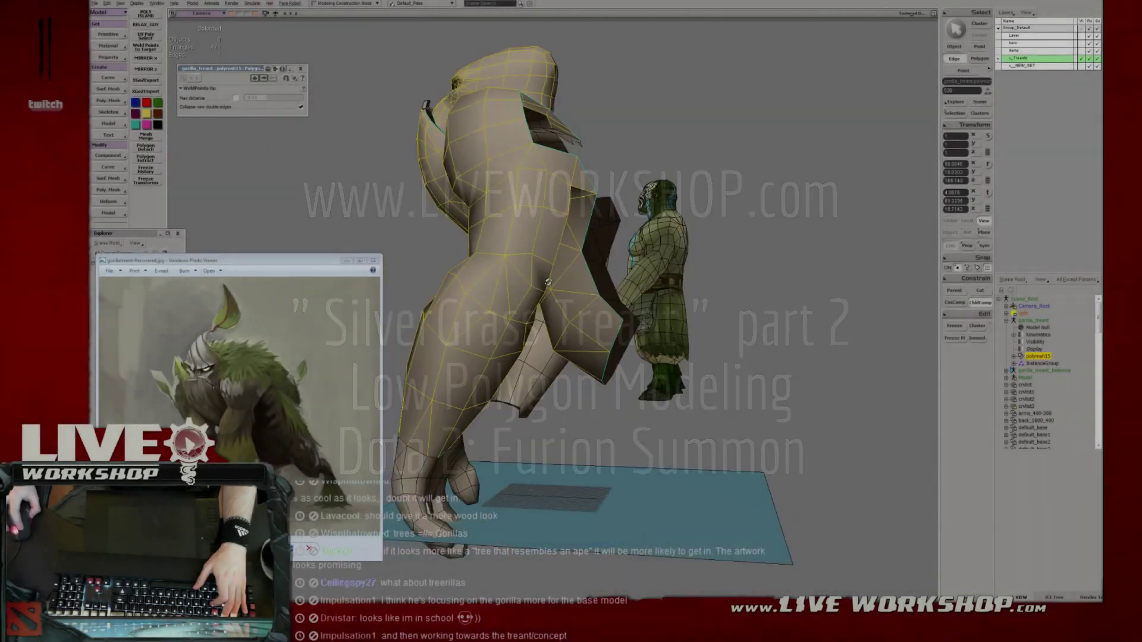
Adjust points around the lower torso's open rim and pull the rearmost rim point outward.
{"action": "right_click_drag", "start_coordinate": [549, 282], "coordinate": [529, 261]}
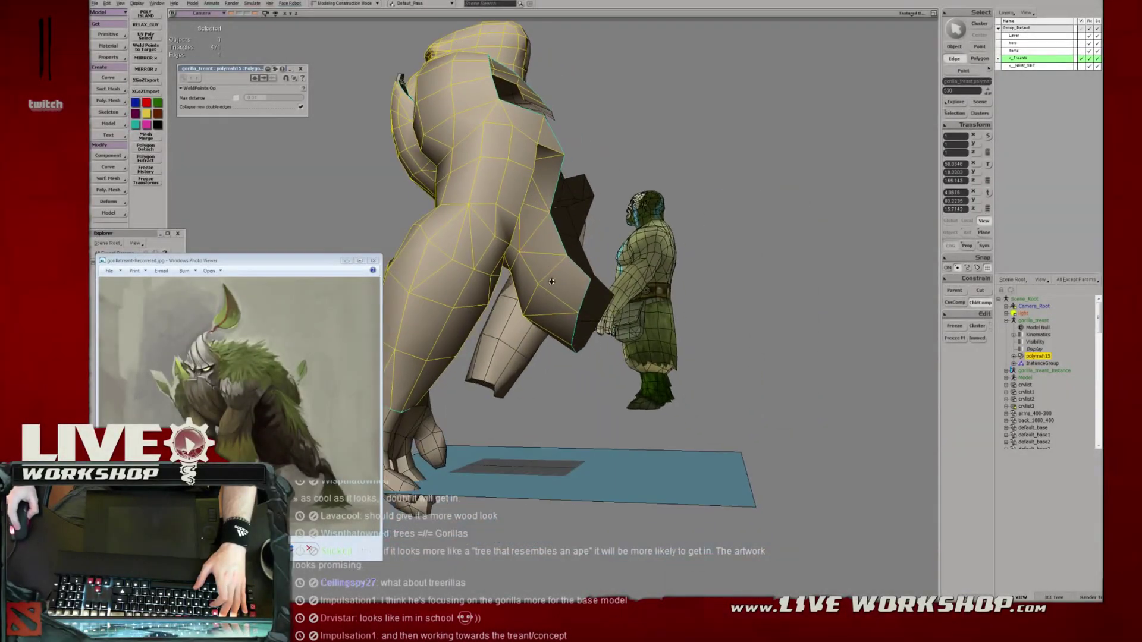
{"action": "key", "text": "t"}
{"action": "left_click", "coordinate": [526, 312]}
{"action": "key", "text": "v"}
{"action": "middle_click_drag", "start_coordinate": [530, 314], "coordinate": [543, 288]}
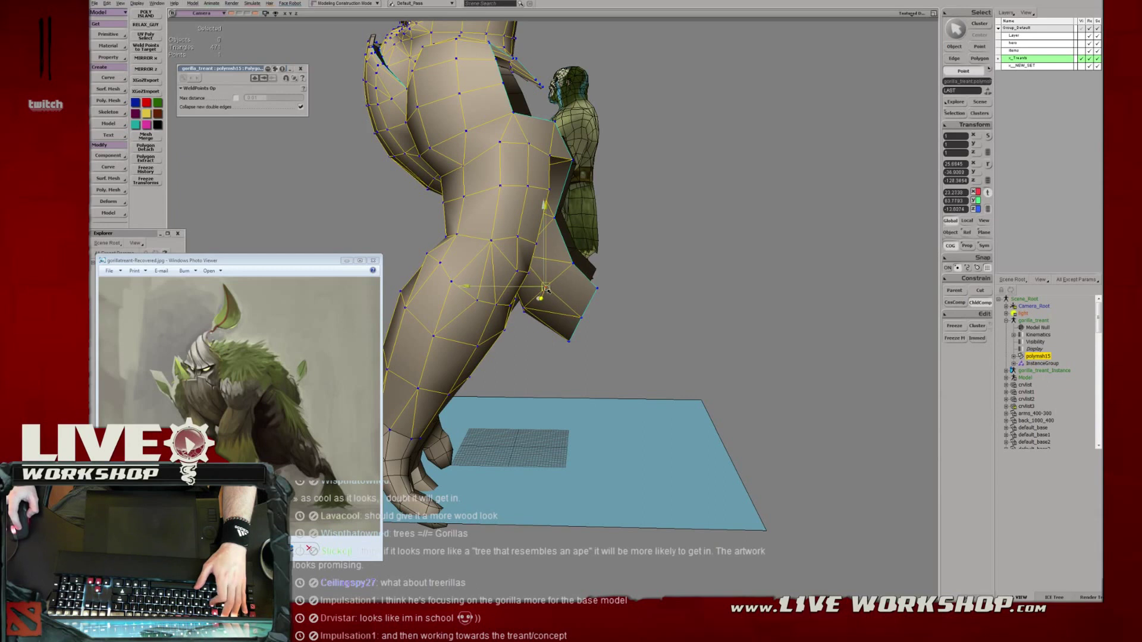
{"action": "left_click", "coordinate": [598, 288]}
{"action": "key", "text": "v"}
{"action": "left_click_drag", "start_coordinate": [601, 288], "coordinate": [623, 279]}
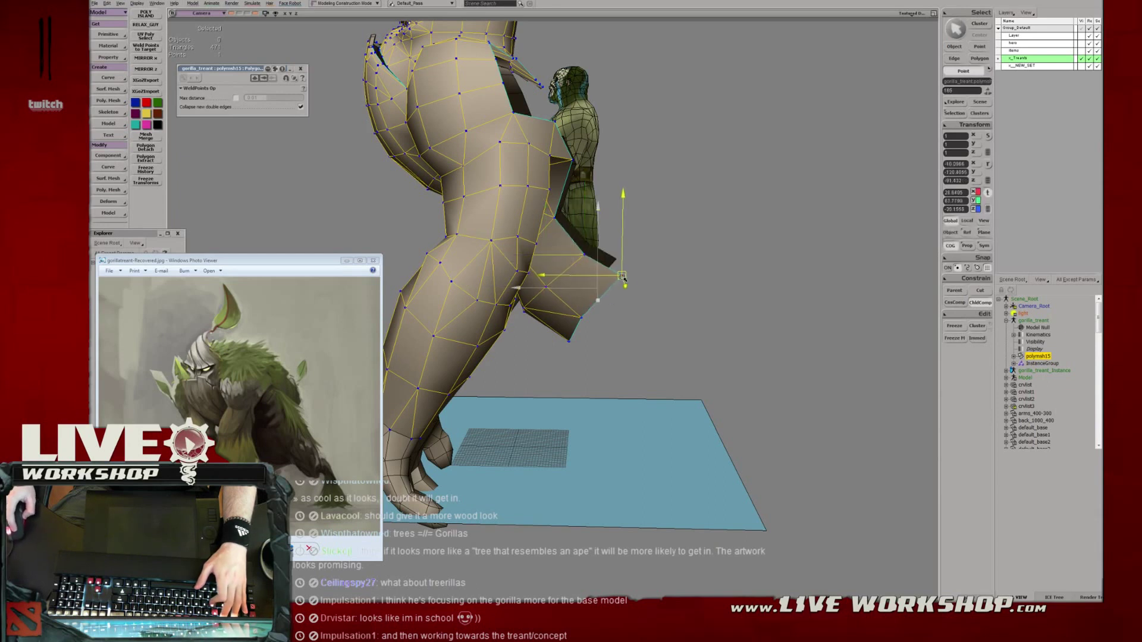
Move the lower points of the torso's open rim outward to extend the waist opening.
{"action": "left_click", "coordinate": [588, 322]}
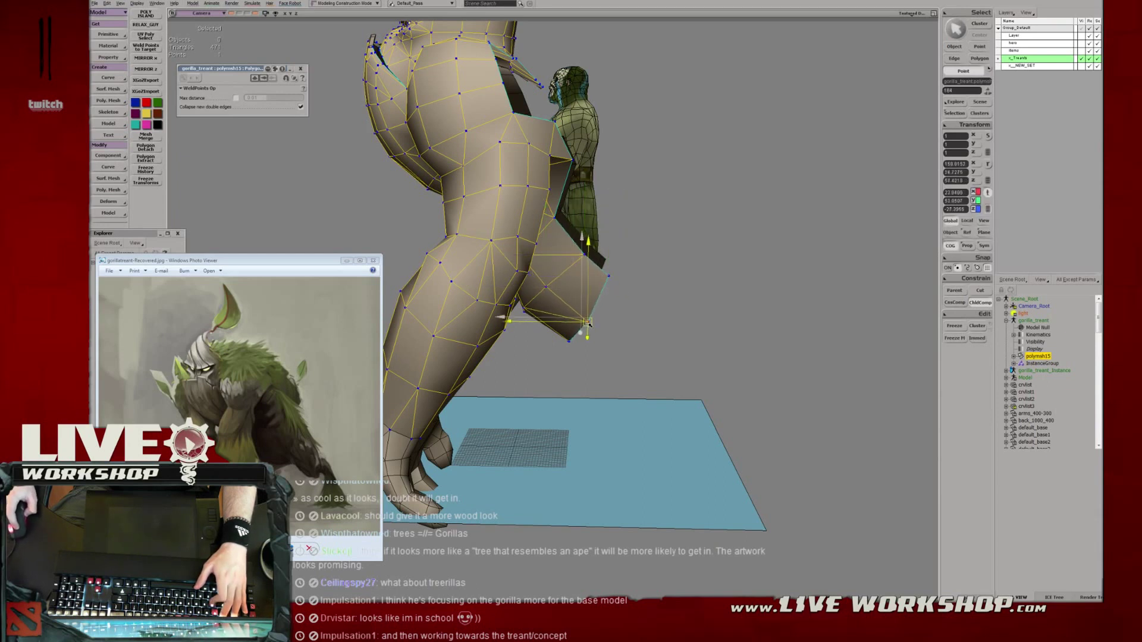
{"action": "key", "text": "t"}
{"action": "left_click_drag", "start_coordinate": [564, 335], "coordinate": [578, 351]}
{"action": "key", "text": "s"}
Reposition the points under the armpit where the arm meets the torso.
{"action": "right_click_drag", "start_coordinate": [578, 349], "coordinate": [552, 285]}
{"action": "middle_click_drag", "start_coordinate": [552, 285], "coordinate": [546, 266]}
{"action": "right_click_drag", "start_coordinate": [546, 266], "coordinate": [526, 250]}
{"action": "key", "text": "t"}
{"action": "left_click_drag", "start_coordinate": [526, 249], "coordinate": [514, 256]}
{"action": "middle_click_drag", "start_coordinate": [514, 256], "coordinate": [595, 274]}
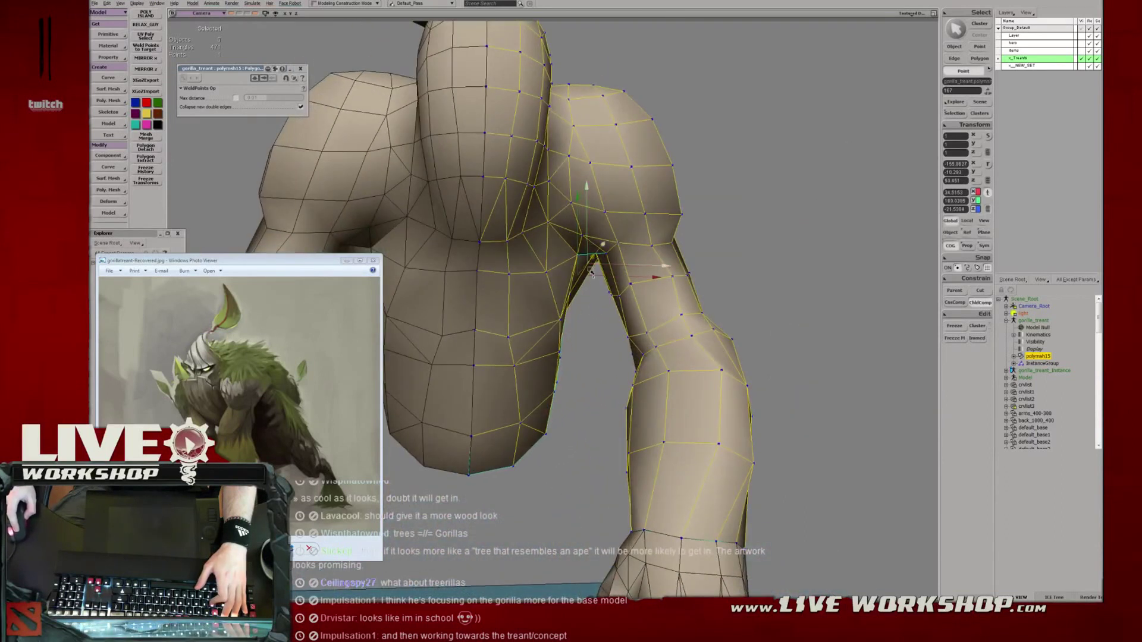
{"action": "key", "text": "v"}
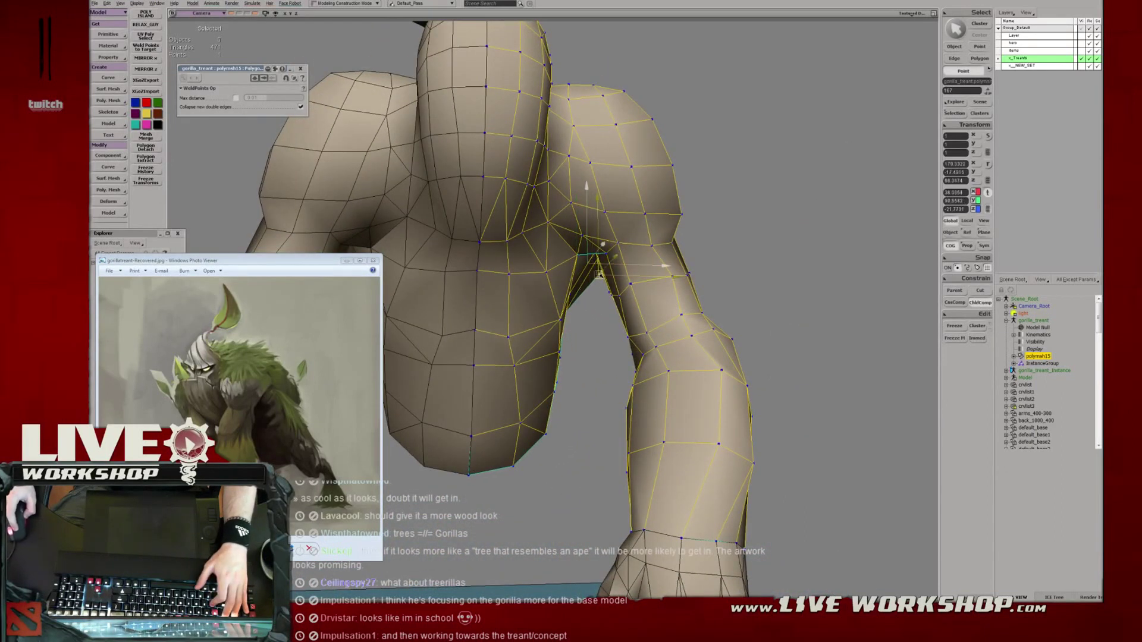
{"action": "middle_click_drag", "start_coordinate": [600, 265], "coordinate": [551, 311]}
Reposition the edge and the rim point on the flank just below the arm opening.
{"action": "key", "text": "e"}
{"action": "left_click", "coordinate": [556, 300]}
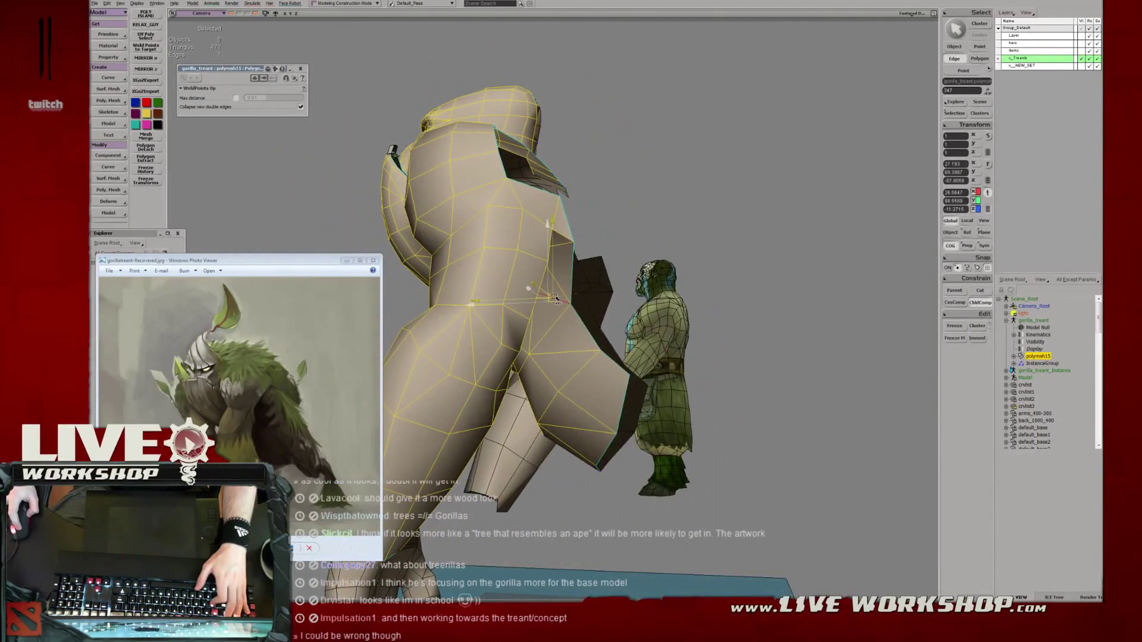
{"action": "key", "text": "t"}
{"action": "left_click", "coordinate": [575, 243]}
{"action": "middle_click_drag", "start_coordinate": [589, 243], "coordinate": [545, 277]}
{"action": "scroll", "coordinate": [559, 310], "scroll_direction": "up", "scroll_amount": 3}
Move the points along the side of the torso below the armpit to smooth its silhouette.
{"action": "left_click", "coordinate": [563, 309]}
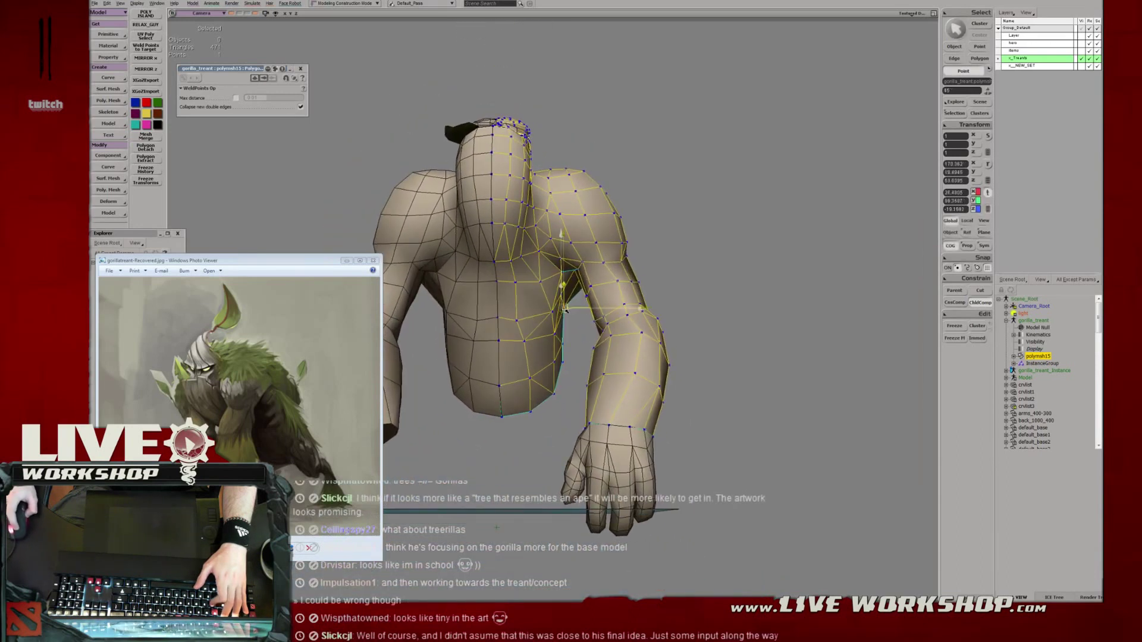
{"action": "left_click", "coordinate": [568, 343]}
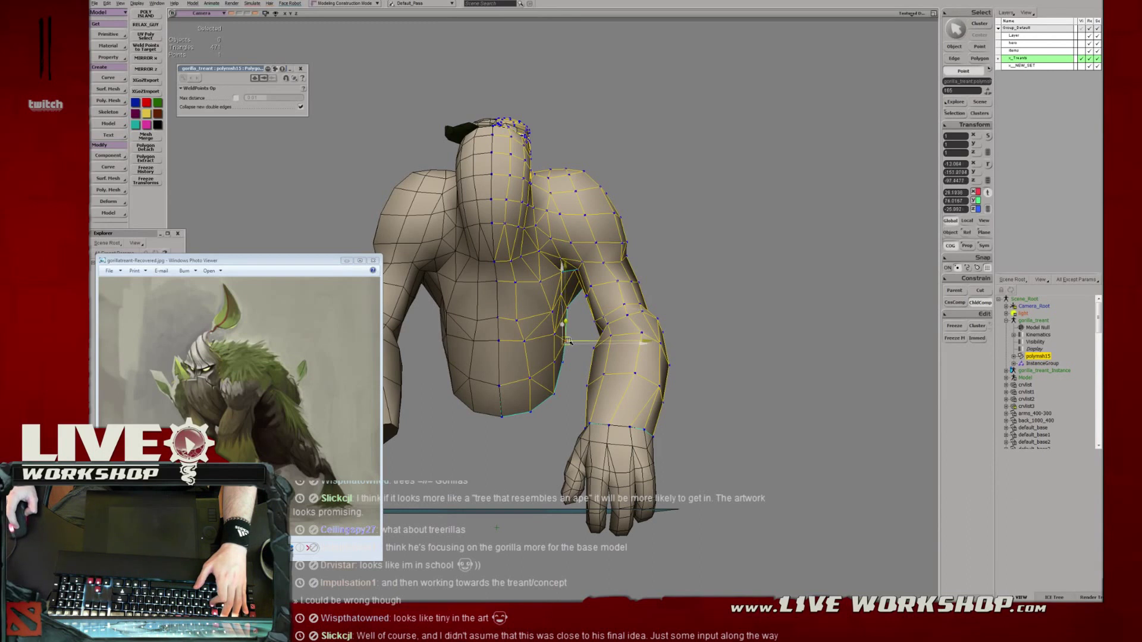
{"action": "left_click_drag", "start_coordinate": [568, 341], "coordinate": [565, 360]}
{"action": "right_click_drag", "start_coordinate": [562, 341], "coordinate": [563, 352]}
{"action": "key", "text": "v"}
{"action": "left_click_drag", "start_coordinate": [562, 354], "coordinate": [559, 361]}
{"action": "right_click_drag", "start_coordinate": [559, 361], "coordinate": [527, 332]}
{"action": "left_click", "coordinate": [568, 336]}
{"action": "mouse_move", "coordinate": [528, 332]}
{"action": "left_mouse_down"}
{"action": "mouse_move", "coordinate": [546, 348]}
{"action": "mouse_move", "coordinate": [629, 329]}
{"action": "mouse_move", "coordinate": [577, 324]}
{"action": "left_mouse_up"}
In the maximized side view, move the middle point of the lower torso slightly down and forward.
{"action": "key", "text": "F12"}
{"action": "key", "text": "F12"}
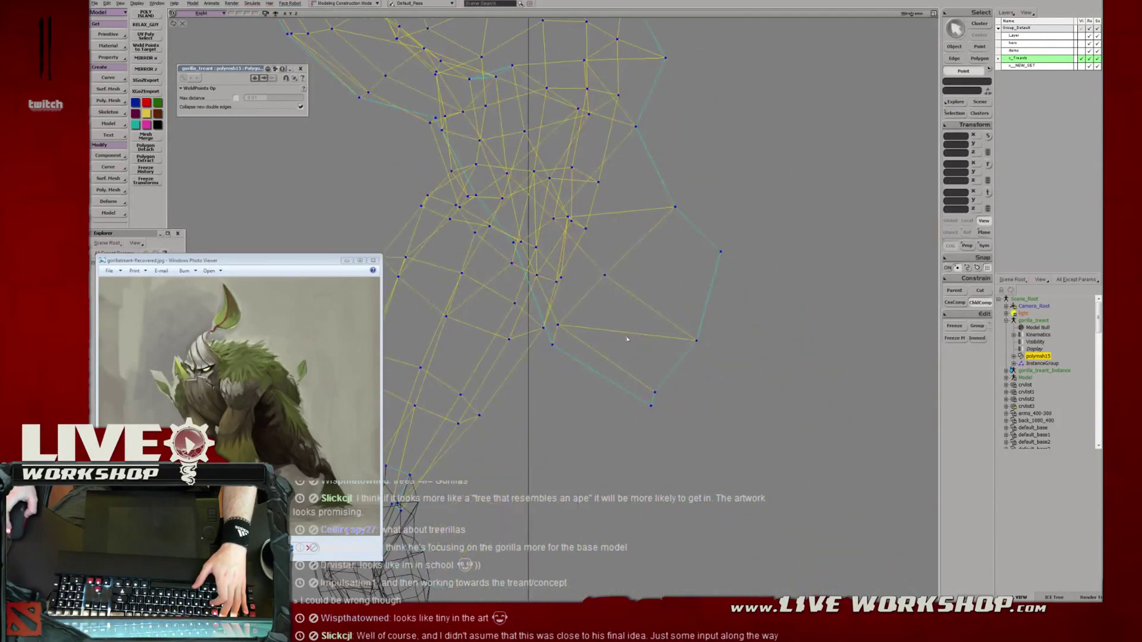
{"action": "left_click", "coordinate": [521, 243]}
{"action": "key", "text": "t"}
{"action": "left_click", "coordinate": [605, 275]}
{"action": "left_click_drag", "start_coordinate": [605, 275], "coordinate": [598, 287]}
{"action": "middle_click_drag", "start_coordinate": [618, 263], "coordinate": [577, 280]}
{"action": "key", "text": "F12"}
{"action": "key", "text": "F12"}
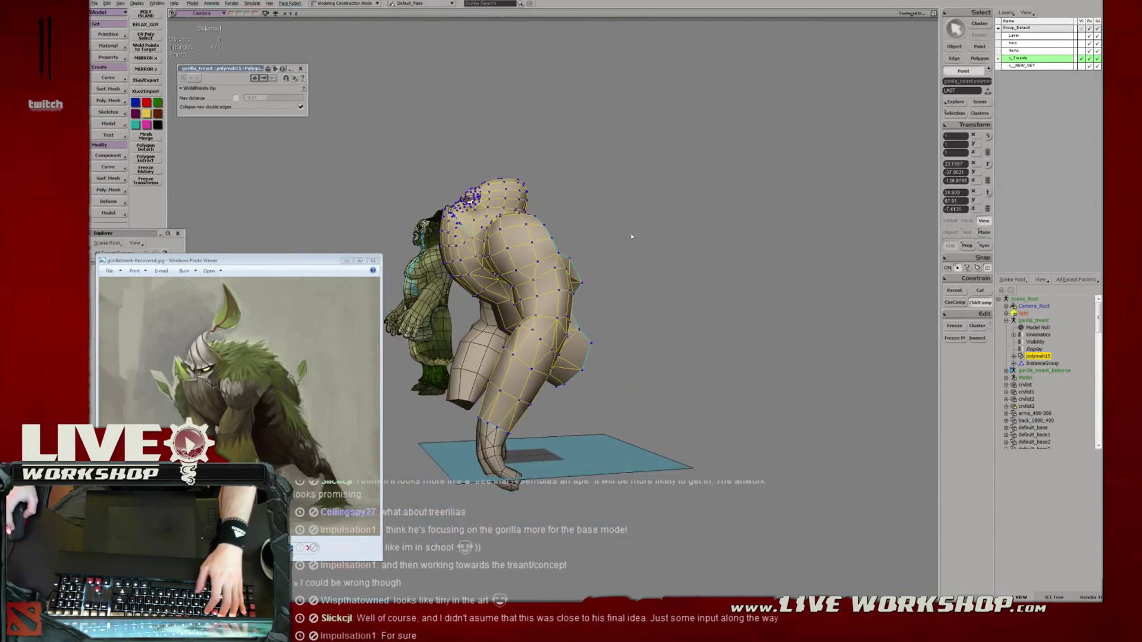
Examine the whole gorilla model in object mode from the front and above against the concept image.
{"action": "key", "text": "space"}
{"action": "mouse_move", "coordinate": [635, 231]}
{"action": "right_mouse_down"}
{"action": "mouse_move", "coordinate": [668, 229]}
{"action": "mouse_move", "coordinate": [627, 242]}
{"action": "right_mouse_up"}
{"action": "middle_click_drag", "start_coordinate": [627, 242], "coordinate": [644, 241]}
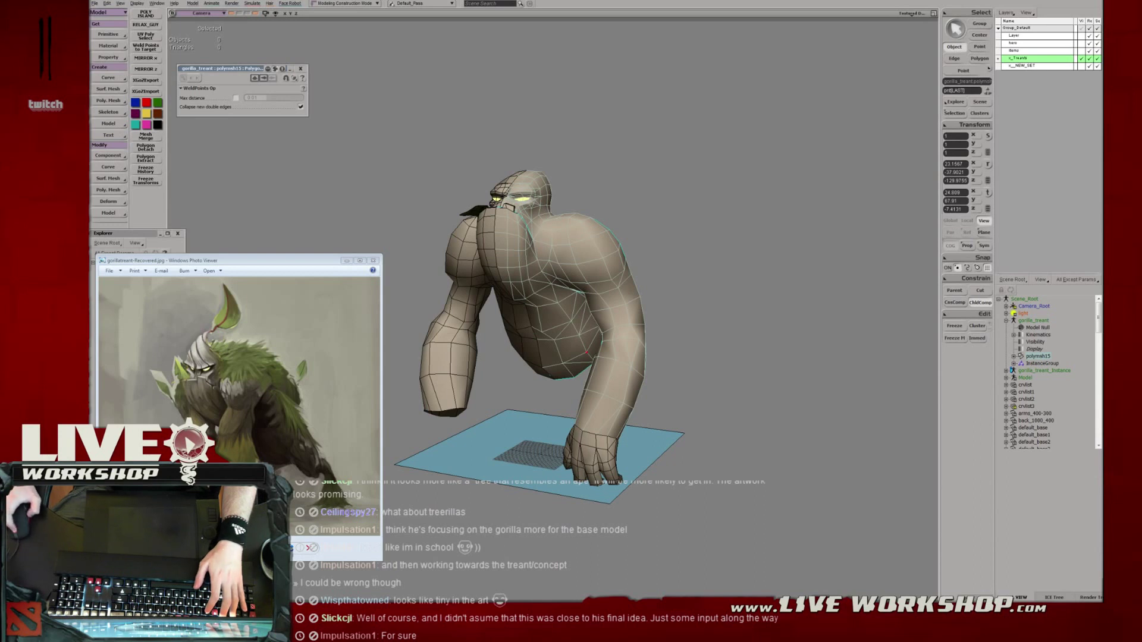
{"action": "right_click_drag", "start_coordinate": [573, 249], "coordinate": [600, 226]}
{"action": "key", "text": "space"}
{"action": "left_click", "coordinate": [662, 219]}
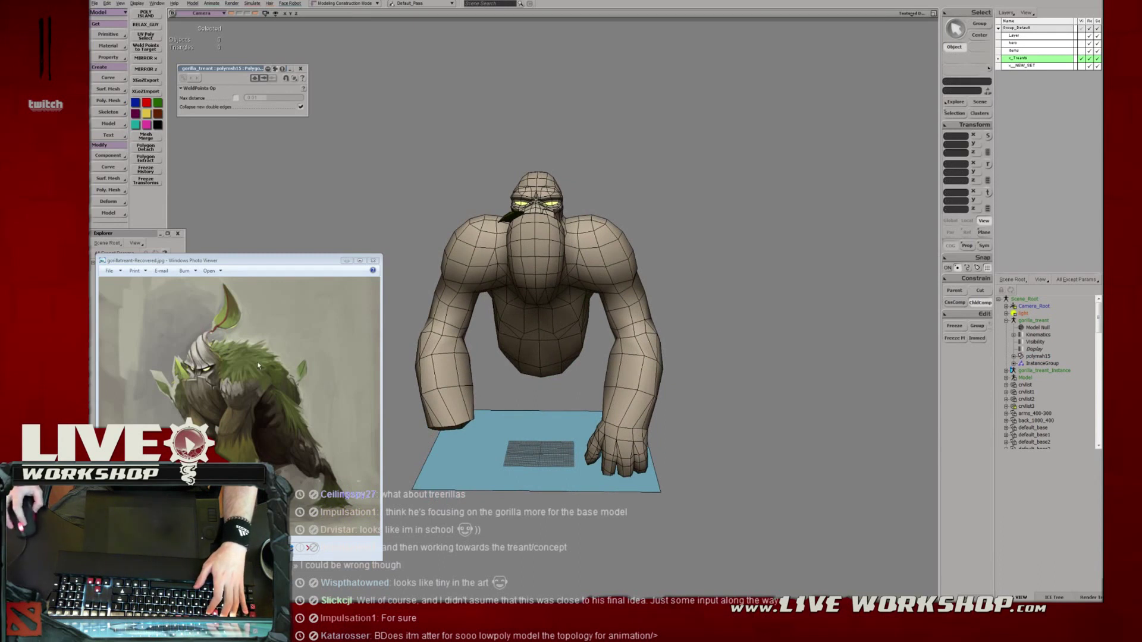
{"action": "left_click_drag", "start_coordinate": [263, 265], "coordinate": [290, 265]}
{"action": "left_click", "coordinate": [565, 313]}
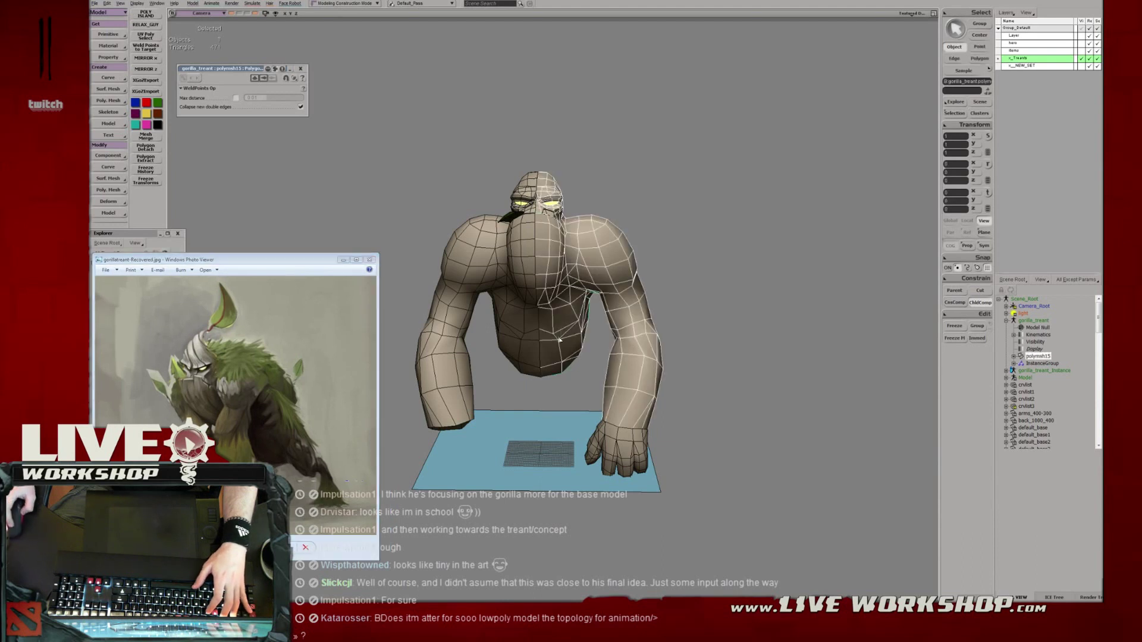
{"action": "left_click", "coordinate": [669, 285]}
{"action": "right_click_drag", "start_coordinate": [669, 286], "coordinate": [594, 284]}
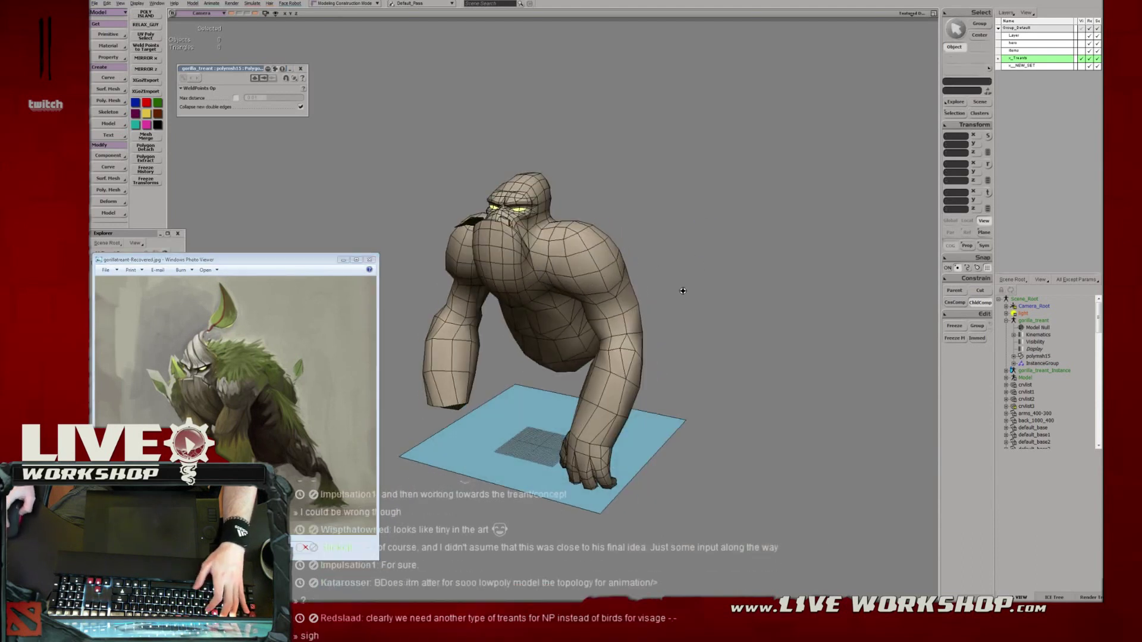
{"action": "middle_click_drag", "start_coordinate": [684, 291], "coordinate": [397, 241]}
{"action": "right_click_drag", "start_coordinate": [396, 241], "coordinate": [612, 304]}
{"action": "left_click_drag", "start_coordinate": [612, 304], "coordinate": [572, 305]}
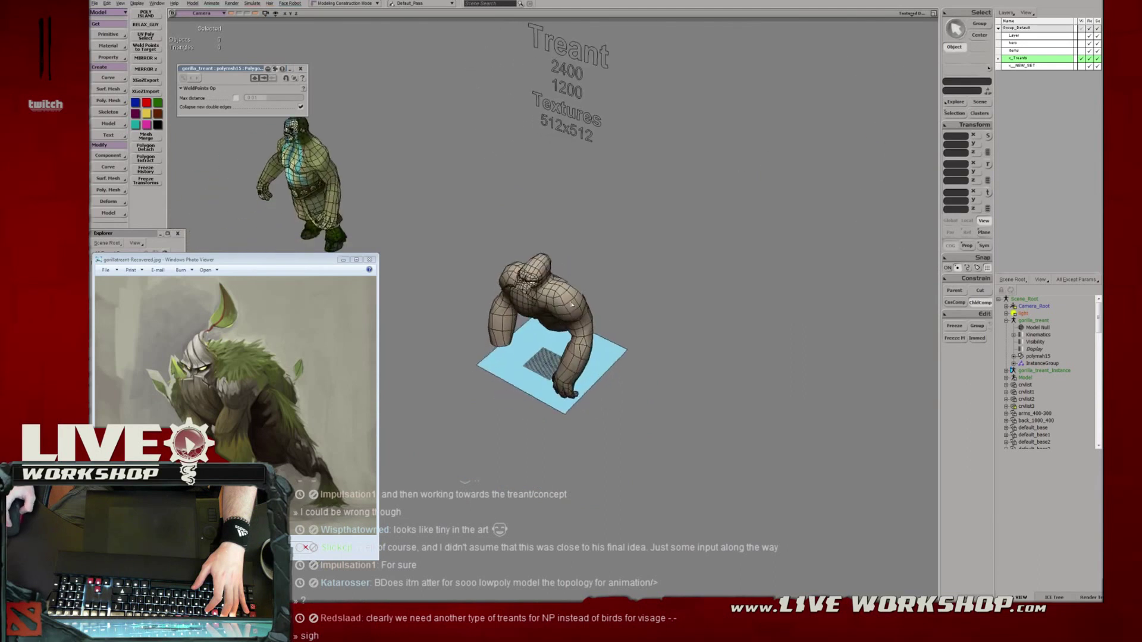
{"action": "scroll", "coordinate": [571, 303], "scroll_direction": "up", "scroll_amount": 5}
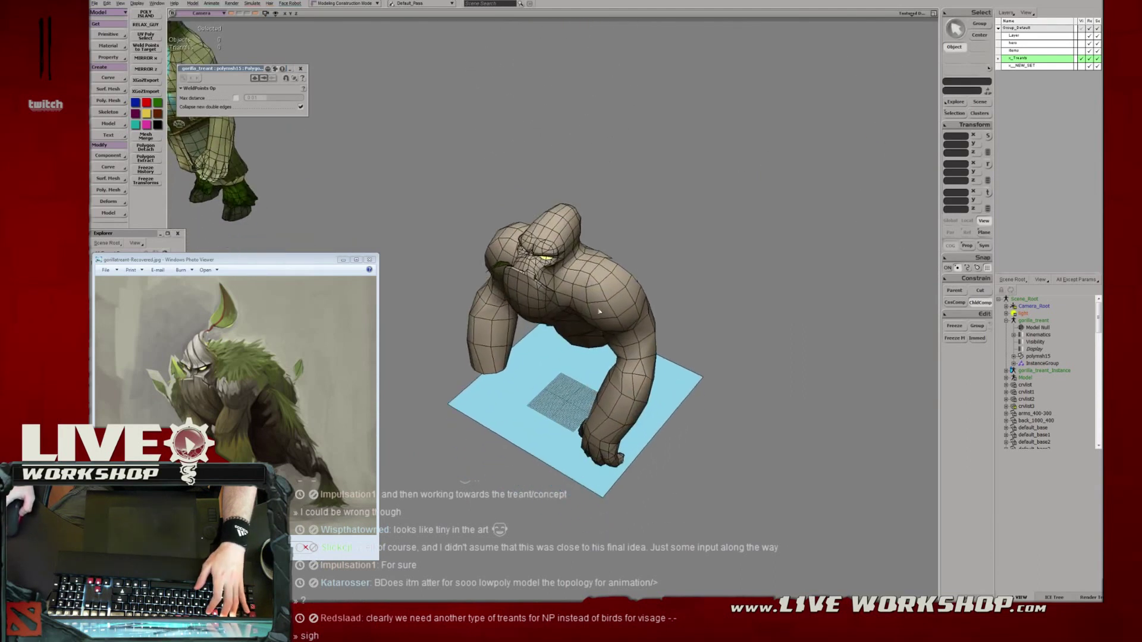
Adjust the points along the front of the lower jaw's profile and save the scene.
{"action": "left_click", "coordinate": [585, 307]}
{"action": "scroll", "coordinate": [595, 310], "scroll_direction": "up", "scroll_amount": 6}
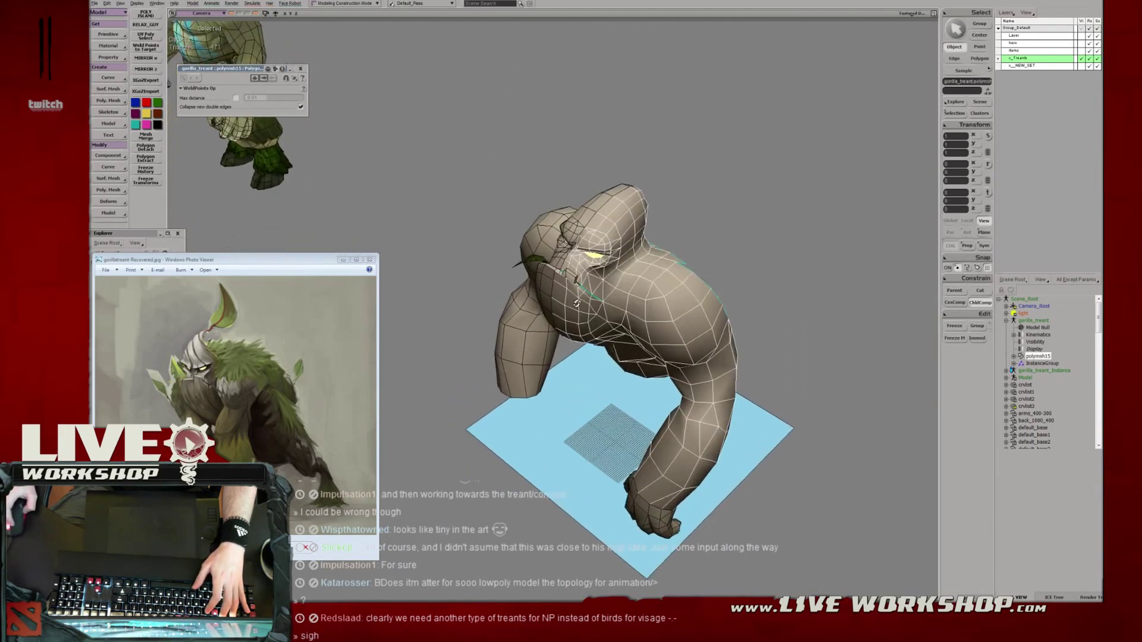
{"action": "middle_click_drag", "start_coordinate": [645, 320], "coordinate": [579, 283]}
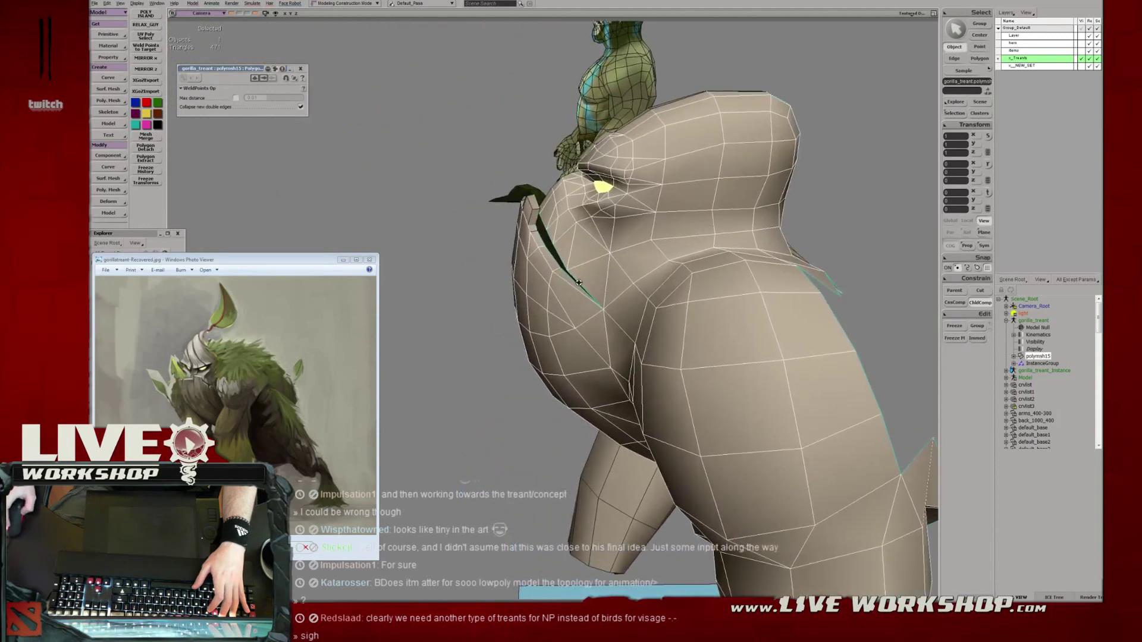
{"action": "middle_click_drag", "start_coordinate": [462, 347], "coordinate": [510, 217]}
{"action": "key", "text": "t"}
{"action": "key", "text": "v"}
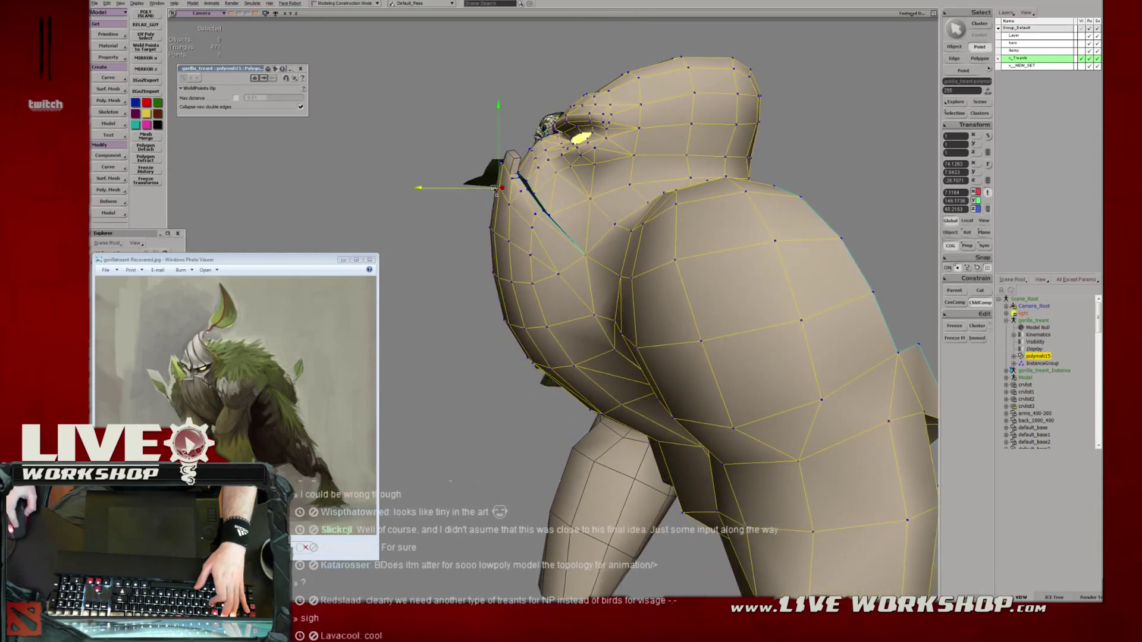
{"action": "key", "text": "m"}
{"action": "left_click_drag", "start_coordinate": [510, 244], "coordinate": [507, 242]}
{"action": "middle_click_drag", "start_coordinate": [561, 262], "coordinate": [467, 237]}
{"action": "key", "text": "space"}
{"action": "key", "text": "ctrl+s"}
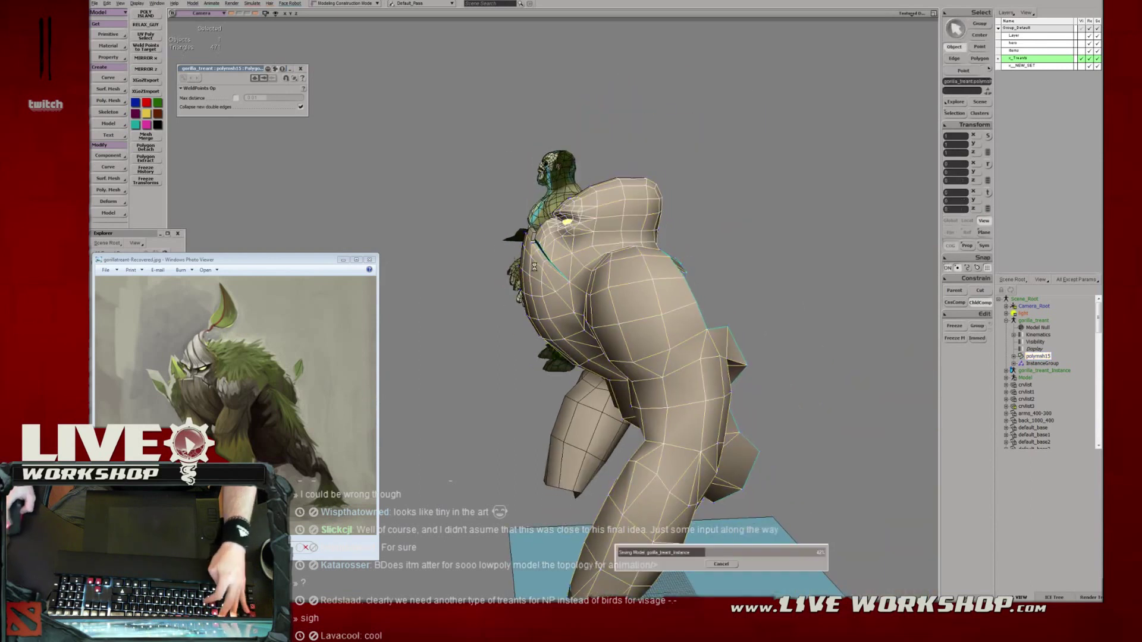
Reposition the edge at the eye's outer corner and the point at its inner corner.
{"action": "right_click_drag", "start_coordinate": [661, 259], "coordinate": [628, 269]}
{"action": "left_click_drag", "start_coordinate": [628, 269], "coordinate": [617, 291]}
{"action": "scroll", "coordinate": [617, 292], "scroll_direction": "up", "scroll_amount": 10}
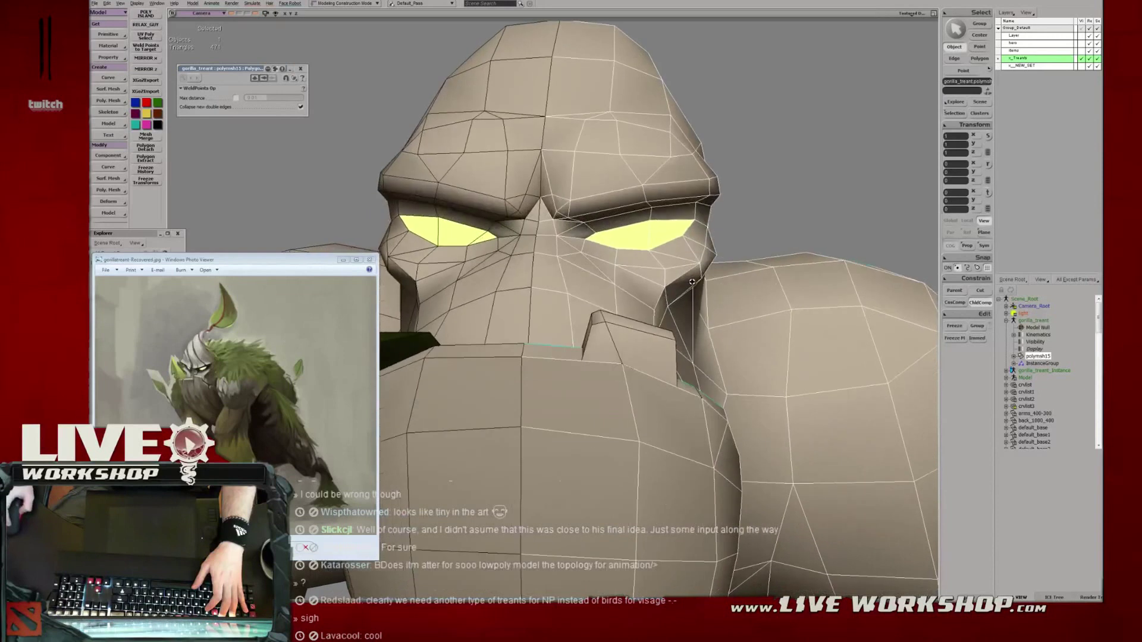
{"action": "key", "text": "e"}
{"action": "left_click", "coordinate": [688, 229]}
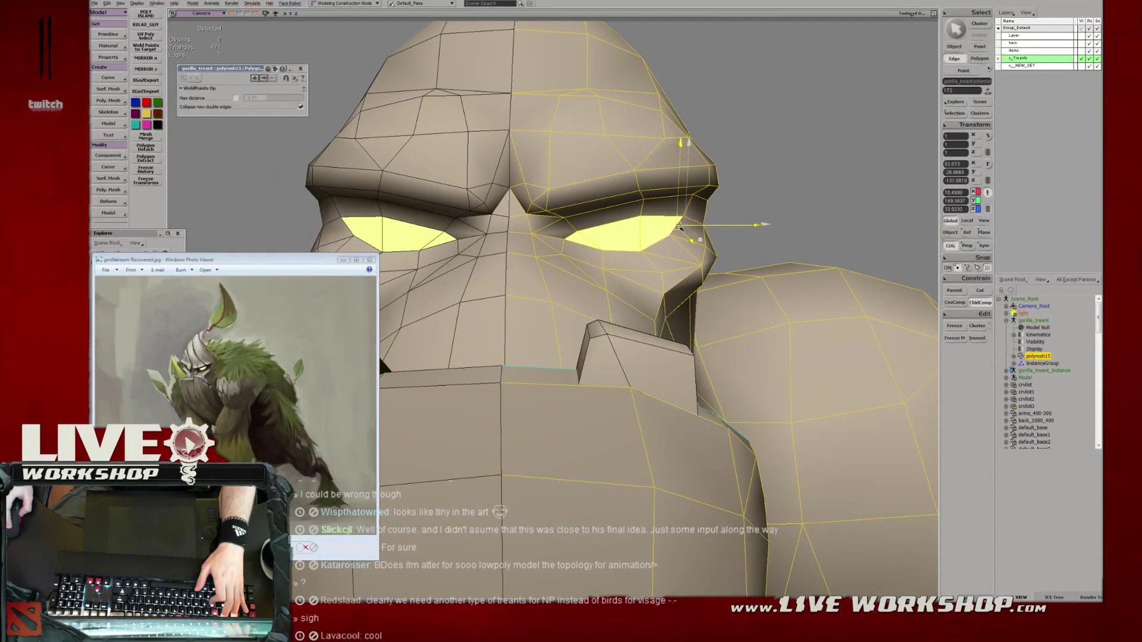
{"action": "key", "text": "t"}
{"action": "left_click", "coordinate": [581, 244]}
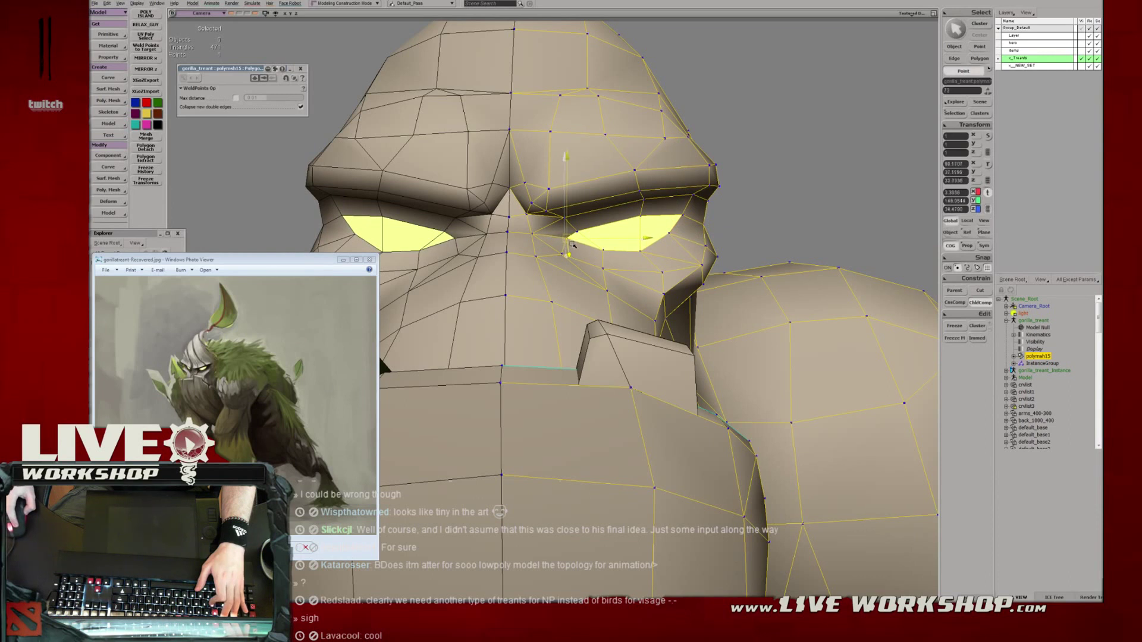
Reshape the eye opening by moving the points of its lower lid, upper lid and outer corner.
{"action": "left_click_drag", "start_coordinate": [580, 236], "coordinate": [608, 255]}
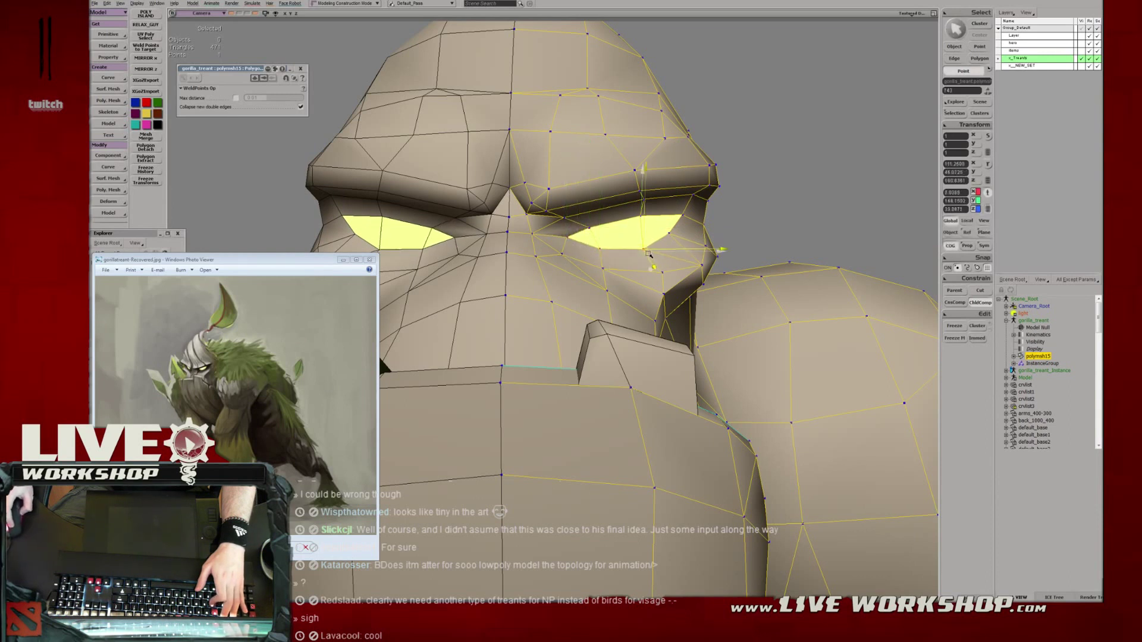
{"action": "left_click", "coordinate": [672, 236]}
{"action": "left_click", "coordinate": [644, 218]}
{"action": "left_click", "coordinate": [707, 203]}
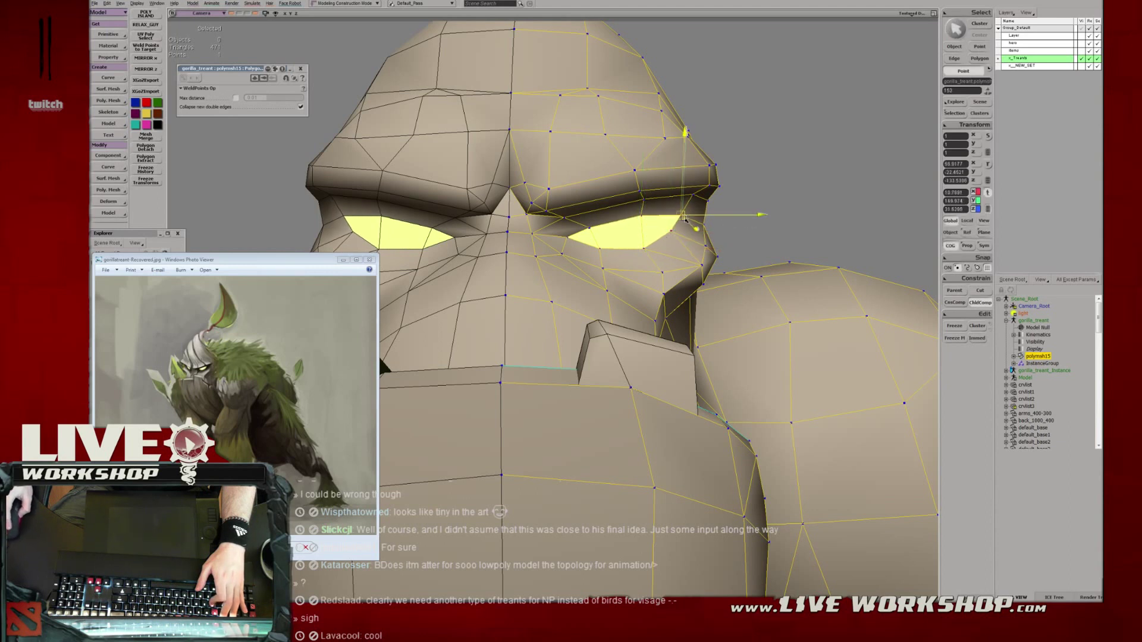
{"action": "left_click", "coordinate": [705, 225]}
{"action": "left_click_drag", "start_coordinate": [705, 225], "coordinate": [701, 224]}
Adjust the points on the crown and side of the head to round the skull's outline.
{"action": "key", "text": "s"}
{"action": "middle_click_drag", "start_coordinate": [701, 224], "coordinate": [498, 264]}
{"action": "right_click_drag", "start_coordinate": [498, 265], "coordinate": [488, 300]}
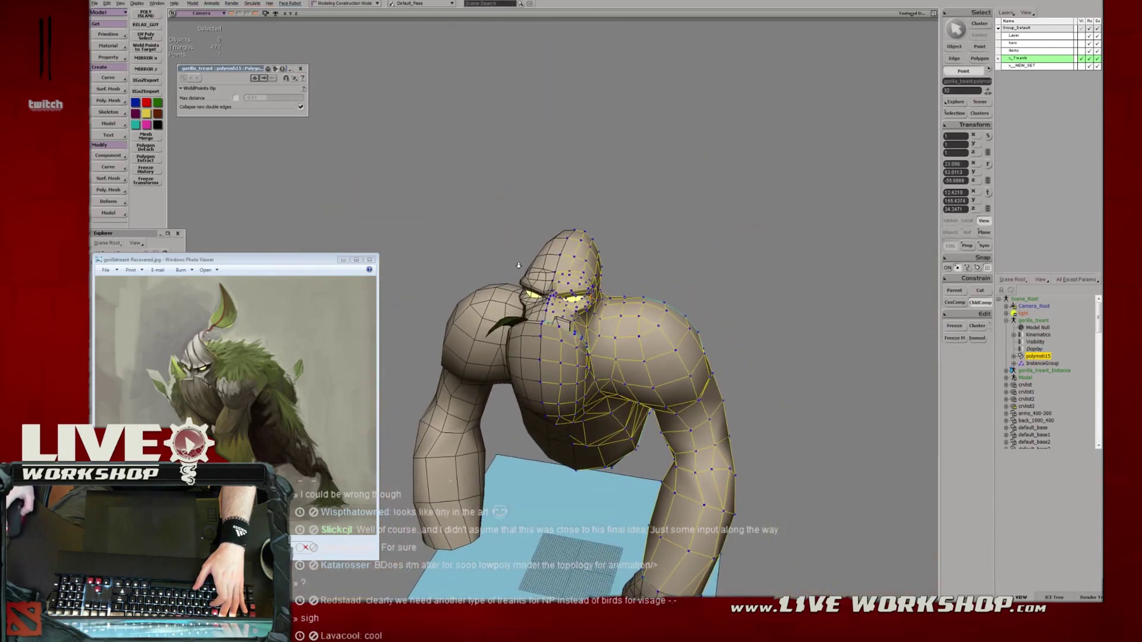
{"action": "middle_click_drag", "start_coordinate": [488, 300], "coordinate": [580, 306]}
{"action": "right_click_drag", "start_coordinate": [580, 306], "coordinate": [589, 238]}
{"action": "key", "text": "t"}
{"action": "left_click_drag", "start_coordinate": [560, 169], "coordinate": [583, 177]}
{"action": "key", "text": "v"}
{"action": "left_click", "coordinate": [582, 221]}
{"action": "middle_click_drag", "start_coordinate": [586, 223], "coordinate": [515, 190]}
{"action": "left_click", "coordinate": [505, 191]}
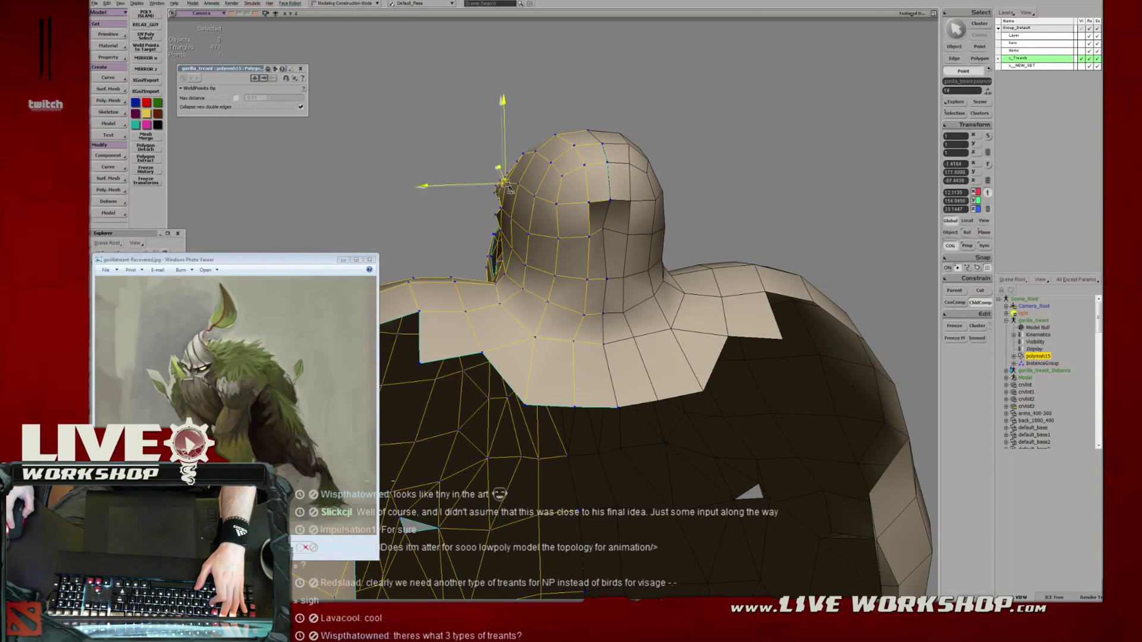
{"action": "middle_click_drag", "start_coordinate": [505, 191], "coordinate": [454, 270]}
{"action": "left_click", "coordinate": [564, 223]}
Examine the full model's proportions from several angles in object mode.
{"action": "key", "text": "s"}
{"action": "key", "text": "space"}
{"action": "left_click", "coordinate": [690, 218]}
{"action": "right_click_drag", "start_coordinate": [454, 270], "coordinate": [627, 300]}
{"action": "middle_click_drag", "start_coordinate": [627, 300], "coordinate": [459, 247]}
{"action": "right_click_drag", "start_coordinate": [458, 248], "coordinate": [603, 299]}
{"action": "left_click", "coordinate": [602, 299]}
{"action": "middle_click_drag", "start_coordinate": [602, 300], "coordinate": [658, 327]}
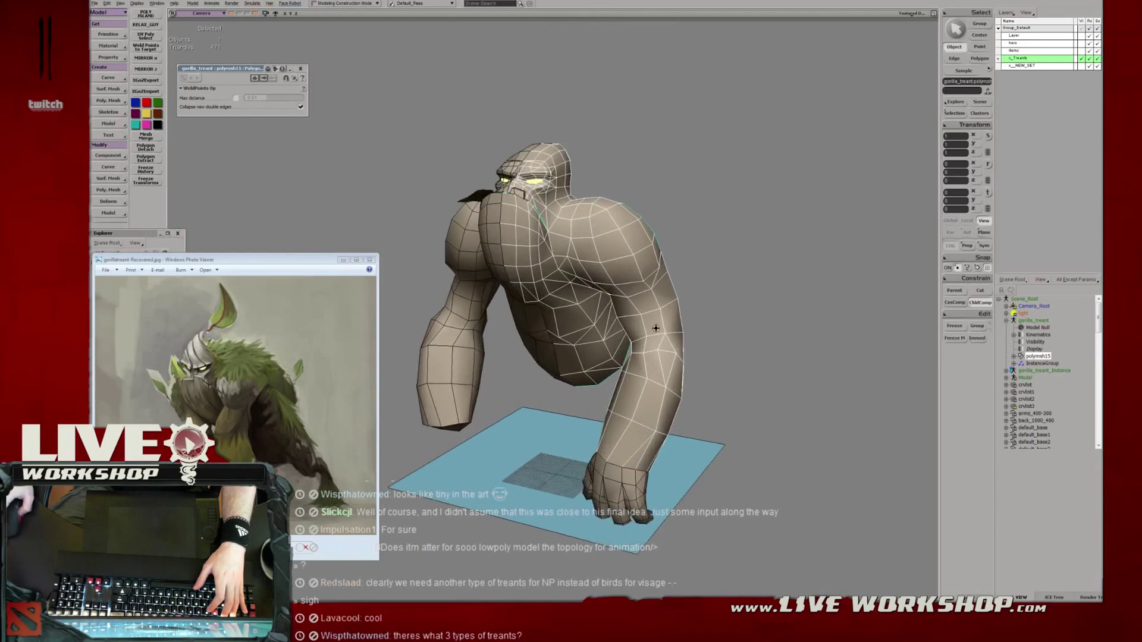
{"action": "right_click_drag", "start_coordinate": [658, 326], "coordinate": [689, 306]}
{"action": "left_click", "coordinate": [688, 306]}
Extrude the rear edge of the lower torso's open rim backward into a new polygon.
{"action": "middle_click_drag", "start_coordinate": [688, 306], "coordinate": [536, 321]}
{"action": "right_click_drag", "start_coordinate": [536, 321], "coordinate": [457, 331]}
{"action": "middle_click_drag", "start_coordinate": [457, 330], "coordinate": [530, 296]}
{"action": "right_click_drag", "start_coordinate": [530, 296], "coordinate": [509, 264]}
{"action": "left_click", "coordinate": [510, 264]}
{"action": "key", "text": "i"}
{"action": "left_click", "coordinate": [513, 265]}
{"action": "key", "text": "v"}
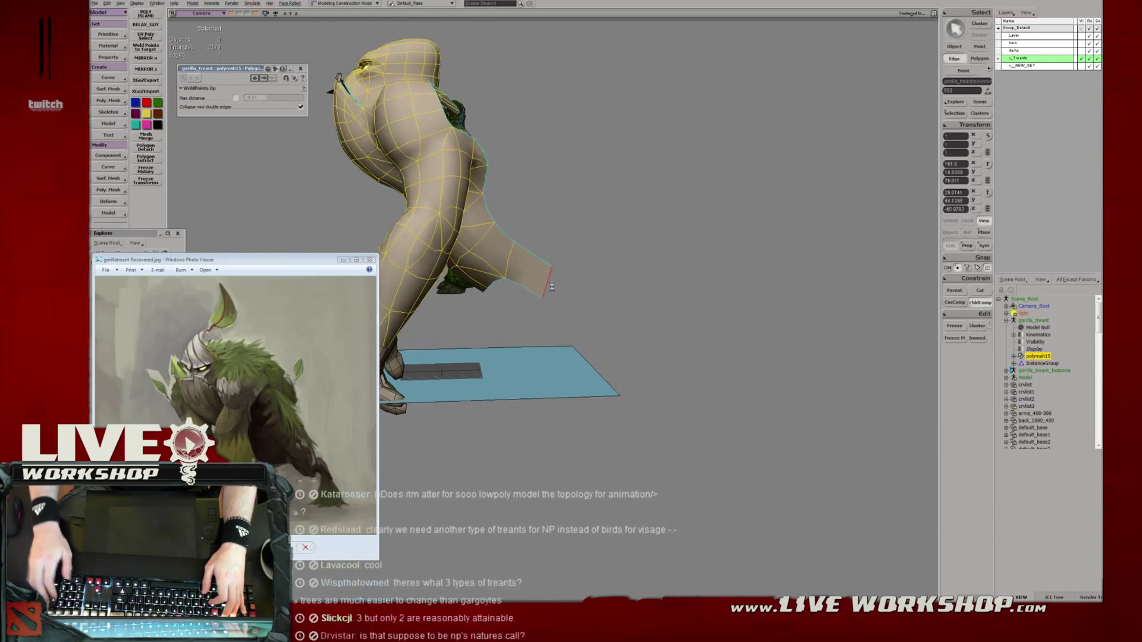
Move the point at the upper base of the newly extruded torso polygon outward.
{"action": "key", "text": "t"}
{"action": "left_click", "coordinate": [513, 243]}
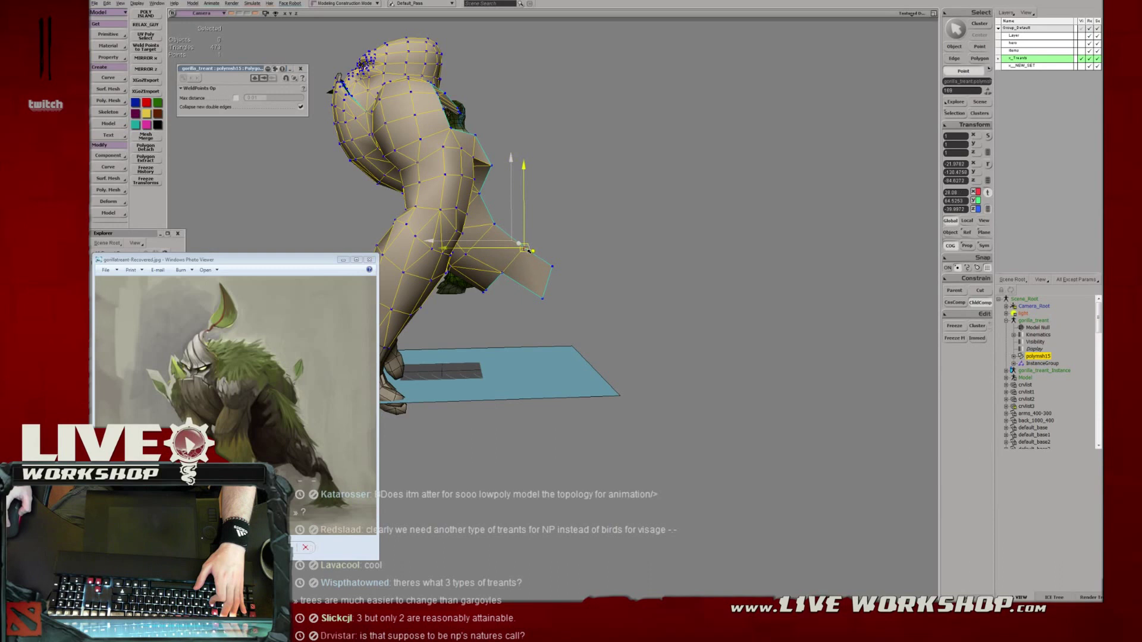
{"action": "key", "text": "m"}
{"action": "key", "text": "v"}
{"action": "key", "text": "v"}
Extrude the bottom edge of the torso's open rim and move the new edge back and down.
{"action": "key", "text": "s"}
{"action": "right_click_drag", "start_coordinate": [502, 284], "coordinate": [559, 262]}
{"action": "middle_click_drag", "start_coordinate": [559, 261], "coordinate": [587, 288]}
{"action": "right_click_drag", "start_coordinate": [588, 288], "coordinate": [455, 228]}
{"action": "key", "text": "e"}
{"action": "left_click", "coordinate": [468, 253]}
{"action": "key", "text": "ctrl+d"}
{"action": "key", "text": "s"}
{"action": "key", "text": "v"}
{"action": "left_click_drag", "start_coordinate": [438, 223], "coordinate": [498, 243]}
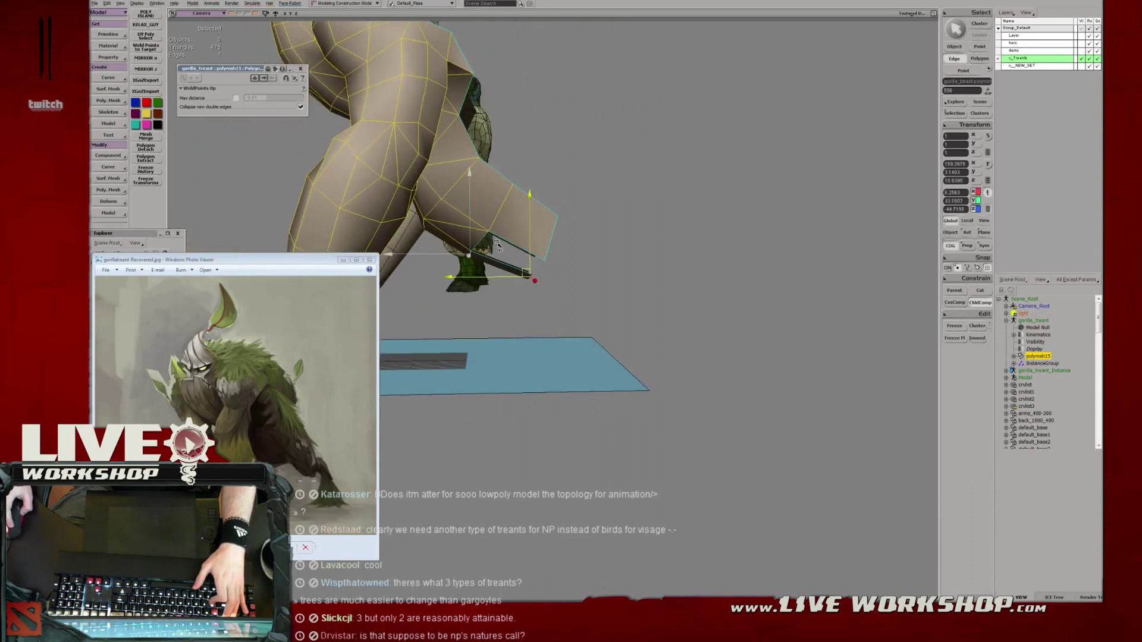
Extend the torso's underside strip backward in the side view, curving its free end up behind the lower body.
{"action": "key", "text": "F12"}
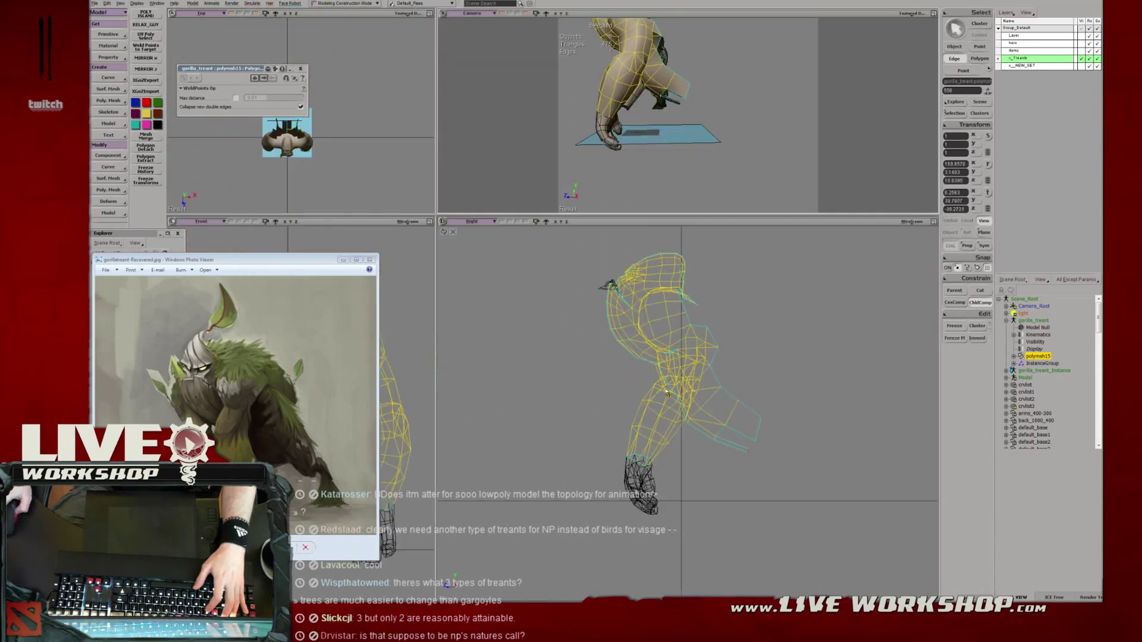
{"action": "key", "text": "F12"}
{"action": "key", "text": "v"}
{"action": "left_click_drag", "start_coordinate": [578, 331], "coordinate": [661, 302]}
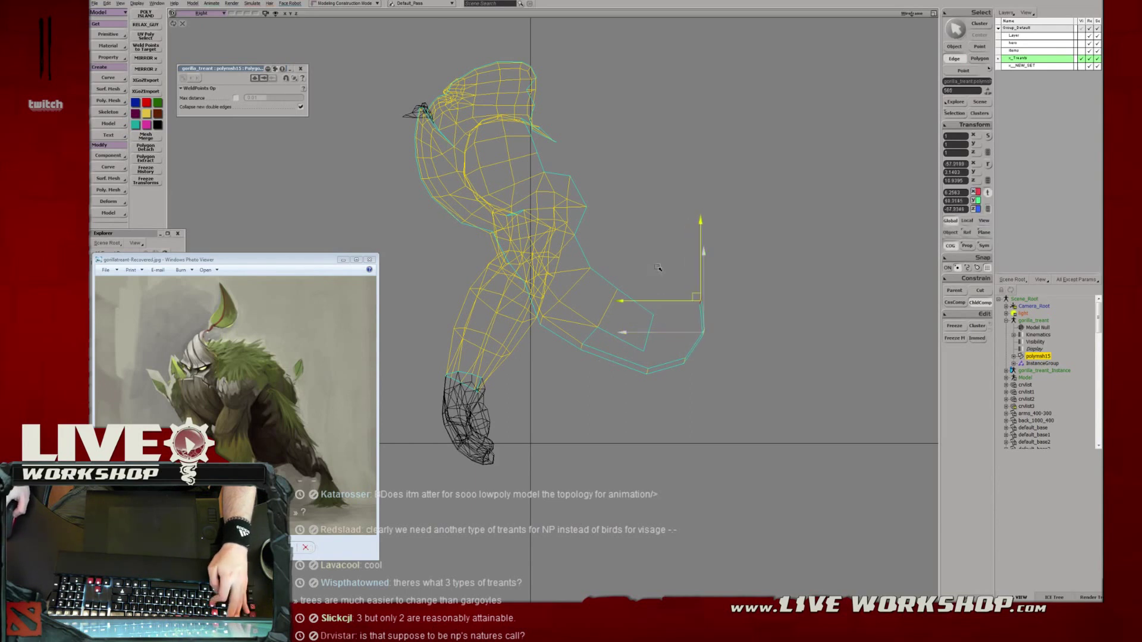
{"action": "left_click_drag", "start_coordinate": [652, 257], "coordinate": [646, 260]}
{"action": "key", "text": "c"}
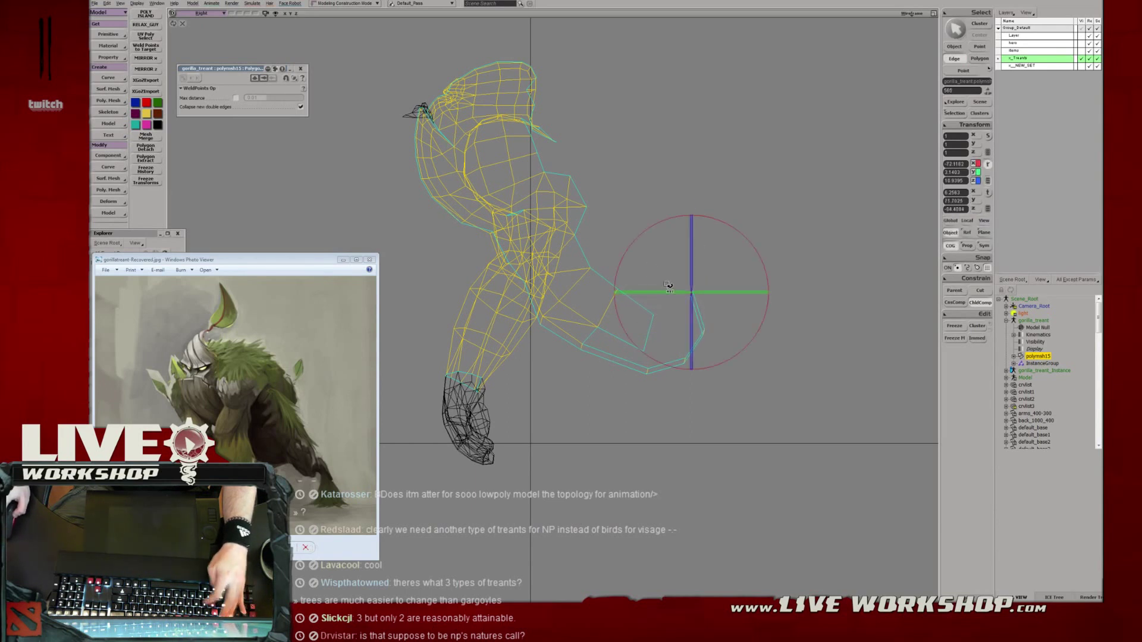
Rotate the point pairs along the strip's lower bend to align its cross-sections with the curve.
{"action": "key", "text": "t"}
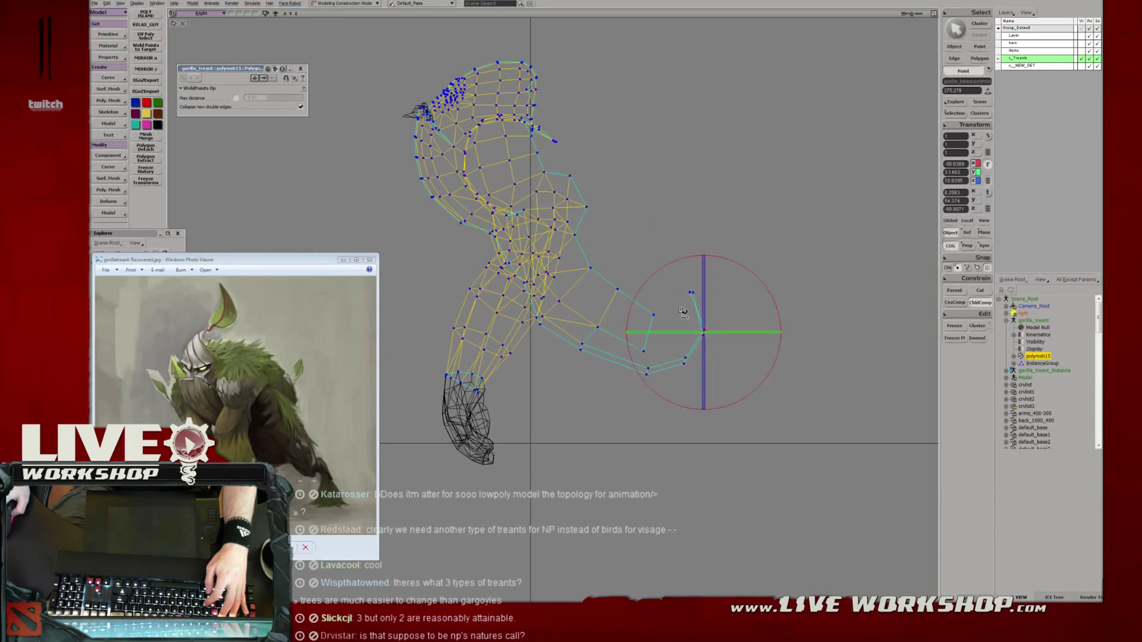
{"action": "left_click_drag", "start_coordinate": [670, 348], "coordinate": [706, 388]}
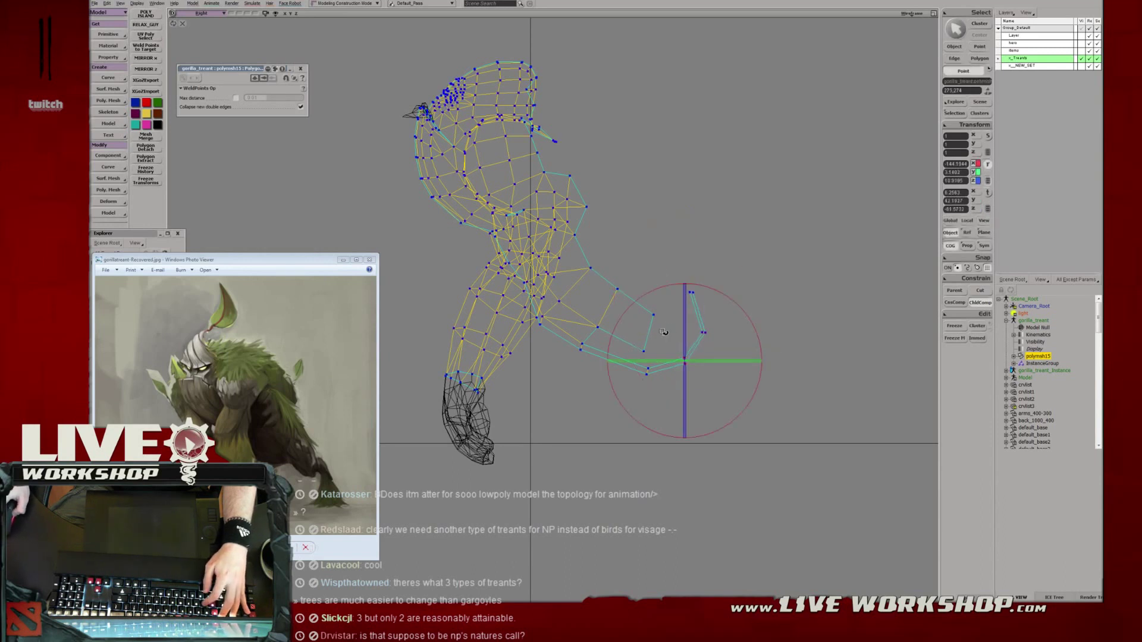
{"action": "left_click_drag", "start_coordinate": [633, 357], "coordinate": [667, 394]}
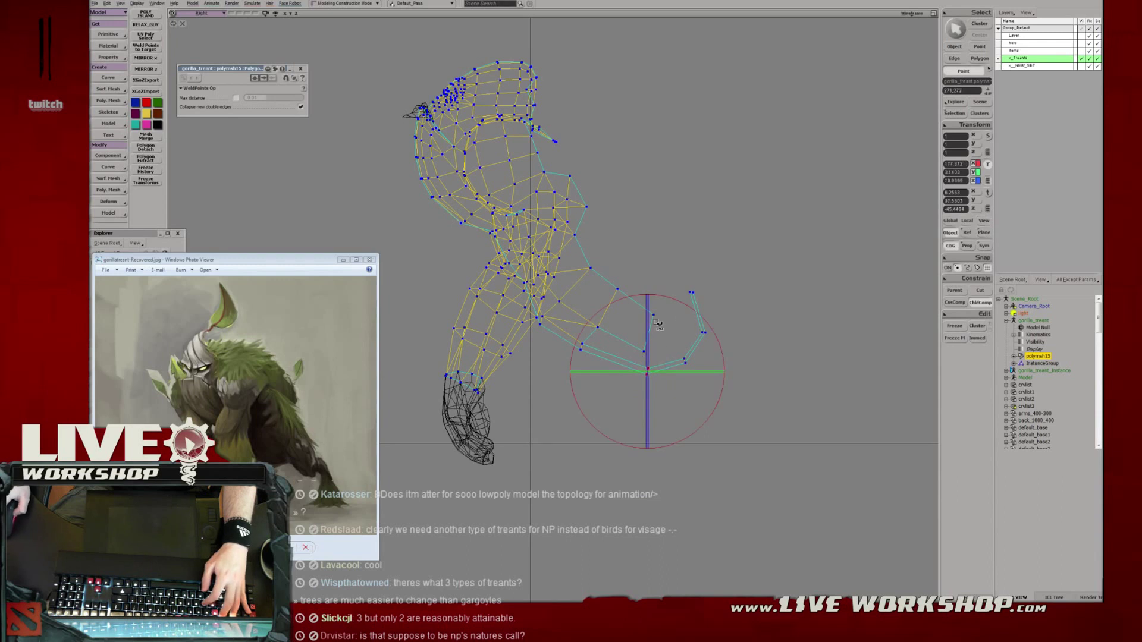
{"action": "key", "text": "v"}
{"action": "key", "text": "e"}
{"action": "key", "text": "t"}
Rotate and move the points at the strip's free end to smooth its upward bend.
{"action": "left_click_drag", "start_coordinate": [678, 283], "coordinate": [709, 306]}
{"action": "key", "text": "c"}
{"action": "key", "text": "v"}
{"action": "key", "text": "t"}
{"action": "key", "text": "c"}
{"action": "key", "text": "v"}
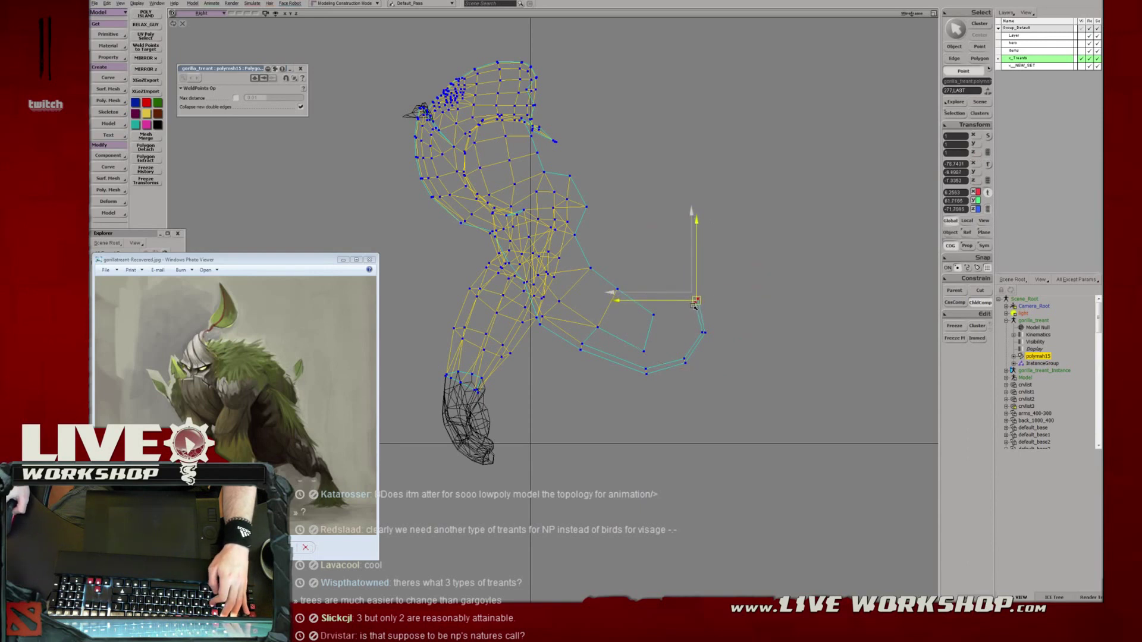
{"action": "key", "text": "e"}
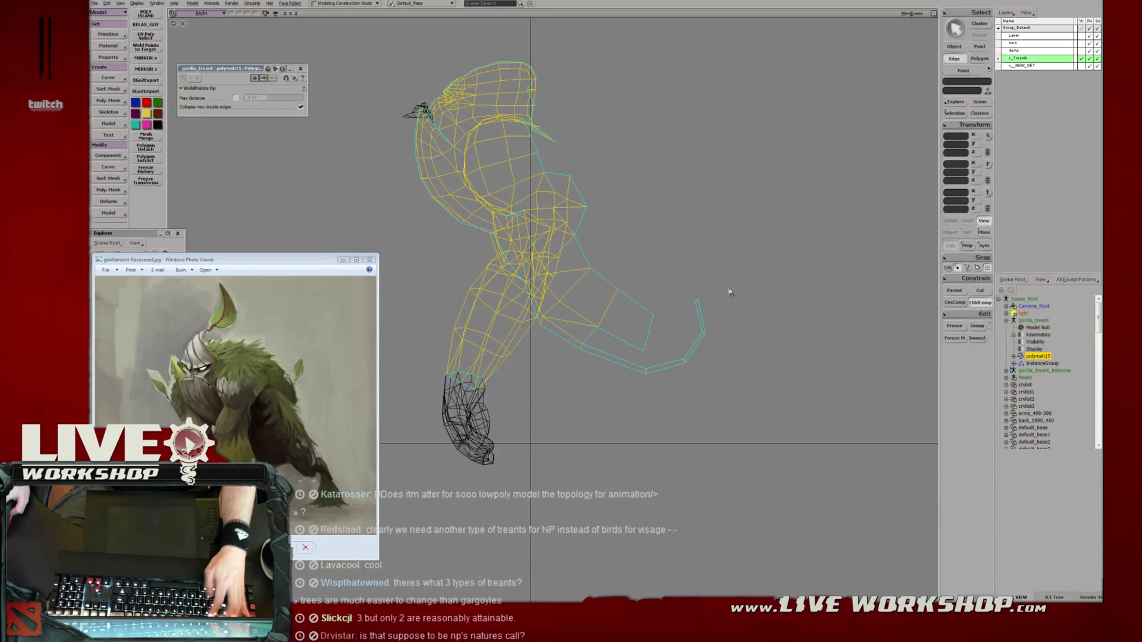
Extrude the strip's free edge repeatedly, moving each new edge up and forward along the lower back.
{"action": "left_click_drag", "start_coordinate": [697, 304], "coordinate": [674, 284]}
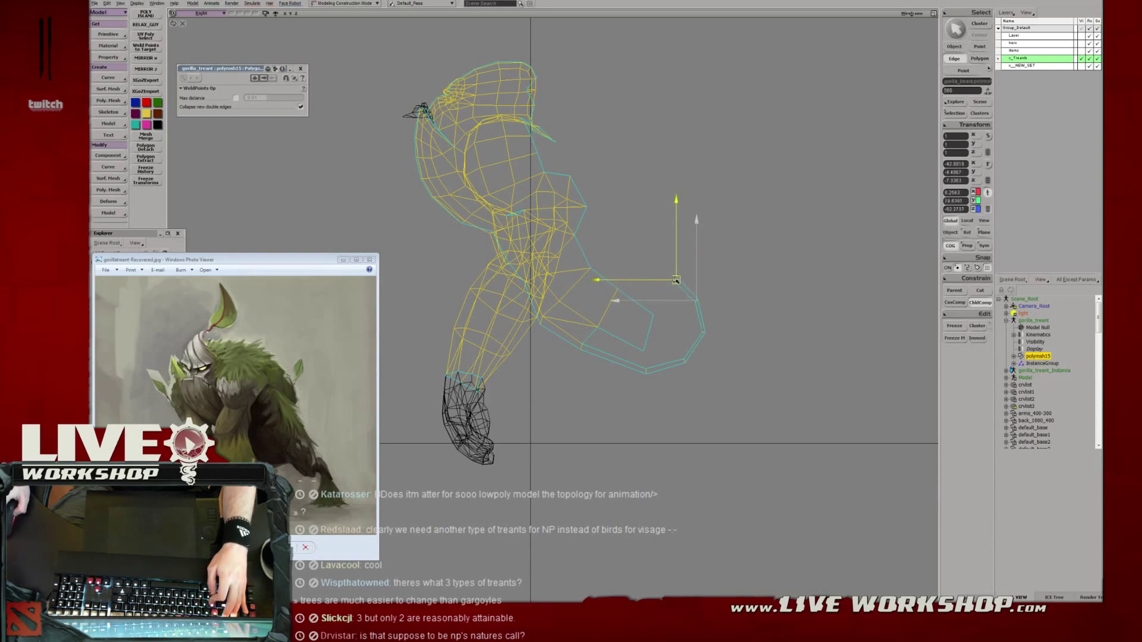
{"action": "key", "text": "r"}
{"action": "key", "text": "ctrl+d"}
{"action": "key", "text": "v"}
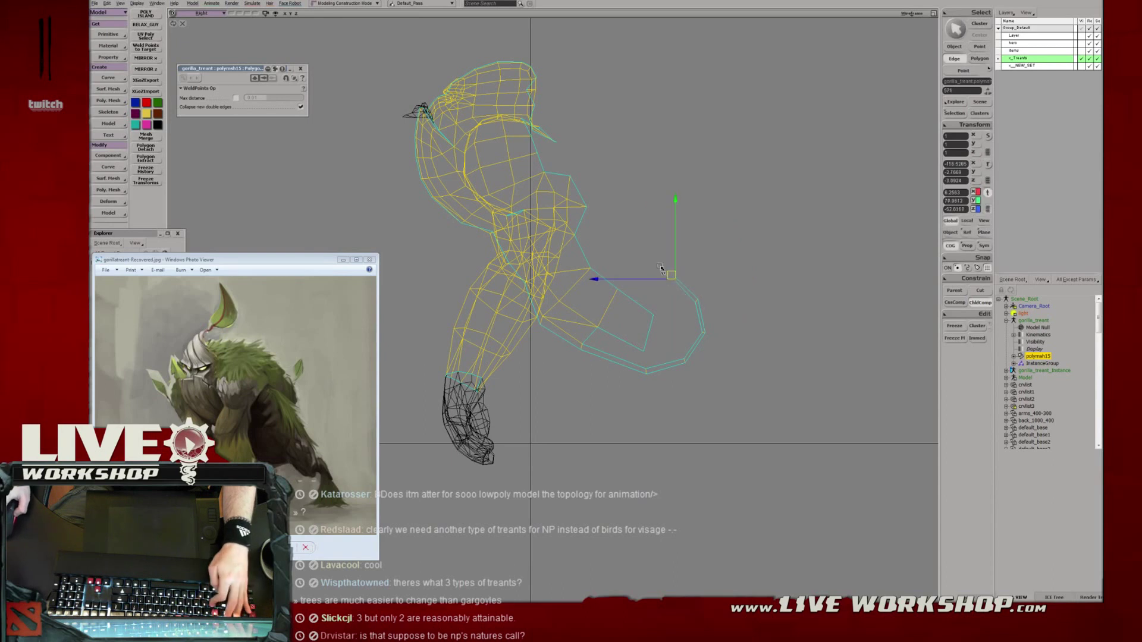
{"action": "left_click_drag", "start_coordinate": [618, 246], "coordinate": [581, 199]}
{"action": "key", "text": "ctrl+d"}
{"action": "key", "text": "v"}
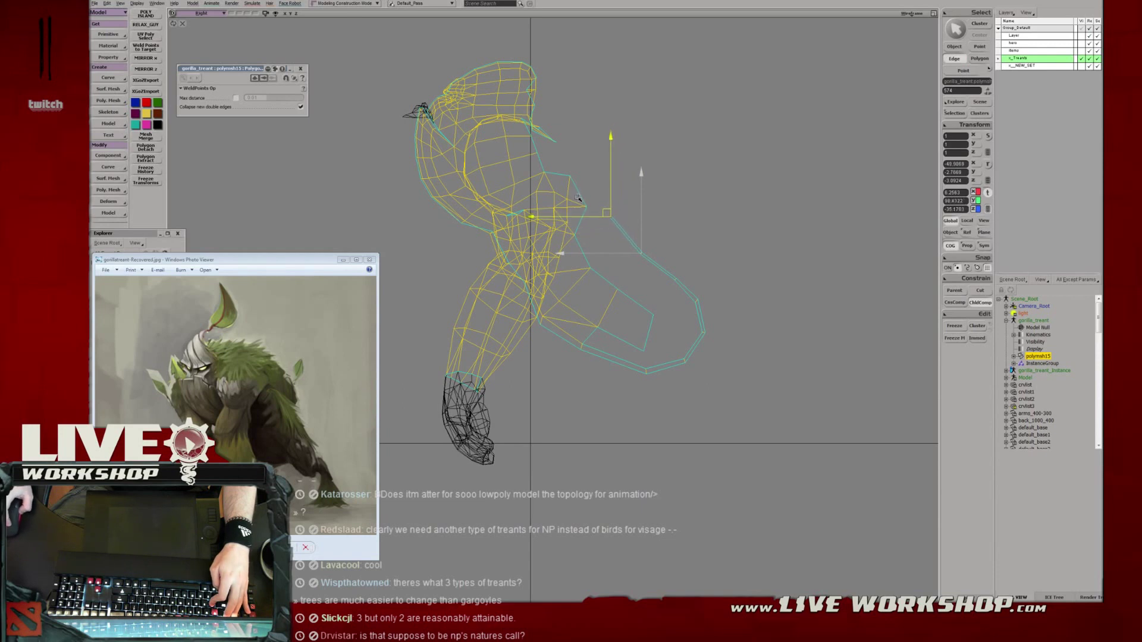
Reposition the points on the new lower-back segments to smooth the strip's side profile.
{"action": "key", "text": "t"}
{"action": "left_click_drag", "start_coordinate": [655, 269], "coordinate": [604, 199]}
{"action": "key", "text": "v"}
{"action": "left_click_drag", "start_coordinate": [587, 199], "coordinate": [578, 202]}
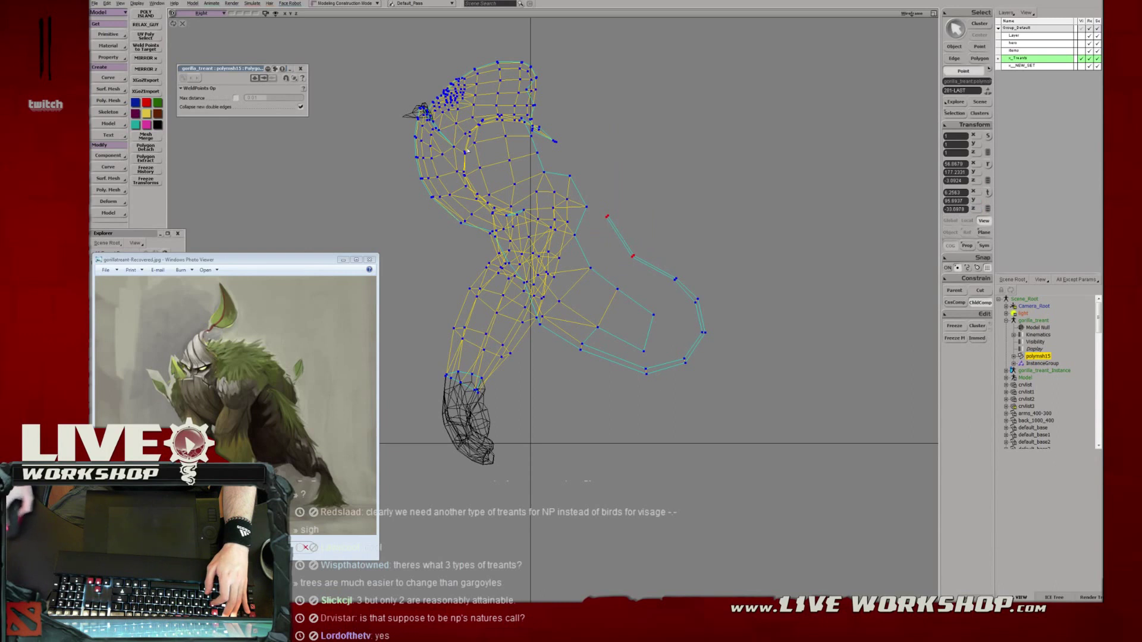
{"action": "key", "text": "v"}
{"action": "left_click_drag", "start_coordinate": [683, 291], "coordinate": [680, 293]}
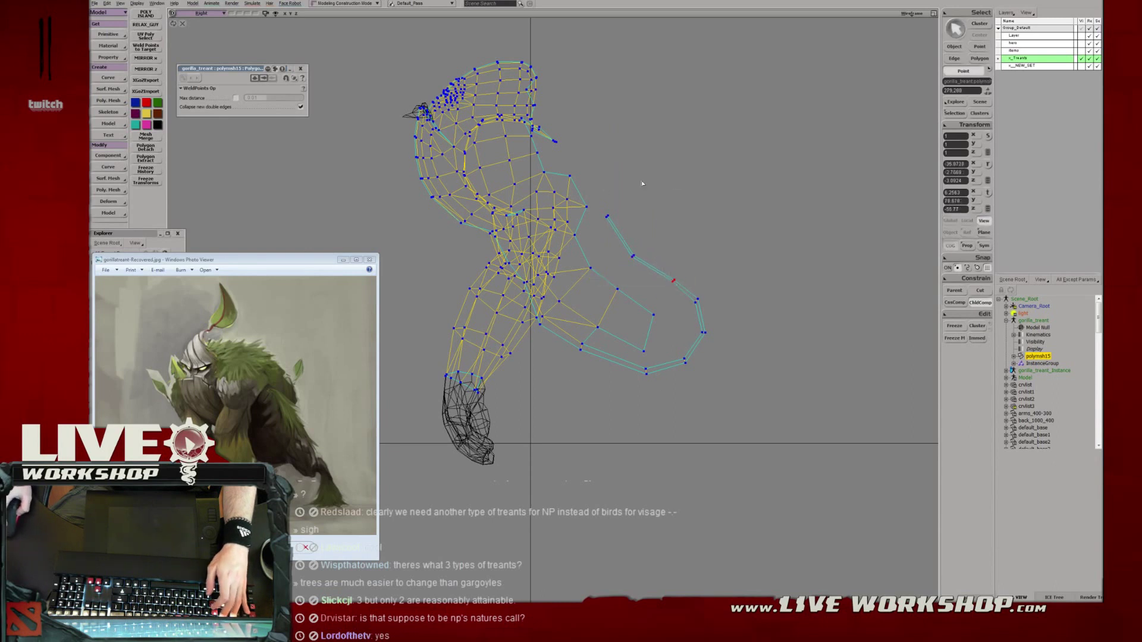
{"action": "key", "text": "e"}
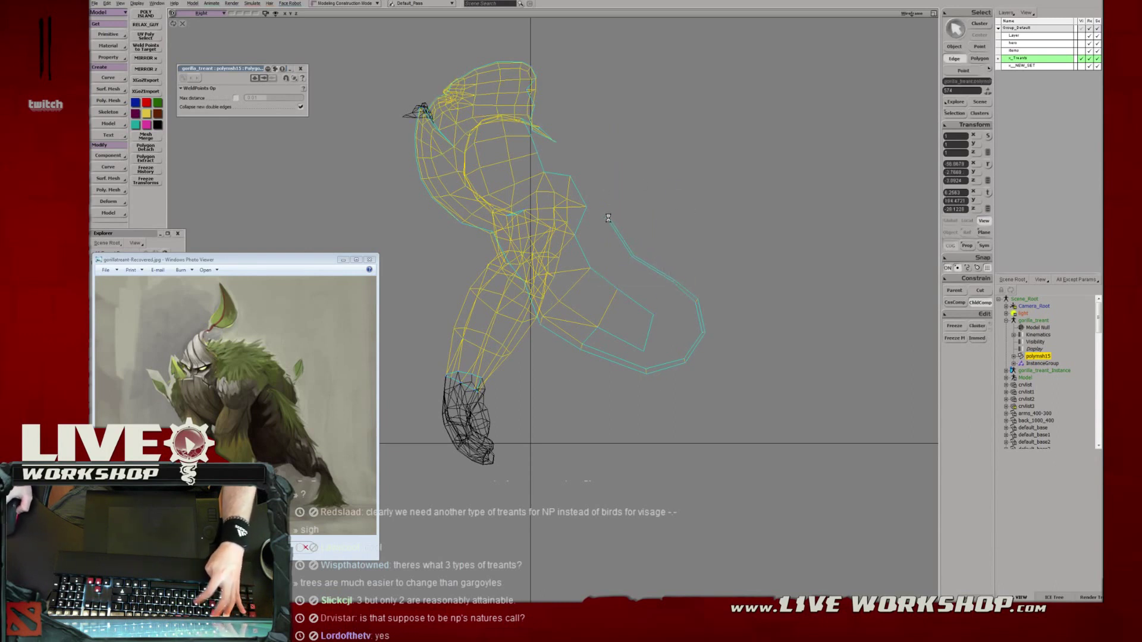
Extrude the strip's upper edge up to the neck base and shift its back points slightly forward.
{"action": "left_click", "coordinate": [607, 217]}
{"action": "left_click_drag", "start_coordinate": [581, 171], "coordinate": [527, 105]}
{"action": "key", "text": "t"}
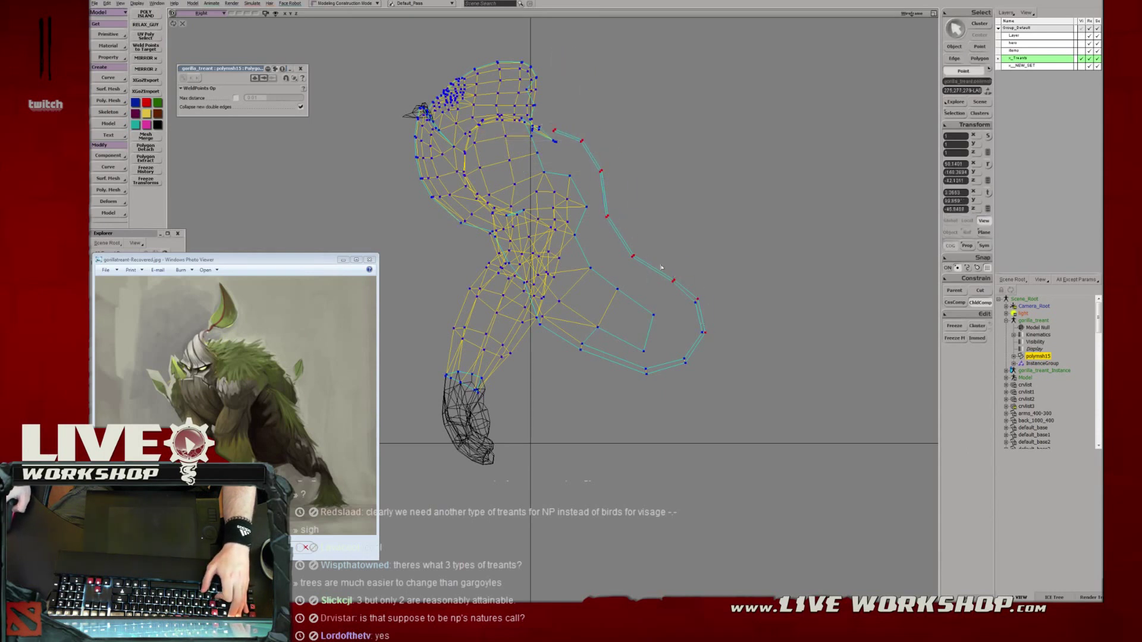
{"action": "key", "text": "v"}
{"action": "left_click_drag", "start_coordinate": [631, 243], "coordinate": [623, 222]}
Examine the back strip's shape against the torso and arms in the perspective and side views.
{"action": "key", "text": "F12"}
{"action": "key", "text": "F12"}
{"action": "key", "text": "s"}
{"action": "right_click_drag", "start_coordinate": [644, 183], "coordinate": [611, 238]}
{"action": "middle_click_drag", "start_coordinate": [612, 238], "coordinate": [594, 246]}
{"action": "left_click_drag", "start_coordinate": [595, 245], "coordinate": [593, 236]}
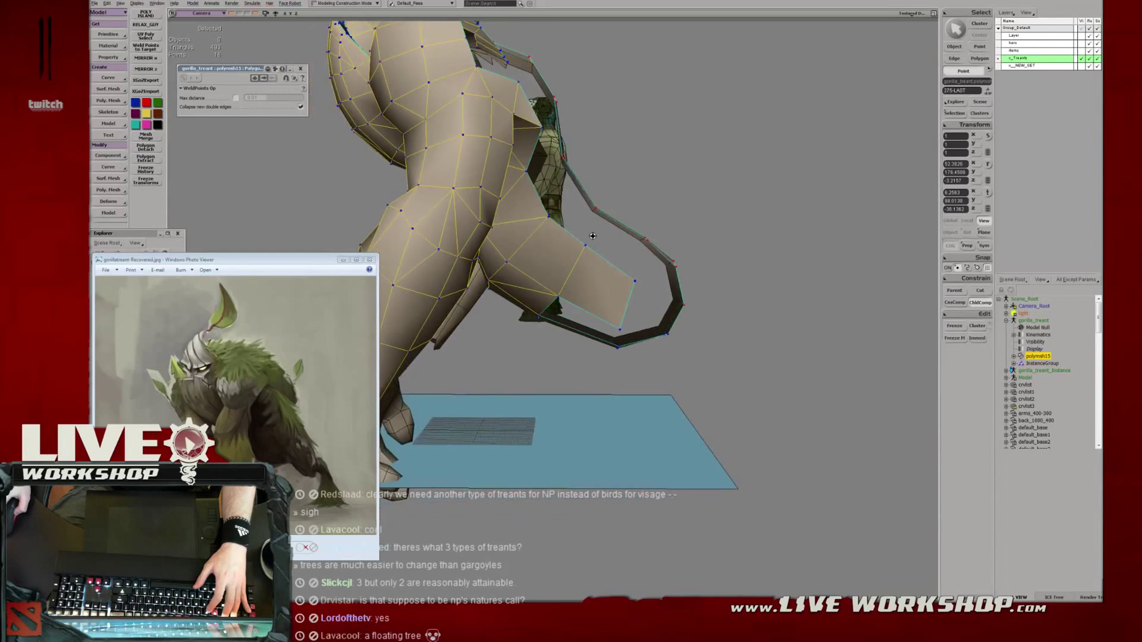
{"action": "key", "text": "s"}
{"action": "left_click_drag", "start_coordinate": [530, 114], "coordinate": [539, 131]}
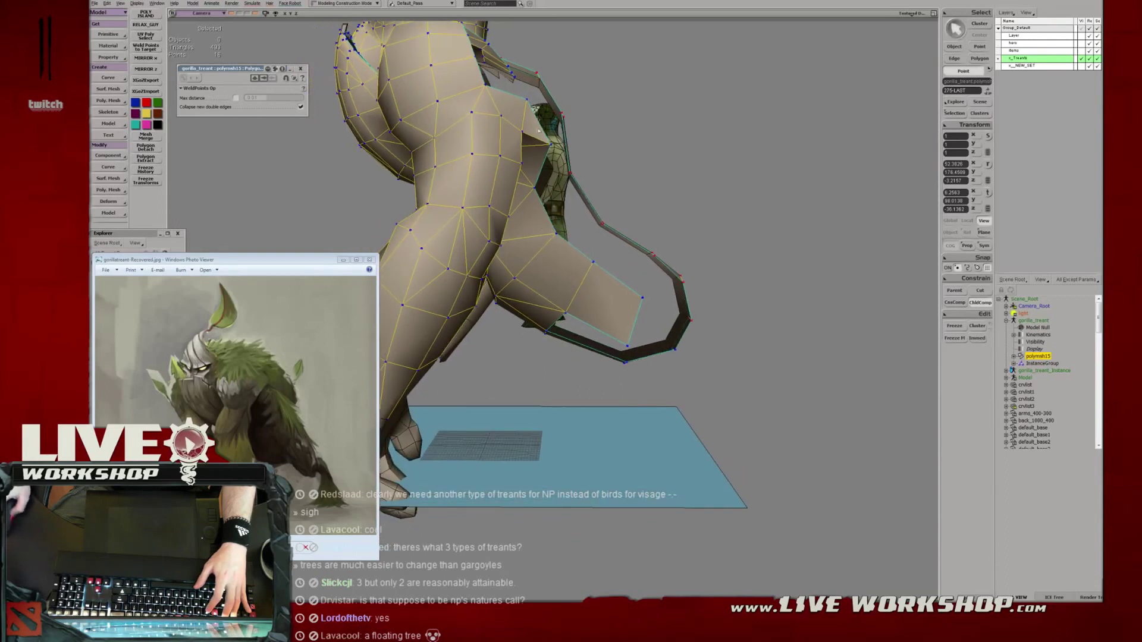
{"action": "middle_click_drag", "start_coordinate": [629, 240], "coordinate": [576, 348]}
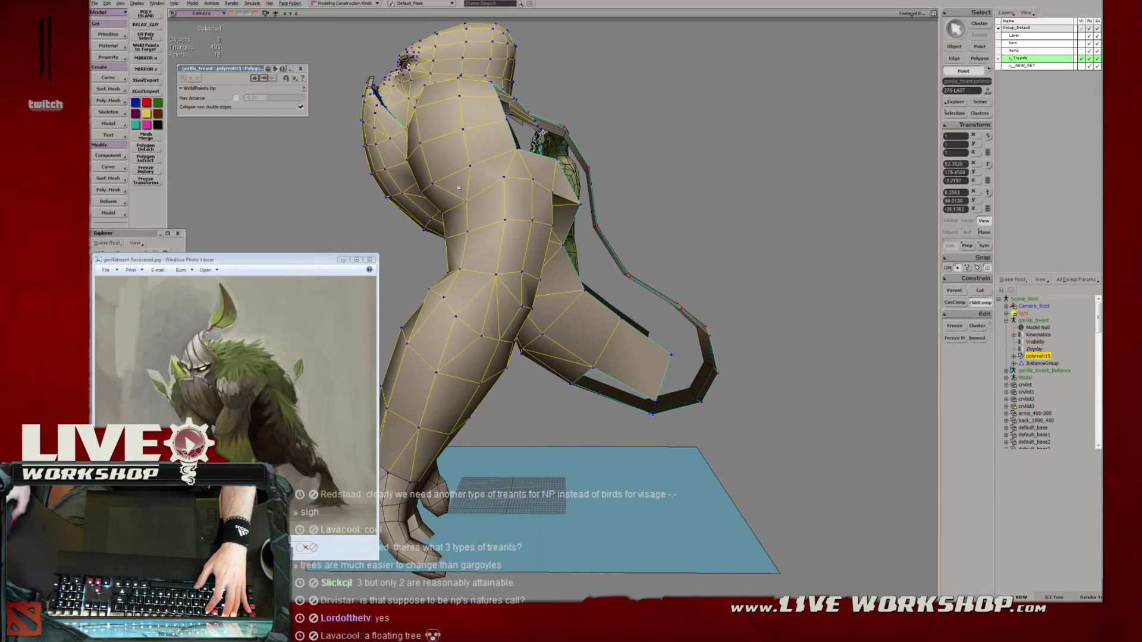
{"action": "key", "text": "F12"}
{"action": "key", "text": "F12"}
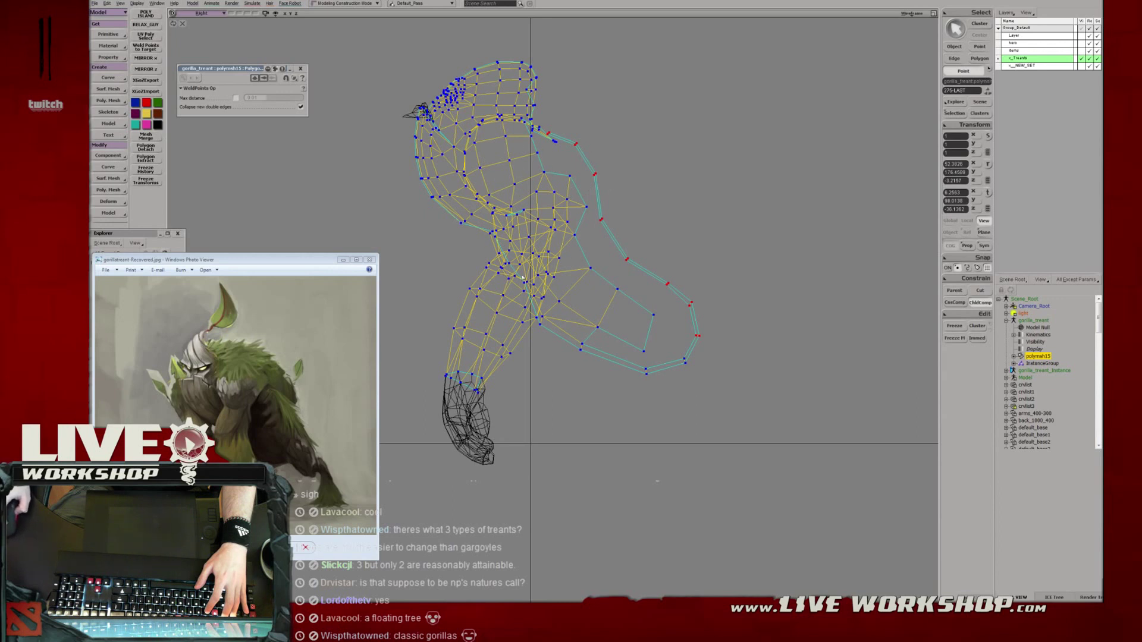
Move the points at the rear neck base in wireframe to line up with the back strip's upper end.
{"action": "key", "text": "F12"}
{"action": "key", "text": "F12"}
{"action": "key", "text": "s"}
{"action": "right_click_drag", "start_coordinate": [663, 196], "coordinate": [564, 222]}
{"action": "left_click_drag", "start_coordinate": [563, 223], "coordinate": [561, 262]}
{"action": "right_click_drag", "start_coordinate": [561, 262], "coordinate": [581, 311]}
{"action": "key", "text": "4"}
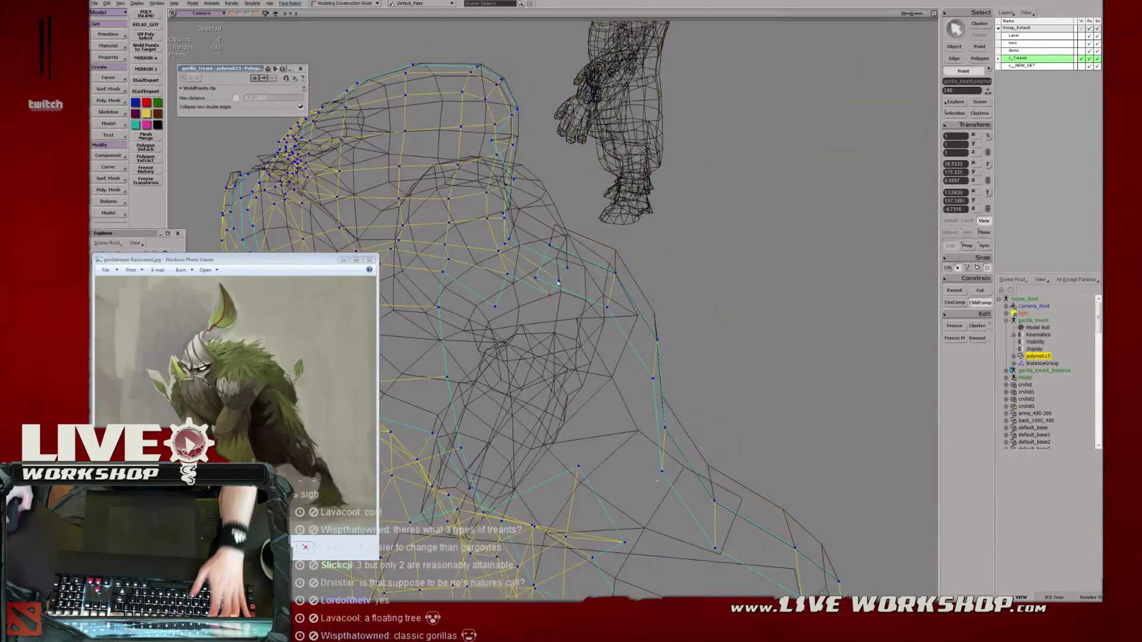
{"action": "left_click_drag", "start_coordinate": [541, 259], "coordinate": [582, 316]}
{"action": "key", "text": "v"}
{"action": "key", "text": "s"}
{"action": "right_click_drag", "start_coordinate": [583, 316], "coordinate": [534, 249]}
{"action": "left_click_drag", "start_coordinate": [534, 249], "coordinate": [530, 237]}
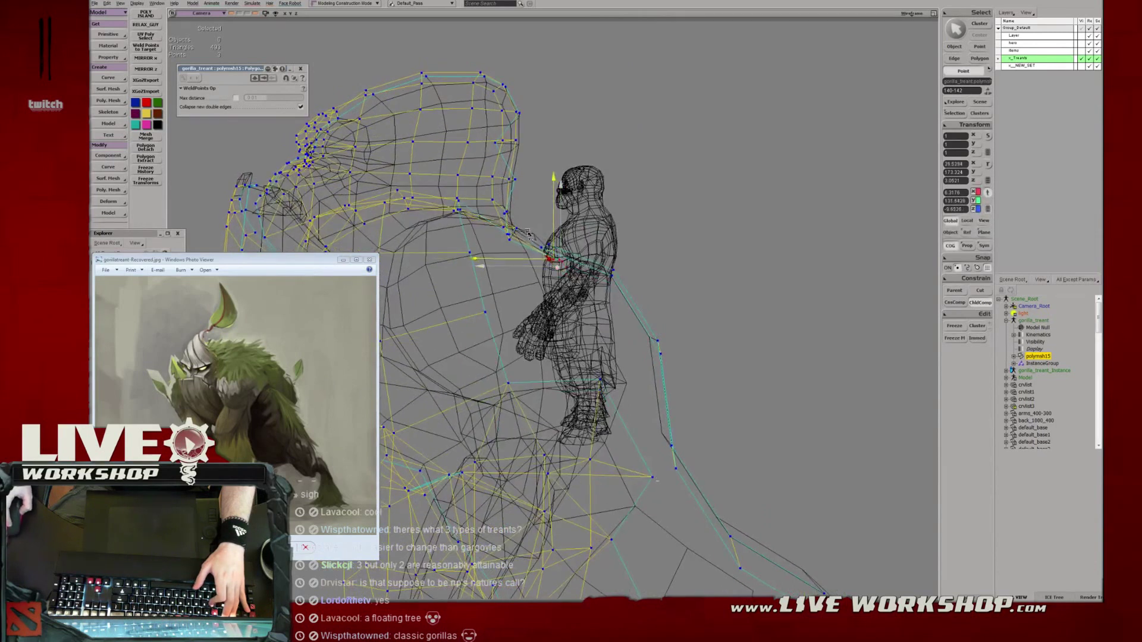
Adjust the individual points joining the back strip's upper end to the rear neck rim.
{"action": "key", "text": "s"}
{"action": "right_click_drag", "start_coordinate": [559, 243], "coordinate": [503, 273]}
{"action": "left_click", "coordinate": [559, 259], "text": "ctrl"}
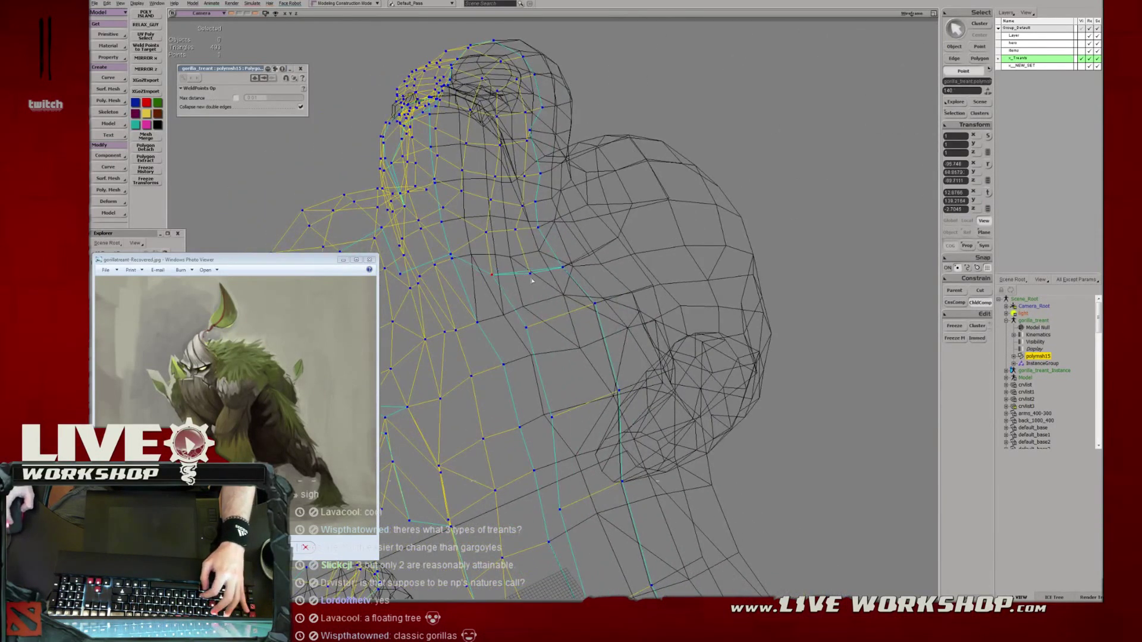
{"action": "key", "text": "s"}
{"action": "right_click_drag", "start_coordinate": [521, 233], "coordinate": [601, 211]}
{"action": "key", "text": "t"}
{"action": "left_click", "coordinate": [500, 216]}
{"action": "key", "text": "s"}
{"action": "right_click_drag", "start_coordinate": [500, 216], "coordinate": [584, 266]}
{"action": "key", "text": "t"}
{"action": "left_click", "coordinate": [575, 271]}
{"action": "left_click_drag", "start_coordinate": [584, 266], "coordinate": [616, 243]}
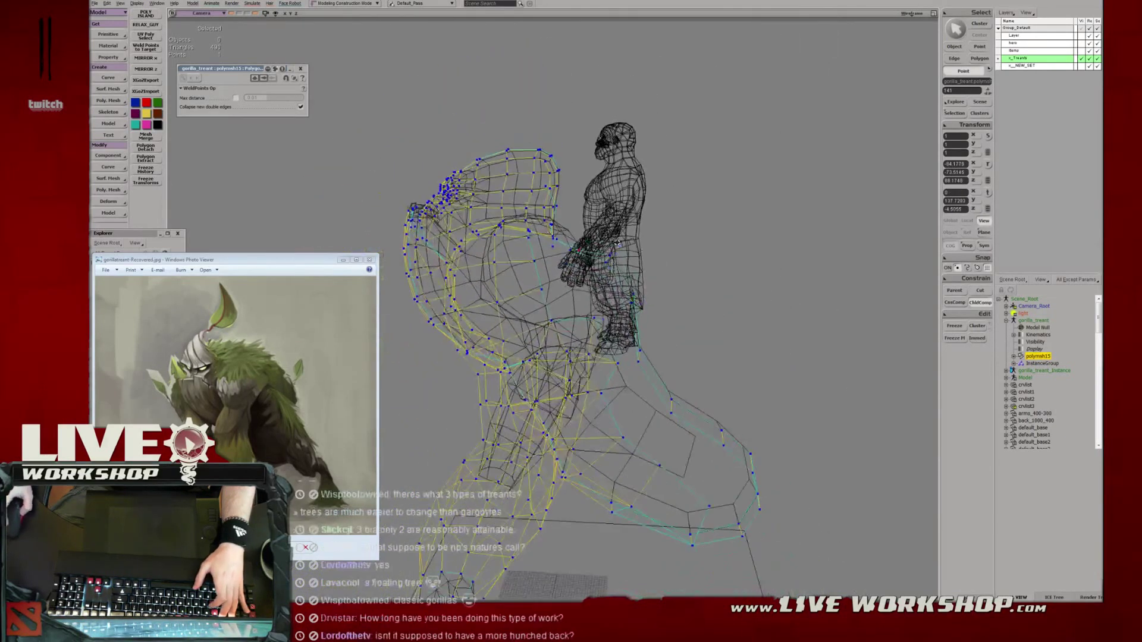
Examine the shaded model's overall silhouette and back strip from several angles in object mode.
{"action": "key", "text": "6"}
{"action": "right_click_drag", "start_coordinate": [621, 278], "coordinate": [747, 298]}
{"action": "key", "text": "space"}
{"action": "left_click", "coordinate": [747, 298]}
{"action": "key", "text": "s"}
{"action": "middle_click_drag", "start_coordinate": [748, 298], "coordinate": [640, 306]}
{"action": "right_click_drag", "start_coordinate": [640, 306], "coordinate": [703, 298]}
{"action": "left_click_drag", "start_coordinate": [703, 297], "coordinate": [621, 294]}
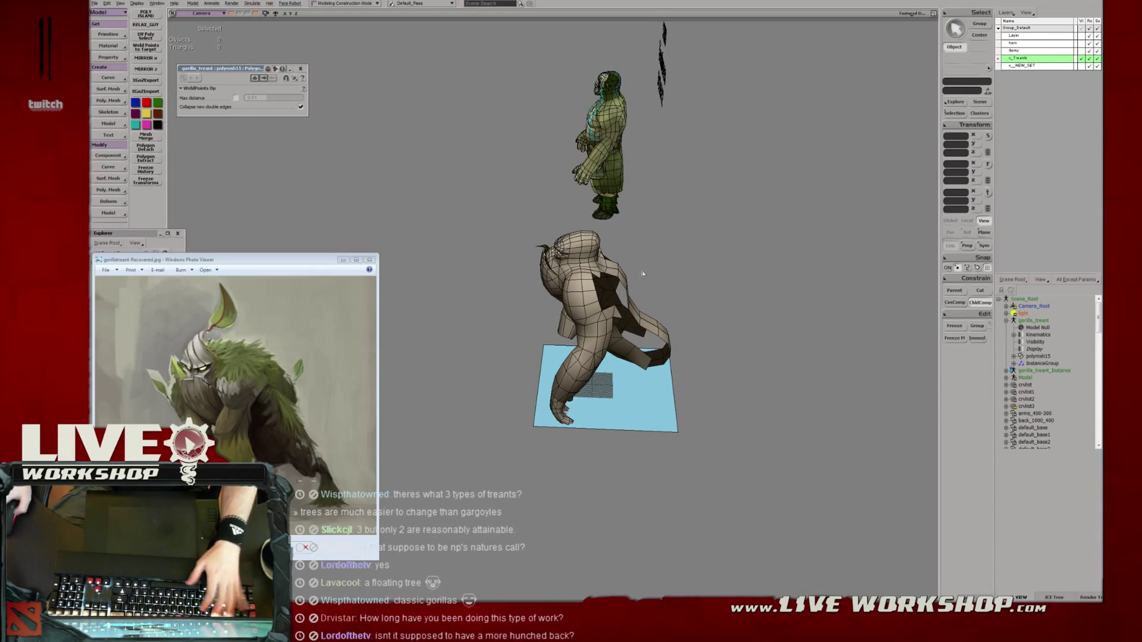
Align the back strip's centreline points by setting their X position to 0.
{"action": "mouse_move", "coordinate": [581, 290]}
{"action": "left_mouse_down"}
{"action": "mouse_move", "coordinate": [598, 314]}
{"action": "mouse_move", "coordinate": [568, 295]}
{"action": "mouse_move", "coordinate": [591, 295]}
{"action": "left_mouse_up"}
{"action": "left_click", "coordinate": [568, 294]}
{"action": "key", "text": "4"}
{"action": "key", "text": "t"}
{"action": "left_click_drag", "start_coordinate": [596, 162], "coordinate": [612, 231]}
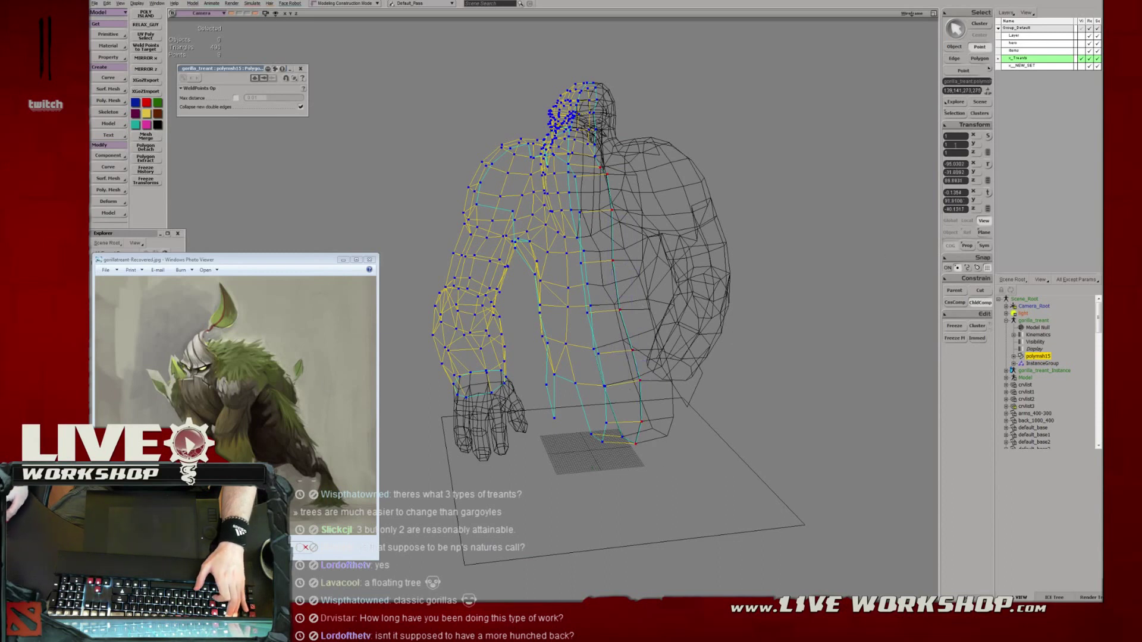
{"action": "type", "text": "0"}
{"action": "key", "text": "Return"}
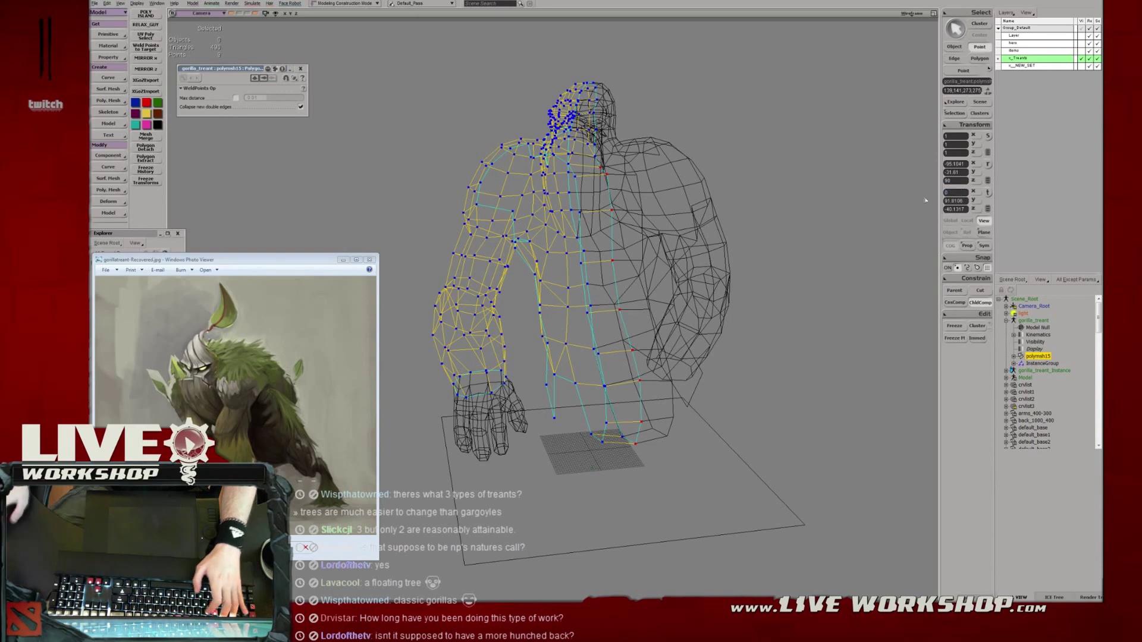
Adjust the edge at the back strip's upper end where it meets the neck base.
{"action": "left_click", "coordinate": [809, 204]}
{"action": "key", "text": "6"}
{"action": "mouse_move", "coordinate": [810, 204]}
{"action": "right_mouse_down"}
{"action": "mouse_move", "coordinate": [650, 240]}
{"action": "mouse_move", "coordinate": [589, 208]}
{"action": "right_mouse_up"}
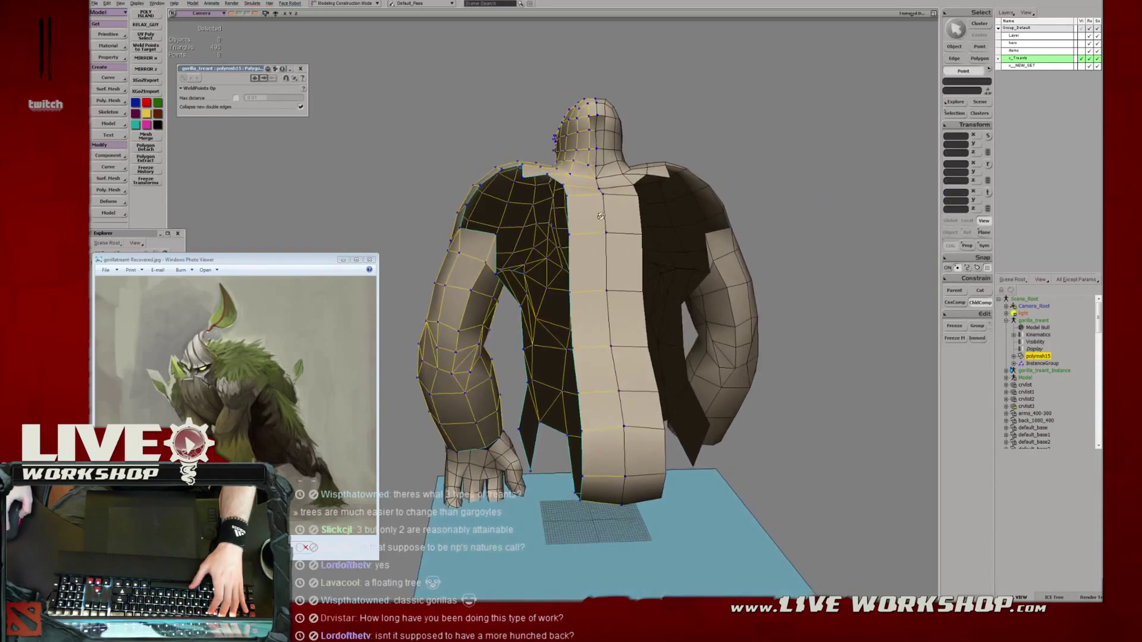
{"action": "key", "text": "e"}
{"action": "left_click", "coordinate": [583, 189]}
{"action": "key", "text": "v"}
{"action": "left_click_drag", "start_coordinate": [587, 161], "coordinate": [620, 220], "text": "alt"}
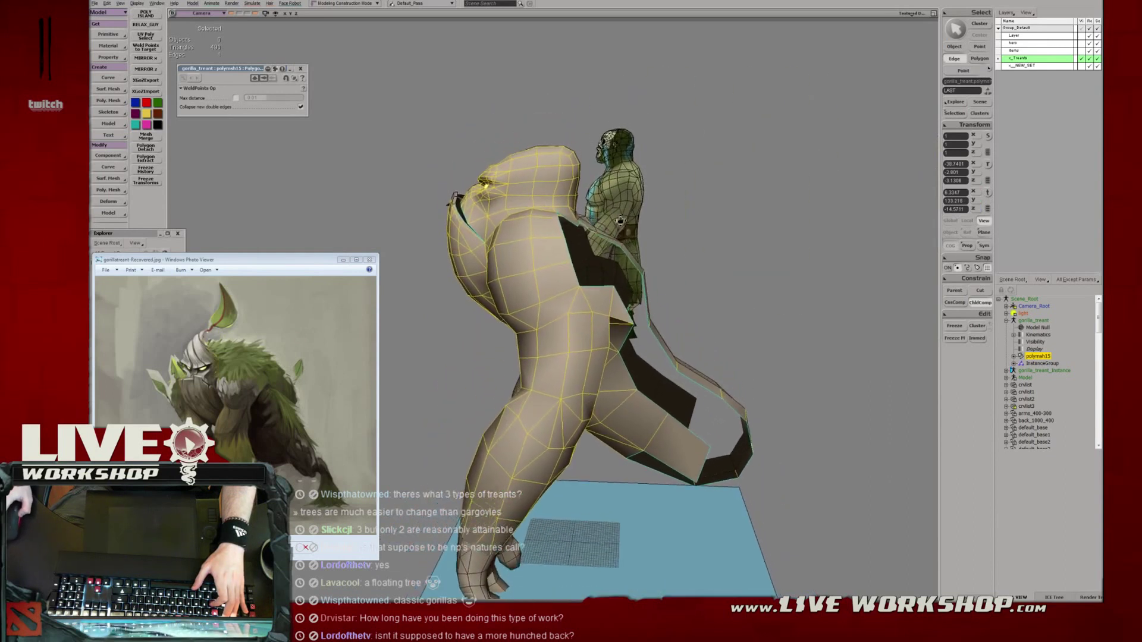
Examine the neck and back silhouette from the side and rear in object mode.
{"action": "right_click_drag", "start_coordinate": [620, 221], "coordinate": [633, 203], "text": "alt"}
{"action": "left_click_drag", "start_coordinate": [633, 203], "coordinate": [575, 194], "text": "alt"}
{"action": "key", "text": "t"}
{"action": "right_click_drag", "start_coordinate": [574, 195], "coordinate": [714, 232], "text": "alt"}
{"action": "key", "text": "space"}
{"action": "left_click", "coordinate": [744, 217]}
{"action": "left_click_drag", "start_coordinate": [713, 232], "coordinate": [553, 260], "text": "alt"}
Reshape the front contour of the upper arm by moving its individual points.
{"action": "left_click", "coordinate": [524, 280]}
{"action": "key", "text": "t"}
{"action": "left_click", "coordinate": [524, 276]}
{"action": "key", "text": "v"}
{"action": "key", "text": "m"}
{"action": "left_click", "coordinate": [603, 274]}
{"action": "left_click", "coordinate": [555, 298]}
{"action": "key", "text": "v"}
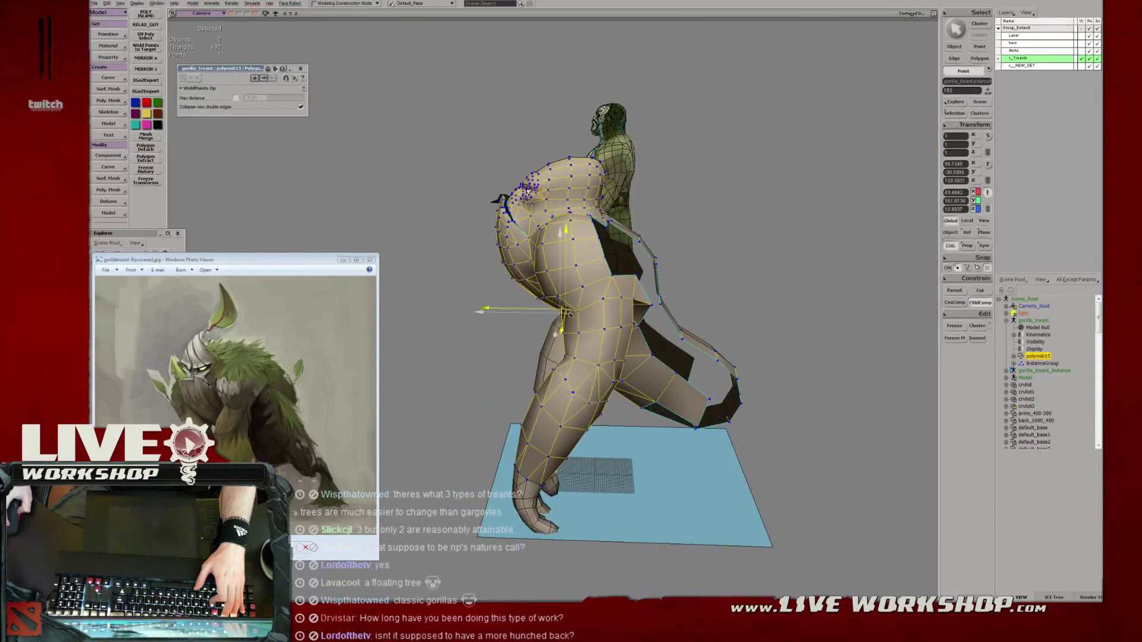
{"action": "left_click_drag", "start_coordinate": [563, 312], "coordinate": [578, 311]}
Refine the upper arm's volume by moving another front point and a neighbouring polygon.
{"action": "key", "text": "t"}
{"action": "left_click", "coordinate": [561, 310]}
{"action": "key", "text": "v"}
{"action": "key", "text": "s"}
{"action": "right_click_drag", "start_coordinate": [565, 311], "coordinate": [612, 282]}
{"action": "key", "text": "u"}
{"action": "key", "text": "v"}
{"action": "left_click_drag", "start_coordinate": [577, 255], "coordinate": [584, 262]}
Move the points over the top and outer side of the shoulder to round its silhouette.
{"action": "key", "text": "t"}
{"action": "left_click", "coordinate": [535, 240]}
{"action": "key", "text": "v"}
{"action": "middle_click_drag", "start_coordinate": [539, 244], "coordinate": [505, 190]}
{"action": "key", "text": "t"}
{"action": "left_click", "coordinate": [486, 182]}
{"action": "key", "text": "v"}
{"action": "left_click_drag", "start_coordinate": [484, 182], "coordinate": [540, 190]}
{"action": "left_click", "coordinate": [515, 176]}
{"action": "key", "text": "v"}
Adjust the points along the shoulder's upper ridge toward the neck.
{"action": "key", "text": "t"}
{"action": "left_click", "coordinate": [511, 168]}
{"action": "key", "text": "v"}
{"action": "left_click", "coordinate": [530, 173]}
{"action": "key", "text": "t"}
{"action": "key", "text": "v"}
Reposition an edge and a polygon between the shoulder and neck, and select the adjoining shoulder point.
{"action": "key", "text": "e"}
{"action": "left_click", "coordinate": [559, 174]}
{"action": "key", "text": "v"}
{"action": "key", "text": "t"}
{"action": "key", "text": "v"}
{"action": "key", "text": "u"}
{"action": "key", "text": "v"}
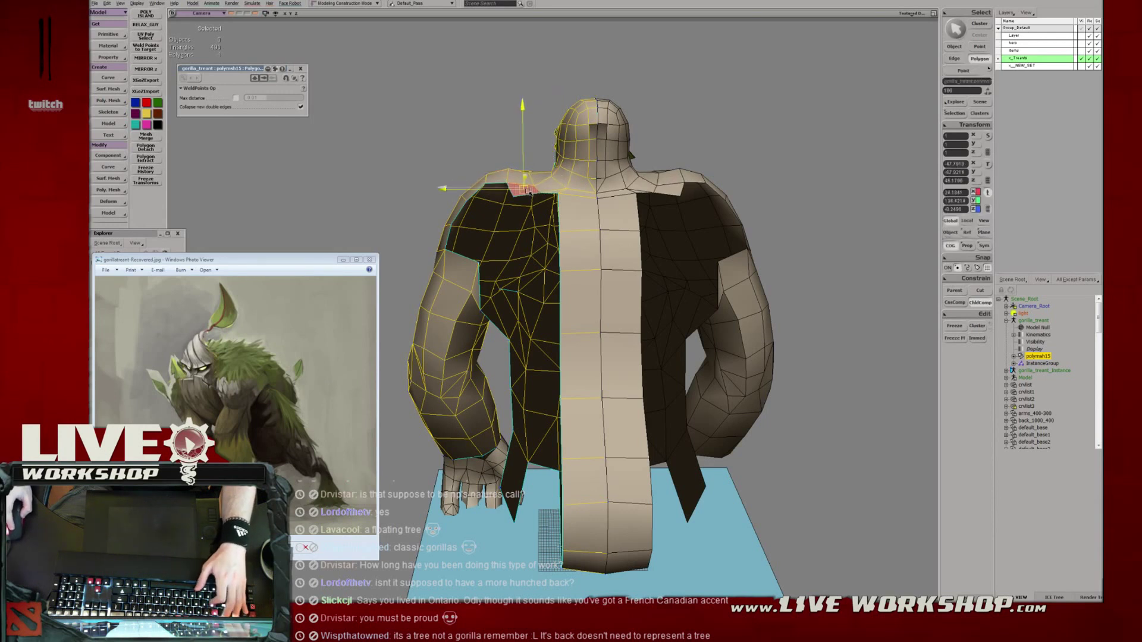
{"action": "key", "text": "t"}
{"action": "left_click", "coordinate": [486, 187]}
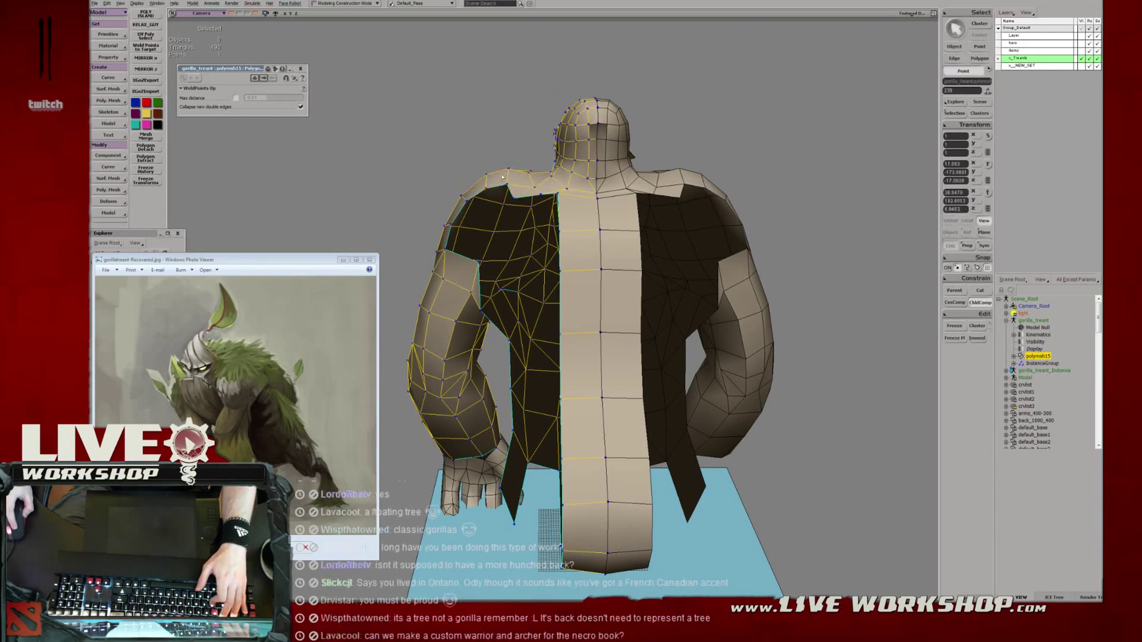
Extrude the open rear edge of the upper arm inward toward the back strip and adjust a corner point.
{"action": "middle_click_drag", "start_coordinate": [538, 190], "coordinate": [524, 273]}
{"action": "key", "text": "e"}
{"action": "key", "text": "ctrl+d"}
{"action": "key", "text": "v"}
{"action": "left_click_drag", "start_coordinate": [493, 272], "coordinate": [534, 259]}
{"action": "key", "text": "t"}
{"action": "middle_click_drag", "start_coordinate": [534, 259], "coordinate": [620, 245]}
{"action": "left_click_drag", "start_coordinate": [622, 253], "coordinate": [627, 302]}
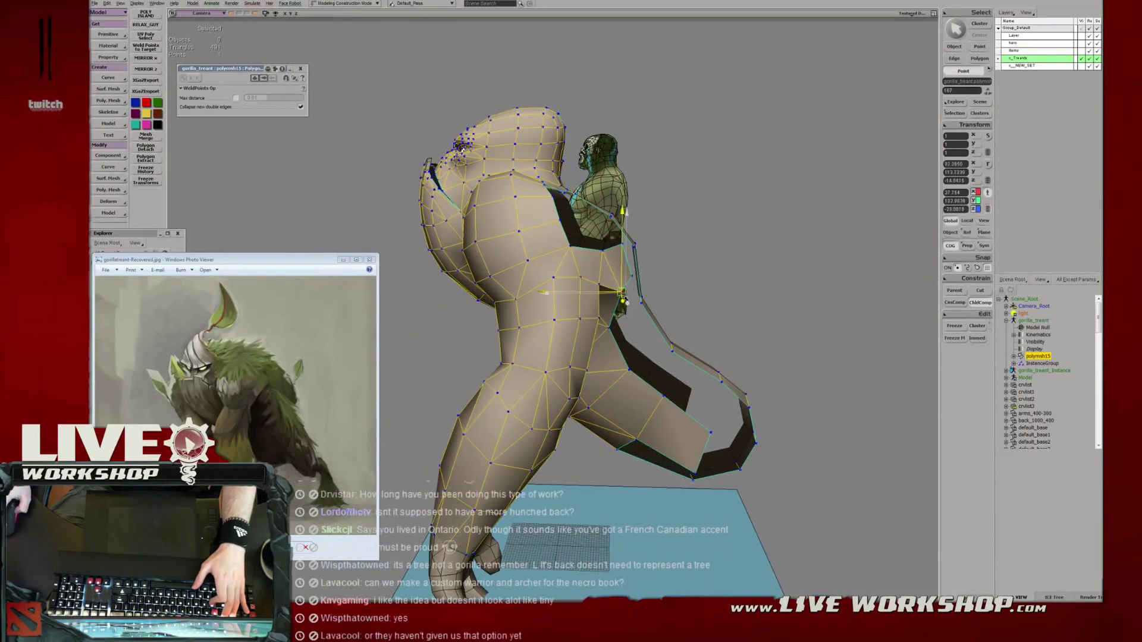
Extrude the open edge above the armpit toward the back strip and position its points against the strip.
{"action": "middle_click_drag", "start_coordinate": [620, 296], "coordinate": [539, 246]}
{"action": "key", "text": "e"}
{"action": "left_click", "coordinate": [564, 230]}
{"action": "key", "text": "ctrl+d"}
{"action": "key", "text": "t"}
{"action": "left_click_drag", "start_coordinate": [534, 242], "coordinate": [540, 243]}
{"action": "middle_click_drag", "start_coordinate": [540, 243], "coordinate": [558, 186]}
{"action": "left_click", "coordinate": [634, 264]}
{"action": "key", "text": "m"}
{"action": "left_click_drag", "start_coordinate": [557, 185], "coordinate": [546, 183]}
{"action": "key", "text": "m"}
{"action": "left_click_drag", "start_coordinate": [566, 221], "coordinate": [616, 231]}
Build polygons from the back strip's open edge toward the shoulder blade, adjust their points and add an edge.
{"action": "key", "text": "e"}
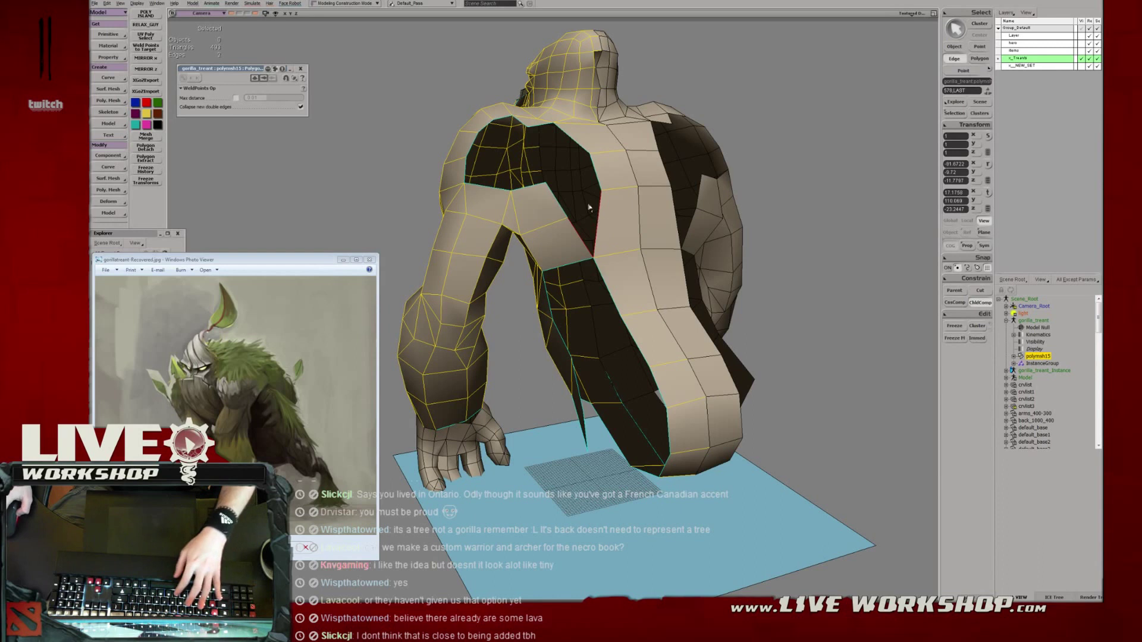
{"action": "key", "text": "w"}
{"action": "middle_click_drag", "start_coordinate": [599, 177], "coordinate": [566, 171]}
{"action": "key", "text": "w"}
{"action": "middle_click_drag", "start_coordinate": [620, 225], "coordinate": [589, 217]}
{"action": "key", "text": "t"}
{"action": "left_click", "coordinate": [592, 157]}
{"action": "key", "text": "v"}
{"action": "left_click", "coordinate": [634, 188]}
{"action": "key", "text": "m"}
{"action": "left_click_drag", "start_coordinate": [622, 223], "coordinate": [623, 220]}
{"action": "key", "text": "backslash"}
{"action": "left_click", "coordinate": [630, 182]}
{"action": "left_click", "coordinate": [596, 191]}
Bridge the facing open edges across the shoulder blade hole to close it.
{"action": "key", "text": "e"}
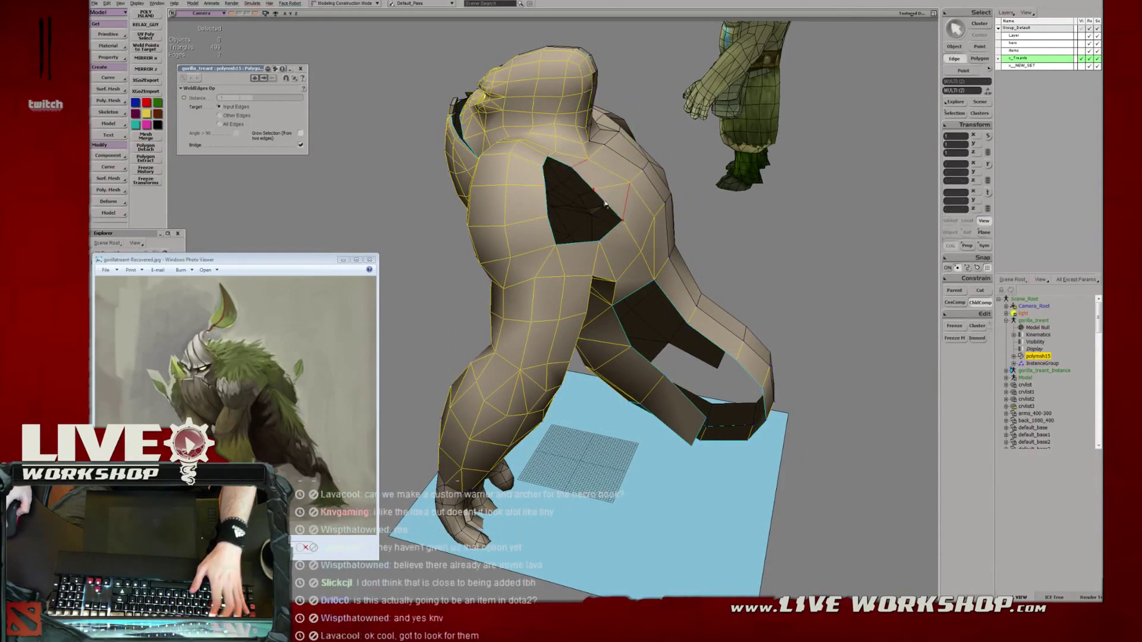
{"action": "left_click", "coordinate": [614, 191]}
{"action": "key", "text": "period"}
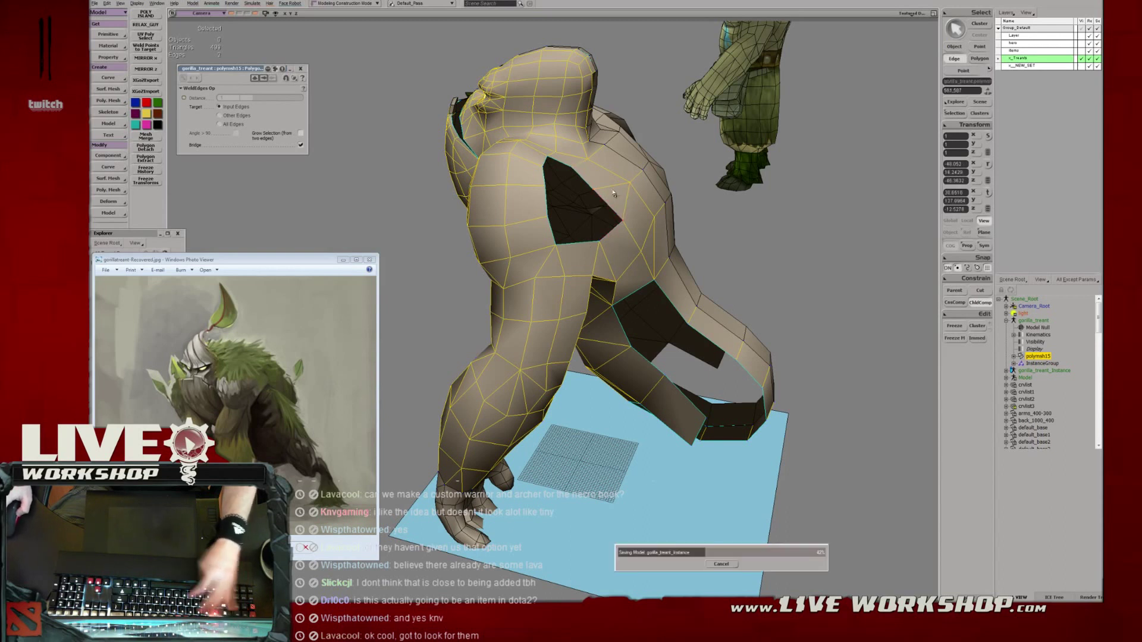
{"action": "left_click_drag", "start_coordinate": [602, 228], "coordinate": [548, 230]}
{"action": "key", "text": "period"}
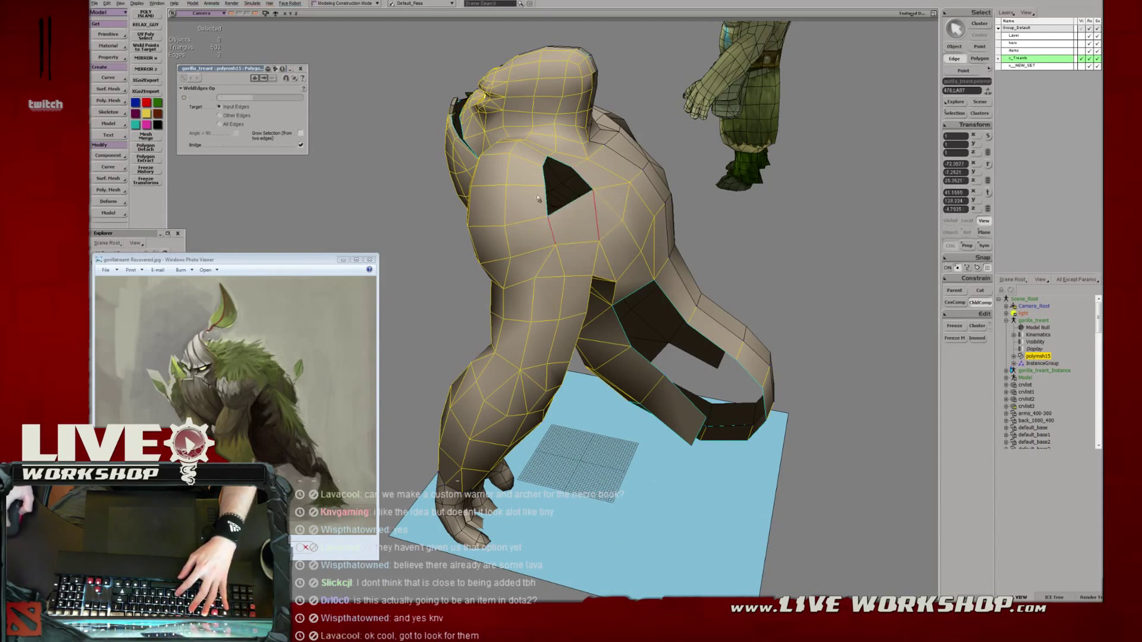
{"action": "left_click_drag", "start_coordinate": [586, 179], "coordinate": [544, 180]}
{"action": "key", "text": "period"}
Reposition points and an edge on the newly bridged shoulder blade faces.
{"action": "right_click_drag", "start_coordinate": [584, 184], "coordinate": [598, 207]}
{"action": "key", "text": "t"}
{"action": "left_click_drag", "start_coordinate": [598, 207], "coordinate": [576, 181]}
{"action": "key", "text": "v"}
{"action": "left_click_drag", "start_coordinate": [588, 198], "coordinate": [554, 179]}
{"action": "key", "text": "e"}
{"action": "left_click", "coordinate": [548, 179]}
{"action": "key", "text": "v"}
Move the points at the rear of the shoulder and above the armpit to smooth the bridged area.
{"action": "key", "text": "t"}
{"action": "left_click", "coordinate": [606, 197]}
{"action": "key", "text": "v"}
{"action": "left_click", "coordinate": [613, 222]}
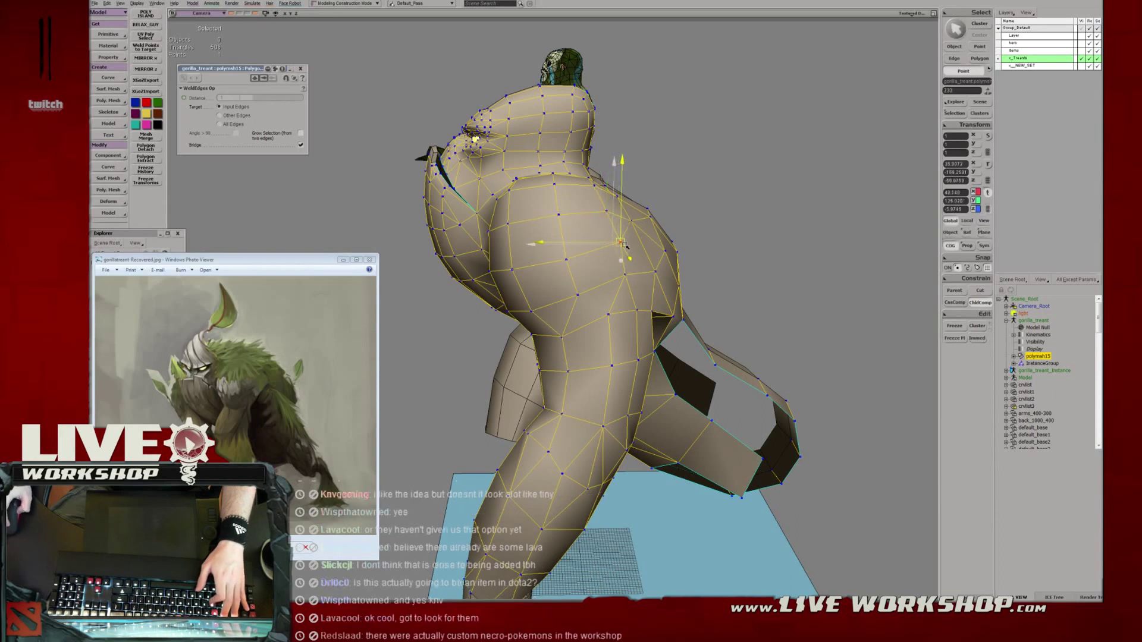
{"action": "left_click", "coordinate": [611, 214]}
{"action": "left_click", "coordinate": [618, 280]}
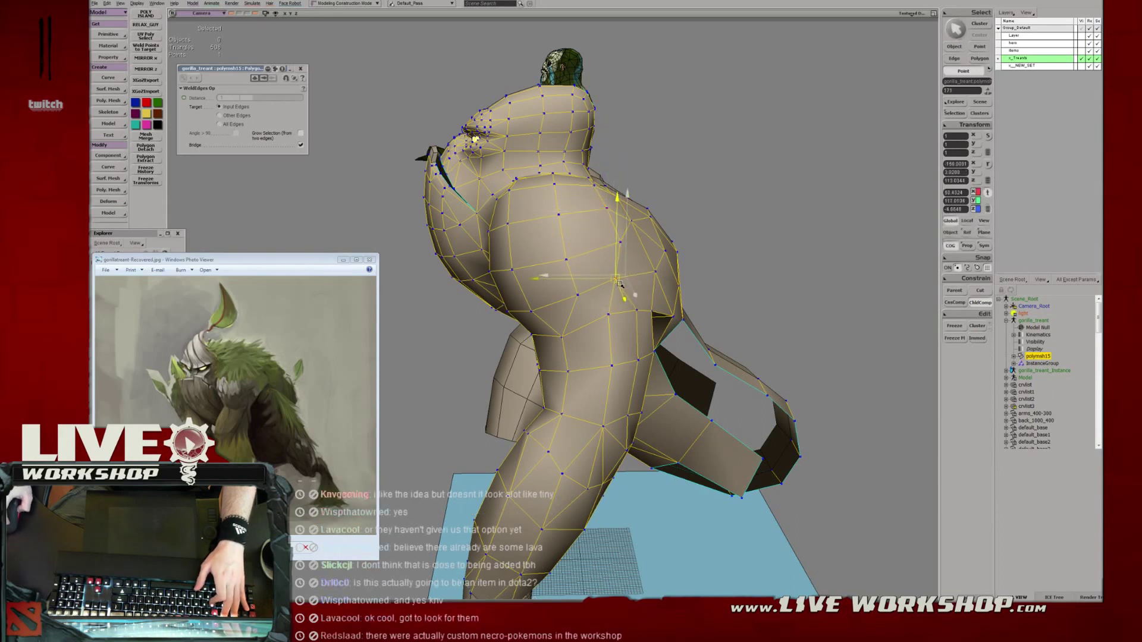
{"action": "left_click_drag", "start_coordinate": [632, 221], "coordinate": [641, 222]}
{"action": "left_click_drag", "start_coordinate": [651, 278], "coordinate": [649, 276]}
{"action": "key", "text": "s"}
{"action": "right_click_drag", "start_coordinate": [650, 276], "coordinate": [623, 244]}
Select the group of four polygons at the rear of the upper arm for translation.
{"action": "key", "text": "u"}
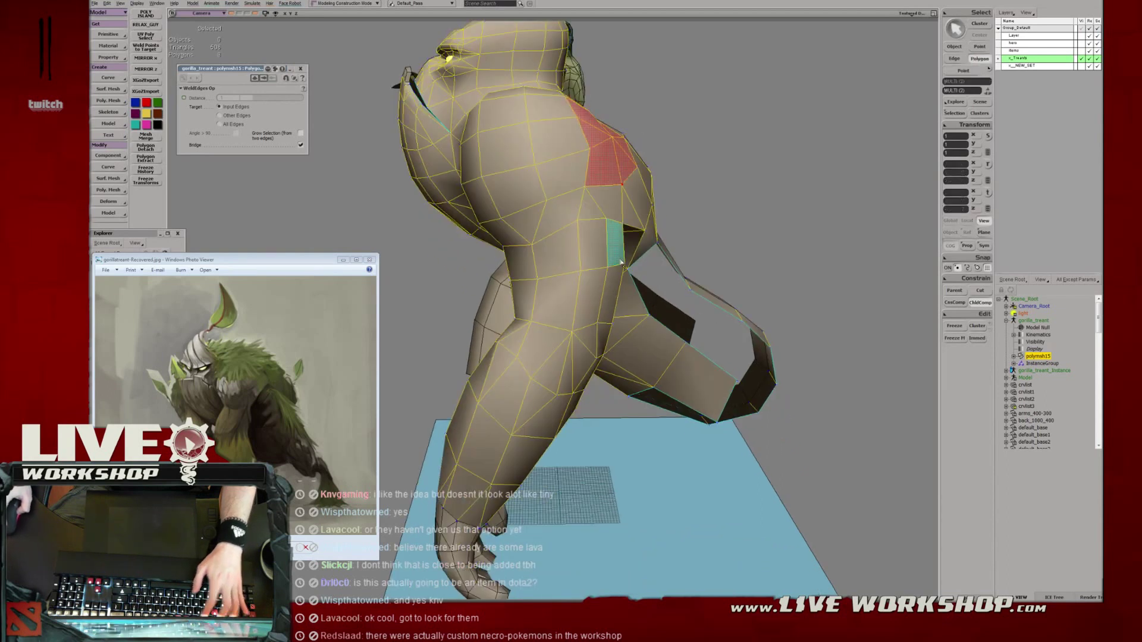
{"action": "left_click", "coordinate": [614, 246]}
{"action": "left_click", "coordinate": [595, 254], "text": "shift"}
{"action": "left_click", "coordinate": [594, 282], "text": "shift"}
{"action": "left_click", "coordinate": [612, 293], "text": "shift"}
{"action": "key", "text": "v"}
Push the polygons along the outer edge of the upper back slightly inward.
{"action": "middle_click_drag", "start_coordinate": [635, 270], "coordinate": [625, 269]}
{"action": "left_click_drag", "start_coordinate": [625, 269], "coordinate": [638, 204], "text": "alt"}
{"action": "left_click", "coordinate": [638, 204]}
{"action": "left_click", "coordinate": [652, 237], "text": "shift"}
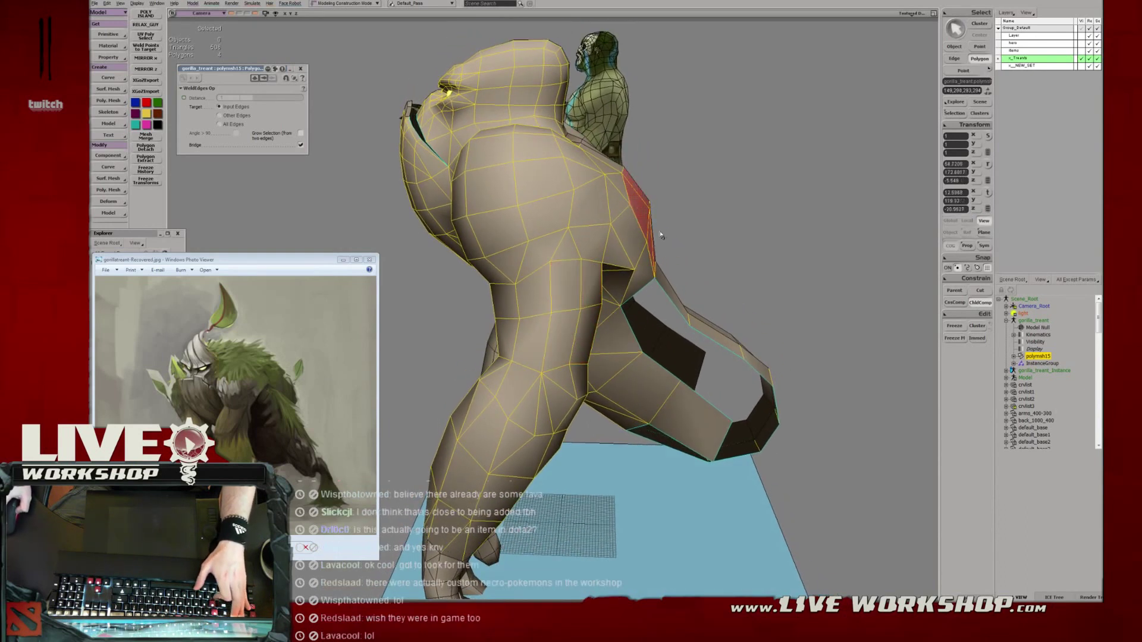
{"action": "left_click", "coordinate": [636, 243], "text": "shift"}
{"action": "key", "text": "v"}
{"action": "left_click_drag", "start_coordinate": [678, 224], "coordinate": [671, 226]}
Move the points on the rear of the shoulder to round the shoulder blade.
{"action": "key", "text": "t"}
{"action": "left_click", "coordinate": [604, 175]}
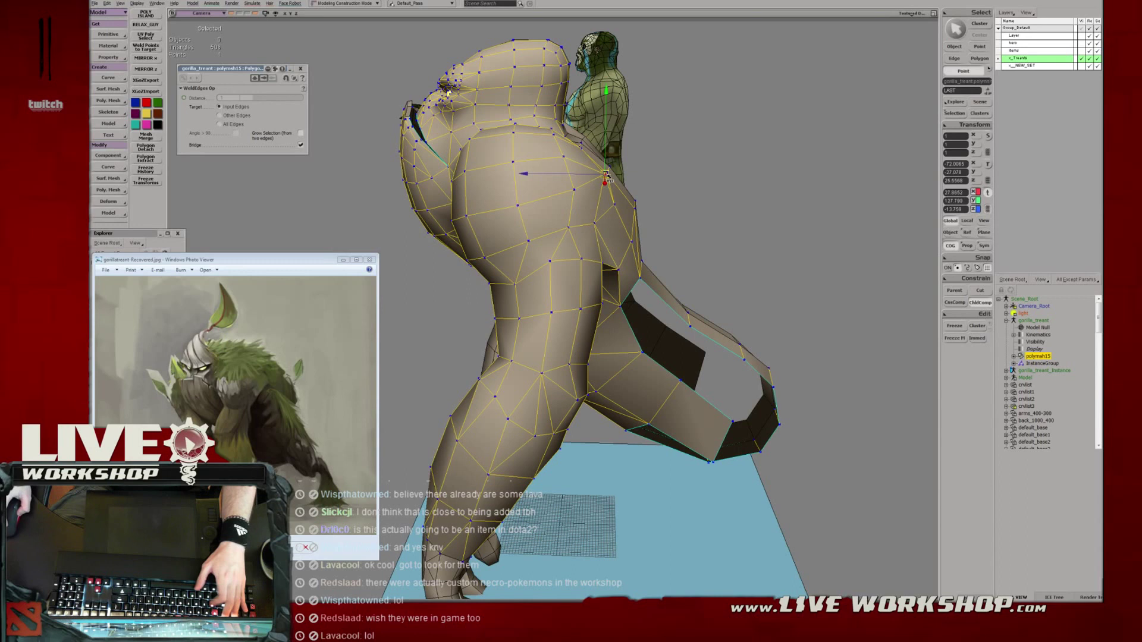
{"action": "left_click", "coordinate": [573, 197]}
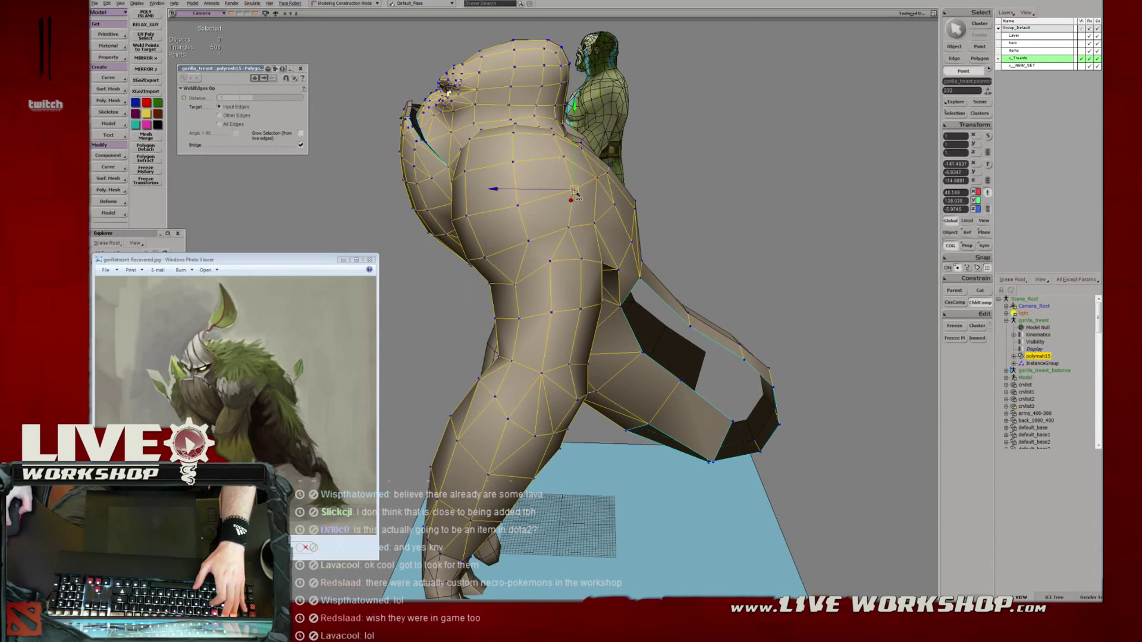
{"action": "left_click", "coordinate": [592, 178]}
{"action": "right_click_drag", "start_coordinate": [593, 178], "coordinate": [535, 177]}
{"action": "left_click_drag", "start_coordinate": [534, 177], "coordinate": [521, 170]}
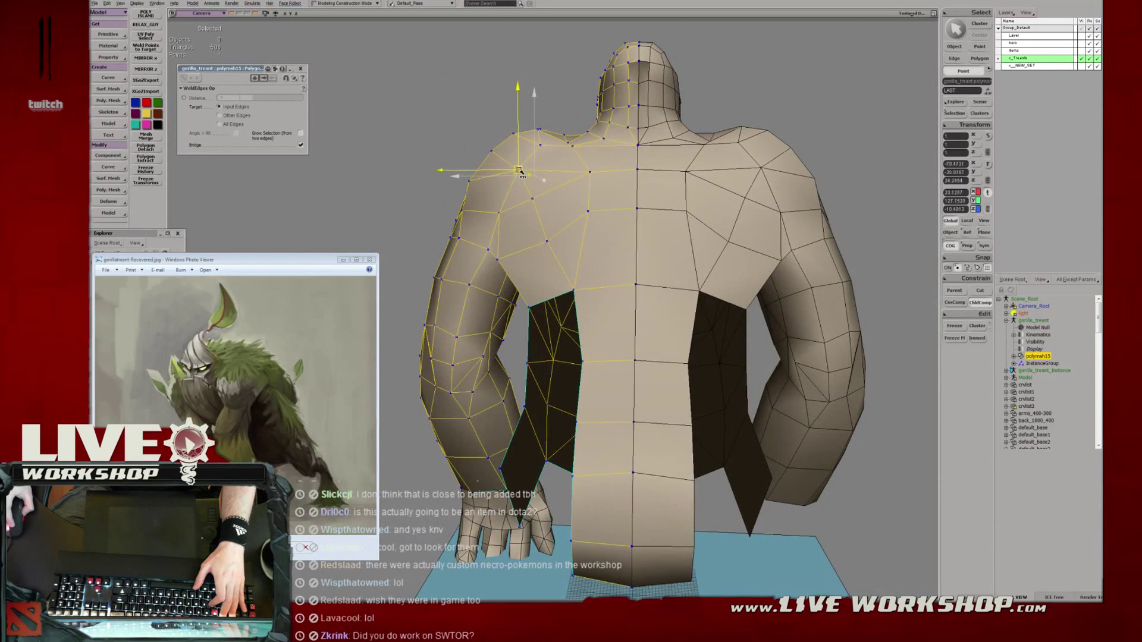
Adjust the points between the outer back and the armpit from side and rear views.
{"action": "middle_click_drag", "start_coordinate": [521, 172], "coordinate": [608, 199]}
{"action": "left_click", "coordinate": [608, 200]}
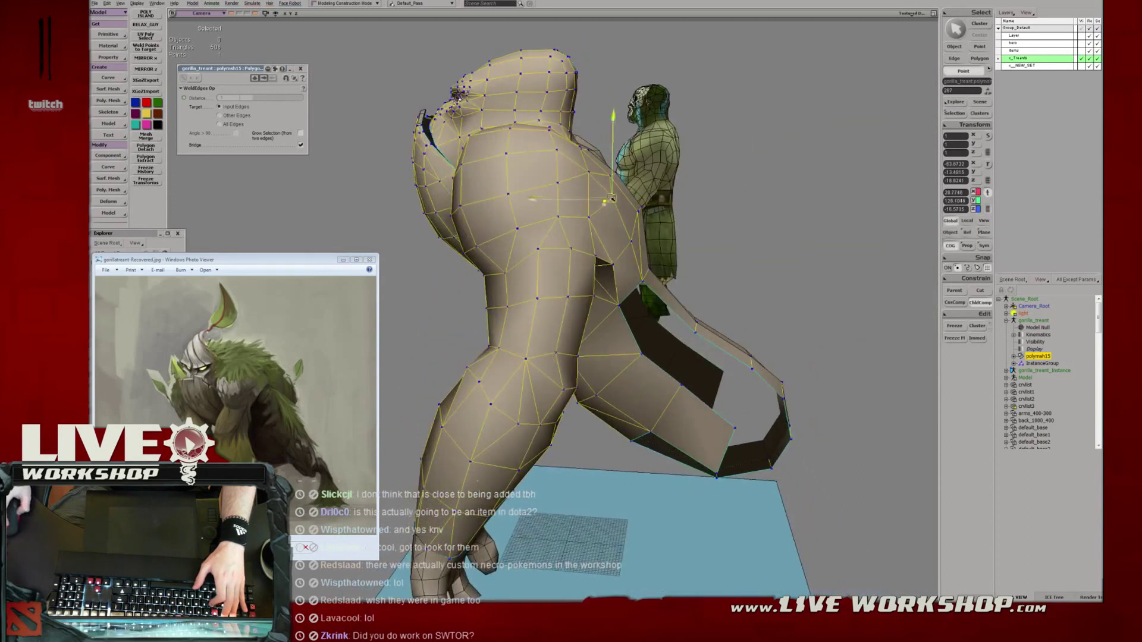
{"action": "middle_click_drag", "start_coordinate": [632, 251], "coordinate": [543, 241]}
{"action": "left_click", "coordinate": [623, 248]}
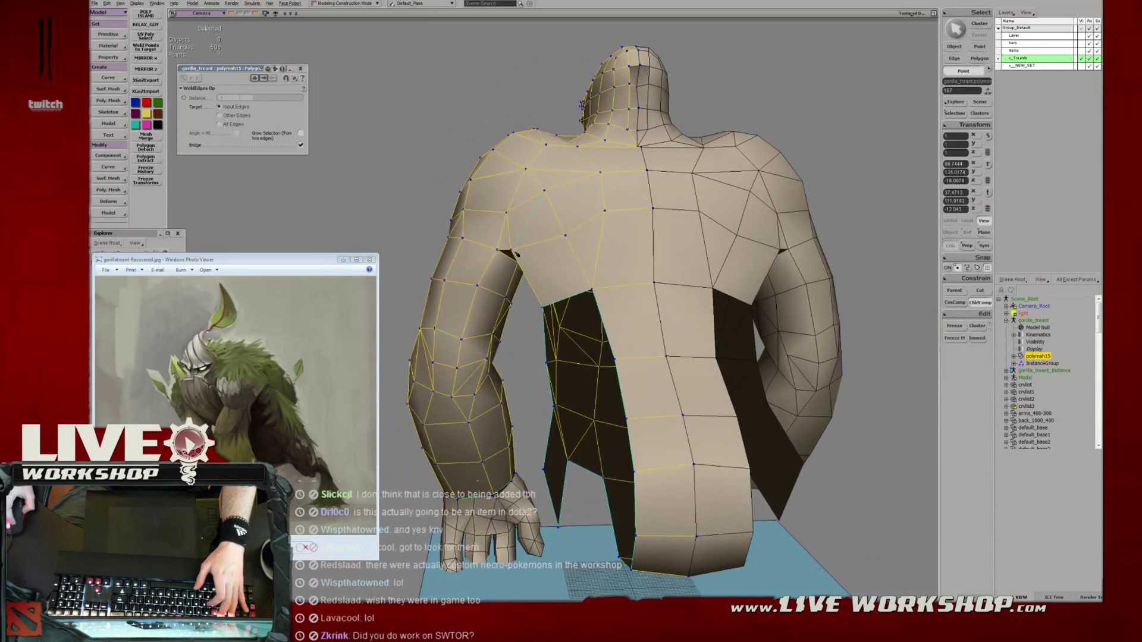
{"action": "left_click", "coordinate": [505, 210]}
{"action": "left_click_drag", "start_coordinate": [533, 181], "coordinate": [529, 179]}
Check the back's silhouette with the mesh deselected and shift the polygons around the armpit upward.
{"action": "scroll", "coordinate": [527, 201], "scroll_direction": "down", "scroll_amount": 5}
{"action": "middle_click_drag", "start_coordinate": [527, 201], "coordinate": [586, 244]}
{"action": "key", "text": "space"}
{"action": "left_click", "coordinate": [454, 212]}
{"action": "scroll", "coordinate": [568, 260], "scroll_direction": "up", "scroll_amount": 4}
{"action": "key", "text": "space"}
{"action": "left_click", "coordinate": [556, 257]}
{"action": "scroll", "coordinate": [586, 244], "scroll_direction": "up", "scroll_amount": 3}
{"action": "key", "text": "t"}
{"action": "key", "text": "u"}
{"action": "left_click_drag", "start_coordinate": [517, 255], "coordinate": [533, 277]}
{"action": "key", "text": "v"}
{"action": "left_click_drag", "start_coordinate": [528, 266], "coordinate": [527, 252]}
Reposition a polygon on the upper outer side of the shoulder.
{"action": "key", "text": "s"}
{"action": "right_click_drag", "start_coordinate": [527, 253], "coordinate": [506, 151]}
{"action": "key", "text": "u"}
{"action": "key", "text": "v"}
{"action": "left_click_drag", "start_coordinate": [506, 151], "coordinate": [515, 160]}
Adjust the points on the top of the shoulder beside the neck to refine the trapezius line.
{"action": "key", "text": "t"}
{"action": "left_click", "coordinate": [544, 145]}
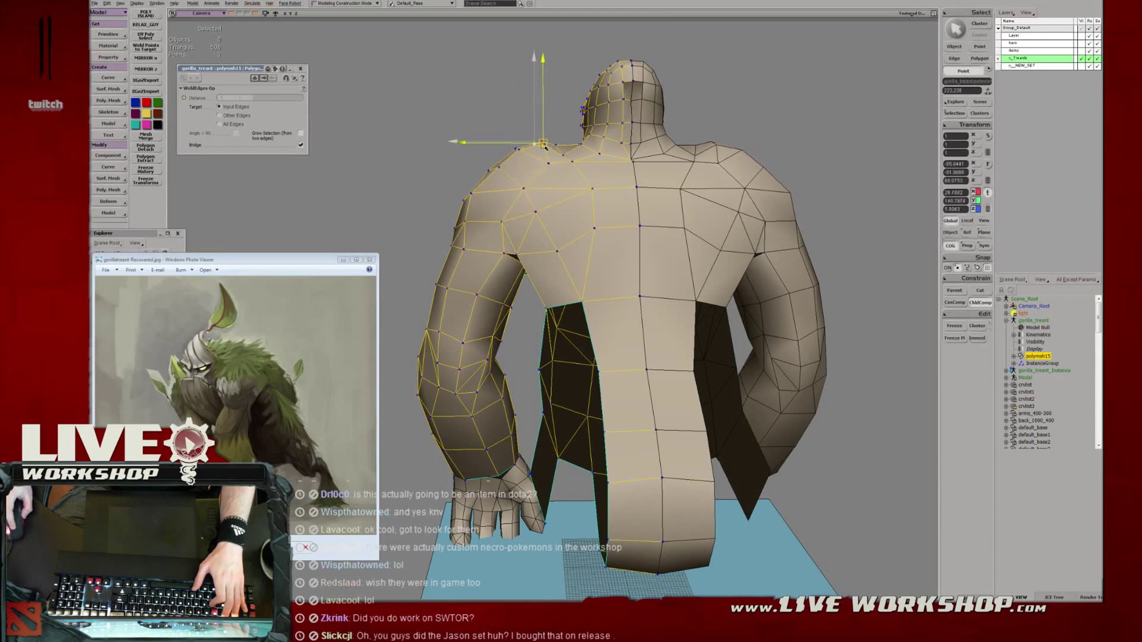
{"action": "left_click", "coordinate": [563, 157]}
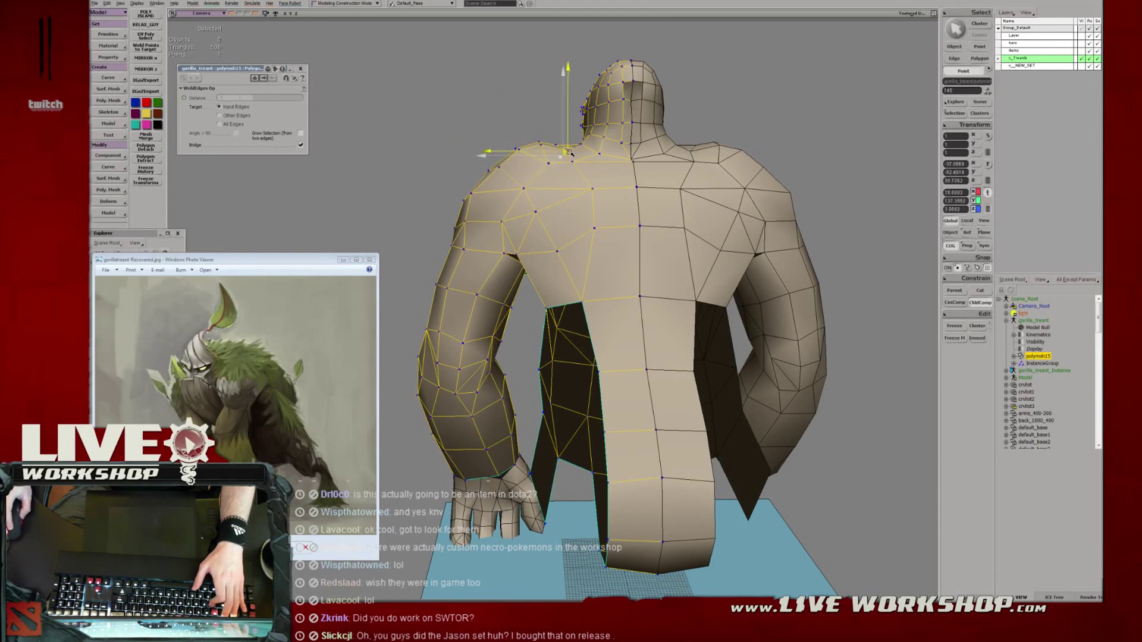
{"action": "left_click", "coordinate": [562, 147]}
{"action": "left_click", "coordinate": [540, 143]}
{"action": "key", "text": "m"}
{"action": "left_click_drag", "start_coordinate": [541, 144], "coordinate": [541, 142]}
Move the points on the outer contour of the shoulder and upper arm.
{"action": "right_click_drag", "start_coordinate": [506, 214], "coordinate": [474, 218]}
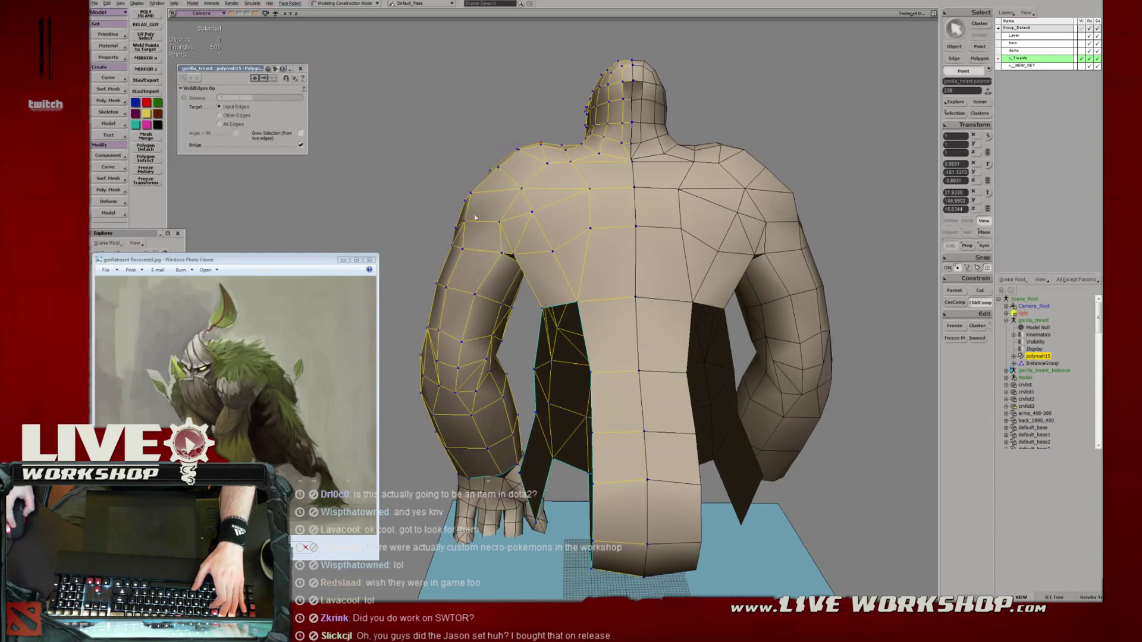
{"action": "left_click", "coordinate": [475, 199]}
{"action": "left_click", "coordinate": [470, 197]}
{"action": "left_click_drag", "start_coordinate": [471, 197], "coordinate": [470, 198]}
{"action": "key", "text": "m"}
{"action": "left_click_drag", "start_coordinate": [467, 249], "coordinate": [447, 288]}
{"action": "key", "text": "t"}
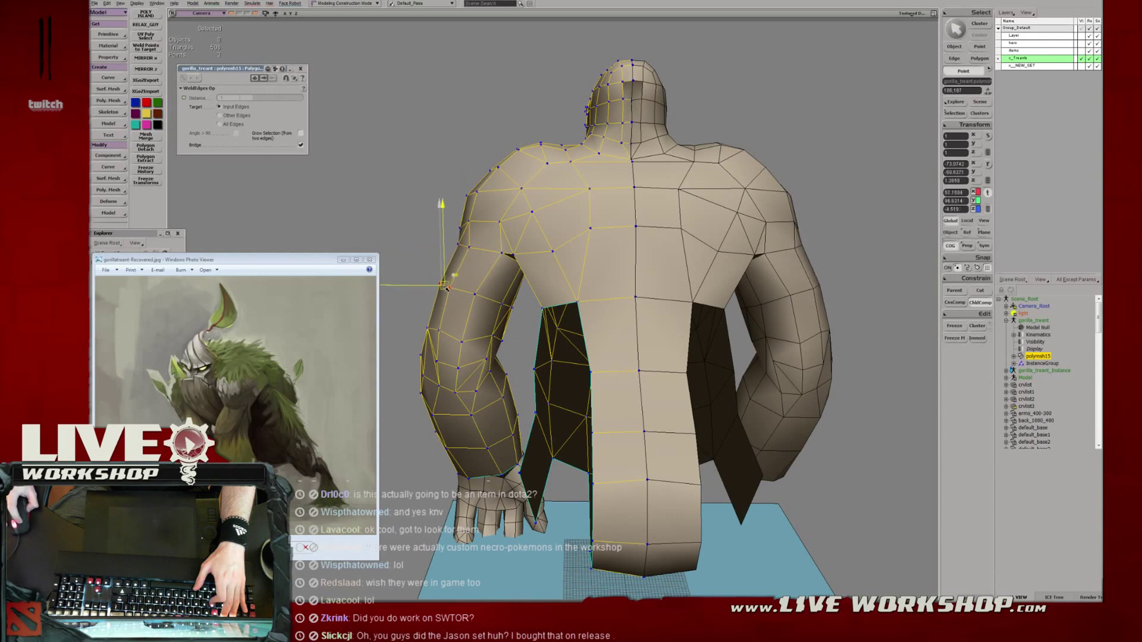
Reposition the polygon at the rear of the upper arm just below the shoulder.
{"action": "key", "text": "s"}
{"action": "left_click_drag", "start_coordinate": [464, 329], "coordinate": [511, 262]}
{"action": "right_click_drag", "start_coordinate": [511, 262], "coordinate": [666, 267]}
{"action": "middle_click_drag", "start_coordinate": [666, 268], "coordinate": [597, 273]}
{"action": "right_click_drag", "start_coordinate": [597, 273], "coordinate": [585, 288]}
{"action": "middle_click_drag", "start_coordinate": [585, 288], "coordinate": [607, 299]}
{"action": "right_click_drag", "start_coordinate": [607, 300], "coordinate": [608, 265]}
{"action": "key", "text": "u"}
{"action": "left_click", "coordinate": [582, 235]}
{"action": "key", "text": "v"}
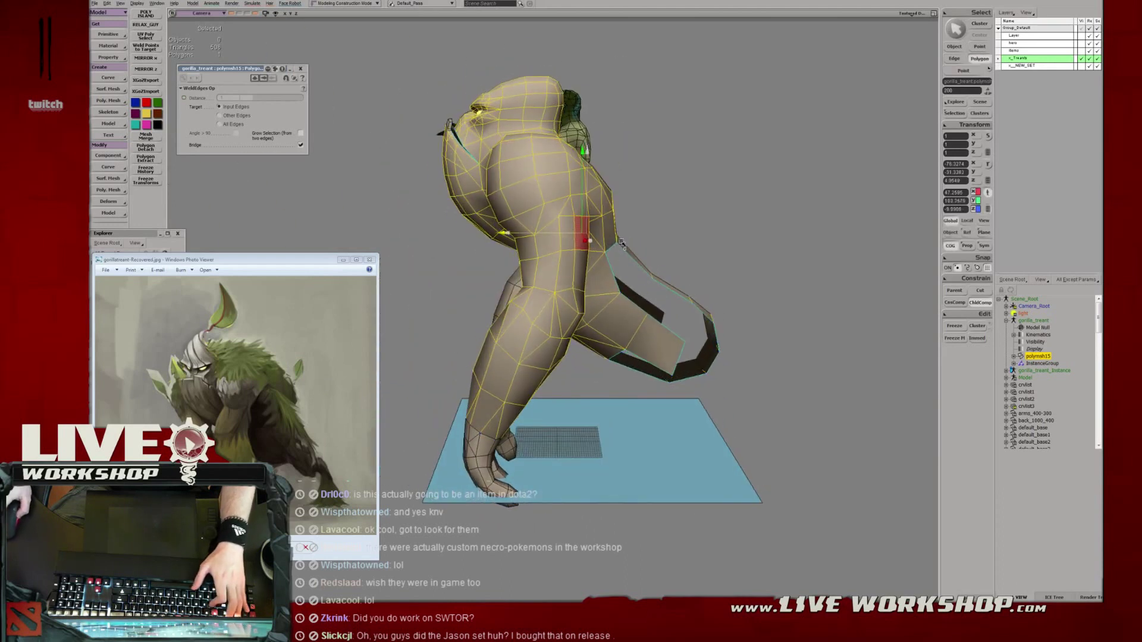
Adjust a vertical edge on the outer upper arm and weld neighbouring arm points together.
{"action": "key", "text": "e"}
{"action": "left_click", "coordinate": [559, 235]}
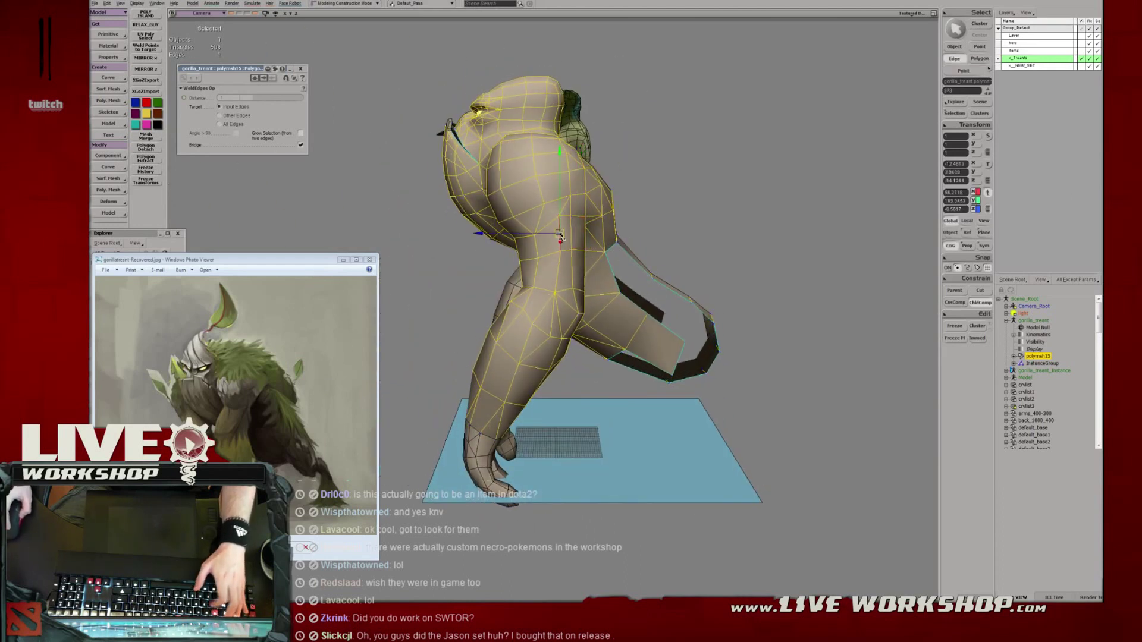
{"action": "key", "text": "m"}
{"action": "key", "text": "e"}
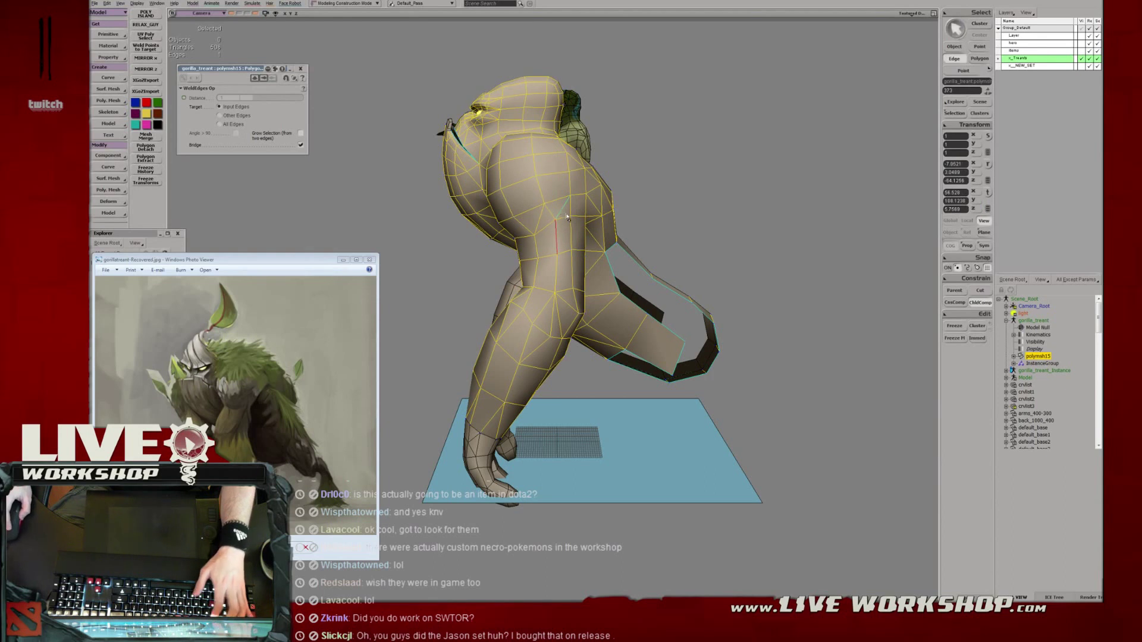
{"action": "left_click", "coordinate": [538, 250]}
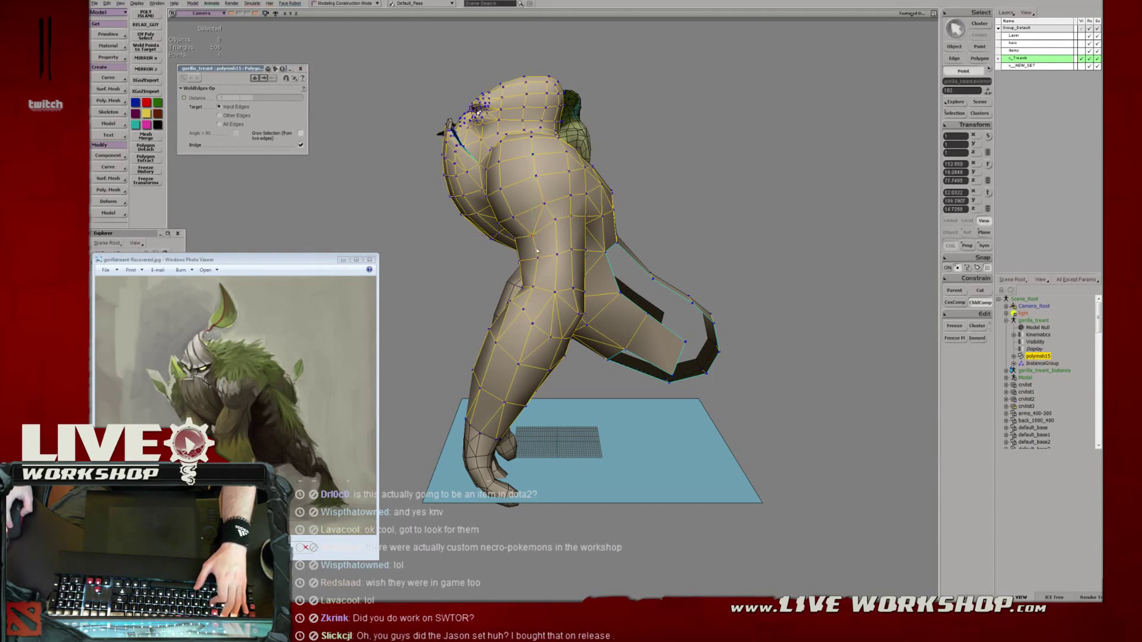
{"action": "right_click_drag", "start_coordinate": [572, 235], "coordinate": [557, 241]}
{"action": "middle_click_drag", "start_coordinate": [556, 241], "coordinate": [544, 253]}
{"action": "key", "text": "alt+w"}
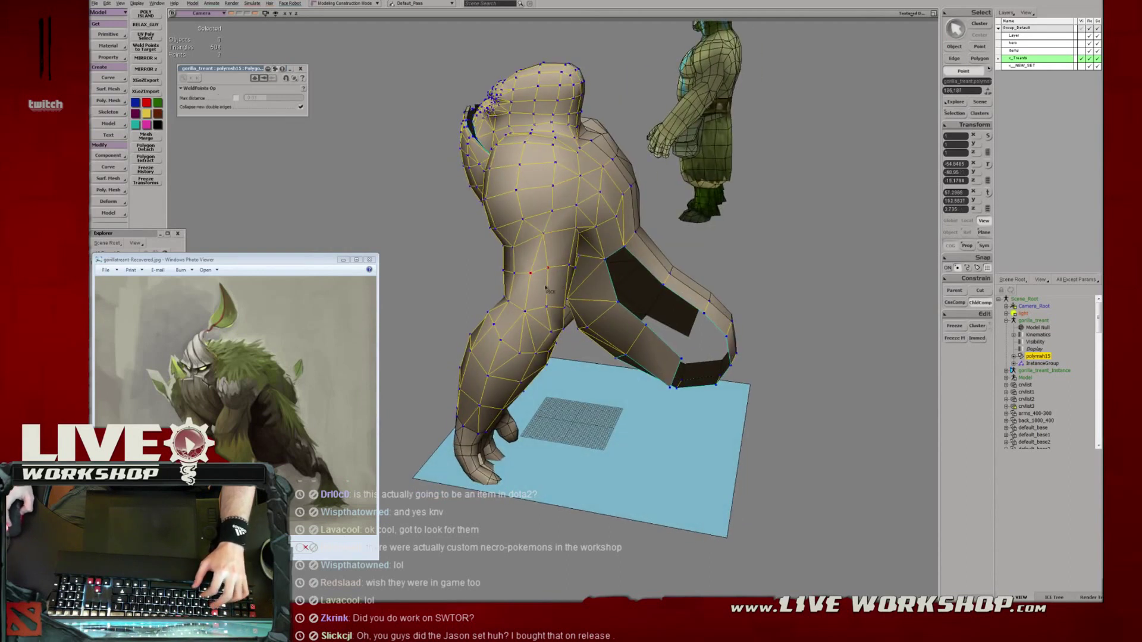
Reposition the points where the rear of the upper arm meets the armpit.
{"action": "key", "text": "s"}
{"action": "right_click_drag", "start_coordinate": [529, 296], "coordinate": [483, 248]}
{"action": "key", "text": "v"}
{"action": "key", "text": "s"}
{"action": "left_click", "coordinate": [526, 216]}
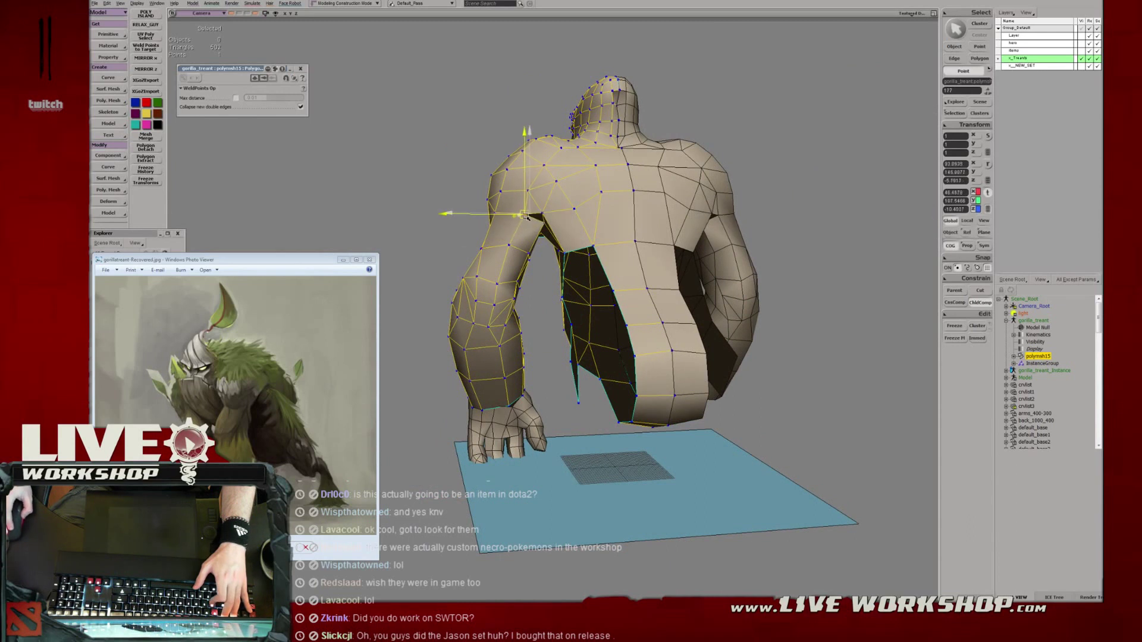
{"action": "left_click", "coordinate": [540, 225]}
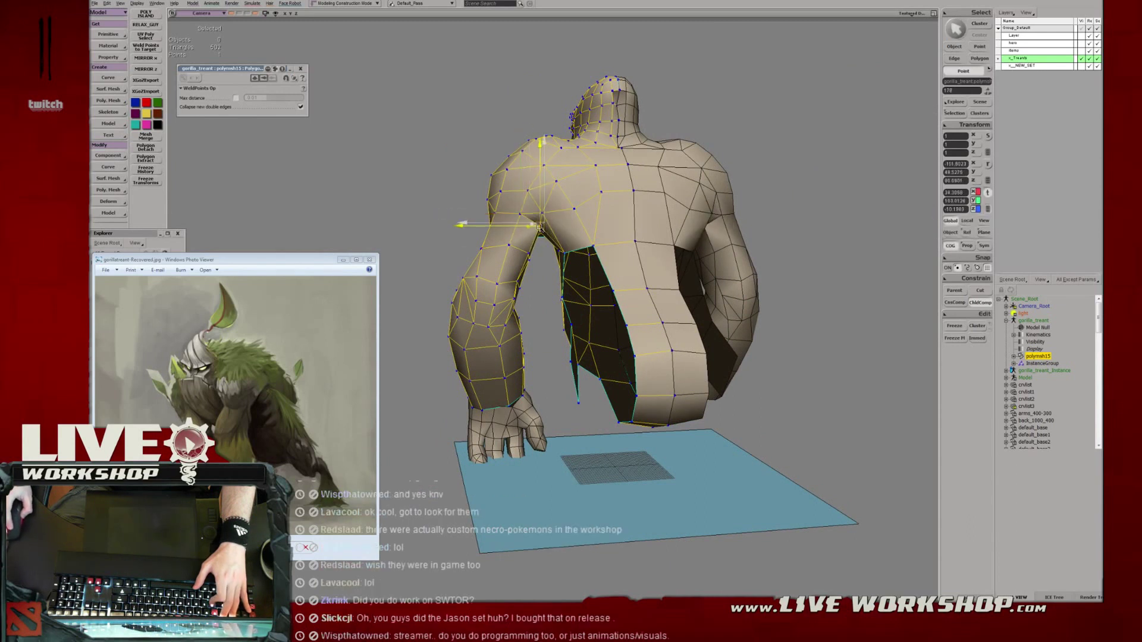
{"action": "left_click_drag", "start_coordinate": [539, 233], "coordinate": [539, 226]}
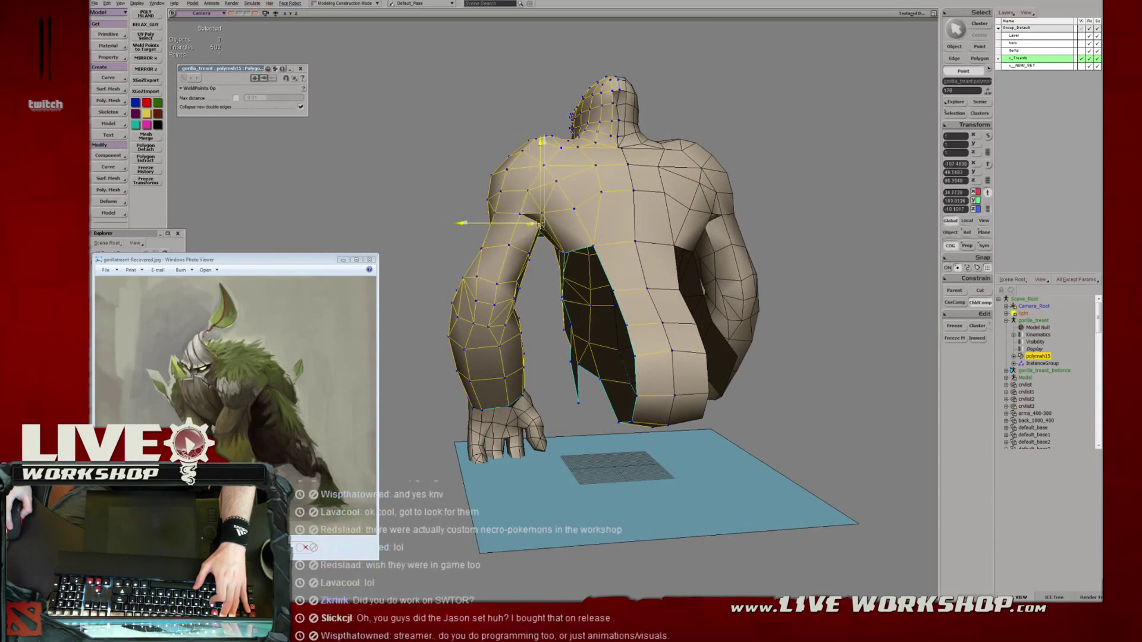
Move the points along the back and inner side of the upper arm above the elbow.
{"action": "key", "text": "s"}
{"action": "right_click_drag", "start_coordinate": [539, 227], "coordinate": [501, 277]}
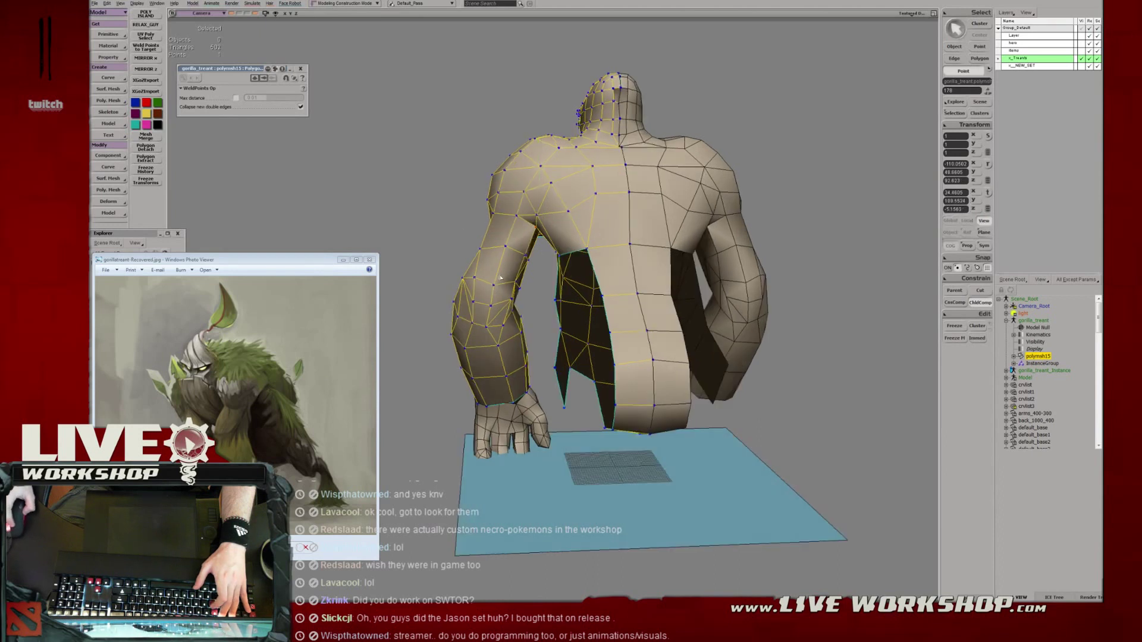
{"action": "left_click", "coordinate": [493, 285]}
{"action": "left_click", "coordinate": [494, 295]}
{"action": "left_click", "coordinate": [528, 261]}
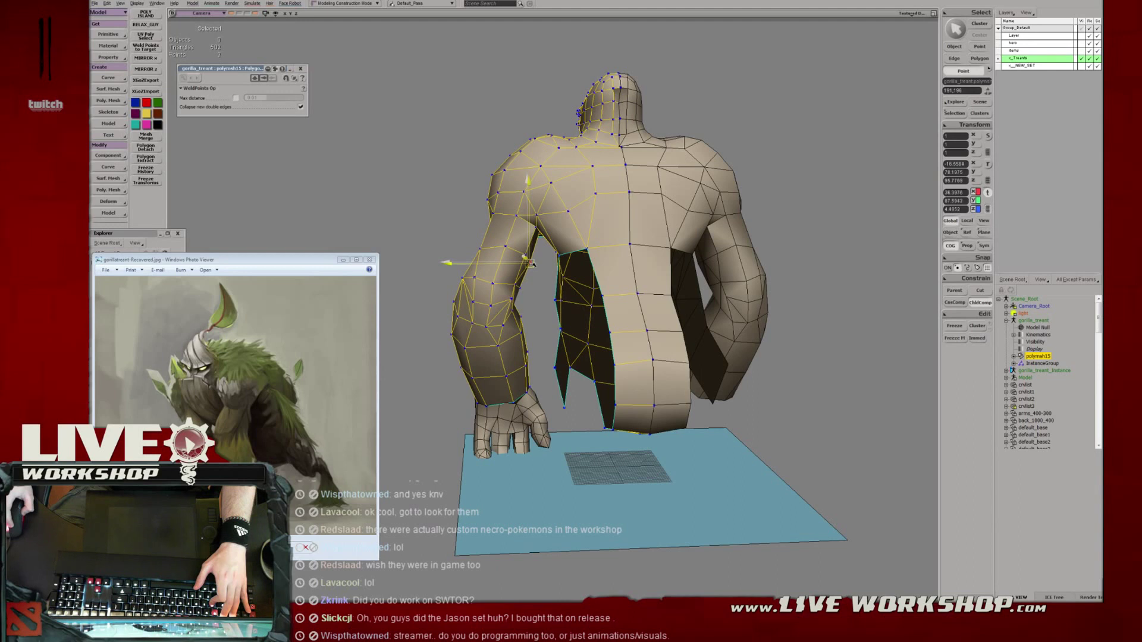
Deselect the mesh and save the scene.
{"action": "key", "text": "space"}
{"action": "left_click", "coordinate": [458, 208]}
{"action": "key", "text": "ctrl+s"}
Move the lower edge of the belly side strip inward and adjust the points at its bottom end.
{"action": "key", "text": "s"}
{"action": "right_click_drag", "start_coordinate": [691, 285], "coordinate": [686, 276]}
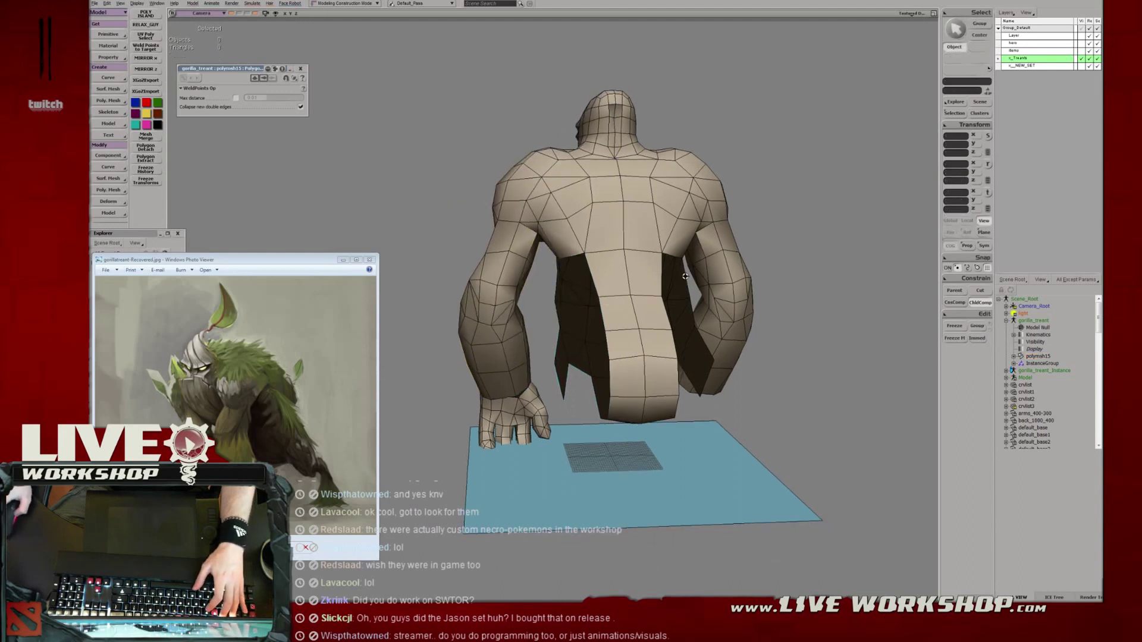
{"action": "middle_click_drag", "start_coordinate": [685, 276], "coordinate": [630, 268]}
{"action": "right_click_drag", "start_coordinate": [630, 268], "coordinate": [601, 262]}
{"action": "middle_click_drag", "start_coordinate": [601, 262], "coordinate": [578, 252]}
{"action": "left_click", "coordinate": [577, 253]}
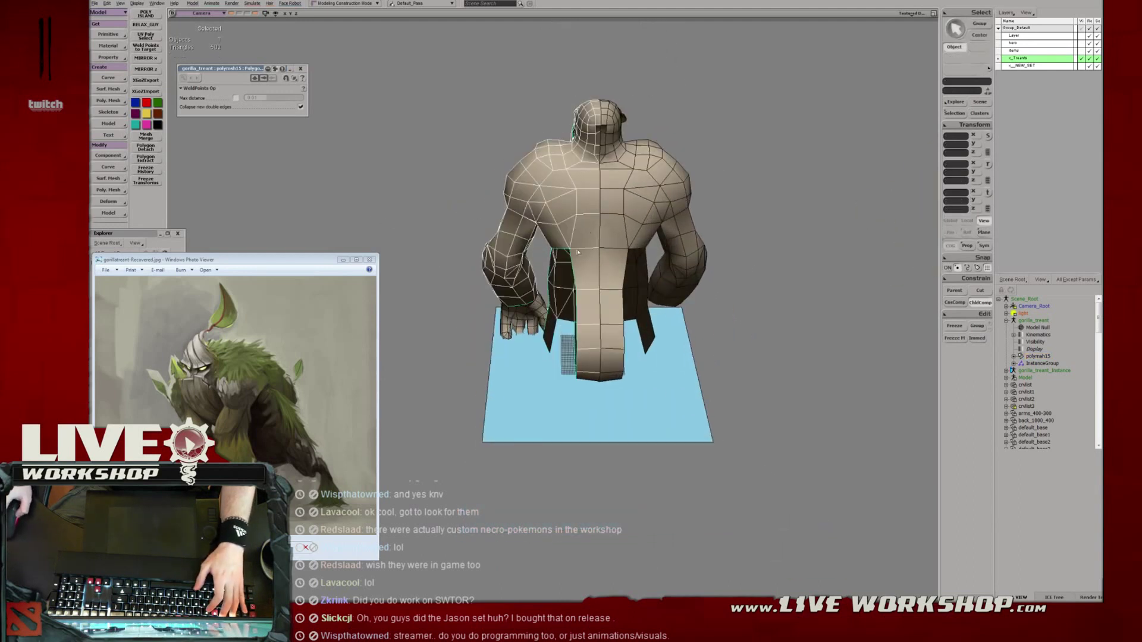
{"action": "key", "text": "e"}
{"action": "left_click", "coordinate": [554, 350]}
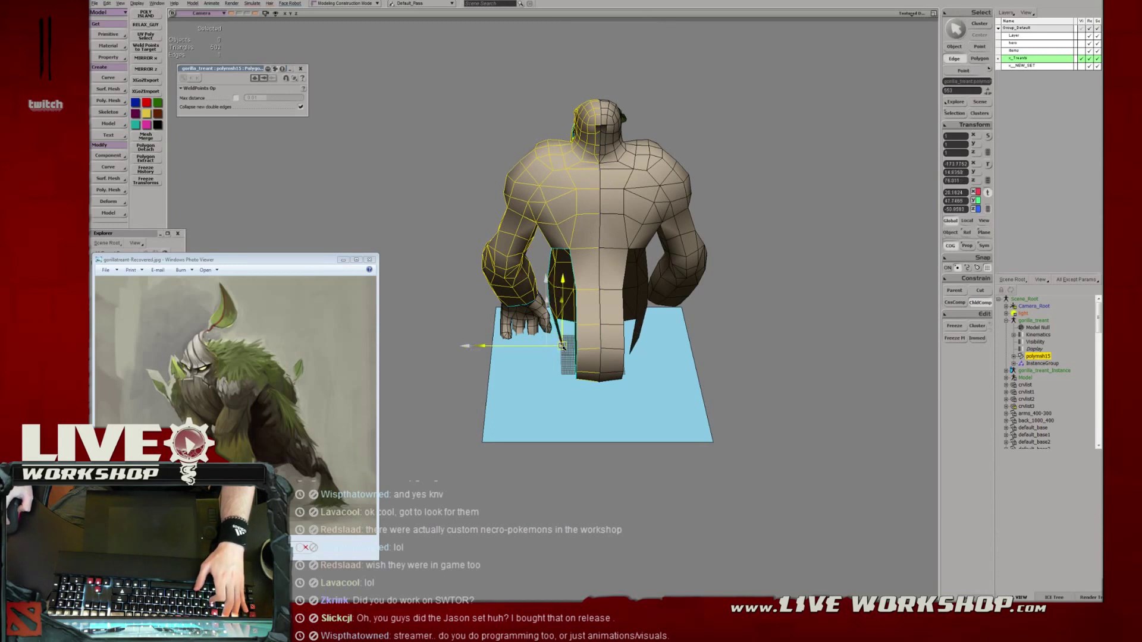
{"action": "key", "text": "t"}
{"action": "left_click_drag", "start_coordinate": [559, 321], "coordinate": [585, 386]}
{"action": "key", "text": "t"}
{"action": "key", "text": "t"}
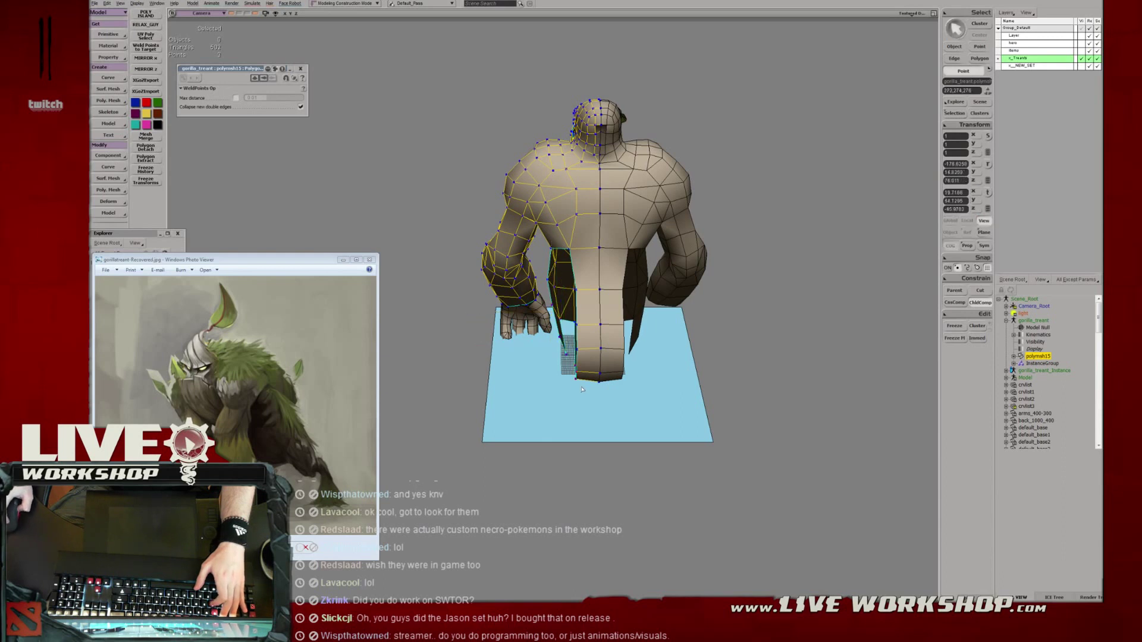
{"action": "left_click", "coordinate": [570, 381]}
Leave component editing of the torso and save the scene again.
{"action": "key", "text": "space"}
{"action": "left_click", "coordinate": [541, 385]}
{"action": "right_click_drag", "start_coordinate": [541, 385], "coordinate": [457, 262]}
{"action": "key", "text": "ctrl+s"}
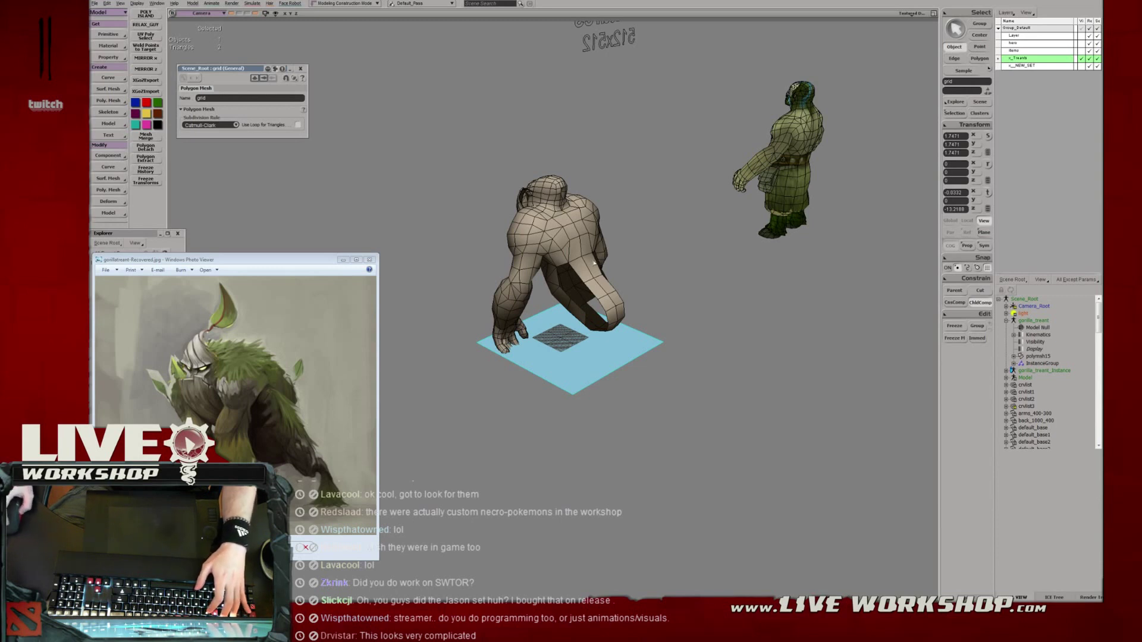
Select the gorilla's body mesh and pick the point at the lower end of the belly beside the centre line.
{"action": "mouse_move", "coordinate": [585, 250]}
{"action": "right_mouse_down"}
{"action": "mouse_move", "coordinate": [618, 244]}
{"action": "mouse_move", "coordinate": [586, 249]}
{"action": "right_mouse_up"}
{"action": "middle_click_drag", "start_coordinate": [568, 248], "coordinate": [702, 280]}
{"action": "right_click_drag", "start_coordinate": [702, 280], "coordinate": [601, 279]}
{"action": "middle_click_drag", "start_coordinate": [601, 280], "coordinate": [654, 294]}
{"action": "left_click", "coordinate": [570, 302]}
{"action": "key", "text": "t"}
{"action": "left_click", "coordinate": [565, 305]}
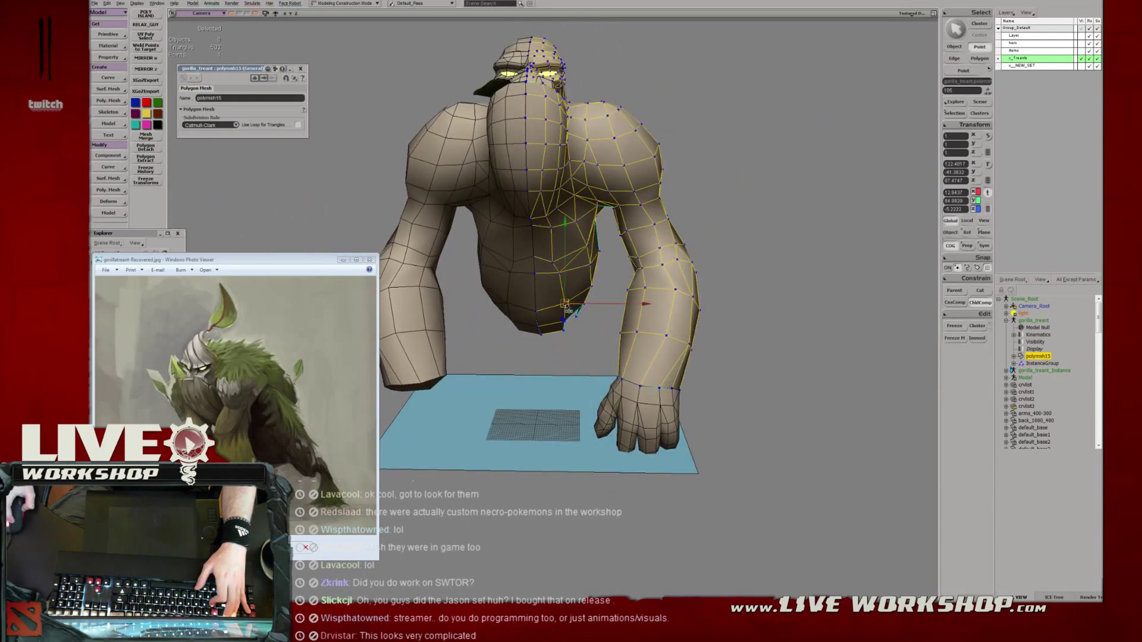
Adjust the edges along the centre and lower front of the belly to shape the underside of the torso.
{"action": "key", "text": "e"}
{"action": "left_click", "coordinate": [549, 311]}
{"action": "right_click_drag", "start_coordinate": [549, 311], "coordinate": [558, 269]}
{"action": "key", "text": "v"}
{"action": "key", "text": "e"}
{"action": "left_click", "coordinate": [549, 271]}
{"action": "key", "text": "v"}
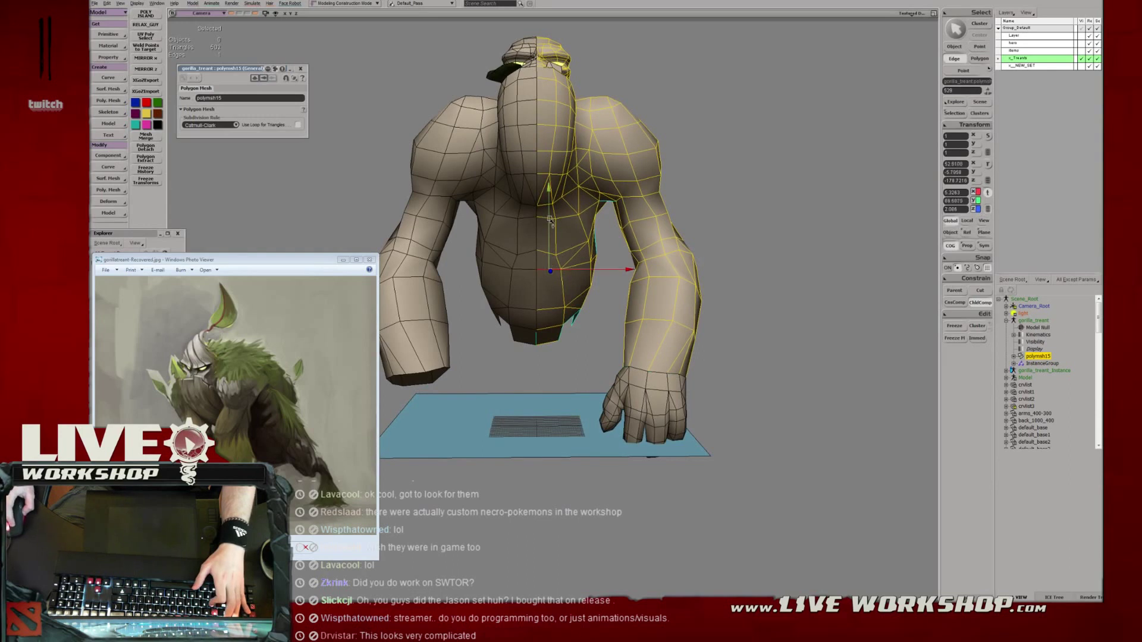
{"action": "left_click_drag", "start_coordinate": [601, 254], "coordinate": [559, 282]}
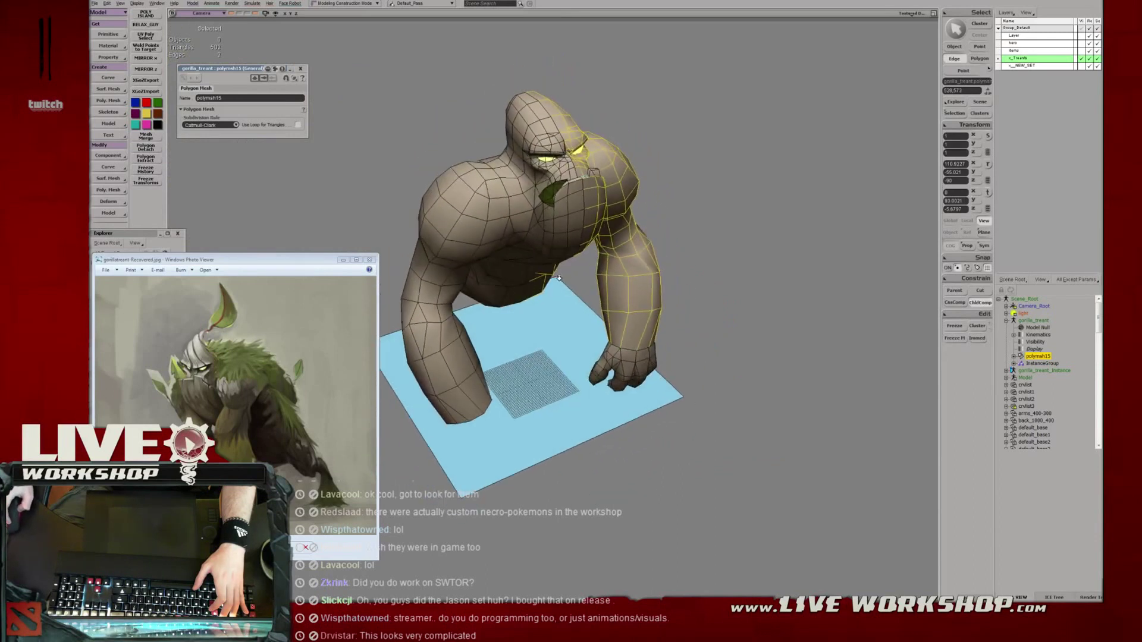
{"action": "middle_click_drag", "start_coordinate": [559, 283], "coordinate": [487, 265]}
{"action": "left_click_drag", "start_coordinate": [488, 265], "coordinate": [465, 259]}
{"action": "right_click_drag", "start_coordinate": [469, 262], "coordinate": [479, 261]}
{"action": "middle_click_drag", "start_coordinate": [479, 261], "coordinate": [619, 282]}
Leave component editing and move the tree-like reference treant right beside the gorilla to compare their sizes.
{"action": "key", "text": "space"}
{"action": "left_click", "coordinate": [688, 294]}
{"action": "right_click_drag", "start_coordinate": [688, 293], "coordinate": [702, 285]}
{"action": "left_click_drag", "start_coordinate": [701, 285], "coordinate": [517, 207]}
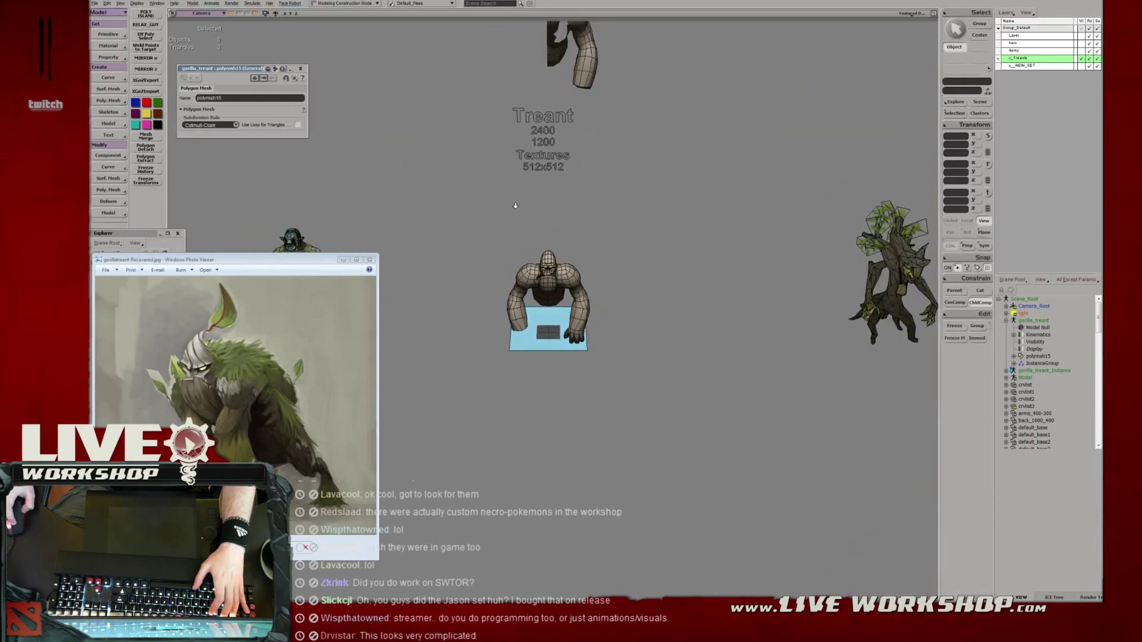
{"action": "right_click_drag", "start_coordinate": [518, 207], "coordinate": [572, 238]}
{"action": "left_click_drag", "start_coordinate": [883, 333], "coordinate": [833, 280]}
{"action": "key", "text": "v"}
{"action": "left_click_drag", "start_coordinate": [892, 301], "coordinate": [644, 302]}
{"action": "key", "text": "space"}
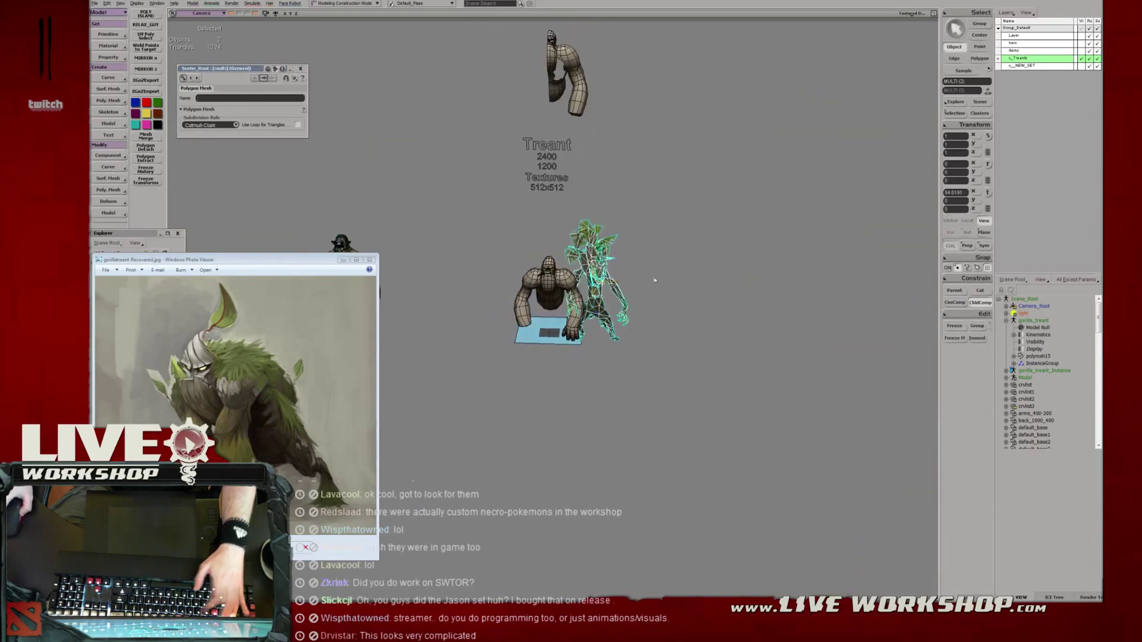
Move the reference treant back out to the gorilla's side, leaving clear space between the models, and deselect it.
{"action": "left_click", "coordinate": [652, 278]}
{"action": "right_click_drag", "start_coordinate": [653, 277], "coordinate": [648, 309]}
{"action": "middle_click_drag", "start_coordinate": [648, 309], "coordinate": [671, 312]}
{"action": "left_click_drag", "start_coordinate": [670, 312], "coordinate": [577, 239]}
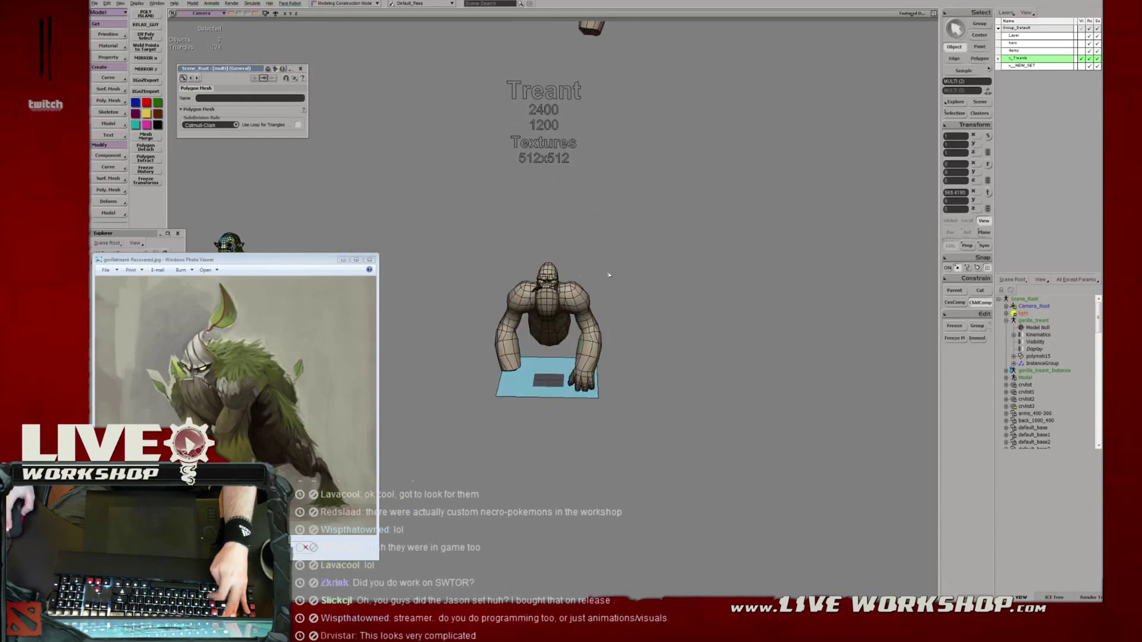
{"action": "key", "text": "v"}
{"action": "left_click_drag", "start_coordinate": [719, 314], "coordinate": [592, 315]}
{"action": "left_click", "coordinate": [633, 278]}
Save the scene, and store it again with Save As under the suggested file name.
{"action": "key", "text": "ctrl+s"}
{"action": "left_click", "coordinate": [97, 5]}
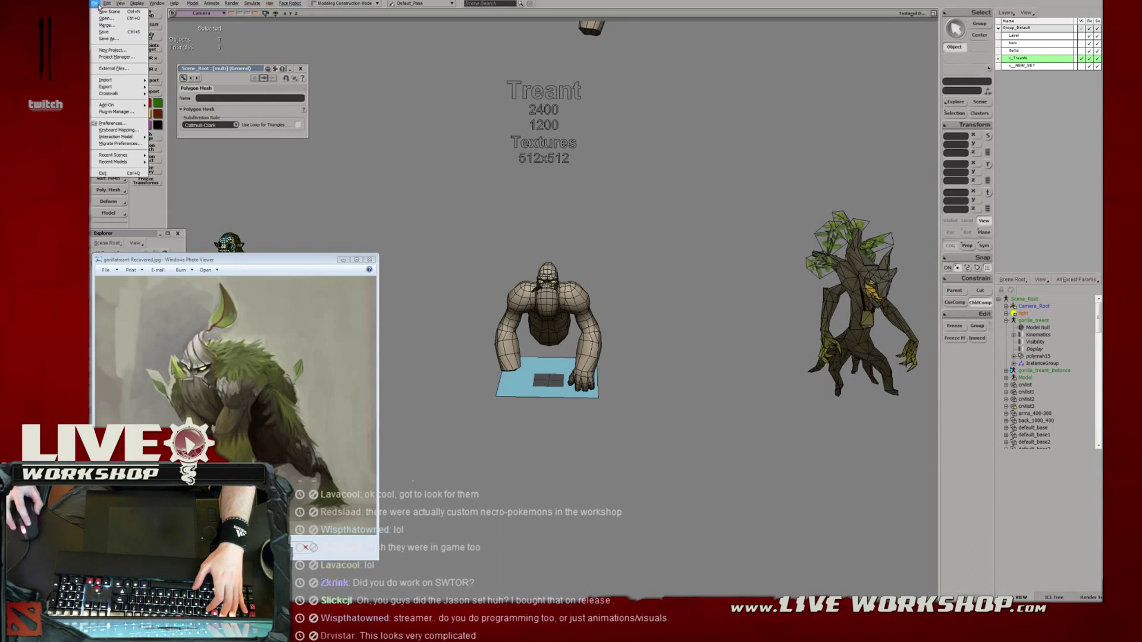
{"action": "left_click", "coordinate": [114, 39]}
{"action": "key", "text": "Return"}
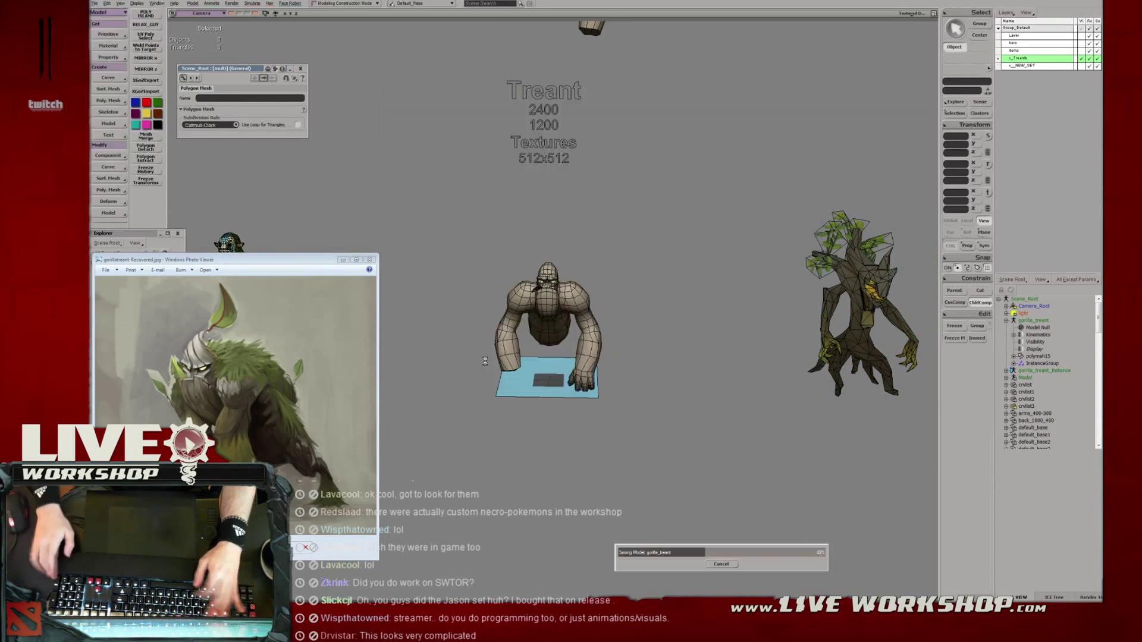
Select the gorilla's body mesh and adjust the point on the side of the belly below the armpit.
{"action": "key", "text": "s"}
{"action": "middle_click_drag", "start_coordinate": [530, 297], "coordinate": [623, 311]}
{"action": "left_click_drag", "start_coordinate": [622, 311], "coordinate": [614, 280]}
{"action": "middle_click_drag", "start_coordinate": [615, 280], "coordinate": [601, 284]}
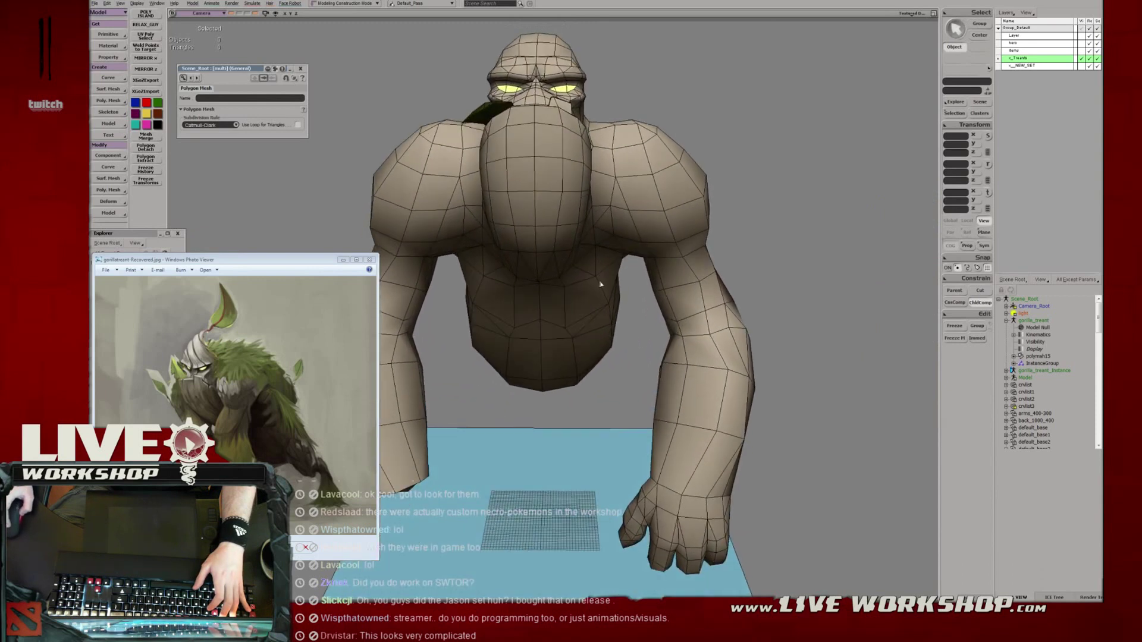
{"action": "left_click", "coordinate": [601, 284]}
{"action": "key", "text": "t"}
{"action": "left_click", "coordinate": [606, 302]}
{"action": "key", "text": "v"}
Select a polygon on the side of the belly behind the arm and fine-tune its height.
{"action": "key", "text": "s"}
{"action": "right_click_drag", "start_coordinate": [627, 303], "coordinate": [463, 271]}
{"action": "key", "text": "u"}
{"action": "left_click", "coordinate": [550, 325]}
{"action": "key", "text": "s"}
{"action": "key", "text": "v"}
{"action": "left_click_drag", "start_coordinate": [484, 254], "coordinate": [485, 248]}
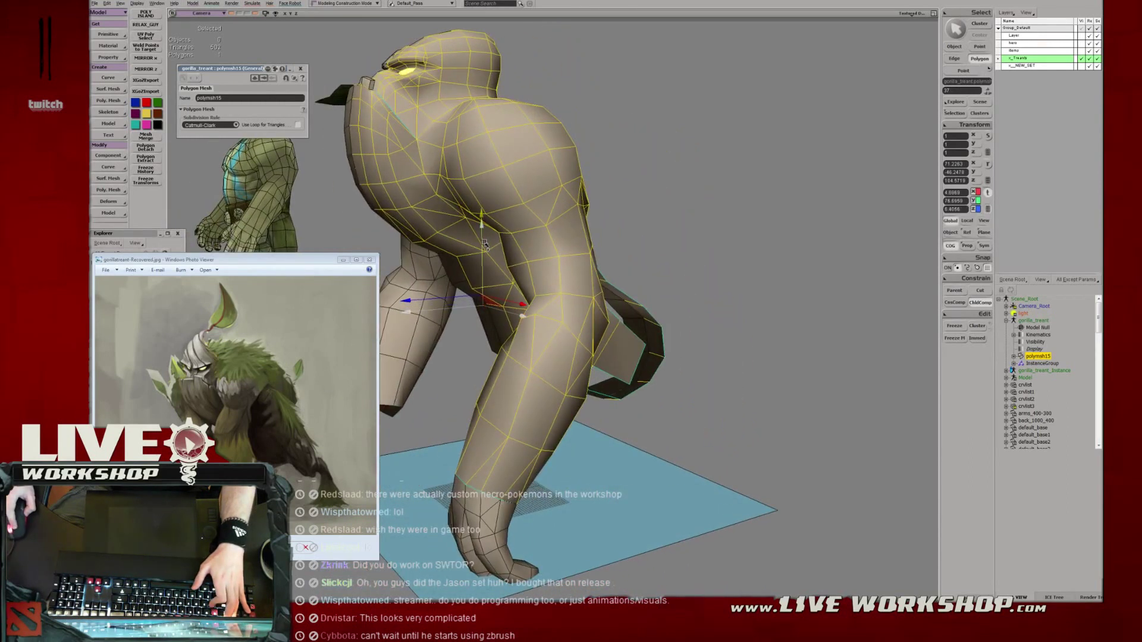
{"action": "key", "text": "s"}
{"action": "right_click_drag", "start_coordinate": [485, 245], "coordinate": [591, 266]}
{"action": "key", "text": "v"}
{"action": "left_click_drag", "start_coordinate": [569, 237], "coordinate": [569, 244]}
Select an edge on the side of the belly and move it slightly upward.
{"action": "key", "text": "i"}
{"action": "left_click", "coordinate": [565, 311]}
{"action": "key", "text": "s"}
{"action": "right_click_drag", "start_coordinate": [565, 312], "coordinate": [554, 276]}
{"action": "key", "text": "m"}
{"action": "key", "text": "v"}
{"action": "left_click_drag", "start_coordinate": [538, 223], "coordinate": [537, 215]}
{"action": "key", "text": "s"}
In the side view, select the points at the lower front end of the hip strip and shift them slightly.
{"action": "right_click_drag", "start_coordinate": [636, 232], "coordinate": [548, 275]}
{"action": "key", "text": "F12"}
{"action": "key", "text": "F12"}
{"action": "scroll", "coordinate": [586, 339], "scroll_direction": "up", "scroll_amount": 1}
{"action": "key", "text": "t"}
{"action": "left_click", "coordinate": [560, 301]}
{"action": "key", "text": "v"}
{"action": "mouse_move", "coordinate": [561, 302]}
{"action": "left_mouse_down"}
{"action": "mouse_move", "coordinate": [582, 355]}
{"action": "mouse_move", "coordinate": [609, 357]}
{"action": "left_mouse_up"}
{"action": "key", "text": "t"}
{"action": "key", "text": "v"}
{"action": "left_click_drag", "start_coordinate": [599, 345], "coordinate": [596, 346]}
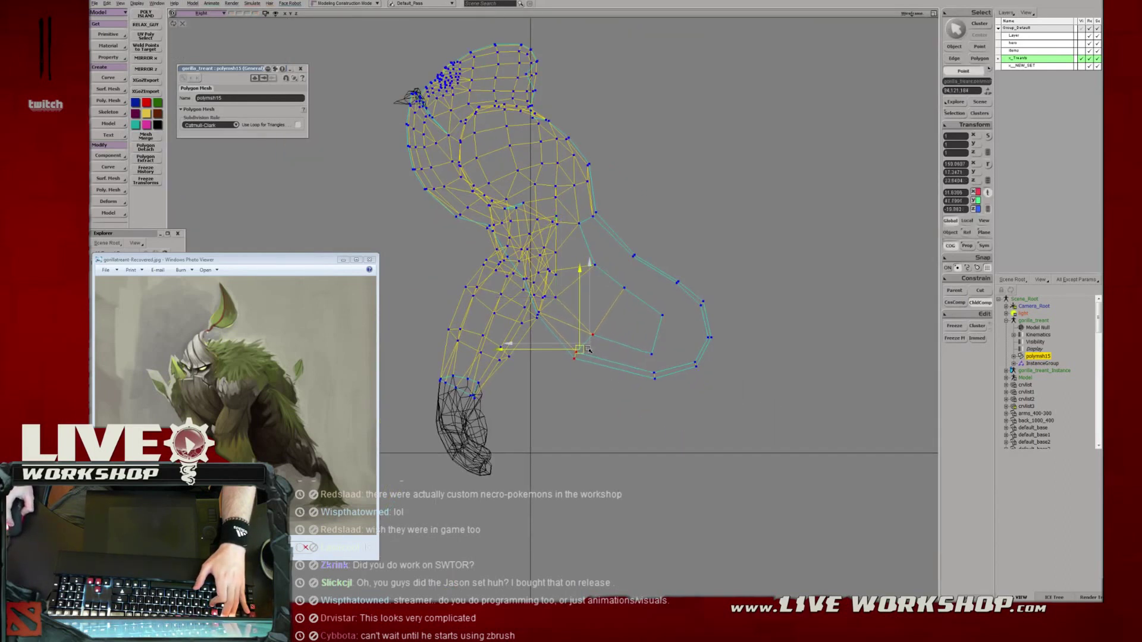
{"action": "key", "text": "s"}
{"action": "left_click_drag", "start_coordinate": [562, 163], "coordinate": [600, 215]}
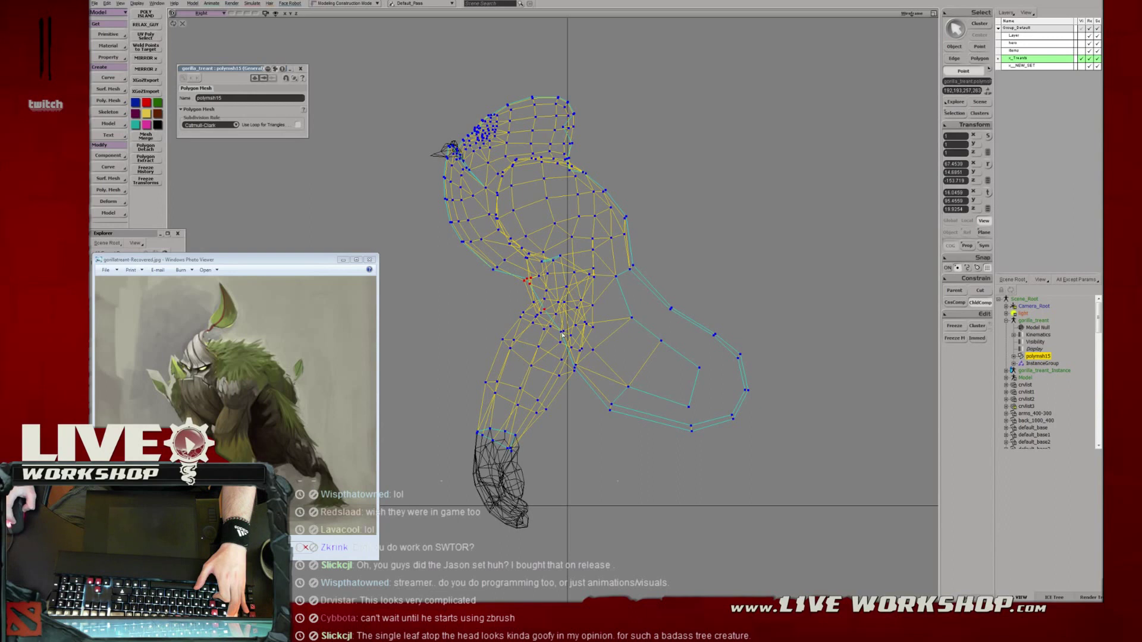
Select the polygons along the belly's front contour and move them slightly forward in the side view.
{"action": "key", "text": "F12"}
{"action": "key", "text": "F12"}
{"action": "key", "text": "F12"}
{"action": "key", "text": "F12"}
{"action": "key", "text": "F12"}
{"action": "key", "text": "F12"}
{"action": "key", "text": "s"}
{"action": "right_click_drag", "start_coordinate": [619, 238], "coordinate": [580, 268]}
{"action": "left_click_drag", "start_coordinate": [523, 225], "coordinate": [573, 254]}
{"action": "key", "text": "u"}
{"action": "key", "text": "u"}
{"action": "left_click_drag", "start_coordinate": [565, 297], "coordinate": [540, 122]}
{"action": "key", "text": "s"}
{"action": "mouse_move", "coordinate": [573, 283]}
{"action": "right_mouse_down"}
{"action": "mouse_move", "coordinate": [561, 264]}
{"action": "mouse_move", "coordinate": [580, 284]}
{"action": "mouse_move", "coordinate": [592, 280]}
{"action": "mouse_move", "coordinate": [574, 273]}
{"action": "right_mouse_up"}
{"action": "key", "text": "F12"}
{"action": "key", "text": "F12"}
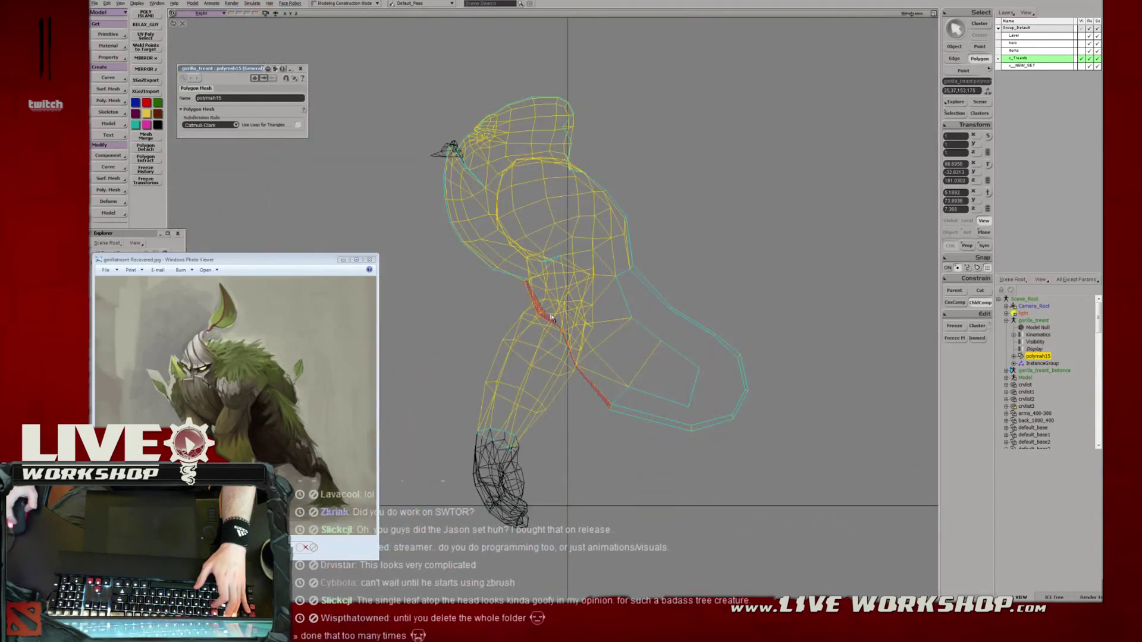
{"action": "key", "text": "v"}
{"action": "left_click_drag", "start_coordinate": [554, 326], "coordinate": [544, 328]}
Adjust the point at the lower end of the beard bulge on the front contour.
{"action": "key", "text": "t"}
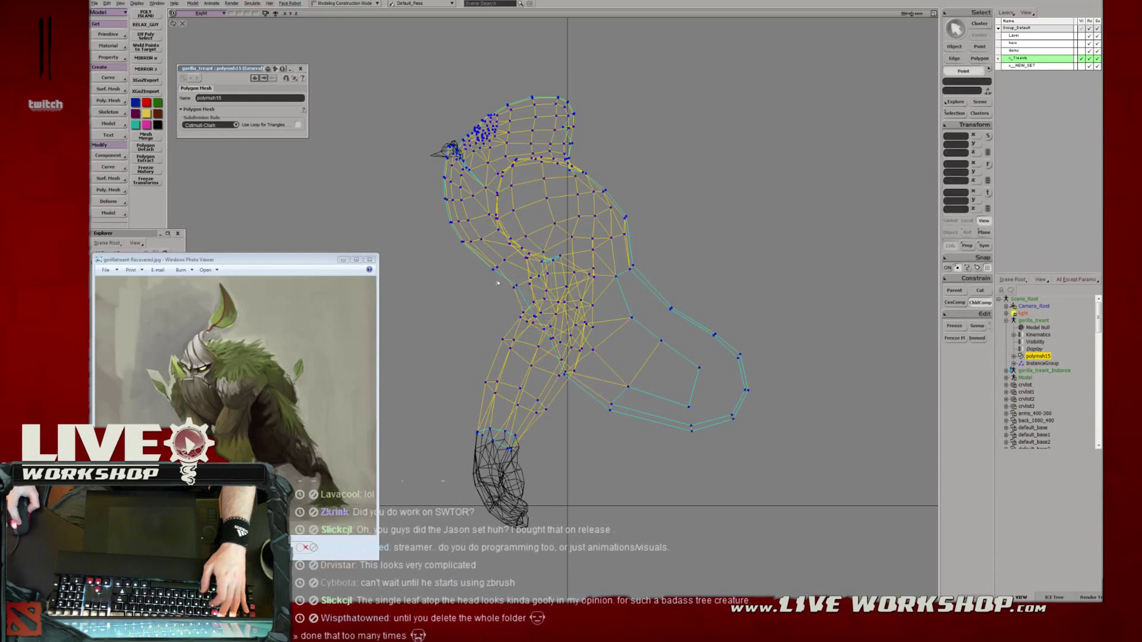
{"action": "key", "text": "v"}
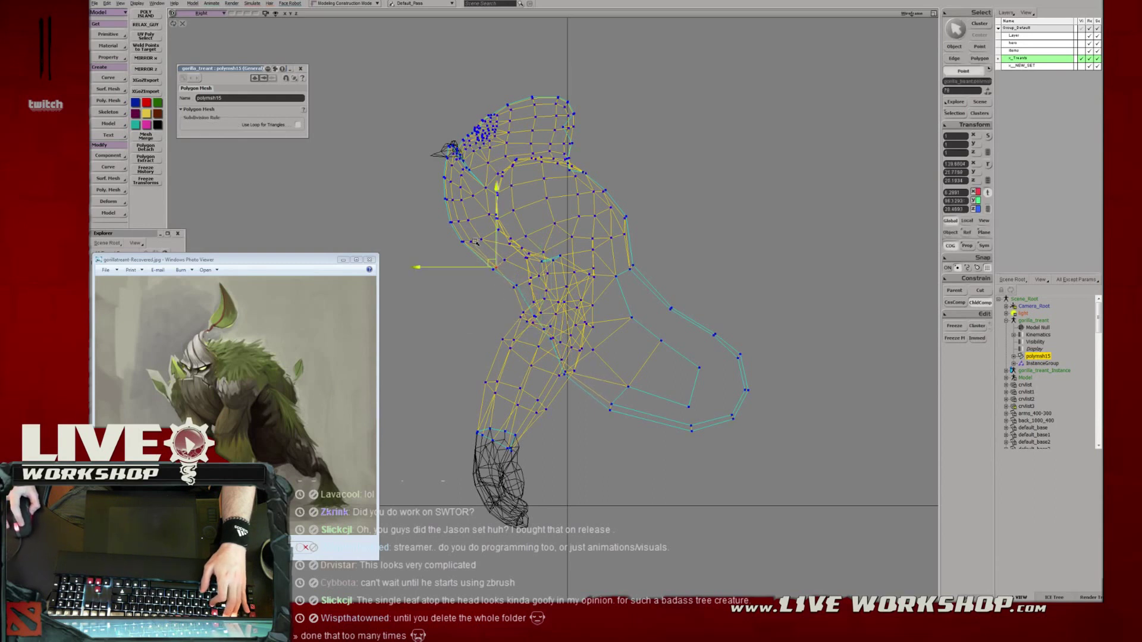
{"action": "left_click_drag", "start_coordinate": [474, 242], "coordinate": [473, 246]}
{"action": "scroll", "coordinate": [473, 245], "scroll_direction": "up", "scroll_amount": 6}
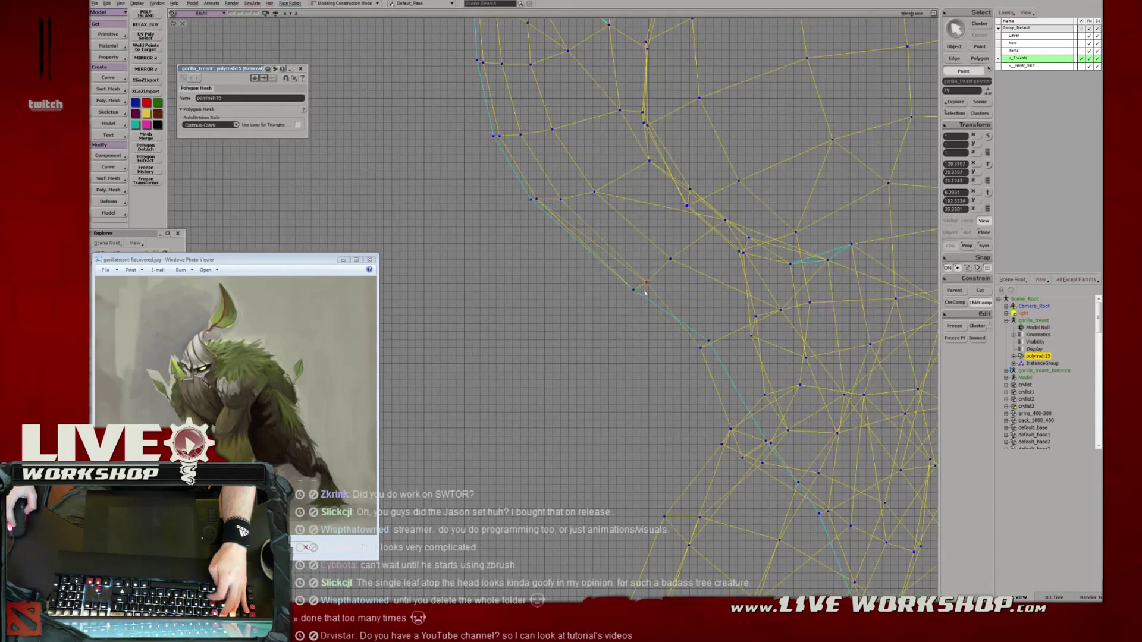
{"action": "key", "text": "v"}
Adjust the neighbouring points down the front contour where the beard bulge meets the belly.
{"action": "key", "text": "t"}
{"action": "left_click_drag", "start_coordinate": [616, 254], "coordinate": [655, 309]}
{"action": "key", "text": "v"}
{"action": "left_click", "coordinate": [693, 329]}
{"action": "key", "text": "v"}
{"action": "key", "text": "t"}
{"action": "left_click", "coordinate": [701, 346], "text": "shift"}
{"action": "key", "text": "v"}
Examine the belly, arm and open hip area from several sides in the perspective view.
{"action": "key", "text": "s"}
{"action": "mouse_move", "coordinate": [654, 309]}
{"action": "middle_mouse_down"}
{"action": "mouse_move", "coordinate": [607, 324]}
{"action": "mouse_move", "coordinate": [630, 315]}
{"action": "middle_mouse_up"}
{"action": "key", "text": "F12"}
{"action": "key", "text": "F12"}
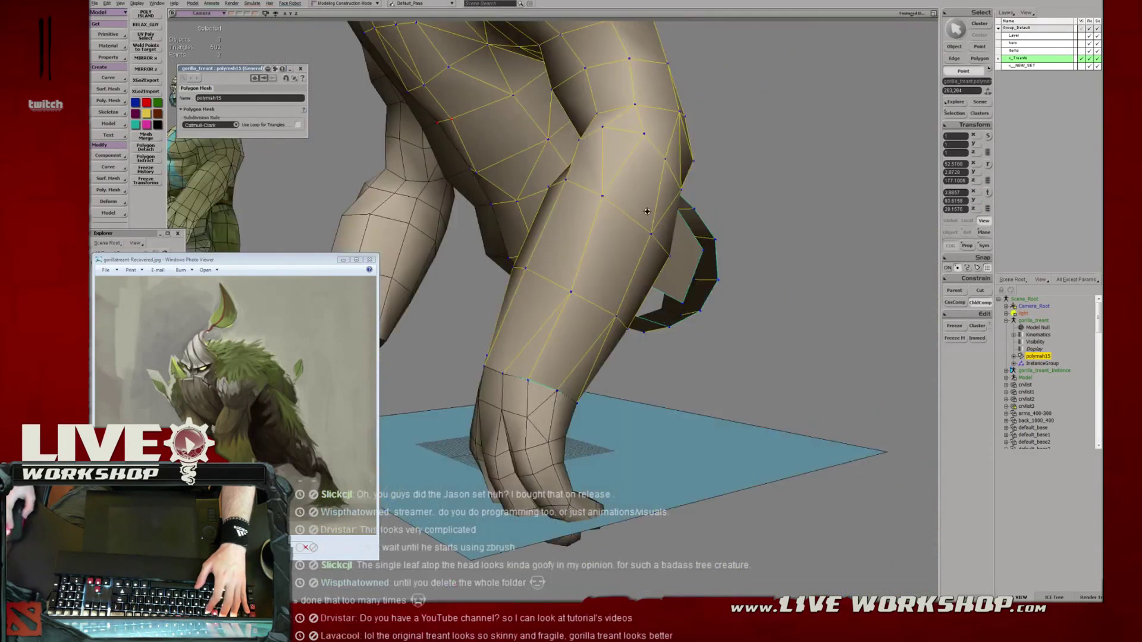
{"action": "middle_click_drag", "start_coordinate": [648, 211], "coordinate": [571, 226]}
{"action": "right_click_drag", "start_coordinate": [571, 226], "coordinate": [636, 220]}
{"action": "middle_click_drag", "start_coordinate": [637, 220], "coordinate": [447, 211]}
{"action": "right_click_drag", "start_coordinate": [446, 212], "coordinate": [654, 261]}
{"action": "middle_click_drag", "start_coordinate": [654, 262], "coordinate": [548, 237]}
{"action": "left_click", "coordinate": [548, 237]}
{"action": "key", "text": "s"}
{"action": "right_click_drag", "start_coordinate": [547, 237], "coordinate": [586, 250]}
In the side view, reposition the points down the back contour from the upper to the lower back.
{"action": "key", "text": "F12"}
{"action": "left_click_drag", "start_coordinate": [510, 249], "coordinate": [525, 240]}
{"action": "key", "text": "m"}
{"action": "key", "text": "v"}
{"action": "mouse_move", "coordinate": [603, 325]}
{"action": "left_mouse_down"}
{"action": "mouse_move", "coordinate": [612, 330]}
{"action": "mouse_move", "coordinate": [596, 333]}
{"action": "left_mouse_up"}
{"action": "key", "text": "v"}
{"action": "left_click_drag", "start_coordinate": [628, 378], "coordinate": [624, 388]}
{"action": "key", "text": "v"}
{"action": "left_click_drag", "start_coordinate": [684, 417], "coordinate": [652, 395]}
Reposition the points on the lower back contour above the rump to smooth its curve.
{"action": "left_click_drag", "start_coordinate": [797, 445], "coordinate": [824, 471]}
{"action": "key", "text": "c"}
{"action": "key", "text": "v"}
{"action": "left_click_drag", "start_coordinate": [776, 430], "coordinate": [764, 437]}
{"action": "key", "text": "c"}
{"action": "key", "text": "s"}
{"action": "middle_click_drag", "start_coordinate": [765, 436], "coordinate": [647, 276]}
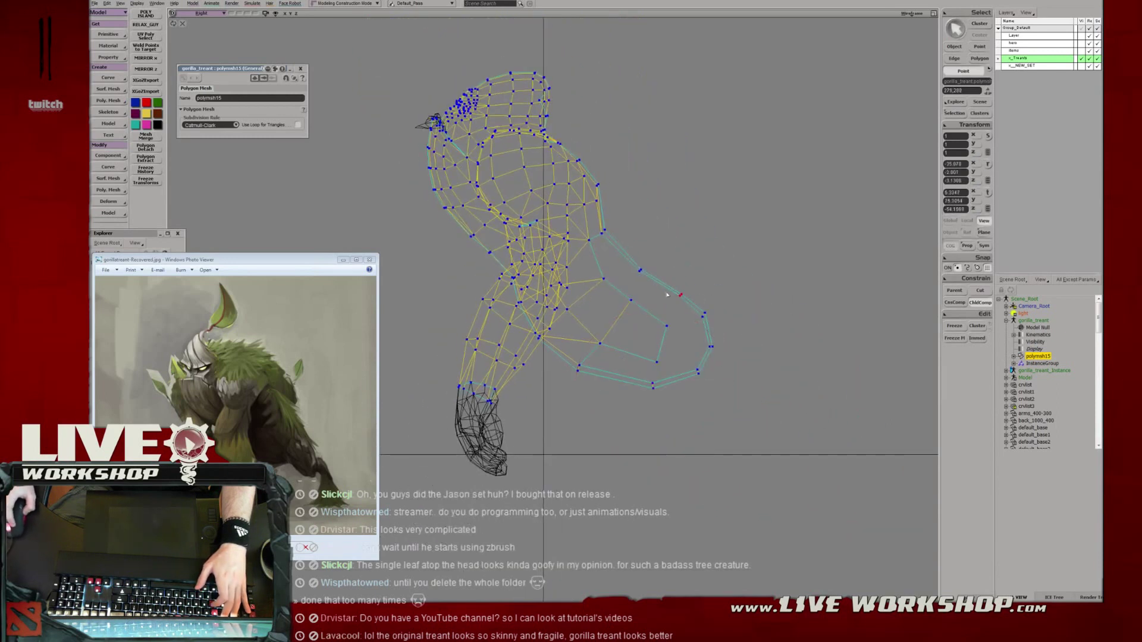
Return to the perspective view, deselect the gorilla mesh and save the scene.
{"action": "key", "text": "F12"}
{"action": "key", "text": "F12"}
{"action": "key", "text": "s"}
{"action": "right_click_drag", "start_coordinate": [694, 199], "coordinate": [754, 135]}
{"action": "key", "text": "space"}
{"action": "left_click", "coordinate": [754, 135]}
{"action": "key", "text": "s"}
{"action": "middle_click_drag", "start_coordinate": [754, 135], "coordinate": [456, 166]}
{"action": "mouse_move", "coordinate": [456, 166]}
{"action": "right_mouse_down"}
{"action": "mouse_move", "coordinate": [453, 227]}
{"action": "mouse_move", "coordinate": [321, 223]}
{"action": "mouse_move", "coordinate": [557, 254]}
{"action": "right_mouse_up"}
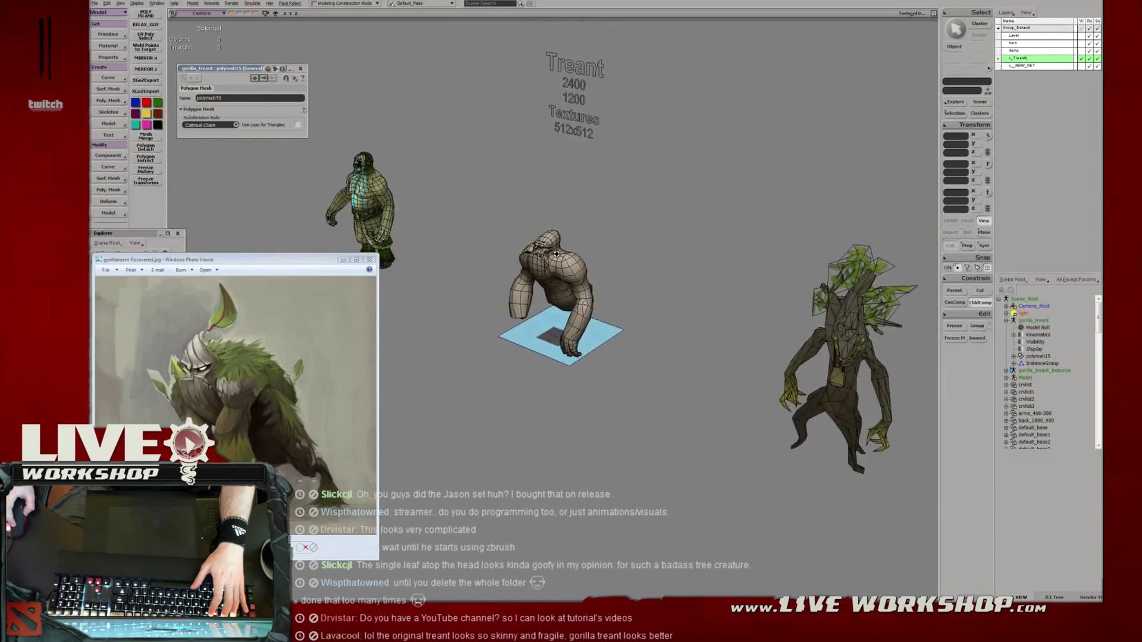
{"action": "middle_click_drag", "start_coordinate": [556, 301], "coordinate": [542, 286]}
{"action": "right_click_drag", "start_coordinate": [542, 287], "coordinate": [512, 279]}
{"action": "key", "text": "ctrl+s"}
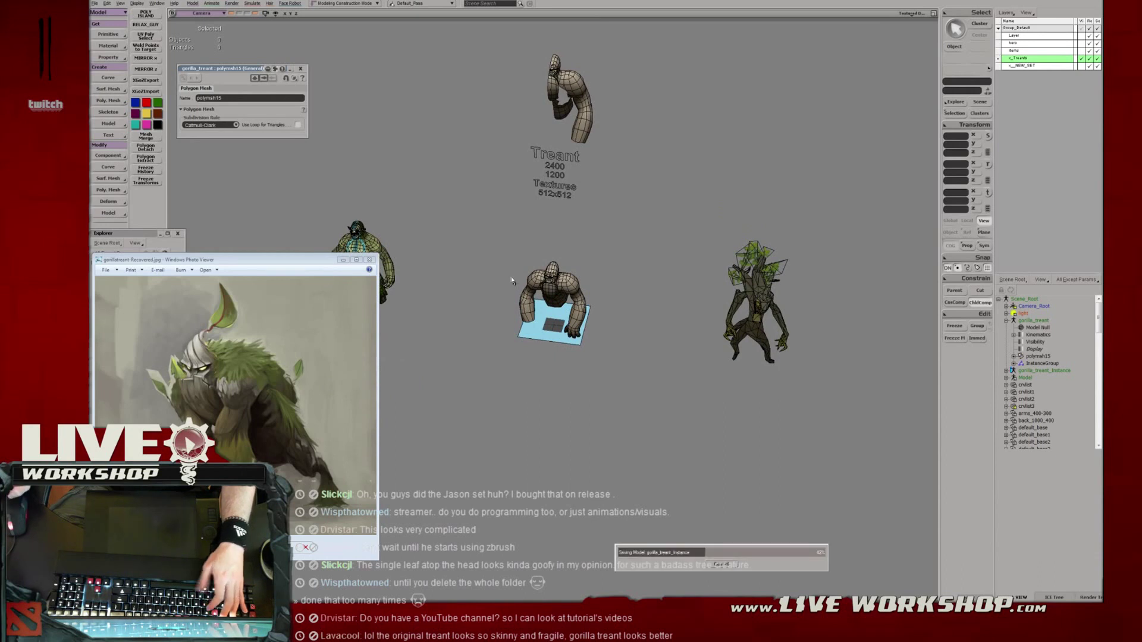
Examine the gorilla's face, beard and chest close up with the body mesh selected.
{"action": "key", "text": "s"}
{"action": "middle_click_drag", "start_coordinate": [513, 277], "coordinate": [568, 198]}
{"action": "key", "text": "s"}
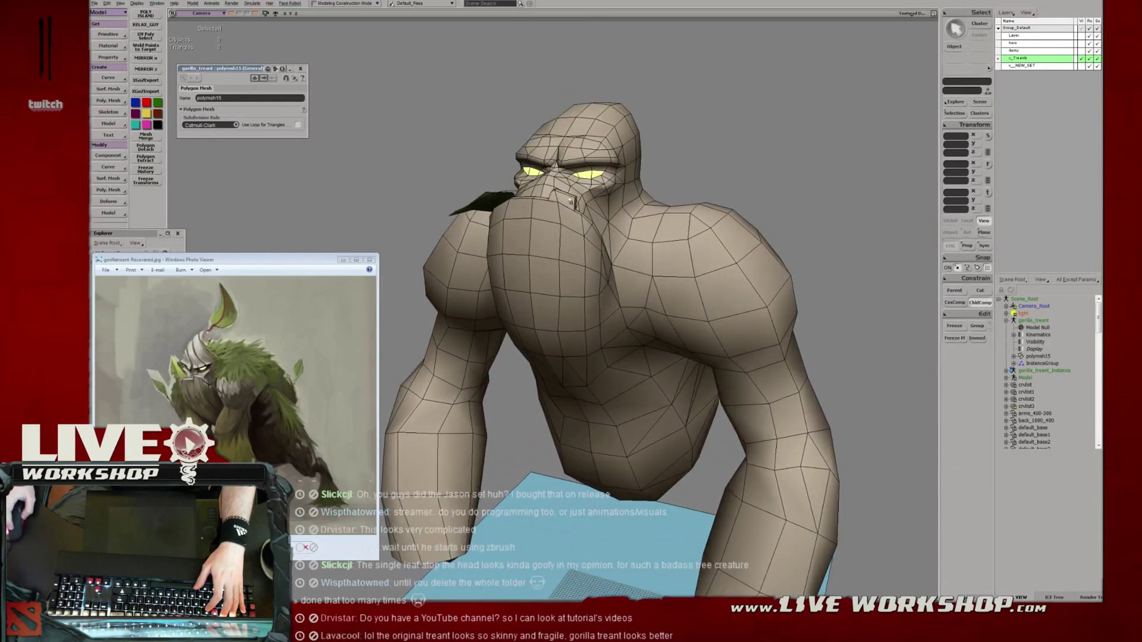
{"action": "middle_click_drag", "start_coordinate": [577, 244], "coordinate": [608, 253]}
{"action": "left_click", "coordinate": [592, 242]}
{"action": "key", "text": "s"}
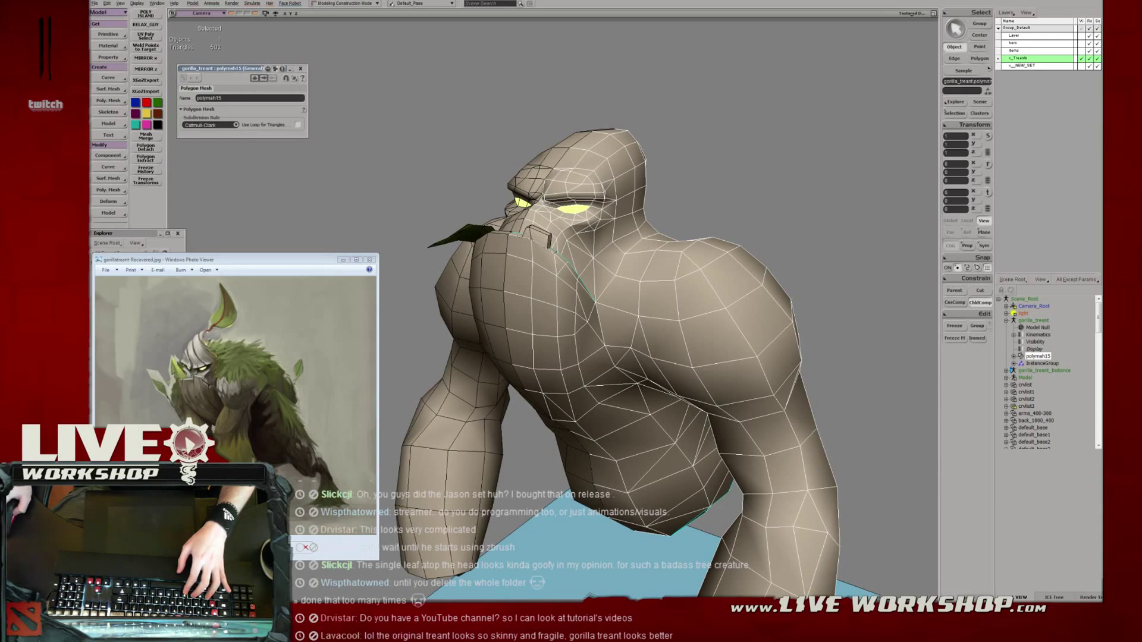
Switch to Firefox, copy the Live Workshop website's address and post it in the stream chat.
{"action": "key", "text": "alt+Tab"}
{"action": "left_click_drag", "start_coordinate": [402, 57], "coordinate": [425, 48]}
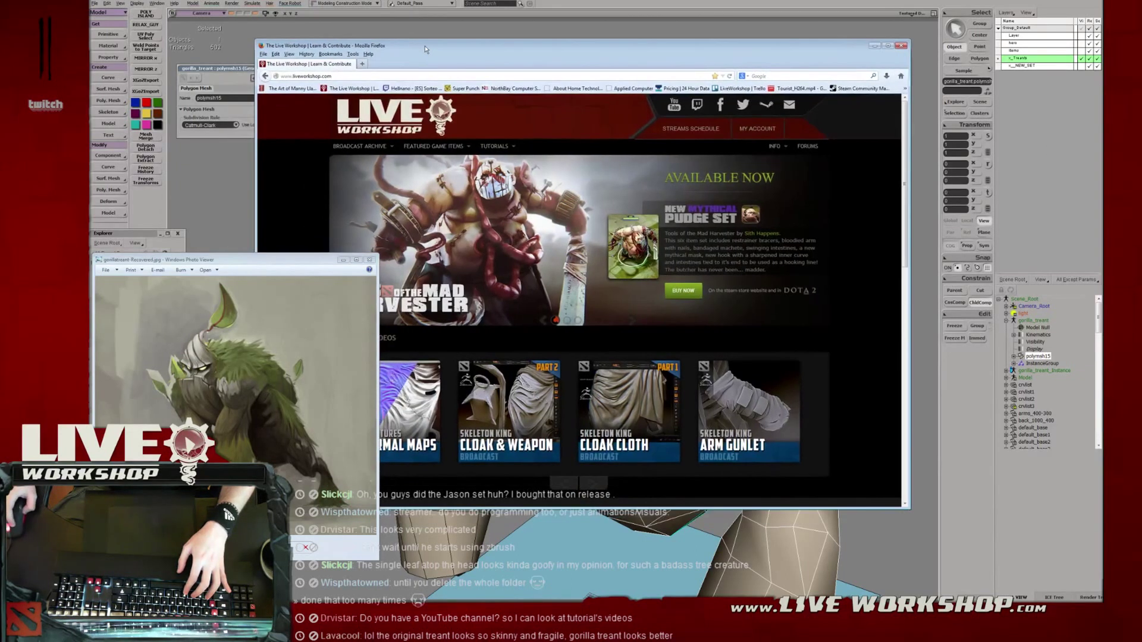
{"action": "left_click_drag", "start_coordinate": [320, 261], "coordinate": [29, 205]}
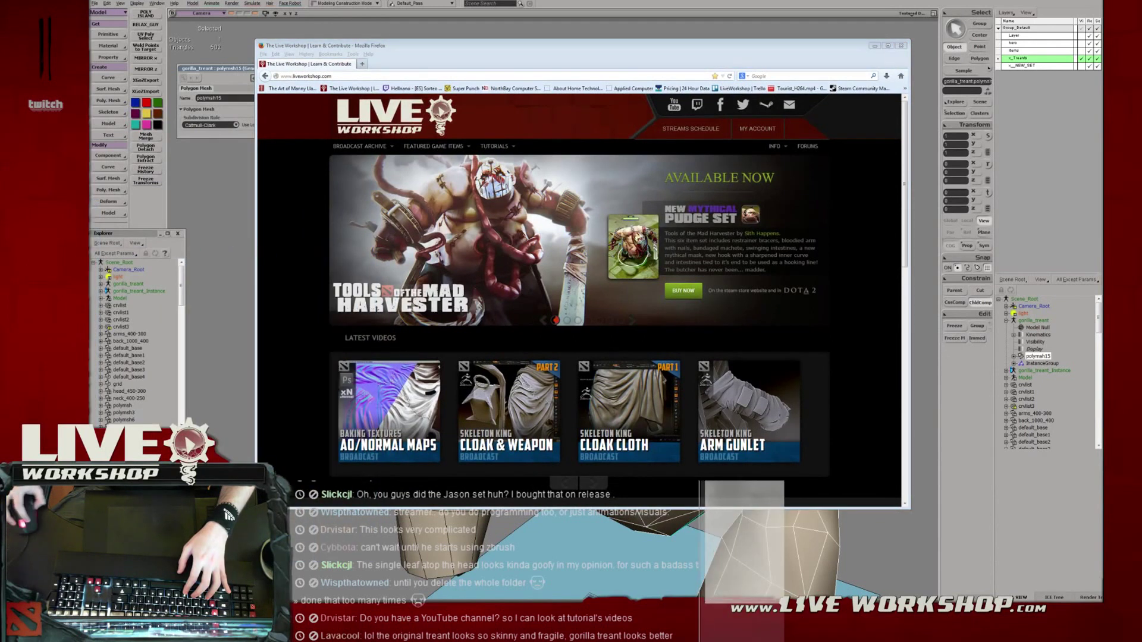
{"action": "left_click", "coordinate": [404, 76]}
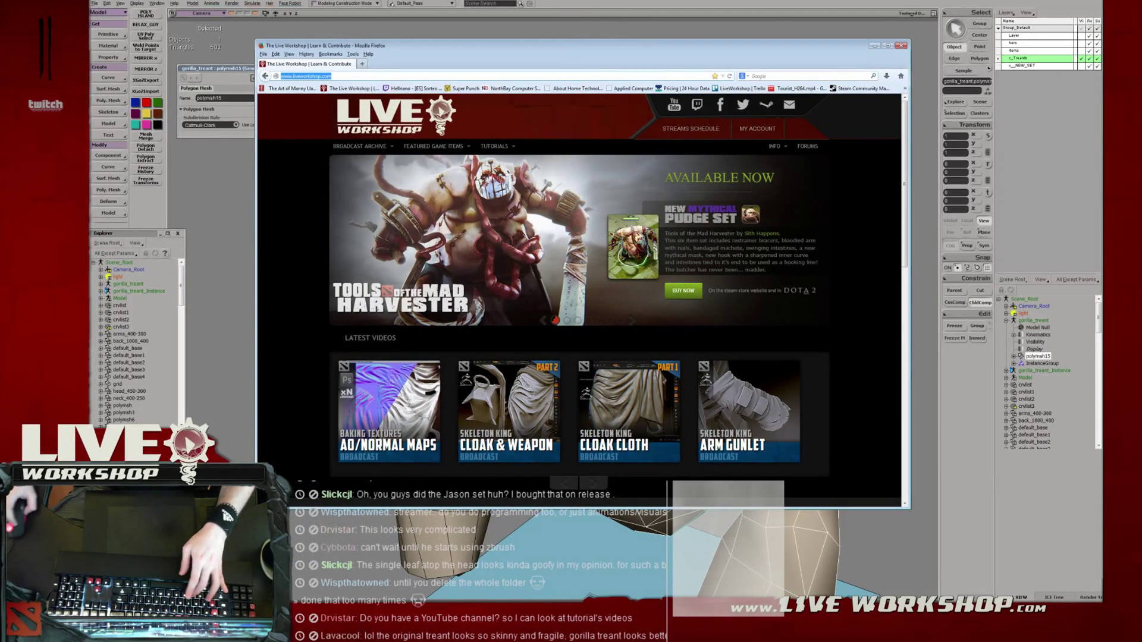
{"action": "key", "text": "alt+Tab"}
{"action": "key", "text": "ctrl+v"}
{"action": "key", "text": "Return"}
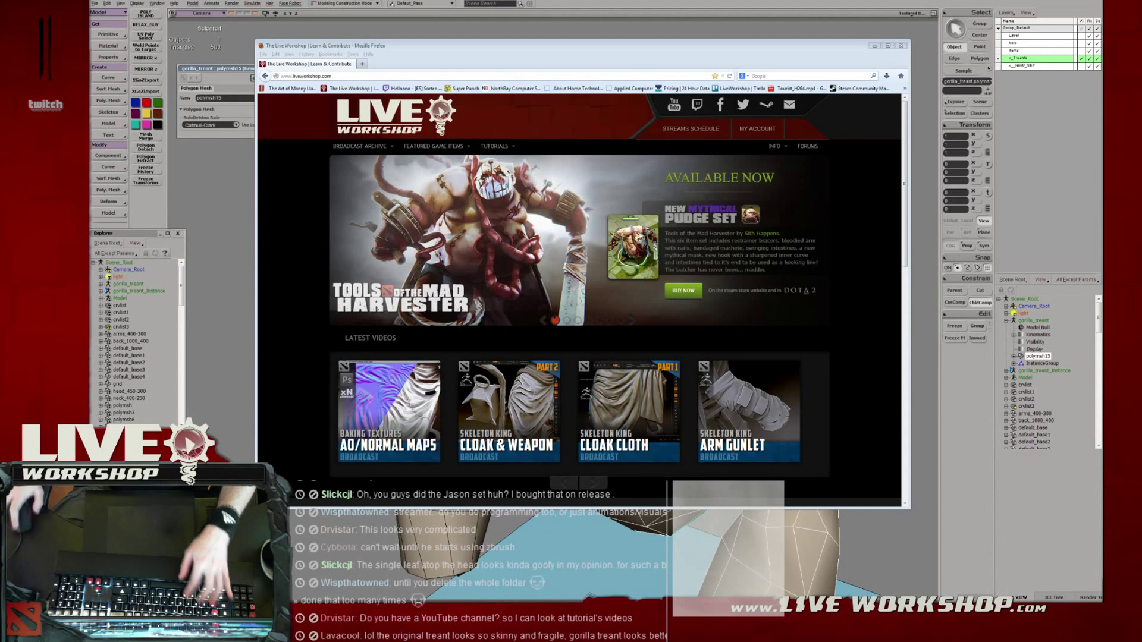
{"action": "left_click_drag", "start_coordinate": [558, 41], "coordinate": [518, 77]}
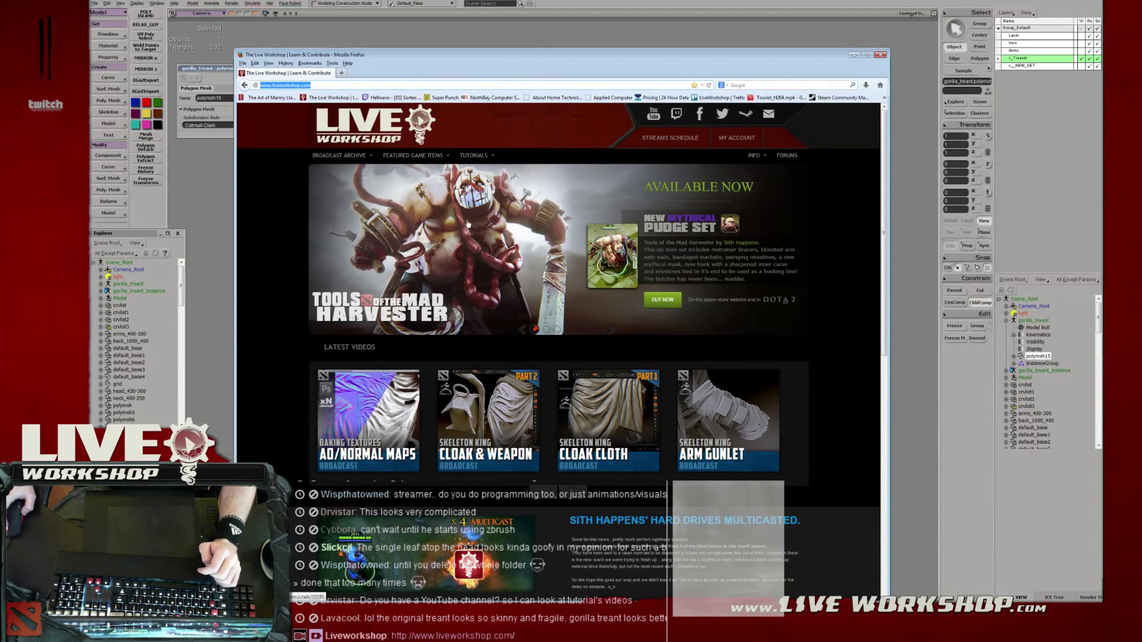
Browse the site's broadcast archive through its second page, look over the featured game items and tutorials, and close the archive page.
{"action": "mouse_move", "coordinate": [346, 158]}
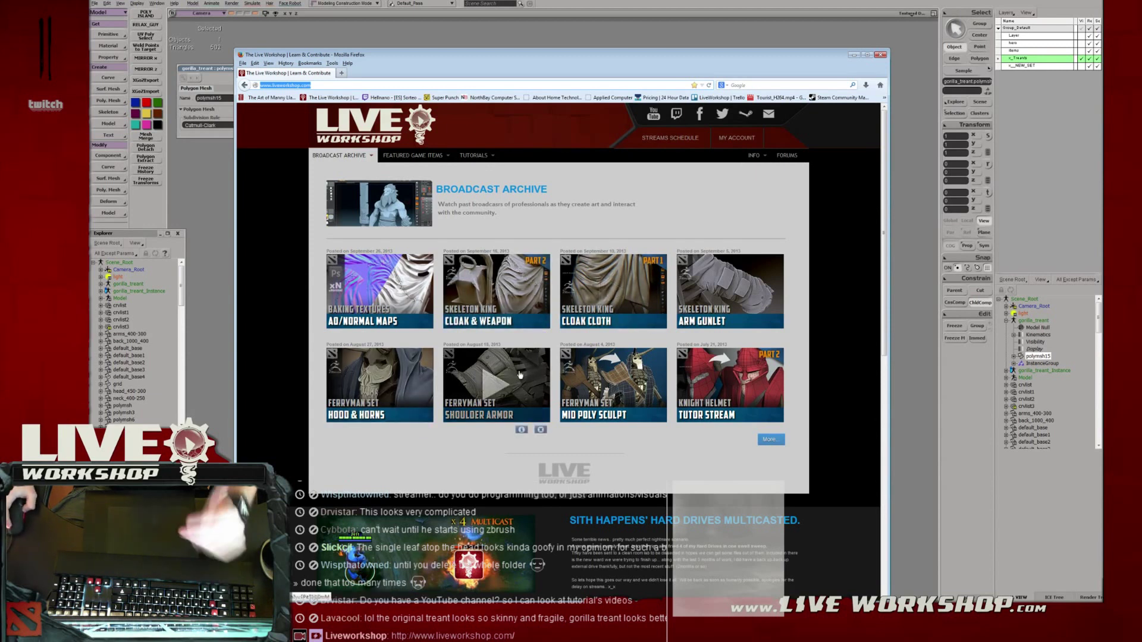
{"action": "left_click", "coordinate": [768, 439]}
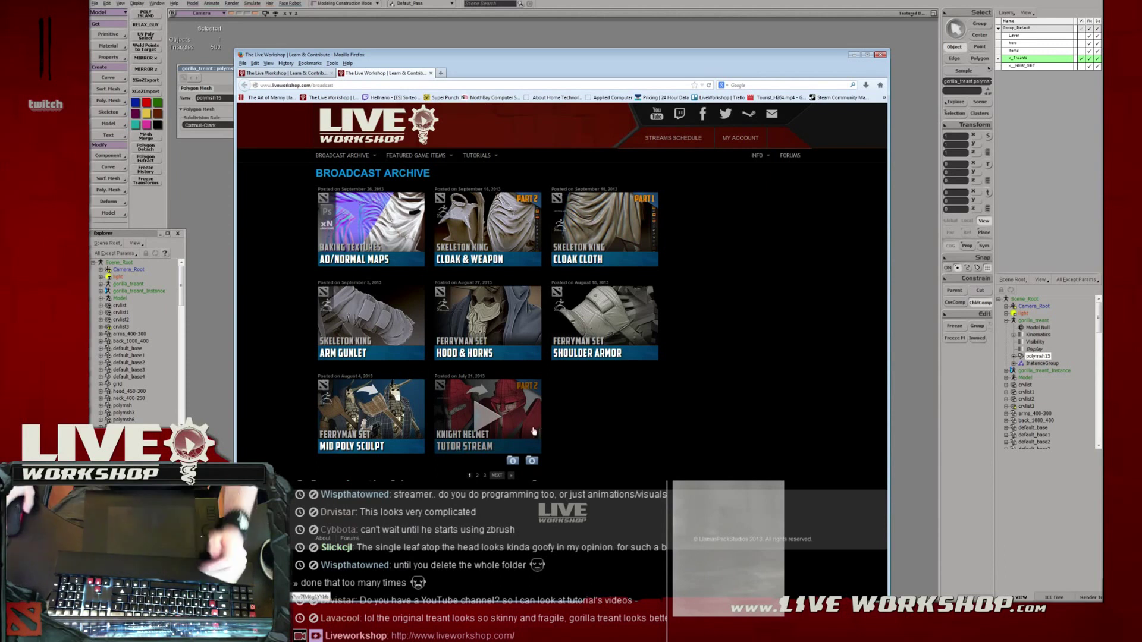
{"action": "left_click", "coordinate": [497, 476]}
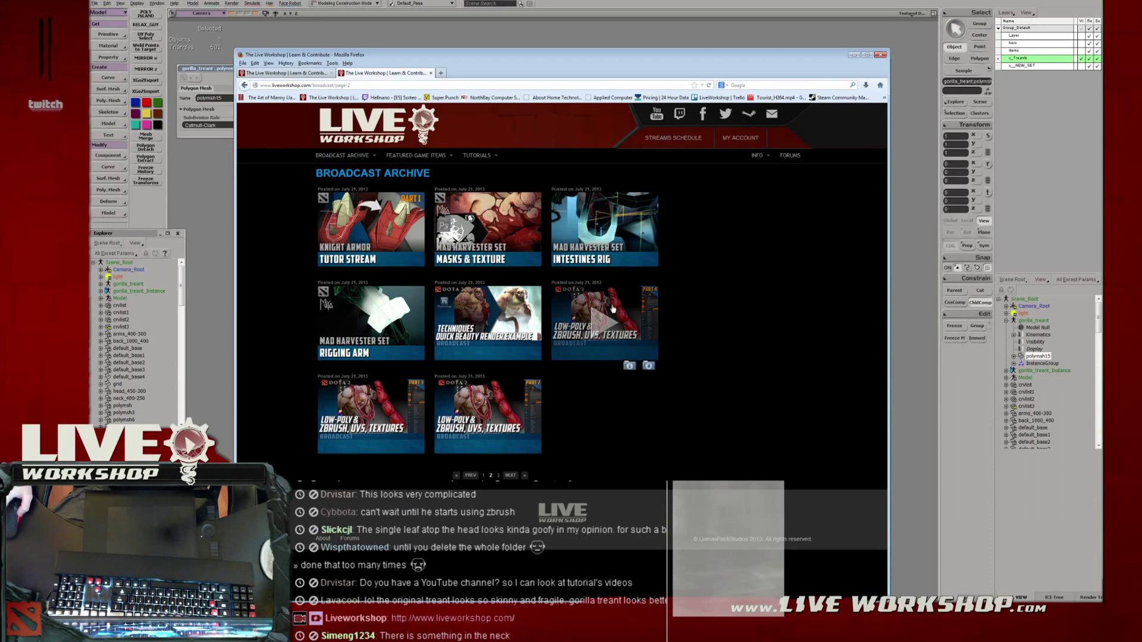
{"action": "mouse_move", "coordinate": [427, 160]}
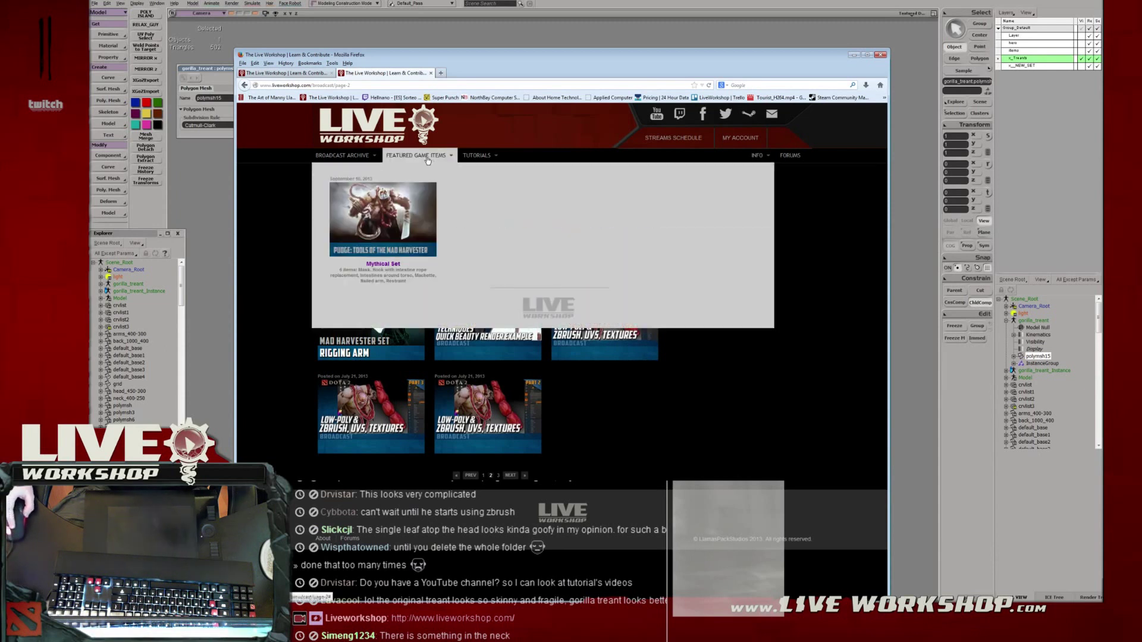
{"action": "mouse_move", "coordinate": [484, 165]}
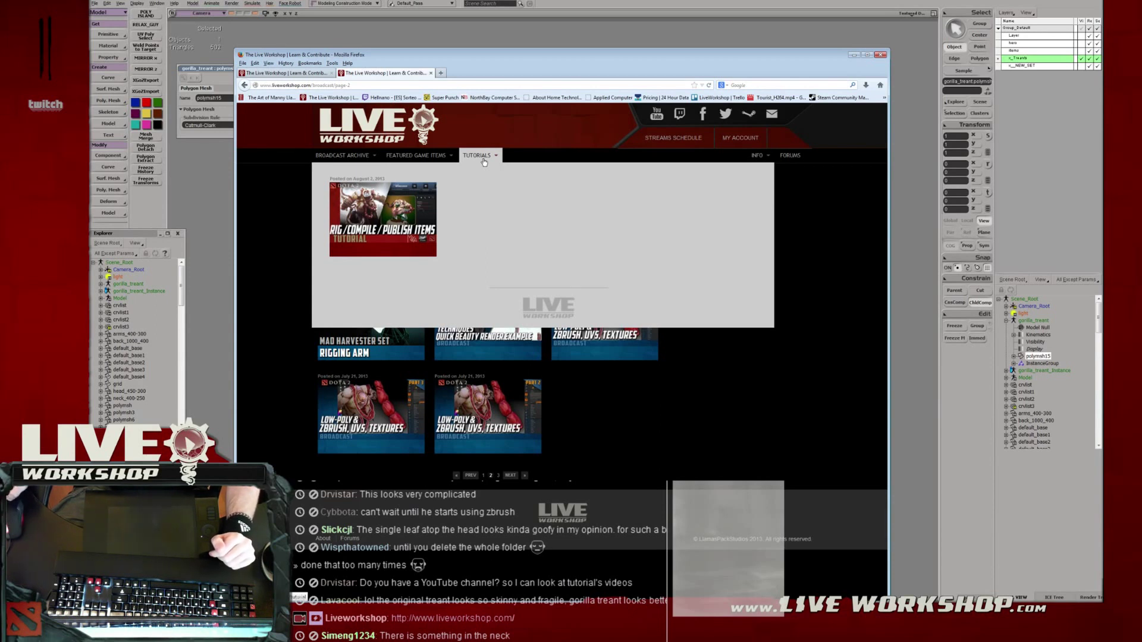
{"action": "mouse_move", "coordinate": [411, 217]}
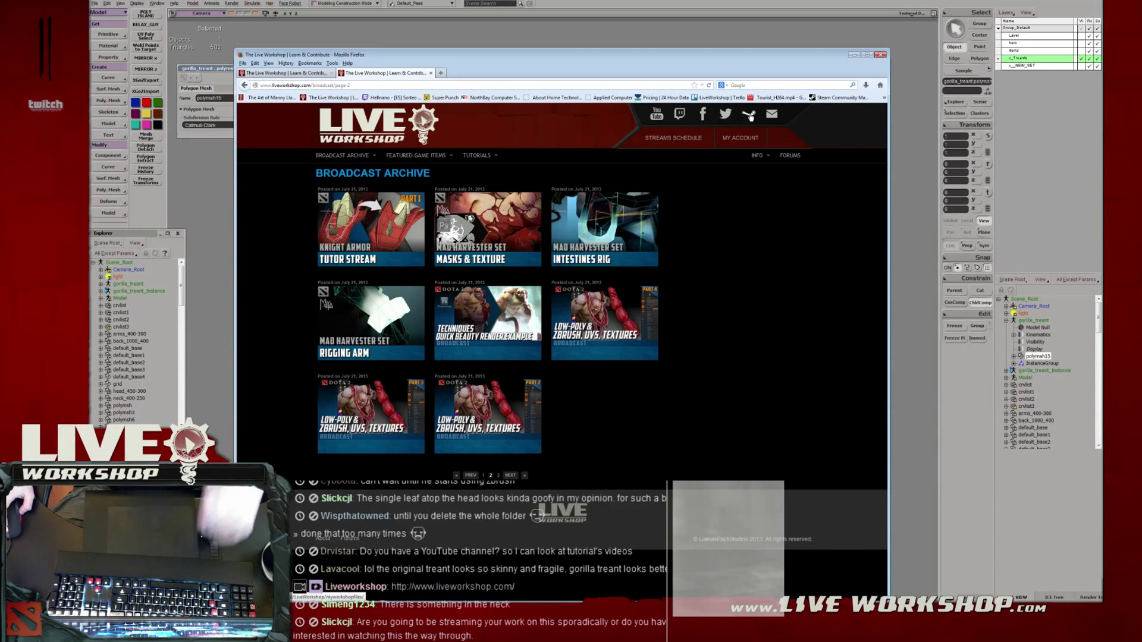
{"action": "middle_click", "coordinate": [371, 78]}
Return to Softimage, select the gorilla body mesh and shift an edge at the side of the waist slightly outward.
{"action": "key", "text": "alt+Tab"}
{"action": "left_click", "coordinate": [501, 194]}
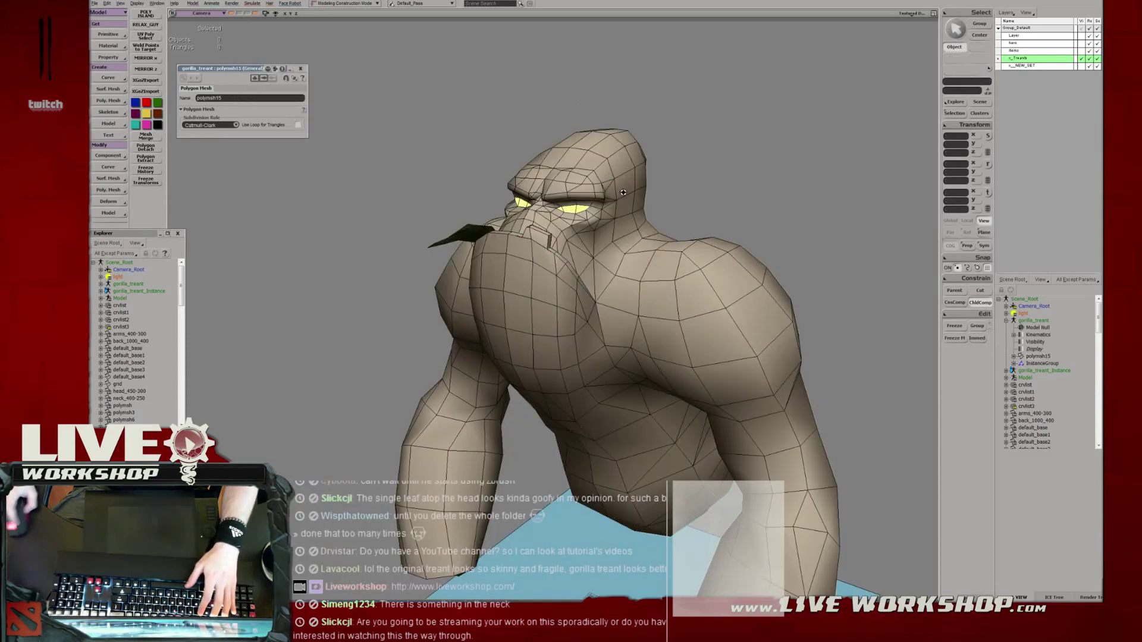
{"action": "right_click_drag", "start_coordinate": [500, 194], "coordinate": [589, 197]}
{"action": "middle_click_drag", "start_coordinate": [589, 196], "coordinate": [572, 200]}
{"action": "right_click_drag", "start_coordinate": [571, 199], "coordinate": [592, 204]}
{"action": "middle_click_drag", "start_coordinate": [593, 204], "coordinate": [619, 208]}
{"action": "right_click_drag", "start_coordinate": [618, 208], "coordinate": [630, 232]}
{"action": "left_click_drag", "start_coordinate": [630, 232], "coordinate": [640, 178]}
{"action": "right_click_drag", "start_coordinate": [640, 179], "coordinate": [589, 240]}
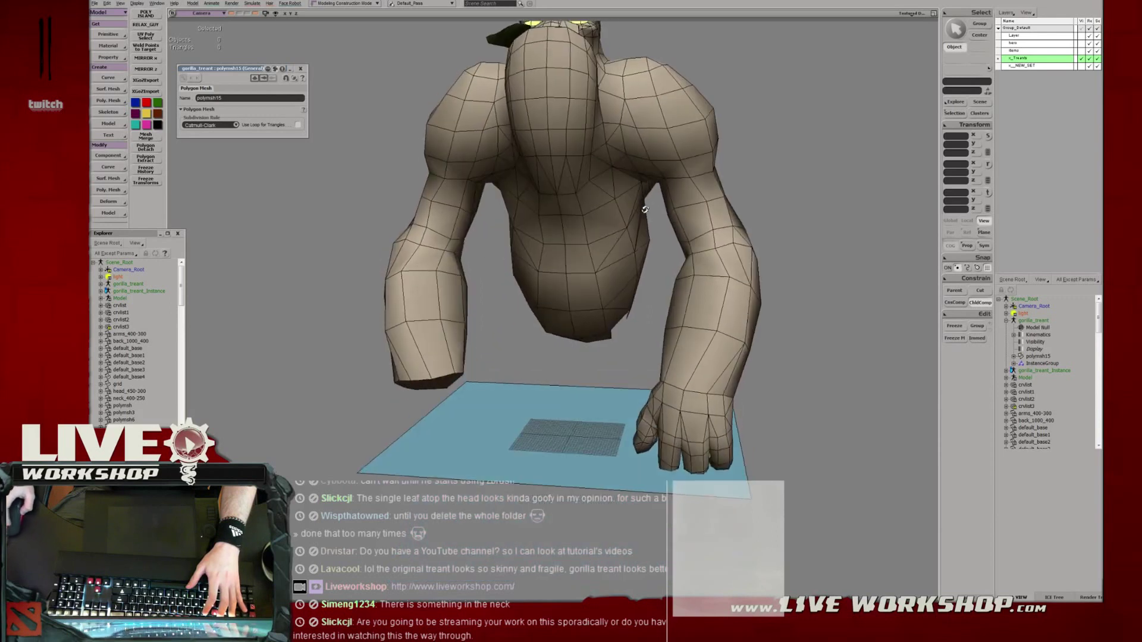
{"action": "left_click", "coordinate": [645, 210]}
{"action": "key", "text": "e"}
{"action": "left_click", "coordinate": [599, 254]}
{"action": "key", "text": "v"}
{"action": "left_click_drag", "start_coordinate": [649, 254], "coordinate": [655, 254]}
Move the polygons along the side of the waist and hip outward and adjust the point at the base of the torso.
{"action": "key", "text": "u"}
{"action": "left_click", "coordinate": [614, 300]}
{"action": "key", "text": "v"}
{"action": "left_click_drag", "start_coordinate": [658, 295], "coordinate": [665, 296]}
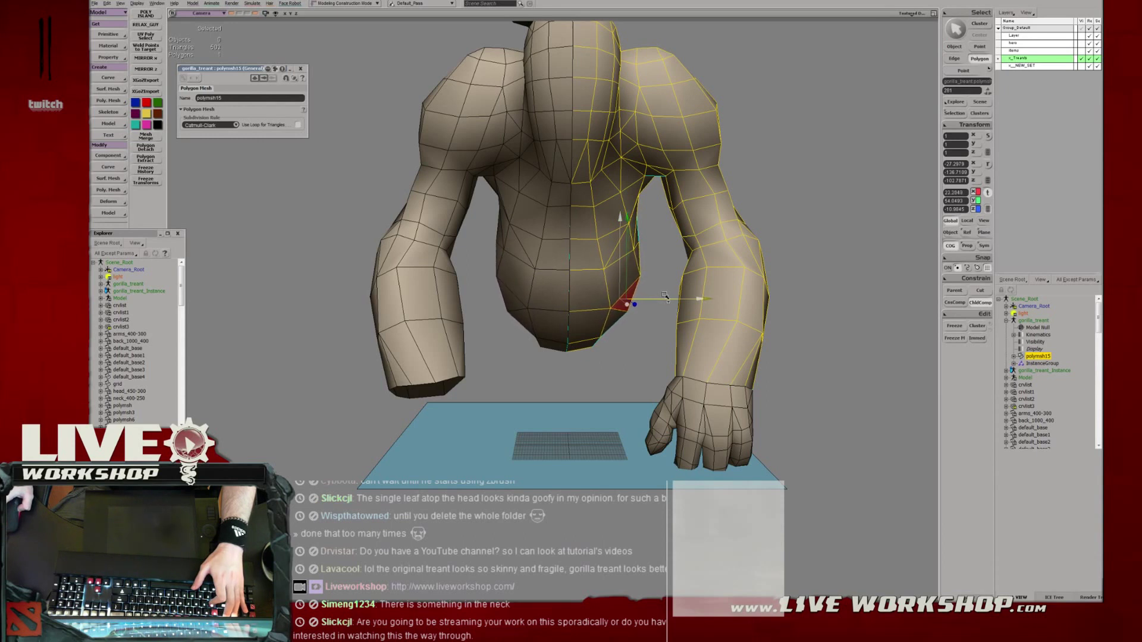
{"action": "key", "text": "t"}
{"action": "key", "text": "y"}
{"action": "left_click", "coordinate": [635, 266]}
{"action": "left_click", "coordinate": [635, 241], "text": "shift"}
{"action": "key", "text": "v"}
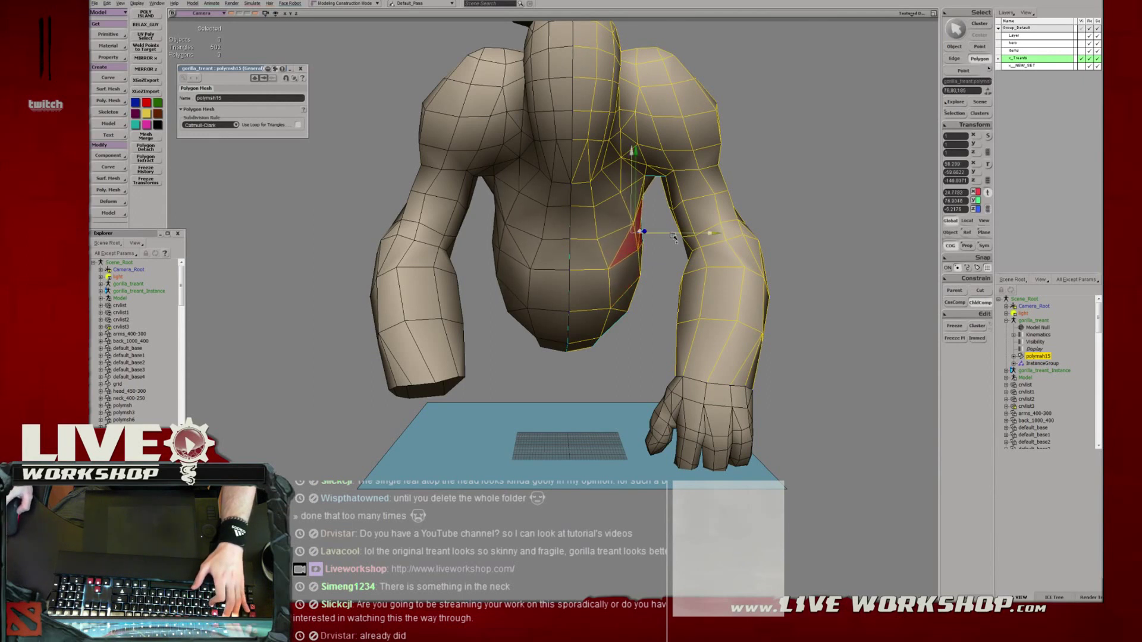
{"action": "key", "text": "t"}
{"action": "left_click", "coordinate": [650, 315]}
{"action": "left_click", "coordinate": [638, 335]}
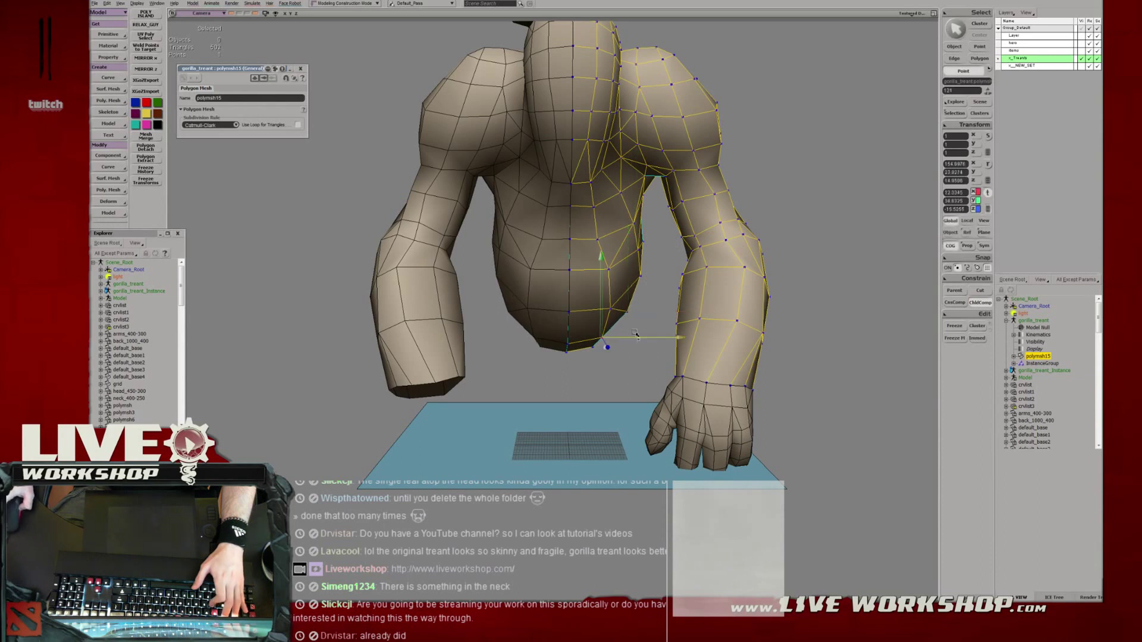
Examine the gorilla's reshaped torso and back from the side and rear.
{"action": "key", "text": "s"}
{"action": "middle_click_drag", "start_coordinate": [639, 333], "coordinate": [535, 315]}
{"action": "mouse_move", "coordinate": [535, 315]}
{"action": "right_mouse_down"}
{"action": "mouse_move", "coordinate": [553, 307]}
{"action": "mouse_move", "coordinate": [488, 301]}
{"action": "mouse_move", "coordinate": [539, 300]}
{"action": "right_mouse_up"}
{"action": "middle_click_drag", "start_coordinate": [538, 299], "coordinate": [580, 259]}
{"action": "left_click", "coordinate": [580, 259]}
{"action": "key", "text": "s"}
{"action": "mouse_move", "coordinate": [580, 258]}
{"action": "right_mouse_down"}
{"action": "mouse_move", "coordinate": [622, 259]}
{"action": "mouse_move", "coordinate": [562, 268]}
{"action": "right_mouse_up"}
{"action": "left_click", "coordinate": [588, 277]}
{"action": "key", "text": "s"}
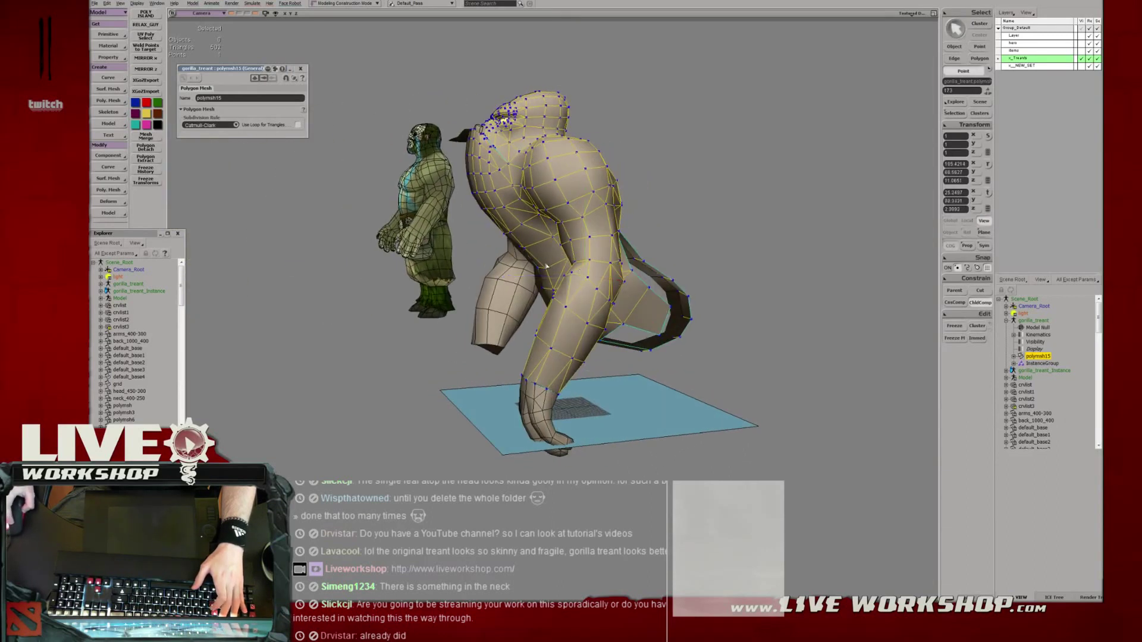
{"action": "middle_click_drag", "start_coordinate": [548, 265], "coordinate": [714, 230]}
Deselect the gorilla mesh, compare it with the reference characters around it and save the scene.
{"action": "key", "text": "space"}
{"action": "left_click", "coordinate": [713, 230]}
{"action": "key", "text": "s"}
{"action": "right_click_drag", "start_coordinate": [714, 230], "coordinate": [625, 248]}
{"action": "middle_click_drag", "start_coordinate": [624, 248], "coordinate": [648, 248]}
{"action": "right_click_drag", "start_coordinate": [649, 248], "coordinate": [631, 248]}
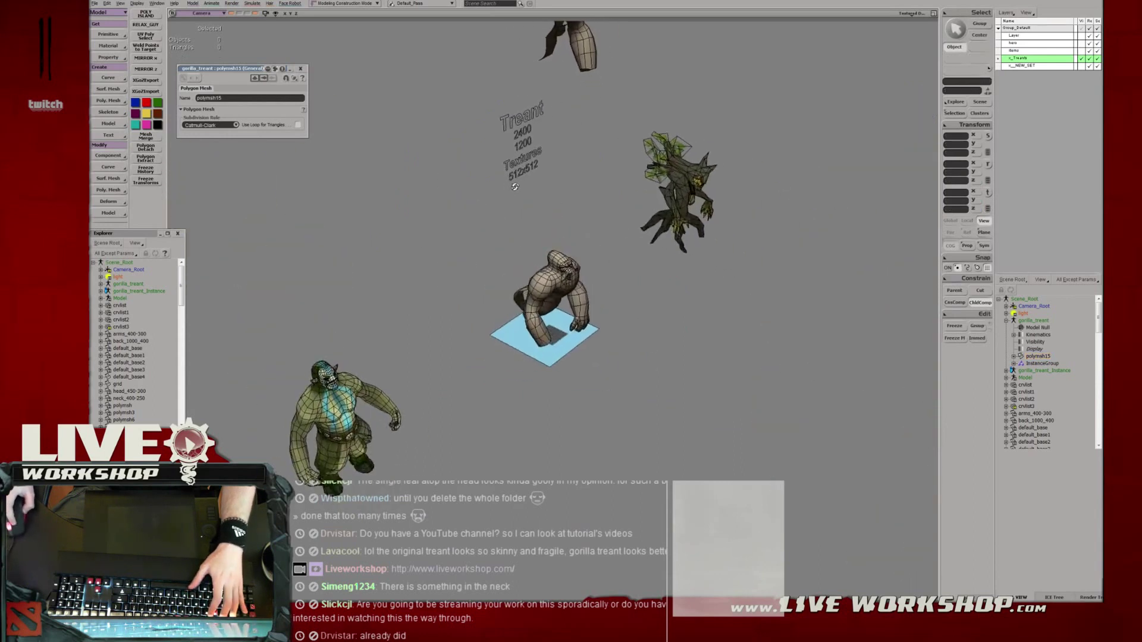
{"action": "middle_click_drag", "start_coordinate": [631, 248], "coordinate": [658, 248]}
{"action": "key", "text": "ctrl+s"}
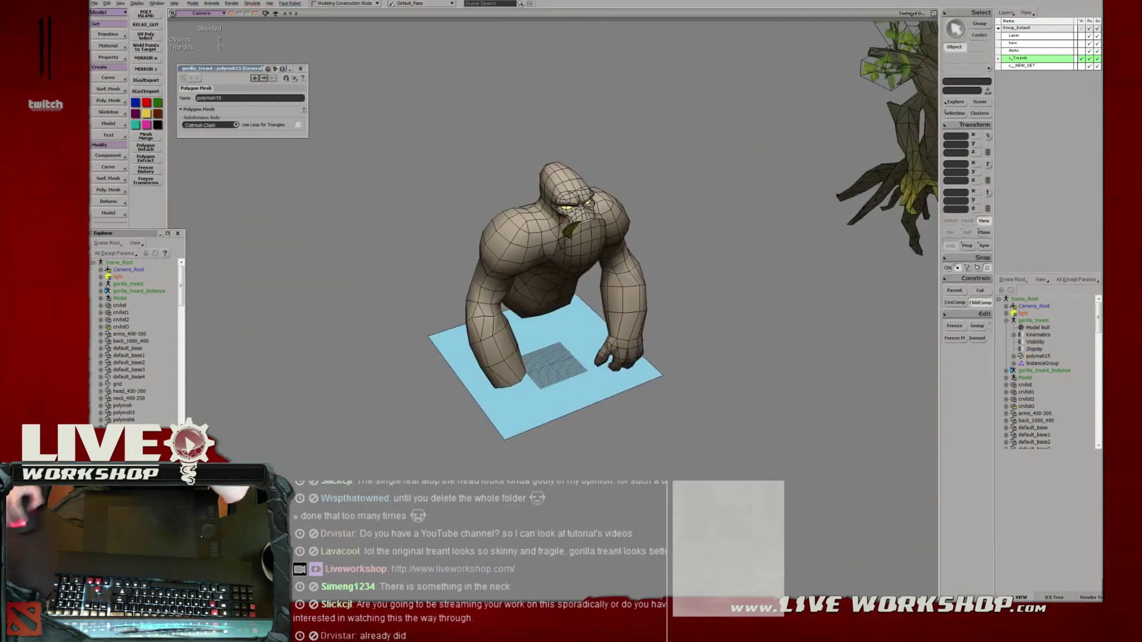
Bring the concept art back beside the model, close the floating explorer and polygon mesh property windows, and save the scene.
{"action": "left_click_drag", "start_coordinate": [90, 203], "coordinate": [300, 302]}
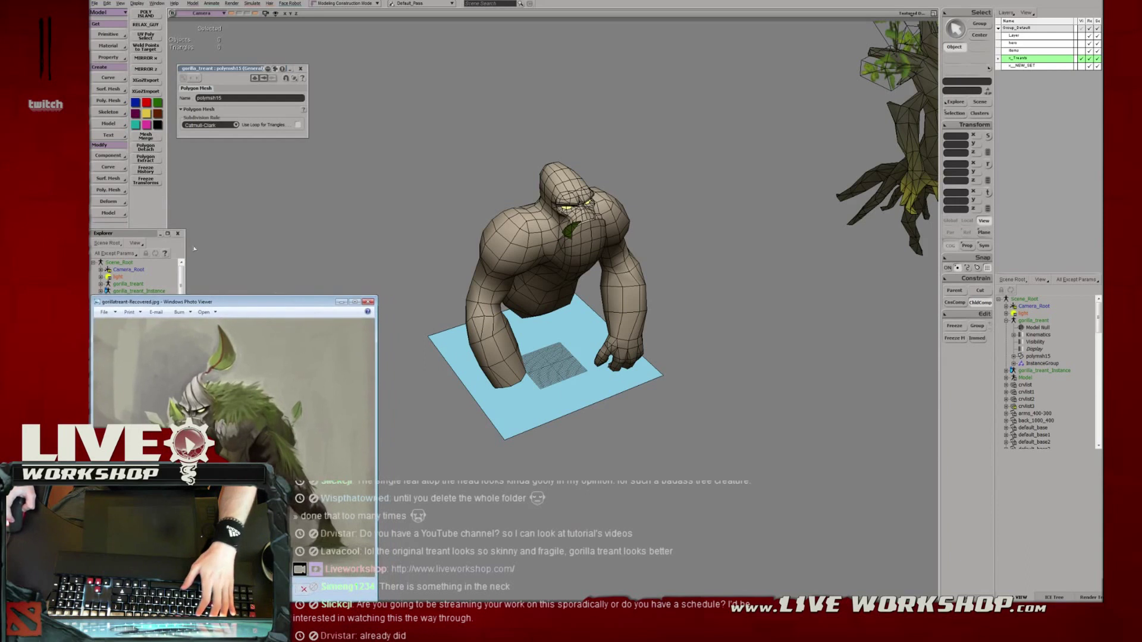
{"action": "left_click", "coordinate": [178, 234]}
{"action": "left_click", "coordinate": [300, 69]}
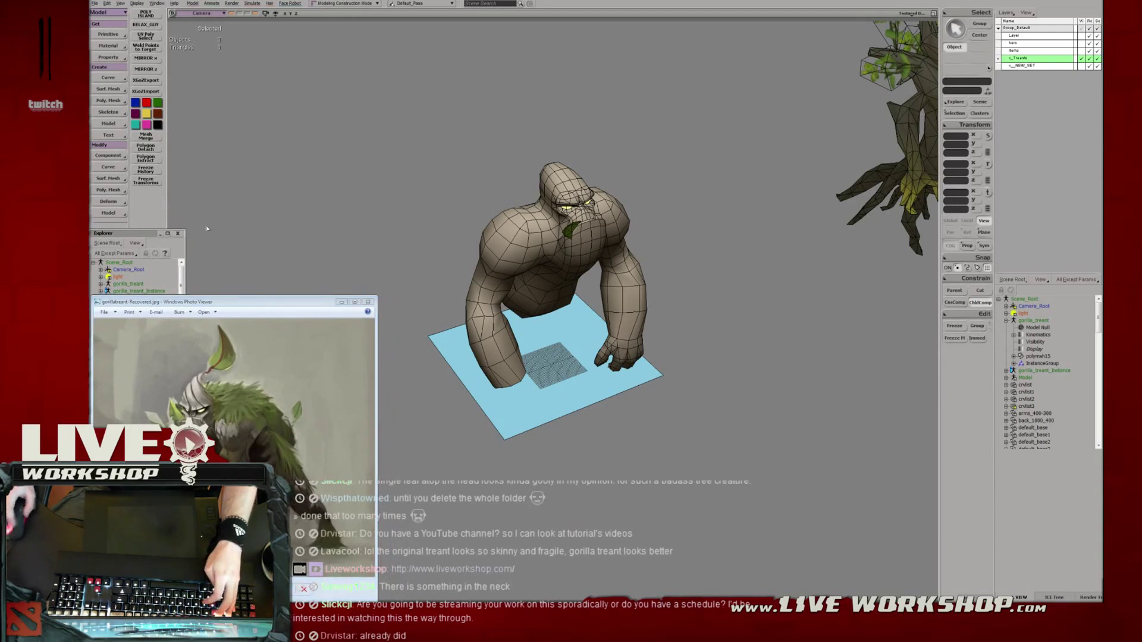
{"action": "left_click", "coordinate": [178, 234]}
{"action": "right_click_drag", "start_coordinate": [519, 212], "coordinate": [543, 224]}
{"action": "middle_click_drag", "start_coordinate": [543, 224], "coordinate": [541, 231]}
{"action": "right_click_drag", "start_coordinate": [542, 231], "coordinate": [530, 230]}
{"action": "middle_click_drag", "start_coordinate": [530, 230], "coordinate": [593, 241]}
{"action": "key", "text": "ctrl+s"}
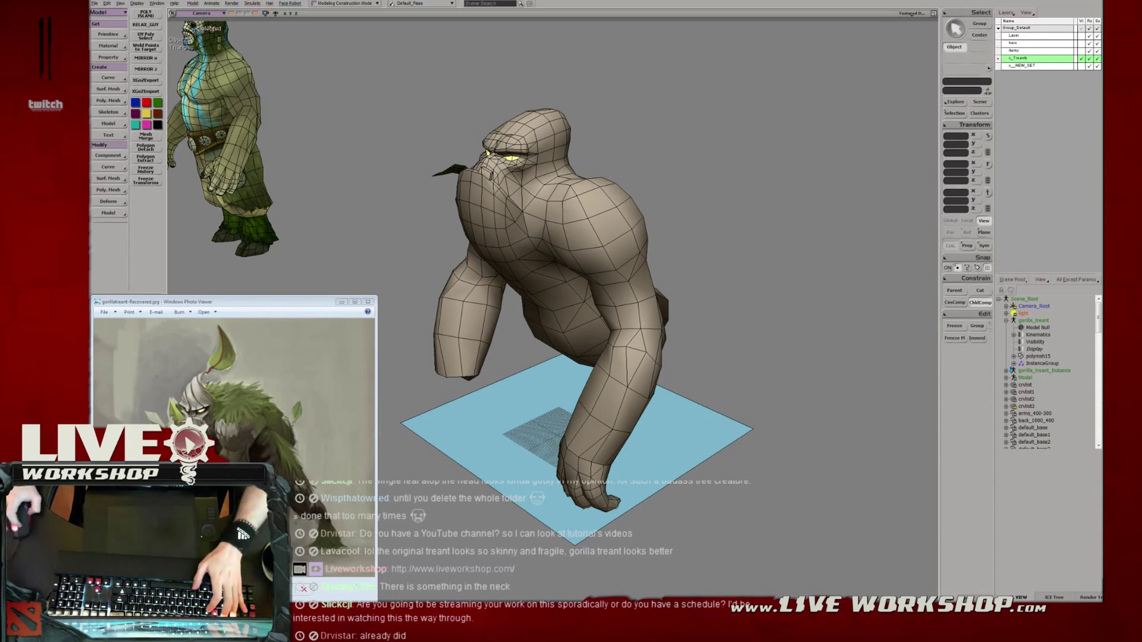
Switch to Firefox and look through the Live Workshop stream schedule.
{"action": "key", "text": "alt+Tab"}
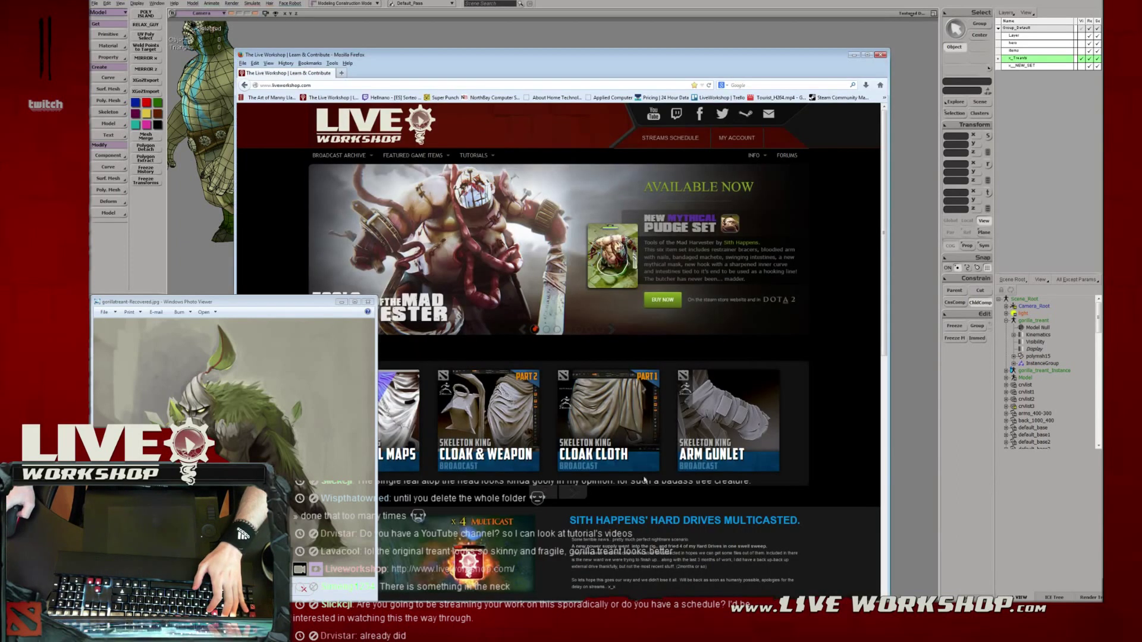
{"action": "left_click", "coordinate": [671, 138]}
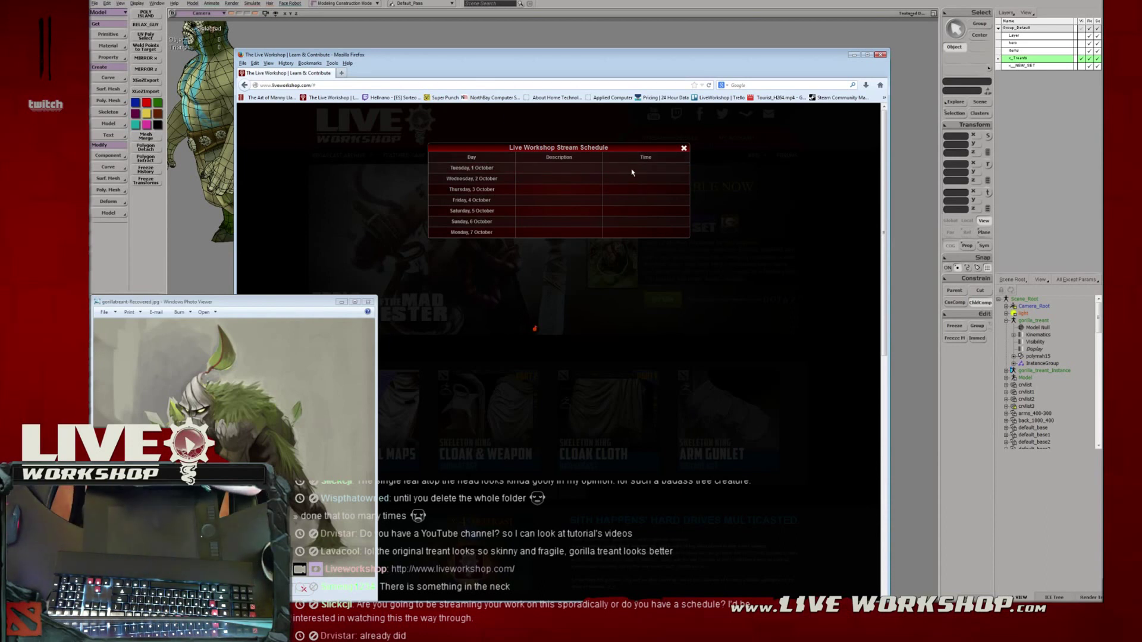
{"action": "left_click", "coordinate": [727, 268]}
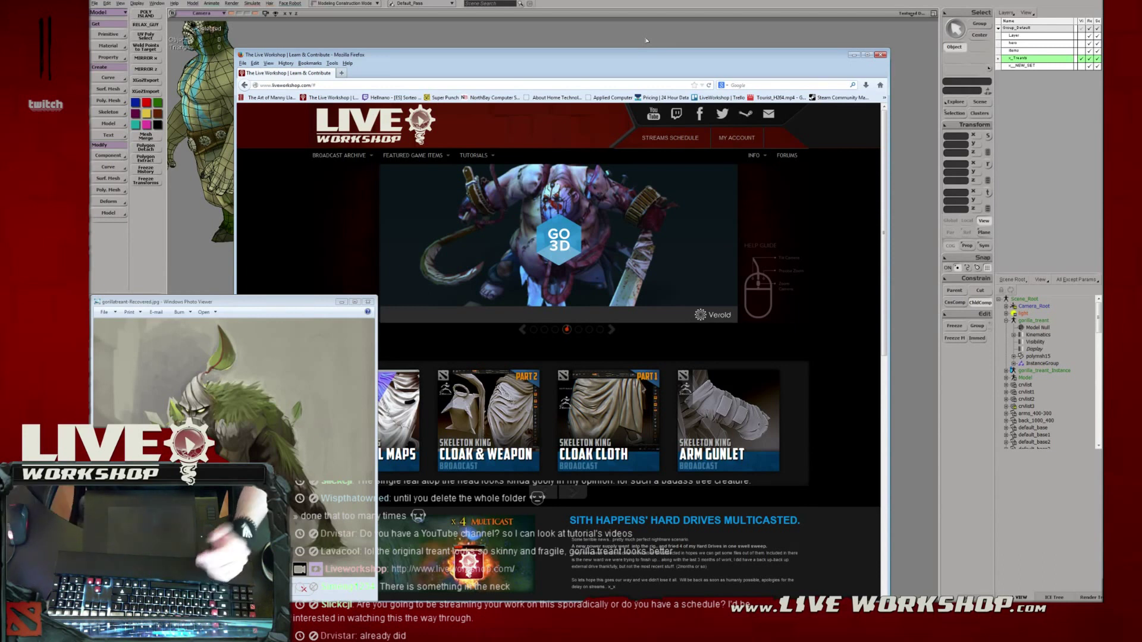
{"action": "left_click", "coordinate": [672, 140]}
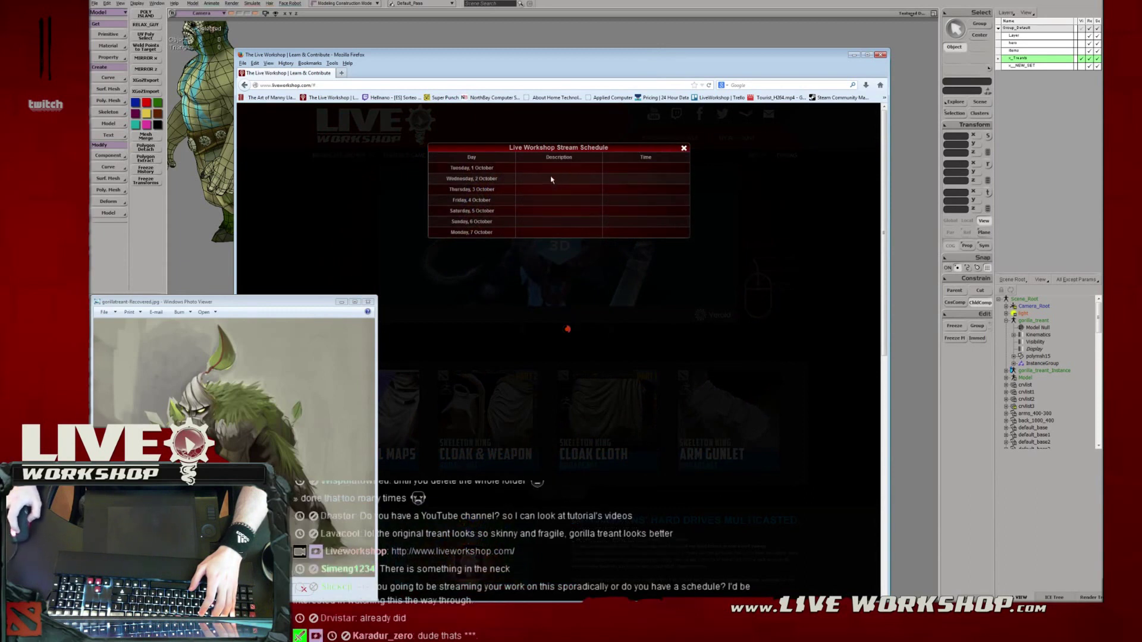
{"action": "left_click", "coordinate": [539, 129]}
Return to Softimage, select the gorilla mesh and move the points at the middle of the beard's side edge outward.
{"action": "left_click", "coordinate": [573, 31]}
{"action": "right_click_drag", "start_coordinate": [535, 196], "coordinate": [623, 223]}
{"action": "mouse_move", "coordinate": [623, 223]}
{"action": "left_mouse_down"}
{"action": "mouse_move", "coordinate": [607, 232]}
{"action": "mouse_move", "coordinate": [633, 229]}
{"action": "mouse_move", "coordinate": [623, 242]}
{"action": "left_mouse_up"}
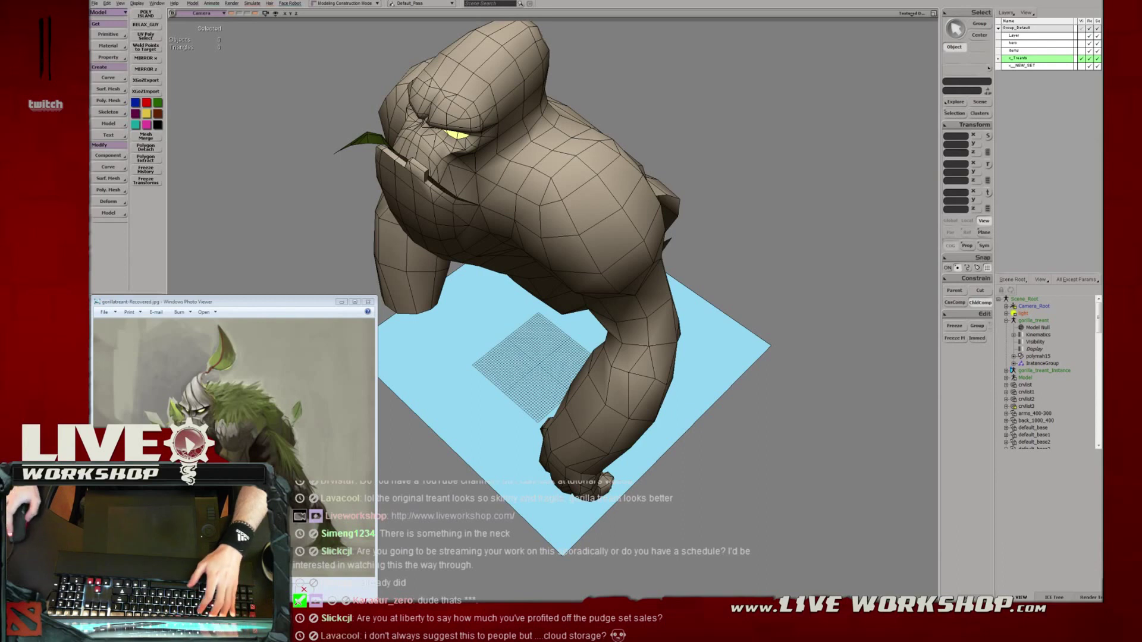
{"action": "mouse_move", "coordinate": [670, 232]}
{"action": "right_mouse_down"}
{"action": "mouse_move", "coordinate": [684, 215]}
{"action": "mouse_move", "coordinate": [686, 226]}
{"action": "right_mouse_up"}
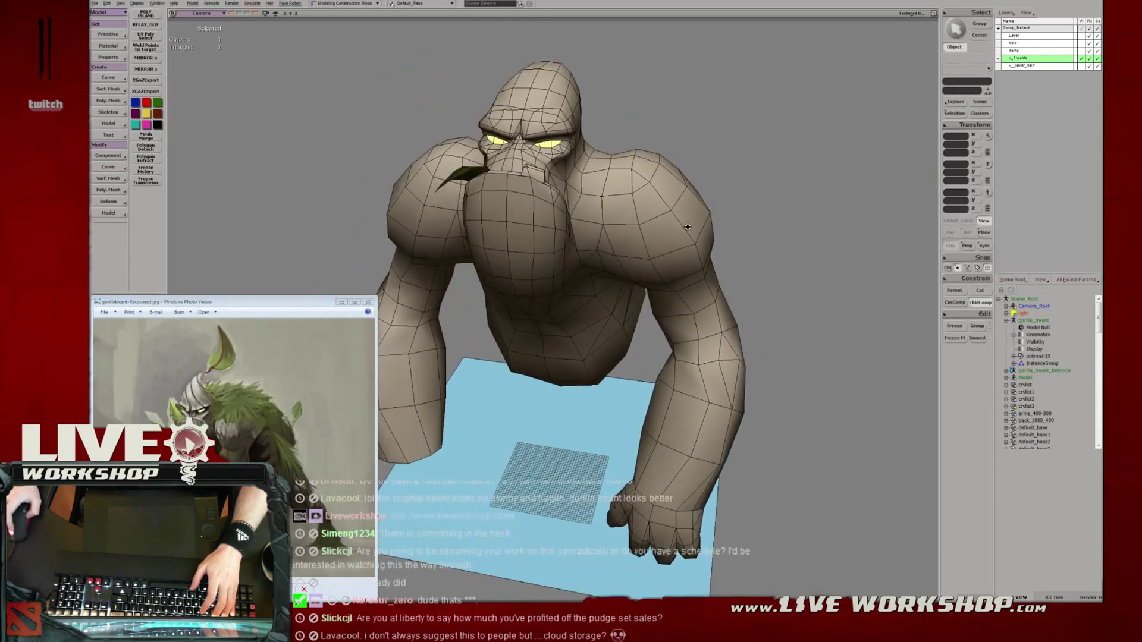
{"action": "middle_click_drag", "start_coordinate": [686, 226], "coordinate": [610, 180]}
{"action": "left_click_drag", "start_coordinate": [609, 181], "coordinate": [603, 204]}
{"action": "middle_click_drag", "start_coordinate": [603, 204], "coordinate": [604, 232]}
{"action": "key", "text": "space"}
{"action": "left_click", "coordinate": [622, 234]}
{"action": "scroll", "coordinate": [595, 225], "scroll_direction": "up", "scroll_amount": 1}
{"action": "key", "text": "t"}
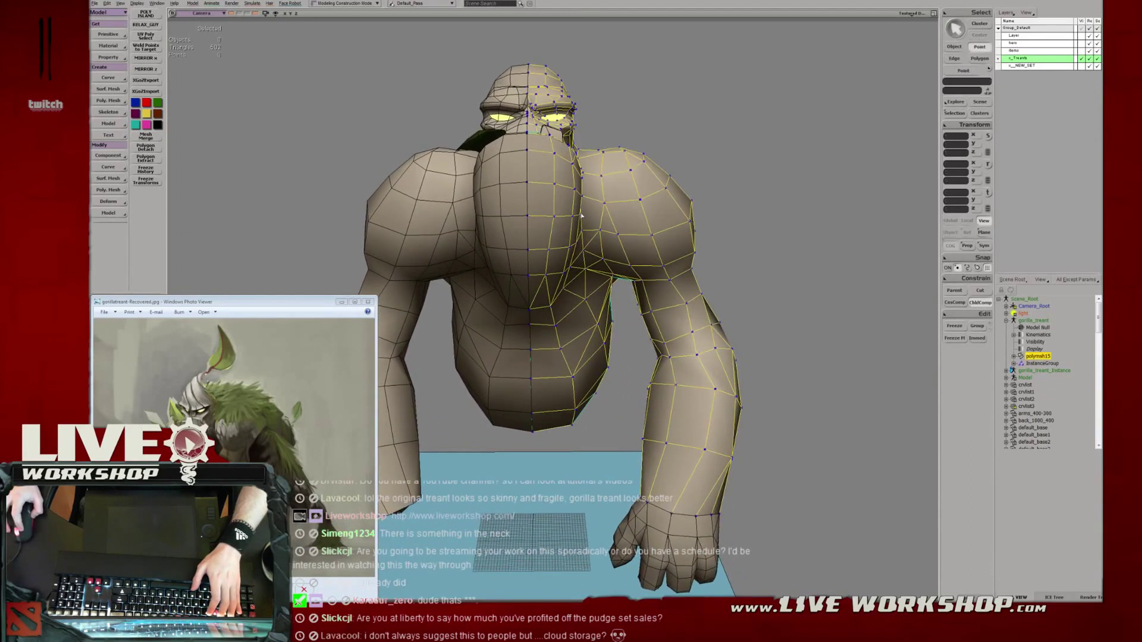
{"action": "scroll", "coordinate": [579, 211], "scroll_direction": "up", "scroll_amount": 1}
{"action": "left_click", "coordinate": [579, 209]}
{"action": "scroll", "coordinate": [589, 210], "scroll_direction": "up", "scroll_amount": 2}
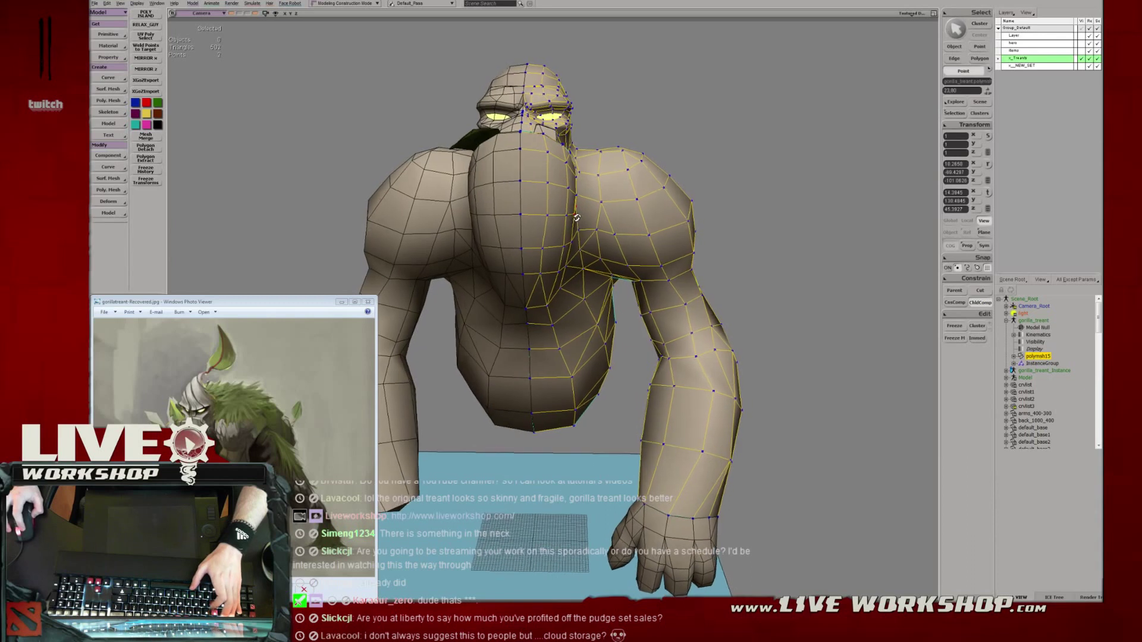
{"action": "key", "text": "v"}
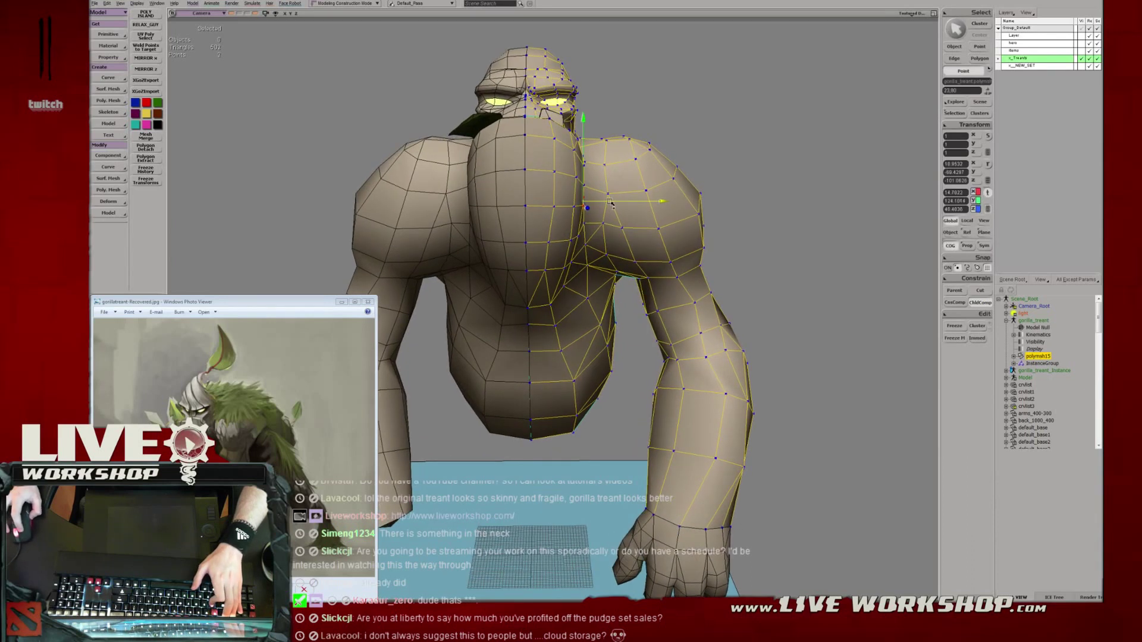
Reposition the points on the front of the beard and its lower side edge to round out its shape.
{"action": "key", "text": "t"}
{"action": "left_click", "coordinate": [553, 207]}
{"action": "key", "text": "v"}
{"action": "key", "text": "t"}
{"action": "key", "text": "v"}
{"action": "key", "text": "space"}
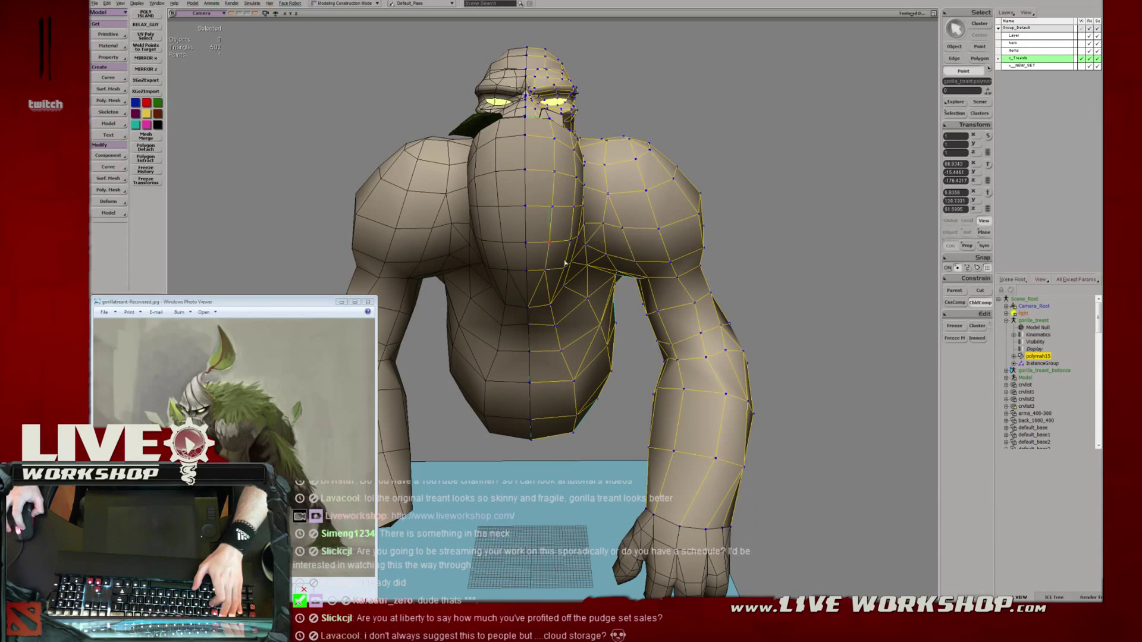
{"action": "key", "text": "v"}
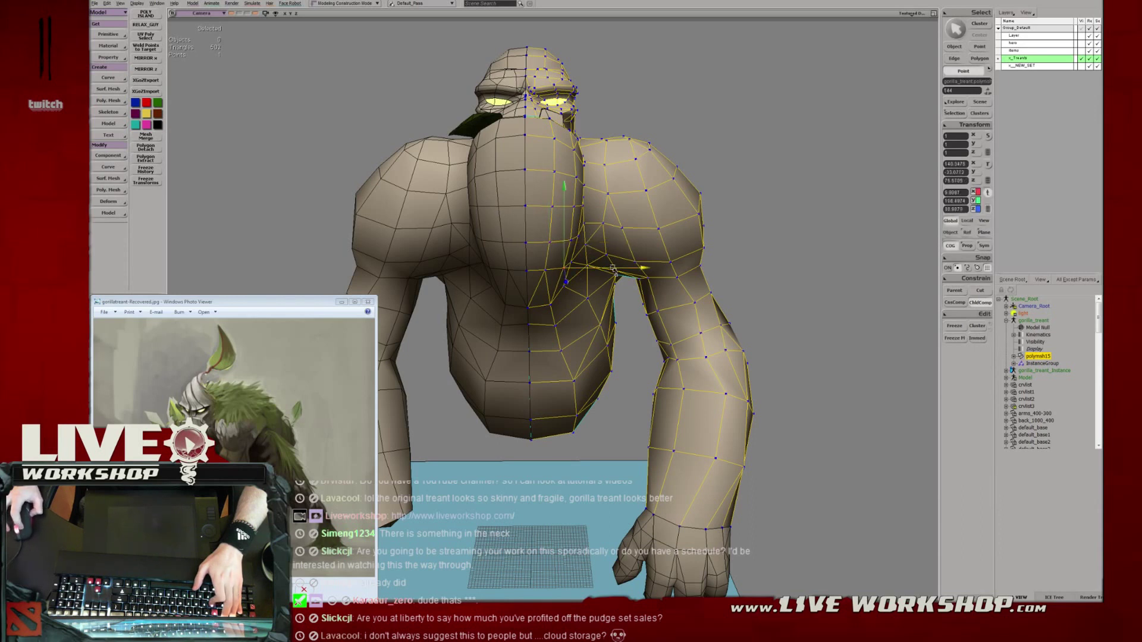
Adjust the point near the beard's lower tip and the centre-line point on the chest just below it.
{"action": "key", "text": "space"}
{"action": "left_click", "coordinate": [550, 305]}
{"action": "key", "text": "v"}
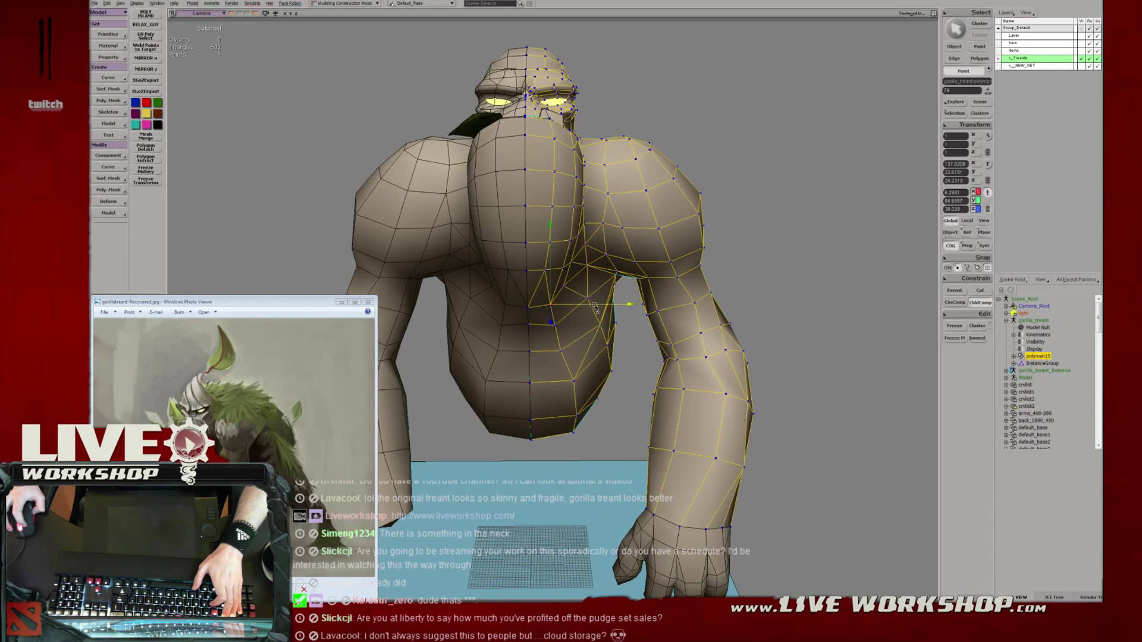
{"action": "key", "text": "space"}
{"action": "left_click", "coordinate": [528, 325]}
{"action": "key", "text": "v"}
{"action": "key", "text": "space"}
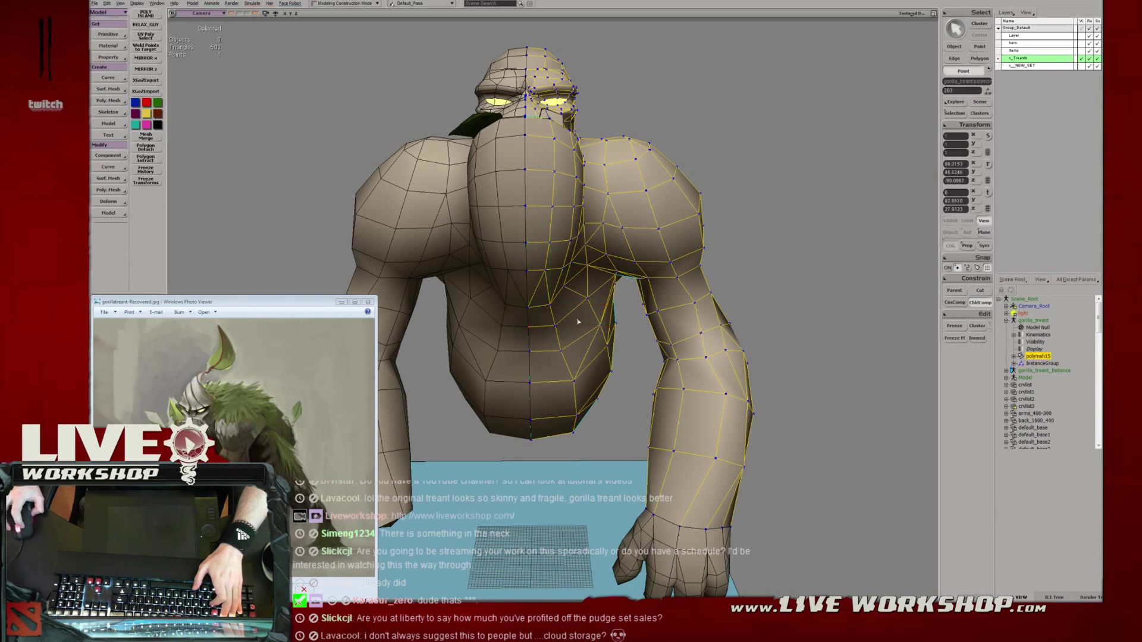
Reposition the points on the lower belly below the beard, clear the selection and check the overall silhouette.
{"action": "key", "text": "v"}
{"action": "left_click_drag", "start_coordinate": [594, 349], "coordinate": [595, 381]}
{"action": "key", "text": "space"}
{"action": "left_click", "coordinate": [574, 382]}
{"action": "key", "text": "v"}
{"action": "key", "text": "space"}
{"action": "middle_click_drag", "start_coordinate": [705, 230], "coordinate": [666, 238]}
{"action": "right_click_drag", "start_coordinate": [666, 238], "coordinate": [658, 321]}
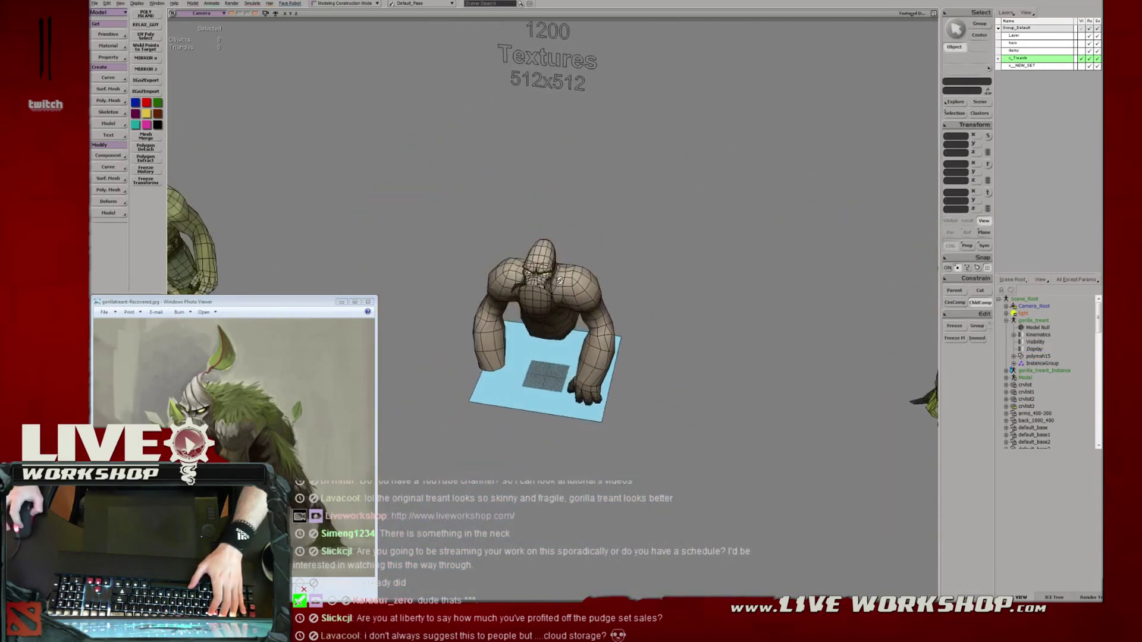
Select the gorilla mesh and adjust the points along the waist's lower edge and side.
{"action": "middle_click_drag", "start_coordinate": [657, 321], "coordinate": [675, 327]}
{"action": "right_click_drag", "start_coordinate": [675, 327], "coordinate": [619, 327]}
{"action": "left_click", "coordinate": [589, 328]}
{"action": "key", "text": "t"}
{"action": "left_click", "coordinate": [578, 351]}
{"action": "key", "text": "v"}
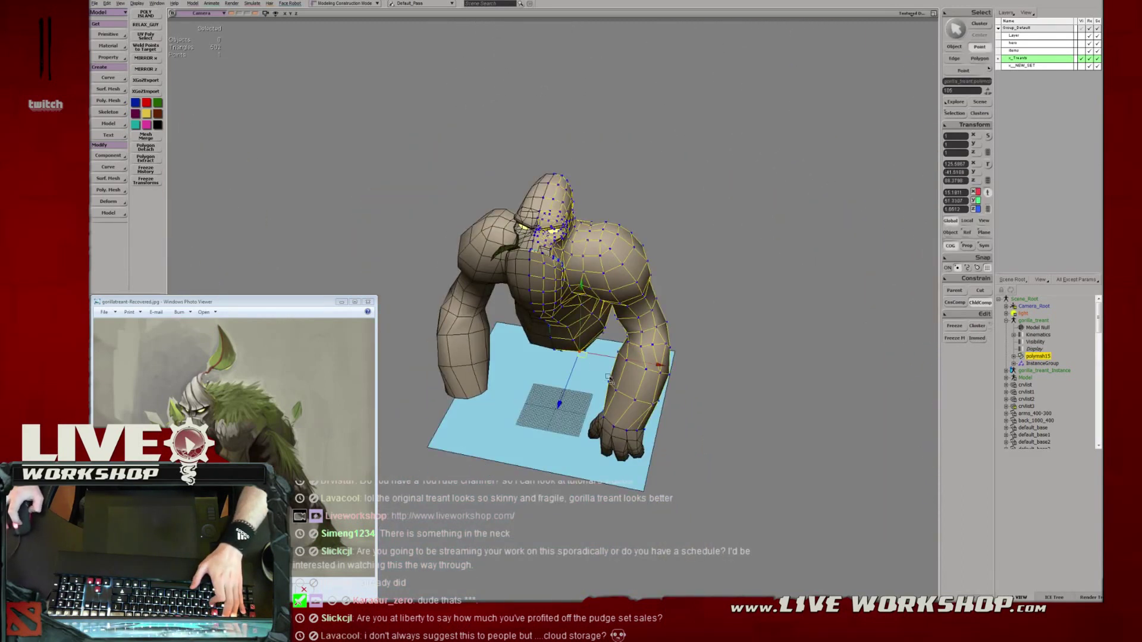
{"action": "key", "text": "t"}
{"action": "left_click", "coordinate": [605, 329]}
{"action": "key", "text": "v"}
Fine-tune the points on the side of the waist to smooth its contour below the arm.
{"action": "key", "text": "t"}
{"action": "middle_click_drag", "start_coordinate": [612, 335], "coordinate": [589, 339]}
{"action": "right_click_drag", "start_coordinate": [589, 339], "coordinate": [592, 348]}
{"action": "key", "text": "v"}
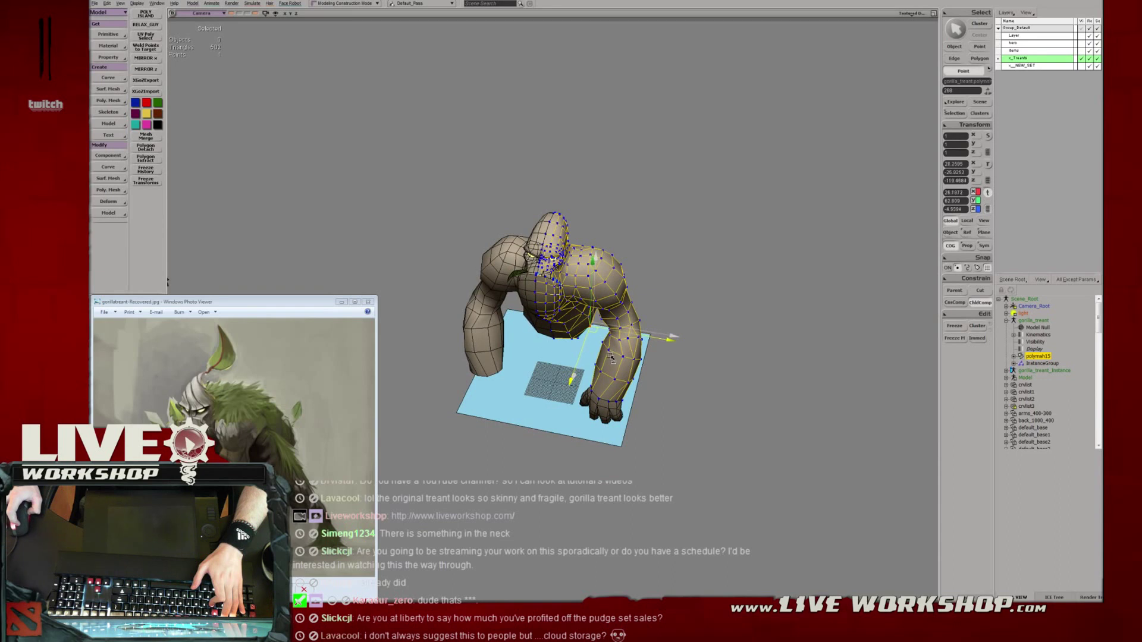
{"action": "key", "text": "m"}
{"action": "key", "text": "v"}
{"action": "key", "text": "space"}
{"action": "key", "text": "v"}
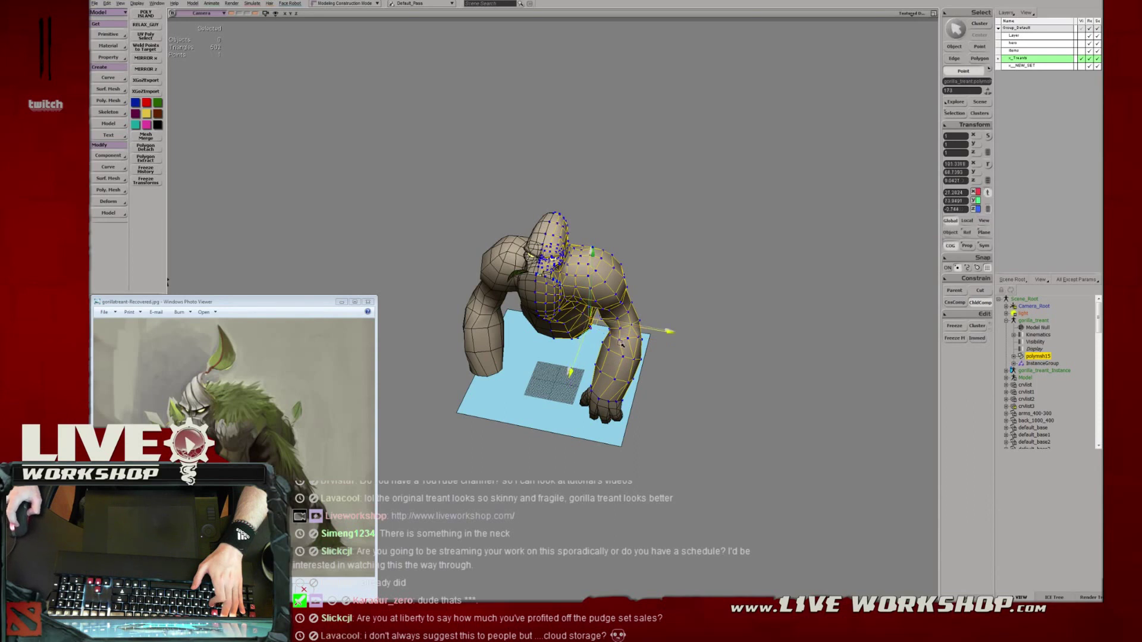
{"action": "key", "text": "m"}
{"action": "key", "text": "v"}
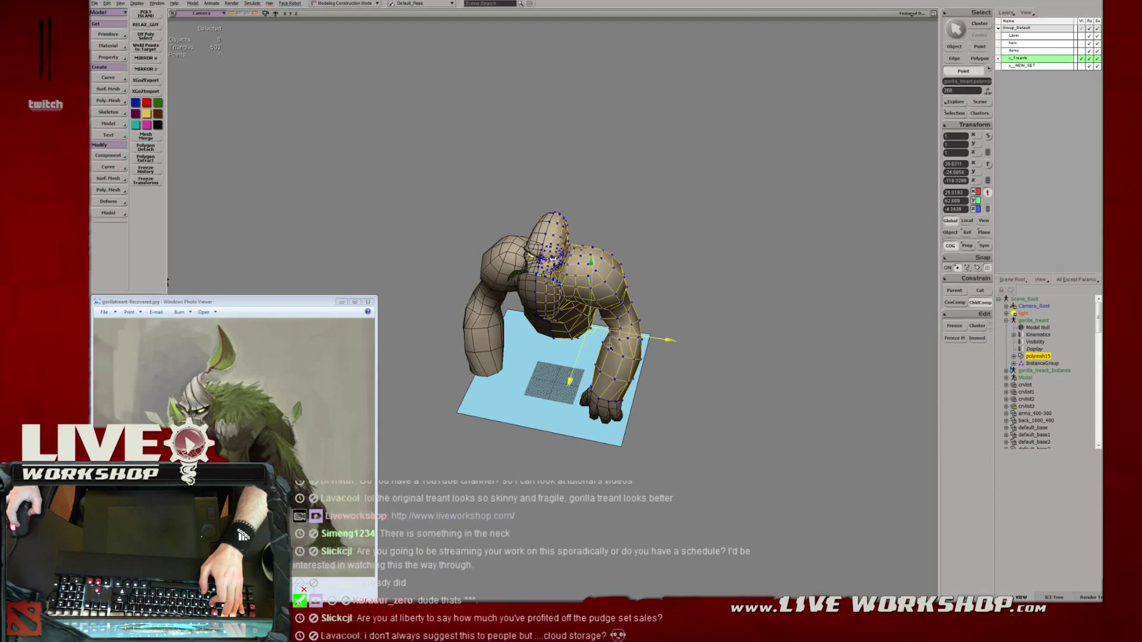
Reposition the upper and lower end points of the open side panel at the torso's rear.
{"action": "key", "text": "s"}
{"action": "right_click_drag", "start_coordinate": [610, 346], "coordinate": [553, 275]}
{"action": "key", "text": "v"}
{"action": "left_click_drag", "start_coordinate": [541, 284], "coordinate": [545, 287]}
{"action": "key", "text": "t"}
{"action": "left_click", "coordinate": [590, 250]}
{"action": "key", "text": "v"}
{"action": "left_click_drag", "start_coordinate": [590, 250], "coordinate": [569, 346]}
{"action": "left_click", "coordinate": [652, 295]}
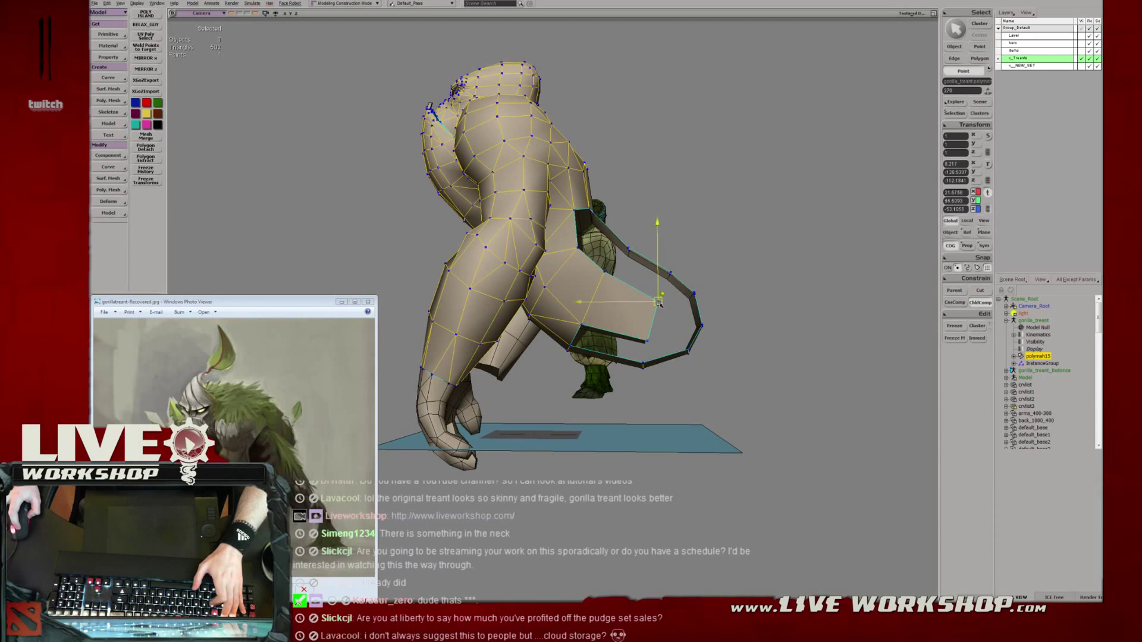
{"action": "key", "text": "t"}
{"action": "left_click", "coordinate": [648, 341]}
{"action": "left_click_drag", "start_coordinate": [648, 341], "coordinate": [642, 339]}
{"action": "key", "text": "s"}
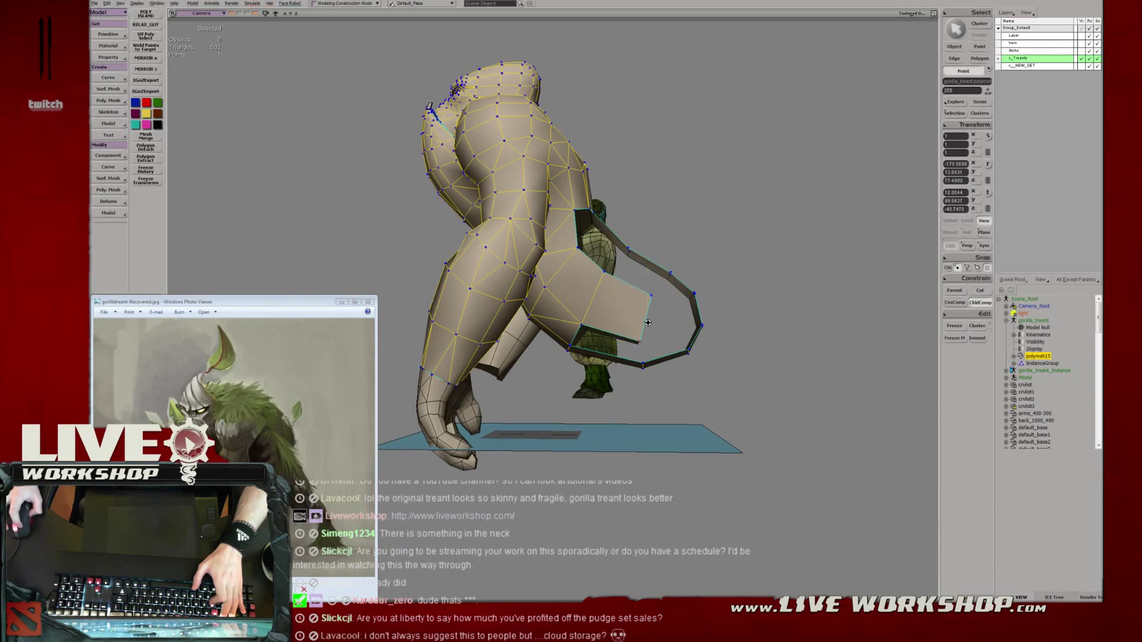
Bridge the side panel's upper edges to the back strip to close the gap between them.
{"action": "right_click_drag", "start_coordinate": [644, 334], "coordinate": [629, 318]}
{"action": "middle_click_drag", "start_coordinate": [628, 318], "coordinate": [601, 306]}
{"action": "key", "text": "u"}
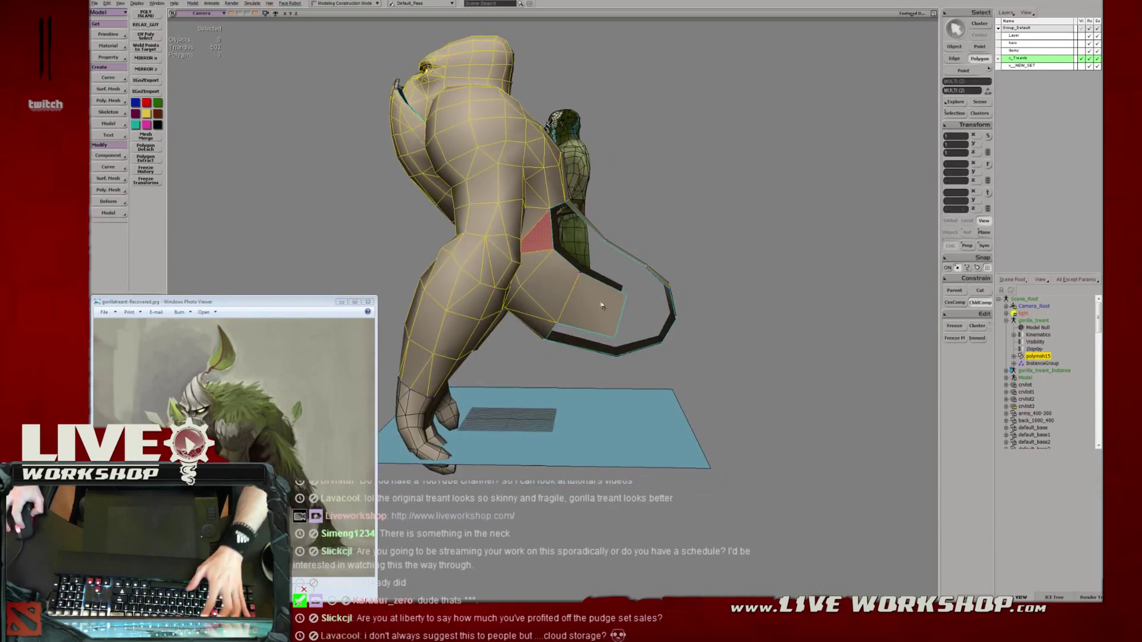
{"action": "middle_click_drag", "start_coordinate": [581, 273], "coordinate": [578, 247]}
{"action": "right_click_drag", "start_coordinate": [612, 259], "coordinate": [596, 240]}
{"action": "key", "text": "i"}
{"action": "left_click", "coordinate": [597, 241]}
{"action": "left_click", "coordinate": [582, 277], "text": "shift"}
{"action": "left_click", "coordinate": [565, 215]}
{"action": "left_click", "coordinate": [524, 258], "text": "shift"}
{"action": "key", "text": "period"}
{"action": "left_click", "coordinate": [510, 215]}
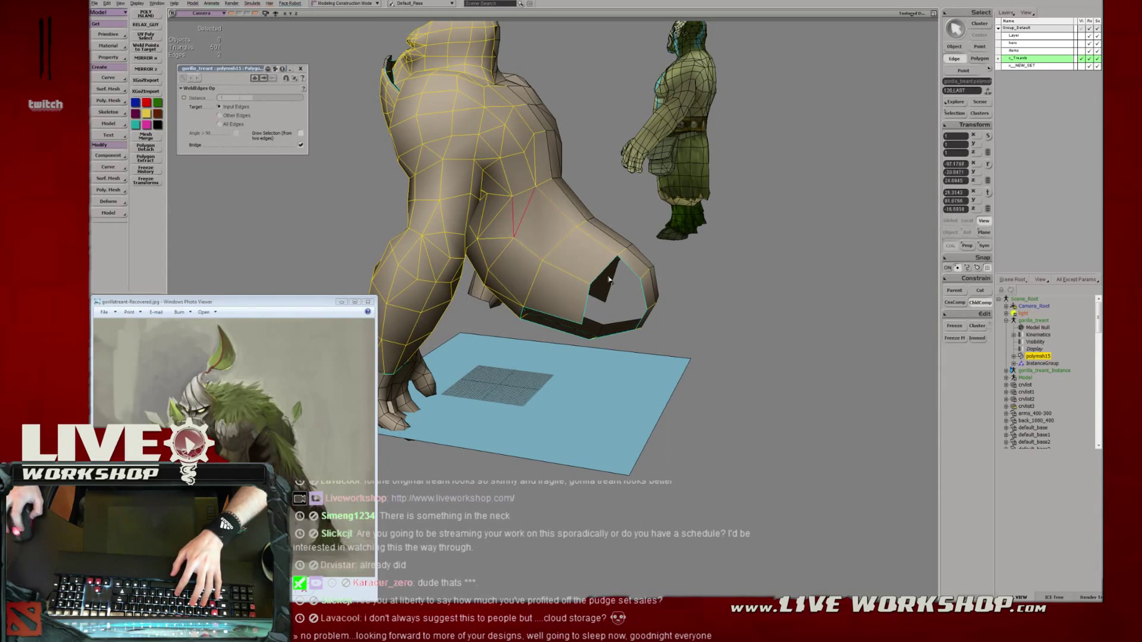
Extend the side panel's end edge rearward with a new polygon and pull its upper corner towards the back strip.
{"action": "middle_click_drag", "start_coordinate": [607, 310], "coordinate": [584, 294]}
{"action": "left_click", "coordinate": [581, 293]}
{"action": "key", "text": "v"}
{"action": "key", "text": "ctrl+d"}
{"action": "mouse_move", "coordinate": [582, 292]}
{"action": "left_mouse_down"}
{"action": "mouse_move", "coordinate": [621, 295]}
{"action": "mouse_move", "coordinate": [602, 297]}
{"action": "left_mouse_up"}
{"action": "key", "text": "c"}
{"action": "key", "text": "x"}
{"action": "key", "text": "v"}
{"action": "middle_click_drag", "start_coordinate": [618, 283], "coordinate": [627, 297]}
{"action": "key", "text": "m"}
{"action": "left_click_drag", "start_coordinate": [621, 276], "coordinate": [635, 272]}
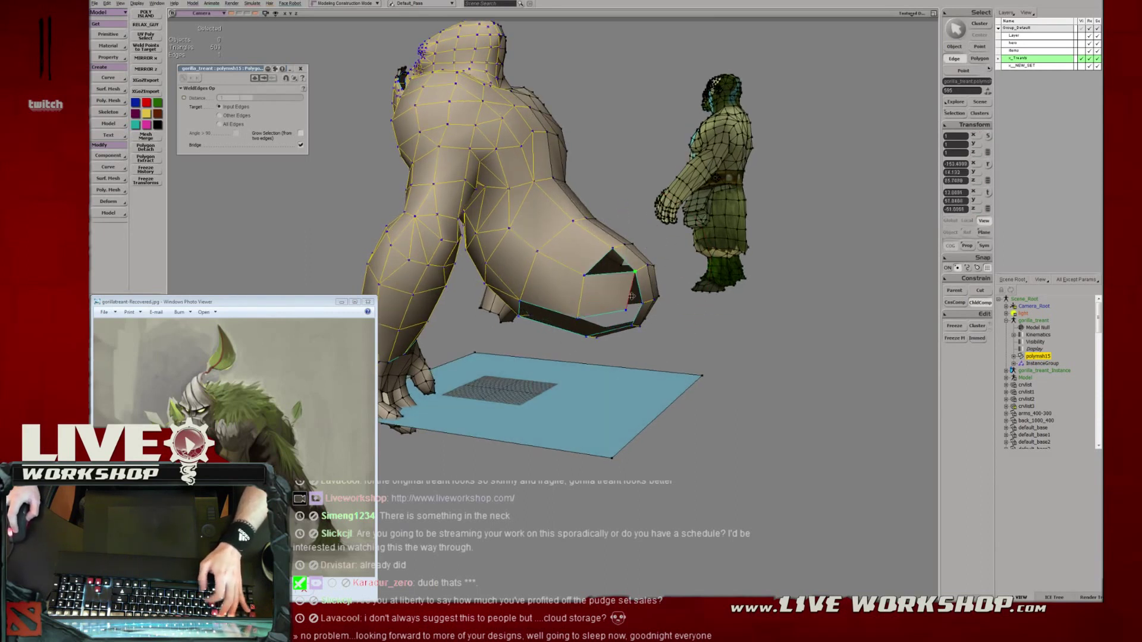
Freeze the mesh's history and move the new polygon's lower corner point onto the back strip.
{"action": "key", "text": "space"}
{"action": "left_click", "coordinate": [564, 262]}
{"action": "left_click", "coordinate": [554, 247]}
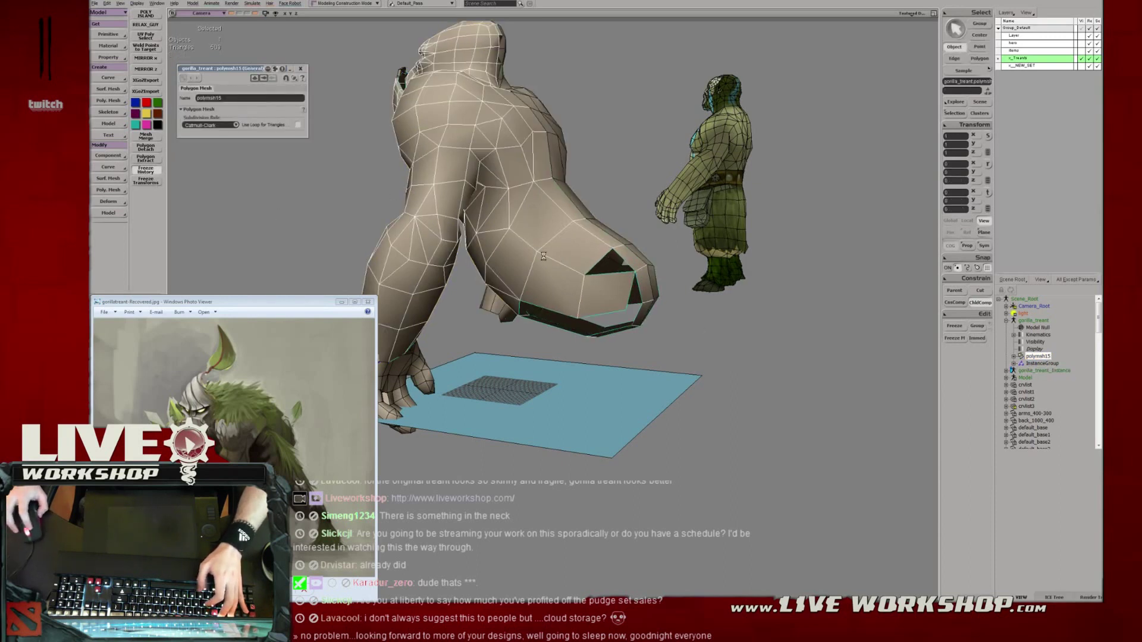
{"action": "key", "text": "m"}
{"action": "left_click_drag", "start_coordinate": [628, 310], "coordinate": [642, 303]}
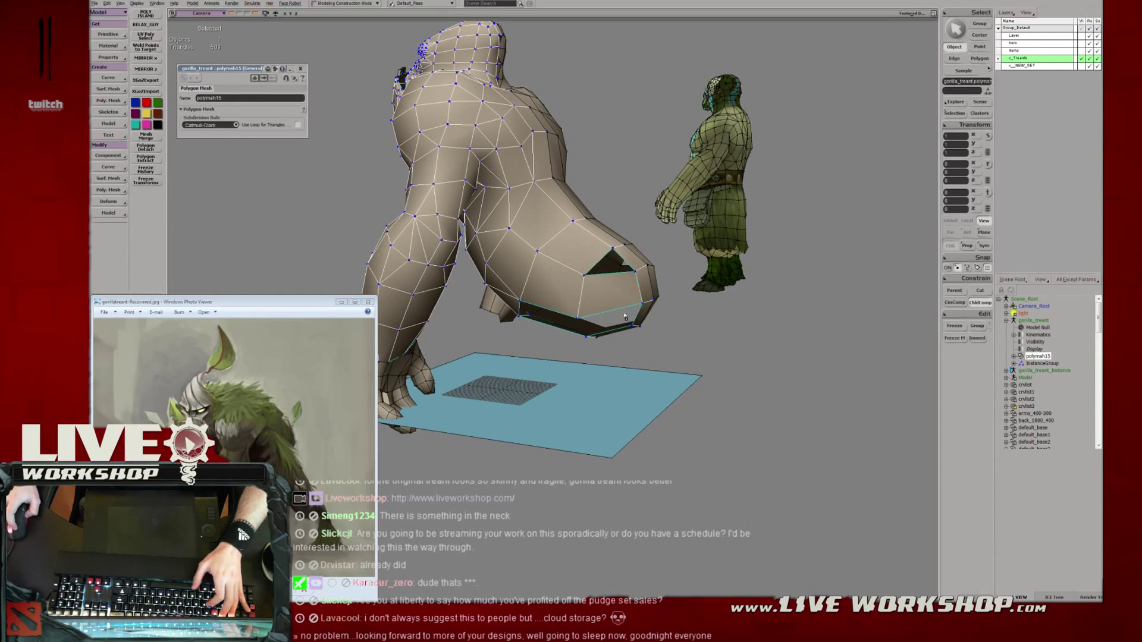
Bridge the remaining open edges around the underside and rear of the torso to close the holes.
{"action": "right_click_drag", "start_coordinate": [641, 307], "coordinate": [617, 301]}
{"action": "key", "text": "e"}
{"action": "left_click", "coordinate": [619, 306]}
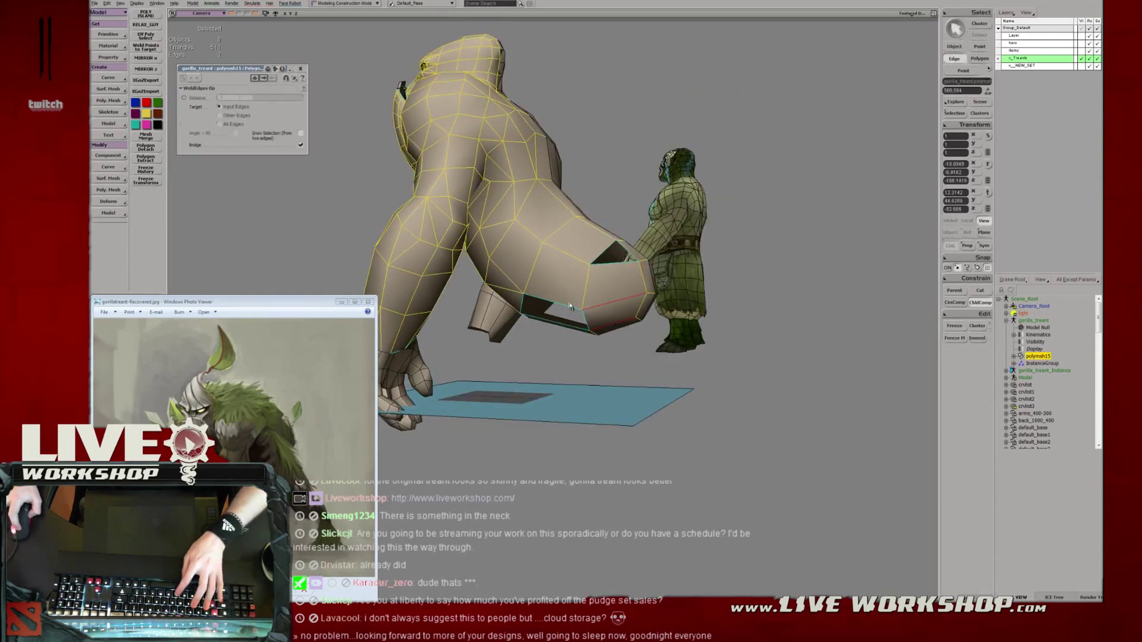
{"action": "left_click_drag", "start_coordinate": [565, 298], "coordinate": [559, 330]}
{"action": "key", "text": "period"}
{"action": "left_click_drag", "start_coordinate": [604, 247], "coordinate": [614, 275]}
{"action": "key", "text": "period"}
{"action": "right_click_drag", "start_coordinate": [614, 277], "coordinate": [604, 298]}
{"action": "left_click_drag", "start_coordinate": [604, 298], "coordinate": [595, 351], "text": "alt"}
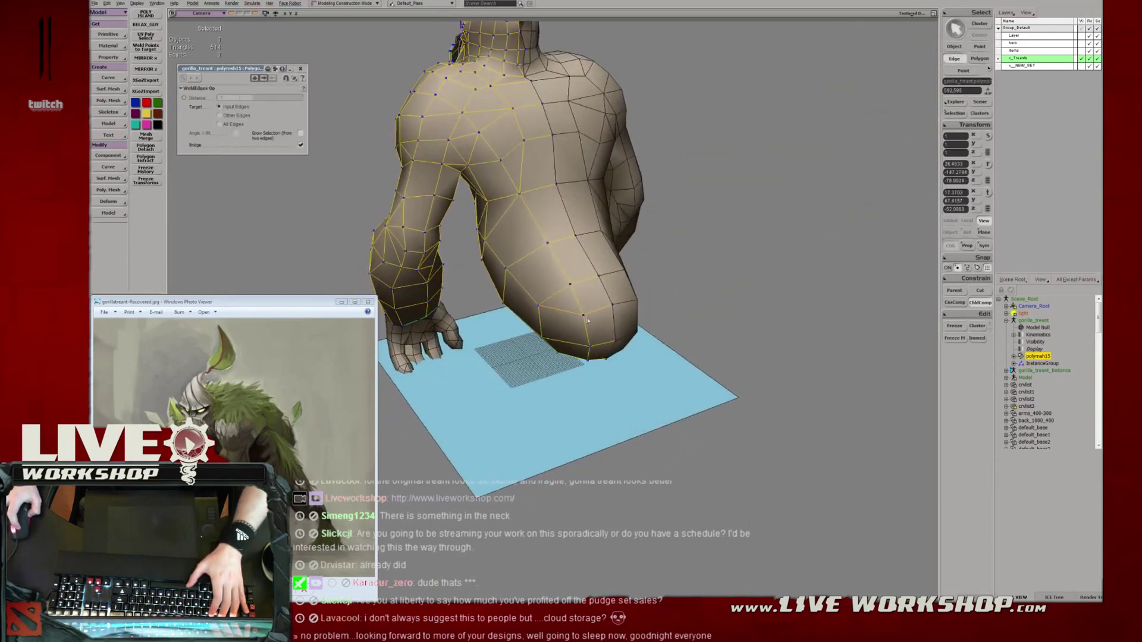
Reposition the points at the torso's lower rear tip to round off the newly closed end.
{"action": "key", "text": "t"}
{"action": "left_click", "coordinate": [594, 353]}
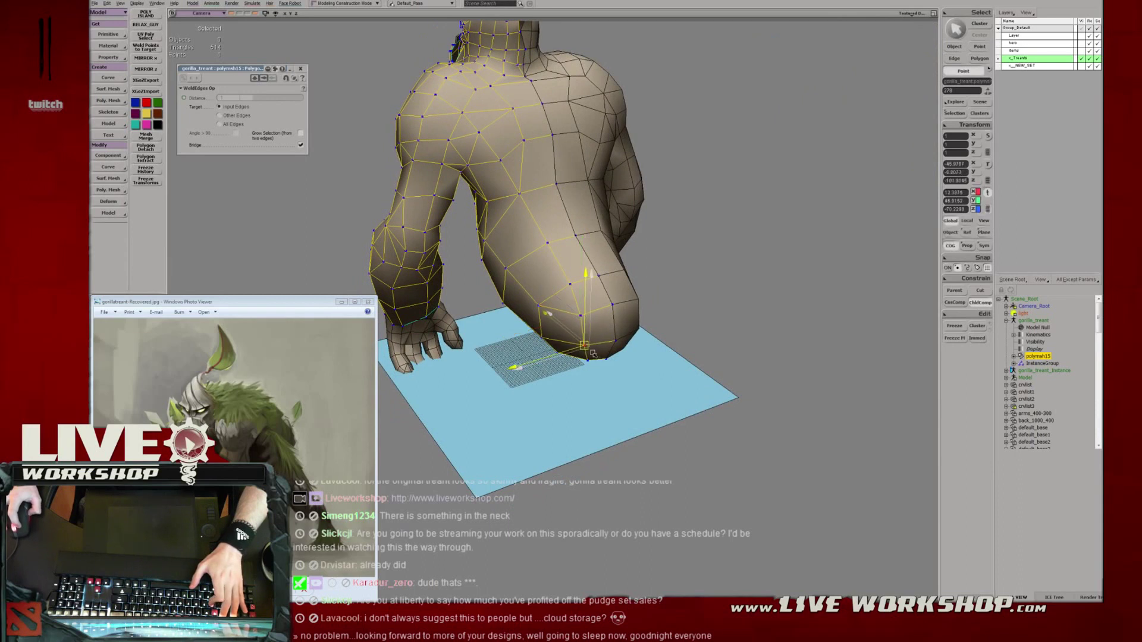
{"action": "left_click", "coordinate": [632, 328]}
{"action": "left_click_drag", "start_coordinate": [632, 328], "coordinate": [598, 379], "text": "alt"}
{"action": "left_click", "coordinate": [618, 359]}
{"action": "left_click_drag", "start_coordinate": [623, 348], "coordinate": [594, 332]}
{"action": "left_click", "coordinate": [593, 394]}
{"action": "left_click", "coordinate": [593, 390]}
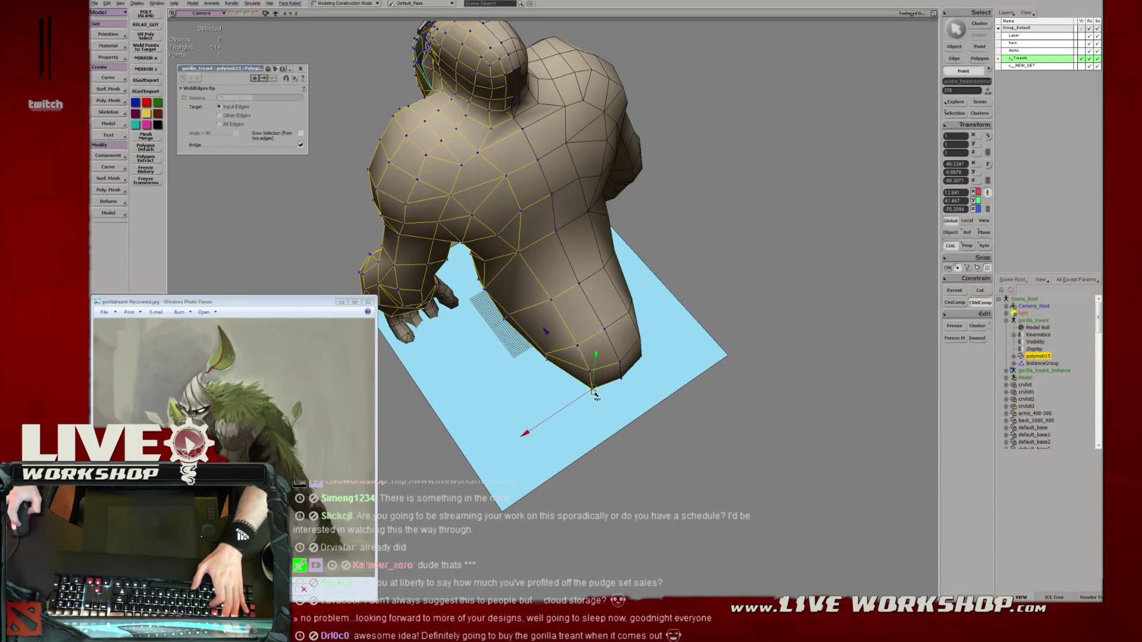
Adjust the points on the side of the torso's rear end to even out its new polygons.
{"action": "key", "text": "s"}
{"action": "right_click_drag", "start_coordinate": [594, 389], "coordinate": [606, 301]}
{"action": "mouse_move", "coordinate": [606, 301]}
{"action": "middle_mouse_down"}
{"action": "mouse_move", "coordinate": [624, 296]}
{"action": "mouse_move", "coordinate": [595, 292]}
{"action": "middle_mouse_up"}
{"action": "right_click_drag", "start_coordinate": [595, 292], "coordinate": [560, 259]}
{"action": "middle_click_drag", "start_coordinate": [559, 260], "coordinate": [565, 265]}
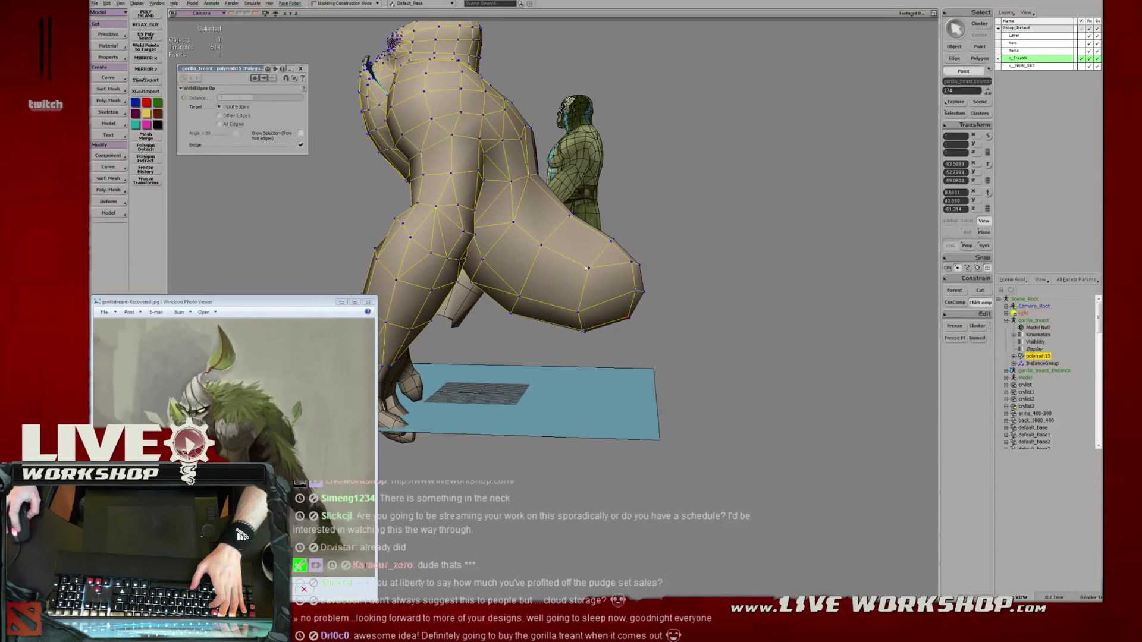
{"action": "right_click_drag", "start_coordinate": [566, 265], "coordinate": [584, 276]}
{"action": "left_click", "coordinate": [595, 272]}
{"action": "left_click_drag", "start_coordinate": [573, 315], "coordinate": [595, 301]}
Refine the points along the lower side and underside of the torso's rear end.
{"action": "right_click_drag", "start_coordinate": [605, 272], "coordinate": [600, 274]}
{"action": "middle_click_drag", "start_coordinate": [599, 274], "coordinate": [618, 301]}
{"action": "key", "text": "v"}
{"action": "left_click", "coordinate": [526, 300]}
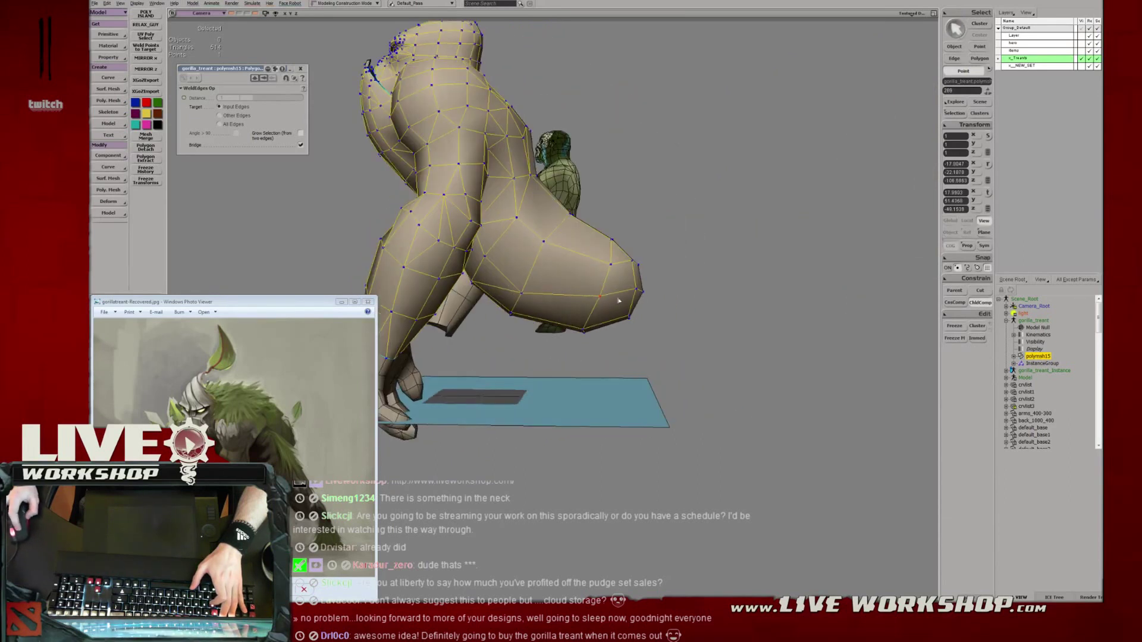
{"action": "left_click", "coordinate": [606, 300]}
{"action": "key", "text": "t"}
{"action": "left_click", "coordinate": [586, 331]}
{"action": "key", "text": "s"}
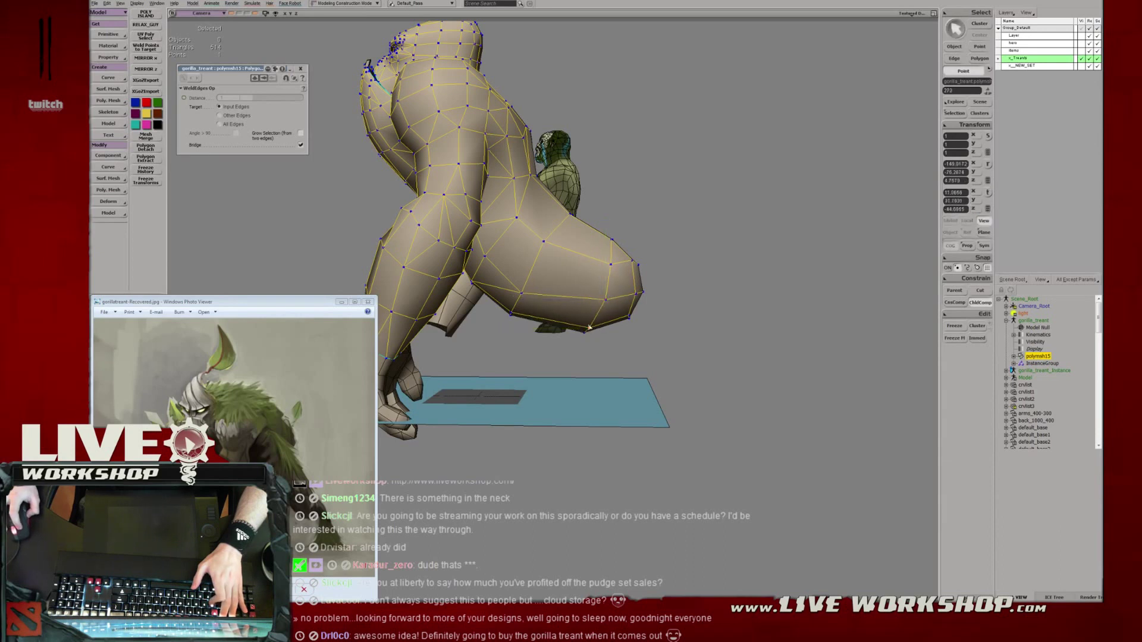
Move the points on the side of the waist to shape the outline of the back.
{"action": "right_click_drag", "start_coordinate": [507, 285], "coordinate": [519, 296]}
{"action": "left_click", "coordinate": [548, 241]}
{"action": "right_click_drag", "start_coordinate": [558, 244], "coordinate": [506, 244]}
{"action": "key", "text": "s"}
{"action": "key", "text": "t"}
{"action": "left_click", "coordinate": [505, 241]}
{"action": "key", "text": "t"}
{"action": "left_click_drag", "start_coordinate": [506, 243], "coordinate": [495, 214]}
{"action": "left_click", "coordinate": [494, 223]}
{"action": "key", "text": "t"}
{"action": "left_click", "coordinate": [502, 240]}
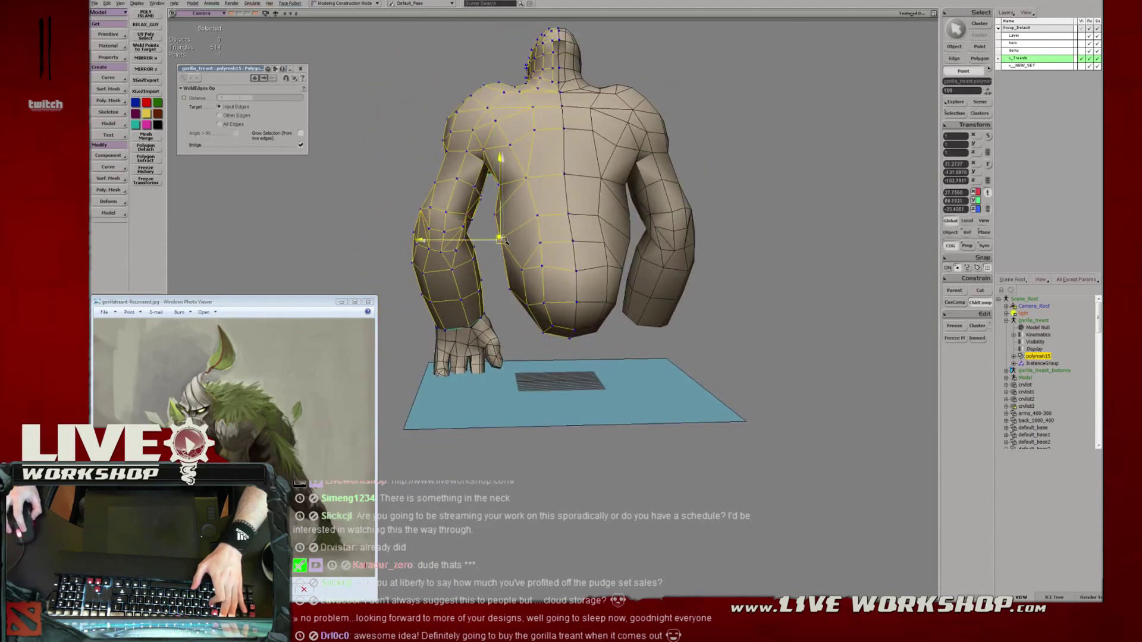
Adjust the centre-line edges along the lower spine, keeping them on the symmetry plane.
{"action": "left_click", "coordinate": [555, 215]}
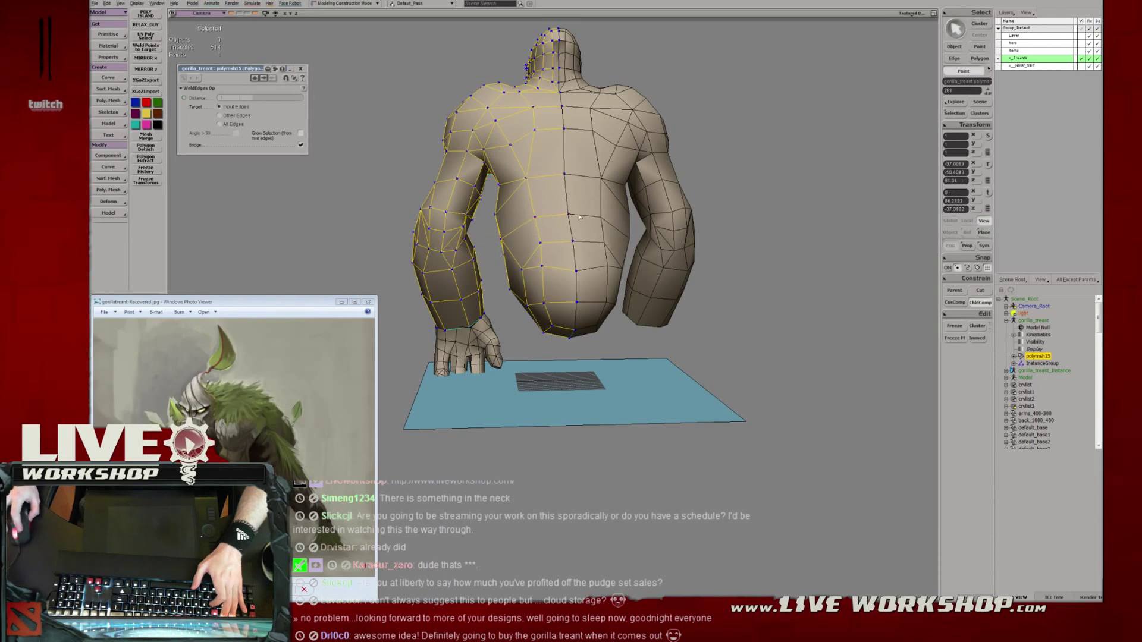
{"action": "key", "text": "e"}
{"action": "left_click", "coordinate": [575, 225]}
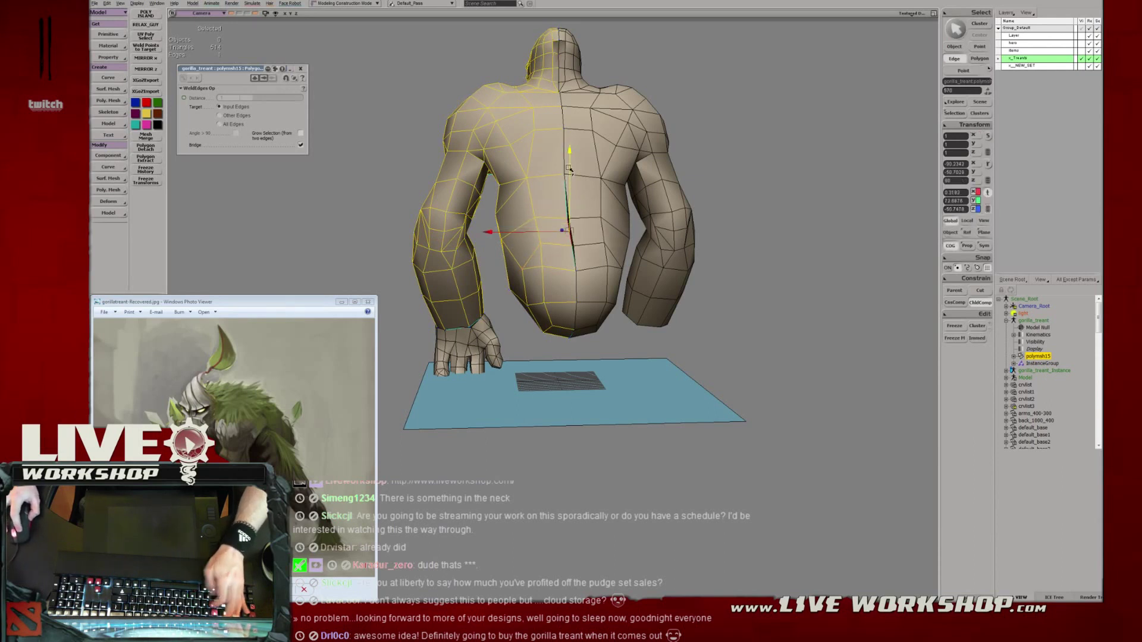
{"action": "right_click_drag", "start_coordinate": [569, 175], "coordinate": [594, 173]}
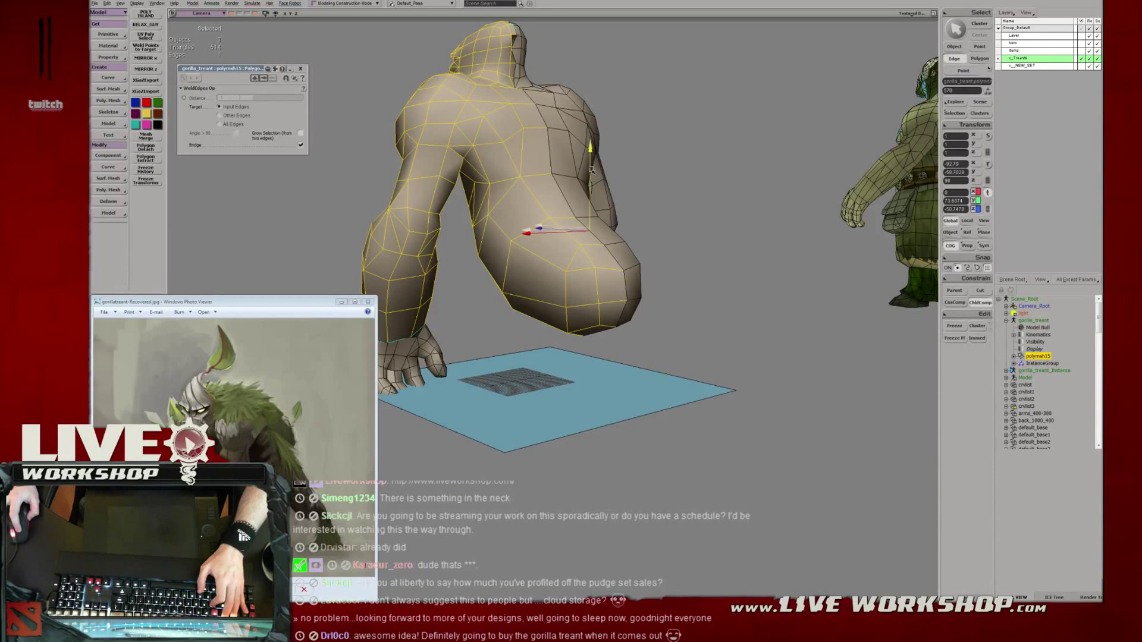
{"action": "left_click", "coordinate": [528, 195]}
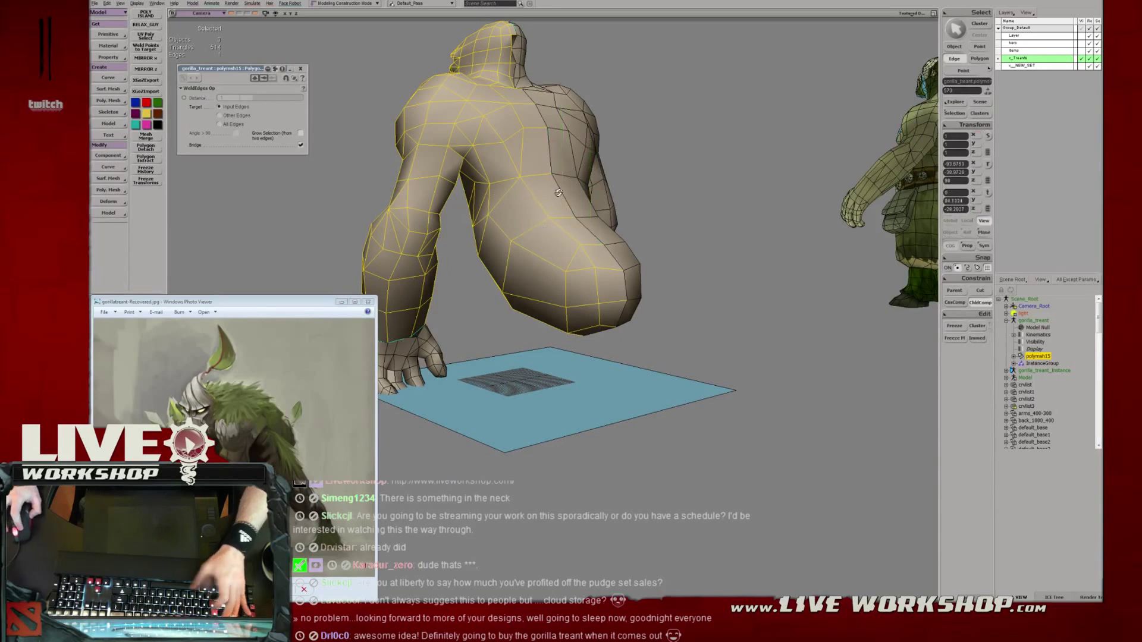
{"action": "middle_click_drag", "start_coordinate": [526, 195], "coordinate": [523, 196]}
Adjust an edge on the upper back between shoulder and spine, undoing the misplaced move.
{"action": "key", "text": "space"}
{"action": "left_click", "coordinate": [690, 201]}
{"action": "middle_click_drag", "start_coordinate": [691, 202], "coordinate": [523, 227]}
{"action": "right_click_drag", "start_coordinate": [523, 227], "coordinate": [507, 220]}
{"action": "middle_click_drag", "start_coordinate": [506, 220], "coordinate": [574, 252]}
{"action": "left_click", "coordinate": [572, 252]}
{"action": "key", "text": "t"}
{"action": "key", "text": "e"}
{"action": "key", "text": "v"}
{"action": "left_click", "coordinate": [563, 238]}
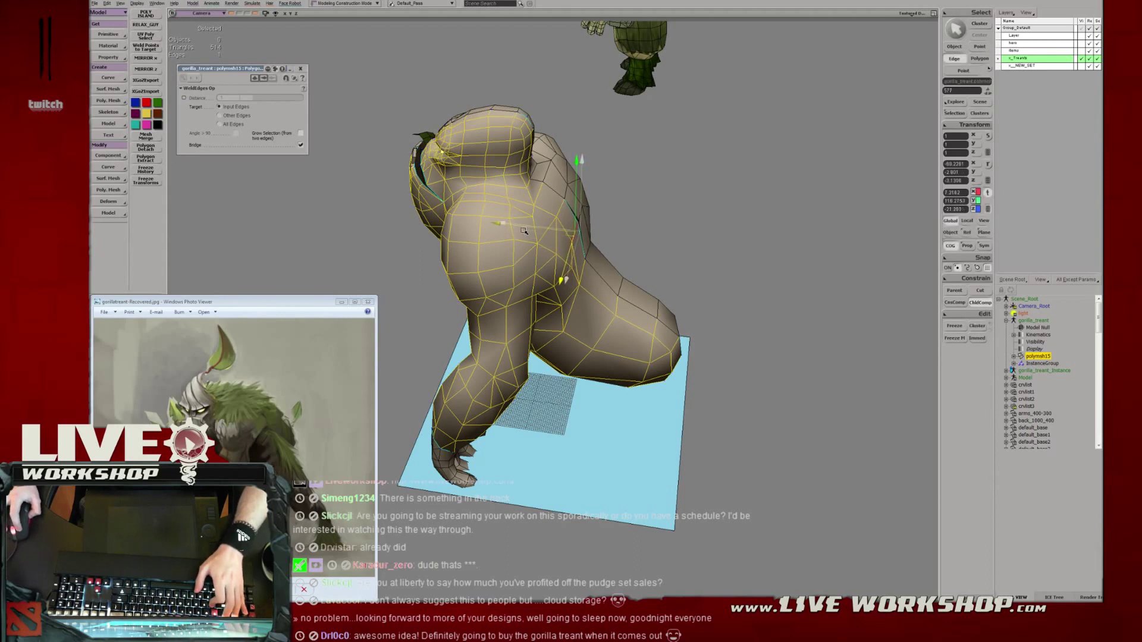
{"action": "key", "text": "ctrl+z"}
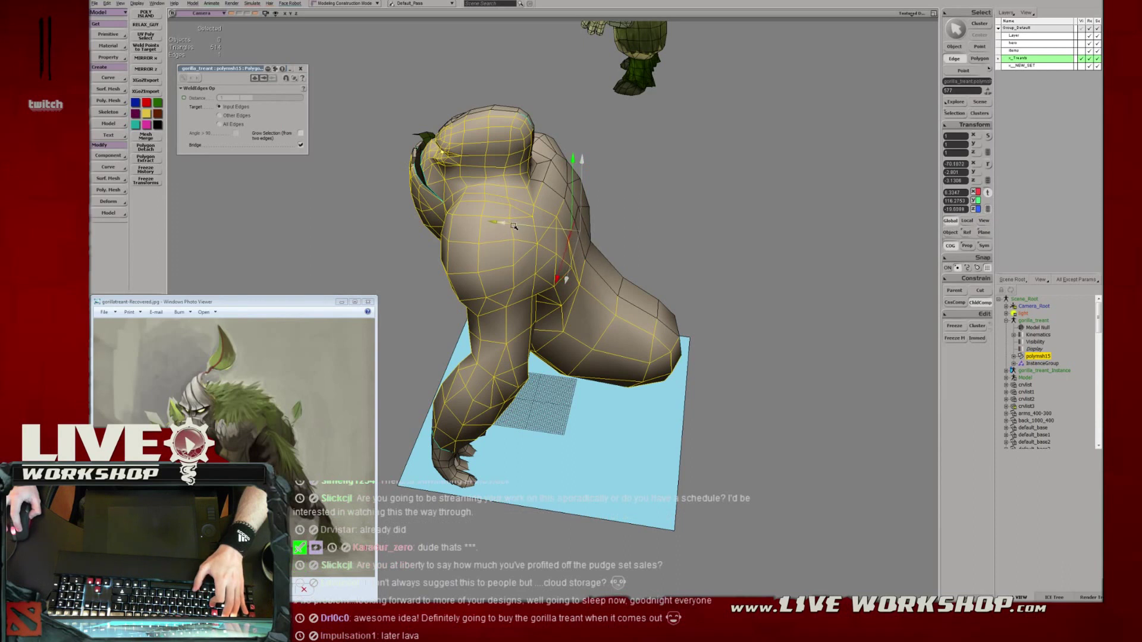
{"action": "left_click_drag", "start_coordinate": [514, 227], "coordinate": [511, 226]}
{"action": "key", "text": "m"}
Reposition the points on the side of the back below the shoulder.
{"action": "right_click_drag", "start_coordinate": [514, 226], "coordinate": [560, 238]}
{"action": "middle_click_drag", "start_coordinate": [560, 238], "coordinate": [619, 275]}
{"action": "key", "text": "v"}
{"action": "left_click", "coordinate": [609, 272]}
{"action": "key", "text": "v"}
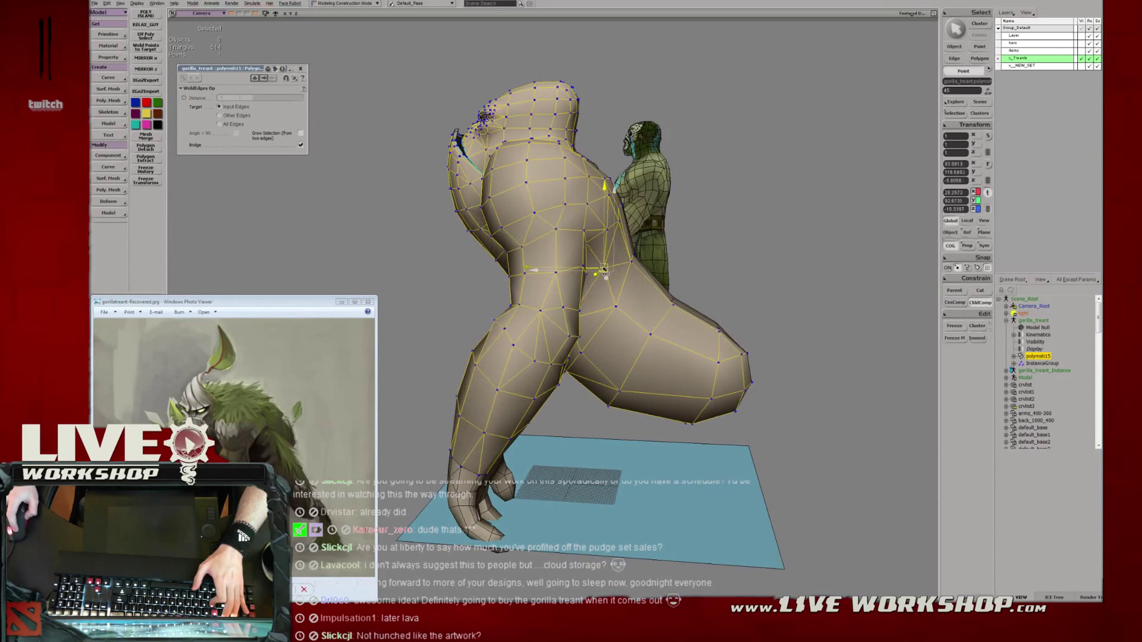
{"action": "middle_click_drag", "start_coordinate": [607, 233], "coordinate": [560, 231]}
{"action": "left_click_drag", "start_coordinate": [509, 223], "coordinate": [513, 223]}
Move the points on the upper back and shoulder to smooth the shoulder's contour.
{"action": "key", "text": "t"}
{"action": "left_click", "coordinate": [522, 197]}
{"action": "middle_click_drag", "start_coordinate": [521, 197], "coordinate": [539, 202]}
{"action": "left_click_drag", "start_coordinate": [537, 200], "coordinate": [548, 200]}
{"action": "middle_click_drag", "start_coordinate": [548, 200], "coordinate": [586, 203]}
{"action": "left_click_drag", "start_coordinate": [619, 204], "coordinate": [617, 205]}
{"action": "middle_click_drag", "start_coordinate": [626, 205], "coordinate": [527, 203]}
{"action": "left_click_drag", "start_coordinate": [527, 204], "coordinate": [512, 176]}
{"action": "key", "text": "t"}
{"action": "left_click", "coordinate": [511, 177]}
{"action": "left_click", "coordinate": [564, 177]}
Adjust the spine edge and nearby point on the upper back, and clear the selection to review the back.
{"action": "middle_click_drag", "start_coordinate": [557, 179], "coordinate": [622, 211]}
{"action": "key", "text": "e"}
{"action": "left_click", "coordinate": [622, 211]}
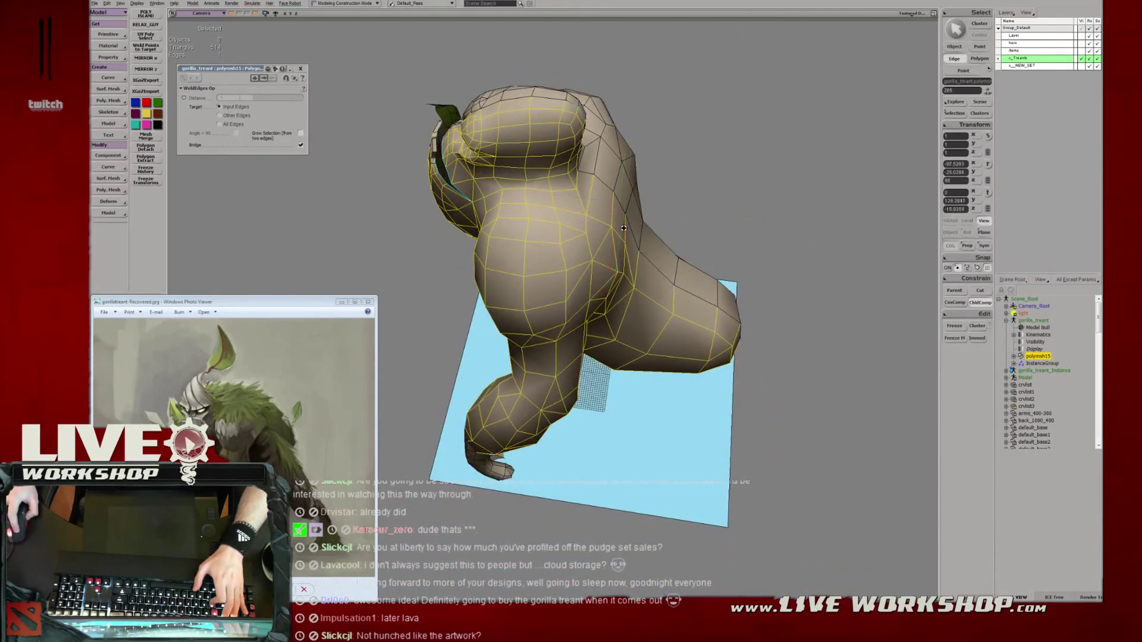
{"action": "middle_click_drag", "start_coordinate": [582, 204], "coordinate": [587, 160]}
{"action": "key", "text": "t"}
{"action": "left_click", "coordinate": [588, 158]}
{"action": "key", "text": "space"}
{"action": "left_click", "coordinate": [760, 186]}
{"action": "middle_click_drag", "start_coordinate": [759, 186], "coordinate": [544, 226]}
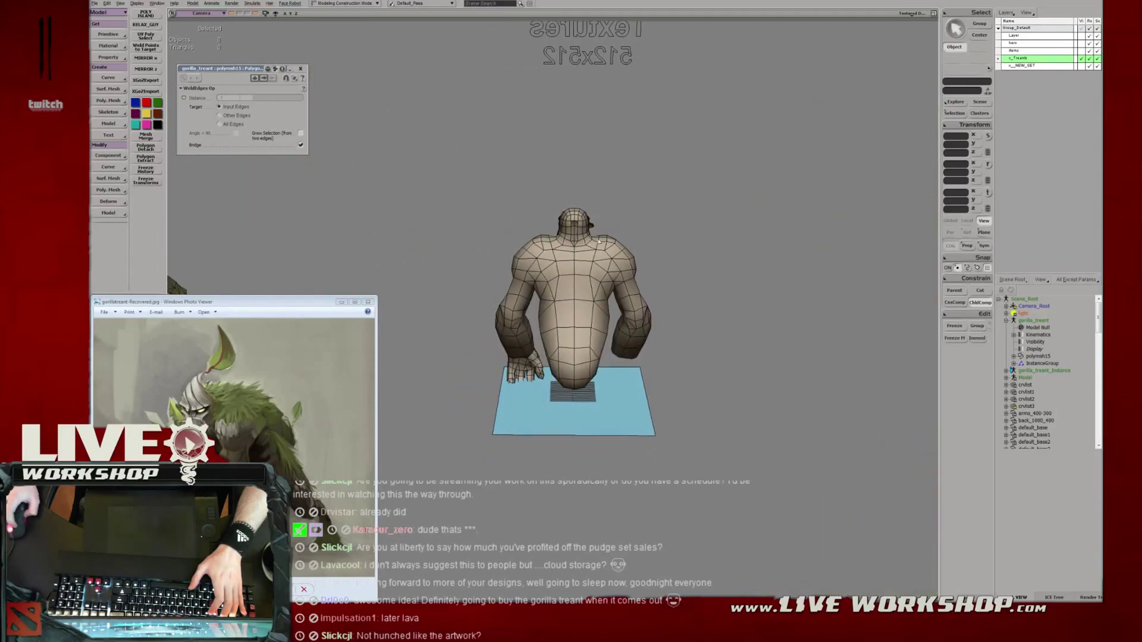
Undo the last two edits and readjust the upper back between shoulder and spine.
{"action": "key", "text": "ctrl+z"}
{"action": "key", "text": "ctrl+z"}
{"action": "key", "text": "v"}
{"action": "left_click_drag", "start_coordinate": [565, 255], "coordinate": [567, 273]}
{"action": "key", "text": "space"}
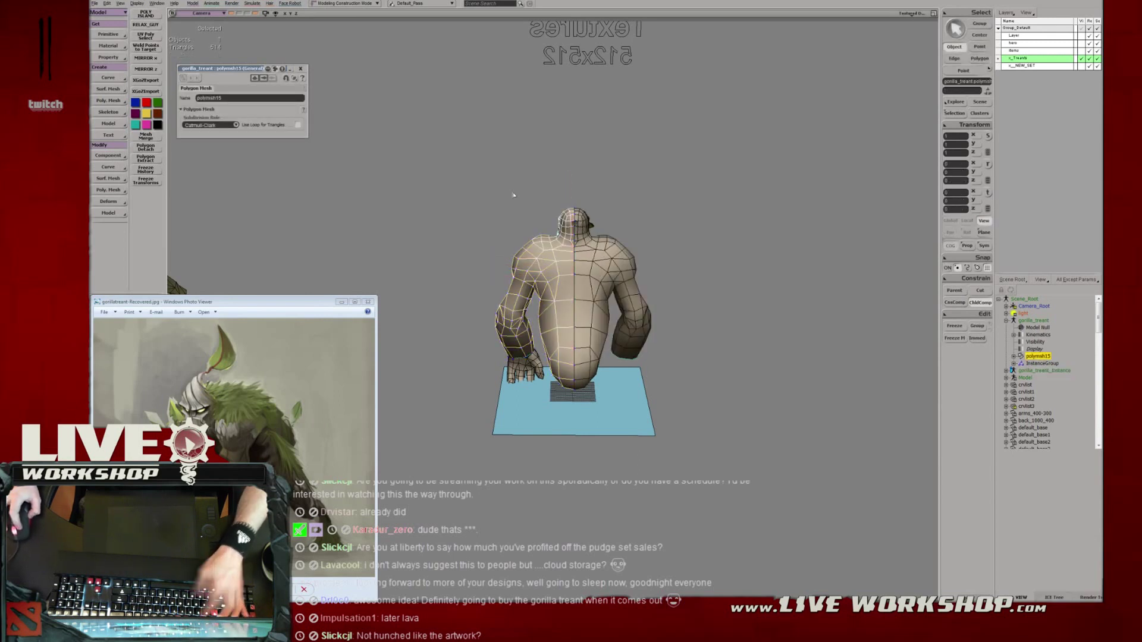
Try to reposition a point on the upper back near the base of the neck.
{"action": "middle_click_drag", "start_coordinate": [523, 252], "coordinate": [537, 254]}
{"action": "key", "text": "t"}
{"action": "mouse_move", "coordinate": [545, 238]}
{"action": "left_mouse_down"}
{"action": "mouse_move", "coordinate": [510, 263]}
{"action": "mouse_move", "coordinate": [532, 236]}
{"action": "left_mouse_up"}
{"action": "key", "text": "v"}
{"action": "key", "text": "ctrl+z"}
{"action": "key", "text": "space"}
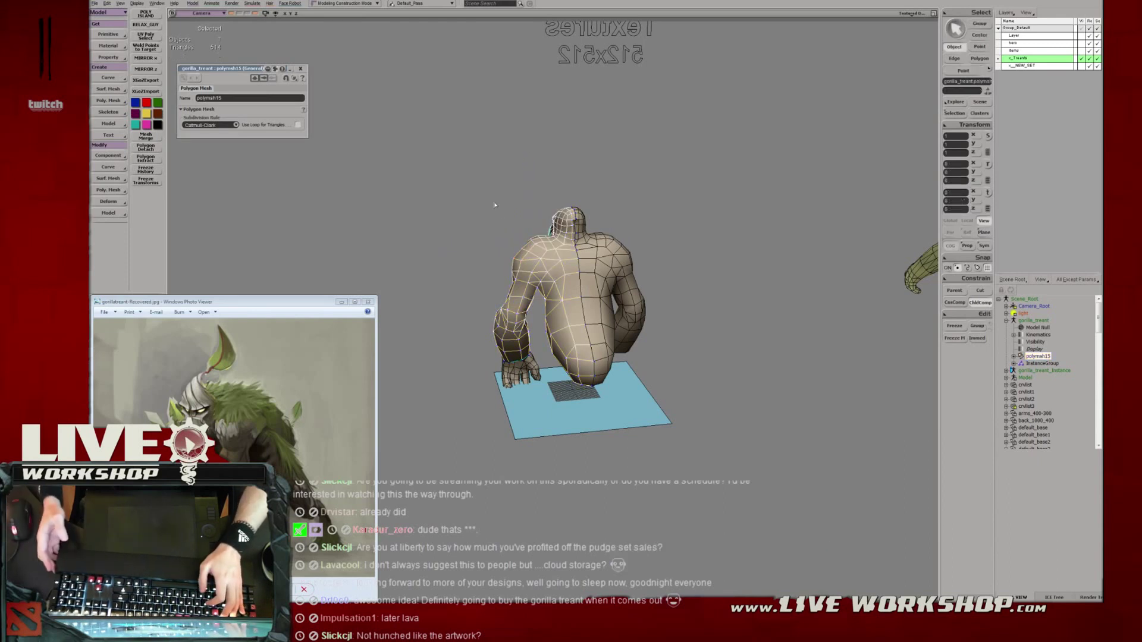
Reposition the points on top of the shoulder and on the shoulder blade, and save the scene.
{"action": "scroll", "coordinate": [553, 228], "scroll_direction": "up", "scroll_amount": 4}
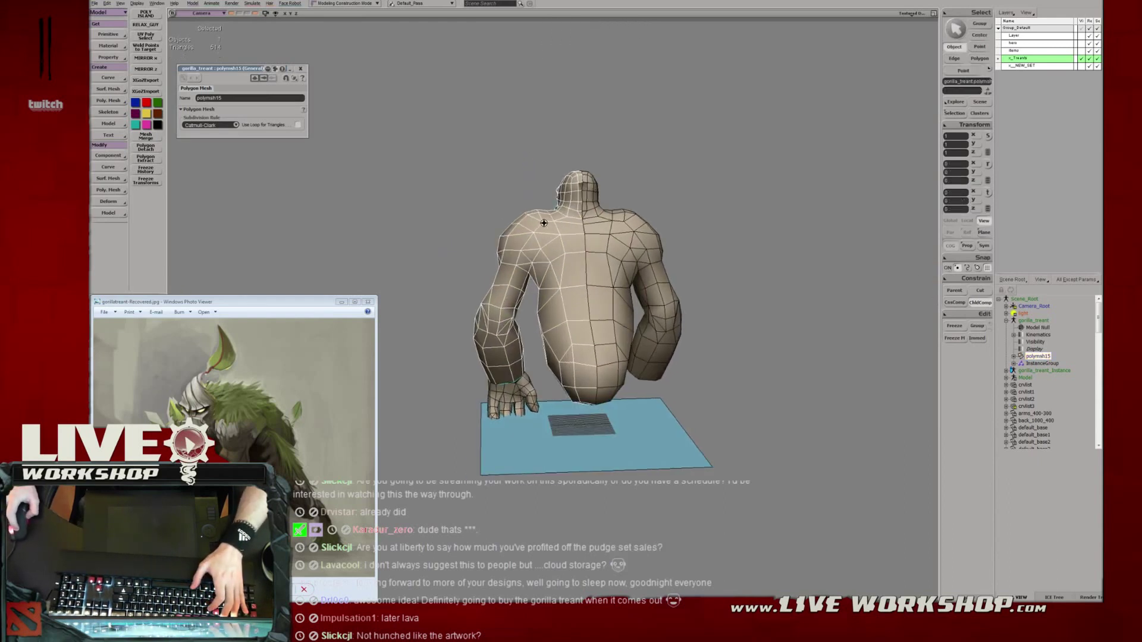
{"action": "key", "text": "t"}
{"action": "left_click_drag", "start_coordinate": [513, 213], "coordinate": [481, 212]}
{"action": "key", "text": "t"}
{"action": "key", "text": "t"}
{"action": "left_click", "coordinate": [541, 210]}
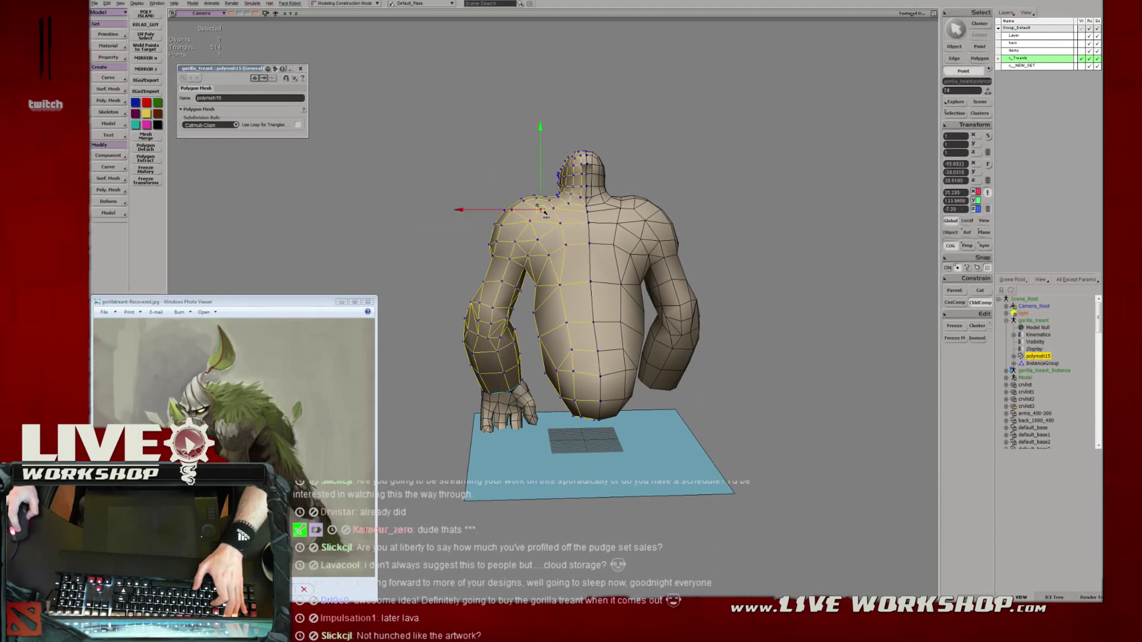
{"action": "key", "text": "t"}
{"action": "left_click", "coordinate": [530, 221]}
{"action": "left_click_drag", "start_coordinate": [530, 221], "coordinate": [528, 222]}
{"action": "key", "text": "t"}
{"action": "left_click_drag", "start_coordinate": [471, 148], "coordinate": [490, 164]}
{"action": "key", "text": "ctrl+s"}
Select the point between the shoulder blade and the spine to refine the upper back.
{"action": "key", "text": "s"}
{"action": "right_click_drag", "start_coordinate": [490, 164], "coordinate": [475, 167]}
{"action": "key", "text": "t"}
{"action": "left_click", "coordinate": [556, 218]}
{"action": "key", "text": "e"}
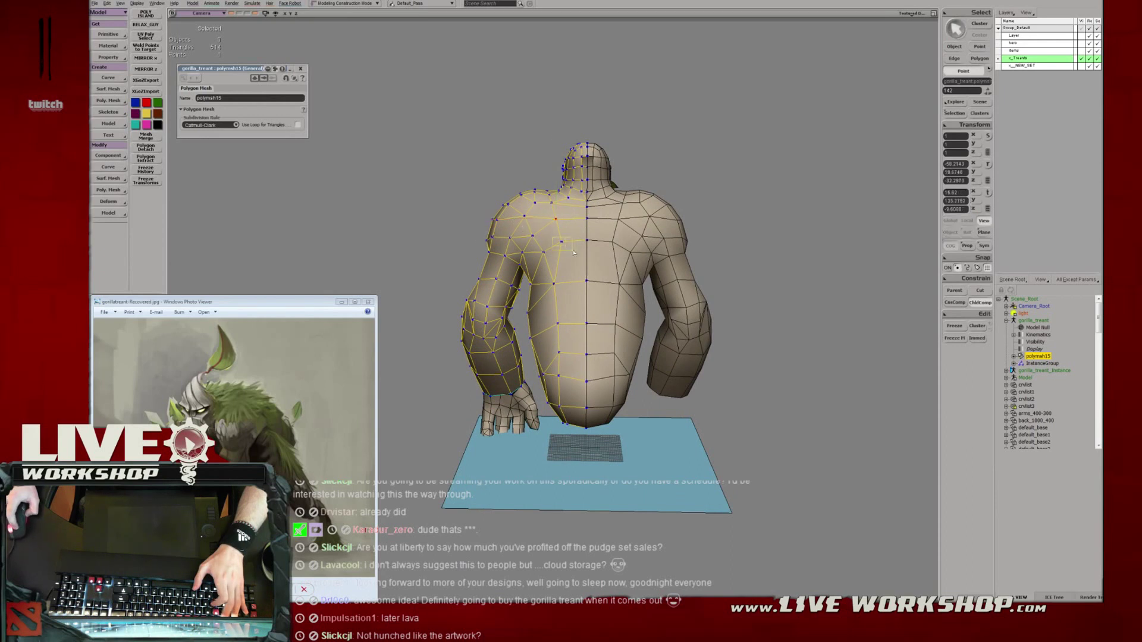
Adjust the upper-back point beside the spine, and clear the selection to review the whole figure.
{"action": "left_click", "coordinate": [575, 248]}
{"action": "middle_click_drag", "start_coordinate": [576, 248], "coordinate": [536, 222]}
{"action": "key", "text": "space"}
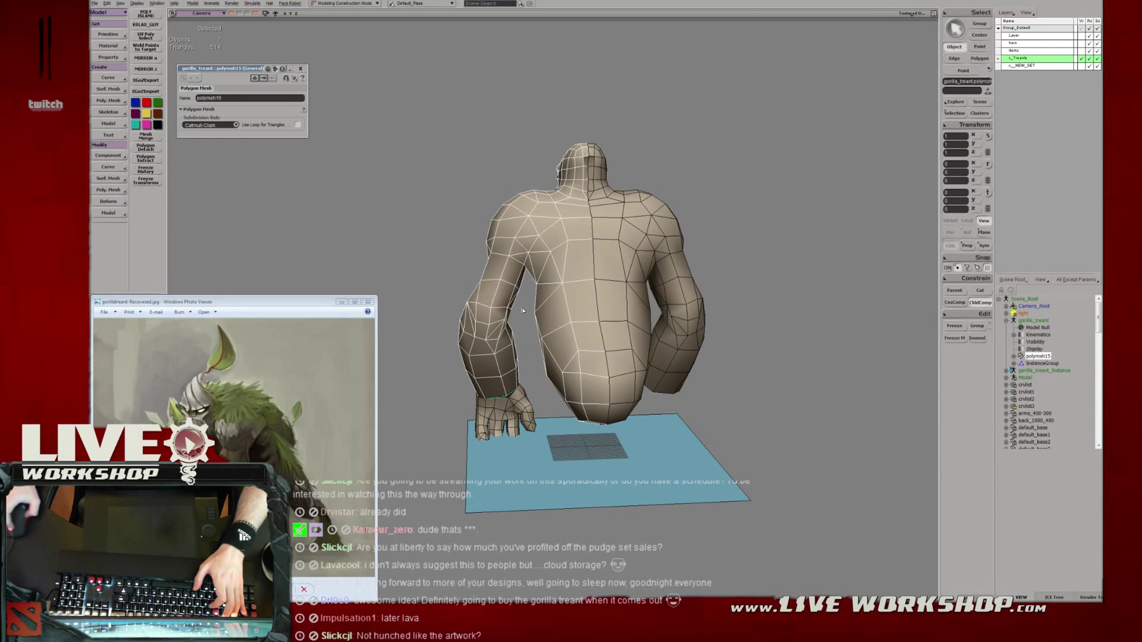
{"action": "left_click", "coordinate": [441, 259]}
{"action": "right_click_drag", "start_coordinate": [440, 260], "coordinate": [576, 304]}
{"action": "middle_click_drag", "start_coordinate": [576, 304], "coordinate": [553, 300]}
{"action": "right_click_drag", "start_coordinate": [553, 300], "coordinate": [566, 302]}
{"action": "left_click_drag", "start_coordinate": [566, 302], "coordinate": [411, 250]}
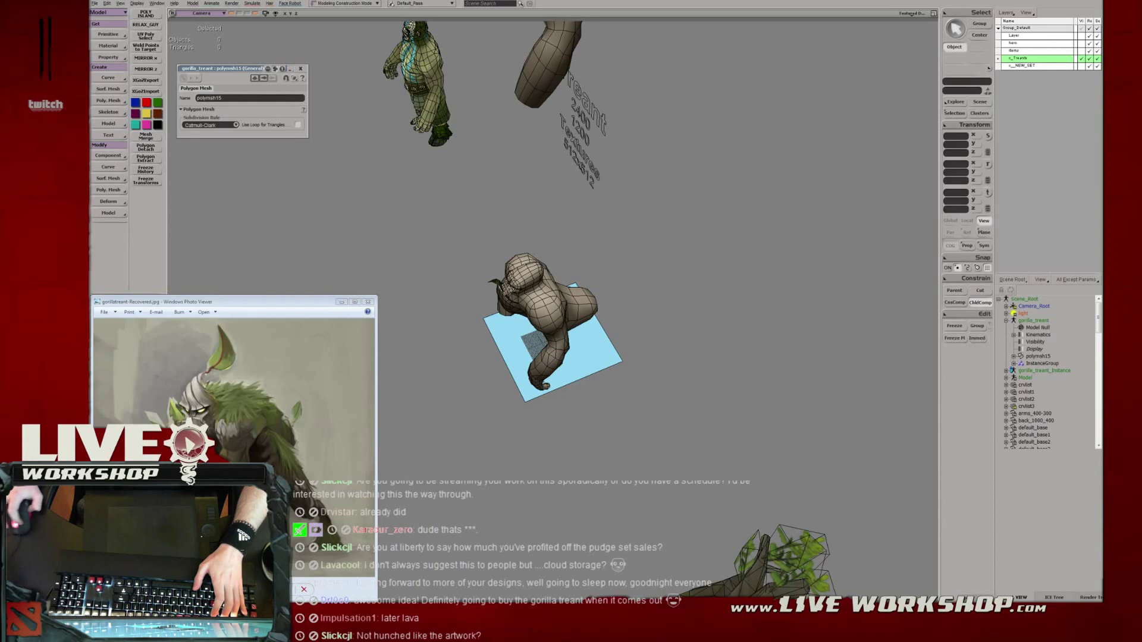
Bring up the gorilla reference photos, browse them for the shape of the back and rear, and move the viewer aside.
{"action": "left_click_drag", "start_coordinate": [1102, 27], "coordinate": [806, 66]}
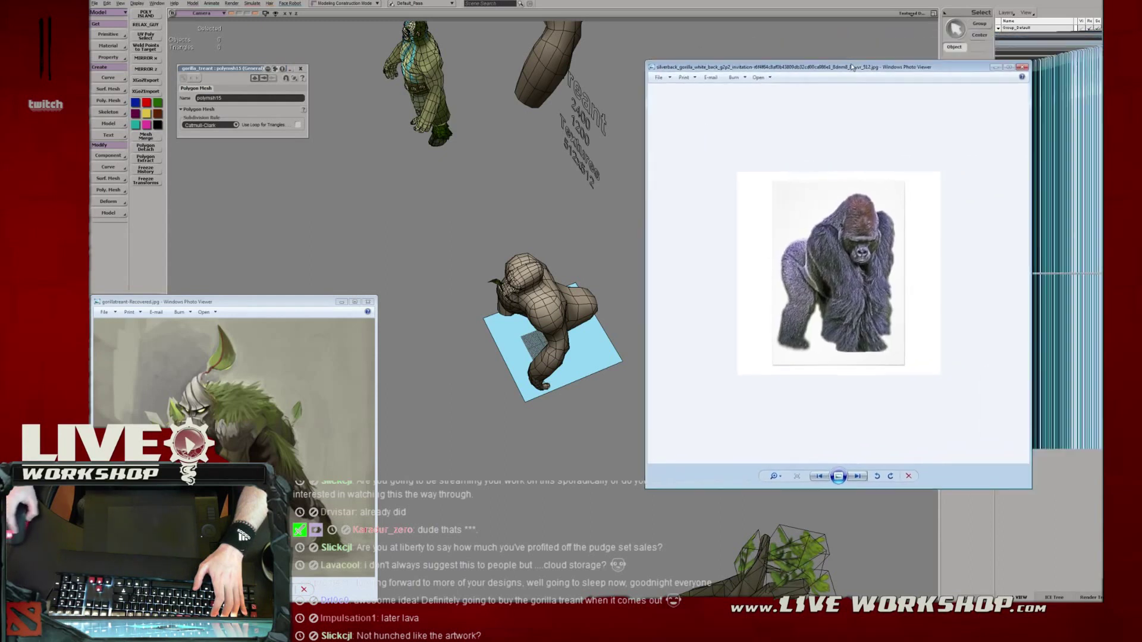
{"action": "left_click", "coordinate": [858, 477]}
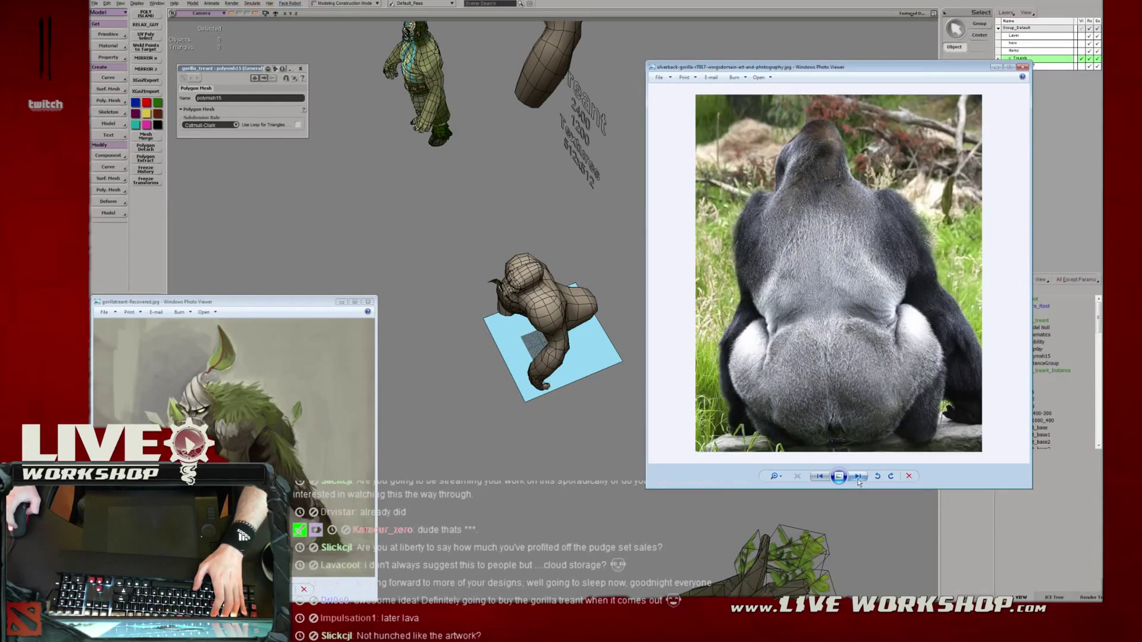
{"action": "left_click", "coordinate": [858, 477]}
{"action": "left_click", "coordinate": [858, 477]}
{"action": "left_click", "coordinate": [858, 477]}
{"action": "left_click", "coordinate": [858, 477]}
{"action": "left_click", "coordinate": [858, 477]}
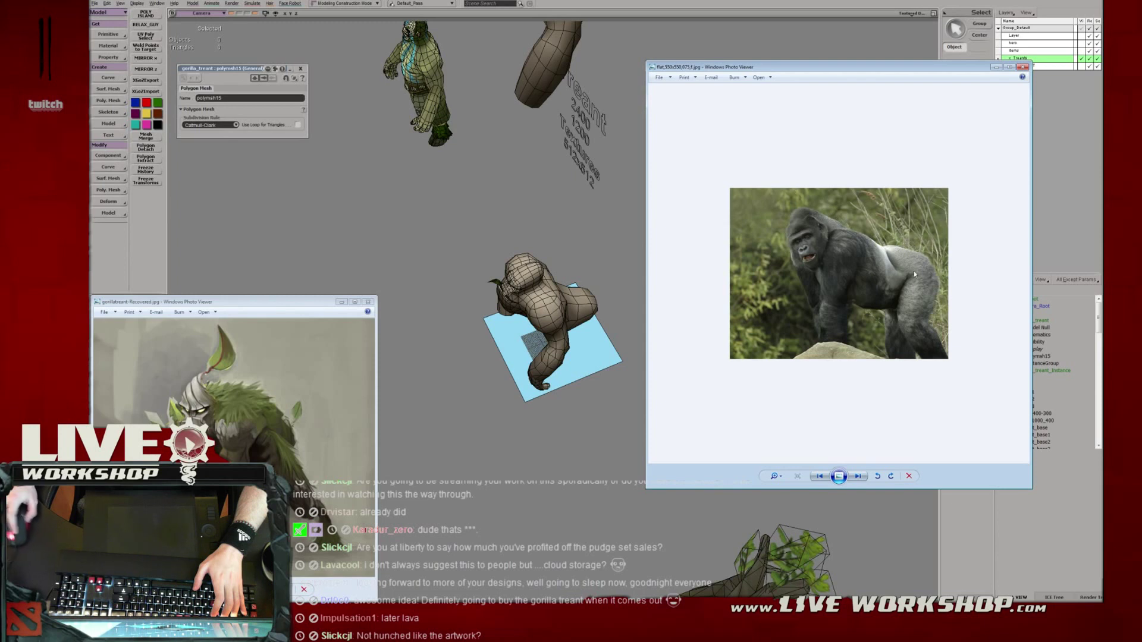
{"action": "left_click", "coordinate": [857, 476]}
{"action": "left_click", "coordinate": [858, 477]}
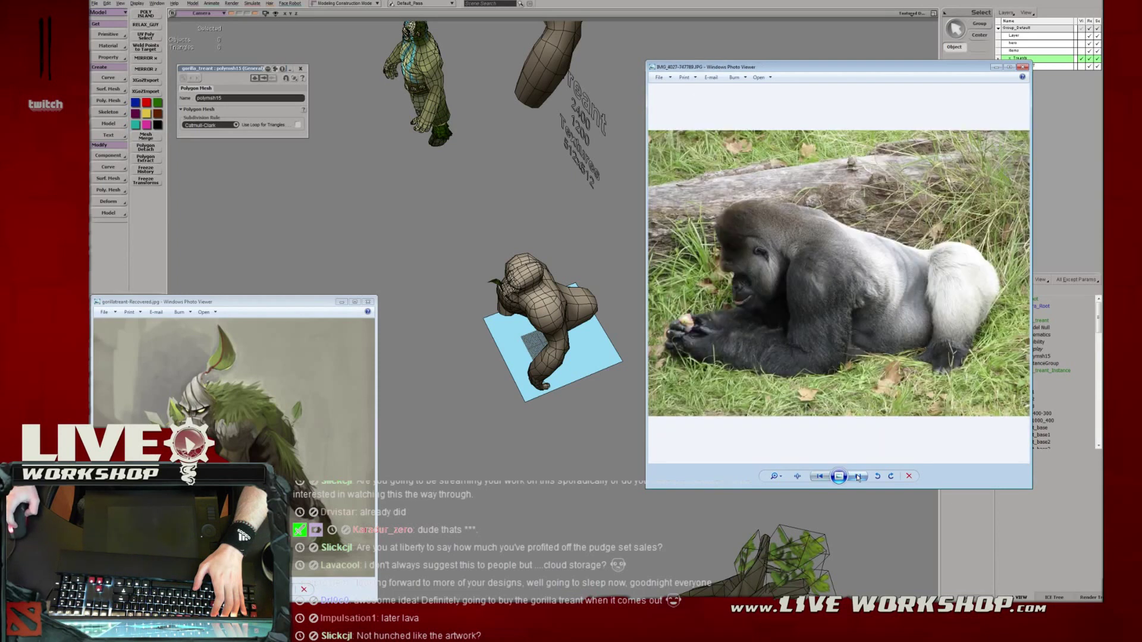
{"action": "left_click", "coordinate": [858, 477]}
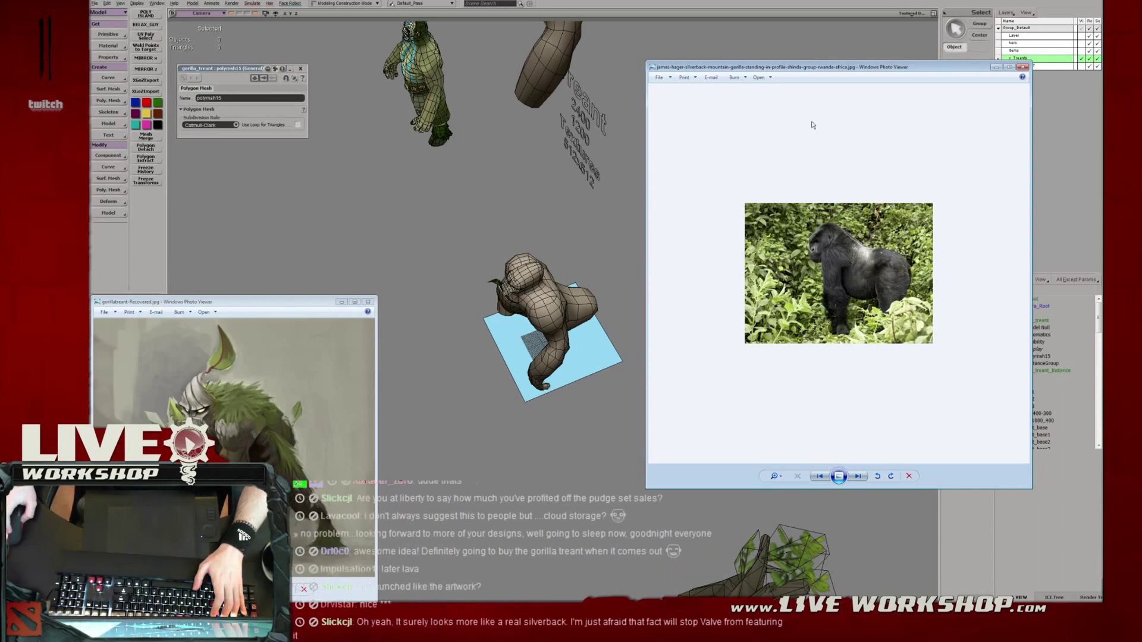
{"action": "left_click_drag", "start_coordinate": [803, 75], "coordinate": [816, 90]}
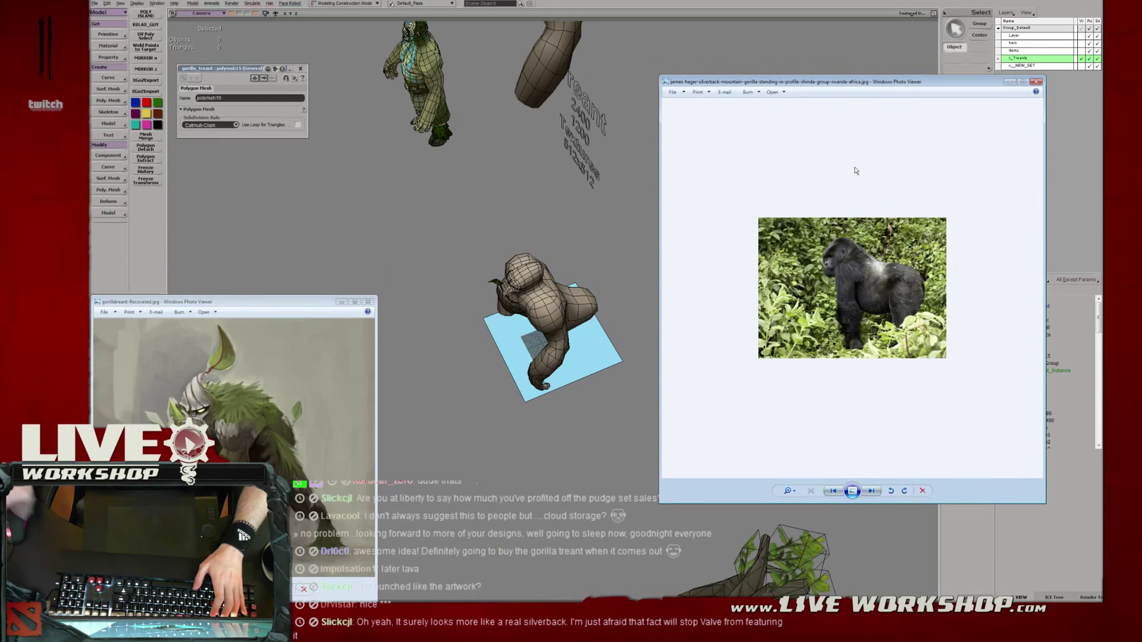
{"action": "left_click_drag", "start_coordinate": [806, 87], "coordinate": [1140, 81]}
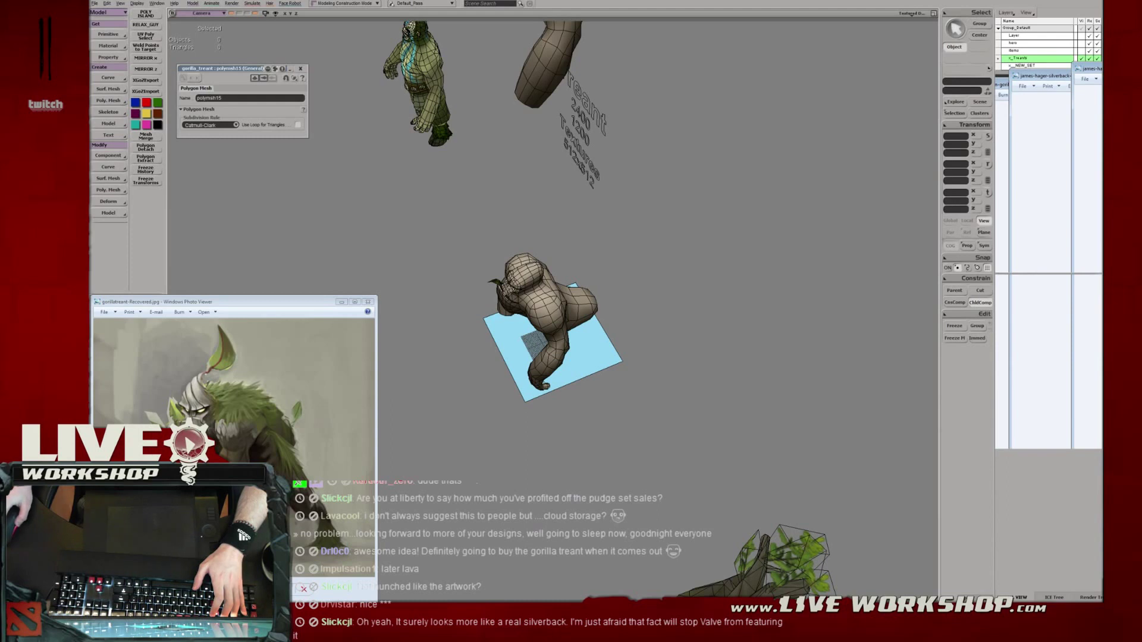
Reposition the point on the torso's side behind the upper arm, and deselect it to check the side profile.
{"action": "right_click_drag", "start_coordinate": [560, 241], "coordinate": [599, 238]}
{"action": "middle_click_drag", "start_coordinate": [599, 237], "coordinate": [624, 250]}
{"action": "right_click_drag", "start_coordinate": [625, 250], "coordinate": [584, 295]}
{"action": "left_click", "coordinate": [584, 294]}
{"action": "key", "text": "m"}
{"action": "left_click_drag", "start_coordinate": [561, 282], "coordinate": [559, 277]}
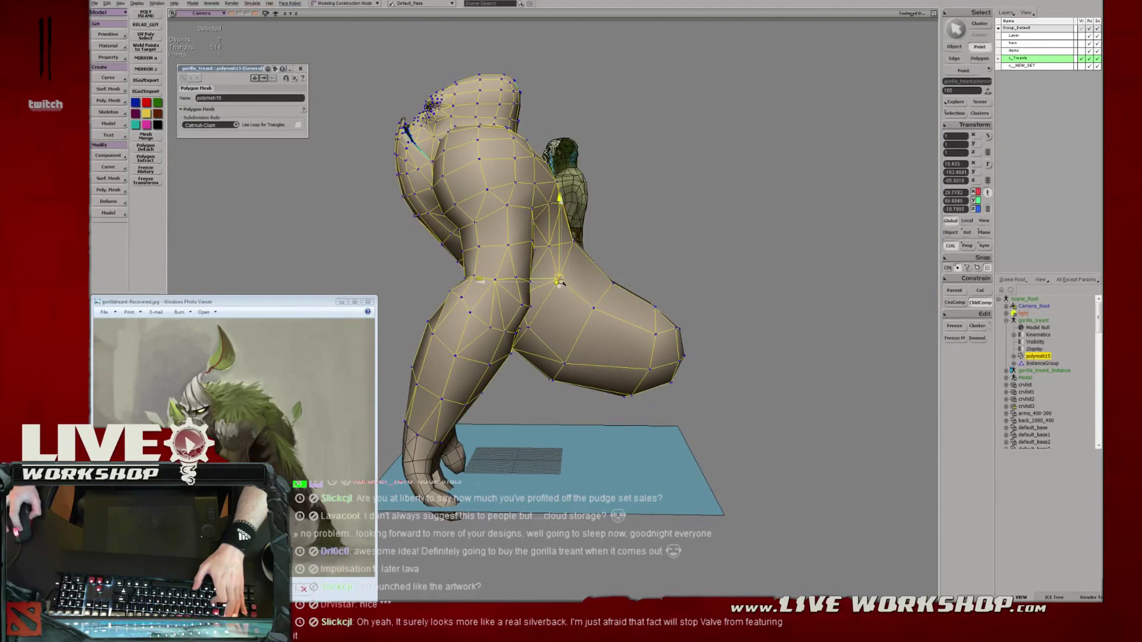
{"action": "left_click_drag", "start_coordinate": [645, 250], "coordinate": [658, 232]}
{"action": "key", "text": "s"}
{"action": "right_click_drag", "start_coordinate": [633, 304], "coordinate": [609, 287]}
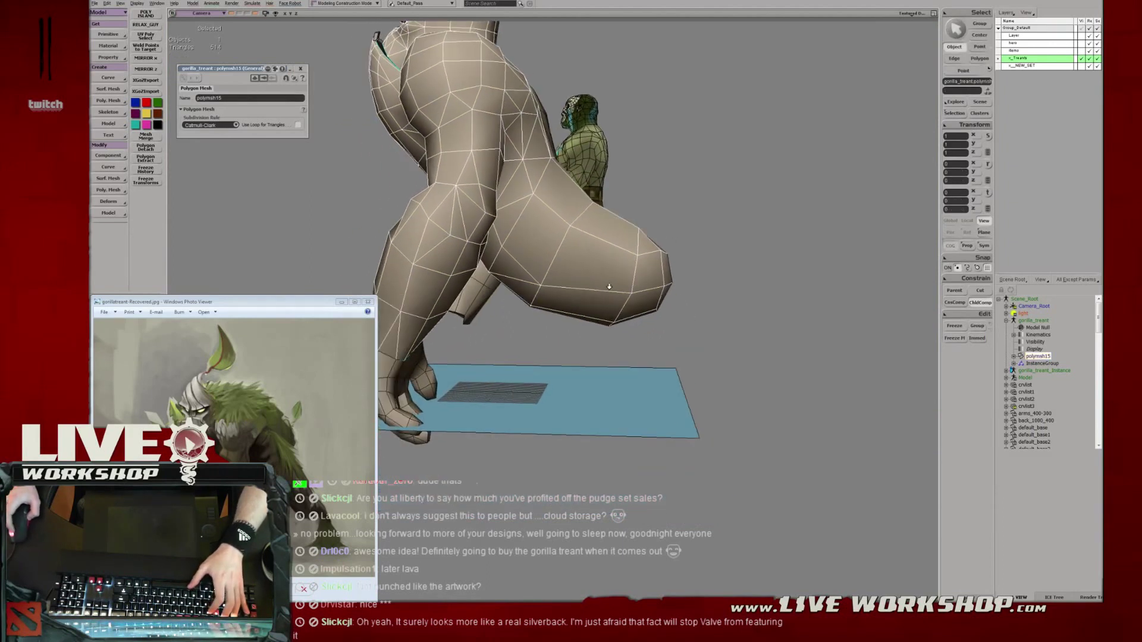
{"action": "middle_click_drag", "start_coordinate": [609, 288], "coordinate": [631, 285]}
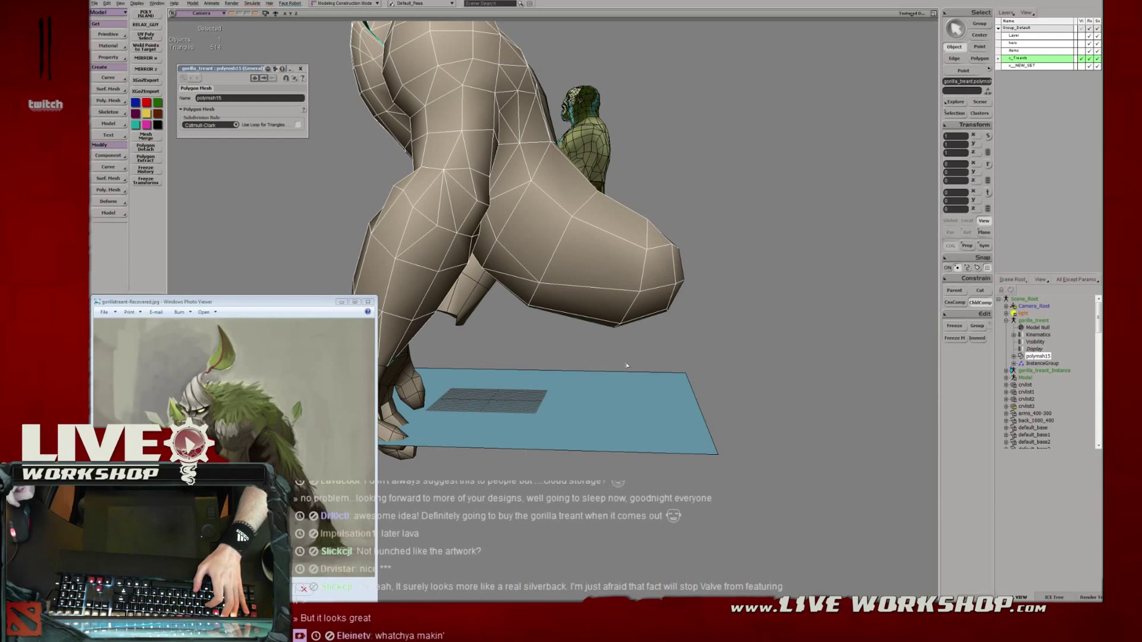
Compare the torso's shape before and after the last two edits by undoing and redoing them.
{"action": "key", "text": "s"}
{"action": "right_click_drag", "start_coordinate": [717, 262], "coordinate": [636, 288]}
{"action": "middle_click_drag", "start_coordinate": [636, 288], "coordinate": [589, 255]}
{"action": "right_click_drag", "start_coordinate": [554, 224], "coordinate": [526, 211]}
{"action": "key", "text": "ctrl+z"}
{"action": "key", "text": "ctrl+z"}
{"action": "key", "text": "ctrl+y"}
{"action": "key", "text": "ctrl+y"}
{"action": "left_click_drag", "start_coordinate": [608, 302], "coordinate": [553, 290]}
{"action": "mouse_move", "coordinate": [552, 290]}
{"action": "right_mouse_down"}
{"action": "mouse_move", "coordinate": [612, 312]}
{"action": "mouse_move", "coordinate": [572, 285]}
{"action": "right_mouse_up"}
{"action": "left_click", "coordinate": [566, 298]}
{"action": "left_click_drag", "start_coordinate": [572, 264], "coordinate": [572, 253]}
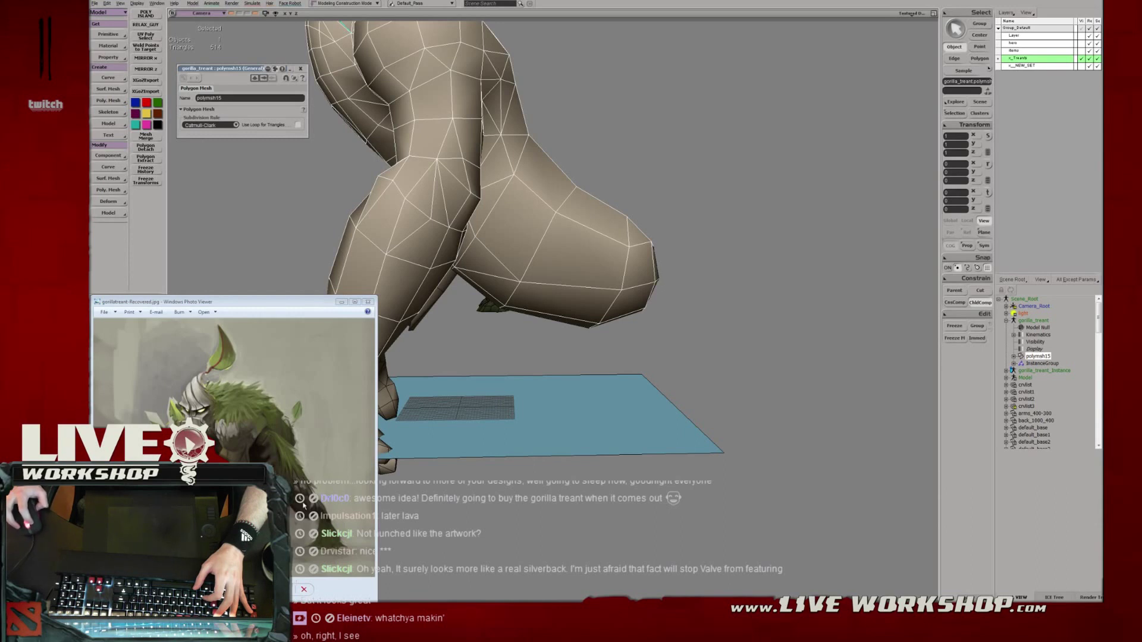
Cut new edges across the side of the rear to add points for rounding it.
{"action": "right_click_drag", "start_coordinate": [544, 314], "coordinate": [585, 217]}
{"action": "key", "text": "m"}
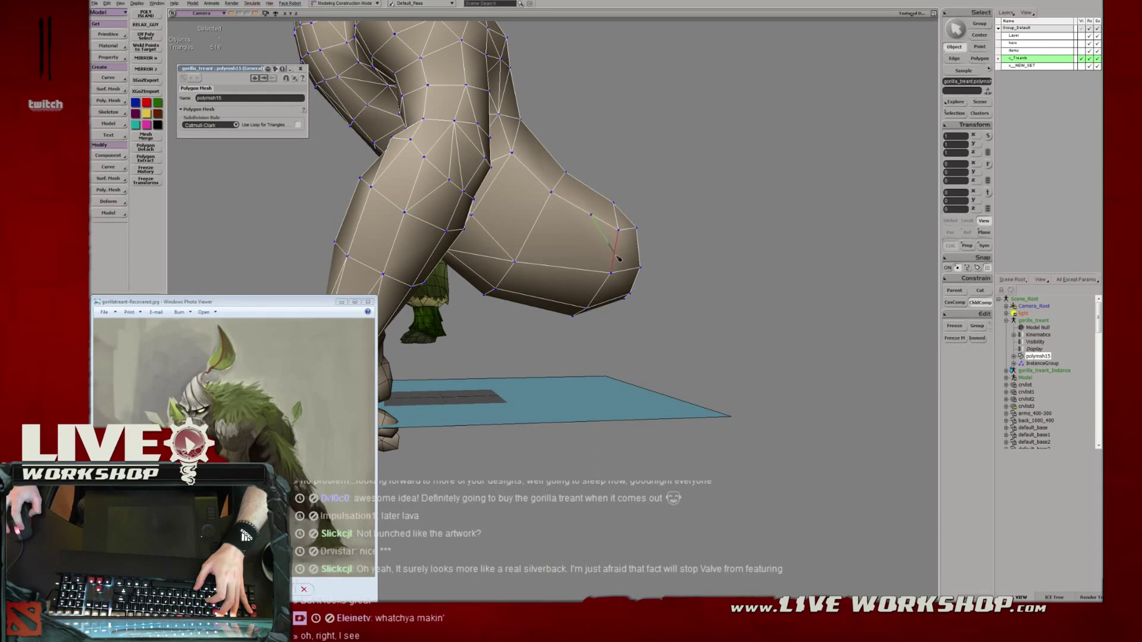
{"action": "left_click", "coordinate": [528, 238]}
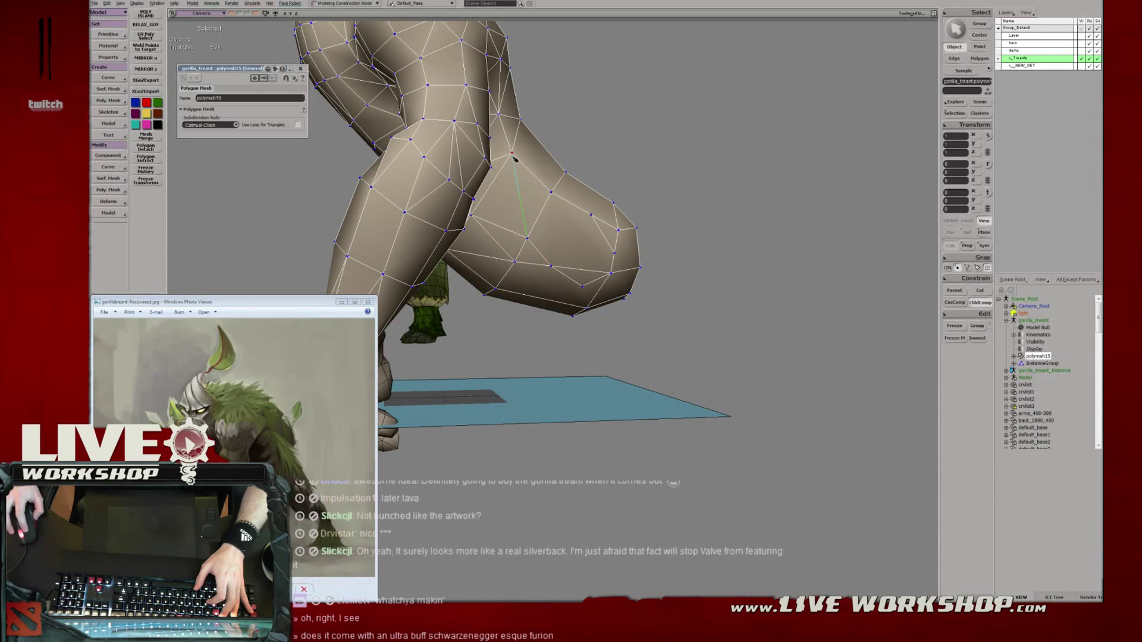
Reposition the newly added point and its lower neighbour on the side of the rear.
{"action": "key", "text": "m"}
{"action": "left_click_drag", "start_coordinate": [527, 238], "coordinate": [515, 264]}
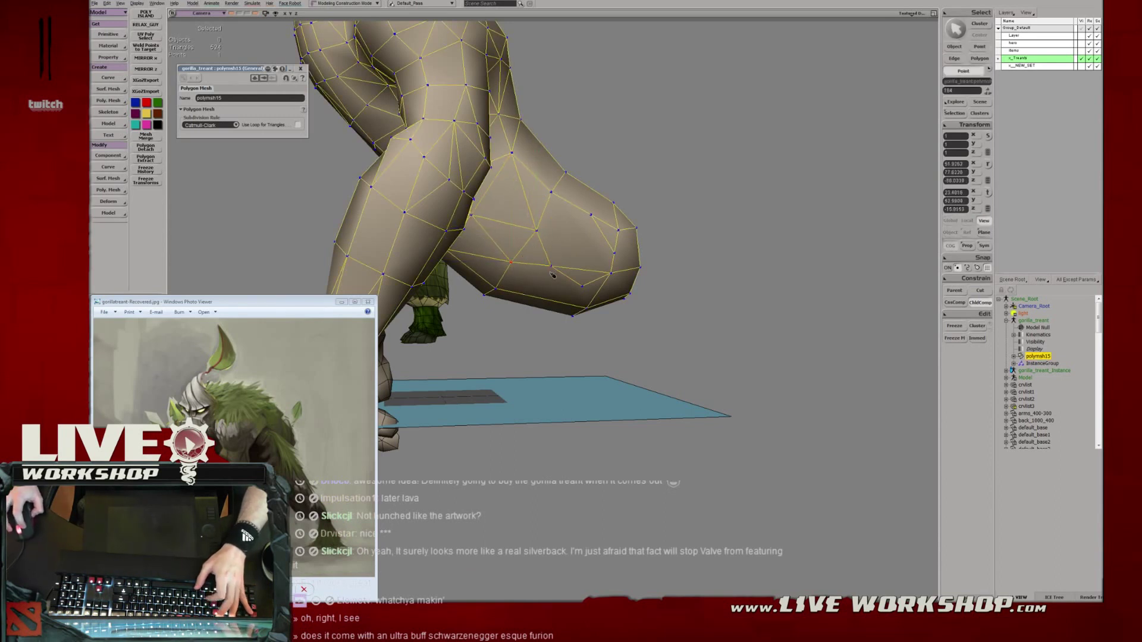
{"action": "right_click_drag", "start_coordinate": [518, 267], "coordinate": [549, 274]}
{"action": "middle_click_drag", "start_coordinate": [549, 274], "coordinate": [545, 277]}
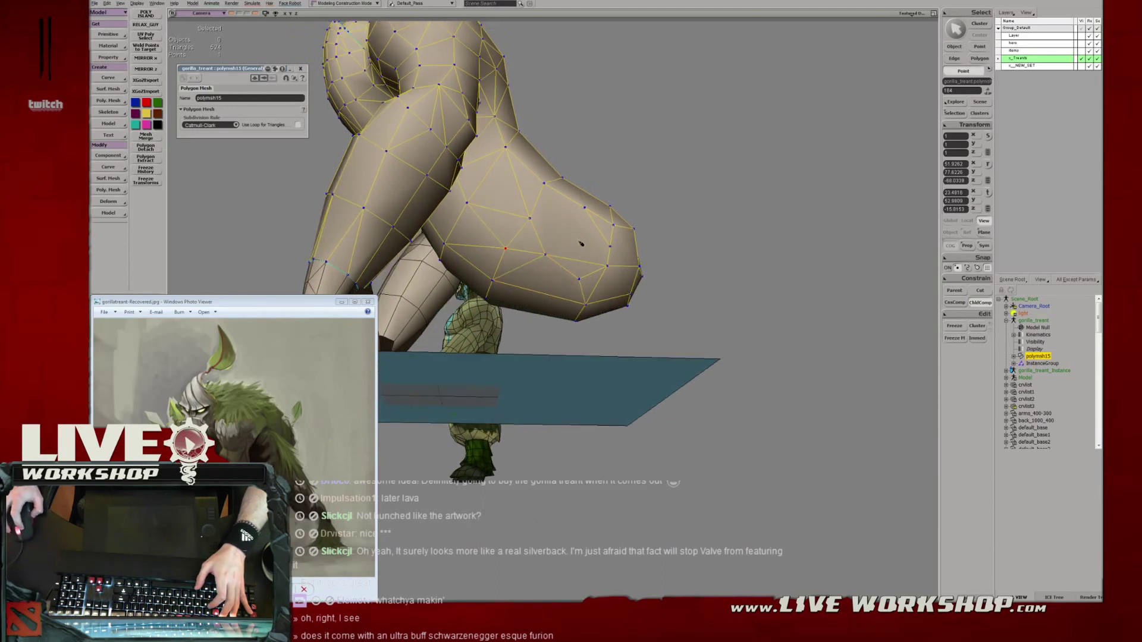
Adjust the polygons on the side of the rear and move the points along their upper edge.
{"action": "left_click", "coordinate": [583, 230]}
{"action": "right_click_drag", "start_coordinate": [583, 231], "coordinate": [566, 228]}
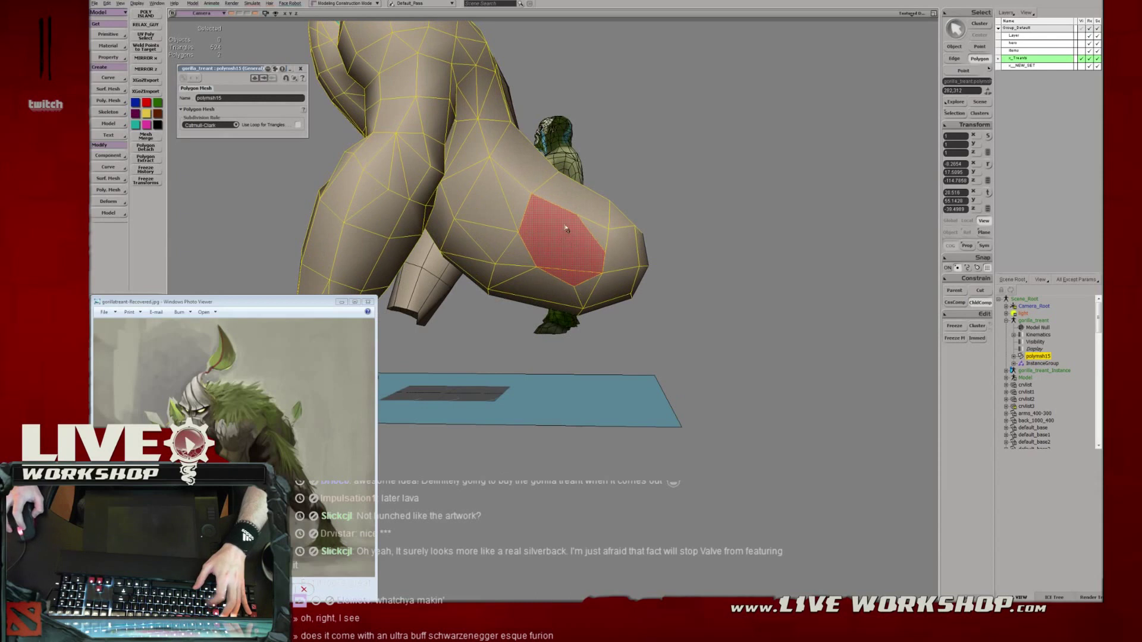
{"action": "left_click_drag", "start_coordinate": [531, 194], "coordinate": [572, 218]}
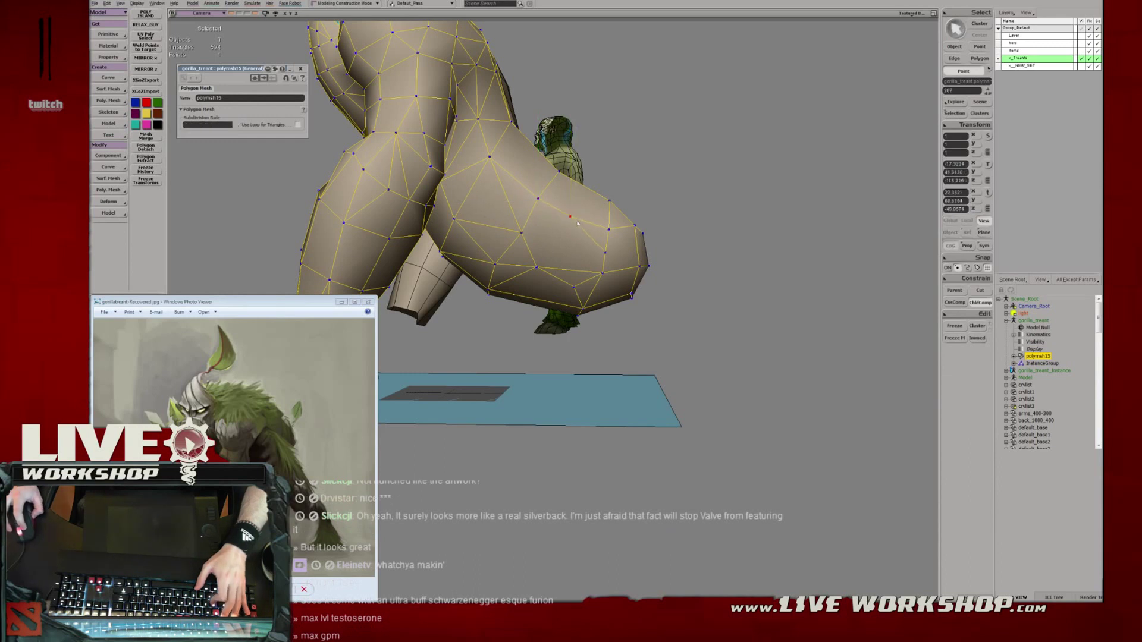
{"action": "right_click_drag", "start_coordinate": [612, 204], "coordinate": [607, 212]}
{"action": "left_click_drag", "start_coordinate": [608, 201], "coordinate": [651, 238]}
{"action": "key", "text": "v"}
{"action": "key", "text": "t"}
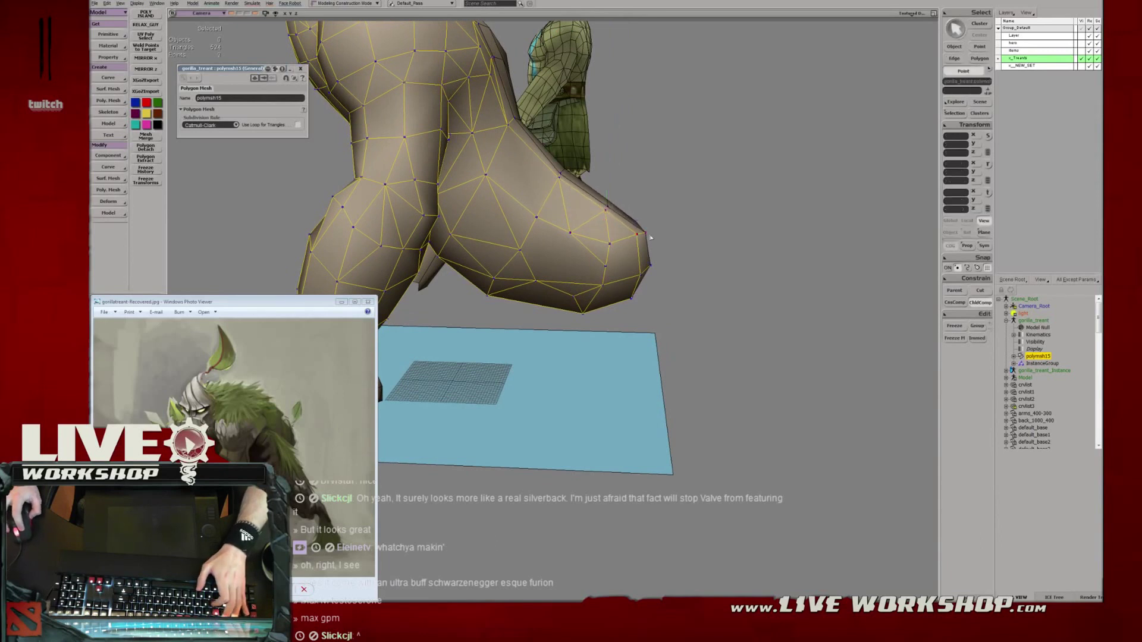
Select the two upper points at the tip of the rear and move them inward.
{"action": "middle_click_drag", "start_coordinate": [650, 237], "coordinate": [634, 218]}
{"action": "left_click_drag", "start_coordinate": [632, 229], "coordinate": [652, 239]}
{"action": "key", "text": "c"}
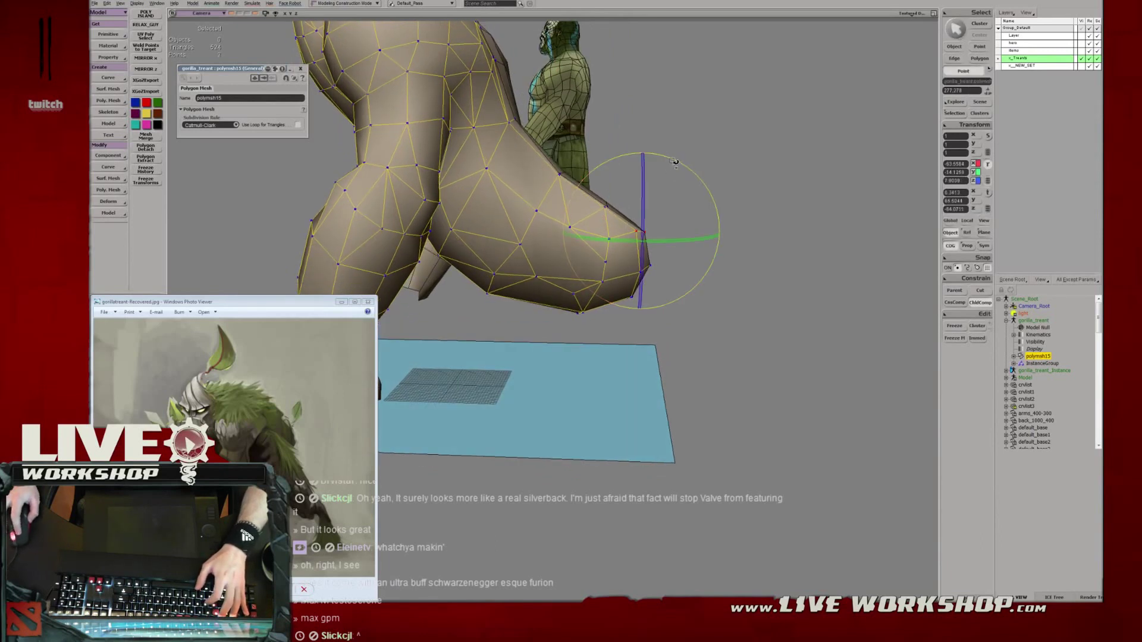
{"action": "key", "text": "v"}
{"action": "left_click_drag", "start_coordinate": [607, 184], "coordinate": [601, 185]}
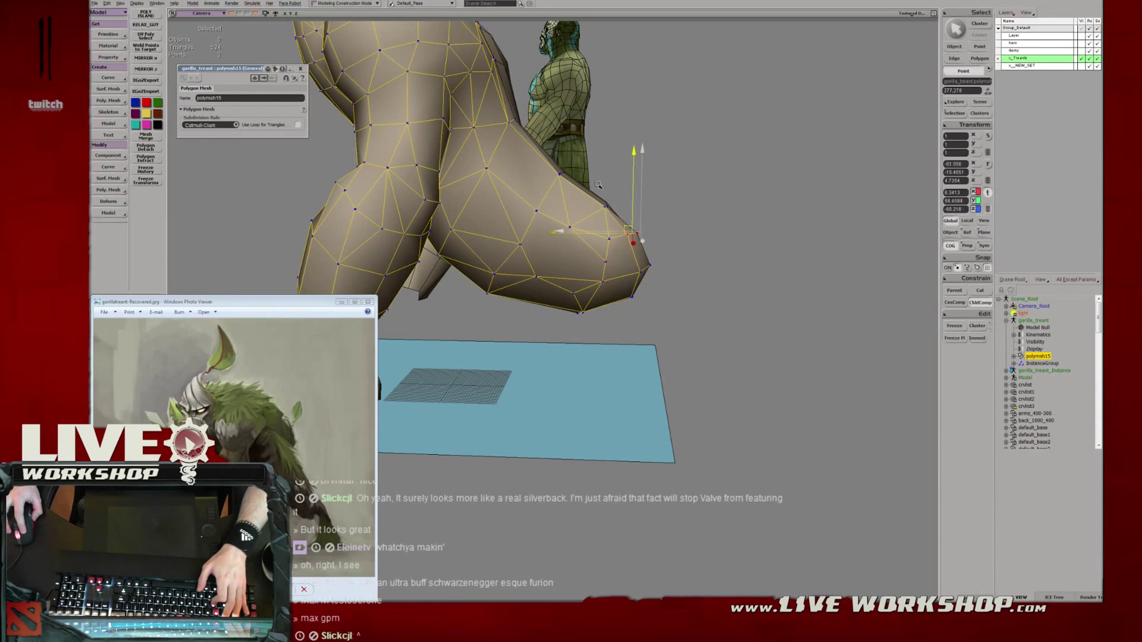
Move the lower points at the tip of the rear inward to shorten it.
{"action": "key", "text": "t"}
{"action": "right_click_drag", "start_coordinate": [625, 266], "coordinate": [619, 249]}
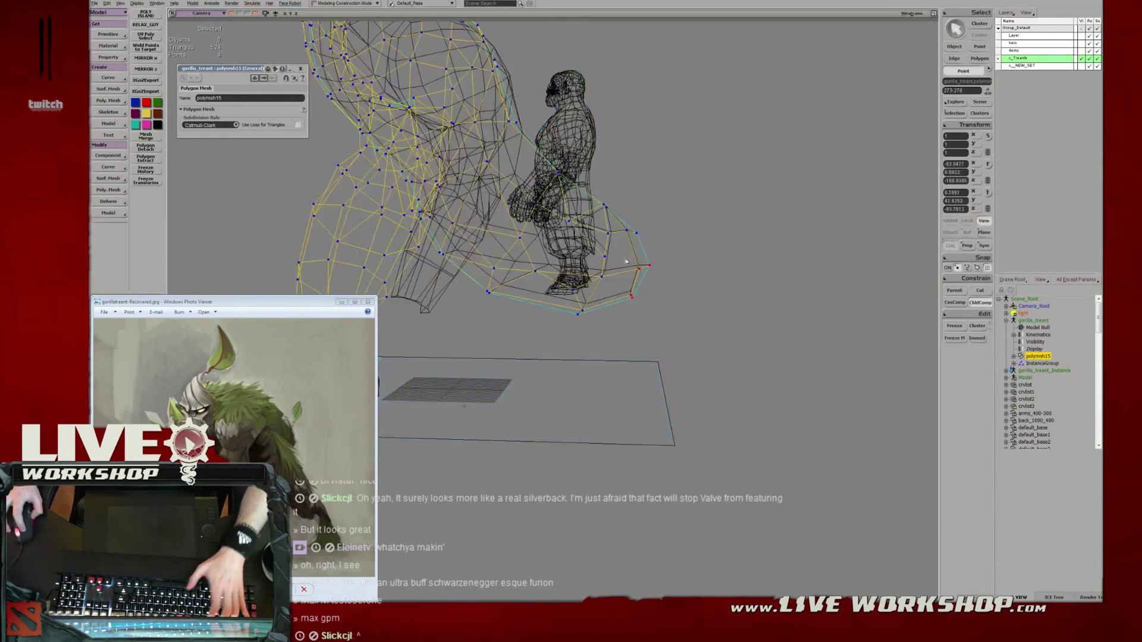
{"action": "key", "text": "v"}
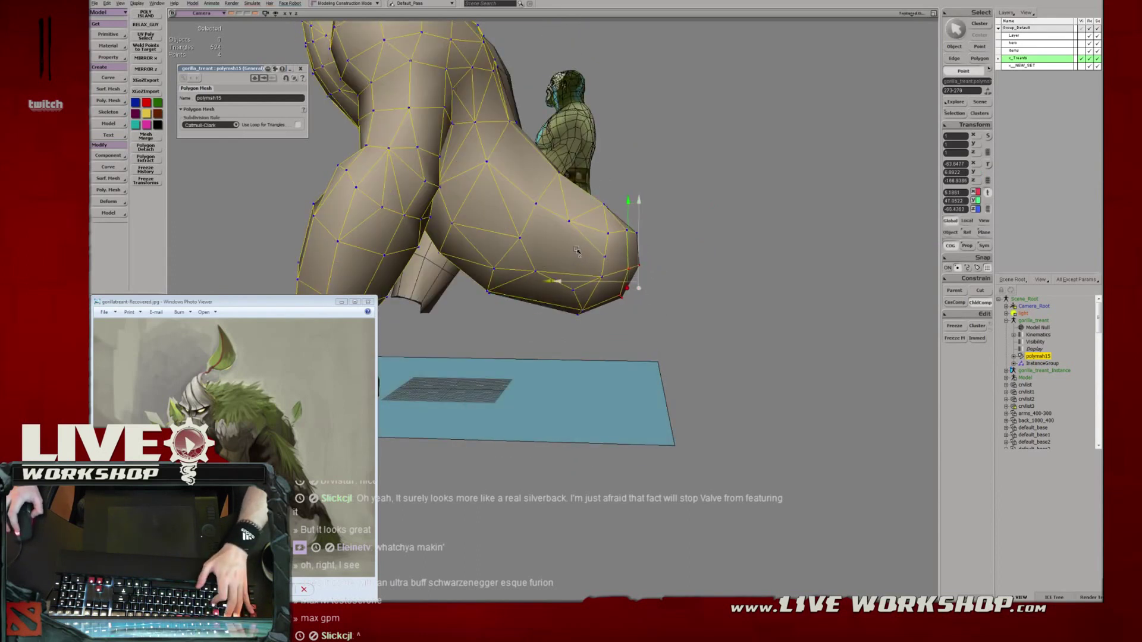
Reposition the polygons on the side of the rear to round out the buttock.
{"action": "key", "text": "u"}
{"action": "left_click", "coordinate": [556, 244]}
{"action": "left_click_drag", "start_coordinate": [532, 233], "coordinate": [534, 244]}
{"action": "right_click_drag", "start_coordinate": [619, 244], "coordinate": [623, 262]}
{"action": "key", "text": "u"}
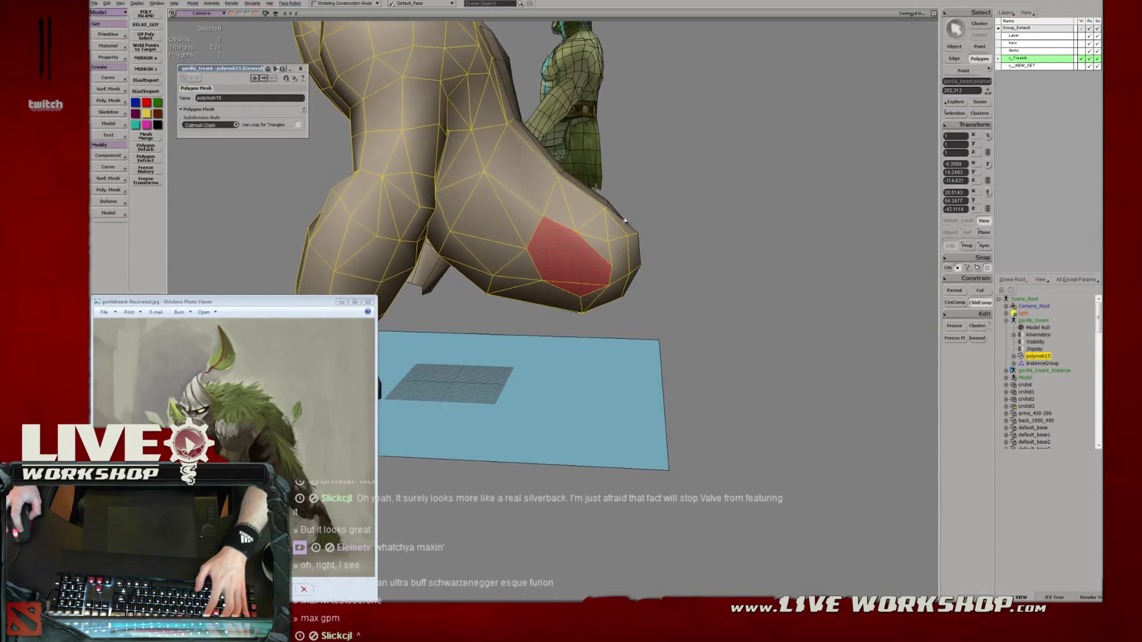
Move the edges at the tip of the rear to tighten its end contour.
{"action": "left_click", "coordinate": [620, 222]}
{"action": "key", "text": "v"}
{"action": "key", "text": "i"}
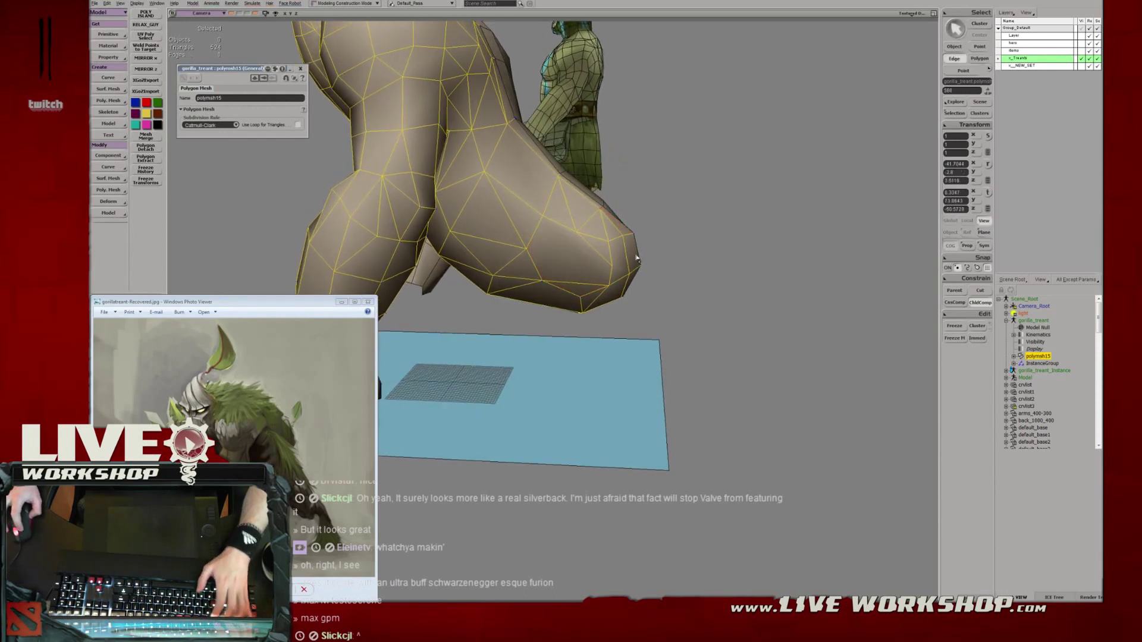
{"action": "right_click_drag", "start_coordinate": [639, 280], "coordinate": [640, 271]}
{"action": "key", "text": "v"}
{"action": "left_click_drag", "start_coordinate": [602, 272], "coordinate": [598, 273]}
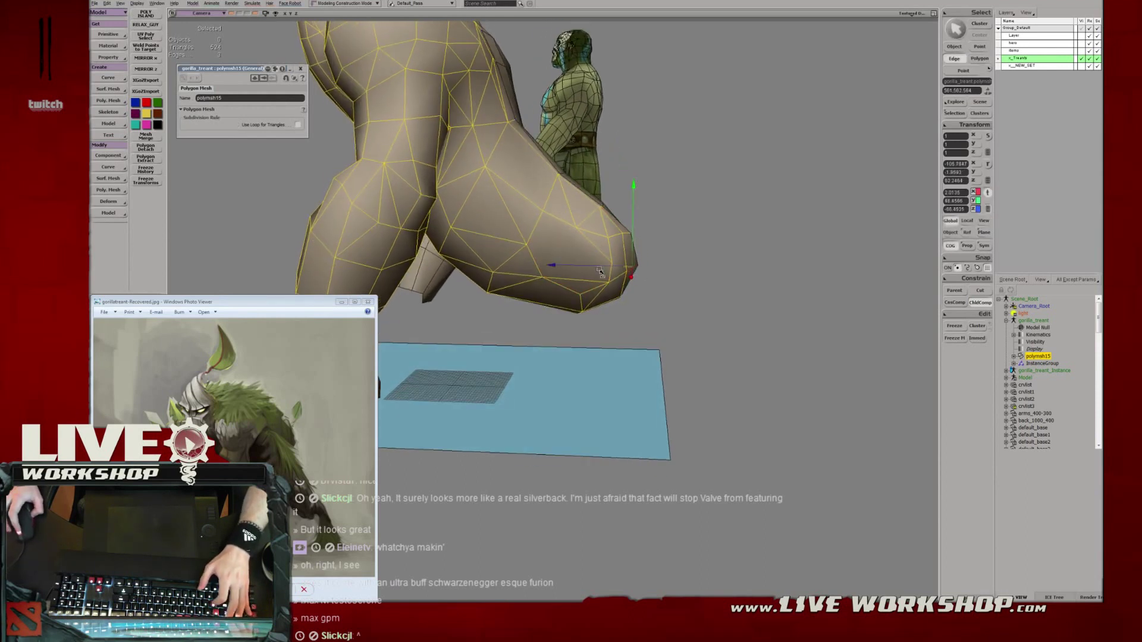
Reposition the centre-line point and the two upper points at the tip of the rear.
{"action": "key", "text": "t"}
{"action": "left_click", "coordinate": [637, 265]}
{"action": "key", "text": "v"}
{"action": "key", "text": "m"}
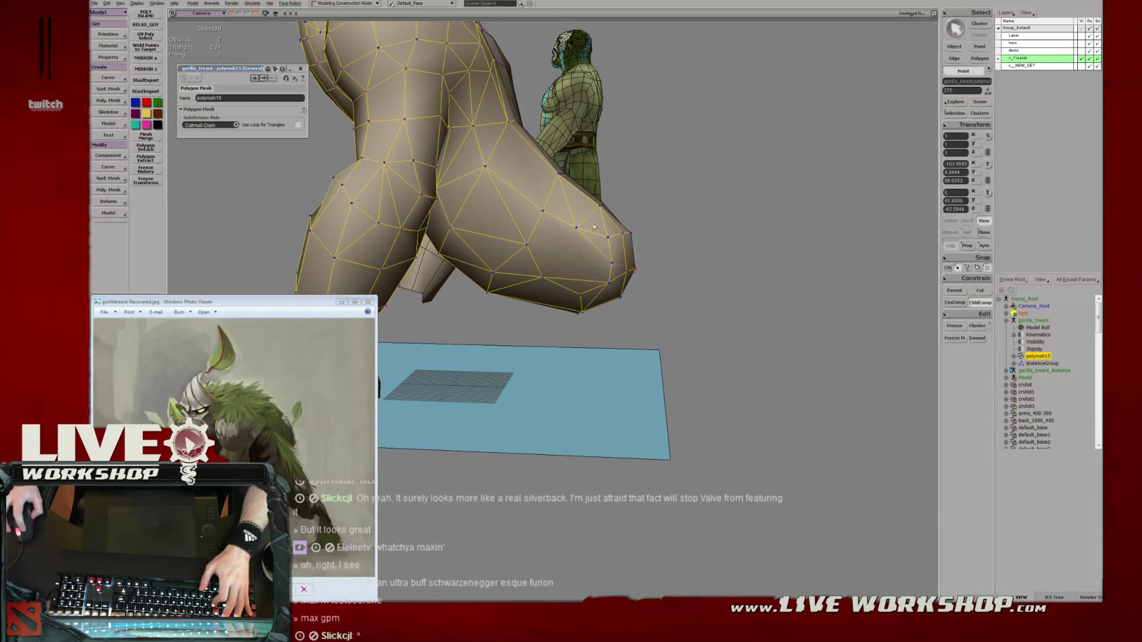
{"action": "left_click_drag", "start_coordinate": [639, 238], "coordinate": [637, 237]}
{"action": "key", "text": "v"}
{"action": "left_click_drag", "start_coordinate": [637, 238], "coordinate": [628, 237]}
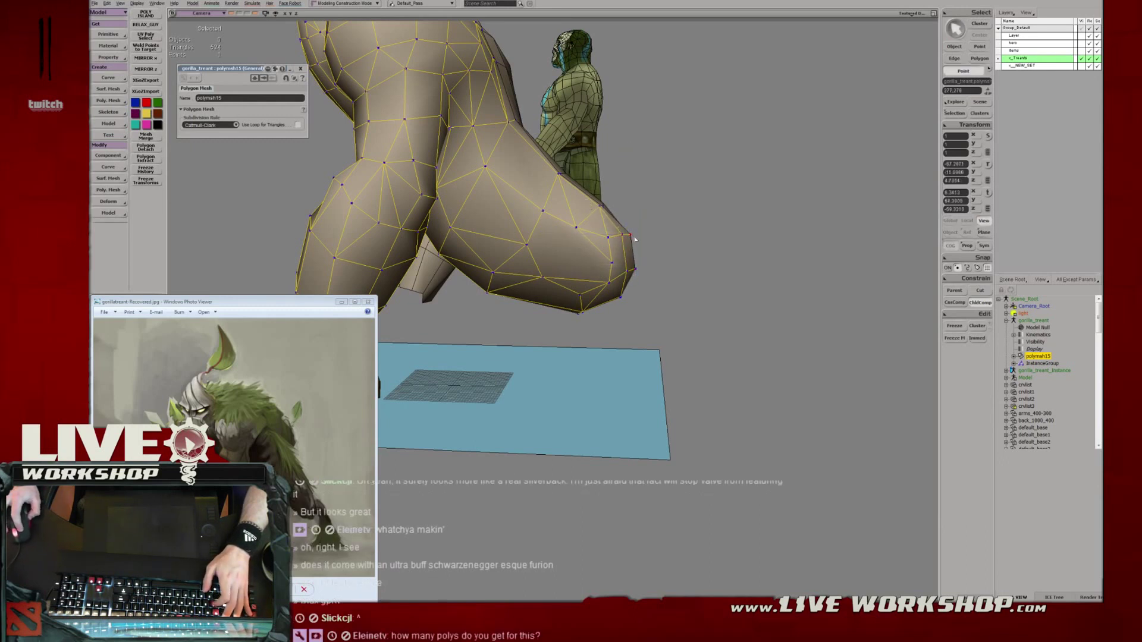
Reposition the points around the lower tip of the rear to smooth its end contour.
{"action": "right_click_drag", "start_coordinate": [621, 238], "coordinate": [620, 273]}
{"action": "key", "text": "v"}
{"action": "middle_click_drag", "start_coordinate": [567, 246], "coordinate": [589, 368]}
{"action": "left_click_drag", "start_coordinate": [587, 365], "coordinate": [592, 360]}
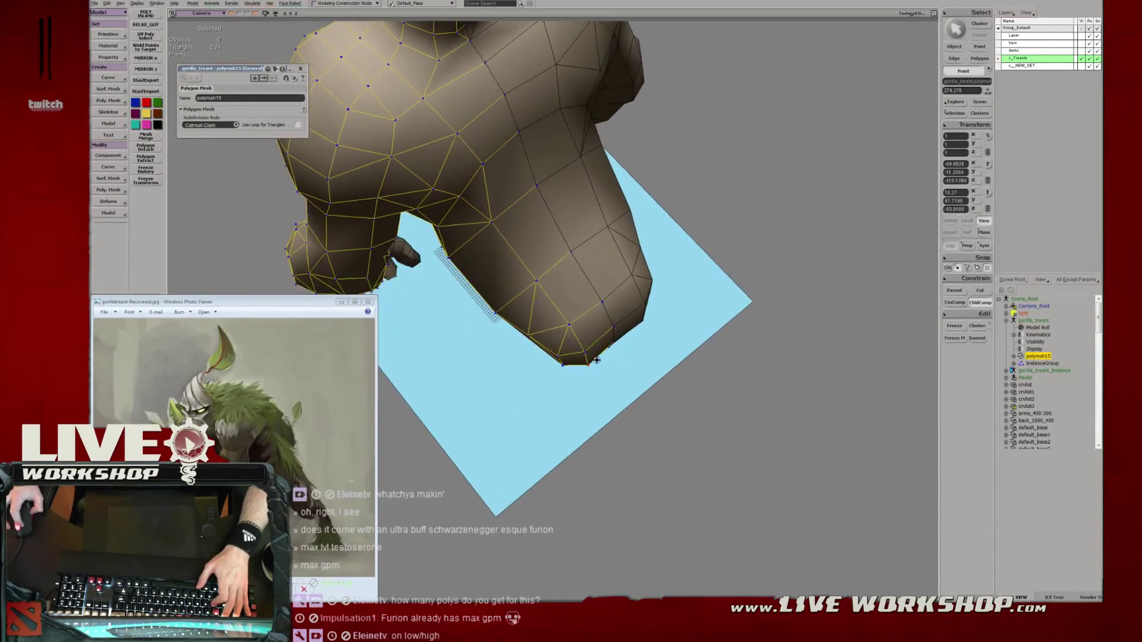
{"action": "middle_click_drag", "start_coordinate": [591, 360], "coordinate": [579, 375]}
{"action": "left_click_drag", "start_coordinate": [579, 374], "coordinate": [586, 370]}
{"action": "left_click", "coordinate": [578, 366]}
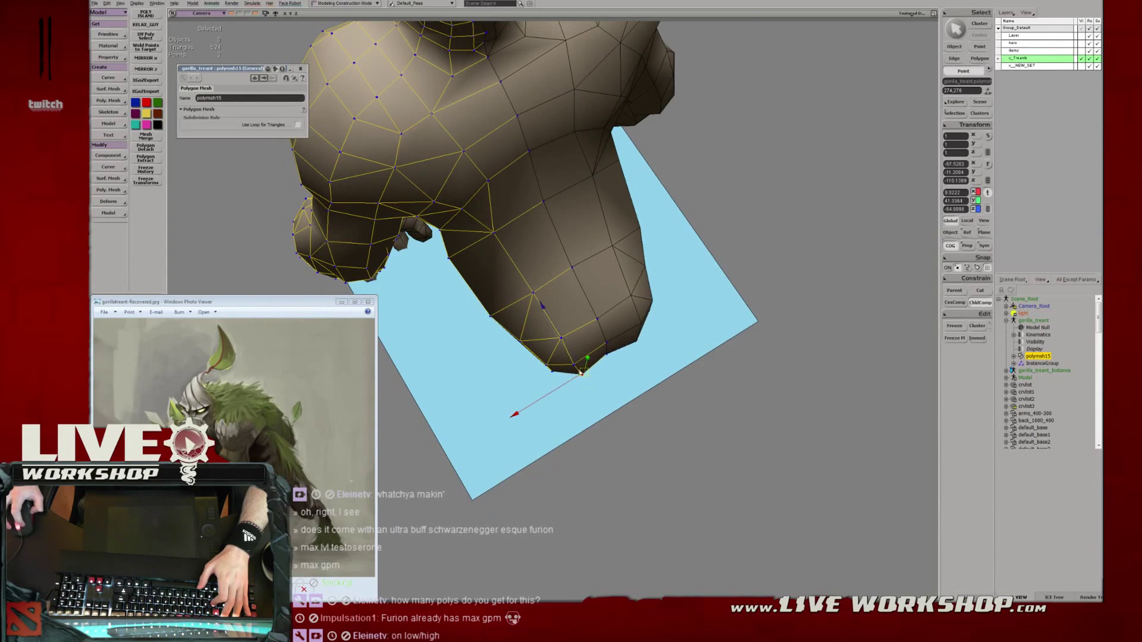
{"action": "left_click", "coordinate": [561, 339]}
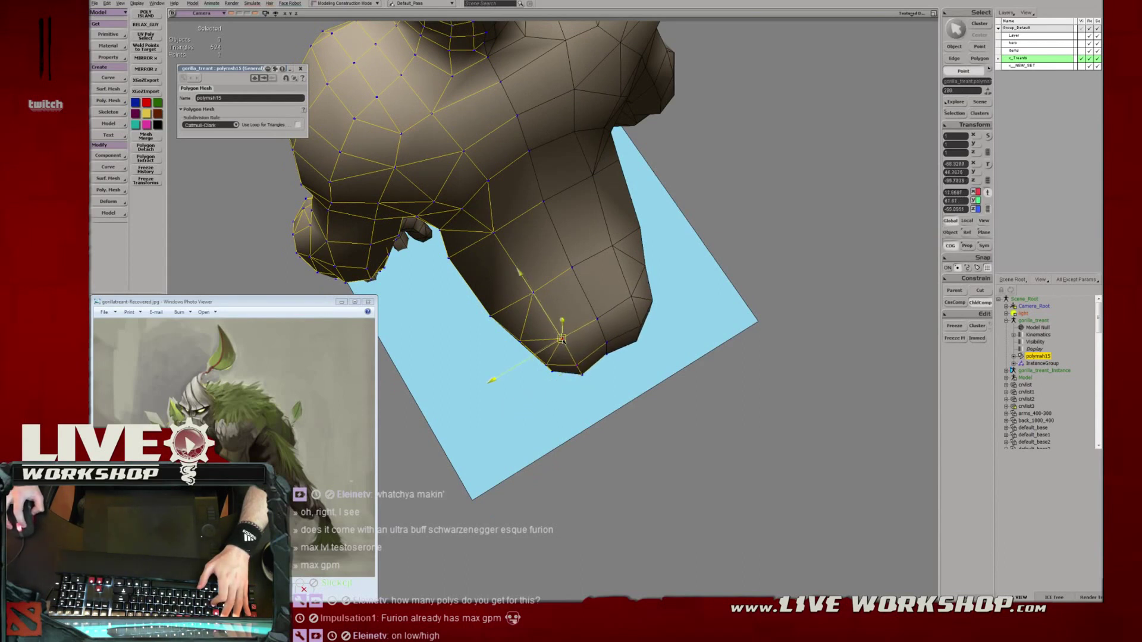
{"action": "left_click", "coordinate": [576, 365]}
{"action": "left_click_drag", "start_coordinate": [577, 364], "coordinate": [580, 363]}
Adjust the edge on the side of the rear and the flank point above it to even out the side surface.
{"action": "middle_click_drag", "start_coordinate": [580, 363], "coordinate": [344, 238]}
{"action": "right_click_drag", "start_coordinate": [344, 237], "coordinate": [636, 235]}
{"action": "middle_click_drag", "start_coordinate": [636, 235], "coordinate": [621, 262]}
{"action": "right_click_drag", "start_coordinate": [621, 261], "coordinate": [583, 268]}
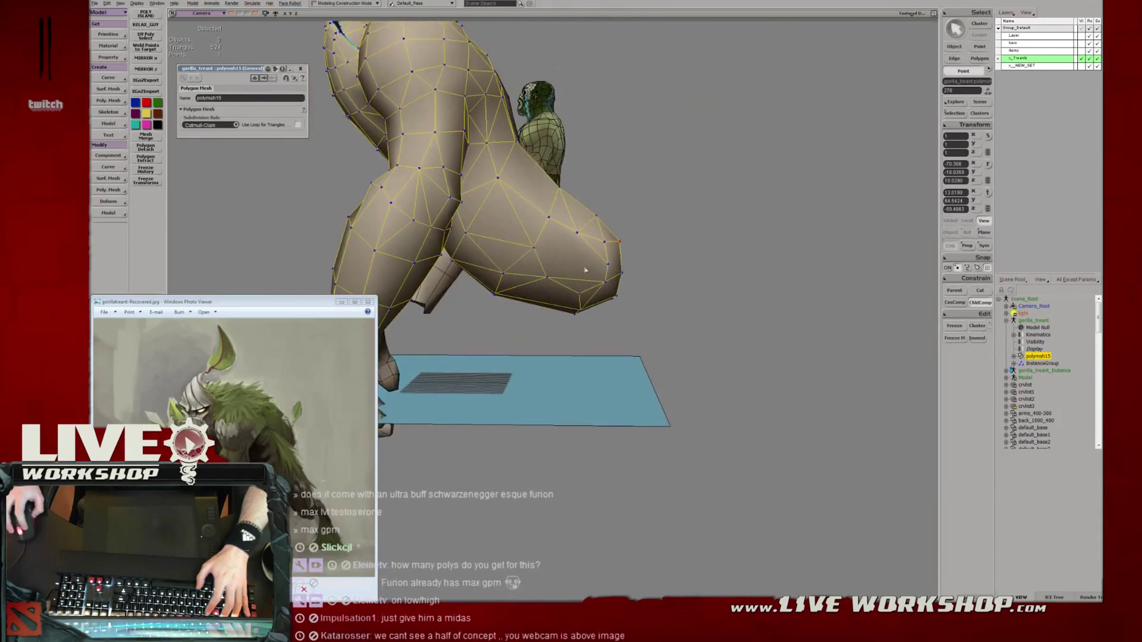
{"action": "key", "text": "u"}
{"action": "left_click_drag", "start_coordinate": [579, 262], "coordinate": [578, 291]}
{"action": "key", "text": "e"}
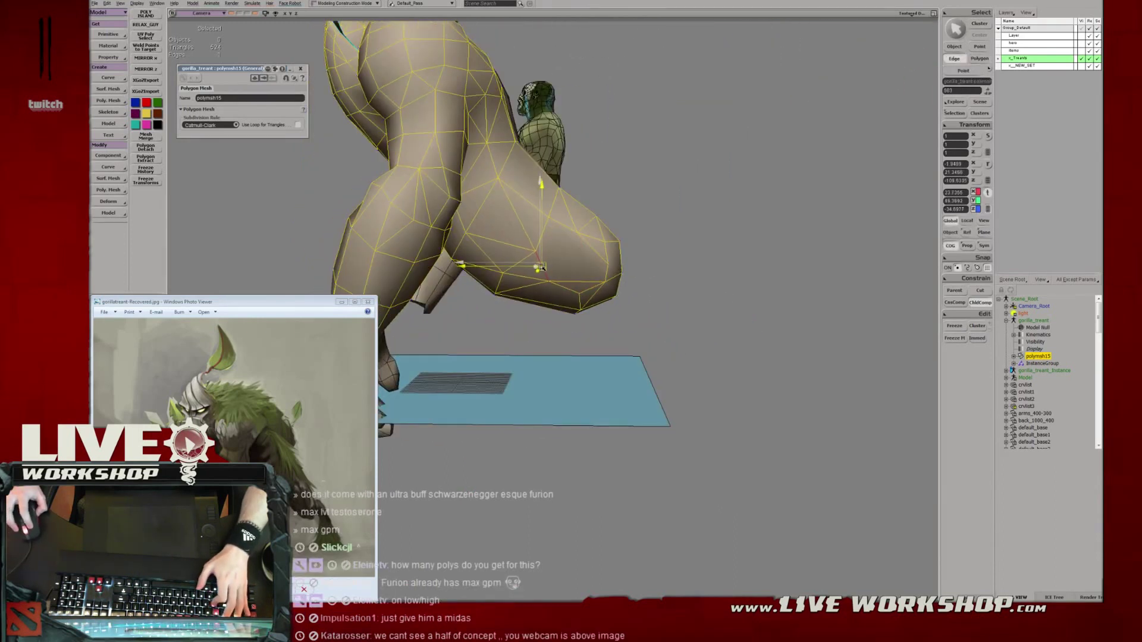
{"action": "left_click", "coordinate": [548, 222]}
{"action": "key", "text": "t"}
{"action": "left_click", "coordinate": [548, 218]}
{"action": "right_click_drag", "start_coordinate": [548, 220], "coordinate": [510, 248]}
{"action": "key", "text": "v"}
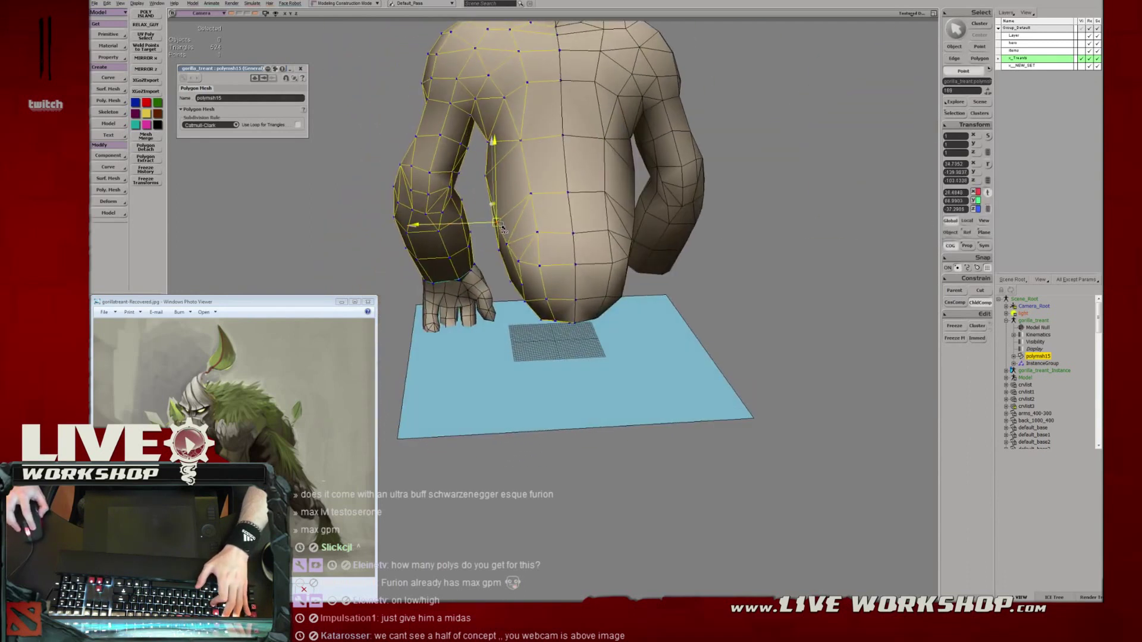
Extrude the polygons on the lower side of the rear outward to start the upper leg.
{"action": "middle_click_drag", "start_coordinate": [503, 228], "coordinate": [550, 287]}
{"action": "key", "text": "y"}
{"action": "left_click", "coordinate": [562, 278]}
{"action": "key", "text": "v"}
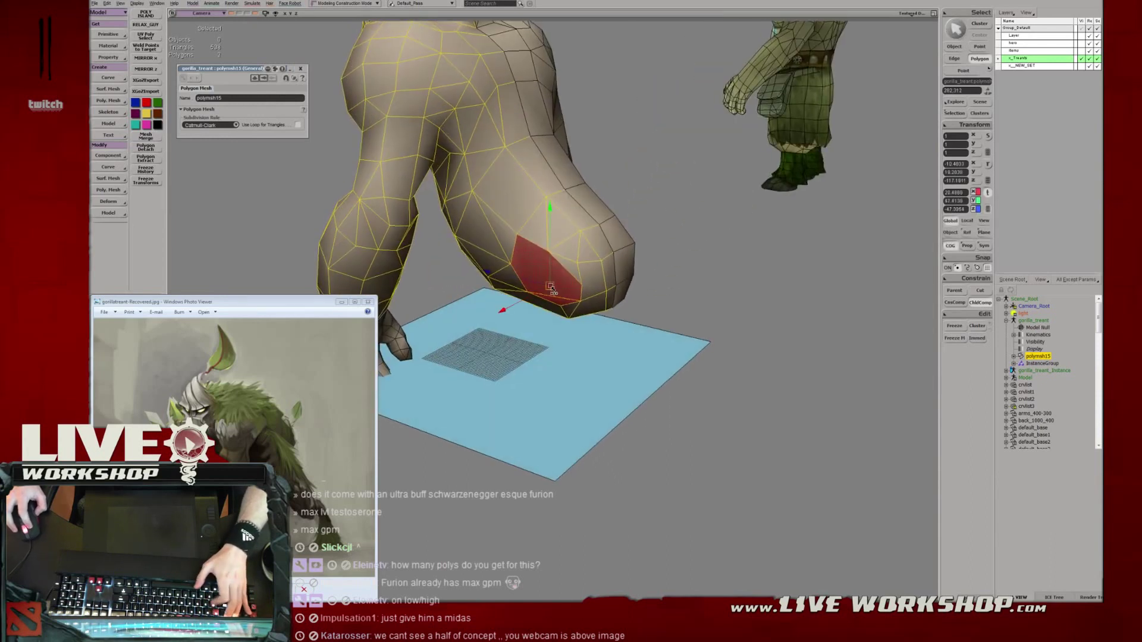
{"action": "middle_click_drag", "start_coordinate": [550, 333], "coordinate": [521, 292]}
{"action": "left_click_drag", "start_coordinate": [522, 291], "coordinate": [506, 292]}
{"action": "key", "text": "x"}
{"action": "key", "text": "v"}
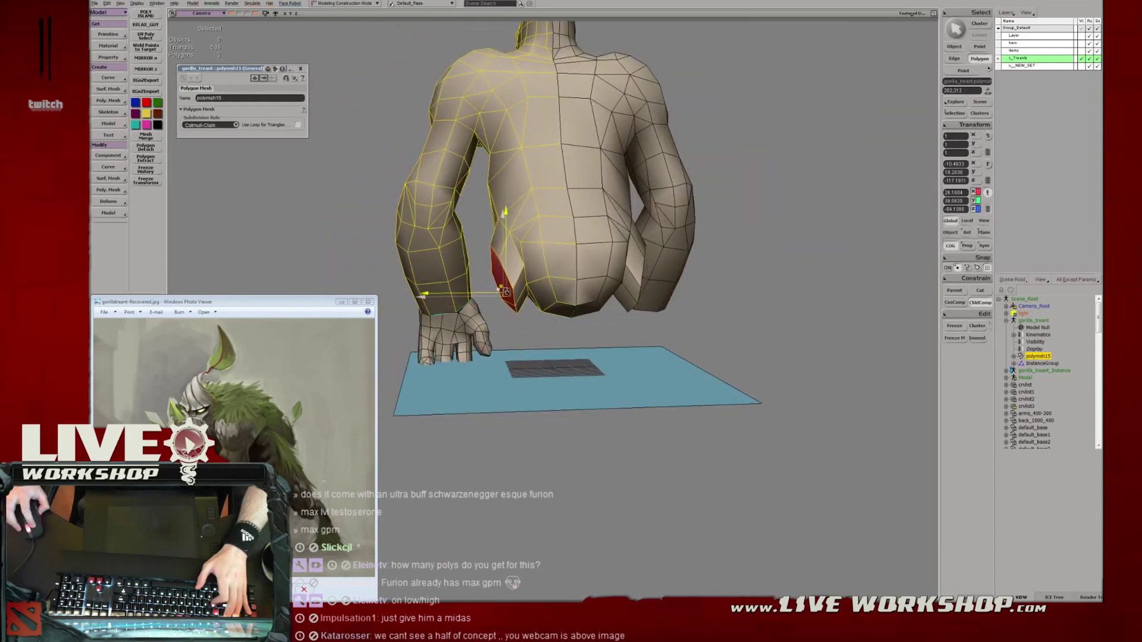
Lower the extruded leg polygons and reposition a corner point at their bottom.
{"action": "middle_click_drag", "start_coordinate": [505, 291], "coordinate": [508, 298]}
{"action": "left_click_drag", "start_coordinate": [509, 297], "coordinate": [511, 307]}
{"action": "mouse_move", "coordinate": [511, 306]}
{"action": "middle_mouse_down"}
{"action": "mouse_move", "coordinate": [551, 298]}
{"action": "mouse_move", "coordinate": [540, 275]}
{"action": "mouse_move", "coordinate": [529, 309]}
{"action": "mouse_move", "coordinate": [513, 296]}
{"action": "middle_mouse_up"}
{"action": "key", "text": "m"}
{"action": "key", "text": "t"}
{"action": "left_click", "coordinate": [511, 296]}
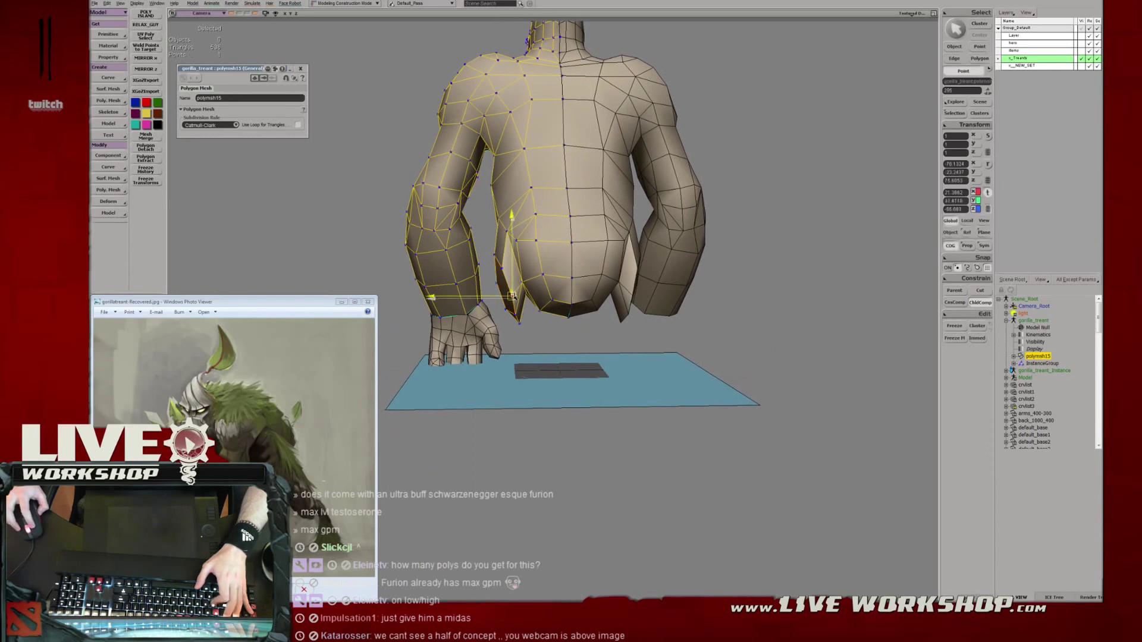
{"action": "left_click_drag", "start_coordinate": [512, 292], "coordinate": [514, 288]}
{"action": "key", "text": "s"}
Reposition the points along the rear and bottom rim of the leg stub.
{"action": "middle_click_drag", "start_coordinate": [514, 288], "coordinate": [539, 285]}
{"action": "left_click_drag", "start_coordinate": [534, 267], "coordinate": [549, 255]}
{"action": "left_click_drag", "start_coordinate": [540, 312], "coordinate": [552, 279]}
{"action": "left_click_drag", "start_coordinate": [544, 331], "coordinate": [552, 282]}
{"action": "key", "text": "s"}
{"action": "right_click_drag", "start_coordinate": [555, 286], "coordinate": [590, 306]}
{"action": "middle_click_drag", "start_coordinate": [589, 305], "coordinate": [548, 305]}
{"action": "left_click", "coordinate": [545, 318]}
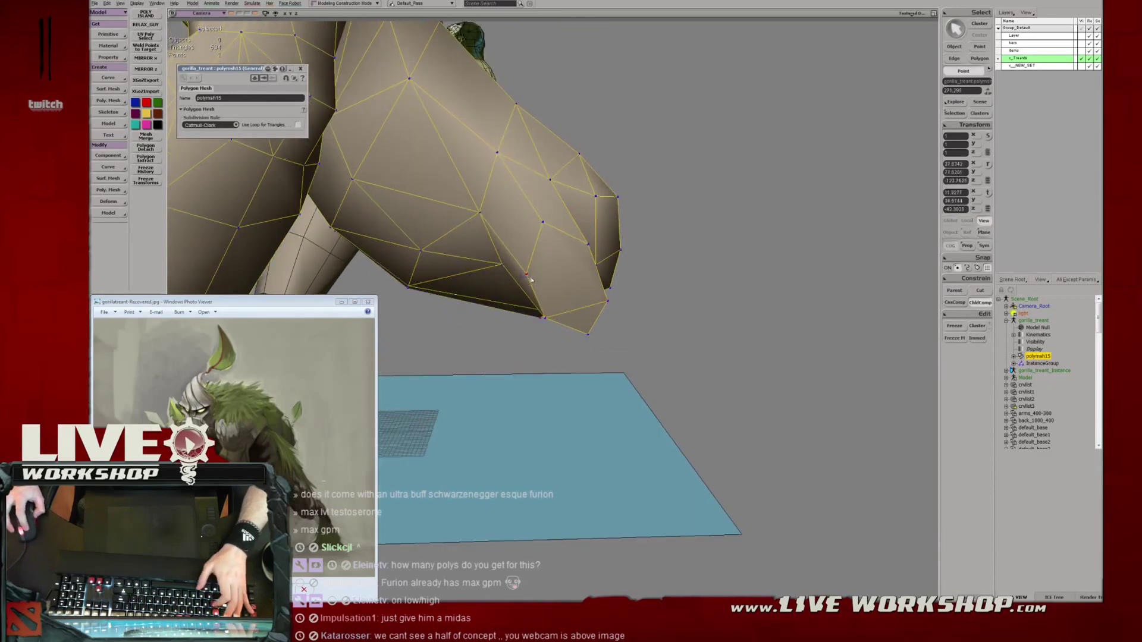
Move the front corner point and the lower tip points of the leg stub to even out its opening.
{"action": "mouse_move", "coordinate": [531, 279]}
{"action": "middle_mouse_down"}
{"action": "mouse_move", "coordinate": [544, 255]}
{"action": "mouse_move", "coordinate": [514, 264]}
{"action": "middle_mouse_up"}
{"action": "key", "text": "v"}
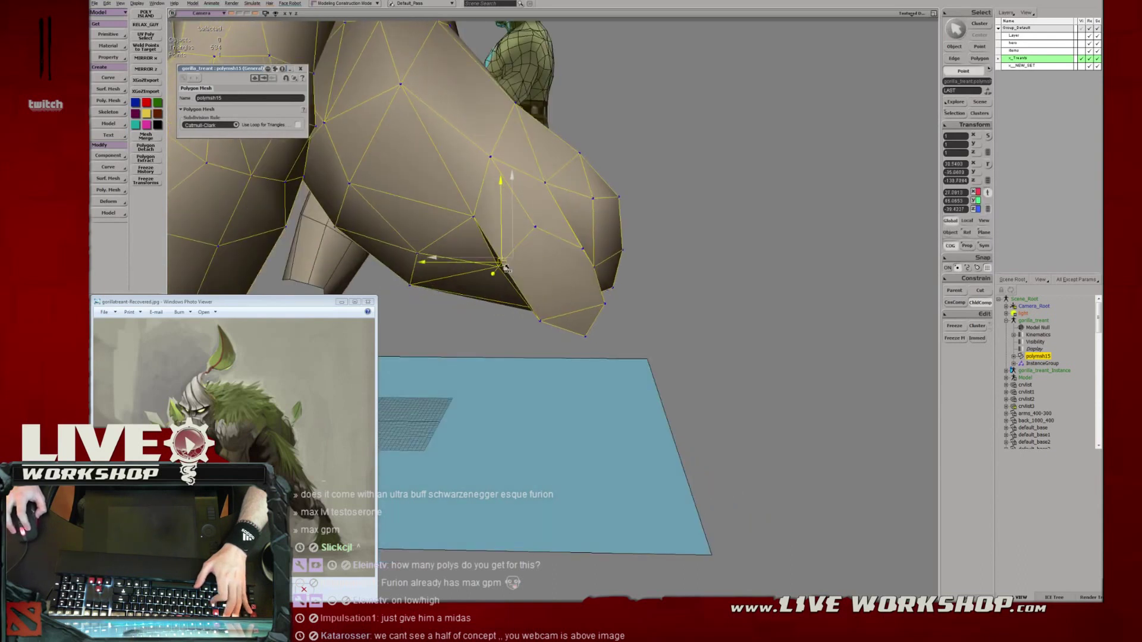
{"action": "right_click_drag", "start_coordinate": [499, 273], "coordinate": [541, 235]}
{"action": "left_click_drag", "start_coordinate": [517, 194], "coordinate": [512, 246]}
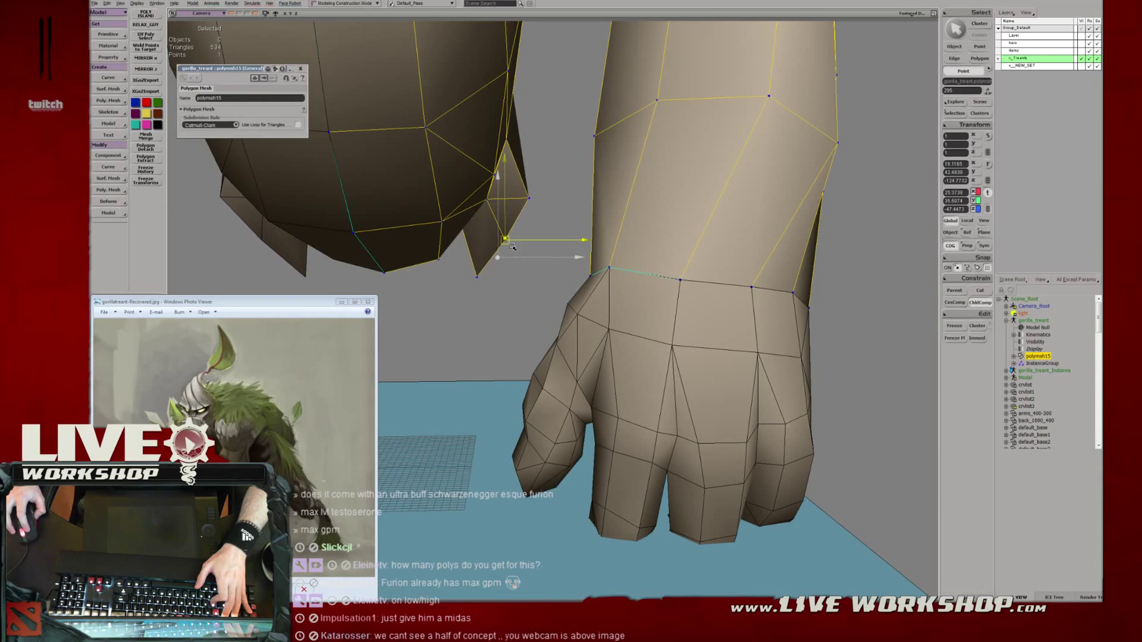
{"action": "middle_click_drag", "start_coordinate": [510, 244], "coordinate": [522, 269]}
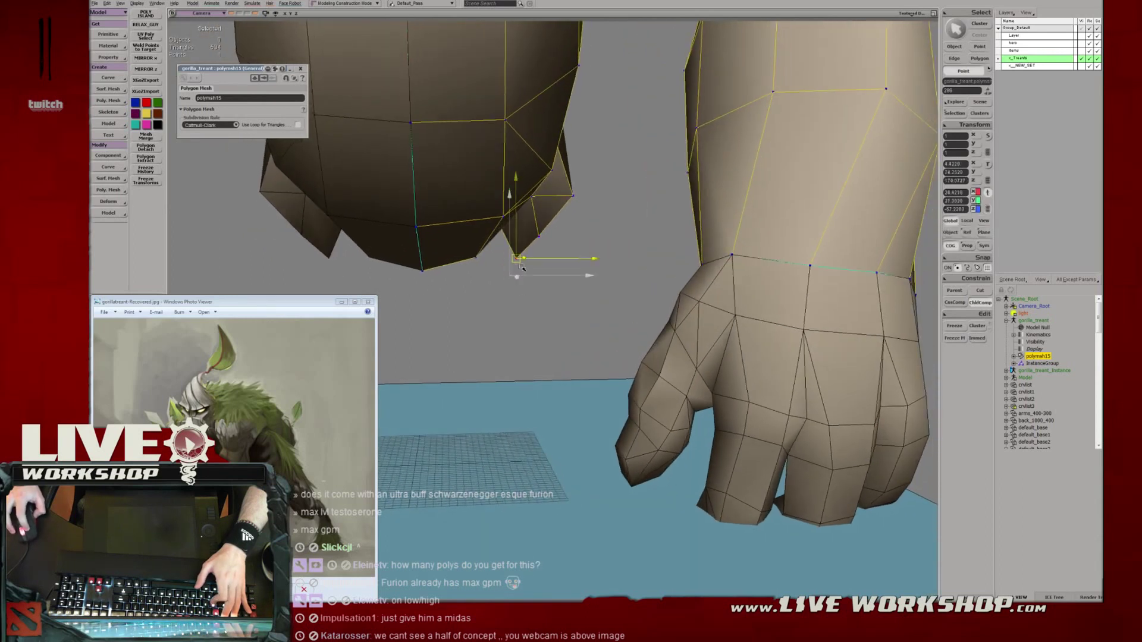
{"action": "key", "text": "s"}
{"action": "right_click_drag", "start_coordinate": [538, 254], "coordinate": [486, 215]}
{"action": "key", "text": "t"}
{"action": "left_click_drag", "start_coordinate": [486, 216], "coordinate": [515, 235]}
Refine the outer side points of the leg stub where it leaves the hip.
{"action": "key", "text": "s"}
{"action": "right_click_drag", "start_coordinate": [515, 235], "coordinate": [428, 230]}
{"action": "key", "text": "s"}
{"action": "key", "text": "v"}
{"action": "left_click_drag", "start_coordinate": [564, 220], "coordinate": [556, 207]}
{"action": "key", "text": "s"}
{"action": "right_click_drag", "start_coordinate": [581, 224], "coordinate": [544, 227]}
{"action": "key", "text": "t"}
{"action": "key", "text": "v"}
{"action": "mouse_move", "coordinate": [530, 224]}
{"action": "left_mouse_down"}
{"action": "mouse_move", "coordinate": [538, 233]}
{"action": "mouse_move", "coordinate": [528, 220]}
{"action": "left_mouse_up"}
Move the point at the inner junction between the leg stub and the rear.
{"action": "key", "text": "s"}
{"action": "right_click_drag", "start_coordinate": [528, 219], "coordinate": [611, 232]}
{"action": "key", "text": "v"}
{"action": "key", "text": "t"}
{"action": "left_click_drag", "start_coordinate": [531, 247], "coordinate": [546, 262]}
{"action": "key", "text": "s"}
{"action": "mouse_move", "coordinate": [546, 263]}
{"action": "right_mouse_down"}
{"action": "mouse_move", "coordinate": [497, 261]}
{"action": "mouse_move", "coordinate": [546, 255]}
{"action": "right_mouse_up"}
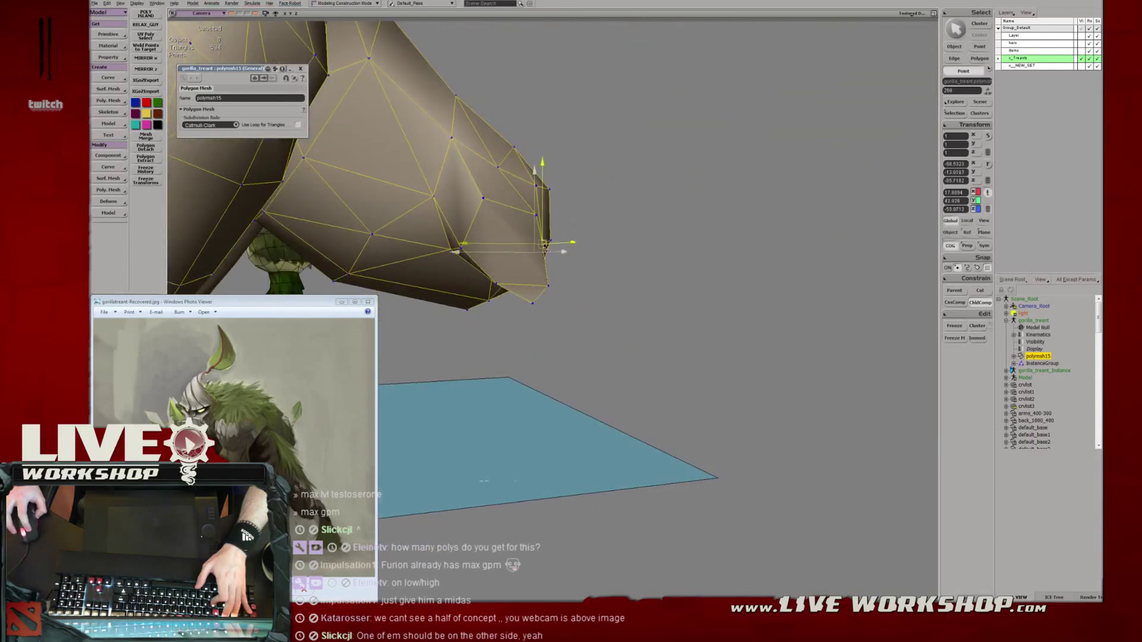
{"action": "middle_click_drag", "start_coordinate": [552, 242], "coordinate": [570, 195]}
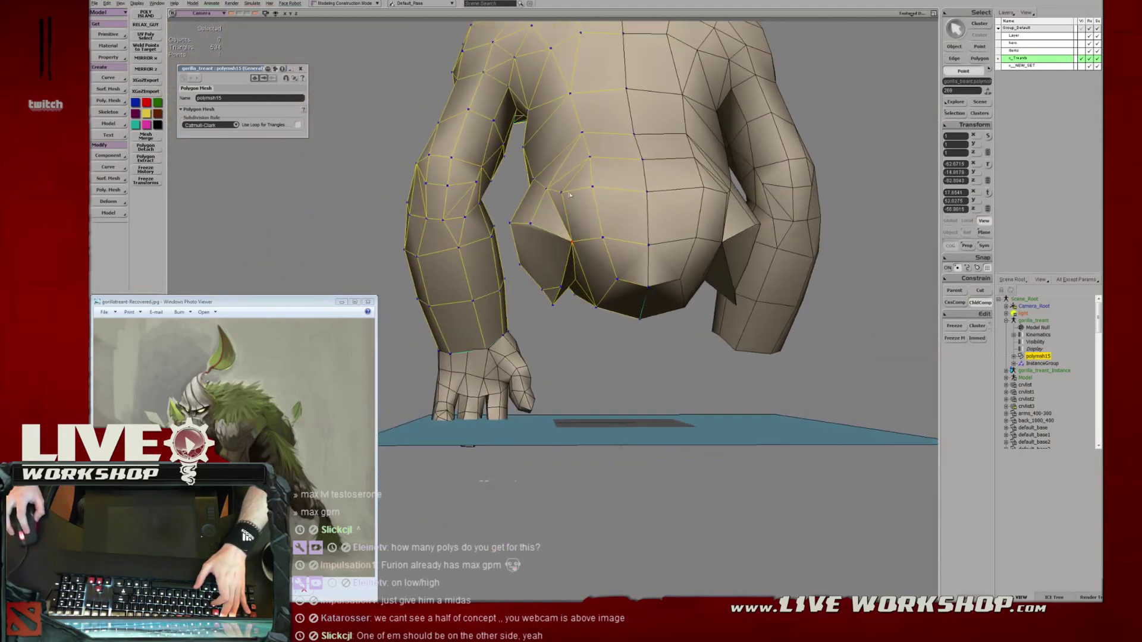
Reposition the hip points above the leg stub to blend it into the flank.
{"action": "left_click_drag", "start_coordinate": [549, 191], "coordinate": [551, 208]}
{"action": "middle_click_drag", "start_coordinate": [550, 208], "coordinate": [619, 232]}
{"action": "left_click_drag", "start_coordinate": [518, 204], "coordinate": [539, 206]}
{"action": "left_click", "coordinate": [469, 177]}
{"action": "left_click_drag", "start_coordinate": [469, 176], "coordinate": [473, 182]}
{"action": "right_click_drag", "start_coordinate": [472, 183], "coordinate": [541, 244]}
{"action": "middle_click_drag", "start_coordinate": [541, 243], "coordinate": [551, 181]}
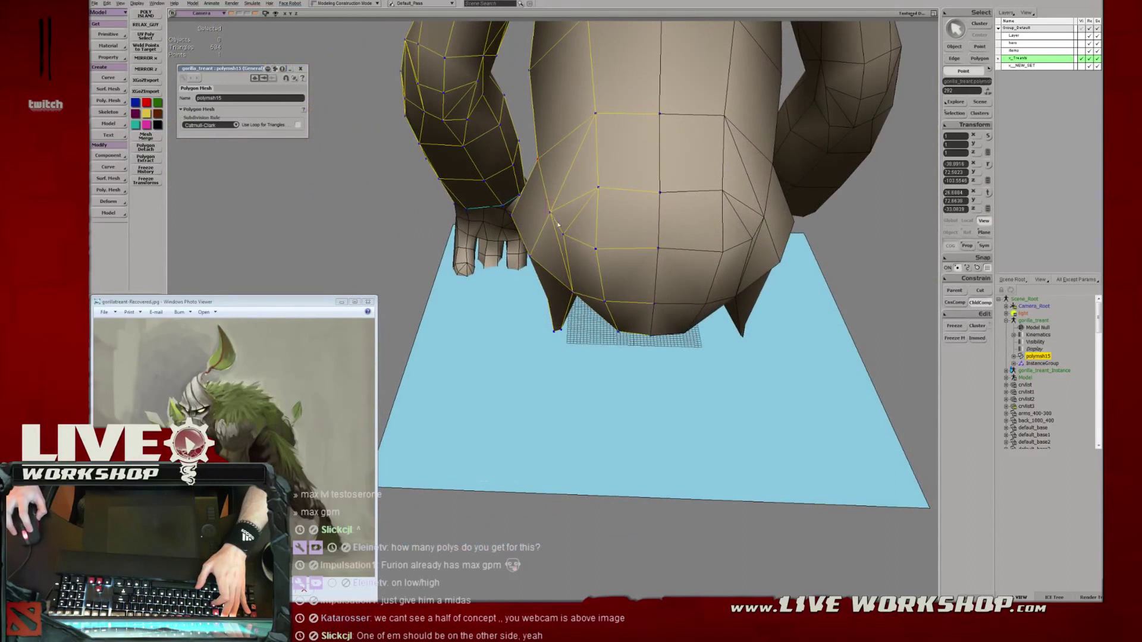
Adjust the points on the buttock beside the leg stub to round it, and save the scene.
{"action": "middle_click_drag", "start_coordinate": [558, 225], "coordinate": [615, 220]}
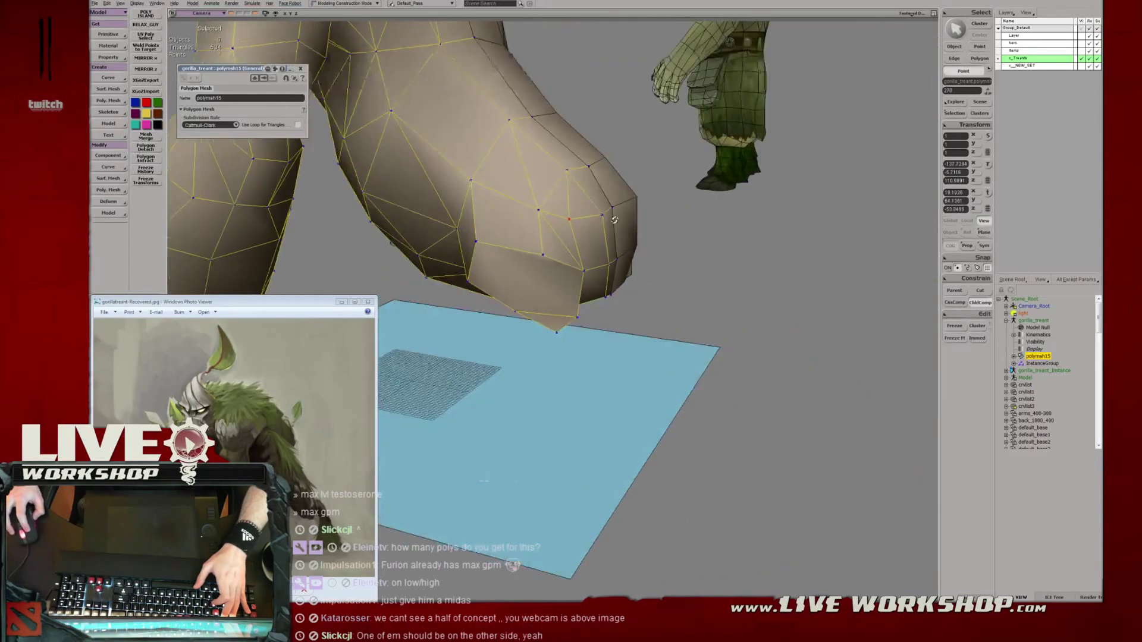
{"action": "right_click_drag", "start_coordinate": [614, 220], "coordinate": [572, 229]}
{"action": "left_click_drag", "start_coordinate": [564, 215], "coordinate": [568, 246]}
{"action": "right_click_drag", "start_coordinate": [568, 246], "coordinate": [577, 283]}
{"action": "left_click_drag", "start_coordinate": [577, 283], "coordinate": [585, 279]}
{"action": "right_click_drag", "start_coordinate": [581, 282], "coordinate": [635, 219]}
{"action": "key", "text": "m"}
{"action": "left_click", "coordinate": [595, 214]}
{"action": "key", "text": "v"}
{"action": "left_click_drag", "start_coordinate": [595, 214], "coordinate": [598, 218]}
{"action": "key", "text": "ctrl+s"}
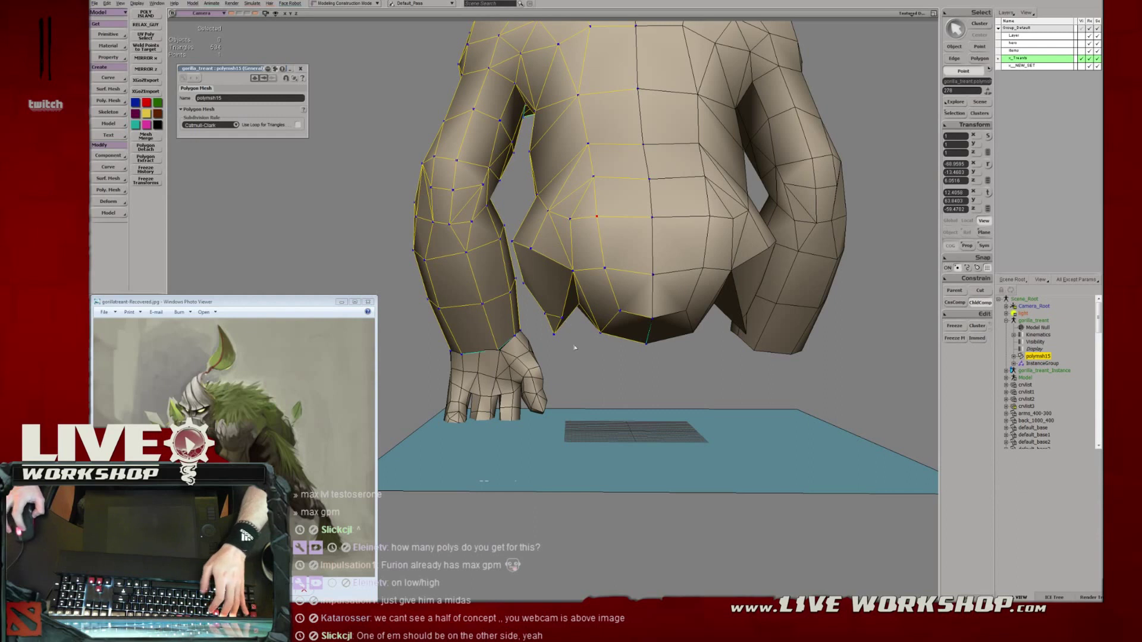
Freeze the modelling history of the gorilla mesh.
{"action": "key", "text": "space"}
{"action": "left_click", "coordinate": [120, 204]}
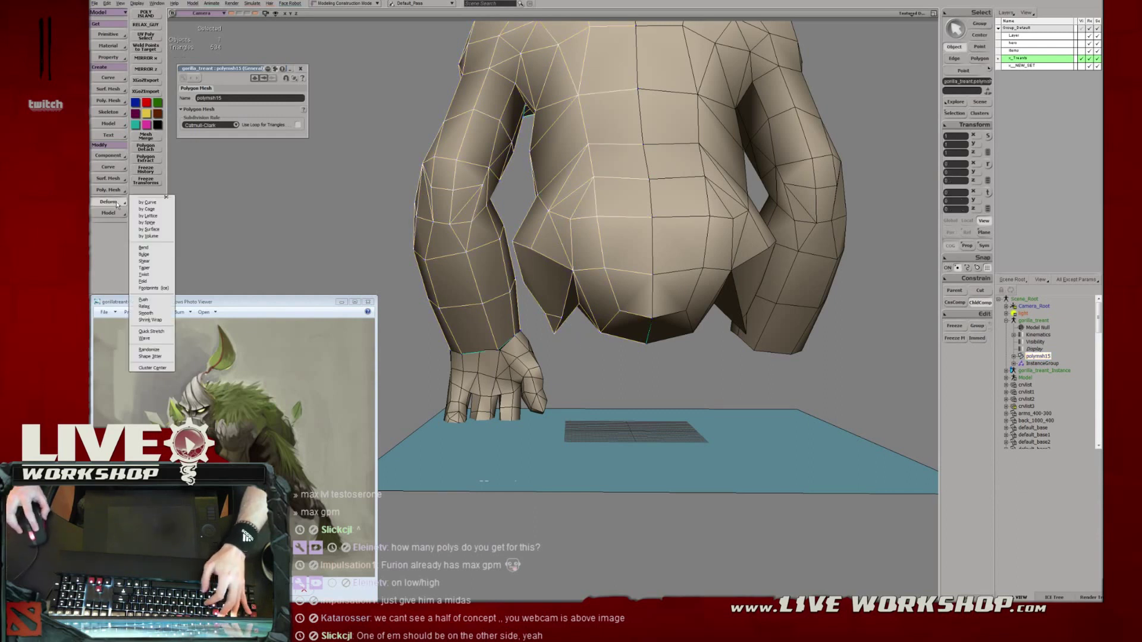
{"action": "left_click", "coordinate": [147, 171]}
{"action": "right_click_drag", "start_coordinate": [297, 209], "coordinate": [357, 202]}
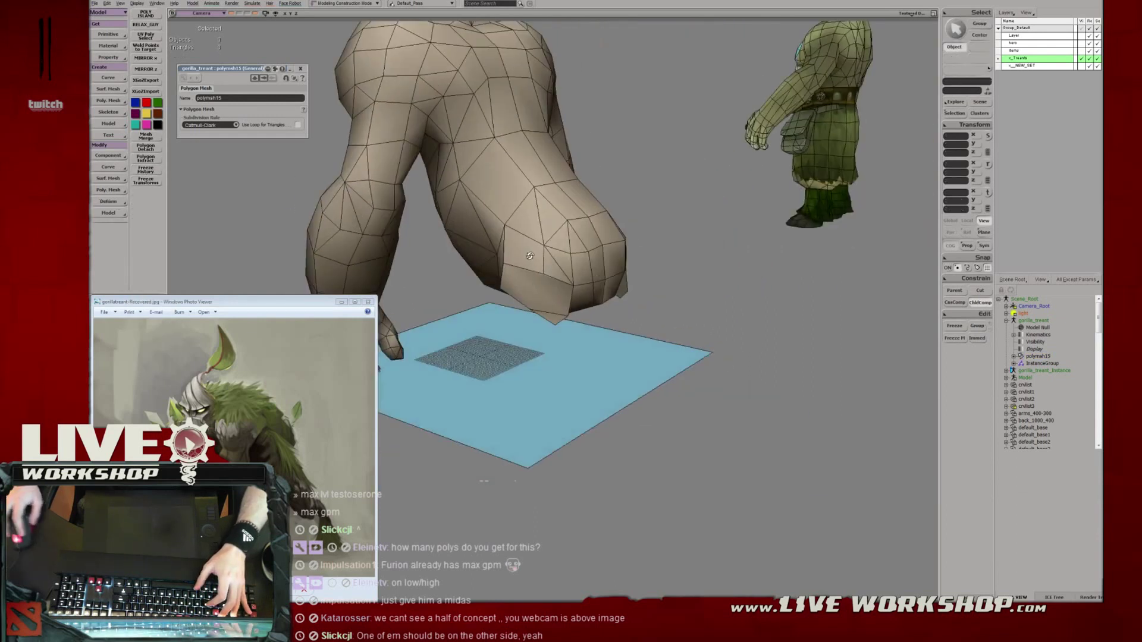
Examine the whole gorilla model and the Treant polygon and texture budget text above it.
{"action": "middle_click_drag", "start_coordinate": [357, 203], "coordinate": [374, 187]}
{"action": "left_click", "coordinate": [374, 186]}
{"action": "right_click_drag", "start_coordinate": [374, 186], "coordinate": [547, 290]}
{"action": "left_click_drag", "start_coordinate": [547, 289], "coordinate": [560, 288]}
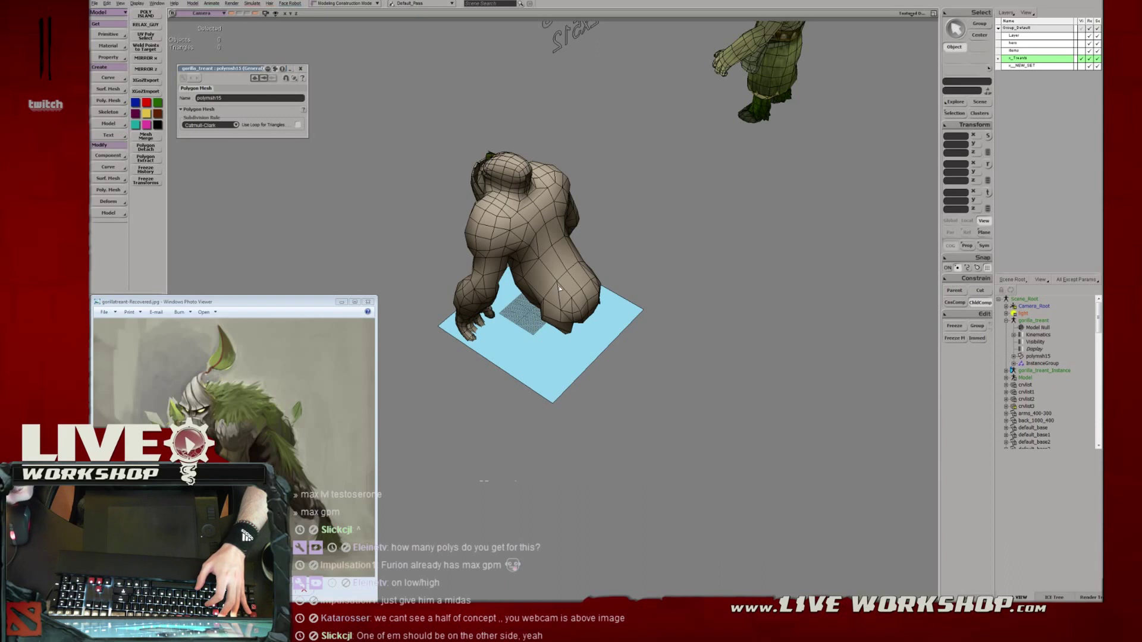
{"action": "right_click_drag", "start_coordinate": [575, 219], "coordinate": [563, 107]}
{"action": "left_click", "coordinate": [563, 104]}
{"action": "middle_click_drag", "start_coordinate": [562, 104], "coordinate": [547, 134]}
{"action": "left_click_drag", "start_coordinate": [548, 134], "coordinate": [543, 162]}
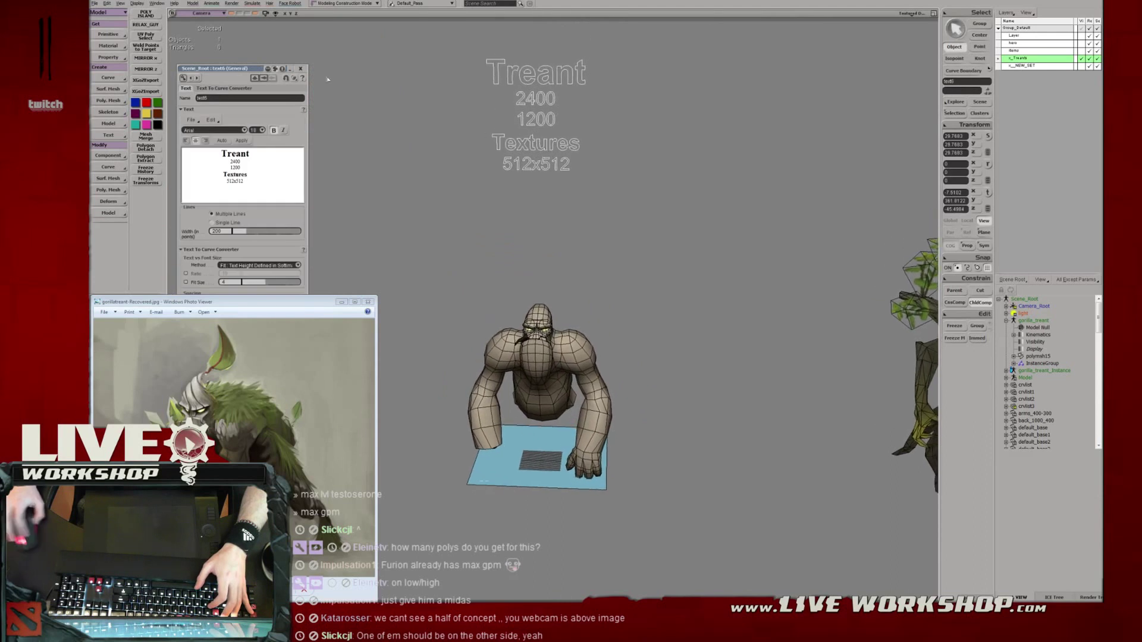
{"action": "left_click", "coordinate": [301, 70]}
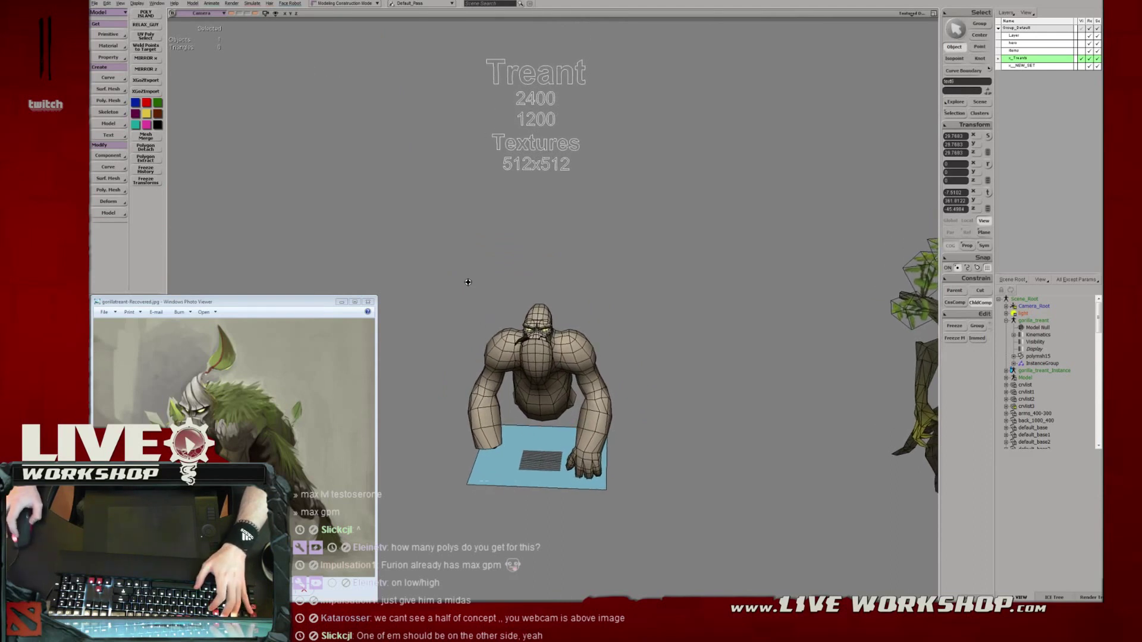
{"action": "middle_click_drag", "start_coordinate": [468, 282], "coordinate": [609, 322]}
{"action": "right_click_drag", "start_coordinate": [610, 323], "coordinate": [568, 445]}
{"action": "middle_click_drag", "start_coordinate": [568, 445], "coordinate": [572, 181]}
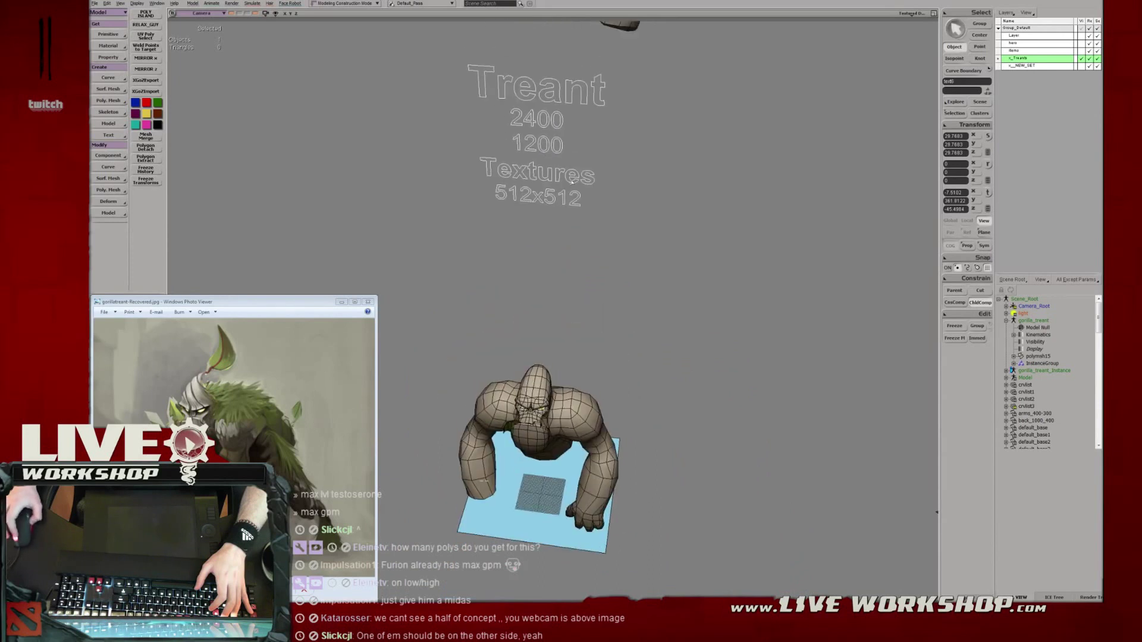
Inspect the gorilla's head, chest and shoulders up close from the front.
{"action": "middle_click_drag", "start_coordinate": [595, 141], "coordinate": [608, 266]}
{"action": "right_click_drag", "start_coordinate": [640, 358], "coordinate": [630, 280]}
{"action": "left_click", "coordinate": [625, 174]}
{"action": "middle_click_drag", "start_coordinate": [615, 357], "coordinate": [706, 360]}
{"action": "right_click_drag", "start_coordinate": [706, 359], "coordinate": [633, 339]}
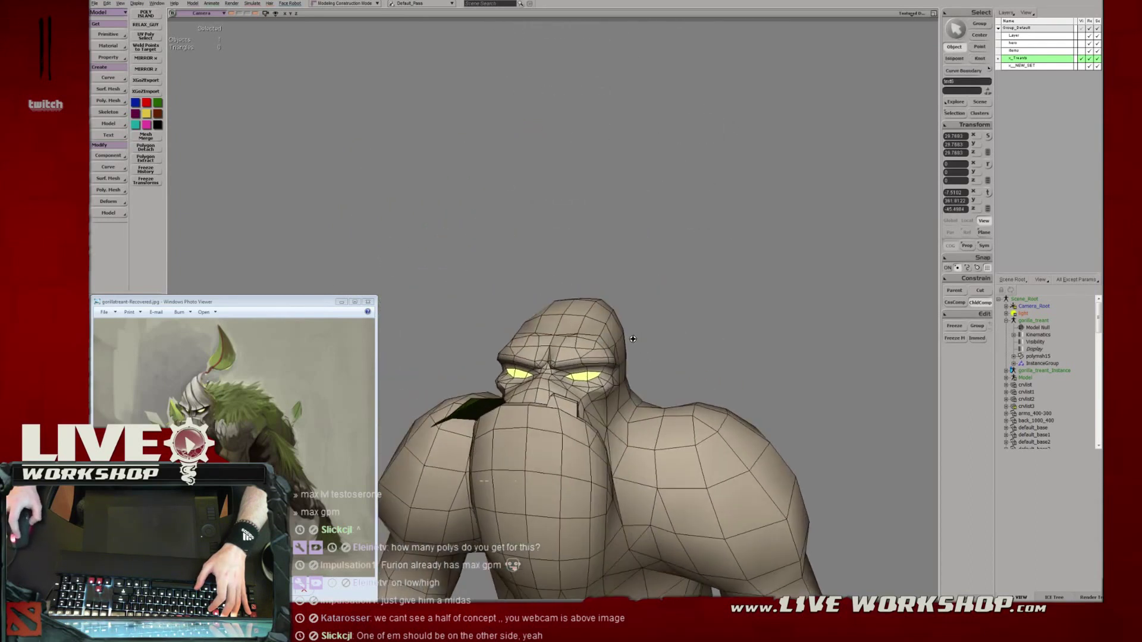
{"action": "middle_click_drag", "start_coordinate": [632, 339], "coordinate": [701, 361]}
{"action": "middle_click_drag", "start_coordinate": [494, 471], "coordinate": [606, 327]}
Reposition the points on the upper back of the shoulder and at the deltoid's lower edge.
{"action": "middle_click_drag", "start_coordinate": [574, 253], "coordinate": [596, 203]}
{"action": "key", "text": "t"}
{"action": "key", "text": "v"}
{"action": "key", "text": "s"}
{"action": "right_click_drag", "start_coordinate": [593, 211], "coordinate": [545, 209]}
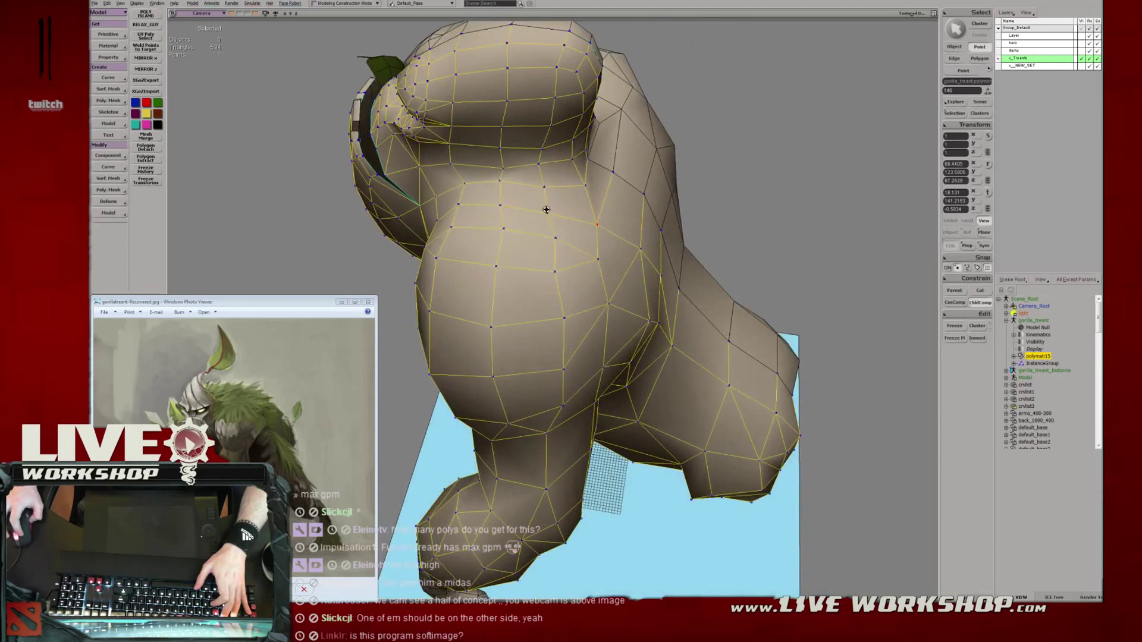
{"action": "key", "text": "t"}
{"action": "left_click", "coordinate": [550, 213]}
{"action": "key", "text": "v"}
{"action": "key", "text": "t"}
{"action": "left_click", "coordinate": [564, 319]}
{"action": "left_click", "coordinate": [563, 369]}
{"action": "key", "text": "v"}
{"action": "left_click_drag", "start_coordinate": [563, 370], "coordinate": [571, 365]}
Move the middle points of the outer shoulder to even out its curvature.
{"action": "left_click", "coordinate": [565, 318]}
{"action": "key", "text": "v"}
{"action": "left_click_drag", "start_coordinate": [566, 319], "coordinate": [569, 318]}
{"action": "left_click", "coordinate": [560, 270]}
{"action": "key", "text": "v"}
{"action": "key", "text": "s"}
{"action": "right_click_drag", "start_coordinate": [568, 273], "coordinate": [572, 250]}
Adjust the points along the top of the shoulder to smooth its upper contour.
{"action": "key", "text": "v"}
{"action": "left_click_drag", "start_coordinate": [571, 249], "coordinate": [558, 234]}
{"action": "left_click_drag", "start_coordinate": [507, 230], "coordinate": [522, 240]}
{"action": "key", "text": "v"}
{"action": "left_click_drag", "start_coordinate": [515, 234], "coordinate": [514, 217]}
{"action": "left_click", "coordinate": [518, 220]}
{"action": "key", "text": "v"}
{"action": "key", "text": "s"}
Reposition the points across the outer deltoid, from its centre down to the lower edge.
{"action": "middle_click_drag", "start_coordinate": [485, 239], "coordinate": [493, 219]}
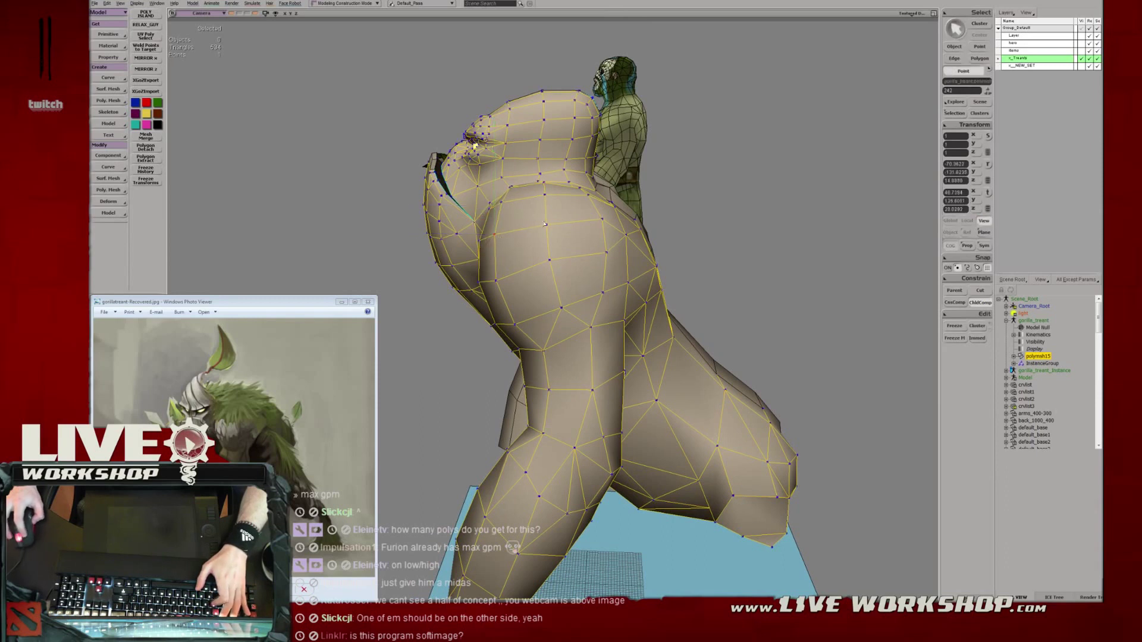
{"action": "left_click", "coordinate": [551, 262]}
{"action": "key", "text": "m"}
{"action": "left_click_drag", "start_coordinate": [496, 280], "coordinate": [604, 295]}
{"action": "key", "text": "m"}
{"action": "key", "text": "m"}
{"action": "key", "text": "m"}
{"action": "key", "text": "m"}
{"action": "left_click", "coordinate": [562, 308]}
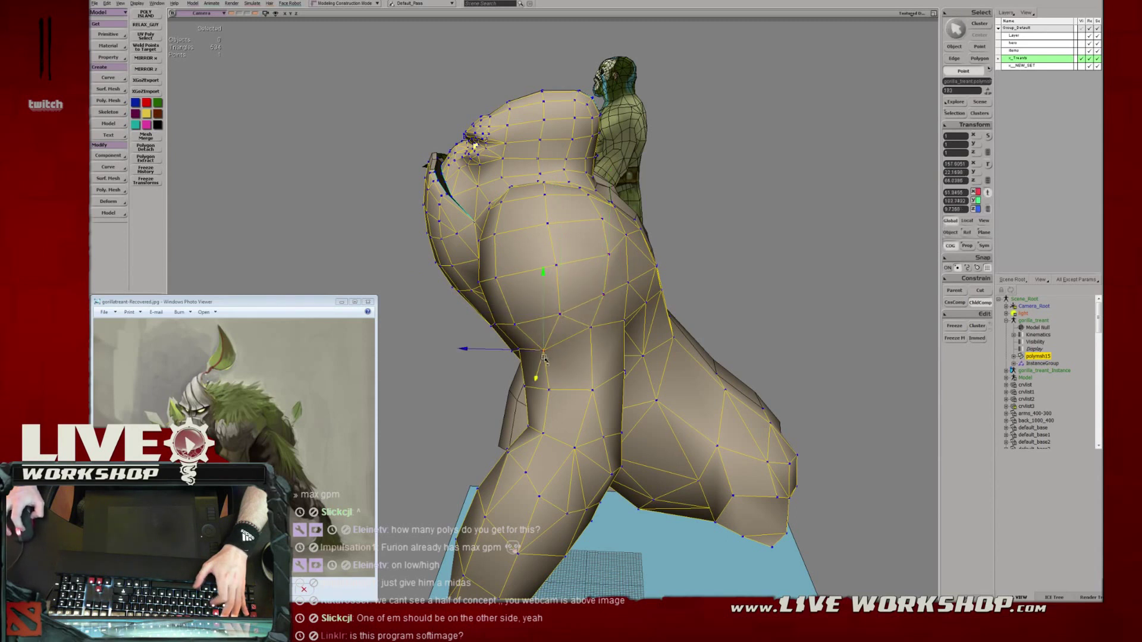
Move the points where the deltoid meets the upper arm to define the shoulder's lower boundary.
{"action": "key", "text": "e"}
{"action": "left_click", "coordinate": [526, 331]}
{"action": "key", "text": "s"}
{"action": "left_click_drag", "start_coordinate": [526, 331], "coordinate": [552, 322]}
{"action": "key", "text": "t"}
{"action": "key", "text": "m"}
{"action": "key", "text": "m"}
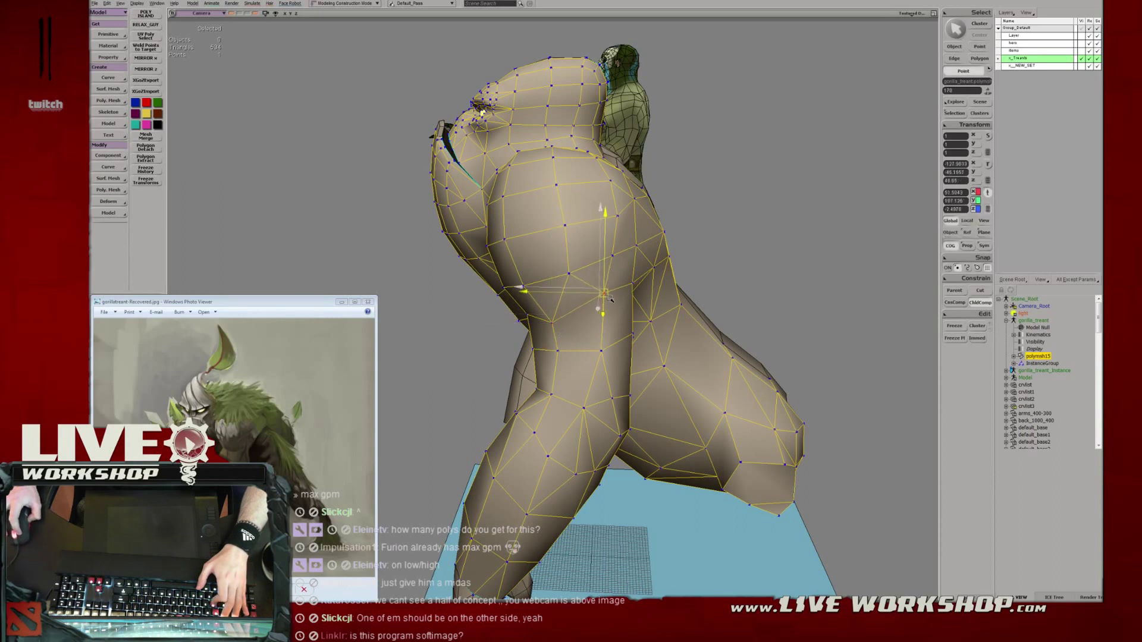
Adjust the points along the rear side of the torso, just behind and below the shoulder.
{"action": "left_click", "coordinate": [618, 260]}
{"action": "left_click_drag", "start_coordinate": [620, 261], "coordinate": [639, 256]}
{"action": "left_click", "coordinate": [637, 245]}
{"action": "key", "text": "v"}
{"action": "left_click", "coordinate": [639, 208]}
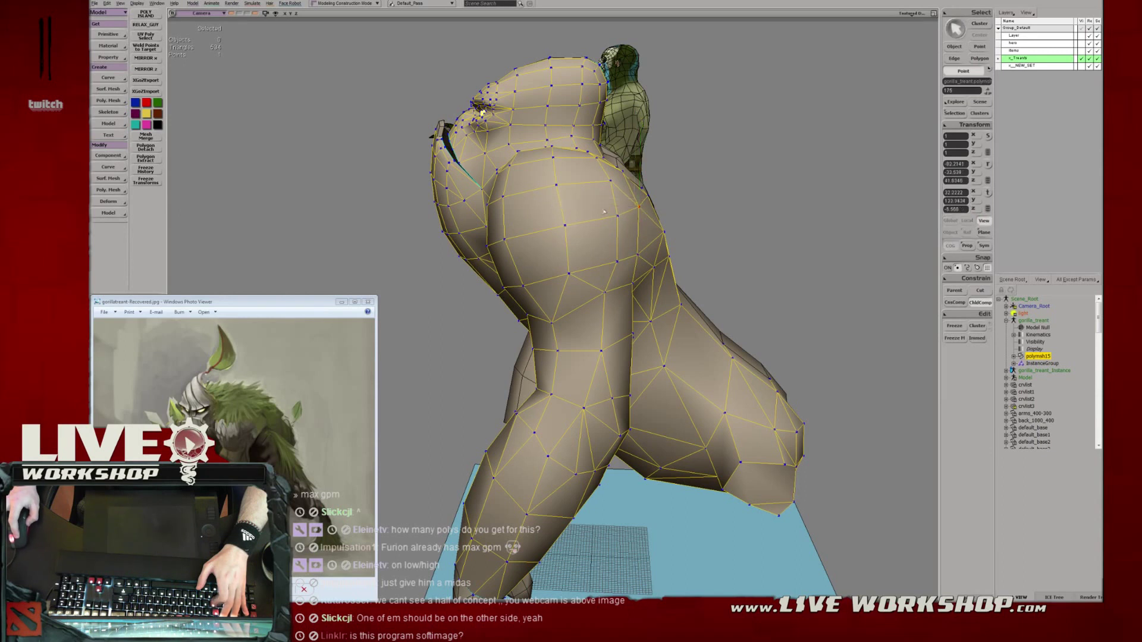
Reposition the points at the back of the shoulder where it meets the armpit, working from behind.
{"action": "right_click_drag", "start_coordinate": [696, 226], "coordinate": [468, 253]}
{"action": "left_click", "coordinate": [480, 297]}
{"action": "key", "text": "v"}
{"action": "left_click_drag", "start_coordinate": [480, 300], "coordinate": [471, 323]}
{"action": "key", "text": "m"}
{"action": "left_click", "coordinate": [500, 324]}
{"action": "key", "text": "v"}
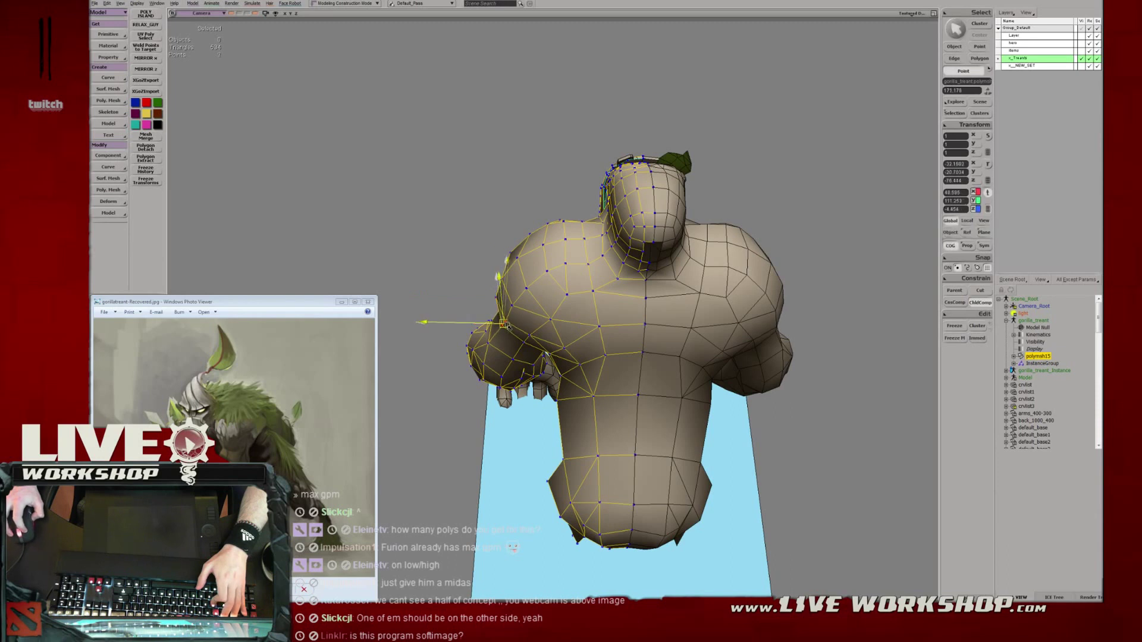
Clear the selection and examine the proportions of the whole gorilla from the front three-quarter view.
{"action": "key", "text": "space"}
{"action": "left_click", "coordinate": [458, 270]}
{"action": "key", "text": "s"}
{"action": "middle_click_drag", "start_coordinate": [459, 270], "coordinate": [512, 271]}
{"action": "right_click_drag", "start_coordinate": [512, 271], "coordinate": [566, 272]}
{"action": "left_click_drag", "start_coordinate": [566, 272], "coordinate": [667, 287]}
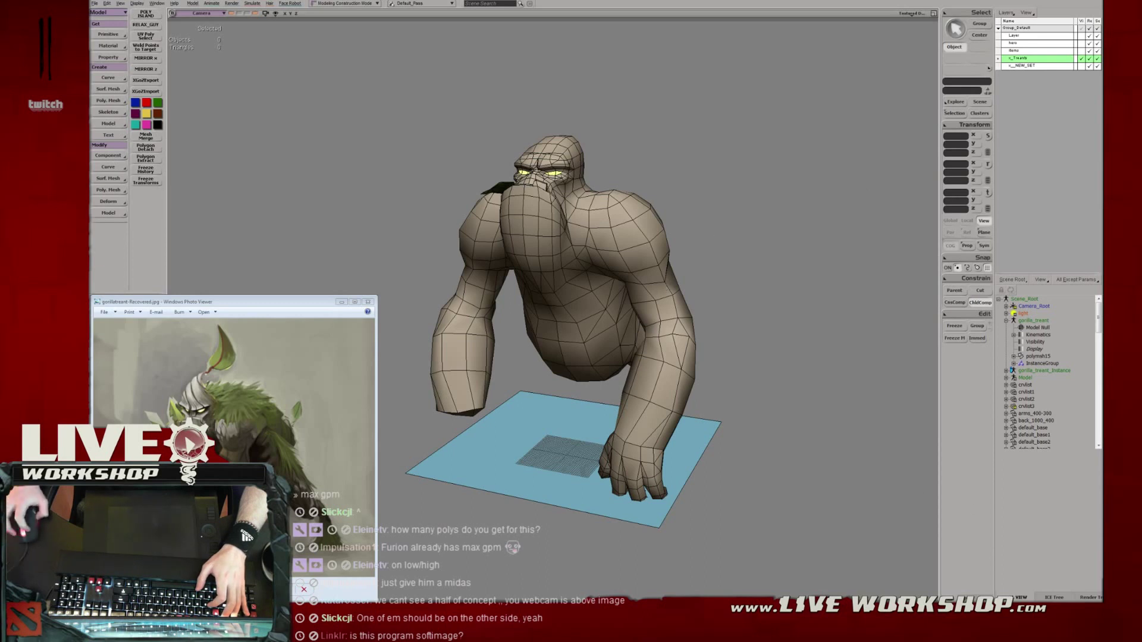
{"action": "key", "text": "alt+Tab"}
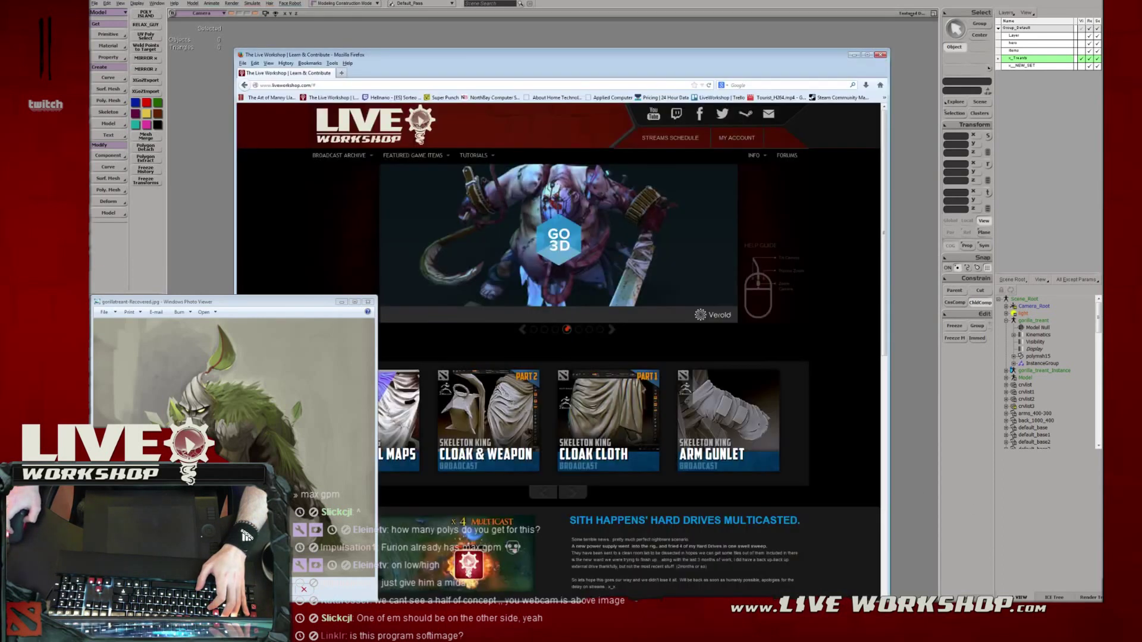
{"action": "key", "text": "alt+Tab"}
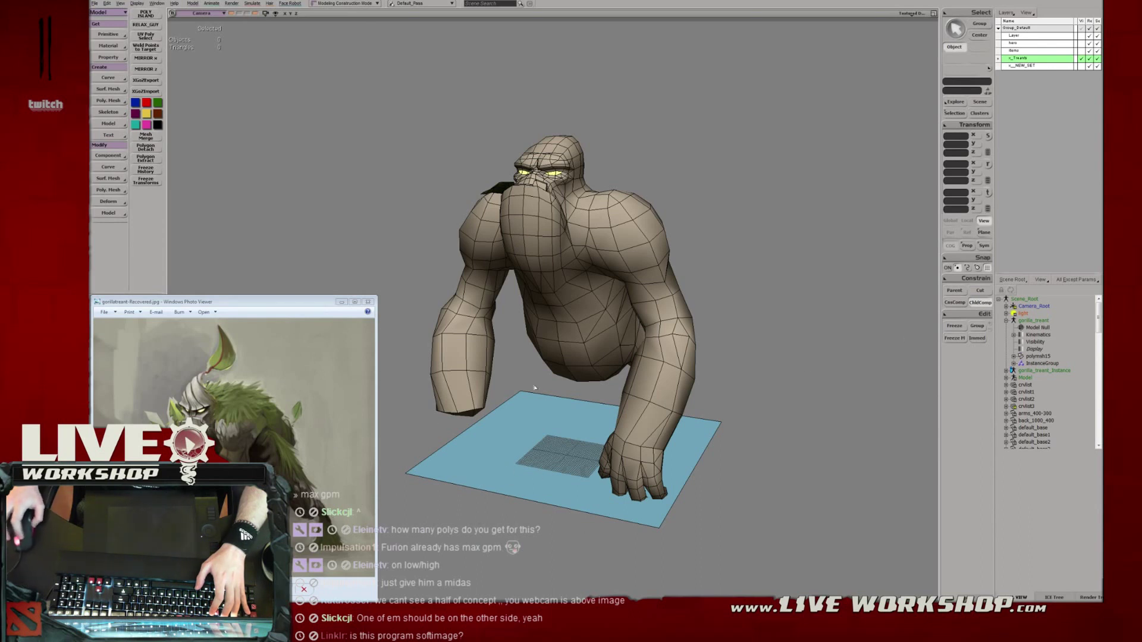
Raise and shrink the concept art viewer so the entire creature is visible beside the model.
{"action": "left_click_drag", "start_coordinate": [324, 304], "coordinate": [322, 312]}
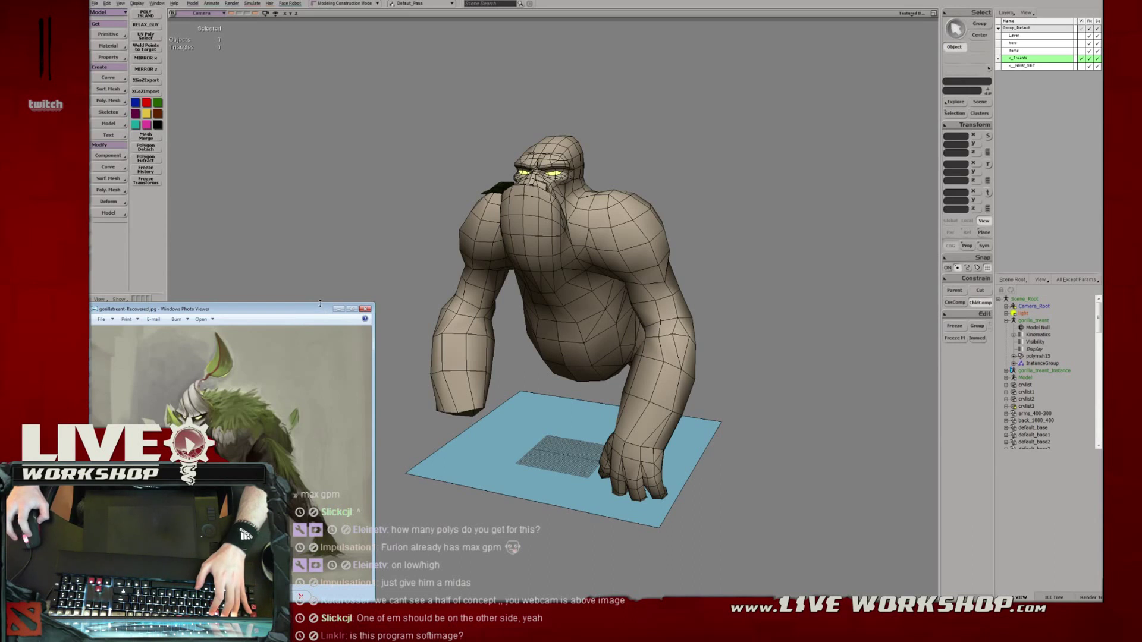
{"action": "left_click_drag", "start_coordinate": [321, 312], "coordinate": [320, 228]}
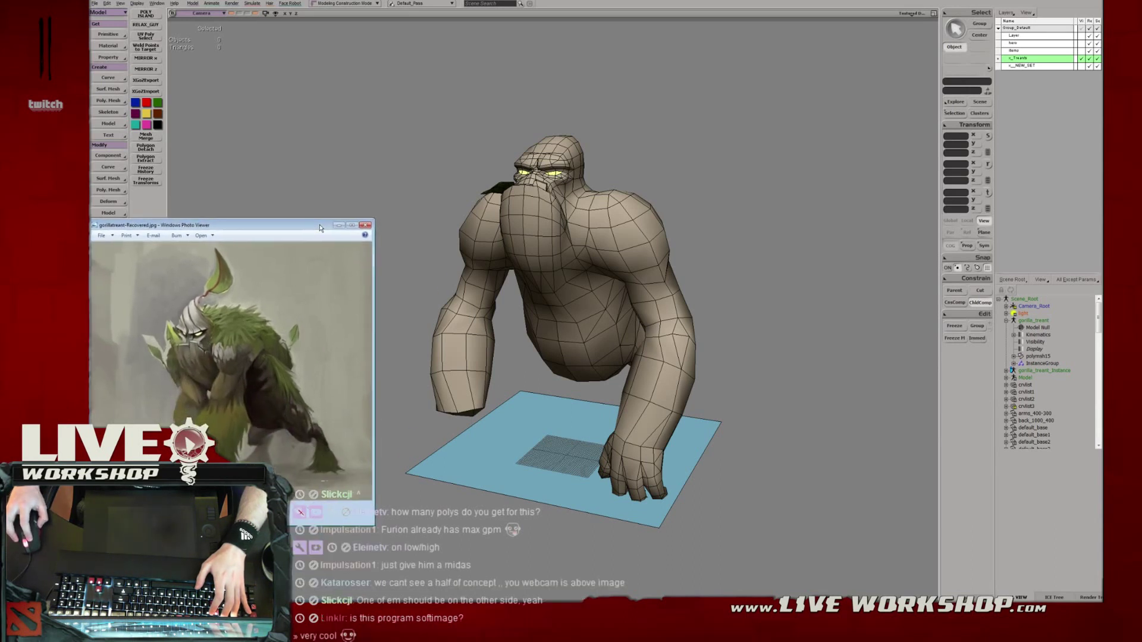
{"action": "left_click_drag", "start_coordinate": [364, 523], "coordinate": [364, 503]}
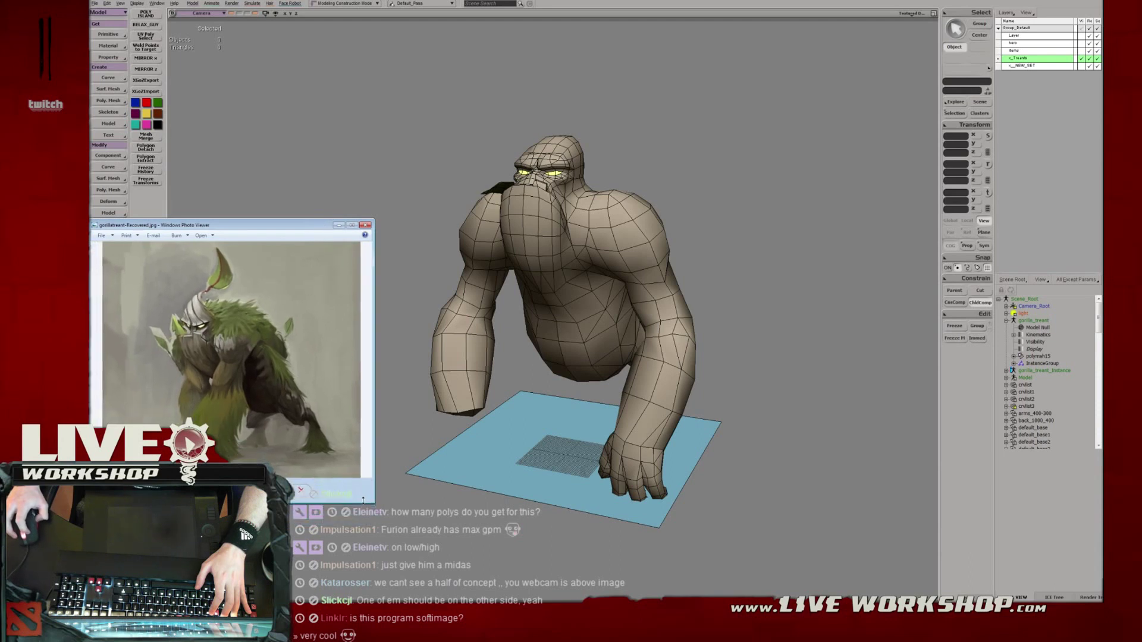
{"action": "left_click_drag", "start_coordinate": [374, 399], "coordinate": [358, 403]}
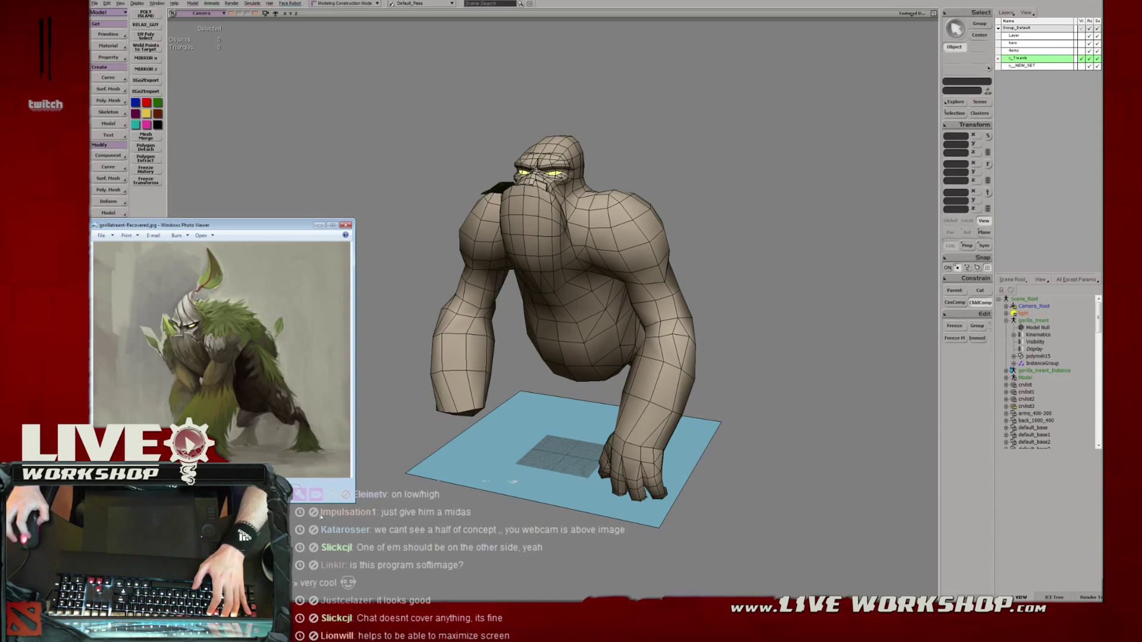
{"action": "left_click_drag", "start_coordinate": [355, 503], "coordinate": [325, 474]}
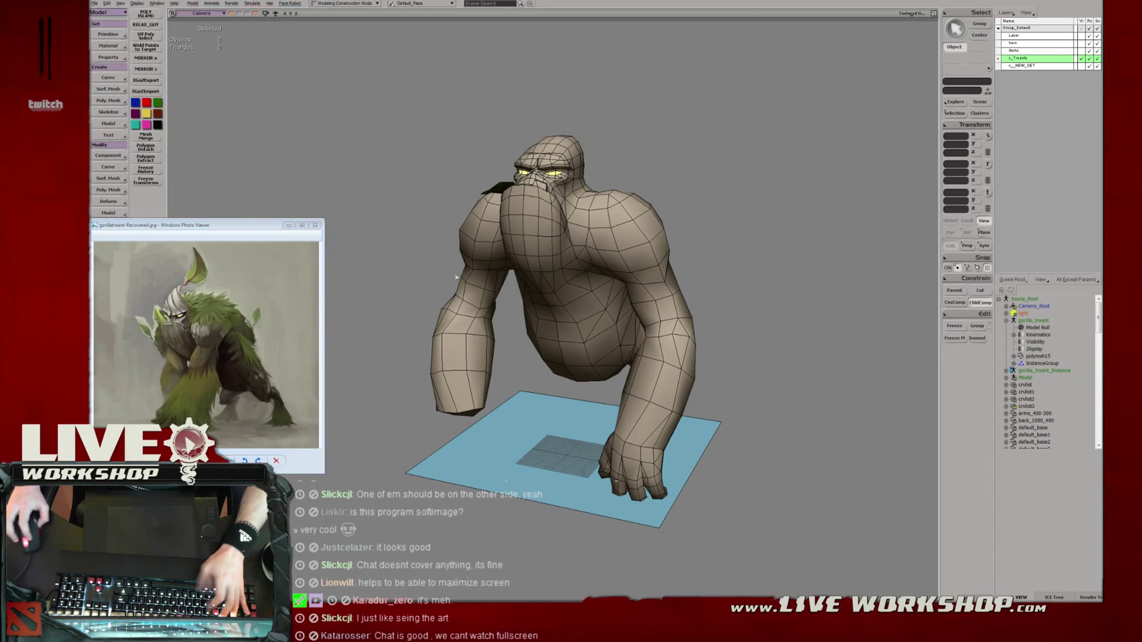
{"action": "key", "text": "alt+Tab"}
{"action": "key", "text": "alt+Tab"}
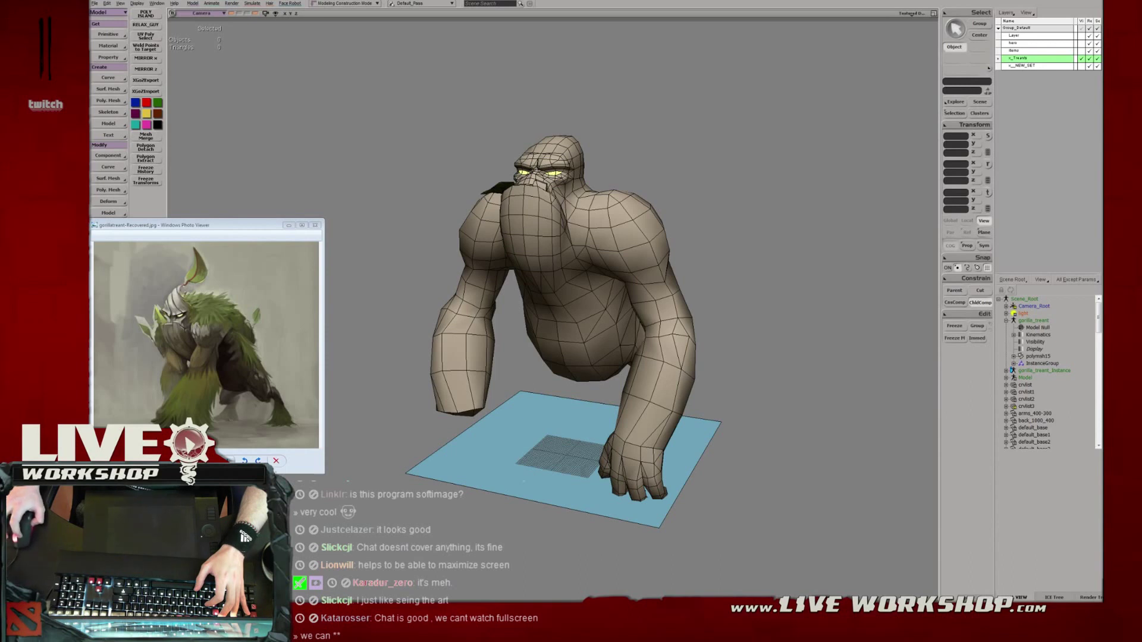
{"action": "key", "text": "s"}
{"action": "middle_click_drag", "start_coordinate": [757, 208], "coordinate": [714, 233]}
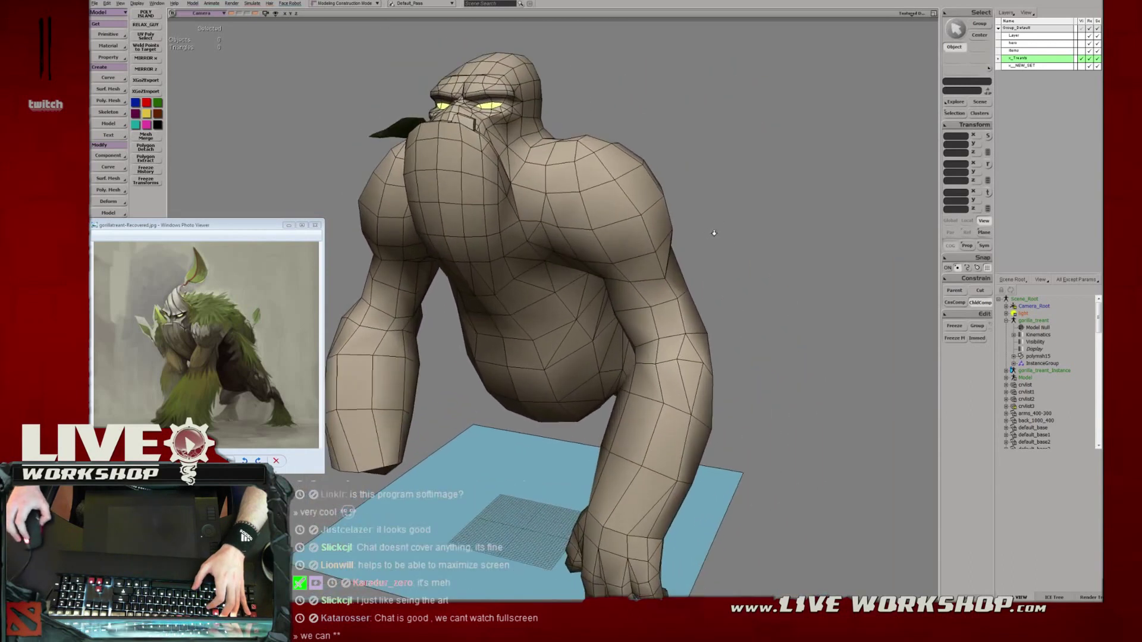
{"action": "scroll", "coordinate": [714, 233], "scroll_direction": "up", "scroll_amount": 1}
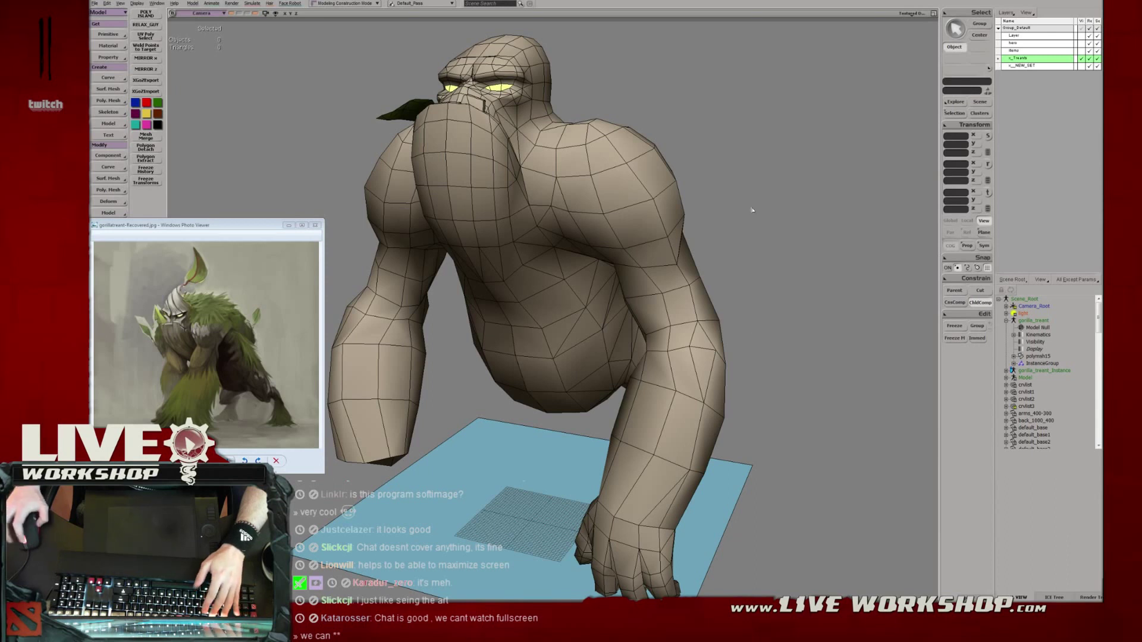
{"action": "key", "text": "alt+Tab"}
{"action": "key", "text": "alt+Tab"}
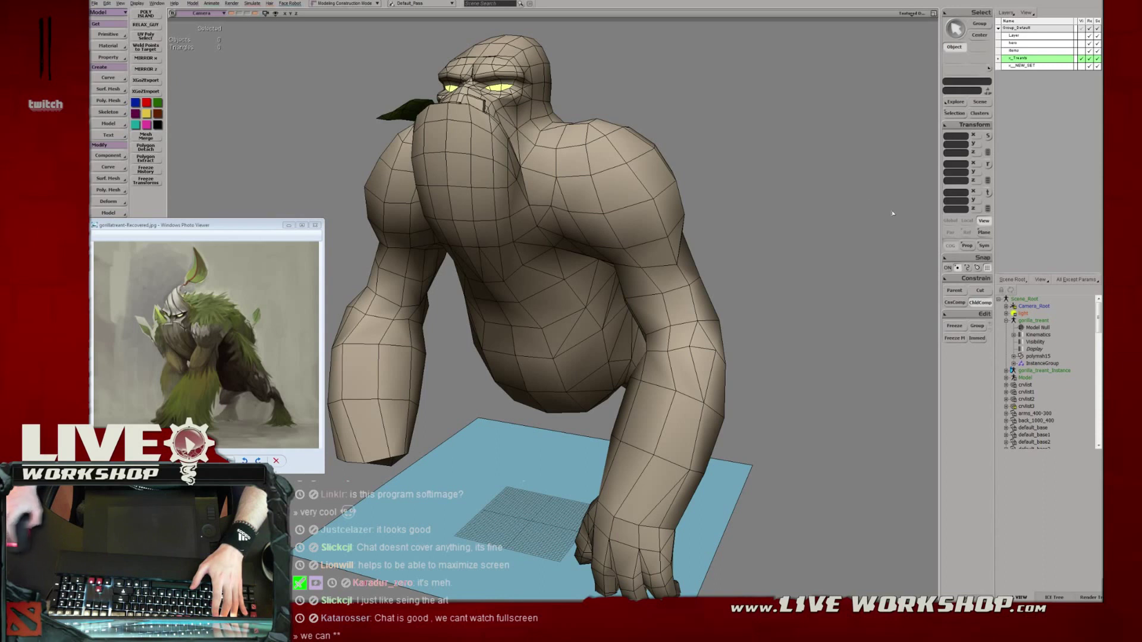
Select the body mesh and move points on the lower hip around the start of the leg.
{"action": "key", "text": "s"}
{"action": "middle_click_drag", "start_coordinate": [641, 234], "coordinate": [518, 217]}
{"action": "right_click_drag", "start_coordinate": [518, 217], "coordinate": [587, 260]}
{"action": "middle_click_drag", "start_coordinate": [587, 260], "coordinate": [573, 286]}
{"action": "left_click", "coordinate": [574, 286]}
{"action": "right_click_drag", "start_coordinate": [574, 287], "coordinate": [622, 262]}
{"action": "key", "text": "m"}
{"action": "left_click_drag", "start_coordinate": [561, 315], "coordinate": [548, 313]}
{"action": "mouse_move", "coordinate": [548, 312]}
{"action": "right_mouse_down"}
{"action": "mouse_move", "coordinate": [556, 319]}
{"action": "mouse_move", "coordinate": [545, 312]}
{"action": "right_mouse_up"}
{"action": "left_click_drag", "start_coordinate": [542, 306], "coordinate": [562, 297]}
{"action": "right_click_drag", "start_coordinate": [563, 297], "coordinate": [619, 296]}
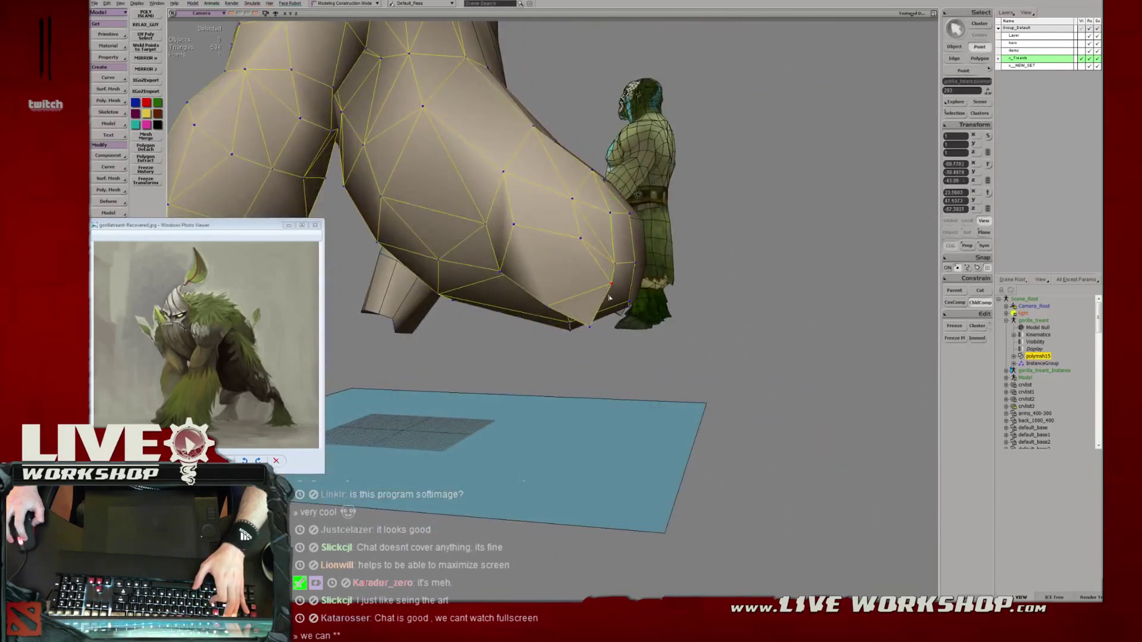
Shift the points on the outer rear of the hip to round the form above the leg.
{"action": "middle_click_drag", "start_coordinate": [609, 297], "coordinate": [594, 258]}
{"action": "left_click_drag", "start_coordinate": [588, 238], "coordinate": [575, 228]}
{"action": "left_click_drag", "start_coordinate": [616, 283], "coordinate": [604, 267]}
{"action": "middle_click_drag", "start_coordinate": [593, 306], "coordinate": [565, 301]}
Adjust the points around the leg area on the underside of the hip and save the scene.
{"action": "key", "text": "e"}
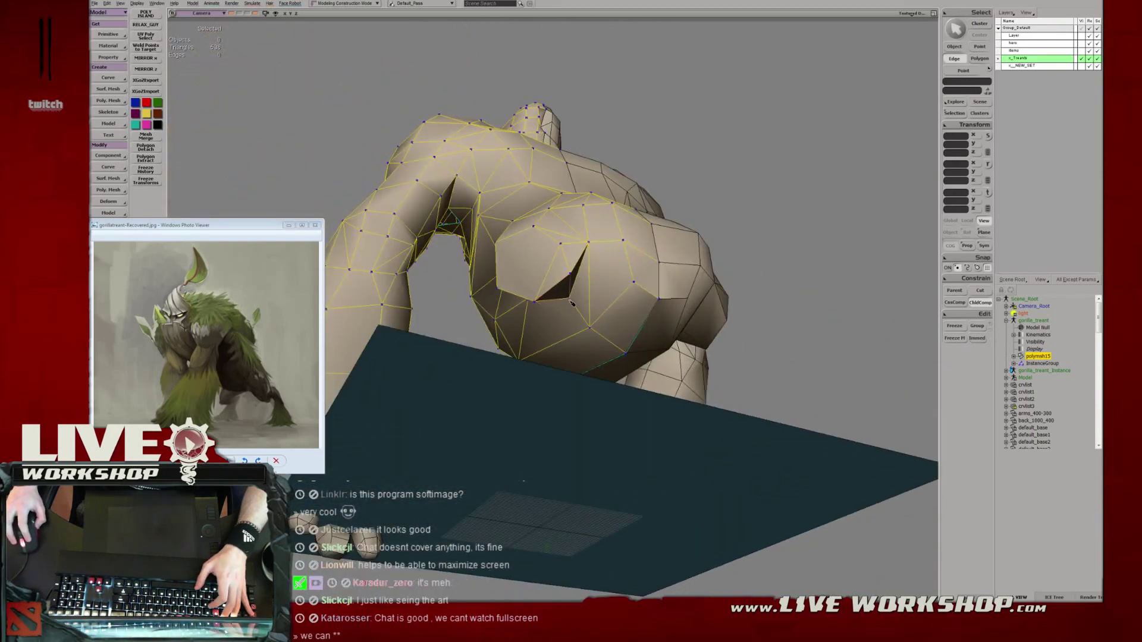
{"action": "key", "text": "t"}
{"action": "middle_click_drag", "start_coordinate": [573, 277], "coordinate": [599, 296]}
{"action": "key", "text": "m"}
{"action": "left_click_drag", "start_coordinate": [598, 296], "coordinate": [594, 298]}
{"action": "middle_click_drag", "start_coordinate": [592, 296], "coordinate": [534, 285]}
{"action": "left_click", "coordinate": [533, 285]}
{"action": "key", "text": "ctrl+s"}
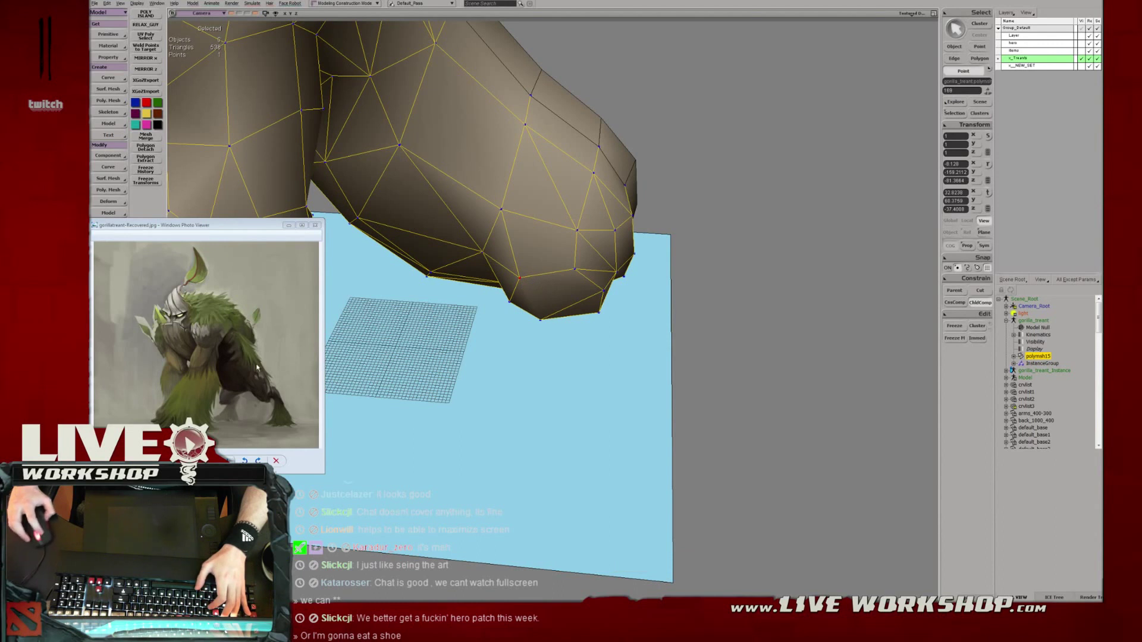
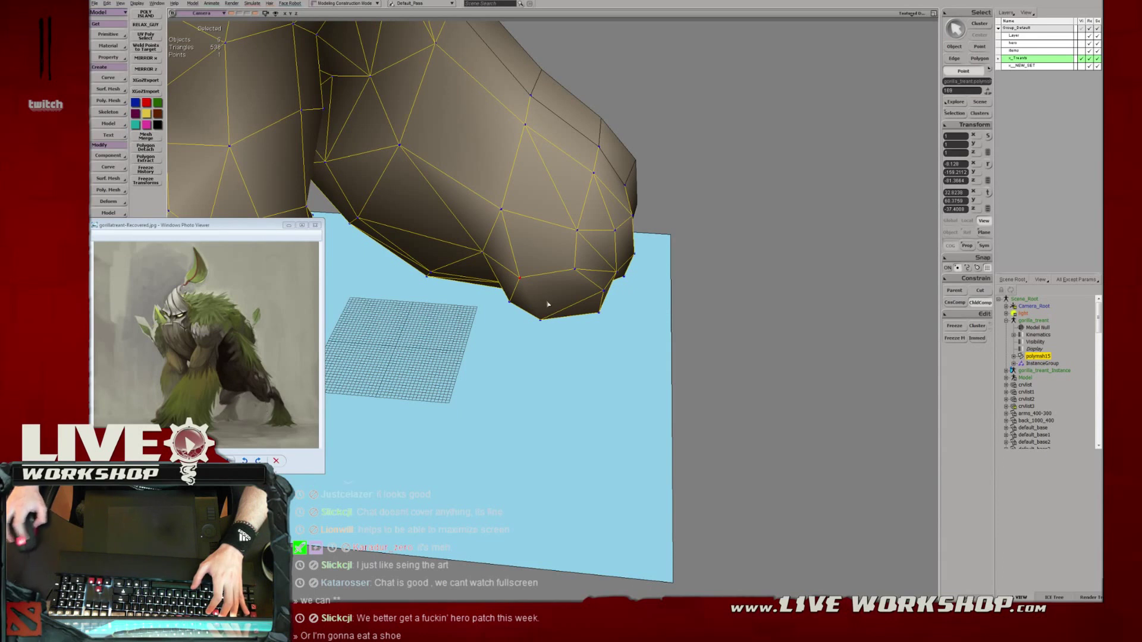
Select the large face on the outer underside of the hip and divide it for the leg.
{"action": "right_click_drag", "start_coordinate": [539, 299], "coordinate": [581, 268]}
{"action": "key", "text": "u"}
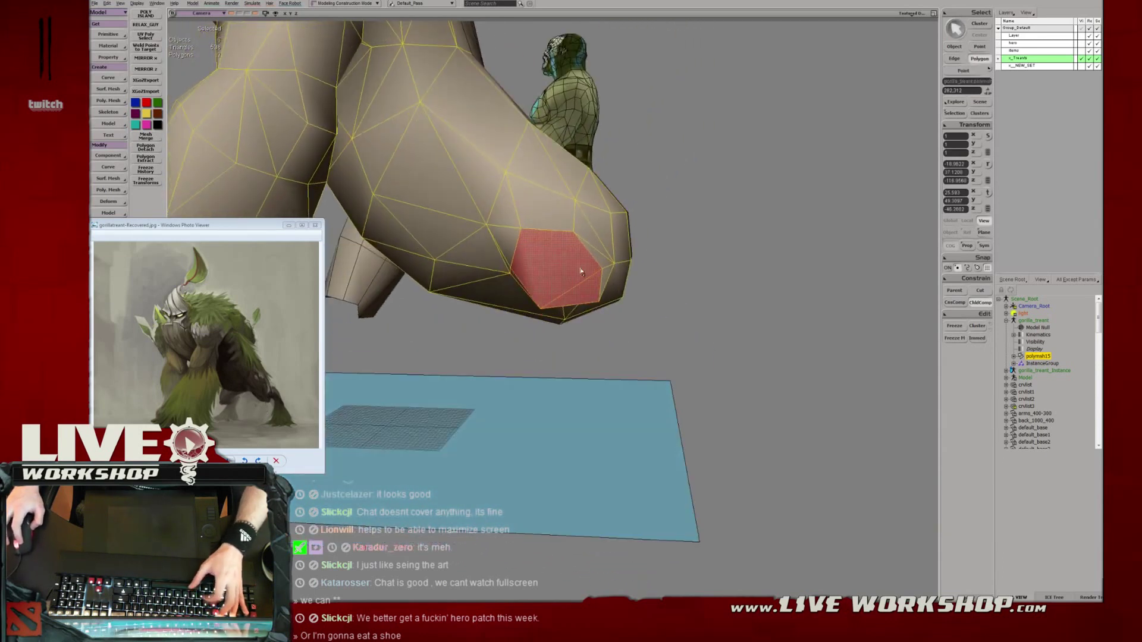
{"action": "key", "text": "i"}
{"action": "key", "text": "y"}
{"action": "left_click", "coordinate": [562, 260]}
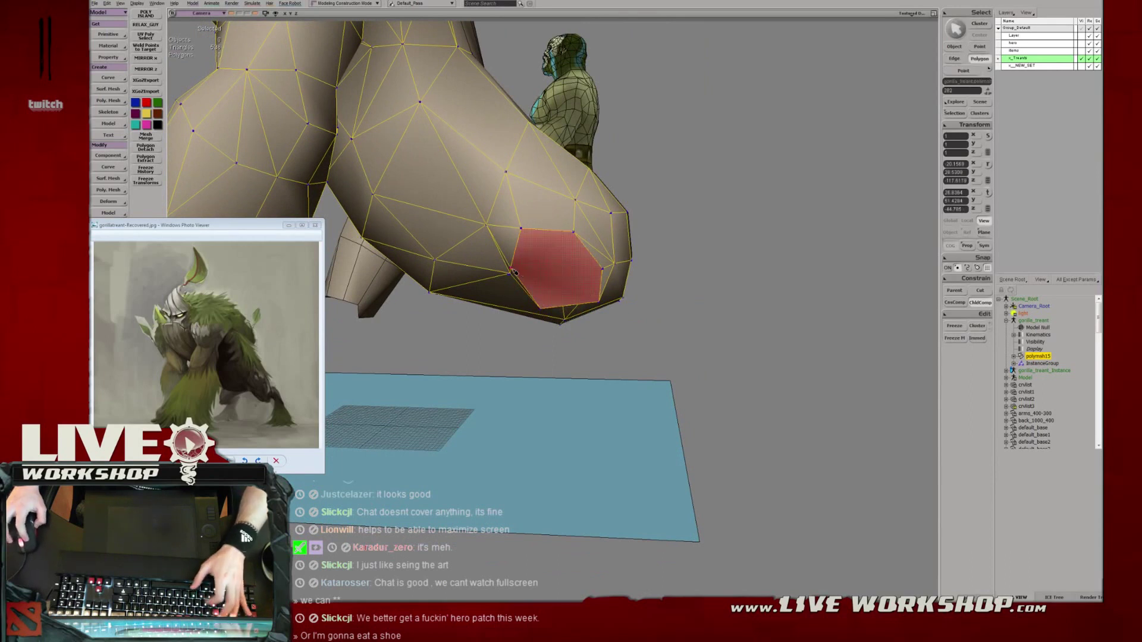
{"action": "left_click", "coordinate": [576, 236]}
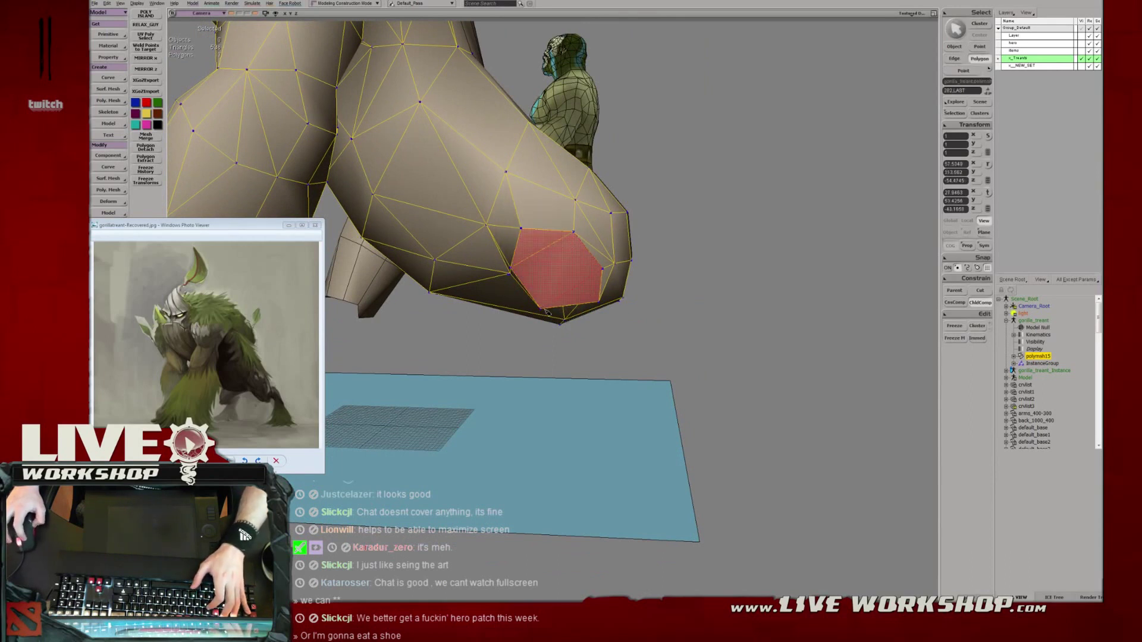
Move the selected leg faces down from the hip to form a short stub.
{"action": "key", "text": "u"}
{"action": "left_click_drag", "start_coordinate": [544, 246], "coordinate": [559, 269]}
{"action": "mouse_move", "coordinate": [559, 267]}
{"action": "right_mouse_down"}
{"action": "mouse_move", "coordinate": [539, 235]}
{"action": "mouse_move", "coordinate": [544, 269]}
{"action": "right_mouse_up"}
{"action": "key", "text": "c"}
{"action": "key", "text": "s"}
{"action": "key", "text": "v"}
{"action": "left_click_drag", "start_coordinate": [544, 269], "coordinate": [531, 308]}
Reposition the front and lower corner points of the leg stub.
{"action": "key", "text": "t"}
{"action": "left_click", "coordinate": [510, 262]}
{"action": "key", "text": "t"}
{"action": "left_click", "coordinate": [534, 307]}
{"action": "key", "text": "v"}
{"action": "key", "text": "t"}
{"action": "left_click", "coordinate": [508, 263]}
{"action": "key", "text": "v"}
{"action": "left_click", "coordinate": [533, 233]}
Adjust the upper points of the leg stub where it joins the outer hip.
{"action": "key", "text": "s"}
{"action": "right_click_drag", "start_coordinate": [520, 169], "coordinate": [533, 226]}
{"action": "left_click", "coordinate": [531, 228]}
{"action": "key", "text": "v"}
{"action": "left_click_drag", "start_coordinate": [535, 234], "coordinate": [537, 232]}
{"action": "key", "text": "t"}
{"action": "left_click_drag", "start_coordinate": [517, 281], "coordinate": [519, 282]}
{"action": "key", "text": "s"}
{"action": "right_click_drag", "start_coordinate": [518, 282], "coordinate": [526, 236]}
Move the front and top points of the leg stub to even out its outline.
{"action": "key", "text": "v"}
{"action": "key", "text": "t"}
{"action": "left_click", "coordinate": [522, 257]}
{"action": "key", "text": "v"}
{"action": "key", "text": "s"}
{"action": "left_click", "coordinate": [524, 229]}
{"action": "key", "text": "v"}
Select the end faces of the leg stub and shift them sideways, working from behind.
{"action": "middle_click_drag", "start_coordinate": [523, 231], "coordinate": [534, 333]}
{"action": "mouse_move", "coordinate": [535, 317]}
{"action": "right_mouse_down"}
{"action": "mouse_move", "coordinate": [542, 255]}
{"action": "mouse_move", "coordinate": [537, 298]}
{"action": "right_mouse_up"}
{"action": "key", "text": "u"}
{"action": "key", "text": "s"}
{"action": "middle_click_drag", "start_coordinate": [537, 297], "coordinate": [530, 266]}
{"action": "left_click", "coordinate": [530, 266]}
{"action": "left_click_drag", "start_coordinate": [529, 266], "coordinate": [534, 262]}
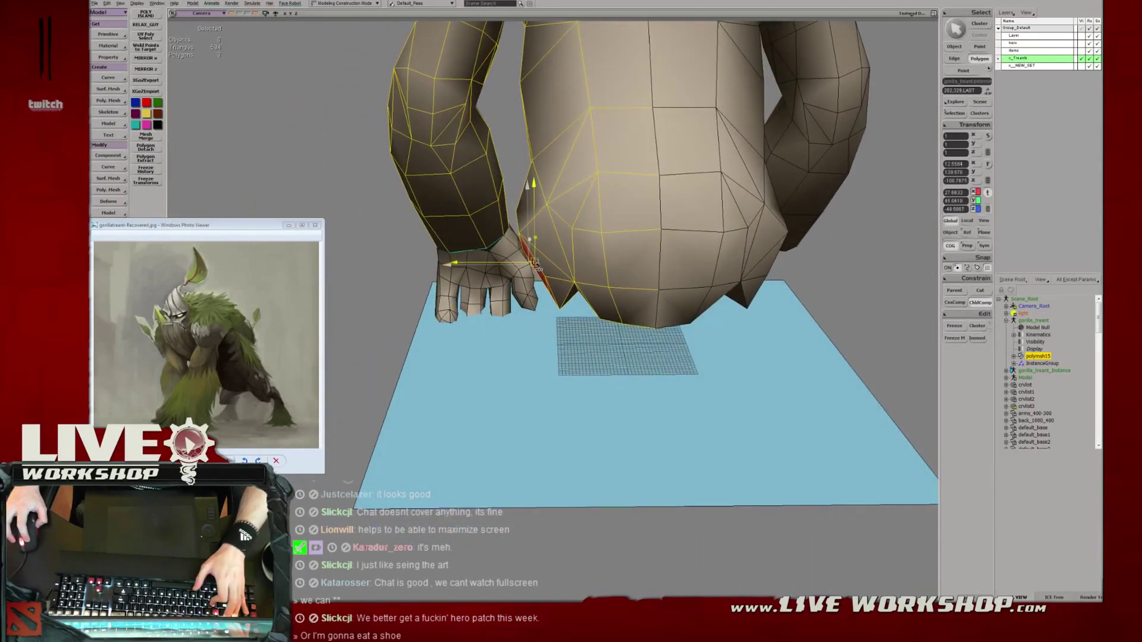
Reposition the points along the lower rim where the leg stub meets the underside of the hip.
{"action": "middle_click_drag", "start_coordinate": [535, 257], "coordinate": [566, 284]}
{"action": "key", "text": "t"}
{"action": "left_click", "coordinate": [556, 306]}
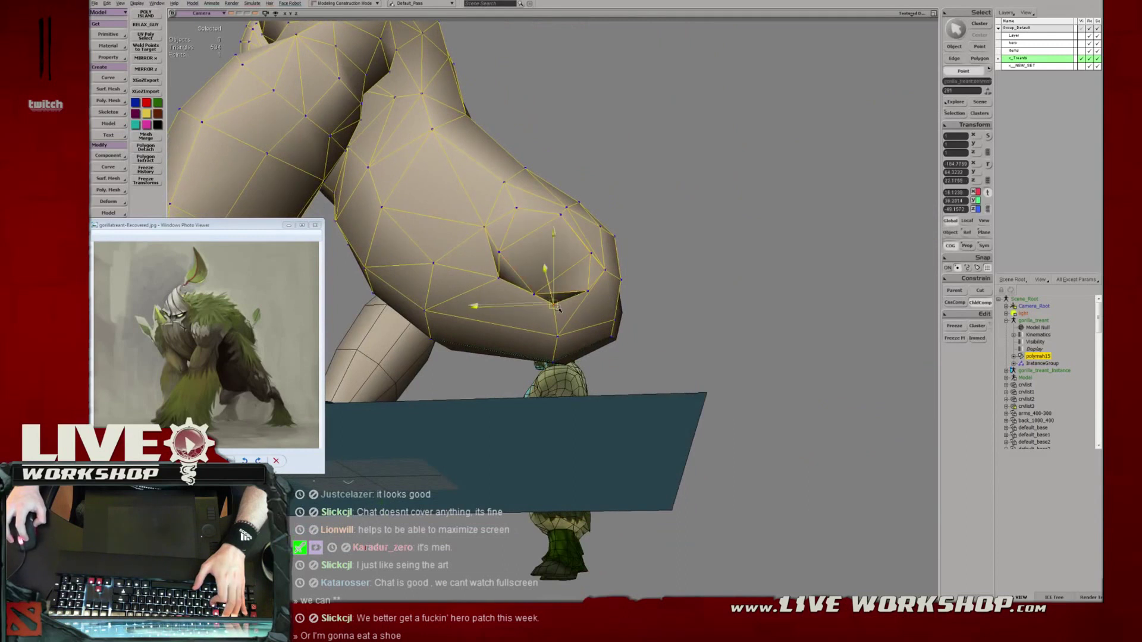
{"action": "middle_click_drag", "start_coordinate": [558, 309], "coordinate": [554, 247]}
{"action": "key", "text": "u"}
{"action": "left_click", "coordinate": [548, 285]}
{"action": "key", "text": "t"}
{"action": "left_click", "coordinate": [570, 298]}
{"action": "key", "text": "v"}
{"action": "left_click_drag", "start_coordinate": [538, 234], "coordinate": [538, 235]}
Move the points on the outer thigh just above and in front of the leg stub.
{"action": "middle_click_drag", "start_coordinate": [538, 235], "coordinate": [589, 274]}
{"action": "left_click", "coordinate": [555, 208]}
{"action": "key", "text": "v"}
{"action": "key", "text": "v"}
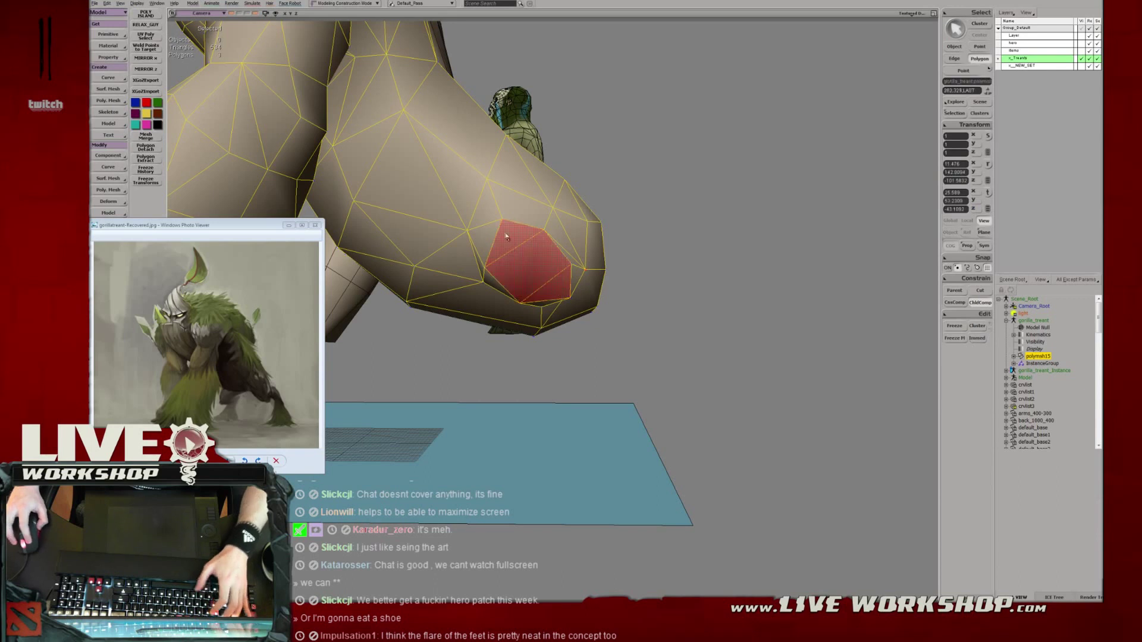
{"action": "left_click", "coordinate": [503, 220]}
{"action": "key", "text": "s"}
{"action": "mouse_move", "coordinate": [504, 218]}
{"action": "middle_mouse_down"}
{"action": "mouse_move", "coordinate": [540, 235]}
{"action": "mouse_move", "coordinate": [510, 265]}
{"action": "mouse_move", "coordinate": [511, 219]}
{"action": "middle_mouse_up"}
{"action": "left_click", "coordinate": [497, 184]}
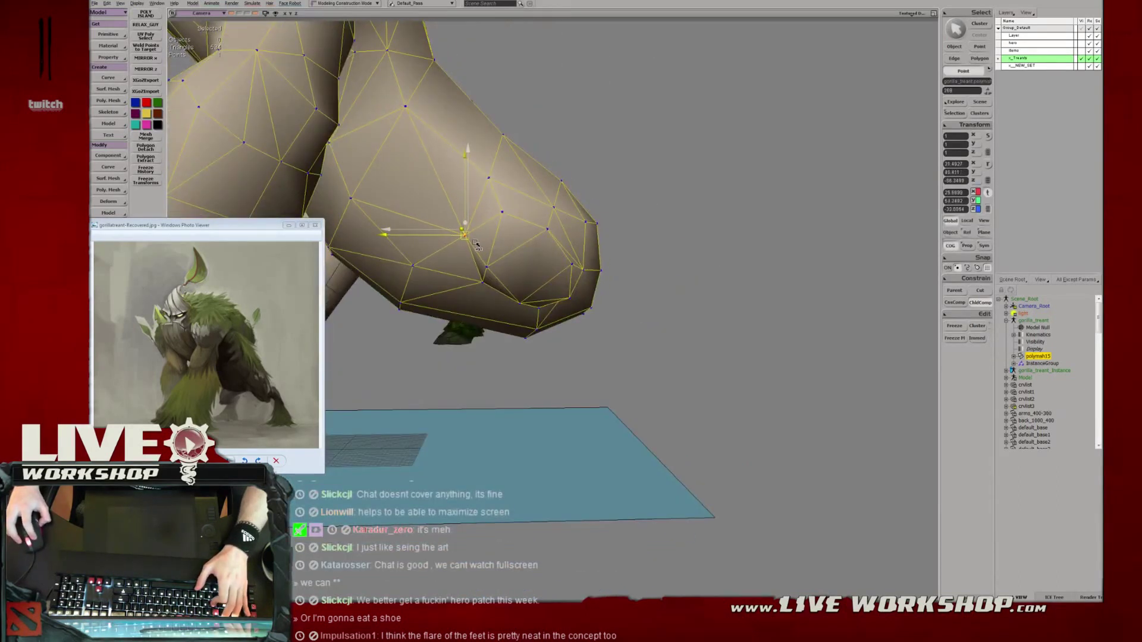
Adjust the points between the outer thigh and the leg stub to smooth the transition.
{"action": "middle_click_drag", "start_coordinate": [489, 180], "coordinate": [559, 233]}
{"action": "left_click", "coordinate": [540, 237]}
{"action": "left_click_drag", "start_coordinate": [540, 237], "coordinate": [536, 234]}
{"action": "middle_click_drag", "start_coordinate": [548, 232], "coordinate": [565, 275]}
{"action": "left_click_drag", "start_coordinate": [555, 263], "coordinate": [570, 285]}
{"action": "right_click_drag", "start_coordinate": [565, 297], "coordinate": [577, 288]}
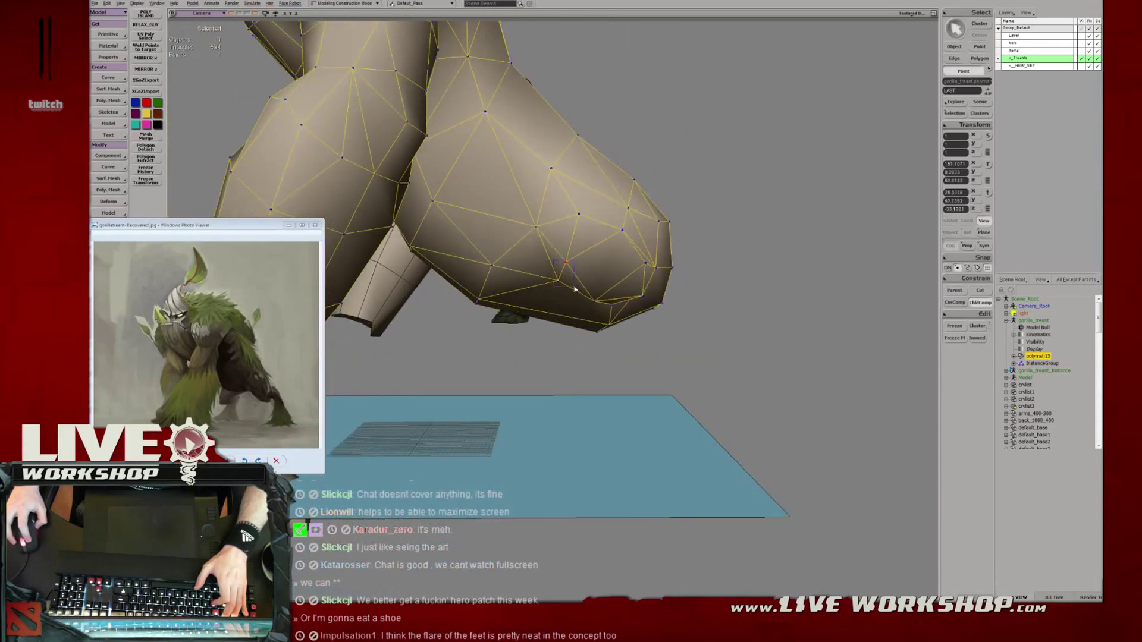
Shift the thigh point in front of the leg stub to even out the surrounding edges.
{"action": "left_click", "coordinate": [536, 226]}
{"action": "key", "text": "s"}
{"action": "middle_click_drag", "start_coordinate": [628, 317], "coordinate": [535, 253]}
{"action": "key", "text": "v"}
{"action": "key", "text": "s"}
Select the leg stub's end faces and move them to adjust the direction of the leg.
{"action": "key", "text": "u"}
{"action": "left_click_drag", "start_coordinate": [562, 265], "coordinate": [616, 298]}
{"action": "key", "text": "s"}
{"action": "middle_click_drag", "start_coordinate": [616, 299], "coordinate": [545, 287]}
{"action": "key", "text": "v"}
{"action": "left_click_drag", "start_coordinate": [544, 289], "coordinate": [610, 341]}
Rotate the leg stub's end faces to angle them further toward the ground.
{"action": "key", "text": "c"}
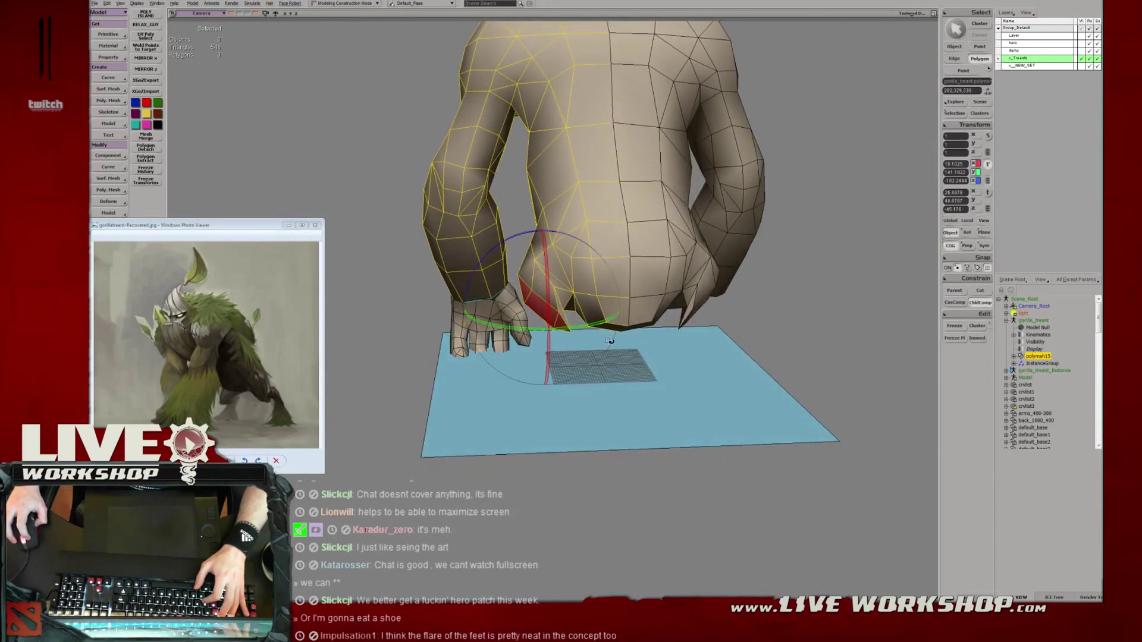
{"action": "left_click_drag", "start_coordinate": [515, 265], "coordinate": [573, 293]}
{"action": "key", "text": "x"}
{"action": "key", "text": "v"}
{"action": "key", "text": "m"}
{"action": "right_click_drag", "start_coordinate": [573, 292], "coordinate": [570, 294]}
{"action": "key", "text": "u"}
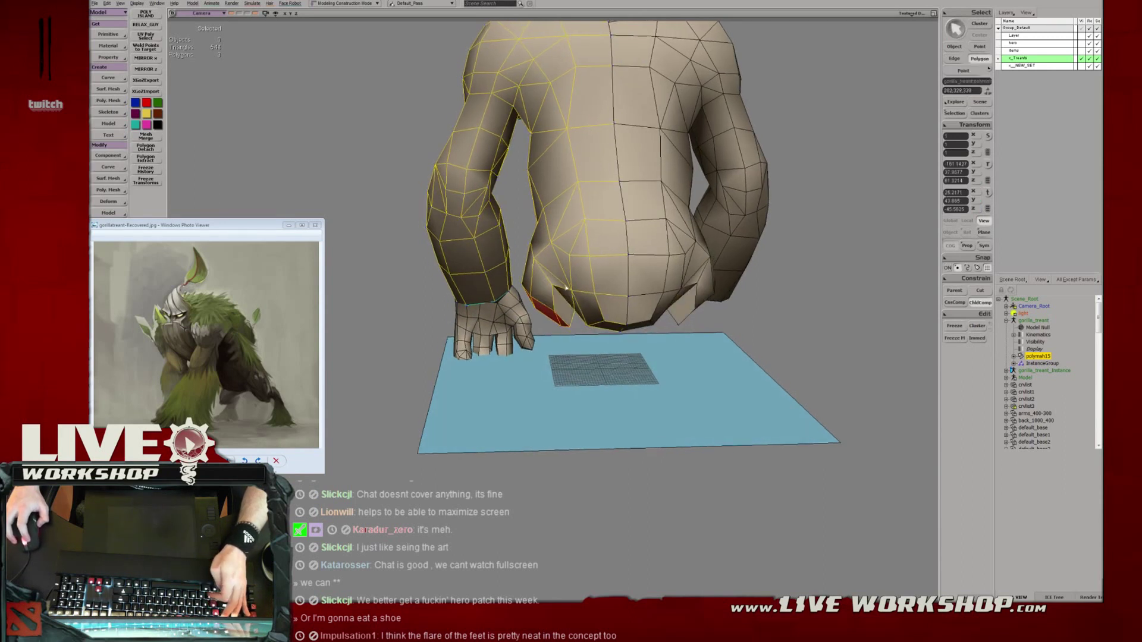
Weld the upper rear point of the leg stub to its neighbouring point.
{"action": "key", "text": "e"}
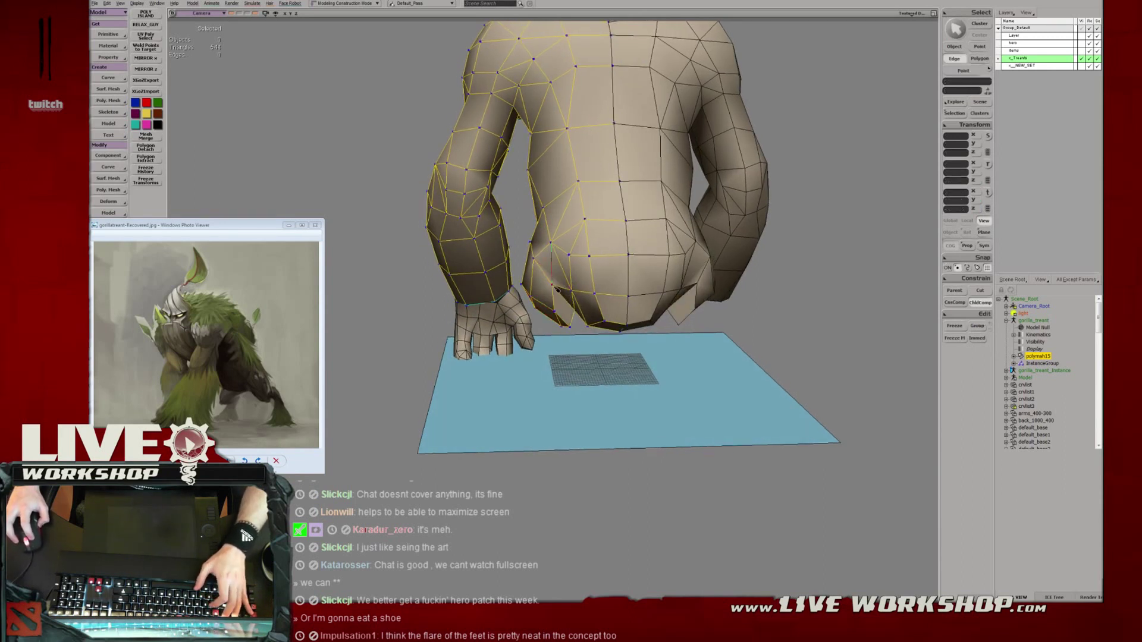
{"action": "key", "text": "t"}
{"action": "left_click", "coordinate": [550, 245]}
{"action": "left_click_drag", "start_coordinate": [551, 248], "coordinate": [535, 275]}
{"action": "key", "text": "m"}
{"action": "key", "text": "period"}
{"action": "key", "text": "v"}
{"action": "key", "text": "s"}
{"action": "right_click_drag", "start_coordinate": [538, 274], "coordinate": [613, 270]}
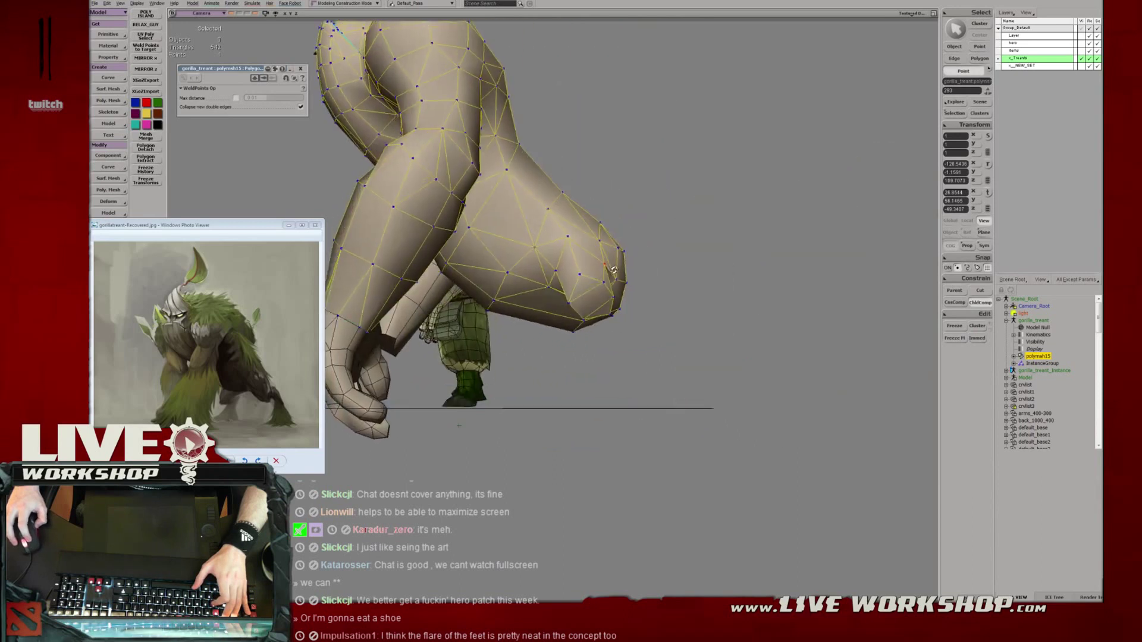
Move the points on the outer thigh and the front of the leg stub to refine their junction.
{"action": "middle_click_drag", "start_coordinate": [614, 270], "coordinate": [554, 244]}
{"action": "left_click_drag", "start_coordinate": [572, 220], "coordinate": [536, 193]}
{"action": "key", "text": "s"}
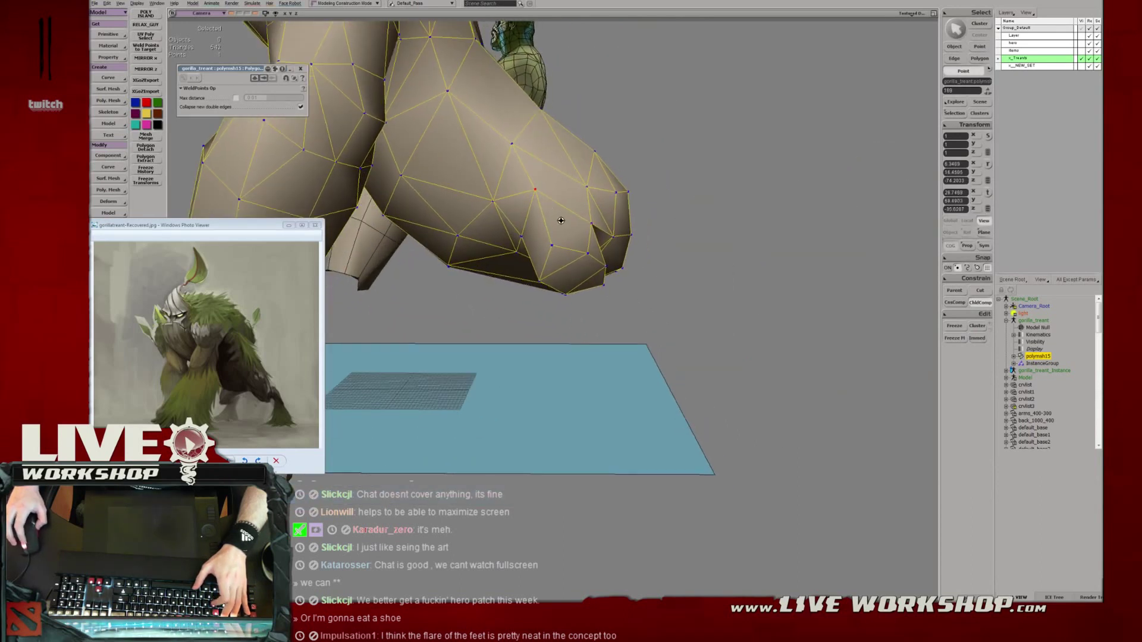
{"action": "left_click_drag", "start_coordinate": [521, 236], "coordinate": [516, 255]}
{"action": "key", "text": "ctrl+z"}
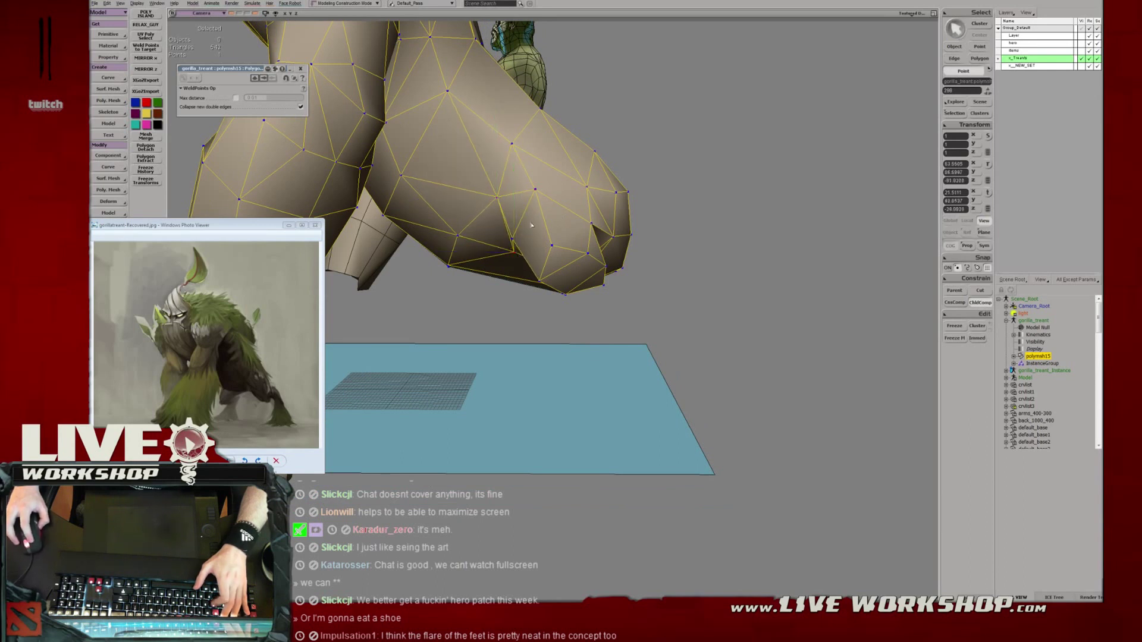
{"action": "left_click", "coordinate": [534, 191]}
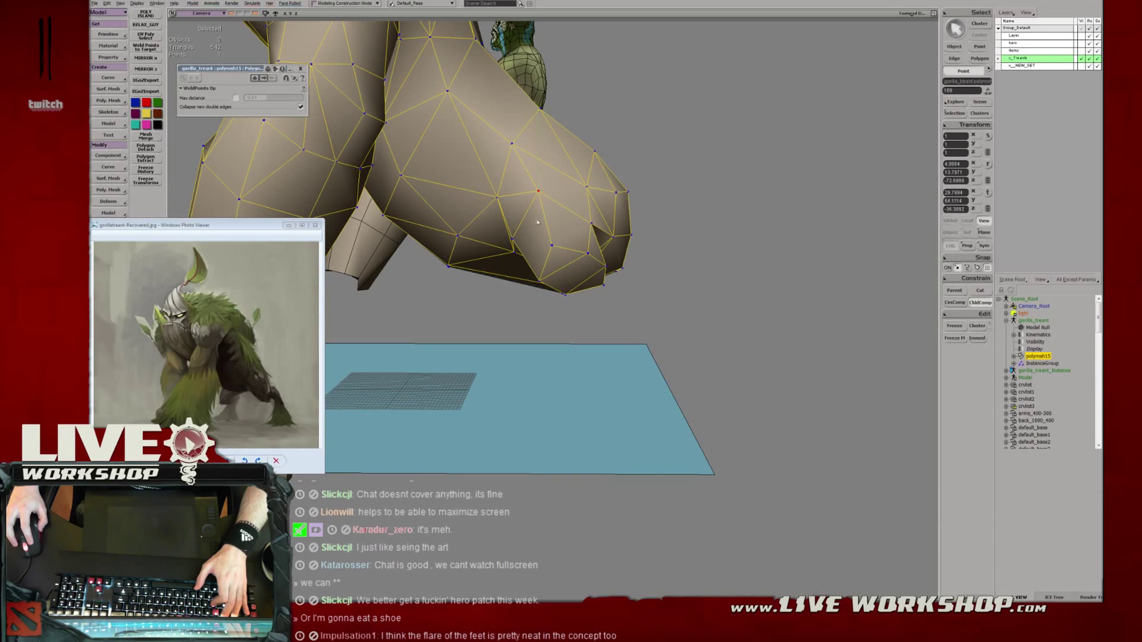
Move the points where the rear of the leg stub meets the pelvis to smooth their junction.
{"action": "right_click_drag", "start_coordinate": [534, 200], "coordinate": [562, 268]}
{"action": "key", "text": "u"}
{"action": "middle_click_drag", "start_coordinate": [561, 267], "coordinate": [562, 273]}
{"action": "key", "text": "i"}
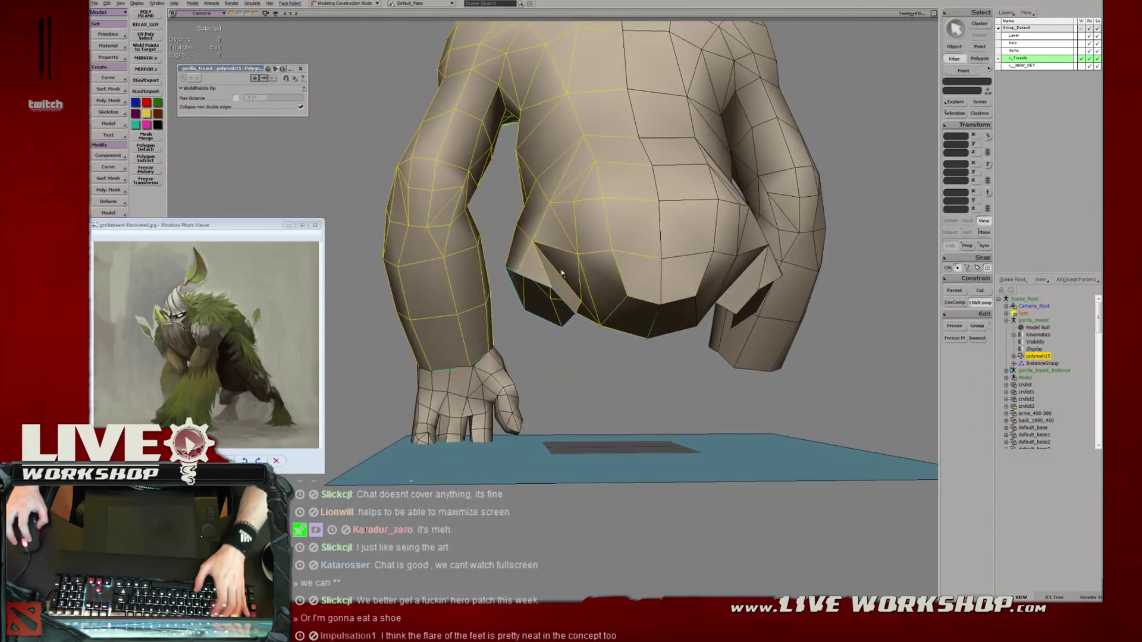
{"action": "key", "text": "t"}
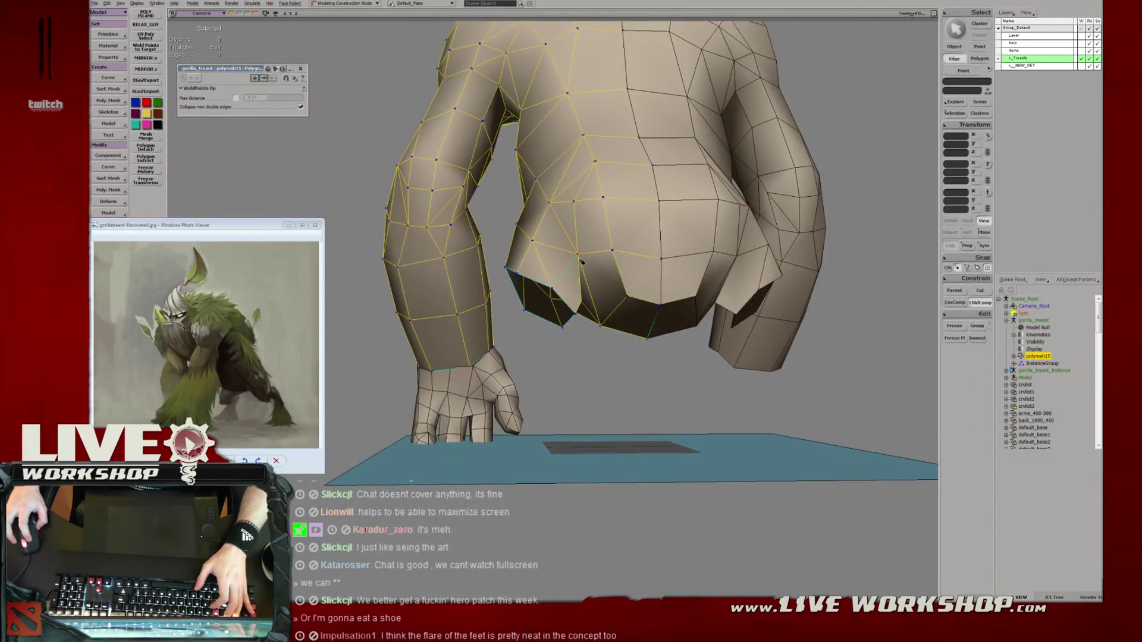
{"action": "middle_click_drag", "start_coordinate": [582, 262], "coordinate": [606, 296]}
{"action": "mouse_move", "coordinate": [578, 302]}
{"action": "right_mouse_down"}
{"action": "mouse_move", "coordinate": [646, 298]}
{"action": "mouse_move", "coordinate": [586, 296]}
{"action": "right_mouse_up"}
{"action": "key", "text": "v"}
{"action": "mouse_move", "coordinate": [589, 301]}
{"action": "middle_mouse_down"}
{"action": "mouse_move", "coordinate": [565, 316]}
{"action": "mouse_move", "coordinate": [593, 282]}
{"action": "middle_mouse_up"}
{"action": "left_click_drag", "start_coordinate": [593, 282], "coordinate": [535, 257]}
{"action": "key", "text": "v"}
Reposition the lower inner point of the leg stub's open end as seen from the front.
{"action": "key", "text": "s"}
{"action": "right_click_drag", "start_coordinate": [535, 257], "coordinate": [635, 199]}
{"action": "key", "text": "v"}
{"action": "left_click", "coordinate": [576, 231]}
{"action": "key", "text": "v"}
{"action": "key", "text": "m"}
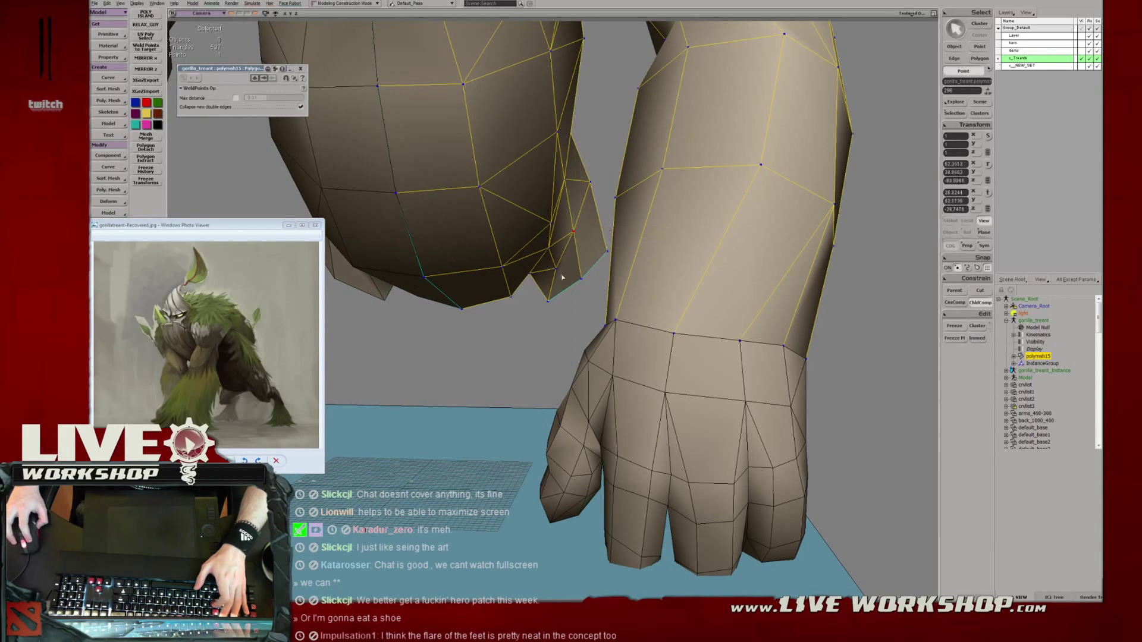
{"action": "left_click_drag", "start_coordinate": [558, 272], "coordinate": [549, 249]}
{"action": "left_click", "coordinate": [548, 301]}
{"action": "key", "text": "v"}
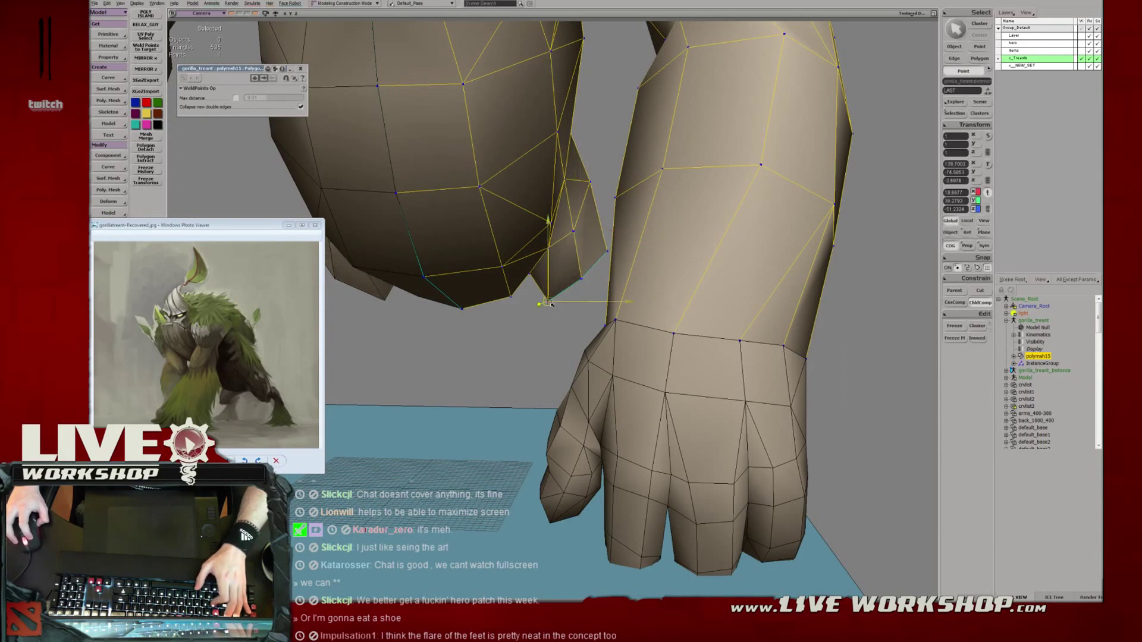
{"action": "left_click_drag", "start_coordinate": [548, 301], "coordinate": [541, 302]}
Adjust the points around the leg stub's open end from several angles.
{"action": "right_click_drag", "start_coordinate": [540, 302], "coordinate": [558, 286]}
{"action": "mouse_move", "coordinate": [558, 286]}
{"action": "middle_mouse_down"}
{"action": "mouse_move", "coordinate": [520, 288]}
{"action": "mouse_move", "coordinate": [575, 288]}
{"action": "middle_mouse_up"}
{"action": "key", "text": "v"}
{"action": "key", "text": "s"}
{"action": "right_click_drag", "start_coordinate": [567, 286], "coordinate": [573, 283]}
{"action": "left_click_drag", "start_coordinate": [574, 283], "coordinate": [567, 286]}
{"action": "key", "text": "s"}
{"action": "mouse_move", "coordinate": [567, 285]}
{"action": "right_mouse_down"}
{"action": "mouse_move", "coordinate": [522, 282]}
{"action": "mouse_move", "coordinate": [586, 284]}
{"action": "right_mouse_up"}
{"action": "left_click", "coordinate": [569, 276]}
{"action": "key", "text": "s"}
{"action": "key", "text": "v"}
{"action": "mouse_move", "coordinate": [557, 279]}
{"action": "left_mouse_down"}
{"action": "mouse_move", "coordinate": [571, 279]}
{"action": "mouse_move", "coordinate": [570, 291]}
{"action": "left_mouse_up"}
Move the upper rear point of the leg stub's opening and refine the neighbouring end points.
{"action": "key", "text": "t"}
{"action": "left_click", "coordinate": [560, 290]}
{"action": "key", "text": "v"}
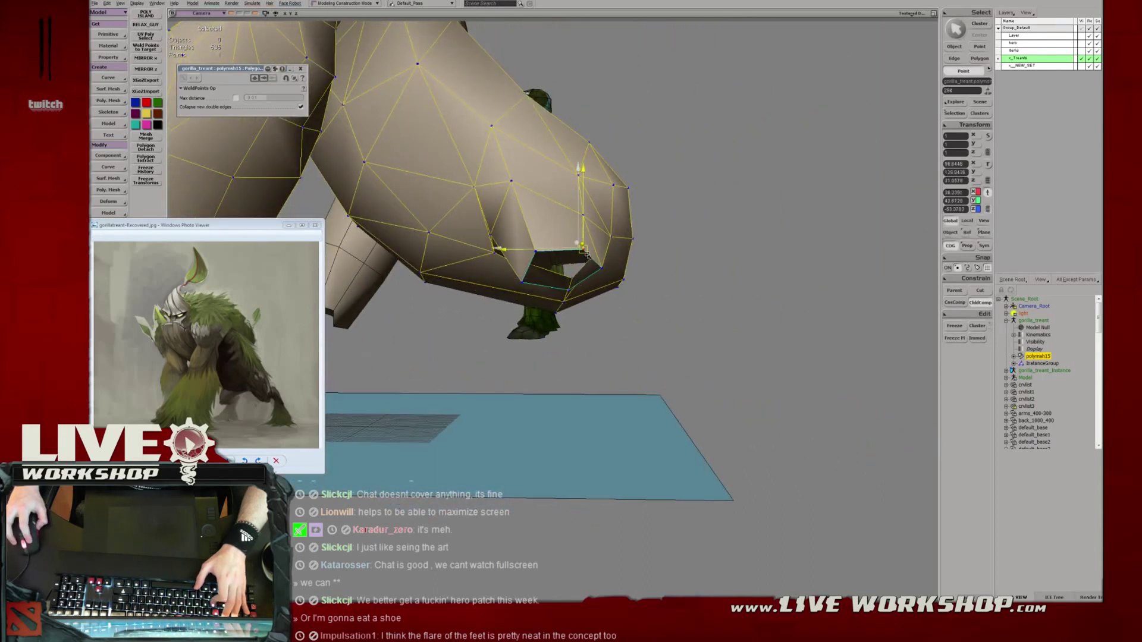
{"action": "middle_click_drag", "start_coordinate": [569, 291], "coordinate": [558, 226]}
{"action": "key", "text": "t"}
{"action": "left_click", "coordinate": [612, 272]}
{"action": "key", "text": "v"}
{"action": "key", "text": "t"}
{"action": "left_click", "coordinate": [594, 289]}
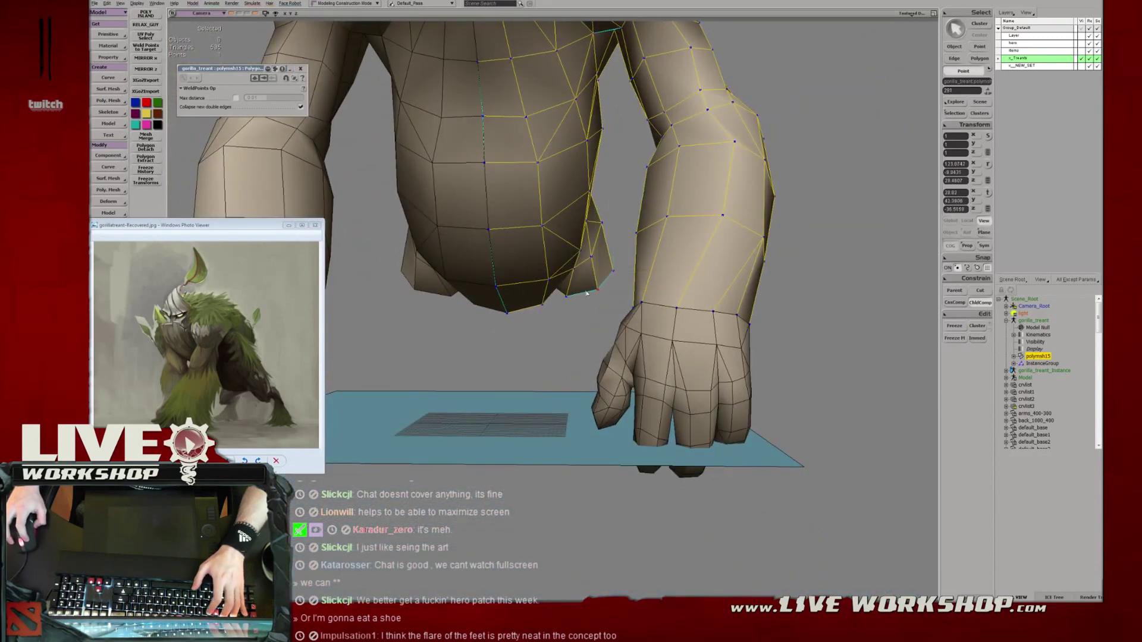
Select all the leg stub's end points, rotate them and move them slightly outward.
{"action": "key", "text": "F1"}
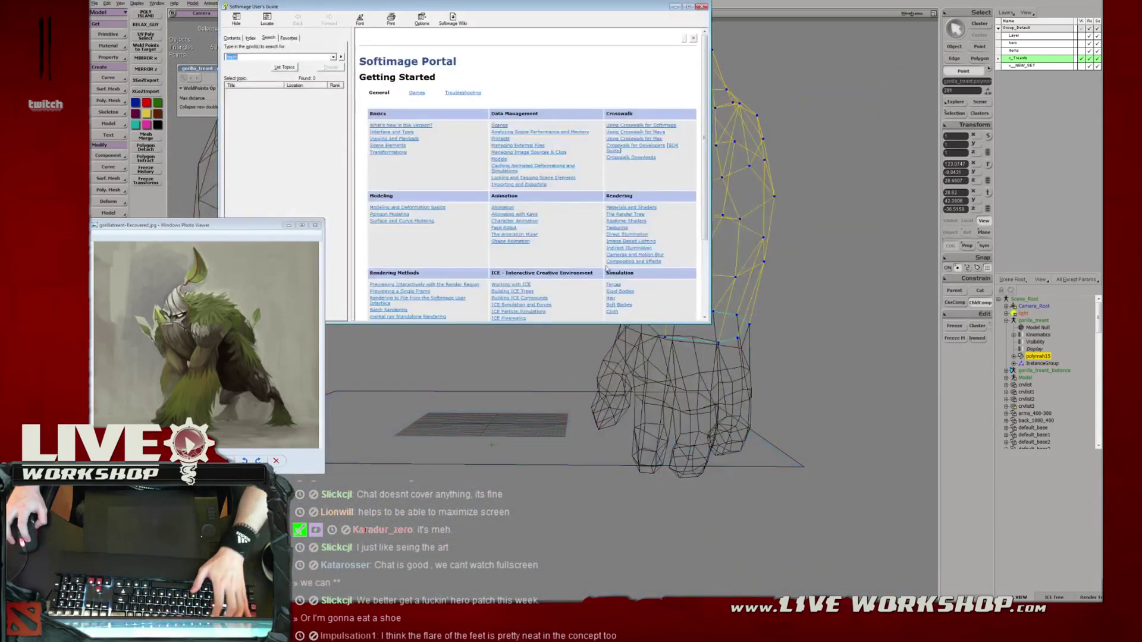
{"action": "left_click", "coordinate": [701, 7]}
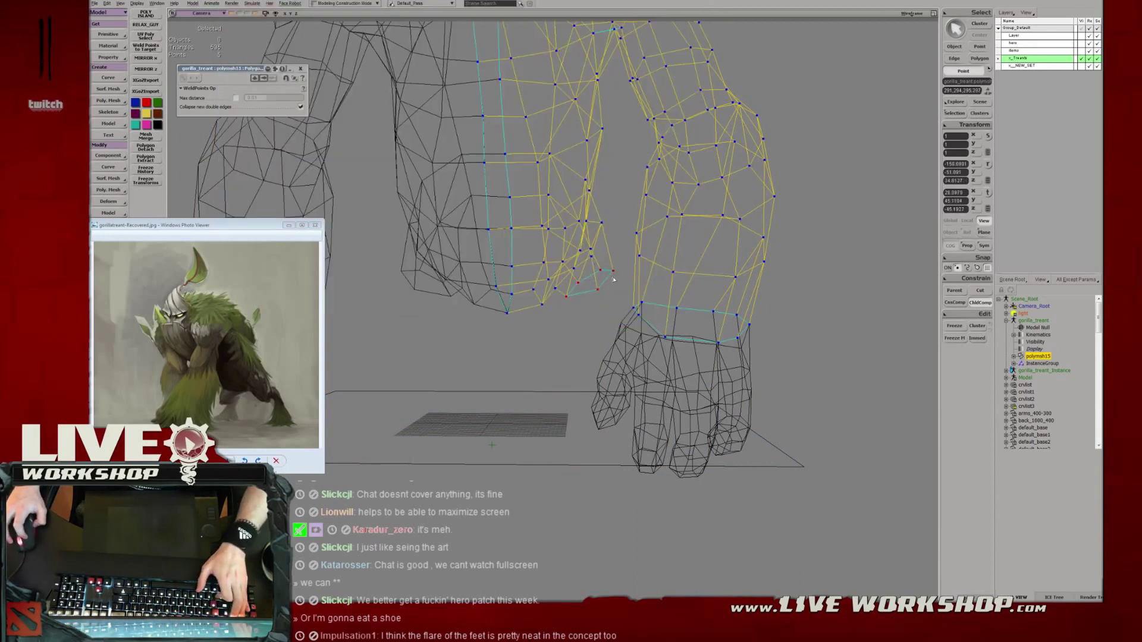
{"action": "key", "text": "F2"}
{"action": "key", "text": "c"}
{"action": "left_click_drag", "start_coordinate": [631, 222], "coordinate": [627, 219]}
{"action": "key", "text": "v"}
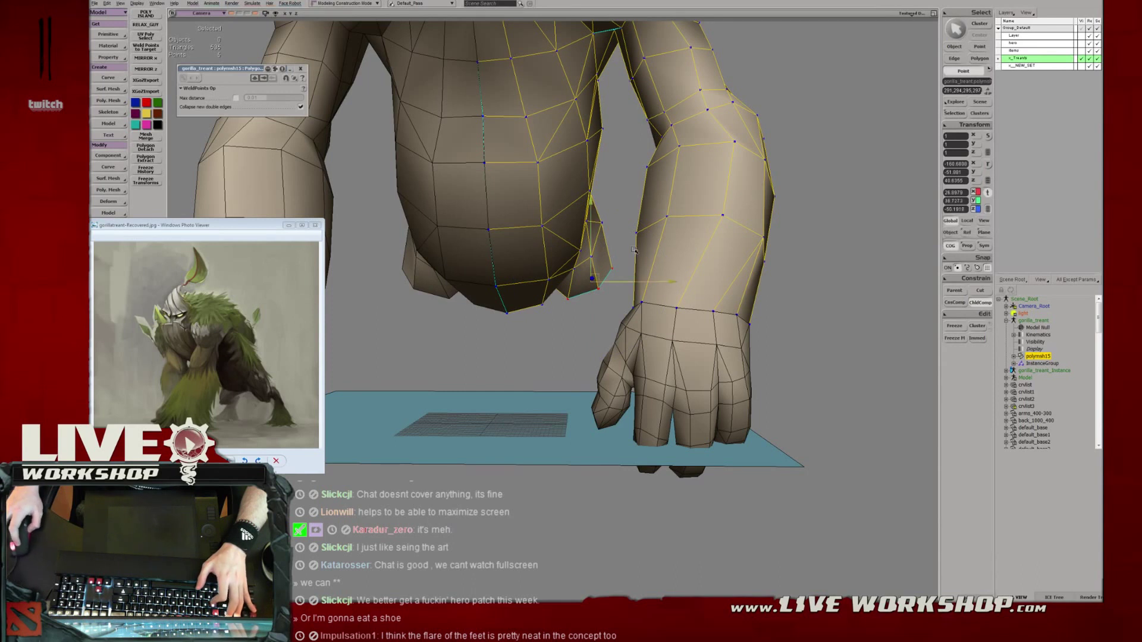
{"action": "key", "text": "m"}
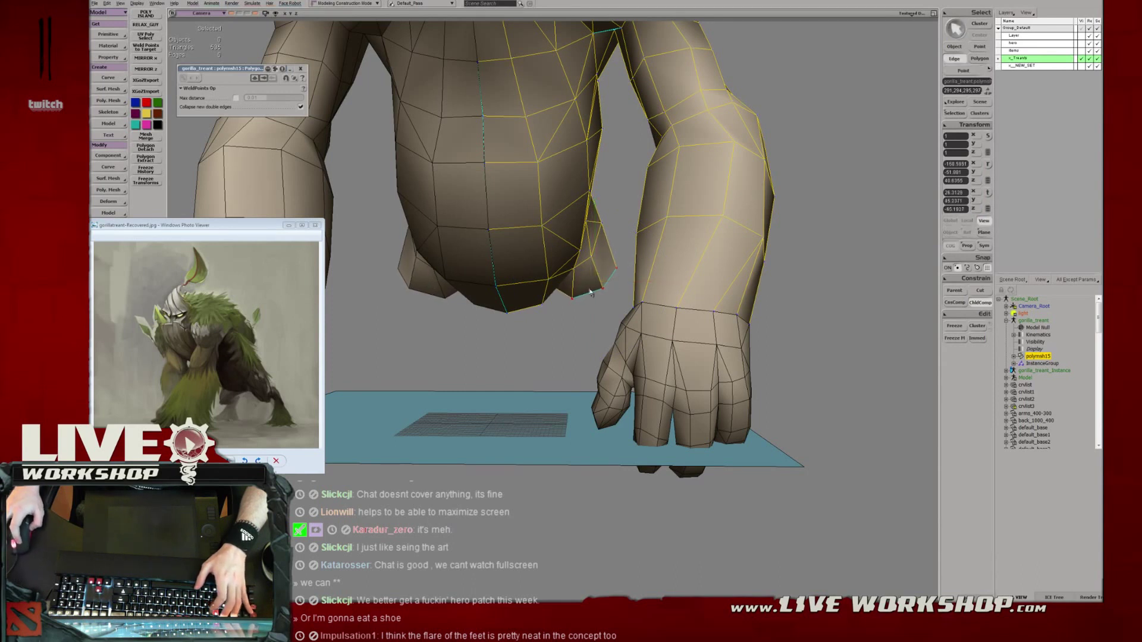
Extrude the leg stub's end edges downward to start the next section of the leg.
{"action": "key", "text": "ctrl+d"}
{"action": "left_click_drag", "start_coordinate": [592, 298], "coordinate": [609, 317]}
{"action": "key", "text": "x"}
{"action": "key", "text": "v"}
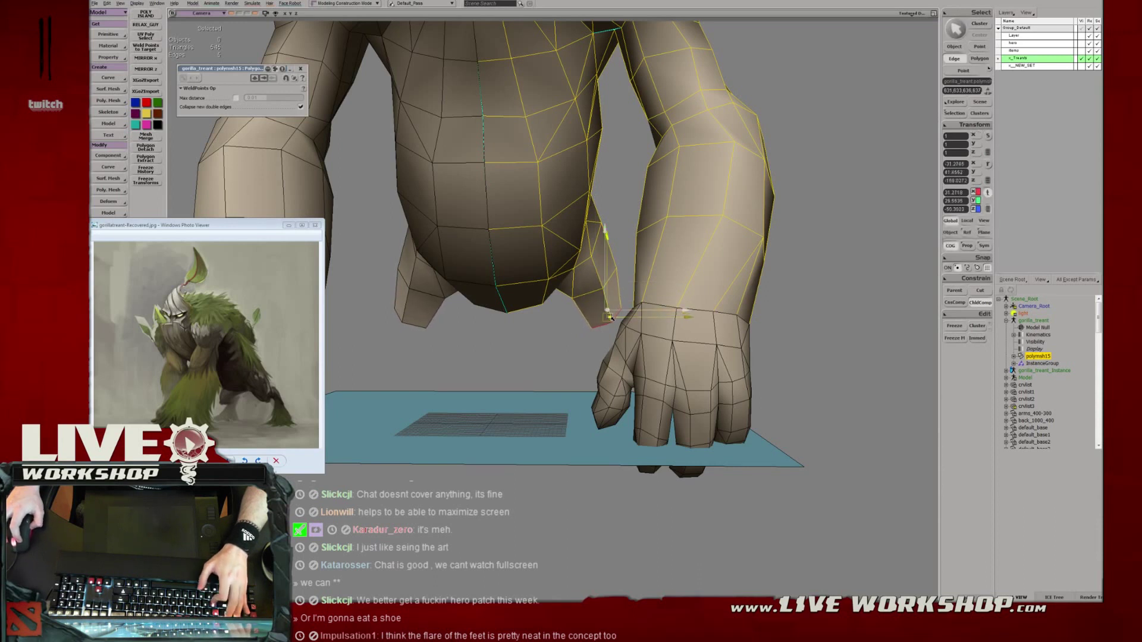
{"action": "key", "text": "space"}
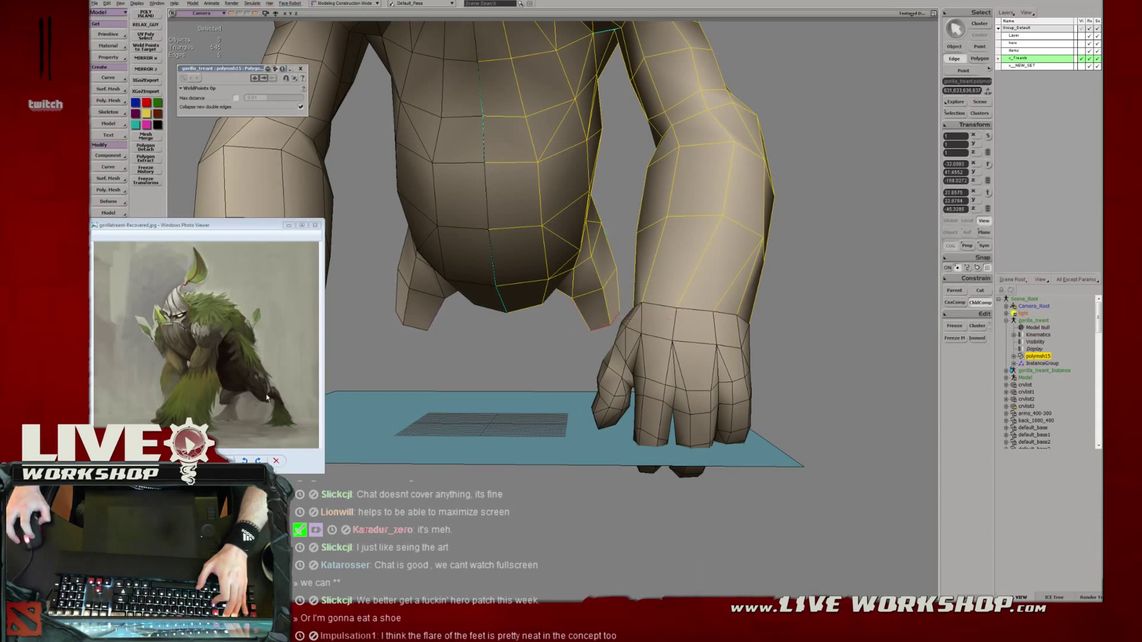
Move the newly extruded leg end to align it with the thigh from the front and rear.
{"action": "key", "text": "s"}
{"action": "right_click_drag", "start_coordinate": [641, 294], "coordinate": [609, 312]}
{"action": "key", "text": "v"}
{"action": "left_click_drag", "start_coordinate": [608, 311], "coordinate": [620, 309]}
{"action": "key", "text": "s"}
{"action": "right_click_drag", "start_coordinate": [619, 308], "coordinate": [501, 323]}
{"action": "key", "text": "v"}
{"action": "left_click_drag", "start_coordinate": [499, 324], "coordinate": [503, 321]}
Move the points on the back of the leg above the new end to refine its contour.
{"action": "key", "text": "s"}
{"action": "right_click_drag", "start_coordinate": [503, 321], "coordinate": [521, 317]}
{"action": "key", "text": "t"}
{"action": "left_click", "coordinate": [533, 301]}
{"action": "key", "text": "v"}
{"action": "mouse_move", "coordinate": [534, 302]}
{"action": "left_mouse_down"}
{"action": "mouse_move", "coordinate": [544, 313]}
{"action": "mouse_move", "coordinate": [531, 291]}
{"action": "left_mouse_up"}
{"action": "key", "text": "t"}
{"action": "left_click", "coordinate": [522, 287]}
{"action": "key", "text": "v"}
Move the outer thigh point and the outer leg edges to round the thigh's silhouette.
{"action": "key", "text": "s"}
{"action": "left_click", "coordinate": [511, 241]}
{"action": "key", "text": "v"}
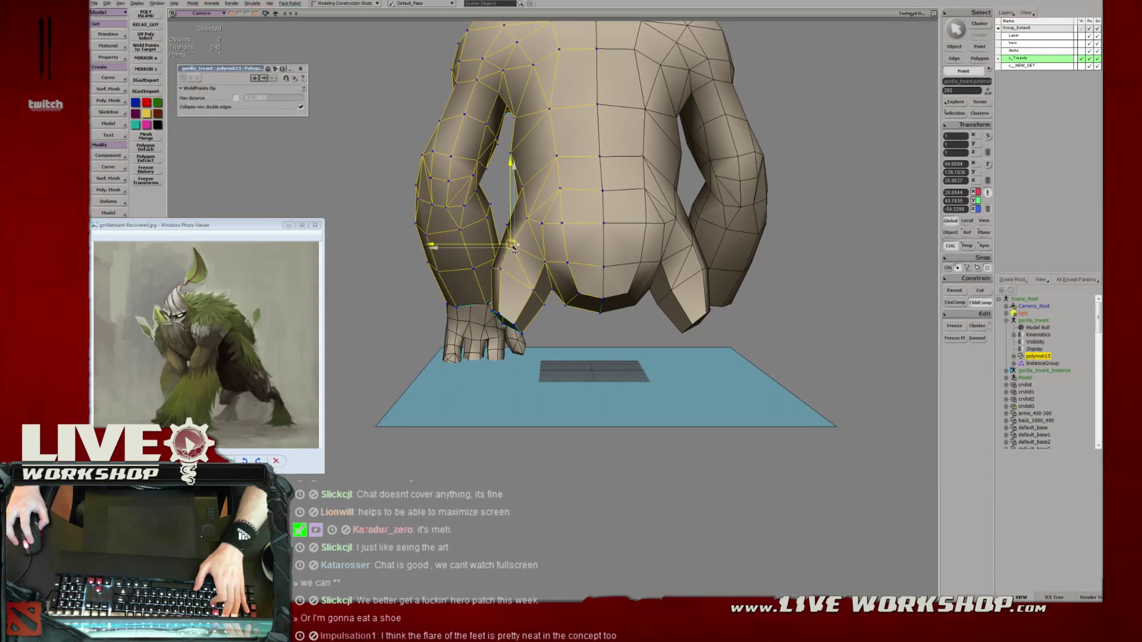
{"action": "key", "text": "m"}
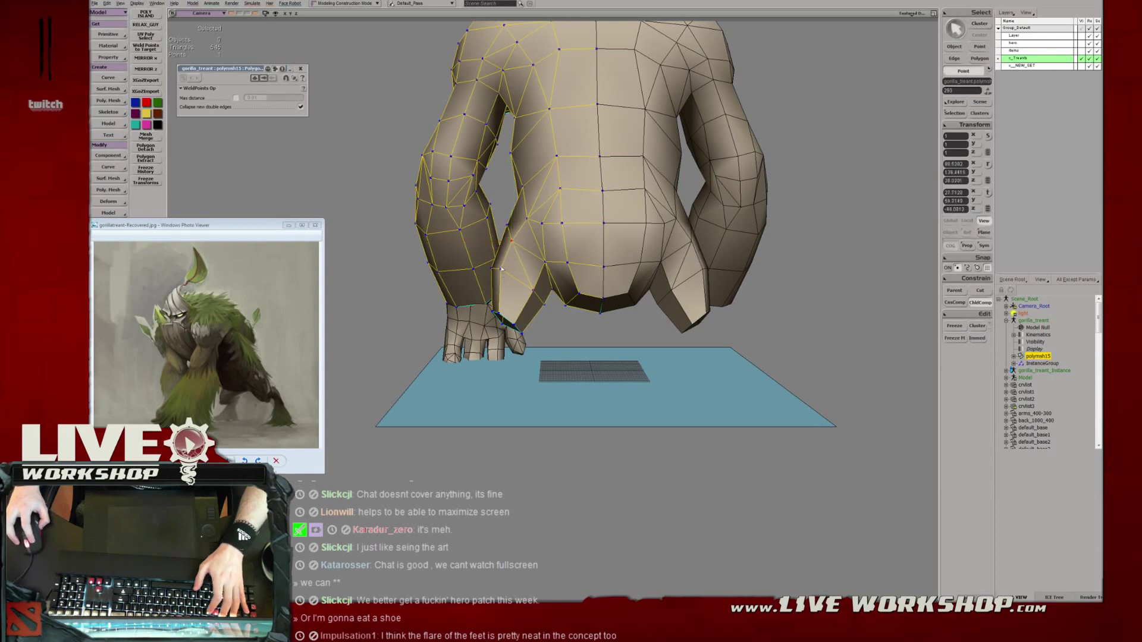
{"action": "key", "text": "e"}
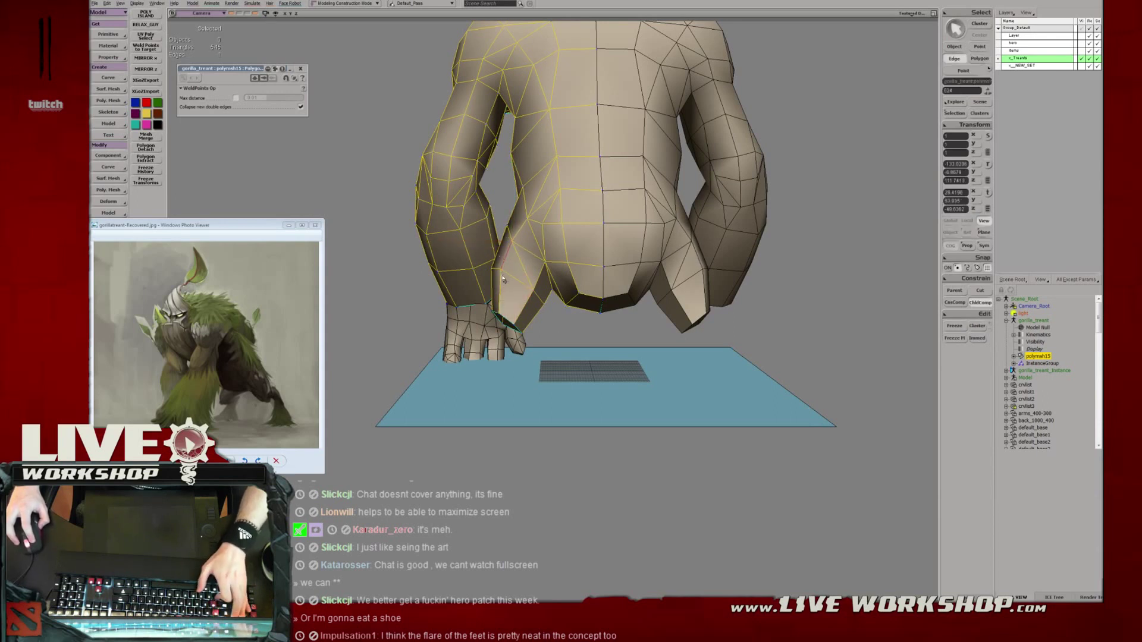
{"action": "left_click", "coordinate": [504, 282]}
{"action": "key", "text": "v"}
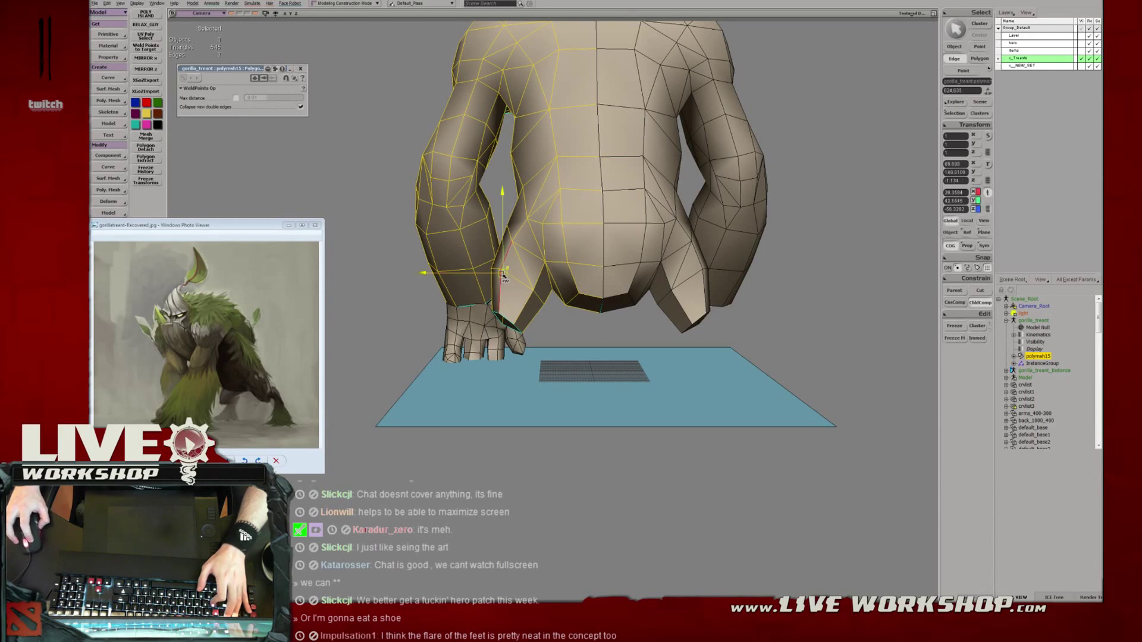
{"action": "key", "text": "t"}
{"action": "left_click", "coordinate": [515, 241]}
{"action": "key", "text": "m"}
{"action": "key", "text": "s"}
{"action": "right_click_drag", "start_coordinate": [523, 224], "coordinate": [562, 221]}
{"action": "left_click", "coordinate": [563, 221]}
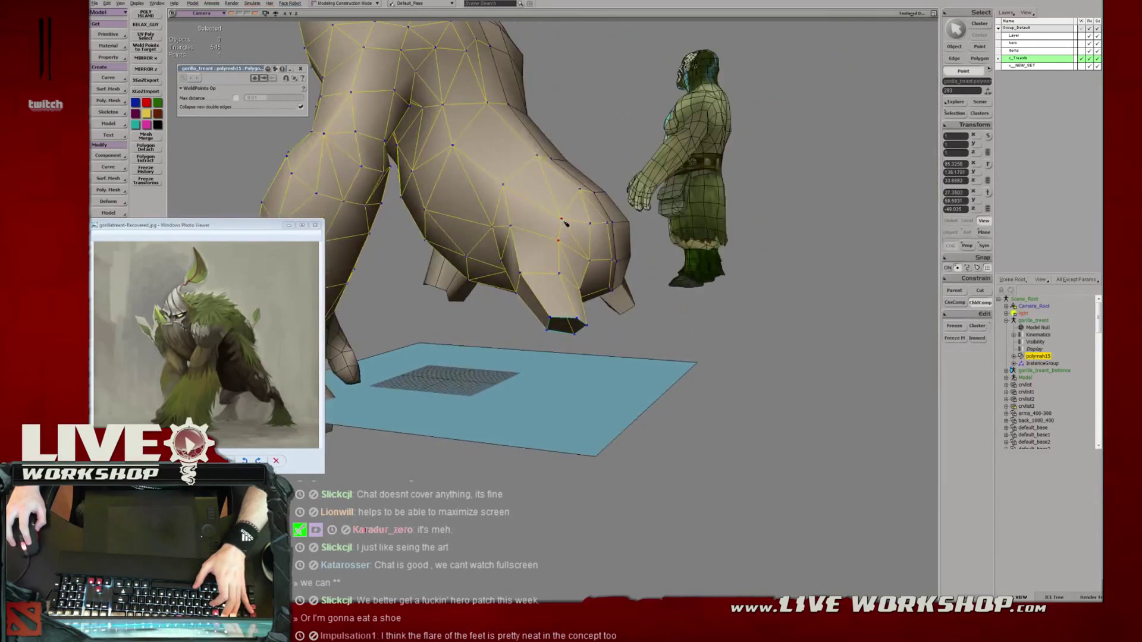
Move the inner rear point above the leg's end to reshape the inside of the leg.
{"action": "left_click", "coordinate": [511, 226]}
{"action": "key", "text": "s"}
{"action": "right_click_drag", "start_coordinate": [511, 227], "coordinate": [446, 238]}
{"action": "key", "text": "v"}
{"action": "left_click", "coordinate": [538, 299]}
{"action": "left_click_drag", "start_coordinate": [540, 301], "coordinate": [538, 300]}
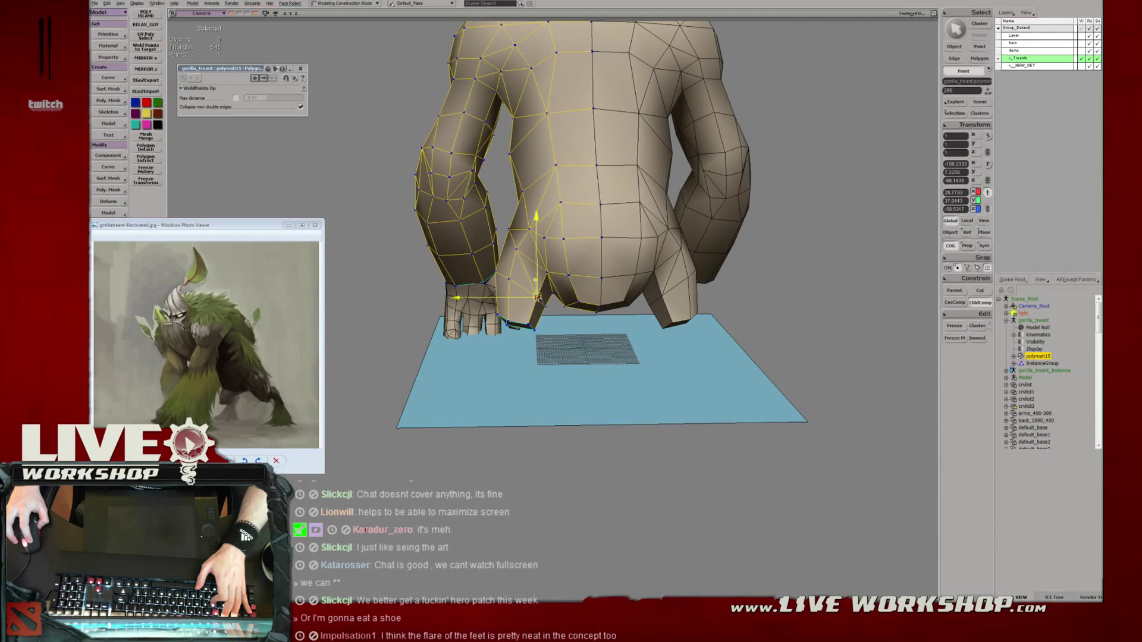
Select the lower leg's polygons, grow the selection up to the thigh and move the whole section.
{"action": "key", "text": "s"}
{"action": "right_click_drag", "start_coordinate": [538, 298], "coordinate": [574, 321]}
{"action": "middle_click_drag", "start_coordinate": [574, 320], "coordinate": [586, 302]}
{"action": "right_click_drag", "start_coordinate": [586, 302], "coordinate": [604, 286]}
{"action": "key", "text": "u"}
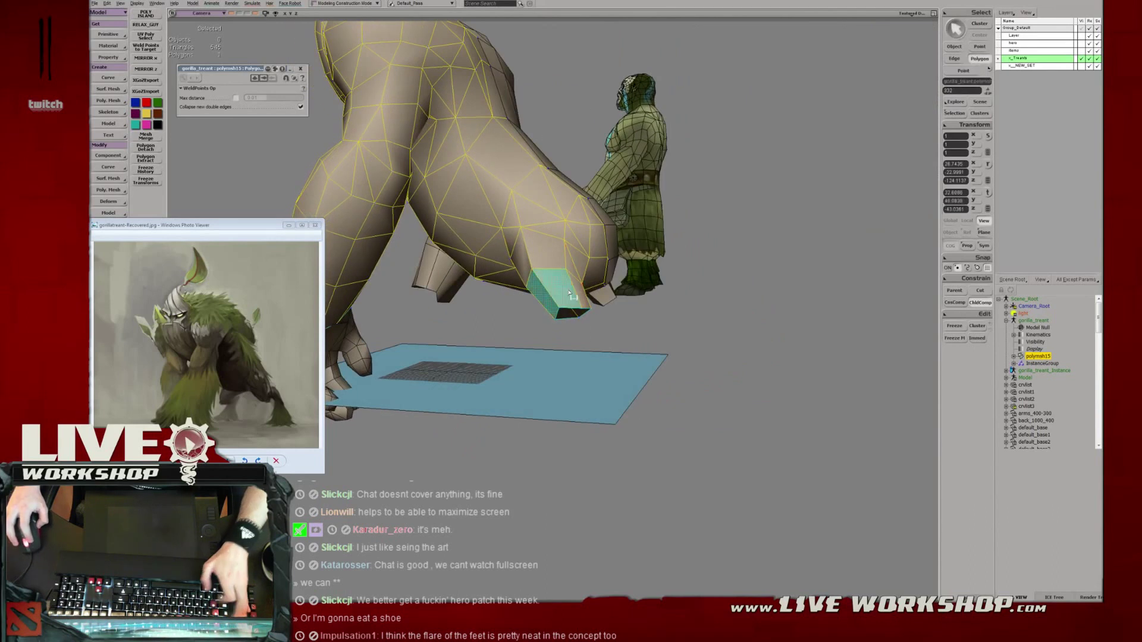
{"action": "key", "text": "shift+plus"}
{"action": "mouse_move", "coordinate": [572, 293]}
{"action": "right_mouse_down"}
{"action": "mouse_move", "coordinate": [506, 303]}
{"action": "mouse_move", "coordinate": [580, 271]}
{"action": "mouse_move", "coordinate": [573, 296]}
{"action": "right_mouse_up"}
{"action": "key", "text": "v"}
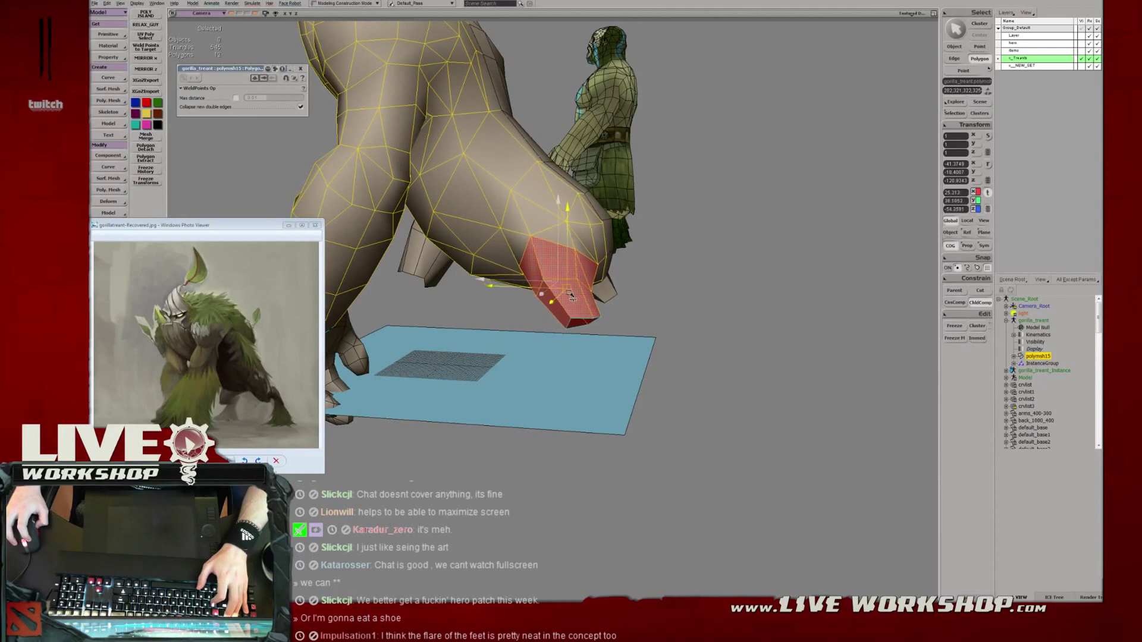
Select a single polygon on the lower leg and move it to adjust the leg's shape.
{"action": "right_click_drag", "start_coordinate": [568, 293], "coordinate": [509, 292]}
{"action": "left_click", "coordinate": [600, 300]}
{"action": "right_click_drag", "start_coordinate": [599, 300], "coordinate": [651, 295]}
{"action": "key", "text": "v"}
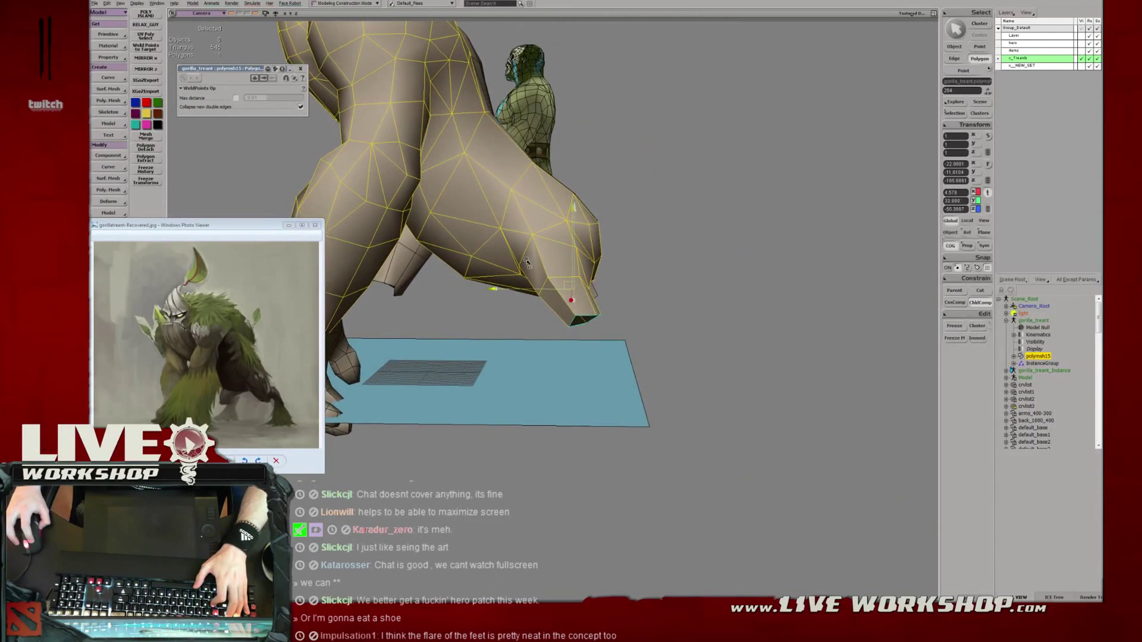
Select the centreline points at the bottom rear of the pelvis and move them.
{"action": "middle_click_drag", "start_coordinate": [517, 258], "coordinate": [614, 319]}
{"action": "key", "text": "t"}
{"action": "left_click_drag", "start_coordinate": [607, 304], "coordinate": [619, 323]}
{"action": "key", "text": "v"}
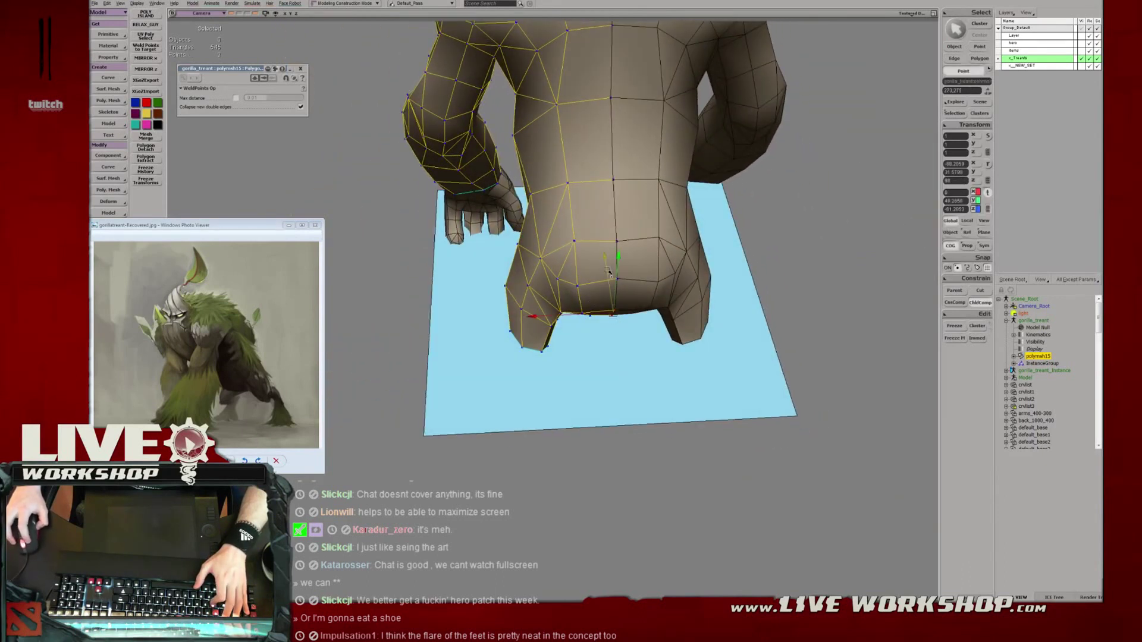
Select the leg's points through the mesh, exclude the pelvis points, and move the leg inward toward the body.
{"action": "key", "text": "space"}
{"action": "key", "text": "4"}
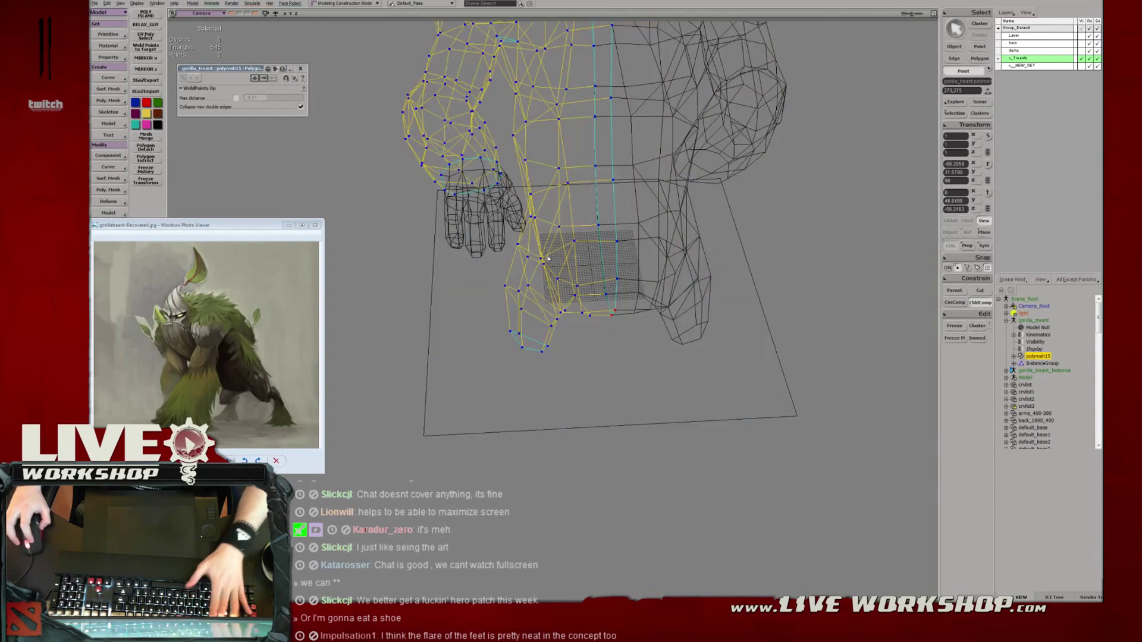
{"action": "left_click_drag", "start_coordinate": [593, 394], "coordinate": [592, 395]}
{"action": "key", "text": "shift+s"}
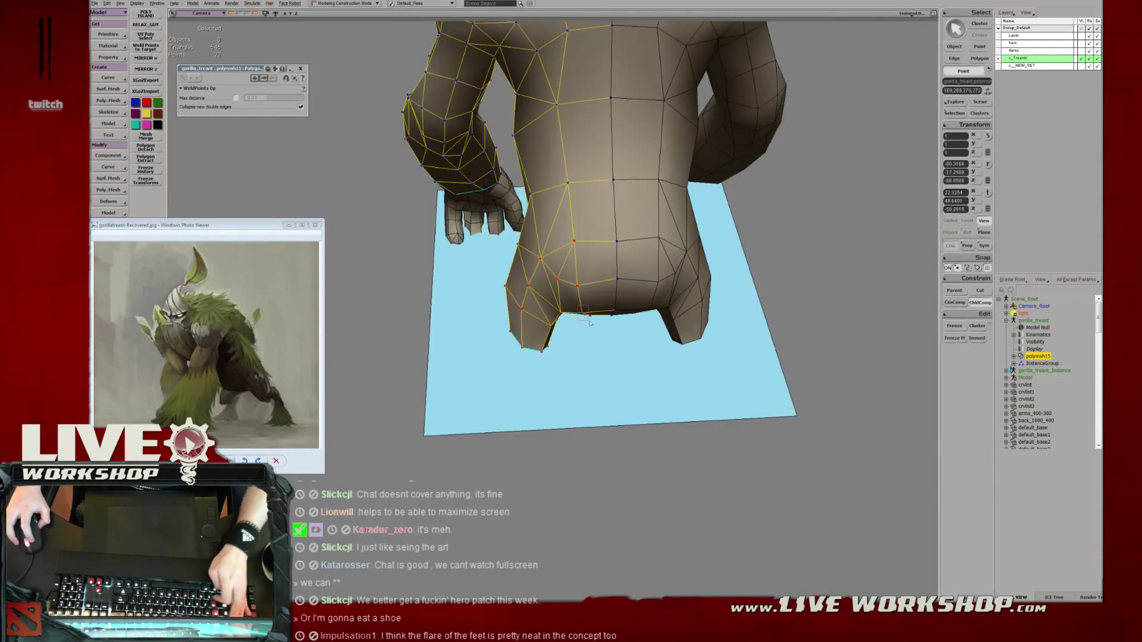
{"action": "left_click_drag", "start_coordinate": [515, 303], "coordinate": [509, 302]}
{"action": "left_click_drag", "start_coordinate": [570, 231], "coordinate": [587, 279]}
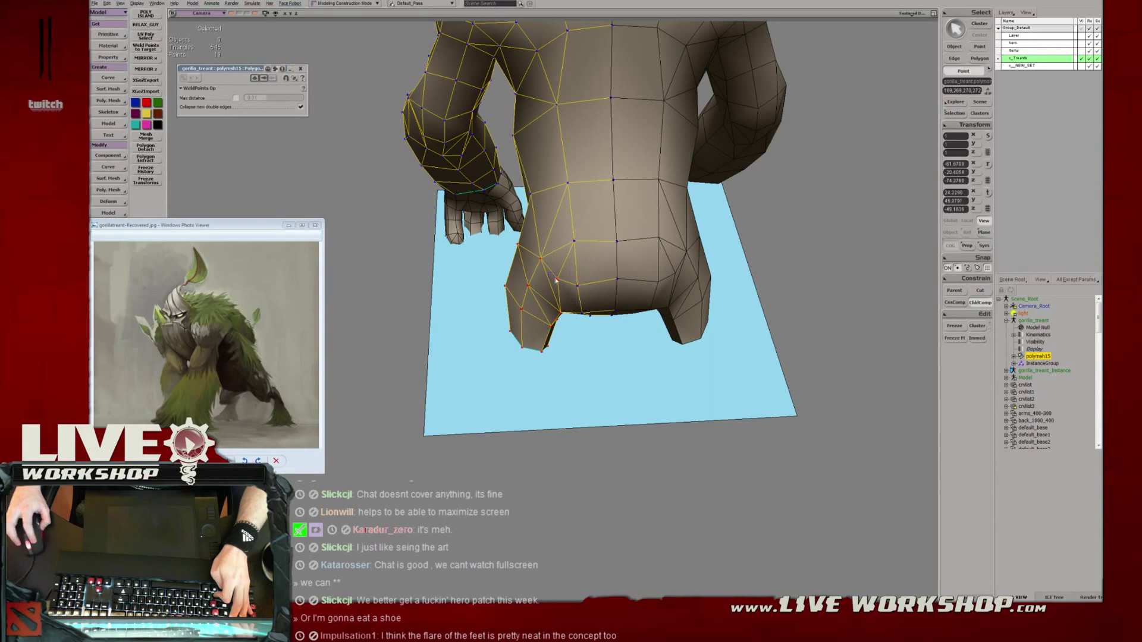
{"action": "key", "text": "v"}
{"action": "left_click_drag", "start_coordinate": [493, 303], "coordinate": [501, 302]}
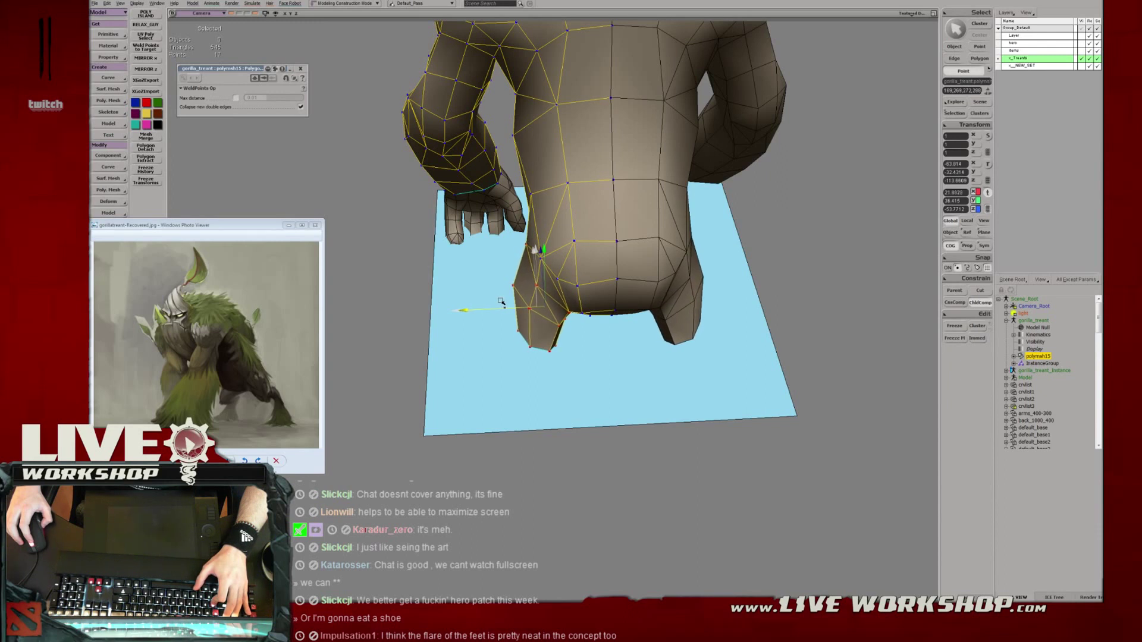
Move the outer hip point slightly inward to follow the repositioned leg, and clear the selection.
{"action": "key", "text": "space"}
{"action": "left_click", "coordinate": [521, 245]}
{"action": "key", "text": "v"}
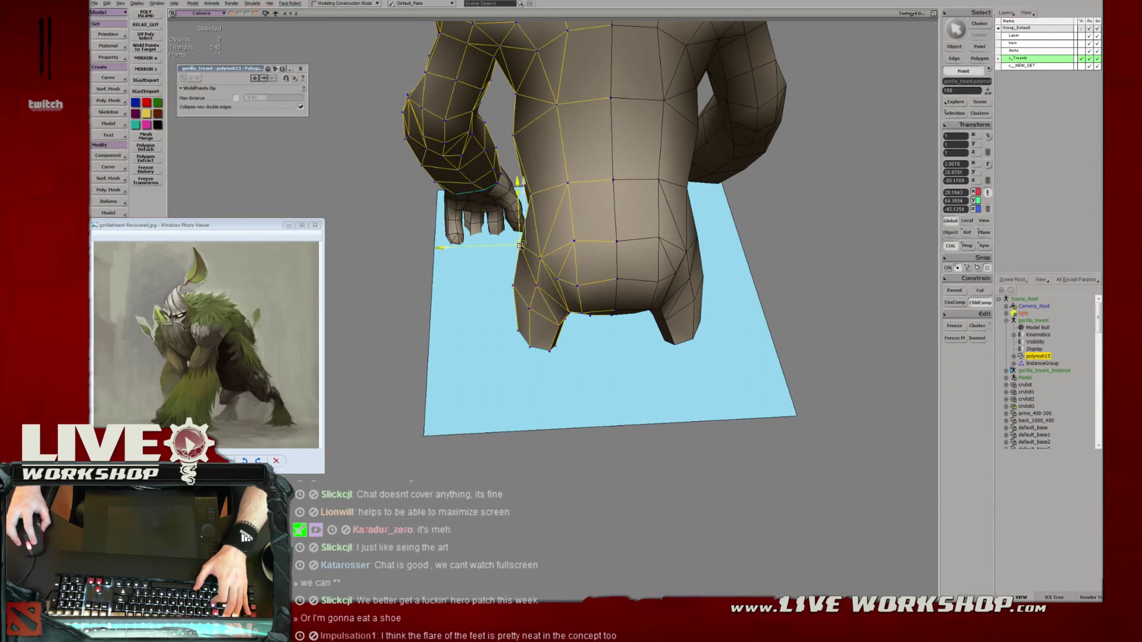
{"action": "left_click_drag", "start_coordinate": [519, 246], "coordinate": [522, 248]}
{"action": "key", "text": "s"}
{"action": "middle_click_drag", "start_coordinate": [522, 248], "coordinate": [326, 168]}
{"action": "right_click_drag", "start_coordinate": [559, 244], "coordinate": [591, 225]}
{"action": "right_click_drag", "start_coordinate": [554, 269], "coordinate": [665, 272]}
{"action": "key", "text": "space"}
{"action": "left_click", "coordinate": [665, 271]}
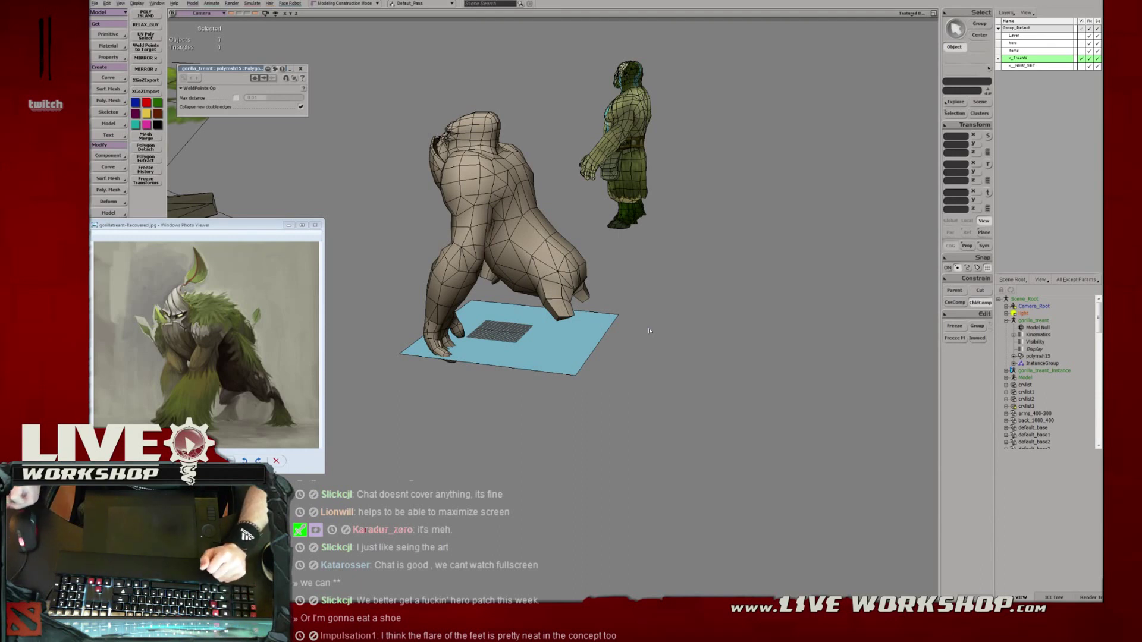
Move the rear point of the leg's open end to change the angle of the opening.
{"action": "key", "text": "s"}
{"action": "right_click_drag", "start_coordinate": [650, 331], "coordinate": [591, 305]}
{"action": "left_click_drag", "start_coordinate": [591, 304], "coordinate": [519, 266]}
{"action": "middle_click_drag", "start_coordinate": [520, 266], "coordinate": [539, 283]}
{"action": "left_click", "coordinate": [538, 282]}
{"action": "right_click_drag", "start_coordinate": [539, 283], "coordinate": [546, 305]}
{"action": "key", "text": "t"}
{"action": "key", "text": "t"}
{"action": "left_click", "coordinate": [555, 318]}
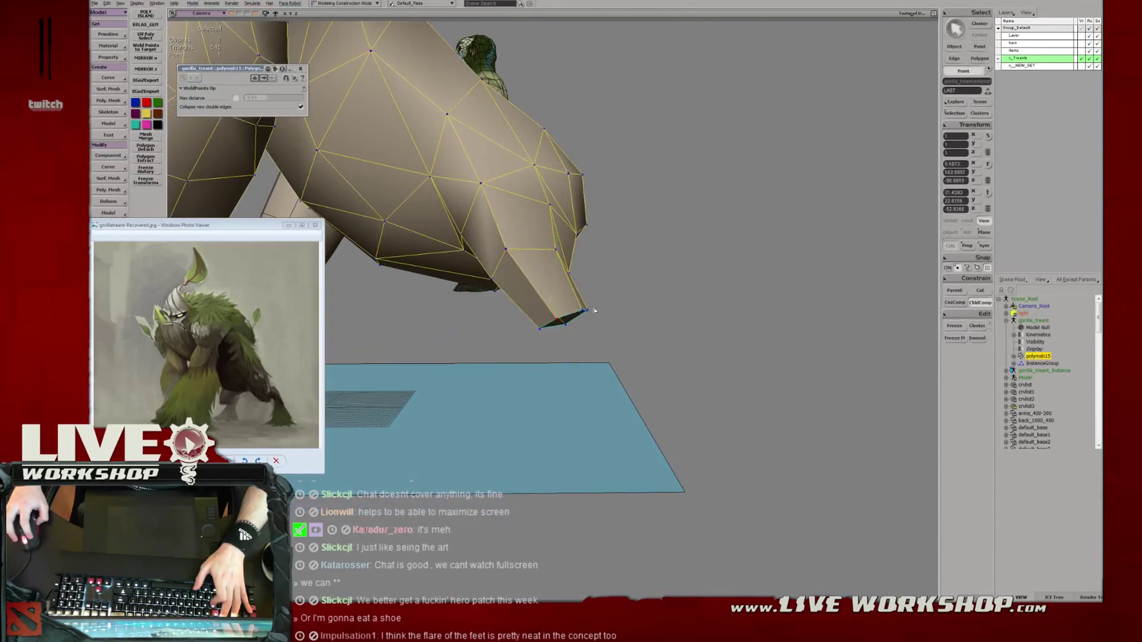
{"action": "key", "text": "v"}
{"action": "left_click", "coordinate": [582, 306]}
{"action": "key", "text": "v"}
{"action": "left_click_drag", "start_coordinate": [583, 307], "coordinate": [563, 322]}
Move the front and outer points of the leg's open end to even out the opening.
{"action": "key", "text": "v"}
{"action": "left_click_drag", "start_coordinate": [535, 320], "coordinate": [544, 332]}
{"action": "left_click", "coordinate": [543, 334]}
{"action": "left_click", "coordinate": [562, 324]}
{"action": "key", "text": "v"}
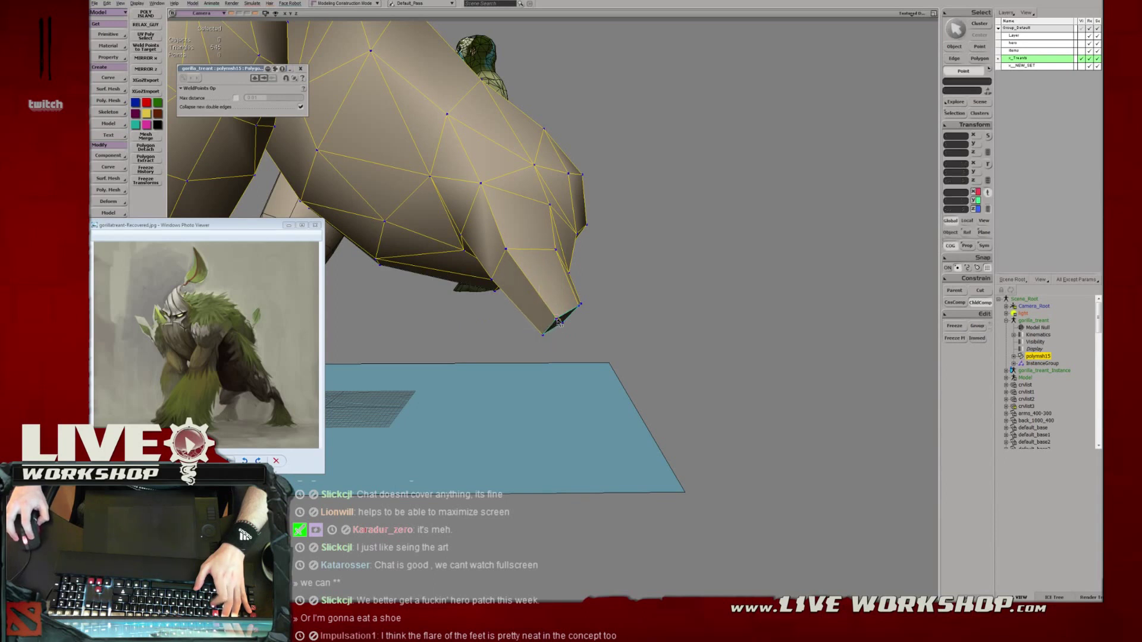
{"action": "left_click", "coordinate": [558, 320]}
{"action": "key", "text": "v"}
{"action": "left_click_drag", "start_coordinate": [558, 320], "coordinate": [559, 321]}
Adjust the outer point of the leg's open end as seen from behind.
{"action": "key", "text": "s"}
{"action": "right_click_drag", "start_coordinate": [560, 322], "coordinate": [523, 324]}
{"action": "left_click", "coordinate": [515, 327]}
{"action": "key", "text": "v"}
{"action": "left_click_drag", "start_coordinate": [515, 327], "coordinate": [516, 330]}
{"action": "left_click", "coordinate": [559, 328]}
{"action": "key", "text": "t"}
Move the point at the inner leg and crotch junction toward the body's centre.
{"action": "left_click", "coordinate": [569, 295]}
{"action": "key", "text": "v"}
{"action": "left_click_drag", "start_coordinate": [574, 298], "coordinate": [604, 291]}
{"action": "key", "text": "t"}
{"action": "key", "text": "v"}
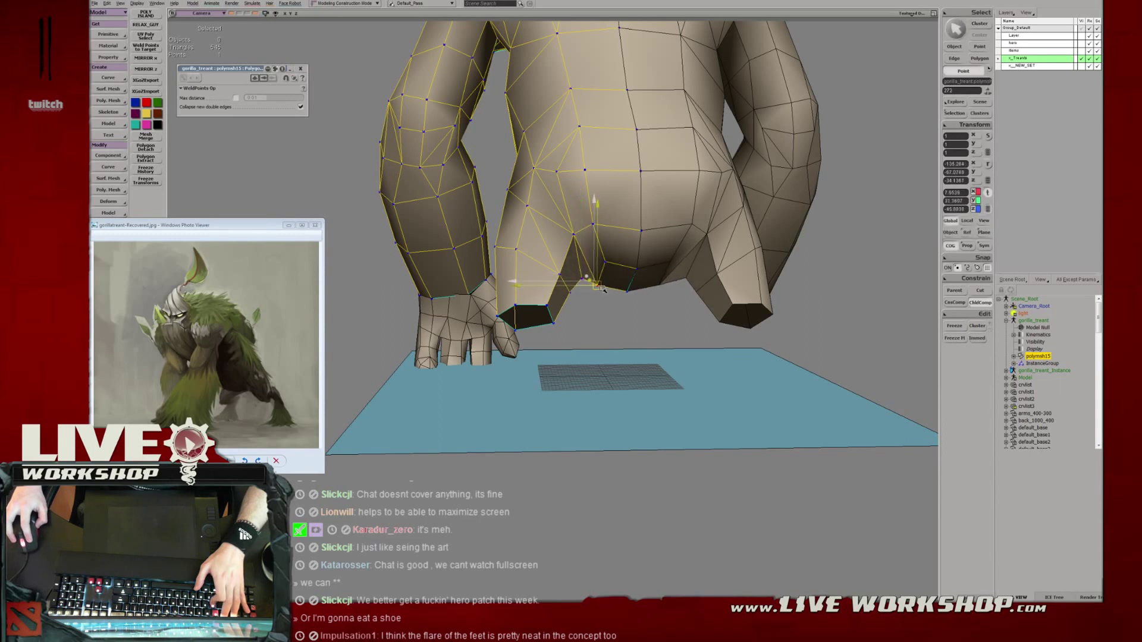
Nudge the inner thigh point beside the crotch toward the body's centre as seen from behind.
{"action": "key", "text": "s"}
{"action": "right_click_drag", "start_coordinate": [601, 286], "coordinate": [577, 290]}
{"action": "key", "text": "t"}
{"action": "left_click", "coordinate": [573, 280]}
{"action": "key", "text": "v"}
{"action": "left_click_drag", "start_coordinate": [573, 279], "coordinate": [582, 275]}
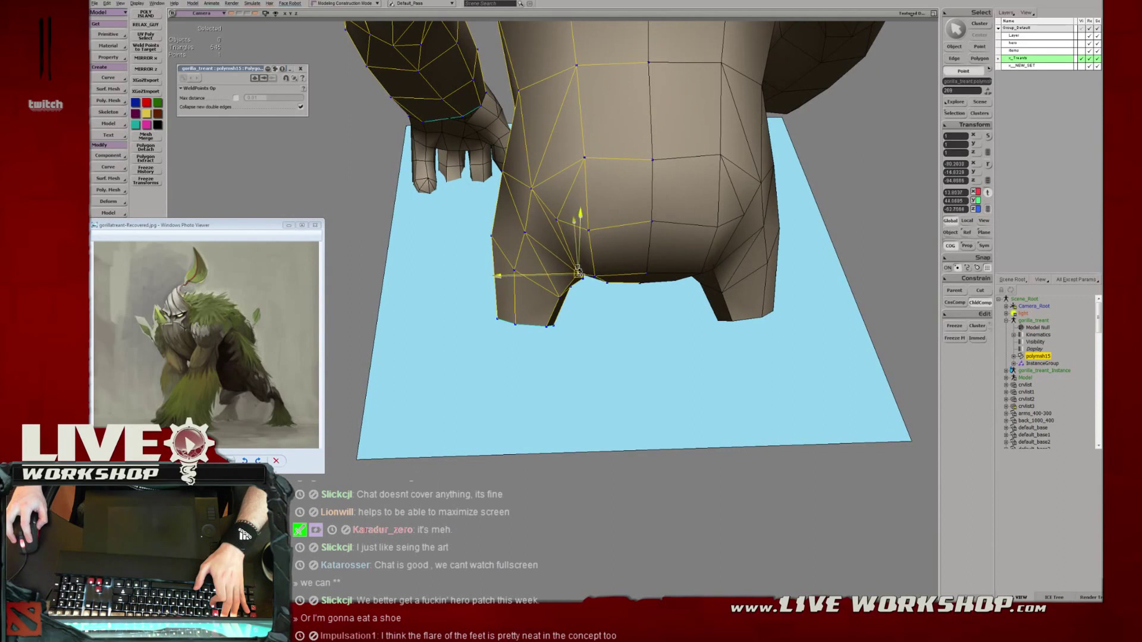
Pull a point on the back of the buttock rearward in the side view.
{"action": "key", "text": "s"}
{"action": "mouse_move", "coordinate": [559, 244]}
{"action": "right_mouse_down"}
{"action": "mouse_move", "coordinate": [638, 262]}
{"action": "mouse_move", "coordinate": [539, 259]}
{"action": "mouse_move", "coordinate": [548, 245]}
{"action": "right_mouse_up"}
{"action": "key", "text": "e"}
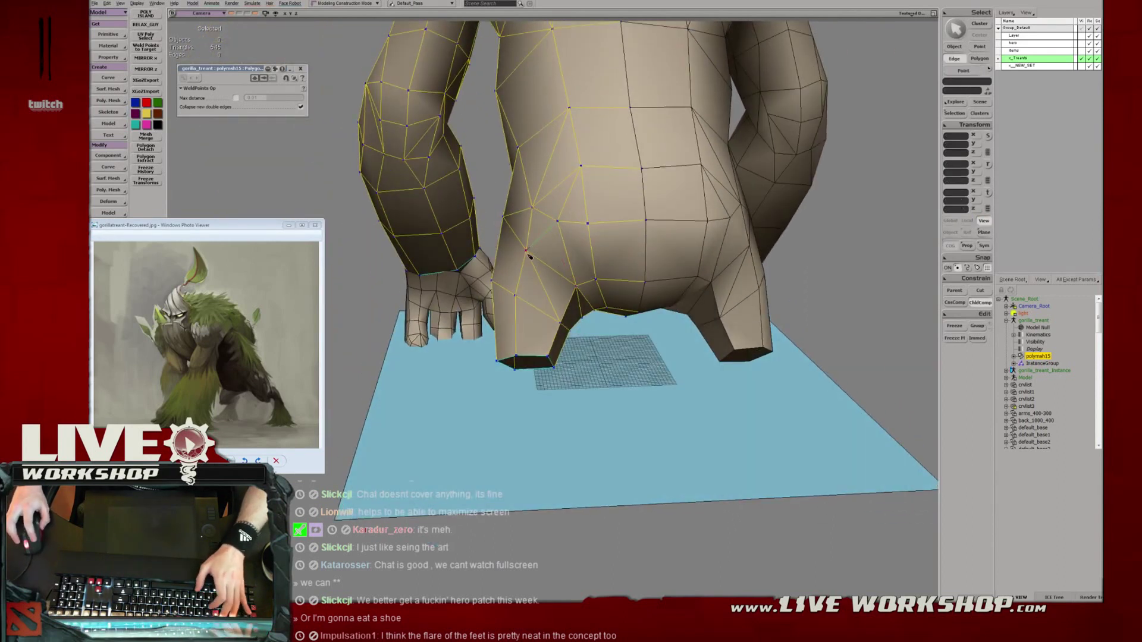
{"action": "key", "text": "t"}
{"action": "key", "text": "s"}
{"action": "right_click_drag", "start_coordinate": [573, 245], "coordinate": [612, 225]}
{"action": "left_click", "coordinate": [593, 213]}
{"action": "key", "text": "v"}
{"action": "mouse_move", "coordinate": [594, 216]}
{"action": "left_mouse_down"}
{"action": "mouse_move", "coordinate": [599, 229]}
{"action": "mouse_move", "coordinate": [611, 219]}
{"action": "left_mouse_up"}
Adjust the rearmost buttock point to round the hip's side silhouette.
{"action": "key", "text": "t"}
{"action": "left_click", "coordinate": [609, 212]}
{"action": "key", "text": "v"}
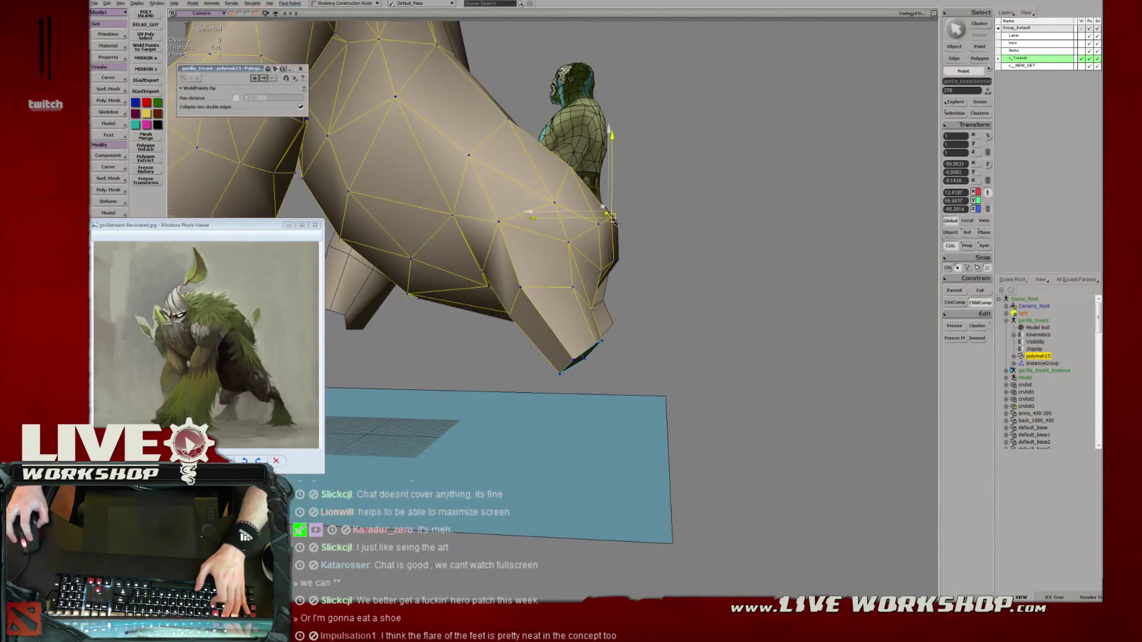
{"action": "middle_click_drag", "start_coordinate": [612, 220], "coordinate": [595, 232]}
Move the mid-leg point on the back of the rear leg forward and fine-tune it from behind.
{"action": "left_click", "coordinate": [575, 240]}
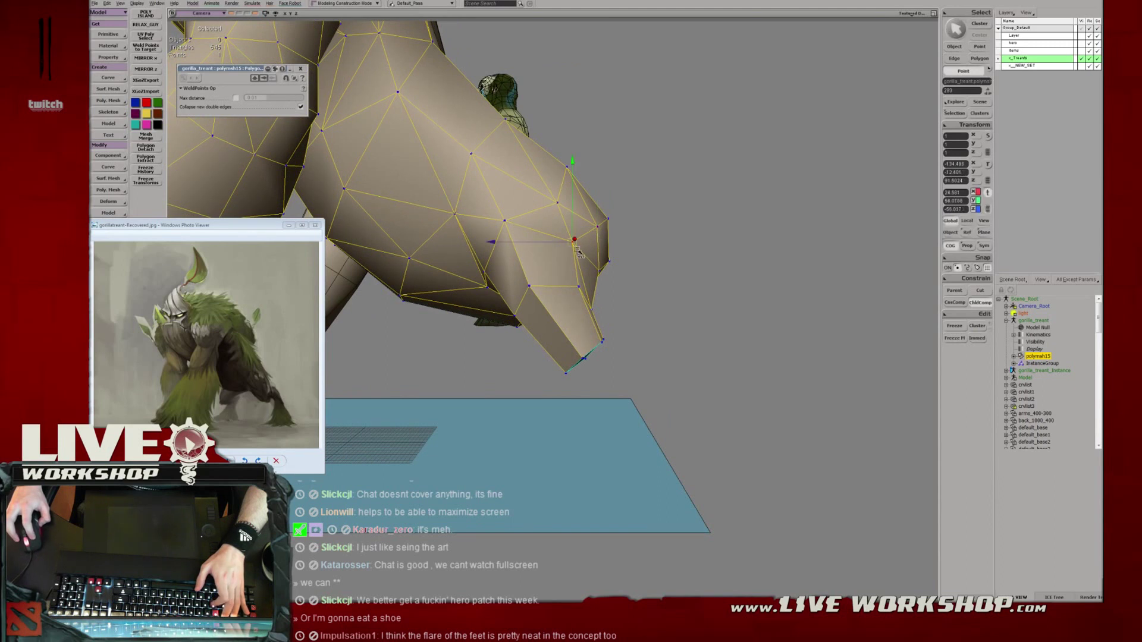
{"action": "left_click", "coordinate": [581, 288]}
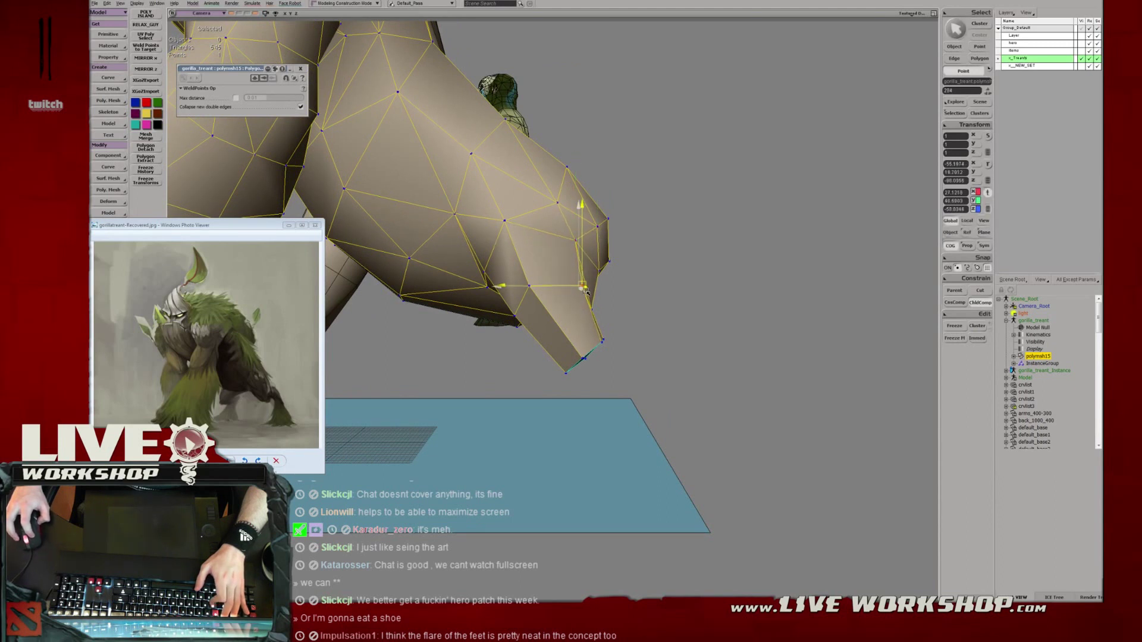
{"action": "middle_click_drag", "start_coordinate": [588, 292], "coordinate": [538, 296]}
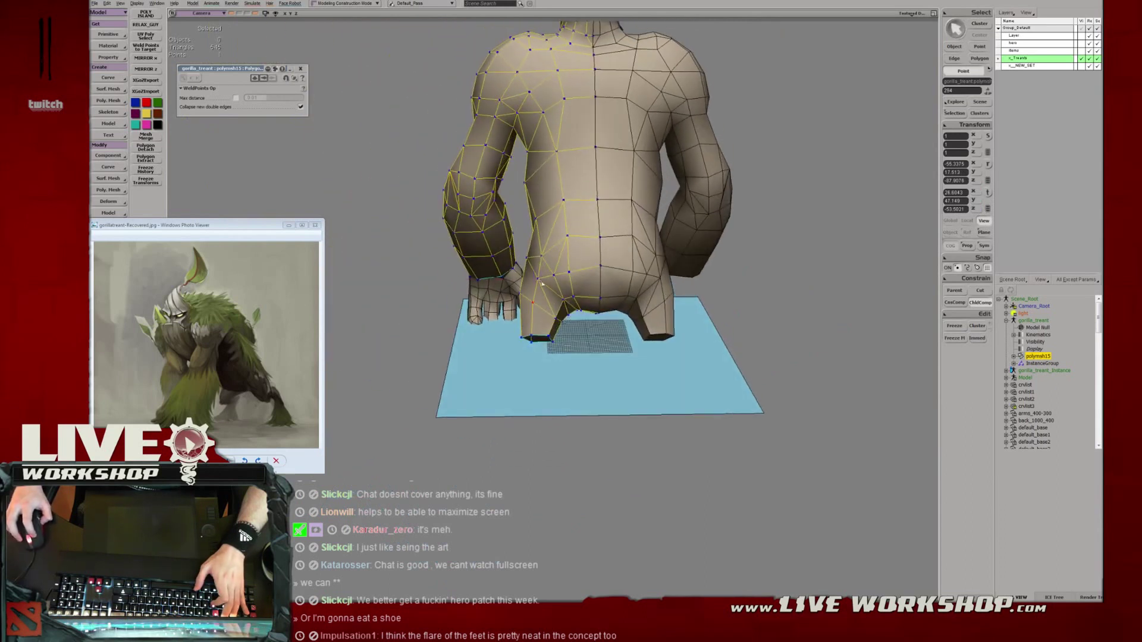
{"action": "left_click", "coordinate": [539, 282]}
{"action": "key", "text": "t"}
{"action": "left_click", "coordinate": [532, 302]}
{"action": "left_click_drag", "start_coordinate": [533, 303], "coordinate": [532, 304]}
Adjust the points where the back of the thigh meets the crotch to smooth the leg's transition into the body.
{"action": "key", "text": "s"}
{"action": "middle_click_drag", "start_coordinate": [547, 286], "coordinate": [469, 325]}
{"action": "mouse_move", "coordinate": [523, 267]}
{"action": "right_mouse_down"}
{"action": "mouse_move", "coordinate": [533, 301]}
{"action": "mouse_move", "coordinate": [535, 256]}
{"action": "right_mouse_up"}
{"action": "left_click_drag", "start_coordinate": [534, 257], "coordinate": [537, 285]}
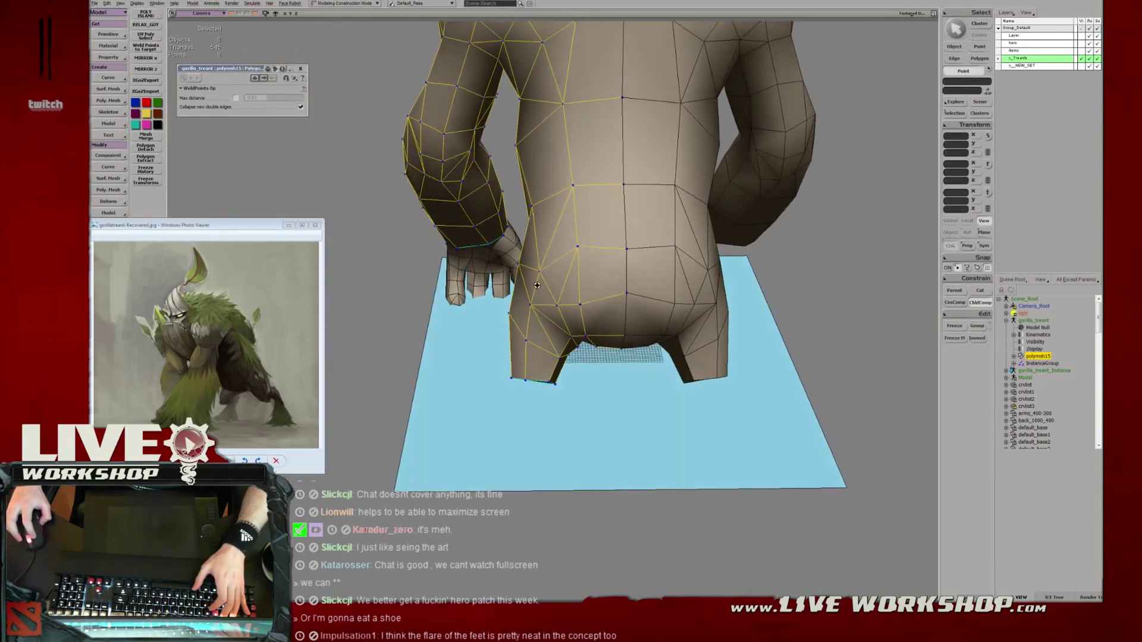
{"action": "middle_click_drag", "start_coordinate": [537, 286], "coordinate": [568, 315]}
{"action": "left_click", "coordinate": [568, 318]}
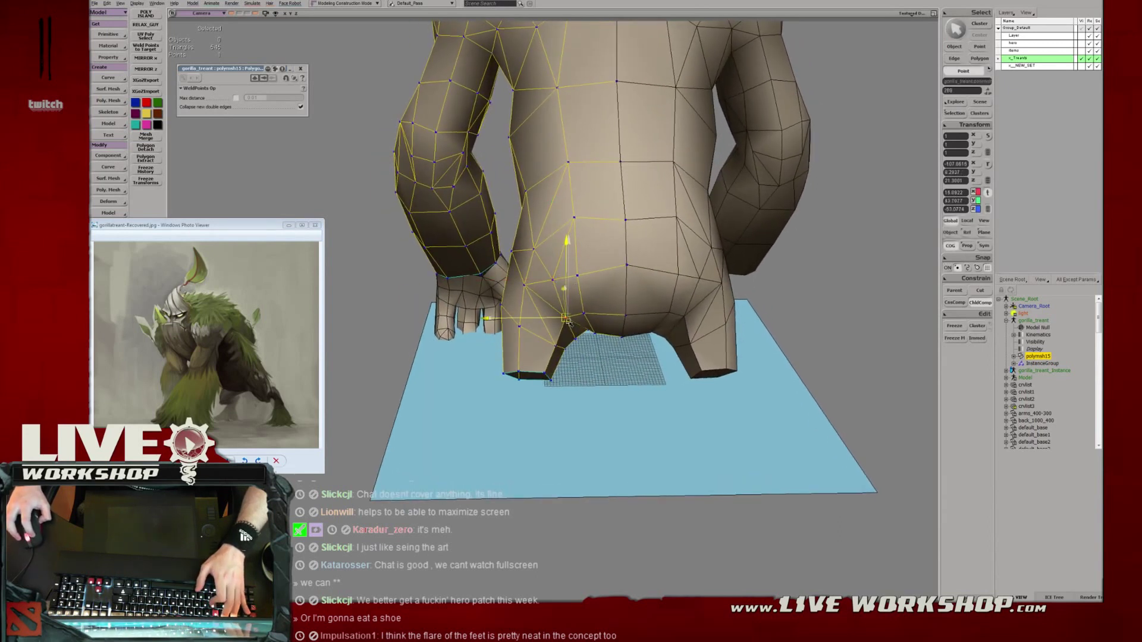
{"action": "right_click_drag", "start_coordinate": [595, 321], "coordinate": [589, 342]}
{"action": "left_click", "coordinate": [578, 339]}
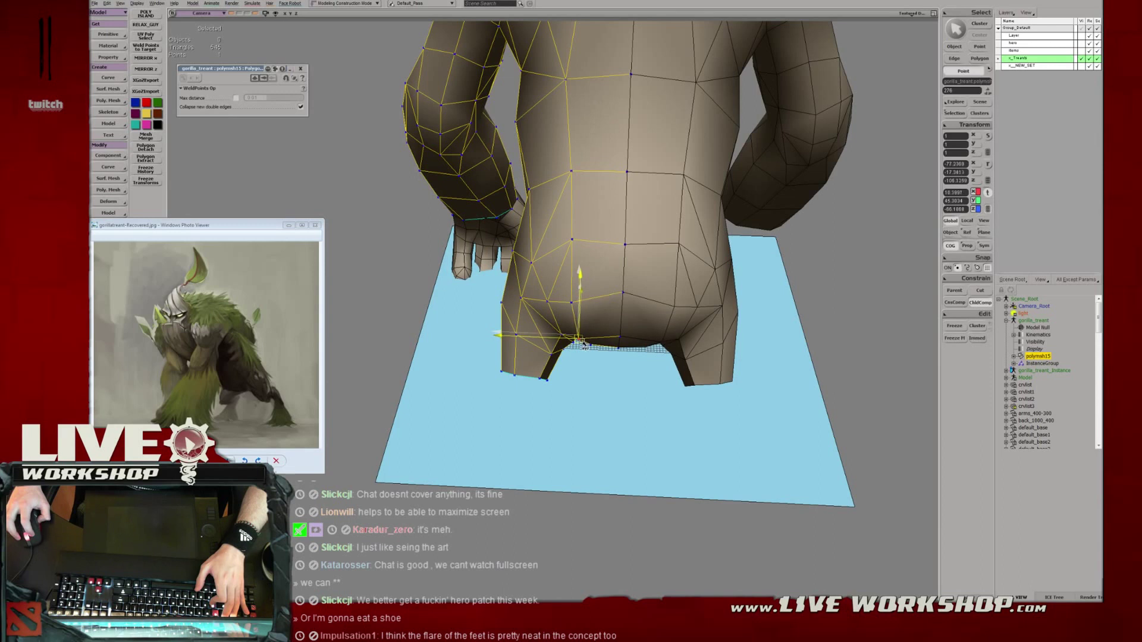
{"action": "middle_click_drag", "start_coordinate": [584, 345], "coordinate": [613, 343]}
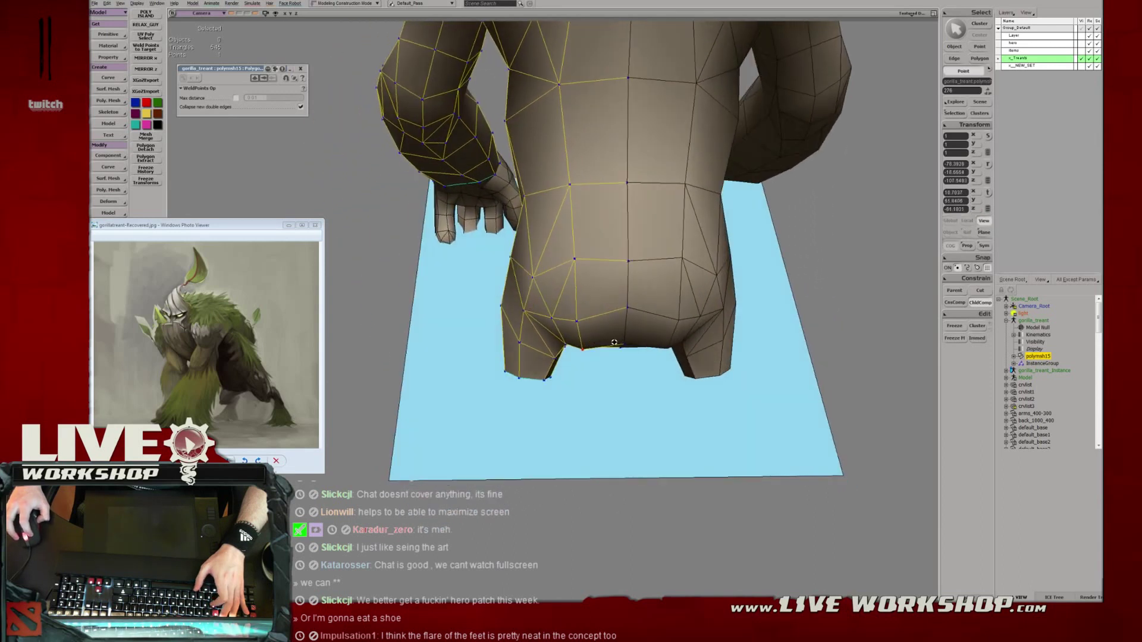
Raise the centreline point on the lower back of the buttocks.
{"action": "key", "text": "v"}
{"action": "left_click", "coordinate": [628, 307]}
{"action": "middle_click_drag", "start_coordinate": [623, 267], "coordinate": [624, 241]}
{"action": "middle_click_drag", "start_coordinate": [620, 196], "coordinate": [553, 307]}
Extrude the open edge loop at the end of the rear leg and move it backward.
{"action": "key", "text": "e"}
{"action": "middle_click", "coordinate": [551, 309], "text": "alt"}
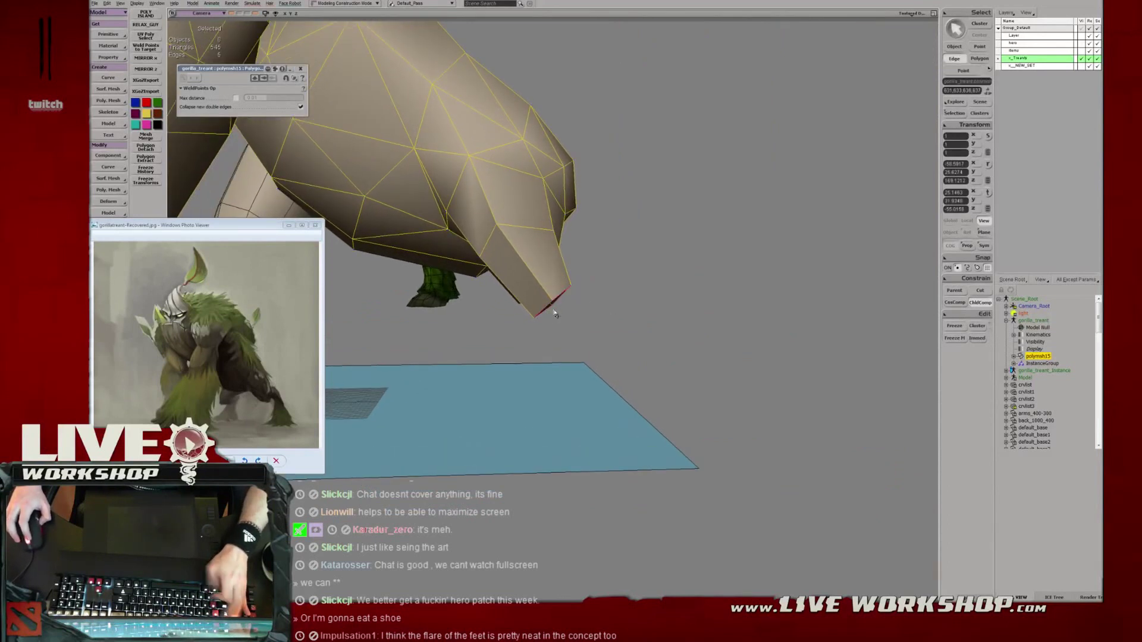
{"action": "key", "text": "ctrl+d"}
{"action": "key", "text": "v"}
{"action": "left_click_drag", "start_coordinate": [556, 302], "coordinate": [576, 310]}
Rotate and reposition the extruded edge loop to bend the lower leg toward the foot.
{"action": "key", "text": "c"}
{"action": "left_click_drag", "start_coordinate": [605, 237], "coordinate": [562, 237]}
{"action": "middle_click_drag", "start_coordinate": [636, 279], "coordinate": [619, 310]}
{"action": "key", "text": "v"}
{"action": "left_click_drag", "start_coordinate": [619, 311], "coordinate": [615, 302]}
{"action": "key", "text": "c"}
{"action": "mouse_move", "coordinate": [612, 303]}
{"action": "middle_mouse_down"}
{"action": "mouse_move", "coordinate": [623, 302]}
{"action": "mouse_move", "coordinate": [602, 320]}
{"action": "mouse_move", "coordinate": [624, 321]}
{"action": "middle_mouse_up"}
{"action": "key", "text": "v"}
Adjust the inner edge and the lowest point of the leg's opening to reshape its outline.
{"action": "key", "text": "e"}
{"action": "left_click", "coordinate": [606, 319]}
{"action": "key", "text": "v"}
{"action": "middle_click_drag", "start_coordinate": [551, 329], "coordinate": [540, 329]}
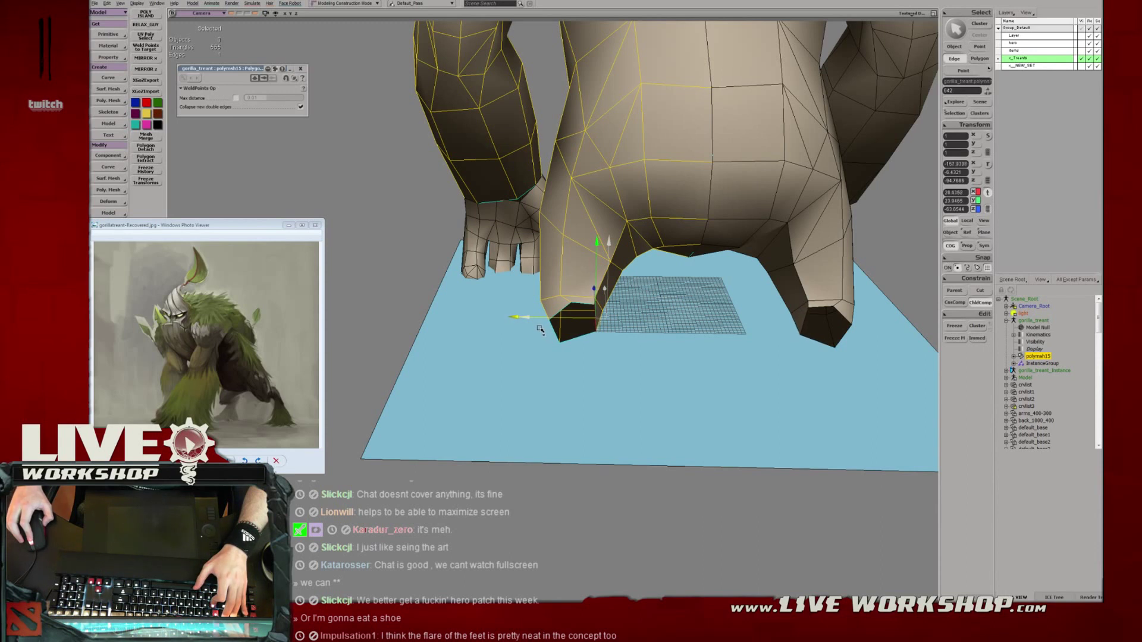
{"action": "key", "text": "t"}
{"action": "left_click", "coordinate": [560, 344]}
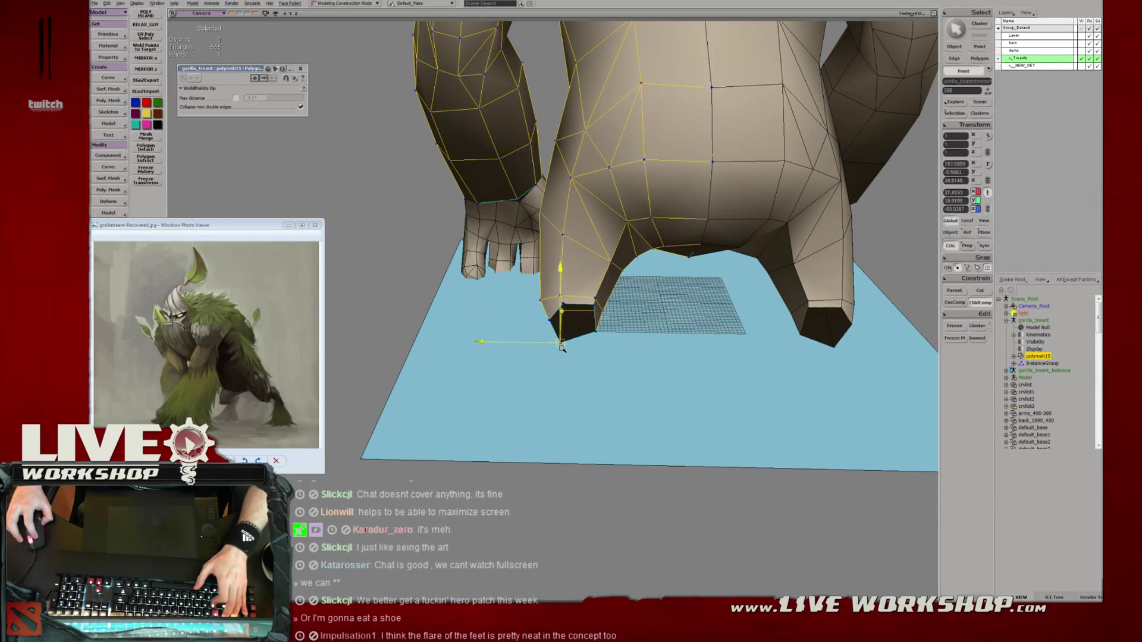
Extrude the leg's open edge loop again and extend it backward as a flatter foot segment.
{"action": "key", "text": "e"}
{"action": "left_click", "coordinate": [560, 333]}
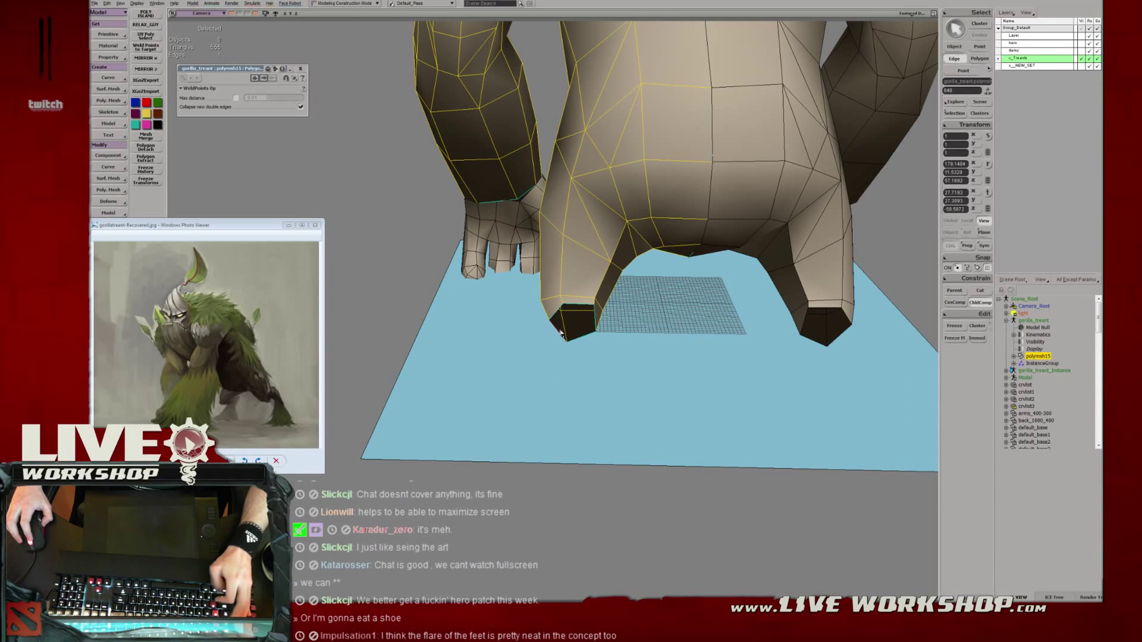
{"action": "middle_click", "coordinate": [560, 331], "text": "alt"}
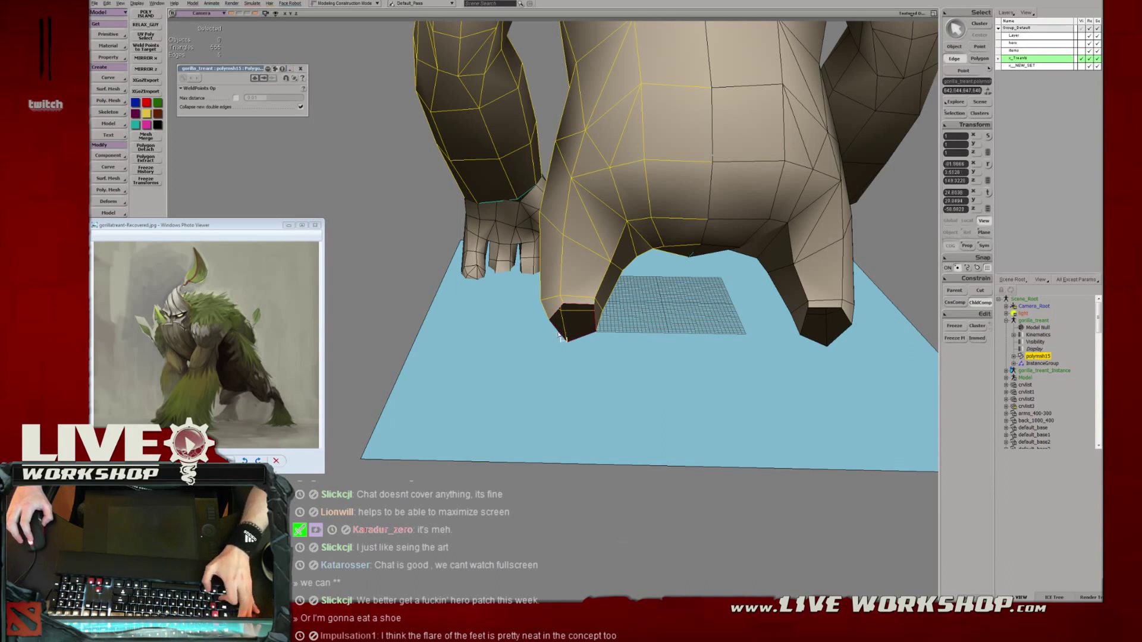
{"action": "key", "text": "ctrl+d"}
{"action": "right_click_drag", "start_coordinate": [591, 330], "coordinate": [613, 268]}
{"action": "key", "text": "v"}
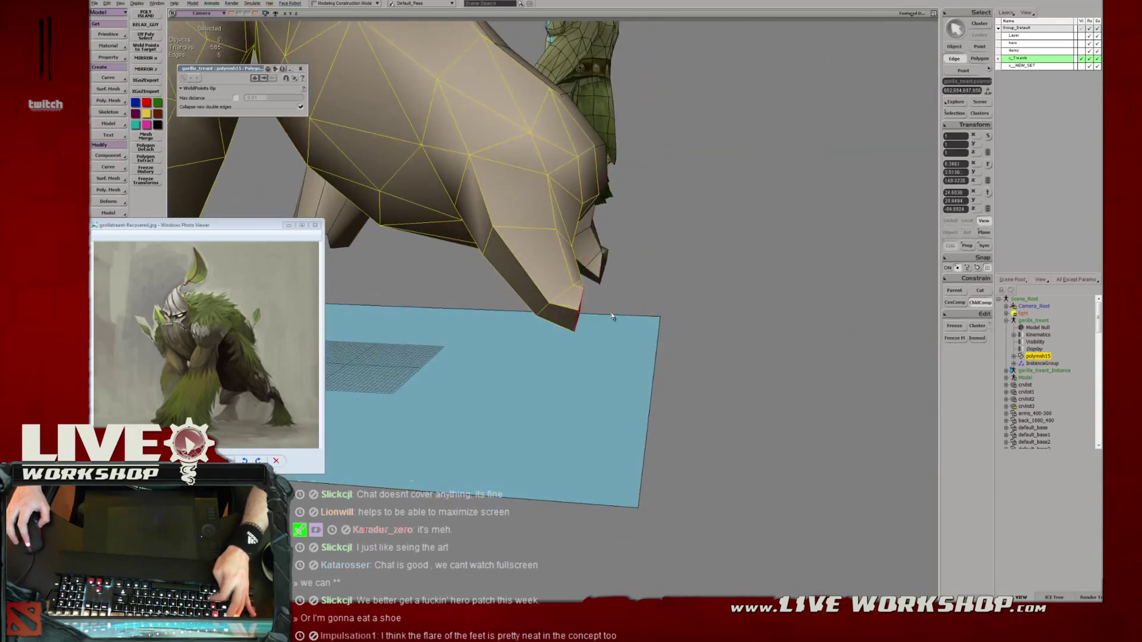
{"action": "right_click_drag", "start_coordinate": [614, 316], "coordinate": [604, 307]}
{"action": "left_click_drag", "start_coordinate": [552, 314], "coordinate": [575, 286]}
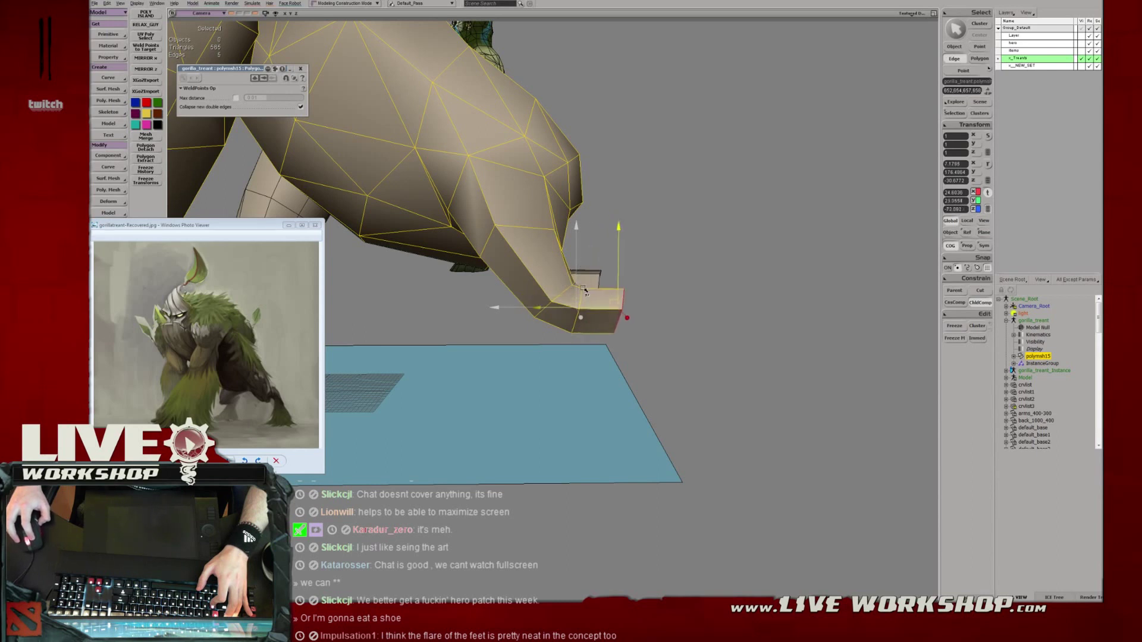
{"action": "key", "text": "s"}
{"action": "mouse_move", "coordinate": [581, 283]}
{"action": "right_mouse_down"}
{"action": "mouse_move", "coordinate": [566, 280]}
{"action": "mouse_move", "coordinate": [580, 306]}
{"action": "right_mouse_up"}
{"action": "key", "text": "4"}
{"action": "key", "text": "t"}
{"action": "left_click_drag", "start_coordinate": [535, 291], "coordinate": [608, 346]}
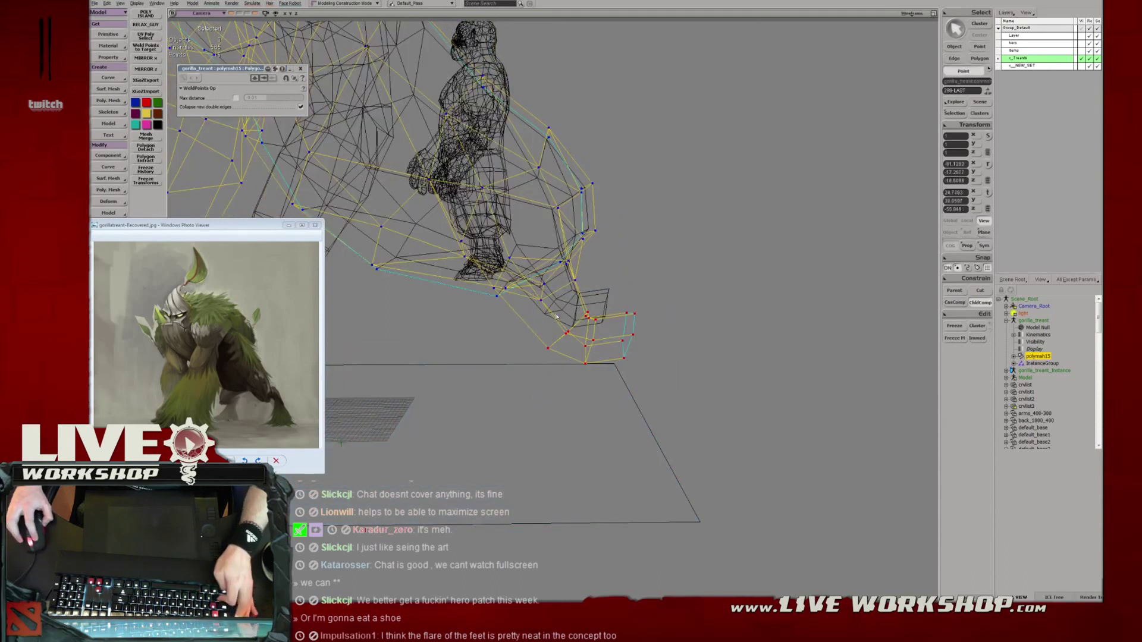
{"action": "key", "text": "5"}
{"action": "key", "text": "y"}
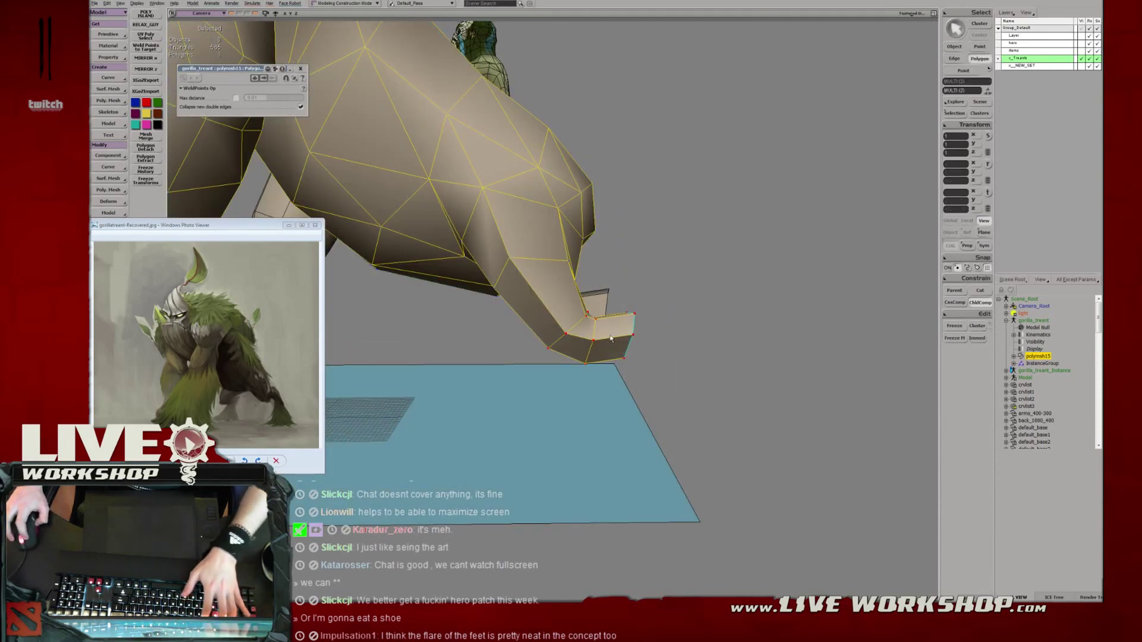
Weld the two closely spaced points at the ankle just above the foot segment.
{"action": "right_click_drag", "start_coordinate": [599, 326], "coordinate": [555, 338]}
{"action": "key", "text": "t"}
{"action": "left_click_drag", "start_coordinate": [555, 338], "coordinate": [580, 375]}
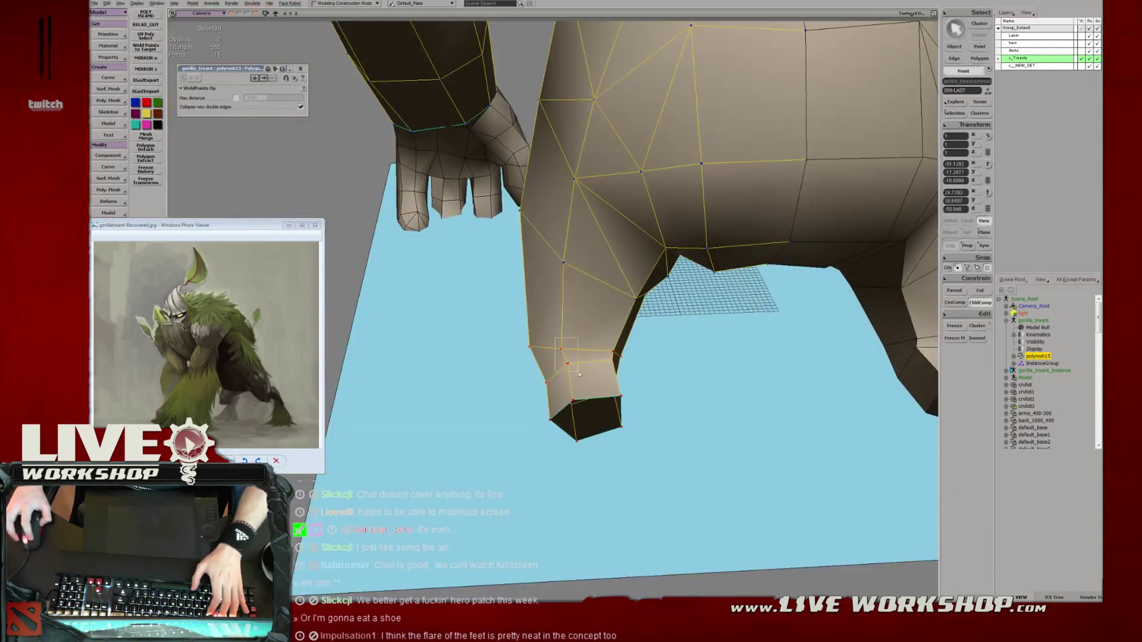
{"action": "key", "text": "period"}
{"action": "mouse_move", "coordinate": [604, 351]}
{"action": "right_mouse_down"}
{"action": "mouse_move", "coordinate": [618, 358]}
{"action": "mouse_move", "coordinate": [592, 340]}
{"action": "right_mouse_up"}
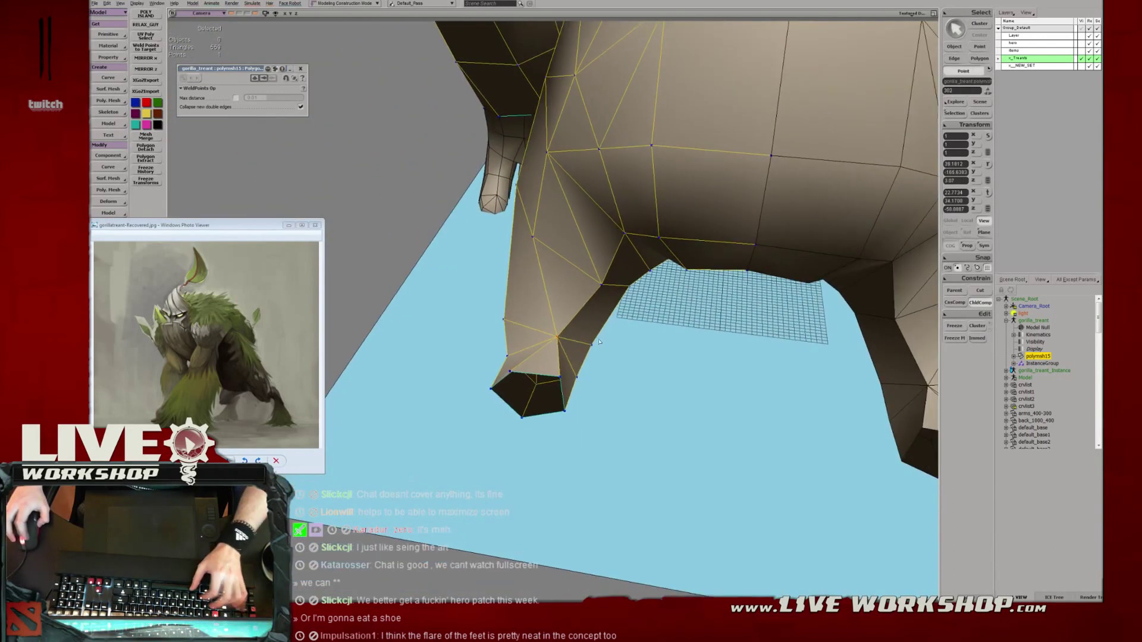
{"action": "left_click_drag", "start_coordinate": [564, 326], "coordinate": [586, 348], "text": "shift"}
Select all points of the foot segment and rotate them in the side view.
{"action": "right_click_drag", "start_coordinate": [614, 354], "coordinate": [645, 369]}
{"action": "left_click_drag", "start_coordinate": [497, 317], "coordinate": [637, 413]}
{"action": "right_click_drag", "start_coordinate": [582, 363], "coordinate": [507, 233]}
{"action": "key", "text": "c"}
{"action": "left_click", "coordinate": [487, 235], "text": "alt"}
{"action": "middle_click_drag", "start_coordinate": [487, 235], "coordinate": [551, 198]}
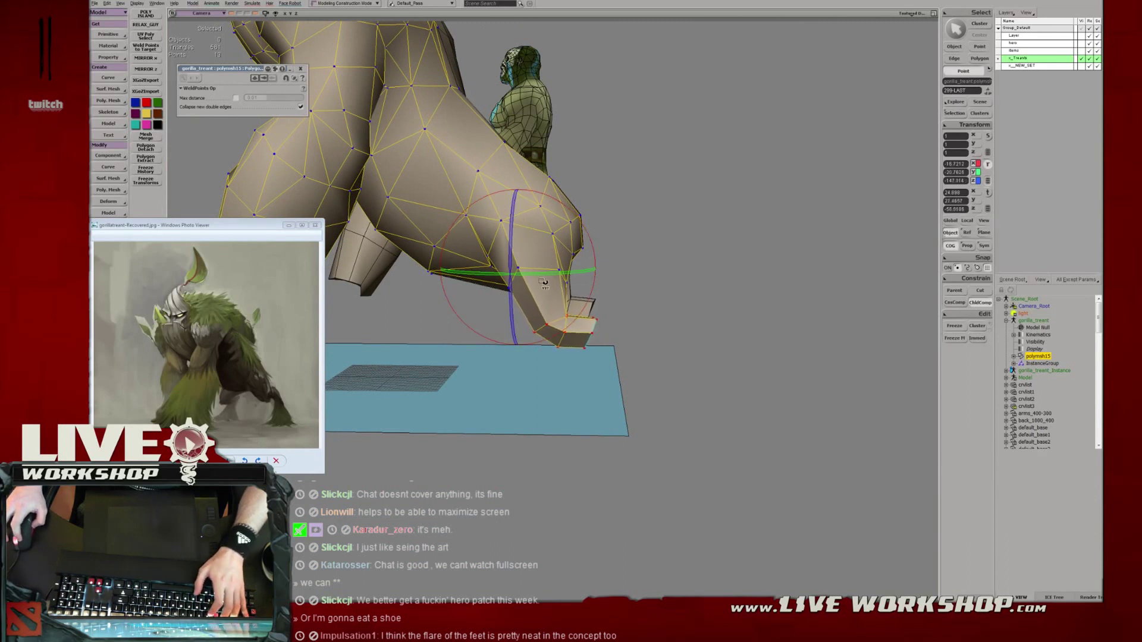
Grow the selection up into the lower leg and shift those points slightly forward.
{"action": "key", "text": "shift+plus"}
{"action": "key", "text": "v"}
{"action": "middle_click_drag", "start_coordinate": [616, 273], "coordinate": [613, 273]}
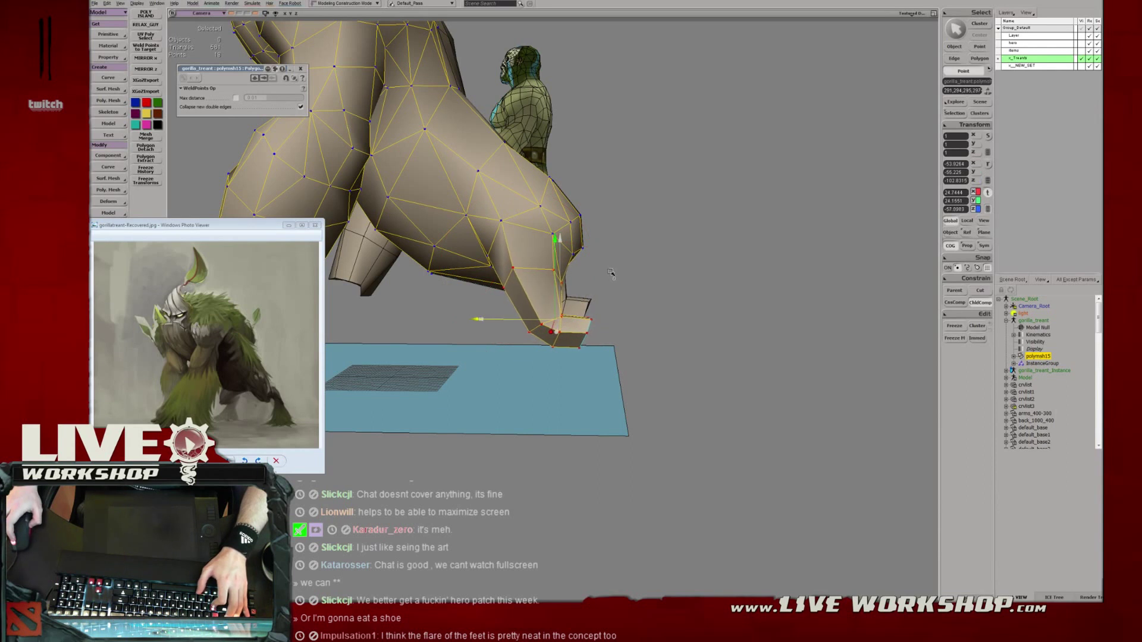
Rotate the foot segment's points in the front view and shift them slightly outward.
{"action": "mouse_move", "coordinate": [611, 273]}
{"action": "right_mouse_down"}
{"action": "mouse_move", "coordinate": [512, 280]}
{"action": "mouse_move", "coordinate": [490, 238]}
{"action": "right_mouse_up"}
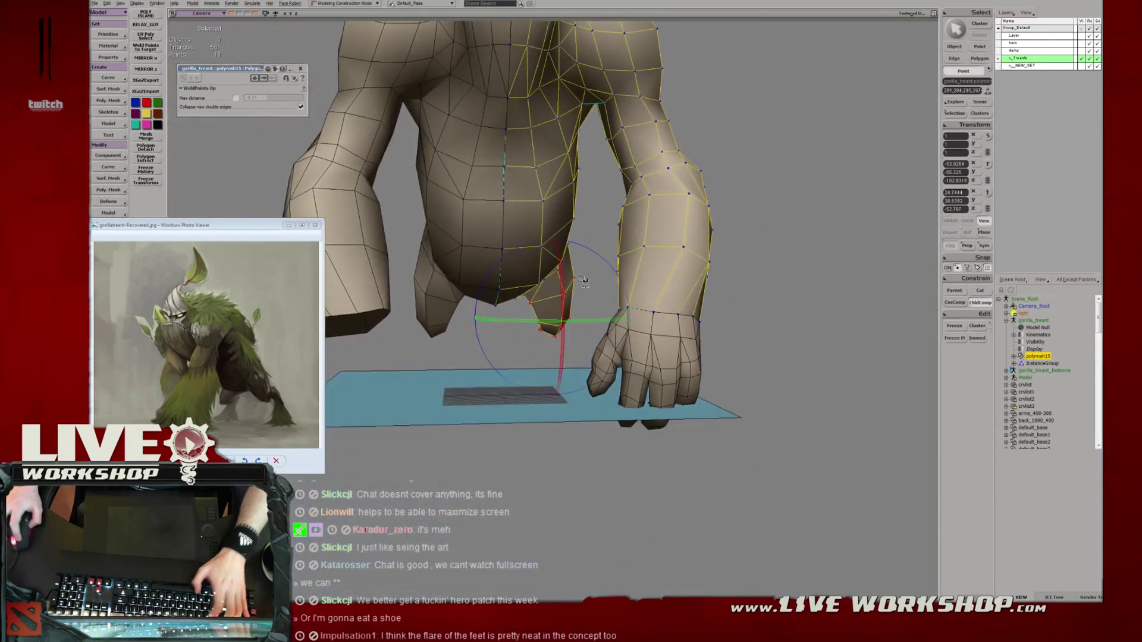
{"action": "key", "text": "4"}
{"action": "key", "text": "t"}
{"action": "left_click_drag", "start_coordinate": [521, 310], "coordinate": [589, 352]}
{"action": "key", "text": "5"}
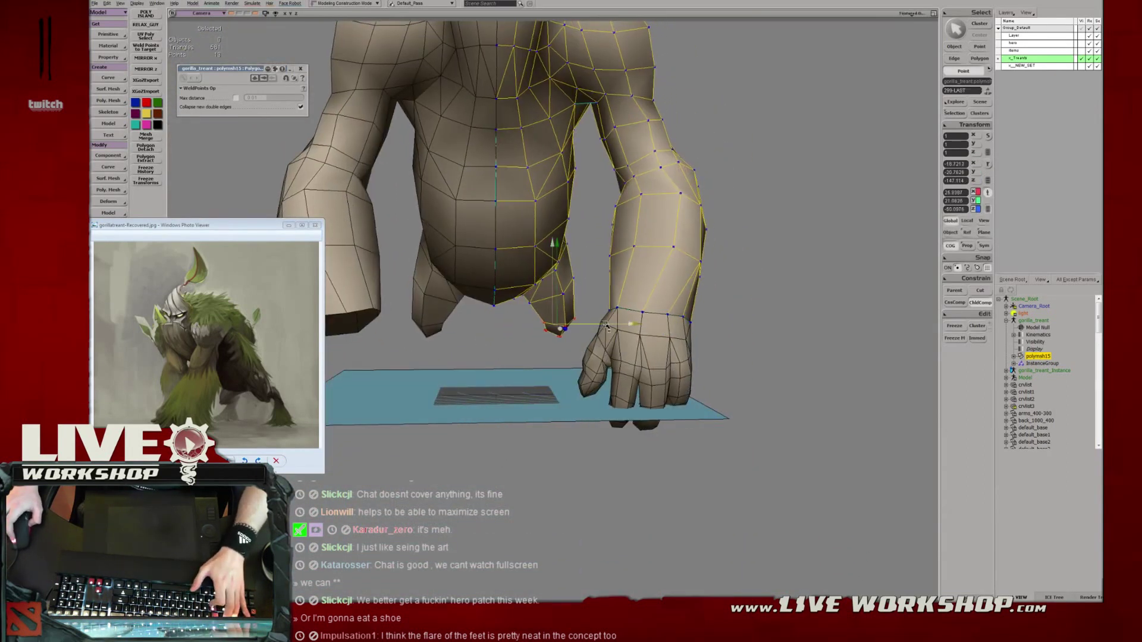
{"action": "key", "text": "c"}
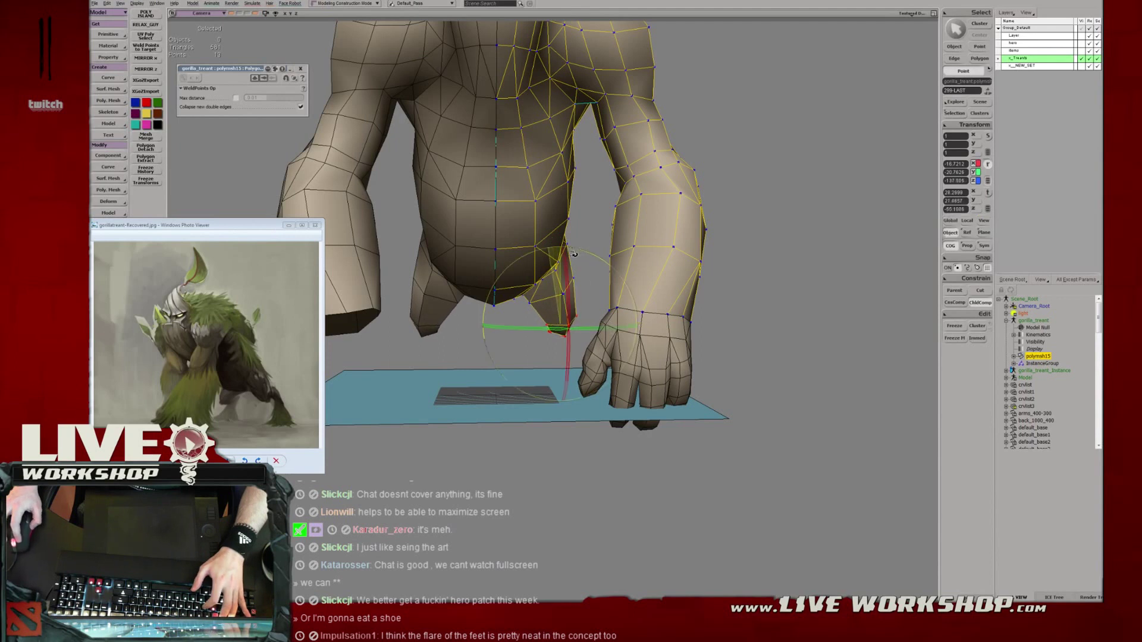
{"action": "left_click_drag", "start_coordinate": [575, 254], "coordinate": [591, 291]}
{"action": "key", "text": "v"}
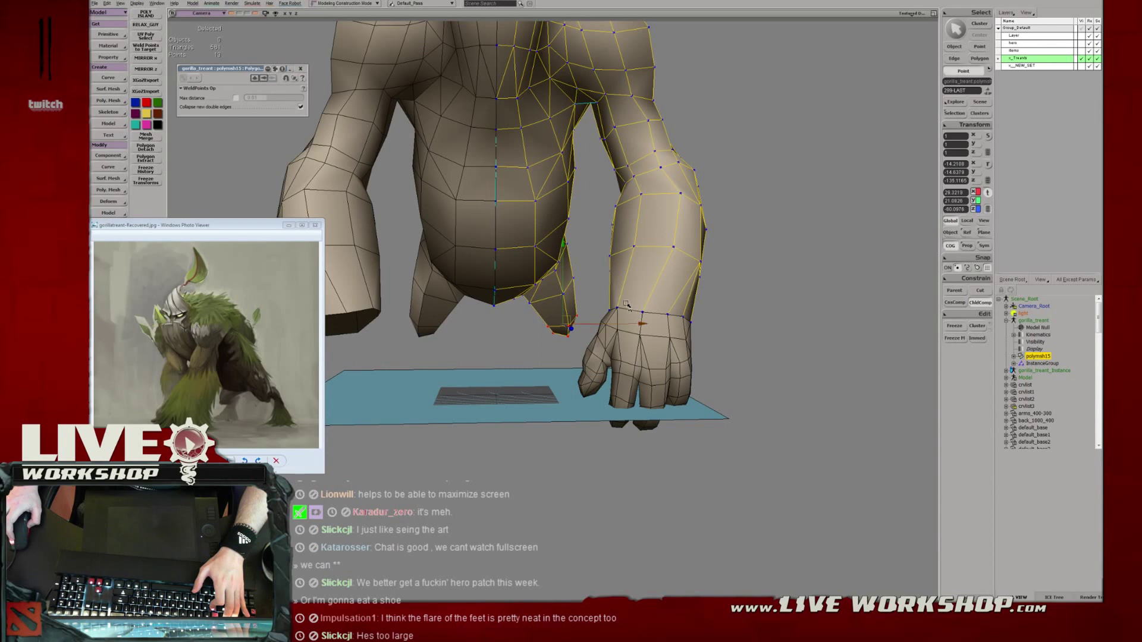
Adjust two points on the outer side of the rear leg in the front view to refine its contour.
{"action": "key", "text": "s"}
{"action": "right_click_drag", "start_coordinate": [564, 297], "coordinate": [562, 275]}
{"action": "key", "text": "v"}
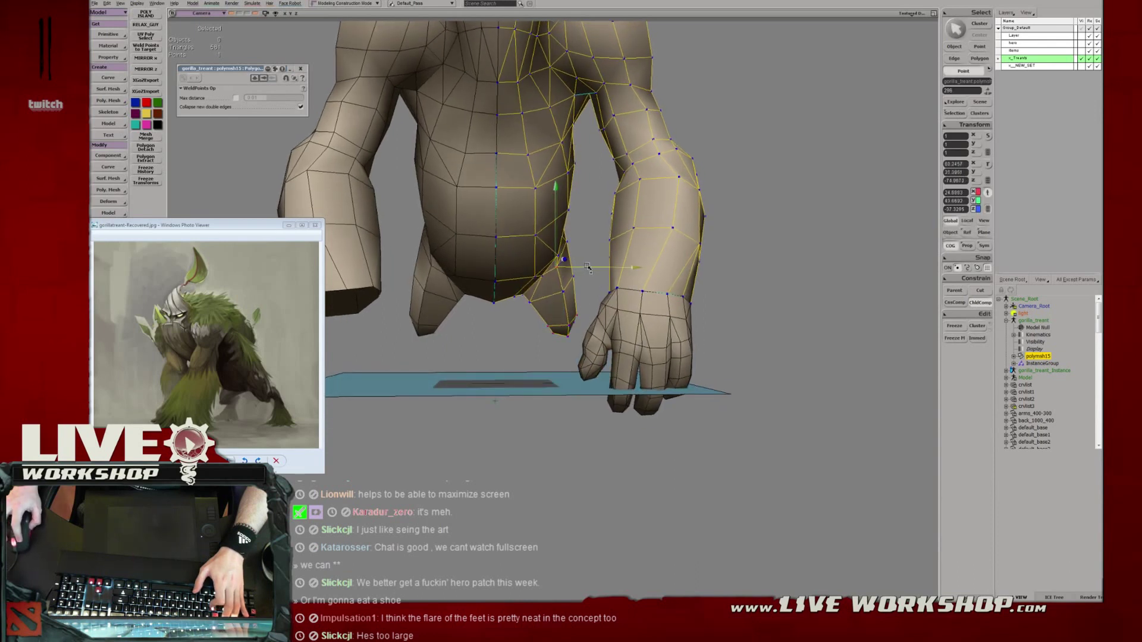
{"action": "left_click", "coordinate": [574, 277]}
{"action": "left_click_drag", "start_coordinate": [608, 277], "coordinate": [581, 281]}
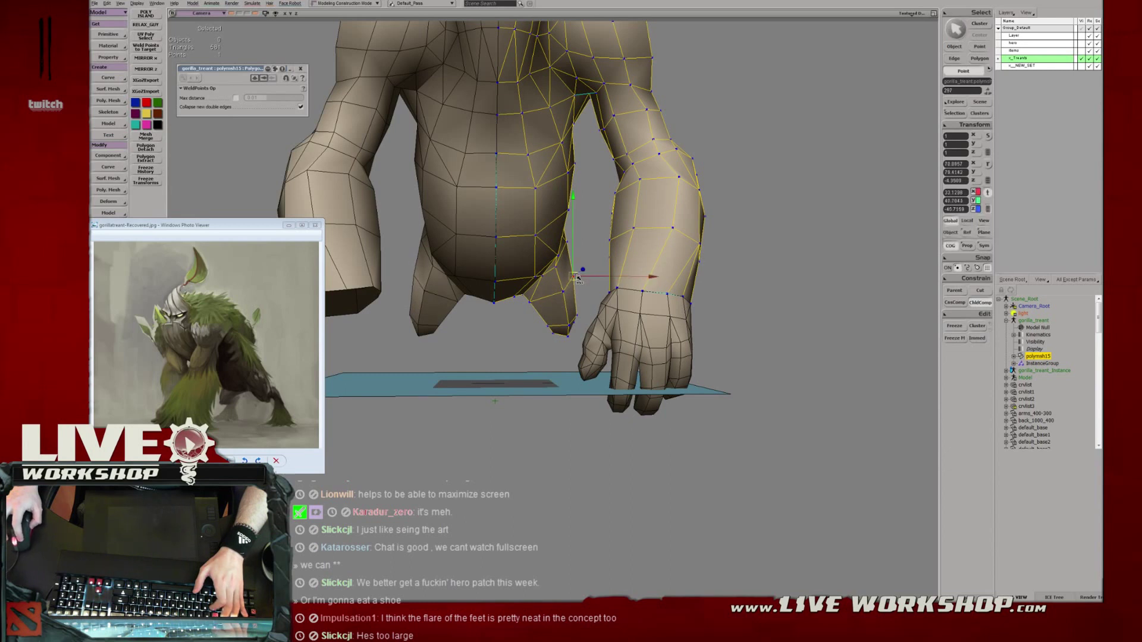
Leave point editing, clear the selection, and save the gorilla_treant model.
{"action": "key", "text": "space"}
{"action": "left_click", "coordinate": [581, 246]}
{"action": "key", "text": "ctrl+s"}
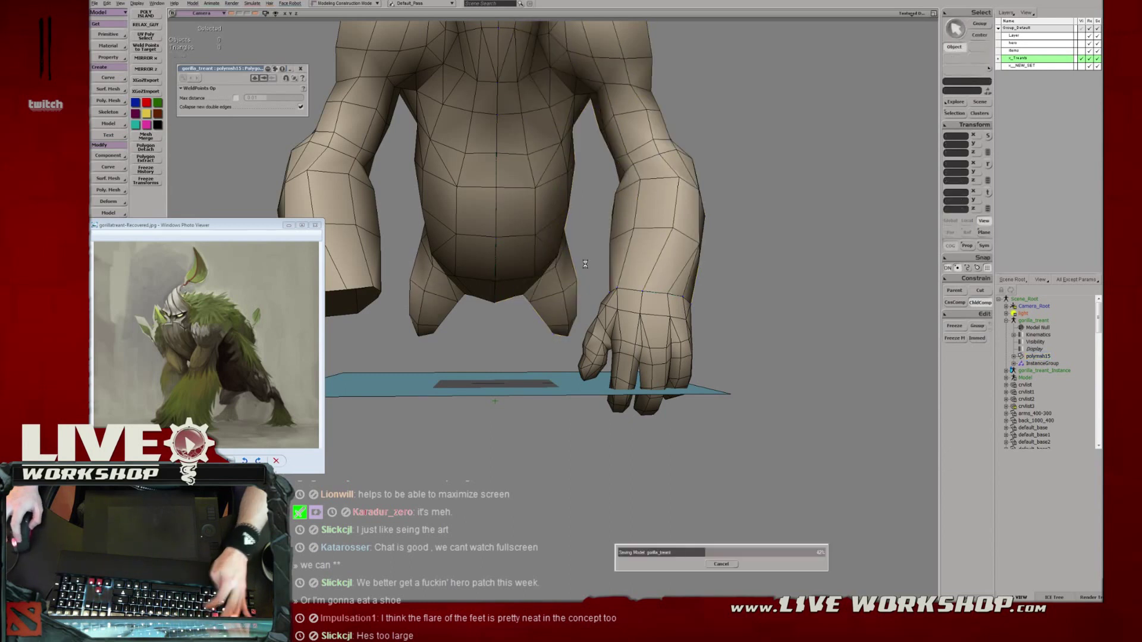
Examine the whole gorilla and compare its size with the hero set by toggling the treant and NEW_SET layers.
{"action": "right_click_drag", "start_coordinate": [622, 276], "coordinate": [542, 266]}
{"action": "middle_click_drag", "start_coordinate": [542, 266], "coordinate": [628, 368]}
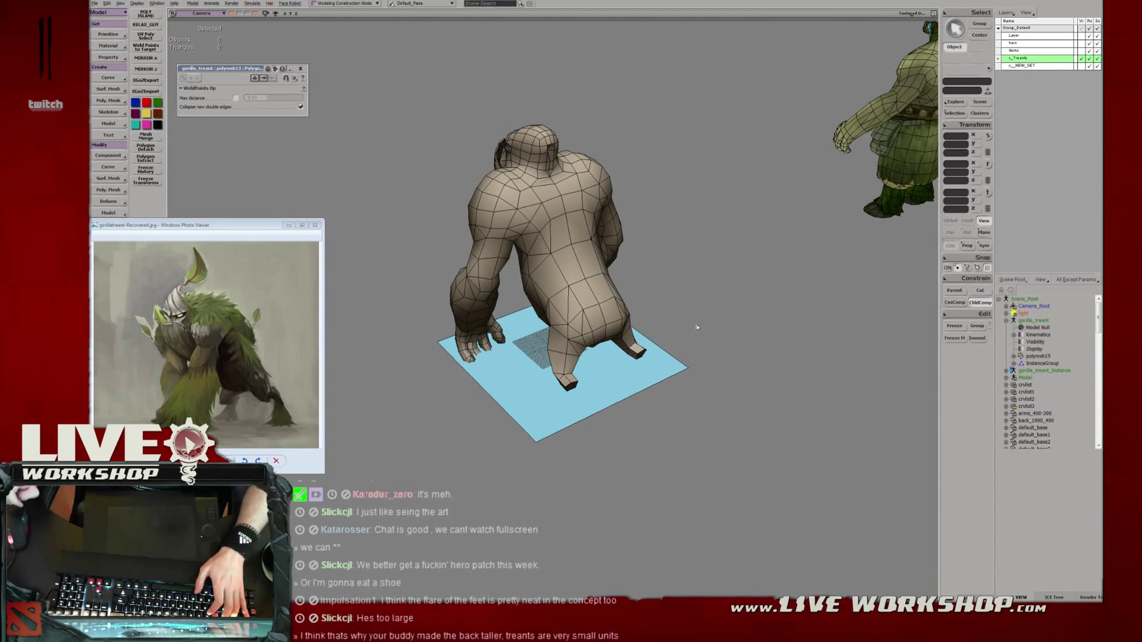
{"action": "right_click_drag", "start_coordinate": [693, 284], "coordinate": [671, 311]}
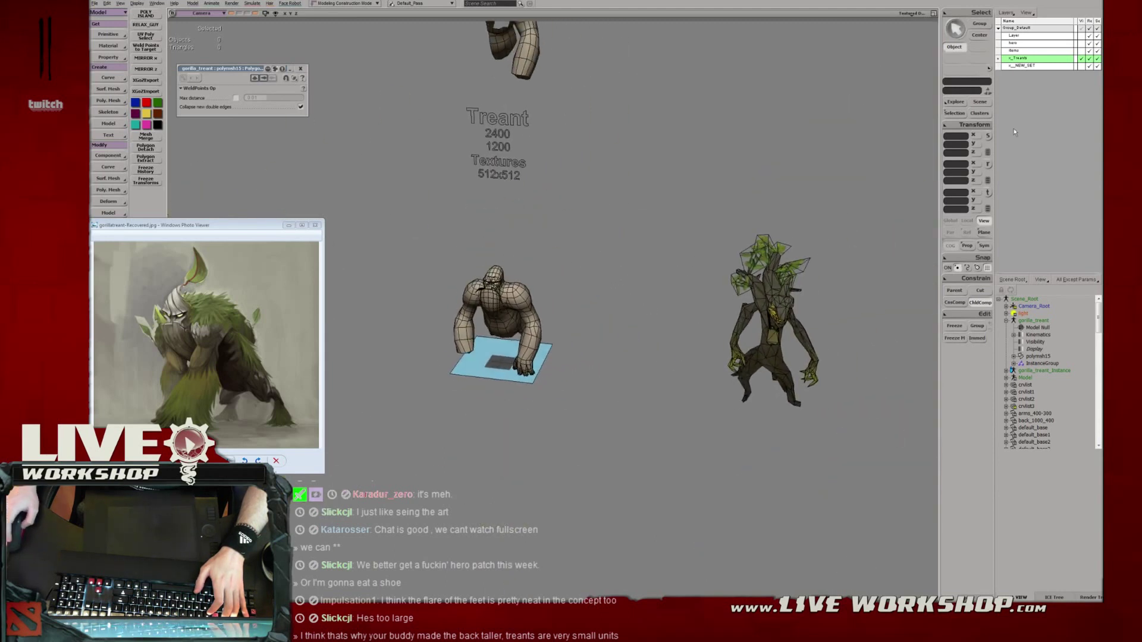
{"action": "left_click", "coordinate": [1082, 67]}
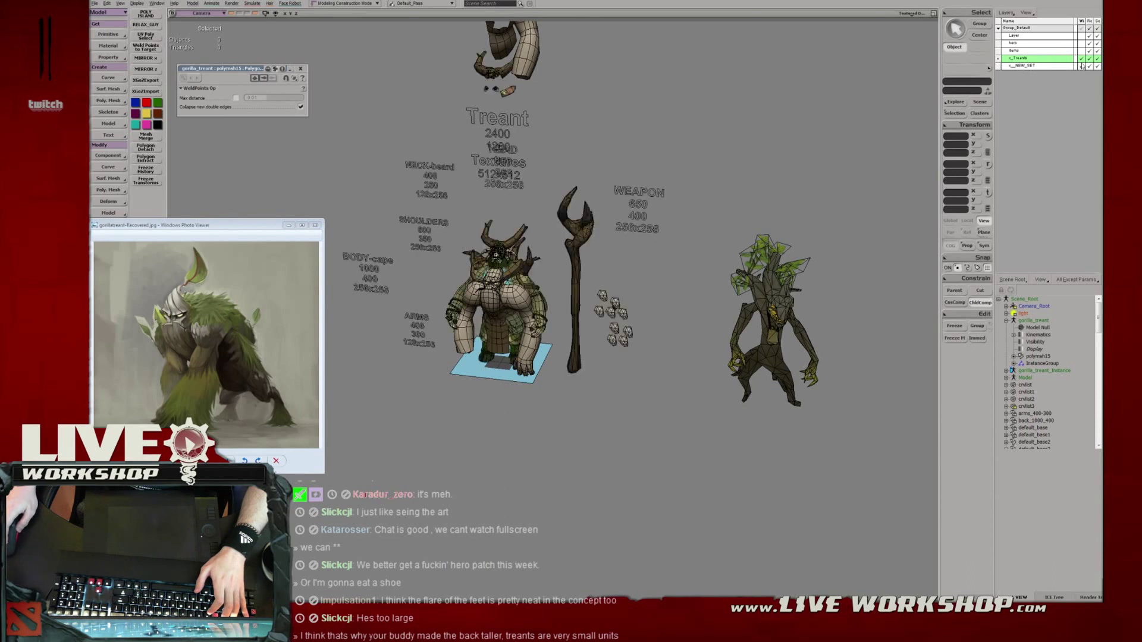
{"action": "left_click", "coordinate": [1081, 60]}
{"action": "scroll", "coordinate": [691, 208], "scroll_direction": "down", "scroll_amount": 2}
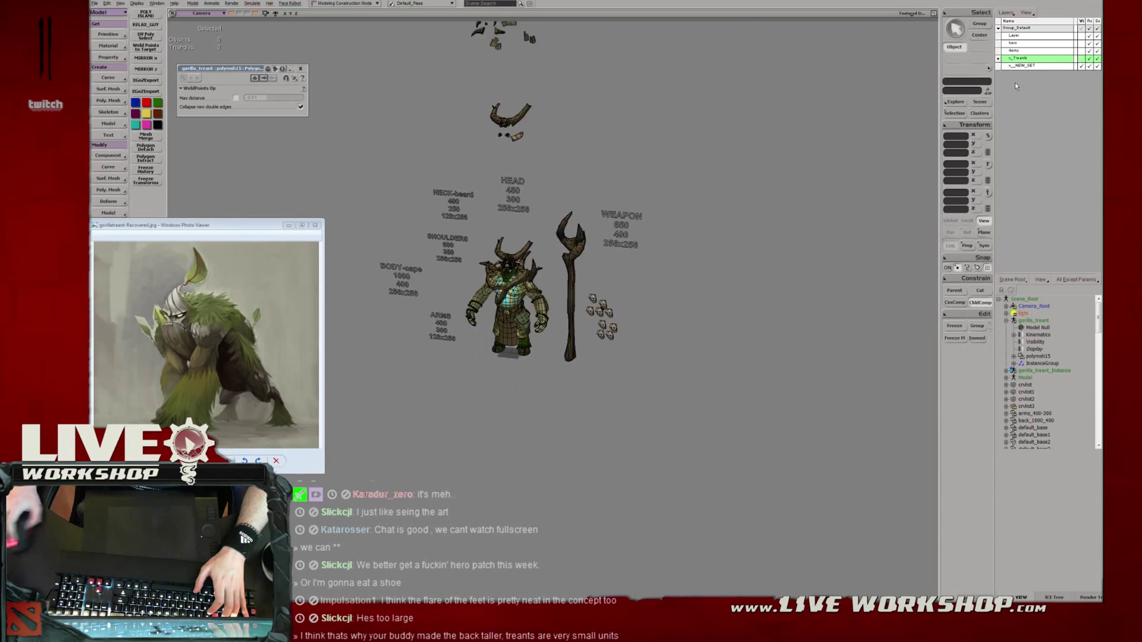
{"action": "left_click", "coordinate": [1082, 66]}
{"action": "left_click", "coordinate": [1081, 58]}
Frame the reference treant beside the gorilla and try to shift it along the X axis.
{"action": "left_click_drag", "start_coordinate": [616, 237], "coordinate": [690, 237]}
{"action": "left_click", "coordinate": [381, 279]}
{"action": "left_click_drag", "start_coordinate": [477, 288], "coordinate": [866, 306]}
{"action": "key", "text": "f"}
{"action": "left_click", "coordinate": [752, 312]}
{"action": "middle_click_drag", "start_coordinate": [752, 311], "coordinate": [665, 309]}
{"action": "right_click_drag", "start_coordinate": [557, 290], "coordinate": [615, 292]}
{"action": "middle_click_drag", "start_coordinate": [615, 292], "coordinate": [570, 305]}
{"action": "right_click_drag", "start_coordinate": [570, 306], "coordinate": [598, 351]}
{"action": "left_click", "coordinate": [574, 295]}
{"action": "key", "text": "v"}
{"action": "left_click_drag", "start_coordinate": [661, 319], "coordinate": [690, 322]}
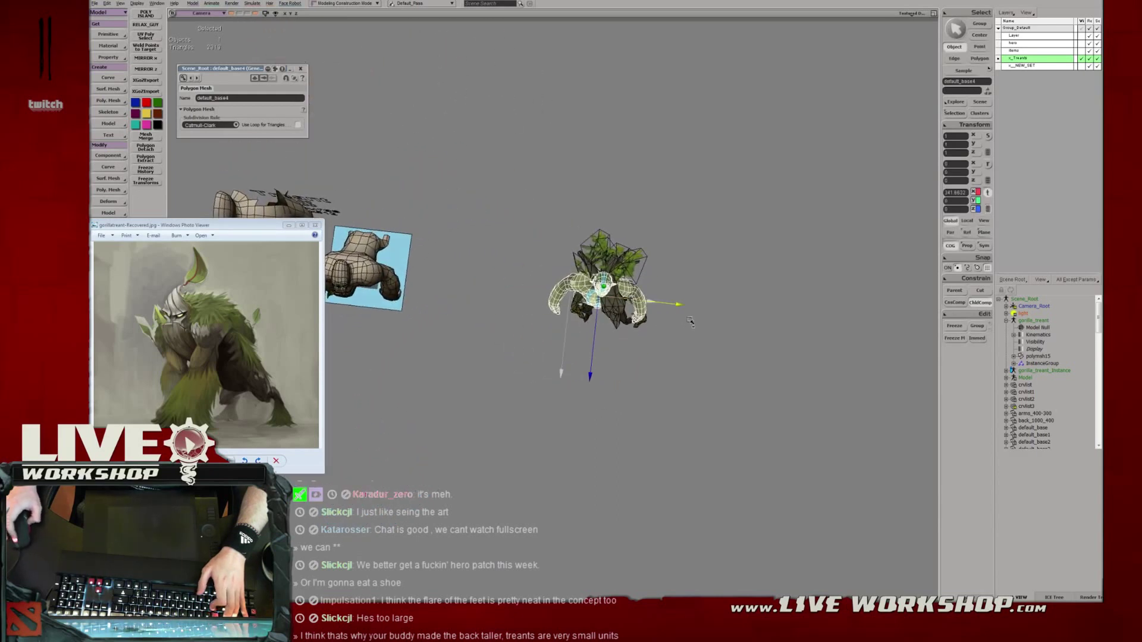
Undo the last changes to the reference treant.
{"action": "key", "text": "space"}
{"action": "left_click", "coordinate": [706, 288]}
{"action": "key", "text": "s"}
{"action": "right_click_drag", "start_coordinate": [706, 286], "coordinate": [741, 287]}
{"action": "middle_click_drag", "start_coordinate": [741, 286], "coordinate": [565, 242]}
{"action": "right_click_drag", "start_coordinate": [566, 242], "coordinate": [619, 306]}
{"action": "key", "text": "ctrl+z"}
{"action": "key", "text": "ctrl+z"}
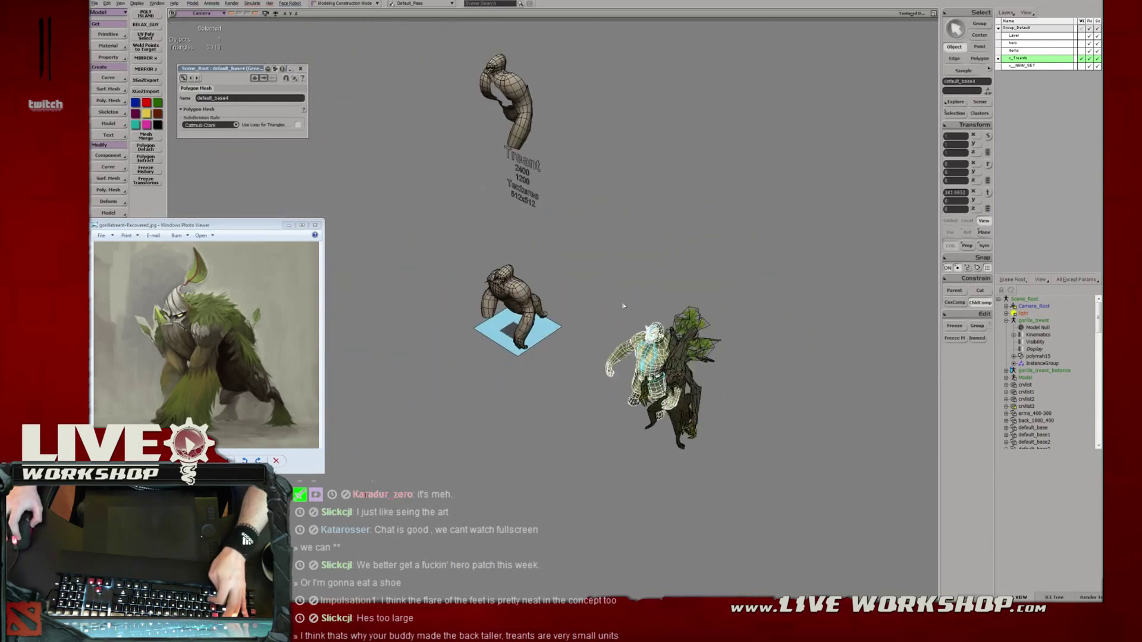
{"action": "key", "text": "ctrl+z"}
{"action": "key", "text": "ctrl+z"}
Select the ground grid and move it beneath the reference treant in the top view to gauge its footprint.
{"action": "key", "text": "s"}
{"action": "middle_click_drag", "start_coordinate": [576, 285], "coordinate": [594, 303]}
{"action": "right_click_drag", "start_coordinate": [594, 304], "coordinate": [598, 319]}
{"action": "key", "text": "space"}
{"action": "left_click_drag", "start_coordinate": [599, 319], "coordinate": [890, 405]}
{"action": "left_click", "coordinate": [589, 340]}
{"action": "key", "text": "v"}
{"action": "key", "text": "F12"}
{"action": "key", "text": "F12"}
{"action": "key", "text": "s"}
{"action": "middle_click_drag", "start_coordinate": [418, 204], "coordinate": [589, 286]}
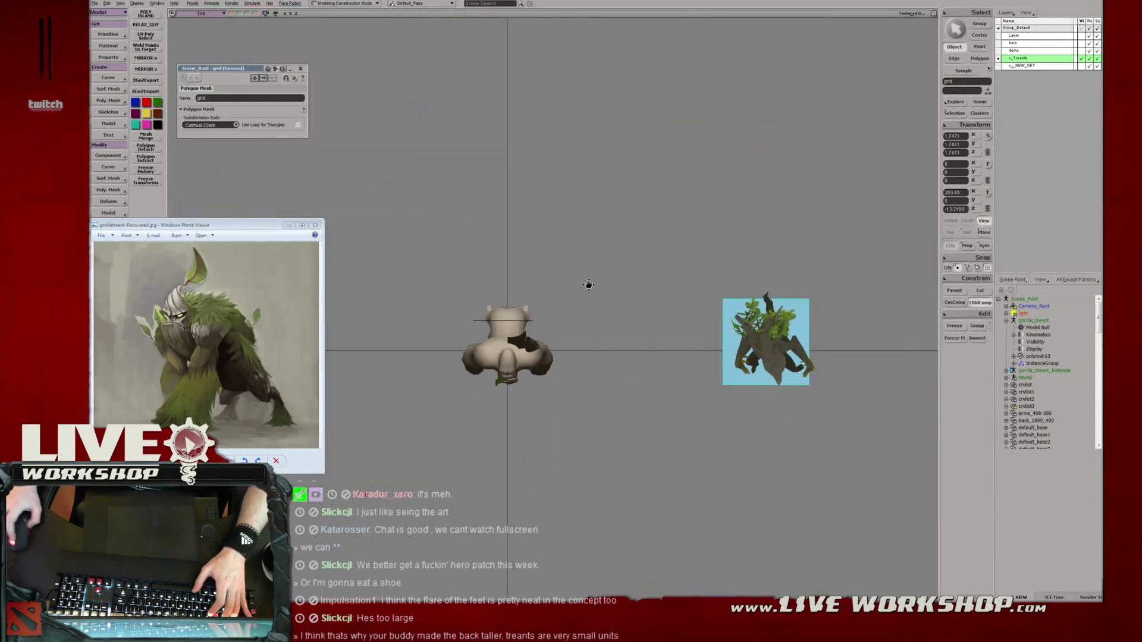
{"action": "left_click_drag", "start_coordinate": [589, 285], "coordinate": [464, 272]}
{"action": "key", "text": "space"}
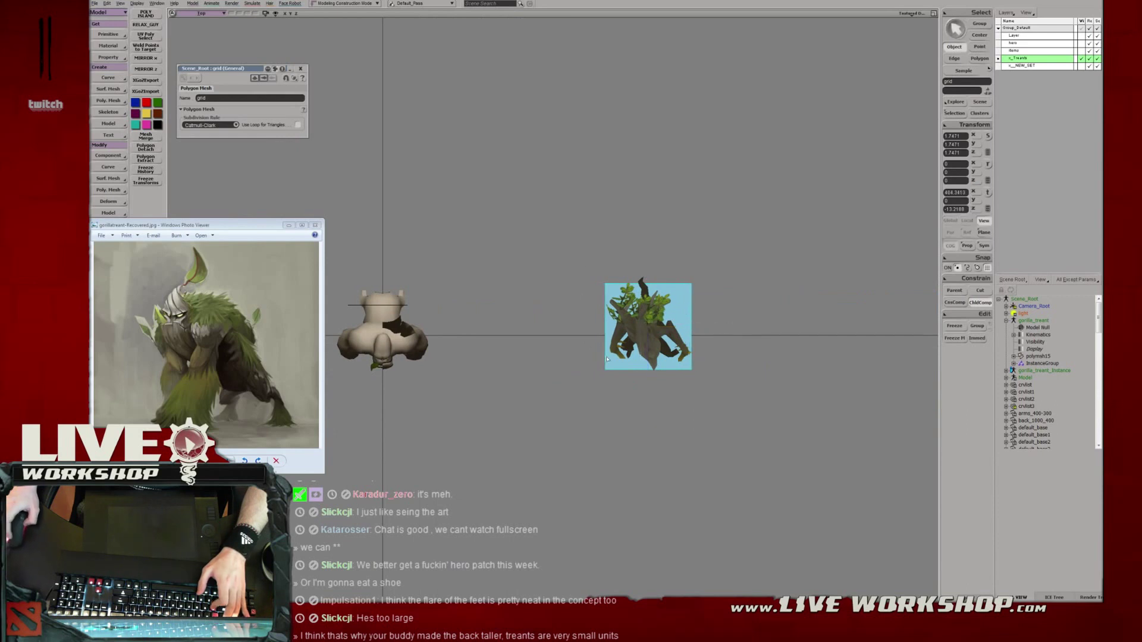
Undo the ground grid's move and return to the camera view.
{"action": "key", "text": "s"}
{"action": "left_click_drag", "start_coordinate": [563, 308], "coordinate": [711, 319]}
{"action": "key", "text": "ctrl+z"}
{"action": "key", "text": "ctrl+z"}
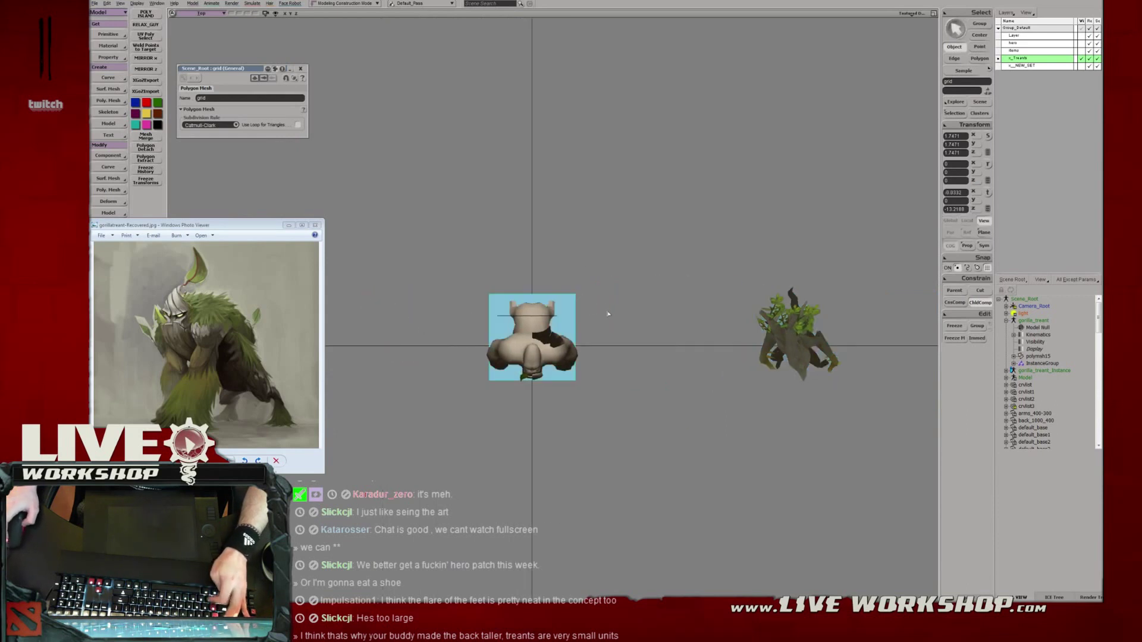
{"action": "key", "text": "s"}
{"action": "middle_click_drag", "start_coordinate": [589, 337], "coordinate": [660, 339]}
{"action": "left_click_drag", "start_coordinate": [660, 339], "coordinate": [629, 334]}
{"action": "key", "text": "F12"}
{"action": "key", "text": "F12"}
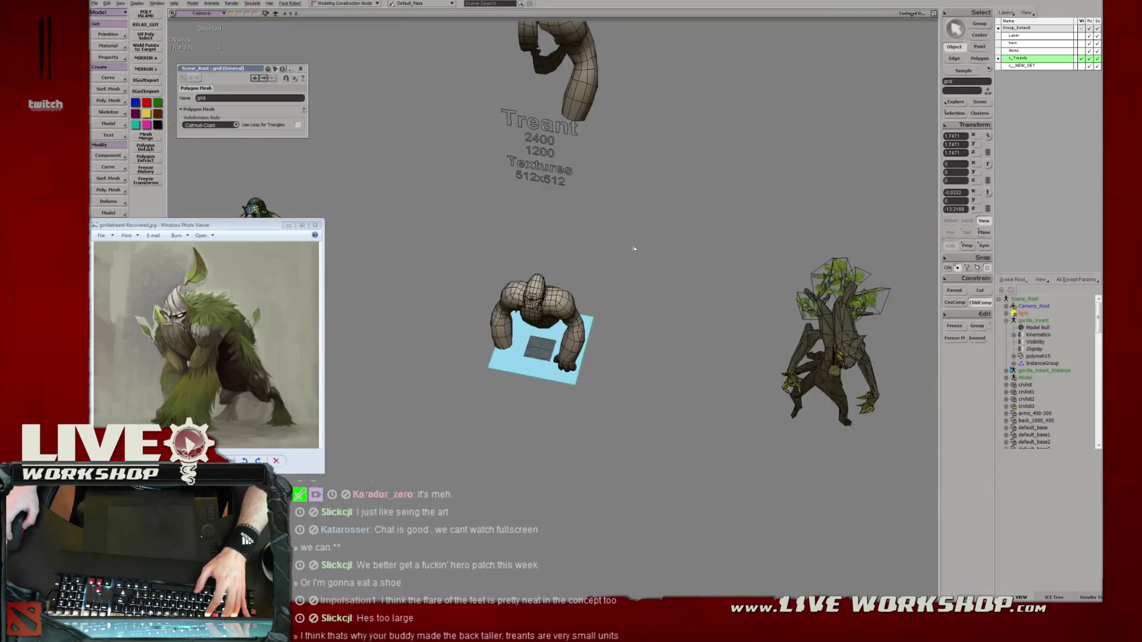
Clear the selection, save the scene, and bring the gorilla's upper body into close view.
{"action": "key", "text": "s"}
{"action": "middle_click_drag", "start_coordinate": [632, 247], "coordinate": [694, 237]}
{"action": "left_click", "coordinate": [697, 253]}
{"action": "key", "text": "ctrl+s"}
{"action": "key", "text": "s"}
{"action": "middle_click_drag", "start_coordinate": [625, 260], "coordinate": [625, 278]}
{"action": "right_click_drag", "start_coordinate": [625, 278], "coordinate": [565, 267]}
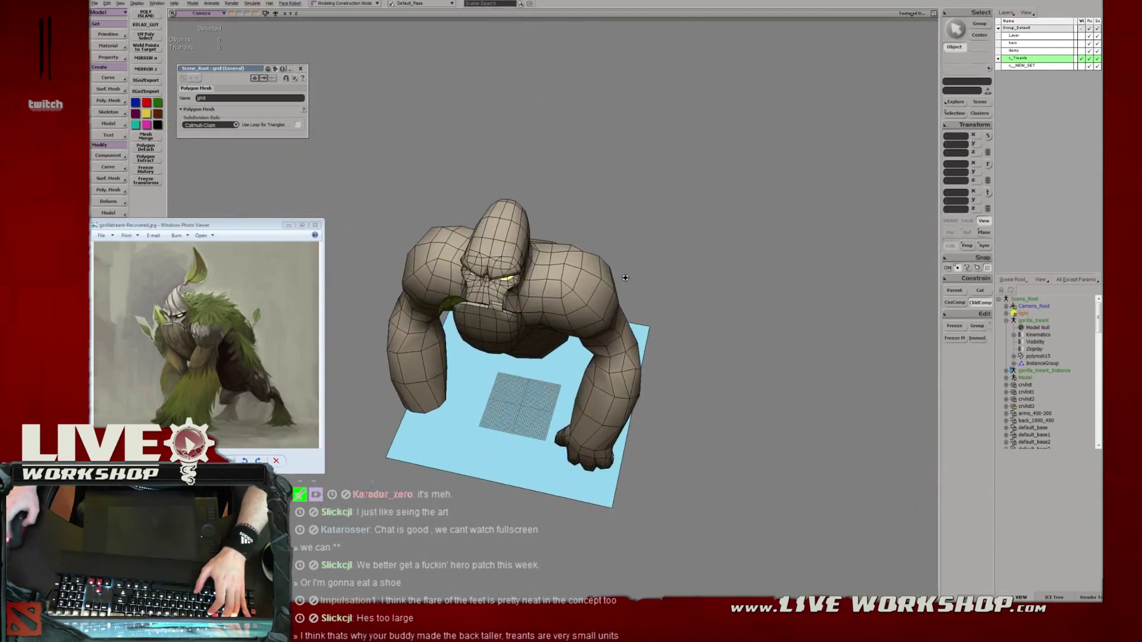
{"action": "middle_click_drag", "start_coordinate": [565, 268], "coordinate": [601, 280]}
{"action": "right_click_drag", "start_coordinate": [601, 279], "coordinate": [575, 298]}
Adjust a point on the gorilla's front lip just below the mouth, clear the selection, and save.
{"action": "left_click", "coordinate": [566, 290]}
{"action": "key", "text": "s"}
{"action": "middle_click_drag", "start_coordinate": [566, 290], "coordinate": [666, 321]}
{"action": "key", "text": "t"}
{"action": "left_click", "coordinate": [531, 241]}
{"action": "key", "text": "v"}
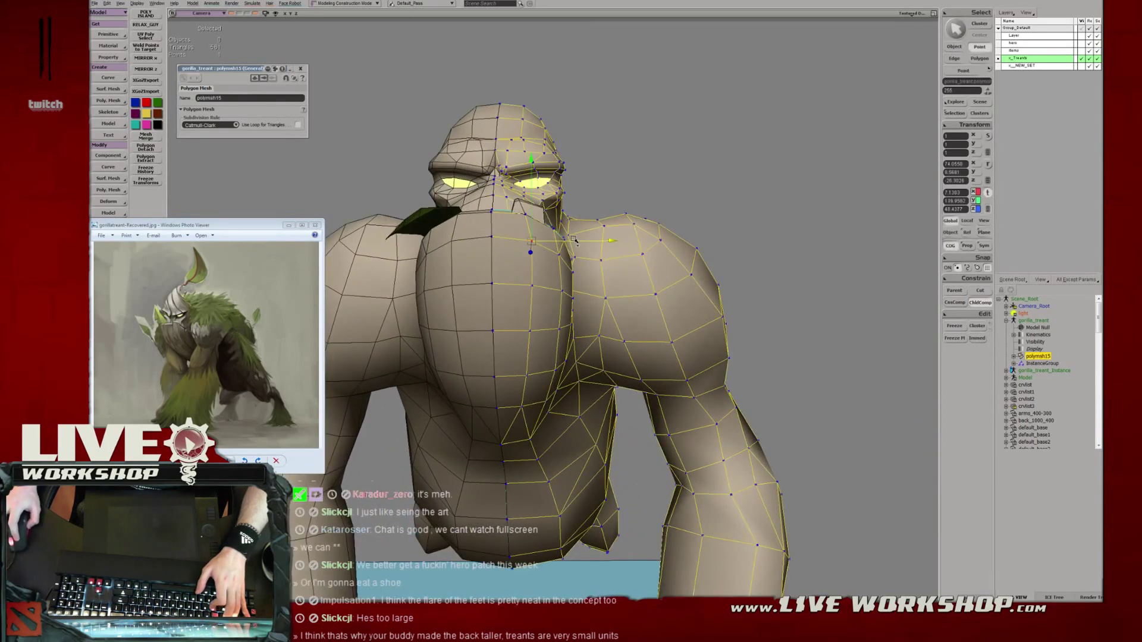
{"action": "key", "text": "s"}
{"action": "middle_click_drag", "start_coordinate": [574, 240], "coordinate": [668, 168]}
{"action": "key", "text": "space"}
{"action": "left_click", "coordinate": [689, 173]}
{"action": "key", "text": "s"}
{"action": "right_click_drag", "start_coordinate": [688, 173], "coordinate": [551, 278]}
{"action": "key", "text": "ctrl+s"}
{"action": "key", "text": "s"}
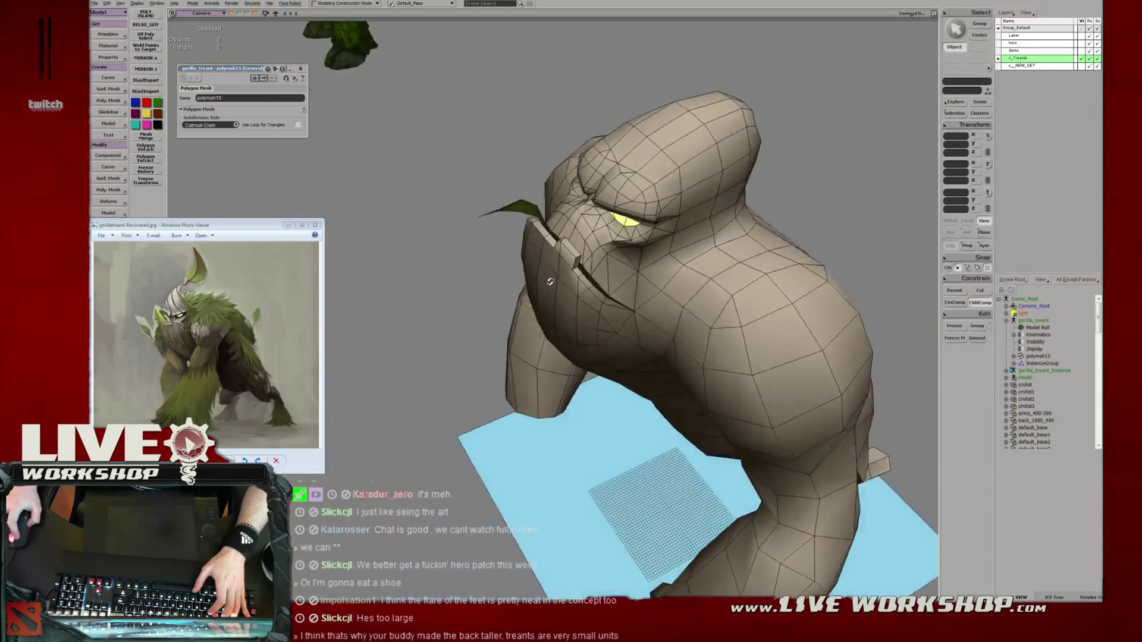
Select the gorilla and tooth meshes together and reposition the points around the lower side tooth.
{"action": "middle_click_drag", "start_coordinate": [551, 278], "coordinate": [692, 340]}
{"action": "right_click_drag", "start_coordinate": [692, 340], "coordinate": [601, 306]}
{"action": "key", "text": "space"}
{"action": "left_click", "coordinate": [602, 306]}
{"action": "left_click", "coordinate": [601, 232], "text": "shift"}
{"action": "key", "text": "s"}
{"action": "right_click_drag", "start_coordinate": [600, 232], "coordinate": [552, 217]}
{"action": "key", "text": "4"}
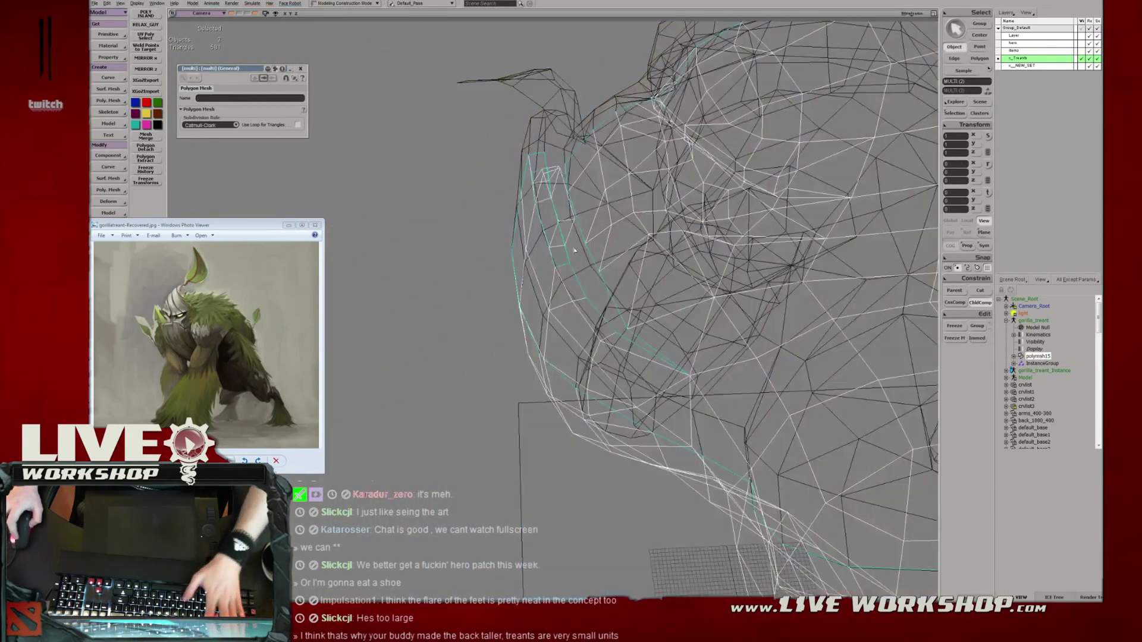
{"action": "key", "text": "t"}
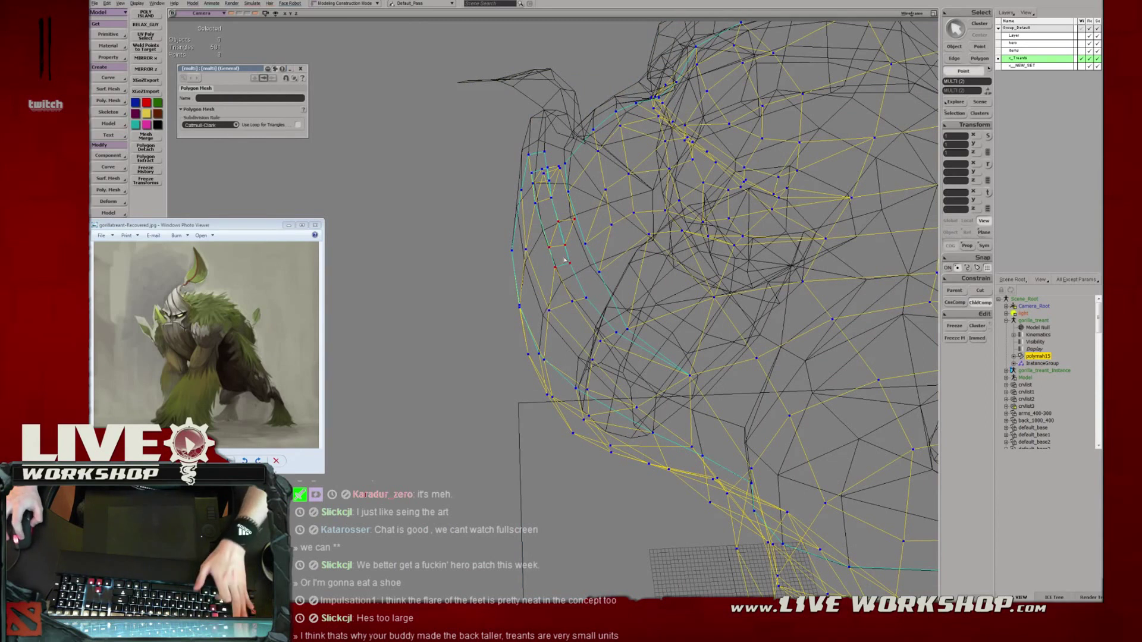
{"action": "key", "text": "6"}
{"action": "key", "text": "s"}
{"action": "right_click_drag", "start_coordinate": [565, 260], "coordinate": [546, 257]}
{"action": "key", "text": "v"}
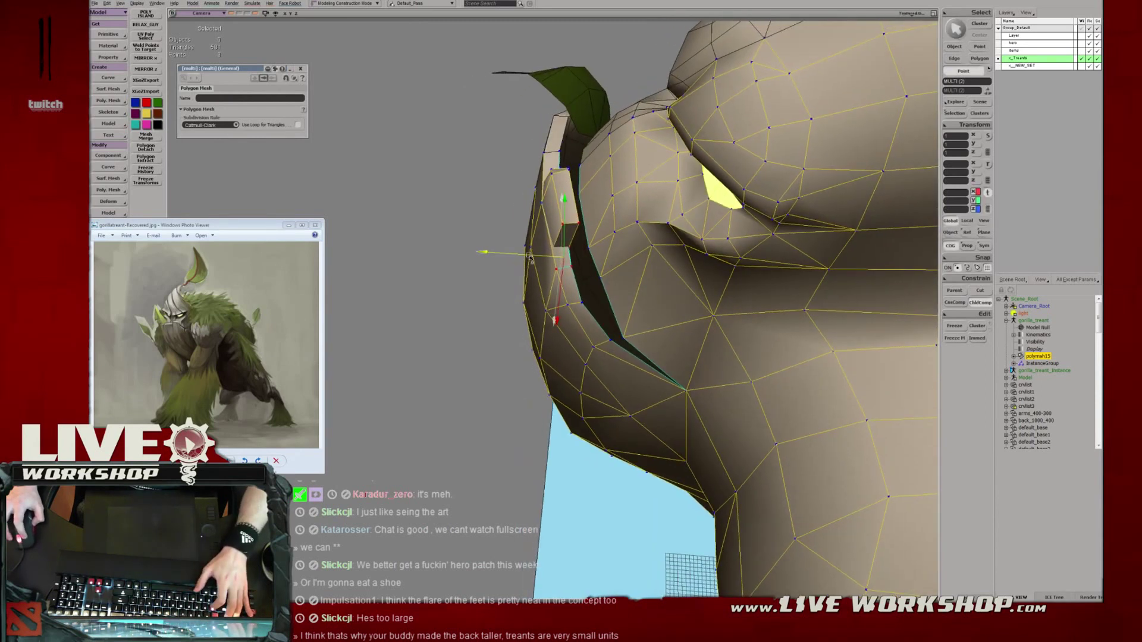
{"action": "key", "text": "space"}
{"action": "key", "text": "v"}
{"action": "key", "text": "space"}
Adjust the lip points between the side tooth and the corner of the mouth.
{"action": "mouse_move", "coordinate": [580, 327]}
{"action": "left_mouse_down"}
{"action": "mouse_move", "coordinate": [631, 355]}
{"action": "mouse_move", "coordinate": [564, 337]}
{"action": "left_mouse_up"}
{"action": "key", "text": "v"}
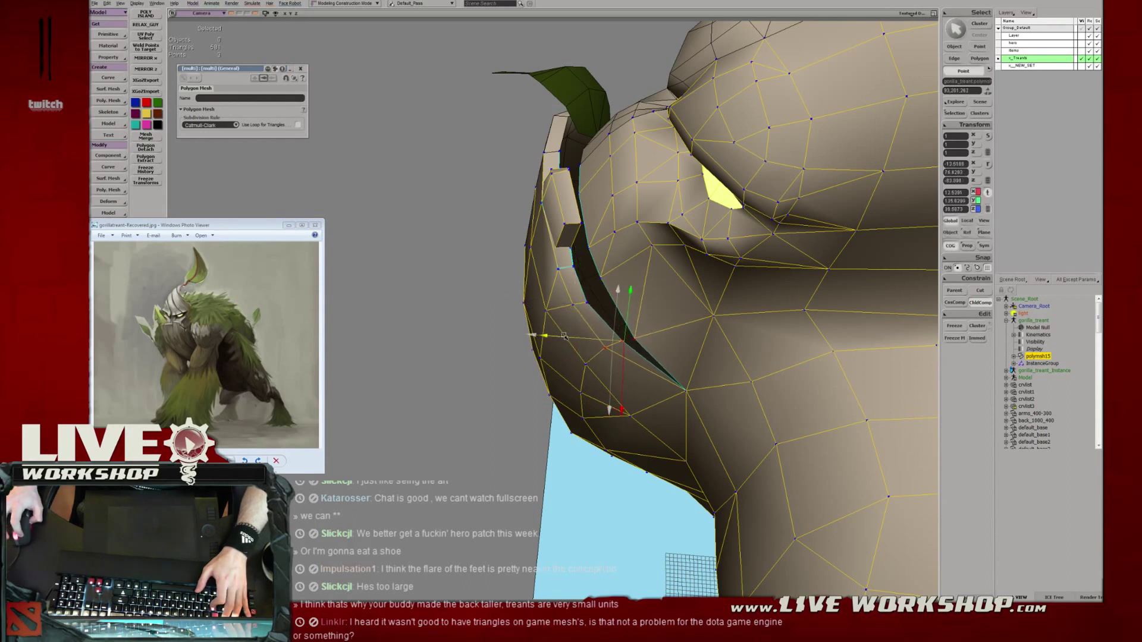
{"action": "key", "text": "t"}
{"action": "left_click_drag", "start_coordinate": [581, 297], "coordinate": [606, 284]}
{"action": "key", "text": "v"}
{"action": "key", "text": "t"}
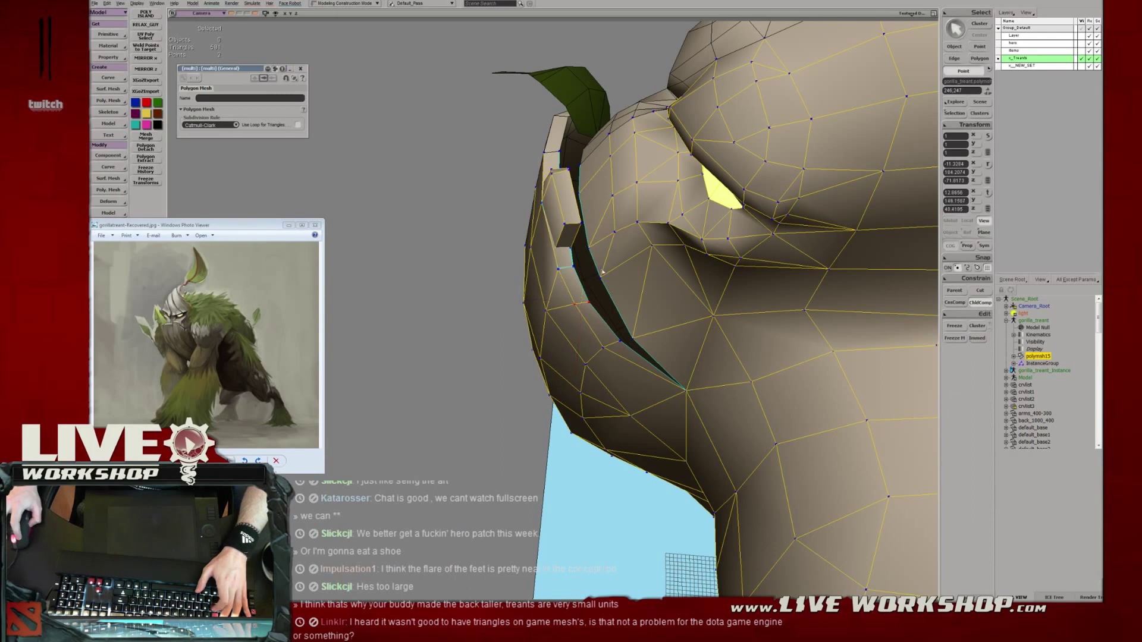
{"action": "key", "text": "s"}
{"action": "right_click_drag", "start_coordinate": [586, 294], "coordinate": [604, 298]}
{"action": "key", "text": "m"}
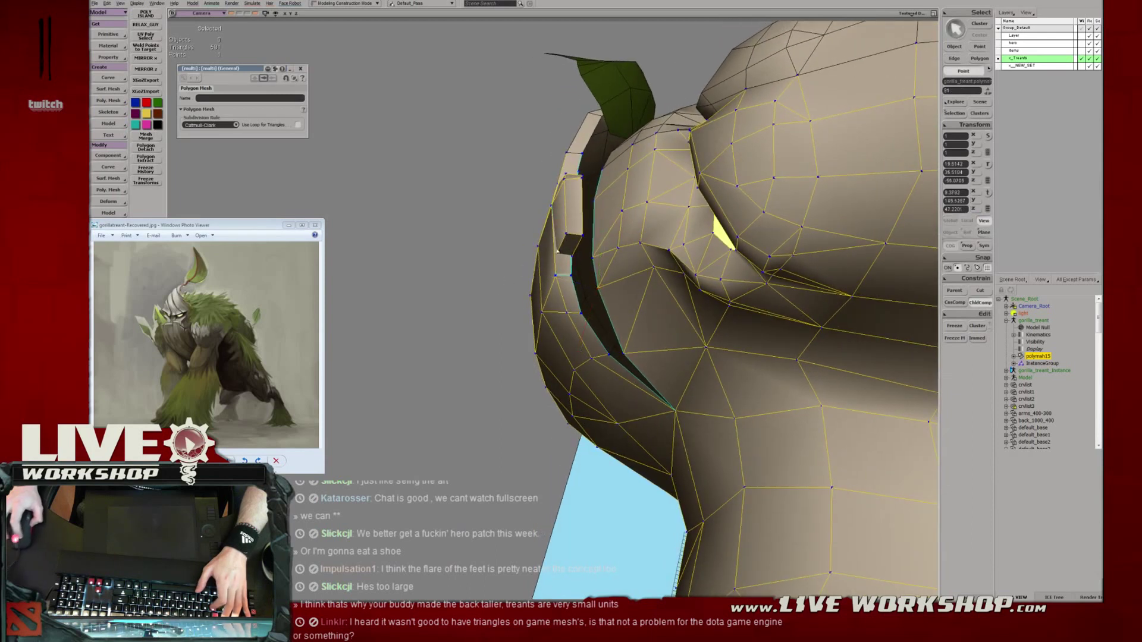
Move the end face of the side tooth, clear the selection, and save the model.
{"action": "left_click", "coordinate": [595, 260]}
{"action": "key", "text": "t"}
{"action": "key", "text": "u"}
{"action": "left_click", "coordinate": [568, 245]}
{"action": "key", "text": "v"}
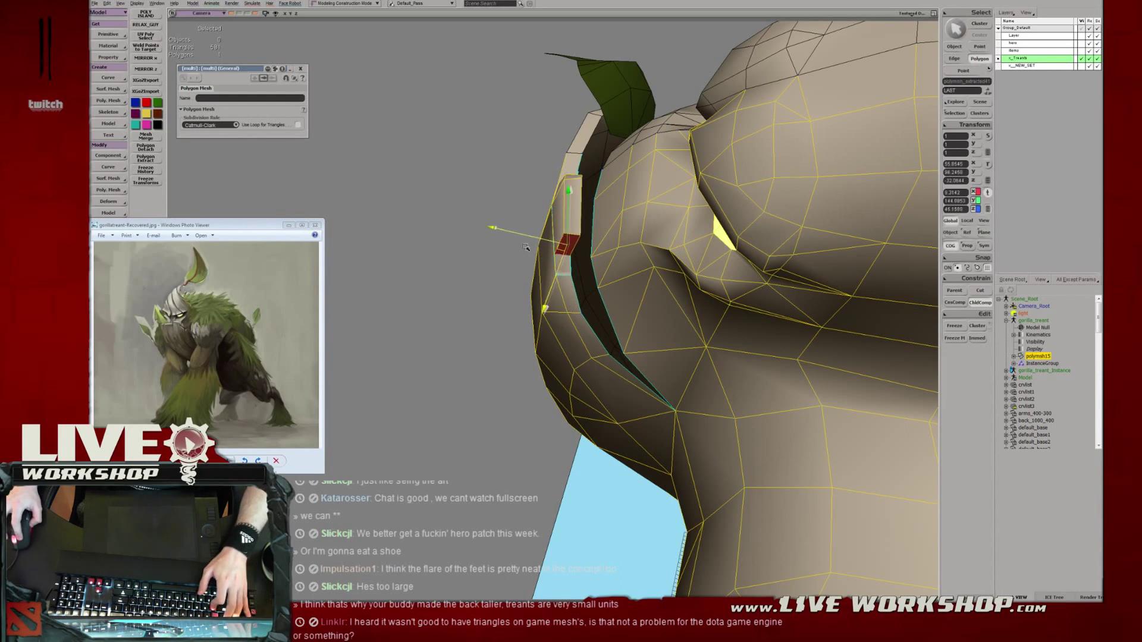
{"action": "key", "text": "space"}
{"action": "left_click", "coordinate": [484, 250]}
{"action": "key", "text": "ctrl+s"}
{"action": "key", "text": "s"}
{"action": "right_click_drag", "start_coordinate": [485, 250], "coordinate": [653, 310]}
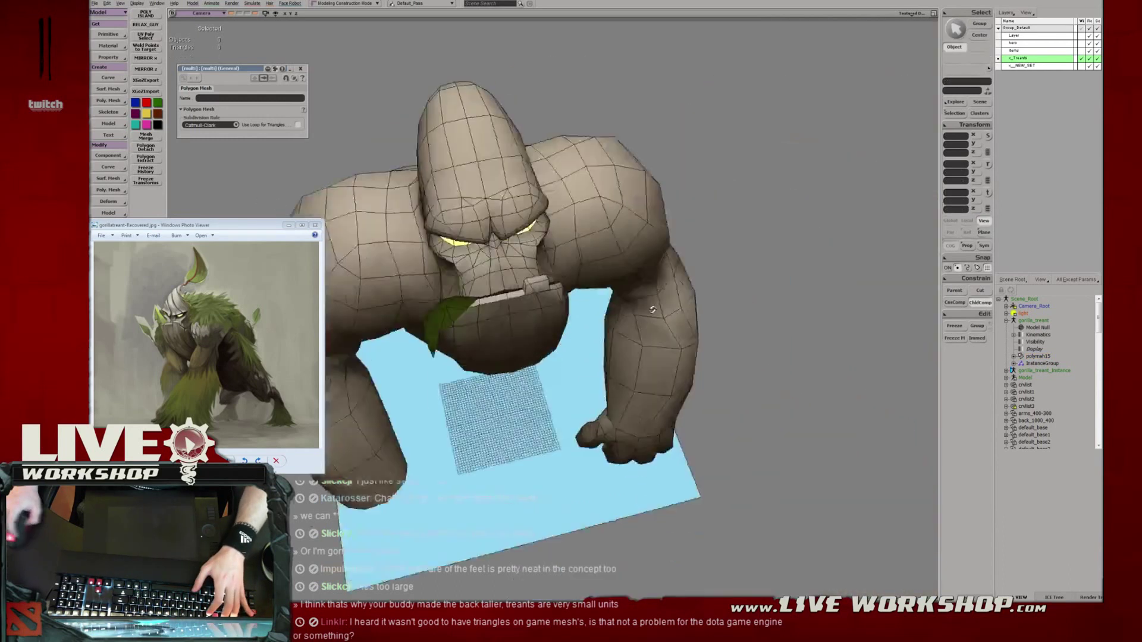
Reposition a point at the base of the gorilla's neck to refine its side contour.
{"action": "middle_click_drag", "start_coordinate": [652, 310], "coordinate": [395, 275]}
{"action": "right_click_drag", "start_coordinate": [395, 275], "coordinate": [497, 294]}
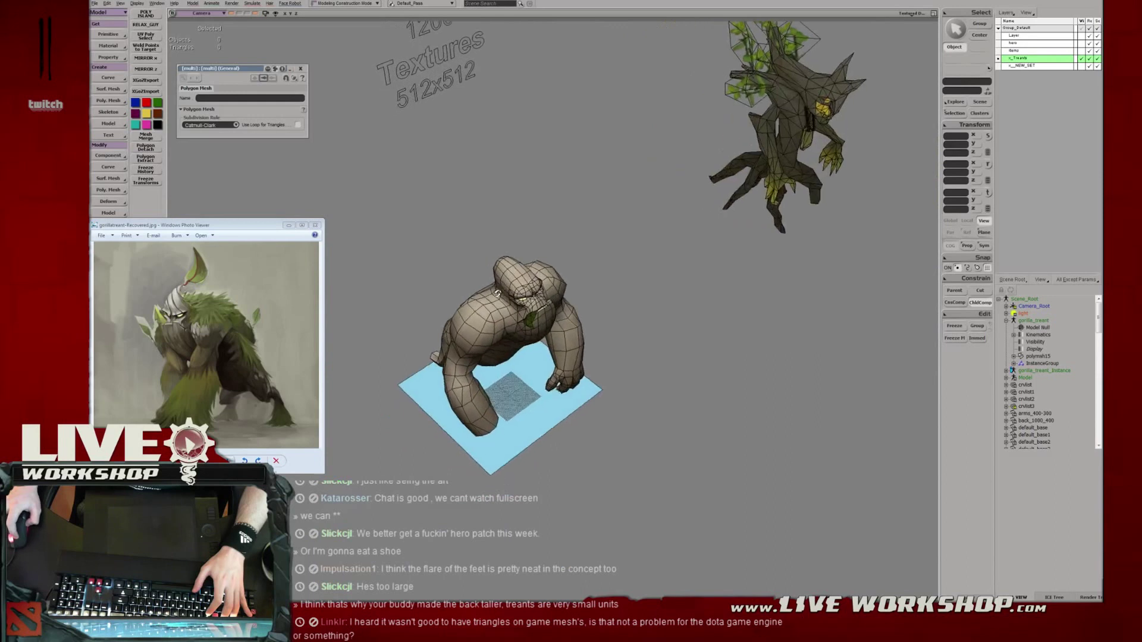
{"action": "scroll", "coordinate": [497, 293], "scroll_direction": "up", "scroll_amount": 4}
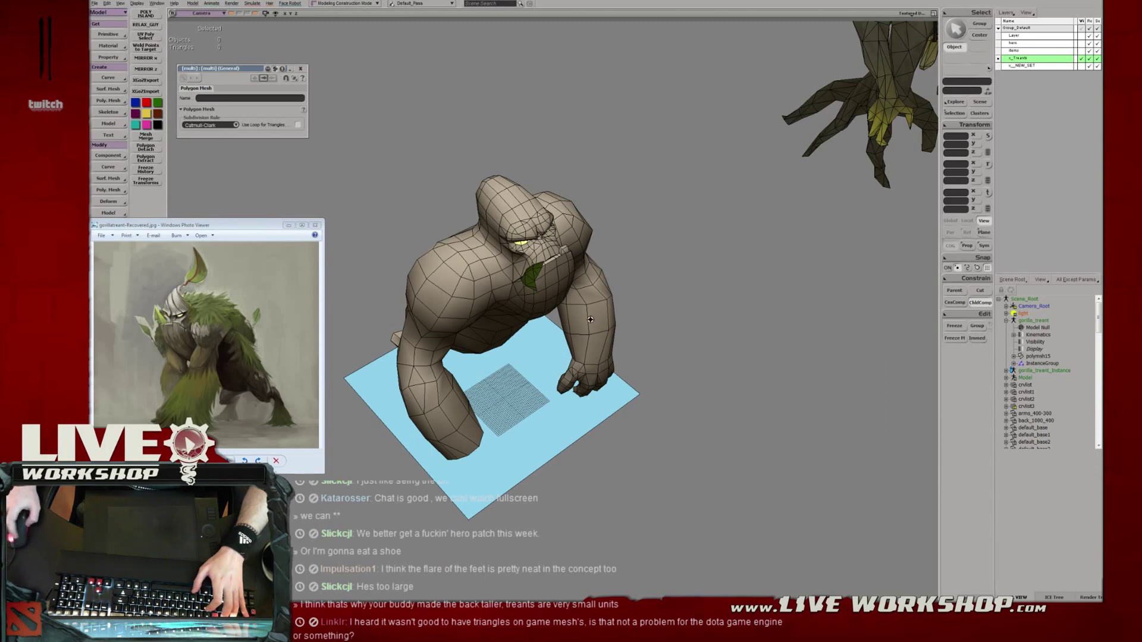
{"action": "right_click_drag", "start_coordinate": [590, 319], "coordinate": [553, 298]}
{"action": "middle_click_drag", "start_coordinate": [553, 297], "coordinate": [643, 334]}
{"action": "middle_click_drag", "start_coordinate": [588, 291], "coordinate": [684, 301]}
{"action": "left_click", "coordinate": [592, 276]}
{"action": "key", "text": "t"}
{"action": "left_click", "coordinate": [616, 262]}
{"action": "right_click_drag", "start_coordinate": [616, 261], "coordinate": [632, 264]}
{"action": "middle_click_drag", "start_coordinate": [631, 263], "coordinate": [623, 251]}
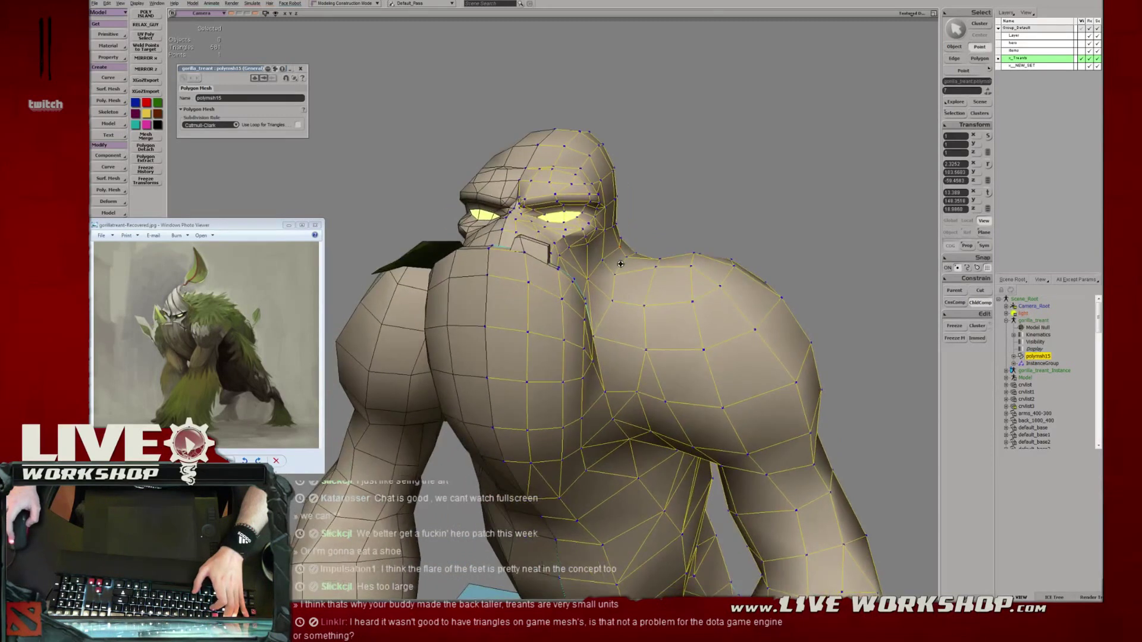
{"action": "key", "text": "v"}
{"action": "key", "text": "t"}
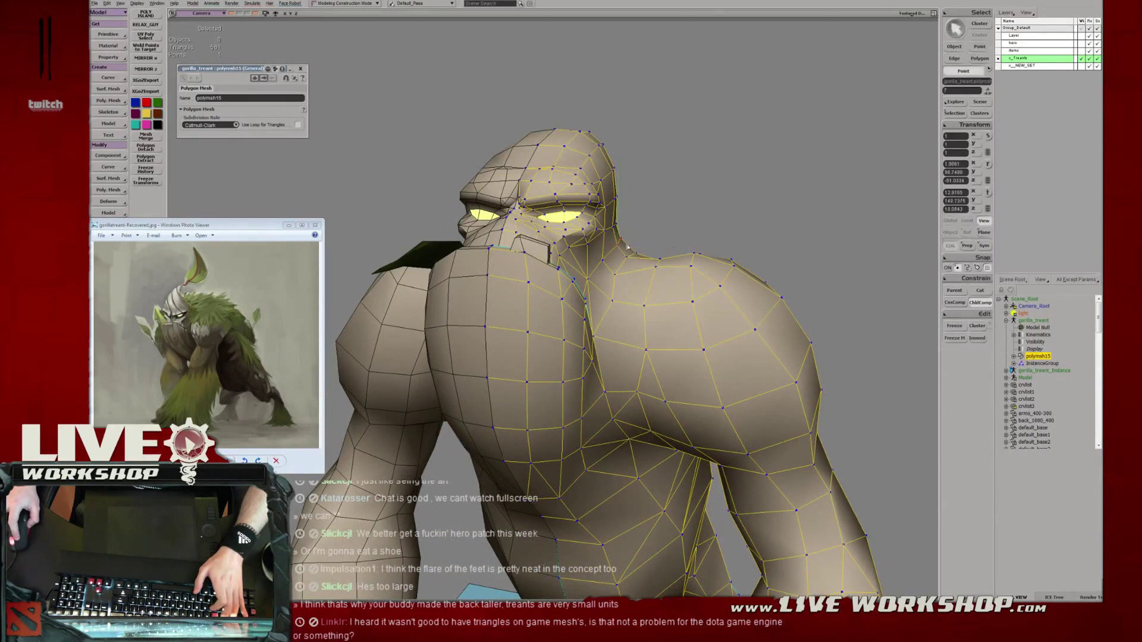
Adjust the points along the line from neck to shoulder and leave point editing.
{"action": "key", "text": "v"}
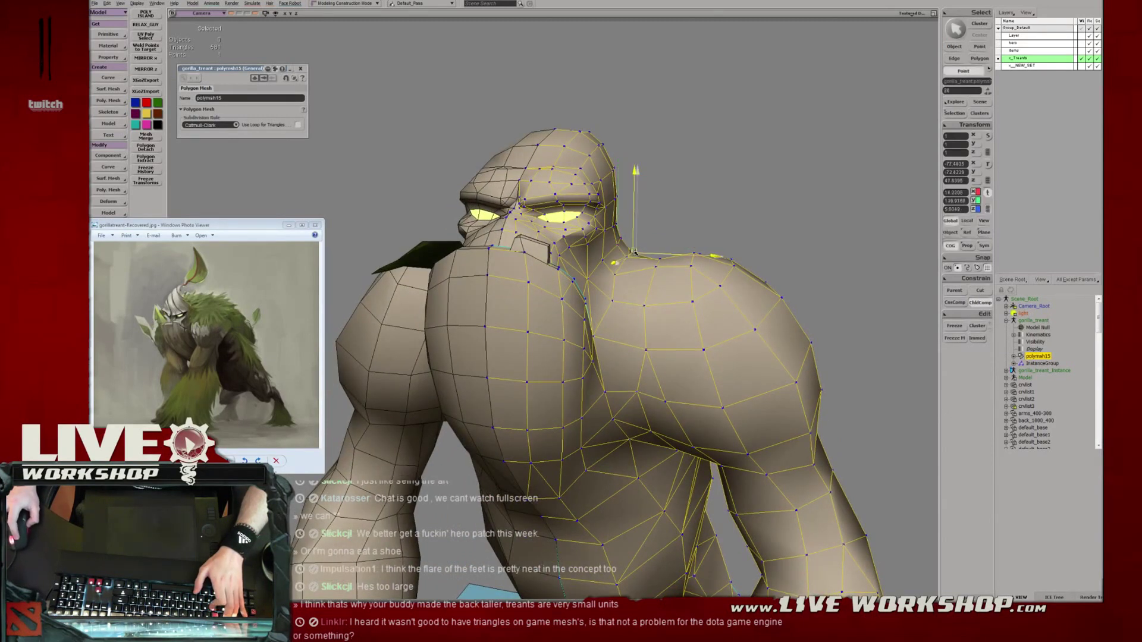
{"action": "key", "text": "t"}
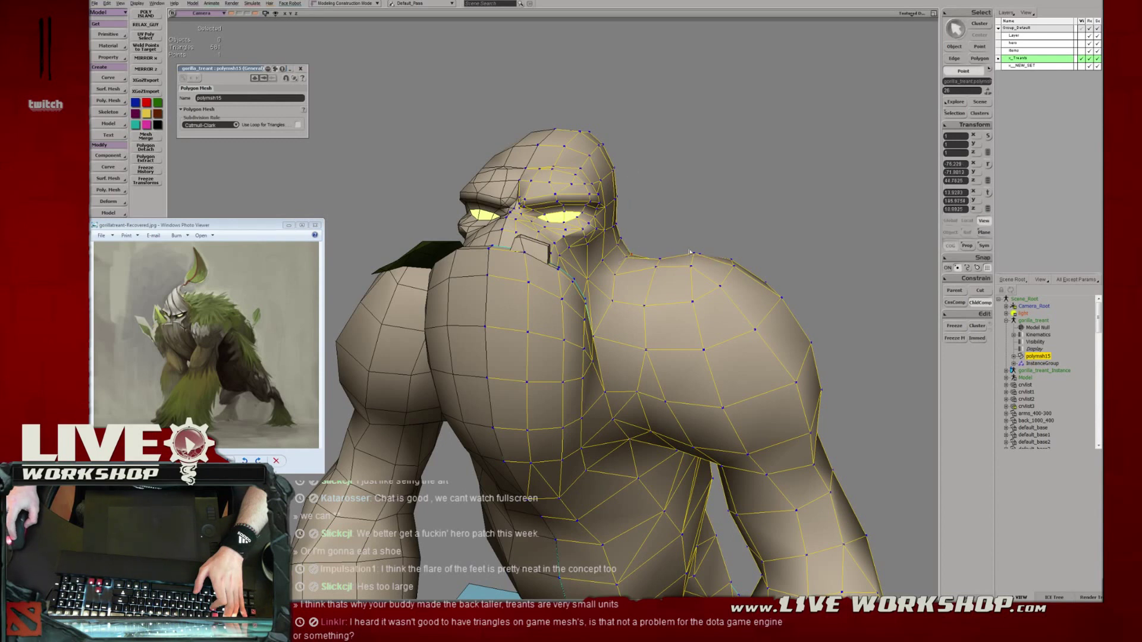
{"action": "left_click", "coordinate": [701, 253]}
{"action": "key", "text": "v"}
{"action": "key", "text": "t"}
{"action": "left_click", "coordinate": [673, 225]}
{"action": "key", "text": "s"}
{"action": "left_click_drag", "start_coordinate": [643, 305], "coordinate": [643, 268]}
{"action": "middle_click_drag", "start_coordinate": [643, 268], "coordinate": [638, 288]}
{"action": "right_click_drag", "start_coordinate": [639, 288], "coordinate": [576, 260]}
{"action": "key", "text": "space"}
{"action": "key", "text": "s"}
{"action": "scroll", "coordinate": [576, 260], "scroll_direction": "up", "scroll_amount": 5}
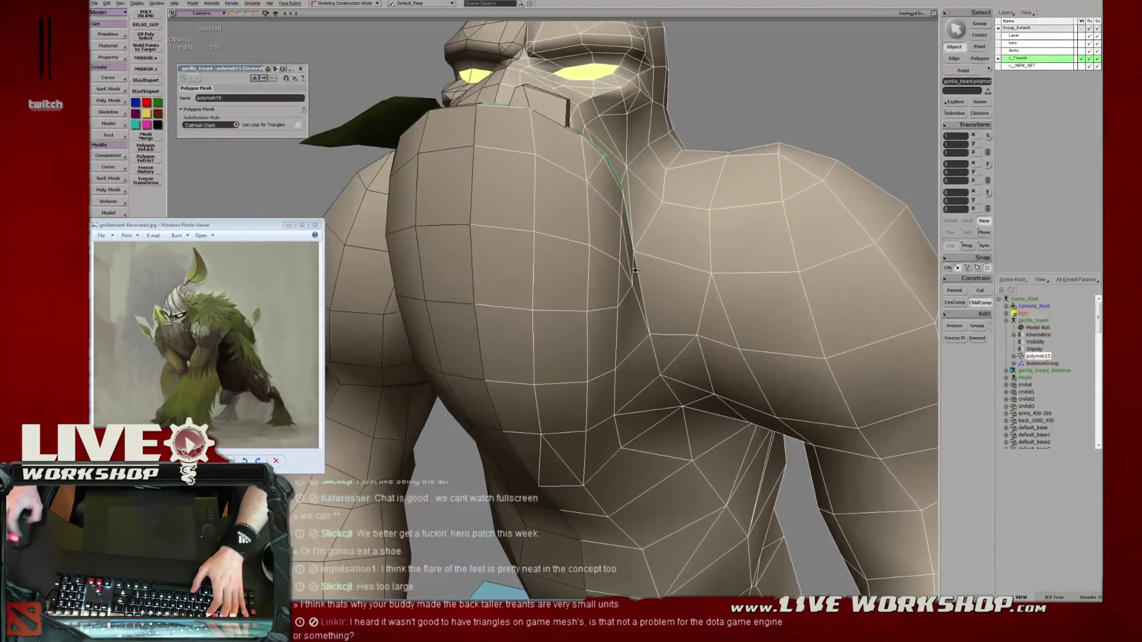
Move the points down the outer side of the large chin to refine its rounded contour.
{"action": "key", "text": "t"}
{"action": "left_click", "coordinate": [600, 178]}
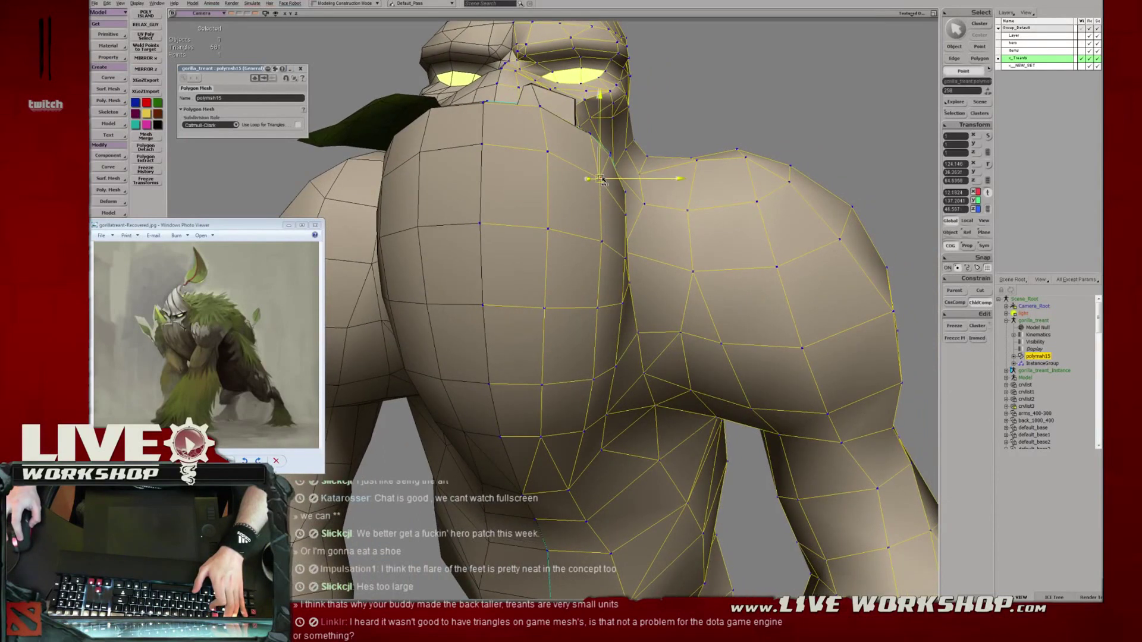
{"action": "left_click", "coordinate": [598, 309]}
{"action": "key", "text": "s"}
{"action": "right_click_drag", "start_coordinate": [598, 312], "coordinate": [606, 316]}
{"action": "key", "text": "t"}
{"action": "left_click", "coordinate": [593, 379]}
{"action": "key", "text": "v"}
{"action": "key", "text": "s"}
{"action": "right_click_drag", "start_coordinate": [602, 373], "coordinate": [630, 337]}
{"action": "key", "text": "t"}
{"action": "left_click", "coordinate": [628, 326]}
{"action": "key", "text": "v"}
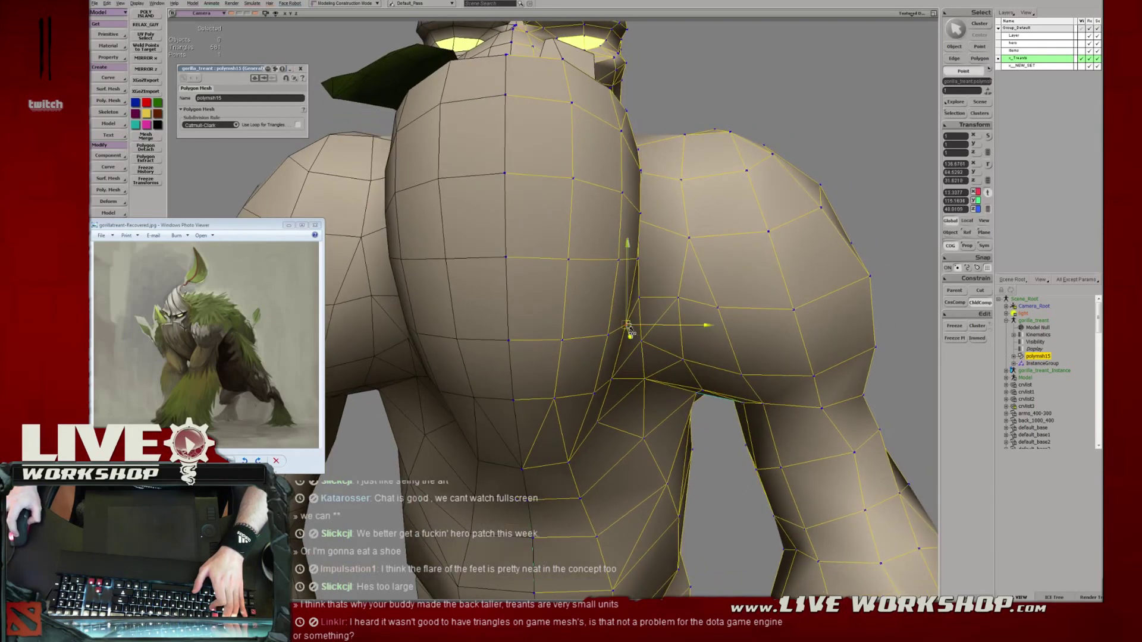
Reposition the point where the chin meets the chest and the point at the mouth's corner.
{"action": "left_click", "coordinate": [642, 298]}
{"action": "right_click_drag", "start_coordinate": [658, 295], "coordinate": [694, 316]}
{"action": "key", "text": "s"}
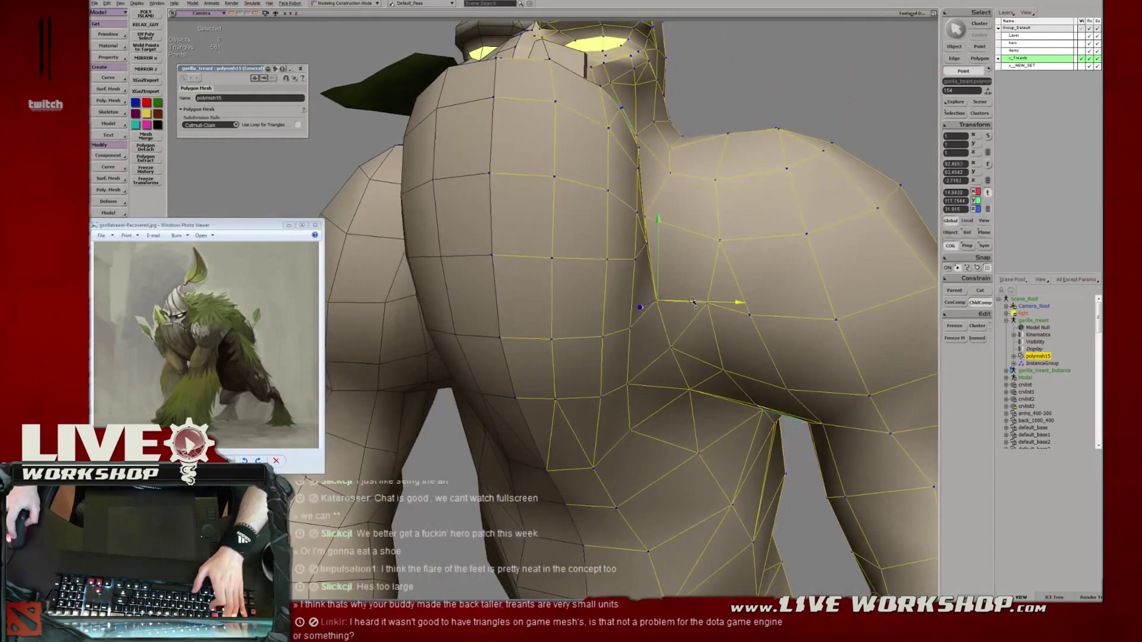
{"action": "middle_click_drag", "start_coordinate": [684, 284], "coordinate": [657, 238]}
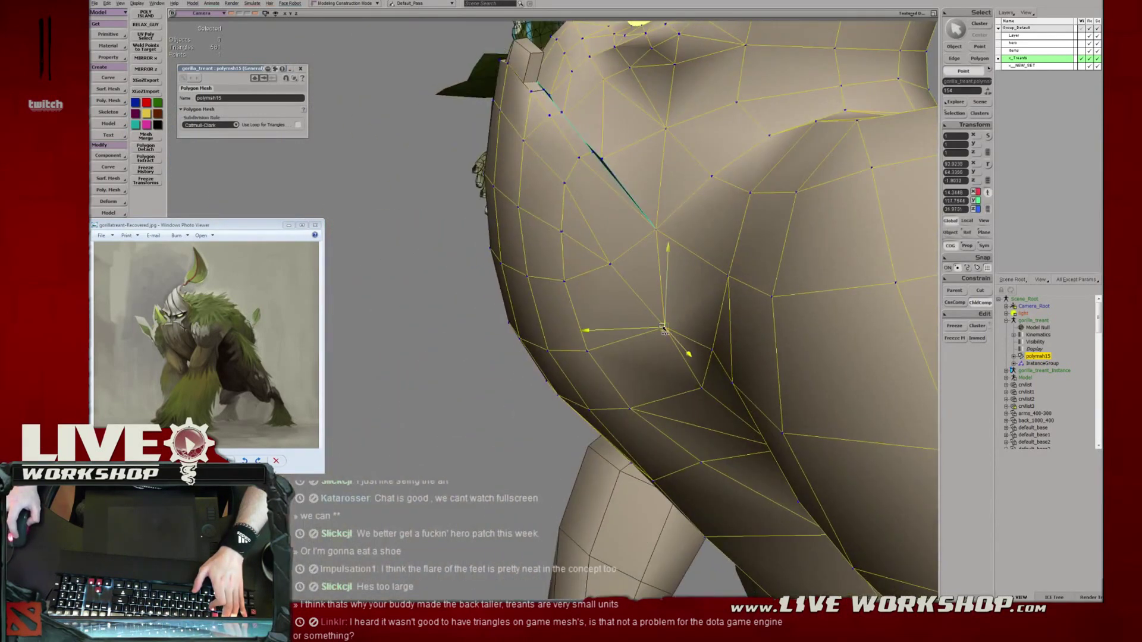
{"action": "left_click", "coordinate": [653, 233]}
{"action": "left_click_drag", "start_coordinate": [658, 237], "coordinate": [655, 239]}
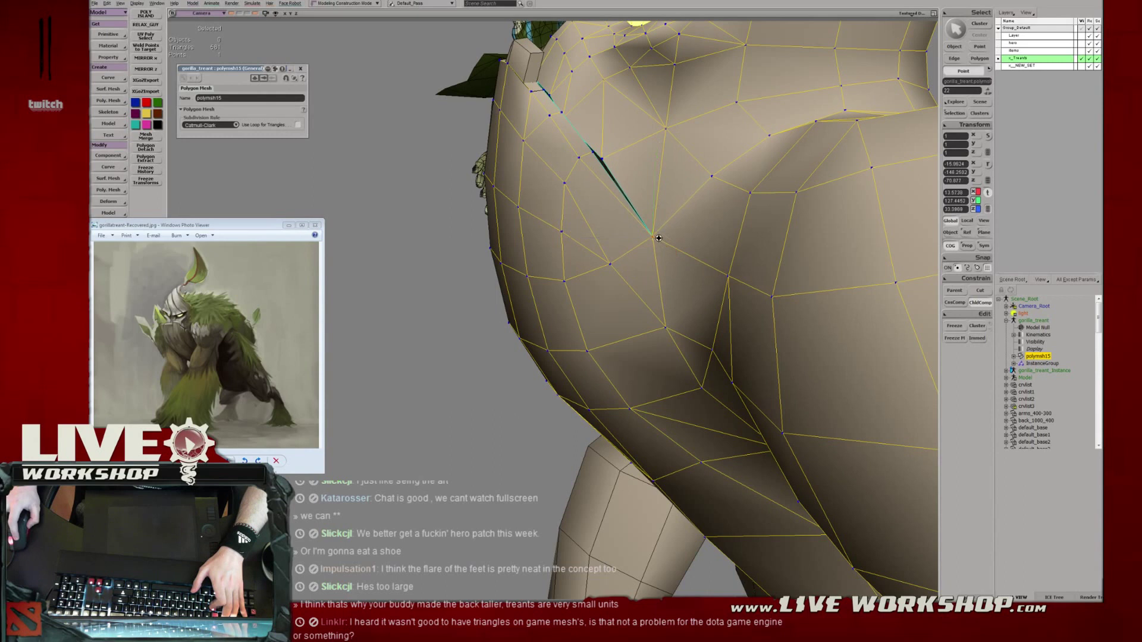
{"action": "middle_click_drag", "start_coordinate": [658, 238], "coordinate": [661, 298]}
{"action": "right_click_drag", "start_coordinate": [661, 297], "coordinate": [614, 271]}
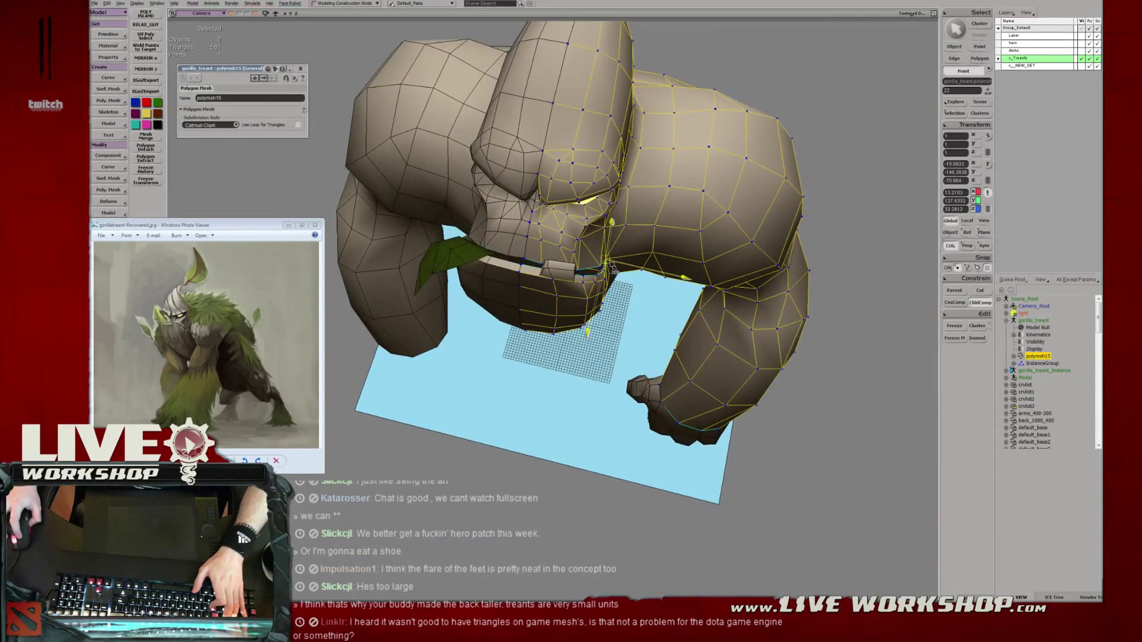
Reposition the points along the front of the large chin and the edge at the centre of its rim.
{"action": "middle_click_drag", "start_coordinate": [620, 267], "coordinate": [594, 293]}
{"action": "key", "text": "v"}
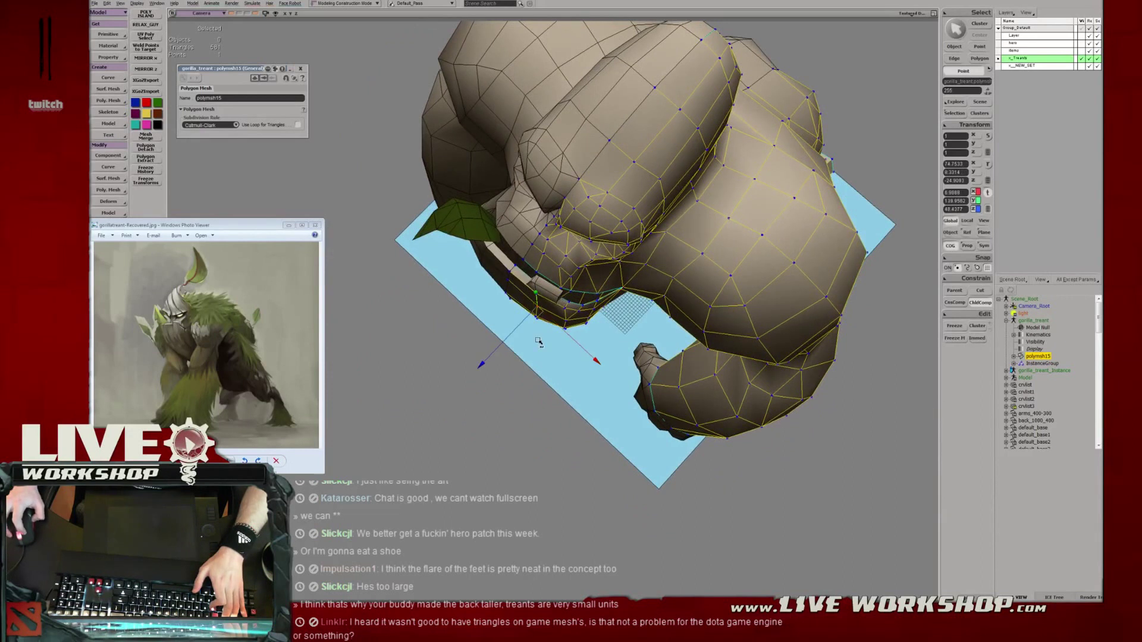
{"action": "key", "text": "space"}
{"action": "key", "text": "v"}
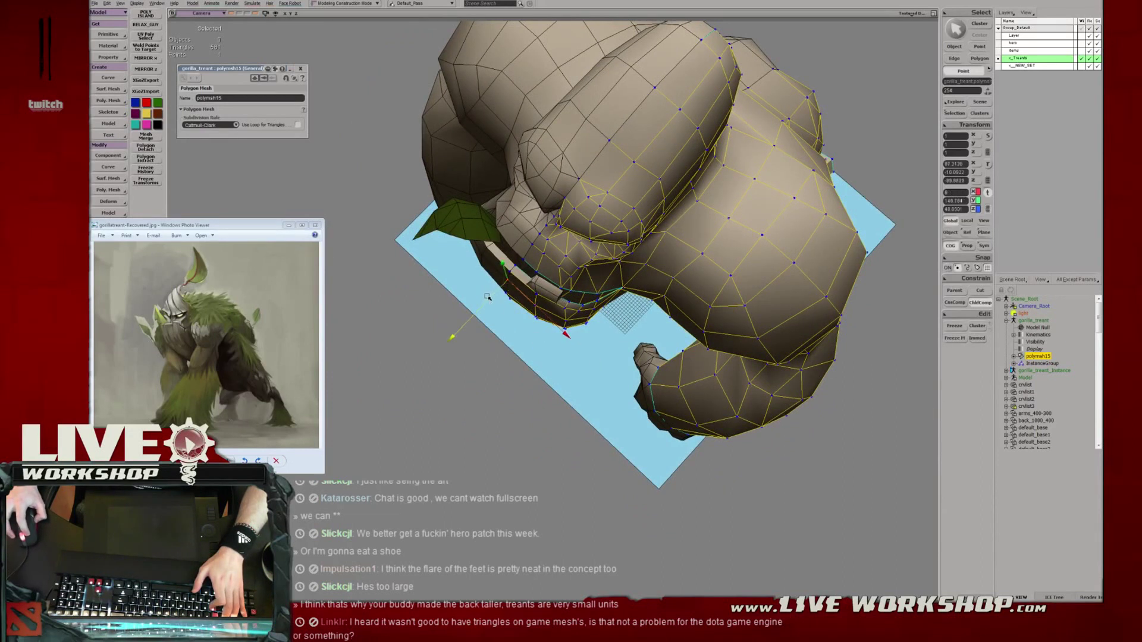
{"action": "key", "text": "e"}
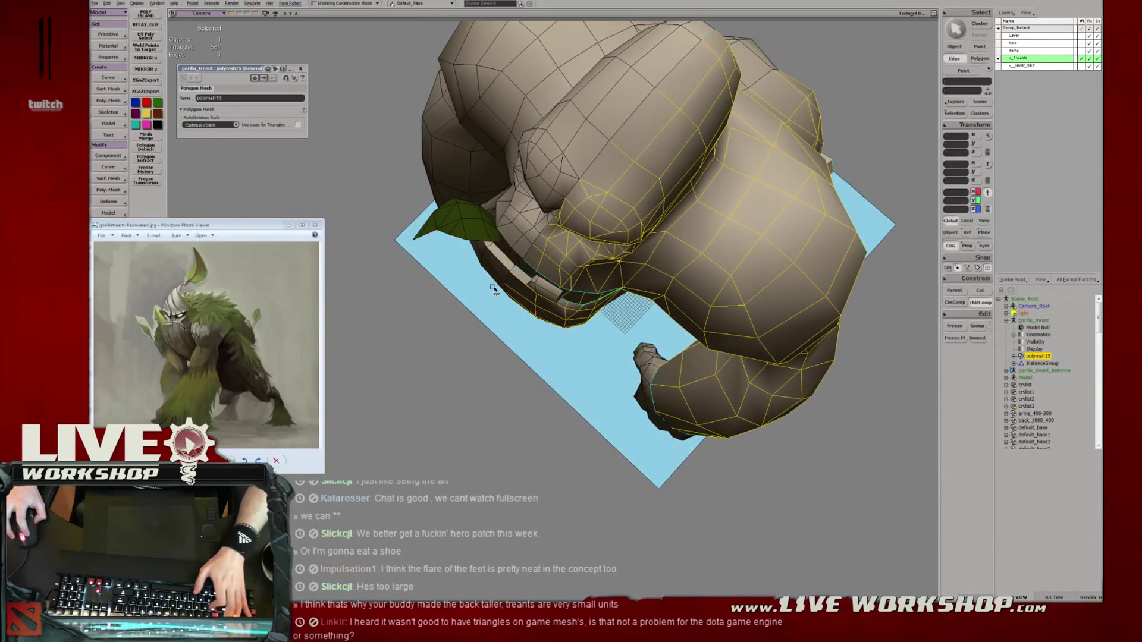
{"action": "left_click", "coordinate": [510, 276]}
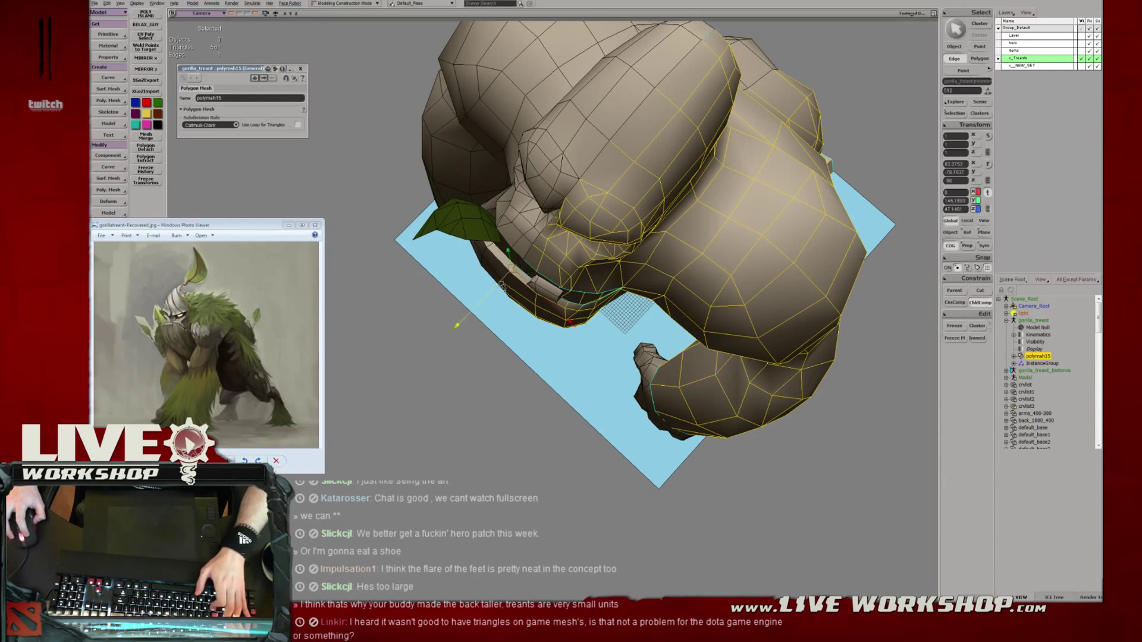
{"action": "right_click_drag", "start_coordinate": [497, 290], "coordinate": [624, 210]}
Adjust the edges along the front of the lower jaw, undoing one unwanted change.
{"action": "key", "text": "e"}
{"action": "left_click", "coordinate": [530, 203]}
{"action": "key", "text": "ctrl+z"}
{"action": "left_click", "coordinate": [500, 253], "text": "shift"}
{"action": "key", "text": "v"}
{"action": "middle_click_drag", "start_coordinate": [624, 211], "coordinate": [544, 308]}
{"action": "key", "text": "t"}
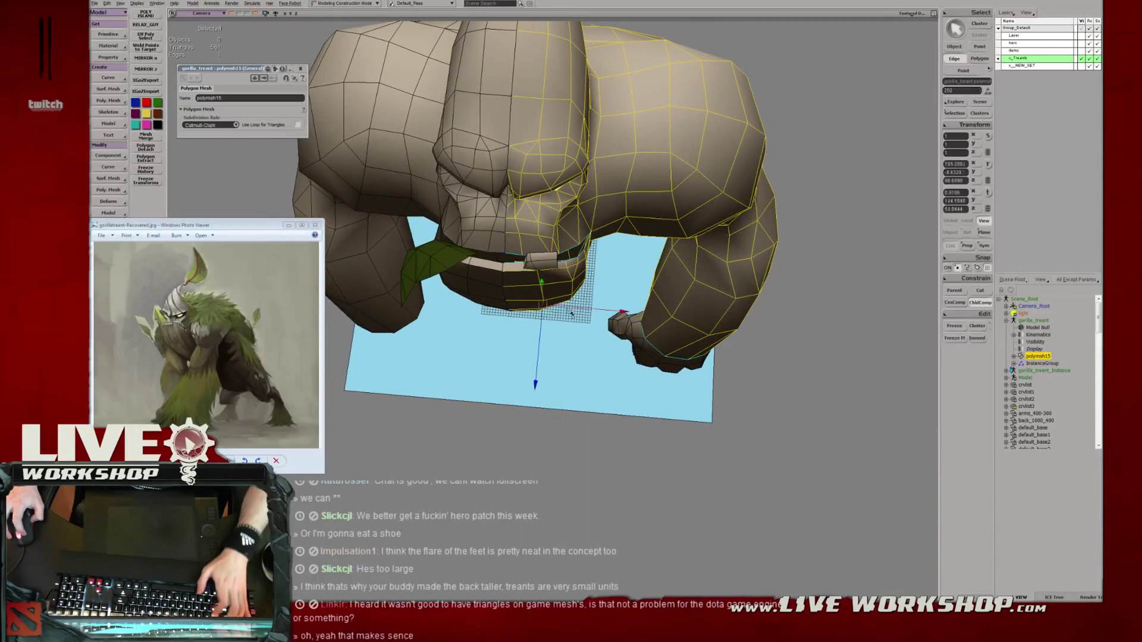
Select the edges on the outer side of the chin and move them to round its contour.
{"action": "key", "text": "v"}
{"action": "key", "text": "t"}
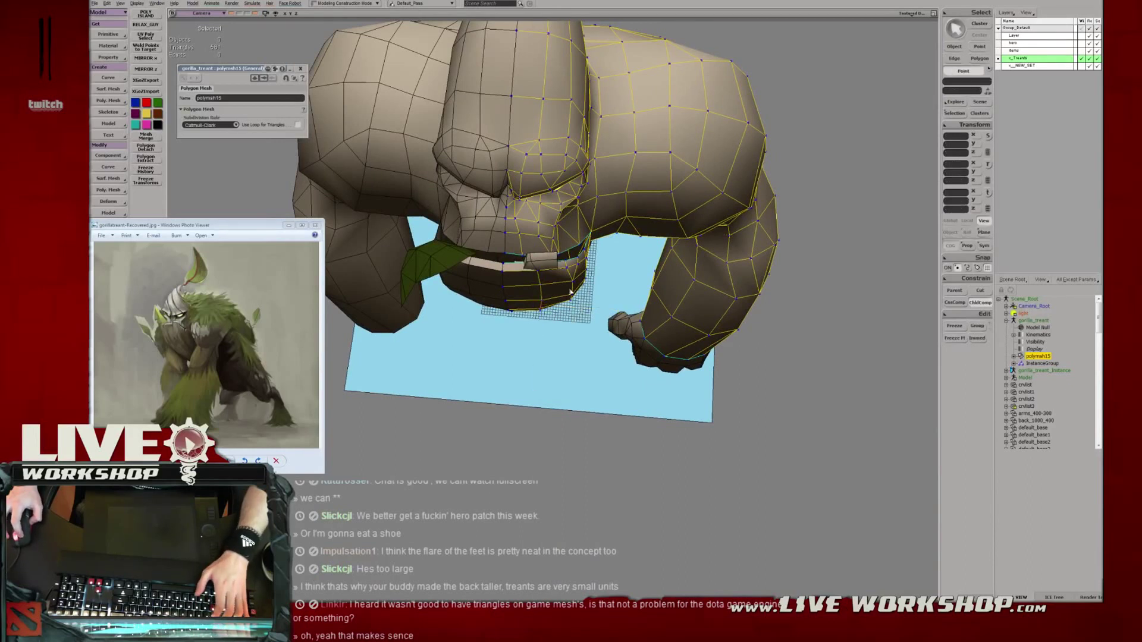
{"action": "key", "text": "e"}
{"action": "left_click", "coordinate": [575, 303]}
{"action": "key", "text": "v"}
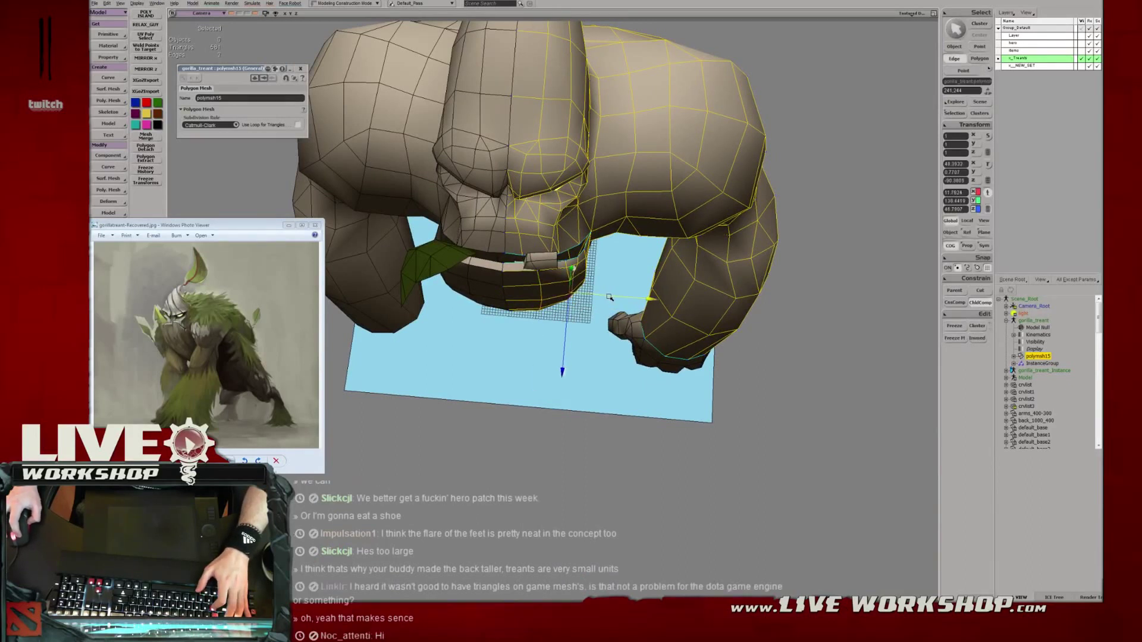
Move the group of points on the upper outer side of the chin, just below the mouth's corner.
{"action": "key", "text": "t"}
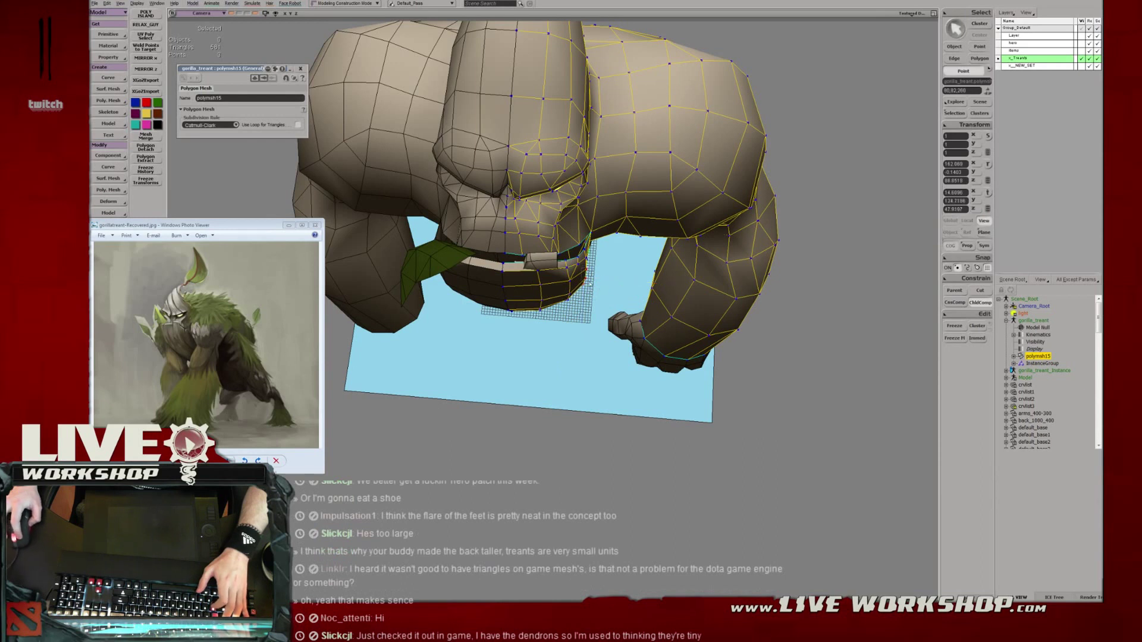
{"action": "left_click", "coordinate": [591, 284]}
{"action": "key", "text": "v"}
{"action": "key", "text": "s"}
{"action": "right_click_drag", "start_coordinate": [623, 284], "coordinate": [601, 261]}
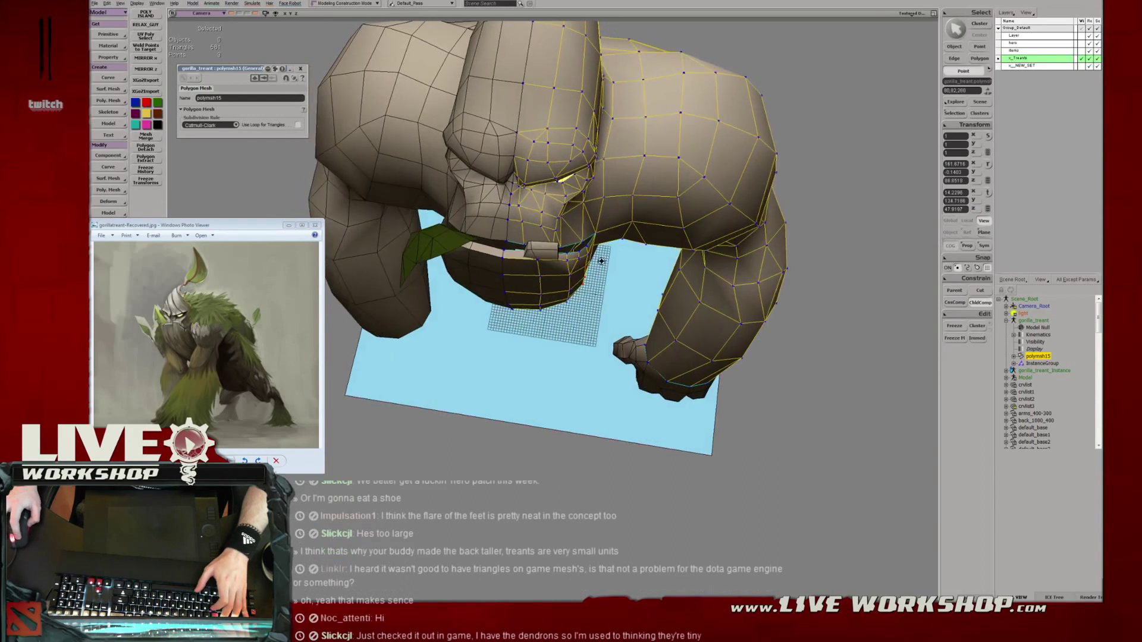
Select the points around the mouth's corner and reposition them to refine the end of the mouth opening.
{"action": "key", "text": "t"}
{"action": "left_click", "coordinate": [595, 234]}
{"action": "key", "text": "t"}
{"action": "key", "text": "4"}
{"action": "left_click_drag", "start_coordinate": [590, 226], "coordinate": [599, 242]}
{"action": "key", "text": "s"}
{"action": "right_click_drag", "start_coordinate": [599, 242], "coordinate": [618, 284]}
Adjust another point beside the mouth's corner where the jaw runs into the neck.
{"action": "key", "text": "5"}
{"action": "key", "text": "4"}
{"action": "key", "text": "t"}
{"action": "left_click", "coordinate": [608, 263]}
{"action": "key", "text": "5"}
{"action": "key", "text": "s"}
{"action": "key", "text": "v"}
{"action": "left_click_drag", "start_coordinate": [643, 248], "coordinate": [568, 244]}
Select the side teeth polygons and the points around them to fit the teeth to the lower jaw's curve.
{"action": "key", "text": "u"}
{"action": "left_click", "coordinate": [563, 214]}
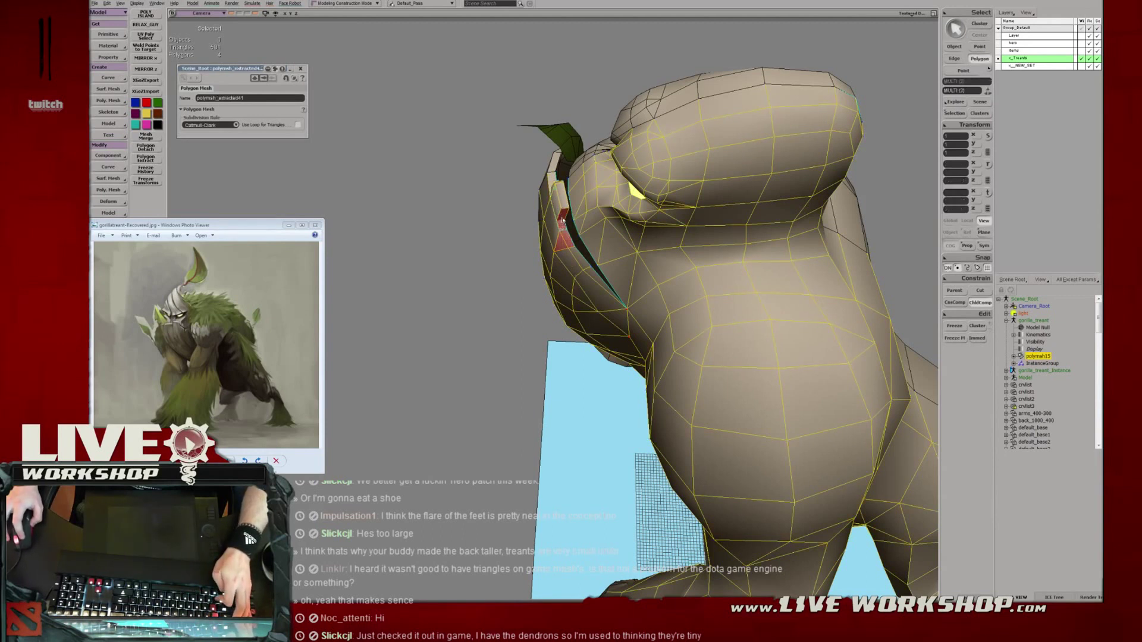
{"action": "left_click_drag", "start_coordinate": [567, 290], "coordinate": [568, 292], "text": "shift"}
{"action": "right_click_drag", "start_coordinate": [568, 292], "coordinate": [476, 263]}
{"action": "mouse_move", "coordinate": [475, 263]}
{"action": "middle_mouse_down"}
{"action": "mouse_move", "coordinate": [559, 300]}
{"action": "mouse_move", "coordinate": [595, 298]}
{"action": "mouse_move", "coordinate": [587, 311]}
{"action": "mouse_move", "coordinate": [555, 307]}
{"action": "mouse_move", "coordinate": [594, 316]}
{"action": "middle_mouse_up"}
{"action": "key", "text": "v"}
{"action": "key", "text": "4"}
{"action": "key", "text": "t"}
{"action": "left_click_drag", "start_coordinate": [513, 253], "coordinate": [544, 288]}
{"action": "key", "text": "6"}
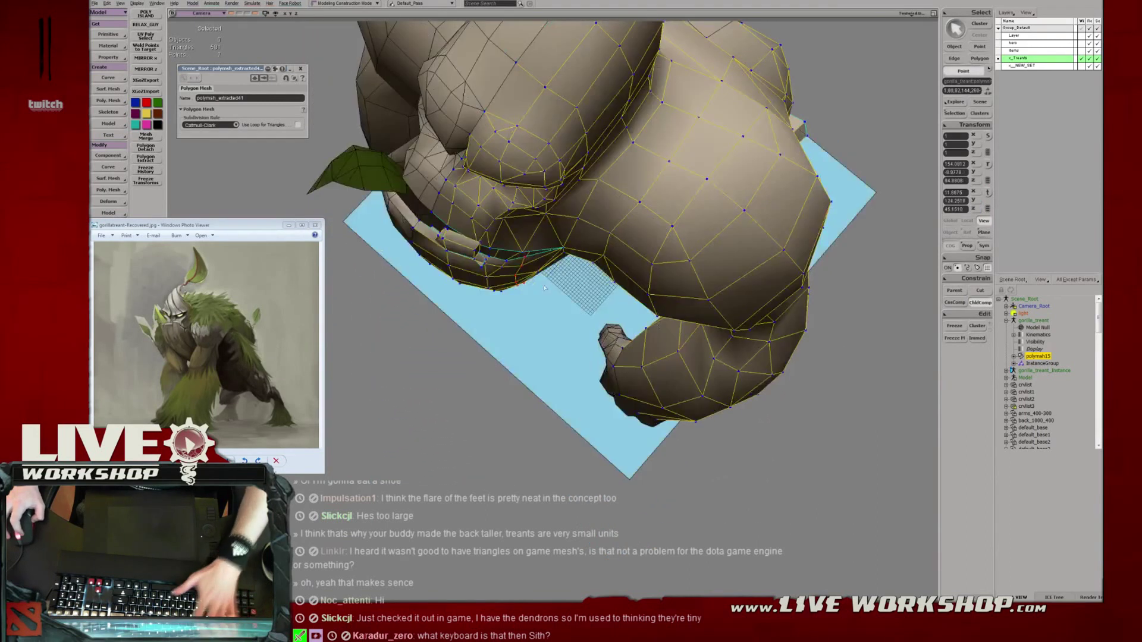
Reposition the edge and points on the jaw's outer side, between the teeth and the mouth's corner.
{"action": "middle_click_drag", "start_coordinate": [544, 288], "coordinate": [535, 297]}
{"action": "key", "text": "v"}
{"action": "key", "text": "t"}
{"action": "key", "text": "v"}
{"action": "left_click_drag", "start_coordinate": [505, 287], "coordinate": [496, 308]}
{"action": "key", "text": "e"}
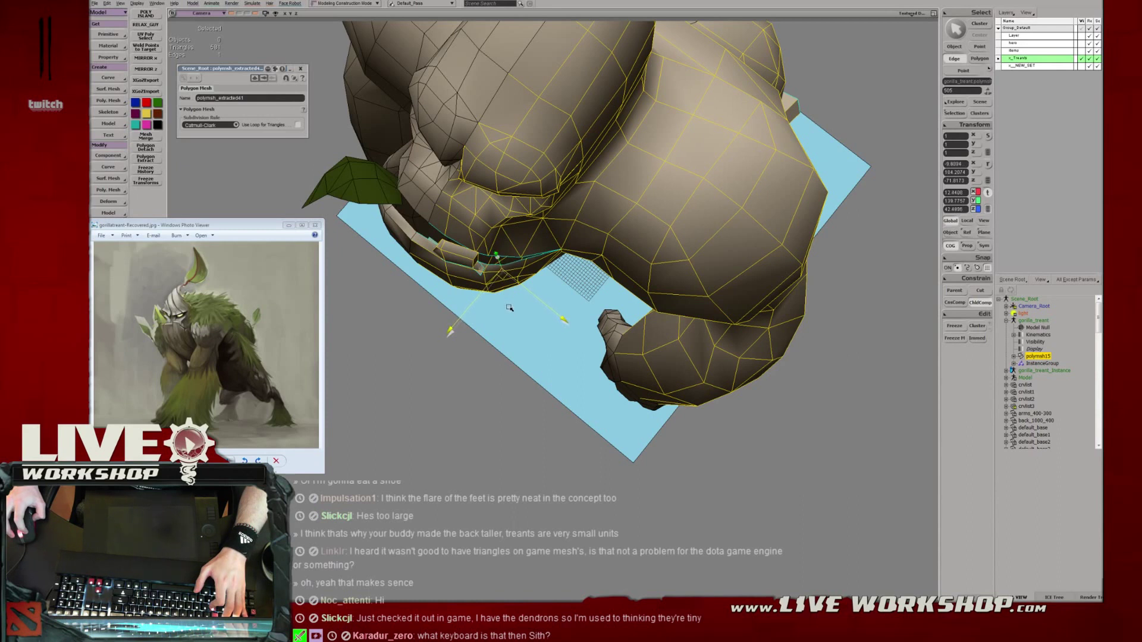
{"action": "key", "text": "t"}
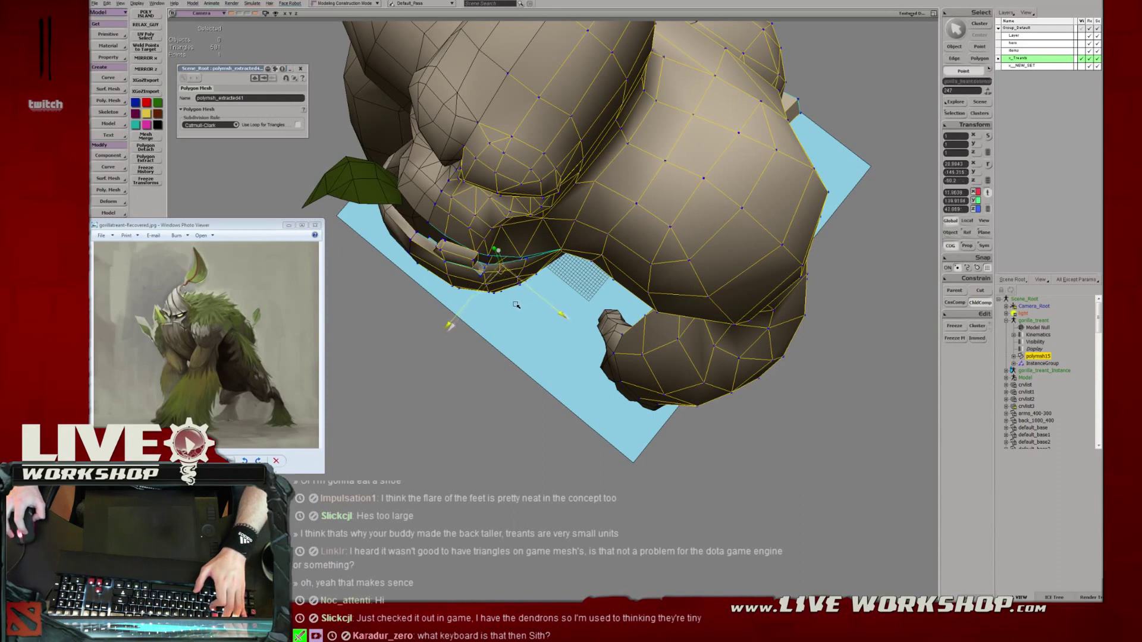
{"action": "key", "text": "t"}
{"action": "left_click", "coordinate": [525, 259]}
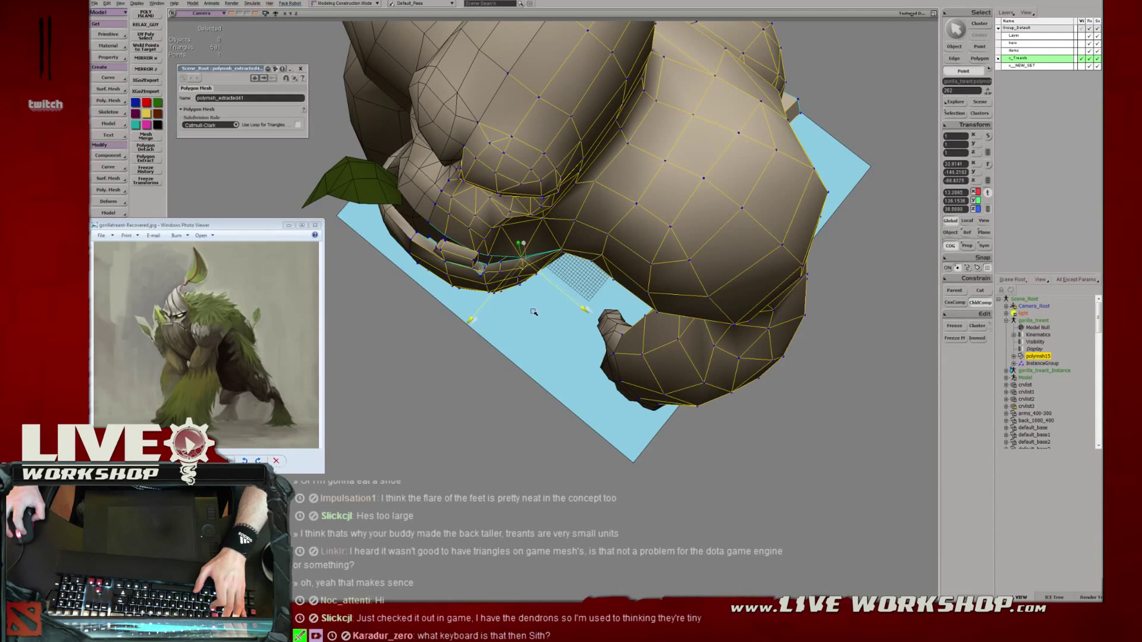
Adjust the lower-jaw rim points beside the tooth block on the gorilla treant's body mesh.
{"action": "key", "text": "s"}
{"action": "right_click_drag", "start_coordinate": [535, 312], "coordinate": [530, 245]}
{"action": "middle_click_drag", "start_coordinate": [529, 244], "coordinate": [523, 246]}
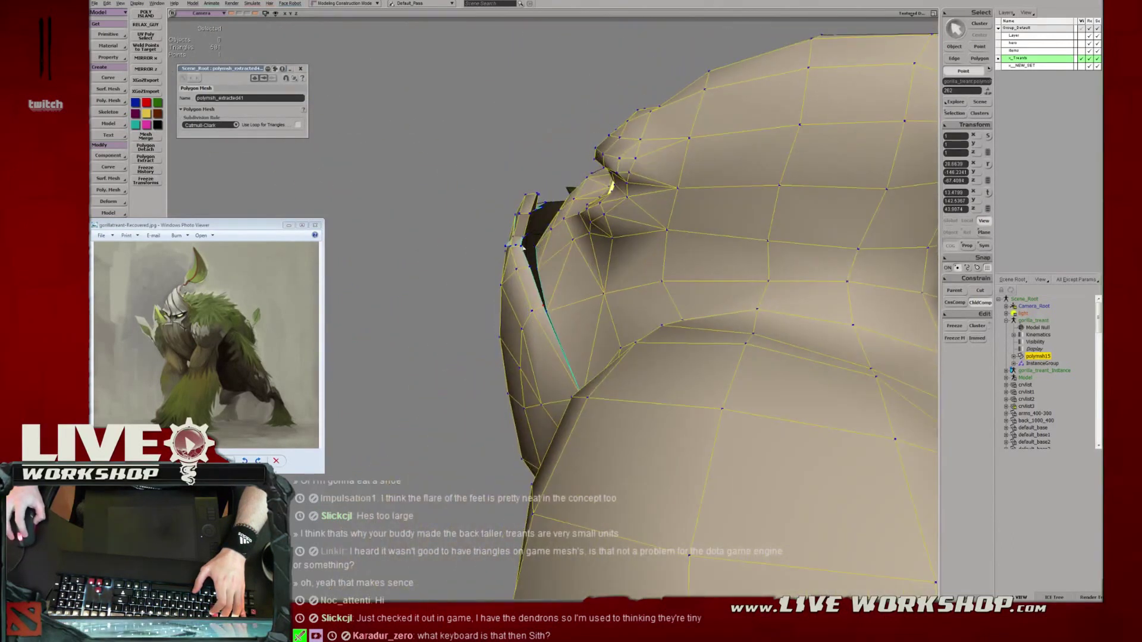
{"action": "left_click_drag", "start_coordinate": [484, 248], "coordinate": [490, 246]}
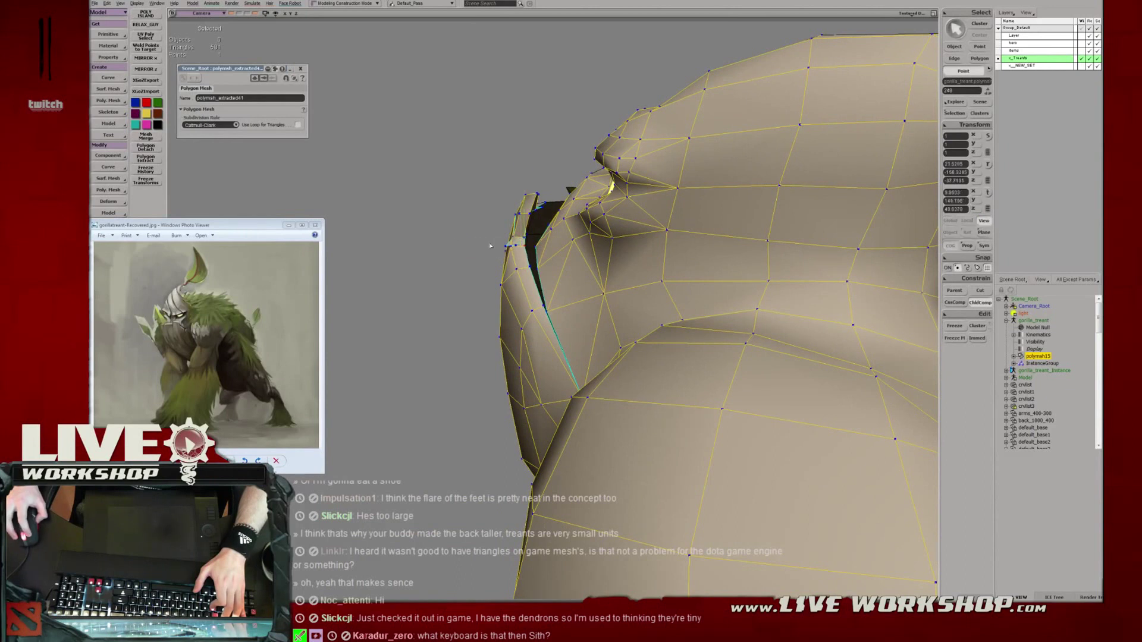
{"action": "left_click", "coordinate": [518, 245]}
{"action": "key", "text": "Delete"}
Select the tooth block on the lower lip for polygon editing, using wireframe display.
{"action": "key", "text": "s"}
{"action": "mouse_move", "coordinate": [517, 245]}
{"action": "right_mouse_down"}
{"action": "mouse_move", "coordinate": [503, 272]}
{"action": "mouse_move", "coordinate": [525, 261]}
{"action": "right_mouse_up"}
{"action": "key", "text": "4"}
{"action": "key", "text": "s"}
{"action": "key", "text": "space"}
{"action": "left_click", "coordinate": [539, 251]}
{"action": "key", "text": "t"}
{"action": "key", "text": "space"}
{"action": "left_click", "coordinate": [540, 251]}
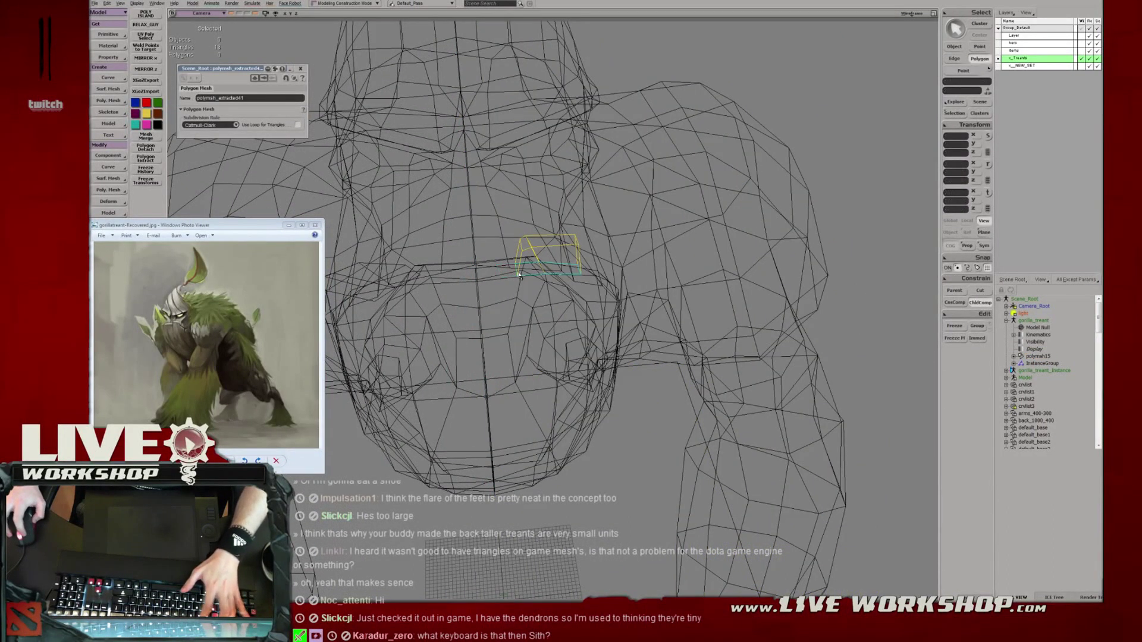
Return to shaded display and move the selected faces of the tooth block to fit the jaw rim.
{"action": "key", "text": "6"}
{"action": "key", "text": "s"}
{"action": "mouse_move", "coordinate": [543, 266]}
{"action": "right_mouse_down"}
{"action": "mouse_move", "coordinate": [569, 273]}
{"action": "mouse_move", "coordinate": [535, 280]}
{"action": "mouse_move", "coordinate": [515, 257]}
{"action": "right_mouse_up"}
{"action": "left_click", "coordinate": [563, 269]}
{"action": "key", "text": "s"}
{"action": "key", "text": "u"}
{"action": "left_click", "coordinate": [541, 254]}
{"action": "key", "text": "v"}
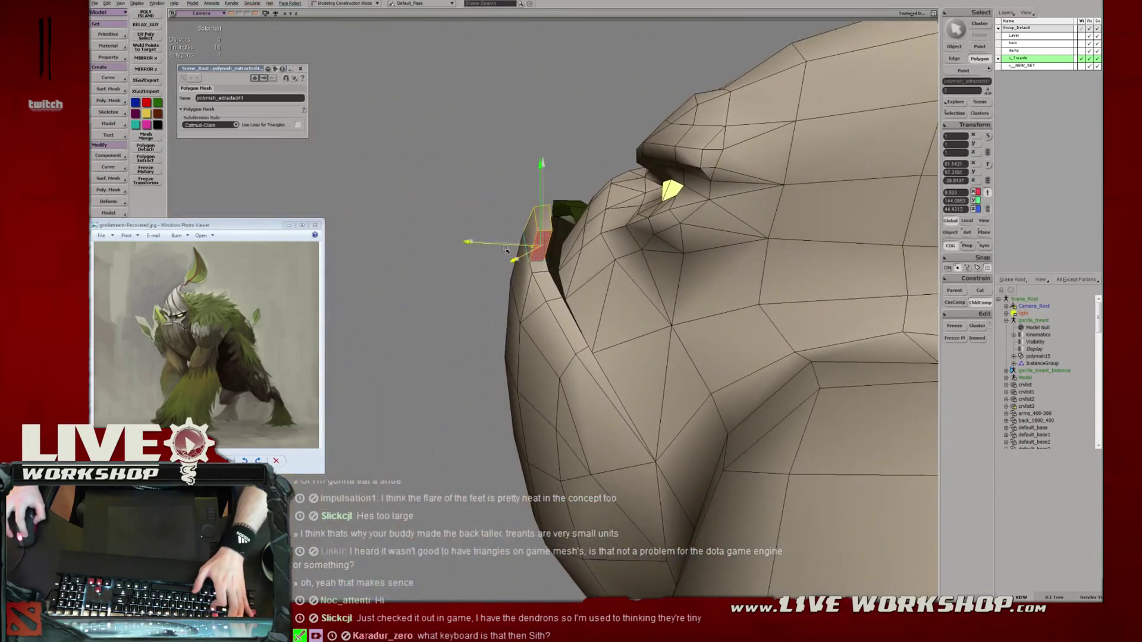
Move the jaw-rim edge just below the tooth block along the depth axis.
{"action": "left_click", "coordinate": [542, 275]}
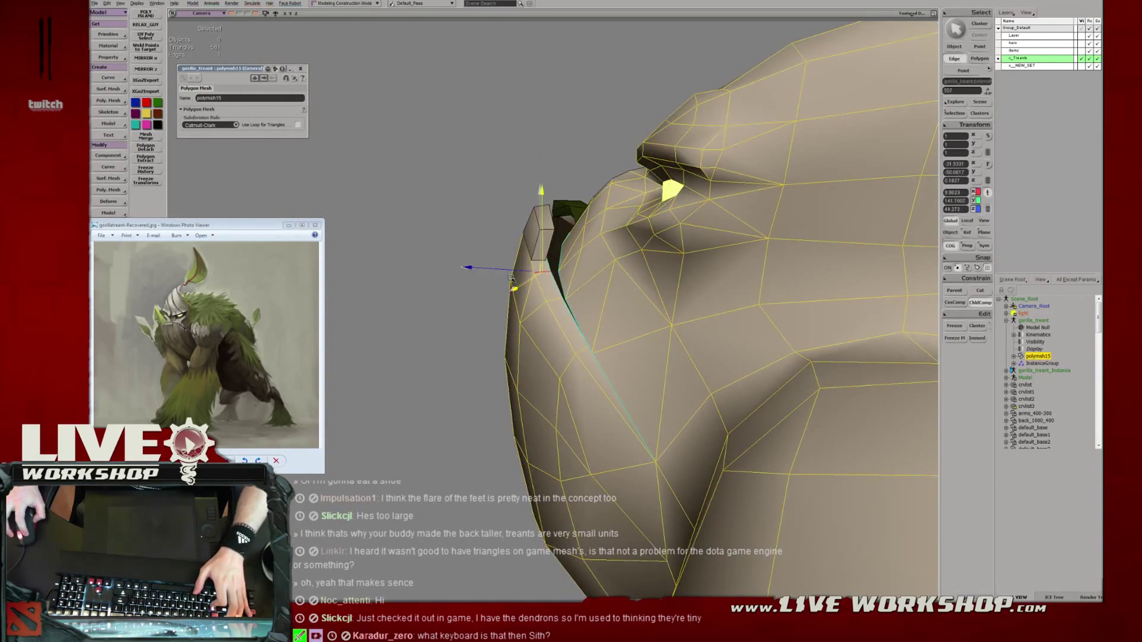
{"action": "key", "text": "s"}
{"action": "middle_click_drag", "start_coordinate": [511, 279], "coordinate": [462, 216]}
{"action": "right_click_drag", "start_coordinate": [462, 216], "coordinate": [535, 244]}
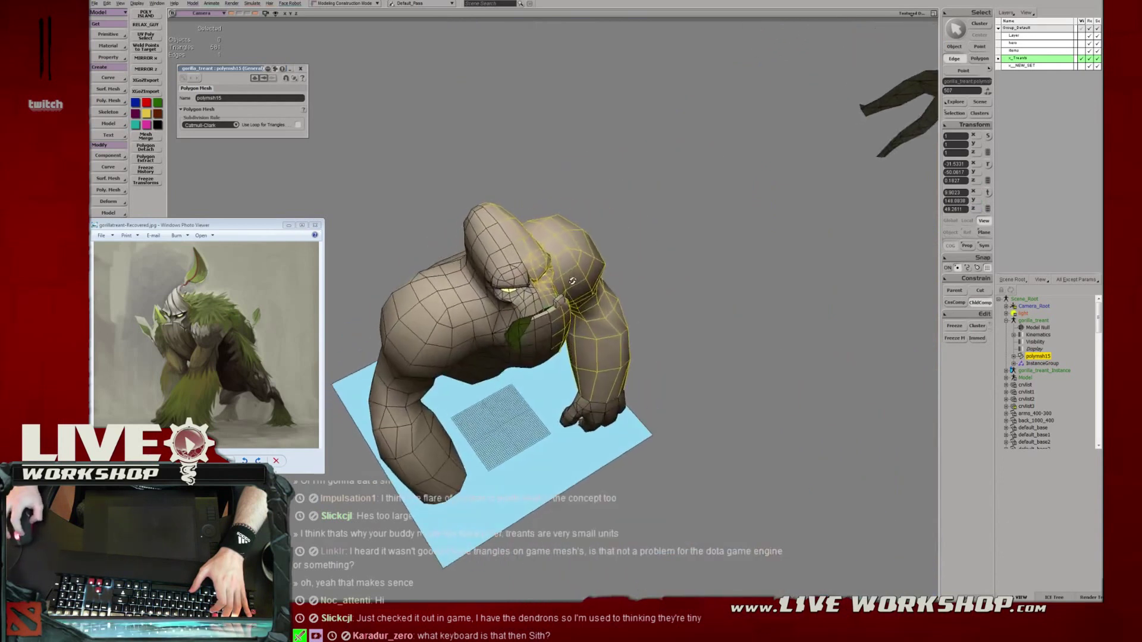
{"action": "middle_click_drag", "start_coordinate": [535, 244], "coordinate": [586, 279]}
{"action": "right_click_drag", "start_coordinate": [586, 279], "coordinate": [588, 271]}
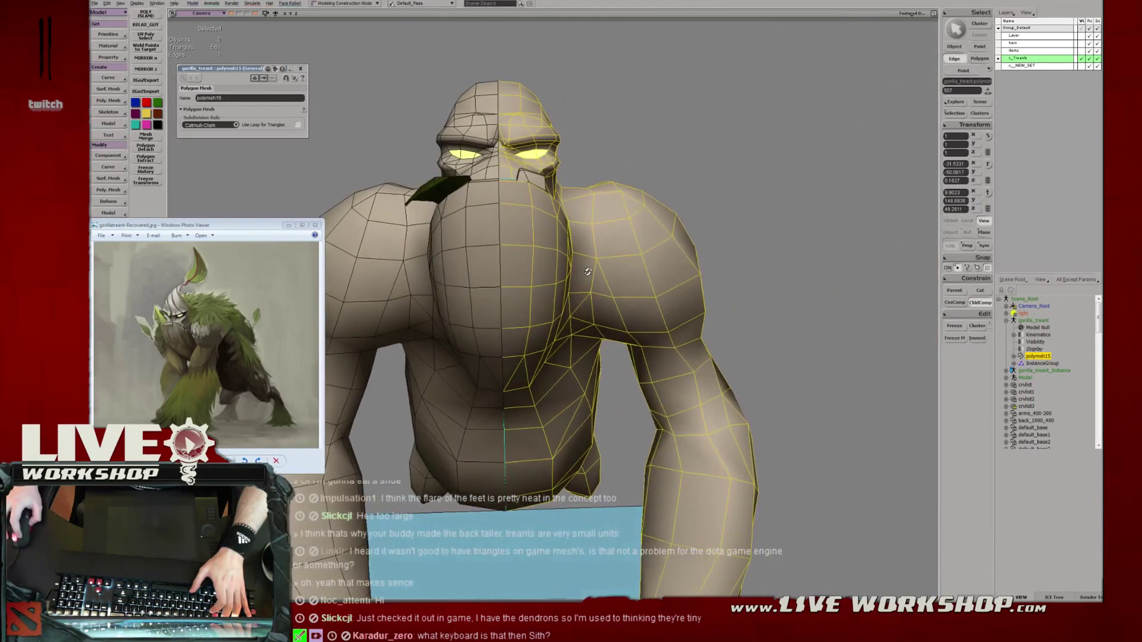
Adjust the point on the lower side of the large chin.
{"action": "key", "text": "t"}
{"action": "key", "text": "s"}
{"action": "left_click_drag", "start_coordinate": [564, 325], "coordinate": [568, 292]}
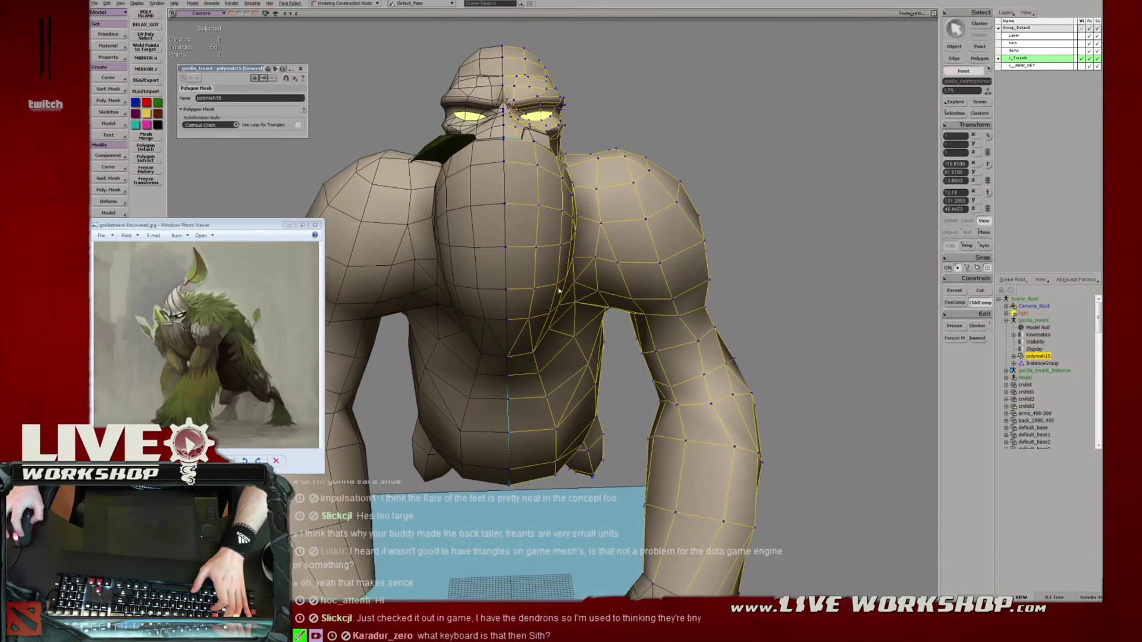
Select the jaw-rim edge in front of the tooth block and reposition it, working from above.
{"action": "key", "text": "space"}
{"action": "left_click", "coordinate": [743, 212]}
{"action": "key", "text": "s"}
{"action": "right_click_drag", "start_coordinate": [744, 212], "coordinate": [631, 279]}
{"action": "middle_click_drag", "start_coordinate": [631, 280], "coordinate": [601, 262]}
{"action": "right_click_drag", "start_coordinate": [600, 262], "coordinate": [560, 263]}
{"action": "middle_click_drag", "start_coordinate": [560, 253], "coordinate": [520, 271]}
{"action": "left_click", "coordinate": [556, 252]}
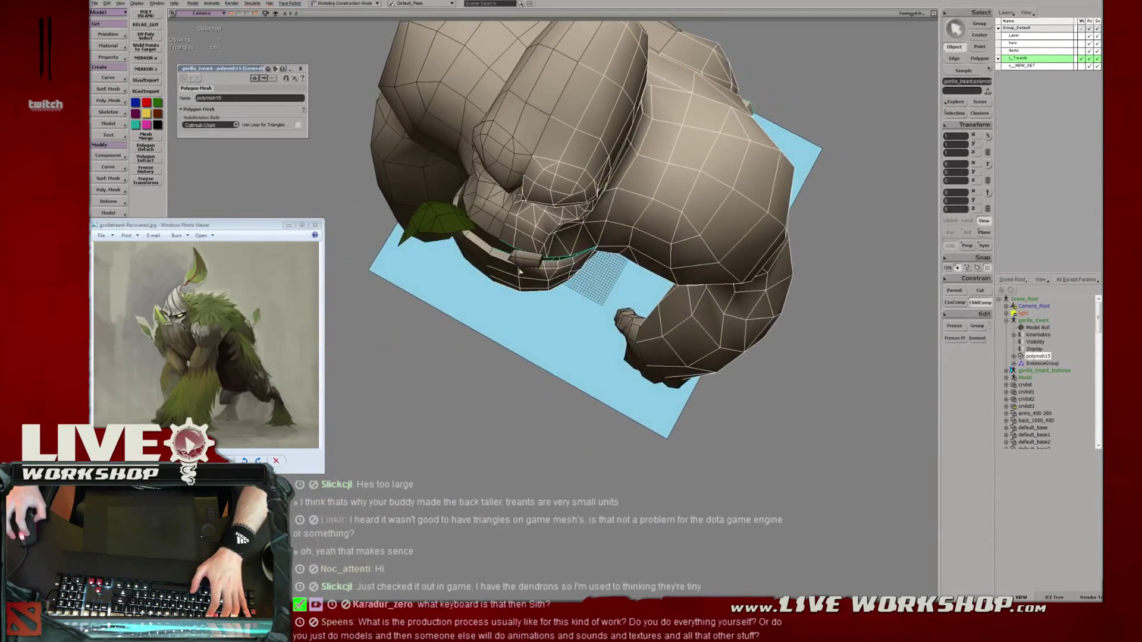
{"action": "key", "text": "e"}
{"action": "left_click", "coordinate": [519, 275]}
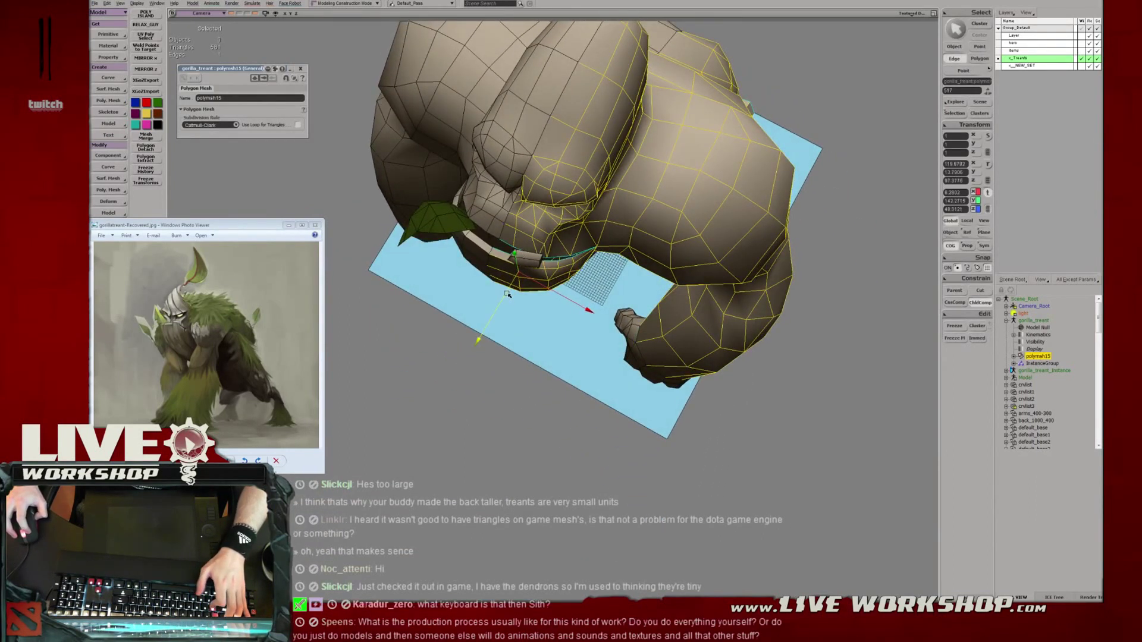
Reposition the lip edges between the centre line and the tooth block.
{"action": "middle_click_drag", "start_coordinate": [508, 293], "coordinate": [508, 238]}
{"action": "key", "text": "t"}
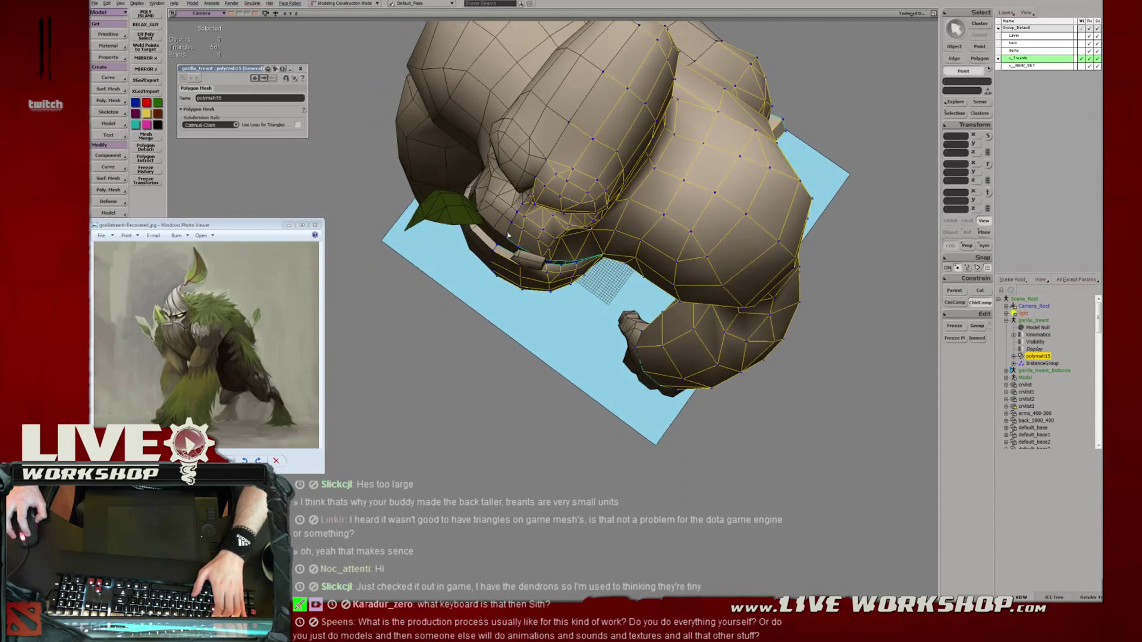
{"action": "key", "text": "e"}
{"action": "left_click", "coordinate": [509, 237]}
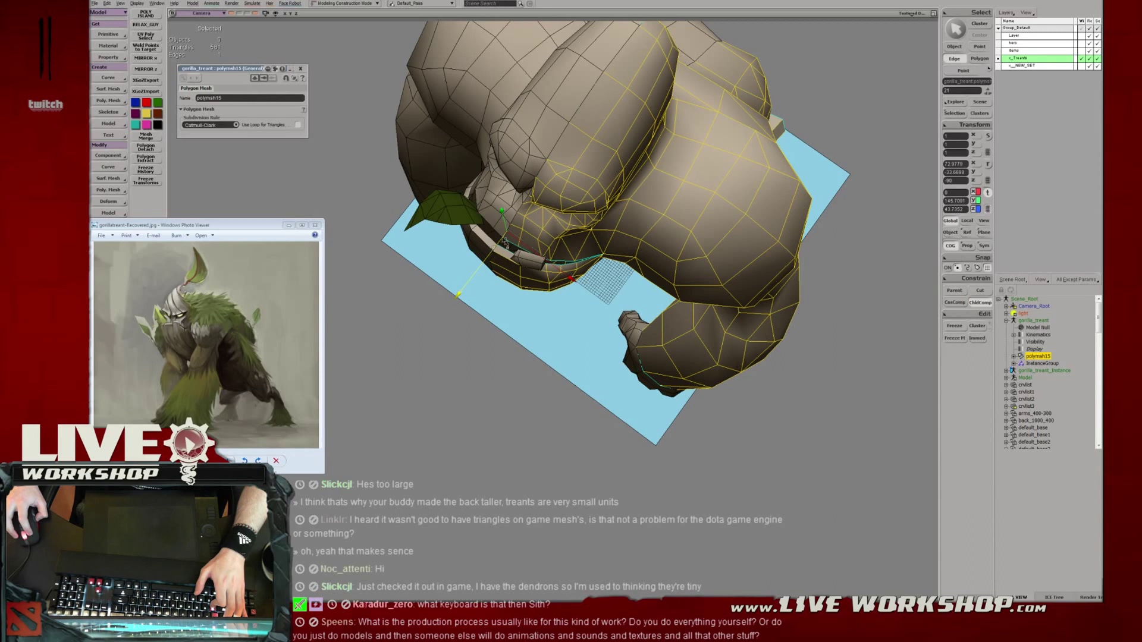
{"action": "left_click", "coordinate": [501, 259]}
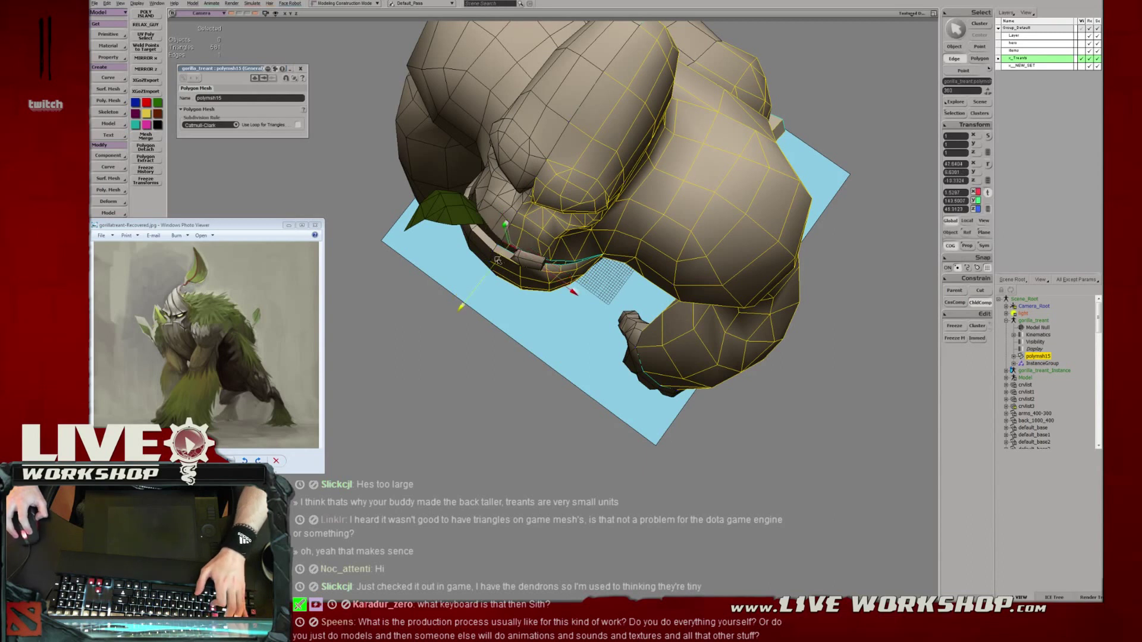
Move the lower-lip point behind the tooth block with the point tweak tool.
{"action": "key", "text": "t"}
{"action": "left_click", "coordinate": [508, 247]}
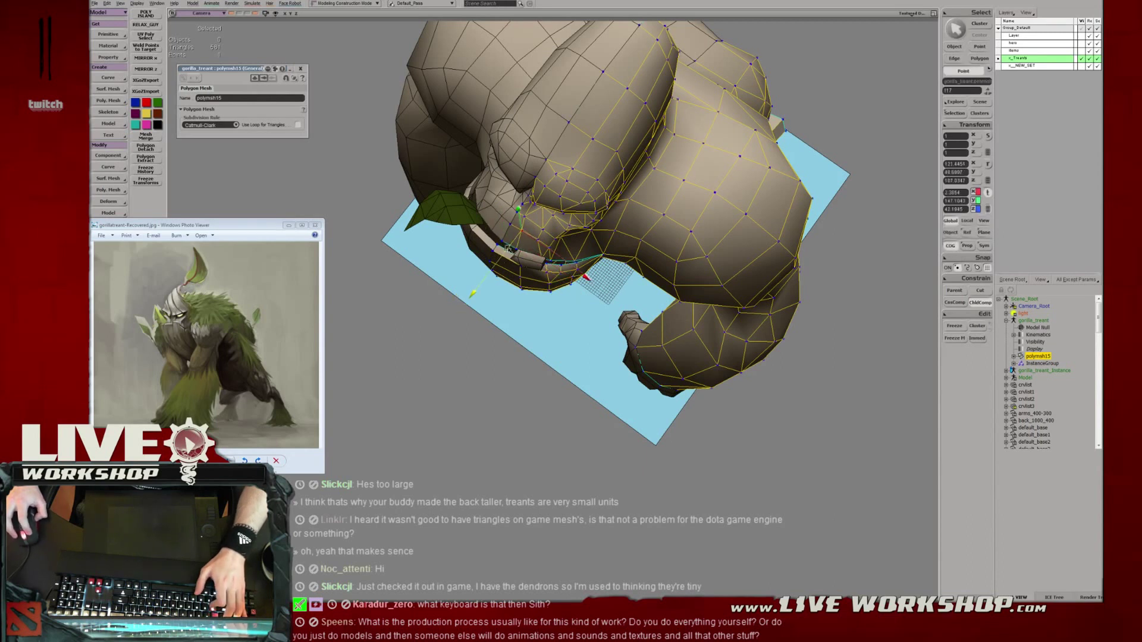
{"action": "key", "text": "m"}
{"action": "key", "text": "s"}
{"action": "right_click_drag", "start_coordinate": [508, 248], "coordinate": [543, 260]}
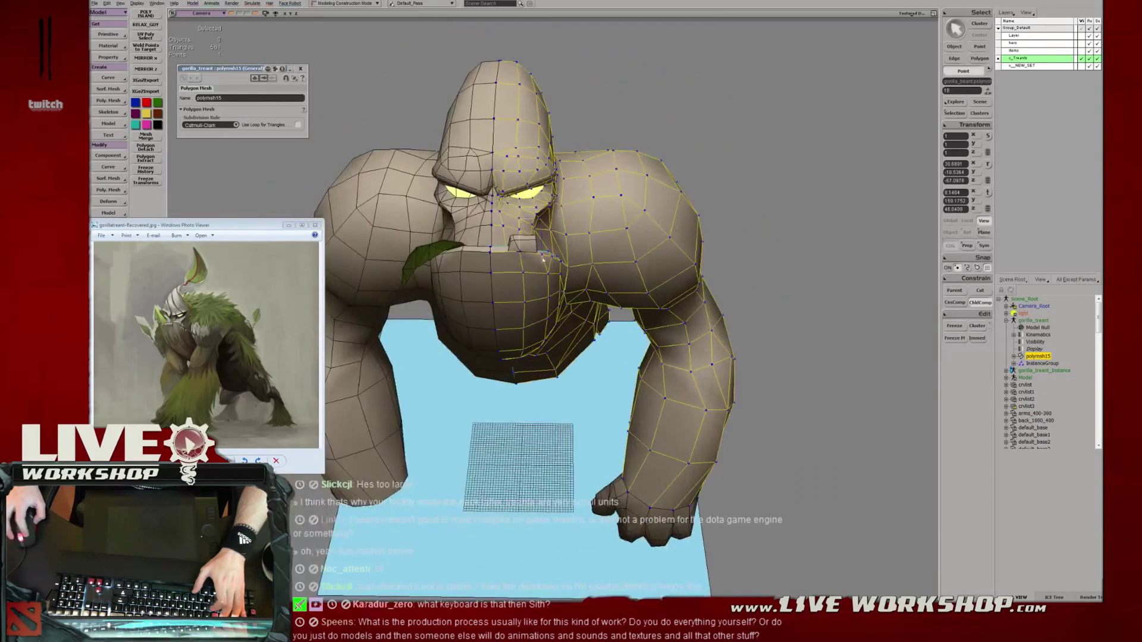
Move the inner lower-lip point behind the tooth block to follow the jaw's curve.
{"action": "key", "text": "s"}
{"action": "middle_click_drag", "start_coordinate": [543, 260], "coordinate": [586, 268]}
{"action": "right_click_drag", "start_coordinate": [586, 268], "coordinate": [621, 345]}
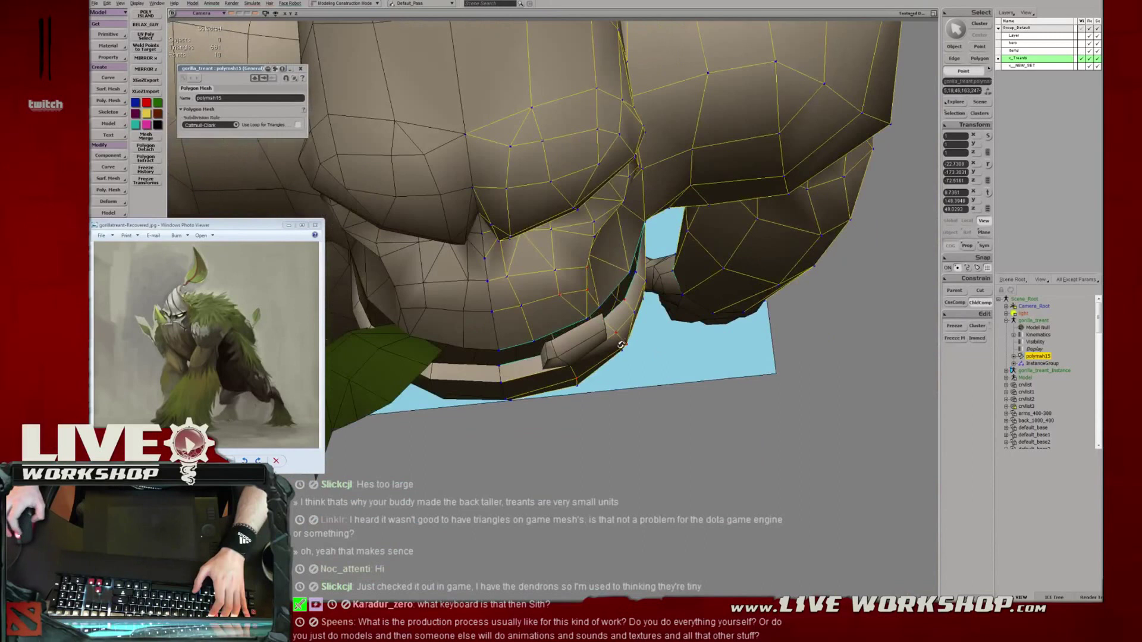
{"action": "left_click_drag", "start_coordinate": [621, 346], "coordinate": [587, 327]}
{"action": "key", "text": "v"}
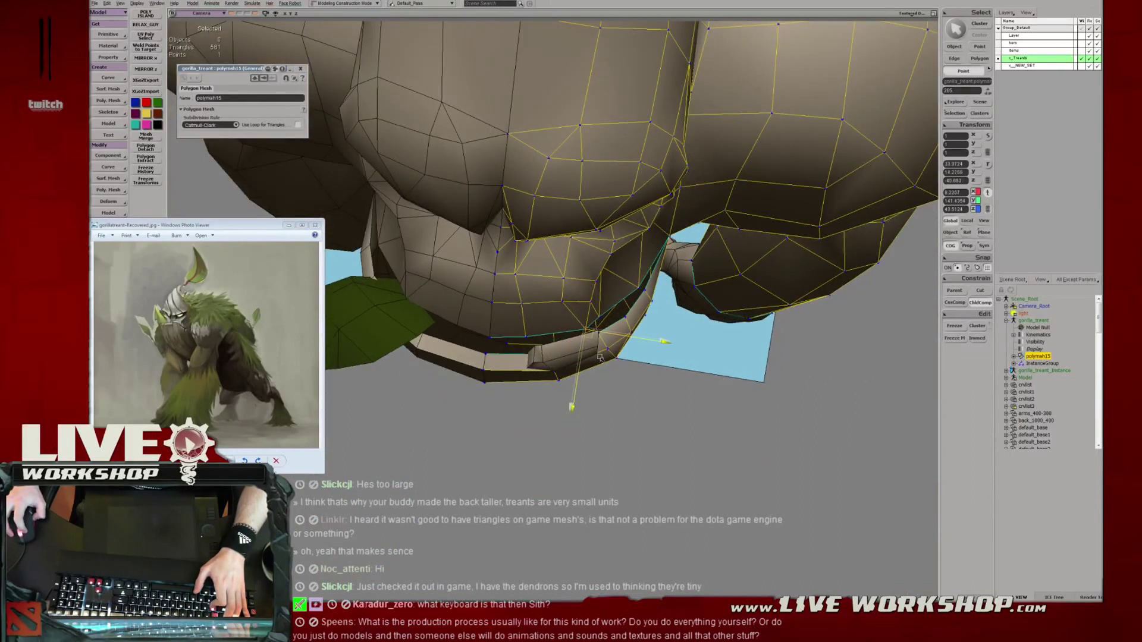
Shift the neighbouring jaw-rim points between the tooth block and the mouth corner.
{"action": "key", "text": "t"}
{"action": "left_click", "coordinate": [602, 325]}
{"action": "key", "text": "v"}
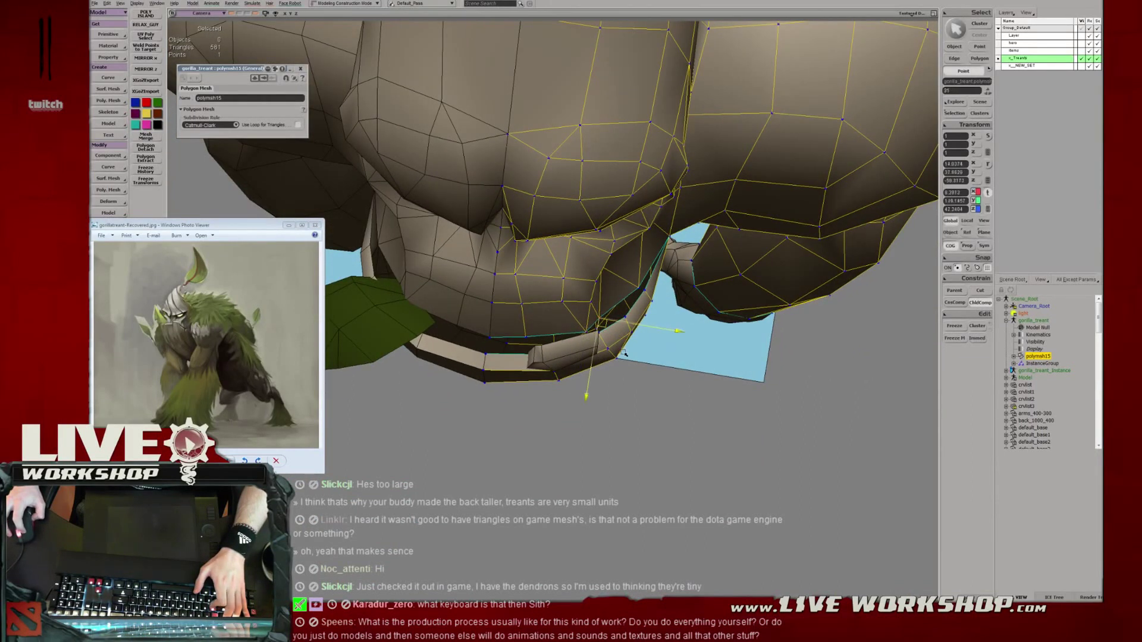
{"action": "left_click", "coordinate": [636, 301]}
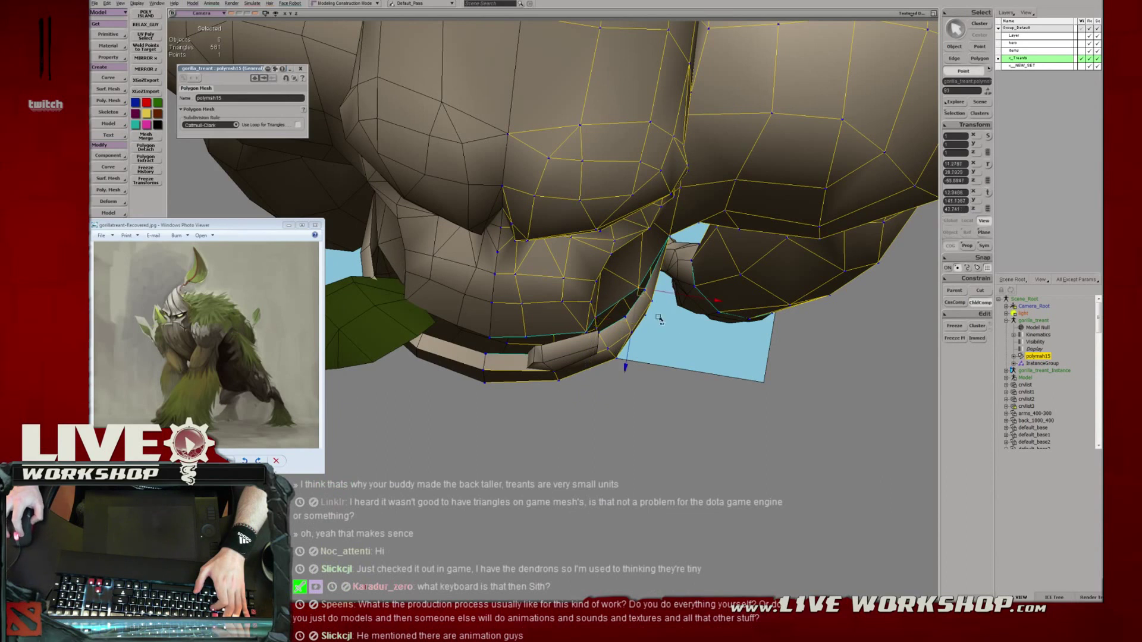
{"action": "key", "text": "v"}
Weld the open upper and lower lip edges together at the corner of the mouth.
{"action": "key", "text": "s"}
{"action": "right_click_drag", "start_coordinate": [658, 328], "coordinate": [692, 201]}
{"action": "middle_click_drag", "start_coordinate": [692, 202], "coordinate": [632, 326]}
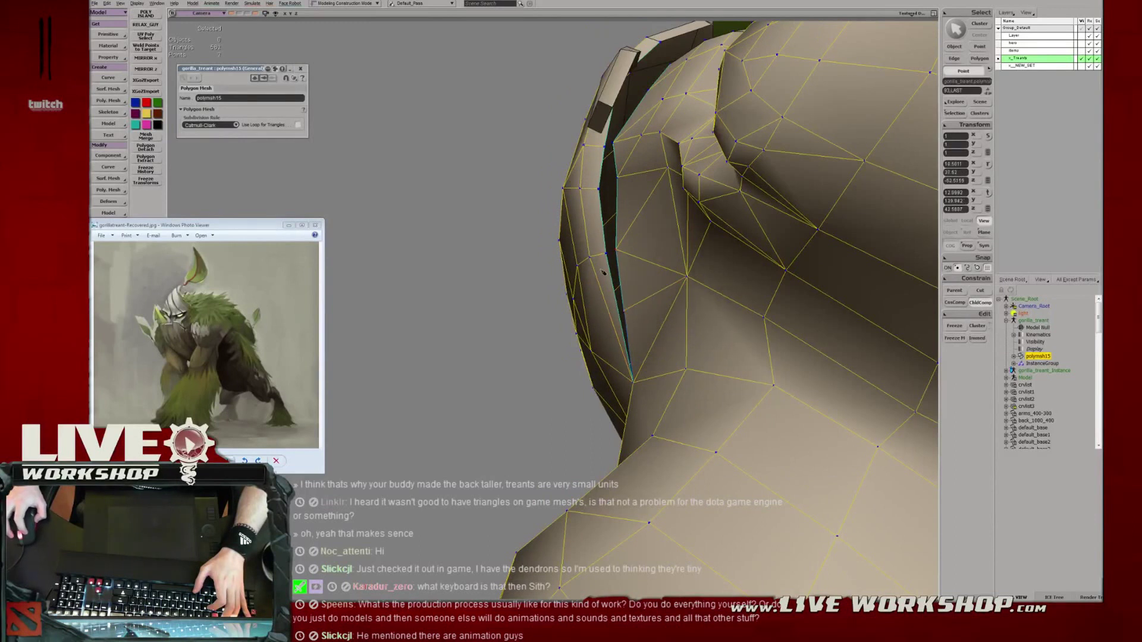
{"action": "key", "text": "e"}
{"action": "left_click_drag", "start_coordinate": [614, 315], "coordinate": [636, 326]}
{"action": "key", "text": "period"}
{"action": "key", "text": "m"}
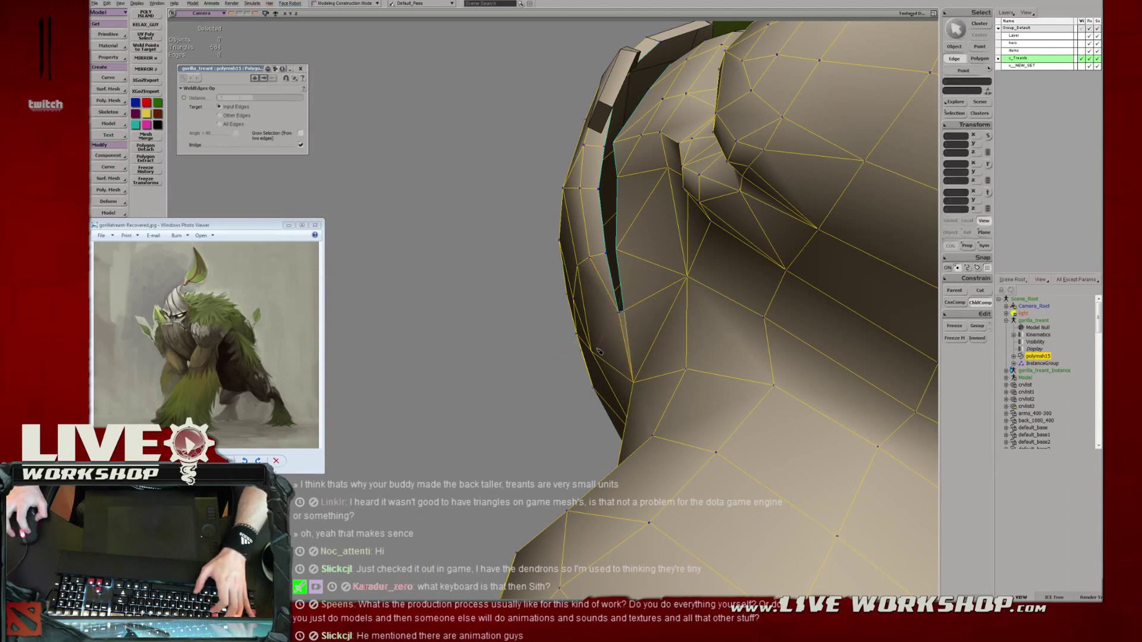
{"action": "left_click", "coordinate": [617, 313]}
Check the welded mouth corner from the side and save the scene.
{"action": "mouse_move", "coordinate": [617, 313]}
{"action": "right_mouse_down"}
{"action": "mouse_move", "coordinate": [602, 306]}
{"action": "mouse_move", "coordinate": [633, 297]}
{"action": "right_mouse_up"}
{"action": "key", "text": "v"}
{"action": "left_click_drag", "start_coordinate": [626, 261], "coordinate": [631, 302], "text": "alt"}
{"action": "key", "text": "space"}
{"action": "key", "text": "ctrl+s"}
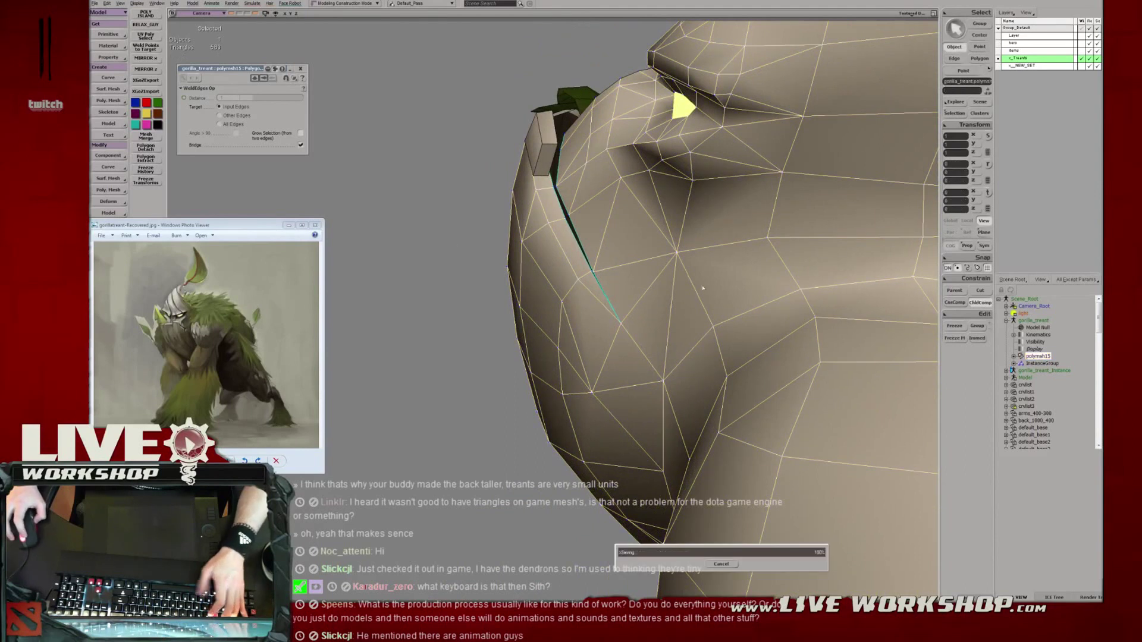
Reselect the body mesh and reposition the points around the mouth corner.
{"action": "scroll", "coordinate": [539, 284], "scroll_direction": "down", "scroll_amount": 5}
{"action": "scroll", "coordinate": [539, 285], "scroll_direction": "down", "scroll_amount": 5}
{"action": "left_click", "coordinate": [539, 284]}
{"action": "left_click_drag", "start_coordinate": [539, 284], "coordinate": [600, 337], "text": "alt"}
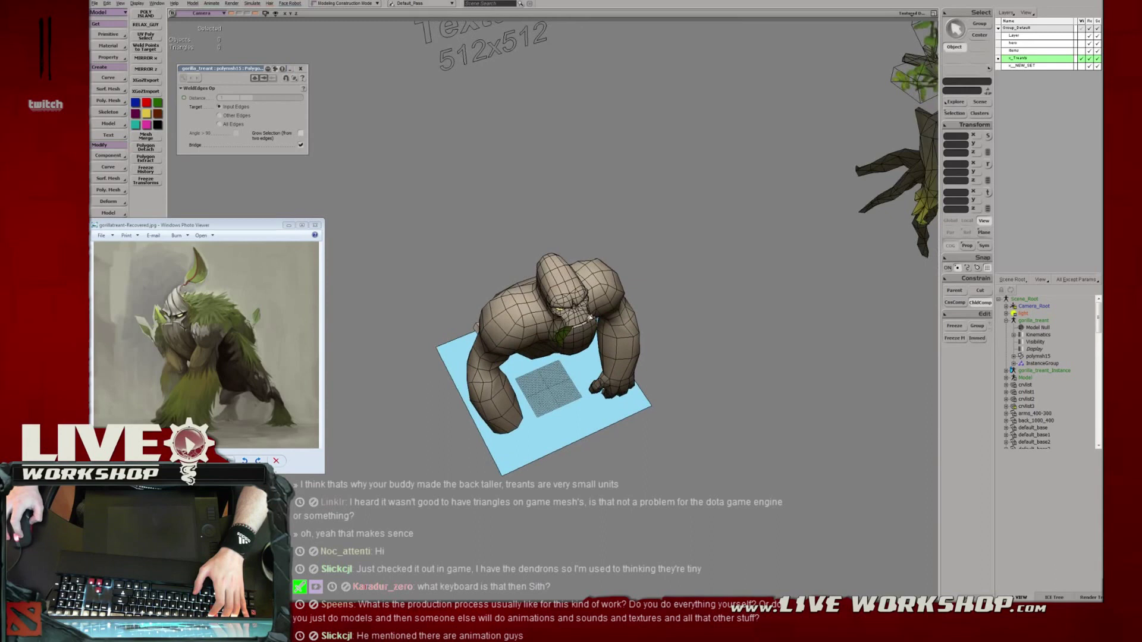
{"action": "scroll", "coordinate": [688, 345], "scroll_direction": "up", "scroll_amount": 3}
{"action": "left_click_drag", "start_coordinate": [641, 321], "coordinate": [598, 322], "text": "alt"}
{"action": "left_click", "coordinate": [674, 361]}
{"action": "left_click", "coordinate": [598, 321]}
{"action": "key", "text": "t"}
{"action": "left_click_drag", "start_coordinate": [516, 301], "coordinate": [573, 360], "text": "alt"}
{"action": "key", "text": "v"}
{"action": "key", "text": "t"}
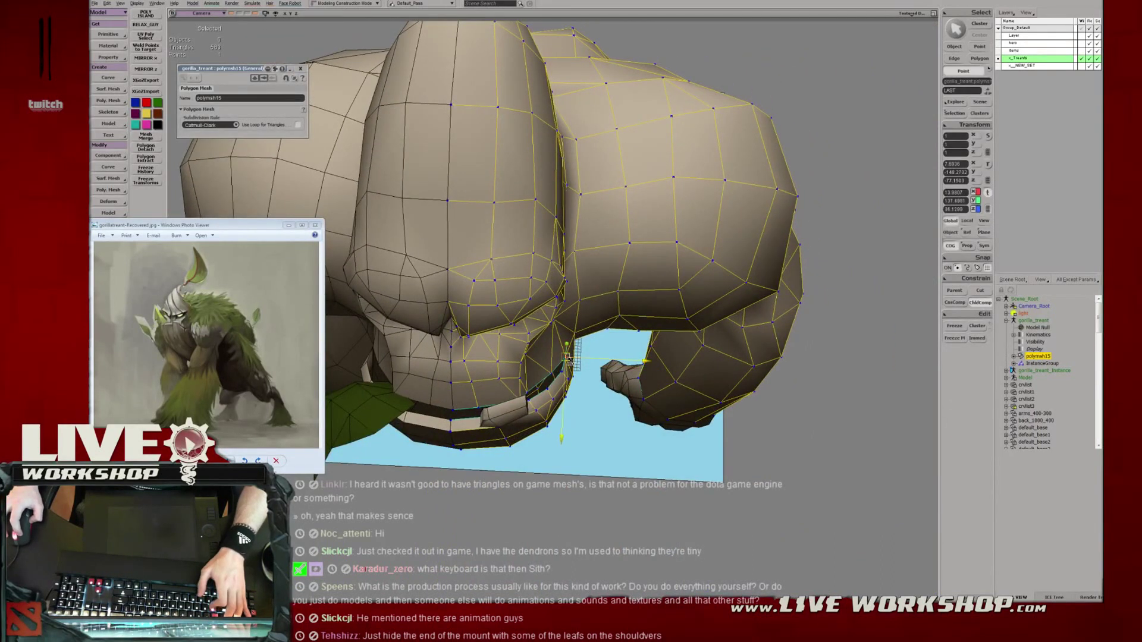
{"action": "left_click", "coordinate": [576, 378]}
Reposition the points across the lower front of the large chin.
{"action": "key", "text": "t"}
{"action": "left_click_drag", "start_coordinate": [576, 380], "coordinate": [579, 318], "text": "alt"}
{"action": "left_click", "coordinate": [568, 369]}
{"action": "left_click_drag", "start_coordinate": [548, 365], "coordinate": [528, 288], "text": "alt"}
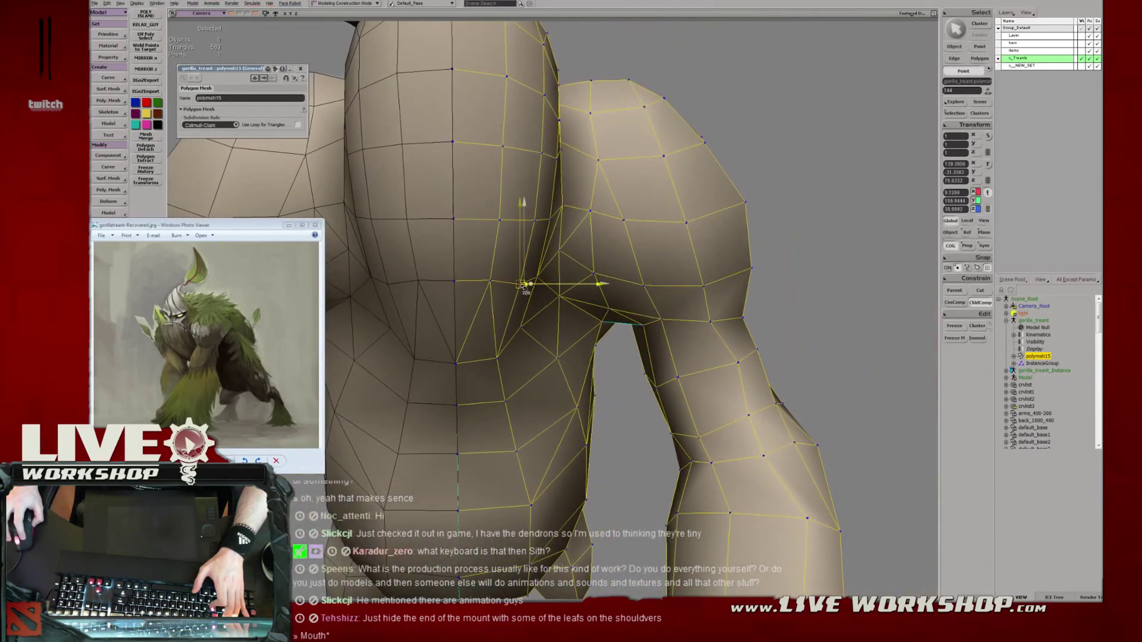
{"action": "left_click", "coordinate": [458, 285]}
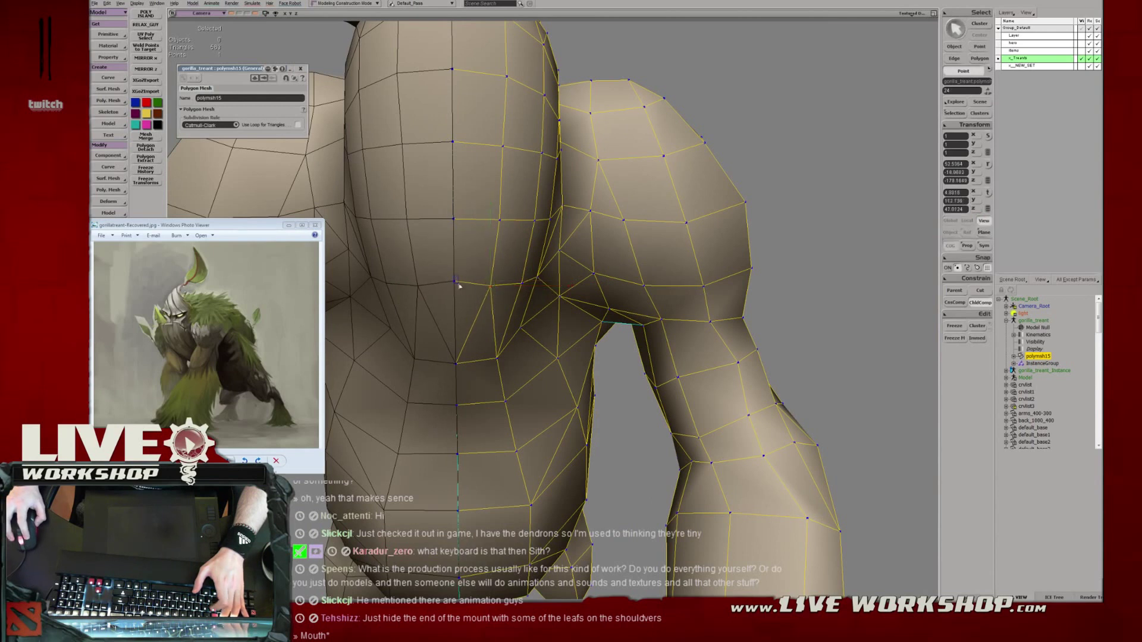
{"action": "key", "text": "e"}
{"action": "left_click", "coordinate": [472, 290]}
Move the chest and side torso points below the armpit.
{"action": "left_click_drag", "start_coordinate": [471, 244], "coordinate": [572, 299], "text": "alt"}
{"action": "scroll", "coordinate": [558, 284], "scroll_direction": "up", "scroll_amount": 2}
{"action": "left_click", "coordinate": [568, 269]}
{"action": "left_click_drag", "start_coordinate": [567, 342], "coordinate": [572, 343]}
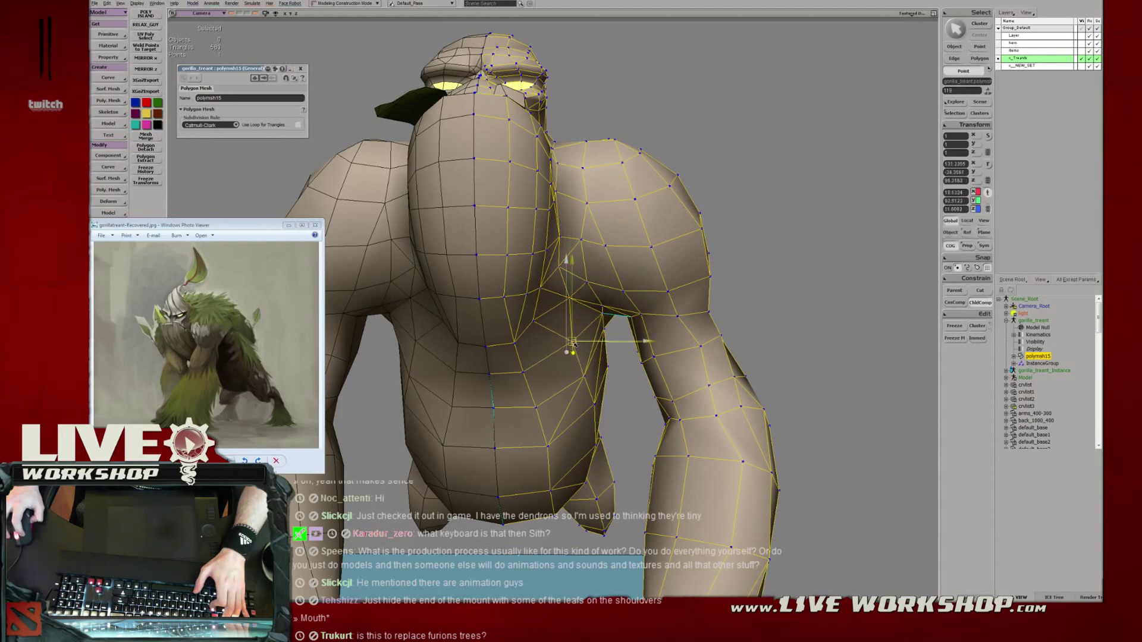
{"action": "left_click", "coordinate": [590, 376]}
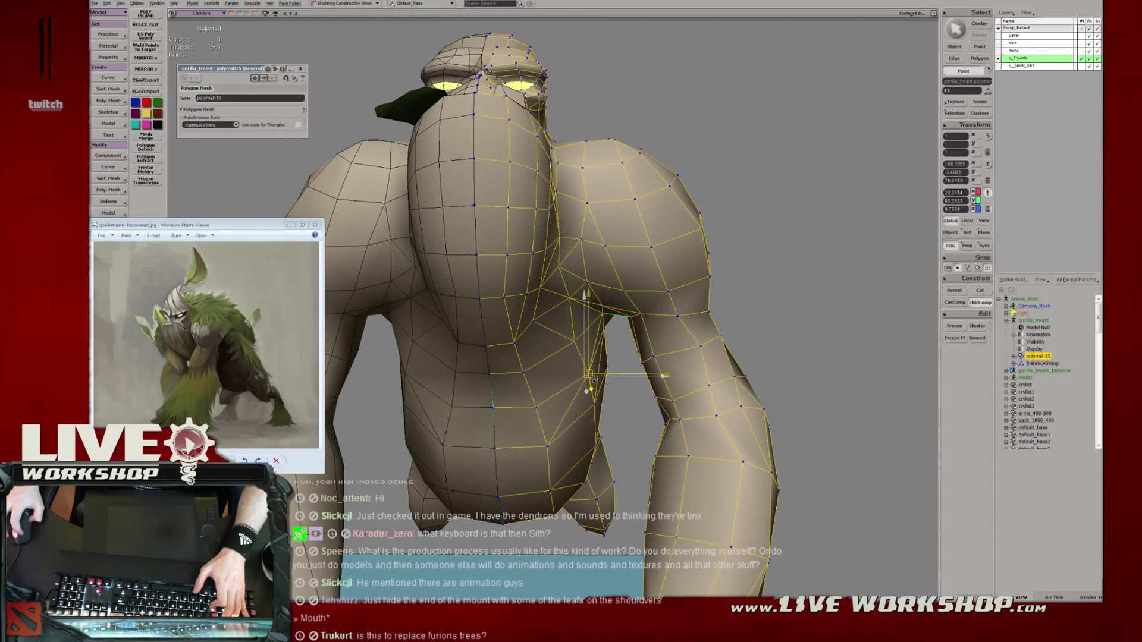
Reposition the belly's centre-line points and the lower belly point beside them.
{"action": "key", "text": "m"}
{"action": "left_click_drag", "start_coordinate": [588, 377], "coordinate": [619, 395], "text": "alt"}
{"action": "key", "text": "v"}
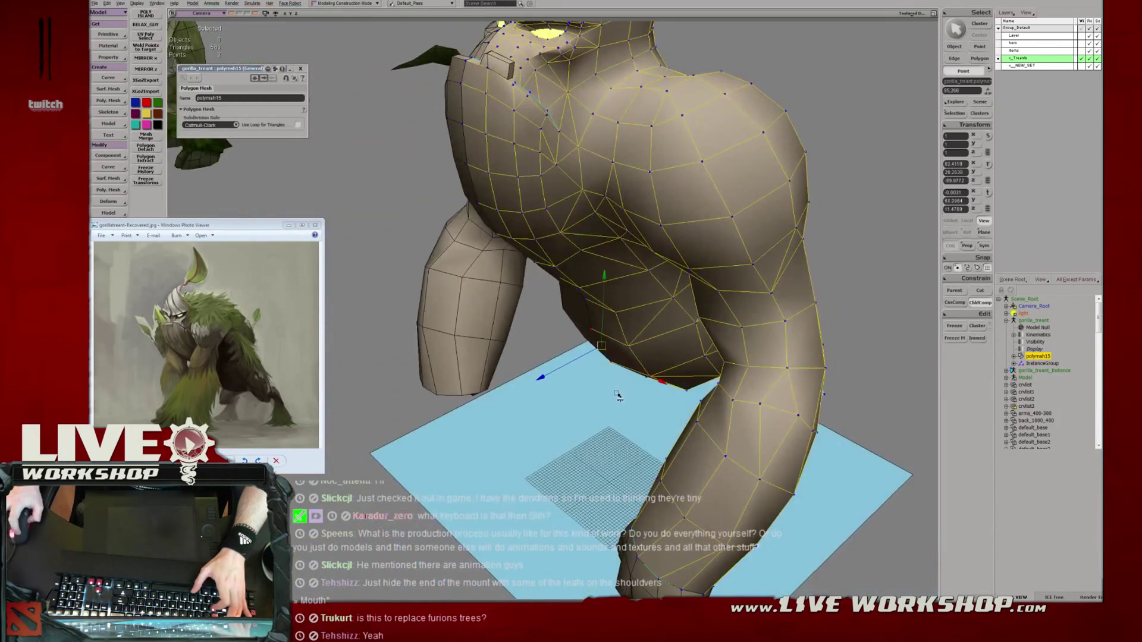
{"action": "left_click_drag", "start_coordinate": [576, 360], "coordinate": [526, 356], "text": "alt"}
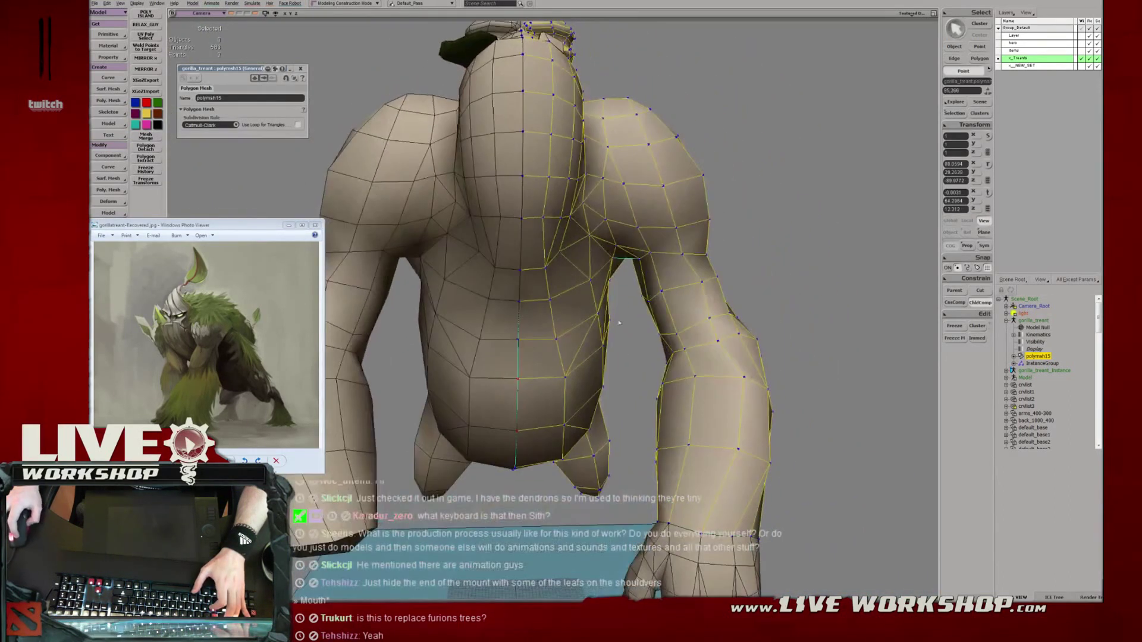
{"action": "key", "text": "ctrl+z"}
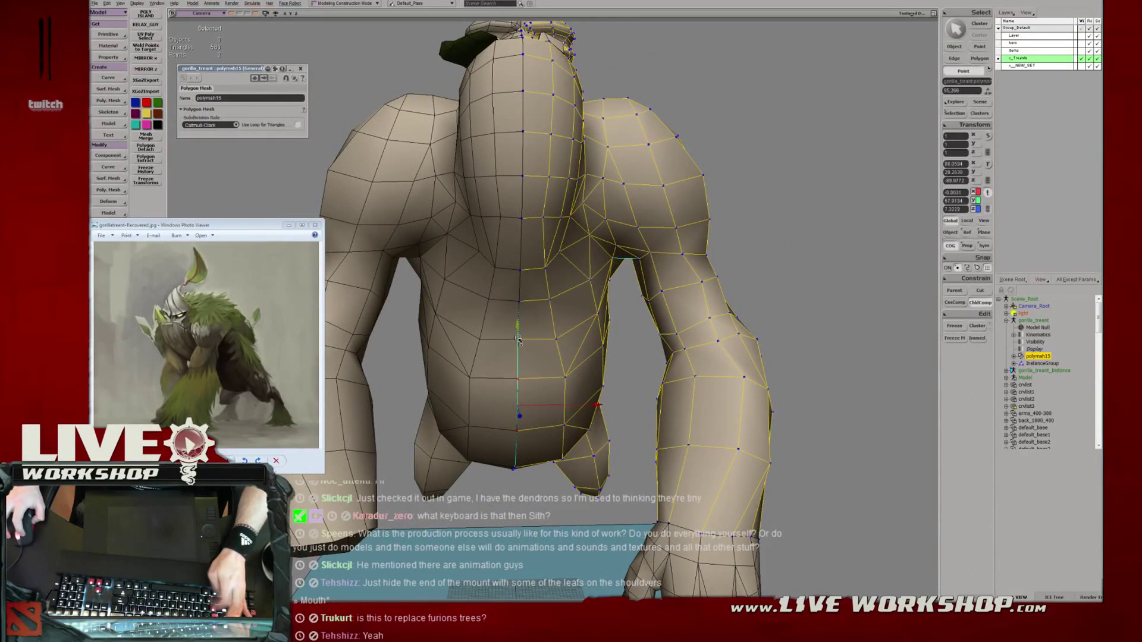
{"action": "key", "text": "v"}
{"action": "left_click", "coordinate": [565, 425]}
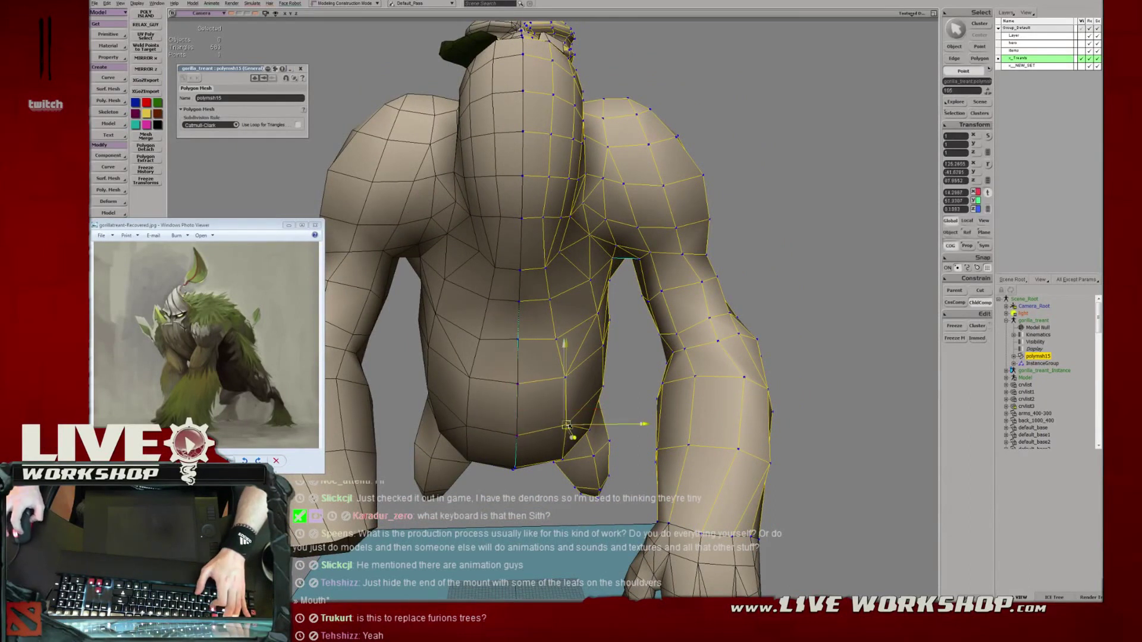
{"action": "left_click_drag", "start_coordinate": [568, 426], "coordinate": [569, 428]}
Select the body half's centre-line points in wireframe display and set their X position to 0.
{"action": "scroll", "coordinate": [569, 426], "scroll_direction": "down", "scroll_amount": 3}
{"action": "key", "text": "4"}
{"action": "left_click_drag", "start_coordinate": [498, 220], "coordinate": [543, 454]}
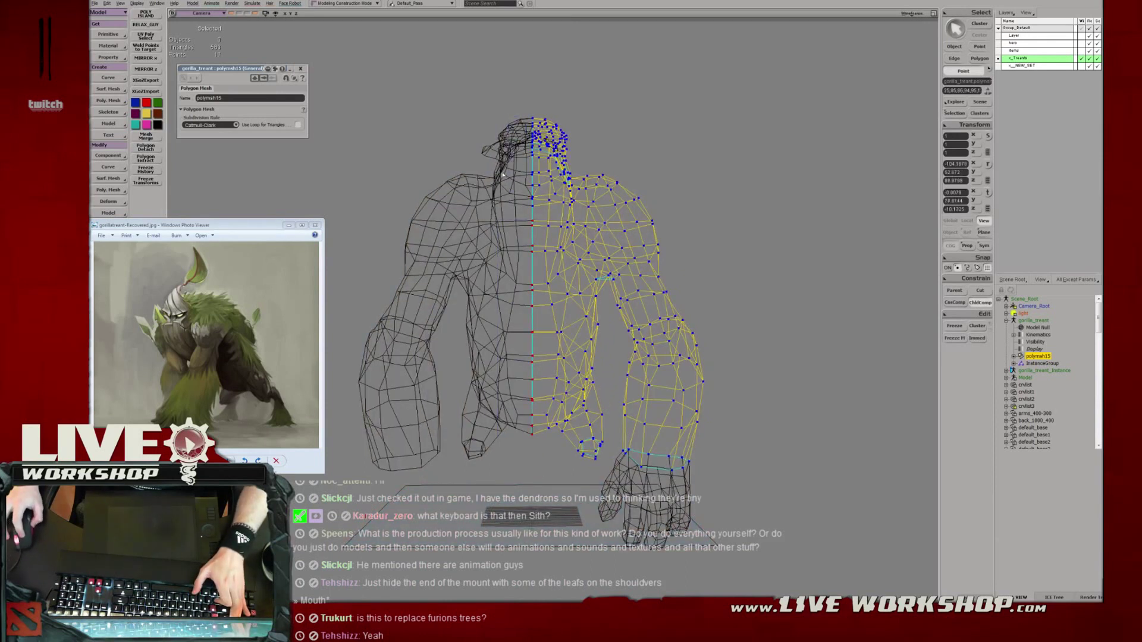
{"action": "left_click_drag", "start_coordinate": [503, 174], "coordinate": [538, 263]}
{"action": "type", "text": "0"}
{"action": "key", "text": "Return"}
{"action": "left_click", "coordinate": [957, 193]}
{"action": "type", "text": "0"}
{"action": "key", "text": "Return"}
{"action": "left_click", "coordinate": [762, 268]}
Examine the whole creature's shape from the front and side in shaded display with the wireframe hidden.
{"action": "key", "text": "4"}
{"action": "key", "text": "s"}
{"action": "middle_click_drag", "start_coordinate": [762, 268], "coordinate": [701, 268]}
{"action": "key", "text": "ctrl+shift+a"}
{"action": "right_click_drag", "start_coordinate": [700, 268], "coordinate": [691, 234]}
{"action": "middle_click_drag", "start_coordinate": [690, 235], "coordinate": [536, 216]}
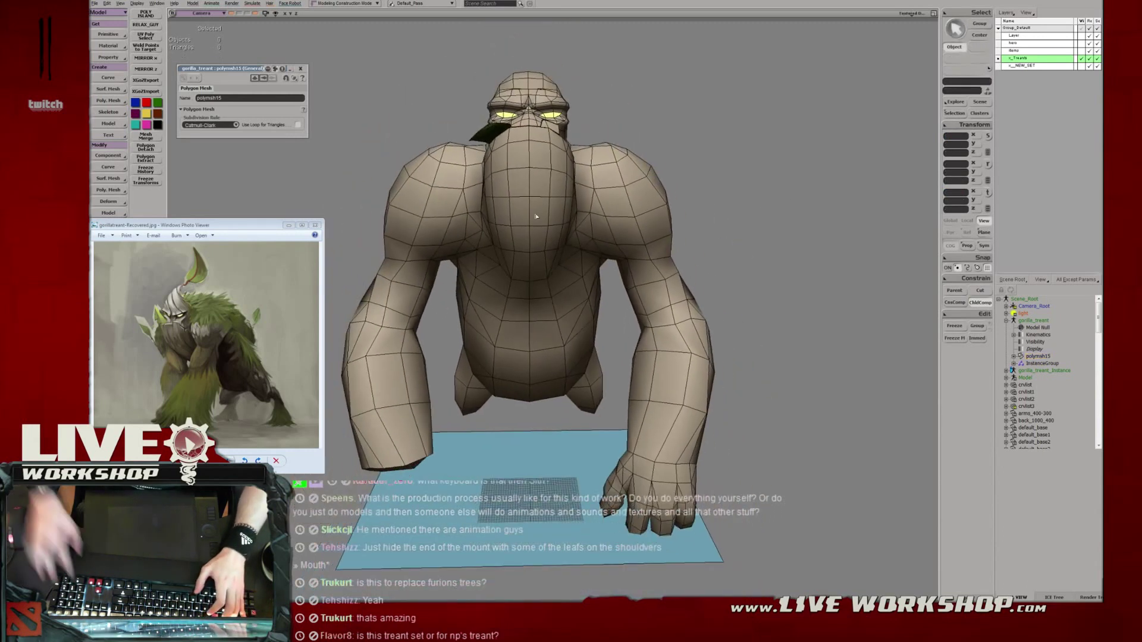
{"action": "key", "text": "s"}
{"action": "right_click_drag", "start_coordinate": [536, 217], "coordinate": [526, 242]}
{"action": "left_click_drag", "start_coordinate": [533, 486], "coordinate": [524, 286]}
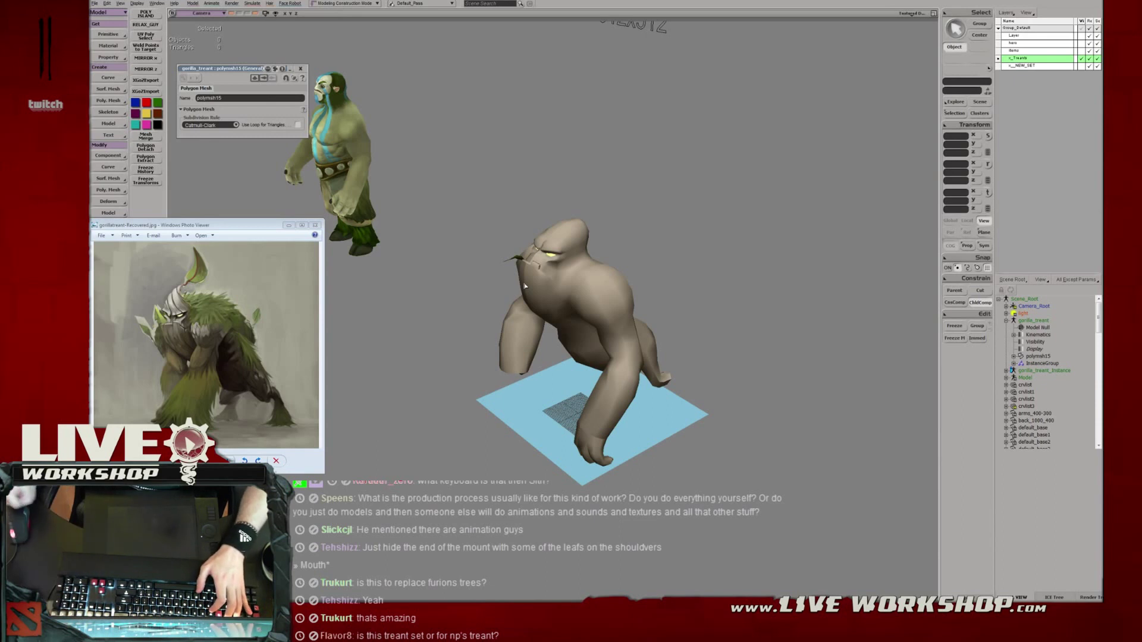
Select the points of the rump and hind leg and move them up toward the torso.
{"action": "middle_click_drag", "start_coordinate": [630, 218], "coordinate": [640, 289]}
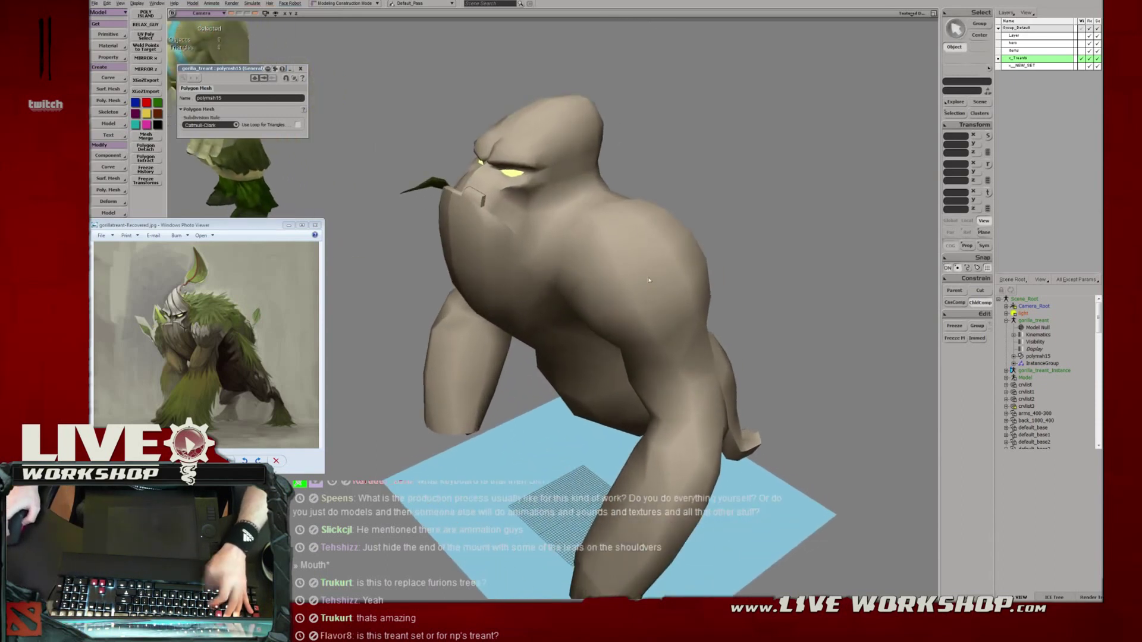
{"action": "right_click_drag", "start_coordinate": [640, 290], "coordinate": [569, 284]}
{"action": "middle_click_drag", "start_coordinate": [569, 285], "coordinate": [594, 297]}
{"action": "left_click", "coordinate": [594, 297]}
{"action": "right_click_drag", "start_coordinate": [589, 301], "coordinate": [593, 296]}
{"action": "middle_click_drag", "start_coordinate": [592, 295], "coordinate": [613, 309]}
{"action": "key", "text": "4"}
{"action": "key", "text": "t"}
{"action": "left_click_drag", "start_coordinate": [766, 223], "coordinate": [569, 433]}
{"action": "key", "text": "shift+s"}
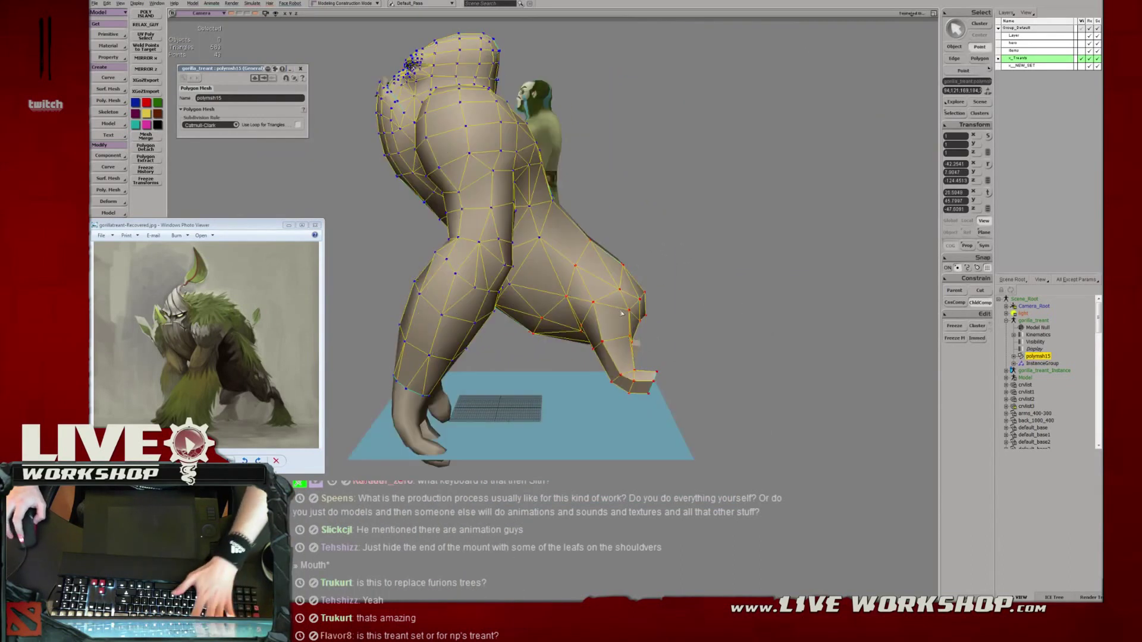
{"action": "middle_click_drag", "start_coordinate": [556, 284], "coordinate": [574, 262]}
{"action": "key", "text": "v"}
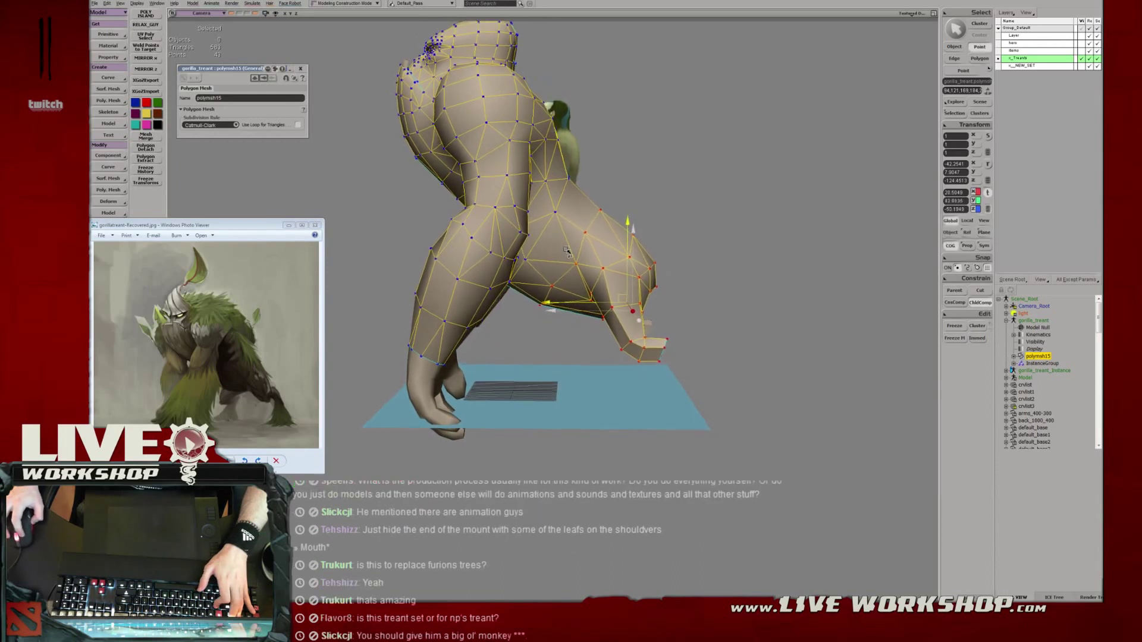
Add the adjoining lower-back and side points to the hindquarters selection and shift the whole rear further forward.
{"action": "key", "text": "s"}
{"action": "middle_click_drag", "start_coordinate": [565, 249], "coordinate": [584, 238]}
{"action": "key", "text": "F12"}
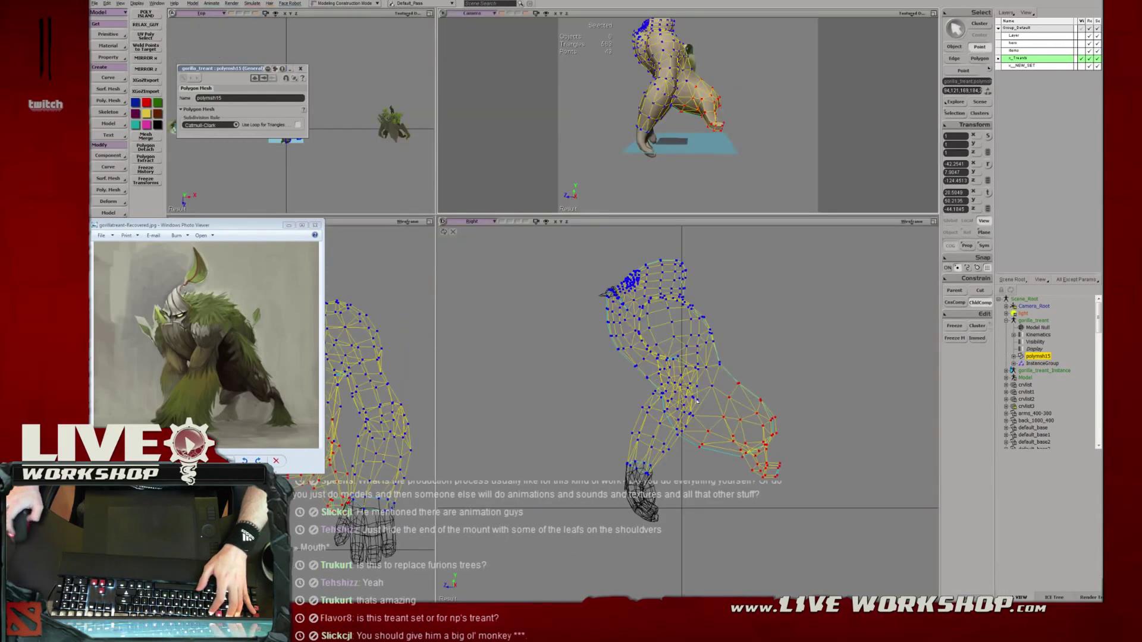
{"action": "key", "text": "F12"}
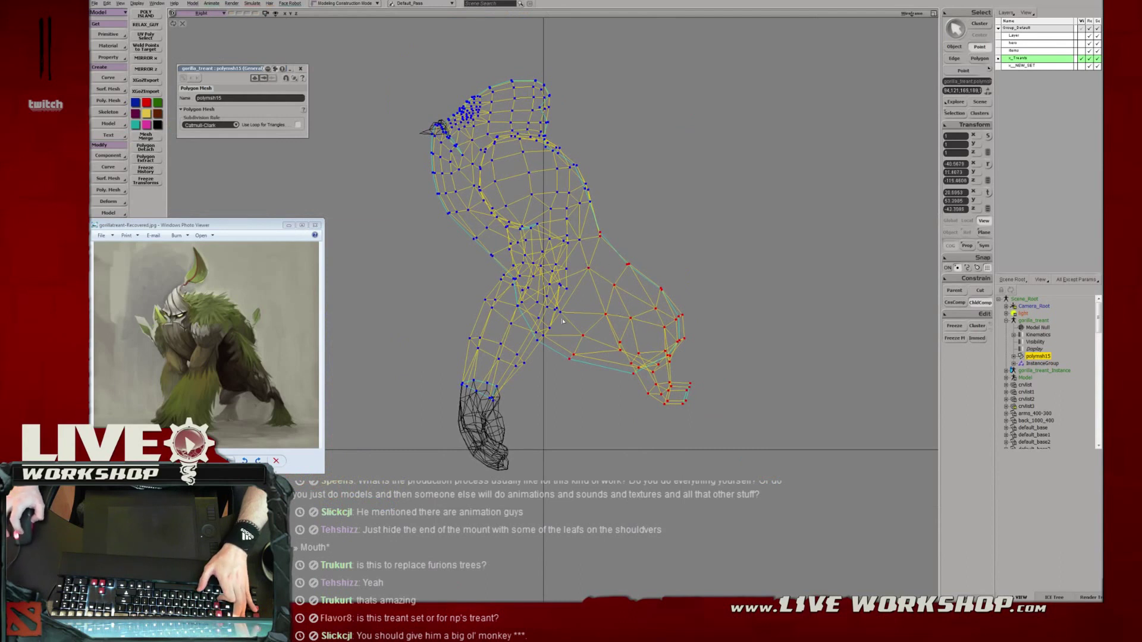
{"action": "key", "text": "F12"}
{"action": "key", "text": "F12"}
{"action": "key", "text": "F12"}
{"action": "key", "text": "F12"}
{"action": "mouse_move", "coordinate": [554, 239]}
{"action": "middle_mouse_down"}
{"action": "mouse_move", "coordinate": [623, 242]}
{"action": "mouse_move", "coordinate": [592, 234]}
{"action": "mouse_move", "coordinate": [641, 252]}
{"action": "mouse_move", "coordinate": [627, 252]}
{"action": "middle_mouse_up"}
{"action": "key", "text": "v"}
{"action": "left_click_drag", "start_coordinate": [605, 262], "coordinate": [608, 267], "text": "shift"}
{"action": "middle_click_drag", "start_coordinate": [608, 267], "coordinate": [612, 269]}
{"action": "middle_click_drag", "start_coordinate": [705, 228], "coordinate": [572, 223]}
{"action": "left_click_drag", "start_coordinate": [566, 221], "coordinate": [578, 230], "text": "shift"}
{"action": "key", "text": "v"}
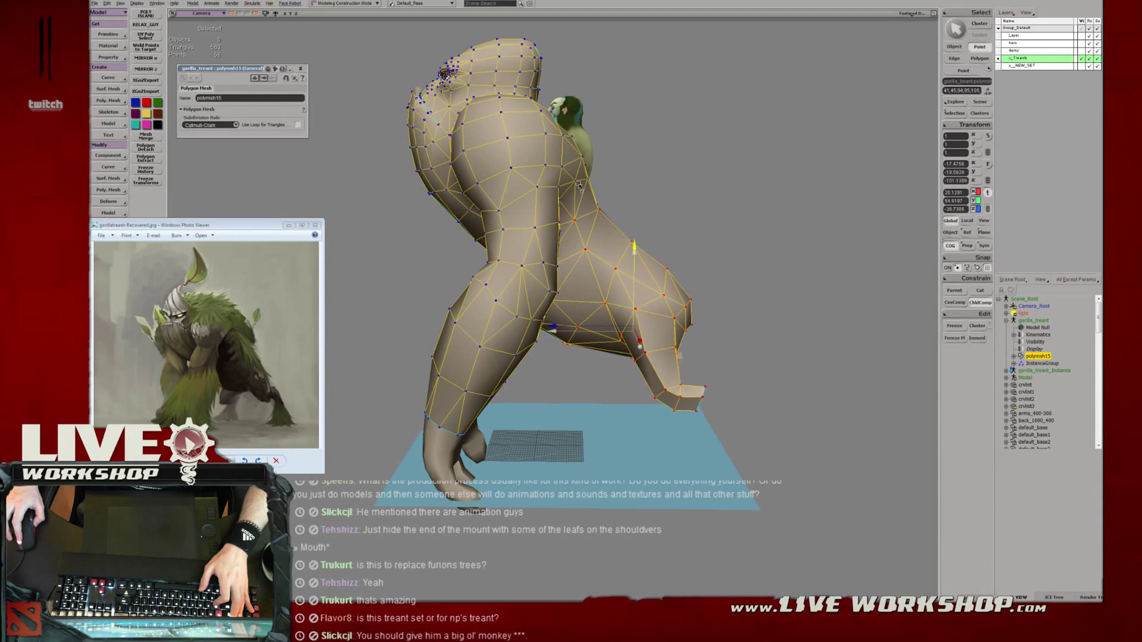
Reselect the rump and hind-leg points in wireframe display and pull them closer to the torso.
{"action": "key", "text": "Escape"}
{"action": "key", "text": "4"}
{"action": "key", "text": "v"}
{"action": "left_click_drag", "start_coordinate": [637, 256], "coordinate": [637, 254]}
{"action": "left_click", "coordinate": [651, 346]}
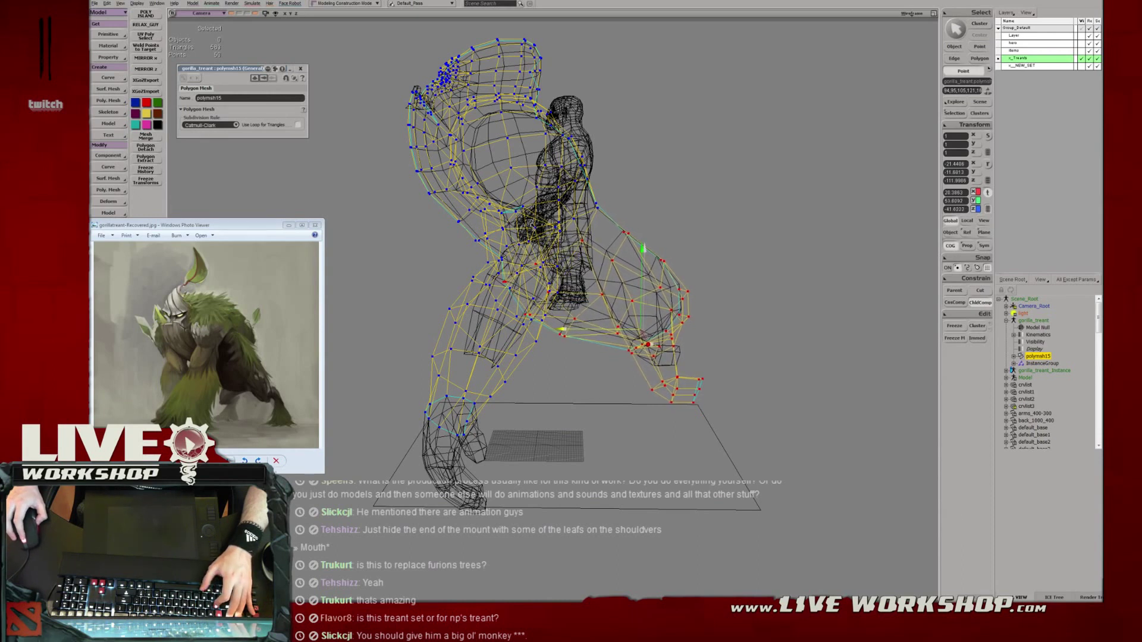
{"action": "left_click_drag", "start_coordinate": [644, 250], "coordinate": [544, 238]}
{"action": "left_click_drag", "start_coordinate": [562, 329], "coordinate": [545, 328]}
{"action": "key", "text": "s"}
{"action": "right_click_drag", "start_coordinate": [536, 268], "coordinate": [624, 270]}
{"action": "middle_click_drag", "start_coordinate": [624, 270], "coordinate": [468, 224]}
{"action": "left_click_drag", "start_coordinate": [468, 224], "coordinate": [655, 292]}
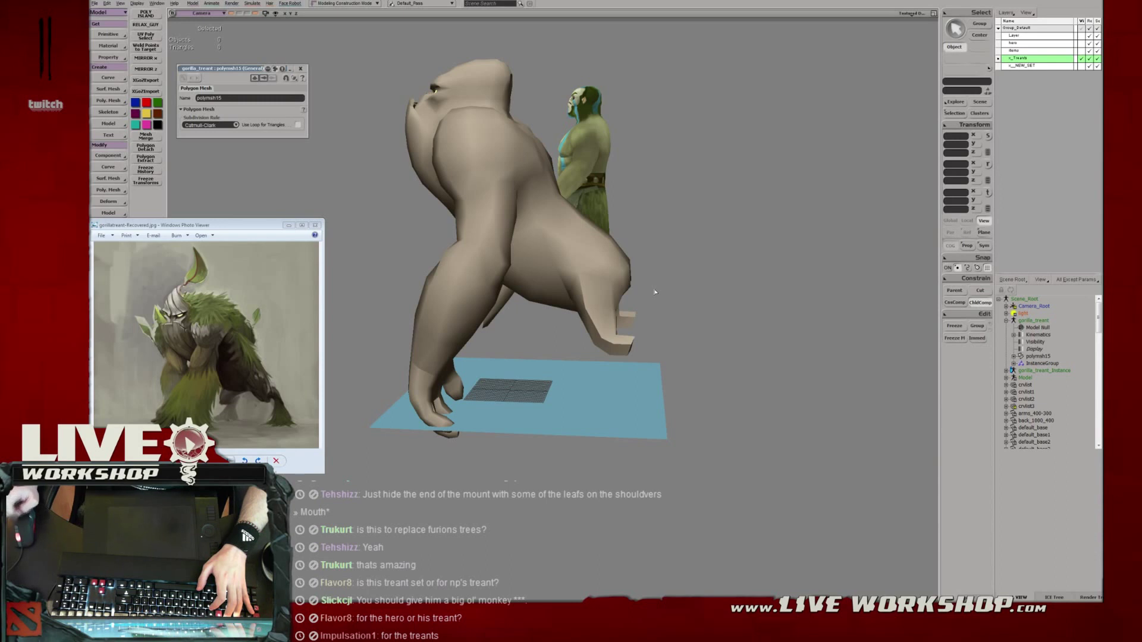
Select the points at the hind leg's open end and raise them.
{"action": "mouse_move", "coordinate": [573, 236]}
{"action": "right_mouse_down"}
{"action": "mouse_move", "coordinate": [584, 249]}
{"action": "mouse_move", "coordinate": [581, 237]}
{"action": "right_mouse_up"}
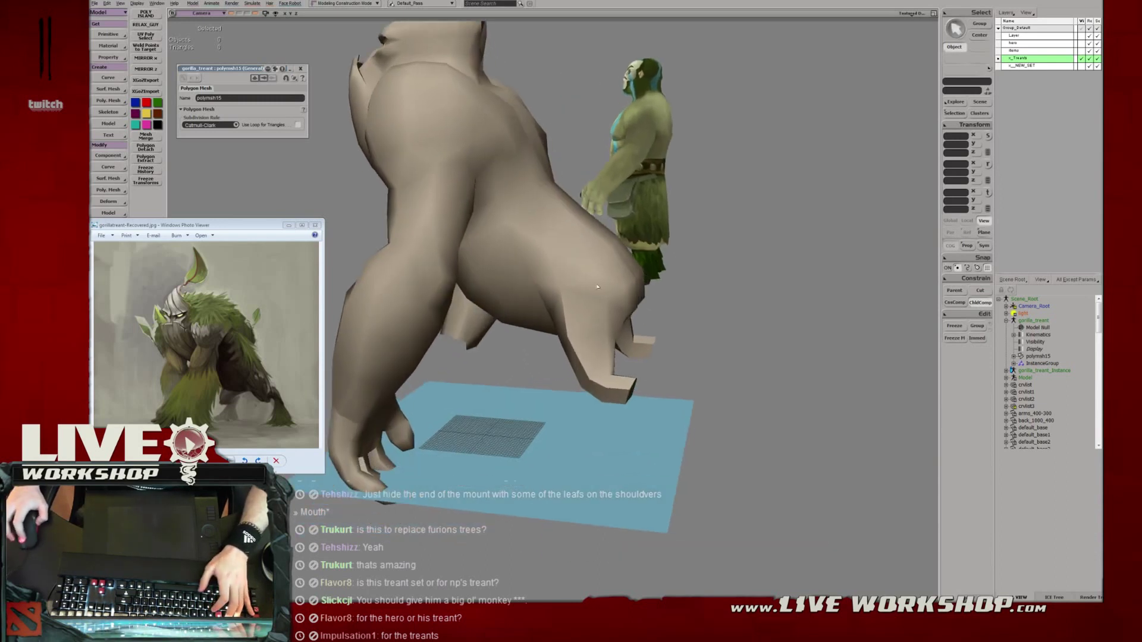
{"action": "right_click_drag", "start_coordinate": [598, 288], "coordinate": [586, 278]}
{"action": "left_click", "coordinate": [586, 278]}
{"action": "middle_click_drag", "start_coordinate": [586, 278], "coordinate": [563, 269]}
{"action": "right_click_drag", "start_coordinate": [563, 269], "coordinate": [612, 329]}
{"action": "key", "text": "t"}
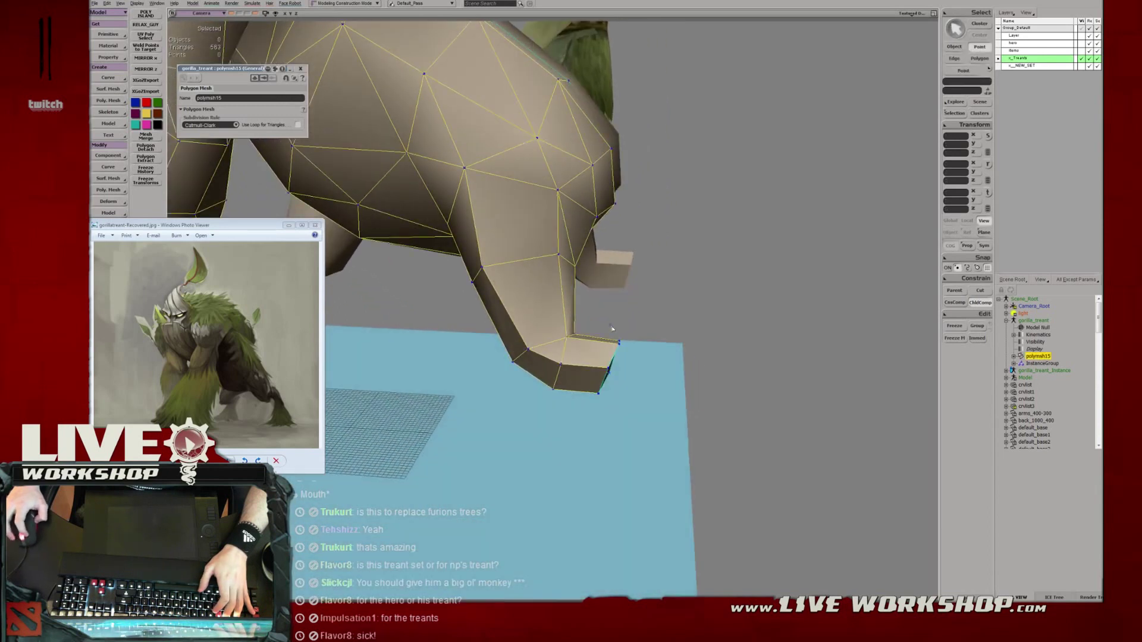
{"action": "left_click_drag", "start_coordinate": [611, 327], "coordinate": [628, 376]}
{"action": "right_click_drag", "start_coordinate": [628, 376], "coordinate": [546, 316]}
{"action": "key", "text": "v"}
{"action": "left_click_drag", "start_coordinate": [625, 285], "coordinate": [627, 267]}
Rotate the hind leg's end points and reposition them as seen from behind.
{"action": "right_click_drag", "start_coordinate": [627, 268], "coordinate": [594, 326]}
{"action": "middle_click_drag", "start_coordinate": [594, 326], "coordinate": [569, 338]}
{"action": "left_click", "coordinate": [550, 330]}
{"action": "key", "text": "c"}
{"action": "left_click_drag", "start_coordinate": [579, 280], "coordinate": [511, 286]}
{"action": "key", "text": "v"}
{"action": "left_click_drag", "start_coordinate": [540, 345], "coordinate": [554, 354]}
Move single points on the inner thigh and along the bend of the hind leg to refine its outline.
{"action": "key", "text": "t"}
{"action": "left_click", "coordinate": [512, 290]}
{"action": "key", "text": "v"}
{"action": "left_click_drag", "start_coordinate": [514, 294], "coordinate": [518, 302]}
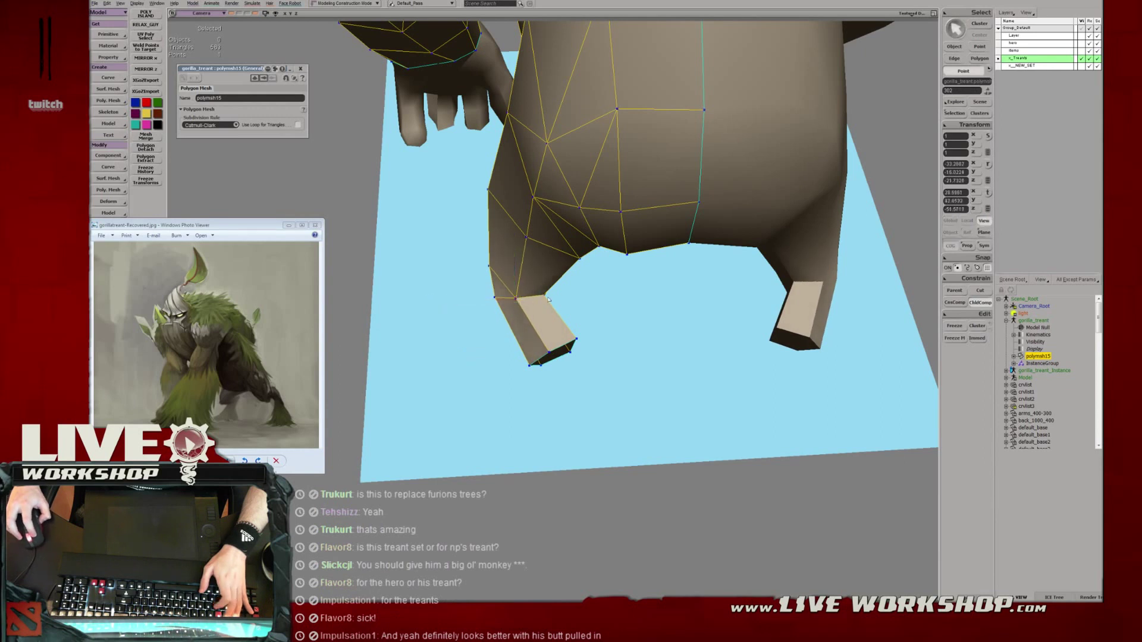
{"action": "left_click", "coordinate": [576, 258]}
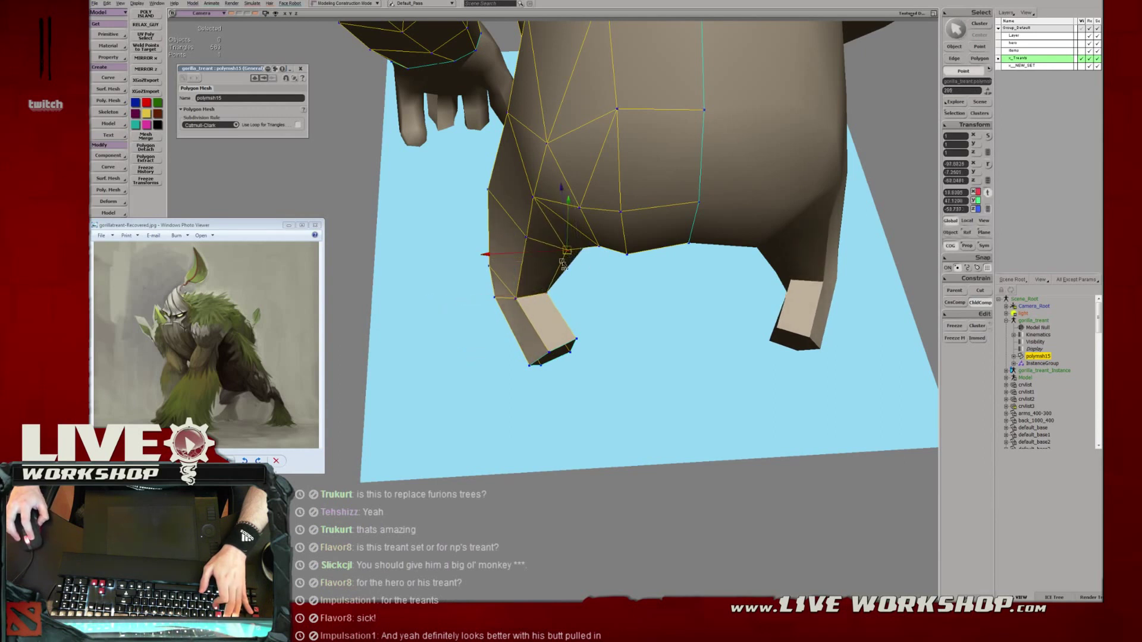
{"action": "left_click", "coordinate": [500, 310]}
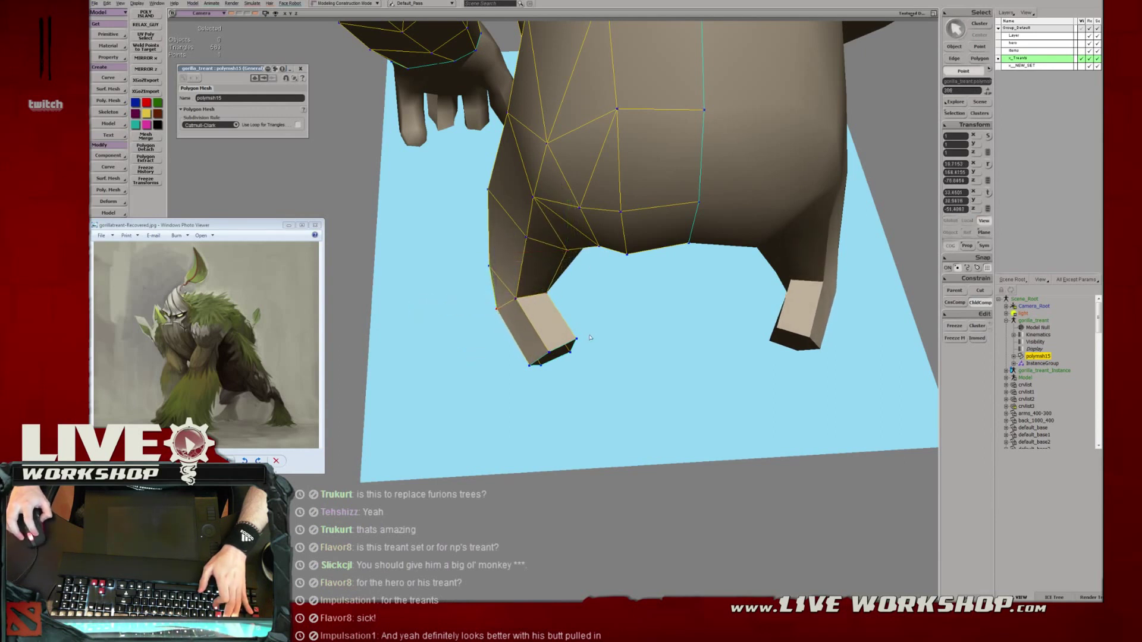
Reposition the points around the hind leg's open end and lower the point under its bend.
{"action": "left_click", "coordinate": [550, 352]}
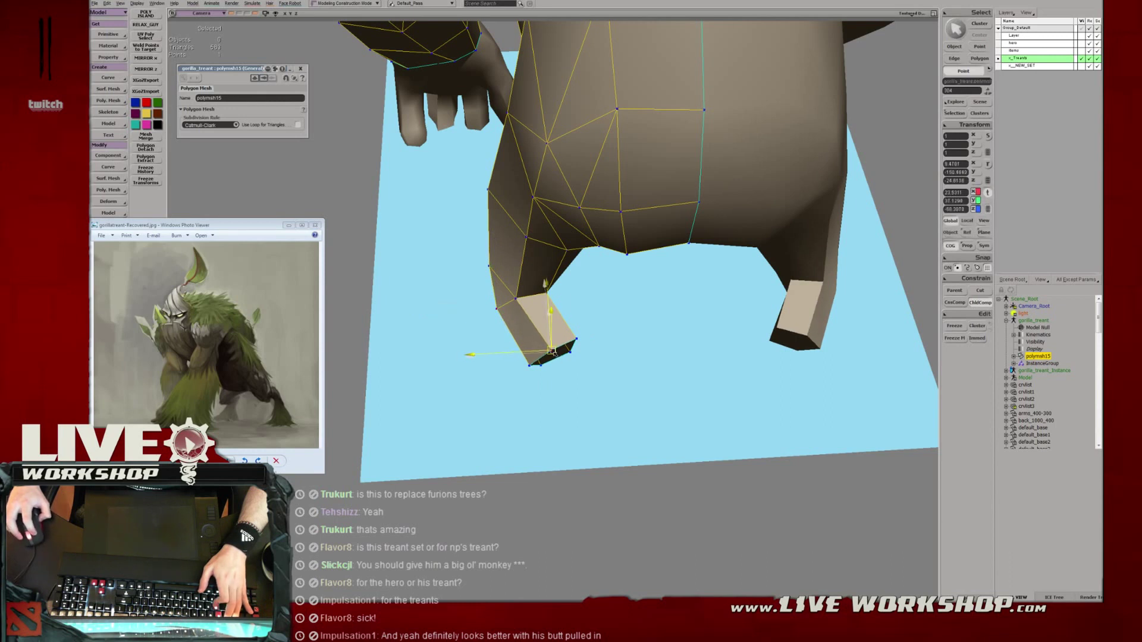
{"action": "left_click", "coordinate": [532, 368]}
{"action": "left_click_drag", "start_coordinate": [536, 369], "coordinate": [538, 359]}
{"action": "right_click_drag", "start_coordinate": [538, 359], "coordinate": [607, 294]}
{"action": "left_click_drag", "start_coordinate": [606, 275], "coordinate": [605, 270]}
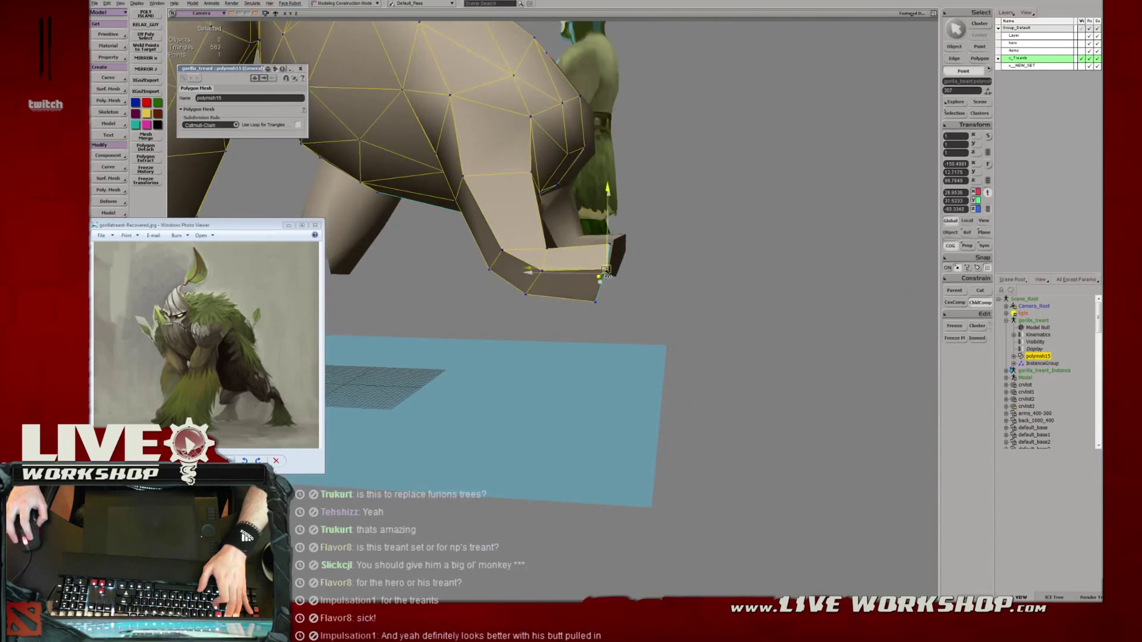
{"action": "left_click", "coordinate": [525, 295]}
{"action": "left_click_drag", "start_coordinate": [527, 299], "coordinate": [528, 306]}
Even out the remaining points on the underside and rim of the hind leg's end section.
{"action": "right_click_drag", "start_coordinate": [529, 306], "coordinate": [417, 300]}
{"action": "left_click_drag", "start_coordinate": [545, 297], "coordinate": [545, 292]}
{"action": "middle_click_drag", "start_coordinate": [544, 292], "coordinate": [583, 270]}
{"action": "left_click", "coordinate": [568, 291]}
{"action": "left_click", "coordinate": [578, 271]}
{"action": "left_click", "coordinate": [515, 280]}
{"action": "right_click_drag", "start_coordinate": [516, 278], "coordinate": [588, 292]}
Extrude the edges of the hind leg's open end backward and tilt the new end downward.
{"action": "key", "text": "e"}
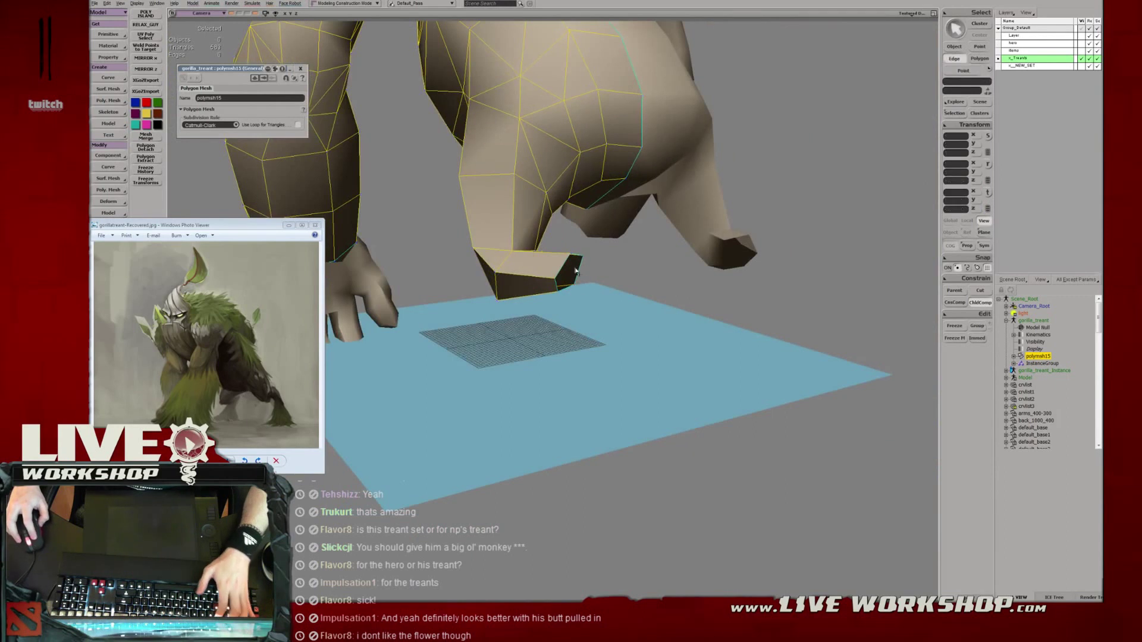
{"action": "key", "text": "t"}
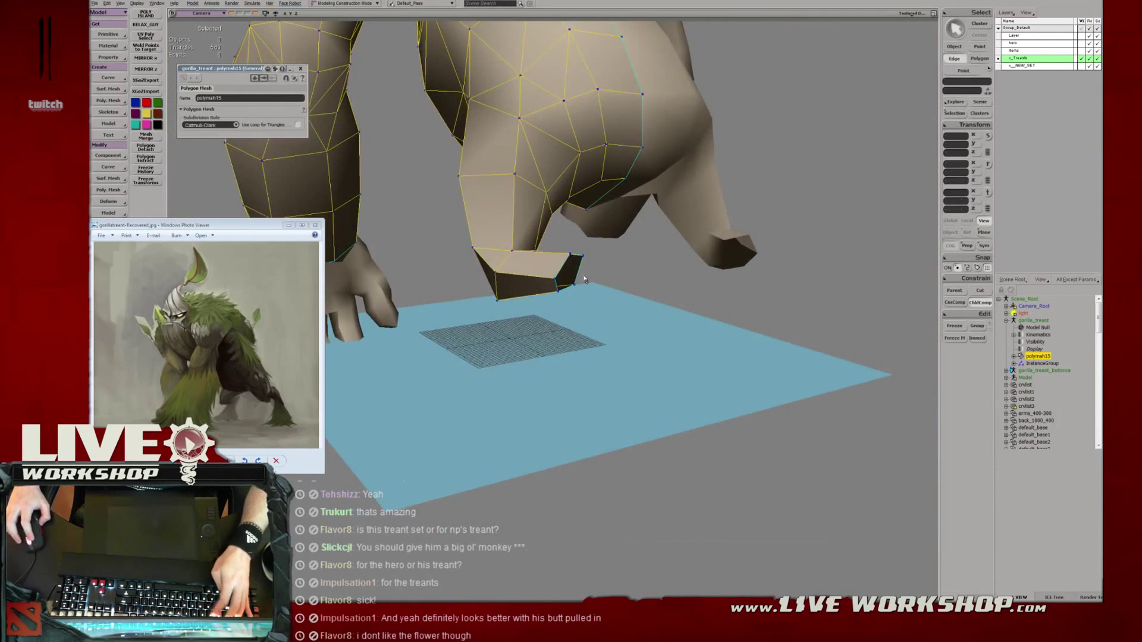
{"action": "middle_click_drag", "start_coordinate": [588, 284], "coordinate": [619, 279]}
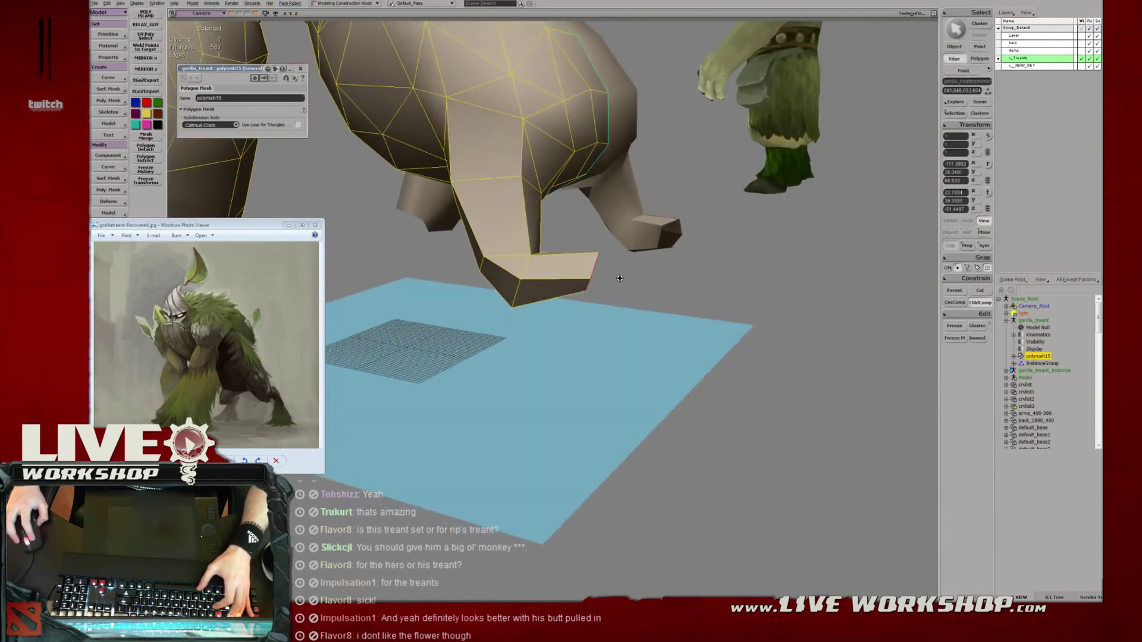
{"action": "key", "text": "ctrl+d"}
{"action": "key", "text": "v"}
{"action": "left_click_drag", "start_coordinate": [609, 279], "coordinate": [630, 298]}
{"action": "key", "text": "c"}
{"action": "left_click_drag", "start_coordinate": [676, 258], "coordinate": [661, 302]}
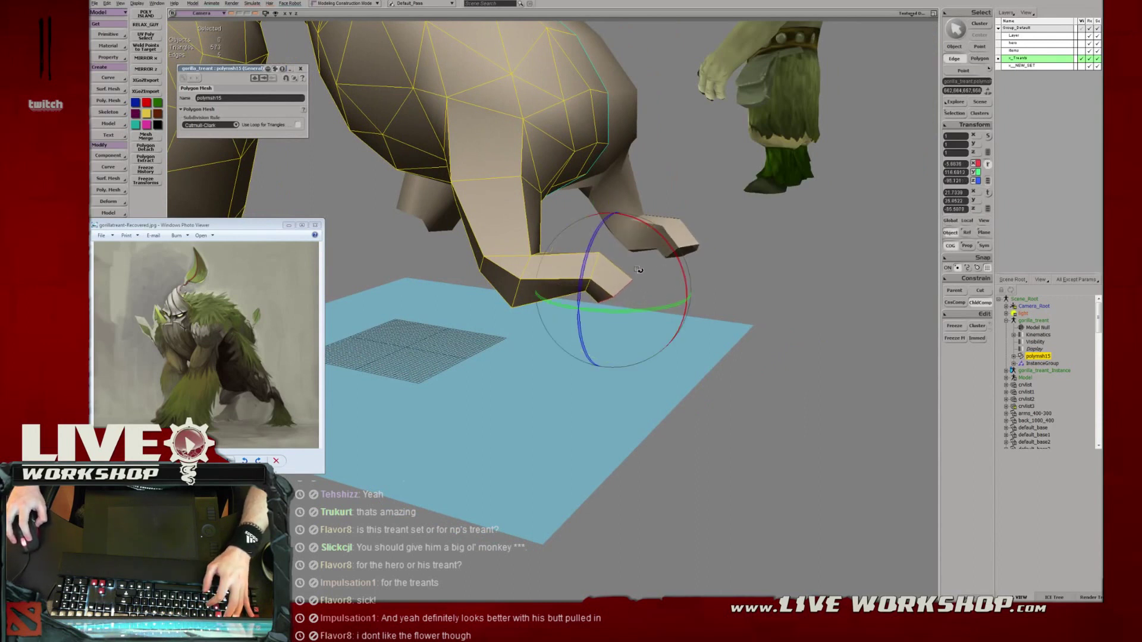
Fine-tune the position and rotation of the extruded leg end from the side and from behind.
{"action": "key", "text": "v"}
{"action": "key", "text": "c"}
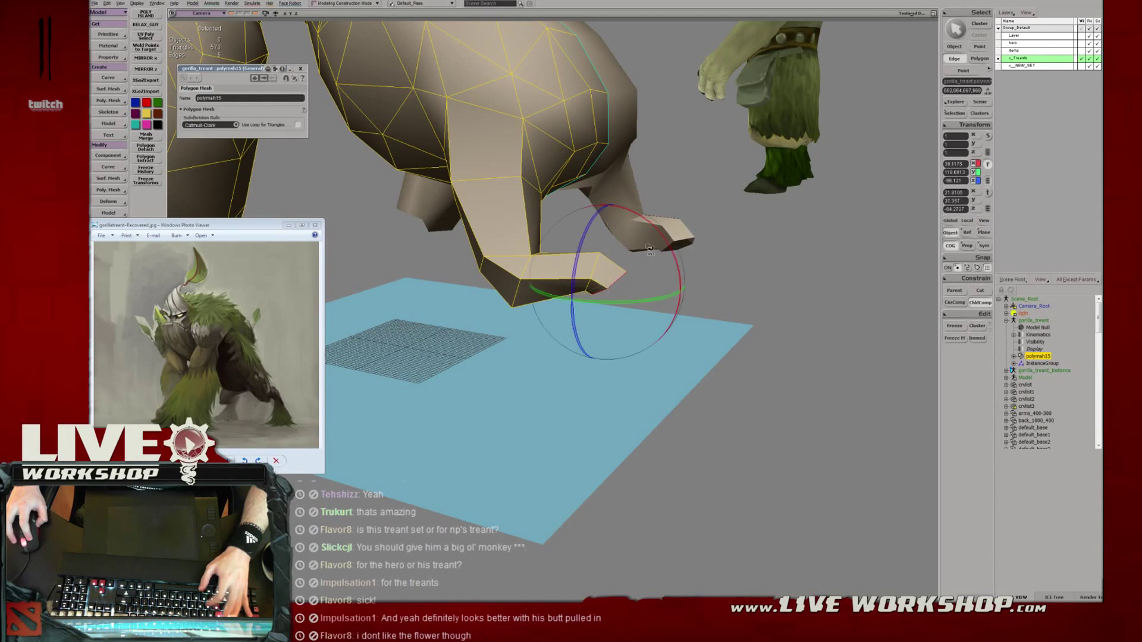
{"action": "key", "text": "v"}
{"action": "key", "text": "s"}
{"action": "right_click_drag", "start_coordinate": [629, 291], "coordinate": [604, 289]}
{"action": "key", "text": "c"}
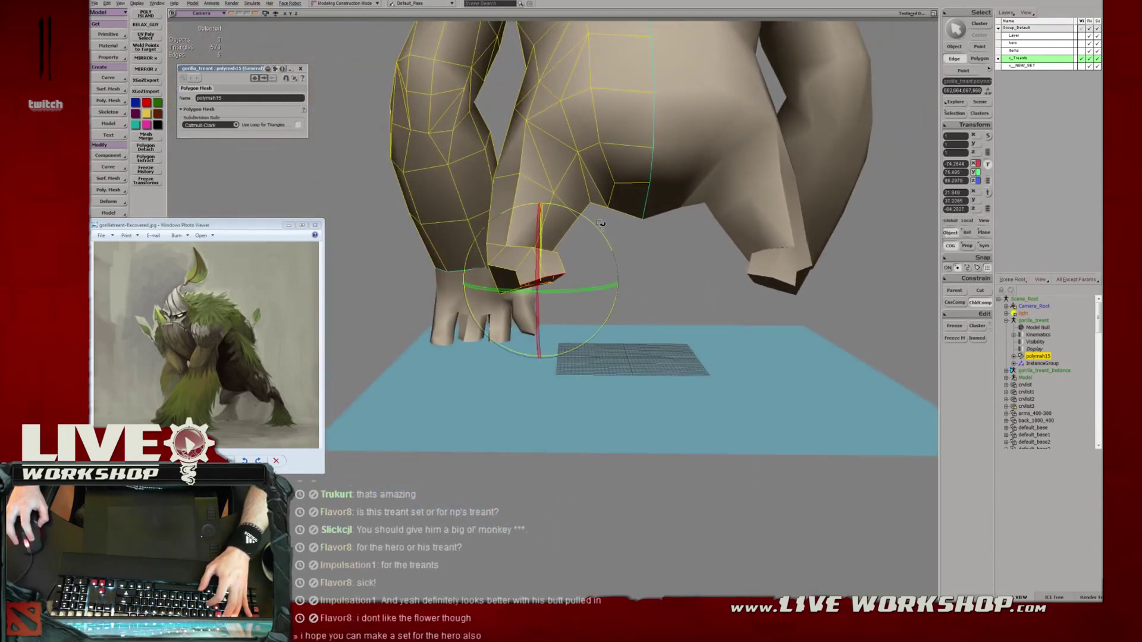
{"action": "left_click_drag", "start_coordinate": [609, 235], "coordinate": [526, 250]}
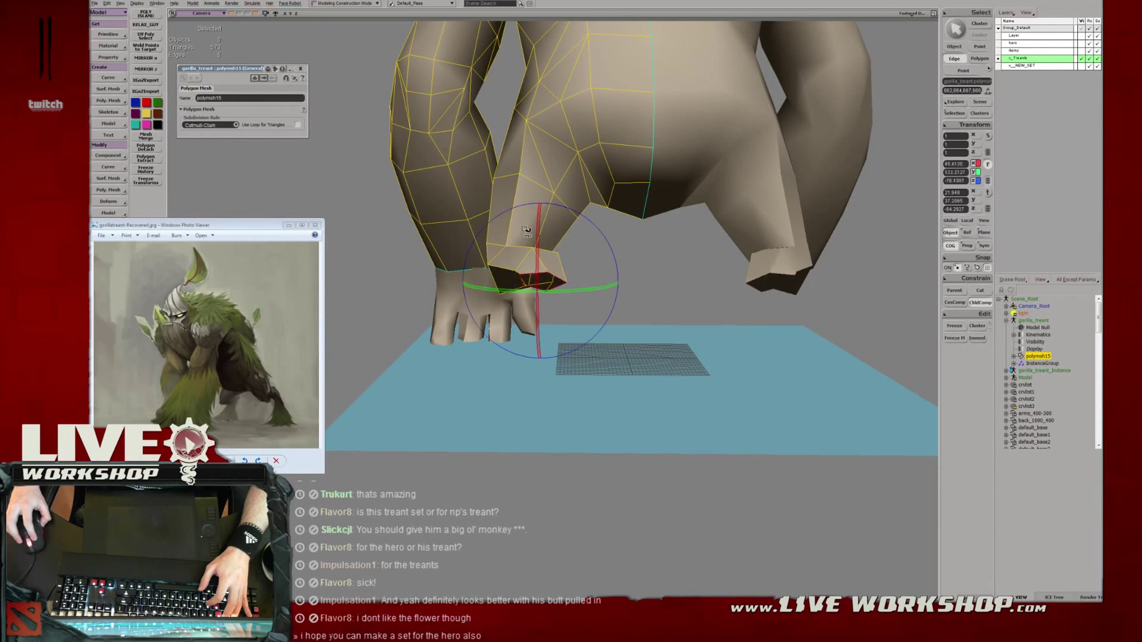
{"action": "key", "text": "v"}
{"action": "key", "text": "m"}
Extrude the hind leg's open end edges again to form a section pointing down toward the ground.
{"action": "right_click_drag", "start_coordinate": [526, 286], "coordinate": [561, 306]}
{"action": "key", "text": "ctrl+d"}
{"action": "key", "text": "v"}
{"action": "left_click_drag", "start_coordinate": [557, 298], "coordinate": [512, 311], "text": "ctrl"}
{"action": "left_click", "coordinate": [530, 286], "text": "shift"}
{"action": "key", "text": "ctrl+d"}
{"action": "key", "text": "v"}
Preview the hind leg with subdivision smoothing, switch smoothing off and inspect the edges of the new section.
{"action": "key", "text": "plus"}
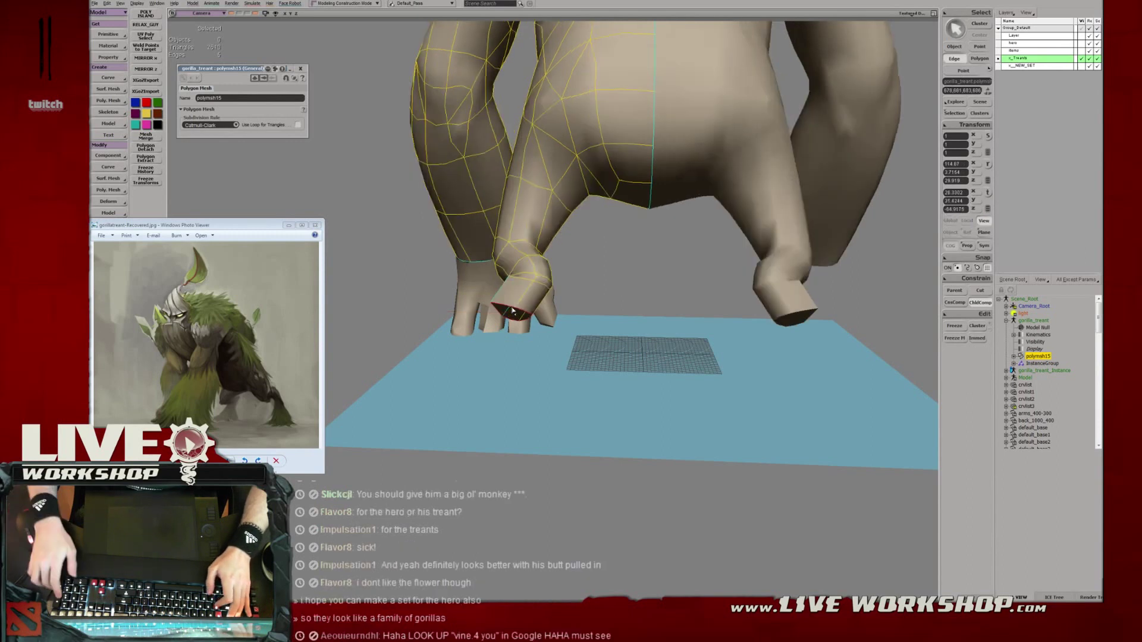
{"action": "middle_click_drag", "start_coordinate": [555, 235], "coordinate": [567, 282]}
{"action": "key", "text": "Delete"}
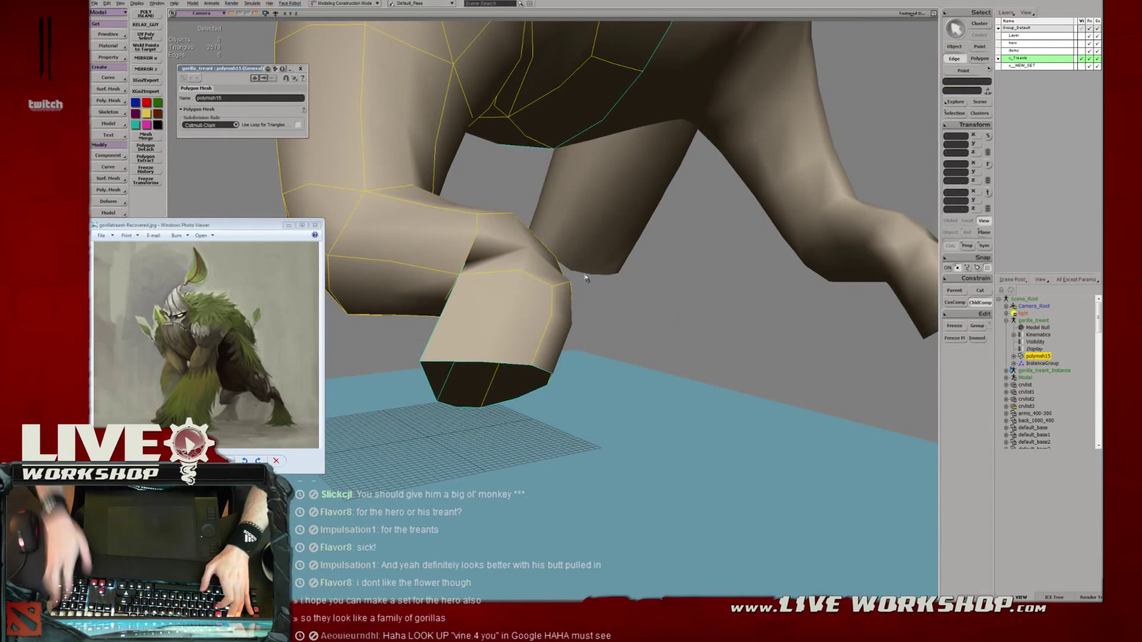
{"action": "key", "text": "KP_Subtract"}
{"action": "middle_click_drag", "start_coordinate": [578, 297], "coordinate": [598, 248]}
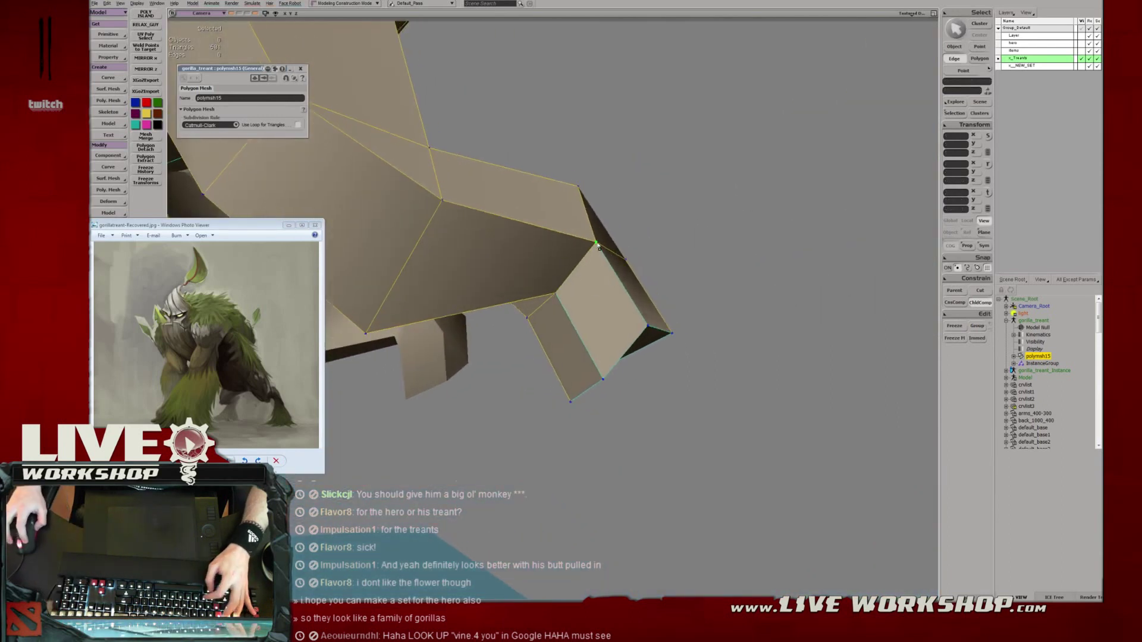
{"action": "key", "text": "ctrl+z"}
{"action": "middle_click_drag", "start_coordinate": [668, 291], "coordinate": [623, 306]}
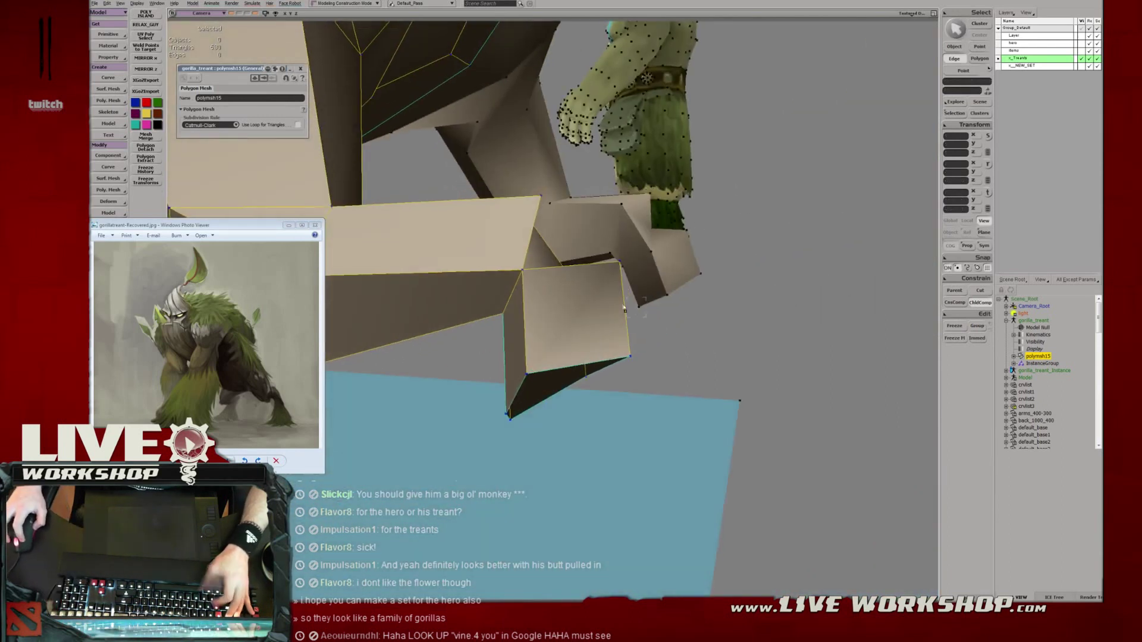
{"action": "key", "text": "ctrl+z"}
Delete the polygon on the new leg section's side and bridge the two edges bordering the hole.
{"action": "middle_click_drag", "start_coordinate": [523, 278], "coordinate": [565, 322]}
{"action": "key", "text": "u"}
{"action": "left_click", "coordinate": [555, 325]}
{"action": "key", "text": "Delete"}
{"action": "key", "text": "t"}
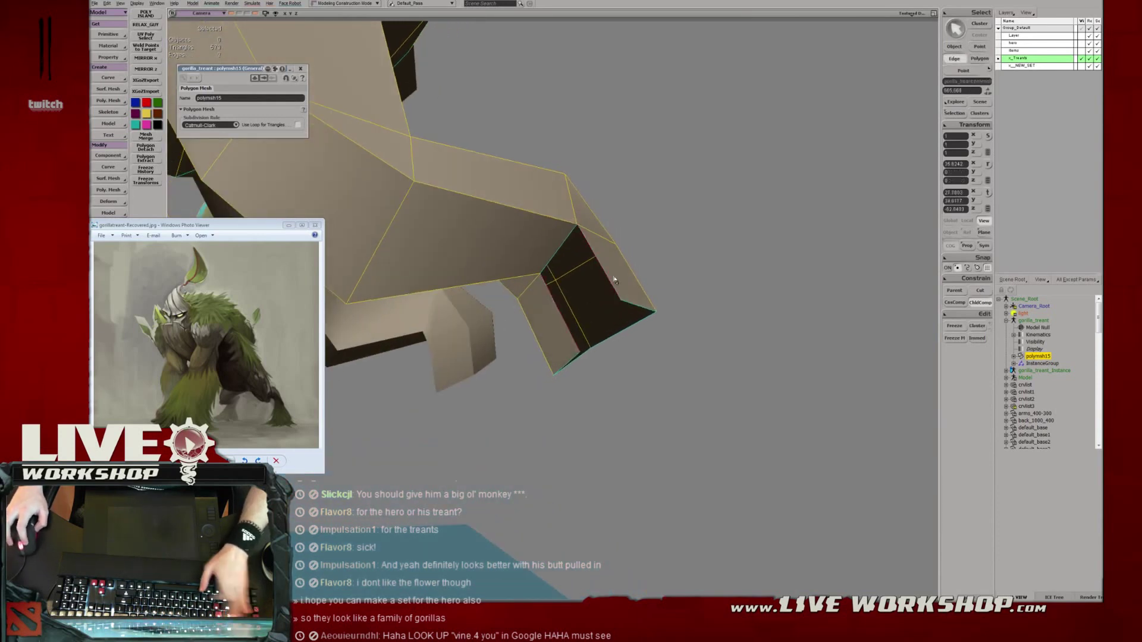
{"action": "key", "text": "ctrl+b"}
{"action": "middle_click_drag", "start_coordinate": [625, 293], "coordinate": [596, 268]}
{"action": "left_click", "coordinate": [543, 271]}
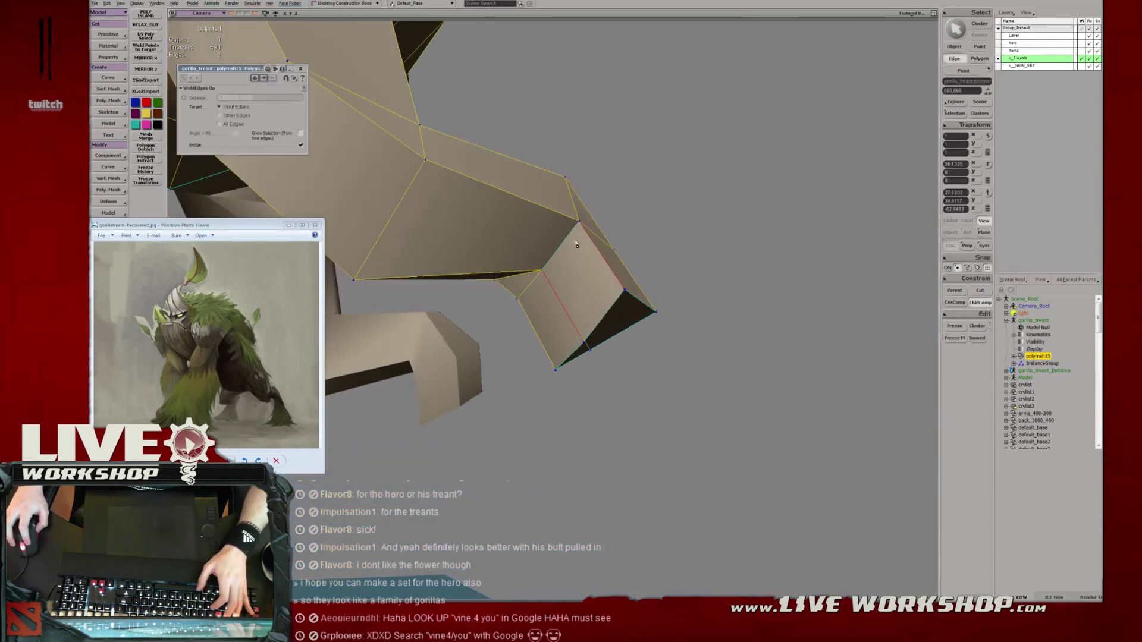
Return to object selection and save the gorilla_treant model.
{"action": "key", "text": "t"}
{"action": "key", "text": "space"}
{"action": "key", "text": "ctrl+s"}
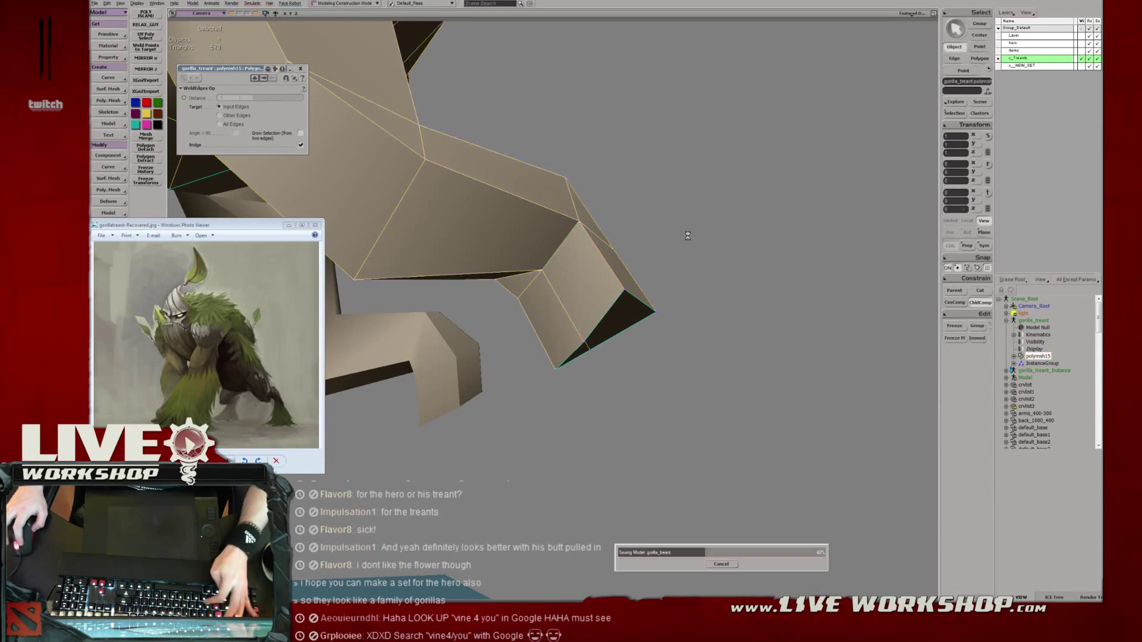
Move the points at the ankle bend and on the lower rim of the downward leg section.
{"action": "middle_click_drag", "start_coordinate": [645, 278], "coordinate": [594, 265]}
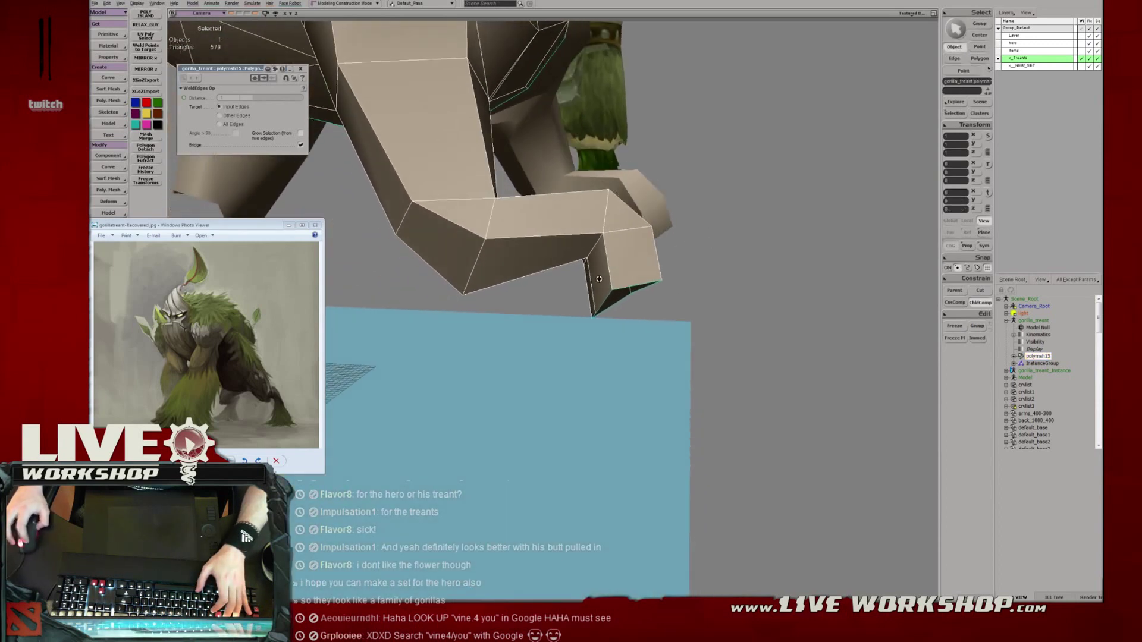
{"action": "key", "text": "t"}
{"action": "left_click", "coordinate": [589, 262]}
{"action": "key", "text": "v"}
{"action": "mouse_move", "coordinate": [587, 260]}
{"action": "left_mouse_down"}
{"action": "mouse_move", "coordinate": [605, 236]}
{"action": "mouse_move", "coordinate": [588, 264]}
{"action": "left_mouse_up"}
{"action": "key", "text": "t"}
{"action": "left_click", "coordinate": [580, 266]}
{"action": "key", "text": "v"}
{"action": "key", "text": "t"}
{"action": "left_click_drag", "start_coordinate": [592, 323], "coordinate": [619, 286]}
{"action": "key", "text": "t"}
{"action": "left_click", "coordinate": [612, 291]}
{"action": "key", "text": "v"}
Adjust the rim points of the leg's lower opening from behind to widen and round it.
{"action": "key", "text": "s"}
{"action": "right_click_drag", "start_coordinate": [619, 285], "coordinate": [518, 293]}
{"action": "left_click_drag", "start_coordinate": [606, 351], "coordinate": [607, 351]}
{"action": "key", "text": "v"}
{"action": "left_click_drag", "start_coordinate": [535, 305], "coordinate": [557, 323]}
{"action": "key", "text": "t"}
{"action": "left_click", "coordinate": [524, 317]}
{"action": "key", "text": "v"}
{"action": "key", "text": "t"}
{"action": "left_click", "coordinate": [553, 318]}
{"action": "key", "text": "v"}
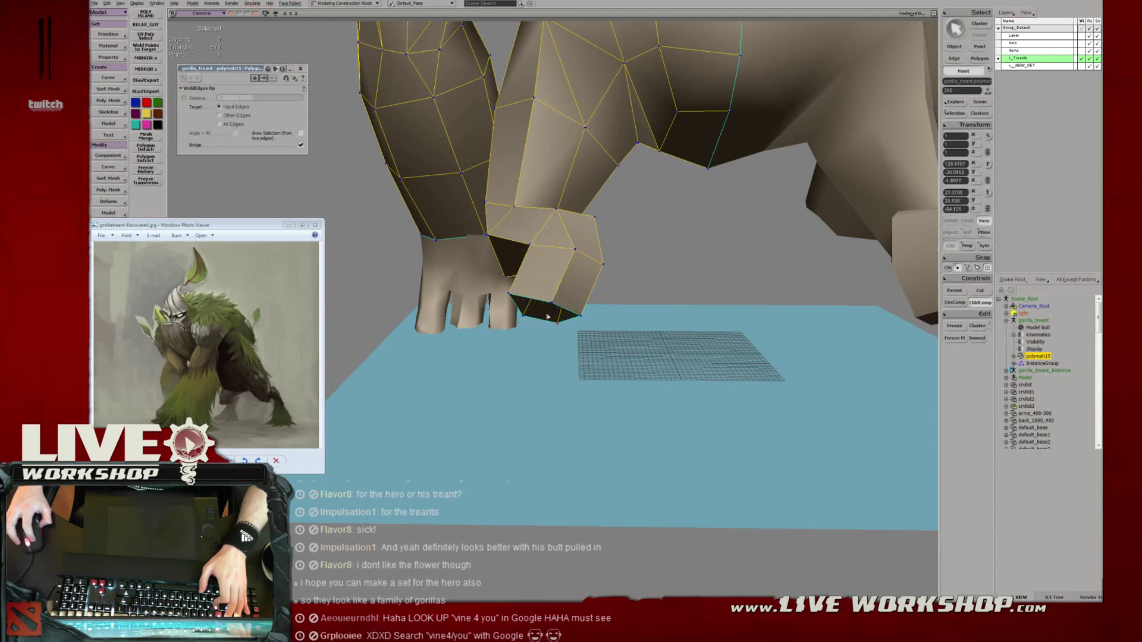
Extrude the lower opening's edges down toward the ground, then scale and rotate the new end.
{"action": "key", "text": "e"}
{"action": "key", "text": "ctrl+d"}
{"action": "key", "text": "v"}
{"action": "left_click_drag", "start_coordinate": [544, 257], "coordinate": [543, 326]}
{"action": "left_click_drag", "start_coordinate": [540, 374], "coordinate": [564, 393]}
{"action": "key", "text": "x"}
{"action": "key", "text": "v"}
{"action": "key", "text": "c"}
{"action": "left_click_drag", "start_coordinate": [506, 348], "coordinate": [502, 373]}
Move the leg's bottom edges lower and back, and rotate and scale them into a flatter, wider end.
{"action": "key", "text": "s"}
{"action": "right_click_drag", "start_coordinate": [502, 372], "coordinate": [468, 305]}
{"action": "key", "text": "v"}
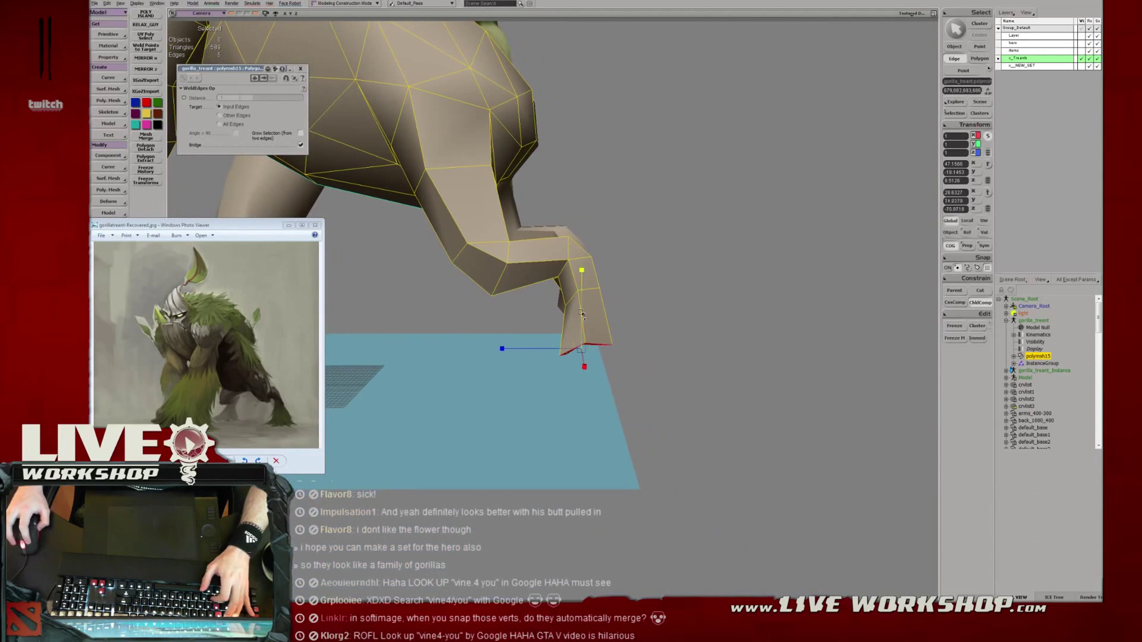
{"action": "middle_click_drag", "start_coordinate": [576, 420], "coordinate": [498, 313]}
{"action": "key", "text": "c"}
{"action": "left_click_drag", "start_coordinate": [583, 330], "coordinate": [533, 369]}
{"action": "key", "text": "x"}
{"action": "key", "text": "v"}
{"action": "right_click_drag", "start_coordinate": [530, 338], "coordinate": [592, 351]}
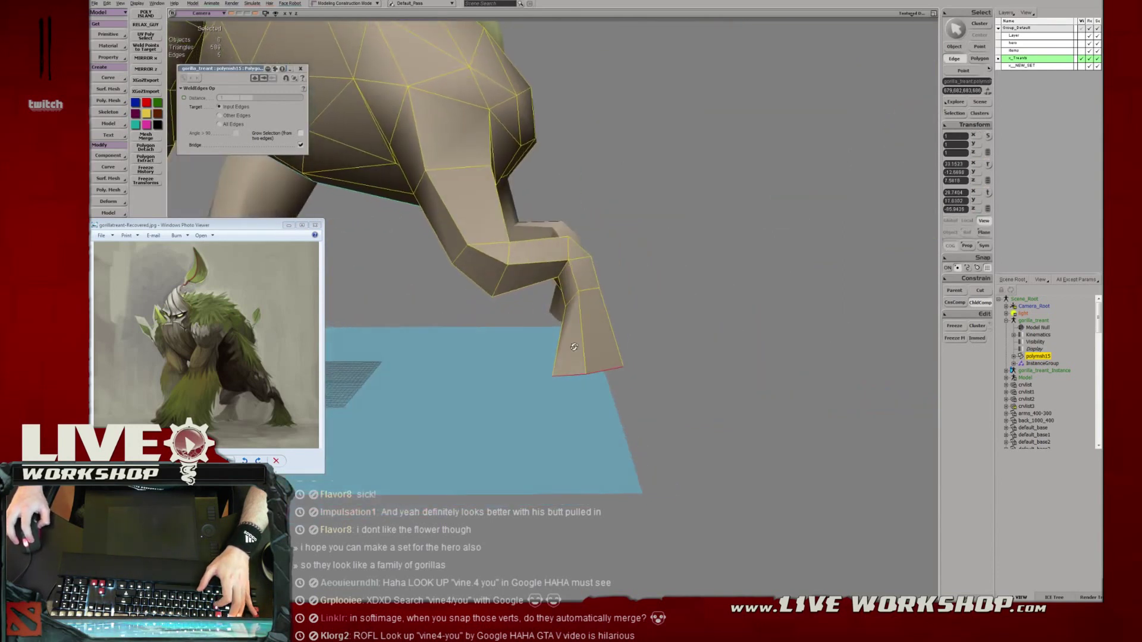
Shift the bottom edges of the hind leg's new end slightly, checking them from above and from the side.
{"action": "key", "text": "v"}
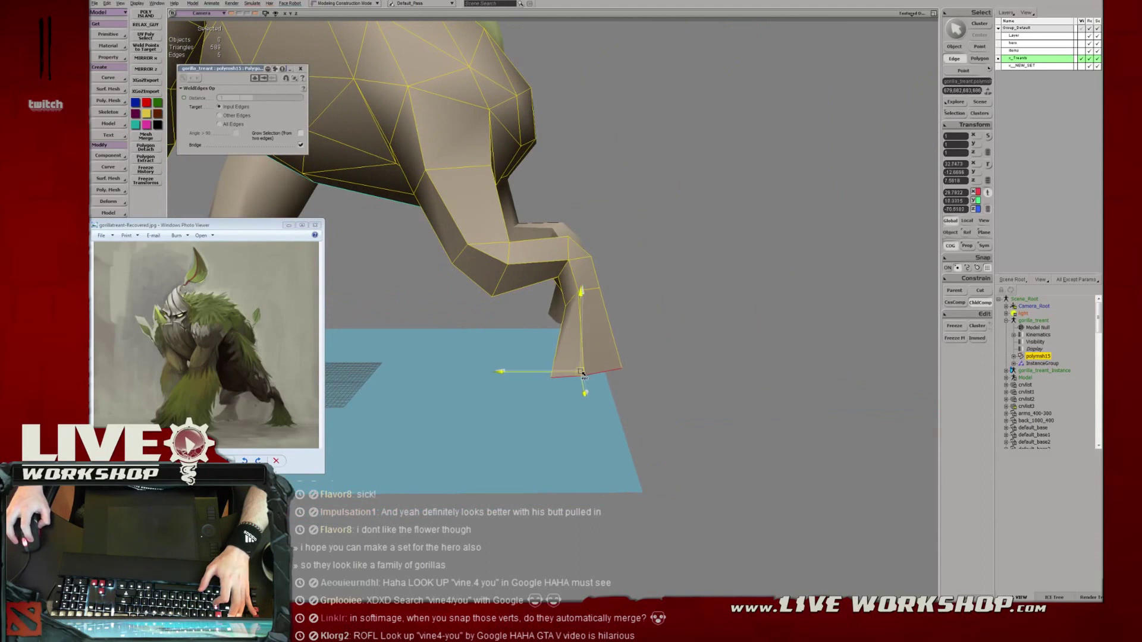
{"action": "key", "text": "s"}
{"action": "right_click_drag", "start_coordinate": [577, 355], "coordinate": [535, 387]}
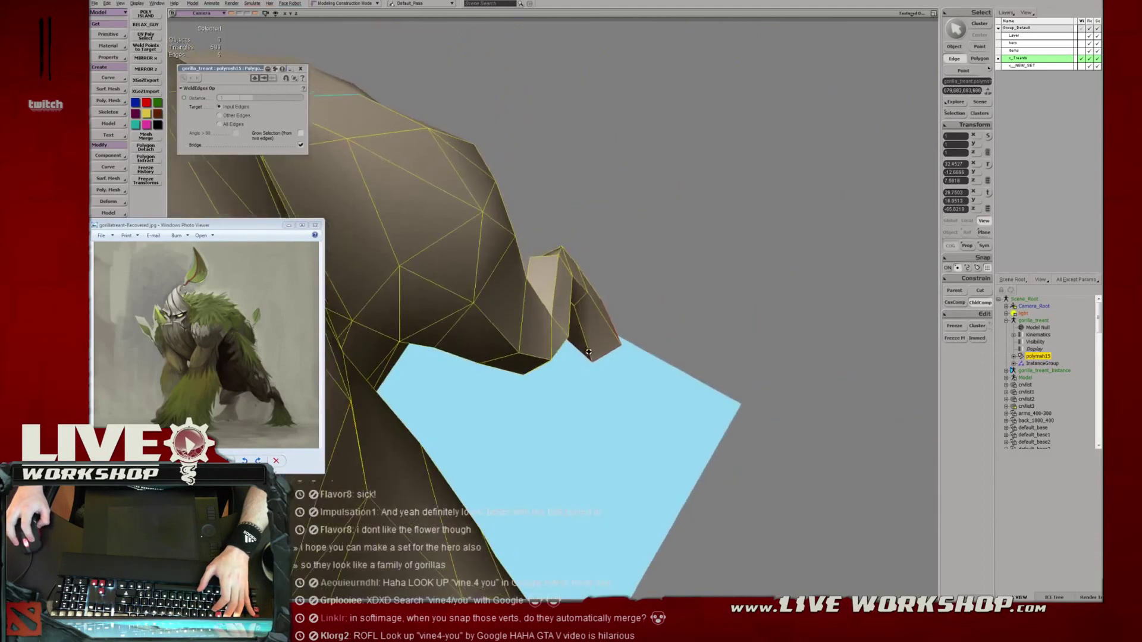
{"action": "middle_click_drag", "start_coordinate": [535, 387], "coordinate": [517, 333]}
{"action": "right_click_drag", "start_coordinate": [517, 333], "coordinate": [488, 250]}
{"action": "middle_click_drag", "start_coordinate": [488, 250], "coordinate": [533, 236]}
Select the points of the hind leg's lower section and move them as a group.
{"action": "key", "text": "4"}
{"action": "key", "text": "t"}
{"action": "left_click_drag", "start_coordinate": [534, 236], "coordinate": [622, 384]}
{"action": "key", "text": "6"}
{"action": "key", "text": "v"}
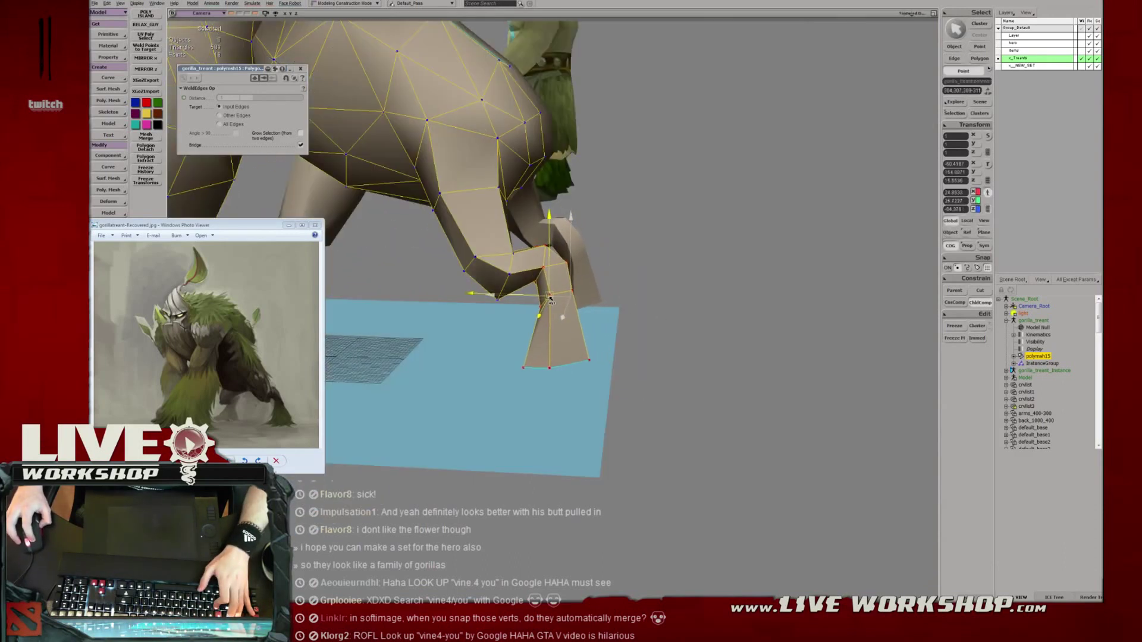
Reposition individual points around the hind leg's ankle bend to smooth the transition into the lower section.
{"action": "key", "text": "m"}
{"action": "left_click_drag", "start_coordinate": [497, 300], "coordinate": [539, 262]}
{"action": "key", "text": "v"}
{"action": "left_click_drag", "start_coordinate": [543, 267], "coordinate": [532, 286]}
{"action": "key", "text": "t"}
{"action": "key", "text": "v"}
Select the pair of points at the middle of the lower leg and adjust their position from the side.
{"action": "key", "text": "s"}
{"action": "right_click_drag", "start_coordinate": [547, 264], "coordinate": [573, 260]}
{"action": "key", "text": "t"}
{"action": "left_click_drag", "start_coordinate": [577, 282], "coordinate": [546, 300]}
{"action": "key", "text": "v"}
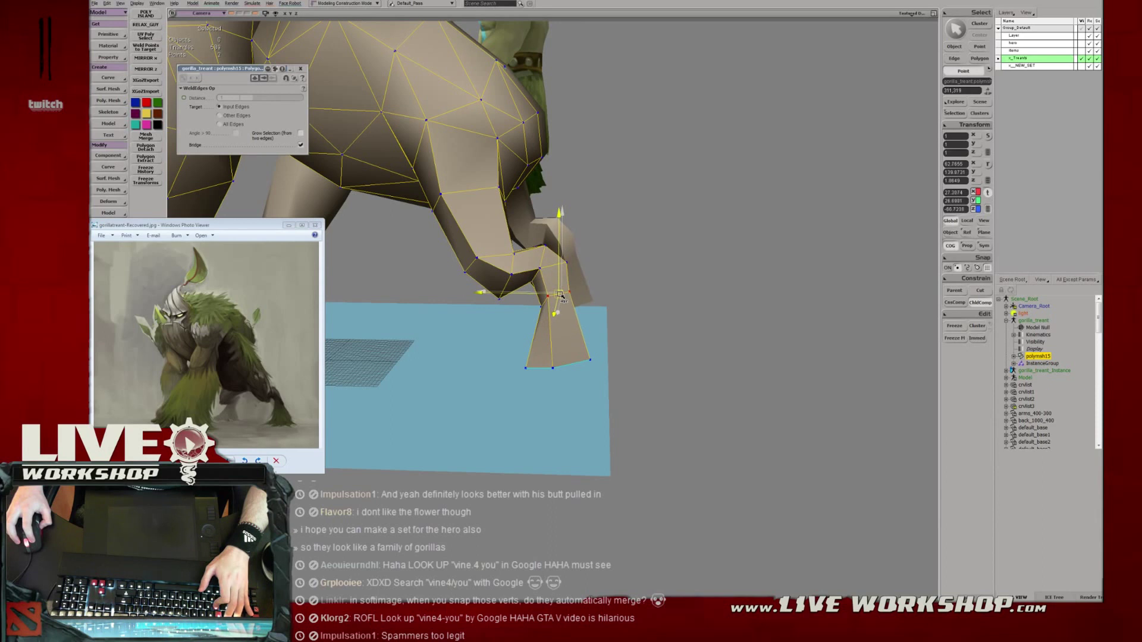
Select the points on the leg's bottom rim and reposition them from the side and back views.
{"action": "key", "text": "t"}
{"action": "left_click_drag", "start_coordinate": [506, 334], "coordinate": [629, 408]}
{"action": "key", "text": "v"}
{"action": "middle_click_drag", "start_coordinate": [590, 361], "coordinate": [550, 348]}
{"action": "left_click_drag", "start_coordinate": [549, 348], "coordinate": [543, 347]}
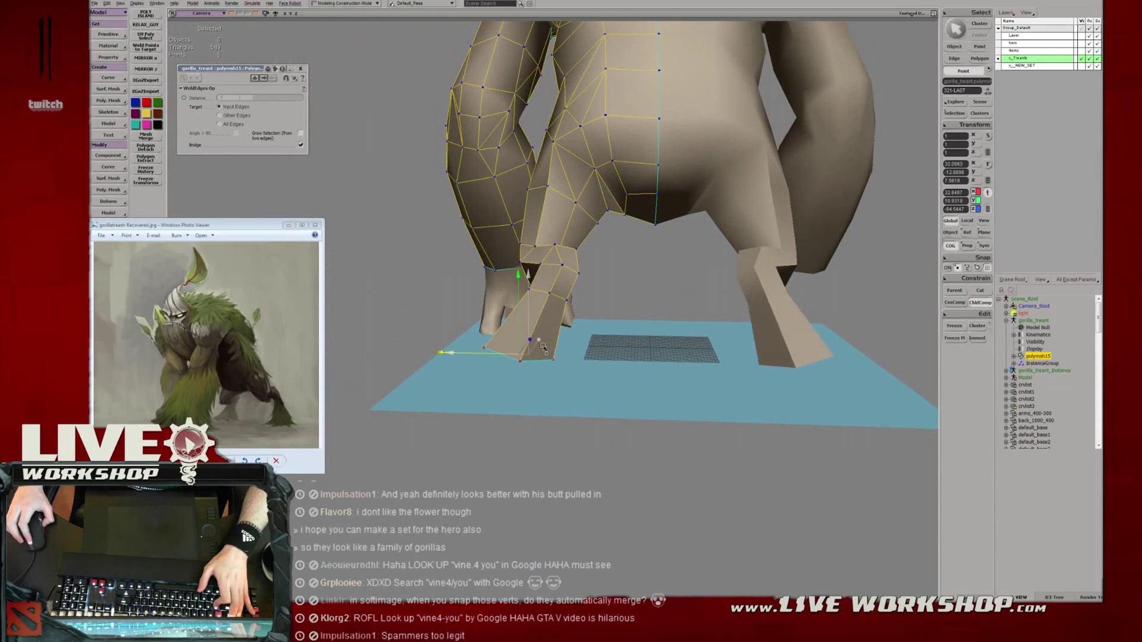
Clear the selection and examine the whole gorilla's proportions from a distance.
{"action": "key", "text": "space"}
{"action": "left_click", "coordinate": [683, 280]}
{"action": "middle_click_drag", "start_coordinate": [683, 280], "coordinate": [448, 204]}
{"action": "right_click_drag", "start_coordinate": [449, 205], "coordinate": [538, 279]}
{"action": "left_click_drag", "start_coordinate": [538, 279], "coordinate": [542, 294]}
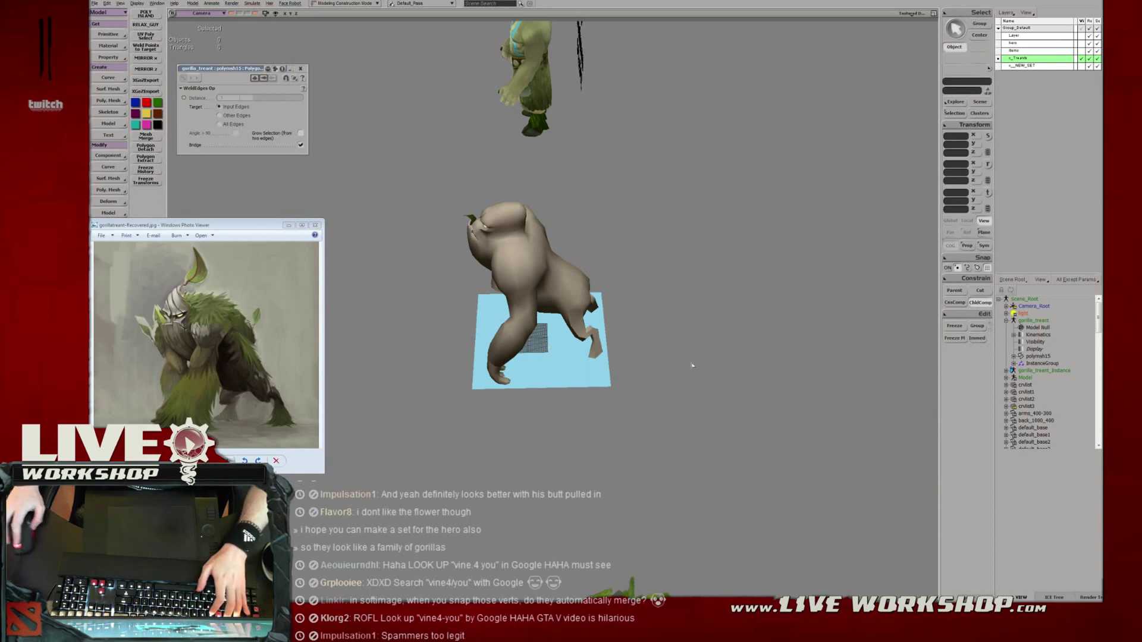
{"action": "scroll", "coordinate": [734, 305], "scroll_direction": "up", "scroll_amount": 3}
{"action": "right_click_drag", "start_coordinate": [613, 269], "coordinate": [598, 336]}
{"action": "scroll", "coordinate": [612, 285], "scroll_direction": "down", "scroll_amount": 3}
{"action": "scroll", "coordinate": [606, 321], "scroll_direction": "up", "scroll_amount": 3}
Select the hind leg's points on the editable half of the mesh in wireframe display.
{"action": "key", "text": "space"}
{"action": "left_click", "coordinate": [543, 303]}
{"action": "key", "text": "t"}
{"action": "key", "text": "4"}
{"action": "middle_click_drag", "start_coordinate": [543, 303], "coordinate": [516, 299]}
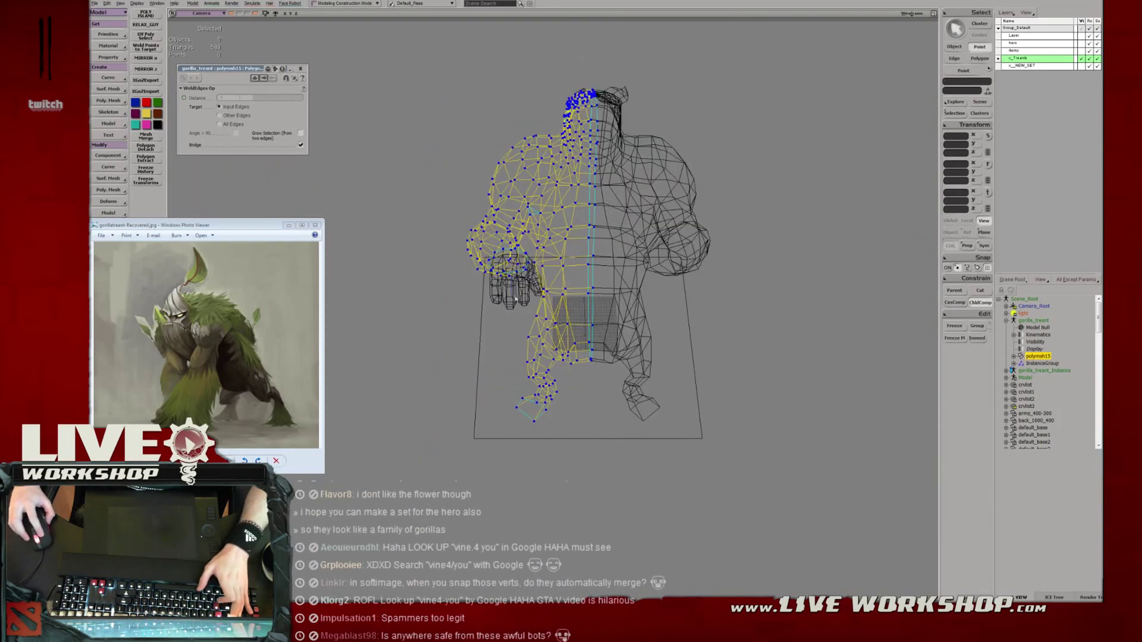
{"action": "left_click_drag", "start_coordinate": [578, 444], "coordinate": [583, 447]}
Return to shaded display and move the selected hind-leg points sideways to adjust the stance.
{"action": "key", "text": "5"}
{"action": "middle_click_drag", "start_coordinate": [584, 334], "coordinate": [584, 244]}
{"action": "middle_click_drag", "start_coordinate": [485, 183], "coordinate": [416, 219]}
{"action": "middle_click_drag", "start_coordinate": [610, 243], "coordinate": [517, 310]}
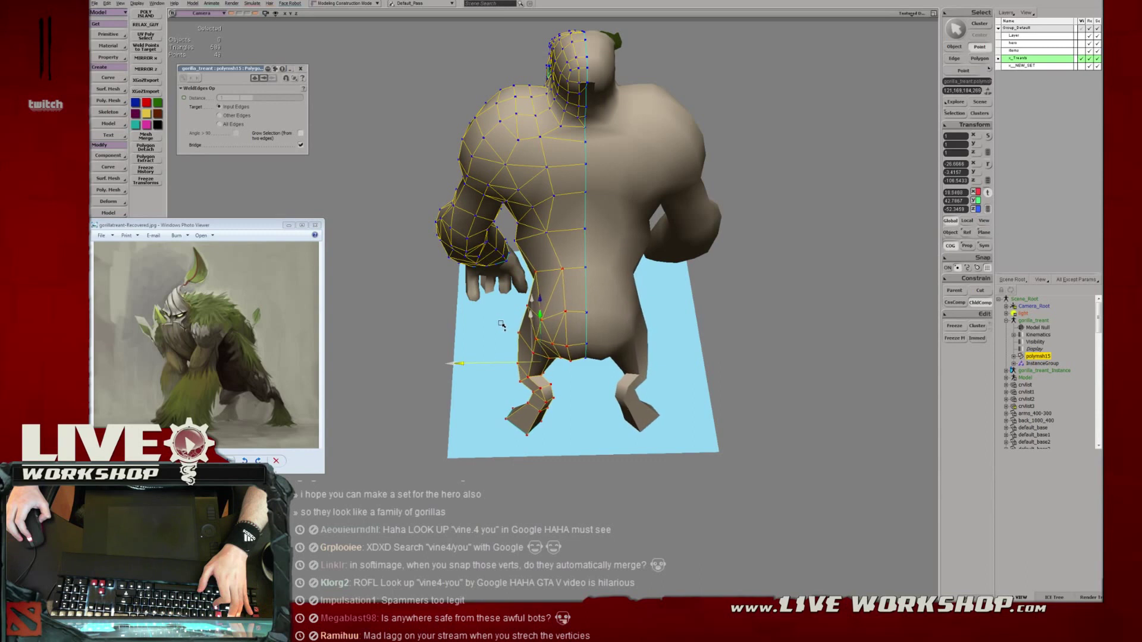
{"action": "mouse_move", "coordinate": [502, 325]}
{"action": "left_mouse_down"}
{"action": "mouse_move", "coordinate": [493, 320]}
{"action": "mouse_move", "coordinate": [558, 264]}
{"action": "left_mouse_up"}
Refine the hind-leg point selection and shift those points sideways again.
{"action": "key", "text": "t"}
{"action": "key", "text": "4"}
{"action": "key", "text": "5"}
{"action": "key", "text": "v"}
{"action": "left_click_drag", "start_coordinate": [500, 324], "coordinate": [513, 324]}
Move the points at the back of the rump to refine its profile in side view.
{"action": "middle_click_drag", "start_coordinate": [513, 324], "coordinate": [654, 326]}
{"action": "right_click_drag", "start_coordinate": [654, 327], "coordinate": [639, 301]}
{"action": "left_click_drag", "start_coordinate": [606, 321], "coordinate": [625, 283]}
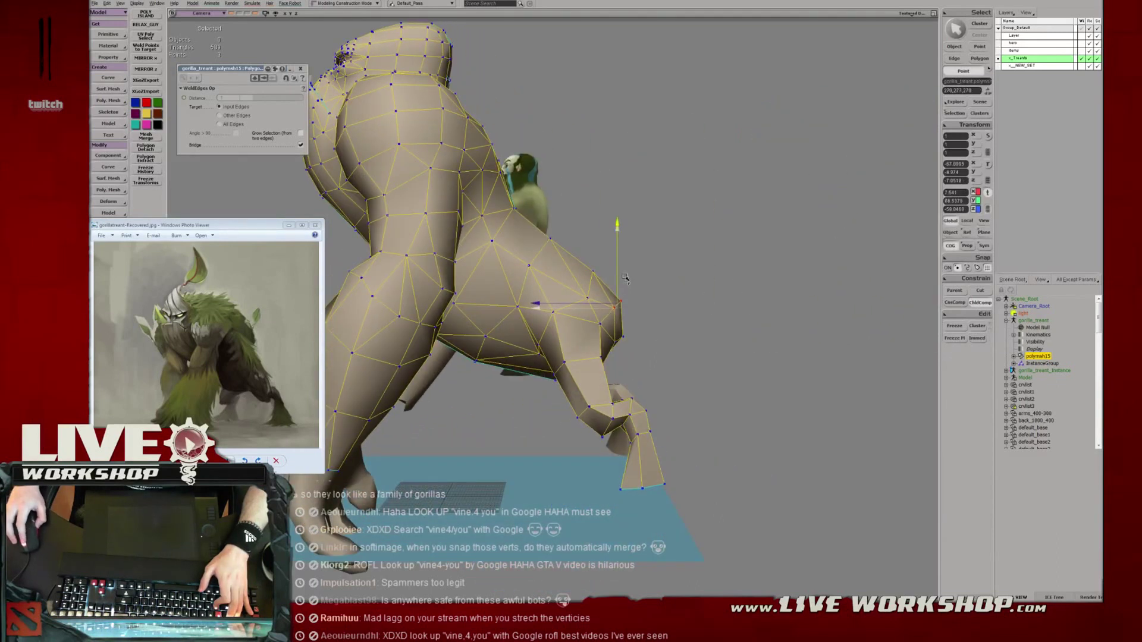
{"action": "key", "text": "s"}
{"action": "right_click_drag", "start_coordinate": [625, 277], "coordinate": [616, 310]}
{"action": "left_click_drag", "start_coordinate": [627, 354], "coordinate": [627, 354]}
Reposition single points around the hip and upper thigh as seen from above and behind.
{"action": "key", "text": "s"}
{"action": "right_click_drag", "start_coordinate": [625, 351], "coordinate": [565, 405]}
{"action": "key", "text": "m"}
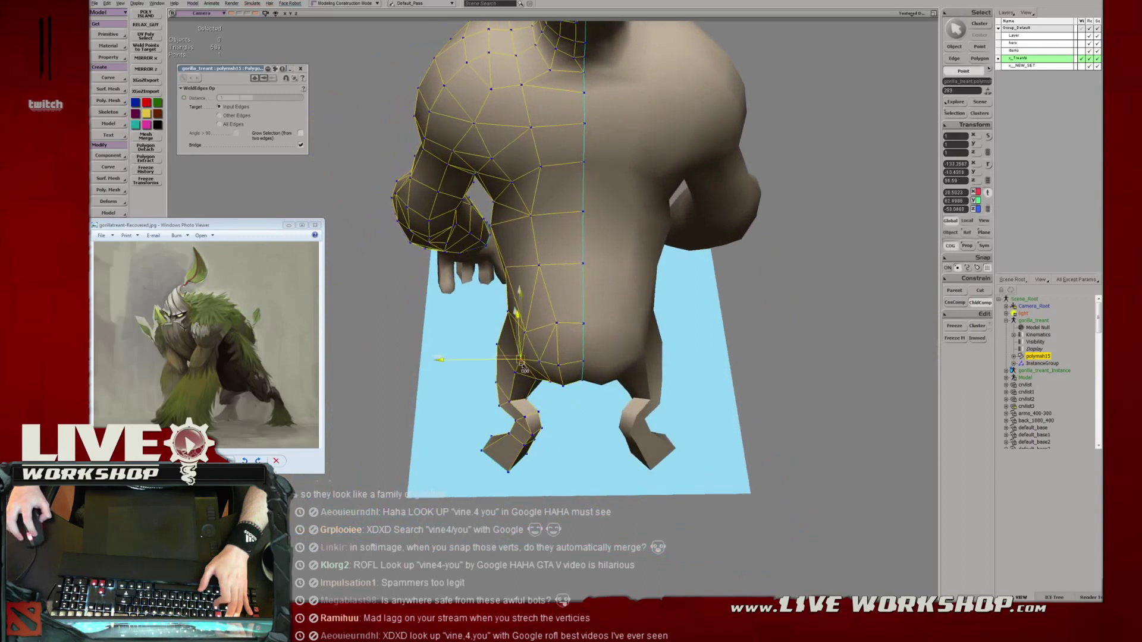
{"action": "key", "text": "m"}
{"action": "left_click", "coordinate": [516, 373]}
{"action": "key", "text": "m"}
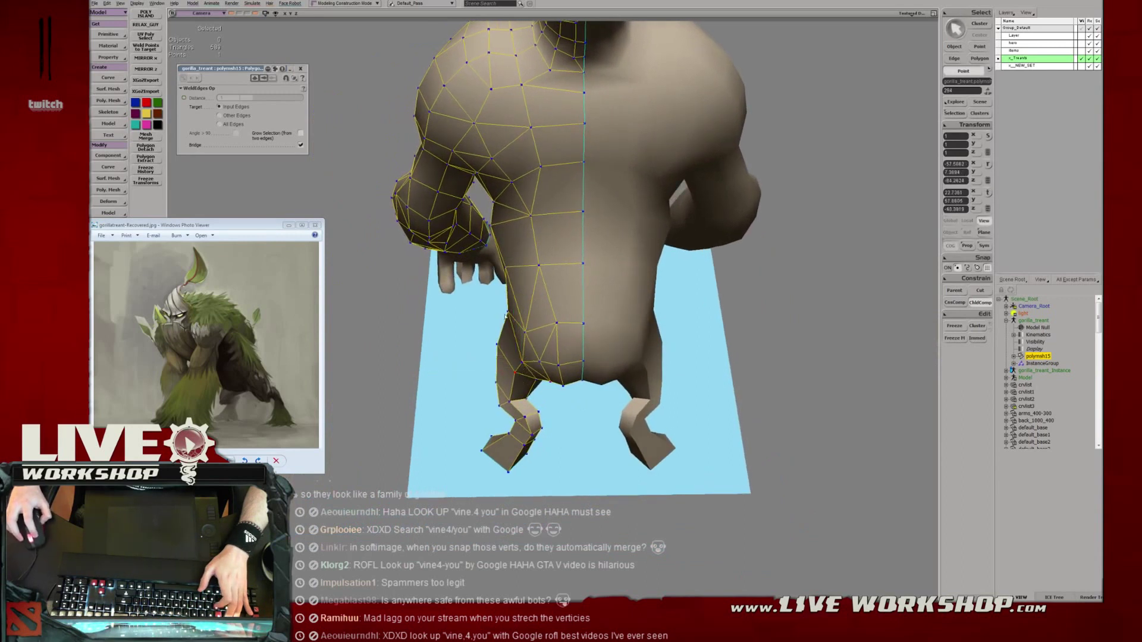
Adjust the point at the side of the waist and the points along the lower edge of the buttock.
{"action": "key", "text": "v"}
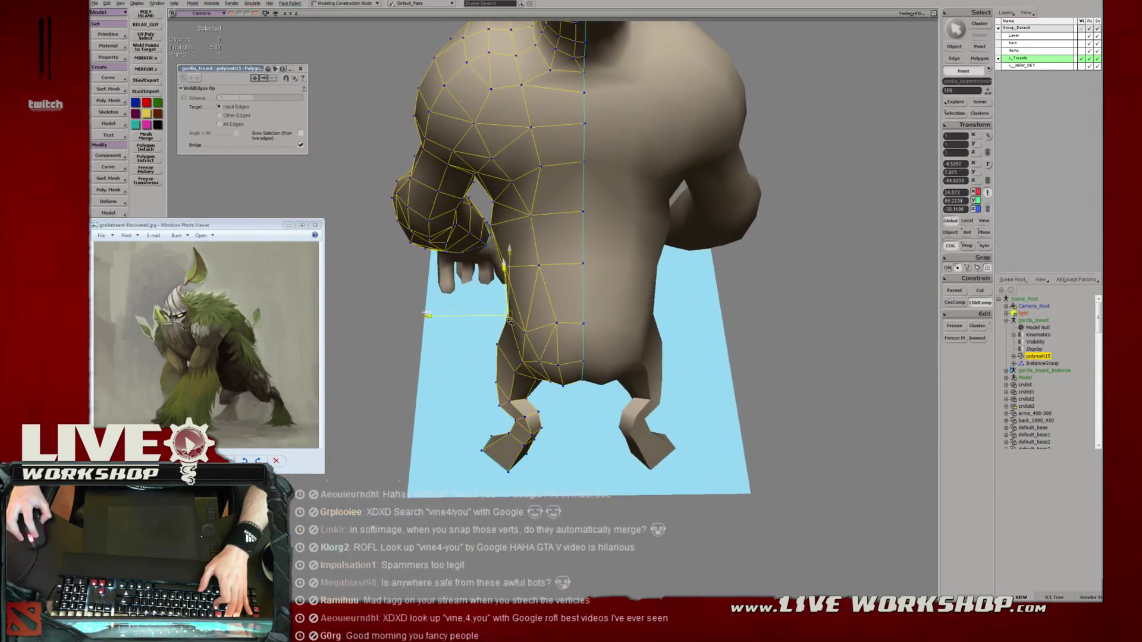
{"action": "left_click", "coordinate": [538, 365]}
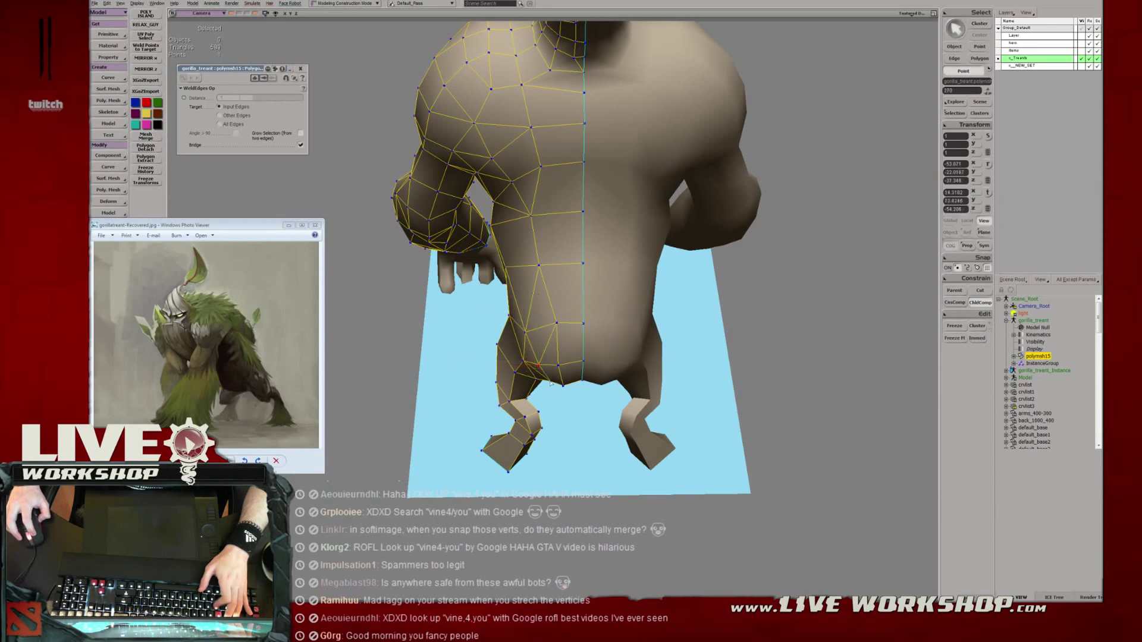
{"action": "left_click", "coordinate": [561, 386]}
{"action": "key", "text": "v"}
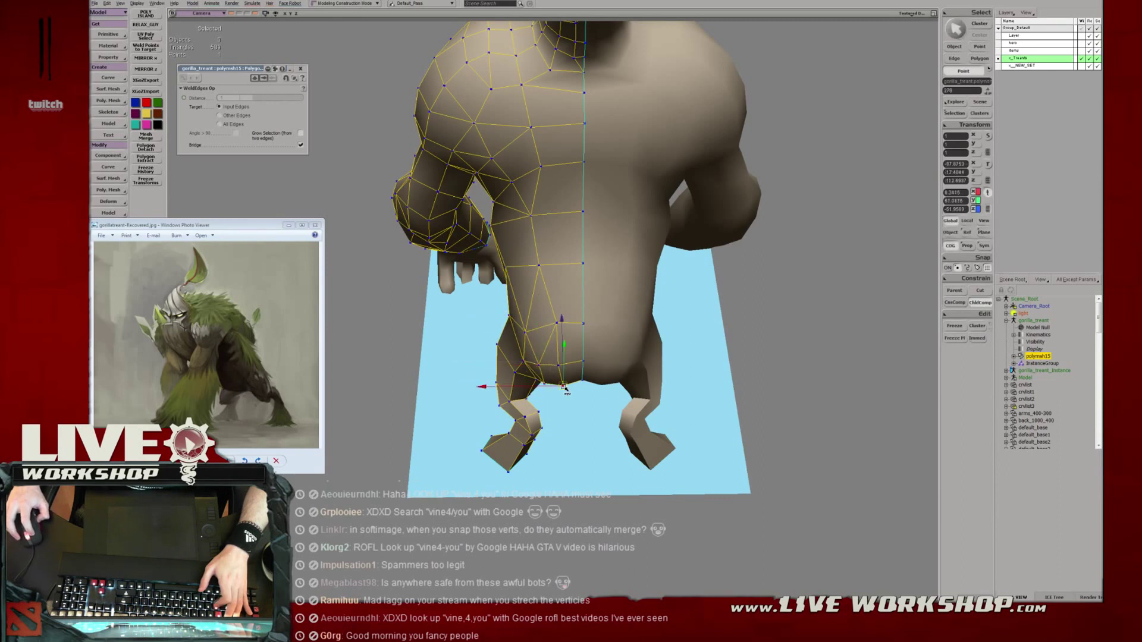
{"action": "left_click_drag", "start_coordinate": [566, 386], "coordinate": [564, 385]}
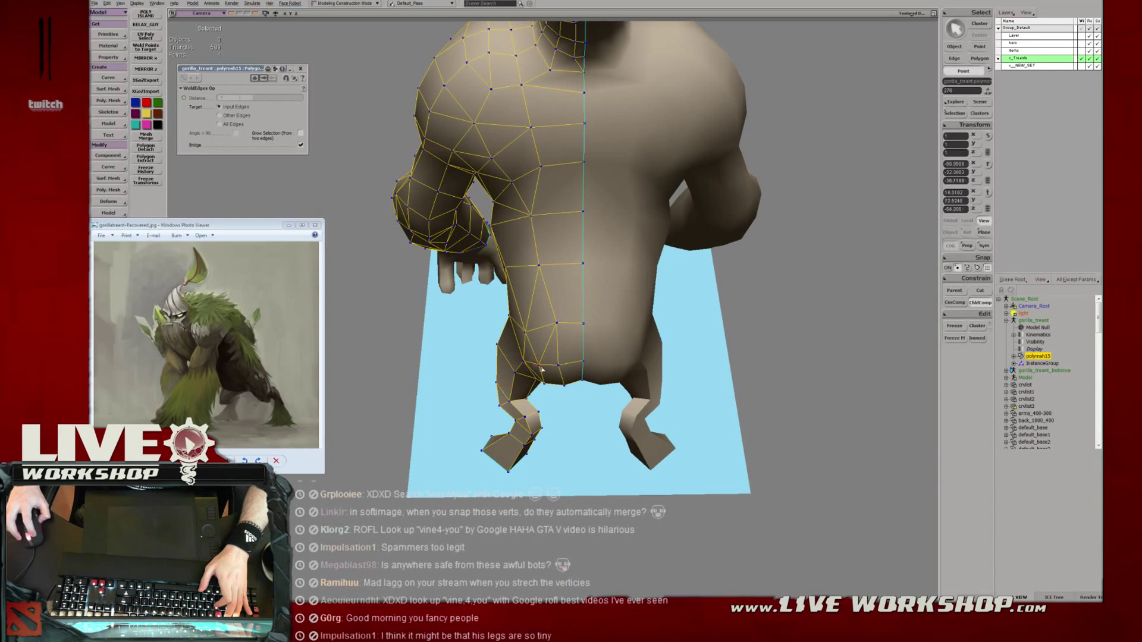
{"action": "key", "text": "v"}
Reposition the points on the back of the thigh, just below the buttock.
{"action": "middle_click_drag", "start_coordinate": [598, 358], "coordinate": [540, 351]}
{"action": "right_click_drag", "start_coordinate": [540, 351], "coordinate": [612, 289]}
{"action": "middle_click_drag", "start_coordinate": [612, 290], "coordinate": [680, 332]}
{"action": "right_click_drag", "start_coordinate": [680, 332], "coordinate": [554, 336]}
{"action": "left_click", "coordinate": [608, 305]}
{"action": "key", "text": "v"}
{"action": "key", "text": "s"}
{"action": "left_click", "coordinate": [554, 336]}
{"action": "key", "text": "v"}
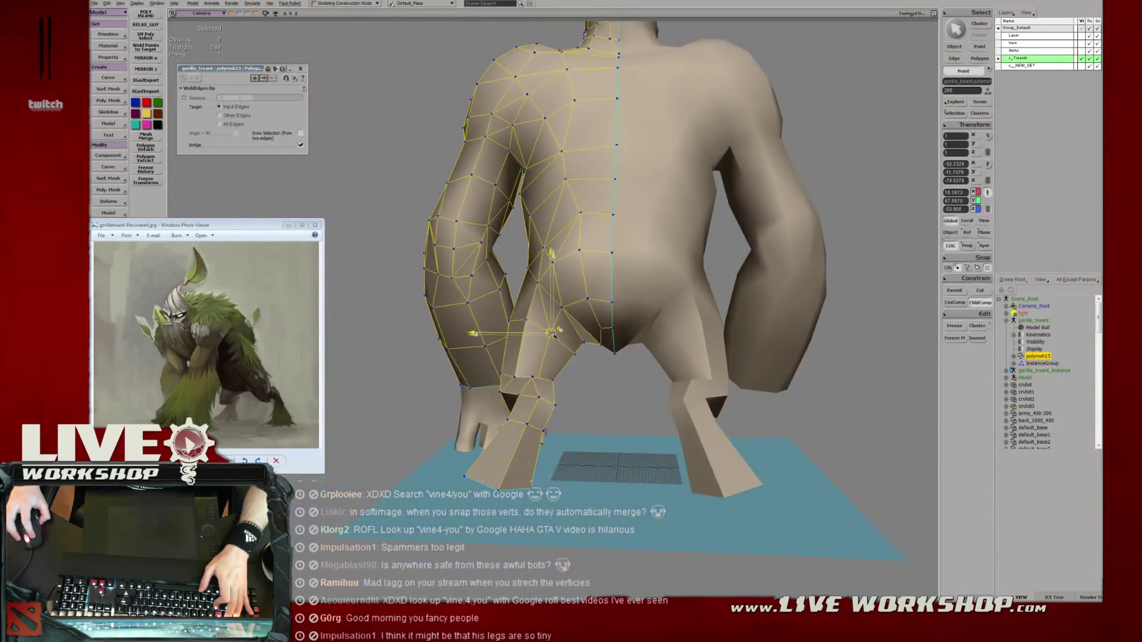
Move the inner-thigh points from behind and from the front to shape the inside of the upper leg.
{"action": "left_click", "coordinate": [580, 354]}
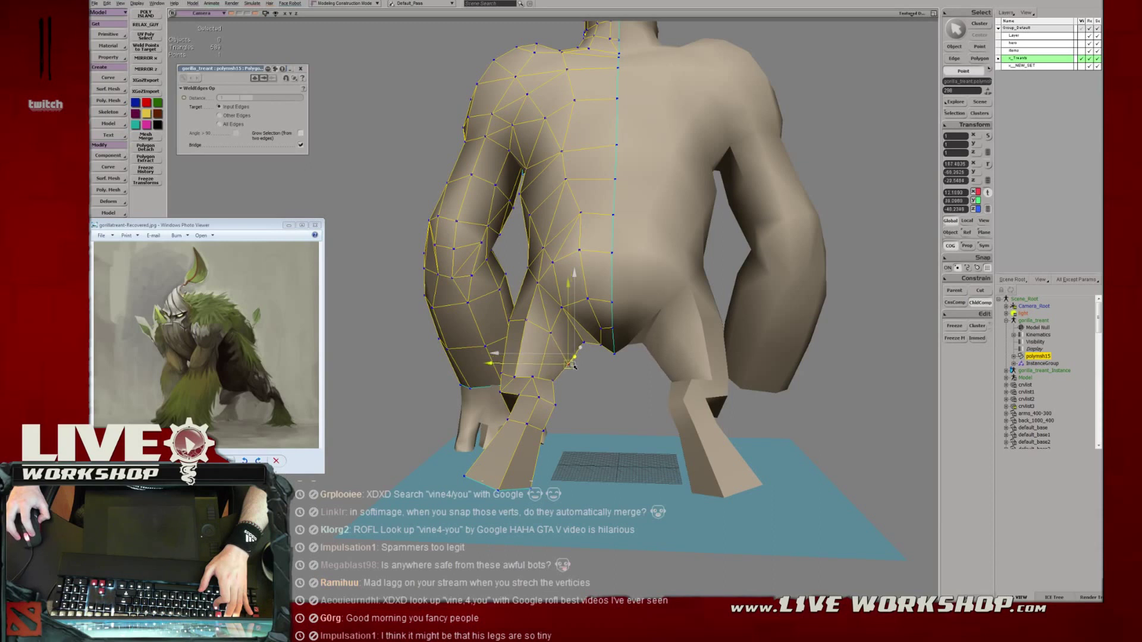
{"action": "middle_click_drag", "start_coordinate": [576, 369], "coordinate": [541, 341]}
{"action": "left_click", "coordinate": [550, 347]}
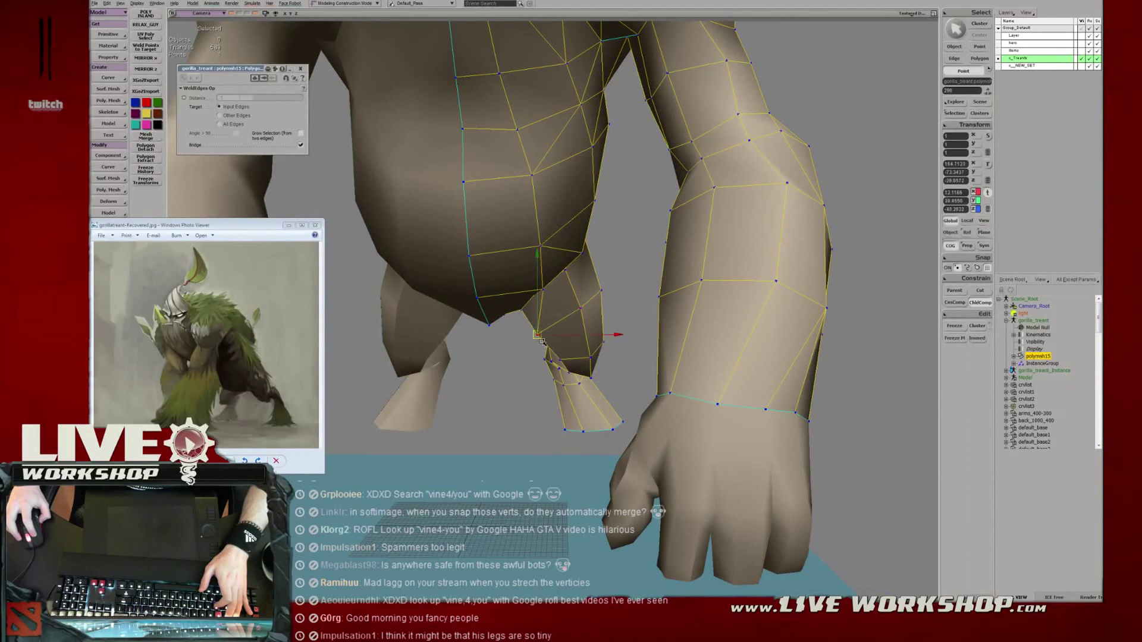
{"action": "left_click_drag", "start_coordinate": [540, 338], "coordinate": [564, 364]}
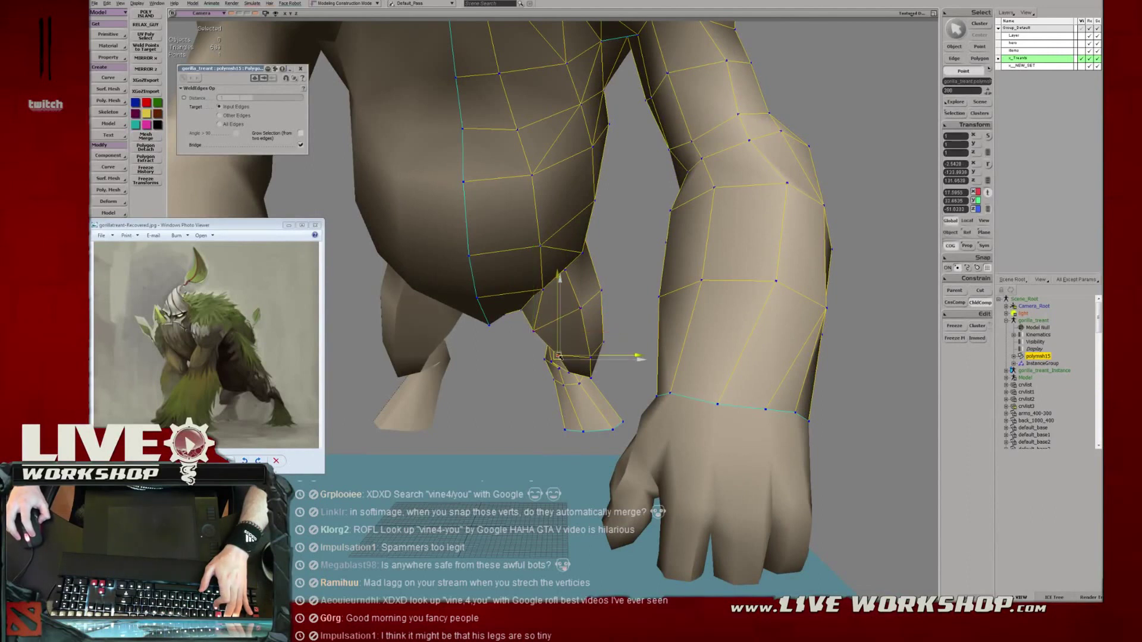
Clear the selection and save the scene.
{"action": "key", "text": "space"}
{"action": "left_click", "coordinate": [637, 270]}
{"action": "middle_click_drag", "start_coordinate": [637, 270], "coordinate": [568, 293]}
{"action": "key", "text": "ctrl+s"}
Extrude the hind leg's bottom edges down to the ground plane and scale the new end.
{"action": "left_click", "coordinate": [587, 270]}
{"action": "key", "text": "t"}
{"action": "key", "text": "e"}
{"action": "middle_click", "coordinate": [619, 297], "text": "alt"}
{"action": "key", "text": "ctrl+d"}
{"action": "key", "text": "v"}
{"action": "left_click_drag", "start_coordinate": [566, 297], "coordinate": [631, 323]}
{"action": "key", "text": "x"}
{"action": "key", "text": "v"}
{"action": "key", "text": "m"}
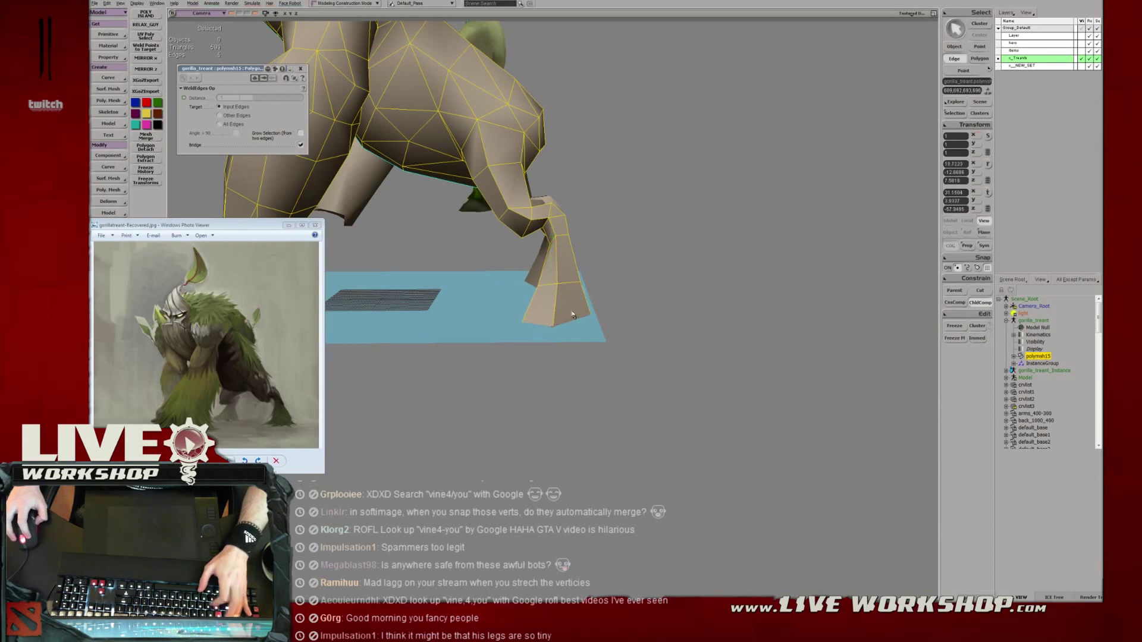
Scale the foot's bottom edges and shift them sideways from the back view.
{"action": "middle_click_drag", "start_coordinate": [593, 310], "coordinate": [531, 288]}
{"action": "key", "text": "x"}
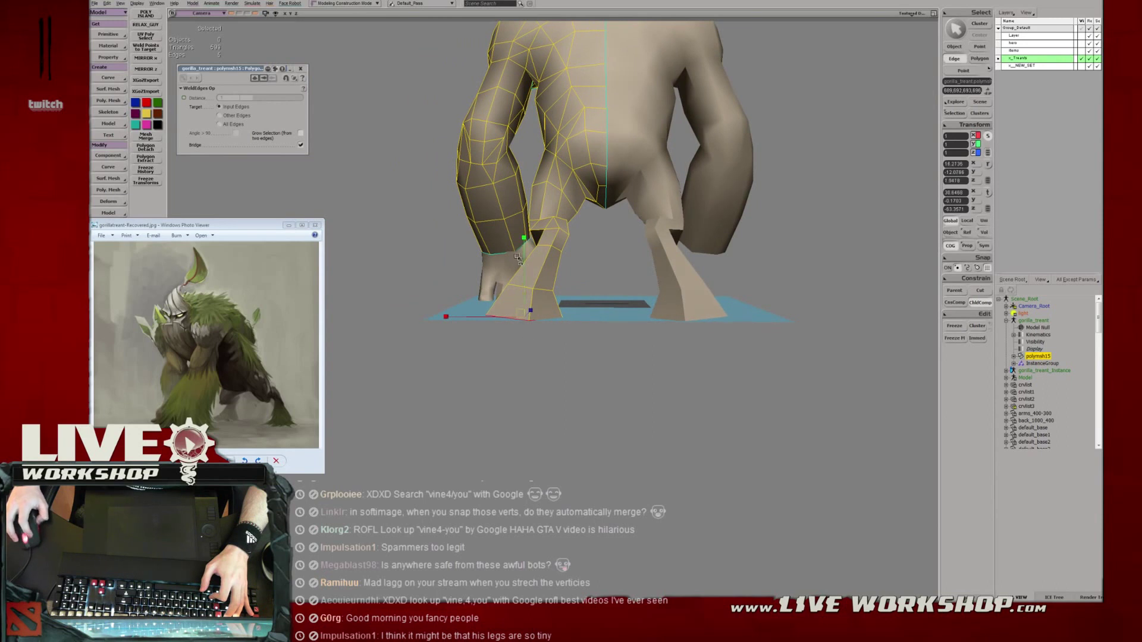
{"action": "key", "text": "s"}
{"action": "left_click_drag", "start_coordinate": [533, 369], "coordinate": [553, 367]}
{"action": "key", "text": "v"}
{"action": "left_click_drag", "start_coordinate": [530, 296], "coordinate": [524, 295]}
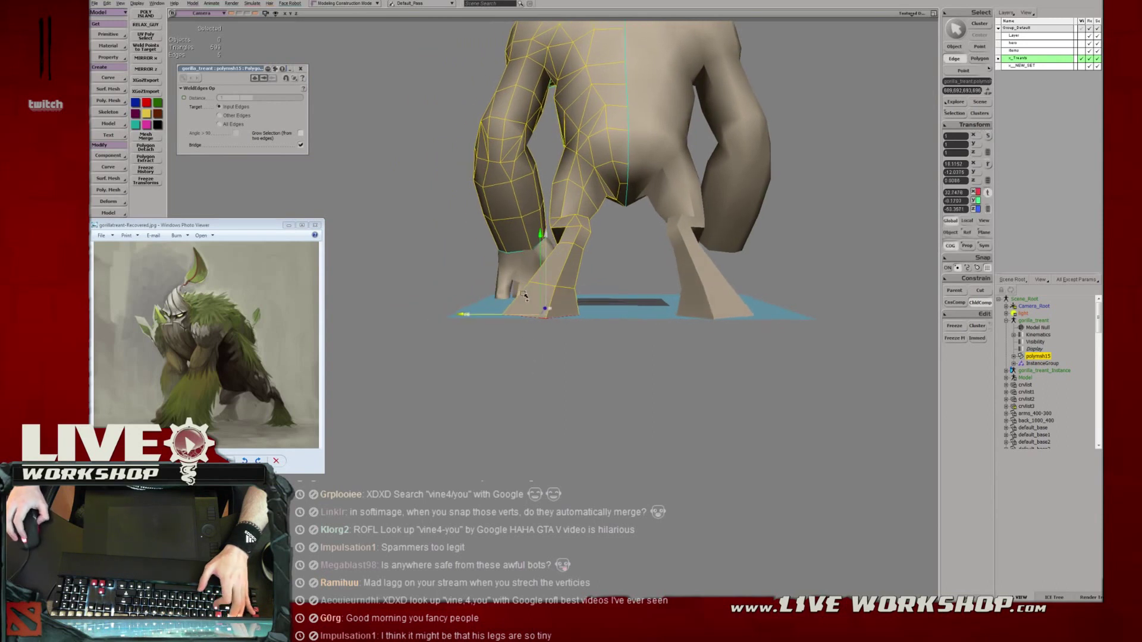
Widen the foot's bottom edges by scaling them in side view, and adjust their rotation.
{"action": "middle_click_drag", "start_coordinate": [521, 296], "coordinate": [551, 316]}
{"action": "key", "text": "x"}
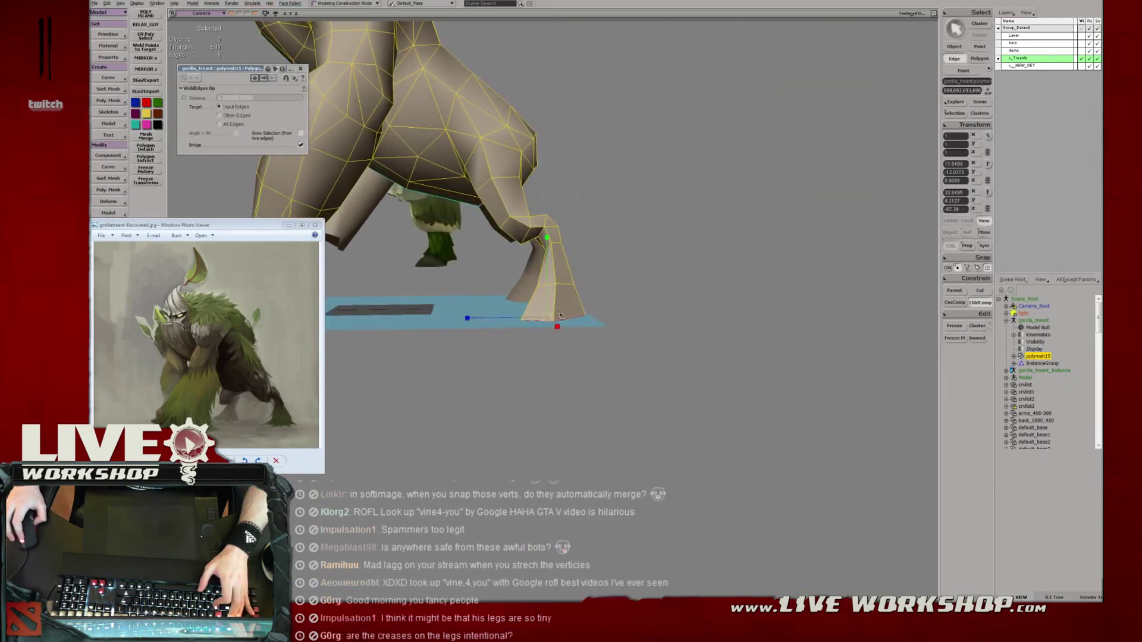
{"action": "left_click_drag", "start_coordinate": [562, 314], "coordinate": [575, 315]}
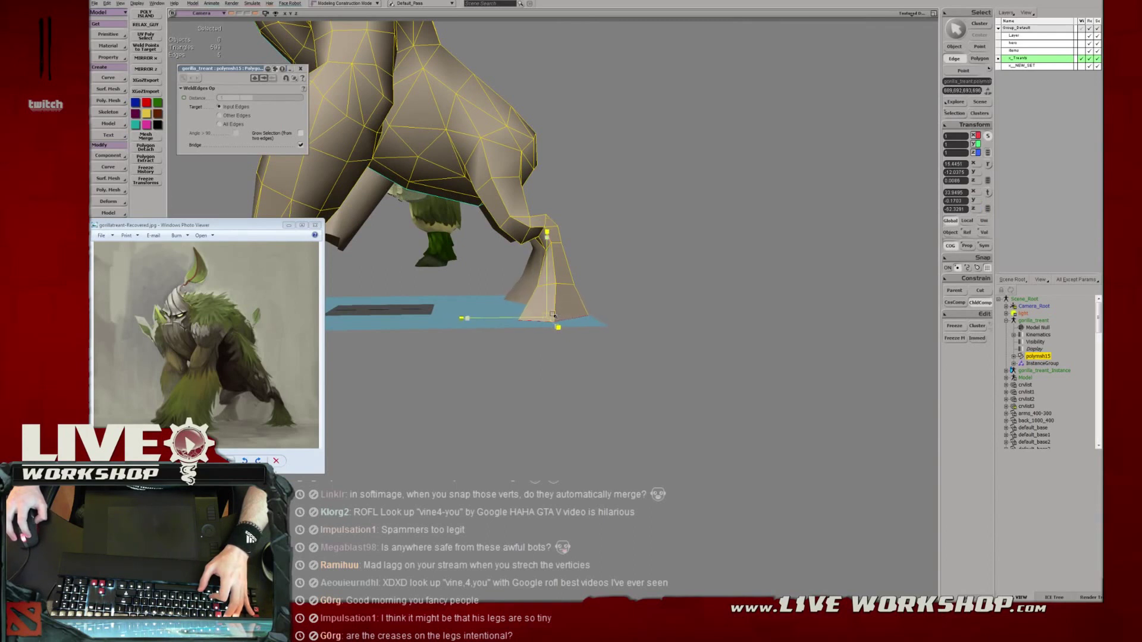
{"action": "key", "text": "c"}
{"action": "middle_click_drag", "start_coordinate": [543, 315], "coordinate": [595, 280]}
Select points and edges around the foot in wireframe display and adjust their position.
{"action": "key", "text": "4"}
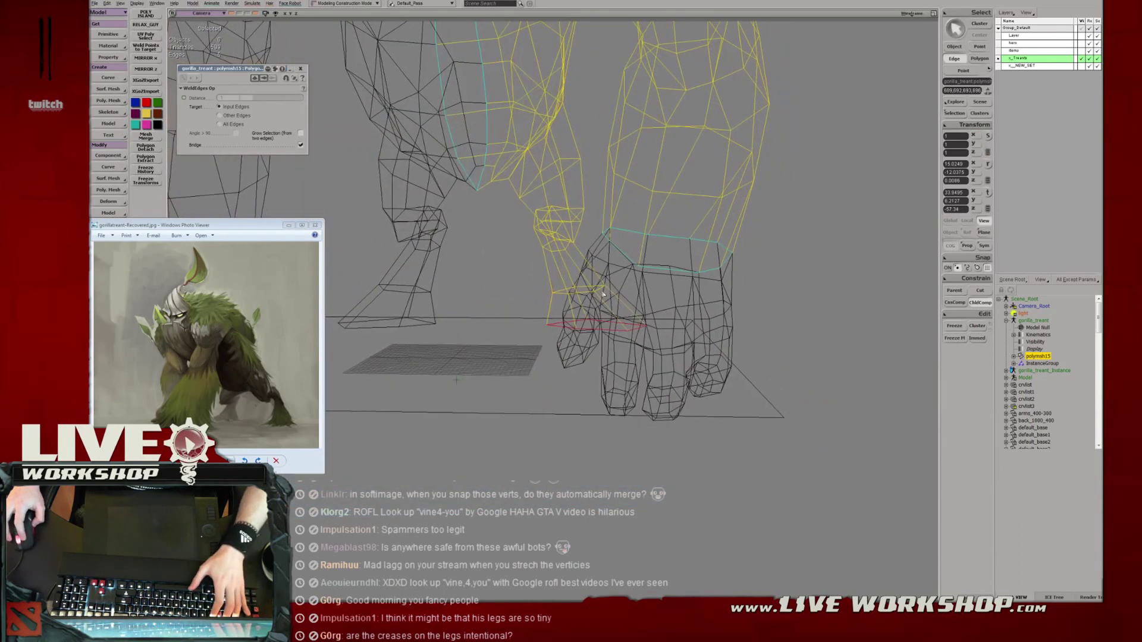
{"action": "key", "text": "t"}
{"action": "key", "text": "v"}
{"action": "left_click_drag", "start_coordinate": [594, 281], "coordinate": [629, 302]}
{"action": "key", "text": "t"}
{"action": "key", "text": "v"}
{"action": "key", "text": "e"}
{"action": "left_click", "coordinate": [580, 302]}
{"action": "key", "text": "v"}
Select the points of the loop just above the foot and reposition them.
{"action": "key", "text": "t"}
{"action": "left_click_drag", "start_coordinate": [555, 298], "coordinate": [607, 330]}
{"action": "key", "text": "t"}
{"action": "left_click", "coordinate": [546, 325]}
{"action": "key", "text": "t"}
{"action": "left_click", "coordinate": [576, 328]}
{"action": "mouse_move", "coordinate": [608, 334]}
{"action": "right_mouse_down"}
{"action": "mouse_move", "coordinate": [634, 326]}
{"action": "mouse_move", "coordinate": [574, 320]}
{"action": "mouse_move", "coordinate": [598, 323]}
{"action": "right_mouse_up"}
{"action": "key", "text": "6"}
{"action": "left_click", "coordinate": [623, 327]}
Fine-tune individual points of the loop above the foot from several angles.
{"action": "key", "text": "s"}
{"action": "left_click_drag", "start_coordinate": [577, 301], "coordinate": [579, 302]}
{"action": "key", "text": "s"}
{"action": "right_click_drag", "start_coordinate": [586, 301], "coordinate": [549, 297]}
{"action": "left_click_drag", "start_coordinate": [546, 296], "coordinate": [550, 296]}
{"action": "key", "text": "t"}
{"action": "left_click", "coordinate": [554, 295]}
{"action": "key", "text": "s"}
{"action": "right_click_drag", "start_coordinate": [592, 291], "coordinate": [576, 289]}
{"action": "left_click_drag", "start_coordinate": [576, 288], "coordinate": [554, 253]}
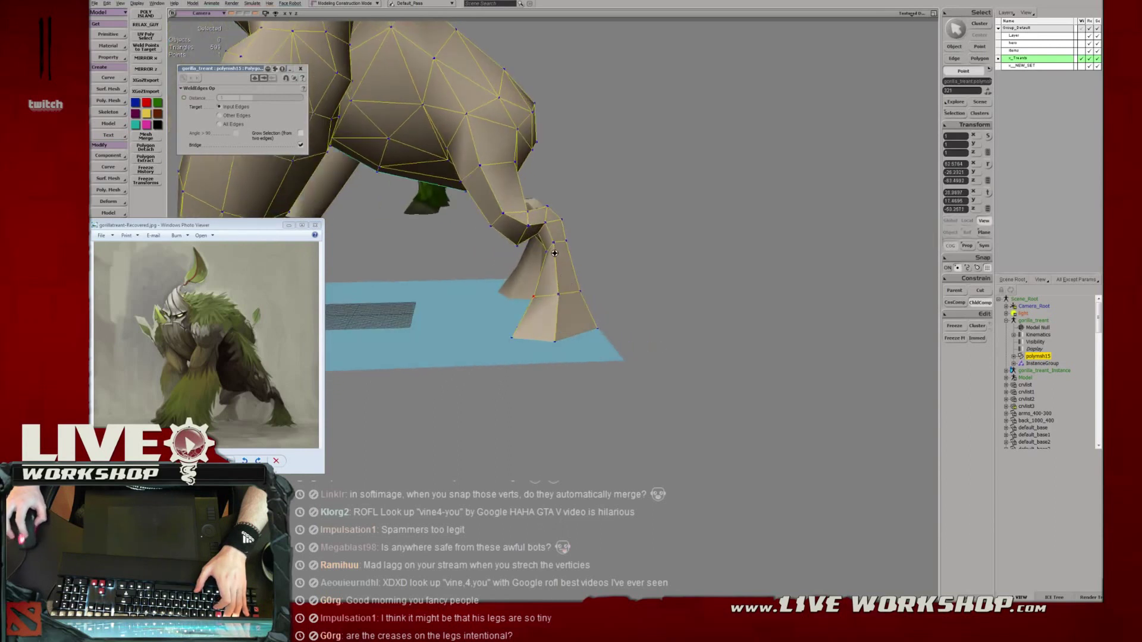
Move the point at the front of the ankle to reshape the lower leg's front profile.
{"action": "key", "text": "v"}
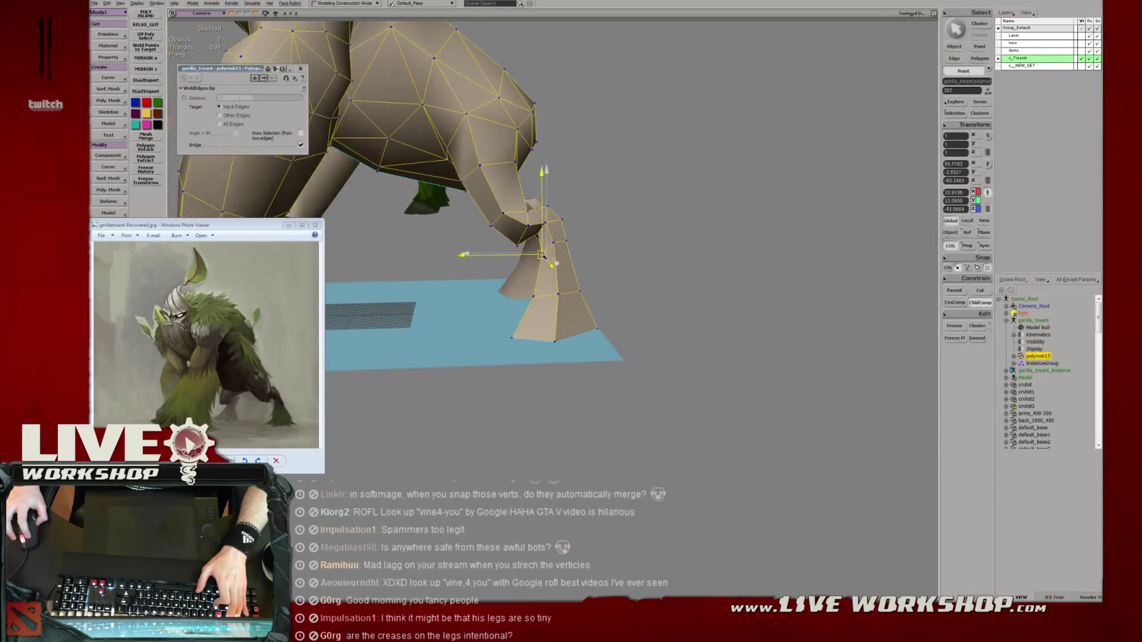
{"action": "key", "text": "s"}
{"action": "right_click_drag", "start_coordinate": [545, 257], "coordinate": [526, 249]}
{"action": "middle_click_drag", "start_coordinate": [529, 252], "coordinate": [569, 265]}
{"action": "key", "text": "v"}
Reposition the points on top of the ankle bend and on the back of the thigh.
{"action": "left_click", "coordinate": [519, 232]}
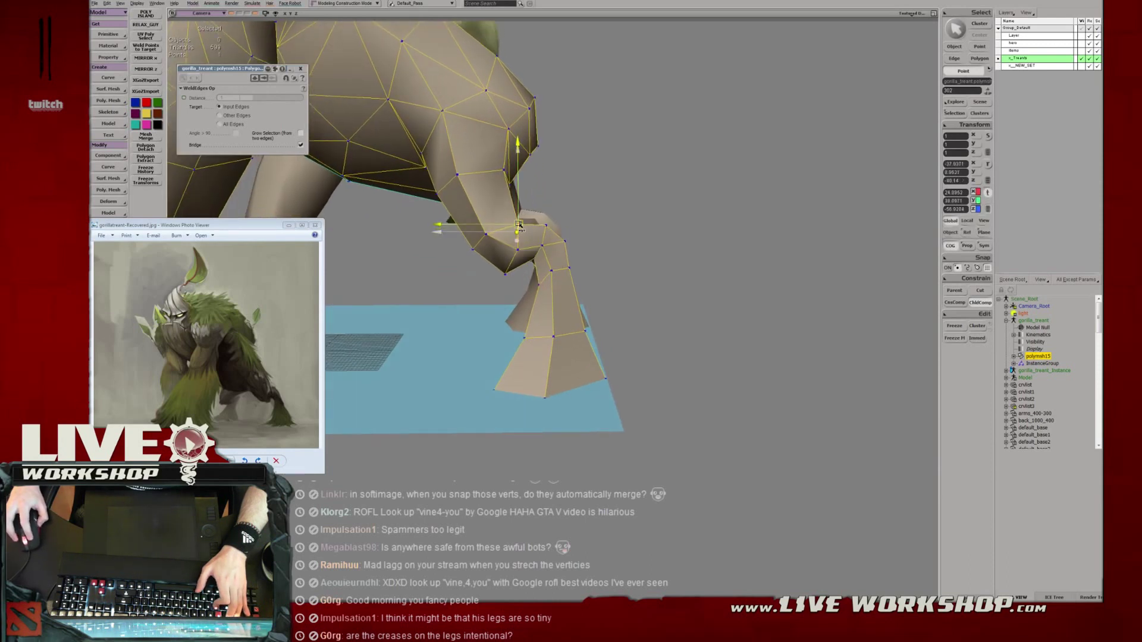
{"action": "left_click_drag", "start_coordinate": [518, 221], "coordinate": [591, 235]}
{"action": "key", "text": "v"}
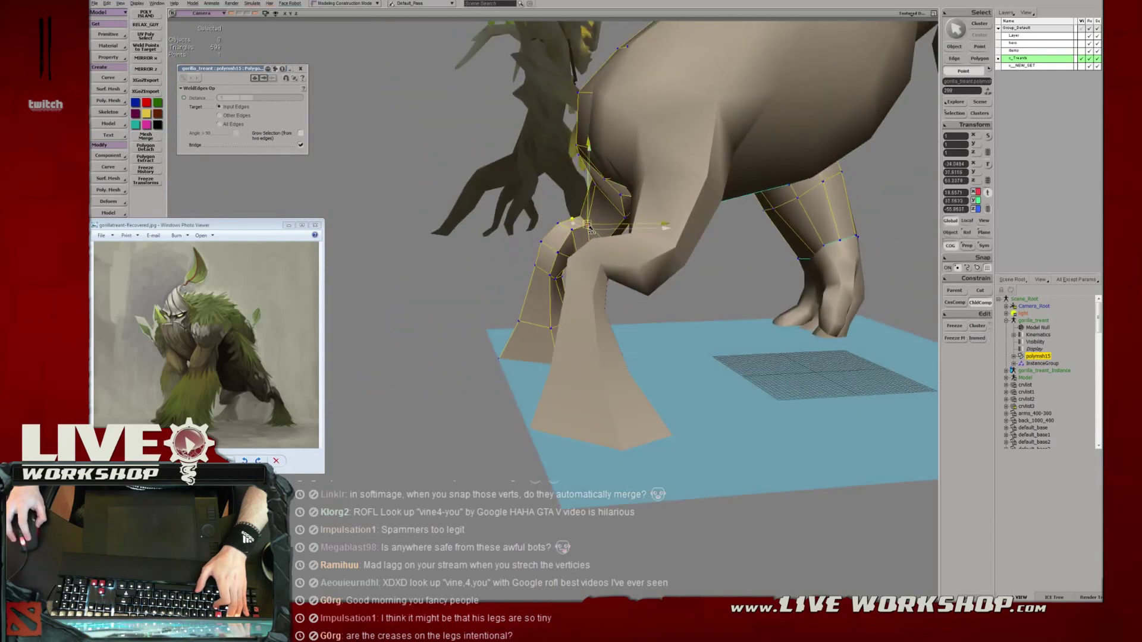
{"action": "right_click_drag", "start_coordinate": [589, 226], "coordinate": [591, 224]}
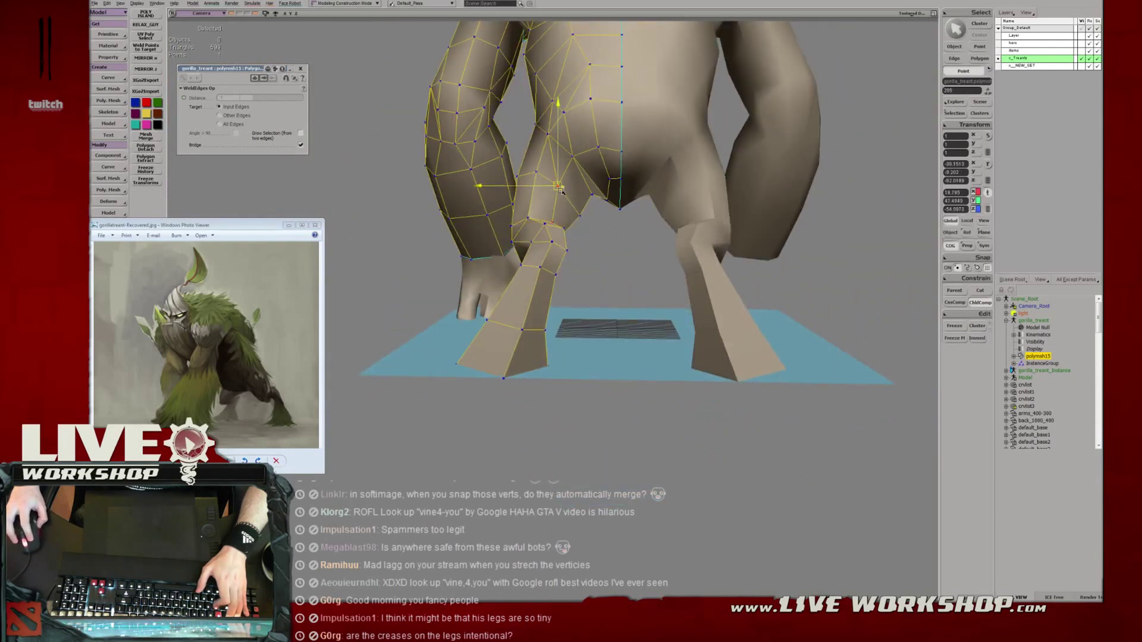
{"action": "left_click_drag", "start_coordinate": [566, 196], "coordinate": [524, 246]}
{"action": "left_click_drag", "start_coordinate": [519, 163], "coordinate": [533, 194]}
Adjust the rear and inner points of the loop just below the ankle bend, viewed from above.
{"action": "key", "text": "s"}
{"action": "right_click_drag", "start_coordinate": [527, 286], "coordinate": [540, 296]}
{"action": "left_click", "coordinate": [544, 298]}
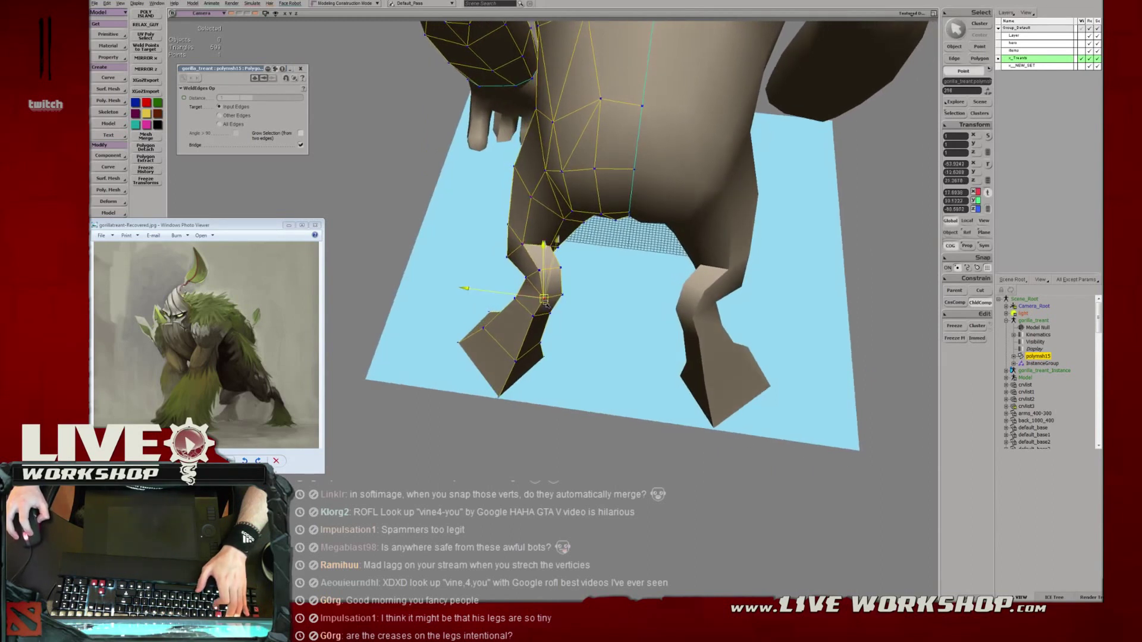
{"action": "left_click", "coordinate": [562, 295]}
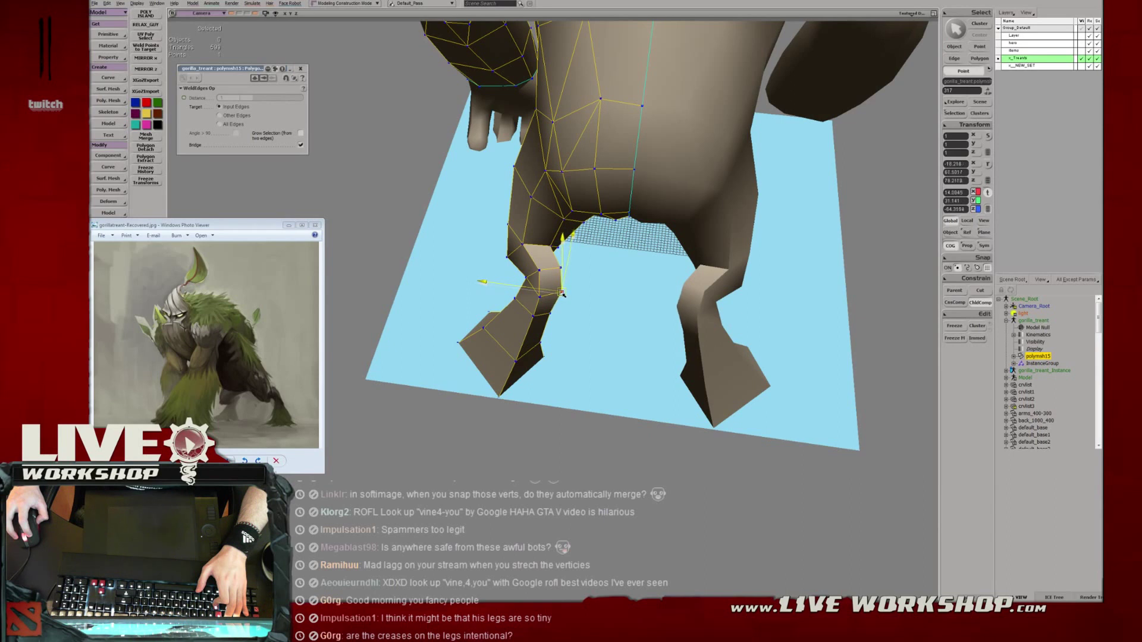
Reposition the points where the thigh meets the top of the ankle bend, viewed from behind.
{"action": "right_click_drag", "start_coordinate": [561, 293], "coordinate": [551, 258]}
{"action": "left_click", "coordinate": [547, 252]}
{"action": "key", "text": "t"}
{"action": "left_click", "coordinate": [542, 236]}
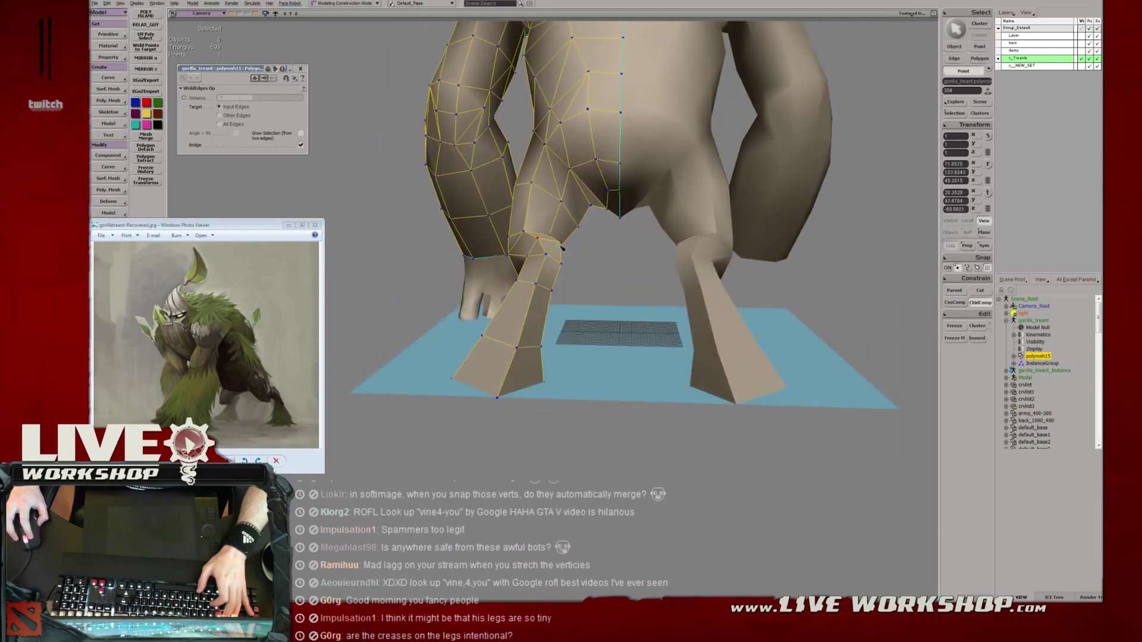
{"action": "left_click", "coordinate": [561, 244]}
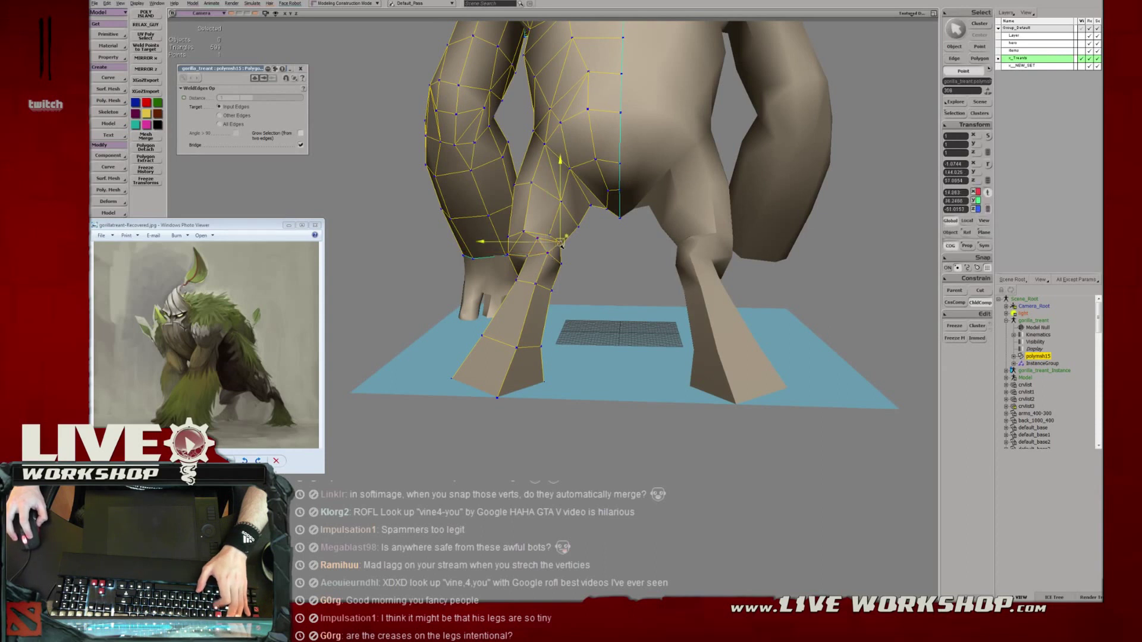
Reposition the points on the front and inner sides of the ankle just under the thigh.
{"action": "key", "text": "s"}
{"action": "right_click_drag", "start_coordinate": [560, 245], "coordinate": [535, 262]}
{"action": "middle_click_drag", "start_coordinate": [535, 262], "coordinate": [612, 265]}
{"action": "right_click_drag", "start_coordinate": [611, 265], "coordinate": [523, 249]}
{"action": "key", "text": "t"}
{"action": "left_click", "coordinate": [557, 271]}
{"action": "key", "text": "s"}
{"action": "middle_click_drag", "start_coordinate": [523, 250], "coordinate": [666, 321]}
{"action": "key", "text": "t"}
{"action": "left_click", "coordinate": [503, 253]}
{"action": "key", "text": "s"}
{"action": "mouse_move", "coordinate": [505, 254]}
{"action": "right_mouse_down"}
{"action": "mouse_move", "coordinate": [547, 274]}
{"action": "mouse_move", "coordinate": [517, 262]}
{"action": "right_mouse_up"}
{"action": "key", "text": "v"}
{"action": "left_click_drag", "start_coordinate": [503, 255], "coordinate": [535, 255]}
{"action": "key", "text": "v"}
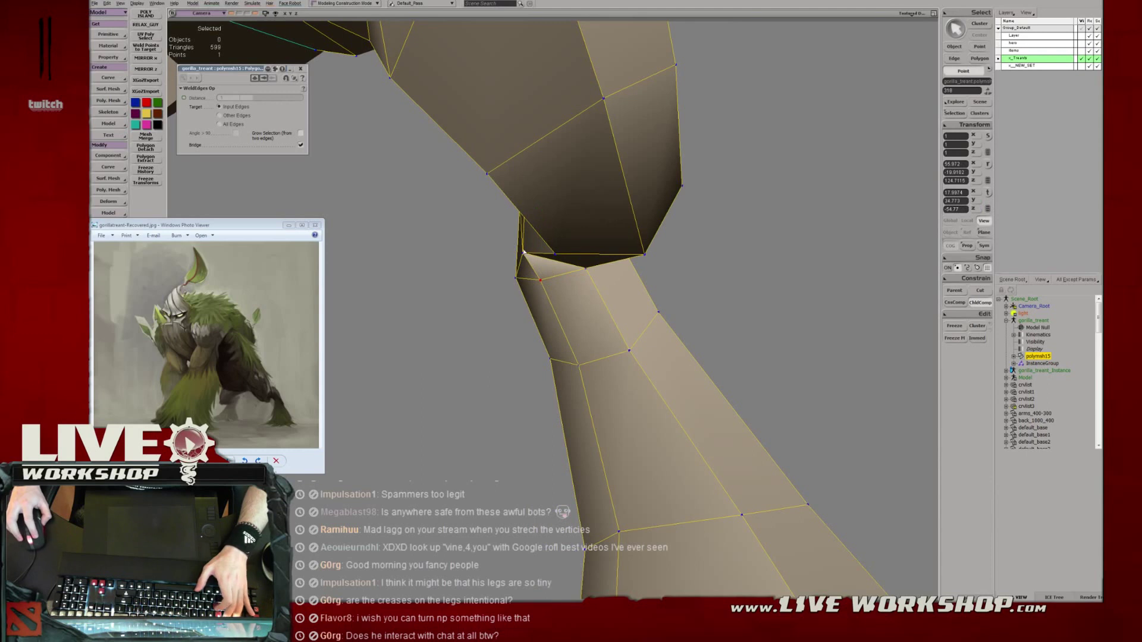
Adjust the neighbouring point beneath the ankle bend where the lower leg meets the thigh's underside.
{"action": "right_click_drag", "start_coordinate": [536, 254], "coordinate": [529, 166]}
{"action": "key", "text": "t"}
{"action": "left_click", "coordinate": [506, 258]}
{"action": "key", "text": "v"}
{"action": "left_click_drag", "start_coordinate": [508, 259], "coordinate": [517, 266]}
{"action": "key", "text": "s"}
{"action": "right_click_drag", "start_coordinate": [517, 266], "coordinate": [548, 266]}
{"action": "key", "text": "t"}
{"action": "left_click_drag", "start_coordinate": [526, 272], "coordinate": [601, 262]}
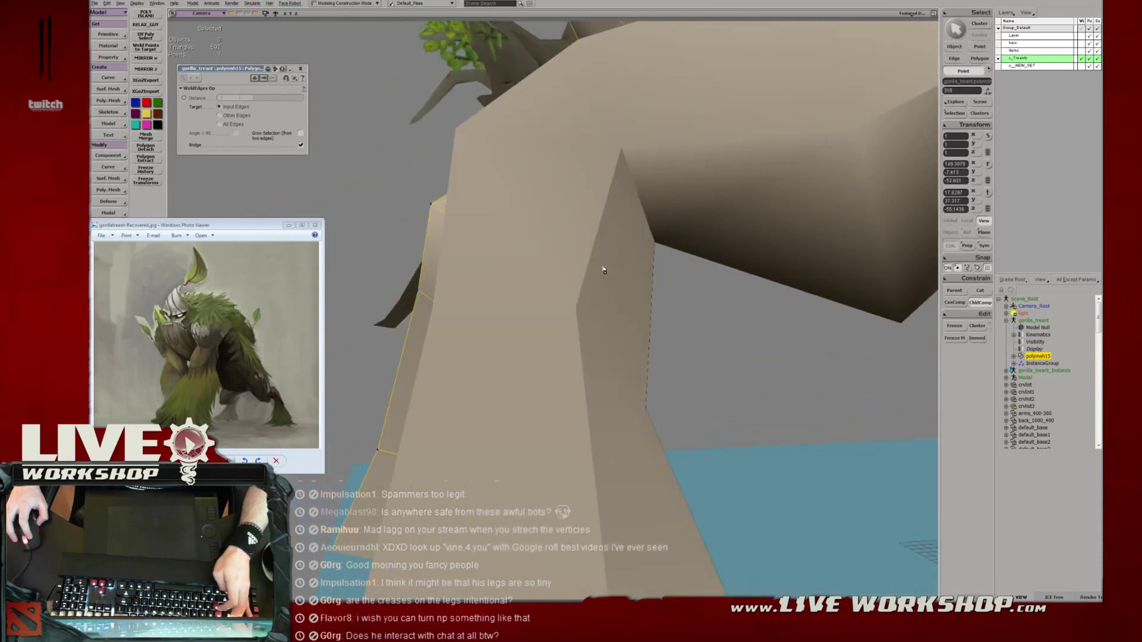
Save the scene and freeze the gorilla mesh's modeling history.
{"action": "key", "text": "ctrl+s"}
{"action": "key", "text": "space"}
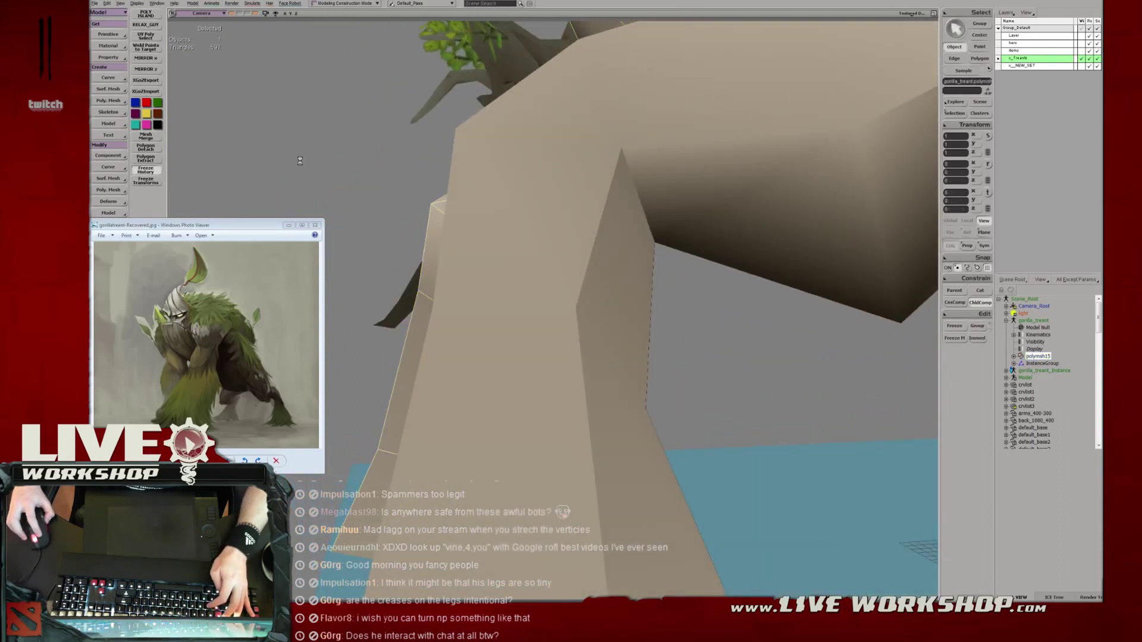
{"action": "left_click", "coordinate": [349, 155]}
{"action": "right_click_drag", "start_coordinate": [528, 216], "coordinate": [515, 266]}
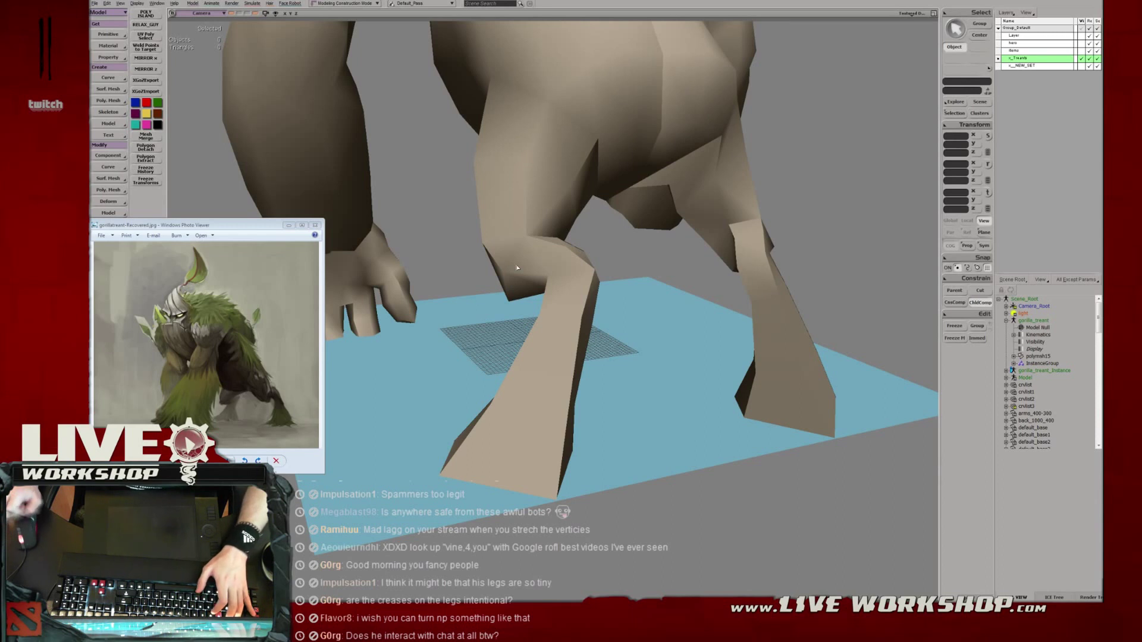
{"action": "right_click_drag", "start_coordinate": [711, 258], "coordinate": [645, 284]}
Reposition the points on the back and outer side of the ankle bend, viewed from behind.
{"action": "left_click", "coordinate": [552, 300]}
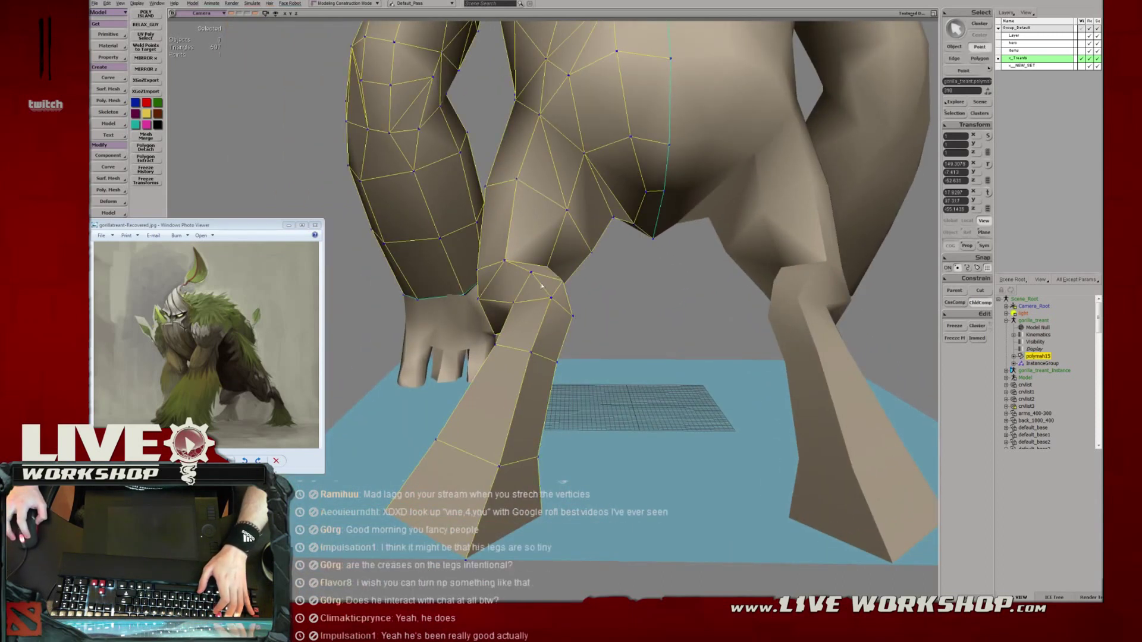
{"action": "key", "text": "t"}
{"action": "left_click", "coordinate": [551, 289]}
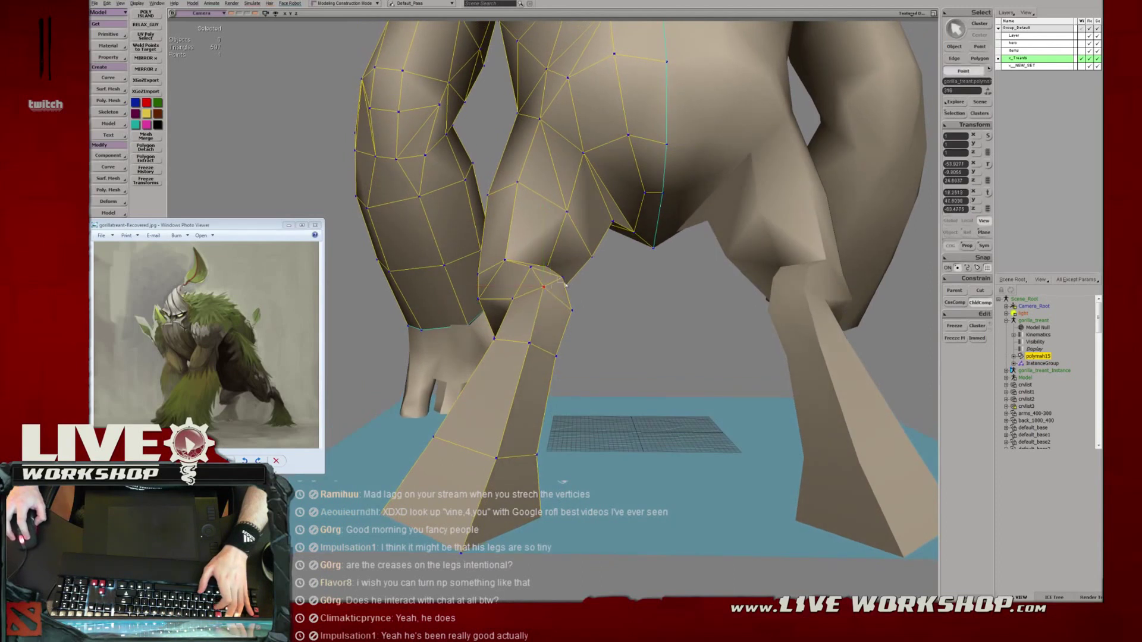
{"action": "left_click", "coordinate": [574, 304]}
{"action": "key", "text": "t"}
{"action": "left_click", "coordinate": [512, 298]}
{"action": "left_click_drag", "start_coordinate": [513, 299], "coordinate": [507, 296]}
{"action": "right_click_drag", "start_coordinate": [507, 296], "coordinate": [539, 278]}
{"action": "mouse_move", "coordinate": [539, 278]}
{"action": "middle_mouse_down"}
{"action": "mouse_move", "coordinate": [551, 277]}
{"action": "mouse_move", "coordinate": [538, 277]}
{"action": "middle_mouse_up"}
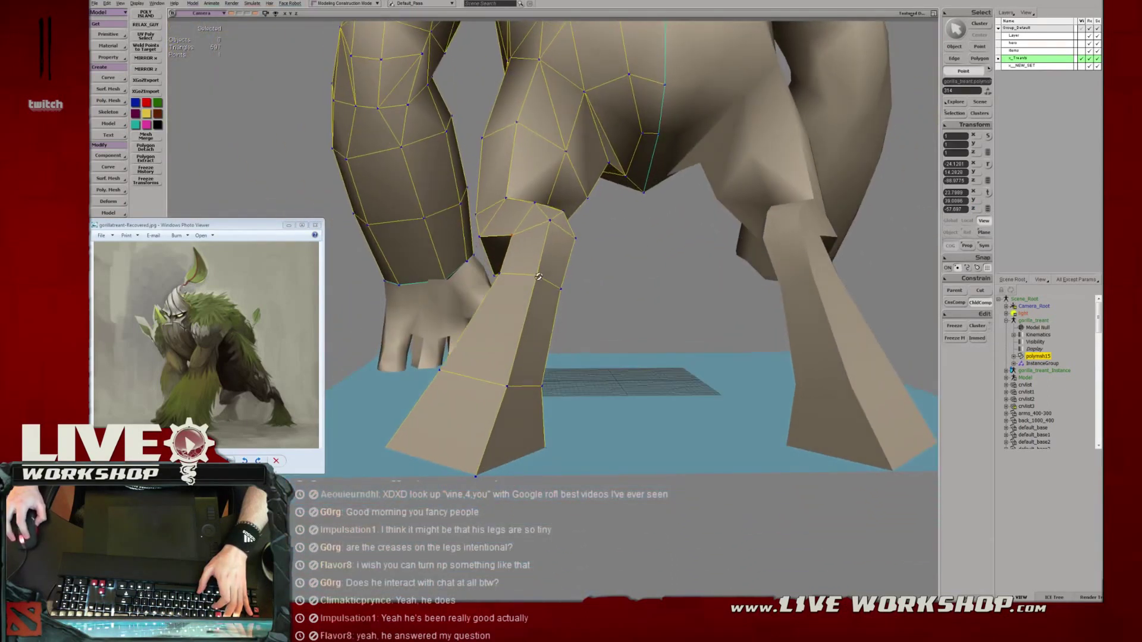
Raise the inner calf point slightly and move the inner points of the foot toward the body's centre.
{"action": "left_click_drag", "start_coordinate": [571, 303], "coordinate": [564, 292]}
{"action": "key", "text": "t"}
{"action": "left_click_drag", "start_coordinate": [536, 383], "coordinate": [551, 394]}
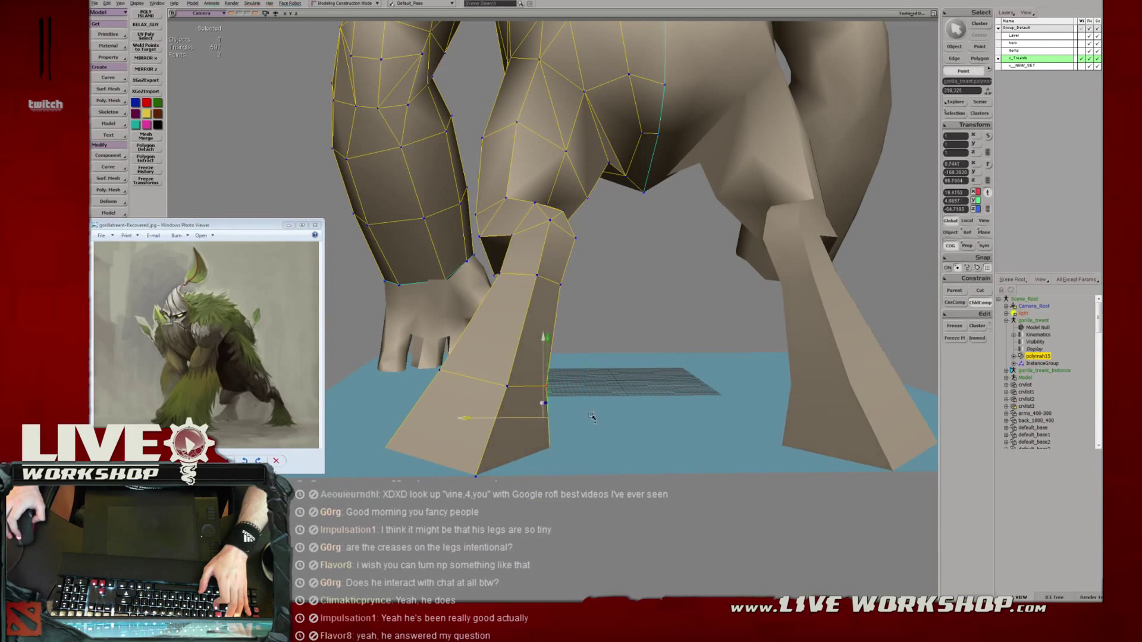
{"action": "key", "text": "space"}
{"action": "left_click", "coordinate": [681, 339]}
Move the two points where the front of the thigh meets the belly forward, viewed from the side.
{"action": "middle_click_drag", "start_coordinate": [681, 339], "coordinate": [404, 250]}
{"action": "right_click_drag", "start_coordinate": [404, 249], "coordinate": [580, 226]}
{"action": "middle_click_drag", "start_coordinate": [580, 226], "coordinate": [730, 344]}
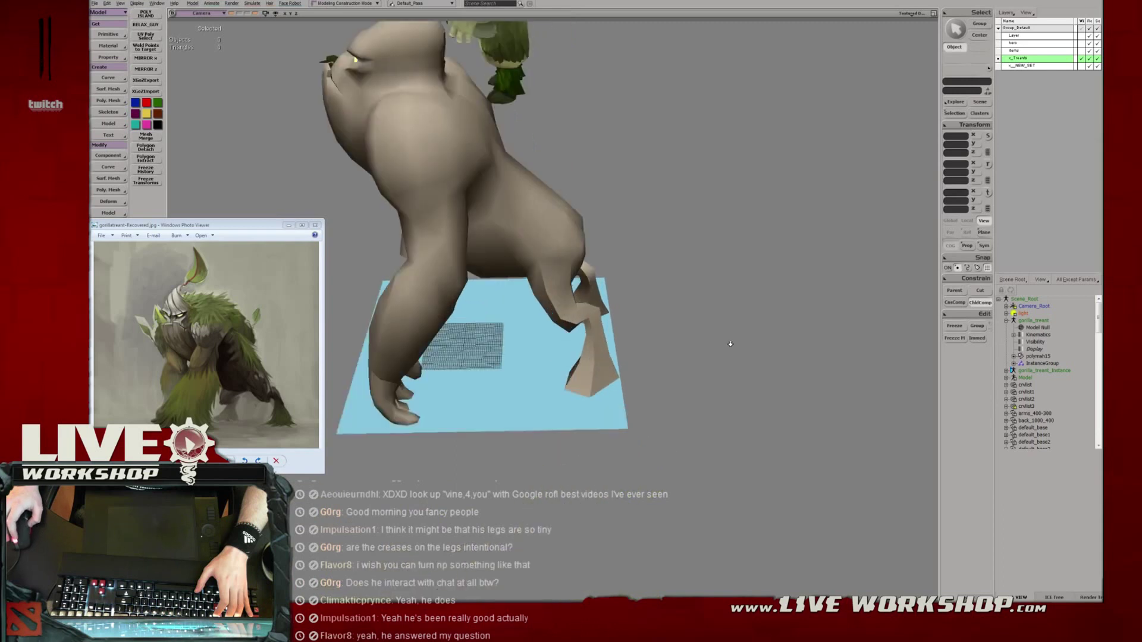
{"action": "scroll", "coordinate": [730, 344], "scroll_direction": "up", "scroll_amount": 5}
{"action": "left_click", "coordinate": [530, 285]}
{"action": "left_click", "coordinate": [511, 254]}
{"action": "key", "text": "t"}
{"action": "key", "text": "v"}
{"action": "left_click_drag", "start_coordinate": [491, 241], "coordinate": [462, 248]}
{"action": "key", "text": "s"}
{"action": "right_click_drag", "start_coordinate": [492, 270], "coordinate": [543, 279]}
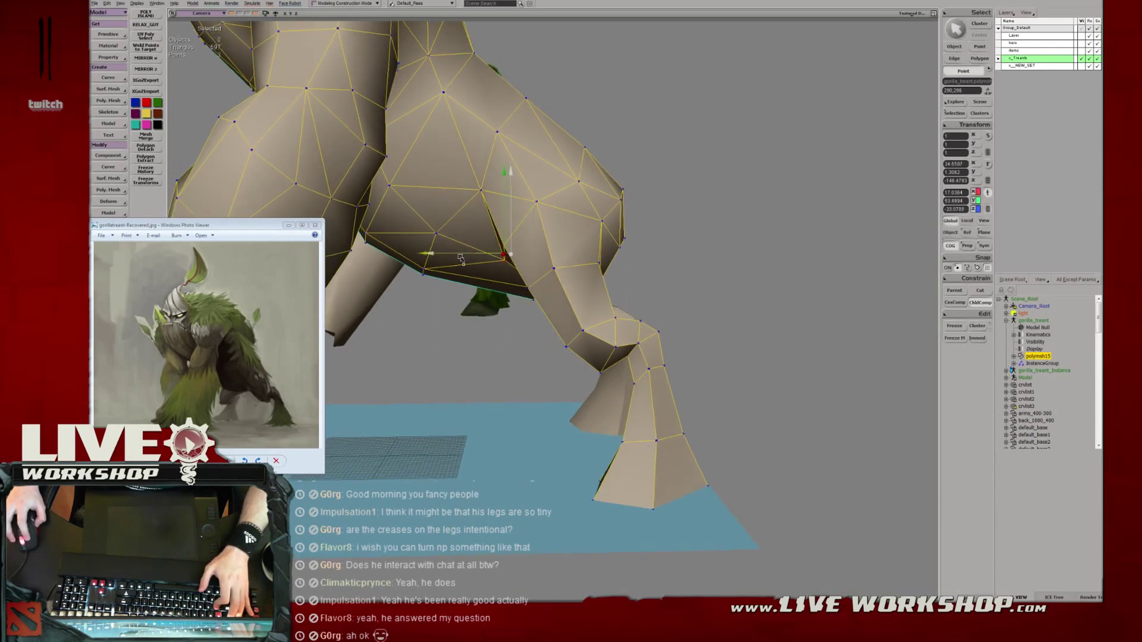
{"action": "left_click_drag", "start_coordinate": [456, 258], "coordinate": [453, 258]}
Push the edge along the front of the thigh forward to thicken the upper leg.
{"action": "key", "text": "e"}
{"action": "left_click", "coordinate": [546, 317]}
{"action": "key", "text": "v"}
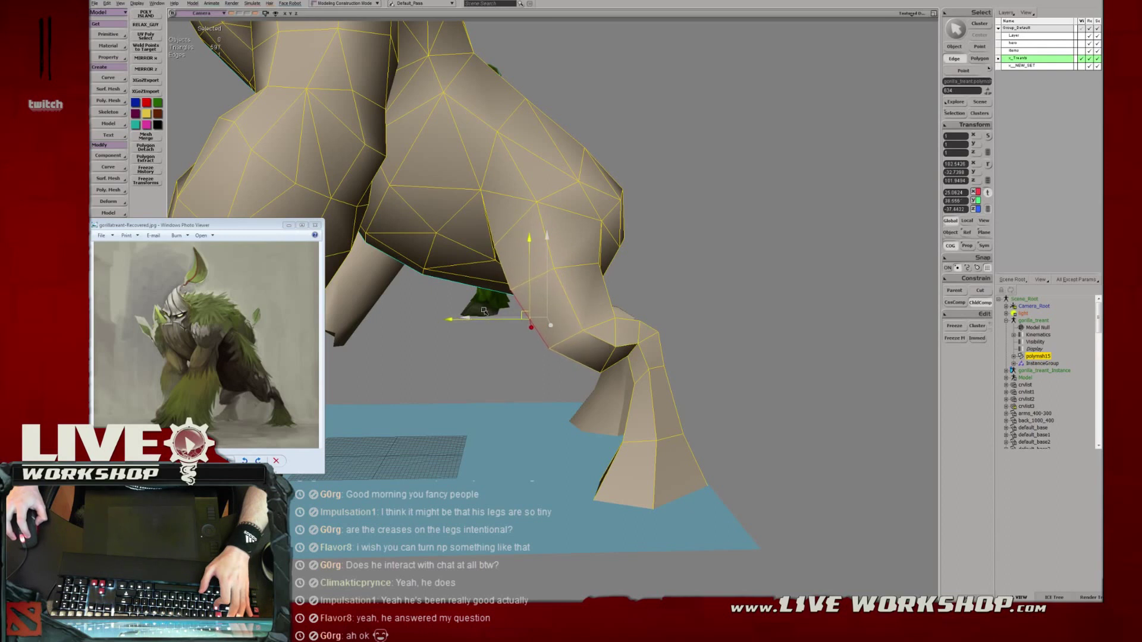
{"action": "right_click_drag", "start_coordinate": [517, 310], "coordinate": [690, 315]}
Reposition the upper front point of the thigh to round out its inner side.
{"action": "key", "text": "t"}
{"action": "left_click", "coordinate": [531, 294]}
{"action": "key", "text": "s"}
{"action": "right_click_drag", "start_coordinate": [485, 321], "coordinate": [720, 317]}
{"action": "key", "text": "v"}
{"action": "key", "text": "4"}
{"action": "key", "text": "s"}
{"action": "right_click_drag", "start_coordinate": [532, 307], "coordinate": [533, 309]}
{"action": "left_click_drag", "start_coordinate": [533, 309], "coordinate": [517, 352]}
{"action": "key", "text": "6"}
{"action": "key", "text": "s"}
{"action": "mouse_move", "coordinate": [452, 339]}
{"action": "right_mouse_down"}
{"action": "mouse_move", "coordinate": [589, 318]}
{"action": "mouse_move", "coordinate": [577, 314]}
{"action": "right_mouse_up"}
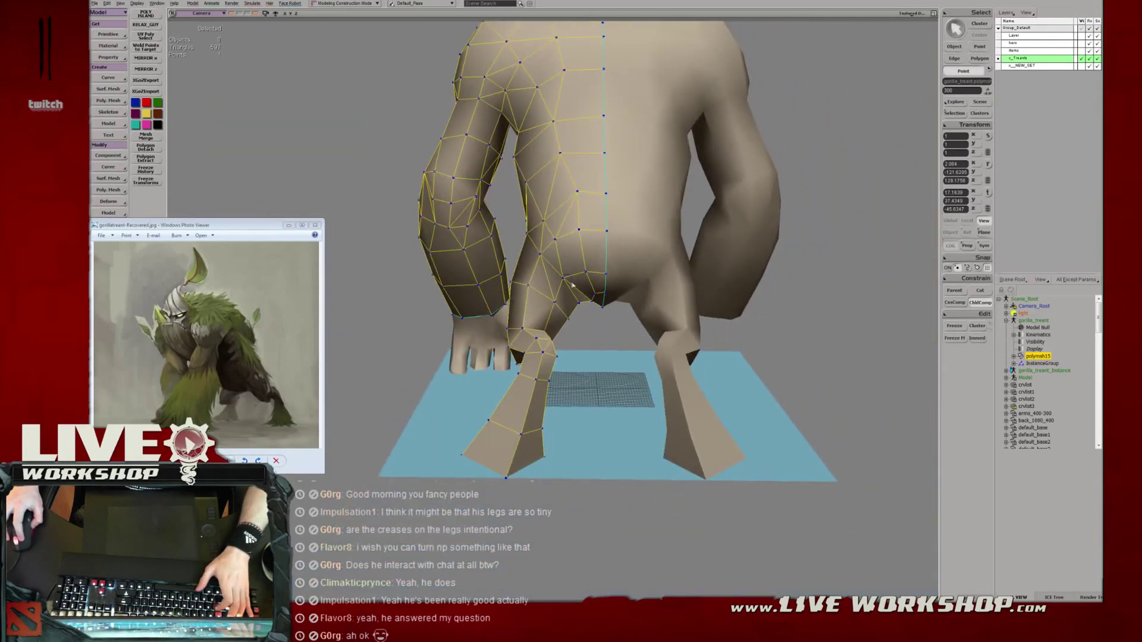
Raise the crotch point on the body's centre line to flatten the pointed crotch.
{"action": "middle_click_drag", "start_coordinate": [564, 285], "coordinate": [567, 326]}
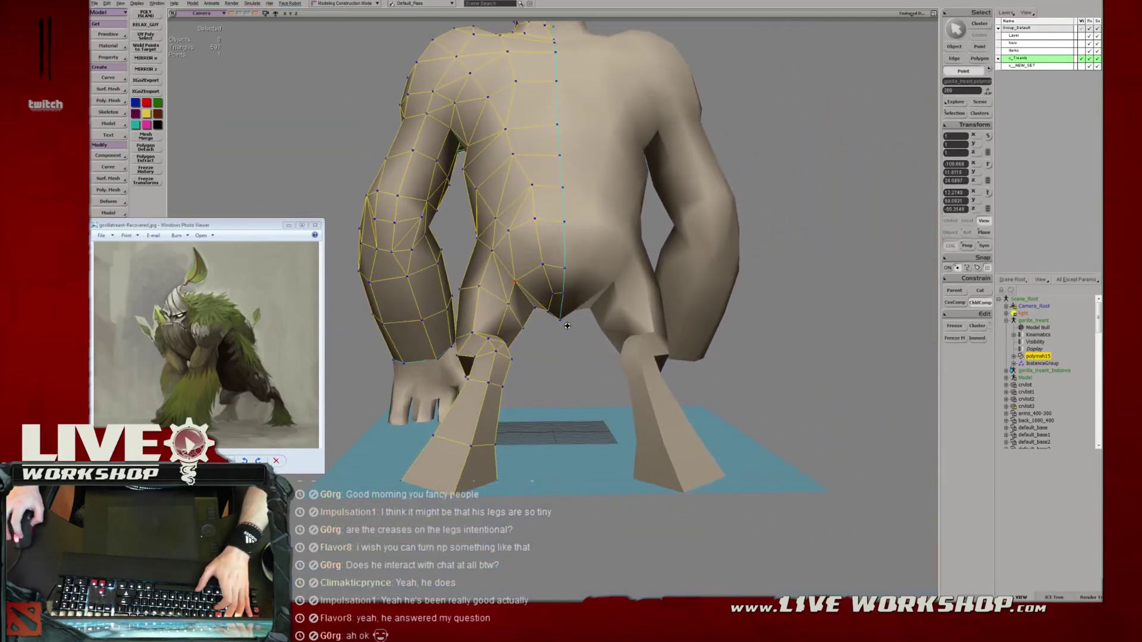
{"action": "right_click_drag", "start_coordinate": [566, 326], "coordinate": [559, 324]}
{"action": "left_click_drag", "start_coordinate": [561, 284], "coordinate": [561, 277]}
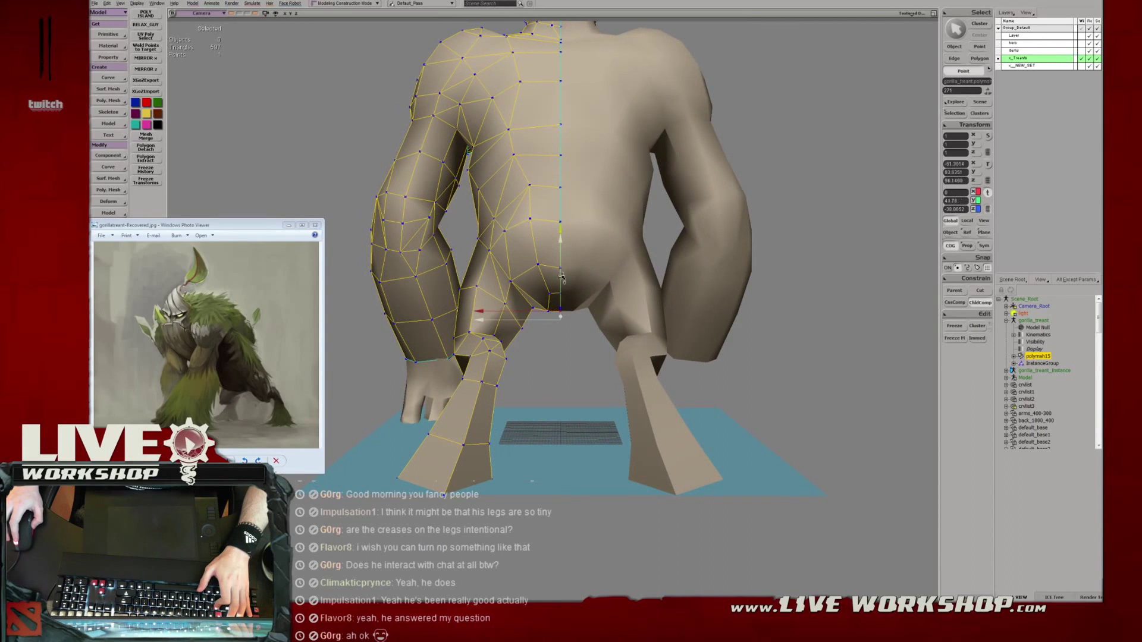
{"action": "middle_click_drag", "start_coordinate": [611, 290], "coordinate": [560, 321]}
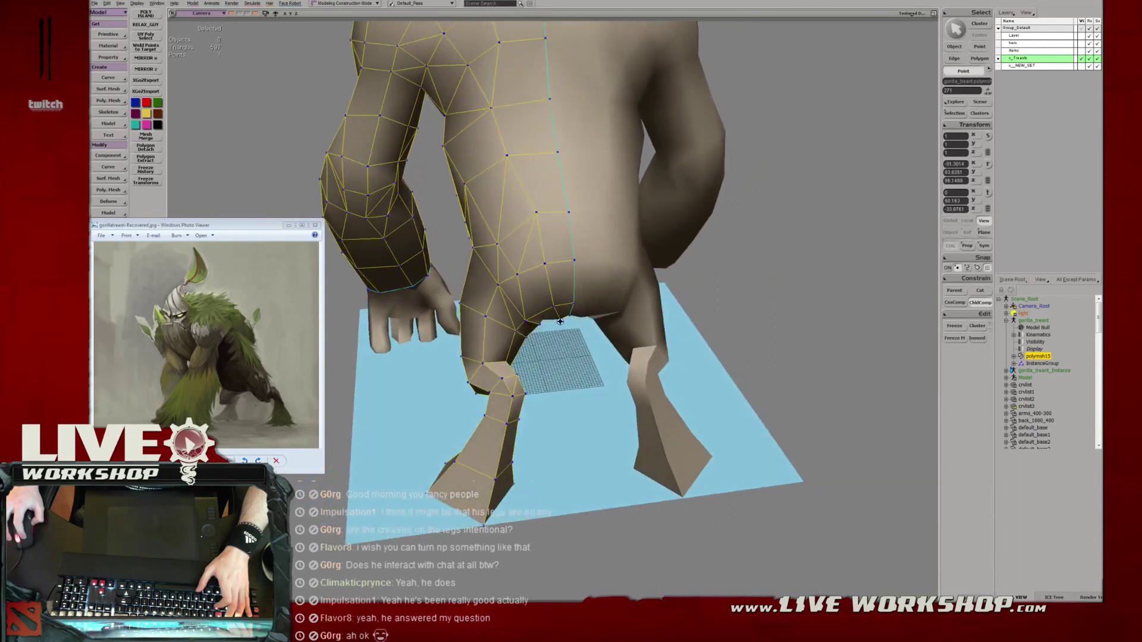
Adjust the points beside the crotch to widen the gap between the hind legs.
{"action": "left_click", "coordinate": [529, 316]}
{"action": "key", "text": "t"}
{"action": "left_click", "coordinate": [560, 318]}
{"action": "right_click_drag", "start_coordinate": [560, 319], "coordinate": [545, 336]}
{"action": "key", "text": "m"}
{"action": "left_click_drag", "start_coordinate": [546, 333], "coordinate": [522, 333]}
{"action": "left_click", "coordinate": [521, 338]}
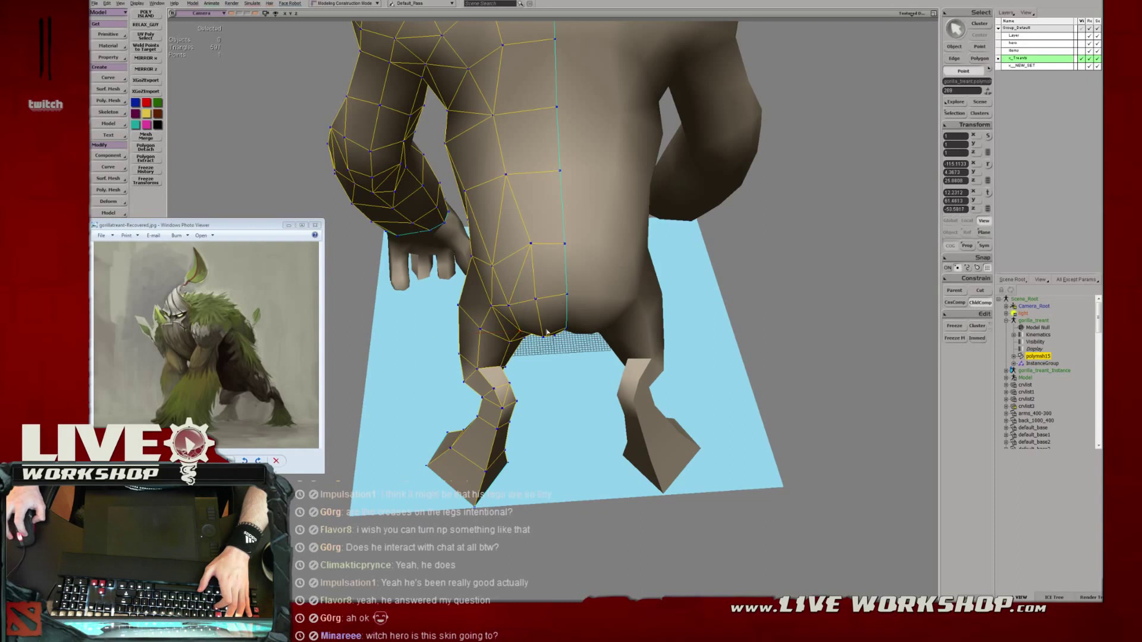
Reposition the points on the lower buttock and the back of the inner thigh.
{"action": "left_click", "coordinate": [508, 306]}
{"action": "key", "text": "v"}
{"action": "right_click_drag", "start_coordinate": [509, 310], "coordinate": [554, 253]}
{"action": "left_click_drag", "start_coordinate": [555, 252], "coordinate": [520, 272]}
{"action": "left_click", "coordinate": [519, 272]}
{"action": "right_click_drag", "start_coordinate": [520, 272], "coordinate": [501, 271]}
{"action": "key", "text": "v"}
{"action": "left_click_drag", "start_coordinate": [503, 273], "coordinate": [535, 246]}
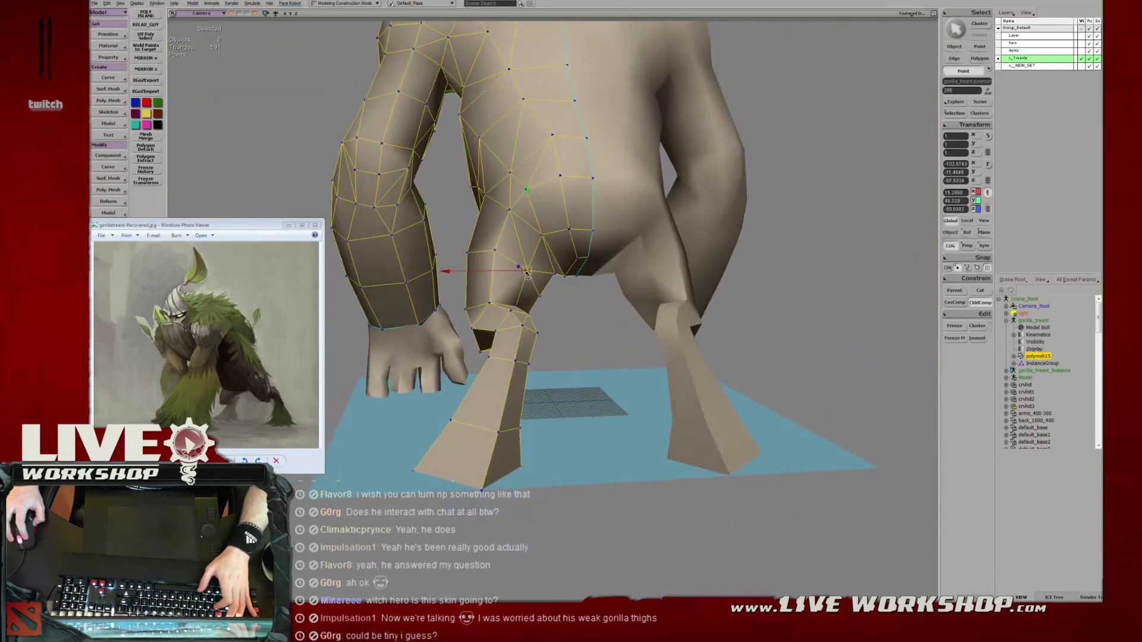
Add an edge between the points on the back of the upper thigh.
{"action": "key", "text": "e"}
{"action": "key", "text": "backslash"}
{"action": "left_click", "coordinate": [542, 235]}
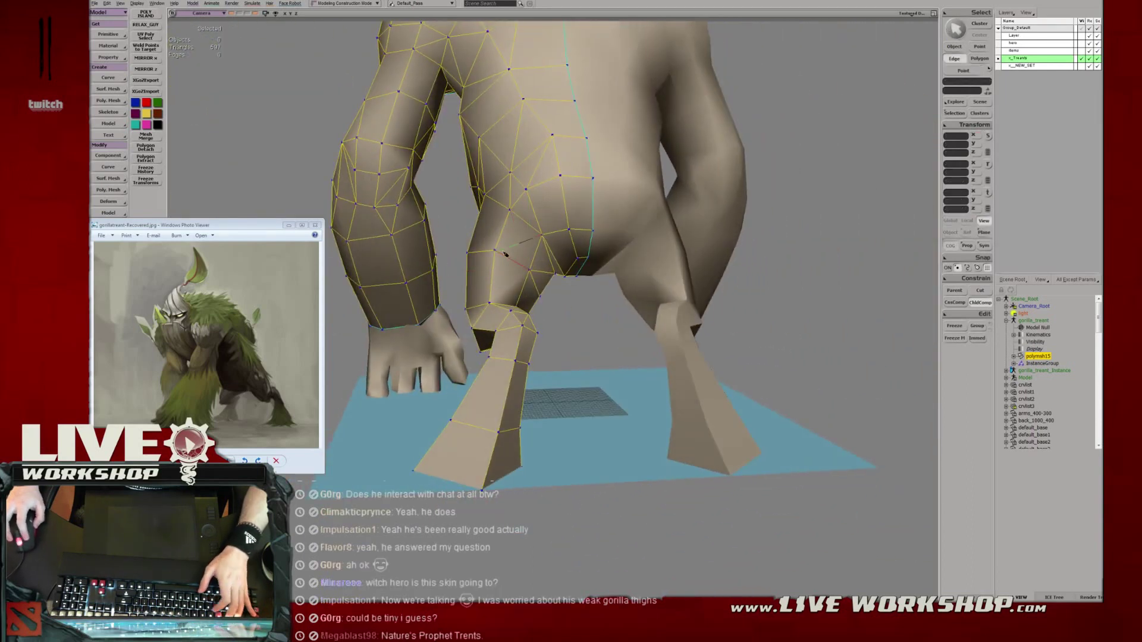
{"action": "key", "text": "m"}
Shift the points down the rear of the thigh and on top of the ankle bend slightly backward.
{"action": "right_click_drag", "start_coordinate": [494, 254], "coordinate": [584, 260]}
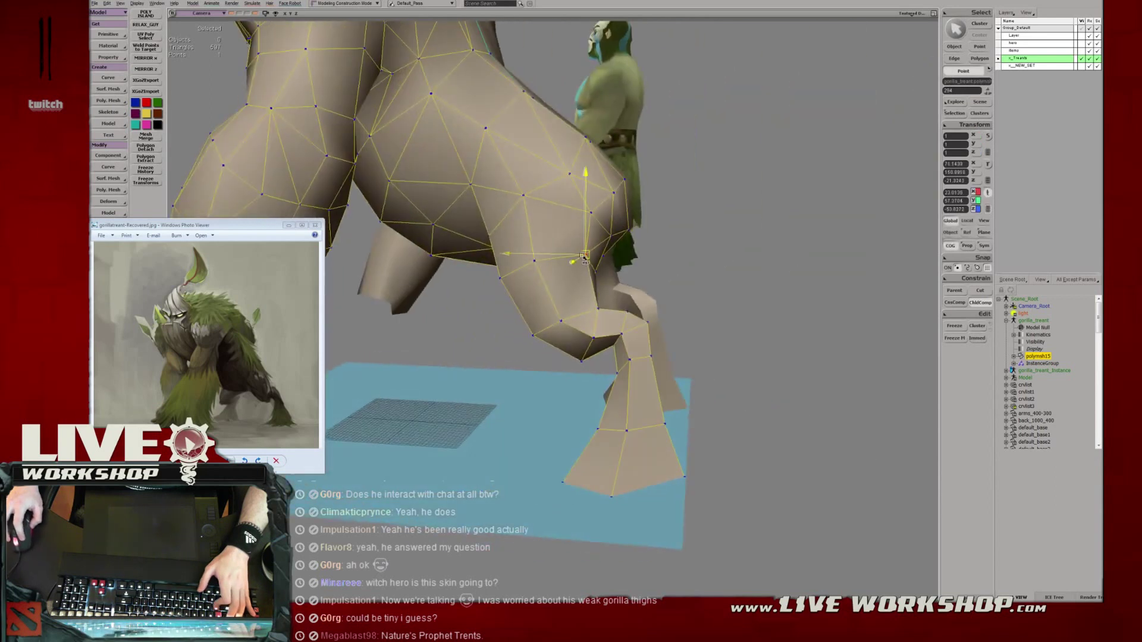
{"action": "left_click", "coordinate": [590, 212]}
{"action": "left_click_drag", "start_coordinate": [591, 213], "coordinate": [597, 214]}
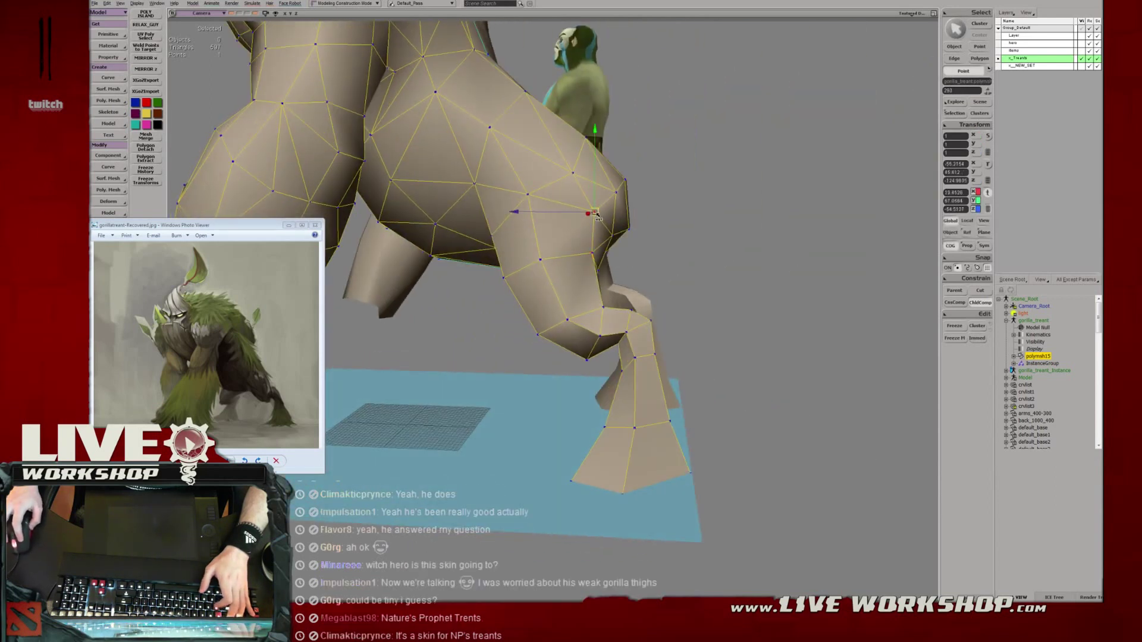
{"action": "left_click", "coordinate": [592, 254]}
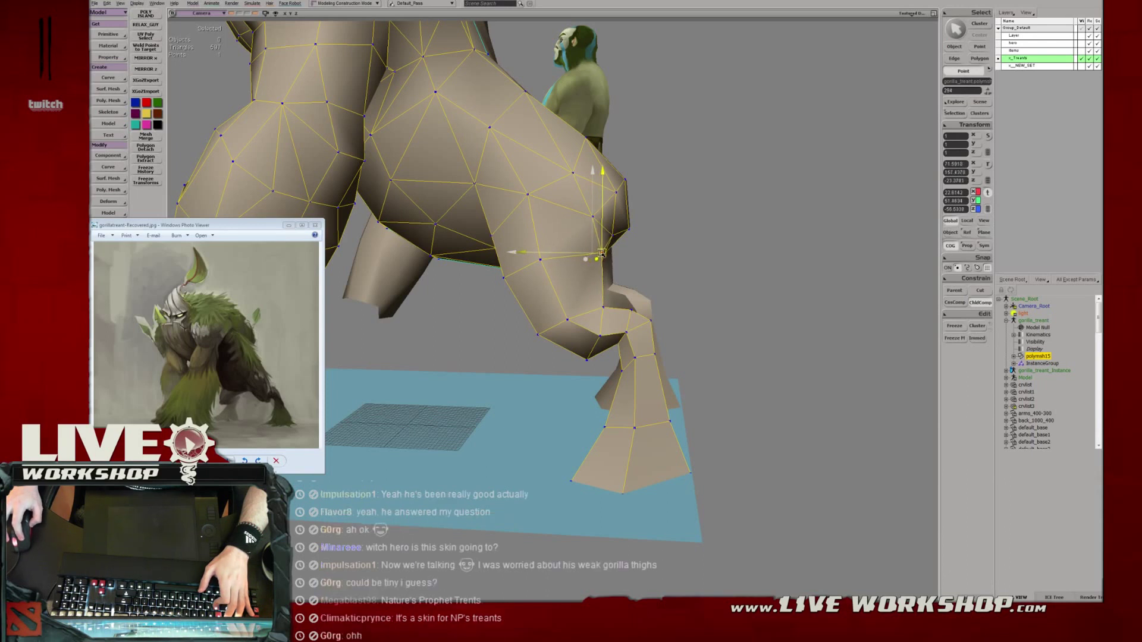
{"action": "left_click", "coordinate": [606, 307]}
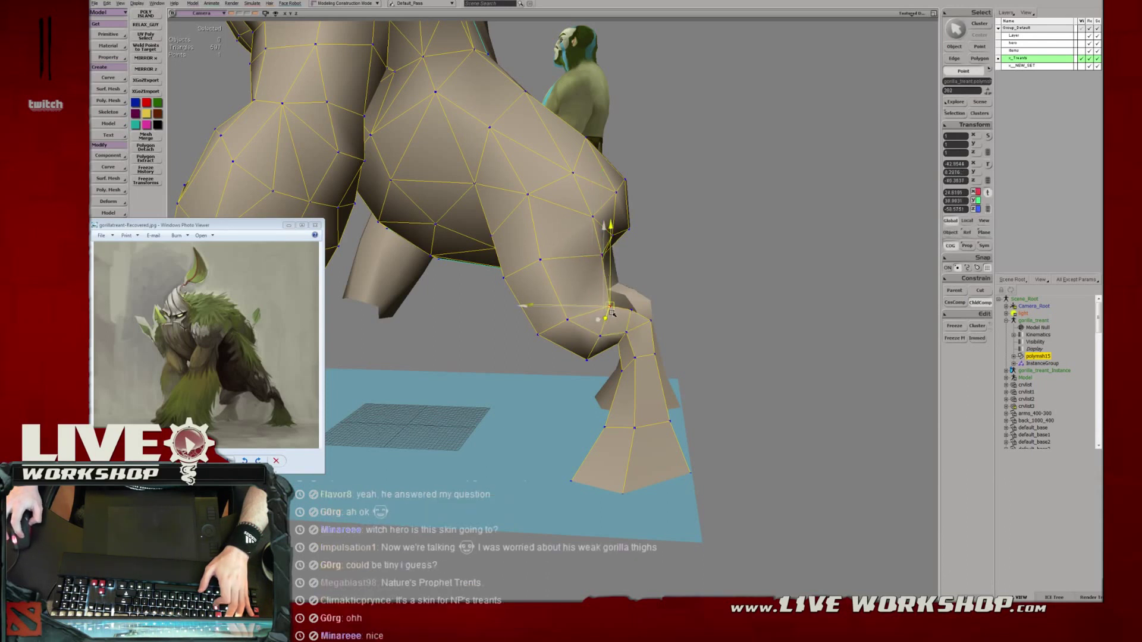
{"action": "left_click", "coordinate": [631, 306]}
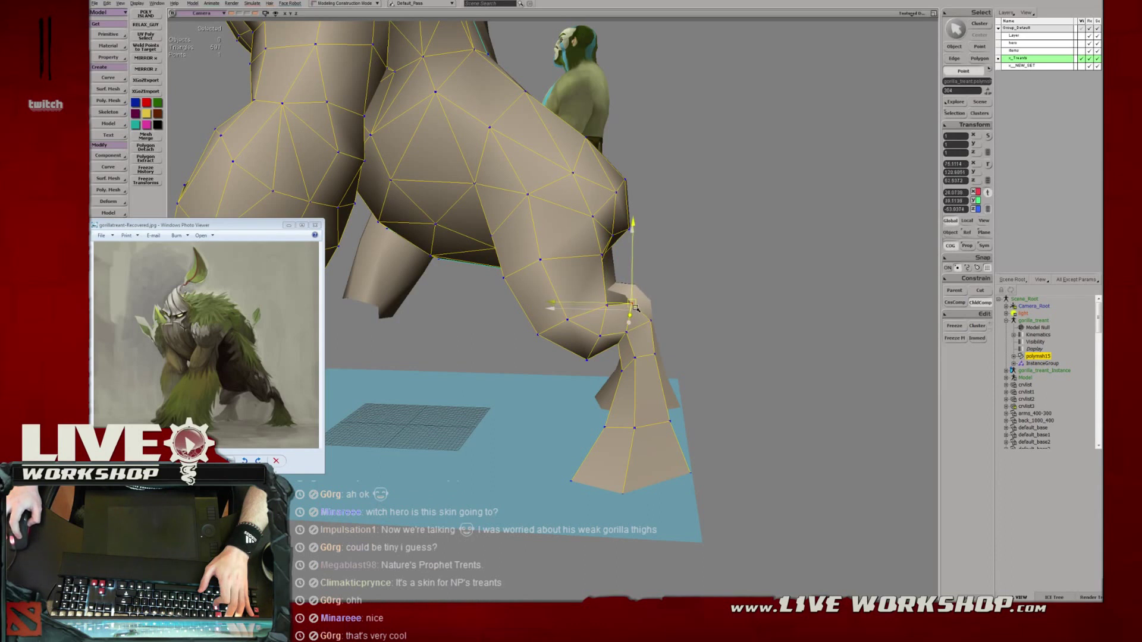
Move the points on the outer side of the hip slightly up and forward to smooth its surface.
{"action": "left_click", "coordinate": [590, 213]}
{"action": "left_click", "coordinate": [573, 175]}
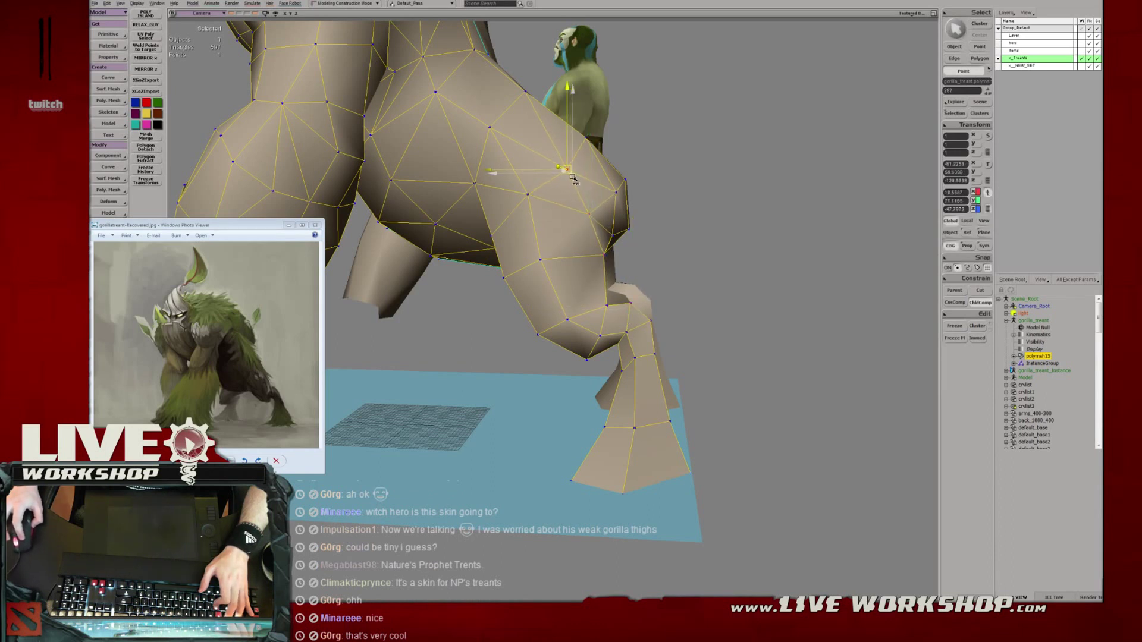
{"action": "left_click", "coordinate": [532, 202]}
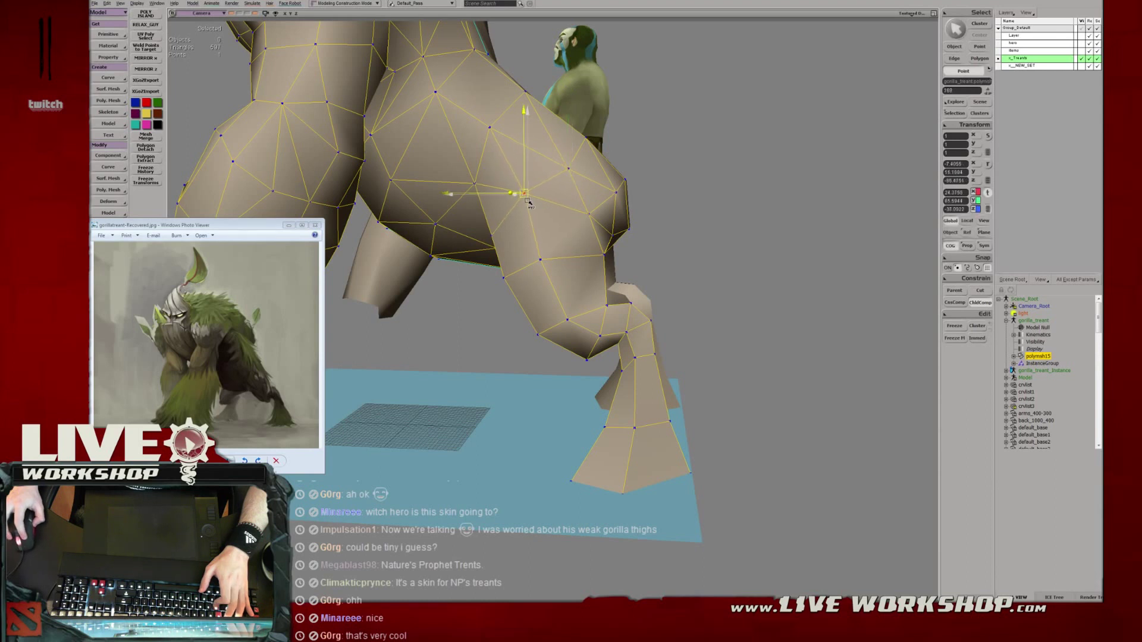
Review the whole hind leg shape from several sides and save the scene.
{"action": "middle_click_drag", "start_coordinate": [527, 201], "coordinate": [476, 250]}
{"action": "right_click_drag", "start_coordinate": [476, 250], "coordinate": [417, 268]}
{"action": "middle_click_drag", "start_coordinate": [416, 267], "coordinate": [557, 320]}
{"action": "left_click", "coordinate": [496, 315]}
{"action": "key", "text": "space"}
{"action": "left_click", "coordinate": [464, 342]}
{"action": "middle_click_drag", "start_coordinate": [464, 342], "coordinate": [446, 298]}
{"action": "right_click_drag", "start_coordinate": [446, 298], "coordinate": [600, 333]}
{"action": "key", "text": "ctrl+s"}
{"action": "middle_click_drag", "start_coordinate": [601, 333], "coordinate": [658, 360]}
Move the edge along the front of the lower leg forward, viewed from the side.
{"action": "right_click_drag", "start_coordinate": [658, 359], "coordinate": [566, 306]}
{"action": "left_click", "coordinate": [565, 306]}
{"action": "middle_click_drag", "start_coordinate": [565, 306], "coordinate": [610, 329]}
{"action": "key", "text": "m"}
{"action": "left_click", "coordinate": [572, 312]}
{"action": "left_click_drag", "start_coordinate": [576, 316], "coordinate": [565, 316]}
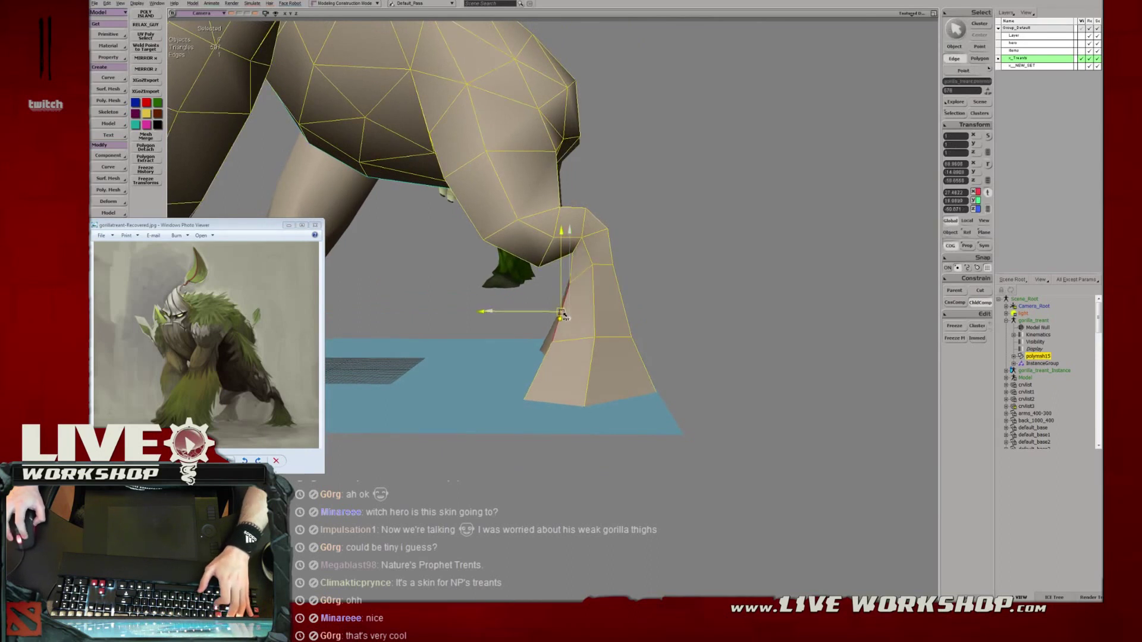
Reposition the front points of the ankle and foot to lengthen the foot's front flare.
{"action": "key", "text": "t"}
{"action": "left_click_drag", "start_coordinate": [575, 263], "coordinate": [539, 277]}
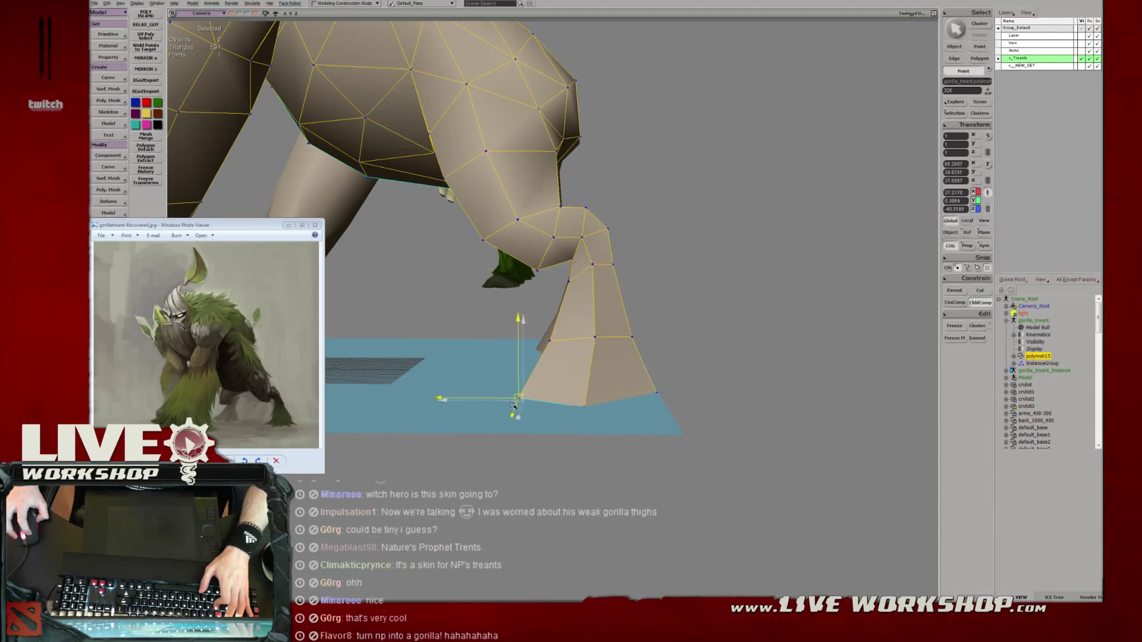
{"action": "right_click_drag", "start_coordinate": [512, 408], "coordinate": [399, 387]}
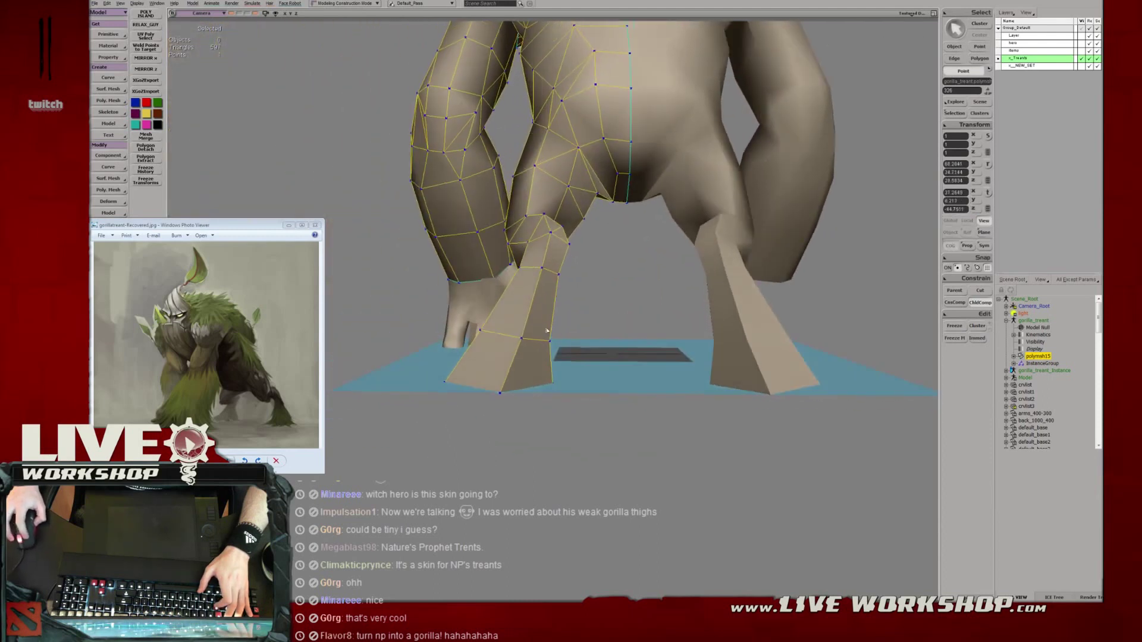
Split the foot's pointed rear corner into two separated points for a blunter outline, viewed from above.
{"action": "middle_click_drag", "start_coordinate": [554, 345], "coordinate": [510, 428]}
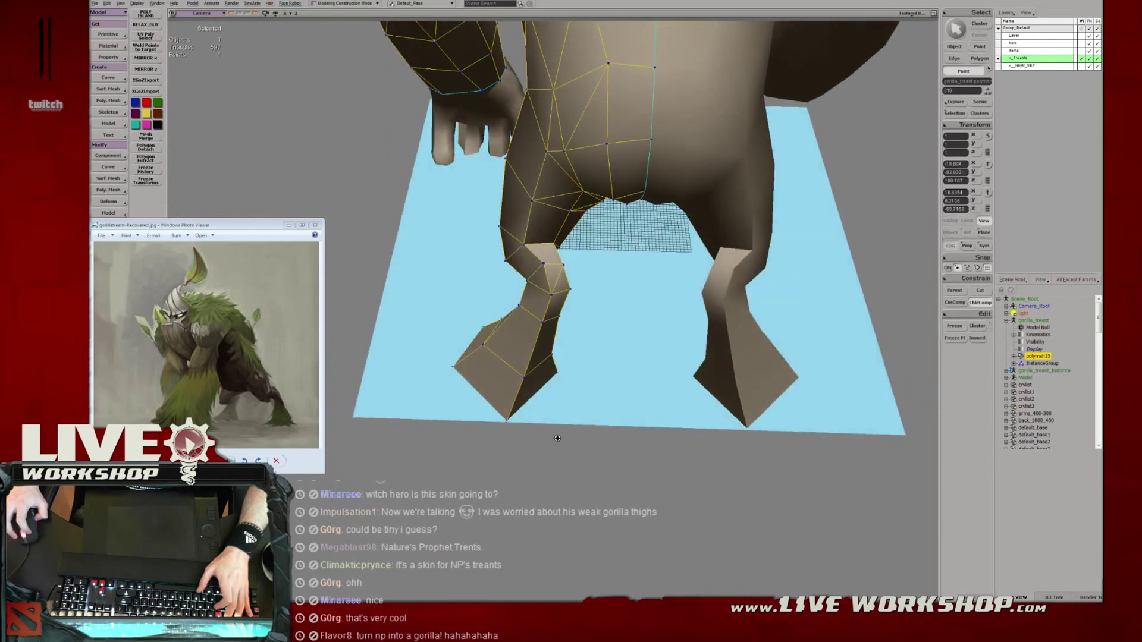
{"action": "left_click_drag", "start_coordinate": [509, 426], "coordinate": [521, 408]}
{"action": "right_click_drag", "start_coordinate": [524, 406], "coordinate": [629, 357]}
{"action": "middle_click_drag", "start_coordinate": [629, 356], "coordinate": [524, 385]}
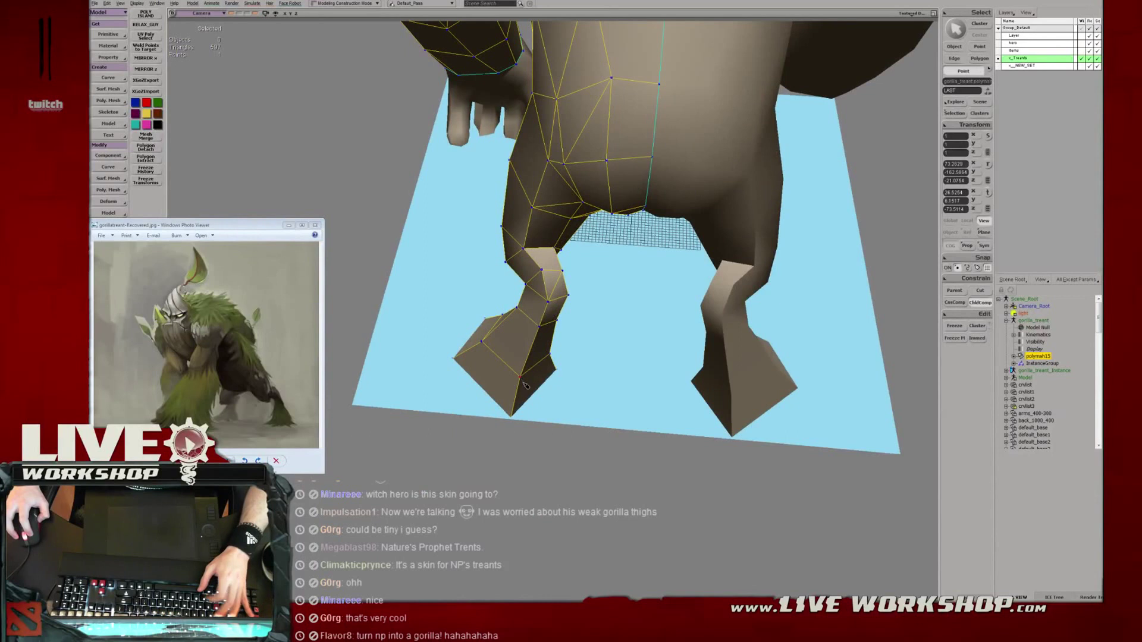
{"action": "left_click", "coordinate": [512, 416]}
{"action": "key", "text": "v"}
{"action": "key", "text": "v"}
{"action": "left_click_drag", "start_coordinate": [511, 416], "coordinate": [477, 416]}
{"action": "key", "text": "v"}
{"action": "left_click", "coordinate": [484, 416]}
{"action": "key", "text": "v"}
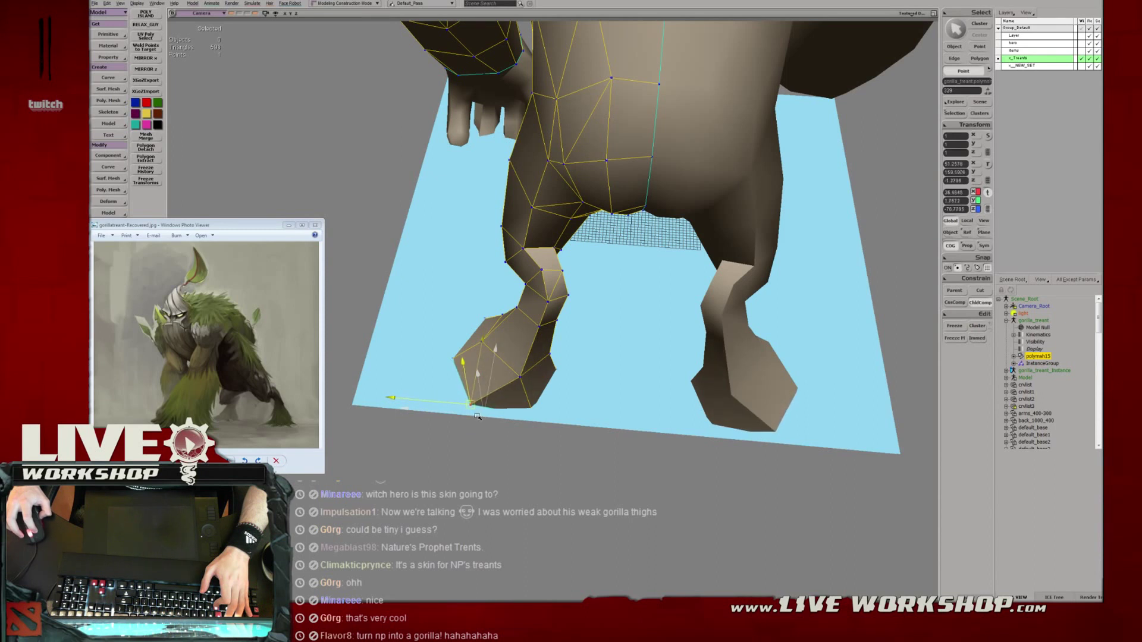
Adjust the foot's two rear corner points to even out the rounded sole outline.
{"action": "left_click", "coordinate": [531, 415]}
{"action": "key", "text": "s"}
{"action": "right_click_drag", "start_coordinate": [532, 416], "coordinate": [552, 344]}
{"action": "middle_click_drag", "start_coordinate": [551, 344], "coordinate": [553, 323]}
{"action": "right_click_drag", "start_coordinate": [502, 346], "coordinate": [484, 342]}
{"action": "left_click", "coordinate": [481, 369]}
{"action": "left_click_drag", "start_coordinate": [483, 327], "coordinate": [484, 340]}
{"action": "middle_click_drag", "start_coordinate": [485, 340], "coordinate": [531, 423]}
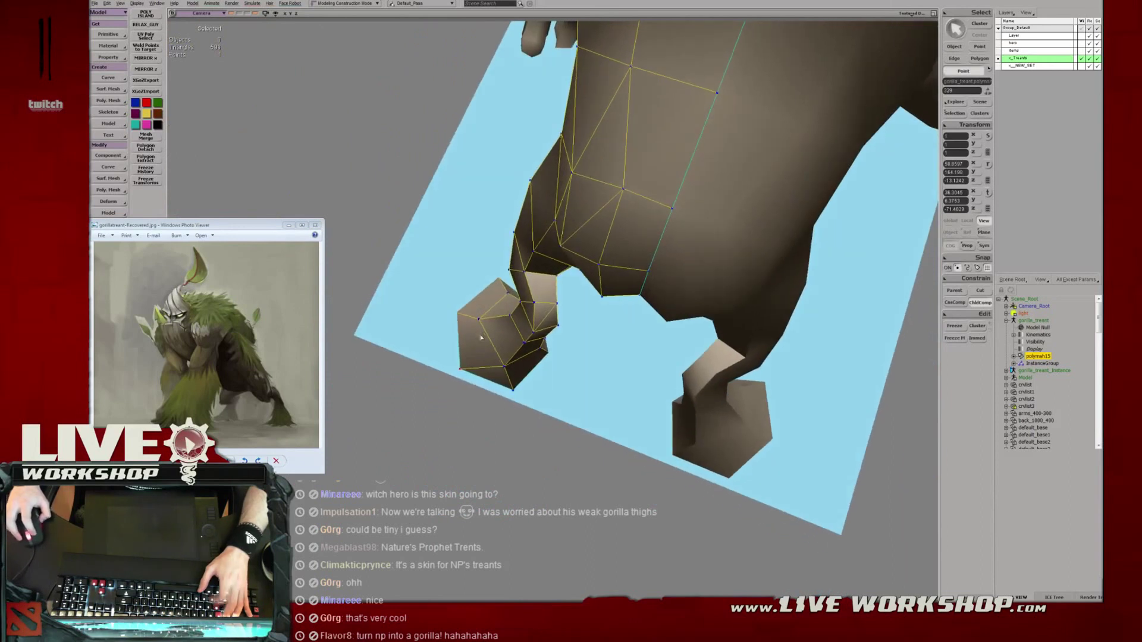
Move the outer and inner side points of the foot outward to widen the sole.
{"action": "left_click", "coordinate": [451, 314]}
{"action": "key", "text": "s"}
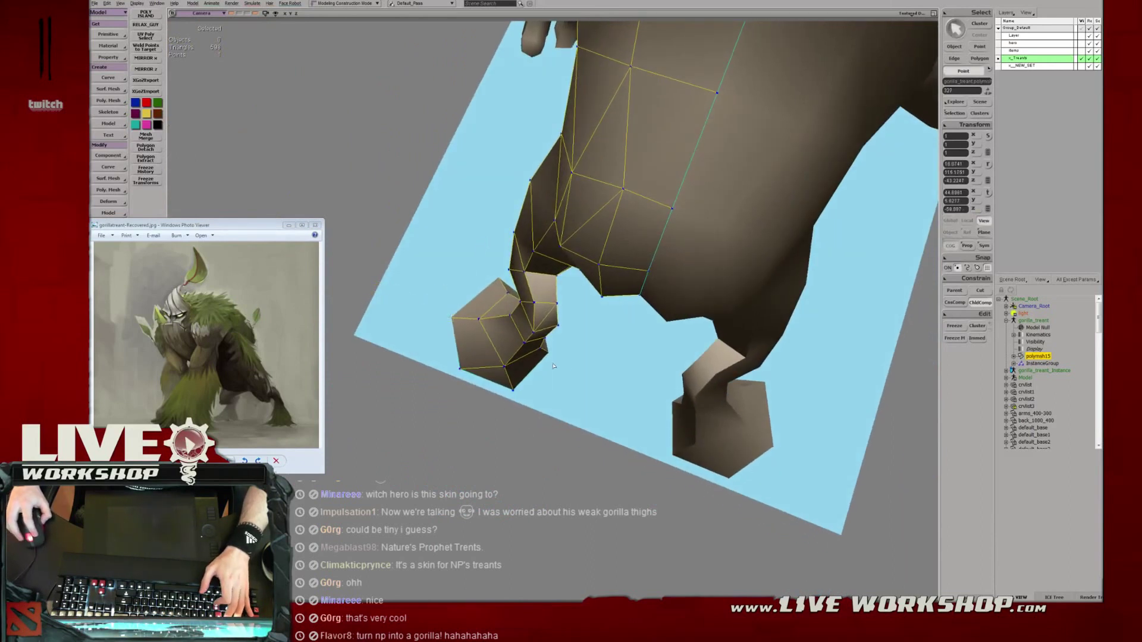
{"action": "left_click_drag", "start_coordinate": [543, 350], "coordinate": [555, 351]}
{"action": "key", "text": "s"}
{"action": "right_click_drag", "start_coordinate": [560, 351], "coordinate": [522, 366]}
Reposition points around the ankle bend and the lower leg, viewed close up from a low angle.
{"action": "middle_click_drag", "start_coordinate": [522, 365], "coordinate": [580, 172]}
{"action": "left_click", "coordinate": [534, 385]}
{"action": "left_click", "coordinate": [563, 316]}
{"action": "left_click", "coordinate": [545, 232]}
{"action": "left_click", "coordinate": [581, 165]}
{"action": "key", "text": "t"}
{"action": "left_click", "coordinate": [627, 190]}
{"action": "middle_click_drag", "start_coordinate": [627, 191], "coordinate": [586, 232]}
{"action": "left_click", "coordinate": [581, 169]}
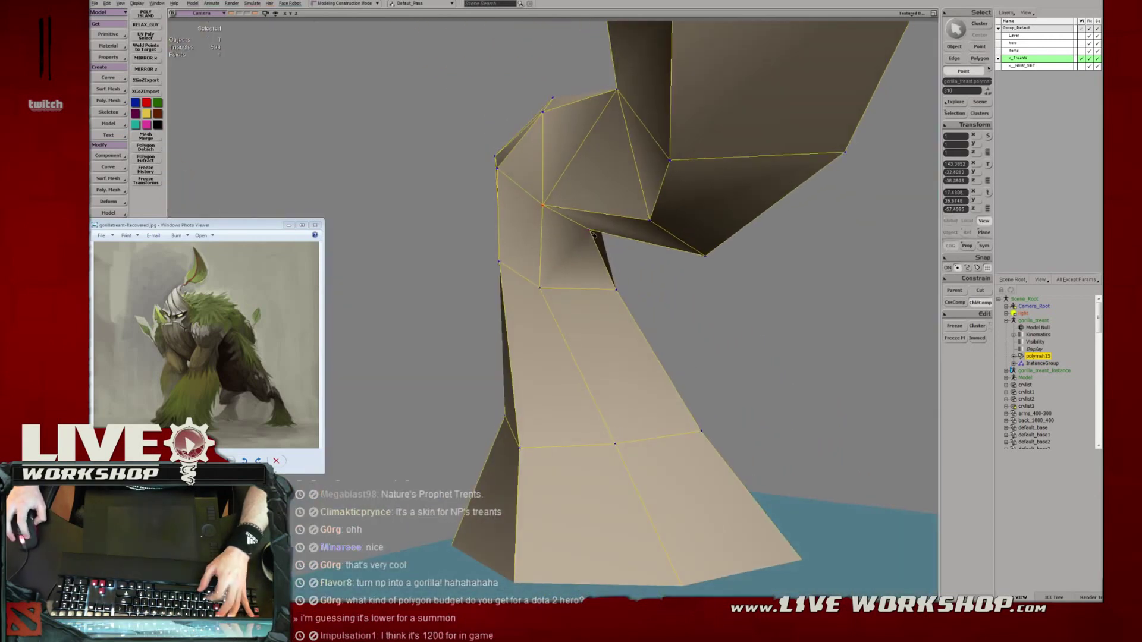
Adjust the rear and side points of the loop just below the ankle bend.
{"action": "left_click", "coordinate": [541, 291]}
{"action": "middle_click_drag", "start_coordinate": [541, 291], "coordinate": [543, 265]}
{"action": "left_click", "coordinate": [500, 241]}
{"action": "key", "text": "v"}
{"action": "left_click_drag", "start_coordinate": [499, 241], "coordinate": [510, 251]}
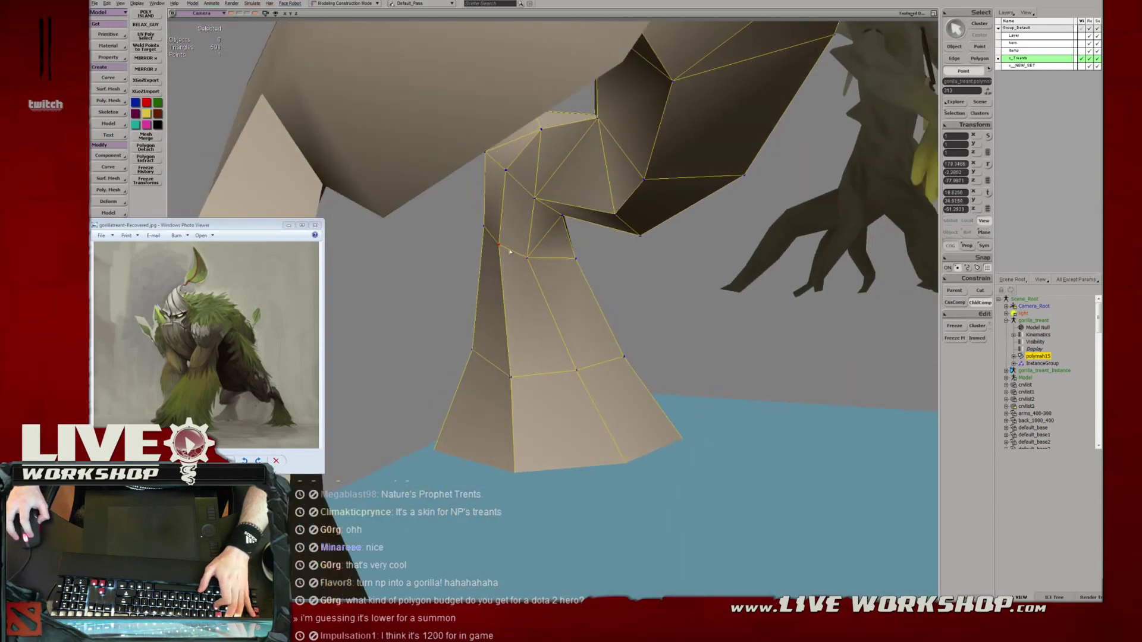
Reposition the front points of the loop where the lower leg flares into the foot.
{"action": "middle_click_drag", "start_coordinate": [510, 251], "coordinate": [525, 246]}
{"action": "key", "text": "v"}
{"action": "left_click_drag", "start_coordinate": [528, 352], "coordinate": [517, 347]}
{"action": "middle_click_drag", "start_coordinate": [517, 347], "coordinate": [515, 311]}
{"action": "left_click", "coordinate": [517, 395]}
{"action": "key", "text": "v"}
{"action": "left_click_drag", "start_coordinate": [539, 386], "coordinate": [519, 383]}
{"action": "middle_click_drag", "start_coordinate": [520, 382], "coordinate": [535, 324]}
Adjust the rear points of the loop above the flared foot, working from behind the leg.
{"action": "left_click", "coordinate": [536, 322]}
{"action": "key", "text": "v"}
{"action": "left_click_drag", "start_coordinate": [532, 322], "coordinate": [533, 320]}
{"action": "key", "text": "m"}
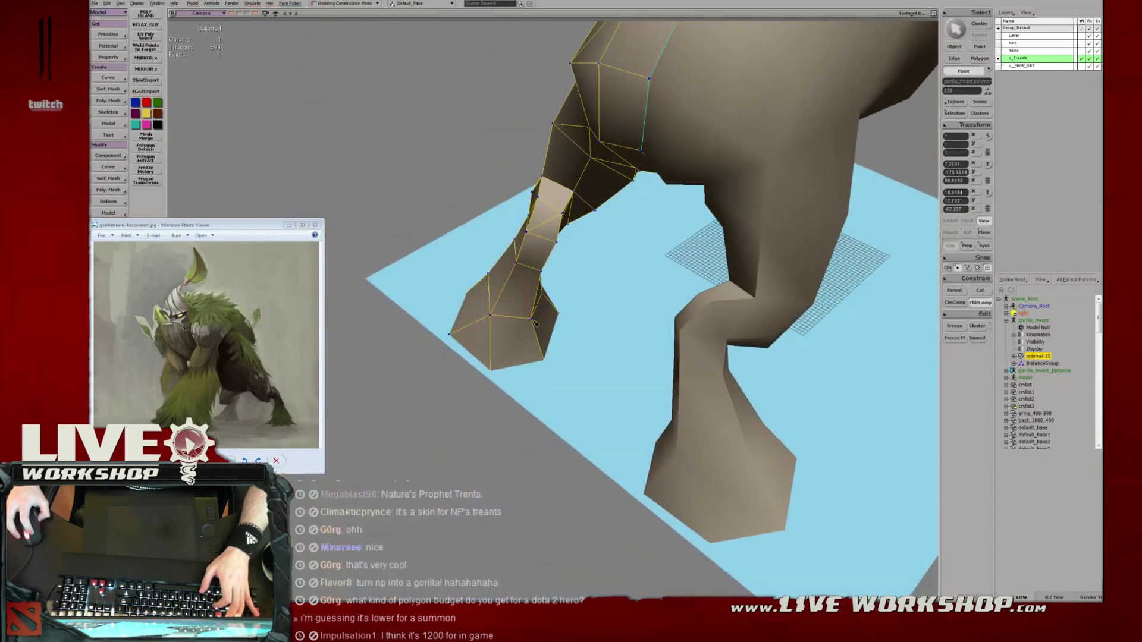
{"action": "left_click", "coordinate": [497, 321]}
{"action": "middle_click_drag", "start_coordinate": [497, 321], "coordinate": [552, 304]}
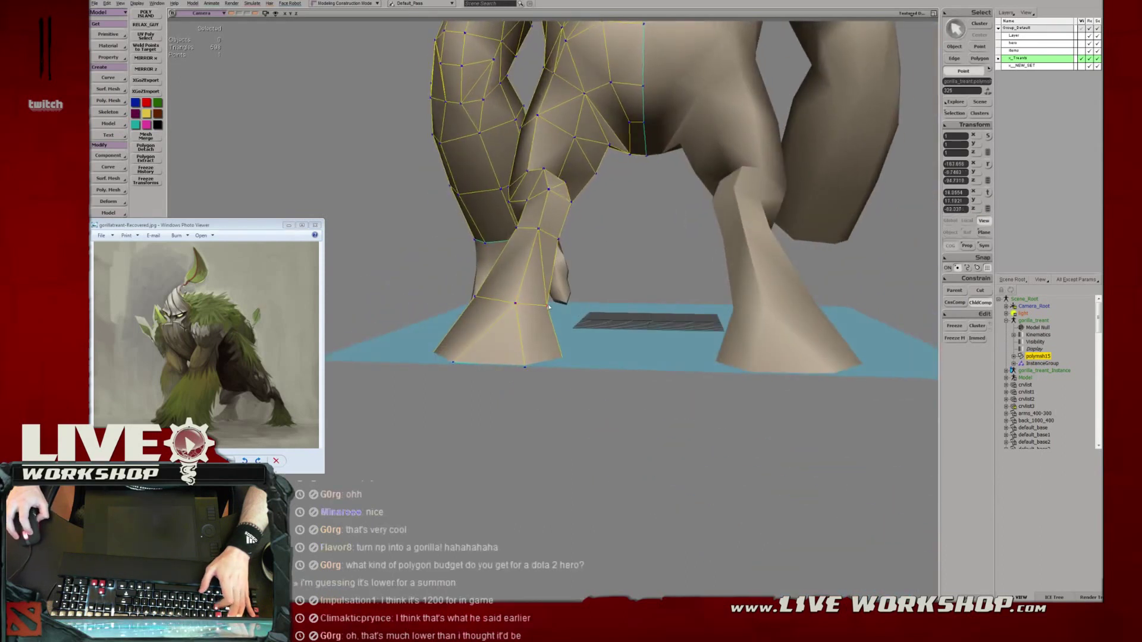
Move the back points of the ankle and of the foot's upper loop, viewed from above and behind.
{"action": "key", "text": "v"}
{"action": "key", "text": "s"}
{"action": "right_click_drag", "start_coordinate": [555, 280], "coordinate": [553, 237]}
{"action": "middle_click_drag", "start_coordinate": [553, 236], "coordinate": [534, 262]}
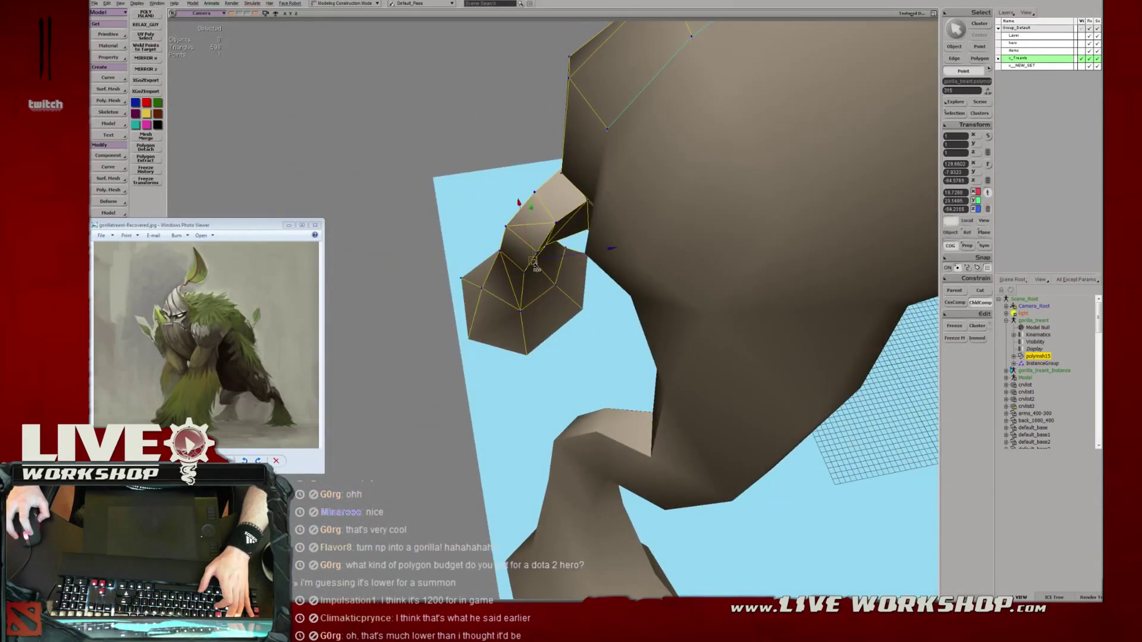
{"action": "left_click", "coordinate": [522, 270]}
{"action": "left_click", "coordinate": [523, 314]}
{"action": "left_click_drag", "start_coordinate": [516, 315], "coordinate": [515, 312]}
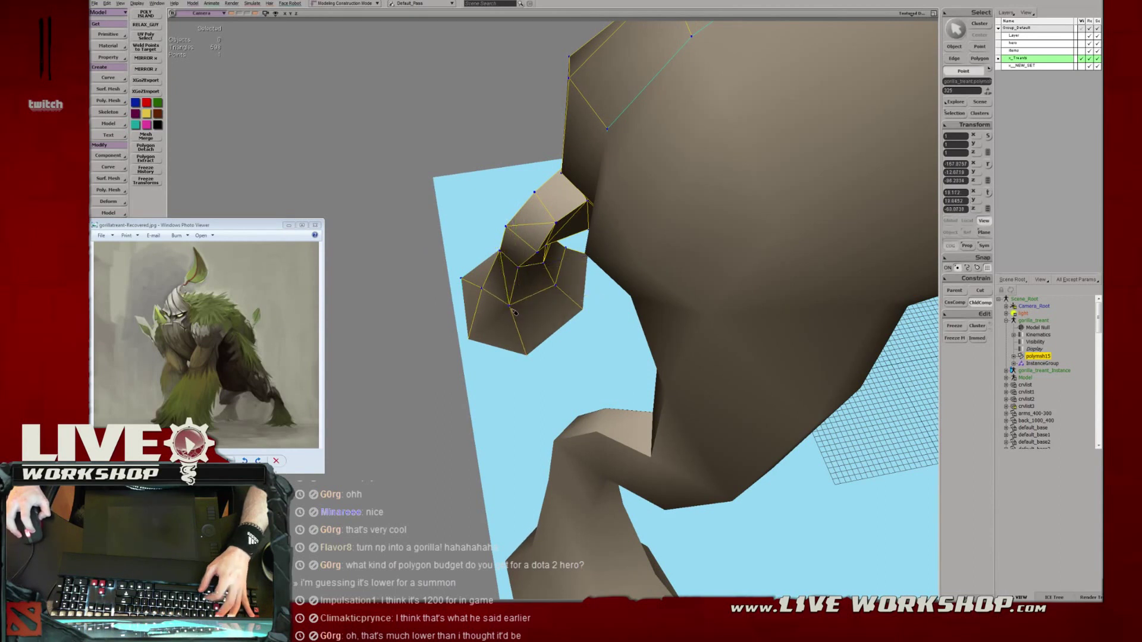
{"action": "key", "text": "m"}
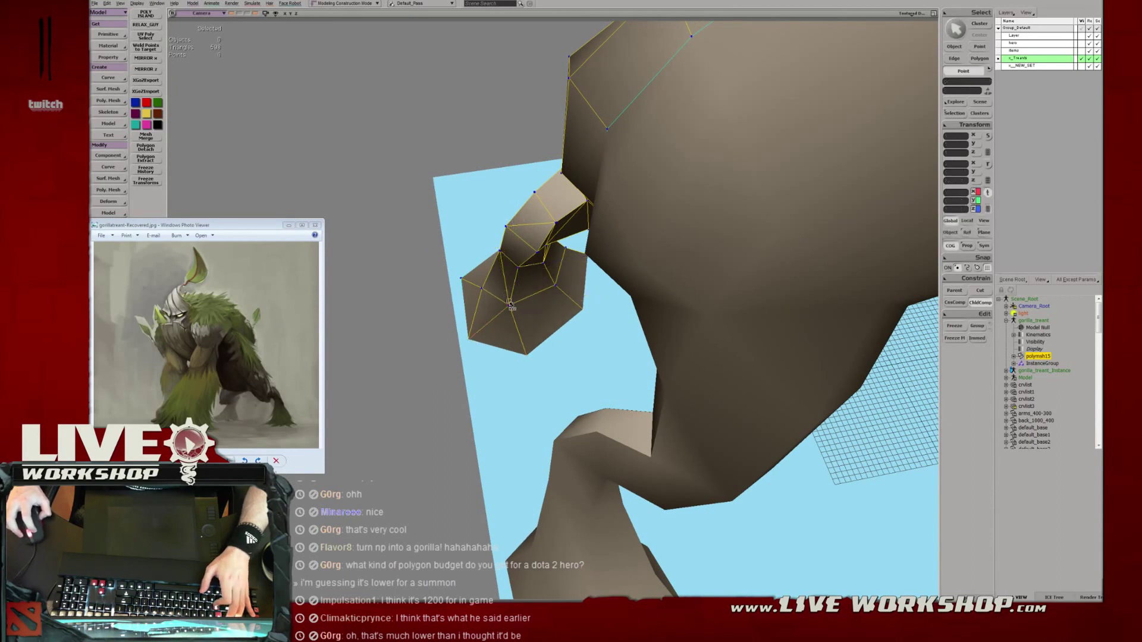
Tweak individual points around the ankle bend and foot loop to smooth the lower leg's silhouette.
{"action": "right_click_drag", "start_coordinate": [527, 299], "coordinate": [550, 268]}
{"action": "left_click_drag", "start_coordinate": [499, 307], "coordinate": [496, 306]}
{"action": "left_click_drag", "start_coordinate": [533, 215], "coordinate": [529, 214]}
{"action": "right_click_drag", "start_coordinate": [529, 215], "coordinate": [411, 318]}
{"action": "left_click", "coordinate": [543, 308]}
{"action": "key", "text": "v"}
{"action": "left_click", "coordinate": [533, 234]}
{"action": "right_click_drag", "start_coordinate": [533, 234], "coordinate": [550, 234]}
{"action": "middle_click_drag", "start_coordinate": [550, 234], "coordinate": [587, 253]}
{"action": "left_click", "coordinate": [545, 172]}
{"action": "left_click_drag", "start_coordinate": [538, 216], "coordinate": [512, 338]}
{"action": "left_click", "coordinate": [575, 291]}
{"action": "left_click", "coordinate": [532, 248]}
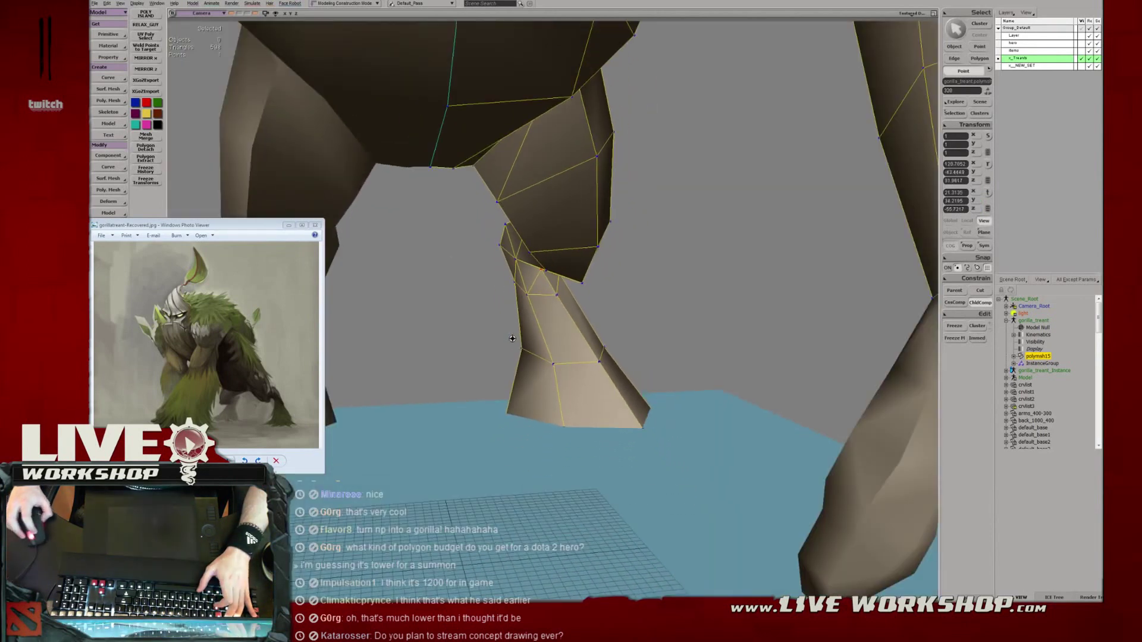
Examine the whole gorilla model and its hind legs from several angles.
{"action": "key", "text": "space"}
{"action": "scroll", "coordinate": [658, 275], "scroll_direction": "down", "scroll_amount": 6}
{"action": "key", "text": "ctrl+shift+a"}
{"action": "left_click_drag", "start_coordinate": [576, 274], "coordinate": [555, 288]}
{"action": "middle_click_drag", "start_coordinate": [555, 289], "coordinate": [596, 301]}
{"action": "key", "text": "space"}
{"action": "left_click", "coordinate": [586, 284]}
{"action": "right_click_drag", "start_coordinate": [586, 284], "coordinate": [536, 291]}
{"action": "middle_click_drag", "start_coordinate": [536, 291], "coordinate": [585, 288]}
{"action": "right_click_drag", "start_coordinate": [585, 289], "coordinate": [533, 237]}
Select all points of the hind leg from the knee to the foot in wireframe and rotate them slightly.
{"action": "key", "text": "4"}
{"action": "key", "text": "t"}
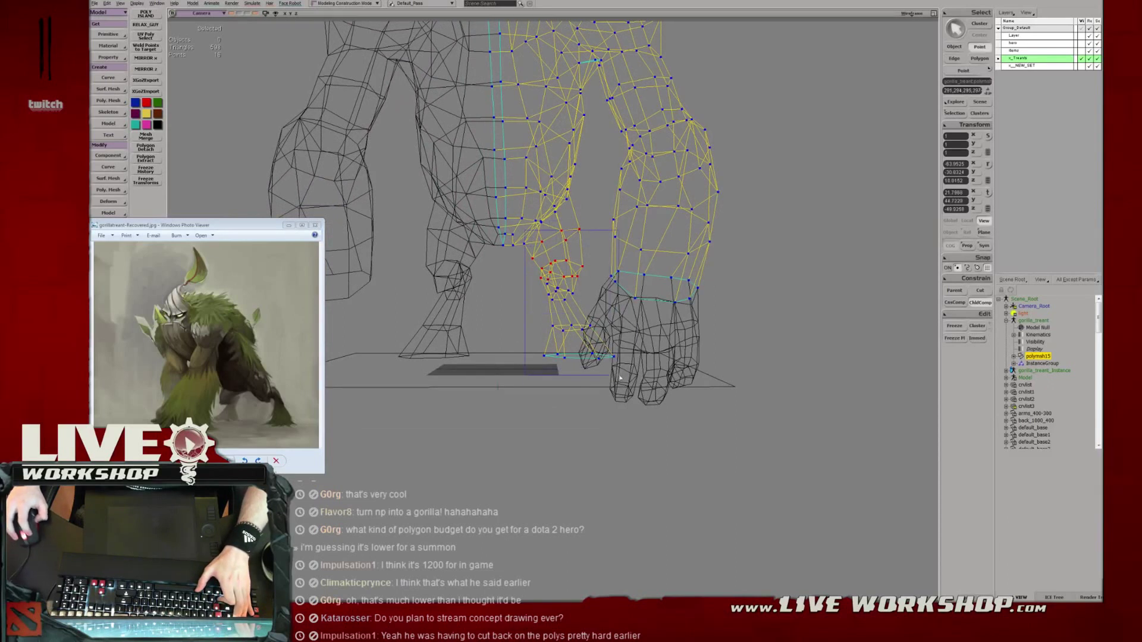
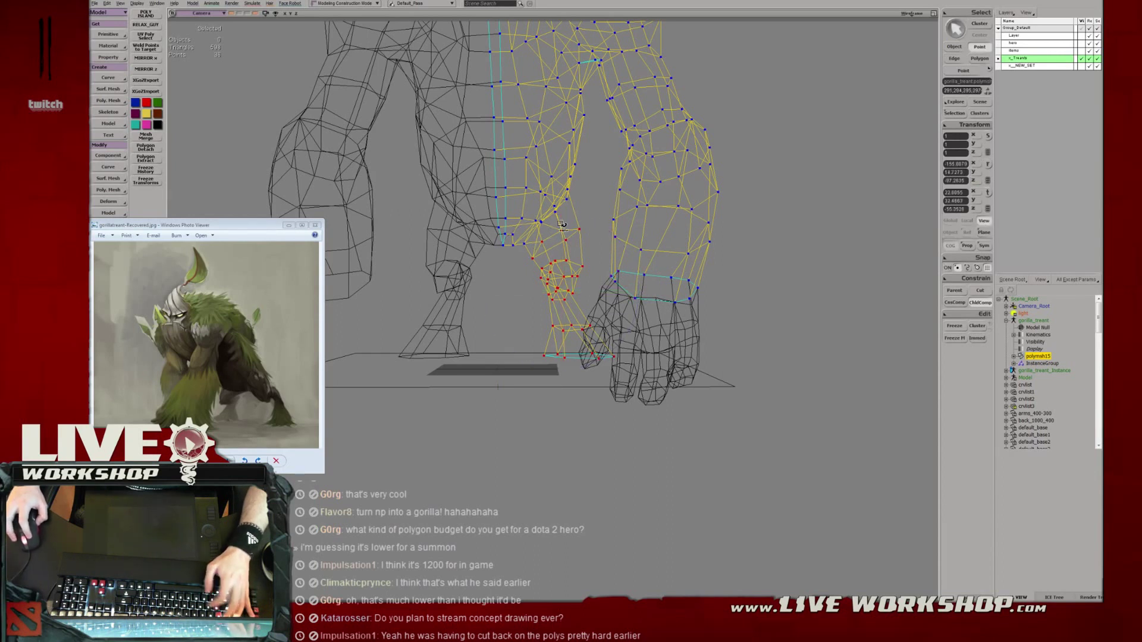
{"action": "key", "text": "c"}
{"action": "right_click_drag", "start_coordinate": [594, 219], "coordinate": [589, 224]}
{"action": "key", "text": "6"}
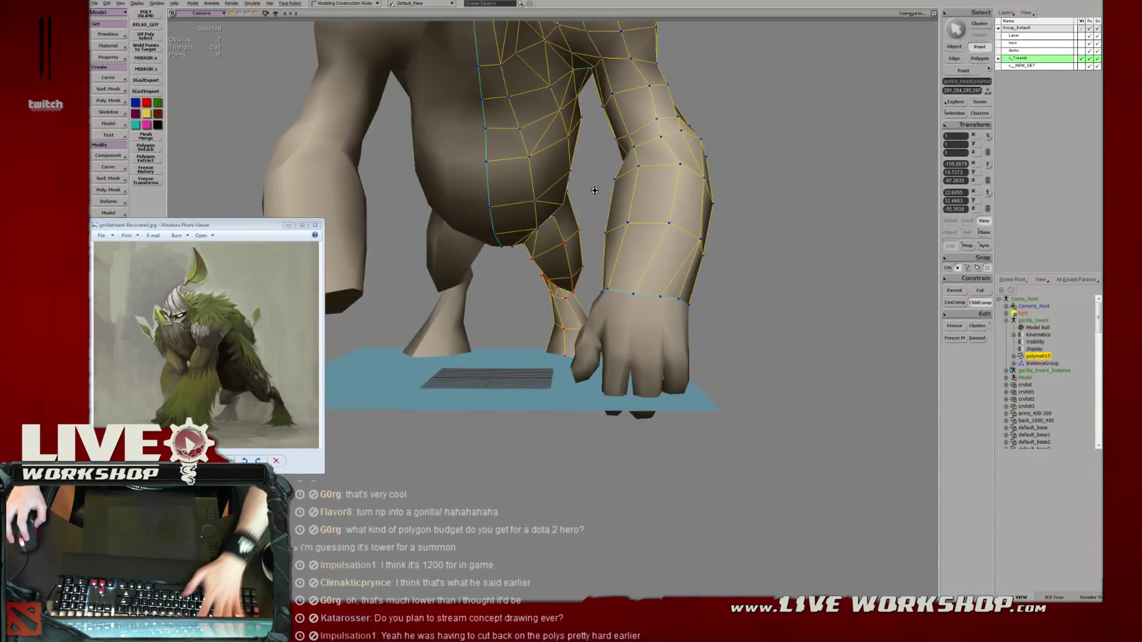
{"action": "middle_click_drag", "start_coordinate": [595, 191], "coordinate": [587, 211]}
{"action": "key", "text": "c"}
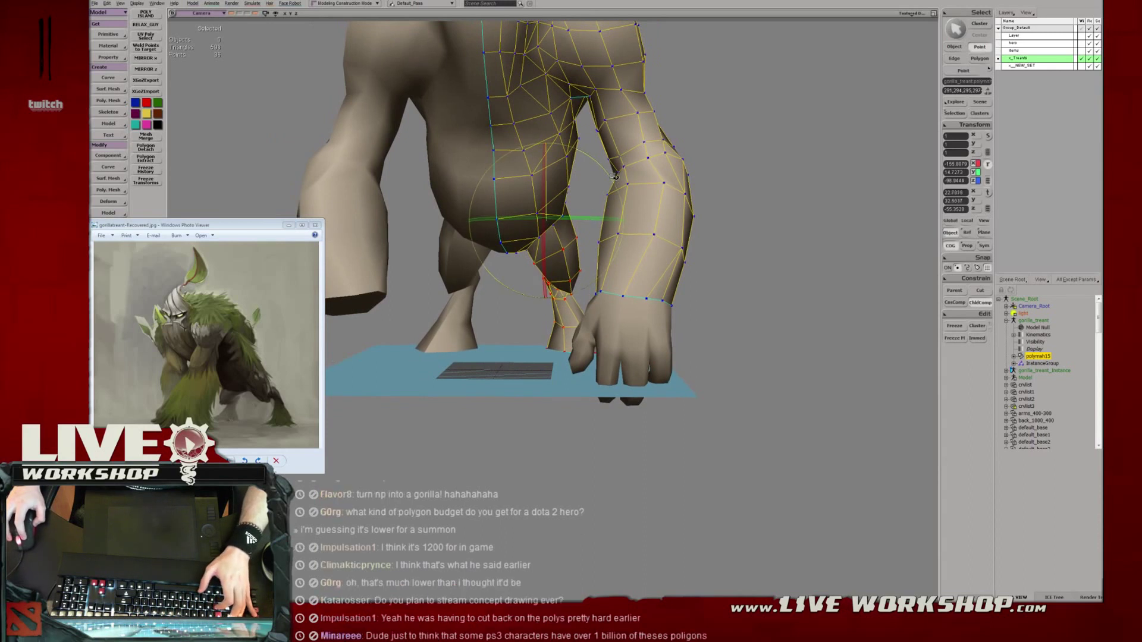
{"action": "left_click_drag", "start_coordinate": [612, 176], "coordinate": [606, 180]}
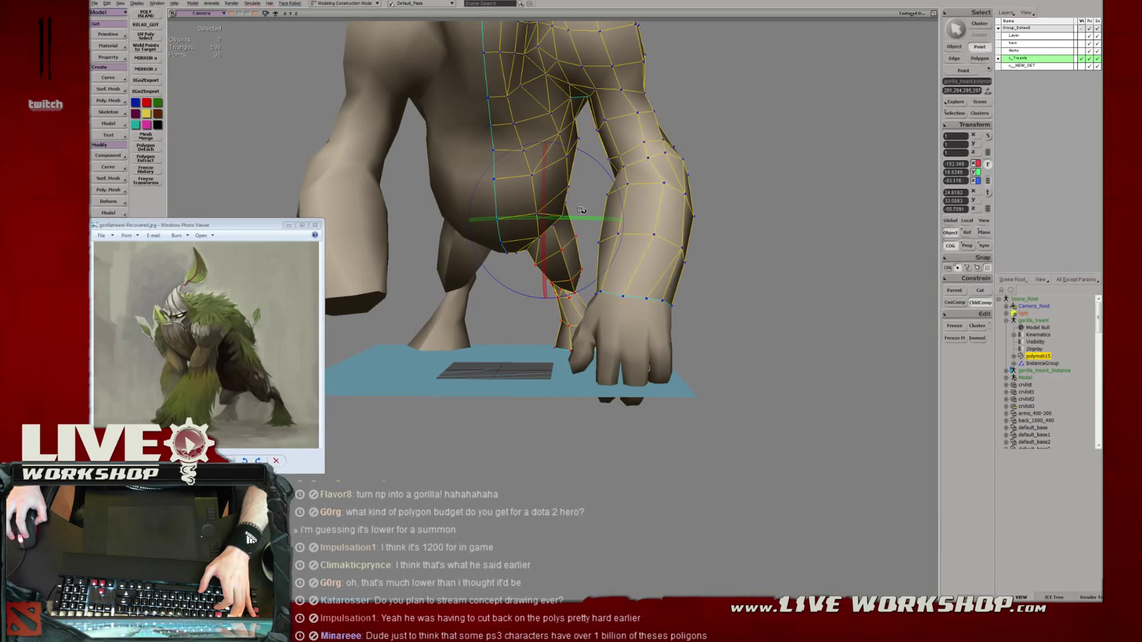
{"action": "left_click_drag", "start_coordinate": [611, 175], "coordinate": [598, 185]}
Shift and rotate the selected knee-to-foot points slightly, checking the pose from the side and front.
{"action": "middle_click_drag", "start_coordinate": [598, 185], "coordinate": [426, 135]}
{"action": "right_click_drag", "start_coordinate": [426, 135], "coordinate": [552, 241]}
{"action": "middle_click_drag", "start_coordinate": [553, 241], "coordinate": [593, 237]}
{"action": "right_click_drag", "start_coordinate": [593, 236], "coordinate": [617, 238]}
{"action": "middle_click_drag", "start_coordinate": [617, 237], "coordinate": [613, 256]}
{"action": "right_click_drag", "start_coordinate": [612, 255], "coordinate": [530, 249]}
{"action": "key", "text": "v"}
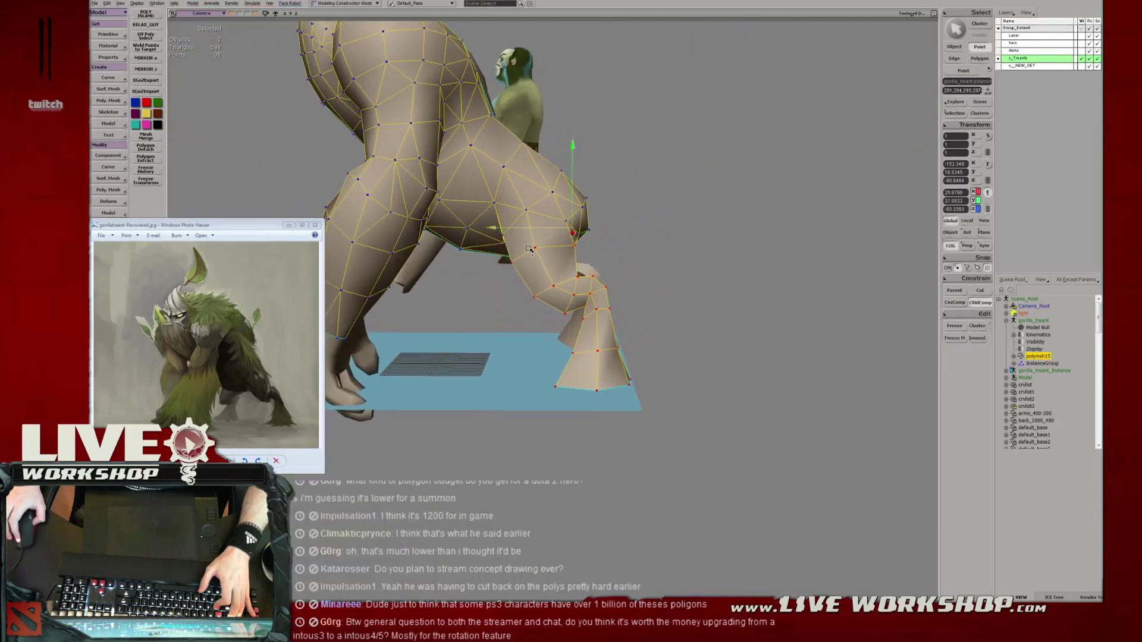
{"action": "key", "text": "c"}
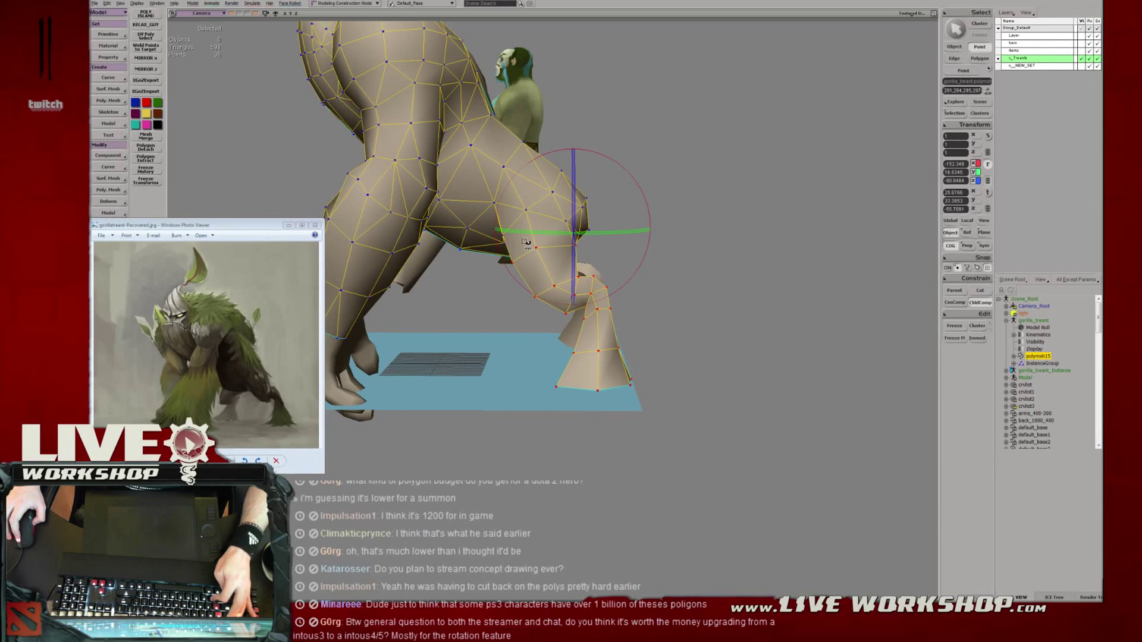
{"action": "middle_click_drag", "start_coordinate": [530, 252], "coordinate": [569, 245]}
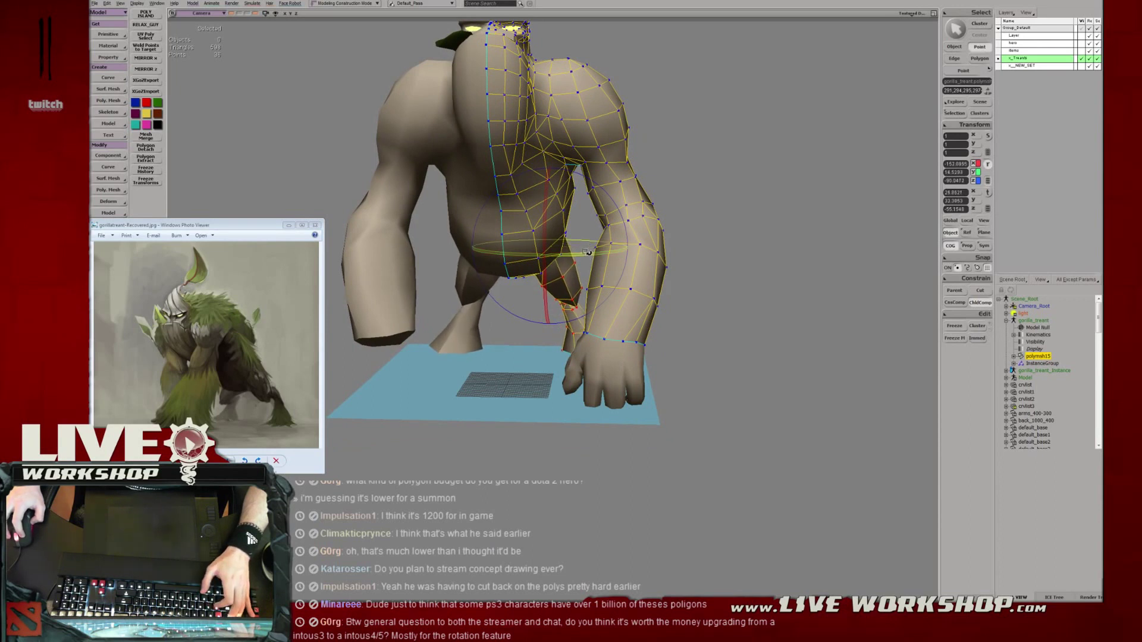
Scale the selected knee-to-foot points slightly from the base of the foot.
{"action": "middle_click_drag", "start_coordinate": [588, 252], "coordinate": [548, 321]}
{"action": "key", "text": "v"}
{"action": "key", "text": "c"}
{"action": "key", "text": "x"}
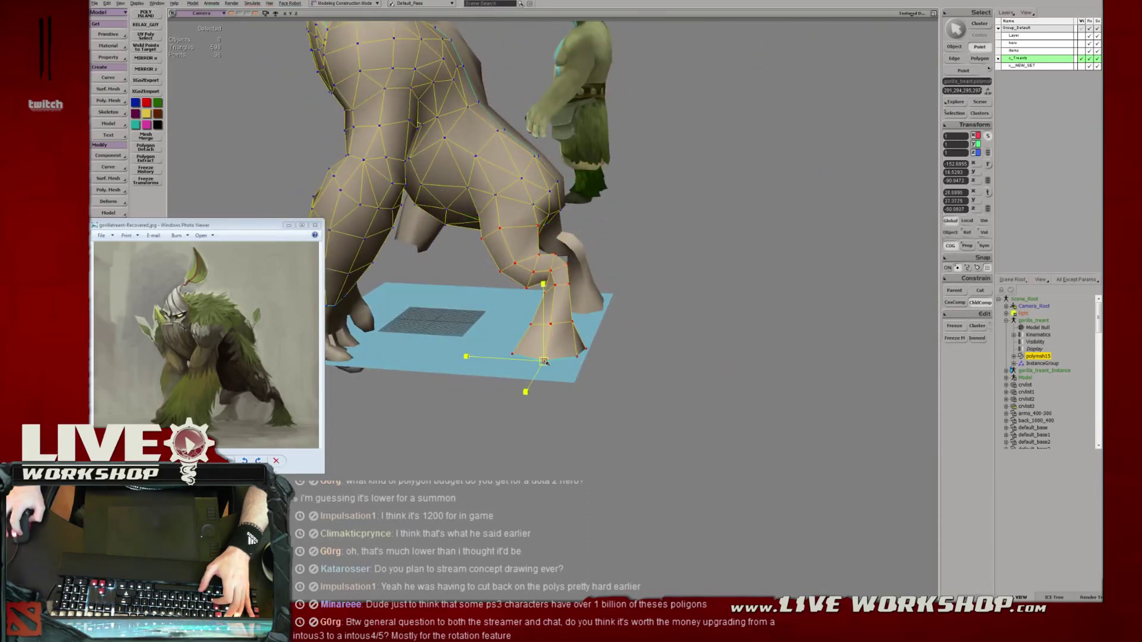
{"action": "middle_click_drag", "start_coordinate": [544, 362], "coordinate": [684, 316]}
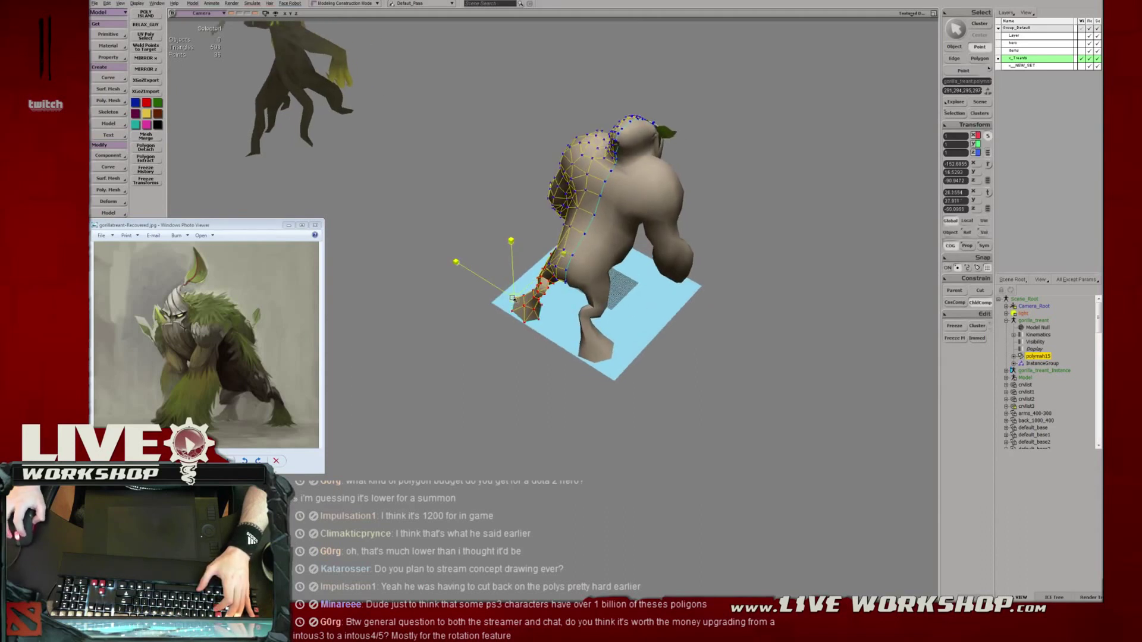
{"action": "key", "text": "s"}
{"action": "middle_click_drag", "start_coordinate": [514, 298], "coordinate": [559, 223]}
Adjust the points on the inner and front side of the hind knee, viewed from the front.
{"action": "key", "text": "t"}
{"action": "left_click", "coordinate": [486, 282]}
{"action": "key", "text": "s"}
{"action": "key", "text": "v"}
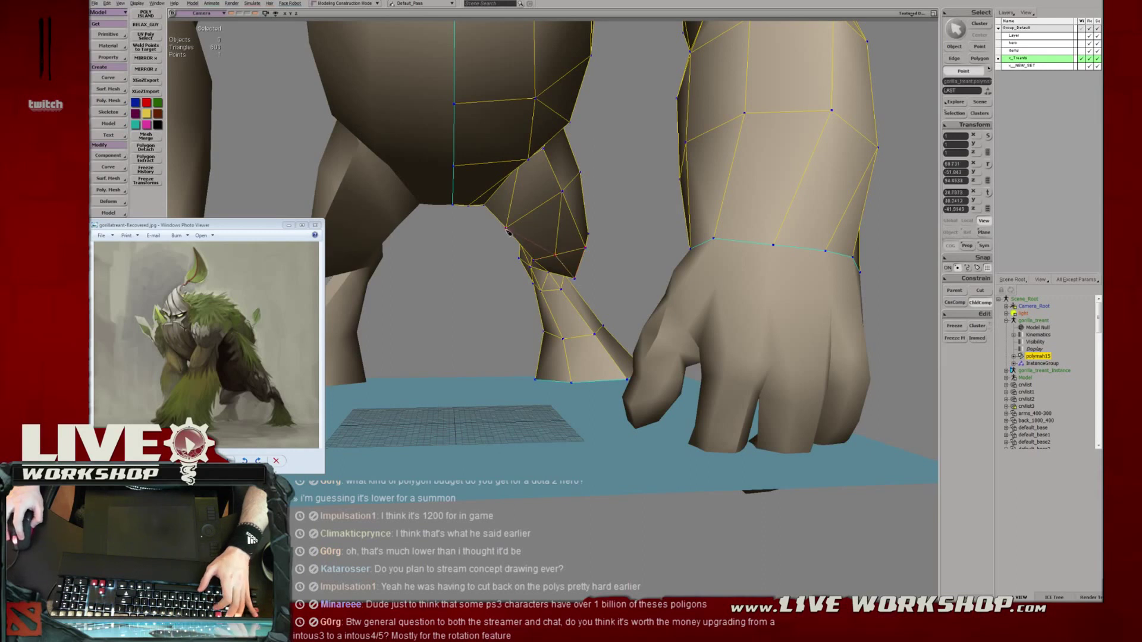
{"action": "left_click", "coordinate": [555, 255]}
{"action": "key", "text": "v"}
{"action": "middle_click_drag", "start_coordinate": [572, 265], "coordinate": [576, 394]}
{"action": "key", "text": "space"}
{"action": "left_click", "coordinate": [576, 458]}
{"action": "middle_click_drag", "start_coordinate": [577, 459], "coordinate": [588, 310]}
{"action": "key", "text": "v"}
{"action": "middle_click_drag", "start_coordinate": [587, 268], "coordinate": [587, 461]}
{"action": "key", "text": "space"}
Move the front knee points of the hind leg to refine the bend, viewed from a low angle.
{"action": "left_click", "coordinate": [523, 345]}
{"action": "key", "text": "alt+z"}
{"action": "key", "text": "alt+z"}
{"action": "key", "text": "t"}
{"action": "left_click", "coordinate": [544, 310]}
{"action": "key", "text": "v"}
{"action": "left_click_drag", "start_coordinate": [543, 311], "coordinate": [554, 316]}
{"action": "middle_click_drag", "start_coordinate": [553, 316], "coordinate": [458, 309]}
{"action": "left_click_drag", "start_coordinate": [539, 303], "coordinate": [534, 318]}
{"action": "middle_click_drag", "start_coordinate": [534, 318], "coordinate": [511, 227]}
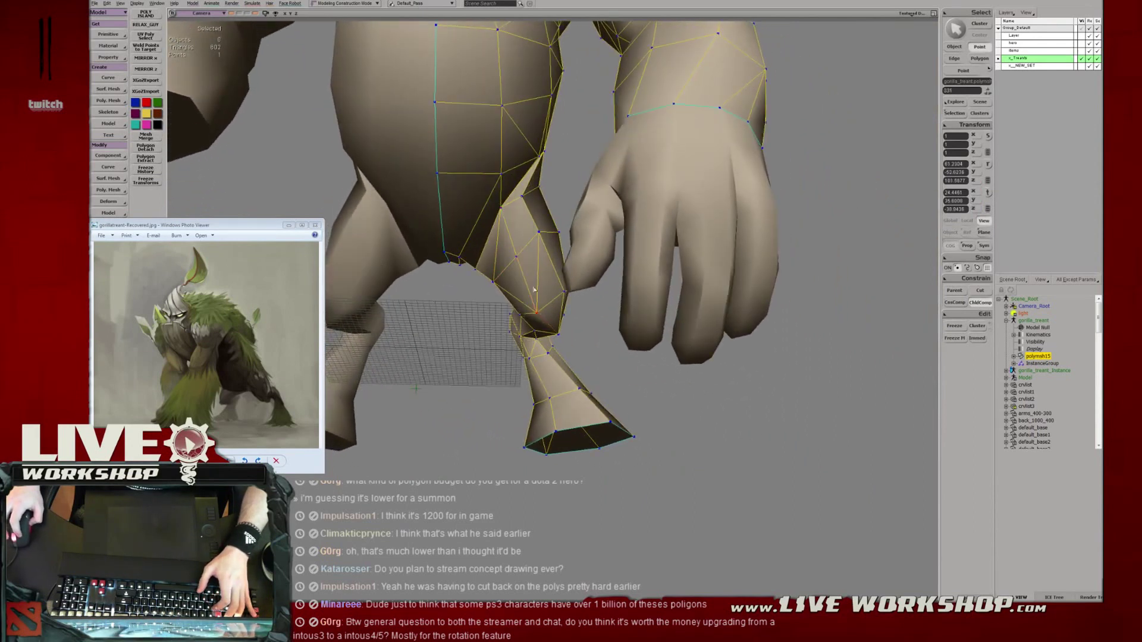
Reposition the inner thigh point just above the knee, viewed between the arm and the belly.
{"action": "key", "text": "t"}
{"action": "middle_click_drag", "start_coordinate": [542, 280], "coordinate": [512, 320]}
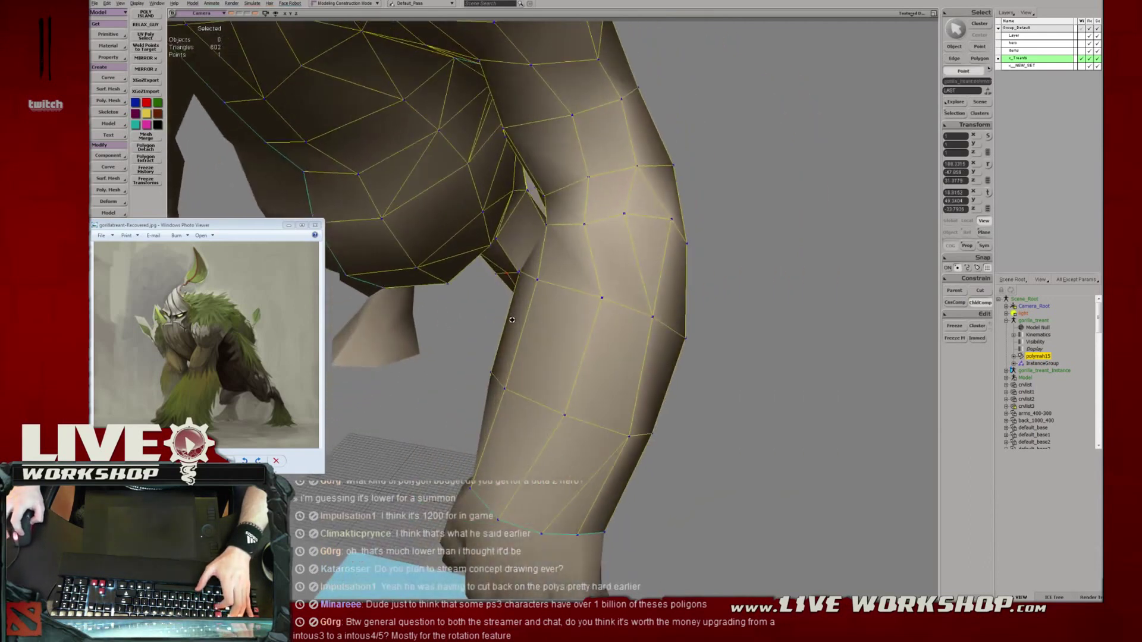
{"action": "middle_click_drag", "start_coordinate": [505, 278], "coordinate": [580, 262]}
{"action": "left_click_drag", "start_coordinate": [580, 262], "coordinate": [583, 265]}
{"action": "middle_click_drag", "start_coordinate": [615, 272], "coordinate": [533, 261]}
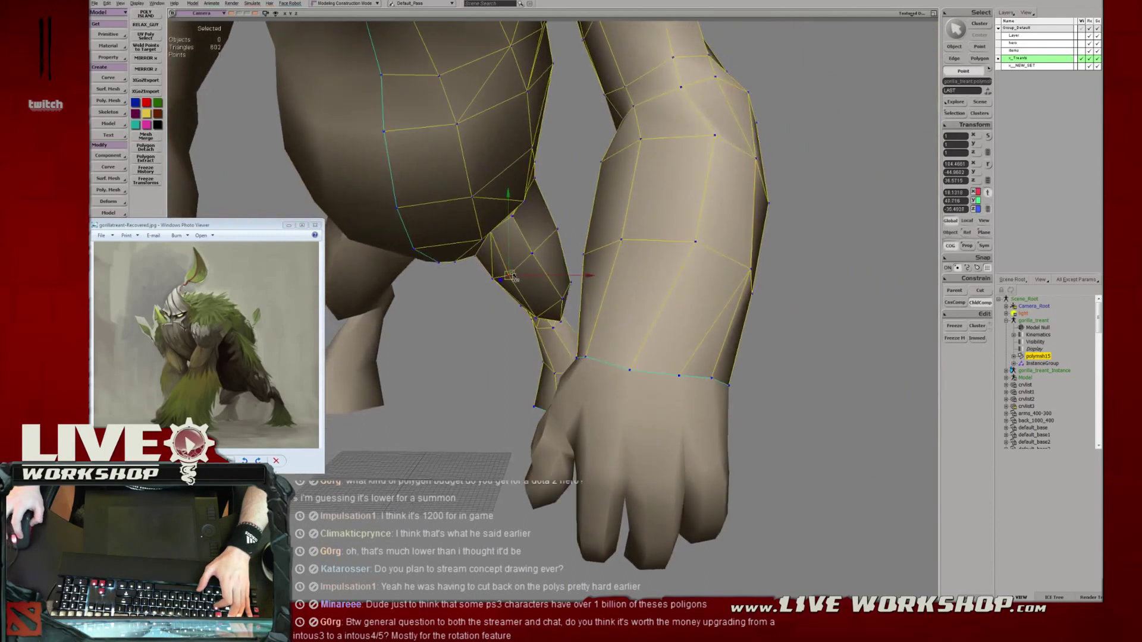
{"action": "left_click_drag", "start_coordinate": [533, 254], "coordinate": [542, 253]}
{"action": "middle_click_drag", "start_coordinate": [558, 247], "coordinate": [503, 259]}
Adjust the points where the inner thigh joins the lower belly and the point on the front of the thigh.
{"action": "left_click", "coordinate": [513, 237]}
{"action": "left_click", "coordinate": [548, 220]}
{"action": "left_click", "coordinate": [504, 233]}
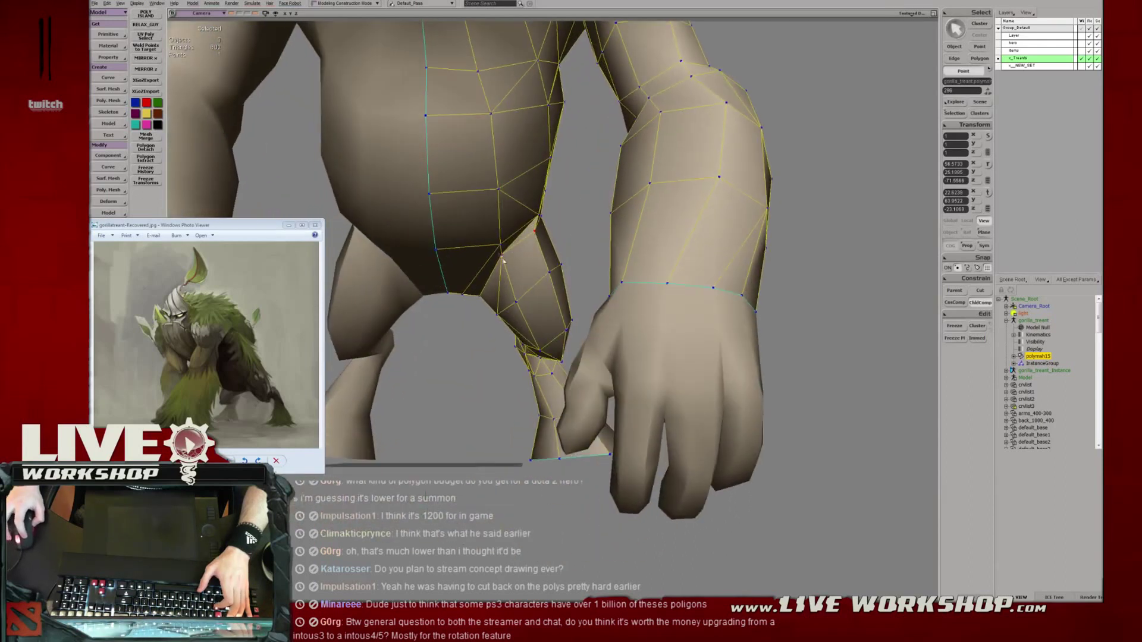
{"action": "left_click_drag", "start_coordinate": [509, 264], "coordinate": [514, 274]}
{"action": "left_click", "coordinate": [479, 295]}
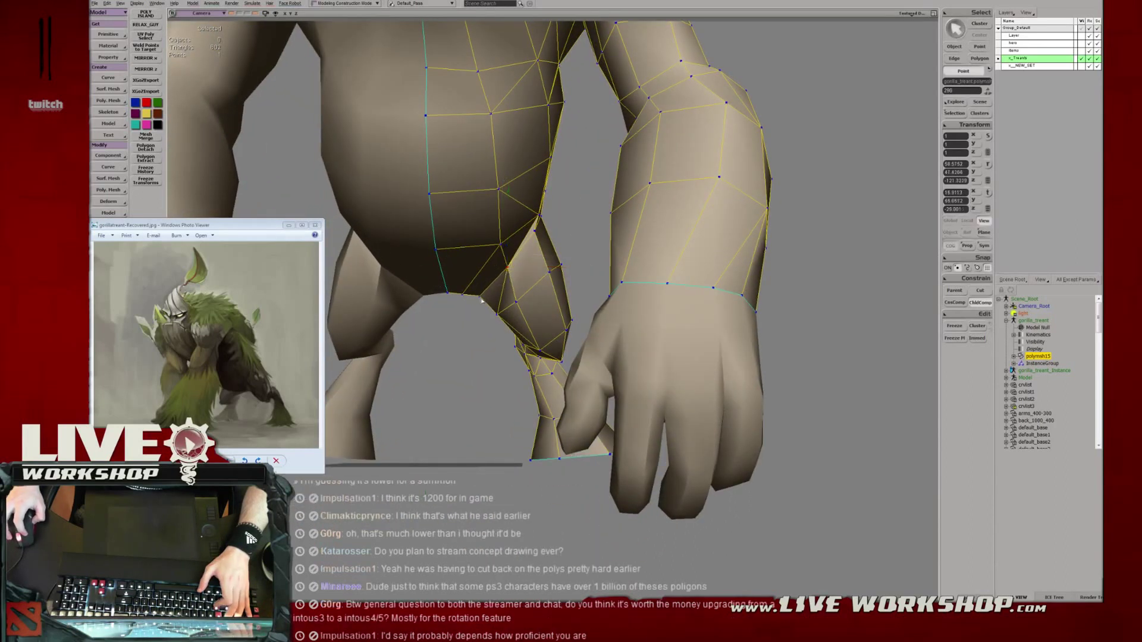
{"action": "left_click", "coordinate": [505, 273]}
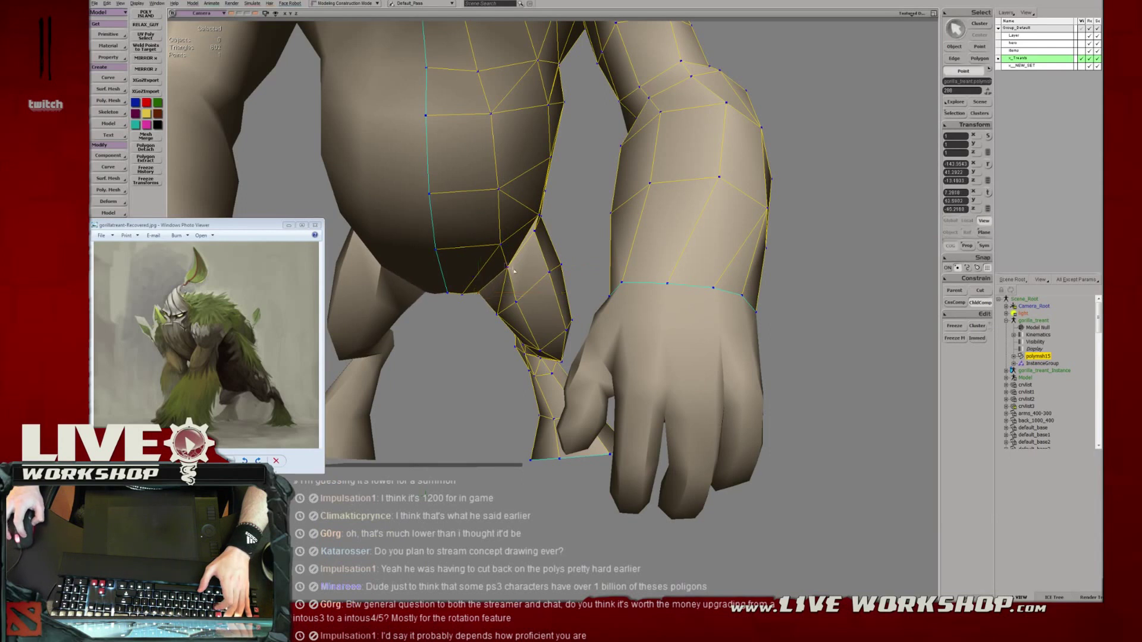
{"action": "left_click", "coordinate": [516, 304]}
{"action": "left_click_drag", "start_coordinate": [515, 304], "coordinate": [527, 300]}
Reposition the points on the front of the thigh along the flank, viewed from the side.
{"action": "mouse_move", "coordinate": [527, 299]}
{"action": "right_mouse_down"}
{"action": "mouse_move", "coordinate": [578, 301]}
{"action": "mouse_move", "coordinate": [535, 311]}
{"action": "mouse_move", "coordinate": [545, 301]}
{"action": "right_mouse_up"}
{"action": "left_click", "coordinate": [549, 288]}
{"action": "middle_click_drag", "start_coordinate": [551, 292], "coordinate": [535, 291]}
{"action": "left_click", "coordinate": [569, 264]}
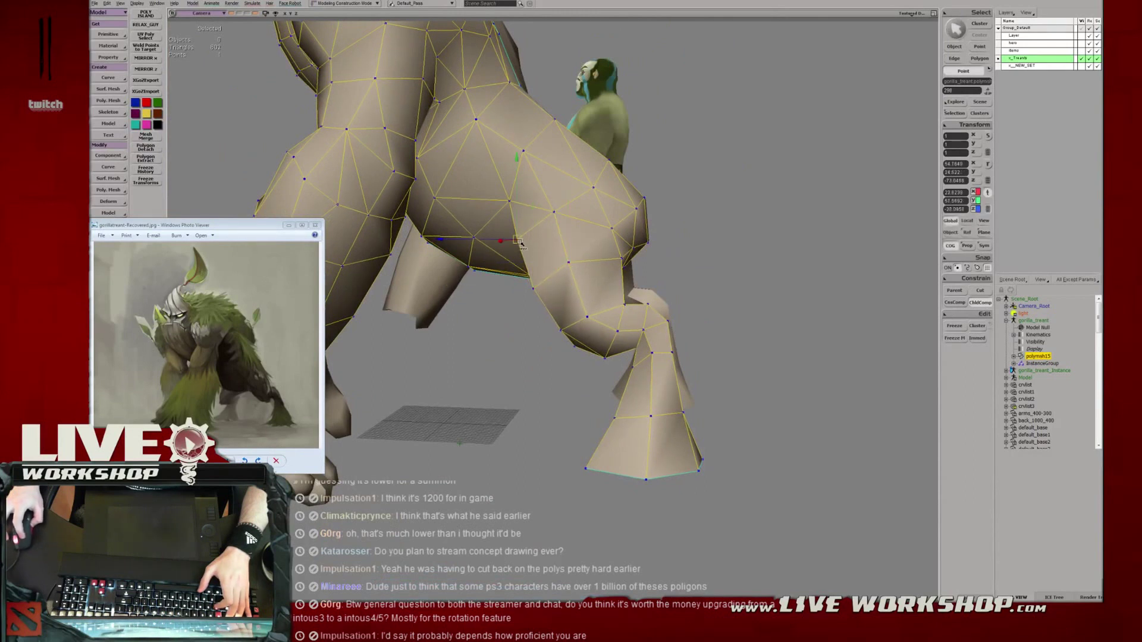
{"action": "mouse_move", "coordinate": [521, 247]}
{"action": "right_mouse_down"}
{"action": "mouse_move", "coordinate": [580, 245]}
{"action": "mouse_move", "coordinate": [513, 244]}
{"action": "right_mouse_up"}
{"action": "key", "text": "m"}
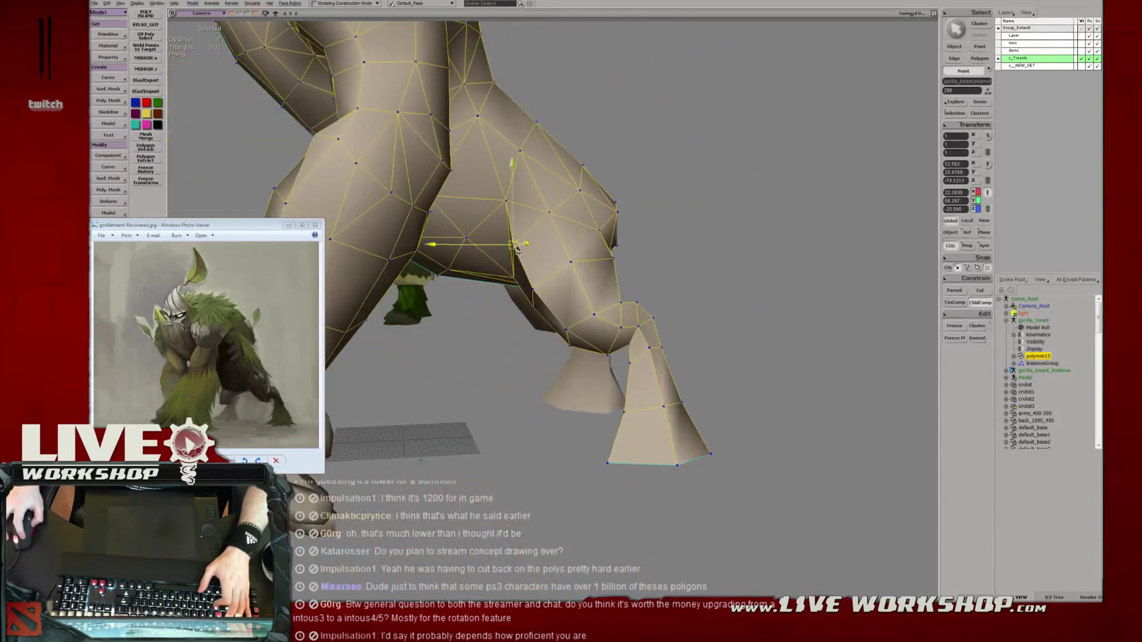
{"action": "key", "text": "v"}
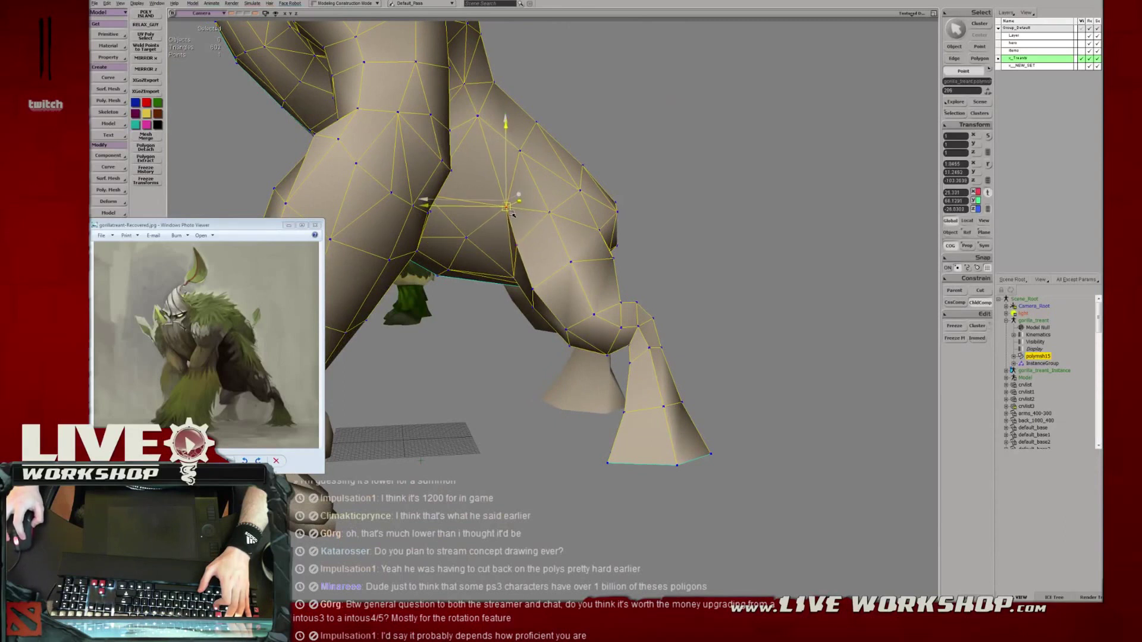
{"action": "left_click_drag", "start_coordinate": [508, 213], "coordinate": [512, 215]}
{"action": "key", "text": "s"}
{"action": "right_click_drag", "start_coordinate": [511, 214], "coordinate": [541, 201]}
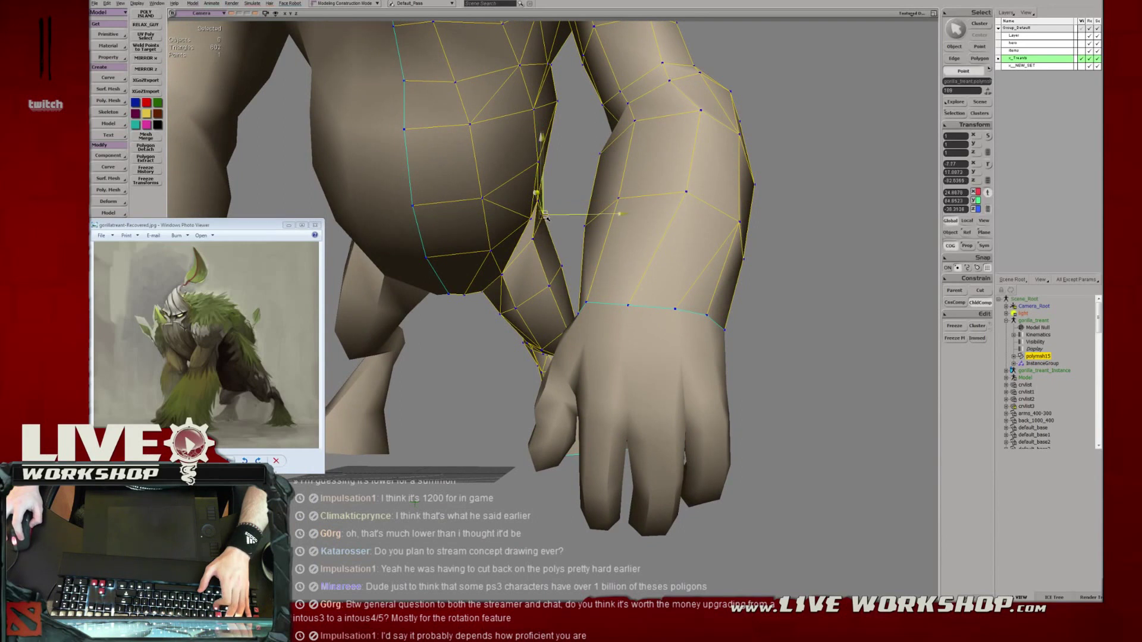
Adjust the outer front point of the hind thigh, comparing it from the front and side.
{"action": "left_click", "coordinate": [562, 265]}
{"action": "key", "text": "s"}
{"action": "right_click_drag", "start_coordinate": [564, 269], "coordinate": [513, 274]}
{"action": "middle_click_drag", "start_coordinate": [513, 273], "coordinate": [559, 276]}
{"action": "right_click_drag", "start_coordinate": [549, 297], "coordinate": [553, 311]}
Leave point editing, deselect the mesh and save the scene.
{"action": "middle_click_drag", "start_coordinate": [554, 312], "coordinate": [696, 301]}
{"action": "key", "text": "space"}
{"action": "left_click", "coordinate": [696, 301]}
{"action": "key", "text": "s"}
{"action": "right_click_drag", "start_coordinate": [696, 301], "coordinate": [524, 292]}
{"action": "middle_click_drag", "start_coordinate": [524, 292], "coordinate": [512, 282]}
{"action": "key", "text": "ctrl+s"}
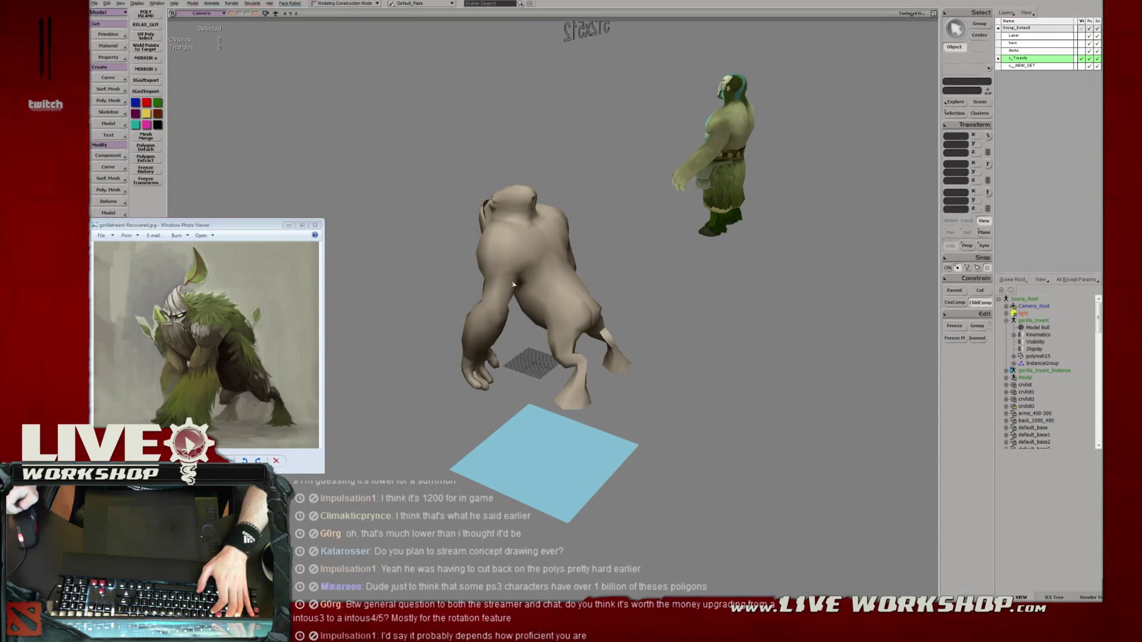
Review the Treant polygon and texture budget notes above the model and examine the gorilla from the front.
{"action": "middle_click_drag", "start_coordinate": [553, 263], "coordinate": [573, 321]}
{"action": "left_click", "coordinate": [570, 105]}
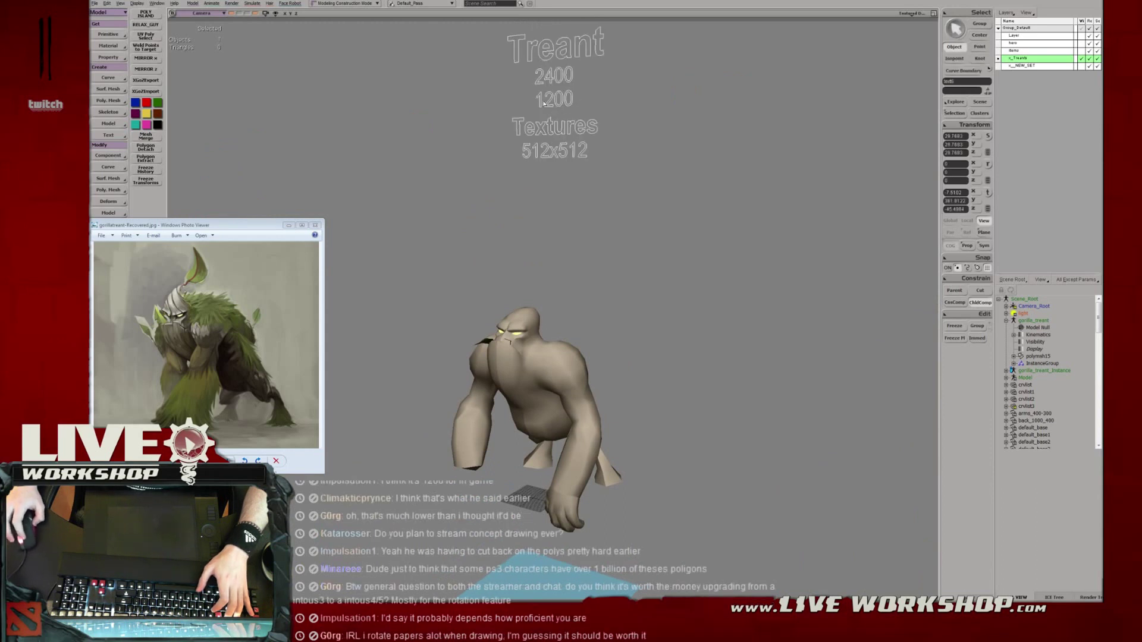
{"action": "middle_click_drag", "start_coordinate": [537, 172], "coordinate": [470, 391]}
{"action": "middle_click_drag", "start_coordinate": [485, 318], "coordinate": [508, 304]}
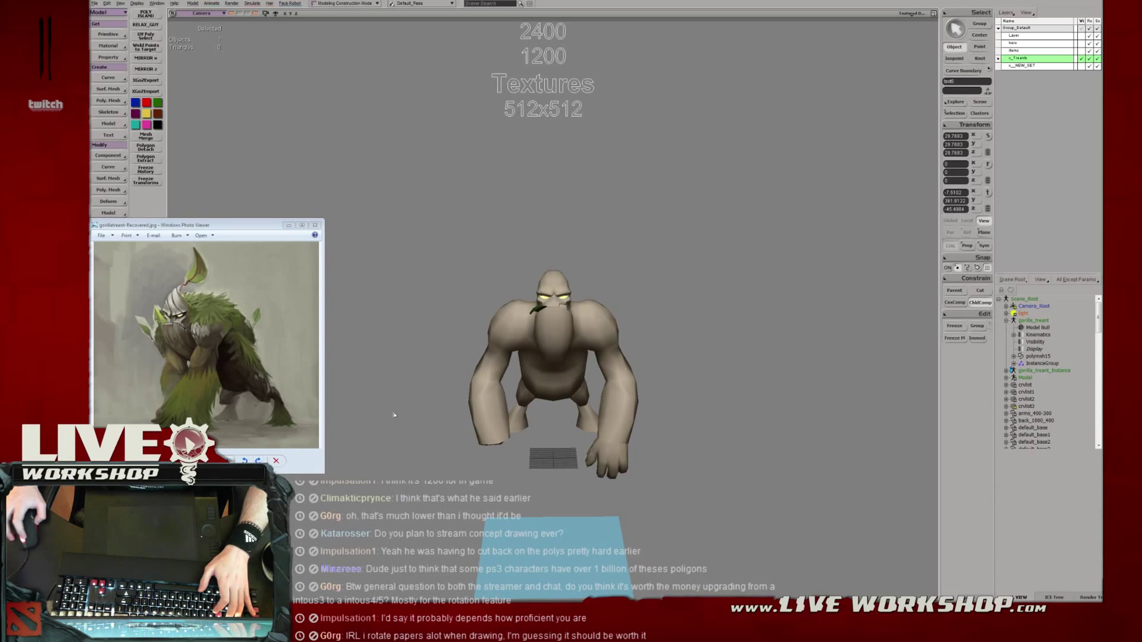
{"action": "left_click_drag", "start_coordinate": [547, 362], "coordinate": [550, 370]}
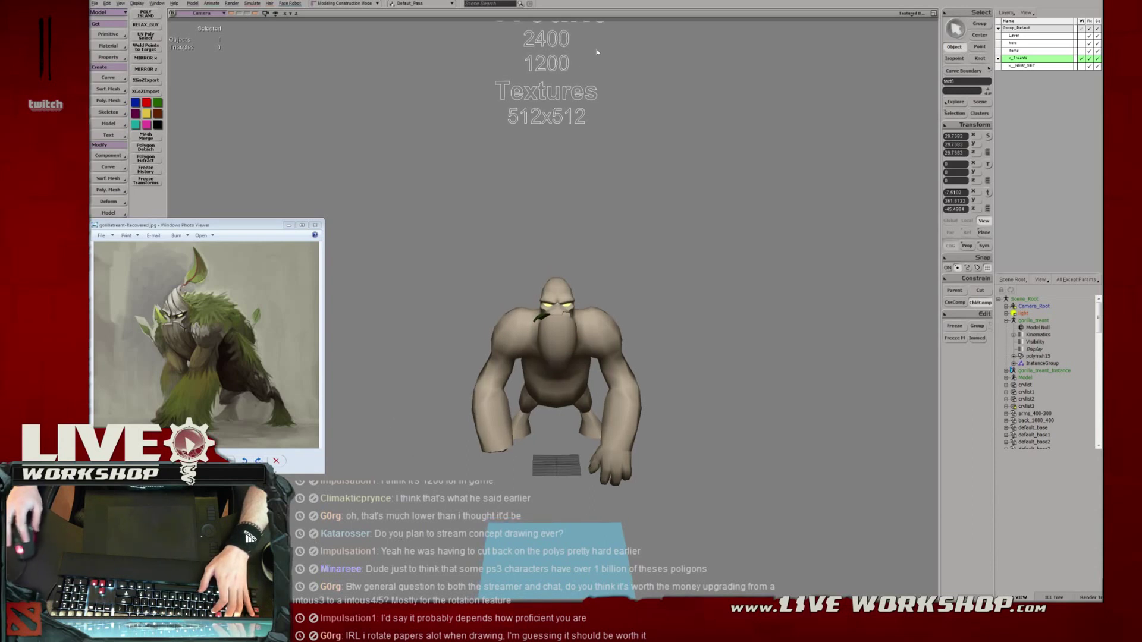
{"action": "middle_click_drag", "start_coordinate": [496, 262], "coordinate": [497, 259]}
{"action": "left_click_drag", "start_coordinate": [498, 292], "coordinate": [495, 290]}
{"action": "middle_click_drag", "start_coordinate": [534, 224], "coordinate": [559, 262]}
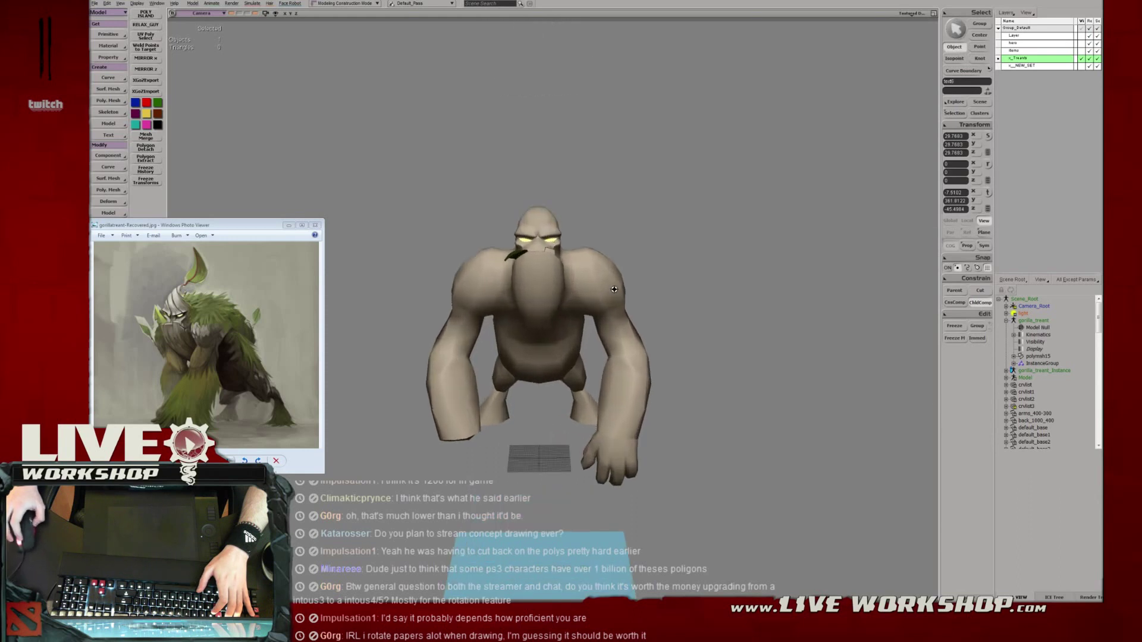
{"action": "right_click_drag", "start_coordinate": [559, 261], "coordinate": [524, 274]}
Check the body and hand meshes by selecting them, then duplicate only the half-body mesh.
{"action": "left_click", "coordinate": [576, 298]}
{"action": "left_click", "coordinate": [593, 449], "text": "shift"}
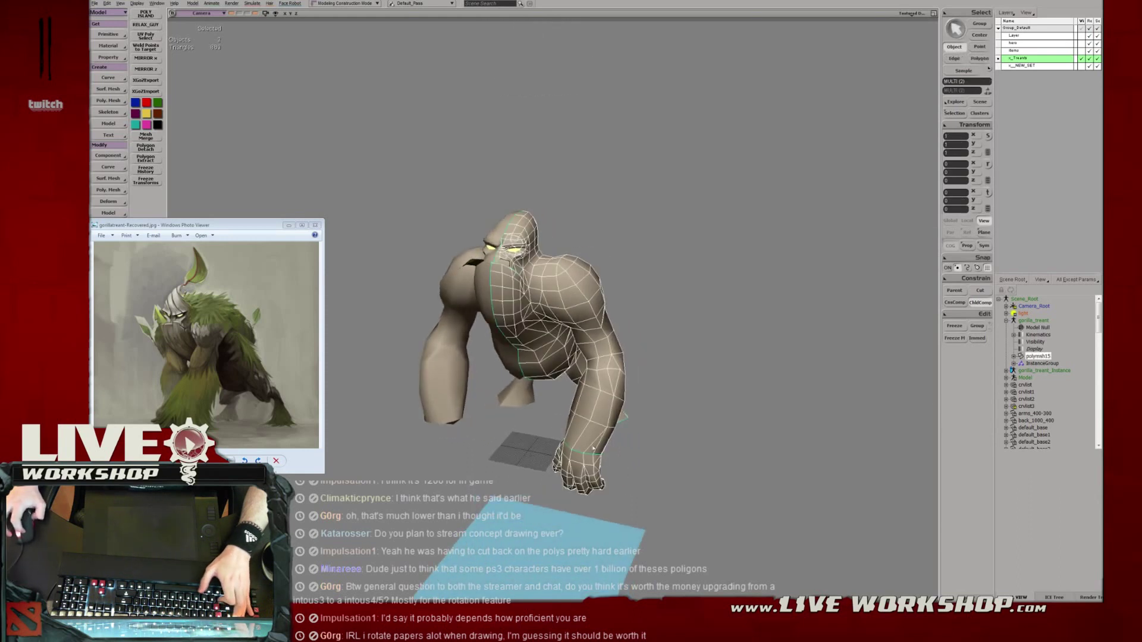
{"action": "left_click", "coordinate": [579, 472]}
{"action": "left_click", "coordinate": [615, 386]}
{"action": "right_click_drag", "start_coordinate": [615, 386], "coordinate": [591, 452]}
{"action": "middle_click_drag", "start_coordinate": [586, 319], "coordinate": [562, 305]}
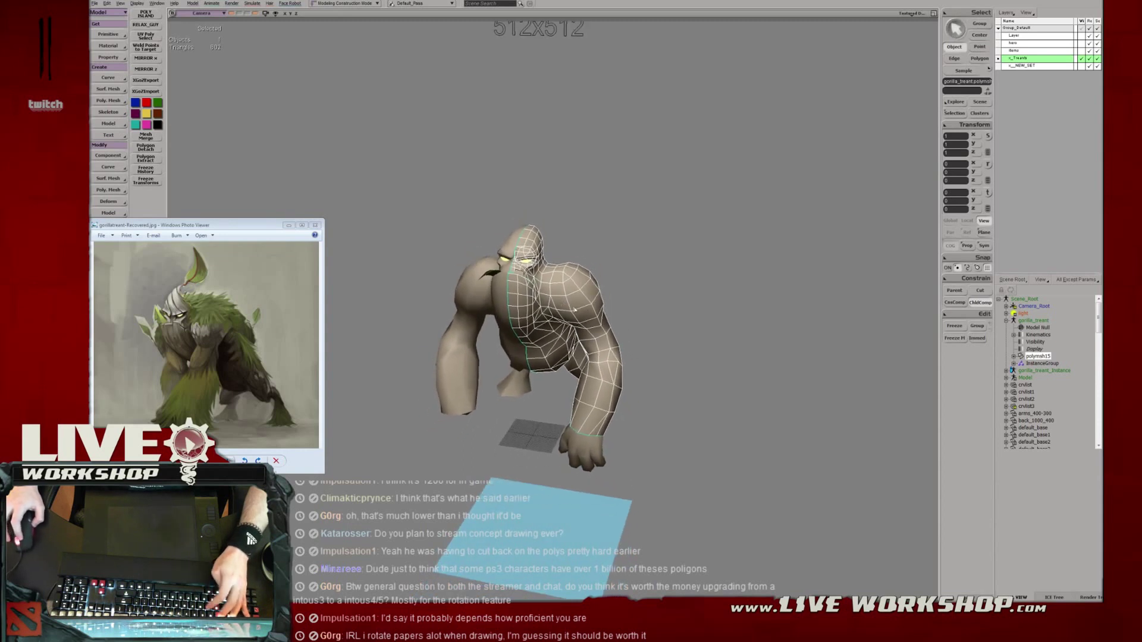
{"action": "key", "text": "ctrl+d"}
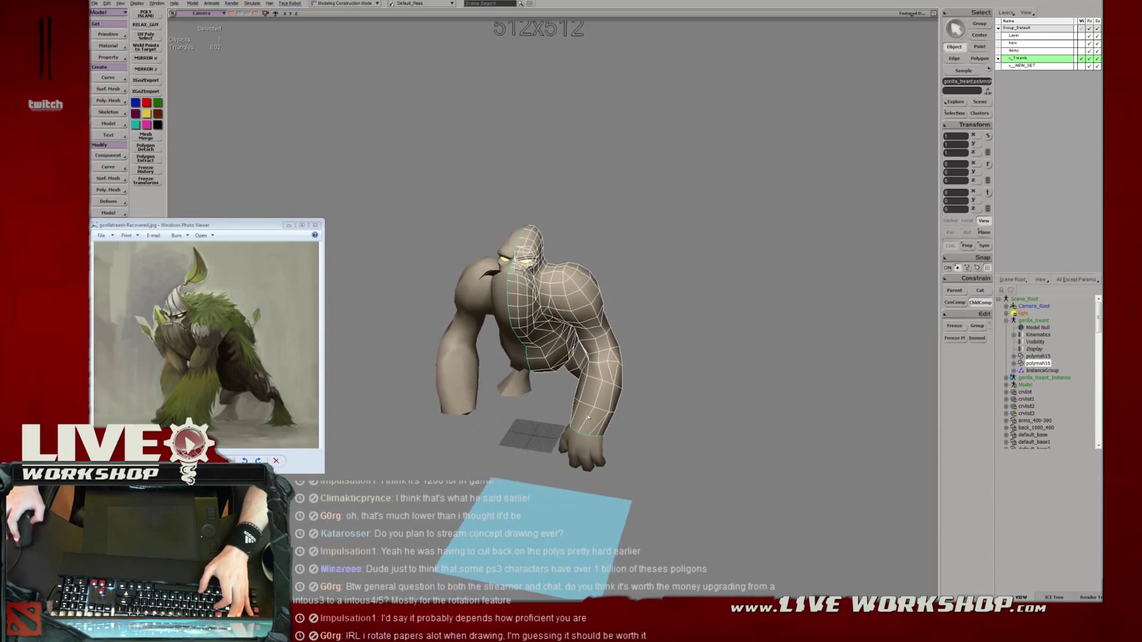
Move the duplicated half-body mesh out beside the original and delete it.
{"action": "middle_click_drag", "start_coordinate": [611, 376], "coordinate": [554, 468]}
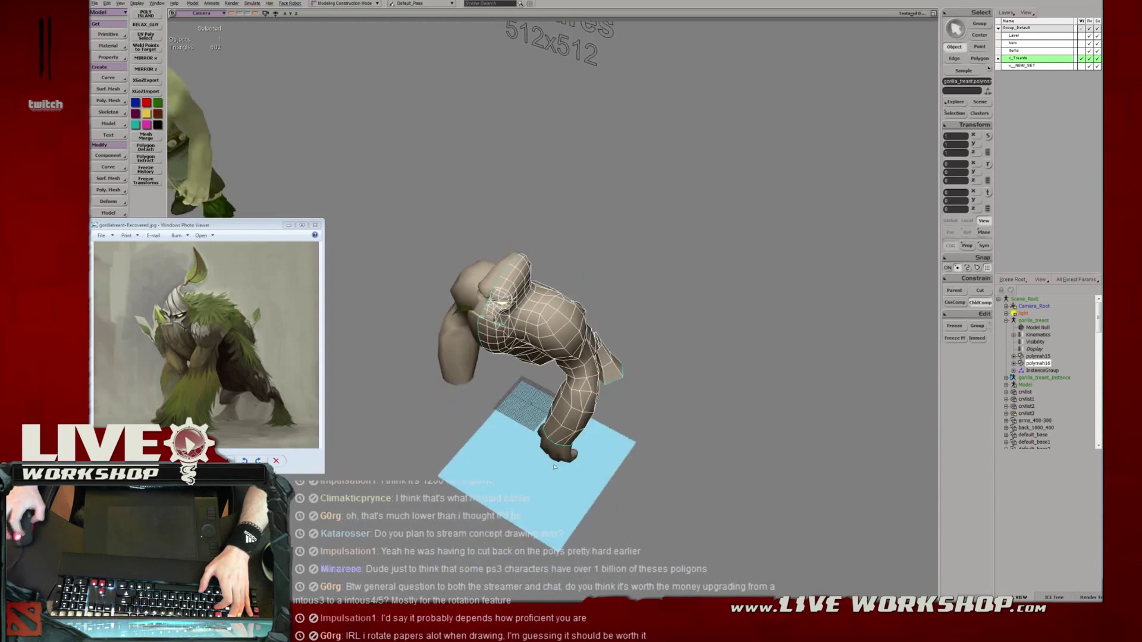
{"action": "middle_click_drag", "start_coordinate": [606, 381], "coordinate": [523, 301]}
{"action": "key", "text": "v"}
{"action": "left_click_drag", "start_coordinate": [516, 301], "coordinate": [620, 301]}
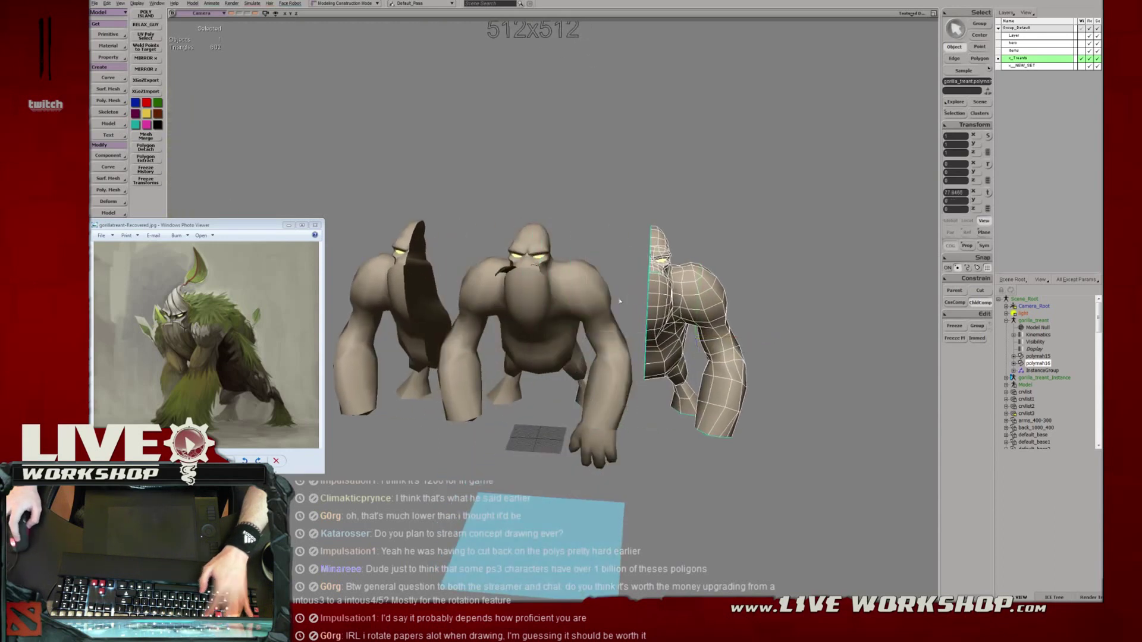
{"action": "middle_click_drag", "start_coordinate": [602, 267], "coordinate": [660, 322]}
{"action": "left_click", "coordinate": [674, 319]}
{"action": "key", "text": "Delete"}
Weld surplus points of the original half-body mesh around the brow above the eye.
{"action": "left_click", "coordinate": [563, 331]}
{"action": "middle_click_drag", "start_coordinate": [564, 331], "coordinate": [665, 349]}
{"action": "mouse_move", "coordinate": [552, 288]}
{"action": "right_mouse_down"}
{"action": "mouse_move", "coordinate": [608, 302]}
{"action": "mouse_move", "coordinate": [576, 281]}
{"action": "mouse_move", "coordinate": [536, 287]}
{"action": "mouse_move", "coordinate": [541, 278]}
{"action": "right_mouse_up"}
{"action": "key", "text": "t"}
{"action": "key", "text": "alt+w"}
{"action": "key", "text": "alt+w"}
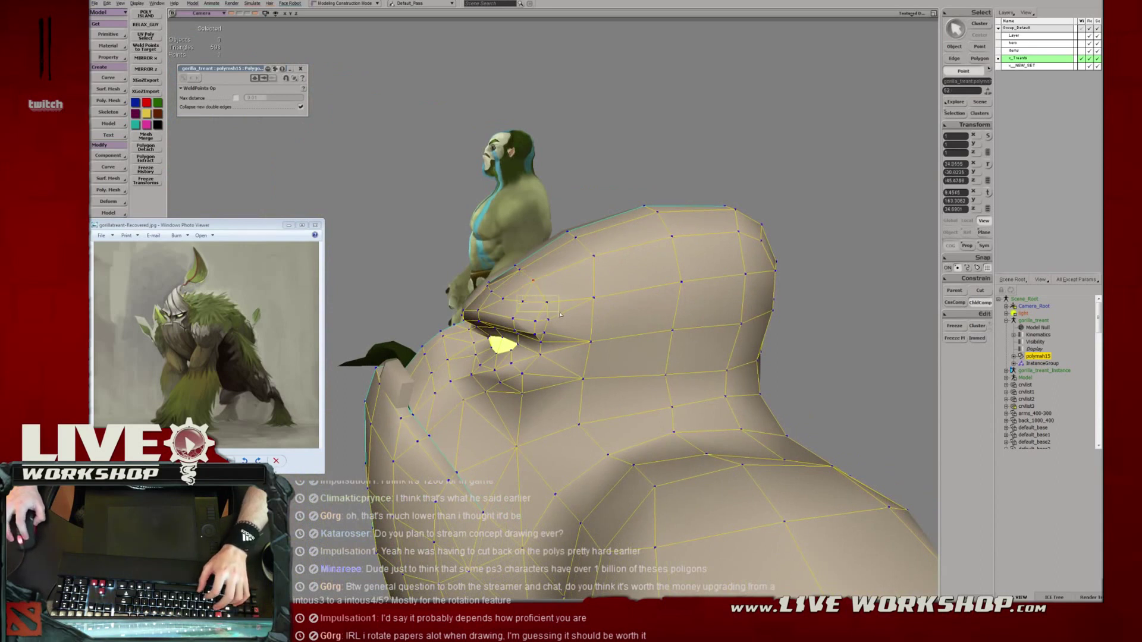
{"action": "left_click_drag", "start_coordinate": [560, 311], "coordinate": [604, 323]}
{"action": "right_click_drag", "start_coordinate": [604, 323], "coordinate": [608, 323]}
{"action": "left_click", "coordinate": [535, 306]}
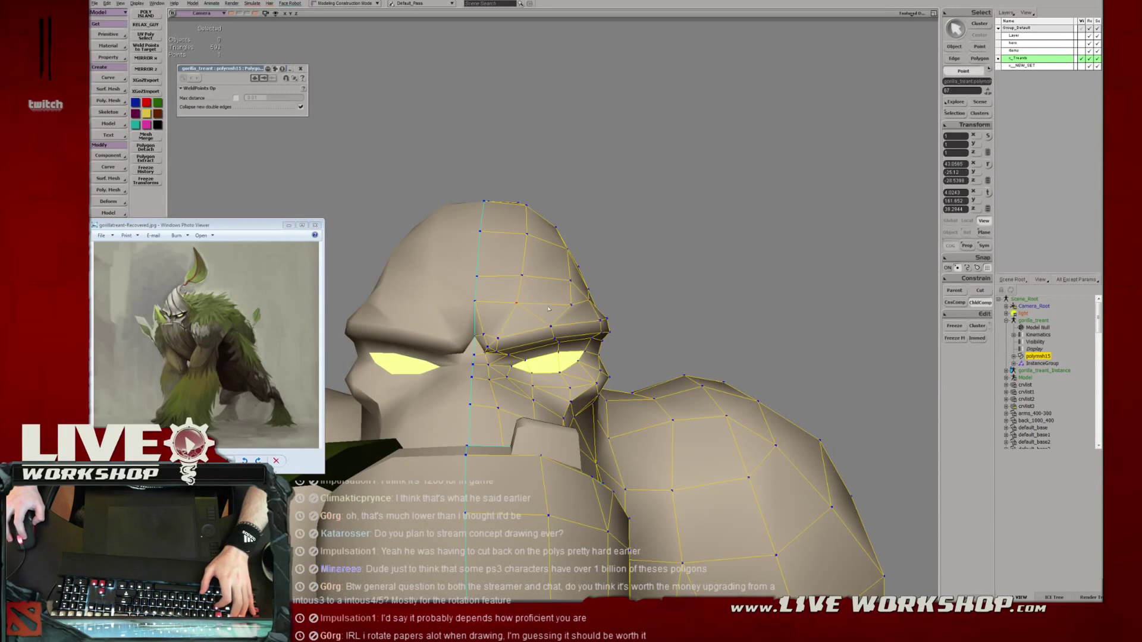
Merge and reposition the forehead points above the brow to even out the mesh flow.
{"action": "left_click_drag", "start_coordinate": [522, 275], "coordinate": [568, 279]}
{"action": "left_click", "coordinate": [562, 306]}
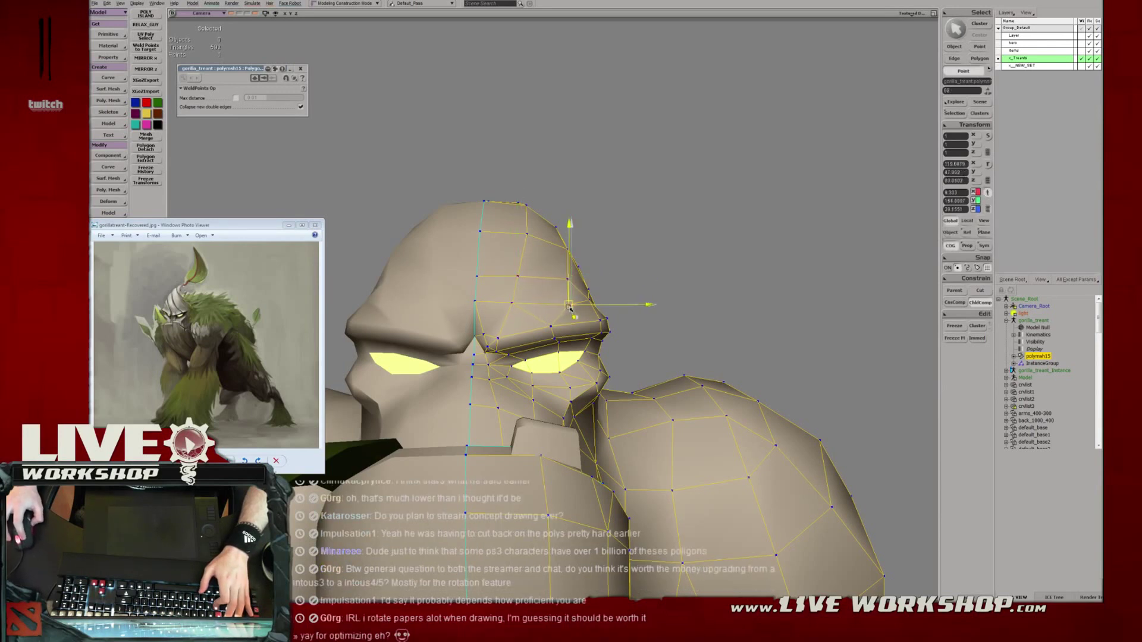
{"action": "key", "text": "s"}
{"action": "right_click_drag", "start_coordinate": [562, 307], "coordinate": [488, 311]}
{"action": "left_click", "coordinate": [534, 291]}
{"action": "key", "text": "m"}
{"action": "left_click_drag", "start_coordinate": [525, 270], "coordinate": [523, 271]}
{"action": "key", "text": "m"}
{"action": "key", "text": "s"}
{"action": "right_click_drag", "start_coordinate": [522, 271], "coordinate": [500, 275]}
{"action": "left_click", "coordinate": [508, 274]}
Weld further surplus neighbouring points on the half-body mesh and shift the remaining point into place.
{"action": "middle_click_drag", "start_coordinate": [578, 250], "coordinate": [565, 304]}
{"action": "key", "text": "period"}
{"action": "left_click_drag", "start_coordinate": [581, 302], "coordinate": [600, 345]}
{"action": "middle_click_drag", "start_coordinate": [608, 340], "coordinate": [643, 328]}
{"action": "left_click", "coordinate": [441, 214]}
{"action": "left_click", "coordinate": [585, 305]}
{"action": "key", "text": "period"}
{"action": "key", "text": "period"}
{"action": "key", "text": "v"}
{"action": "left_click_drag", "start_coordinate": [596, 305], "coordinate": [602, 304]}
{"action": "middle_click_drag", "start_coordinate": [602, 304], "coordinate": [499, 291]}
Weld surplus points around the back of the elbow on the front arm.
{"action": "left_click_drag", "start_coordinate": [499, 292], "coordinate": [511, 288]}
{"action": "left_click", "coordinate": [530, 302]}
{"action": "key", "text": "ctrl+z"}
{"action": "left_click", "coordinate": [531, 302]}
{"action": "mouse_move", "coordinate": [559, 301]}
{"action": "middle_mouse_down"}
{"action": "mouse_move", "coordinate": [517, 268]}
{"action": "mouse_move", "coordinate": [559, 294]}
{"action": "middle_mouse_up"}
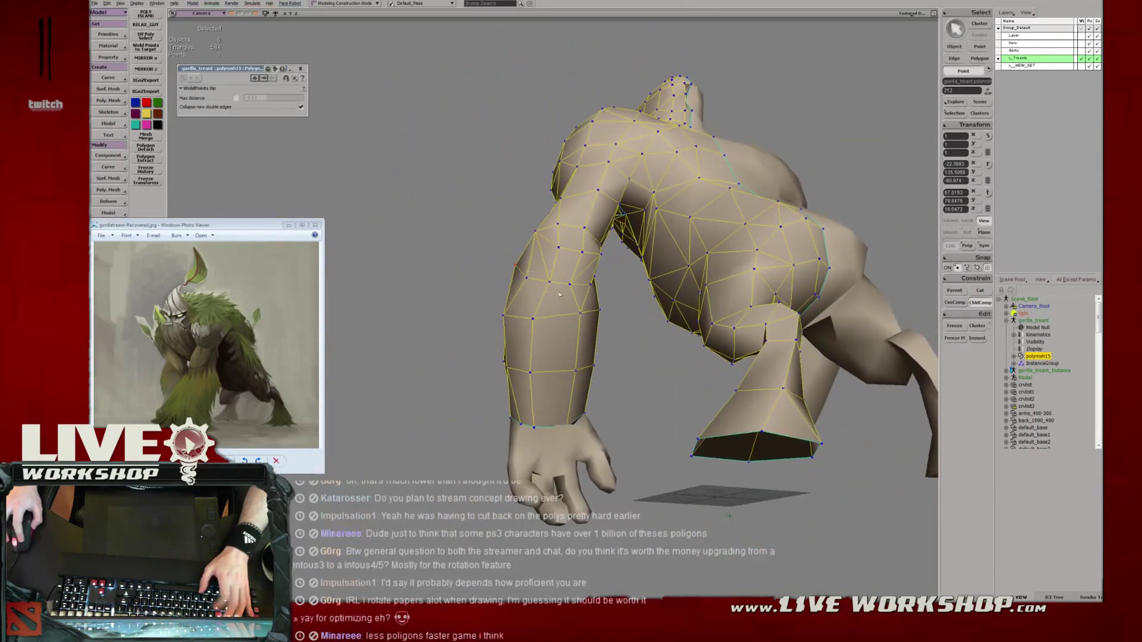
{"action": "left_click", "coordinate": [548, 287]}
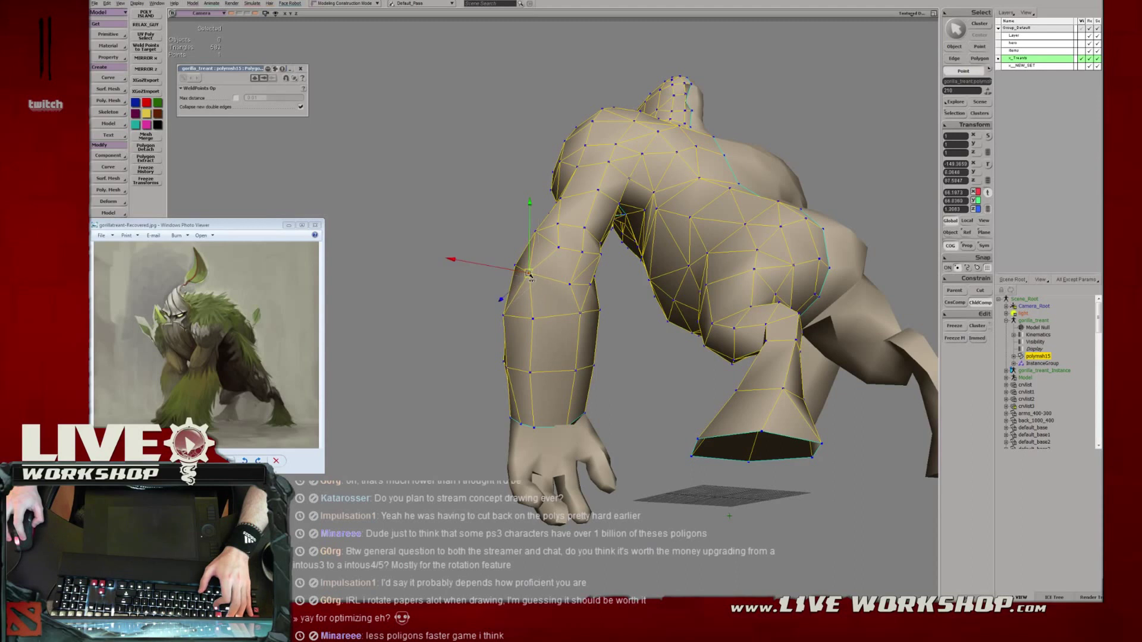
{"action": "left_click", "coordinate": [561, 278]}
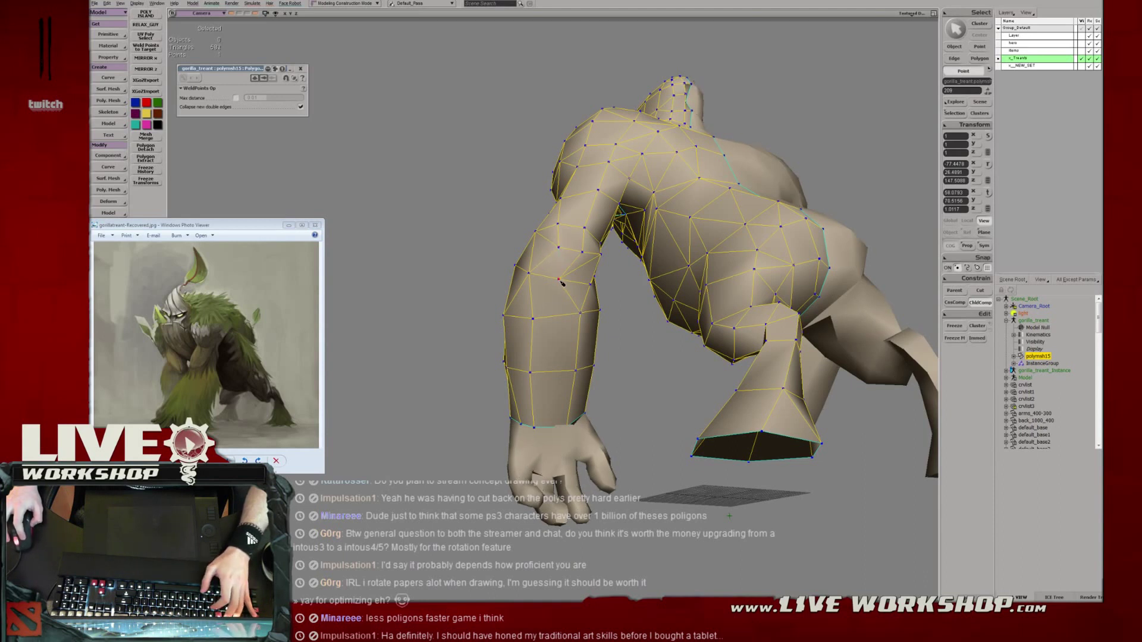
Reposition the points at the back of the elbow, checking them from behind the gorilla.
{"action": "key", "text": "Escape"}
{"action": "key", "text": "v"}
{"action": "left_click_drag", "start_coordinate": [566, 287], "coordinate": [573, 287]}
{"action": "key", "text": "s"}
{"action": "right_click_drag", "start_coordinate": [572, 288], "coordinate": [558, 303]}
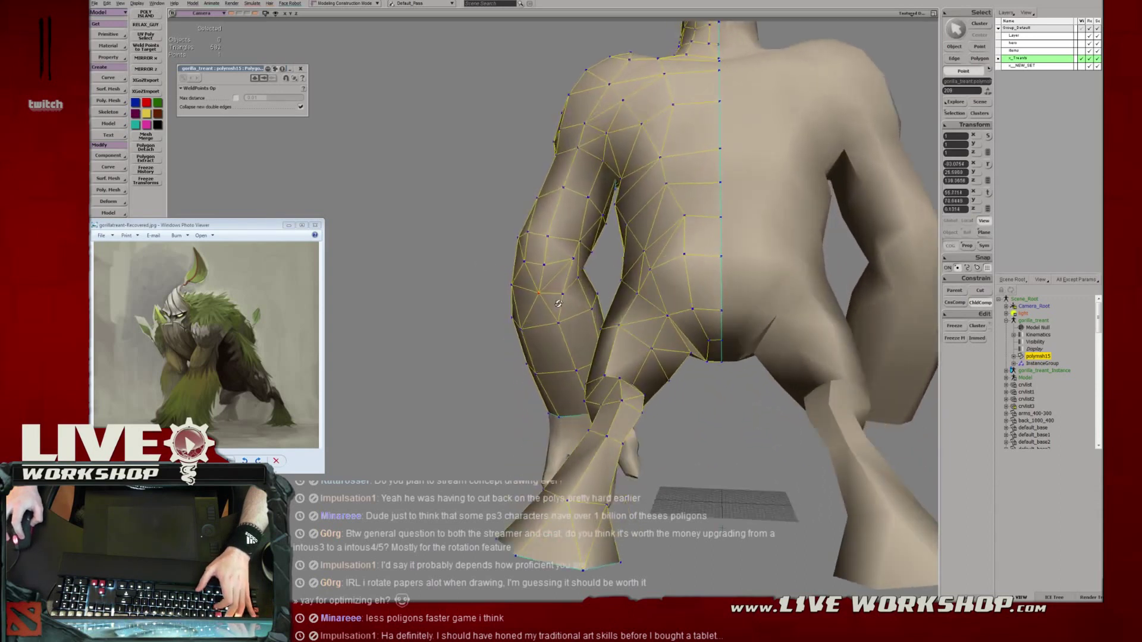
{"action": "middle_click_drag", "start_coordinate": [558, 303], "coordinate": [581, 302]}
{"action": "left_click", "coordinate": [575, 280]}
{"action": "key", "text": "Escape"}
{"action": "key", "text": "v"}
{"action": "left_click_drag", "start_coordinate": [576, 279], "coordinate": [576, 293]}
Adjust the inner elbow point and delete the redundant edge beside it.
{"action": "key", "text": "s"}
{"action": "right_click_drag", "start_coordinate": [576, 293], "coordinate": [604, 291]}
{"action": "middle_click_drag", "start_coordinate": [604, 290], "coordinate": [612, 282]}
{"action": "key", "text": "v"}
{"action": "left_click_drag", "start_coordinate": [610, 280], "coordinate": [617, 279]}
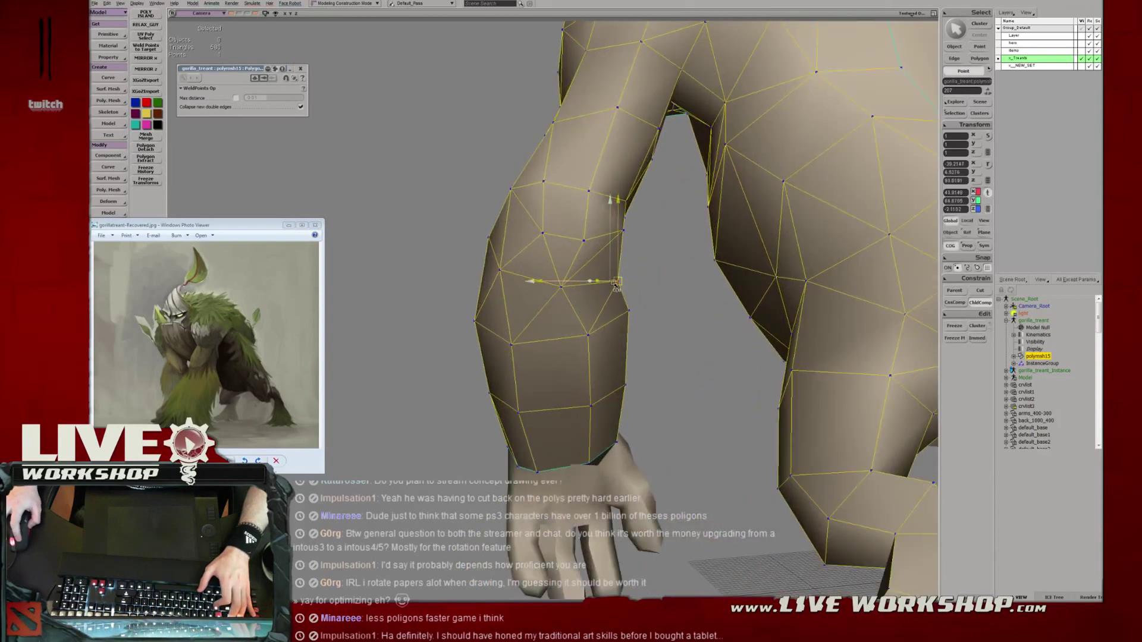
{"action": "key", "text": "e"}
{"action": "left_click", "coordinate": [594, 259]}
{"action": "key", "text": "Delete"}
Move the centre point at the back of the elbow to smooth the joint.
{"action": "key", "text": "s"}
{"action": "right_click_drag", "start_coordinate": [553, 270], "coordinate": [572, 273]}
{"action": "key", "text": "t"}
{"action": "left_click", "coordinate": [556, 289]}
{"action": "key", "text": "v"}
{"action": "left_click_drag", "start_coordinate": [557, 295], "coordinate": [561, 295]}
{"action": "middle_click_drag", "start_coordinate": [562, 295], "coordinate": [571, 255]}
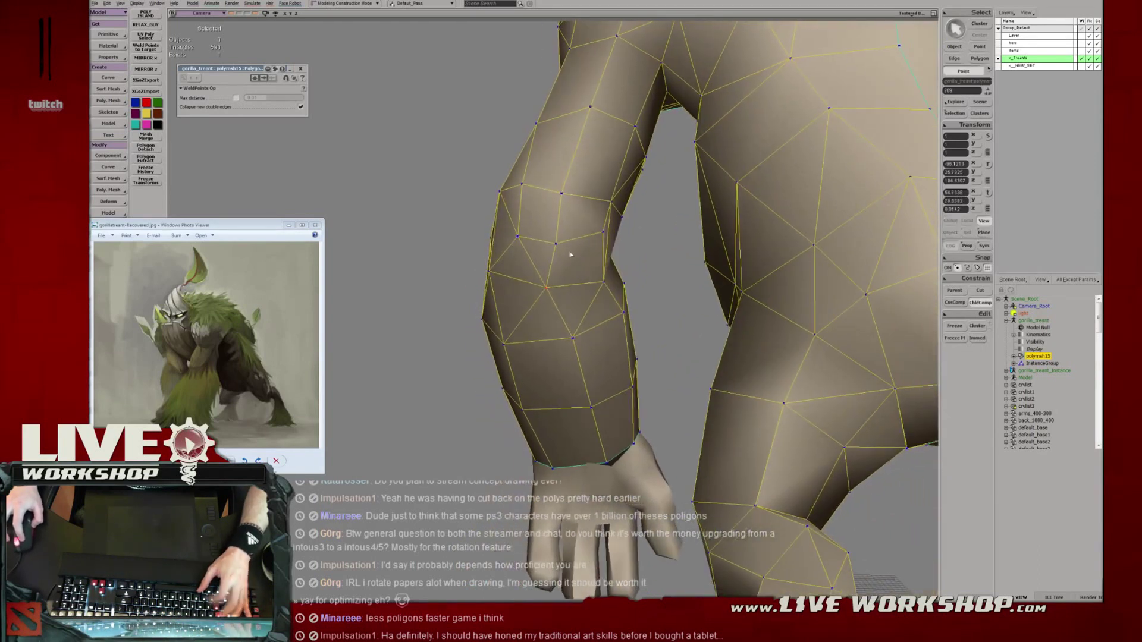
Fine-tune another elbow point while viewing the arm from a different angle.
{"action": "key", "text": "s"}
{"action": "right_click_drag", "start_coordinate": [605, 286], "coordinate": [568, 324]}
{"action": "key", "text": "t"}
{"action": "left_click", "coordinate": [560, 320]}
{"action": "key", "text": "v"}
{"action": "left_click_drag", "start_coordinate": [562, 325], "coordinate": [559, 322]}
{"action": "mouse_move", "coordinate": [561, 323]}
{"action": "middle_mouse_down"}
{"action": "mouse_move", "coordinate": [618, 313]}
{"action": "mouse_move", "coordinate": [556, 309]}
{"action": "mouse_move", "coordinate": [580, 291]}
{"action": "mouse_move", "coordinate": [548, 334]}
{"action": "middle_mouse_up"}
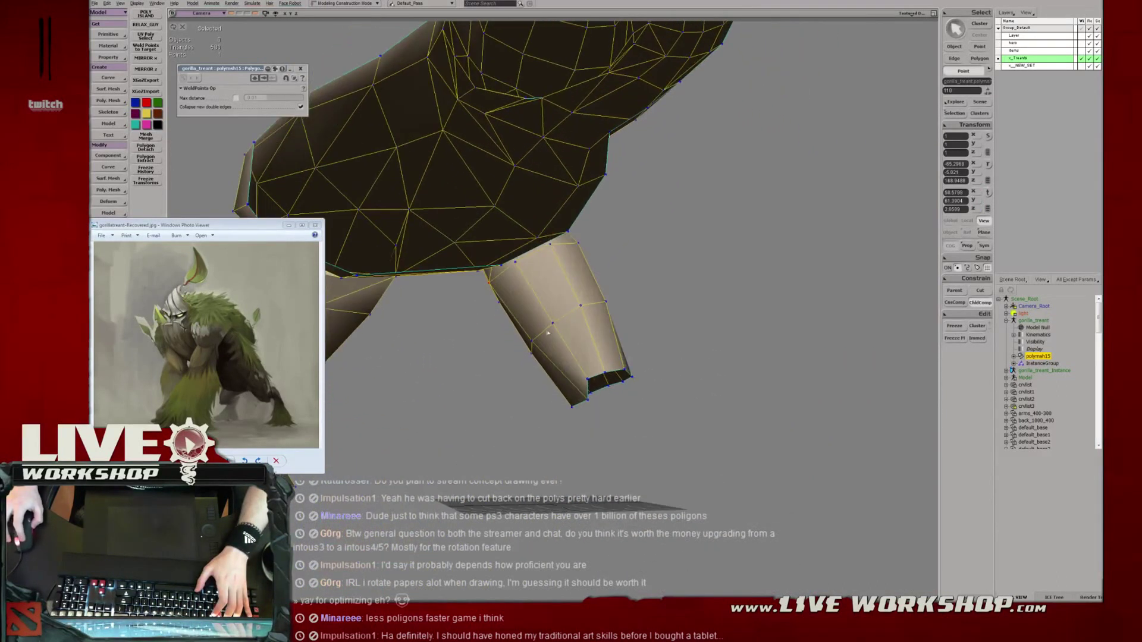
Adjust the points on the inner side of the forearm and elbow, working from beneath the gorilla.
{"action": "key", "text": "v"}
{"action": "left_click_drag", "start_coordinate": [534, 345], "coordinate": [518, 348]}
{"action": "mouse_move", "coordinate": [519, 349]}
{"action": "middle_mouse_down"}
{"action": "mouse_move", "coordinate": [520, 270]}
{"action": "mouse_move", "coordinate": [522, 341]}
{"action": "middle_mouse_up"}
{"action": "left_click", "coordinate": [518, 259]}
{"action": "key", "text": "v"}
{"action": "left_click", "coordinate": [526, 260]}
{"action": "left_click", "coordinate": [539, 327]}
{"action": "left_click", "coordinate": [569, 251]}
Refine the front forearm points and the edge of the wrist opening.
{"action": "middle_click_drag", "start_coordinate": [565, 270], "coordinate": [524, 359]}
{"action": "left_click", "coordinate": [583, 315]}
{"action": "key", "text": "v"}
{"action": "key", "text": "t"}
{"action": "left_click", "coordinate": [583, 321]}
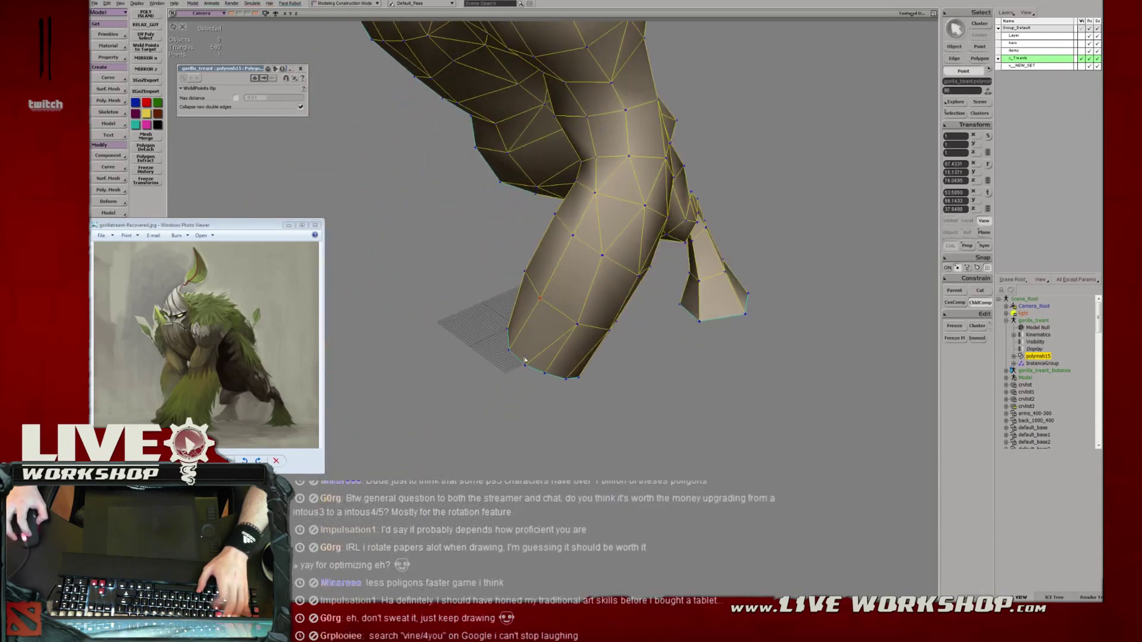
{"action": "left_click", "coordinate": [545, 376]}
{"action": "middle_click_drag", "start_coordinate": [584, 382], "coordinate": [485, 348]}
{"action": "left_click_drag", "start_coordinate": [486, 348], "coordinate": [528, 367]}
{"action": "key", "text": "period"}
{"action": "middle_click_drag", "start_coordinate": [528, 367], "coordinate": [576, 328]}
Adjust the remaining wrist point and return the half-body mesh to object selection.
{"action": "left_click", "coordinate": [542, 349]}
{"action": "key", "text": "v"}
{"action": "key", "text": "t"}
{"action": "key", "text": "v"}
{"action": "key", "text": "t"}
{"action": "key", "text": "space"}
{"action": "left_click", "coordinate": [594, 334]}
{"action": "left_click", "coordinate": [591, 301]}
{"action": "scroll", "coordinate": [576, 329], "scroll_direction": "up", "scroll_amount": 10}
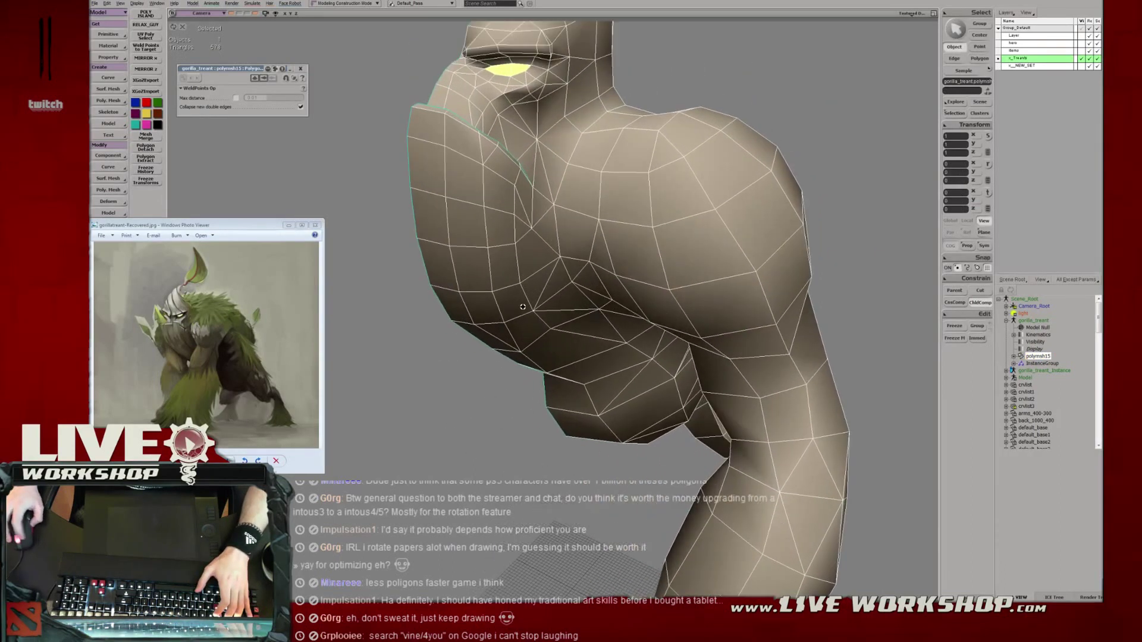
Merge surplus points along the belly's centre seam and even out the lower chest.
{"action": "key", "text": "t"}
{"action": "left_click_drag", "start_coordinate": [484, 319], "coordinate": [530, 336]}
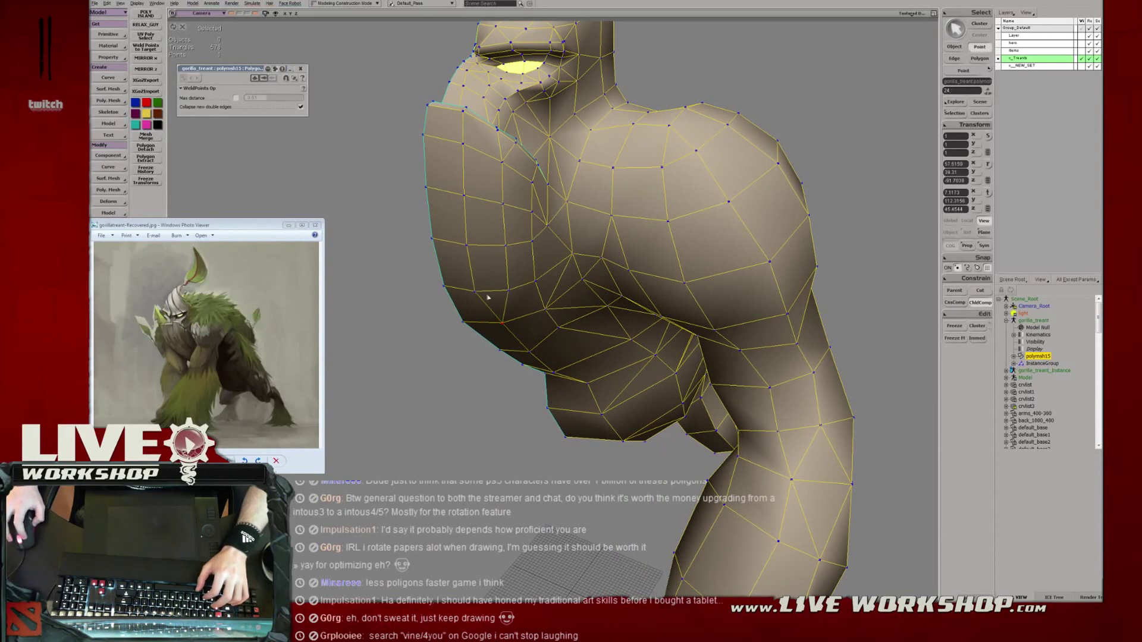
{"action": "middle_click_drag", "start_coordinate": [519, 304], "coordinate": [525, 259]}
{"action": "right_click_drag", "start_coordinate": [525, 259], "coordinate": [543, 276]}
{"action": "middle_click_drag", "start_coordinate": [543, 275], "coordinate": [556, 278]}
{"action": "right_click_drag", "start_coordinate": [556, 278], "coordinate": [576, 279]}
{"action": "scroll", "coordinate": [523, 263], "scroll_direction": "up", "scroll_amount": 3}
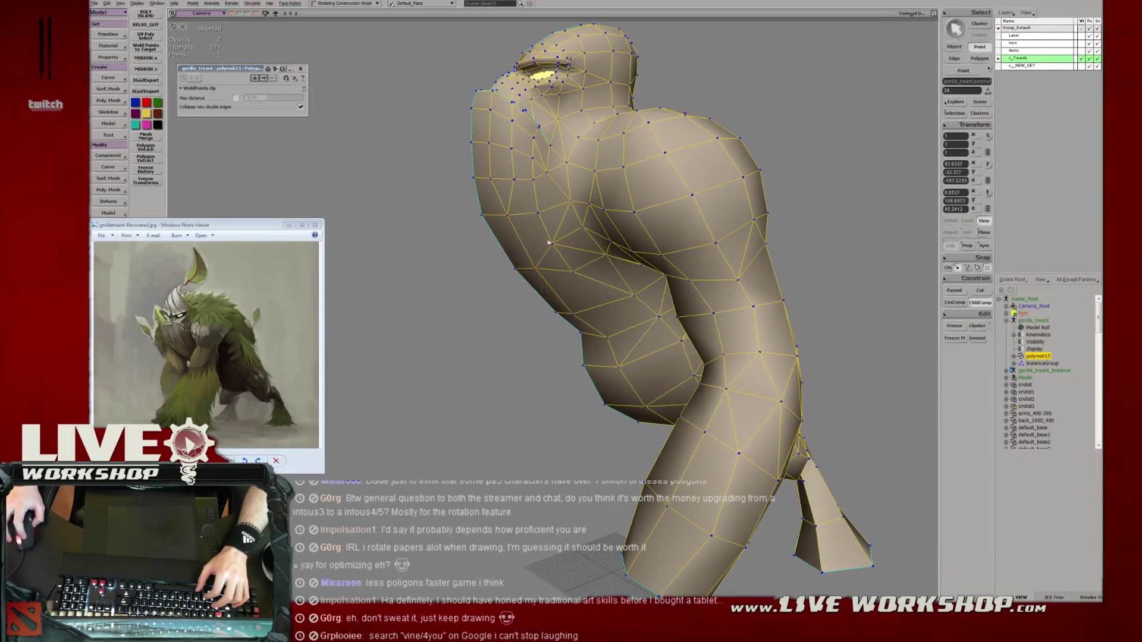
{"action": "middle_click_drag", "start_coordinate": [585, 288], "coordinate": [642, 231]}
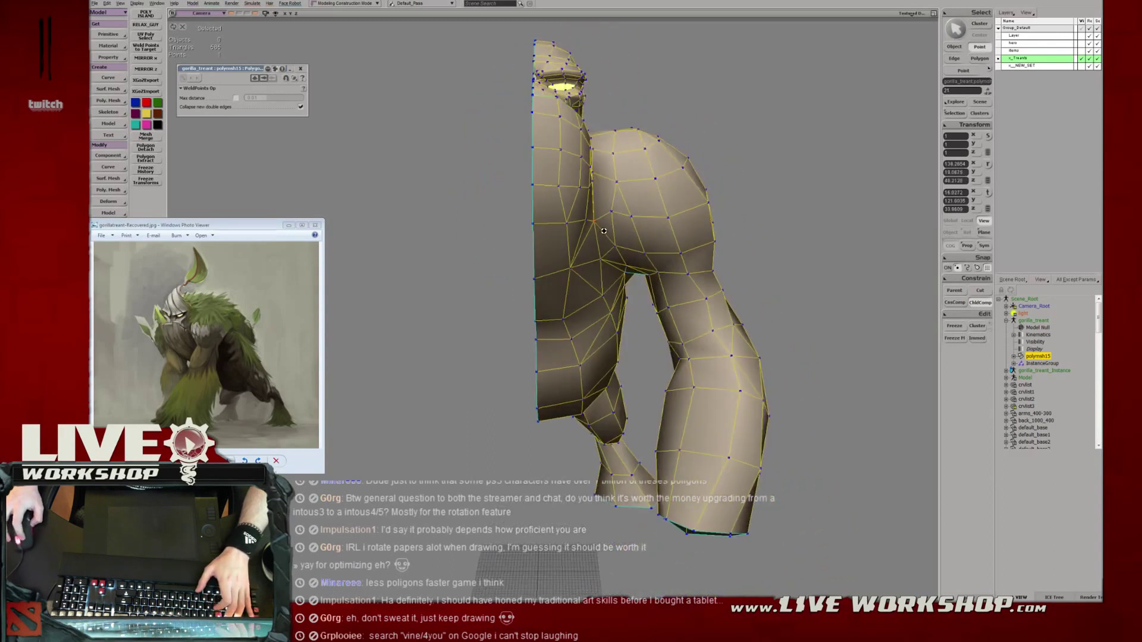
Adjust the points on the front of the shoulder and where it meets the neck.
{"action": "left_click", "coordinate": [631, 223]}
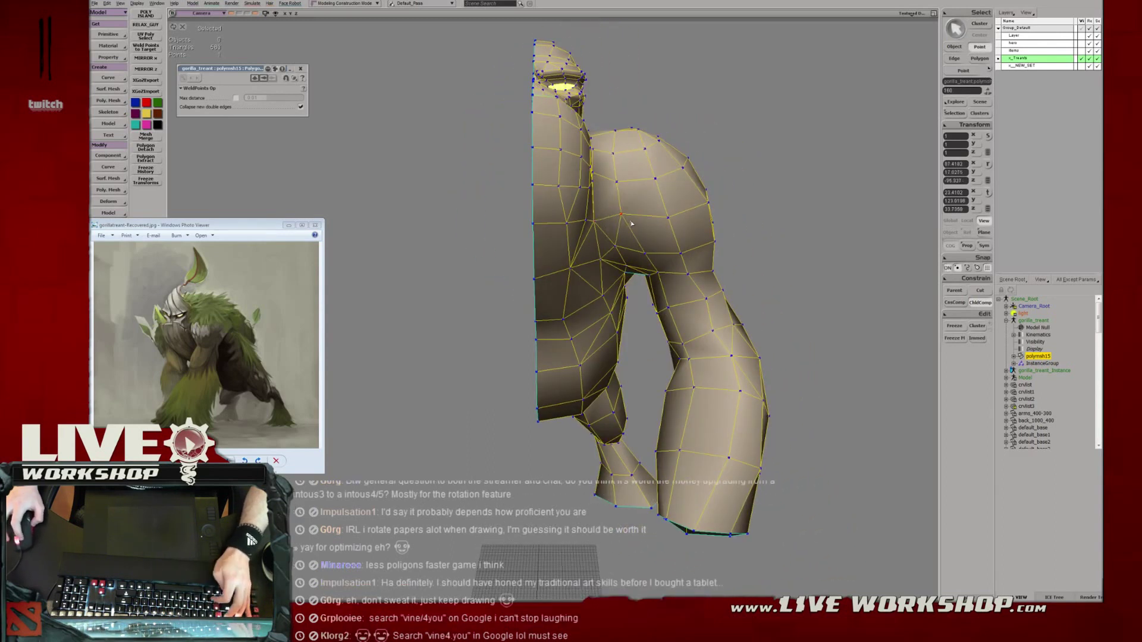
{"action": "middle_click_drag", "start_coordinate": [632, 224], "coordinate": [544, 221]}
{"action": "key", "text": "t"}
{"action": "left_click", "coordinate": [495, 173]}
{"action": "key", "text": "v"}
{"action": "key", "text": "t"}
{"action": "left_click", "coordinate": [517, 173]}
{"action": "key", "text": "v"}
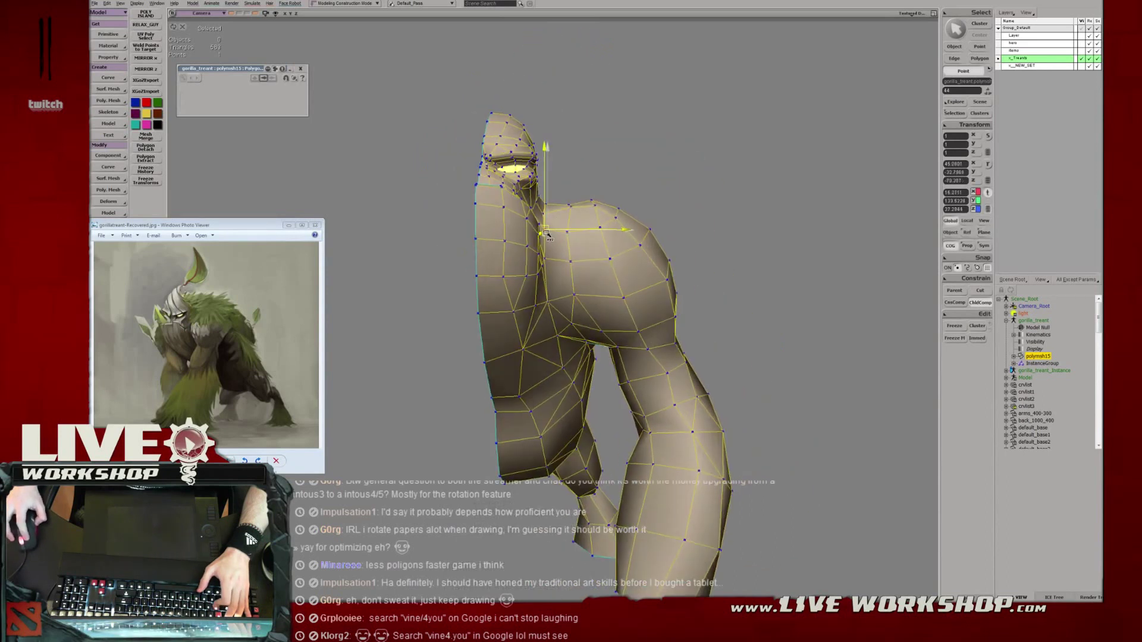
{"action": "key", "text": "v"}
{"action": "key", "text": "t"}
{"action": "left_click", "coordinate": [545, 204]}
{"action": "key", "text": "v"}
{"action": "key", "text": "t"}
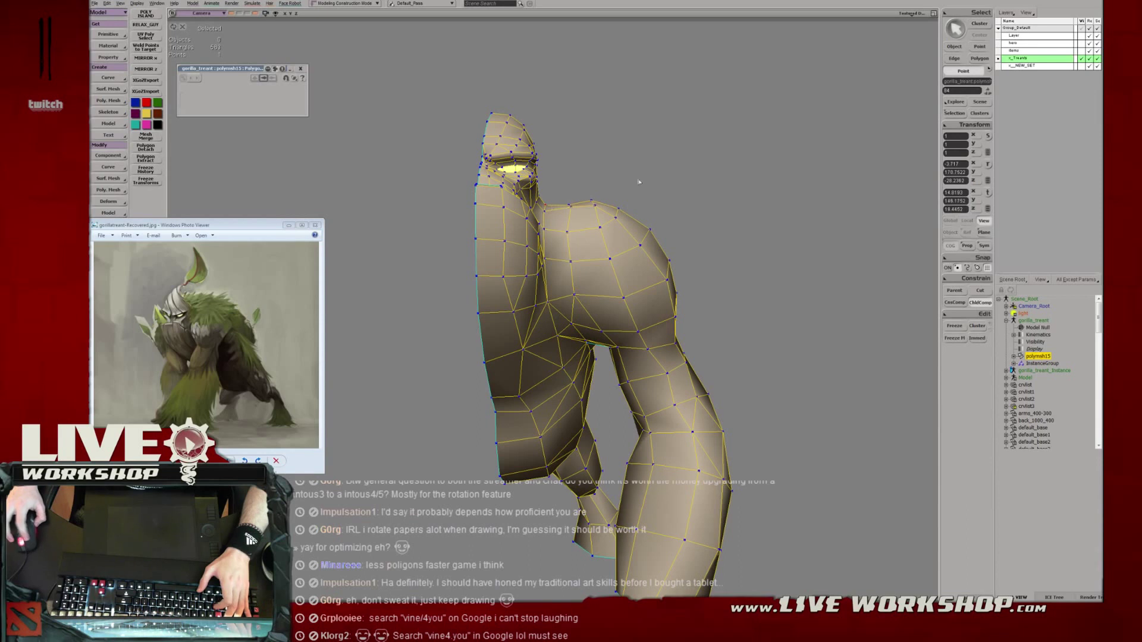
Freeze the half-body mesh's history, save the scene under a new dota2_naturesProphet version name and deselect the mesh.
{"action": "key", "text": "space"}
{"action": "left_click", "coordinate": [147, 173]}
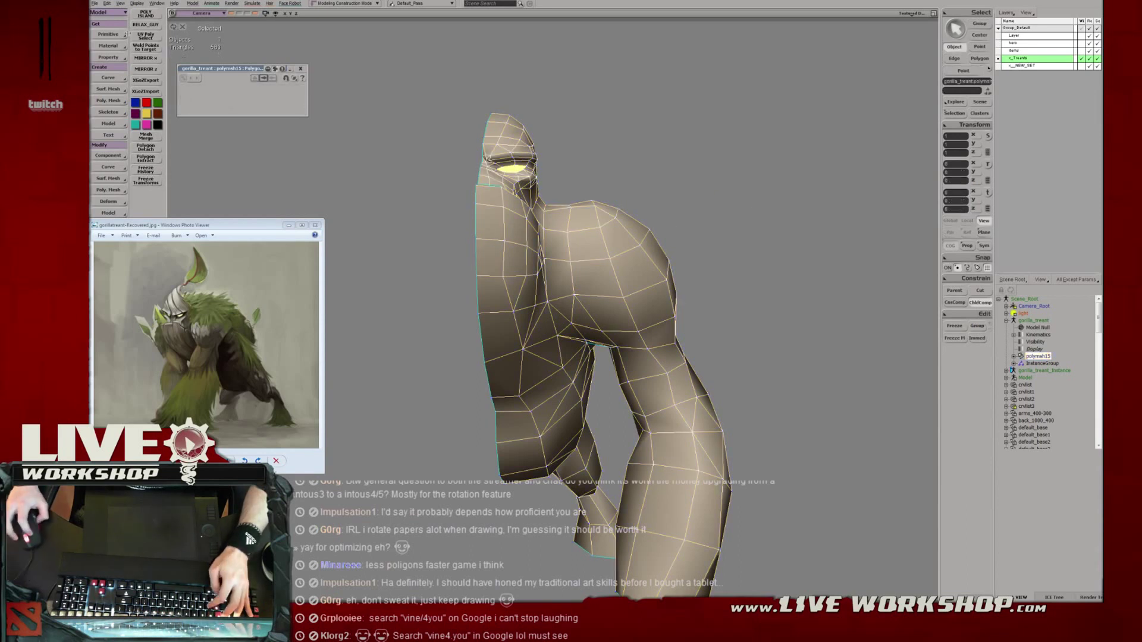
{"action": "left_click", "coordinate": [94, 3]}
{"action": "left_click", "coordinate": [108, 38]}
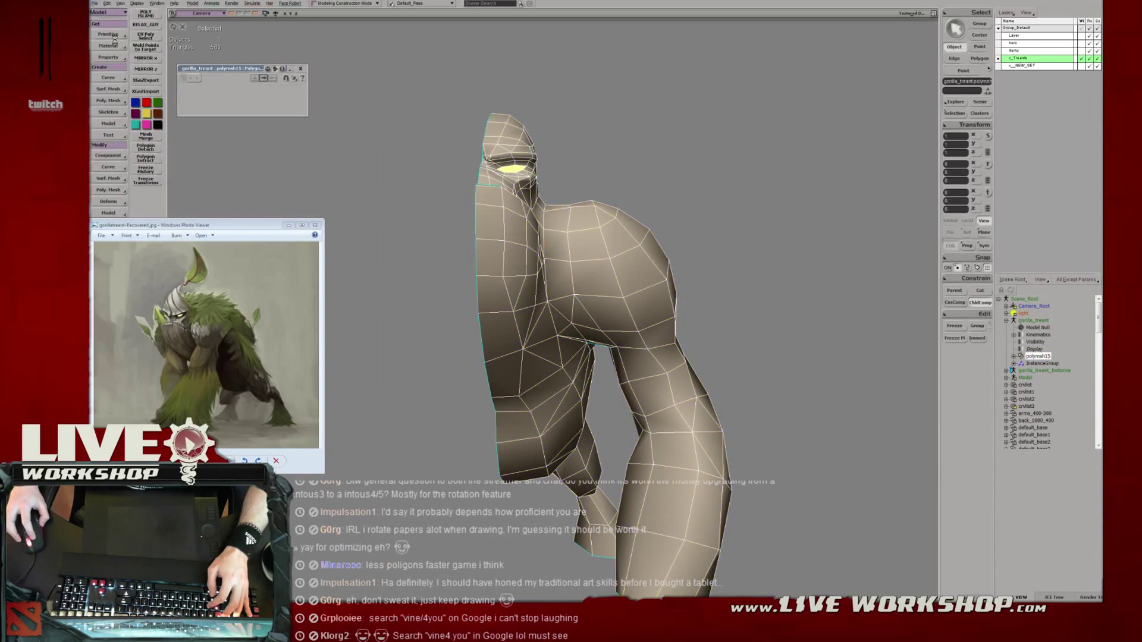
{"action": "left_click", "coordinate": [493, 363]}
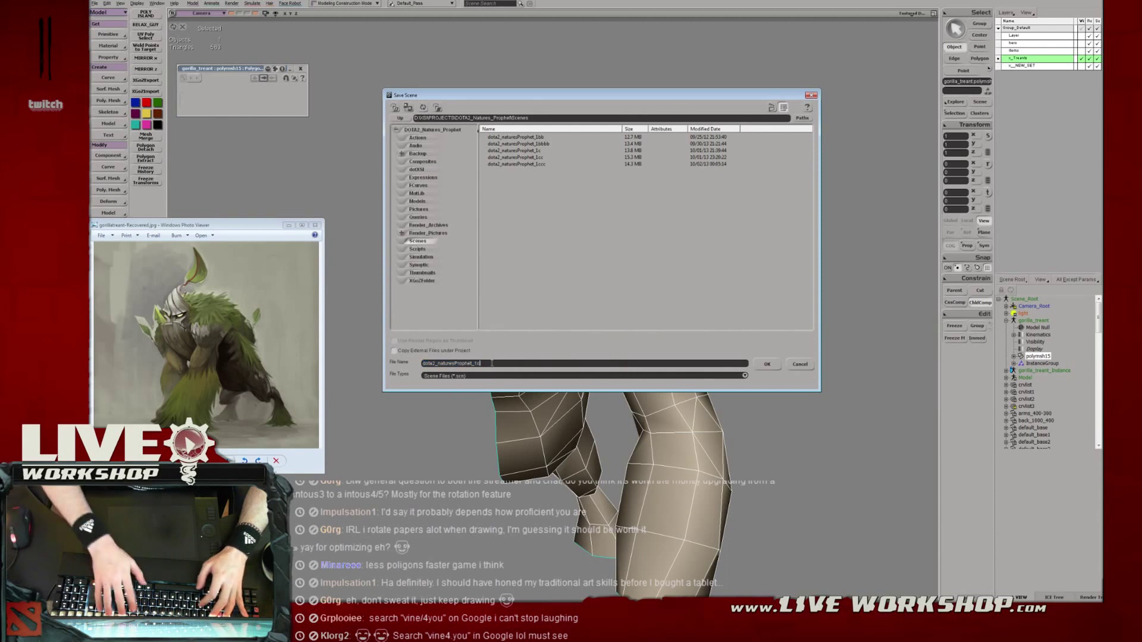
{"action": "key", "text": "Return"}
{"action": "left_click", "coordinate": [741, 238]}
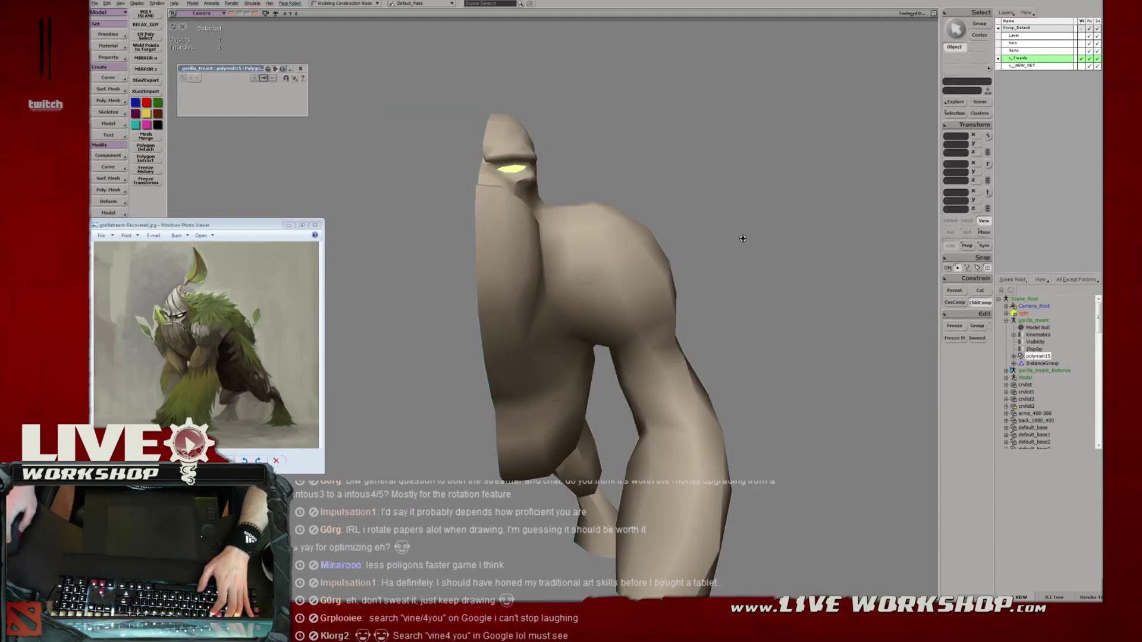
Examine the whole gorilla's proportions and wireframe from several sides against the concept art.
{"action": "right_click_drag", "start_coordinate": [742, 237], "coordinate": [408, 222]}
{"action": "right_click_drag", "start_coordinate": [563, 334], "coordinate": [678, 288]}
{"action": "left_click", "coordinate": [618, 310]}
{"action": "left_click", "coordinate": [662, 292]}
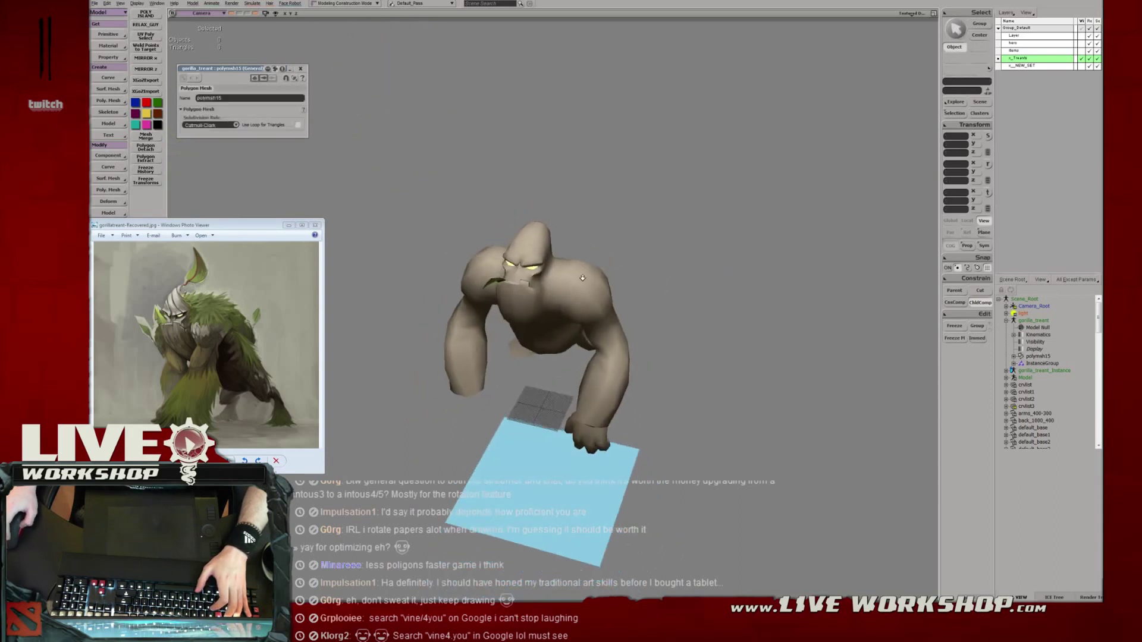
{"action": "middle_click_drag", "start_coordinate": [679, 288], "coordinate": [639, 291]}
{"action": "right_click_drag", "start_coordinate": [639, 292], "coordinate": [636, 288]}
{"action": "middle_click_drag", "start_coordinate": [636, 288], "coordinate": [649, 290]}
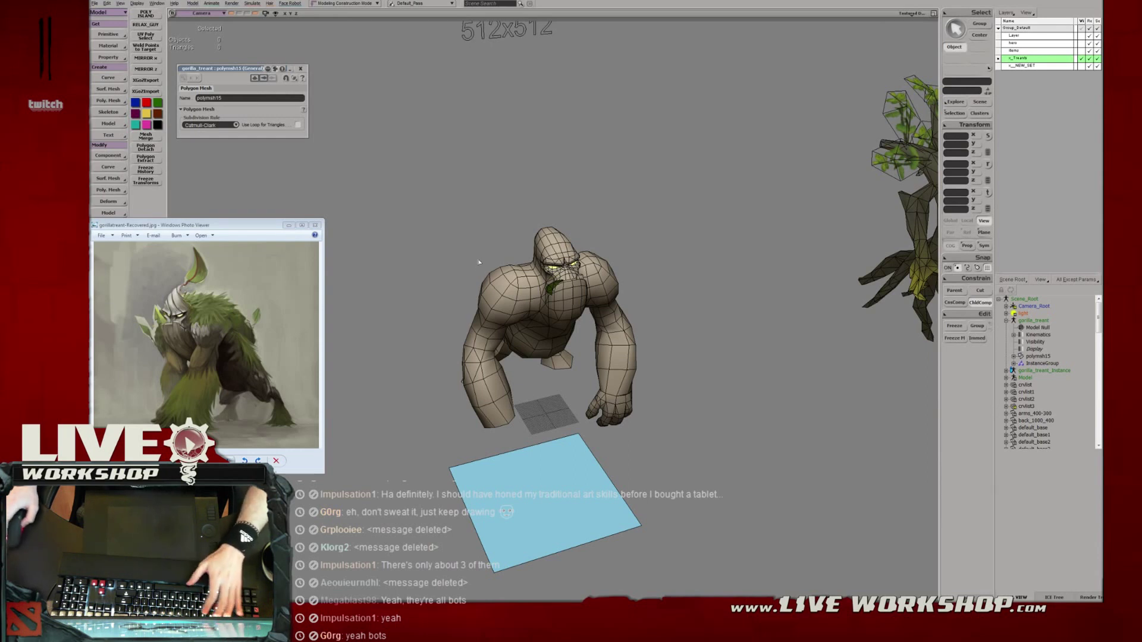
{"action": "right_click_drag", "start_coordinate": [594, 284], "coordinate": [570, 287]}
{"action": "middle_click_drag", "start_coordinate": [570, 286], "coordinate": [561, 232]}
Select the body and hand meshes and pick their shoulder and upper-arm points in wireframe view.
{"action": "left_click", "coordinate": [592, 276]}
{"action": "left_click", "coordinate": [586, 434], "text": "shift"}
{"action": "key", "text": "4"}
{"action": "key", "text": "t"}
{"action": "left_click_drag", "start_coordinate": [558, 222], "coordinate": [588, 253]}
{"action": "middle_click_drag", "start_coordinate": [588, 253], "coordinate": [569, 240]}
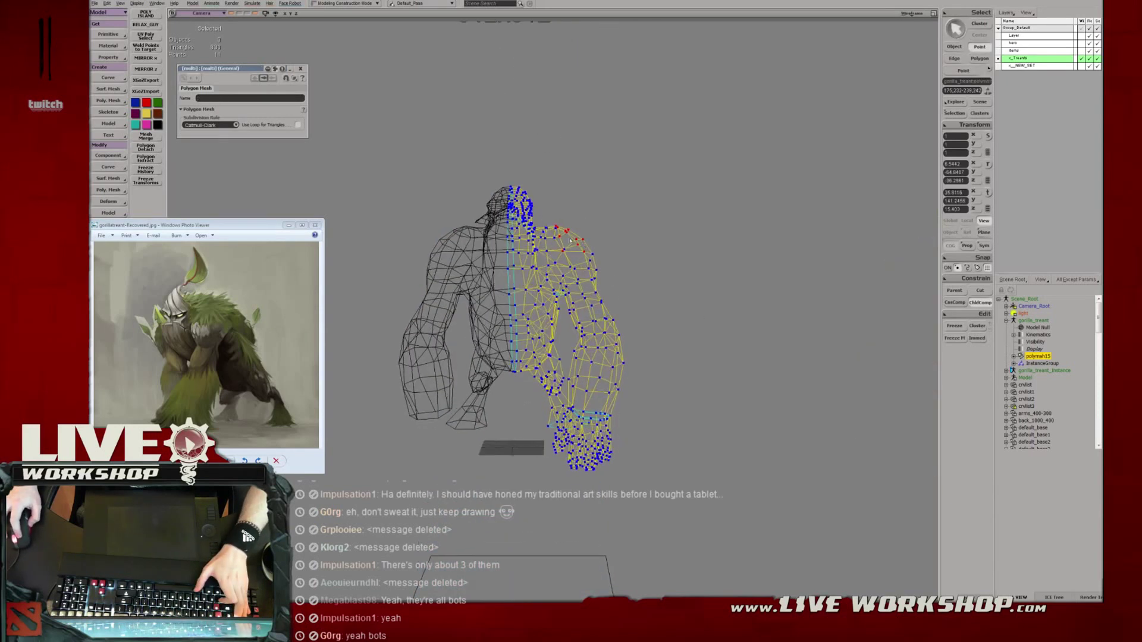
{"action": "left_click_drag", "start_coordinate": [569, 239], "coordinate": [594, 279], "text": "shift"}
{"action": "middle_click_drag", "start_coordinate": [594, 280], "coordinate": [563, 275]}
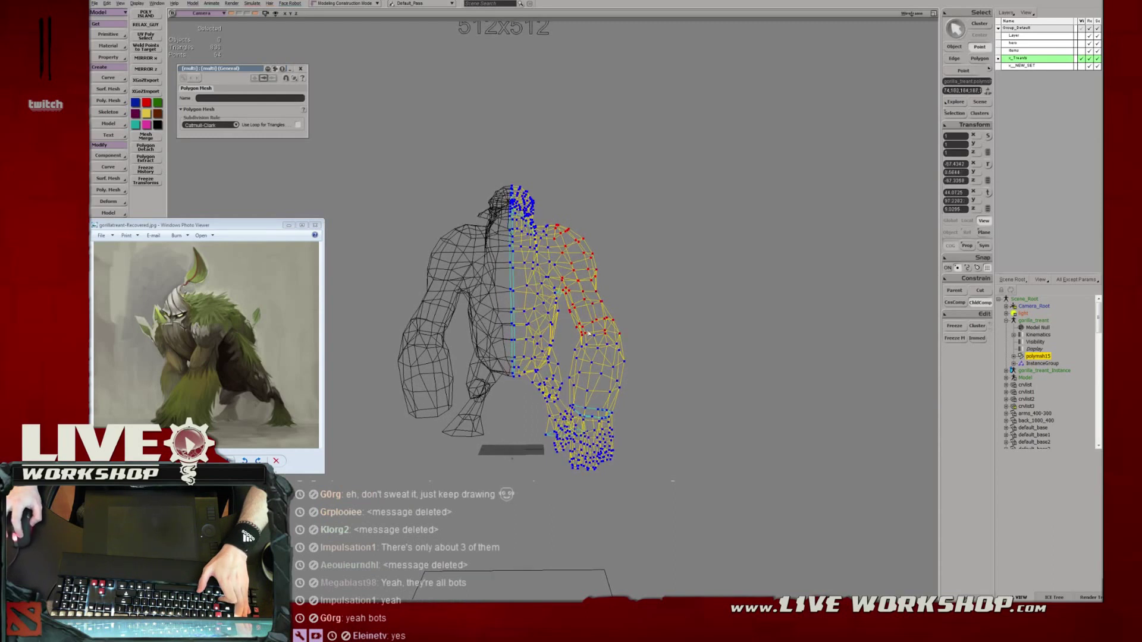
Extend the point selection to the whole arm and hand, leaving out the foot points.
{"action": "middle_click_drag", "start_coordinate": [588, 334], "coordinate": [608, 334]}
{"action": "left_click_drag", "start_coordinate": [642, 324], "coordinate": [564, 473], "text": "shift"}
{"action": "middle_click_drag", "start_coordinate": [568, 424], "coordinate": [591, 423]}
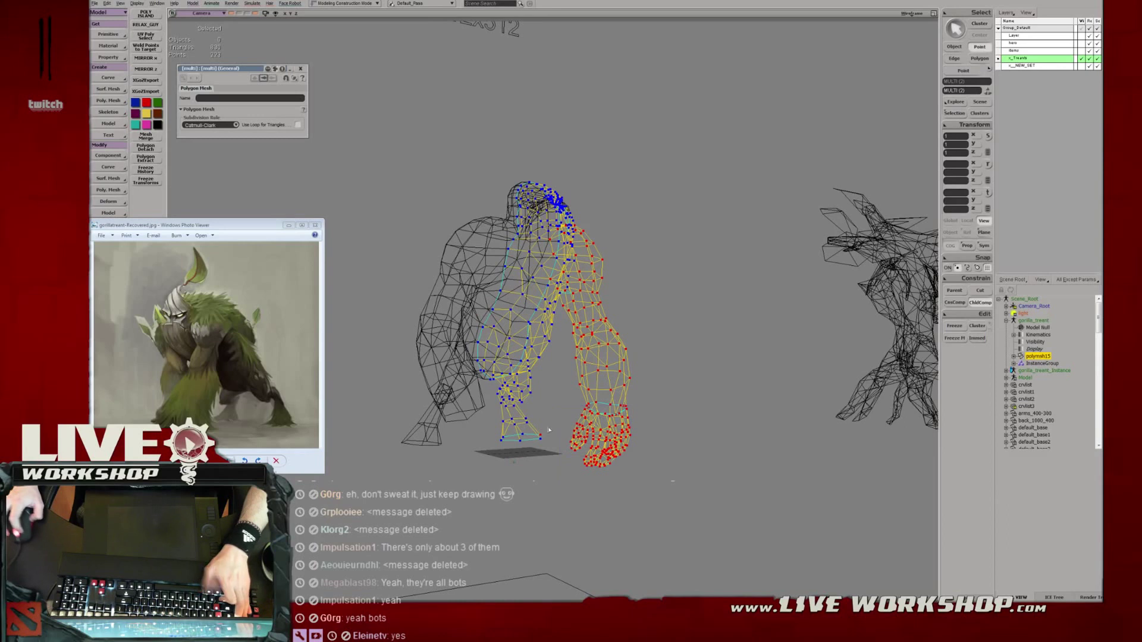
{"action": "left_click_drag", "start_coordinate": [570, 462], "coordinate": [569, 460], "text": "shift"}
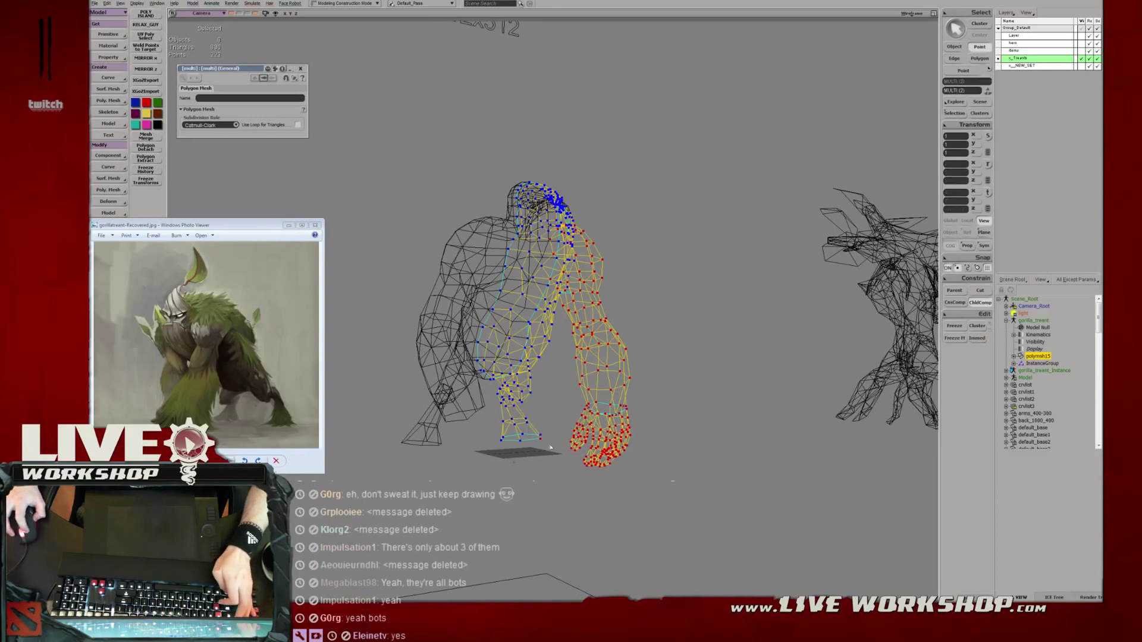
{"action": "middle_click_drag", "start_coordinate": [609, 364], "coordinate": [547, 410]}
{"action": "left_click_drag", "start_coordinate": [526, 366], "coordinate": [544, 388], "text": "ctrl"}
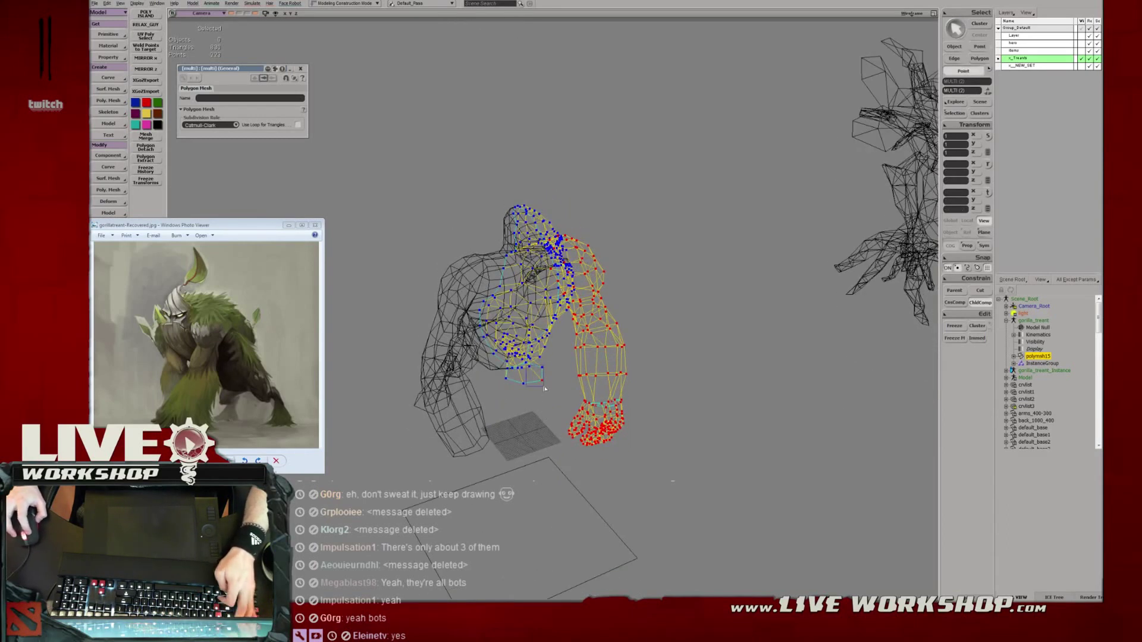
Reposition the selected arm and hand points as one unit relative to the torso in shaded view.
{"action": "mouse_move", "coordinate": [612, 388]}
{"action": "middle_mouse_down"}
{"action": "mouse_move", "coordinate": [568, 342]}
{"action": "mouse_move", "coordinate": [581, 326]}
{"action": "mouse_move", "coordinate": [581, 370]}
{"action": "middle_mouse_up"}
{"action": "key", "text": "5"}
{"action": "middle_click_drag", "start_coordinate": [557, 258], "coordinate": [656, 300]}
{"action": "key", "text": "v"}
{"action": "left_click_drag", "start_coordinate": [656, 301], "coordinate": [647, 287]}
{"action": "mouse_move", "coordinate": [647, 286]}
{"action": "middle_mouse_down"}
{"action": "mouse_move", "coordinate": [603, 338]}
{"action": "mouse_move", "coordinate": [623, 297]}
{"action": "mouse_move", "coordinate": [658, 303]}
{"action": "middle_mouse_up"}
{"action": "key", "text": "v"}
{"action": "left_click_drag", "start_coordinate": [658, 303], "coordinate": [657, 302]}
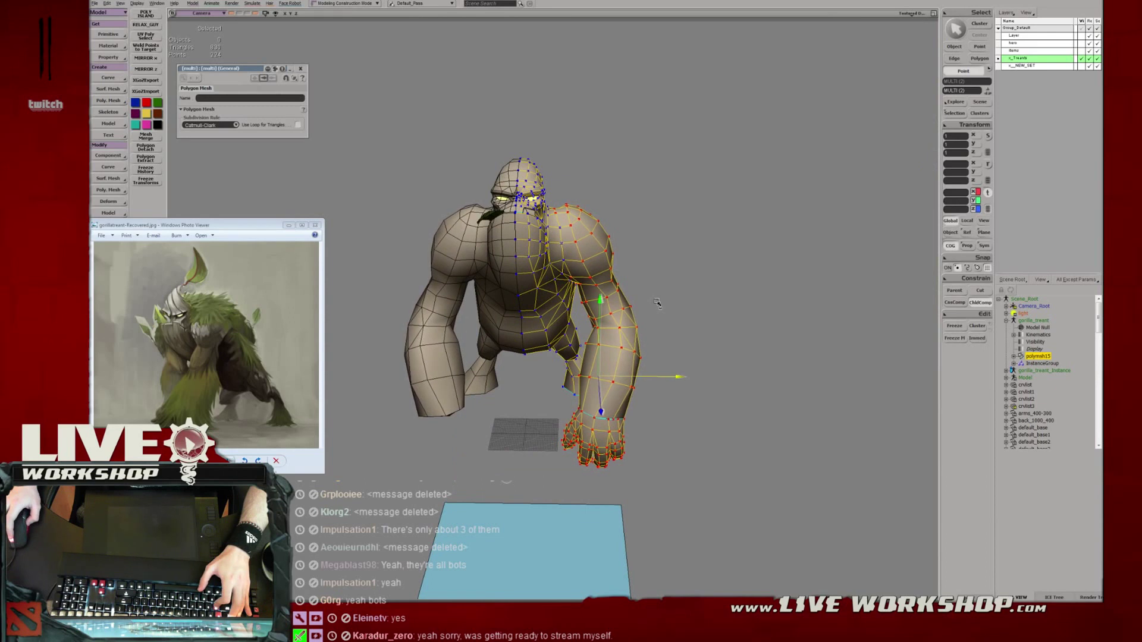
Reshape the top of the shoulder by moving its individual points from the back.
{"action": "middle_click_drag", "start_coordinate": [657, 303], "coordinate": [532, 259]}
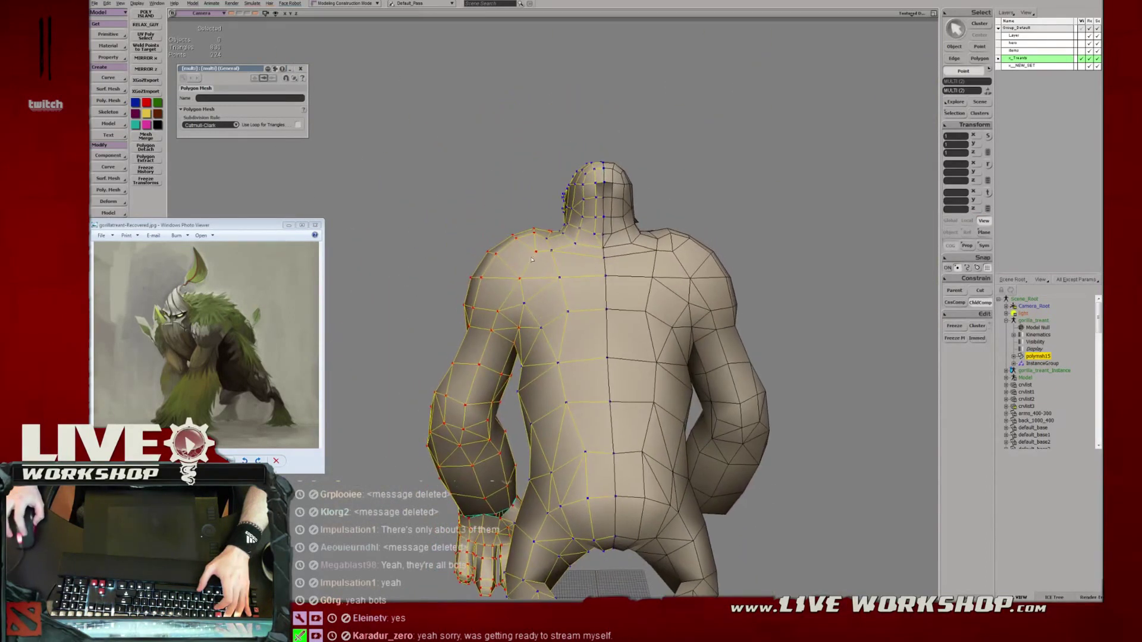
{"action": "left_click", "coordinate": [516, 240]}
{"action": "key", "text": "v"}
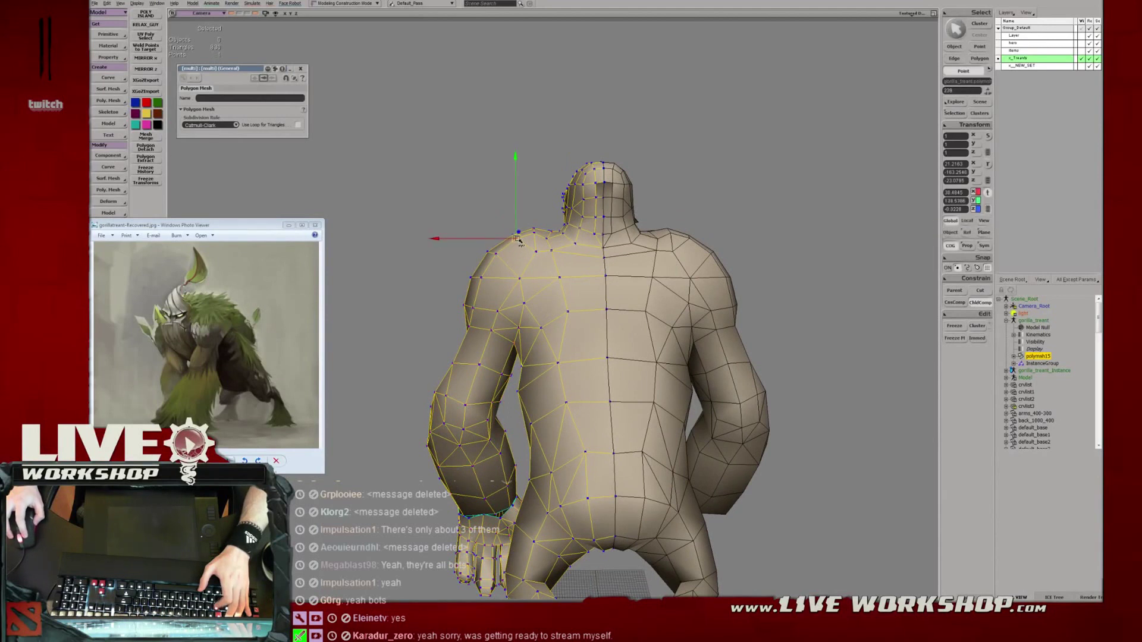
{"action": "middle_click_drag", "start_coordinate": [513, 240], "coordinate": [581, 266]}
{"action": "left_click", "coordinate": [533, 241]}
{"action": "key", "text": "v"}
{"action": "left_click_drag", "start_coordinate": [535, 241], "coordinate": [524, 242]}
{"action": "left_click", "coordinate": [530, 218]}
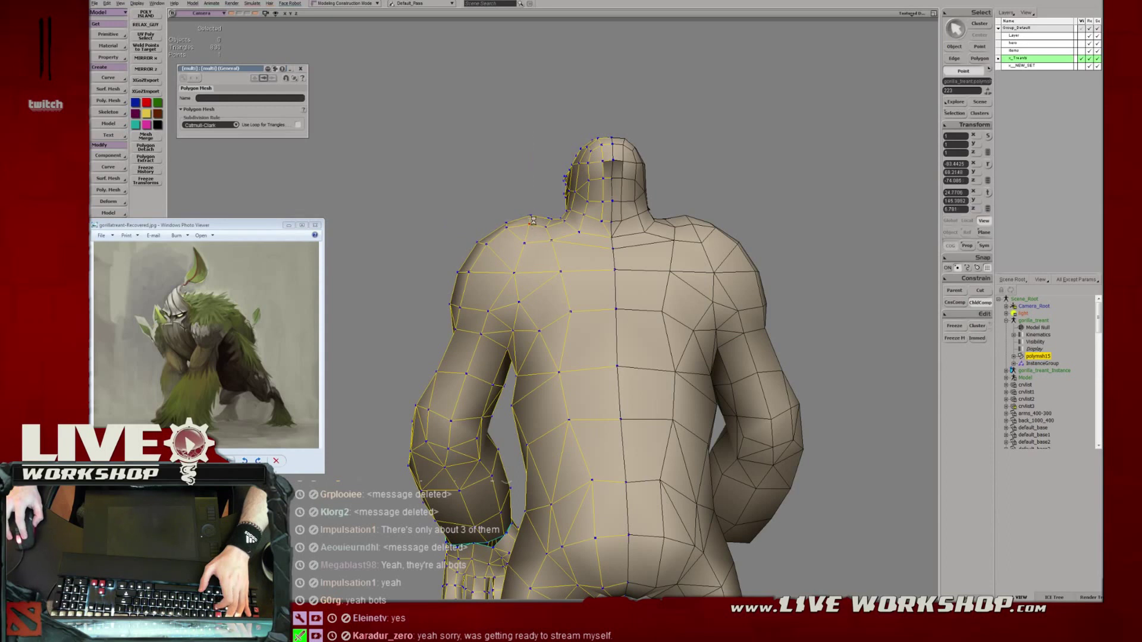
Adjust the points between the back of the shoulder and the base of the neck.
{"action": "left_click", "coordinate": [547, 227]}
{"action": "key", "text": "v"}
{"action": "left_click_drag", "start_coordinate": [546, 227], "coordinate": [549, 220]}
{"action": "key", "text": "v"}
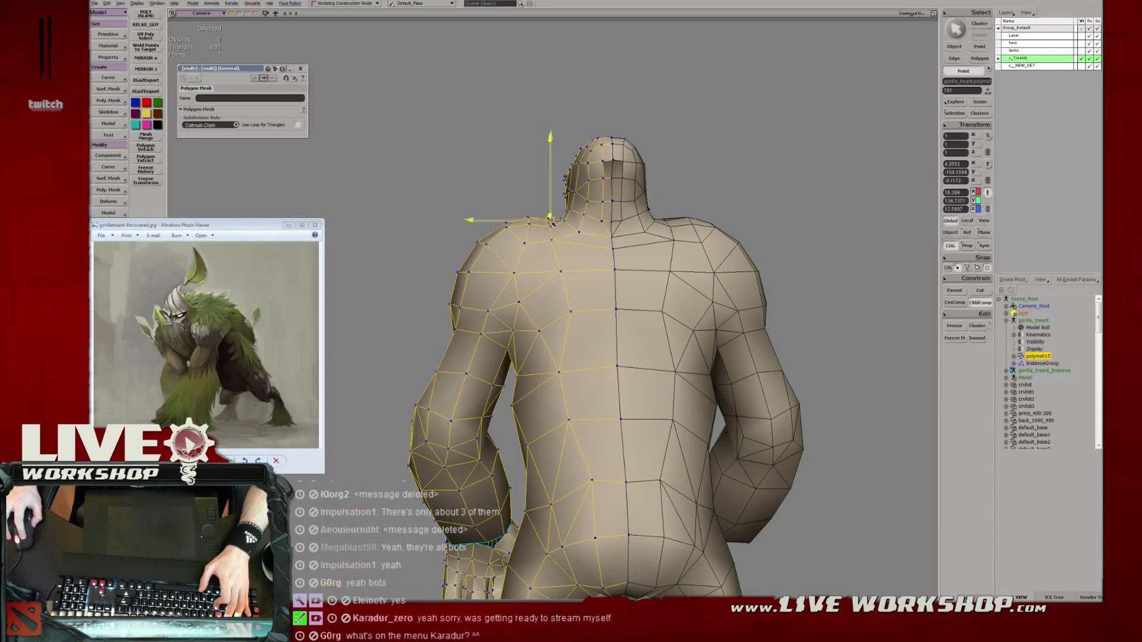
{"action": "left_click", "coordinate": [550, 220]}
{"action": "key", "text": "v"}
{"action": "key", "text": "m"}
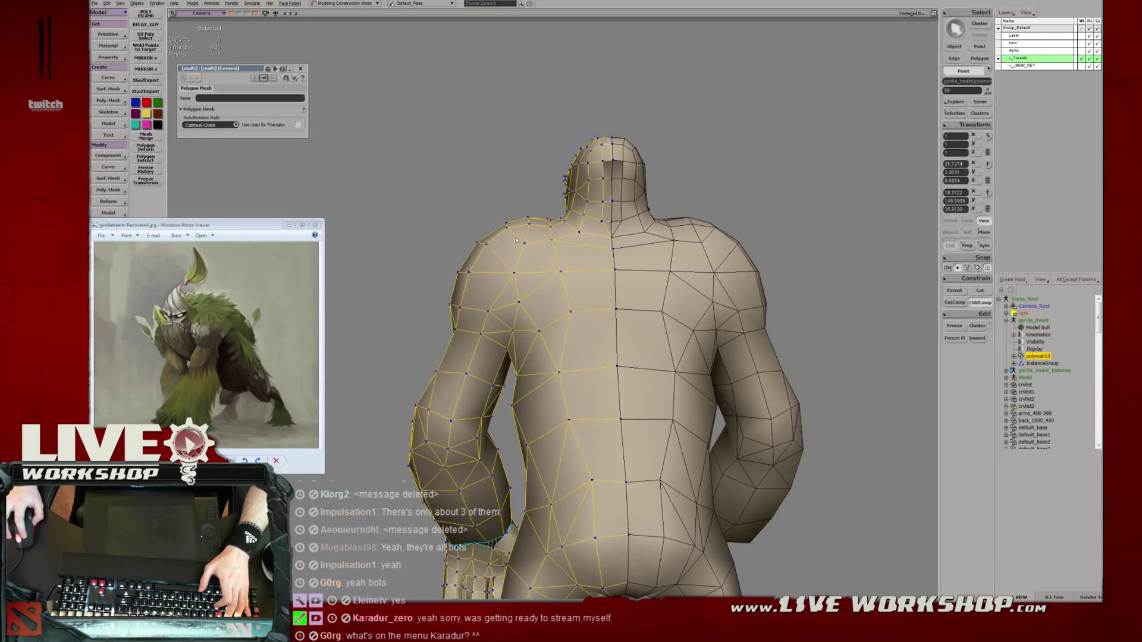
{"action": "left_click", "coordinate": [482, 245]}
Deselect the mesh, save the scene and review the gorilla's new arm placement from several sides.
{"action": "key", "text": "space"}
{"action": "left_click", "coordinate": [472, 173]}
{"action": "key", "text": "s"}
{"action": "middle_click_drag", "start_coordinate": [471, 173], "coordinate": [712, 370]}
{"action": "right_click_drag", "start_coordinate": [712, 369], "coordinate": [647, 355]}
{"action": "left_click_drag", "start_coordinate": [647, 354], "coordinate": [605, 341]}
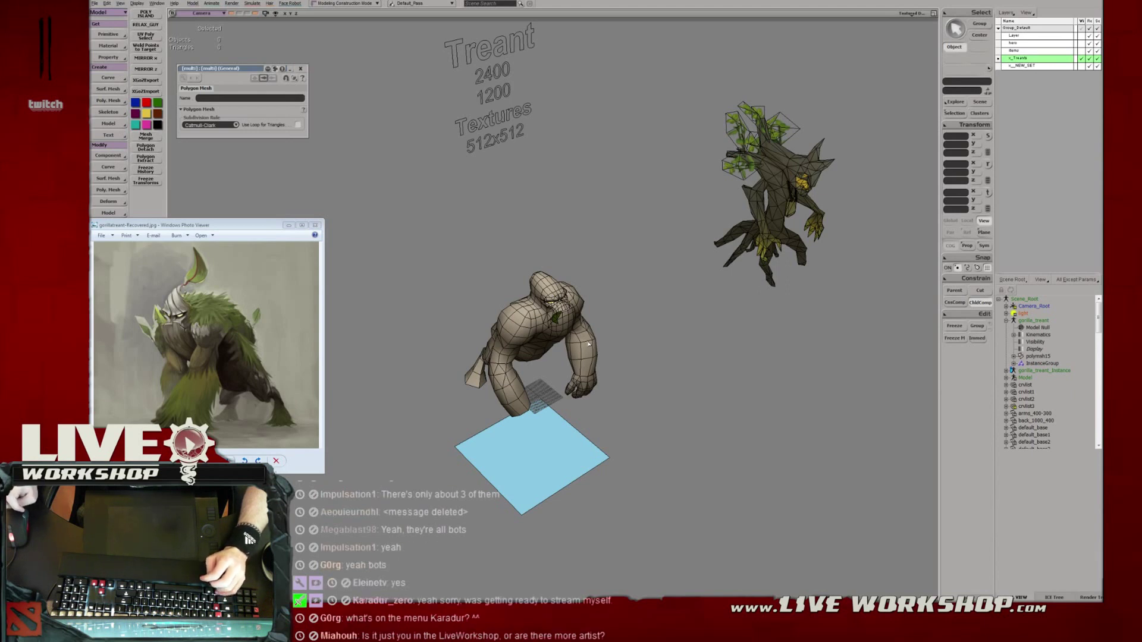
{"action": "middle_click_drag", "start_coordinate": [652, 267], "coordinate": [676, 298]}
{"action": "right_click_drag", "start_coordinate": [675, 298], "coordinate": [600, 292]}
{"action": "key", "text": "ctrl+s"}
{"action": "left_click_drag", "start_coordinate": [600, 291], "coordinate": [575, 306]}
{"action": "middle_click_drag", "start_coordinate": [574, 305], "coordinate": [606, 301]}
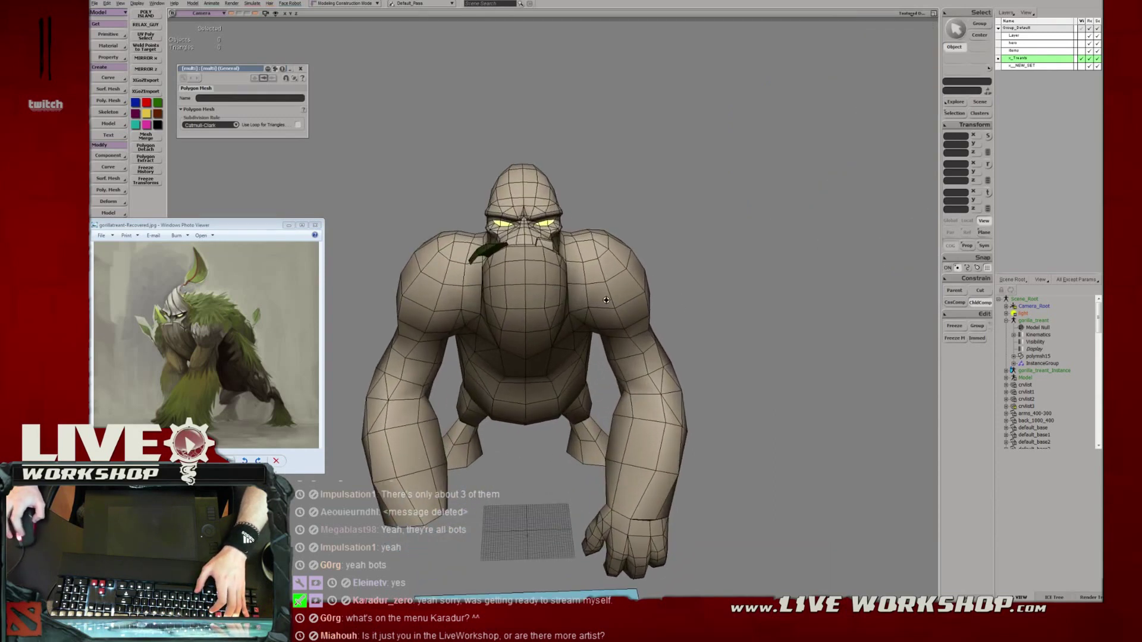
{"action": "left_click_drag", "start_coordinate": [607, 303], "coordinate": [643, 294]}
{"action": "middle_click_drag", "start_coordinate": [643, 294], "coordinate": [612, 301]}
{"action": "right_click_drag", "start_coordinate": [612, 300], "coordinate": [644, 321]}
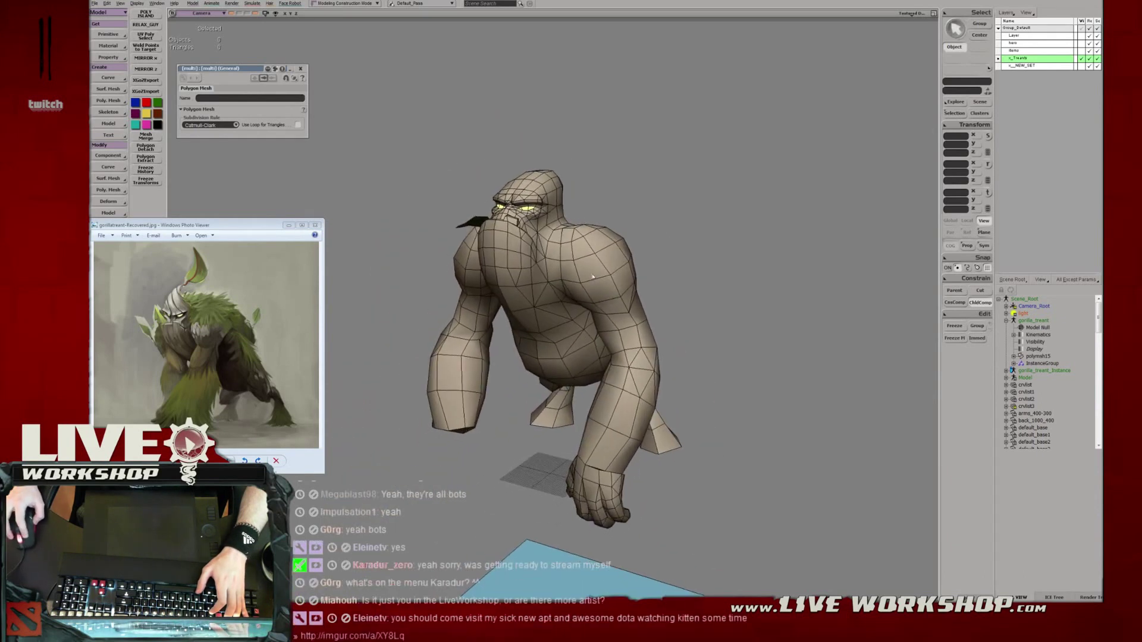
Select the body mesh and move the points on the front of the shoulder beside the neck.
{"action": "left_click", "coordinate": [643, 321]}
{"action": "middle_click_drag", "start_coordinate": [644, 321], "coordinate": [674, 323]}
{"action": "key", "text": "t"}
{"action": "left_click", "coordinate": [566, 246]}
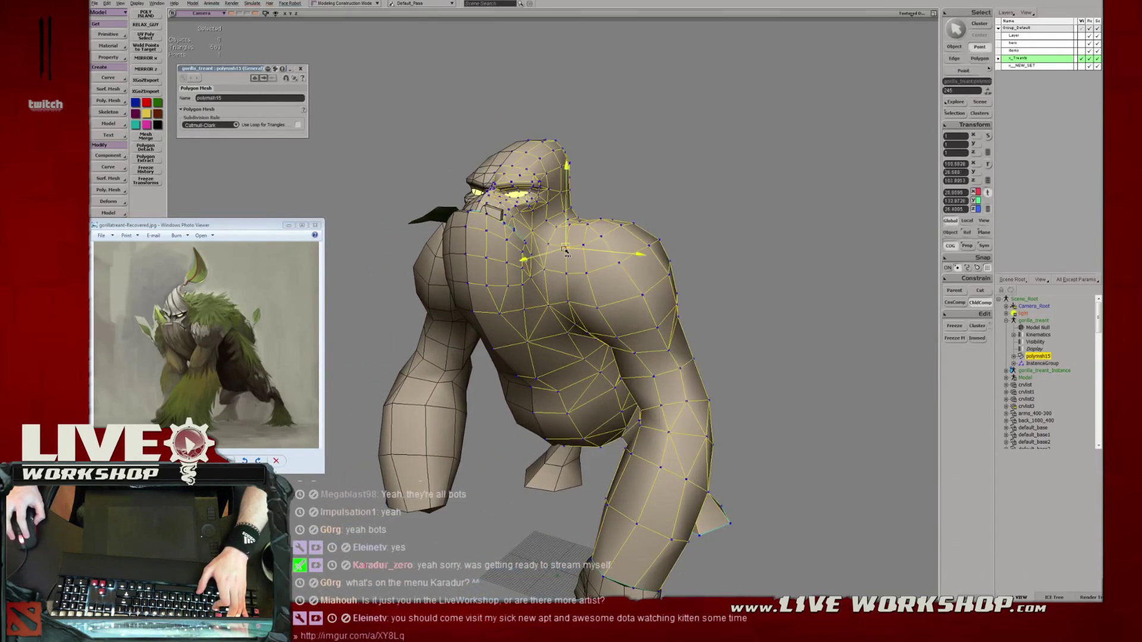
{"action": "right_click_drag", "start_coordinate": [586, 260], "coordinate": [608, 262]}
{"action": "key", "text": "t"}
{"action": "left_click", "coordinate": [610, 270]}
{"action": "key", "text": "v"}
{"action": "left_click_drag", "start_coordinate": [610, 271], "coordinate": [562, 313]}
{"action": "key", "text": "t"}
{"action": "key", "text": "v"}
{"action": "key", "text": "t"}
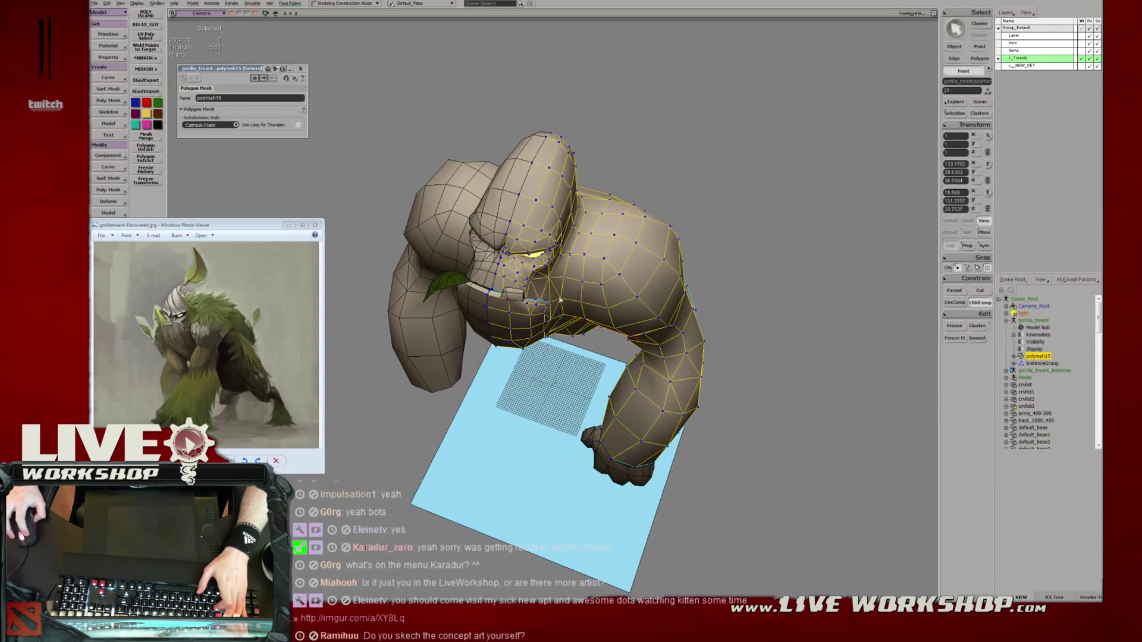
Refine the points where the lower front of the shoulder meets the chest beside the jaw.
{"action": "middle_click_drag", "start_coordinate": [577, 278], "coordinate": [608, 308]}
{"action": "left_click", "coordinate": [613, 313]}
{"action": "key", "text": "v"}
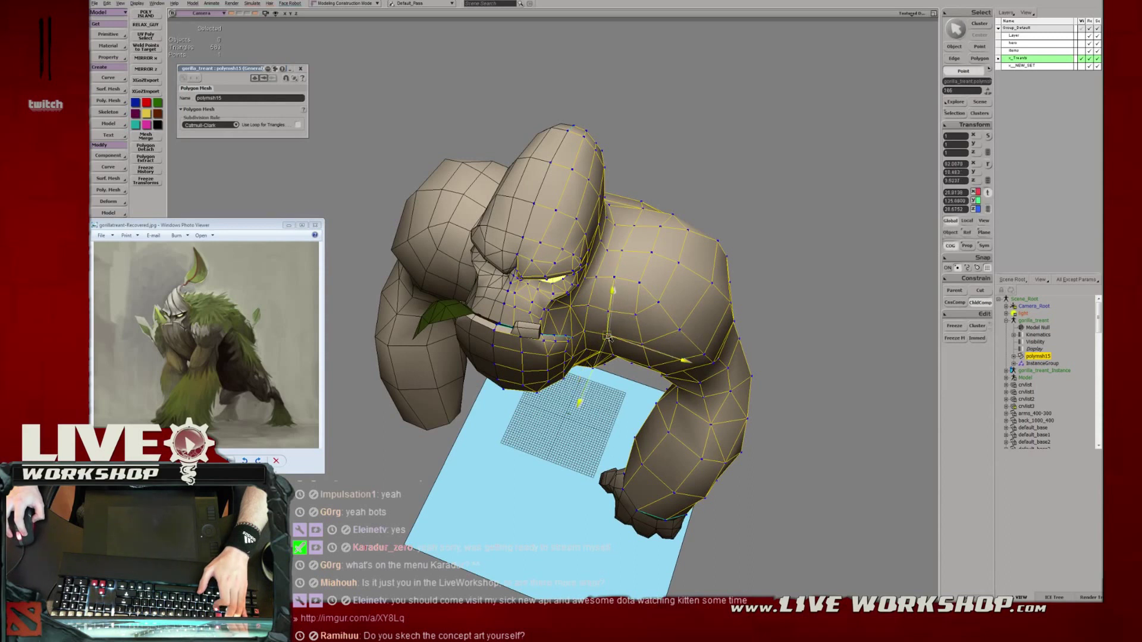
{"action": "left_click", "coordinate": [586, 334]}
{"action": "left_click", "coordinate": [592, 351]}
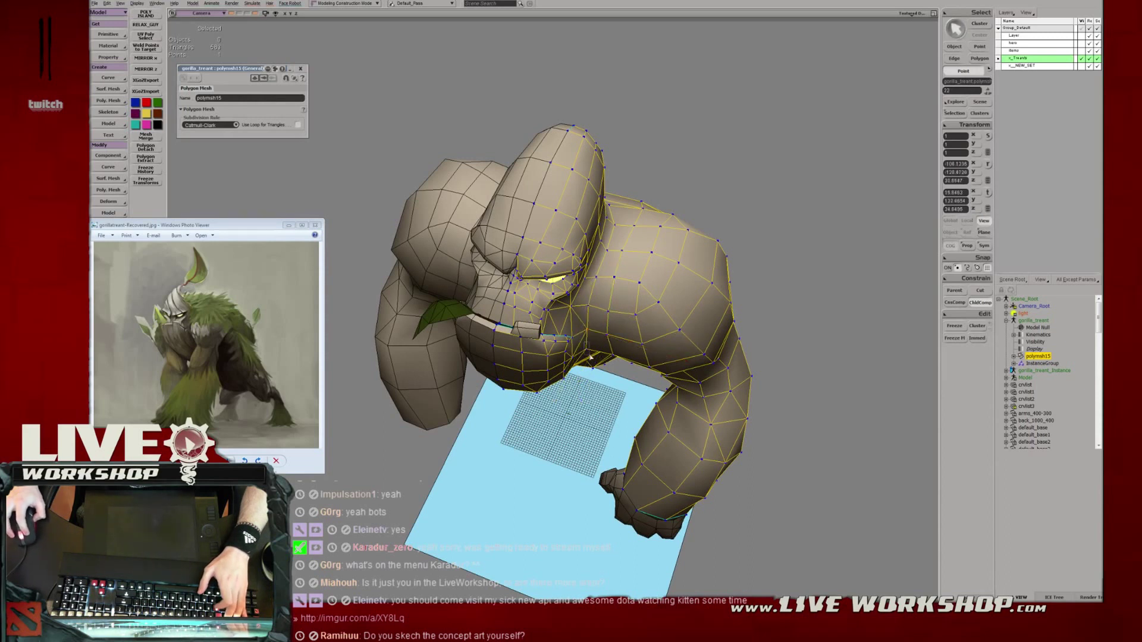
{"action": "left_click_drag", "start_coordinate": [592, 351], "coordinate": [607, 355]}
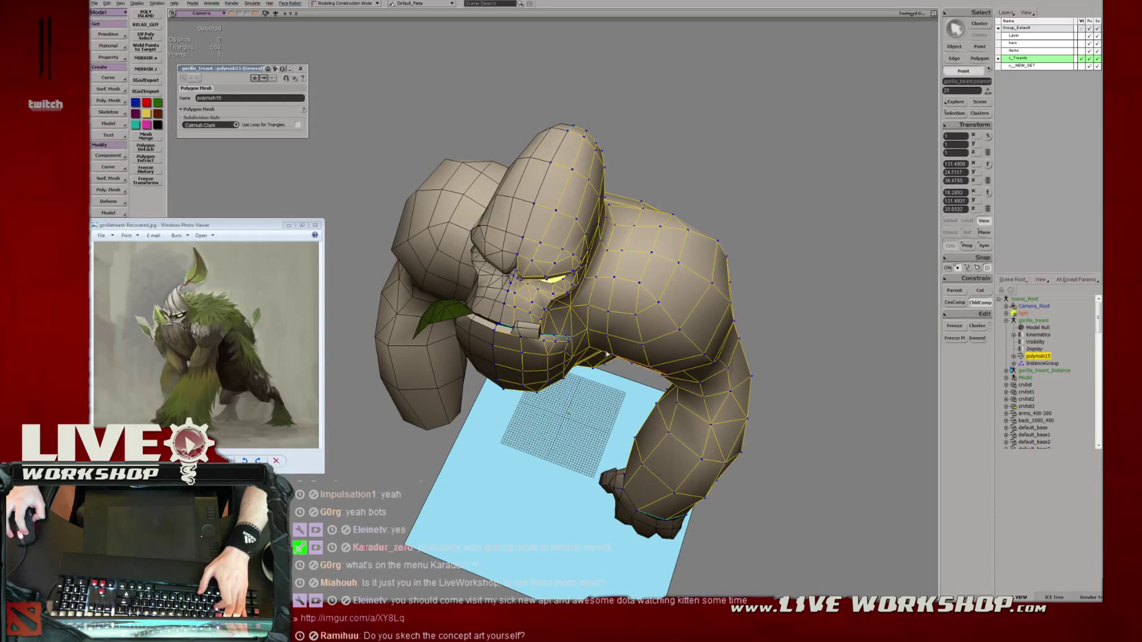
{"action": "right_click_drag", "start_coordinate": [616, 355], "coordinate": [602, 339]}
{"action": "middle_click_drag", "start_coordinate": [602, 339], "coordinate": [591, 356]}
{"action": "right_click_drag", "start_coordinate": [591, 356], "coordinate": [581, 365]}
{"action": "key", "text": "v"}
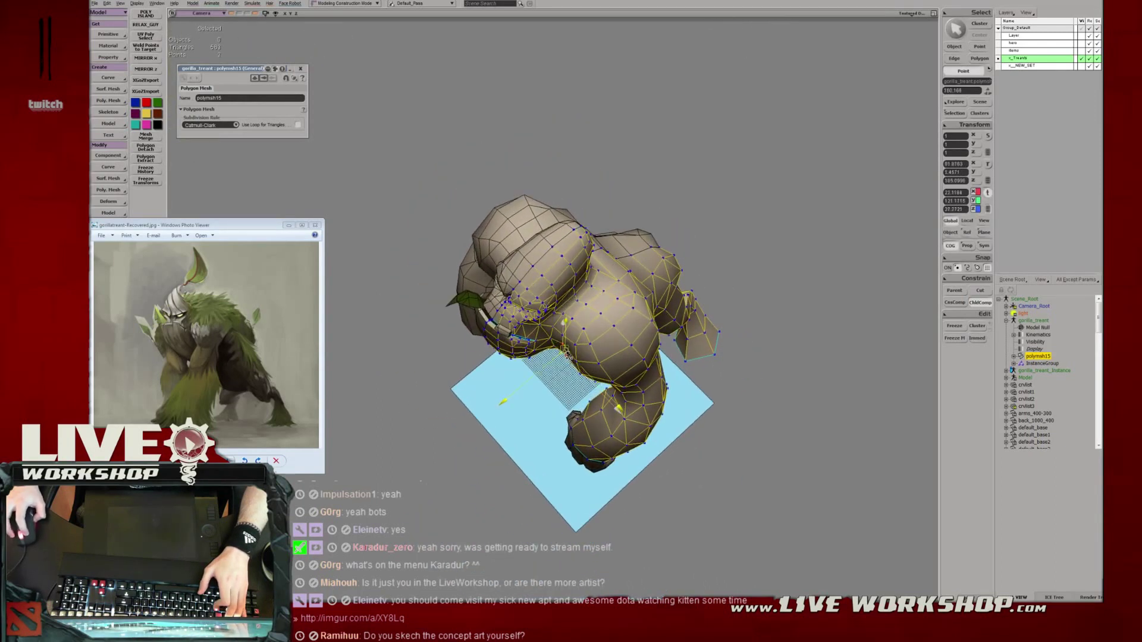
Even out the front shoulder points next to the head from a raised front view.
{"action": "middle_click_drag", "start_coordinate": [567, 355], "coordinate": [600, 326]}
{"action": "left_click", "coordinate": [599, 325]}
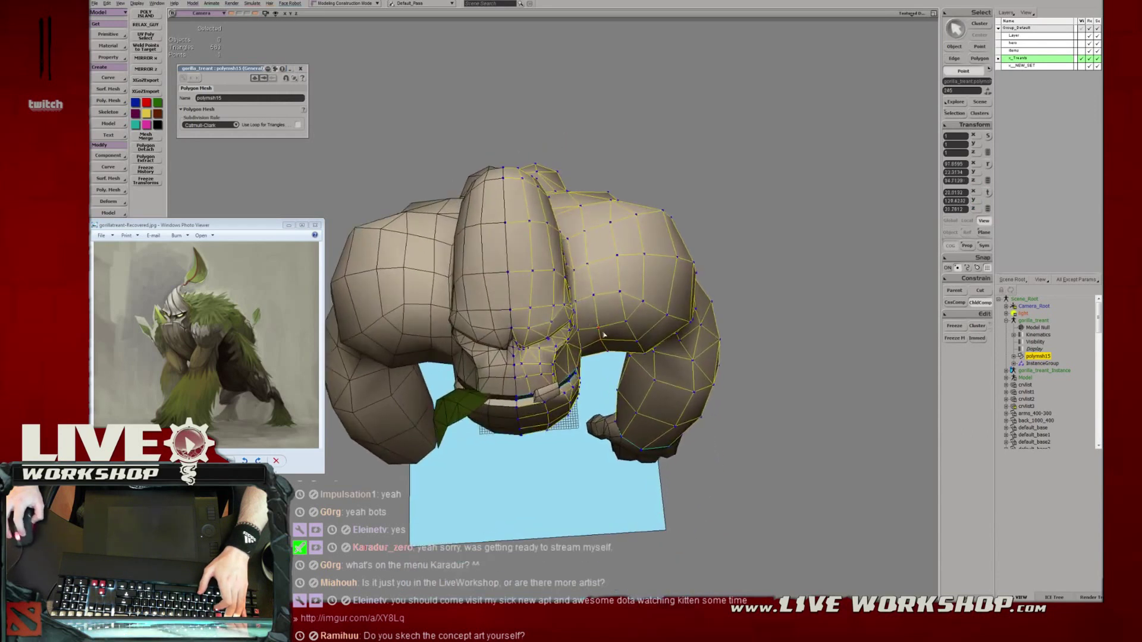
{"action": "key", "text": "t"}
{"action": "left_click", "coordinate": [593, 295]}
{"action": "left_click_drag", "start_coordinate": [594, 295], "coordinate": [592, 292]}
{"action": "key", "text": "t"}
{"action": "key", "text": "v"}
{"action": "left_click", "coordinate": [586, 230]}
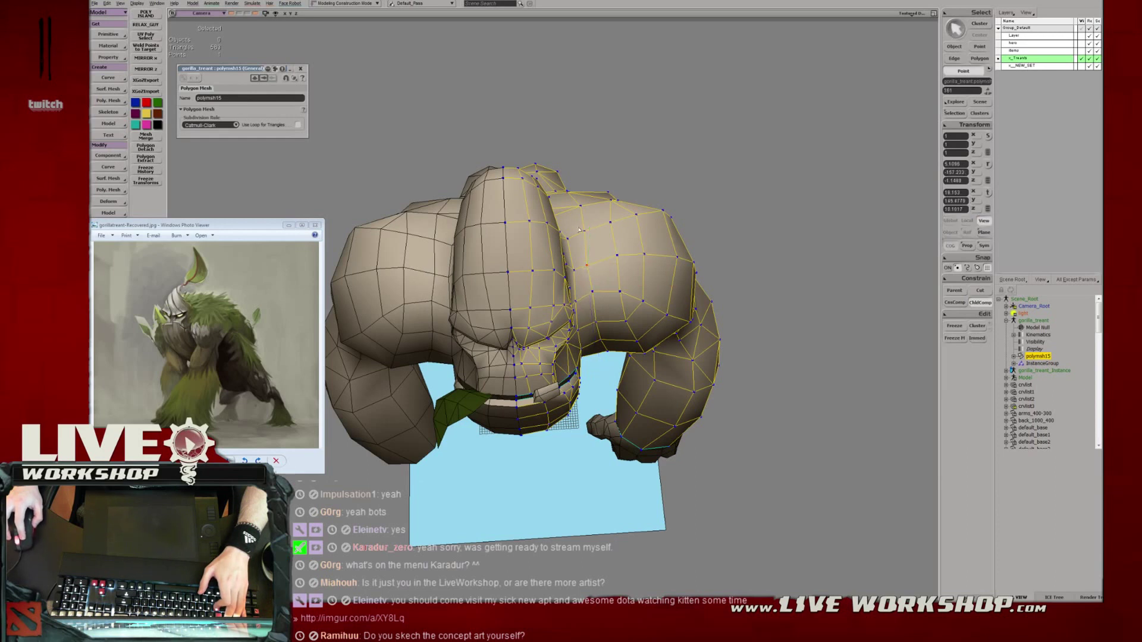
Adjust the points on top of the shoulder and on the shoulder blade.
{"action": "left_click", "coordinate": [578, 205]}
{"action": "key", "text": "space"}
{"action": "key", "text": "m"}
{"action": "left_click_drag", "start_coordinate": [613, 201], "coordinate": [607, 199]}
{"action": "key", "text": "s"}
{"action": "right_click_drag", "start_coordinate": [654, 205], "coordinate": [658, 234]}
{"action": "middle_click_drag", "start_coordinate": [658, 234], "coordinate": [520, 255]}
{"action": "left_click", "coordinate": [630, 255]}
{"action": "key", "text": "v"}
{"action": "left_click_drag", "start_coordinate": [527, 257], "coordinate": [519, 260]}
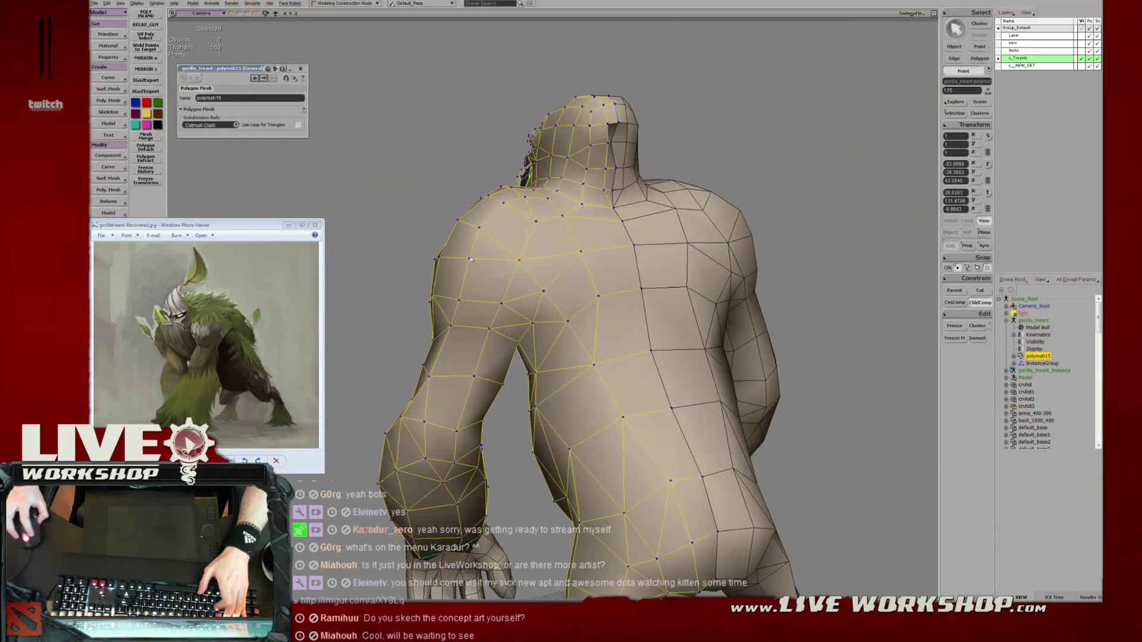
{"action": "left_click", "coordinate": [470, 260]}
{"action": "middle_click_drag", "start_coordinate": [474, 262], "coordinate": [609, 306]}
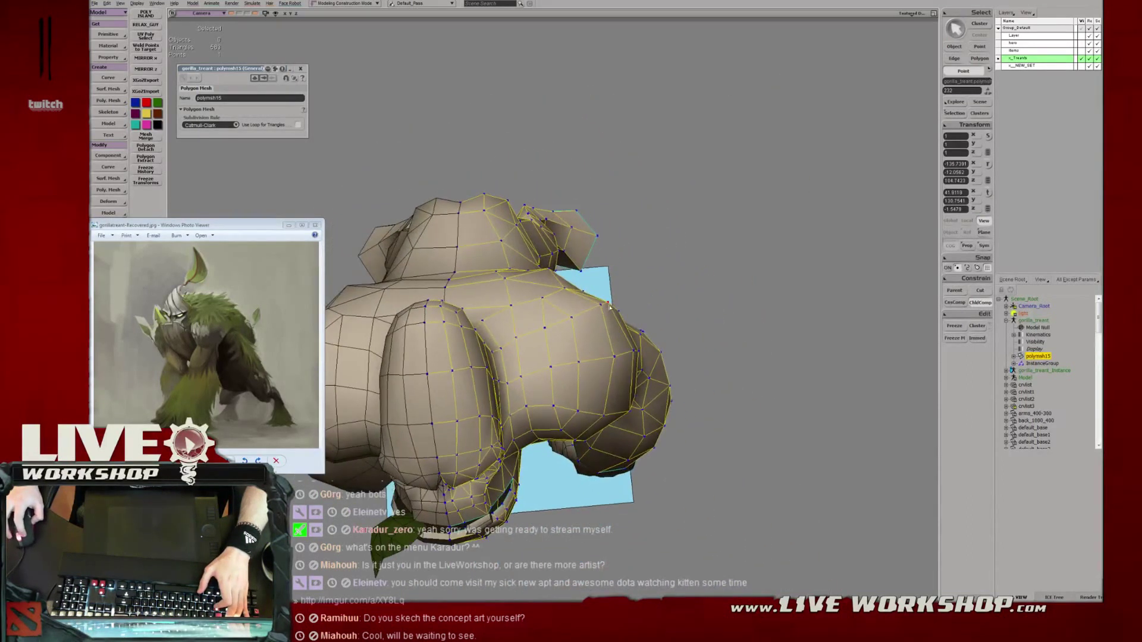
Round out the outer shoulder by moving its points from above and behind.
{"action": "key", "text": "v"}
{"action": "left_click_drag", "start_coordinate": [640, 352], "coordinate": [586, 374]}
{"action": "left_click", "coordinate": [615, 357]}
{"action": "key", "text": "v"}
{"action": "left_click", "coordinate": [586, 376]}
{"action": "middle_click_drag", "start_coordinate": [586, 375], "coordinate": [488, 256]}
{"action": "key", "text": "v"}
{"action": "left_click_drag", "start_coordinate": [476, 240], "coordinate": [477, 238]}
Deselect the mesh, save the scene and check the whole gorilla from behind.
{"action": "key", "text": "space"}
{"action": "left_click_drag", "start_coordinate": [657, 245], "coordinate": [675, 262]}
{"action": "key", "text": "ctrl+s"}
{"action": "middle_click_drag", "start_coordinate": [729, 295], "coordinate": [696, 321]}
{"action": "right_click_drag", "start_coordinate": [696, 321], "coordinate": [490, 301]}
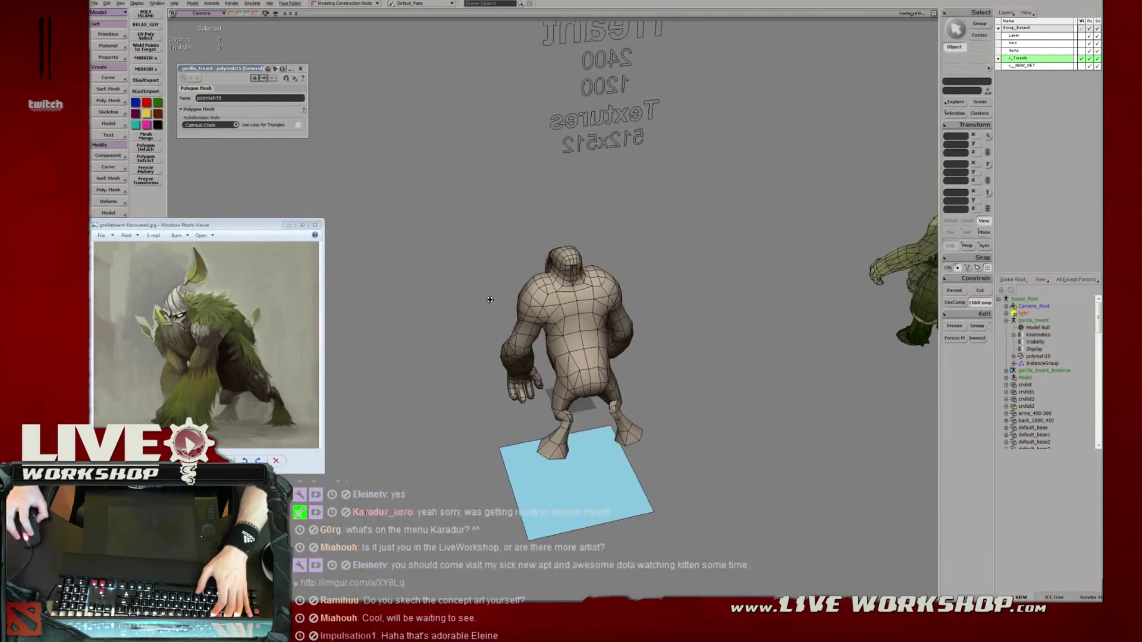
{"action": "middle_click_drag", "start_coordinate": [489, 301], "coordinate": [709, 370]}
{"action": "right_click_drag", "start_coordinate": [709, 369], "coordinate": [541, 312]}
Select the body mesh, adjust the points on the back of the head and weld the surplus ones together.
{"action": "left_click", "coordinate": [531, 302]}
{"action": "key", "text": "t"}
{"action": "left_click", "coordinate": [515, 297]}
{"action": "key", "text": "v"}
{"action": "middle_click_drag", "start_coordinate": [527, 314], "coordinate": [555, 305]}
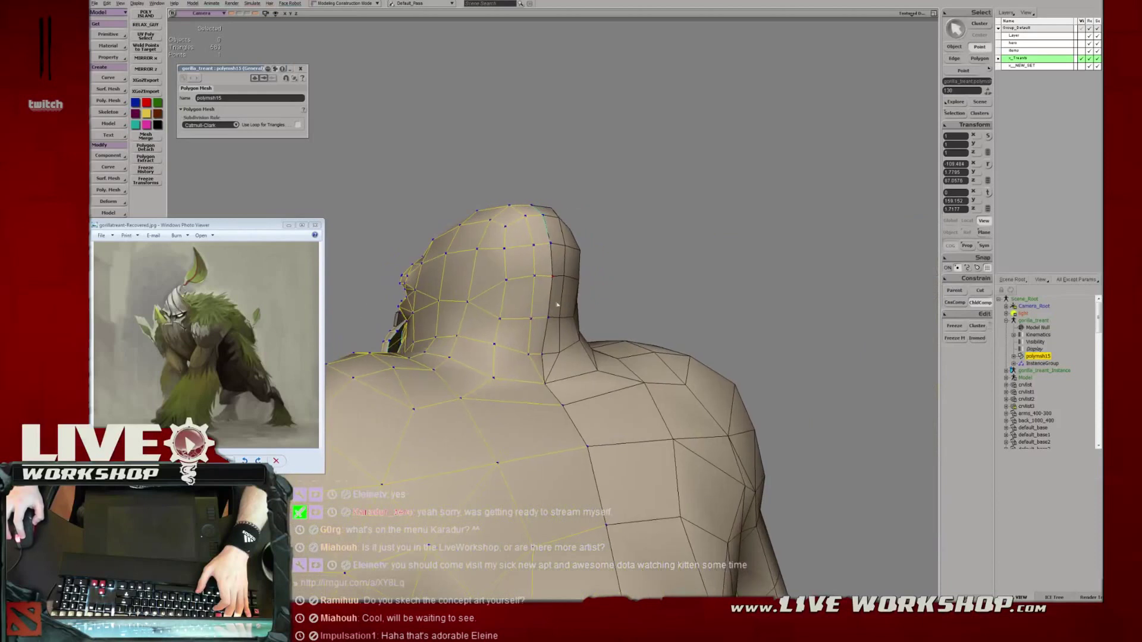
{"action": "key", "text": "m"}
{"action": "key", "text": "alt+w"}
{"action": "left_click", "coordinate": [534, 278]}
{"action": "left_click_drag", "start_coordinate": [525, 305], "coordinate": [539, 324], "text": "shift"}
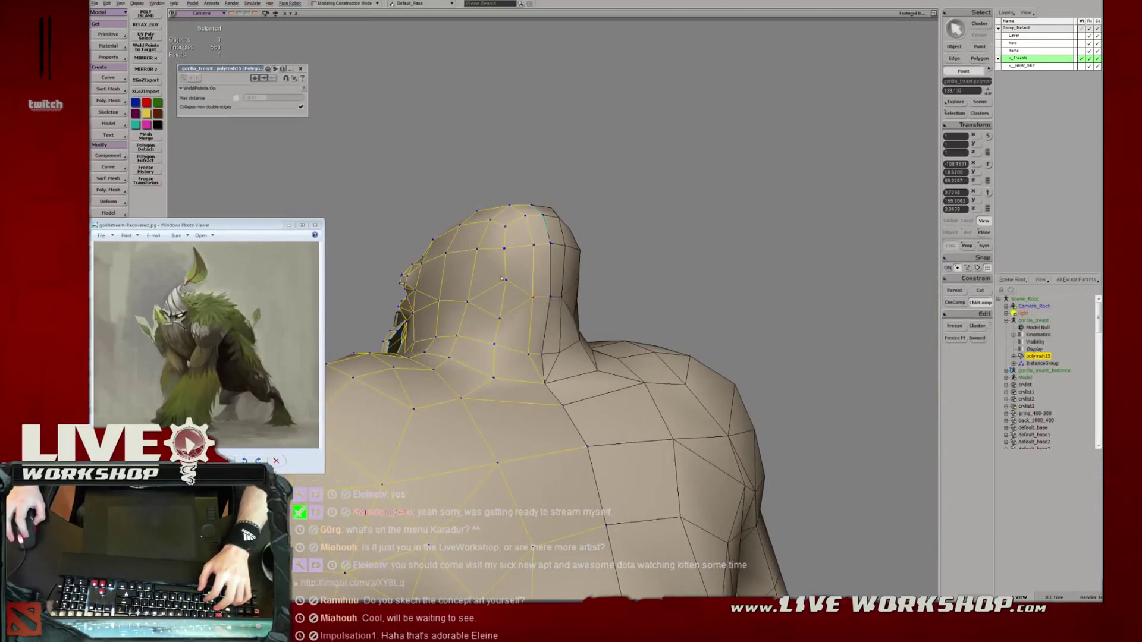
Move the points at the back of the neck to smooth its side profile.
{"action": "middle_click_drag", "start_coordinate": [518, 322], "coordinate": [684, 299]}
{"action": "left_click", "coordinate": [573, 307]}
{"action": "key", "text": "v"}
{"action": "left_click_drag", "start_coordinate": [654, 324], "coordinate": [576, 283]}
{"action": "key", "text": "space"}
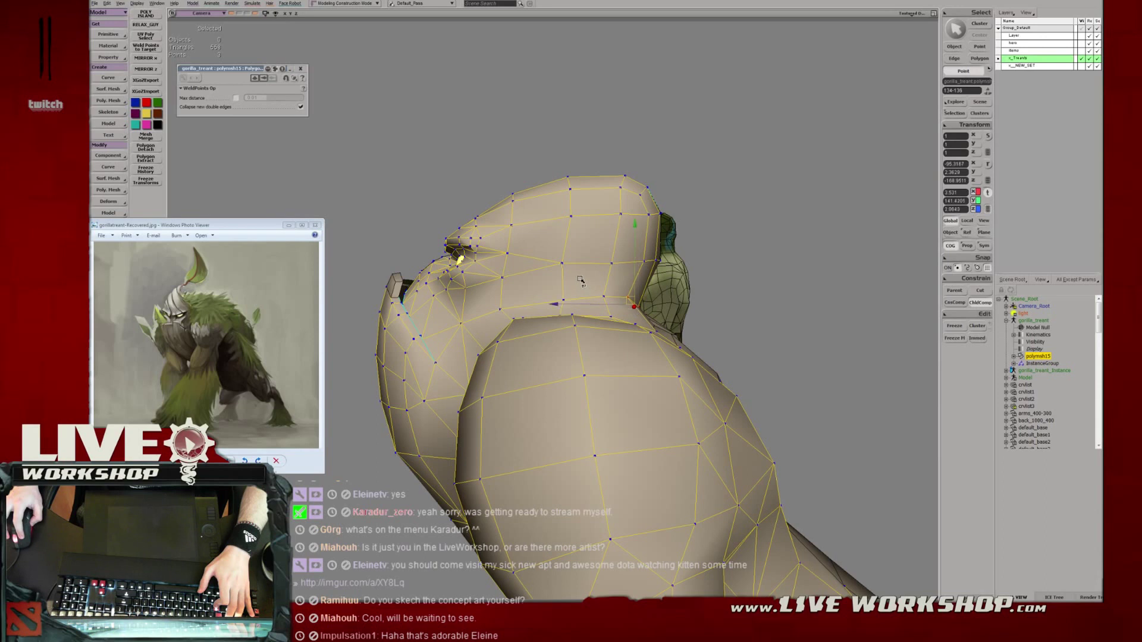
Deselect the mesh, save the scene and check the head and shoulders from the front.
{"action": "left_click", "coordinate": [716, 219]}
{"action": "middle_click_drag", "start_coordinate": [716, 219], "coordinate": [599, 298]}
{"action": "key", "text": "ctrl+s"}
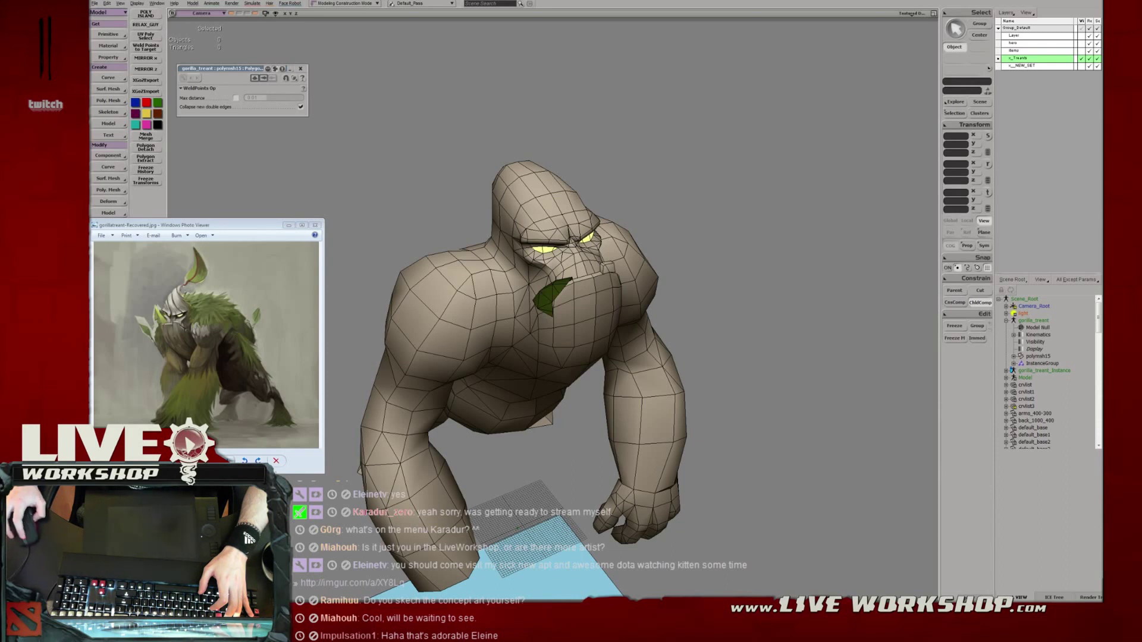
{"action": "right_click_drag", "start_coordinate": [752, 230], "coordinate": [648, 213]}
Reselect the body mesh and adjust the edges and points on the jaw near the mouth corner.
{"action": "key", "text": "space"}
{"action": "left_click", "coordinate": [563, 311]}
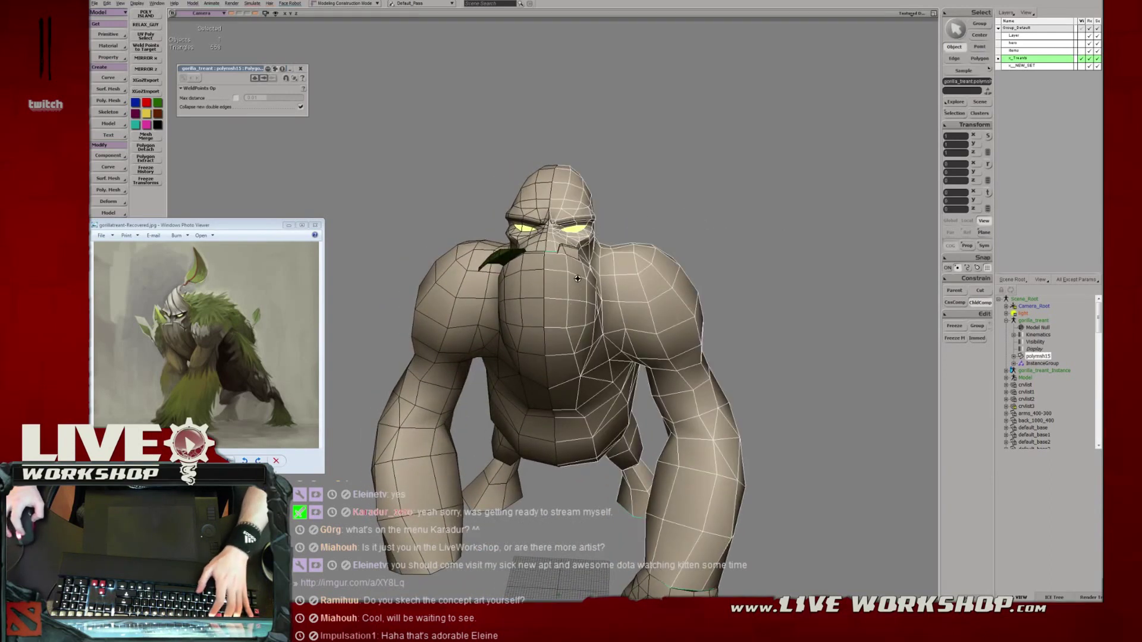
{"action": "middle_click_drag", "start_coordinate": [563, 311], "coordinate": [635, 283]}
{"action": "right_click_drag", "start_coordinate": [636, 284], "coordinate": [608, 383]}
{"action": "key", "text": "e"}
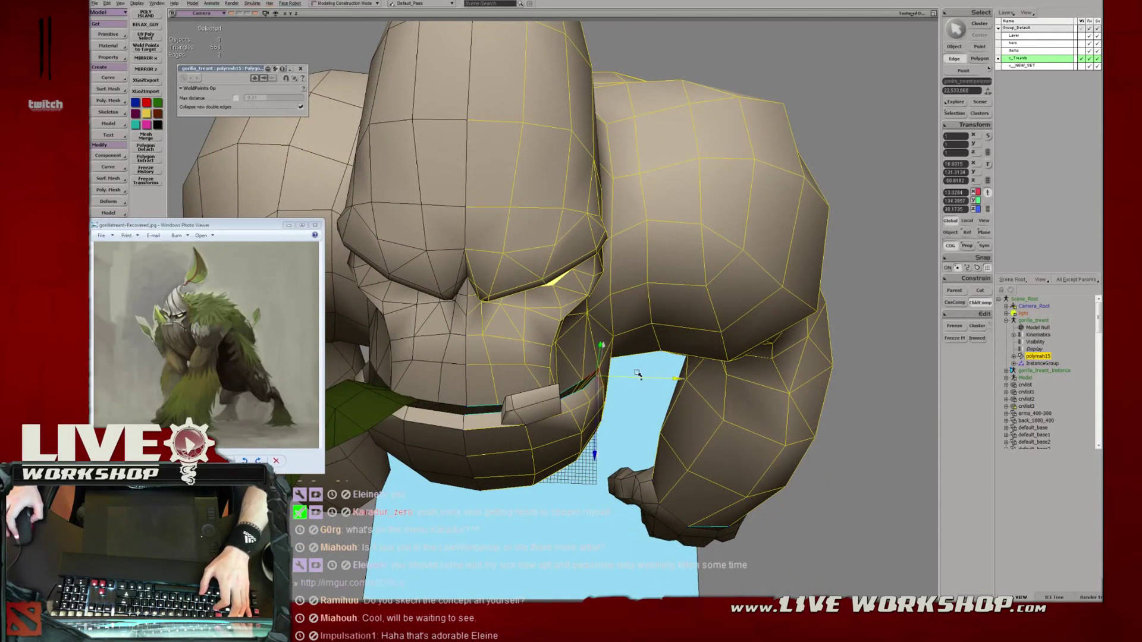
{"action": "key", "text": "v"}
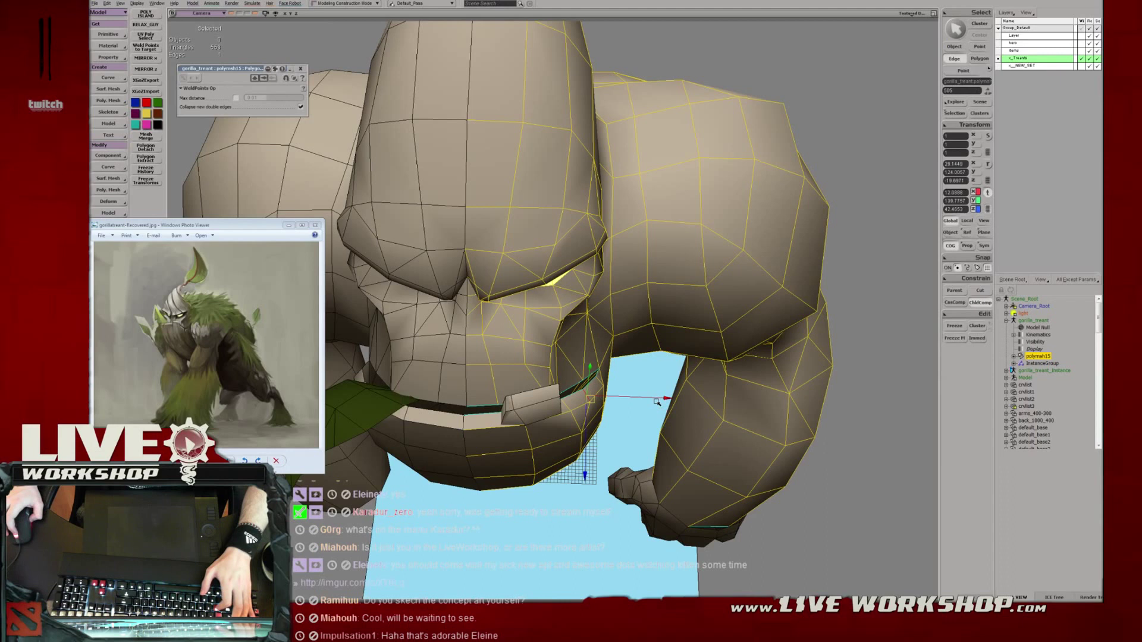
{"action": "key", "text": "t"}
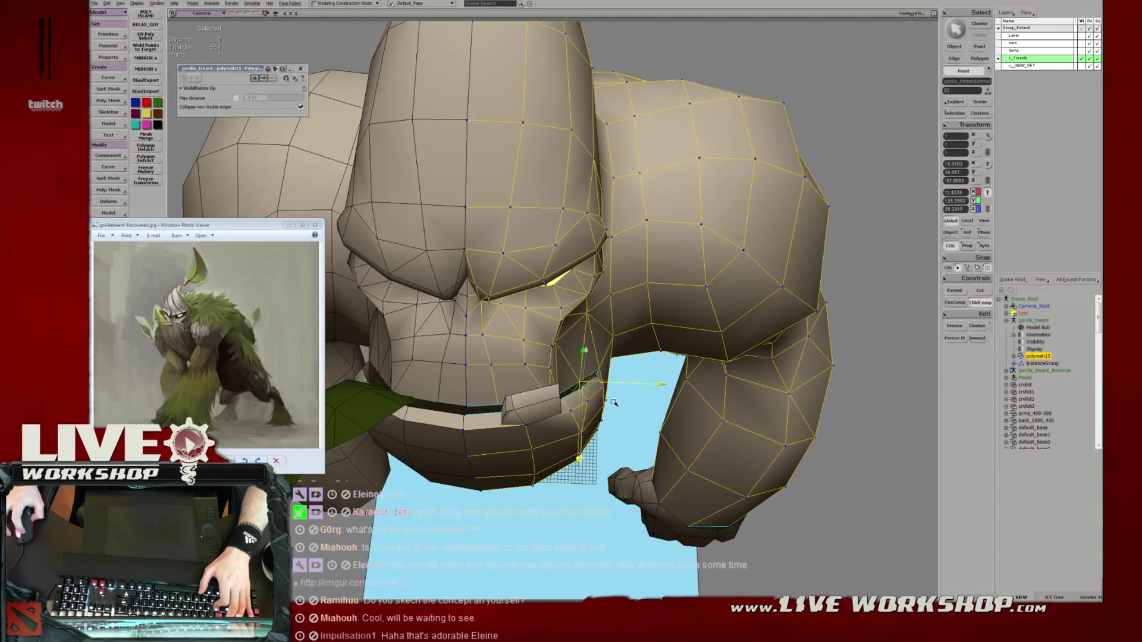
Refine the cheek points between the eye and the mouth corner from the side and front.
{"action": "key", "text": "s"}
{"action": "right_click_drag", "start_coordinate": [613, 403], "coordinate": [431, 163]}
{"action": "left_click_drag", "start_coordinate": [431, 164], "coordinate": [515, 228]}
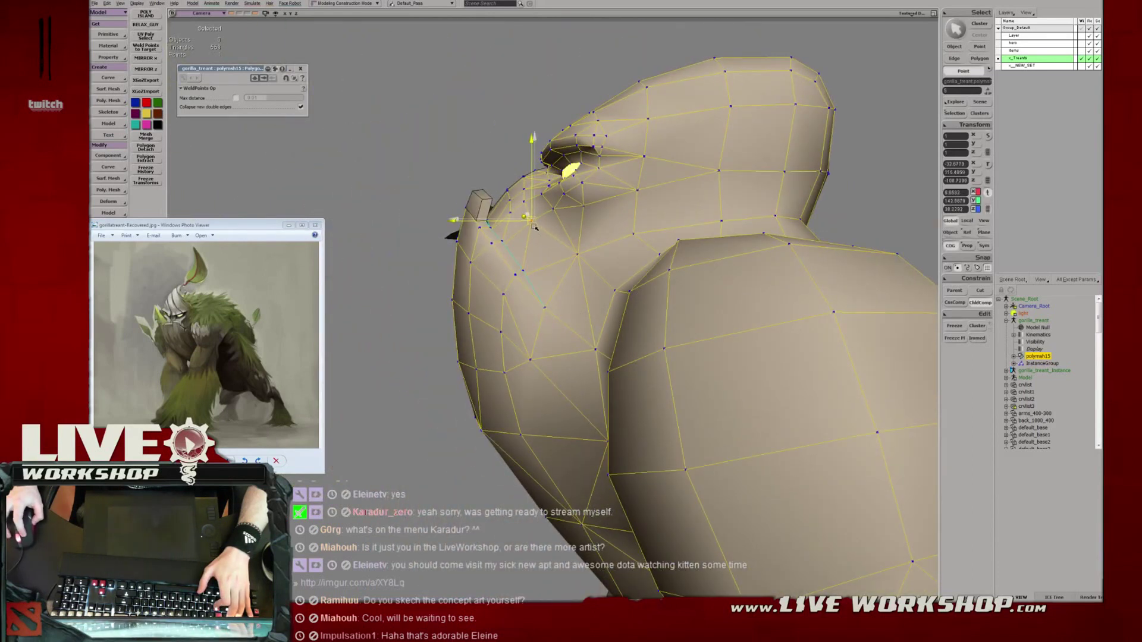
{"action": "key", "text": "m"}
{"action": "key", "text": "v"}
{"action": "middle_click_drag", "start_coordinate": [583, 260], "coordinate": [663, 264]}
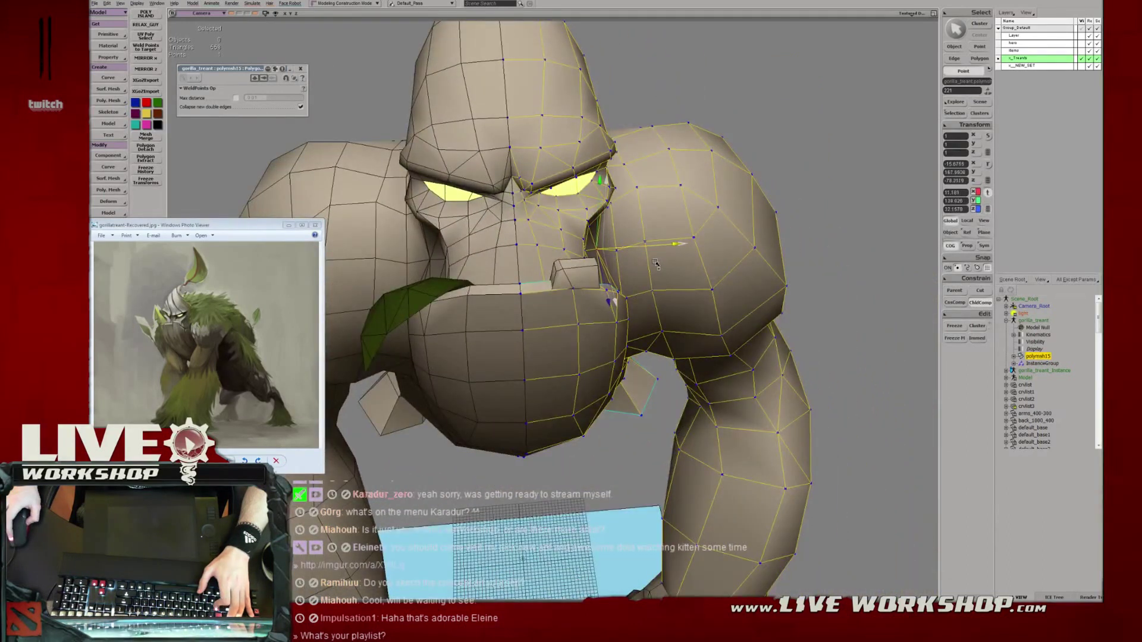
Return to object selection and examine the chest and belly from underneath.
{"action": "key", "text": "space"}
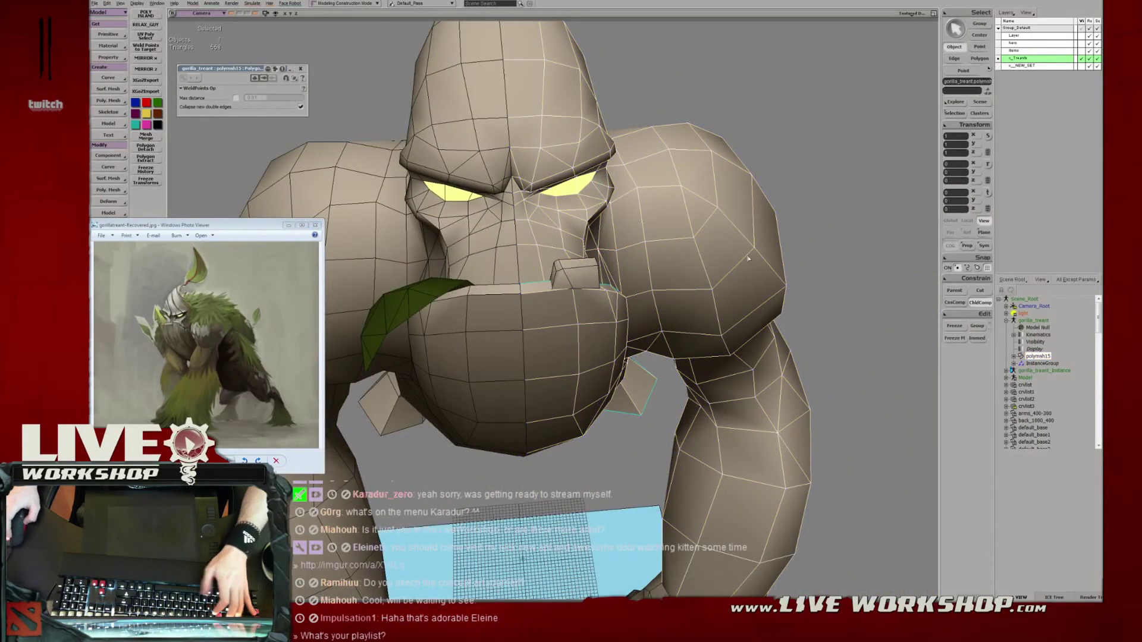
{"action": "middle_click_drag", "start_coordinate": [792, 273], "coordinate": [587, 306]}
{"action": "right_click_drag", "start_coordinate": [587, 306], "coordinate": [586, 279]}
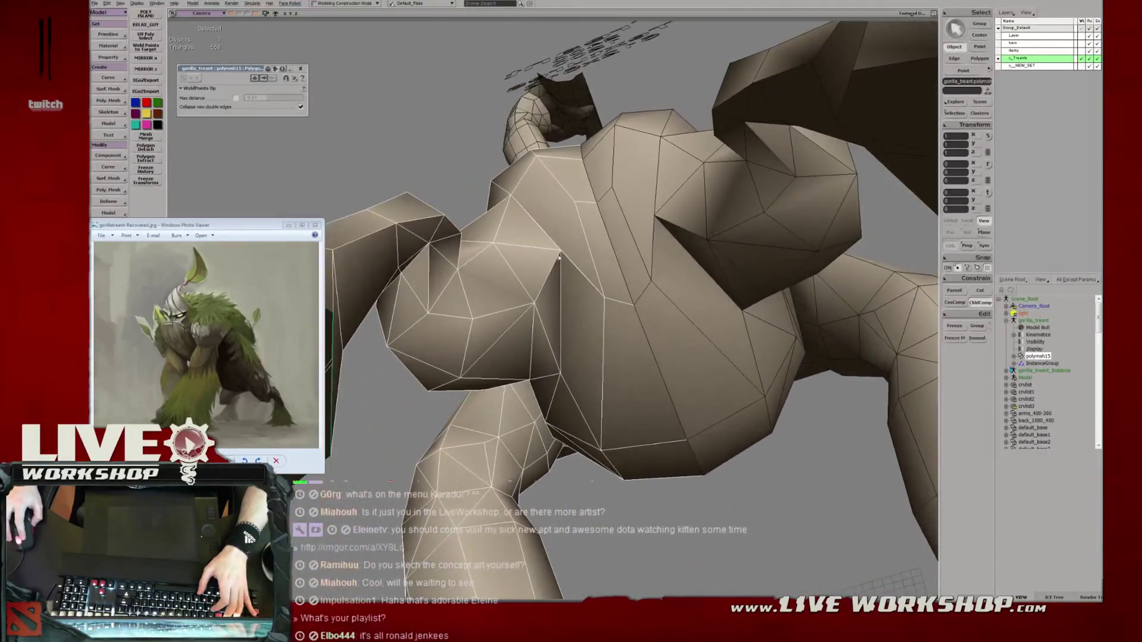
Tweak the body mesh's points and edges on the underside of the chest and around the belly.
{"action": "key", "text": "m"}
{"action": "left_click", "coordinate": [562, 251]}
{"action": "left_click_drag", "start_coordinate": [561, 266], "coordinate": [572, 283]}
{"action": "right_click_drag", "start_coordinate": [573, 283], "coordinate": [602, 343]}
{"action": "middle_click_drag", "start_coordinate": [602, 343], "coordinate": [565, 319]}
{"action": "key", "text": "e"}
{"action": "right_click_drag", "start_coordinate": [576, 334], "coordinate": [704, 367]}
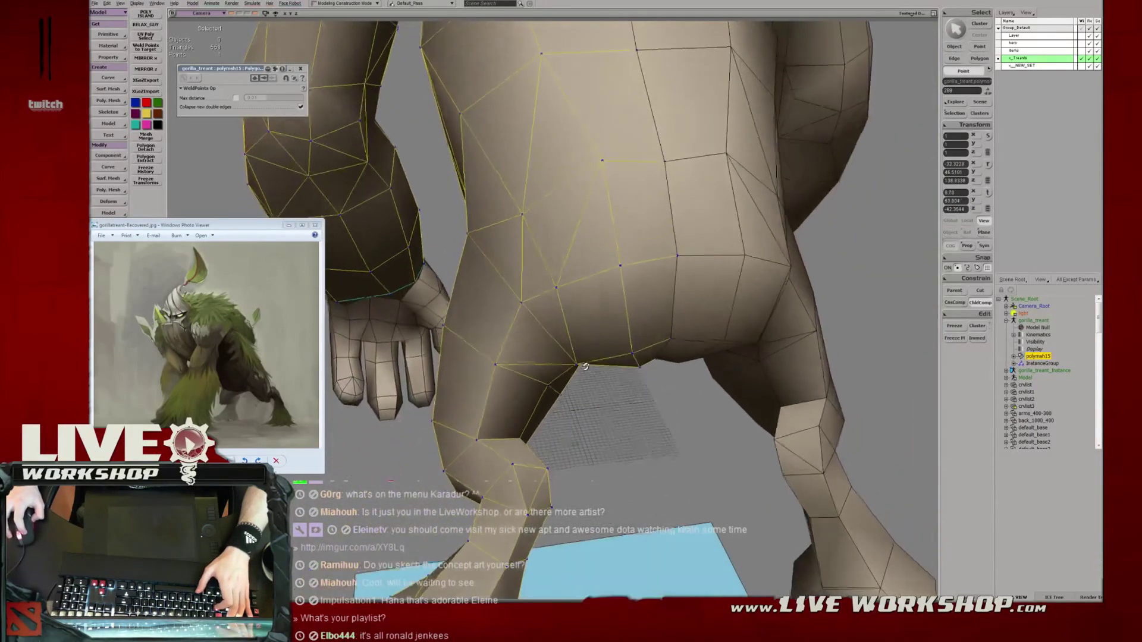
Reshape the lower edge of the buttocks by moving the points between the legs from behind.
{"action": "key", "text": "m"}
{"action": "left_click_drag", "start_coordinate": [585, 341], "coordinate": [589, 311]}
{"action": "right_click_drag", "start_coordinate": [590, 311], "coordinate": [552, 262]}
{"action": "middle_click_drag", "start_coordinate": [553, 261], "coordinate": [602, 334]}
{"action": "mouse_move", "coordinate": [601, 334]}
{"action": "right_mouse_down"}
{"action": "mouse_move", "coordinate": [612, 324]}
{"action": "mouse_move", "coordinate": [612, 349]}
{"action": "mouse_move", "coordinate": [580, 331]}
{"action": "right_mouse_up"}
Deselect the body mesh, save the scene and check the whole gorilla's pose from several angles.
{"action": "key", "text": "space"}
{"action": "key", "text": "ctrl+s"}
{"action": "middle_click_drag", "start_coordinate": [580, 332], "coordinate": [559, 311]}
{"action": "right_click_drag", "start_coordinate": [559, 311], "coordinate": [547, 296]}
{"action": "middle_click_drag", "start_coordinate": [547, 296], "coordinate": [671, 382]}
{"action": "middle_click_drag", "start_coordinate": [564, 361], "coordinate": [485, 219]}
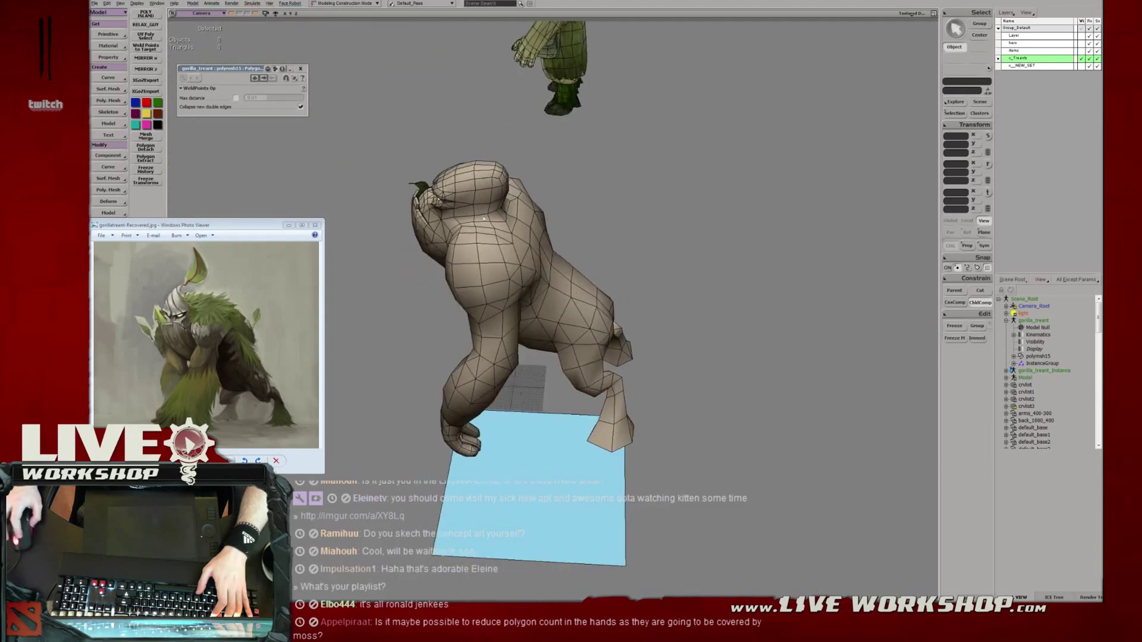
Select the body mesh in point mode and reposition the forearm points from the front and side.
{"action": "middle_click_drag", "start_coordinate": [516, 280], "coordinate": [542, 367]}
{"action": "left_click", "coordinate": [541, 367]}
{"action": "key", "text": "t"}
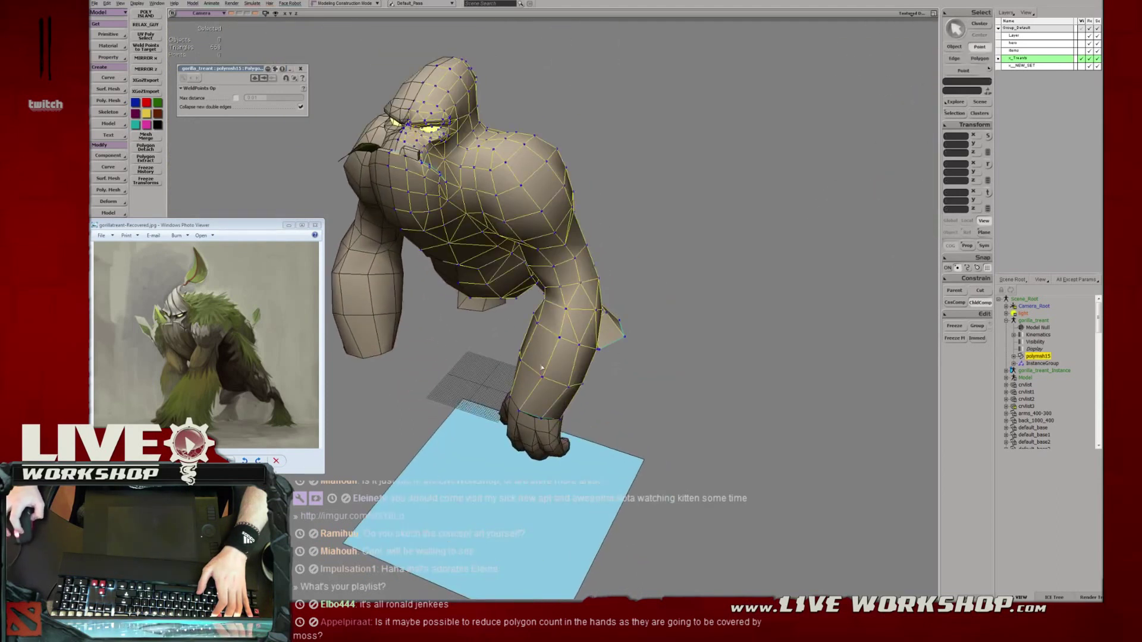
{"action": "middle_click_drag", "start_coordinate": [538, 379], "coordinate": [589, 303]}
{"action": "key", "text": "v"}
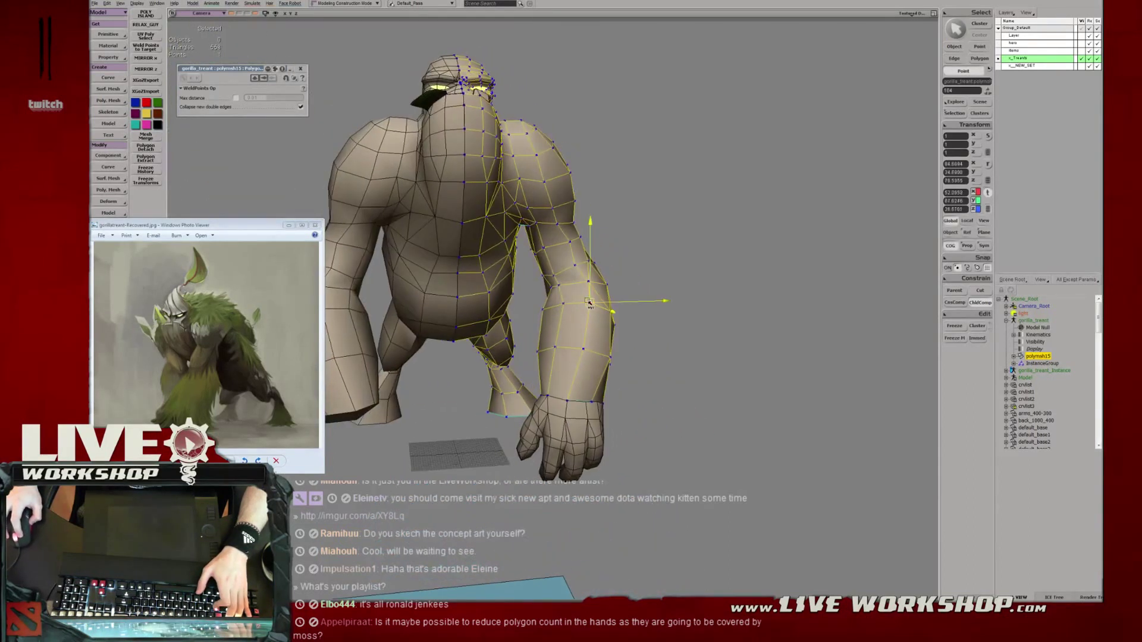
{"action": "left_click", "coordinate": [563, 306]}
{"action": "left_click", "coordinate": [557, 349]}
{"action": "middle_click_drag", "start_coordinate": [577, 347], "coordinate": [525, 353]}
{"action": "left_click_drag", "start_coordinate": [517, 364], "coordinate": [511, 360]}
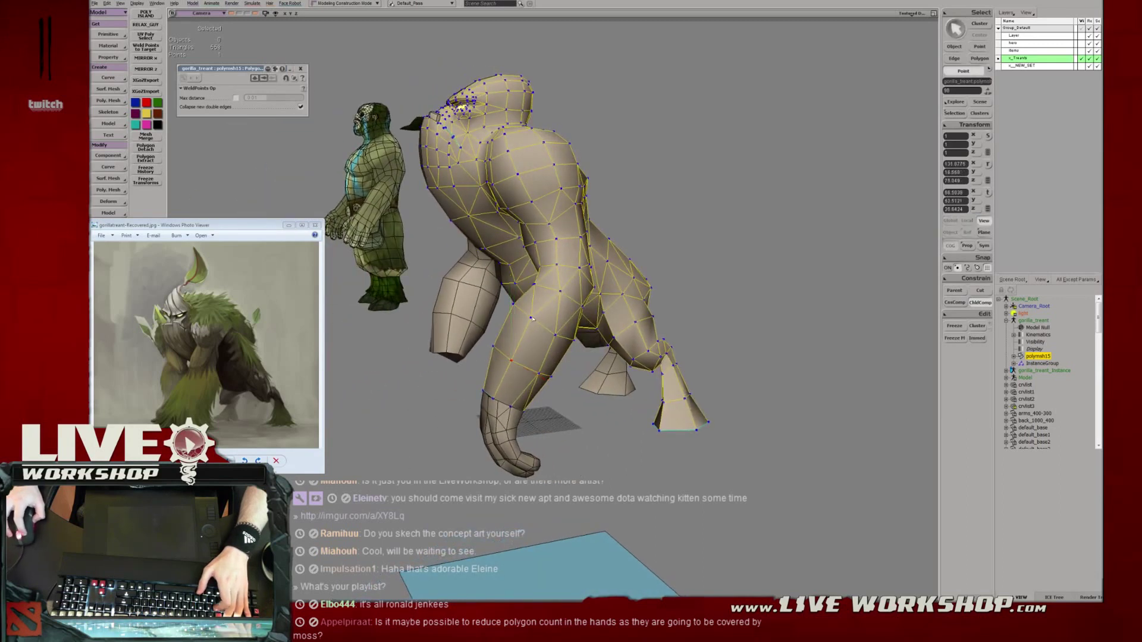
Adjust the inner forearm, wrist and outer forearm points from the front to refine the arm's outline.
{"action": "middle_click_drag", "start_coordinate": [561, 336], "coordinate": [511, 346]}
{"action": "left_click", "coordinate": [512, 346]}
{"action": "left_click", "coordinate": [515, 310]}
{"action": "key", "text": "m"}
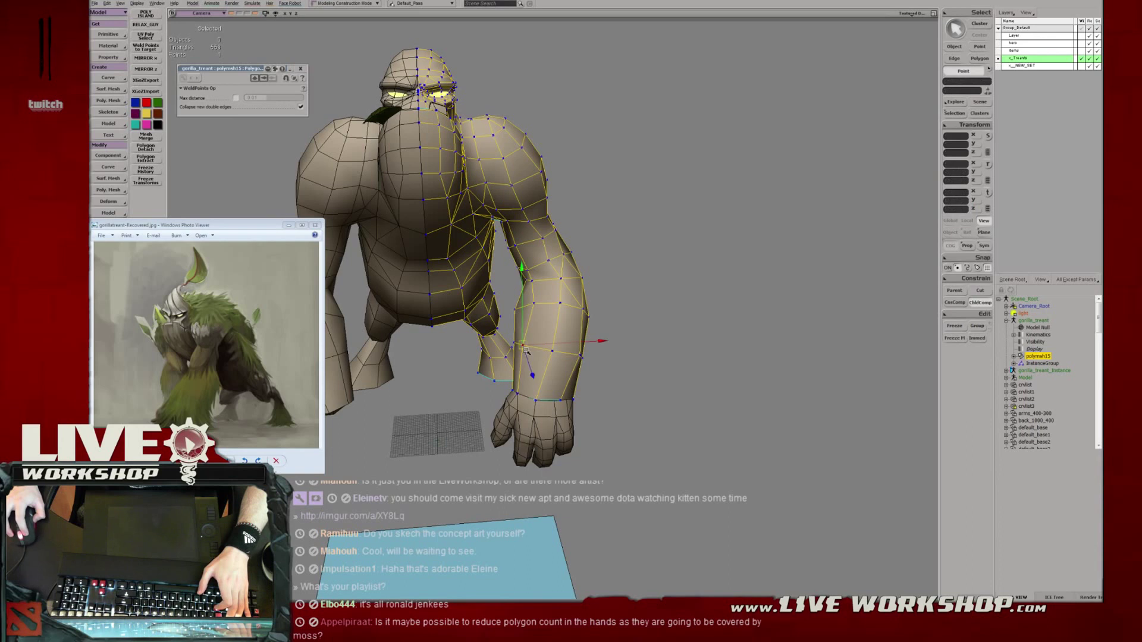
{"action": "left_click", "coordinate": [533, 306]}
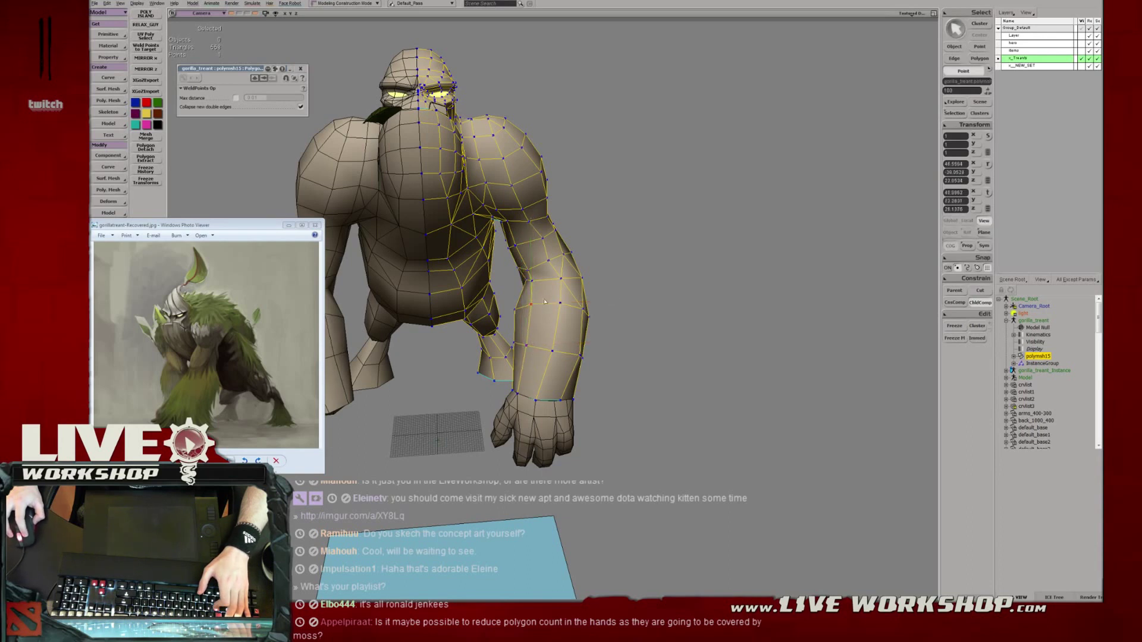
{"action": "left_click", "coordinate": [536, 401]}
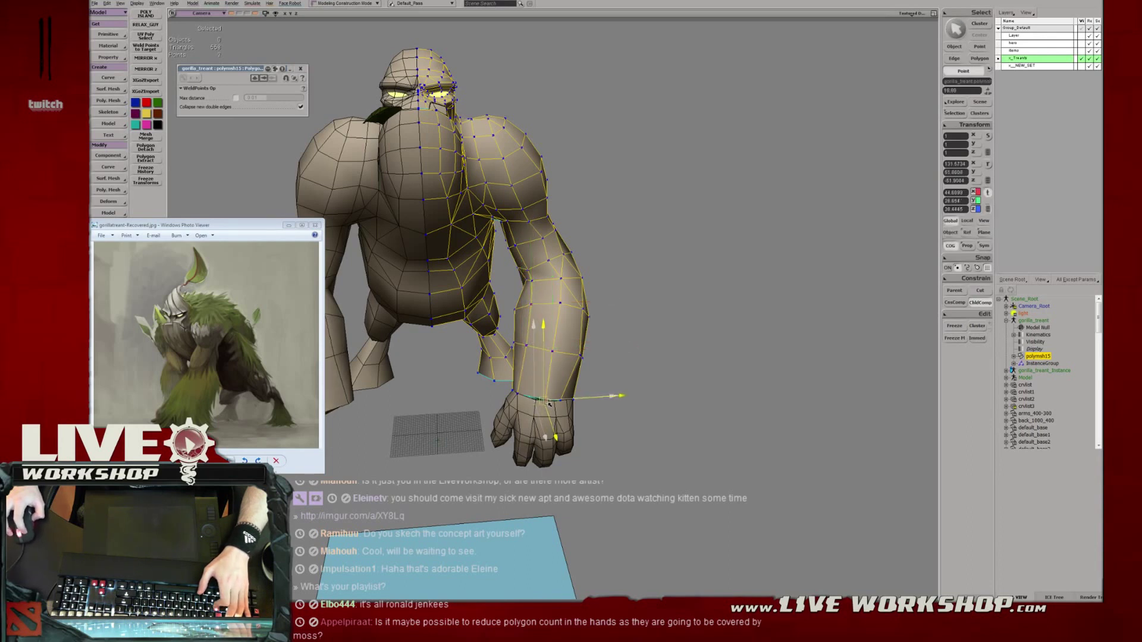
{"action": "left_click", "coordinate": [574, 360]}
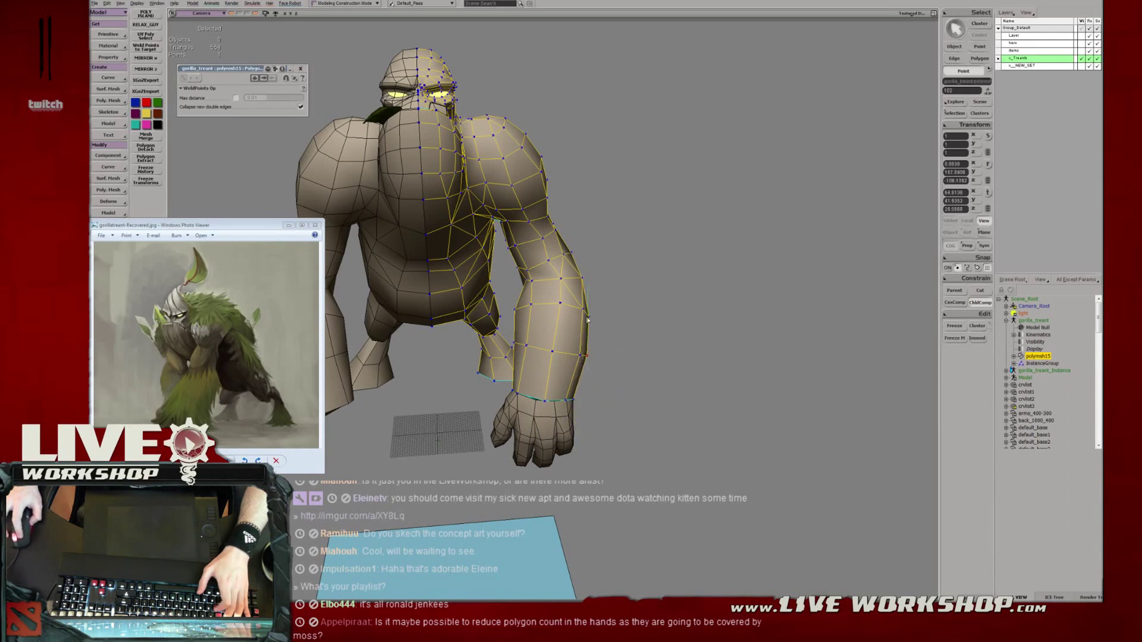
Refine the wrist and rear forearm points above the hand from behind.
{"action": "key", "text": "s"}
{"action": "right_click_drag", "start_coordinate": [585, 316], "coordinate": [527, 322]}
{"action": "key", "text": "s"}
{"action": "middle_click_drag", "start_coordinate": [526, 321], "coordinate": [562, 352]}
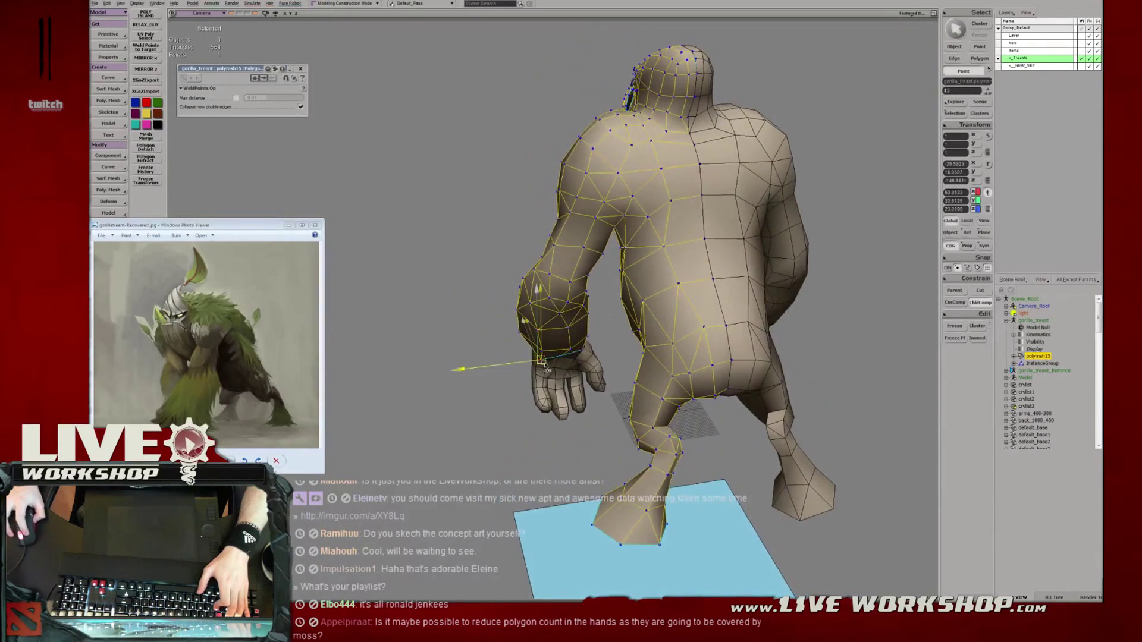
{"action": "key", "text": "m"}
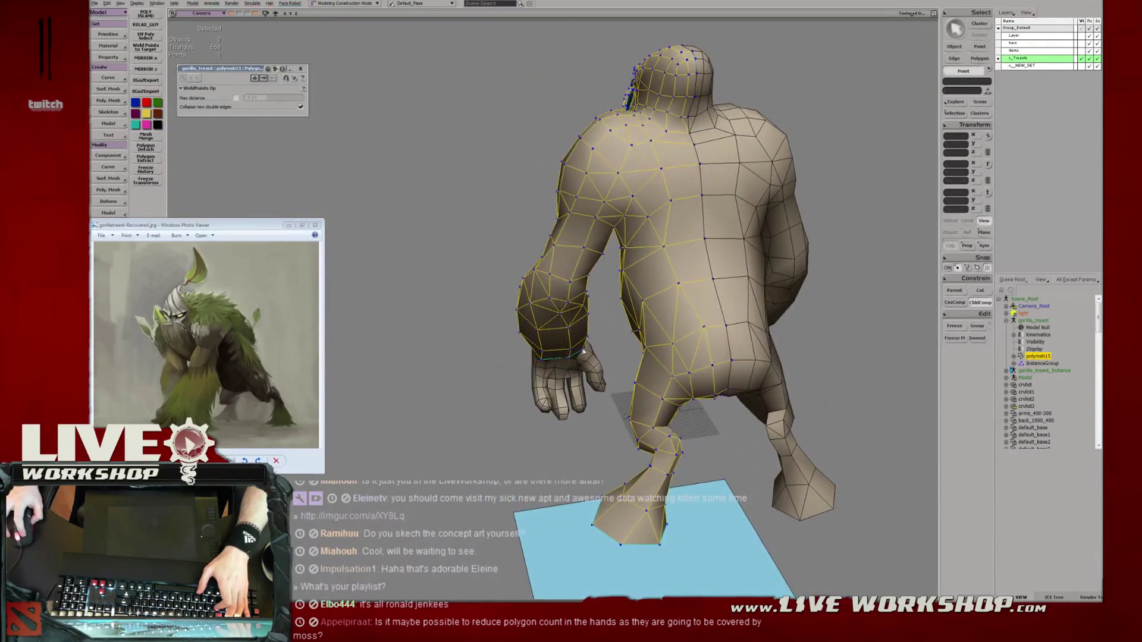
{"action": "middle_click_drag", "start_coordinate": [583, 351], "coordinate": [678, 331]}
Deselect the body mesh and examine the arm and hand proportions from the front and above.
{"action": "key", "text": "space"}
{"action": "left_click", "coordinate": [670, 349]}
{"action": "scroll", "coordinate": [660, 335], "scroll_direction": "down", "scroll_amount": 5}
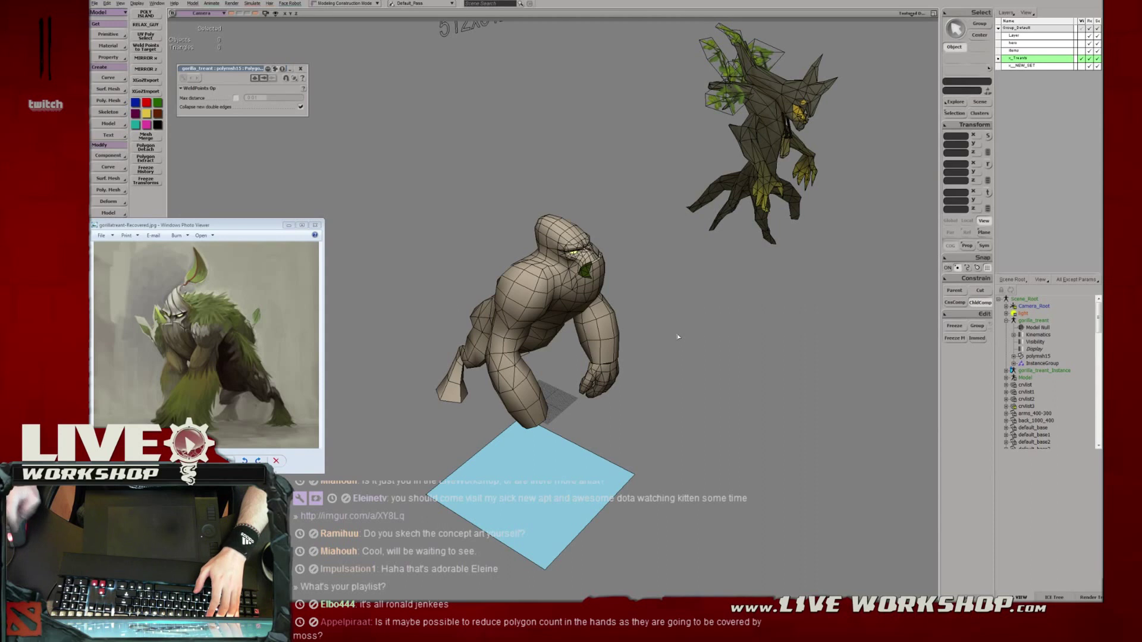
{"action": "left_click_drag", "start_coordinate": [625, 318], "coordinate": [589, 337]}
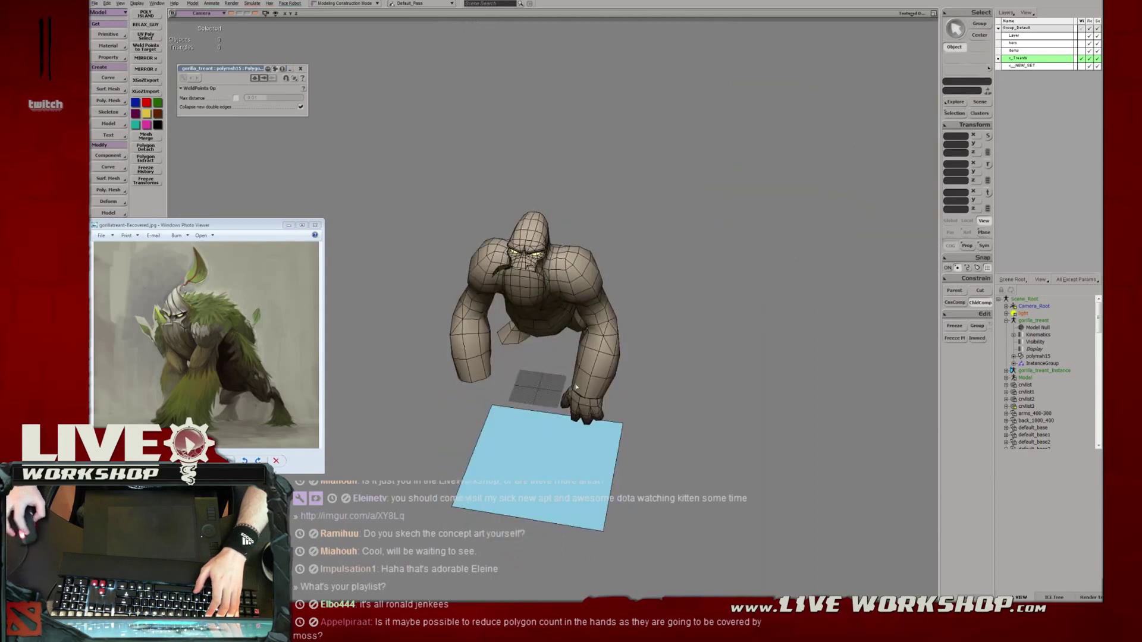
{"action": "middle_click_drag", "start_coordinate": [577, 388], "coordinate": [619, 417]}
{"action": "right_click_drag", "start_coordinate": [618, 416], "coordinate": [619, 381]}
Select the detached hand mesh, undo its trial move and position the hand under the forearm.
{"action": "left_click", "coordinate": [615, 494]}
{"action": "middle_click_drag", "start_coordinate": [639, 454], "coordinate": [522, 351]}
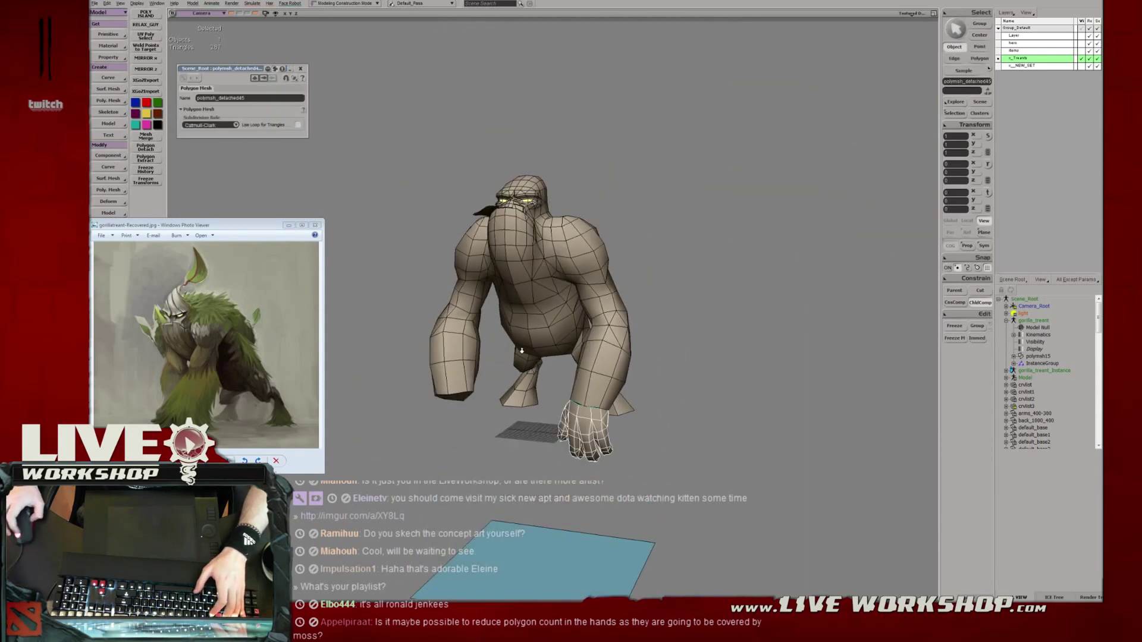
{"action": "scroll", "coordinate": [526, 312], "scroll_direction": "down", "scroll_amount": 3}
{"action": "left_click_drag", "start_coordinate": [526, 313], "coordinate": [561, 306]}
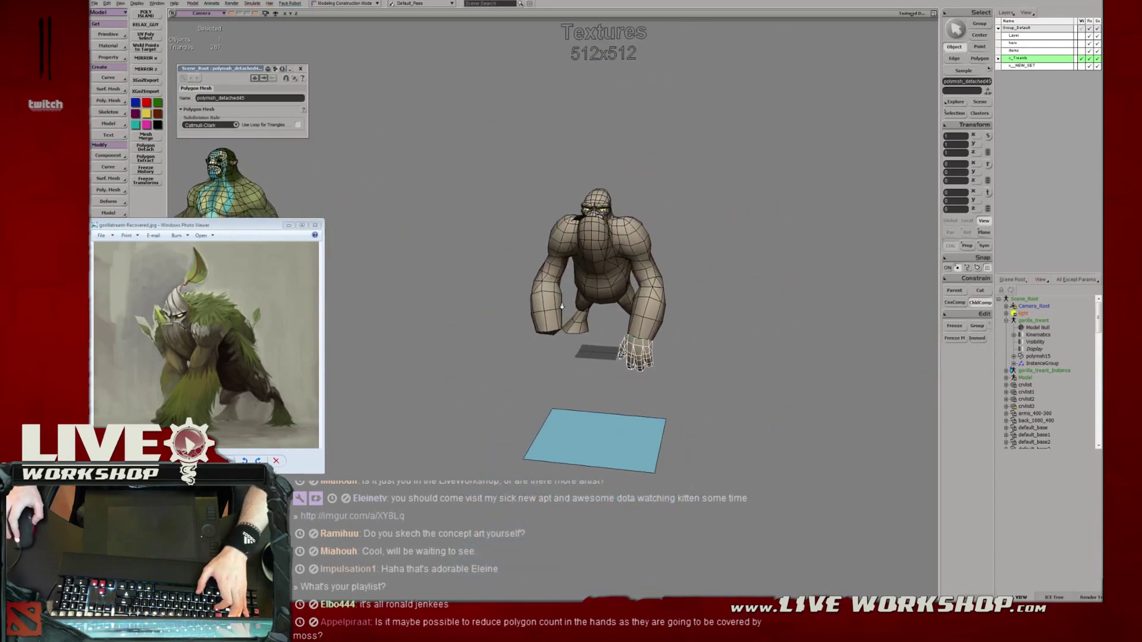
{"action": "middle_click_drag", "start_coordinate": [562, 307], "coordinate": [631, 345]}
{"action": "key", "text": "v"}
{"action": "left_click_drag", "start_coordinate": [683, 395], "coordinate": [833, 340]}
{"action": "key", "text": "ctrl+z"}
{"action": "left_click_drag", "start_coordinate": [742, 364], "coordinate": [661, 336]}
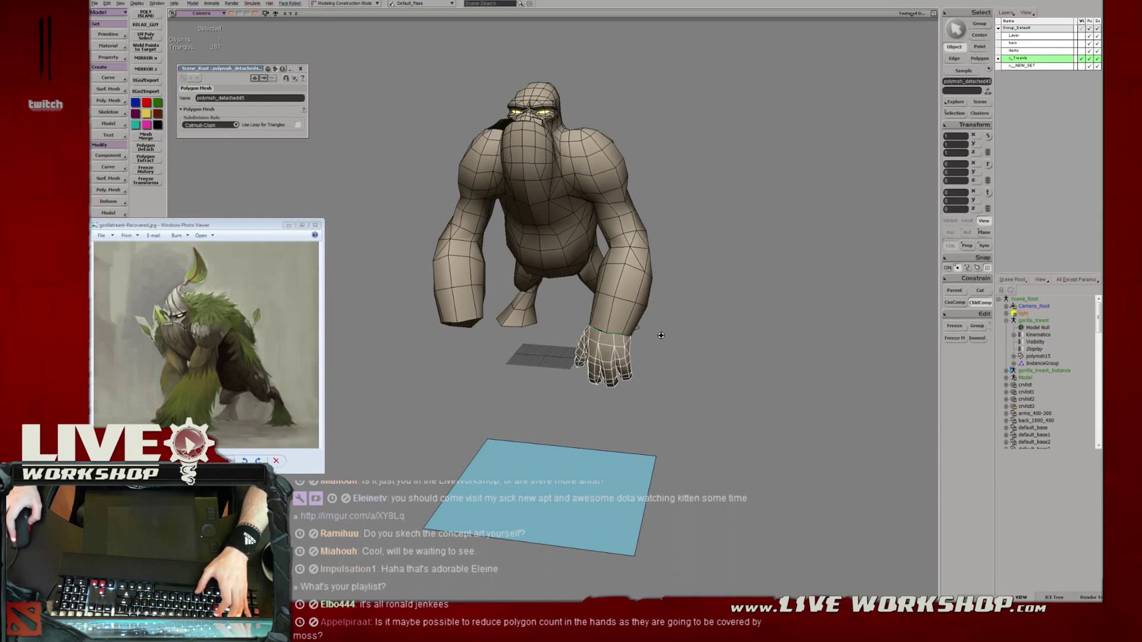
Rotate the hand mesh to line its back up with the forearm and wrist opening.
{"action": "scroll", "coordinate": [661, 335], "scroll_direction": "up", "scroll_amount": 3}
{"action": "key", "text": "c"}
{"action": "left_click_drag", "start_coordinate": [586, 392], "coordinate": [587, 417]}
{"action": "key", "text": "space"}
{"action": "scroll", "coordinate": [590, 367], "scroll_direction": "up", "scroll_amount": 3}
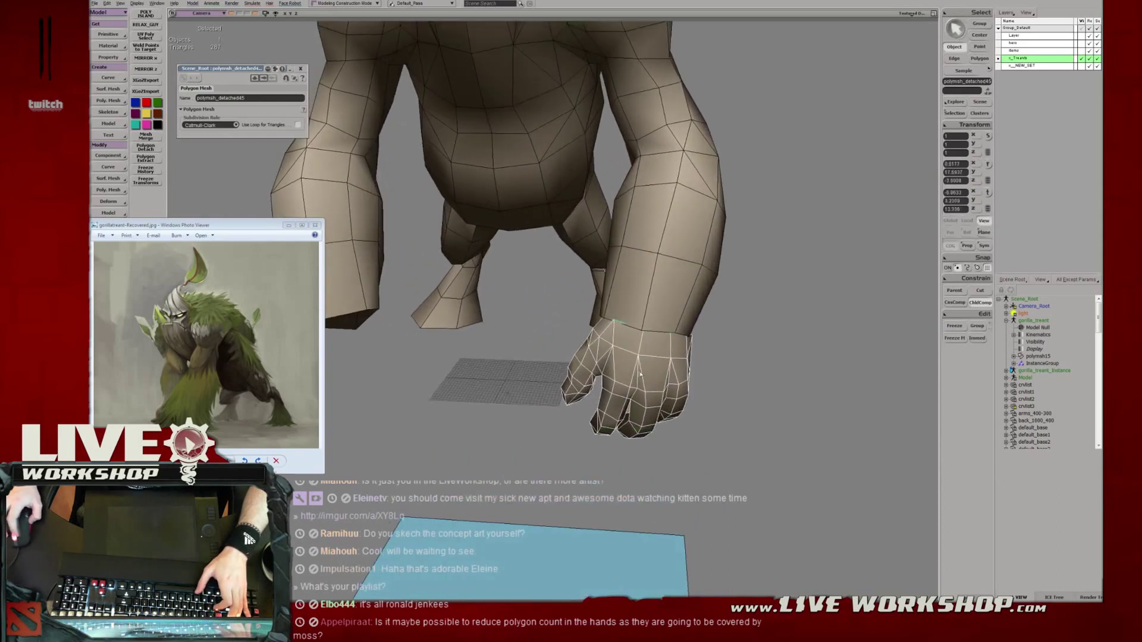
{"action": "mouse_move", "coordinate": [630, 384]}
{"action": "left_mouse_down"}
{"action": "mouse_move", "coordinate": [624, 390]}
{"action": "mouse_move", "coordinate": [648, 396]}
{"action": "left_mouse_up"}
{"action": "key", "text": "space"}
{"action": "key", "text": "c"}
Move the hand toward the wrist opening while checking its placement from the side.
{"action": "key", "text": "s"}
{"action": "right_click_drag", "start_coordinate": [673, 375], "coordinate": [511, 372]}
{"action": "key", "text": "v"}
{"action": "left_click_drag", "start_coordinate": [452, 382], "coordinate": [427, 382]}
{"action": "key", "text": "s"}
{"action": "right_click_drag", "start_coordinate": [427, 381], "coordinate": [571, 371]}
{"action": "middle_click_drag", "start_coordinate": [571, 370], "coordinate": [586, 381]}
{"action": "key", "text": "v"}
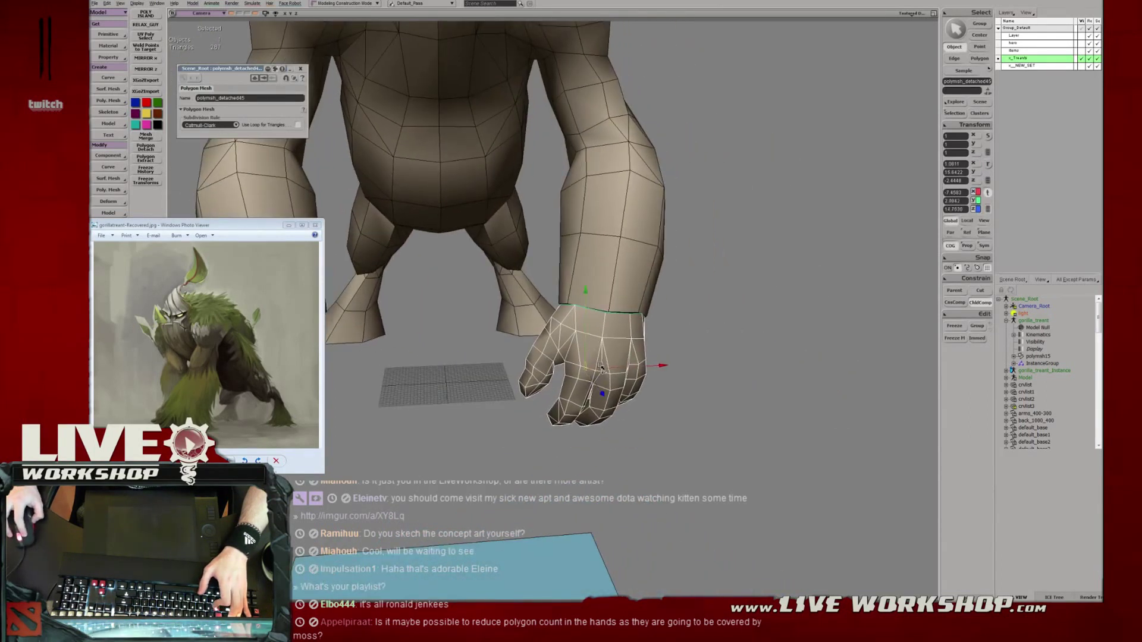
Fine-tune the hand's position and rotation so its open edge meets the wrist.
{"action": "middle_click_drag", "start_coordinate": [583, 374], "coordinate": [548, 373]}
{"action": "key", "text": "c"}
{"action": "left_click_drag", "start_coordinate": [548, 373], "coordinate": [513, 366]}
{"action": "key", "text": "v"}
{"action": "middle_click_drag", "start_coordinate": [512, 366], "coordinate": [541, 357]}
{"action": "key", "text": "c"}
{"action": "left_click_drag", "start_coordinate": [542, 357], "coordinate": [538, 345]}
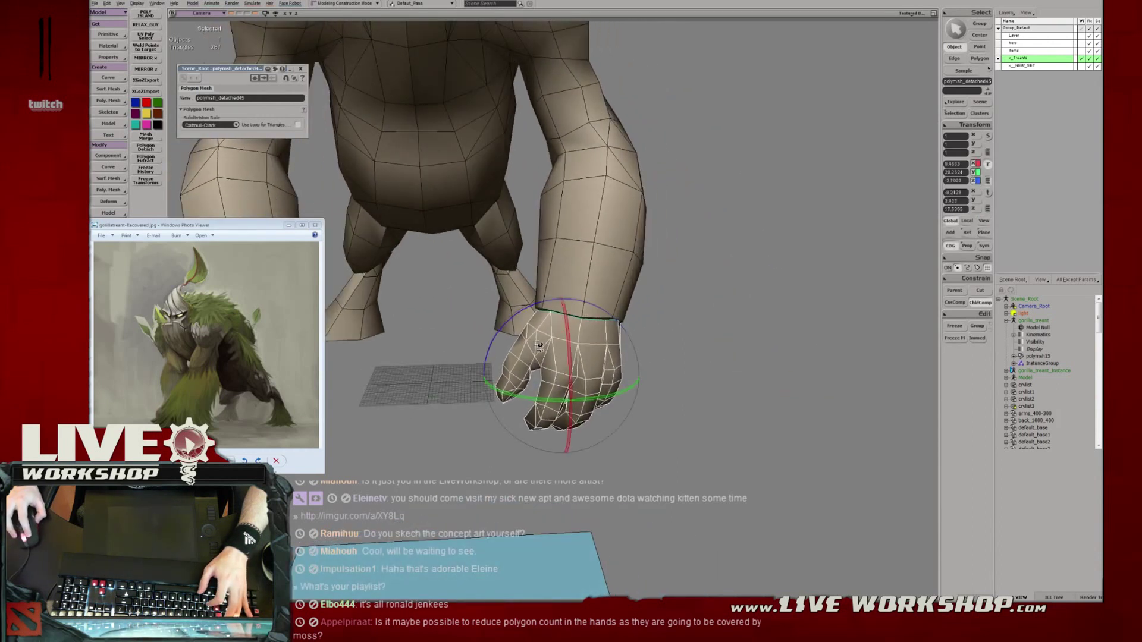
{"action": "left_click_drag", "start_coordinate": [631, 352], "coordinate": [632, 354]}
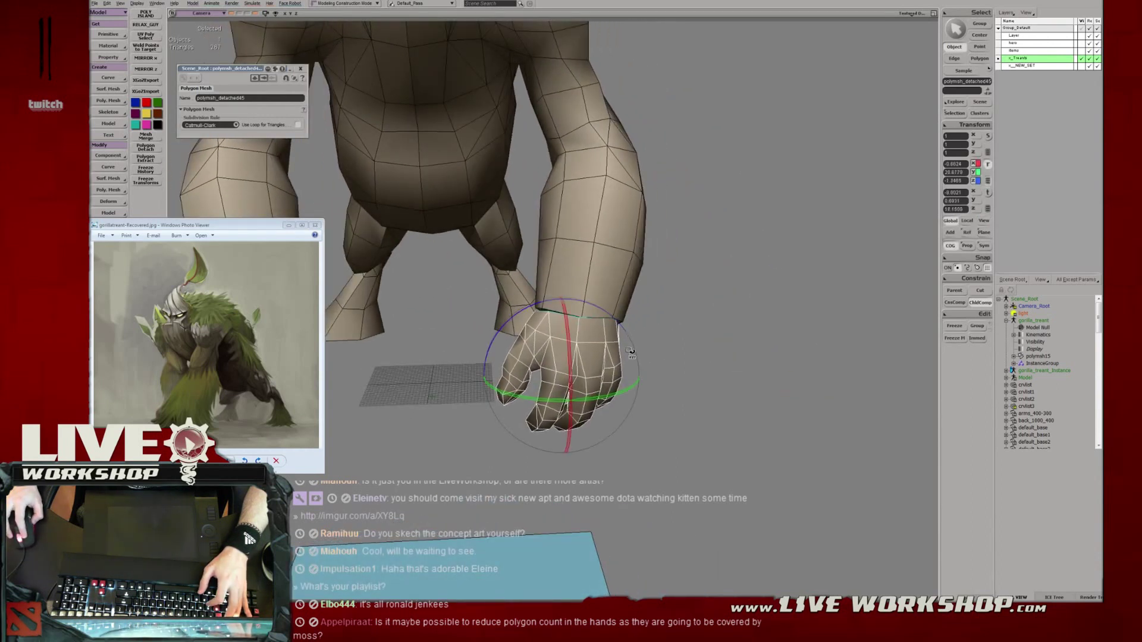
{"action": "key", "text": "space"}
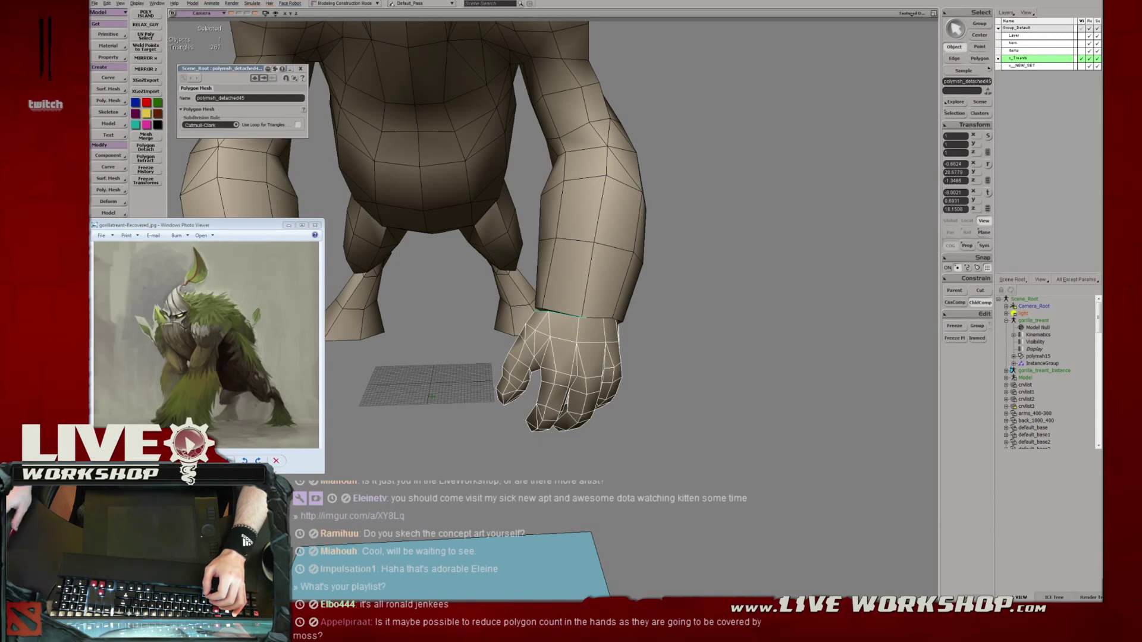
Switch to Windows Photo Viewer, study the gorilla reference photos for arm and hand posture, and minimize the viewer.
{"action": "key", "text": "alt+Tab"}
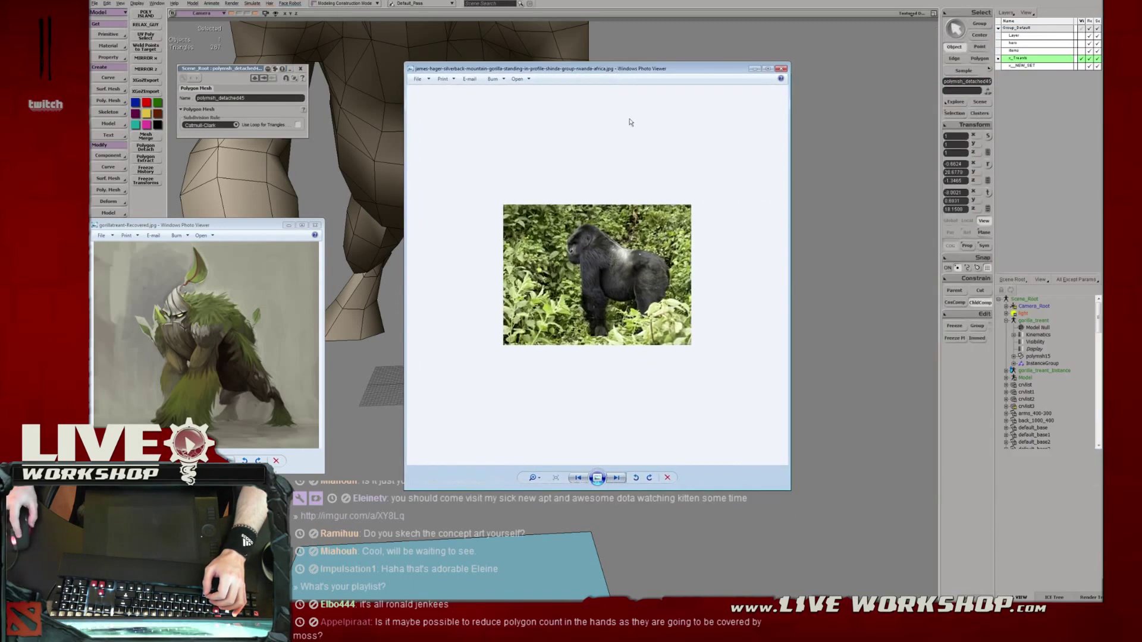
{"action": "left_click", "coordinate": [617, 478]}
{"action": "left_click", "coordinate": [617, 479]}
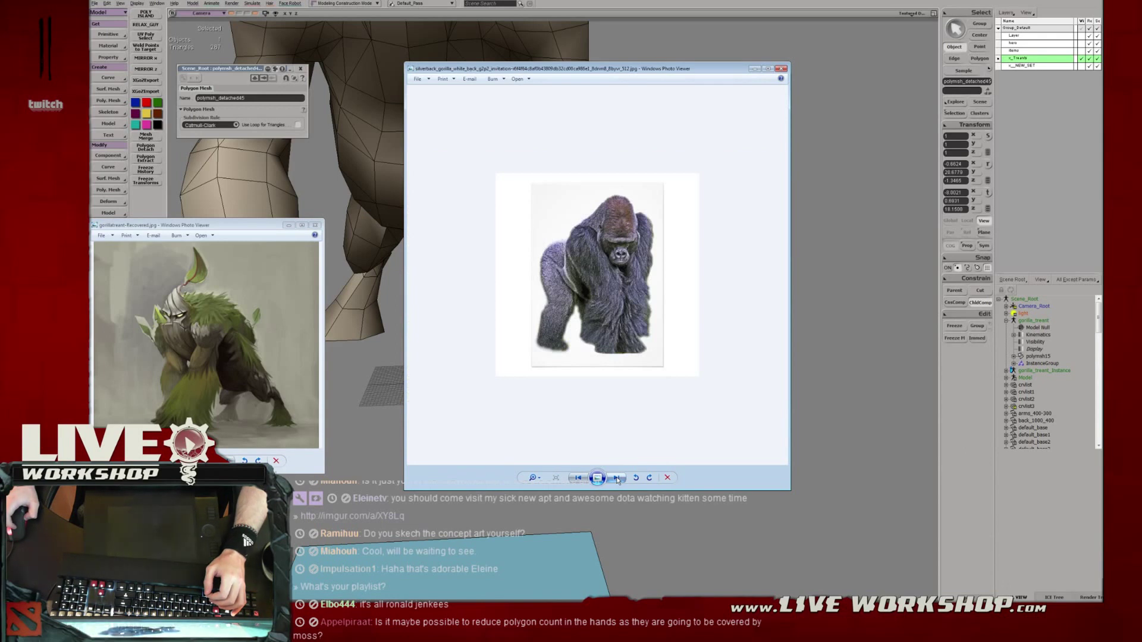
{"action": "left_click", "coordinate": [617, 478]}
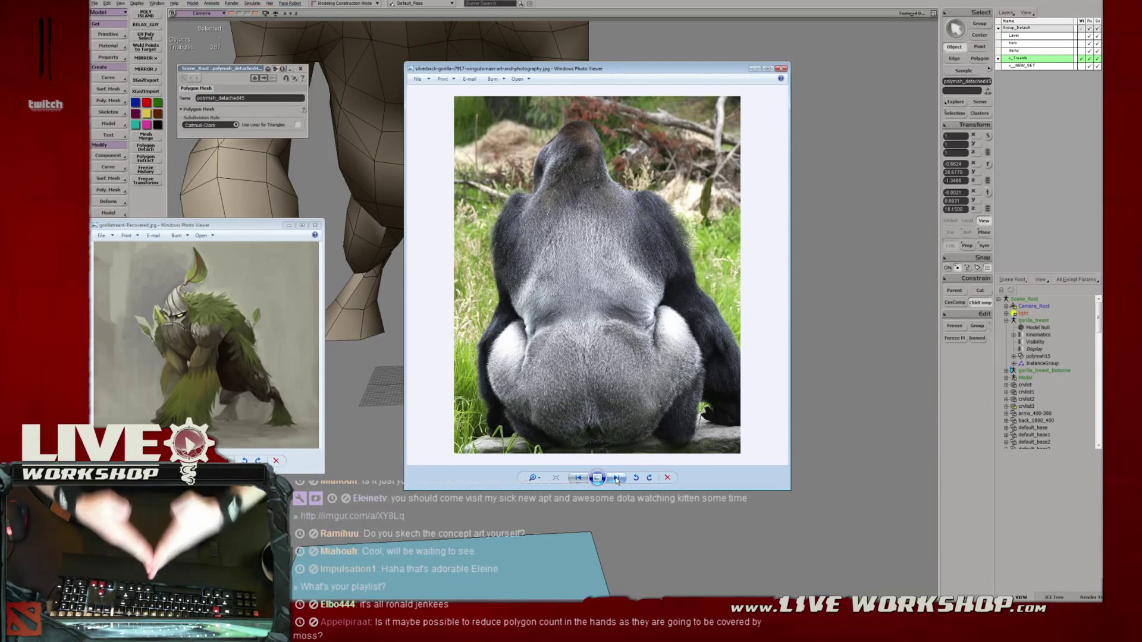
{"action": "left_click", "coordinate": [617, 478]}
{"action": "left_click", "coordinate": [616, 478]}
{"action": "left_click", "coordinate": [616, 477]}
{"action": "left_click", "coordinate": [616, 477]}
{"action": "left_click", "coordinate": [617, 478]}
{"action": "left_click", "coordinate": [616, 477]}
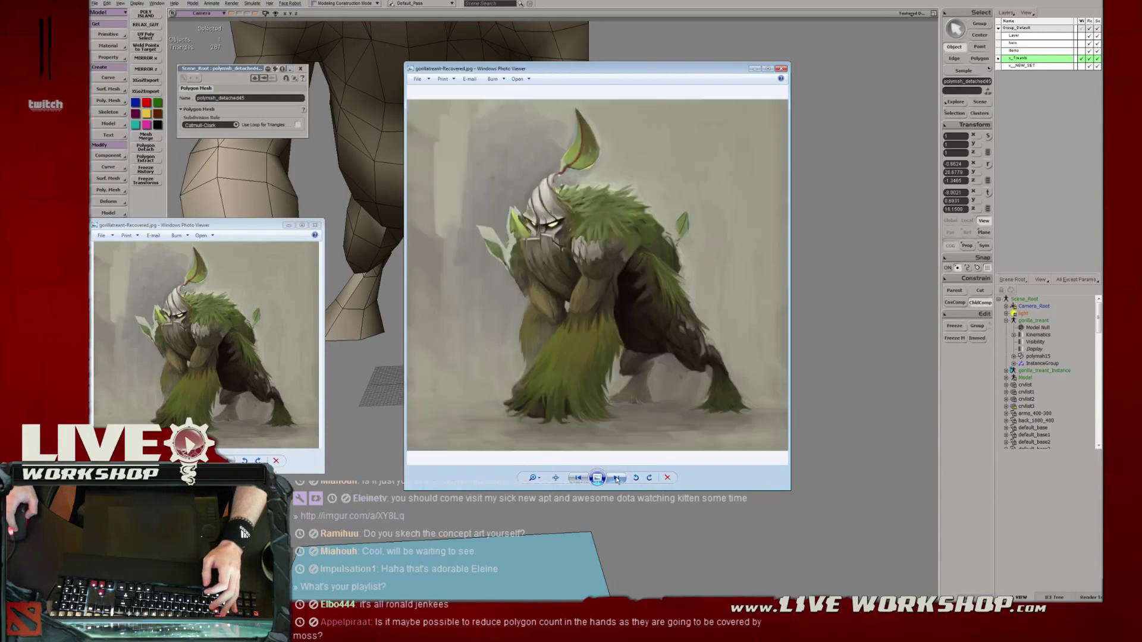
{"action": "left_click", "coordinate": [616, 478]}
{"action": "left_click", "coordinate": [617, 478]}
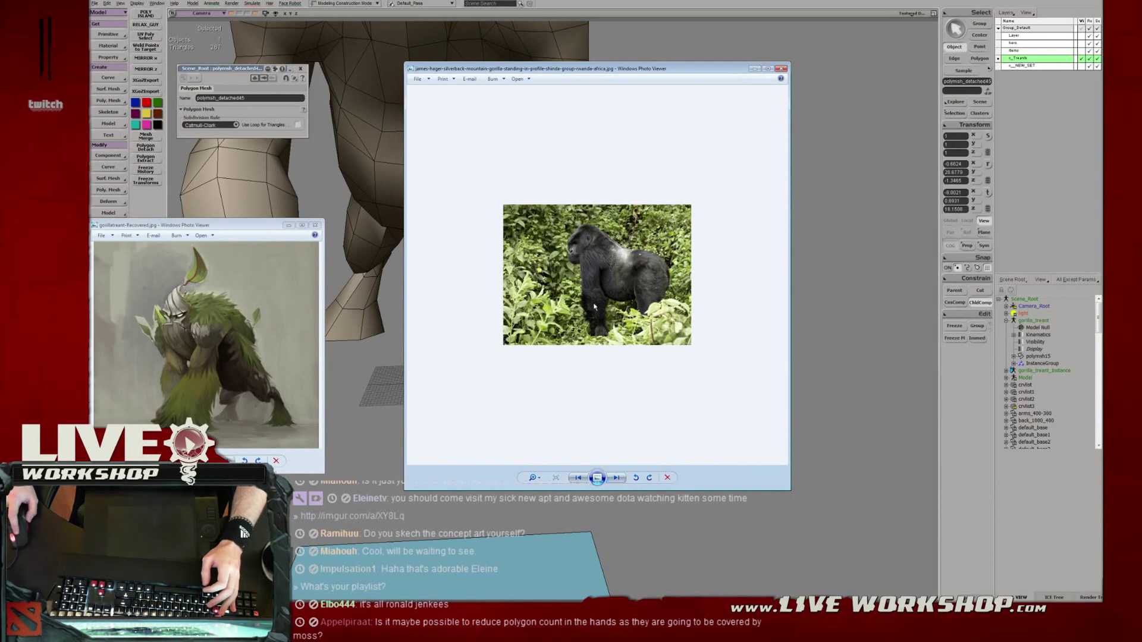
{"action": "left_click", "coordinate": [616, 477]}
{"action": "left_click", "coordinate": [616, 477]}
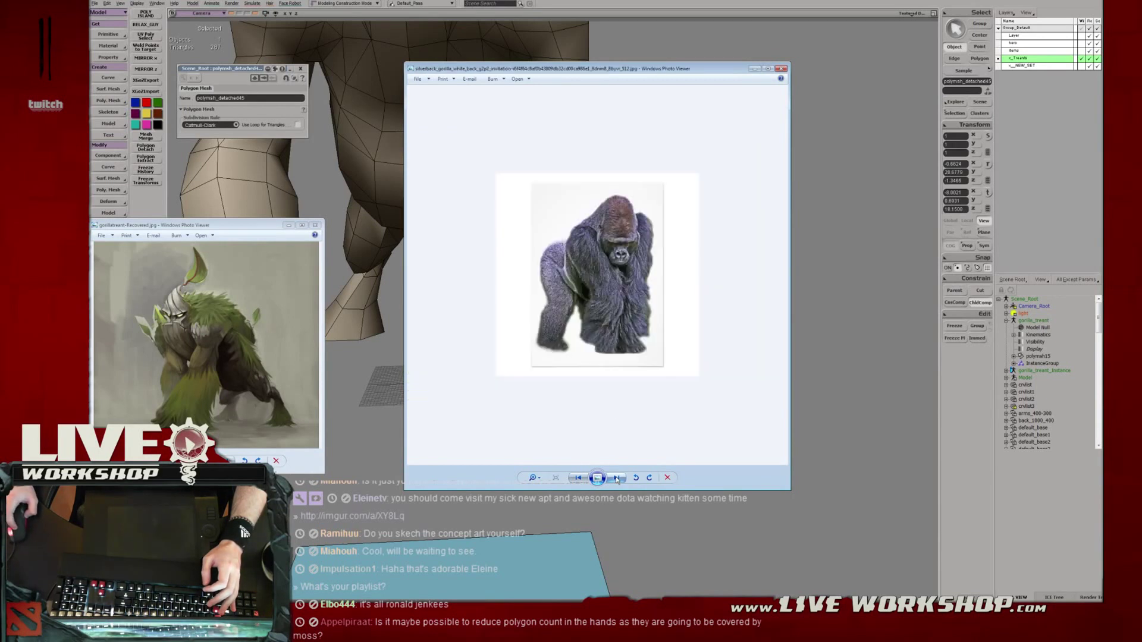
{"action": "left_click", "coordinate": [616, 478]}
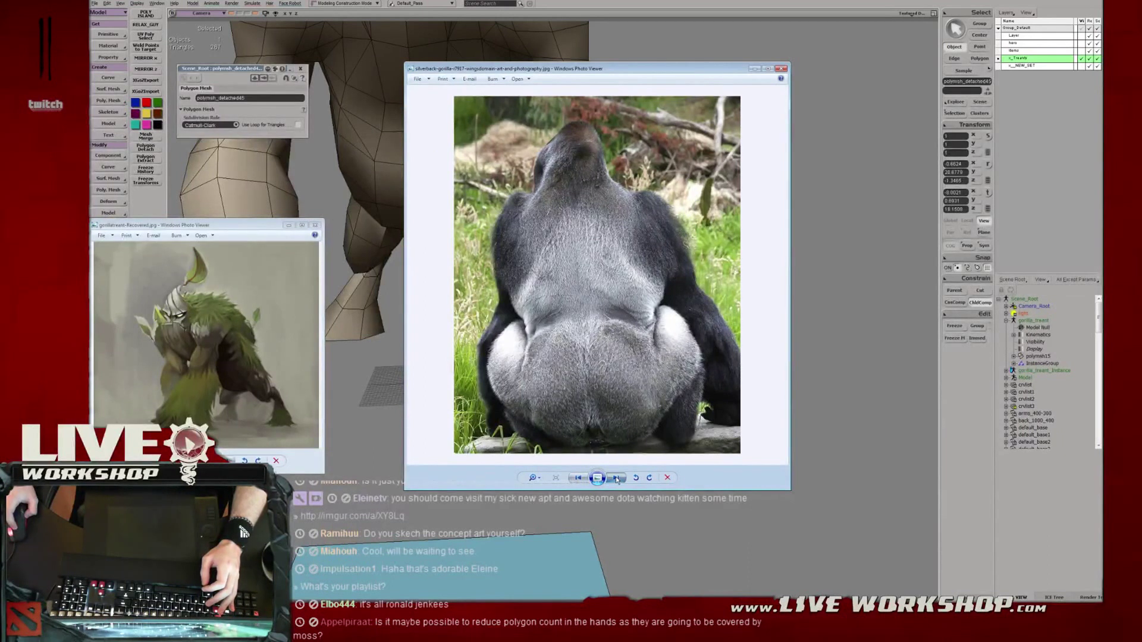
{"action": "left_click", "coordinate": [616, 478]}
{"action": "left_click", "coordinate": [616, 478]}
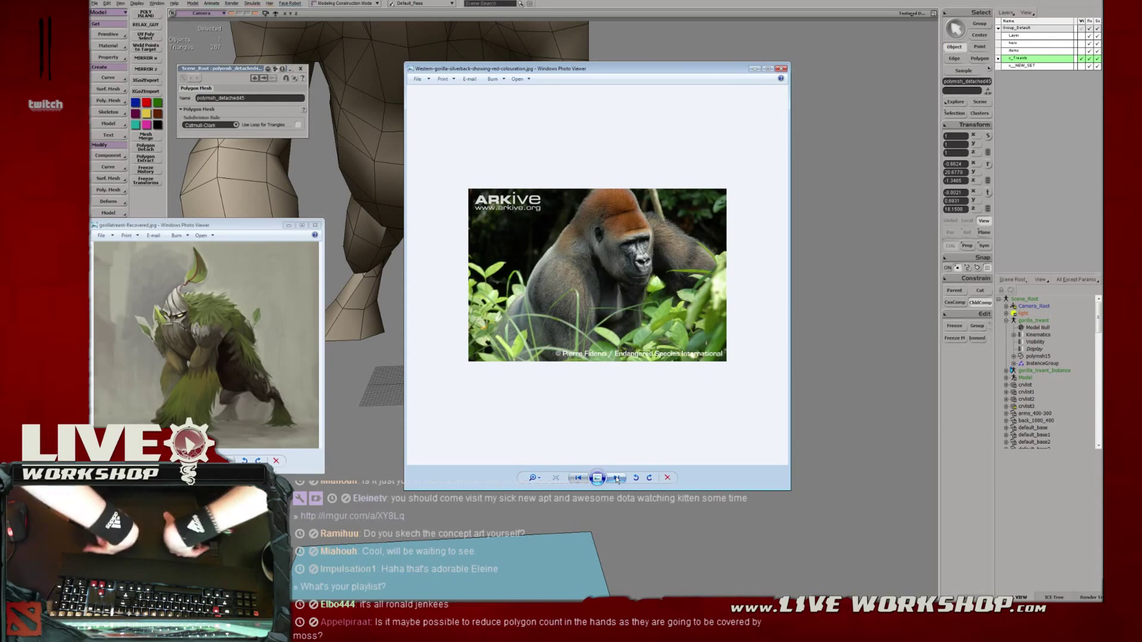
{"action": "left_click", "coordinate": [841, 252]}
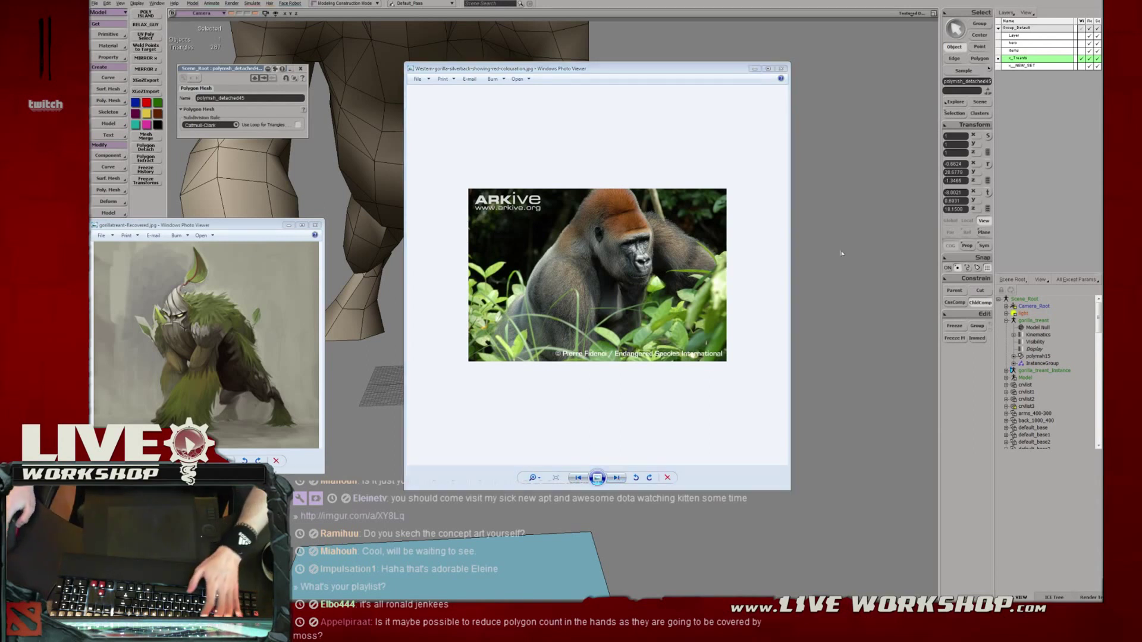
{"action": "right_click", "coordinate": [488, 215]}
{"action": "left_click", "coordinate": [835, 273]}
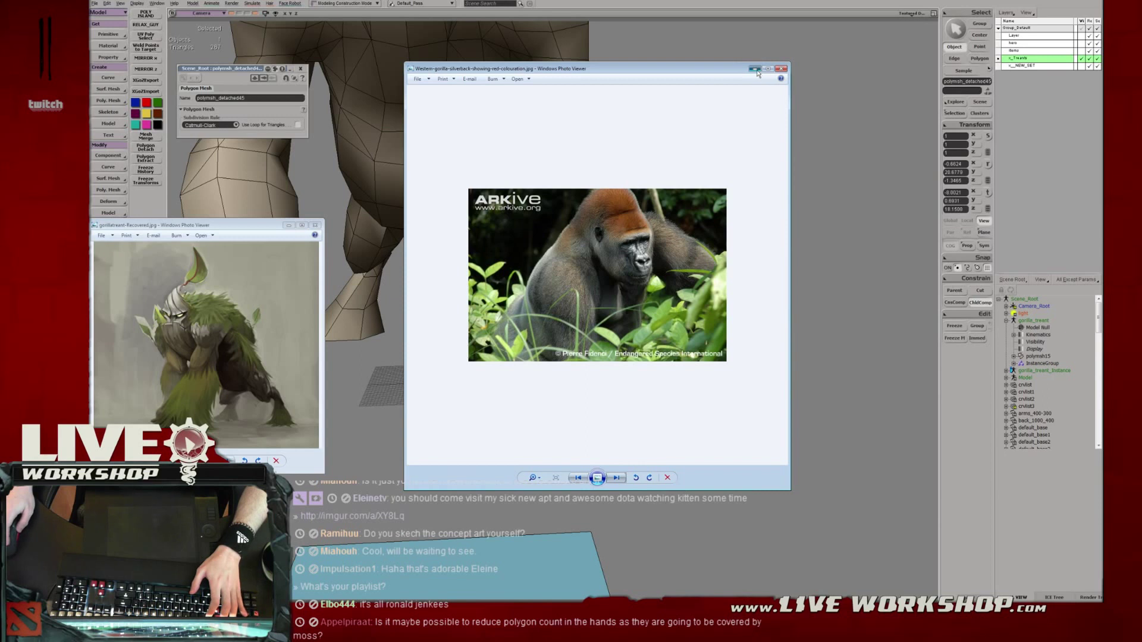
{"action": "left_click", "coordinate": [756, 69]}
Rotate the hand so its fingers point forward beneath the forearm, and scale it slightly.
{"action": "middle_click_drag", "start_coordinate": [776, 248], "coordinate": [561, 274]}
{"action": "left_click_drag", "start_coordinate": [539, 307], "coordinate": [550, 313]}
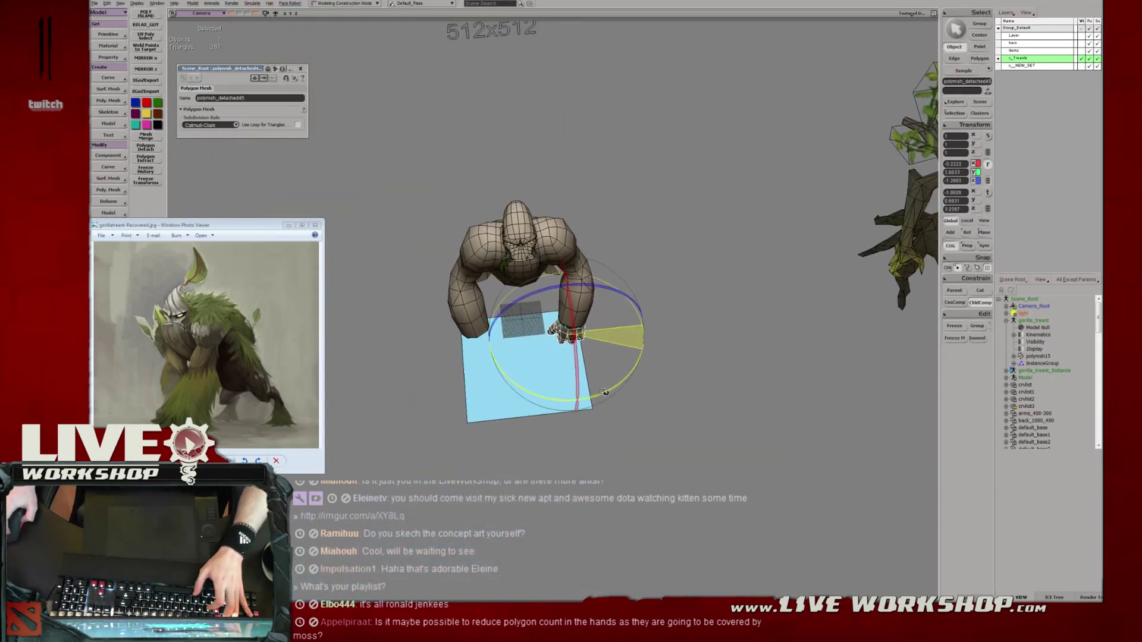
{"action": "right_click_drag", "start_coordinate": [586, 400], "coordinate": [607, 336]}
{"action": "left_click_drag", "start_coordinate": [565, 355], "coordinate": [561, 332]}
{"action": "left_click_drag", "start_coordinate": [641, 352], "coordinate": [666, 345]}
{"action": "key", "text": "x"}
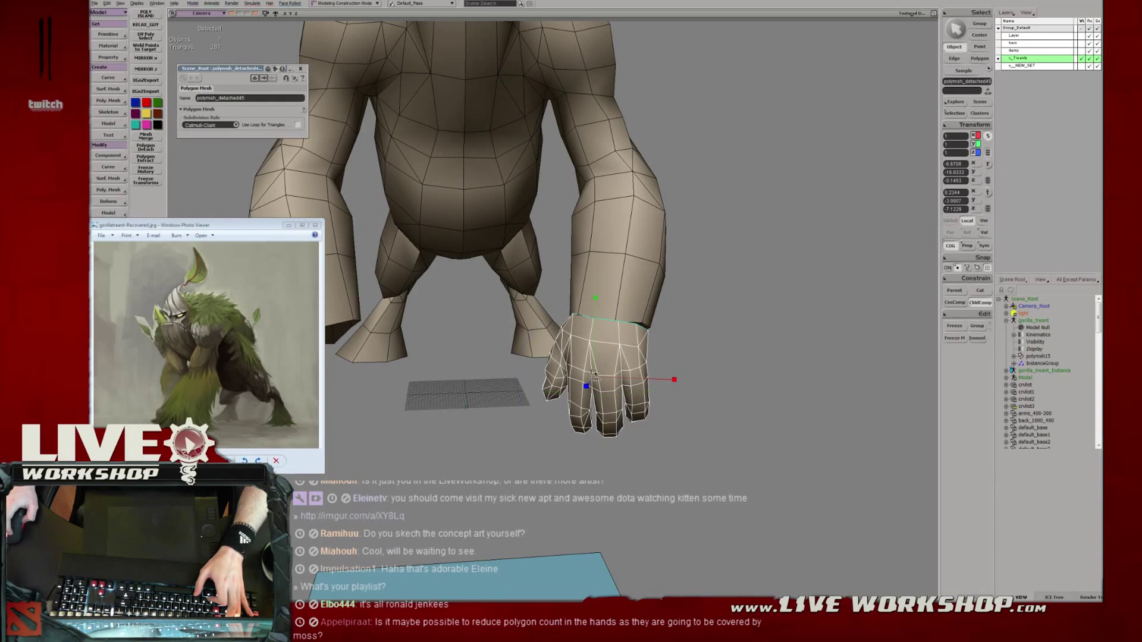
{"action": "left_click_drag", "start_coordinate": [595, 375], "coordinate": [595, 377]}
Select a fingertip's polygons on the hand, grow the selection along the finger and rotate the finger.
{"action": "key", "text": "c"}
{"action": "right_click_drag", "start_coordinate": [597, 377], "coordinate": [610, 336]}
{"action": "middle_click_drag", "start_coordinate": [610, 336], "coordinate": [478, 364]}
{"action": "key", "text": "u"}
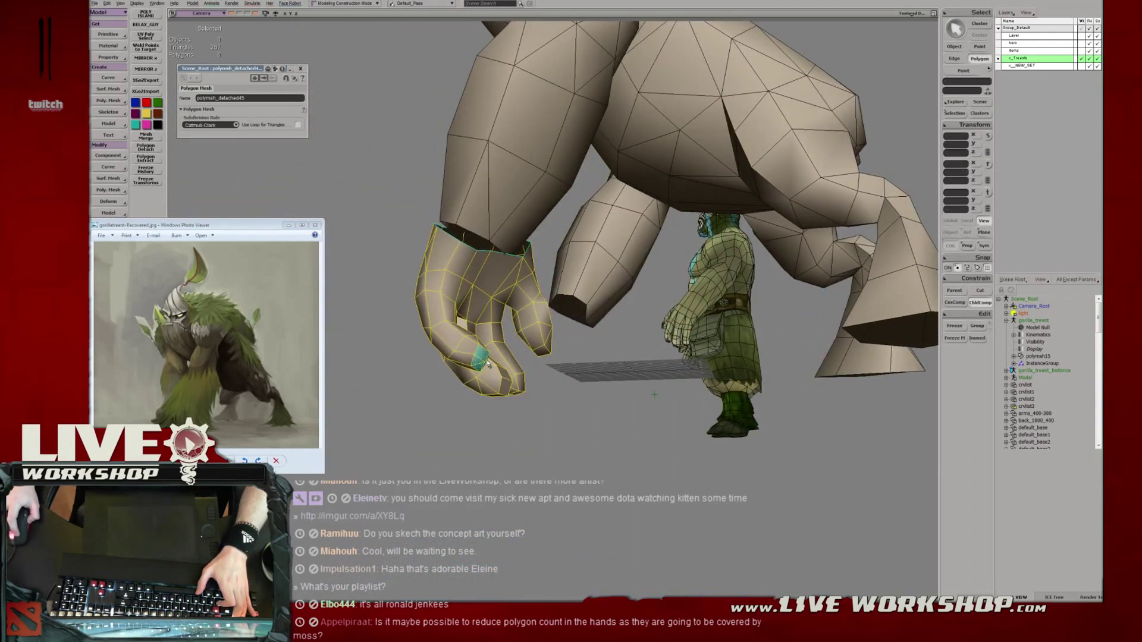
{"action": "key", "text": "shift+plus"}
{"action": "key", "text": "shift+plus"}
{"action": "key", "text": "shift+plus"}
{"action": "key", "text": "shift+plus"}
{"action": "key", "text": "c"}
{"action": "left_click_drag", "start_coordinate": [444, 334], "coordinate": [451, 301], "text": "alt"}
{"action": "middle_click_drag", "start_coordinate": [453, 303], "coordinate": [478, 257]}
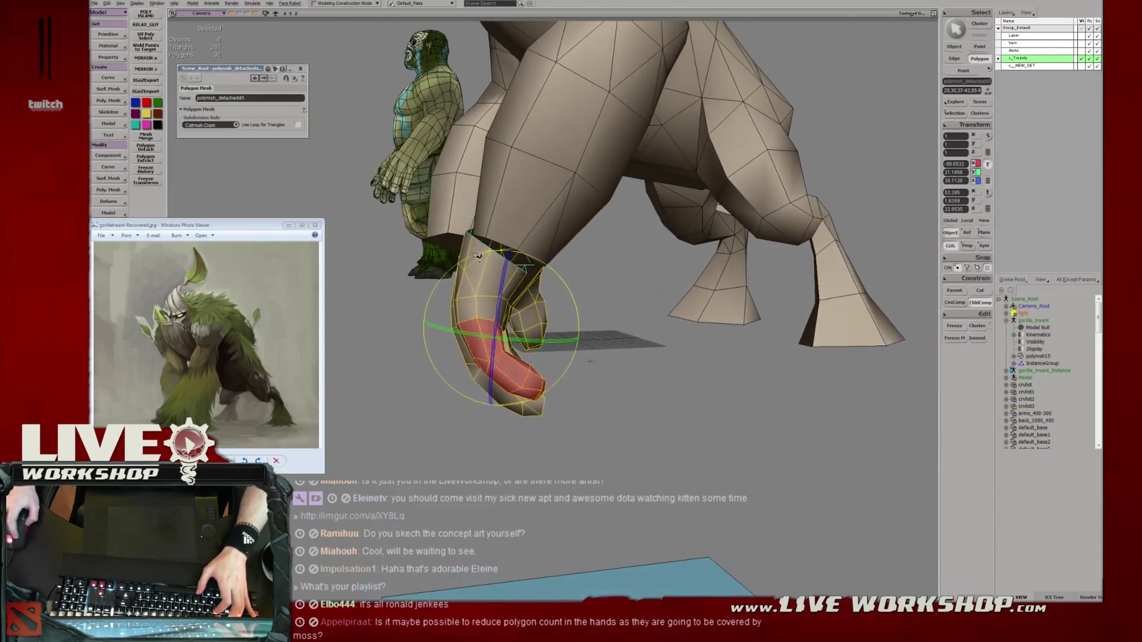
Rotate the selected outer finger so it points forward, and move it into place against the side of the palm.
{"action": "left_click_drag", "start_coordinate": [435, 284], "coordinate": [493, 352]}
{"action": "key", "text": "v"}
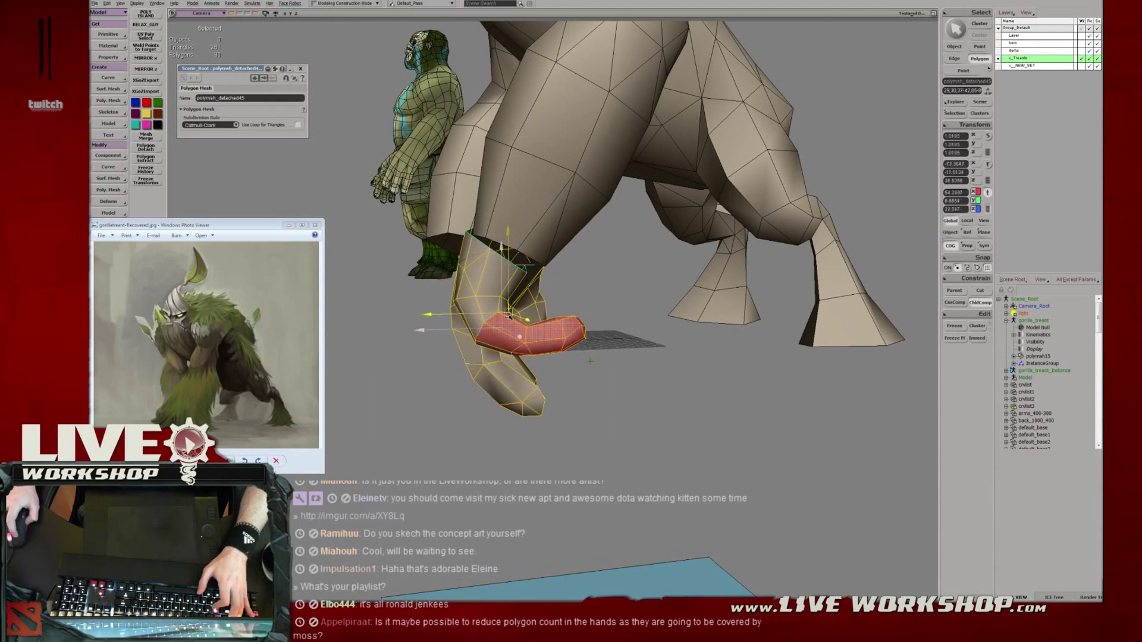
{"action": "middle_click_drag", "start_coordinate": [507, 311], "coordinate": [562, 338]}
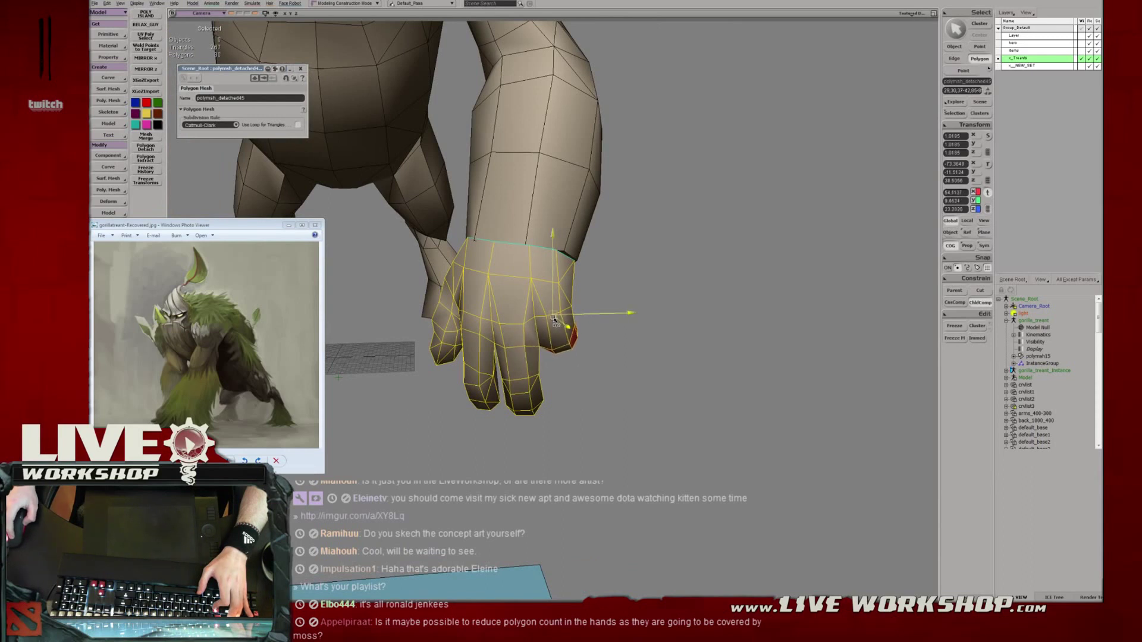
{"action": "middle_click_drag", "start_coordinate": [557, 320], "coordinate": [581, 347]}
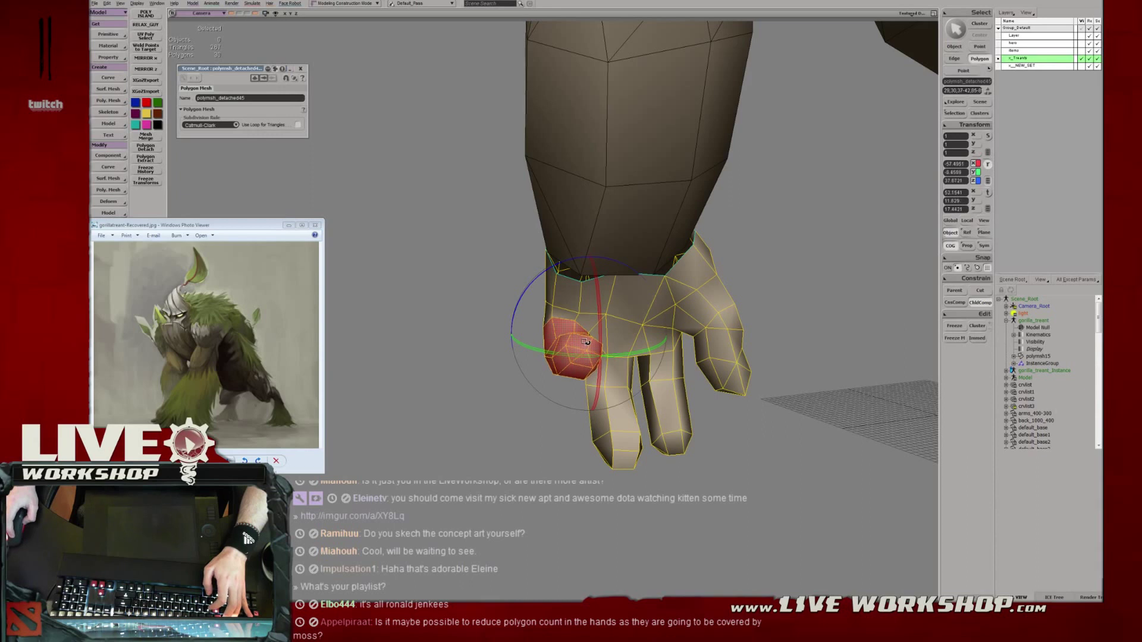
{"action": "middle_click_drag", "start_coordinate": [587, 345], "coordinate": [583, 339]}
Select the adjacent finger's polygons from the tip to its base, rotate the finger forward and position it beside the first.
{"action": "key", "text": "u"}
{"action": "left_click", "coordinate": [597, 453]}
{"action": "key", "text": "shift+plus"}
{"action": "key", "text": "shift+plus"}
{"action": "key", "text": "shift+plus"}
{"action": "key", "text": "c"}
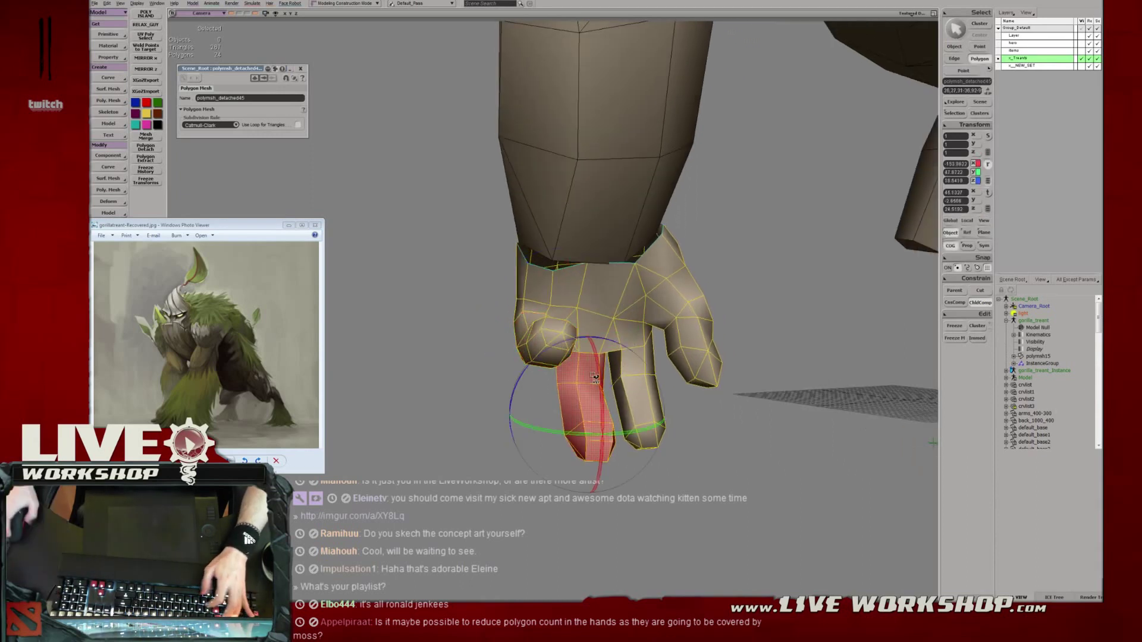
{"action": "middle_click_drag", "start_coordinate": [592, 356], "coordinate": [628, 347]}
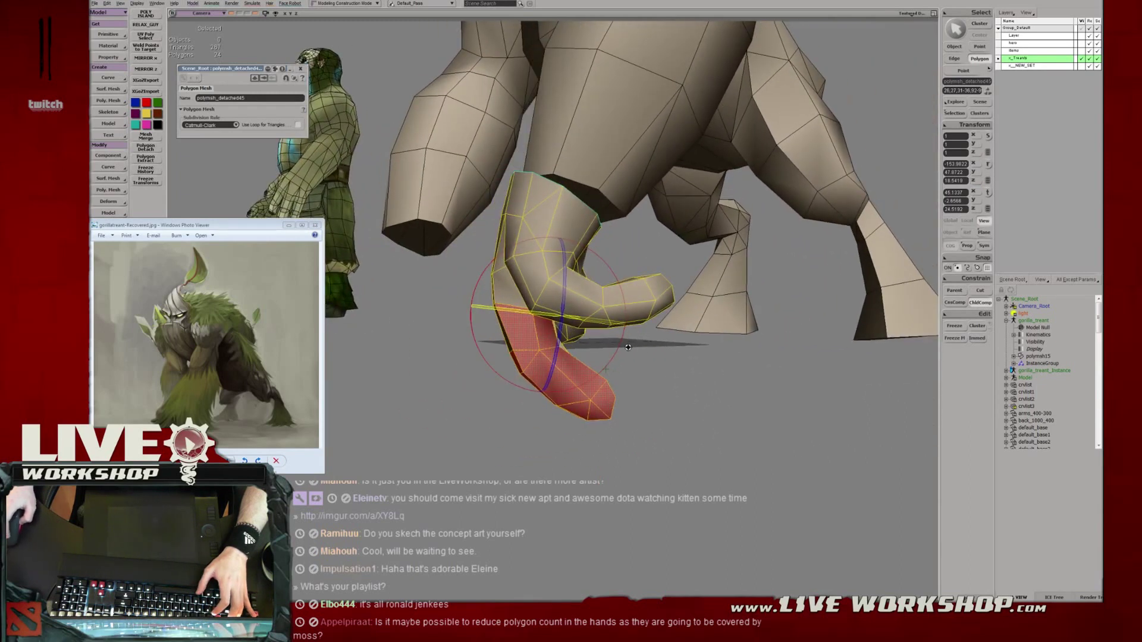
{"action": "middle_click_drag", "start_coordinate": [571, 279], "coordinate": [589, 233]}
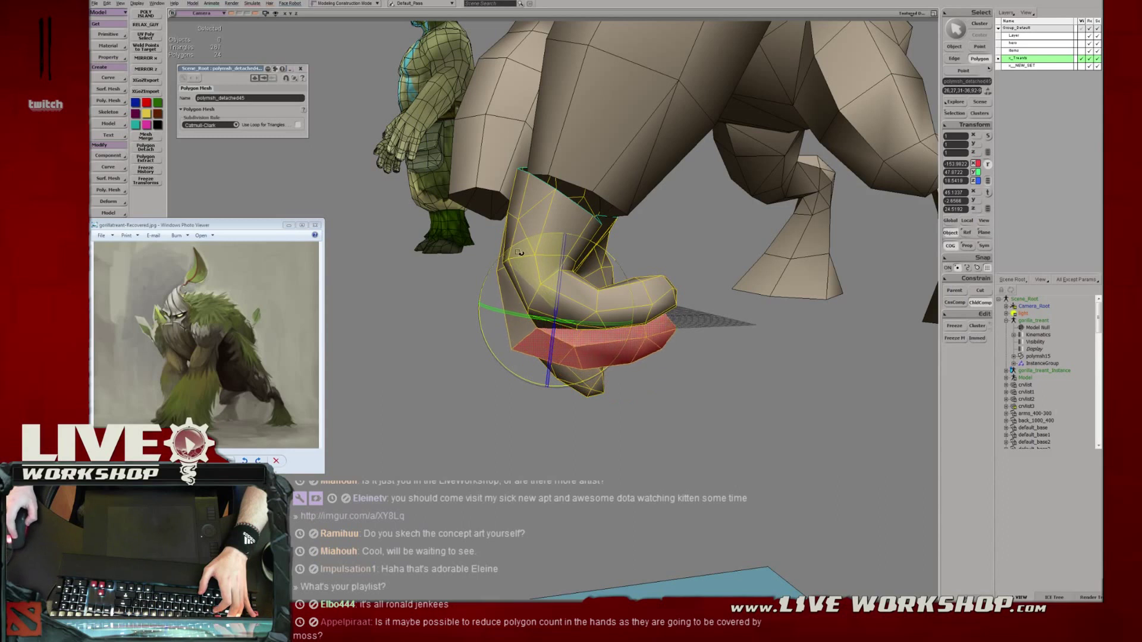
{"action": "key", "text": "v"}
{"action": "mouse_move", "coordinate": [558, 277]}
{"action": "middle_mouse_down"}
{"action": "mouse_move", "coordinate": [551, 315]}
{"action": "mouse_move", "coordinate": [561, 283]}
{"action": "middle_mouse_up"}
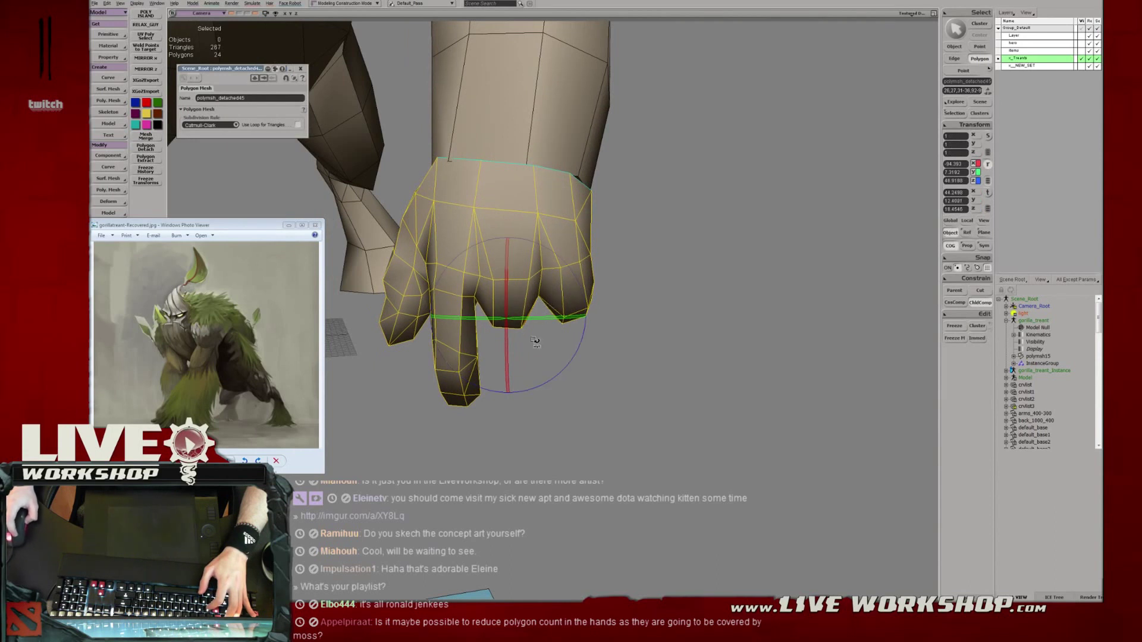
{"action": "key", "text": "v"}
{"action": "mouse_move", "coordinate": [531, 341]}
{"action": "middle_mouse_down"}
{"action": "mouse_move", "coordinate": [545, 308]}
{"action": "mouse_move", "coordinate": [532, 299]}
{"action": "mouse_move", "coordinate": [507, 335]}
{"action": "mouse_move", "coordinate": [499, 326]}
{"action": "mouse_move", "coordinate": [566, 336]}
{"action": "mouse_move", "coordinate": [515, 354]}
{"action": "middle_mouse_up"}
Tweak the points at the base of the two forward-pointing fingers and weld the palm points next to them.
{"action": "key", "text": "4"}
{"action": "key", "text": "m"}
{"action": "left_click_drag", "start_coordinate": [544, 345], "coordinate": [572, 356]}
{"action": "mouse_move", "coordinate": [571, 355]}
{"action": "middle_mouse_down"}
{"action": "mouse_move", "coordinate": [594, 362]}
{"action": "mouse_move", "coordinate": [512, 360]}
{"action": "mouse_move", "coordinate": [555, 374]}
{"action": "middle_mouse_up"}
{"action": "key", "text": "6"}
{"action": "left_click_drag", "start_coordinate": [555, 374], "coordinate": [573, 367]}
{"action": "key", "text": "m"}
{"action": "left_click", "coordinate": [497, 343]}
{"action": "right_click_drag", "start_coordinate": [498, 343], "coordinate": [514, 320]}
{"action": "left_click_drag", "start_coordinate": [494, 302], "coordinate": [523, 339]}
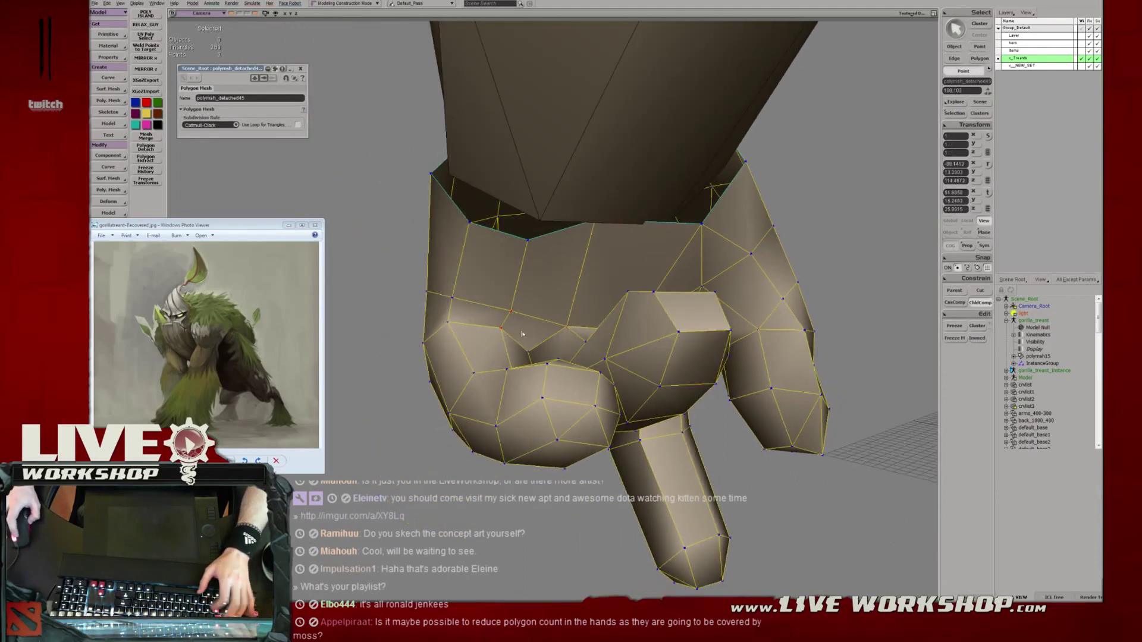
{"action": "key", "text": "period"}
{"action": "middle_click_drag", "start_coordinate": [447, 298], "coordinate": [472, 291]}
Select the second bent finger's outer polygons, grow the selection, and rotate and shift that section up towards the palm.
{"action": "key", "text": "u"}
{"action": "left_click", "coordinate": [612, 316]}
{"action": "right_click_drag", "start_coordinate": [471, 291], "coordinate": [554, 326]}
{"action": "middle_click_drag", "start_coordinate": [555, 326], "coordinate": [639, 332]}
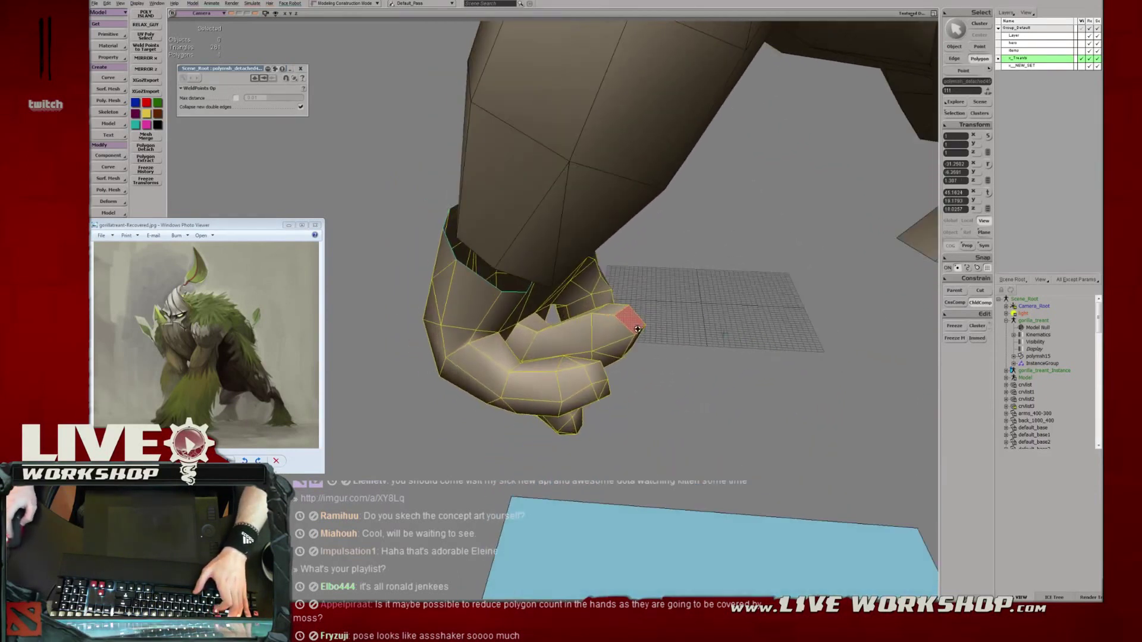
{"action": "key", "text": "shift+plus"}
{"action": "key", "text": "shift+plus"}
{"action": "key", "text": "c"}
{"action": "middle_click_drag", "start_coordinate": [539, 335], "coordinate": [602, 297]}
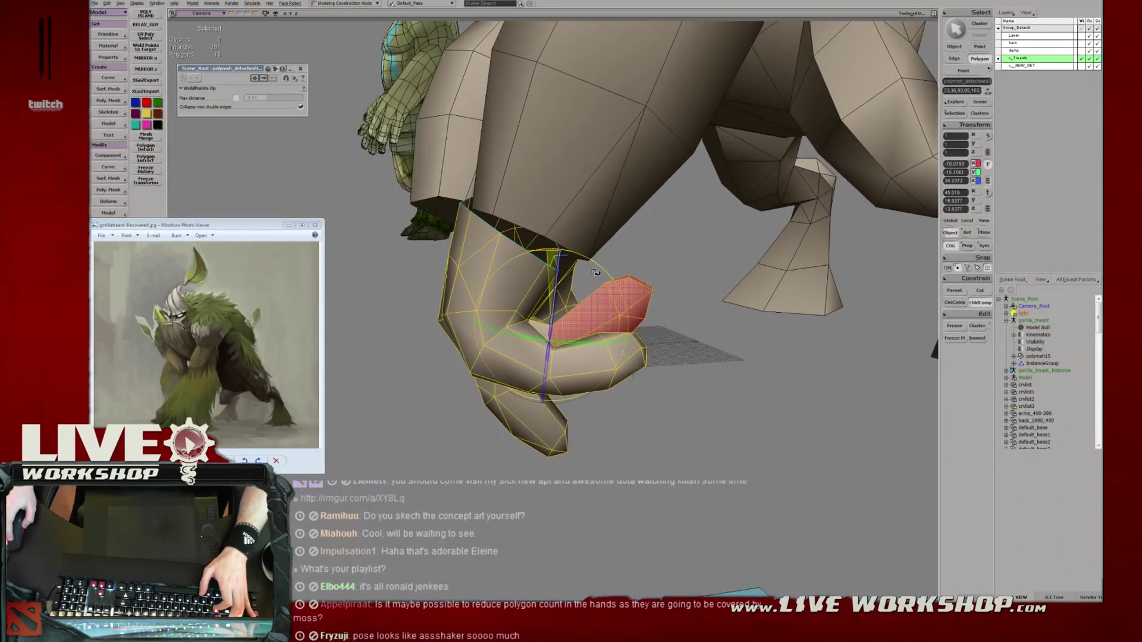
{"action": "key", "text": "4"}
{"action": "middle_click_drag", "start_coordinate": [580, 270], "coordinate": [605, 300]}
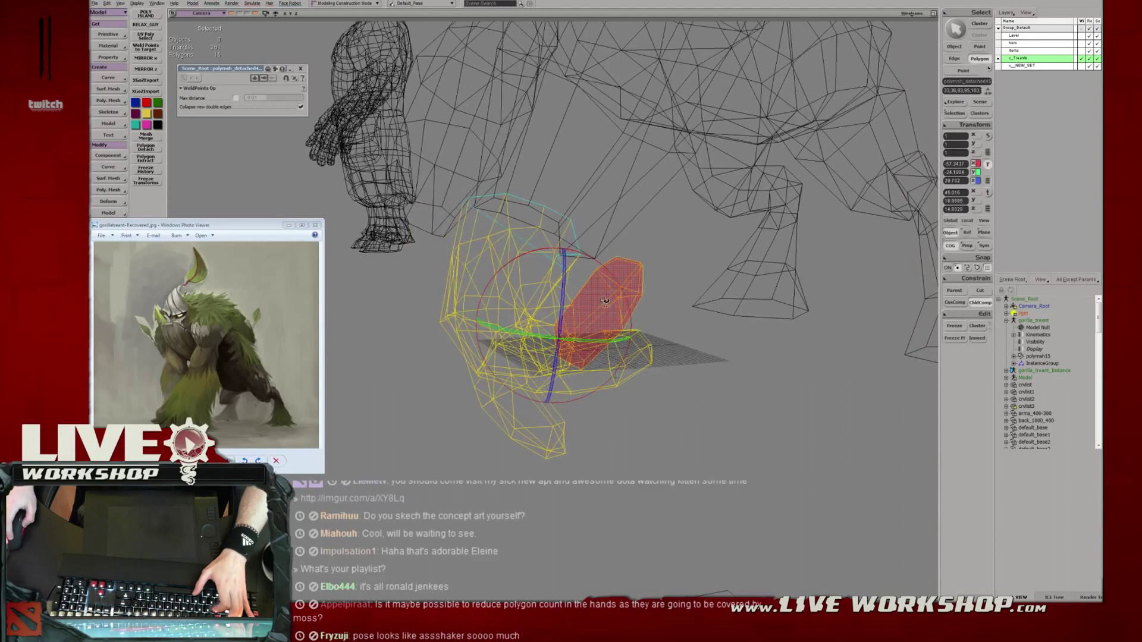
{"action": "key", "text": "v"}
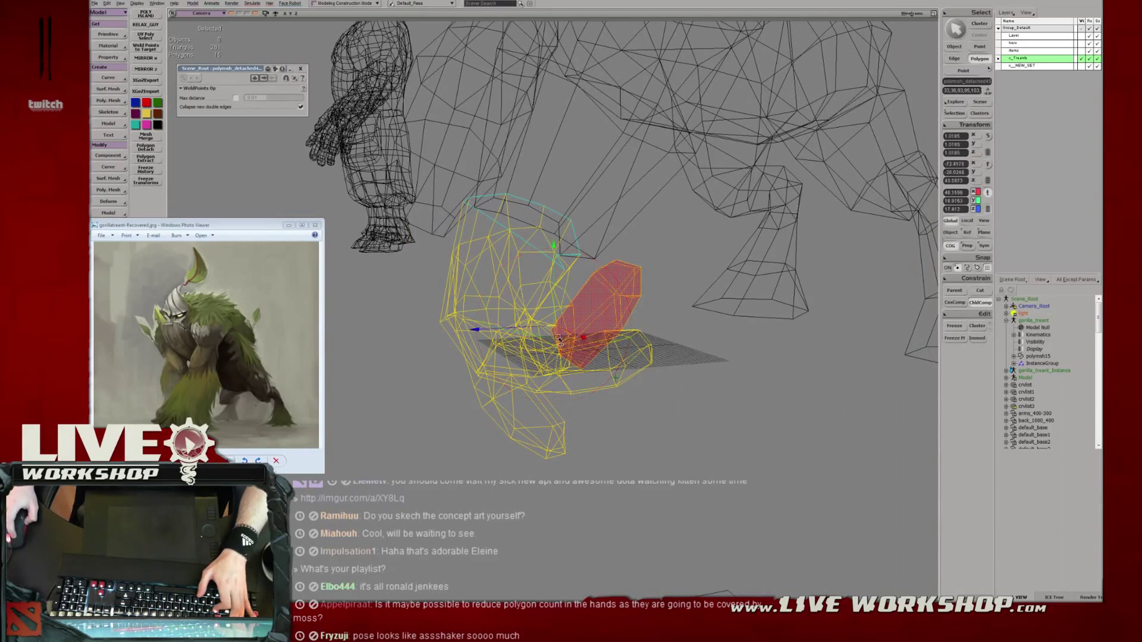
Rotate and move the bent finger's tip points to curl the fingertip further.
{"action": "key", "text": "t"}
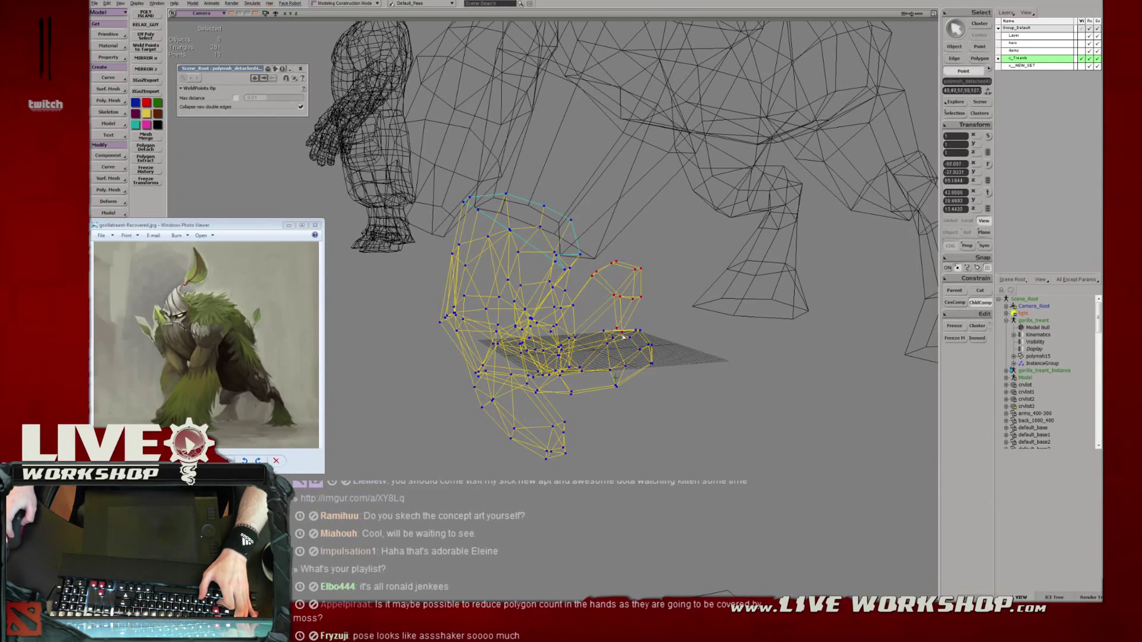
{"action": "key", "text": "r"}
{"action": "key", "text": "v"}
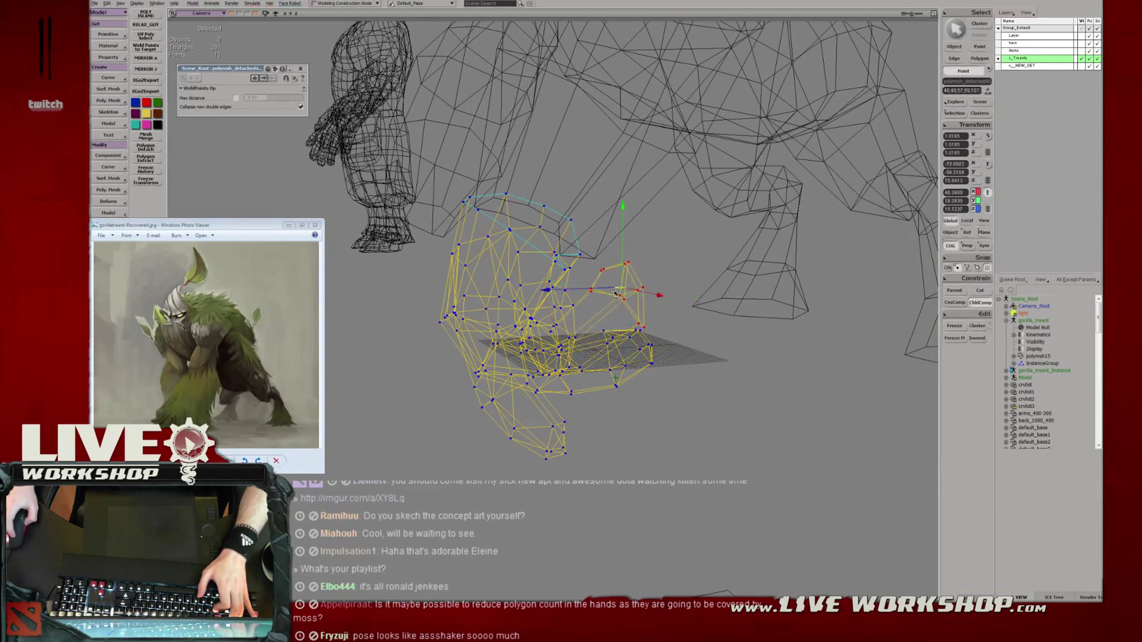
{"action": "left_click_drag", "start_coordinate": [583, 295], "coordinate": [587, 300]}
{"action": "mouse_move", "coordinate": [614, 292]}
{"action": "right_mouse_down"}
{"action": "mouse_move", "coordinate": [591, 291]}
{"action": "mouse_move", "coordinate": [680, 316]}
{"action": "right_mouse_up"}
Select and delete the palm polygon hidden behind the curled finger.
{"action": "key", "text": "u"}
{"action": "left_click", "coordinate": [578, 331]}
{"action": "right_click_drag", "start_coordinate": [577, 331], "coordinate": [521, 281]}
{"action": "key", "text": "m"}
{"action": "left_click", "coordinate": [586, 336]}
{"action": "key", "text": "u"}
{"action": "middle_click_drag", "start_coordinate": [628, 300], "coordinate": [535, 279]}
{"action": "right_click_drag", "start_coordinate": [535, 280], "coordinate": [620, 293]}
{"action": "middle_click", "coordinate": [497, 263]}
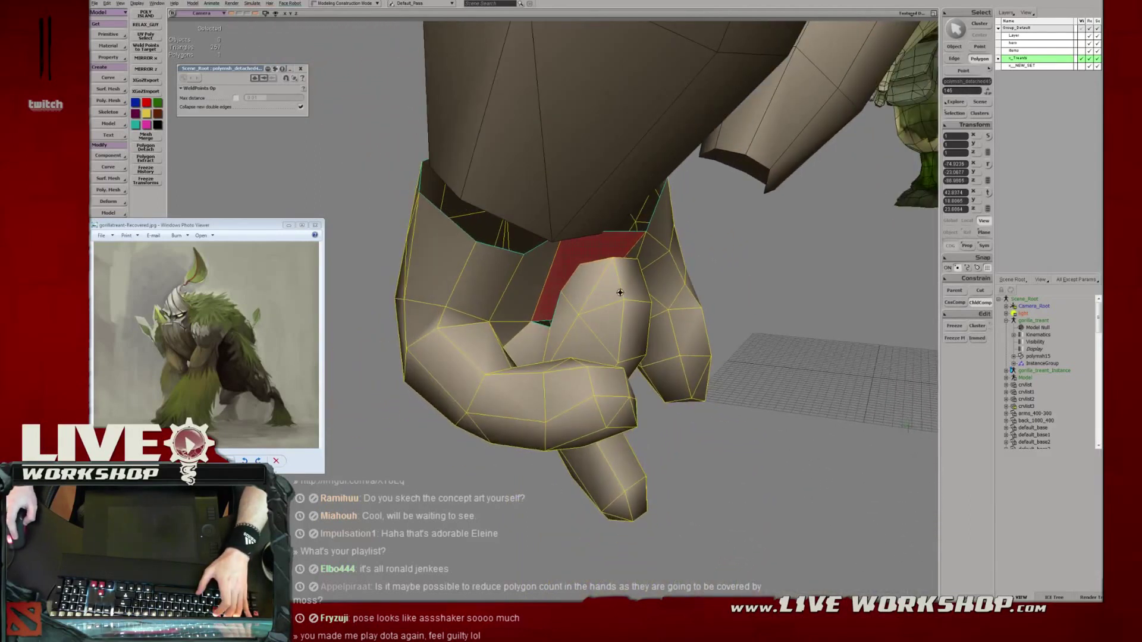
{"action": "right_click_drag", "start_coordinate": [551, 322], "coordinate": [543, 323], "text": "alt"}
{"action": "left_click", "coordinate": [540, 322]}
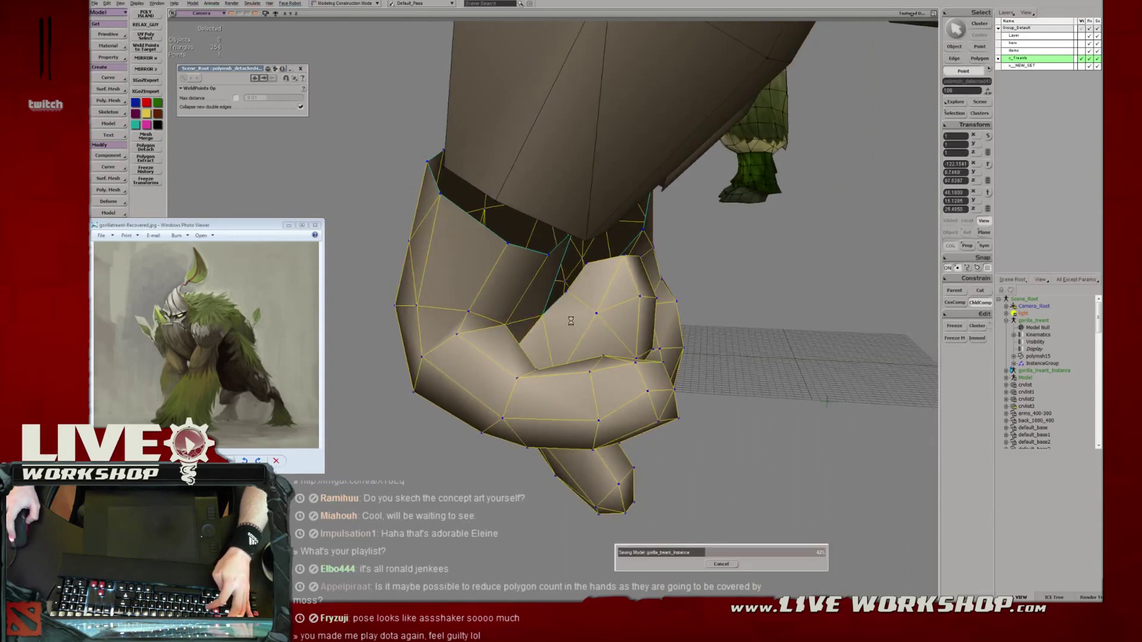
Delete the unneeded polygons inside the palm opening beside the curled finger.
{"action": "right_click_drag", "start_coordinate": [572, 325], "coordinate": [672, 334], "text": "alt"}
{"action": "middle_click_drag", "start_coordinate": [673, 334], "coordinate": [737, 373]}
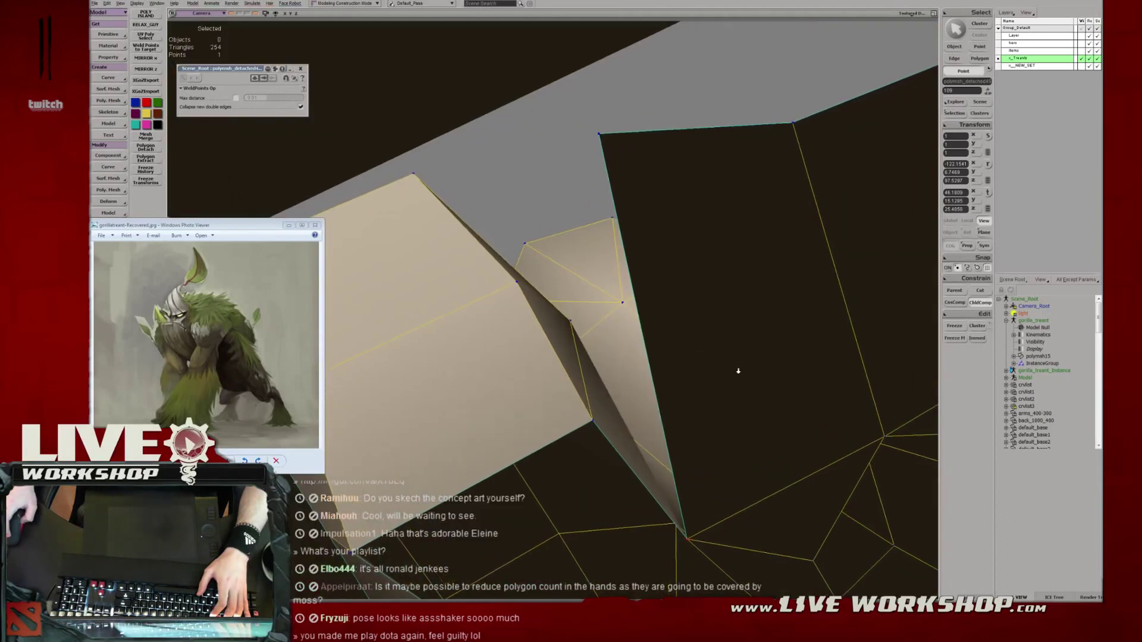
{"action": "key", "text": "u"}
{"action": "left_click", "coordinate": [530, 369]}
{"action": "middle_click_drag", "start_coordinate": [602, 355], "coordinate": [219, 171]}
{"action": "right_click_drag", "start_coordinate": [220, 171], "coordinate": [676, 273]}
{"action": "key", "text": "Delete"}
Move the palm's open corner point down to the curled finger and freeze the hand mesh's history.
{"action": "right_click_drag", "start_coordinate": [565, 276], "coordinate": [525, 238]}
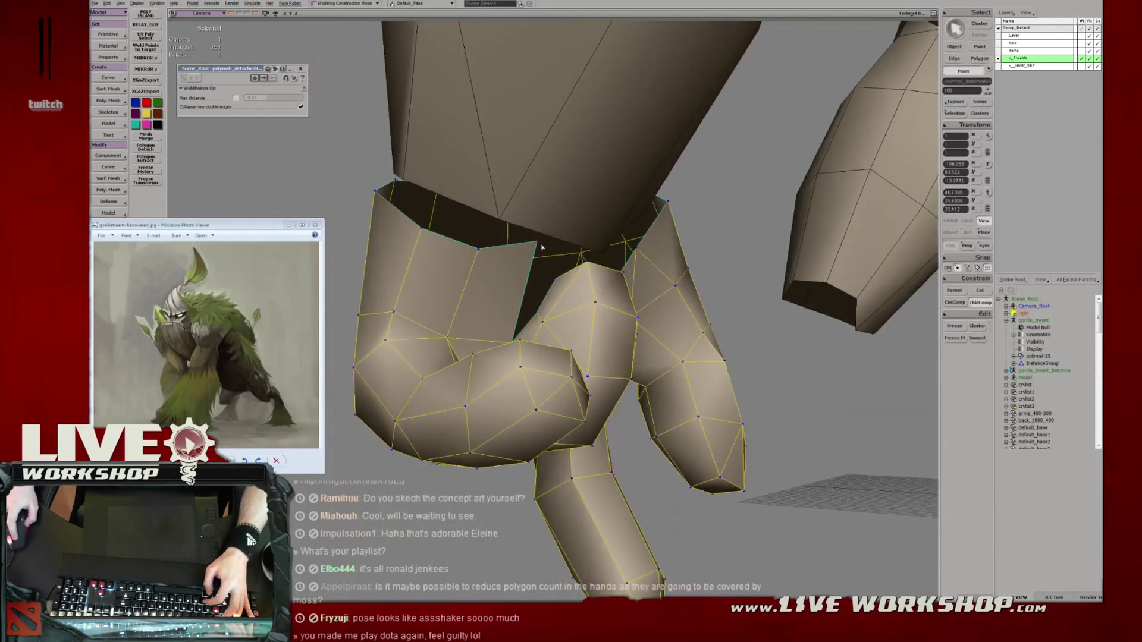
{"action": "right_click_drag", "start_coordinate": [556, 291], "coordinate": [561, 289], "text": "alt"}
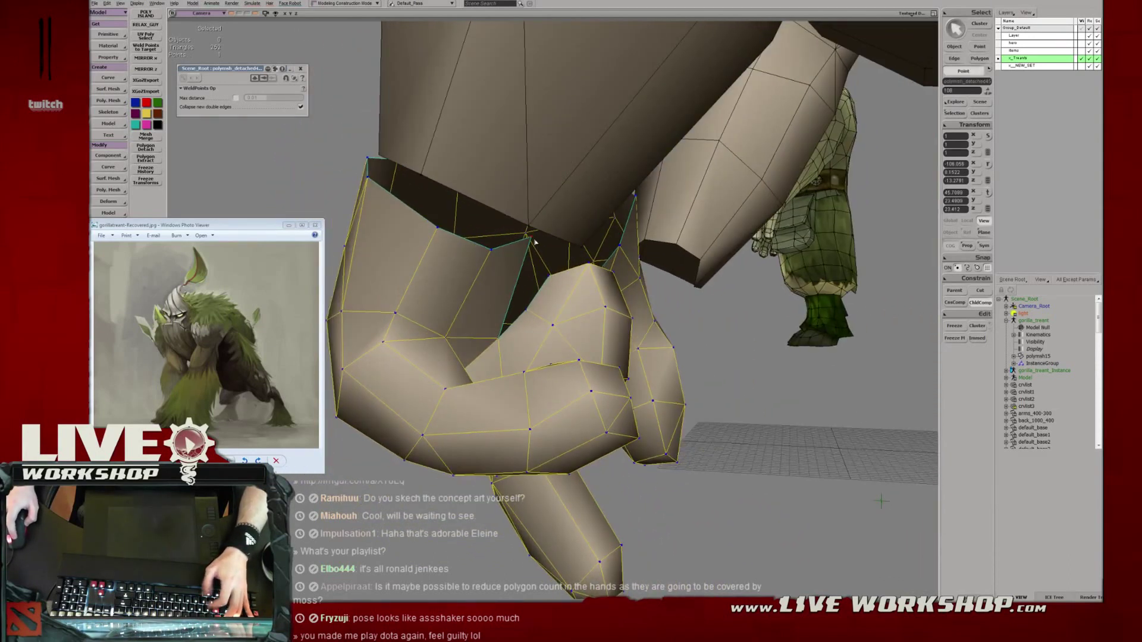
{"action": "left_click_drag", "start_coordinate": [531, 239], "coordinate": [548, 277]}
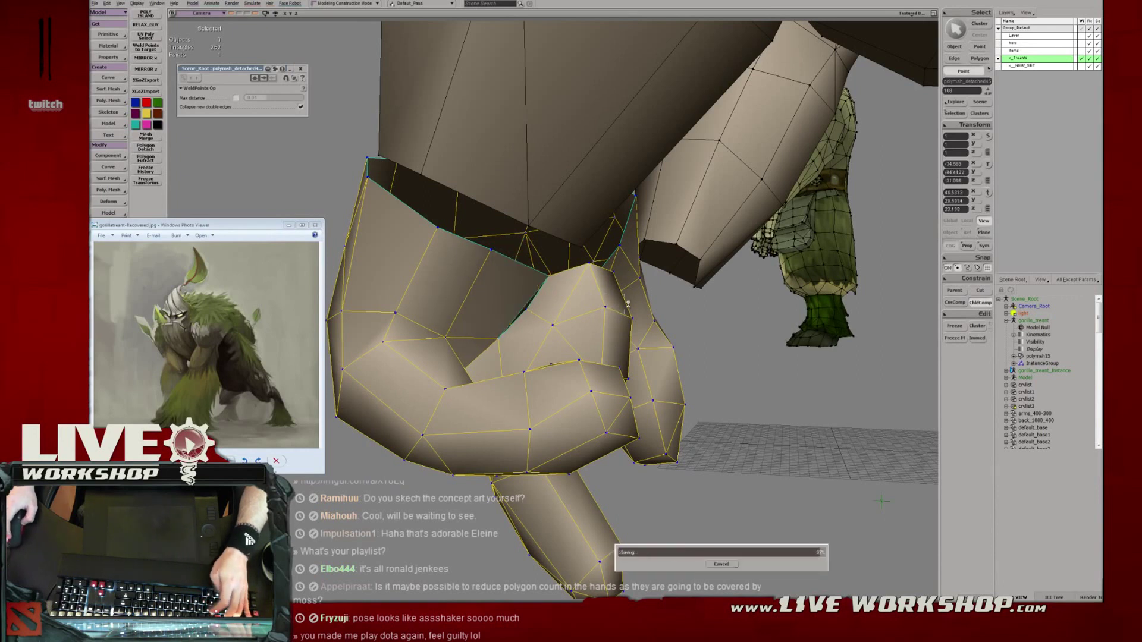
{"action": "key", "text": "space"}
{"action": "left_click", "coordinate": [152, 172]}
Adjust the open border point at the wrist between the curled finger and the thumb side to narrow the gap.
{"action": "key", "text": "s"}
{"action": "right_click_drag", "start_coordinate": [499, 297], "coordinate": [369, 337]}
{"action": "key", "text": "m"}
{"action": "key", "text": "s"}
{"action": "right_click_drag", "start_coordinate": [666, 338], "coordinate": [595, 338]}
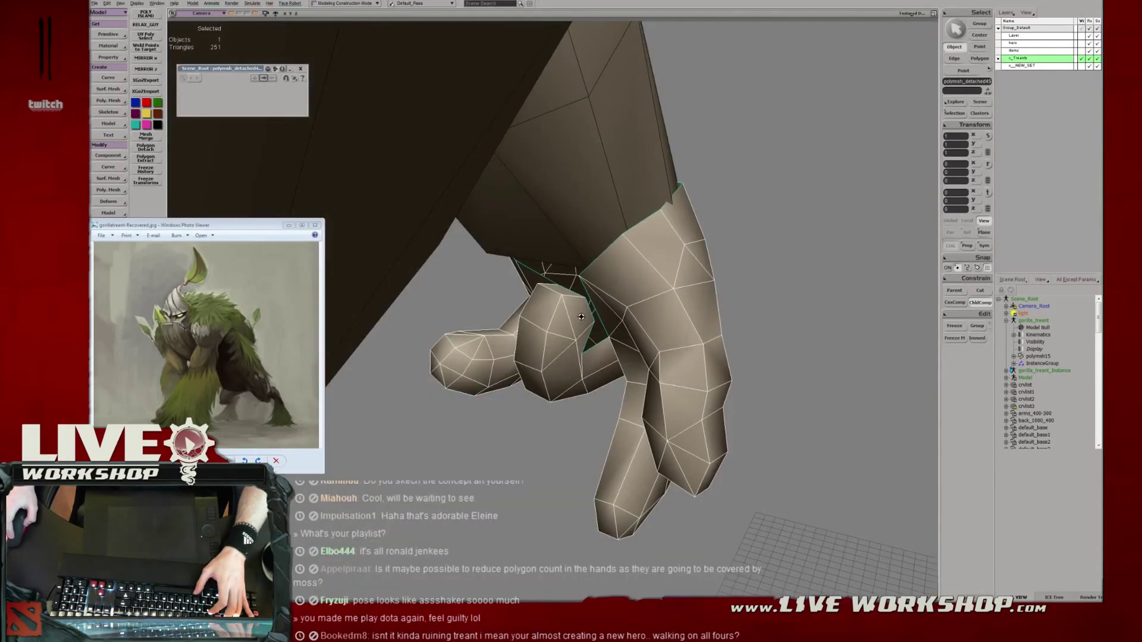
{"action": "middle_click_drag", "start_coordinate": [595, 338], "coordinate": [645, 338]}
{"action": "right_click_drag", "start_coordinate": [645, 338], "coordinate": [554, 206], "text": "alt"}
{"action": "key", "text": "t"}
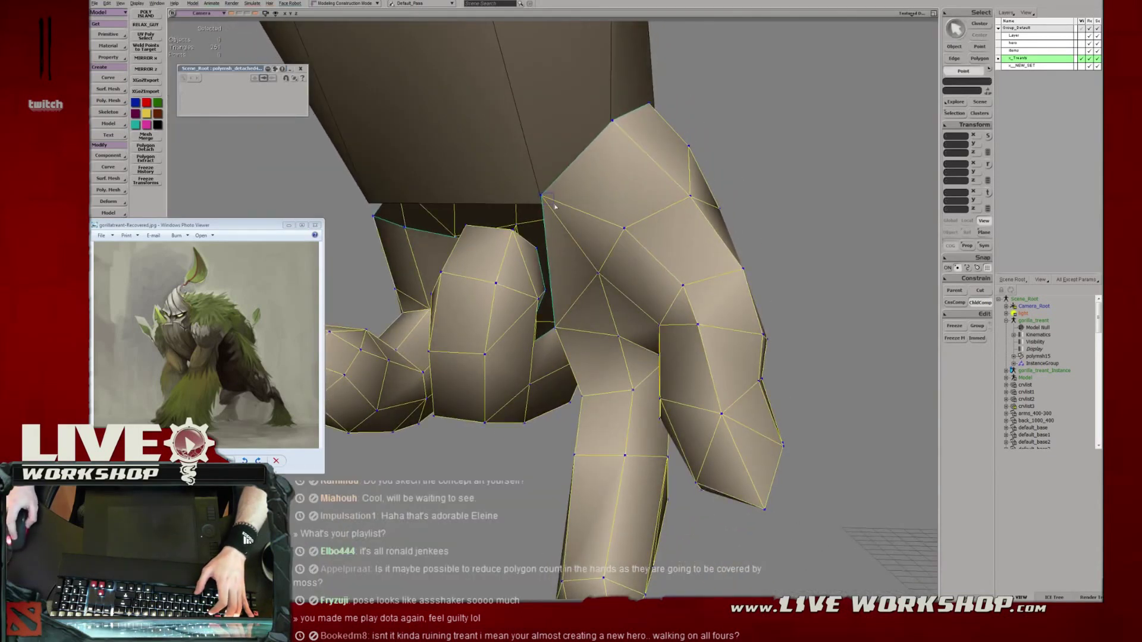
{"action": "left_click", "coordinate": [533, 244]}
{"action": "key", "text": "v"}
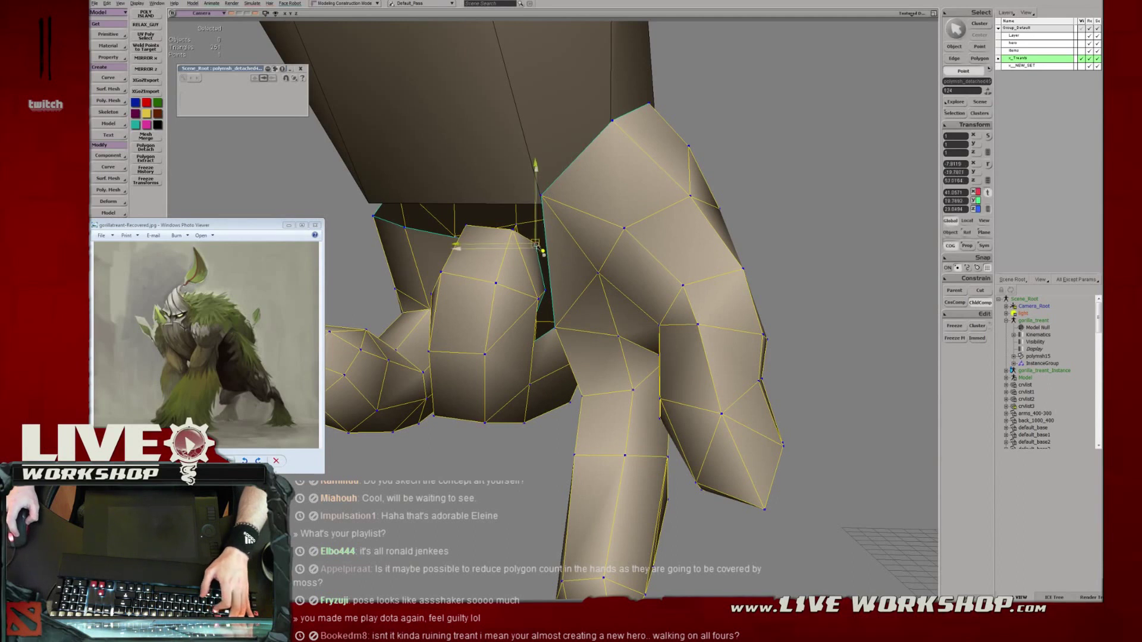
{"action": "left_click_drag", "start_coordinate": [535, 244], "coordinate": [538, 241]}
Bridge the open edges of the gap beside the curled finger and delete the surplus edges.
{"action": "right_click_drag", "start_coordinate": [550, 297], "coordinate": [544, 296]}
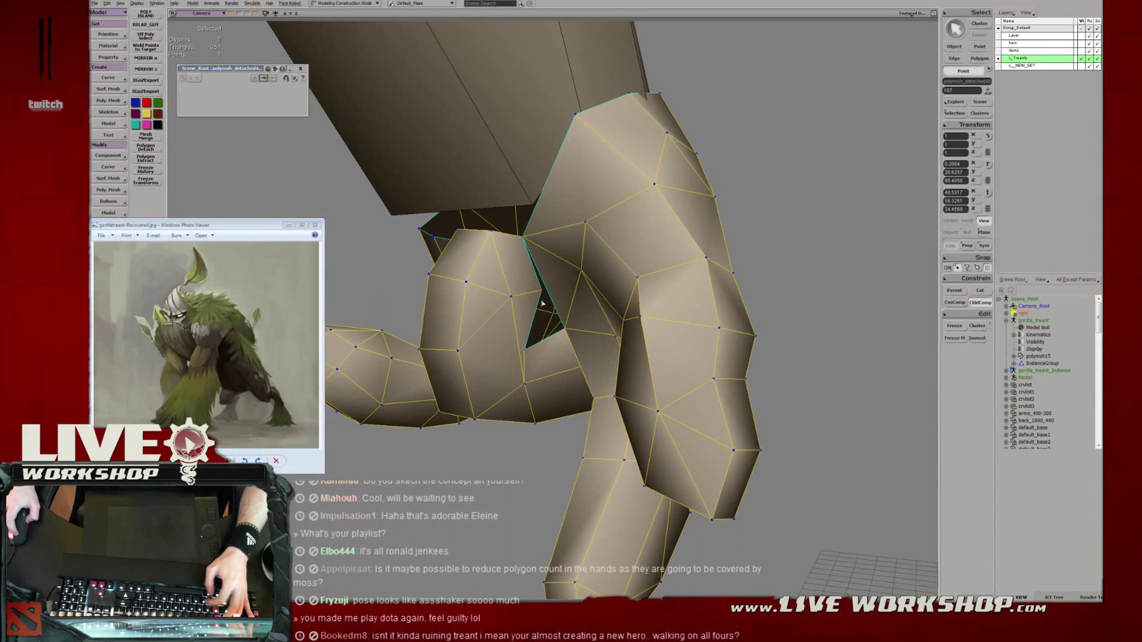
{"action": "key", "text": "e"}
{"action": "key", "text": "b"}
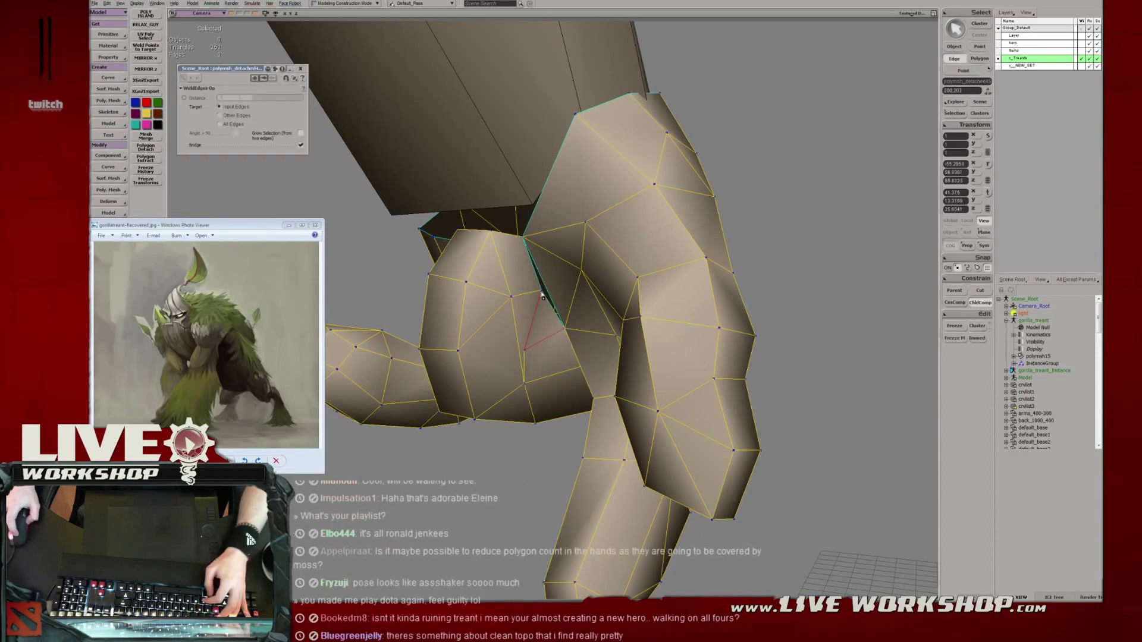
{"action": "key", "text": "Delete"}
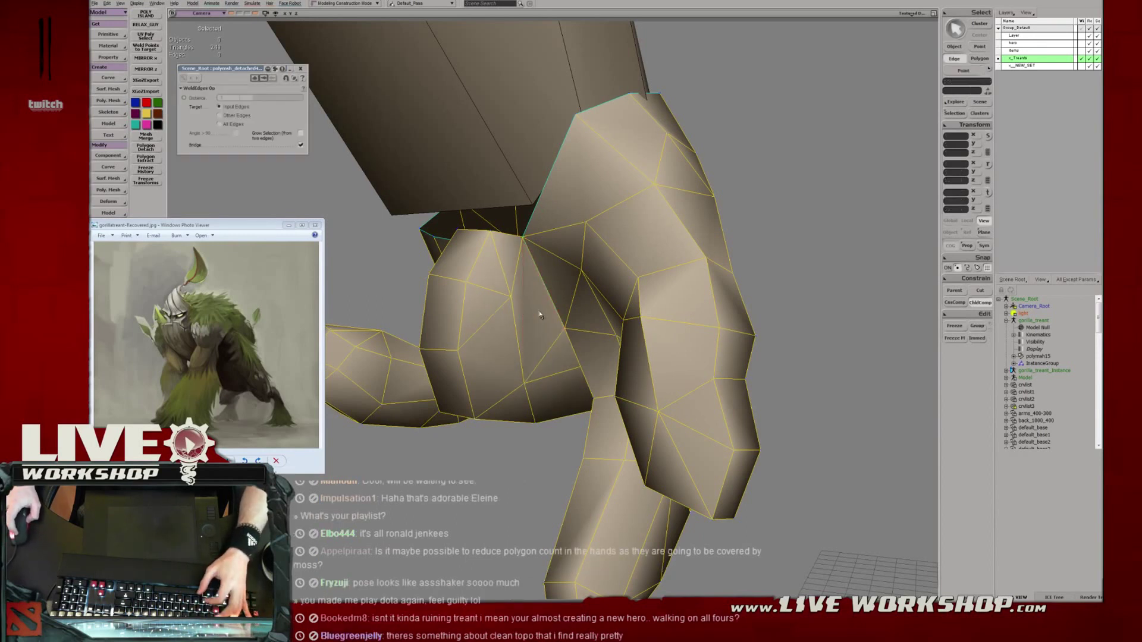
Reposition the point on the palm side next to the closed gap.
{"action": "mouse_move", "coordinate": [568, 332]}
{"action": "right_mouse_down"}
{"action": "mouse_move", "coordinate": [523, 288]}
{"action": "mouse_move", "coordinate": [551, 324]}
{"action": "right_mouse_up"}
{"action": "left_click", "coordinate": [551, 323]}
{"action": "key", "text": "v"}
{"action": "middle_click_drag", "start_coordinate": [559, 326], "coordinate": [562, 302]}
{"action": "right_click_drag", "start_coordinate": [562, 302], "coordinate": [559, 293]}
{"action": "middle_click_drag", "start_coordinate": [559, 294], "coordinate": [569, 307]}
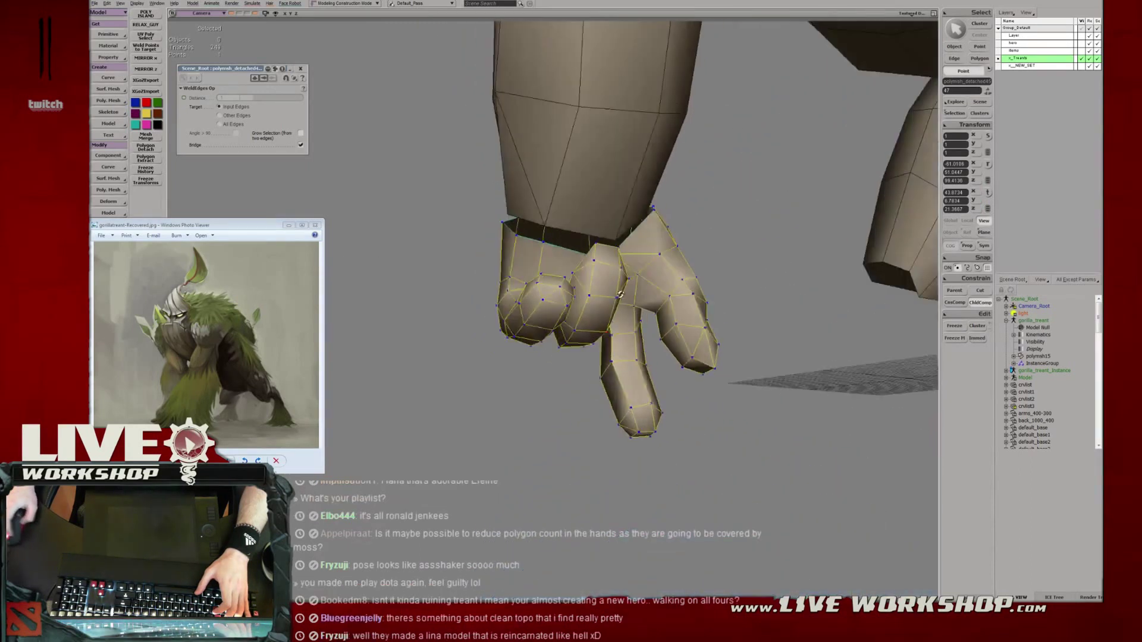
{"action": "right_click_drag", "start_coordinate": [569, 307], "coordinate": [581, 310]}
Select the edge beneath the second curled finger and move it to refine the finger's underside.
{"action": "key", "text": "e"}
{"action": "left_click", "coordinate": [544, 355]}
{"action": "right_click_drag", "start_coordinate": [544, 355], "coordinate": [538, 349]}
{"action": "key", "text": "v"}
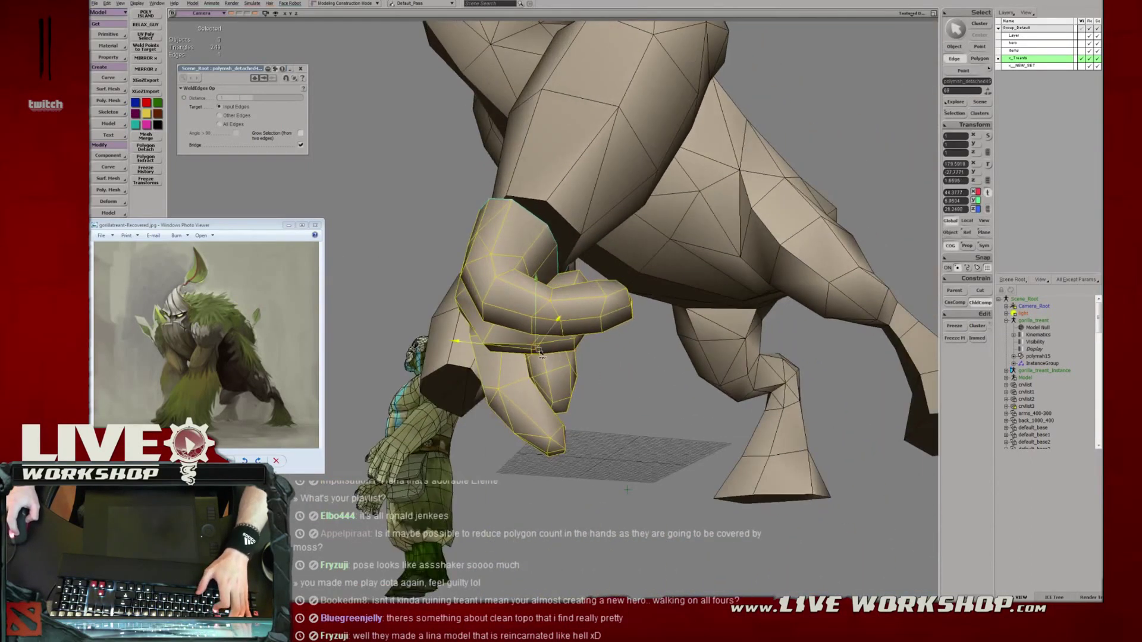
{"action": "middle_click_drag", "start_coordinate": [526, 345], "coordinate": [546, 334]}
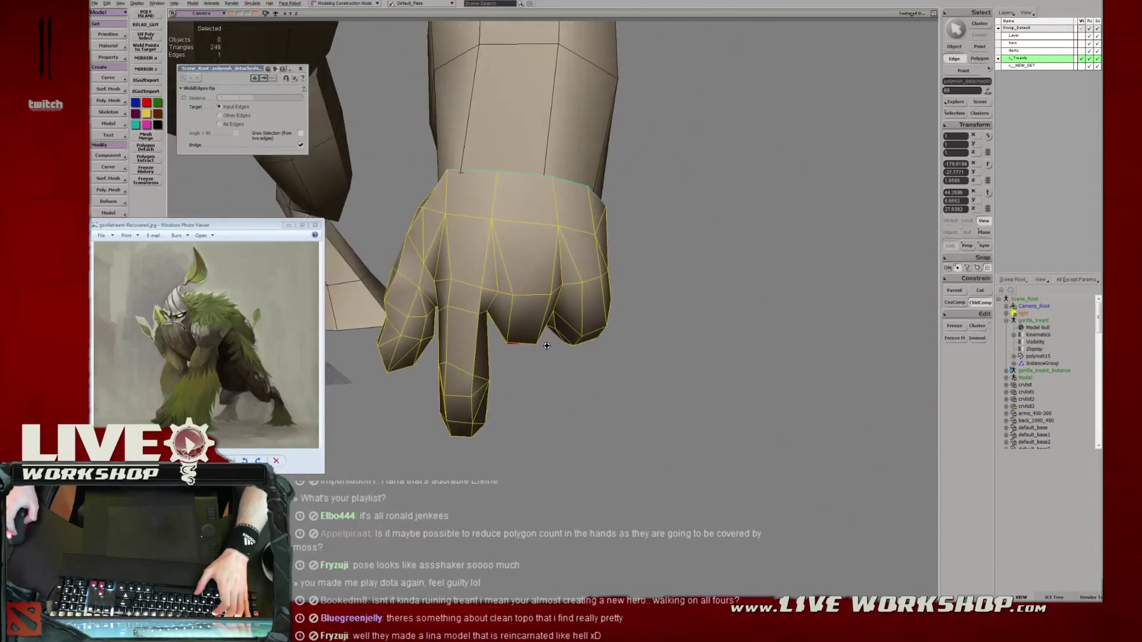
Weld the loose points between the two curled fingers.
{"action": "key", "text": "t"}
{"action": "left_click_drag", "start_coordinate": [531, 337], "coordinate": [542, 347]}
{"action": "middle_click_drag", "start_coordinate": [543, 347], "coordinate": [560, 310]}
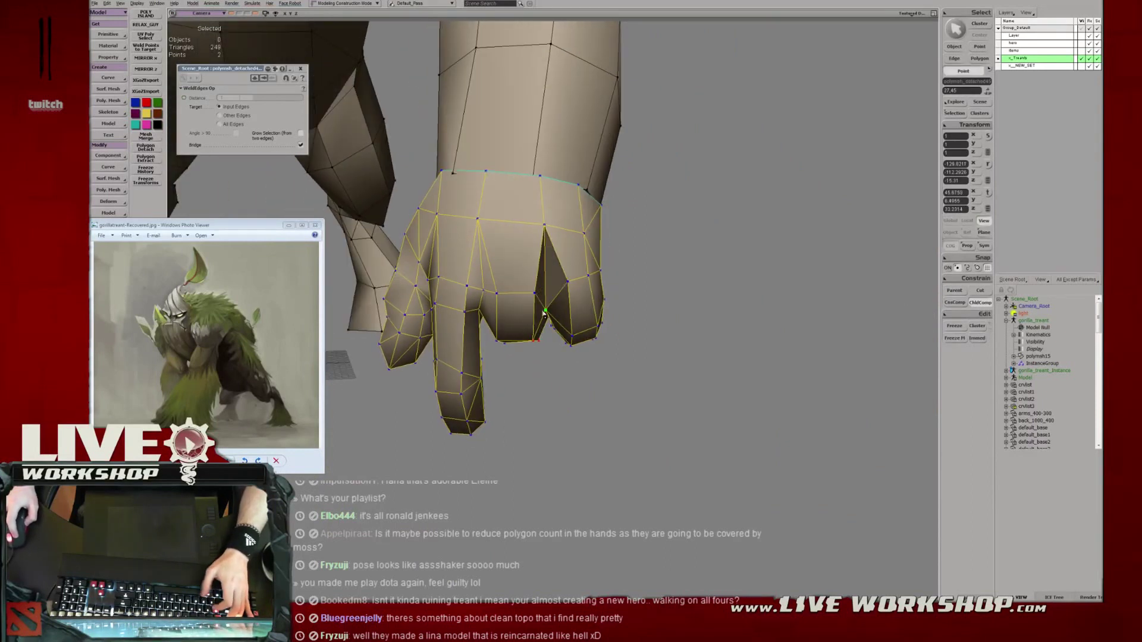
{"action": "left_click", "coordinate": [545, 311]}
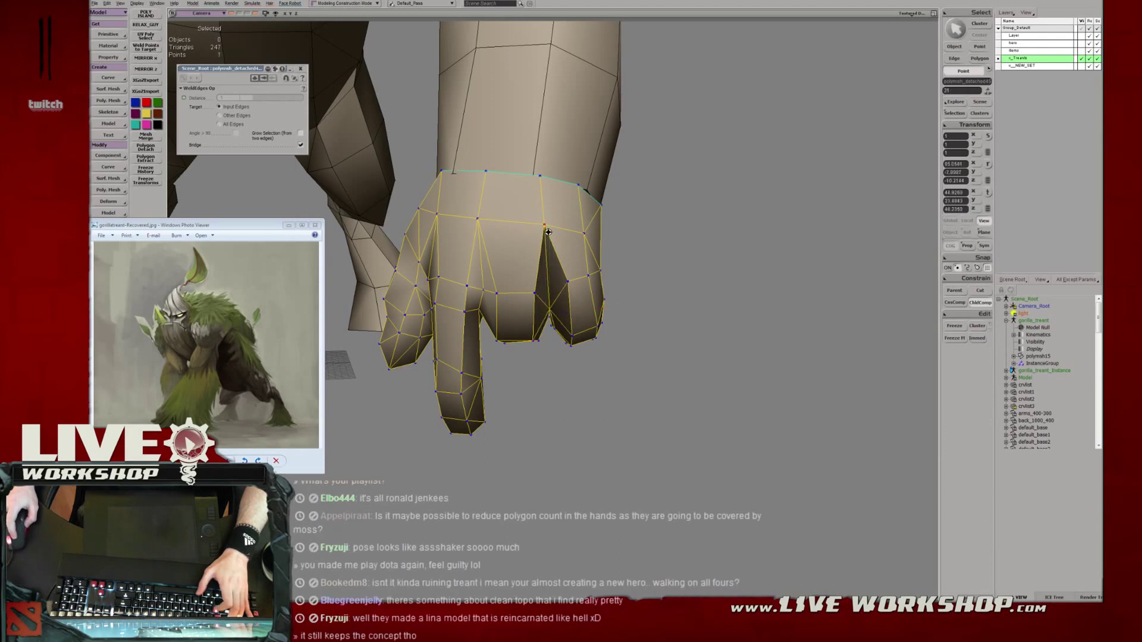
Move the knuckle point on the back of the hand down to the split between the curled fingers.
{"action": "middle_click_drag", "start_coordinate": [548, 232], "coordinate": [464, 241]}
{"action": "key", "text": "v"}
{"action": "left_click_drag", "start_coordinate": [447, 245], "coordinate": [457, 268]}
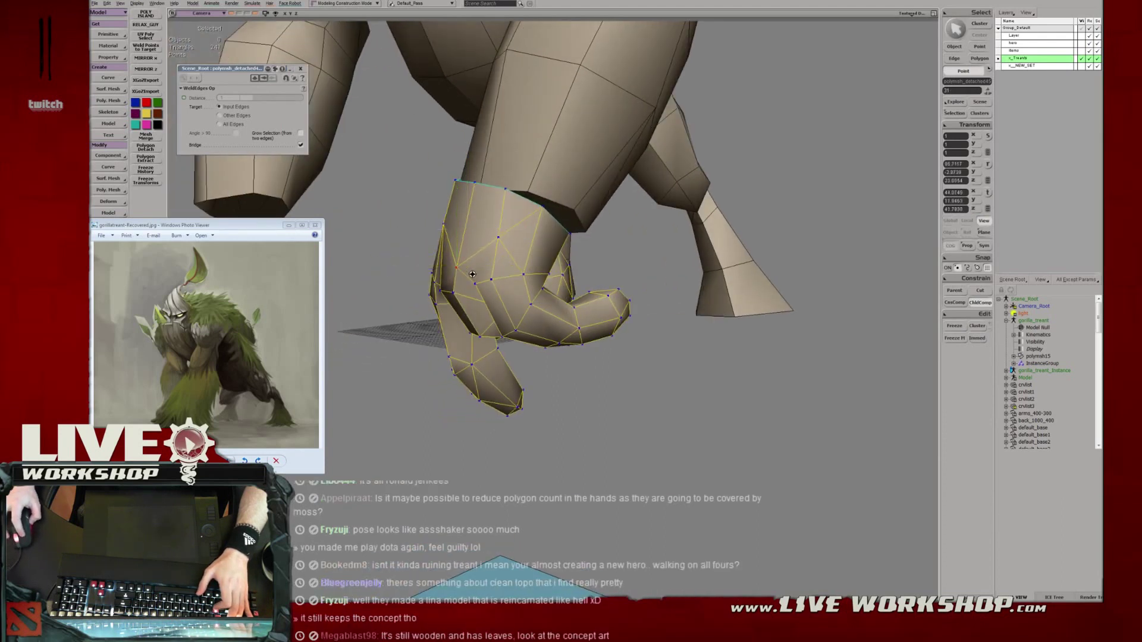
{"action": "middle_click_drag", "start_coordinate": [473, 274], "coordinate": [572, 285]}
{"action": "key", "text": "v"}
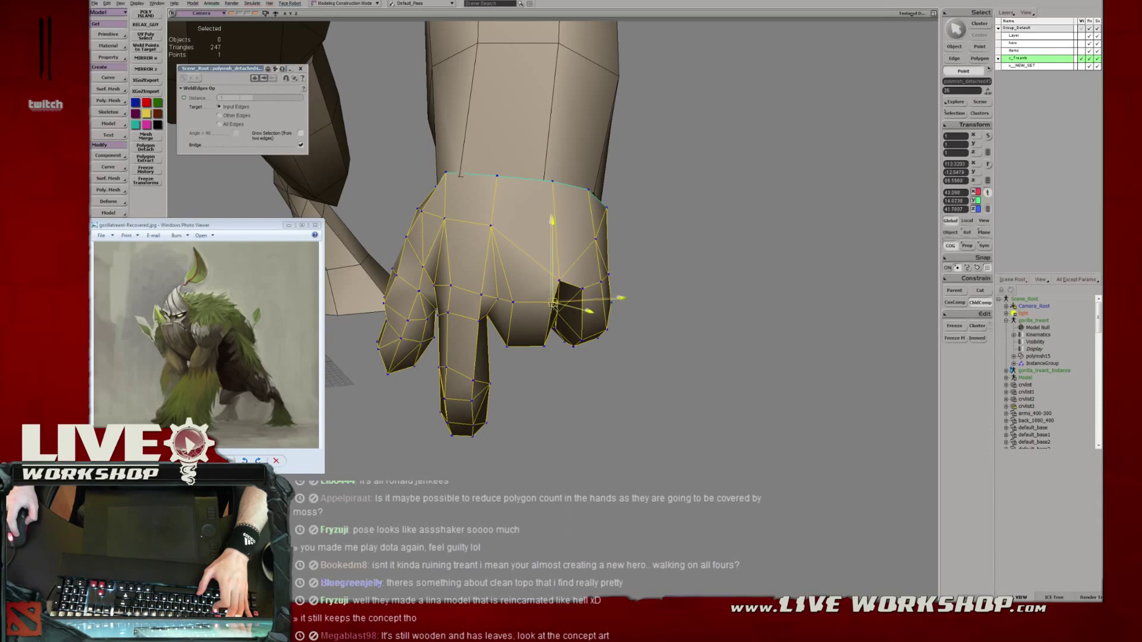
Fine-tune the outer curled finger's knuckle point and the lower point between the two curled fingers.
{"action": "middle_click_drag", "start_coordinate": [573, 305], "coordinate": [556, 306]}
{"action": "left_click", "coordinate": [592, 284]}
{"action": "key", "text": "v"}
{"action": "left_click_drag", "start_coordinate": [593, 284], "coordinate": [594, 287]}
{"action": "left_click", "coordinate": [568, 344]}
{"action": "key", "text": "v"}
{"action": "left_click_drag", "start_coordinate": [569, 344], "coordinate": [572, 346]}
Clear the selection, check the hand against the whole arm and nudge a point on the curled finger.
{"action": "key", "text": "space"}
{"action": "left_click", "coordinate": [652, 304]}
{"action": "scroll", "coordinate": [652, 303], "scroll_direction": "down", "scroll_amount": 4}
{"action": "middle_click_drag", "start_coordinate": [648, 301], "coordinate": [612, 334]}
{"action": "scroll", "coordinate": [418, 258], "scroll_direction": "down", "scroll_amount": 3}
{"action": "left_click", "coordinate": [613, 334]}
{"action": "key", "text": "t"}
{"action": "left_click", "coordinate": [568, 323]}
{"action": "key", "text": "m"}
{"action": "left_click_drag", "start_coordinate": [569, 323], "coordinate": [569, 316]}
{"action": "middle_click_drag", "start_coordinate": [630, 322], "coordinate": [626, 365]}
{"action": "key", "text": "4"}
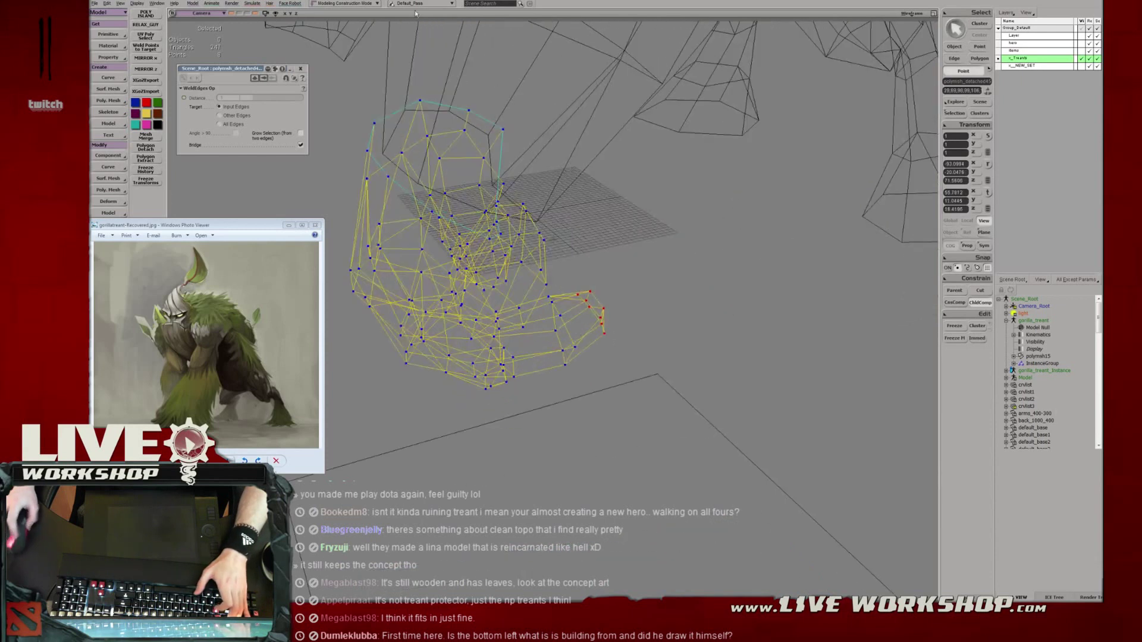
{"action": "left_click", "coordinate": [276, 13]}
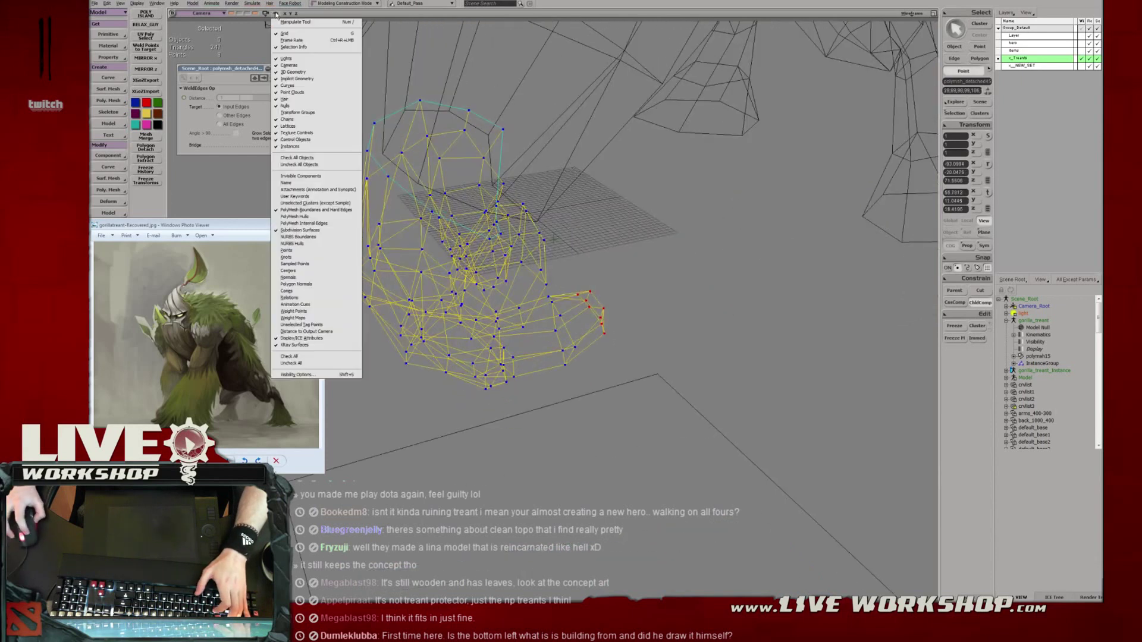
{"action": "left_click", "coordinate": [291, 105]}
{"action": "left_click", "coordinate": [275, 13]}
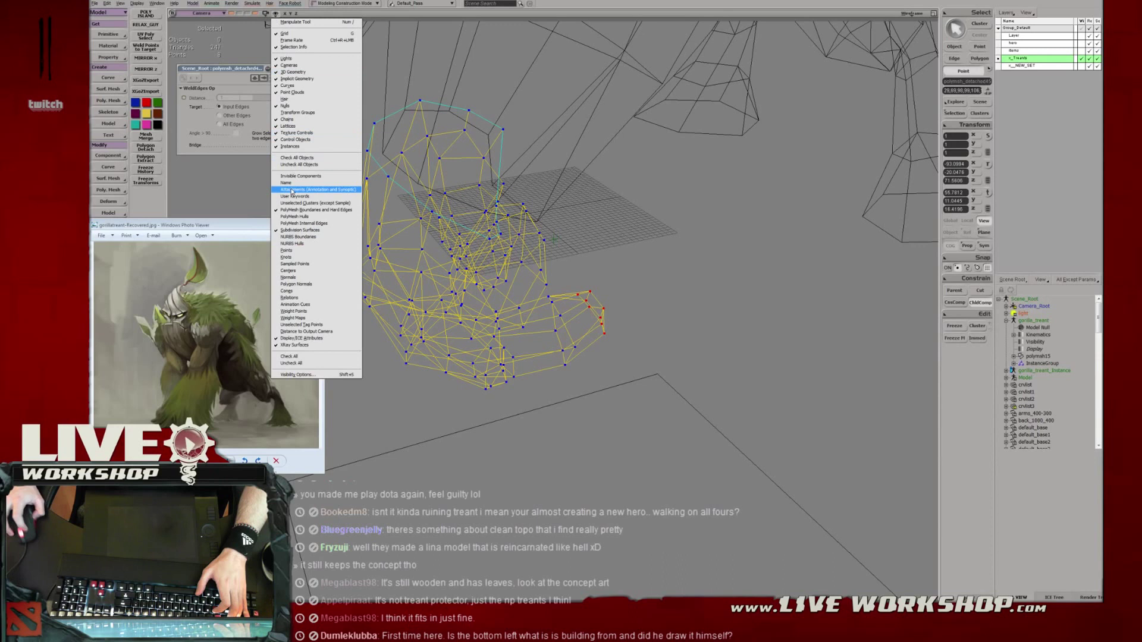
{"action": "left_click", "coordinate": [287, 106]}
Rotate the curled finger's tip points and shift them slightly to refine the end of the finger.
{"action": "middle_click_drag", "start_coordinate": [555, 241], "coordinate": [540, 287]}
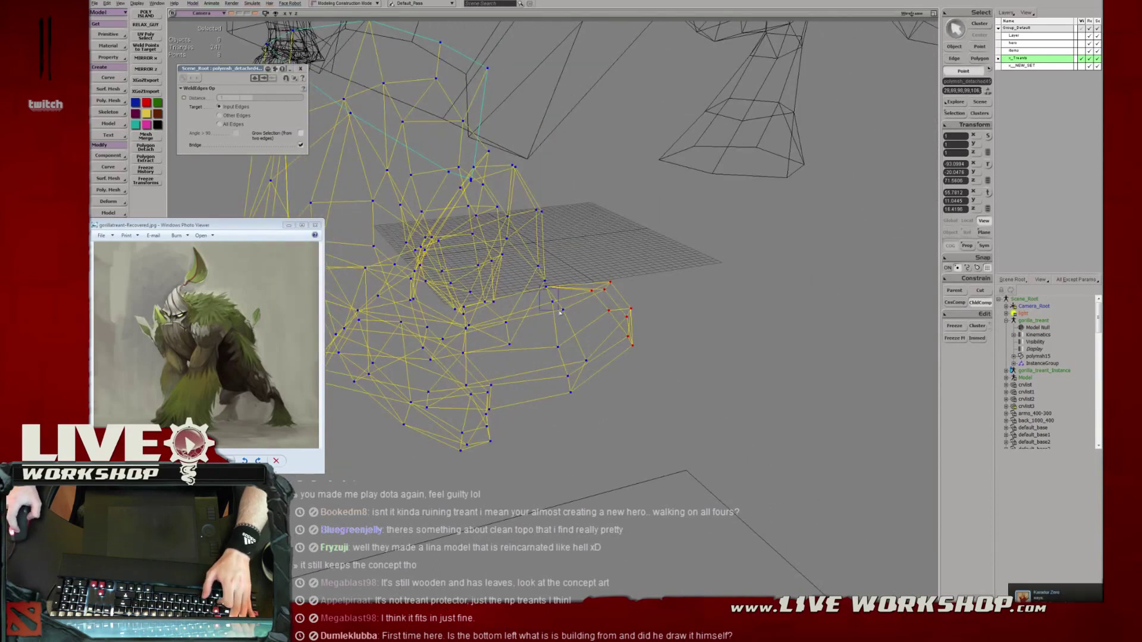
{"action": "key", "text": "4"}
{"action": "mouse_move", "coordinate": [614, 329]}
{"action": "middle_mouse_down"}
{"action": "mouse_move", "coordinate": [601, 305]}
{"action": "mouse_move", "coordinate": [627, 275]}
{"action": "middle_mouse_up"}
{"action": "key", "text": "c"}
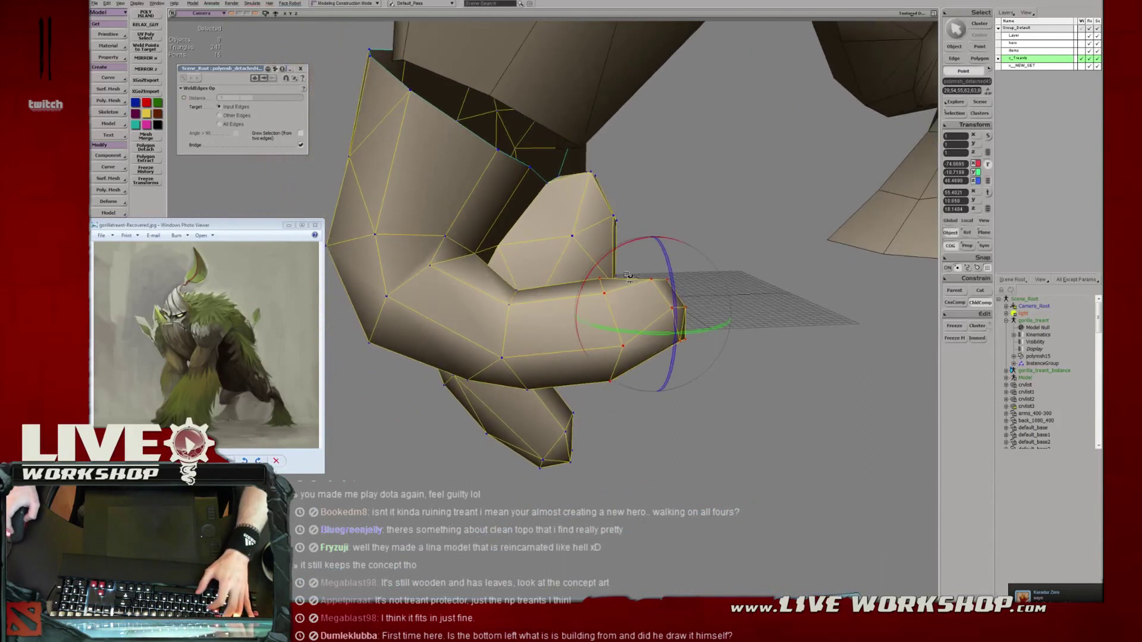
{"action": "left_click_drag", "start_coordinate": [707, 259], "coordinate": [675, 246]}
{"action": "key", "text": "v"}
{"action": "left_click_drag", "start_coordinate": [651, 315], "coordinate": [613, 278]}
Clear the point selection, pull back to the whole gorilla and save the scene.
{"action": "middle_click_drag", "start_coordinate": [613, 278], "coordinate": [540, 309]}
{"action": "left_click_drag", "start_coordinate": [442, 266], "coordinate": [443, 267]}
{"action": "middle_click_drag", "start_coordinate": [443, 268], "coordinate": [359, 209]}
{"action": "right_click_drag", "start_coordinate": [359, 209], "coordinate": [540, 291]}
{"action": "key", "text": "ctrl+s"}
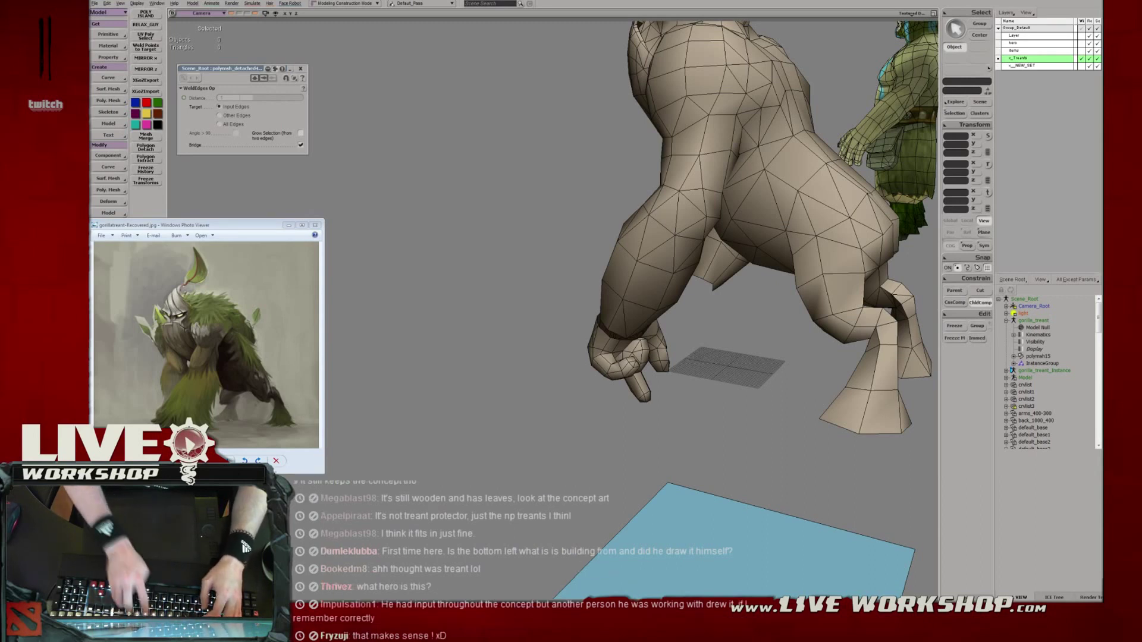
{"action": "left_click_drag", "start_coordinate": [547, 249], "coordinate": [525, 256]}
{"action": "key", "text": "ctrl+s"}
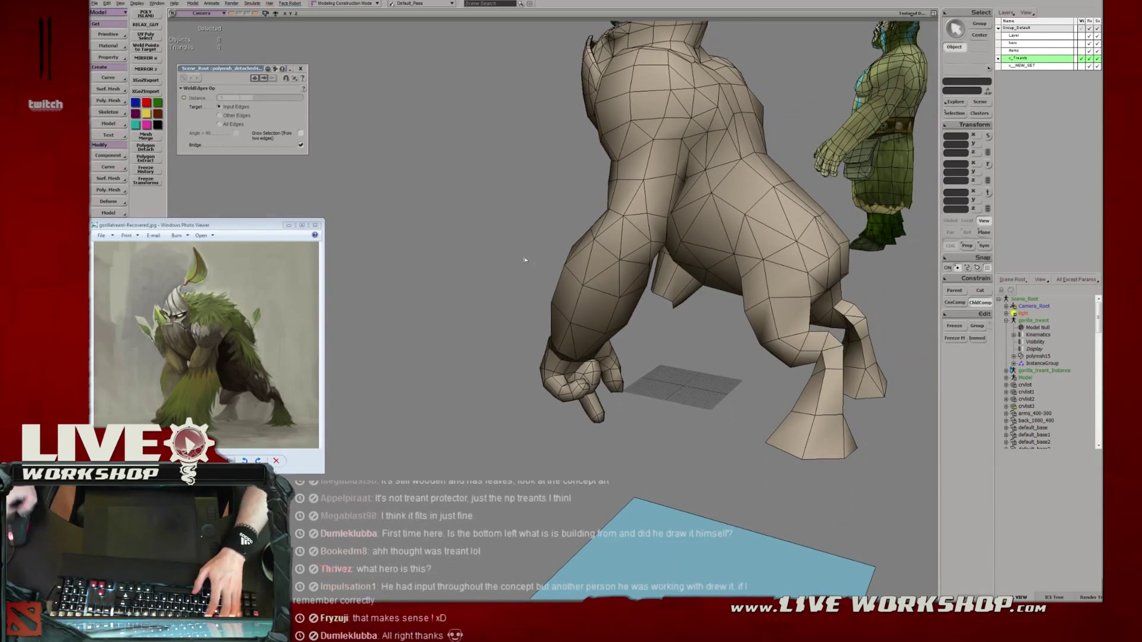
{"action": "left_click_drag", "start_coordinate": [501, 249], "coordinate": [492, 255]}
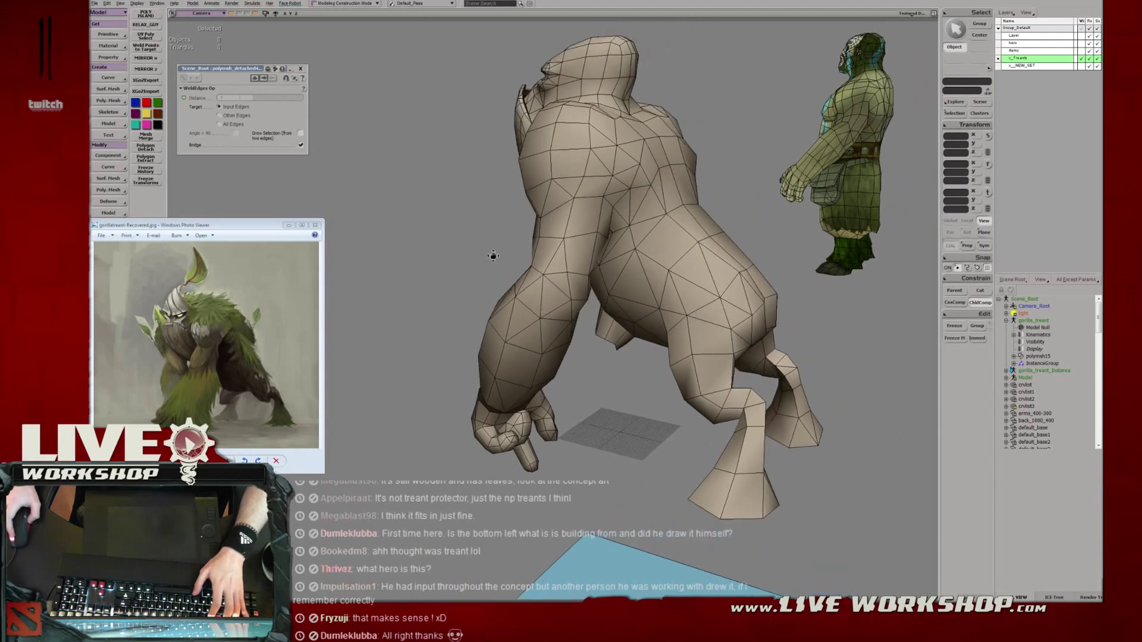
{"action": "right_click_drag", "start_coordinate": [492, 255], "coordinate": [535, 250]}
{"action": "key", "text": "ctrl+s"}
Examine the gorilla's overall pose and hand from the front against the concept art.
{"action": "middle_click_drag", "start_coordinate": [536, 250], "coordinate": [445, 228]}
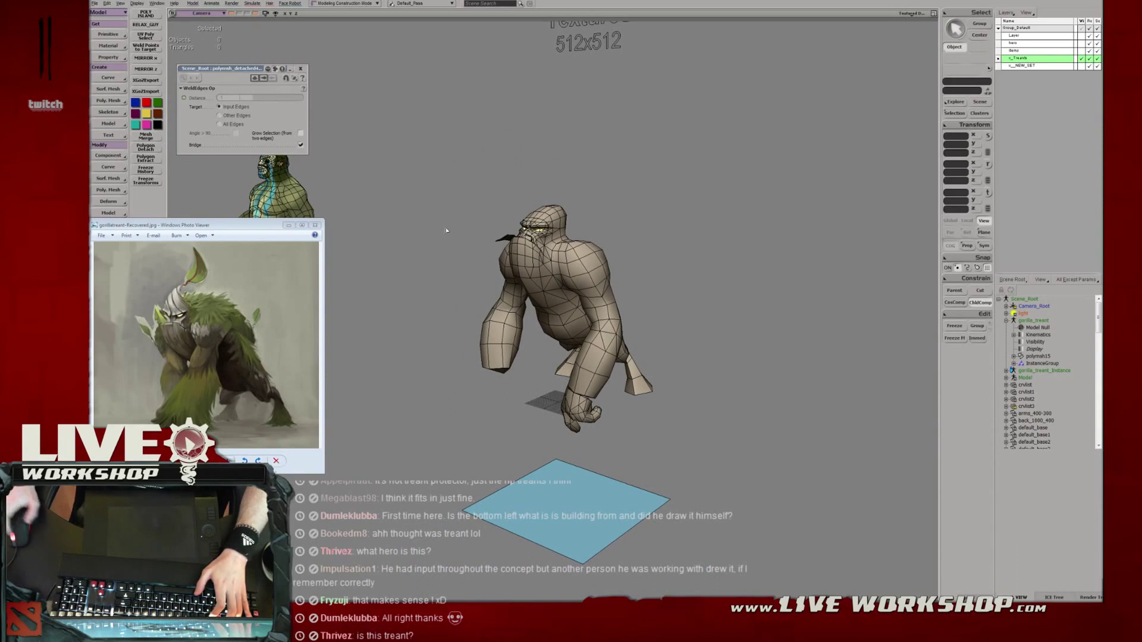
{"action": "left_click_drag", "start_coordinate": [509, 231], "coordinate": [565, 271]}
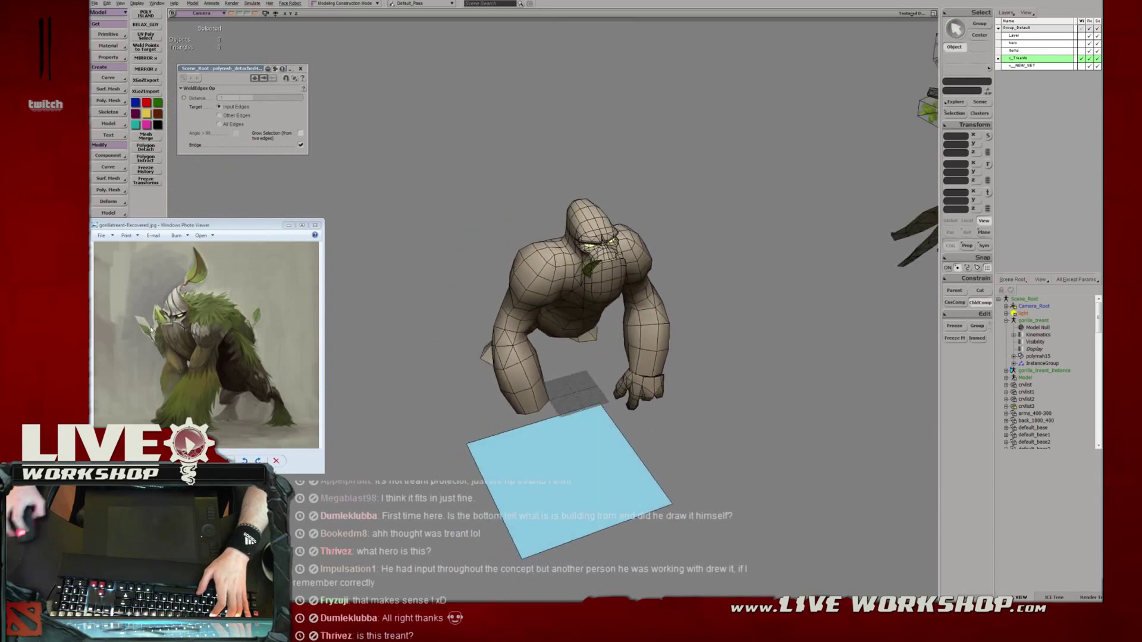
{"action": "middle_click_drag", "start_coordinate": [424, 324], "coordinate": [550, 320]}
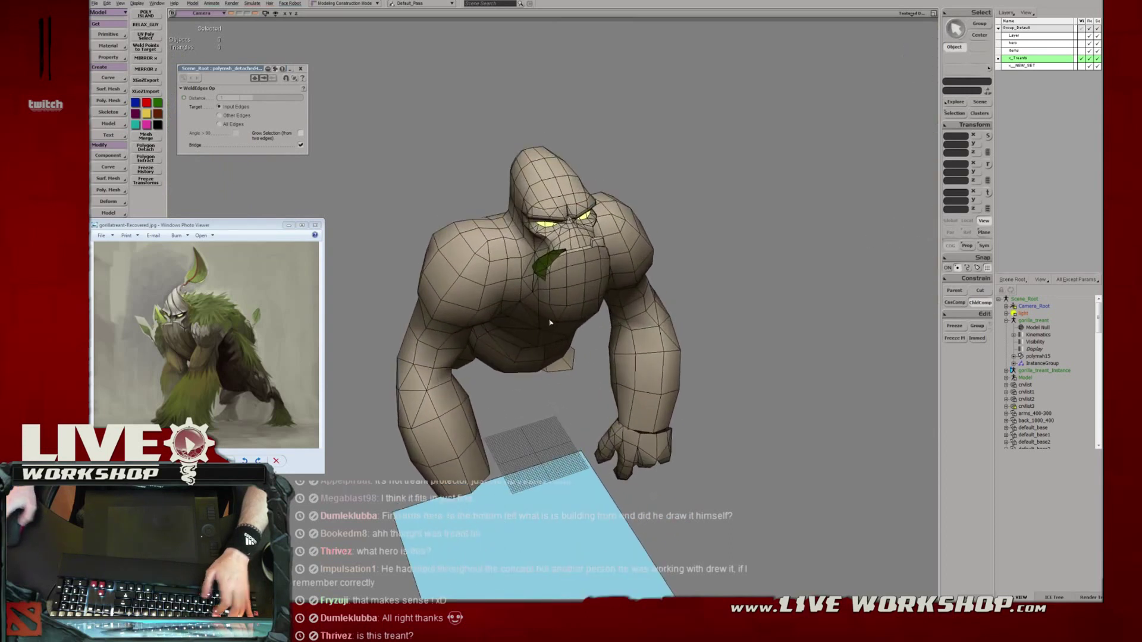
{"action": "mouse_move", "coordinate": [564, 312]}
{"action": "right_mouse_down"}
{"action": "mouse_move", "coordinate": [583, 315]}
{"action": "mouse_move", "coordinate": [568, 312]}
{"action": "right_mouse_up"}
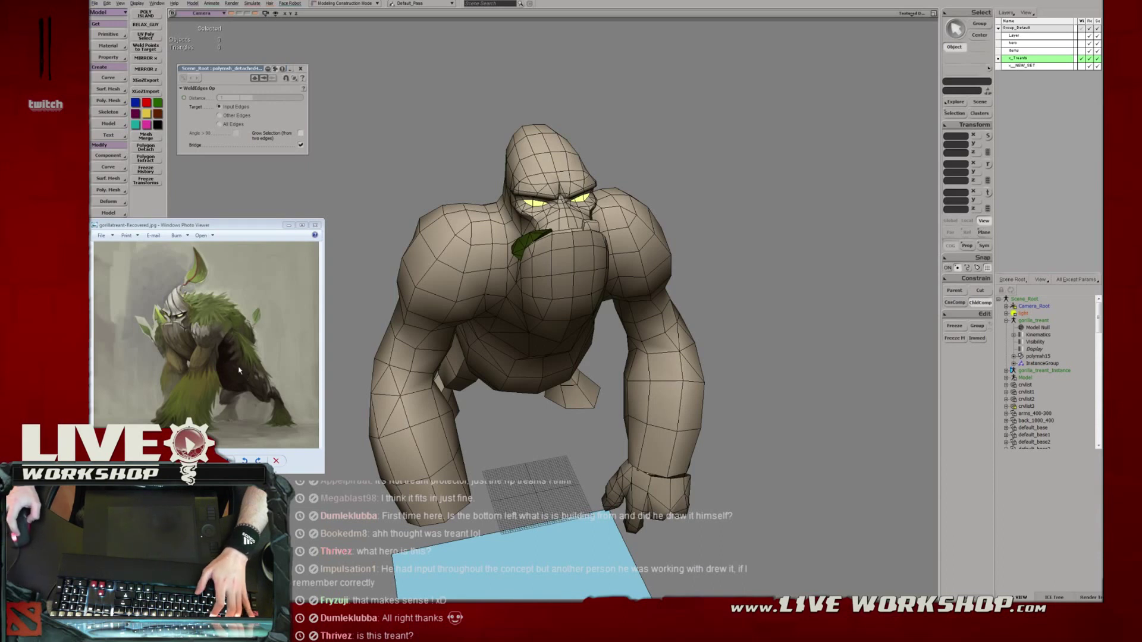
{"action": "middle_click_drag", "start_coordinate": [465, 293], "coordinate": [536, 312]}
{"action": "right_click_drag", "start_coordinate": [581, 316], "coordinate": [639, 312]}
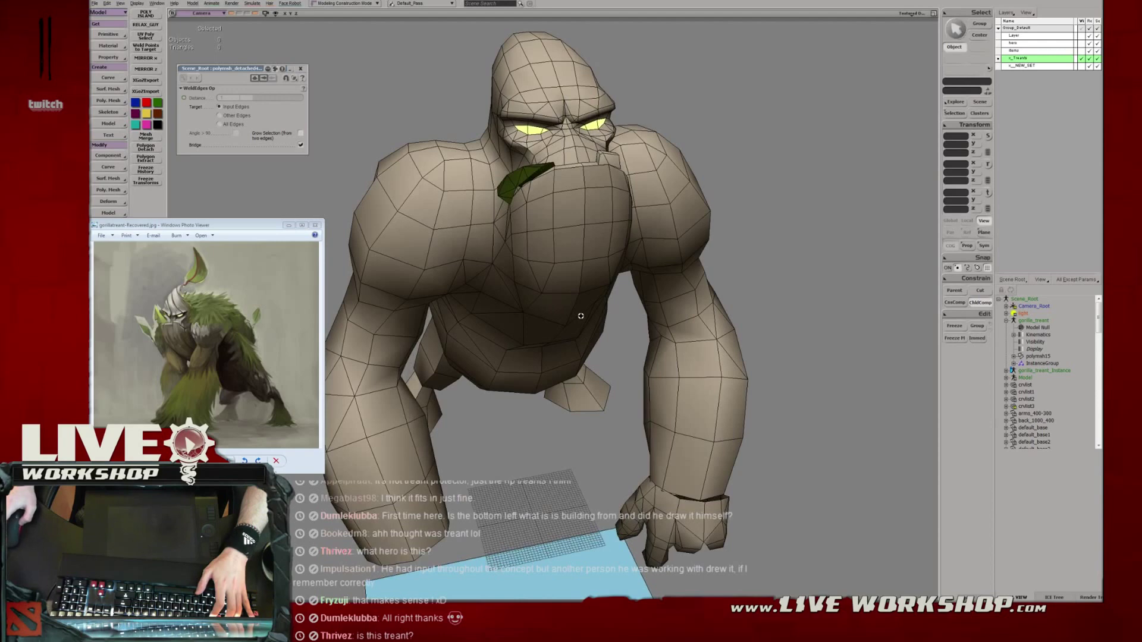
{"action": "middle_click_drag", "start_coordinate": [639, 311], "coordinate": [601, 322]}
Pick the hand mesh and select all polygons of the straight pointing finger by growing from its tip.
{"action": "left_click", "coordinate": [574, 305]}
{"action": "left_click", "coordinate": [589, 372]}
{"action": "middle_click_drag", "start_coordinate": [589, 372], "coordinate": [601, 349]}
{"action": "key", "text": "t"}
{"action": "left_click_drag", "start_coordinate": [492, 404], "coordinate": [576, 458]}
{"action": "key", "text": "f"}
{"action": "mouse_move", "coordinate": [576, 459]}
{"action": "middle_mouse_down"}
{"action": "mouse_move", "coordinate": [612, 387]}
{"action": "mouse_move", "coordinate": [560, 350]}
{"action": "mouse_move", "coordinate": [574, 346]}
{"action": "mouse_move", "coordinate": [523, 377]}
{"action": "mouse_move", "coordinate": [539, 372]}
{"action": "middle_mouse_up"}
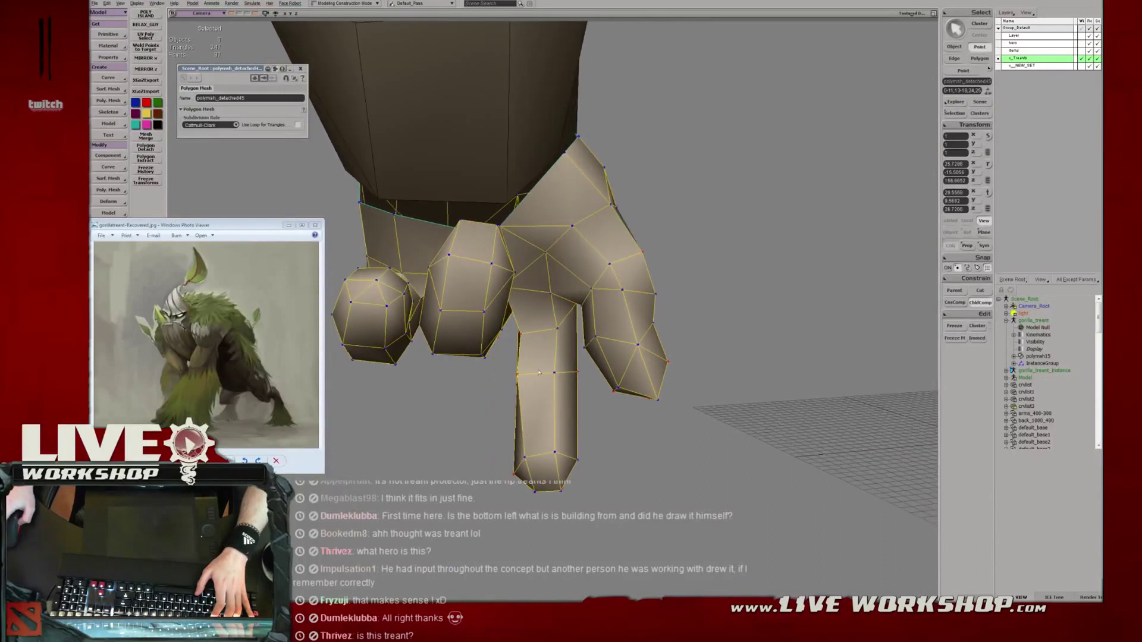
{"action": "key", "text": "u"}
{"action": "left_click", "coordinate": [538, 474]}
{"action": "key", "text": "shift+plus"}
{"action": "key", "text": "shift+plus"}
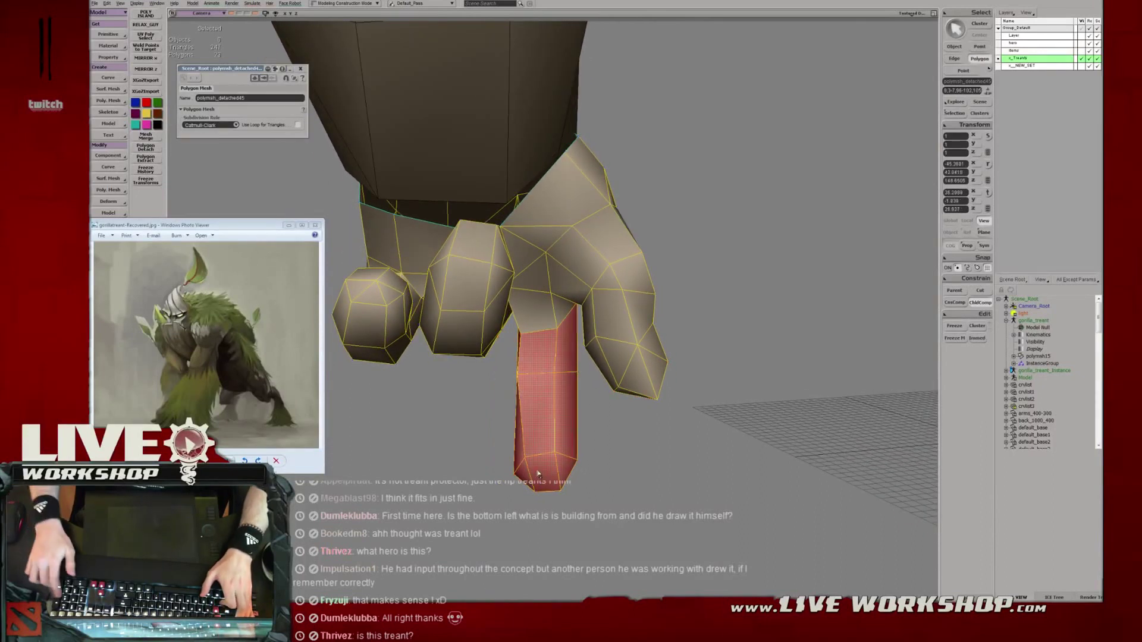
Move and rotate the pointing finger so it curls under the palm like its neighbours.
{"action": "middle_click_drag", "start_coordinate": [541, 460], "coordinate": [546, 427]}
{"action": "left_click_drag", "start_coordinate": [546, 427], "coordinate": [551, 441], "text": "shift"}
{"action": "key", "text": "c"}
{"action": "left_click", "coordinate": [562, 290], "text": "alt"}
{"action": "middle_click_drag", "start_coordinate": [561, 290], "coordinate": [635, 300]}
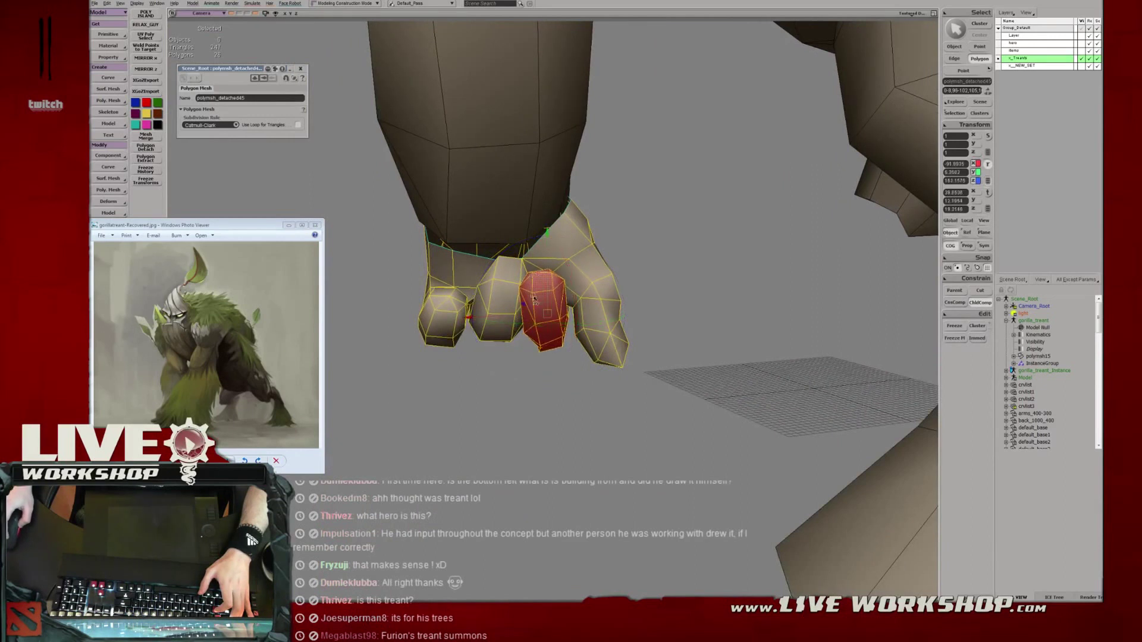
Fine-tune the newly curled finger's position and rotation so it lines up with the other knuckles.
{"action": "middle_click_drag", "start_coordinate": [551, 310], "coordinate": [528, 326]}
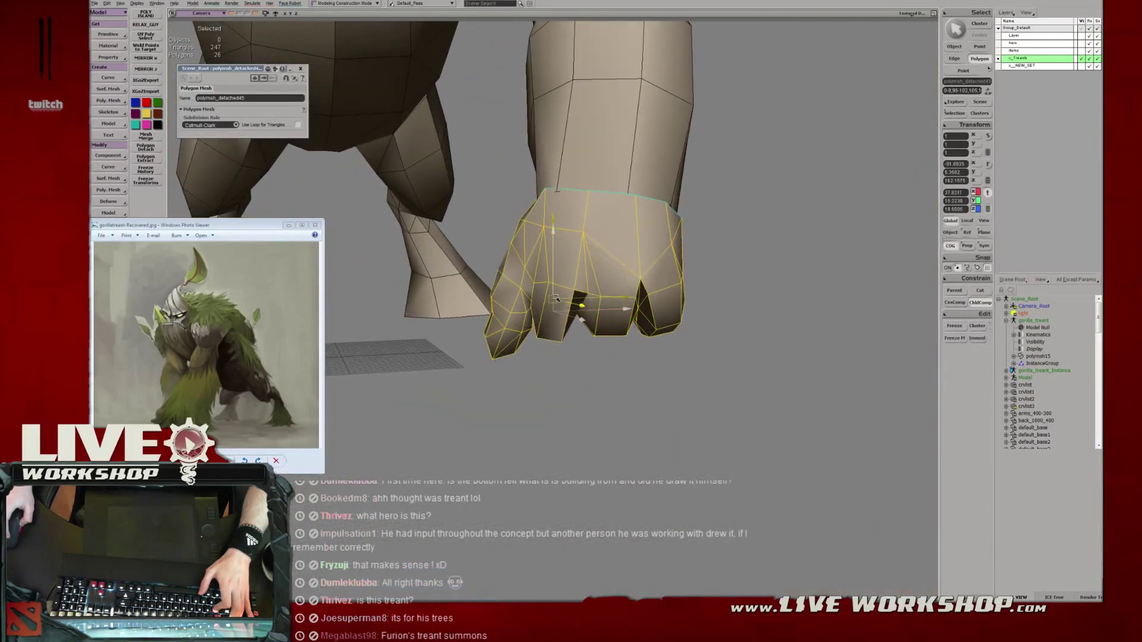
{"action": "key", "text": "c"}
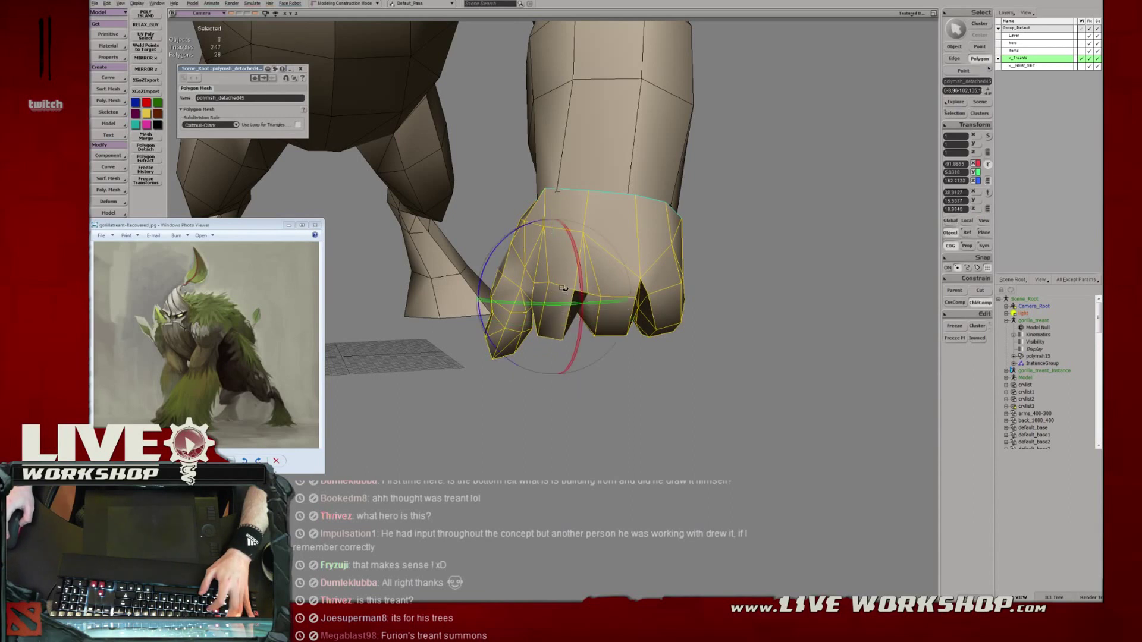
{"action": "key", "text": "c"}
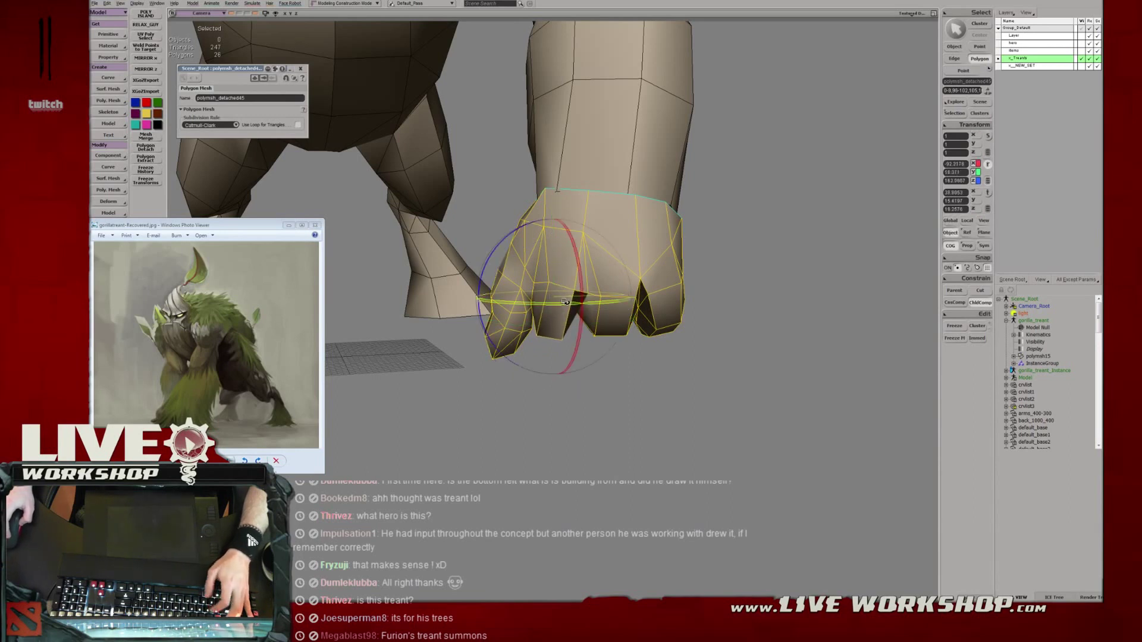
{"action": "middle_click_drag", "start_coordinate": [563, 306], "coordinate": [467, 335]}
Delete the hidden polygons where the newly curled finger overlaps the palm.
{"action": "key", "text": "v"}
{"action": "key", "text": "m"}
{"action": "key", "text": "u"}
{"action": "left_click", "coordinate": [599, 321]}
{"action": "key", "text": "4"}
{"action": "key", "text": "shift+plus"}
{"action": "key", "text": "4"}
{"action": "mouse_move", "coordinate": [634, 354]}
{"action": "middle_mouse_down"}
{"action": "mouse_move", "coordinate": [623, 305]}
{"action": "mouse_move", "coordinate": [630, 321]}
{"action": "mouse_move", "coordinate": [589, 289]}
{"action": "mouse_move", "coordinate": [587, 328]}
{"action": "middle_mouse_up"}
{"action": "key", "text": "Delete"}
{"action": "key", "text": "4"}
{"action": "left_click", "coordinate": [583, 288]}
{"action": "key", "text": "6"}
{"action": "key", "text": "Delete"}
{"action": "key", "text": "4"}
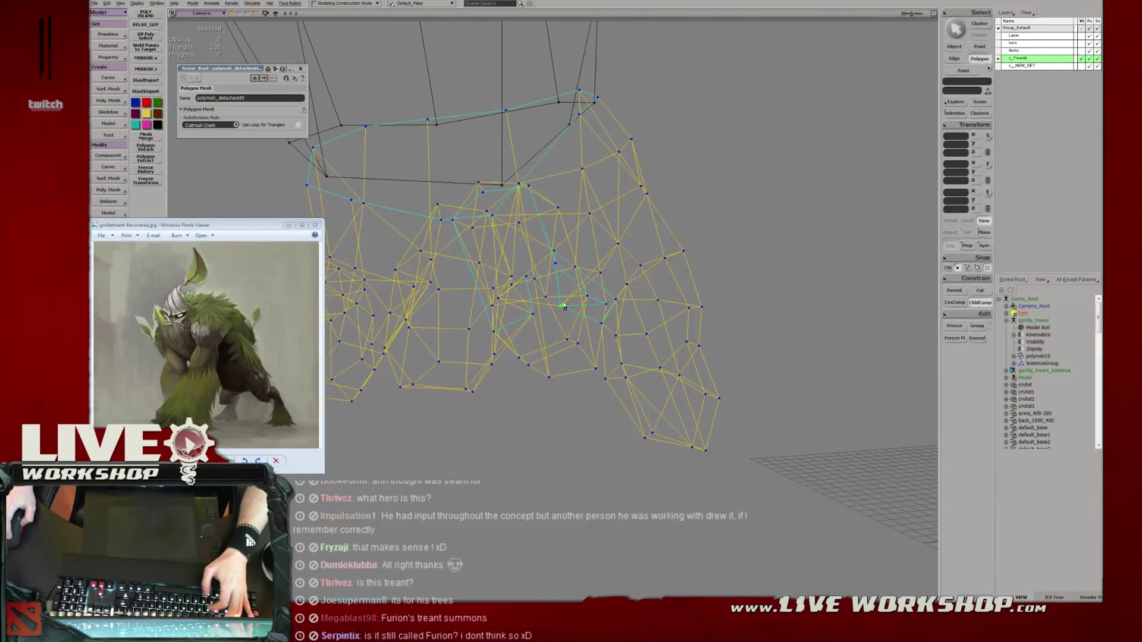
Weld the loose border points on the newly curled finger to the adjacent hand points.
{"action": "left_click", "coordinate": [593, 297]}
{"action": "key", "text": "6"}
{"action": "mouse_move", "coordinate": [604, 312]}
{"action": "middle_mouse_down"}
{"action": "mouse_move", "coordinate": [589, 317]}
{"action": "mouse_move", "coordinate": [568, 269]}
{"action": "middle_mouse_up"}
{"action": "key", "text": "4"}
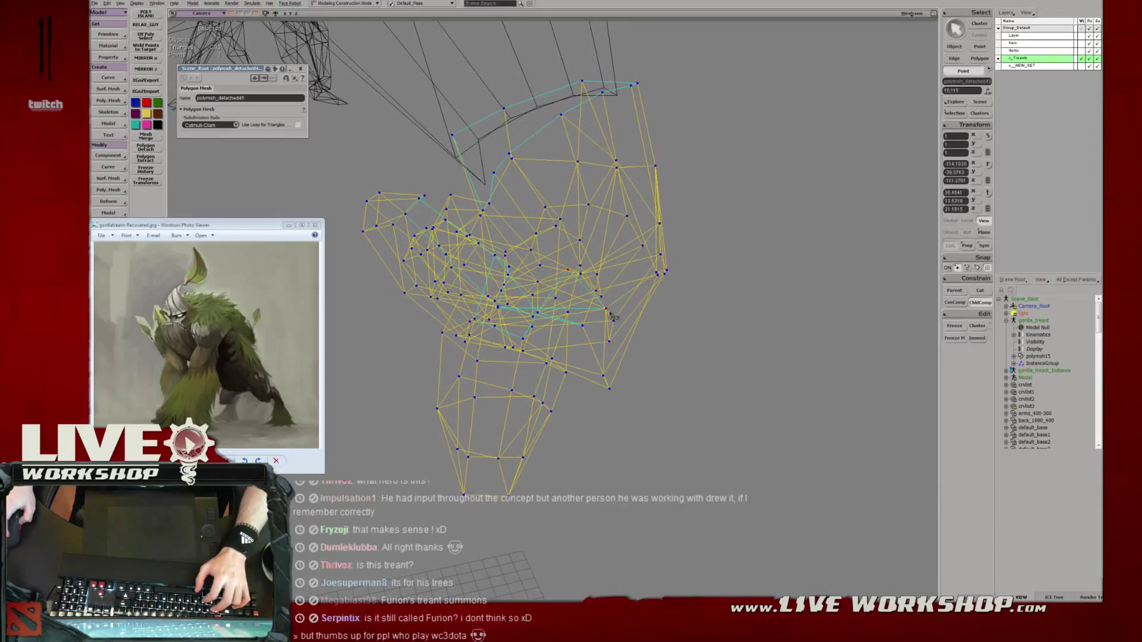
{"action": "key", "text": "alt+w"}
{"action": "key", "text": "v"}
{"action": "key", "text": "4"}
{"action": "mouse_move", "coordinate": [559, 327]}
{"action": "middle_mouse_down"}
{"action": "mouse_move", "coordinate": [584, 270]}
{"action": "mouse_move", "coordinate": [568, 317]}
{"action": "mouse_move", "coordinate": [543, 330]}
{"action": "mouse_move", "coordinate": [581, 302]}
{"action": "middle_mouse_up"}
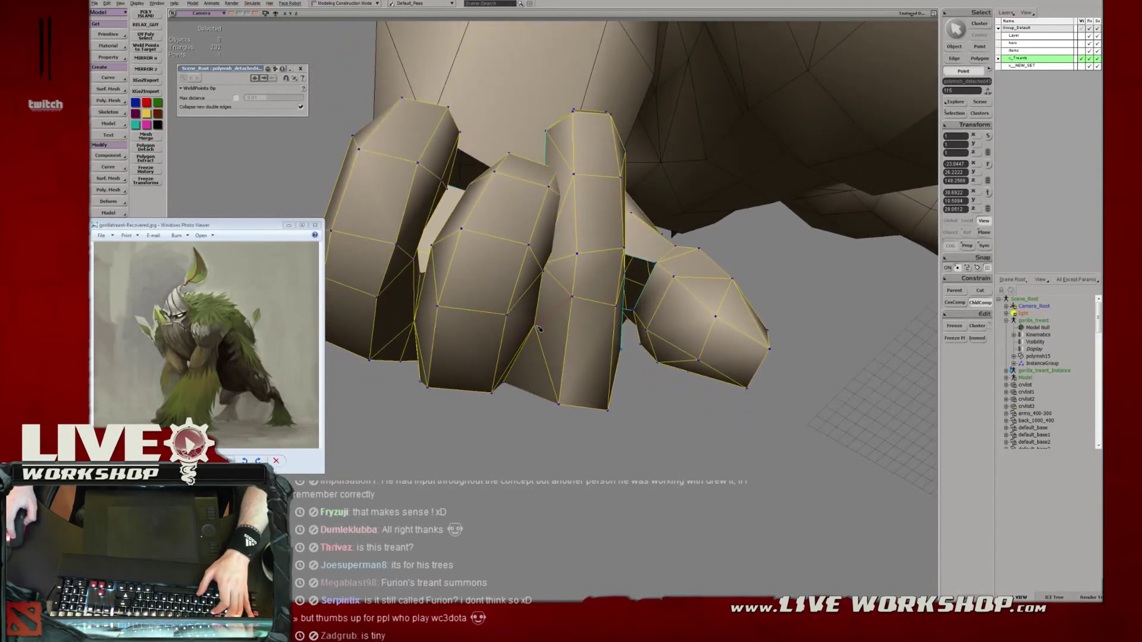
Reposition the points around the newly curled finger's underside joint to straighten its edge flow.
{"action": "left_click_drag", "start_coordinate": [595, 322], "coordinate": [593, 319]}
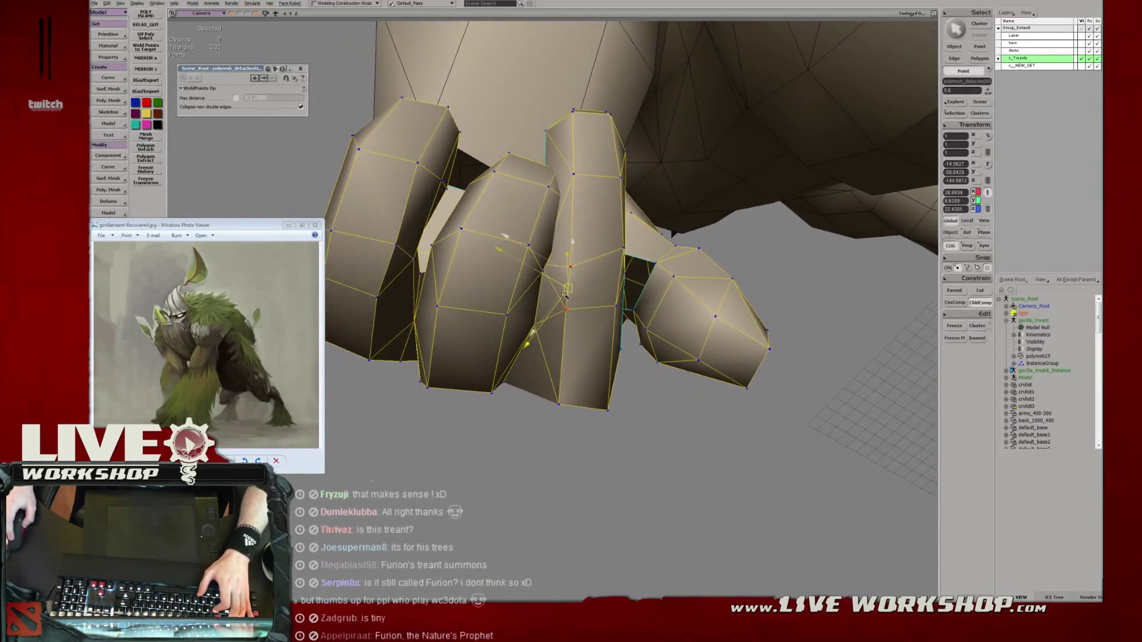
{"action": "left_click", "coordinate": [567, 271]}
{"action": "left_click_drag", "start_coordinate": [567, 271], "coordinate": [563, 261]}
{"action": "middle_click_drag", "start_coordinate": [563, 261], "coordinate": [594, 279]}
{"action": "left_click", "coordinate": [610, 302]}
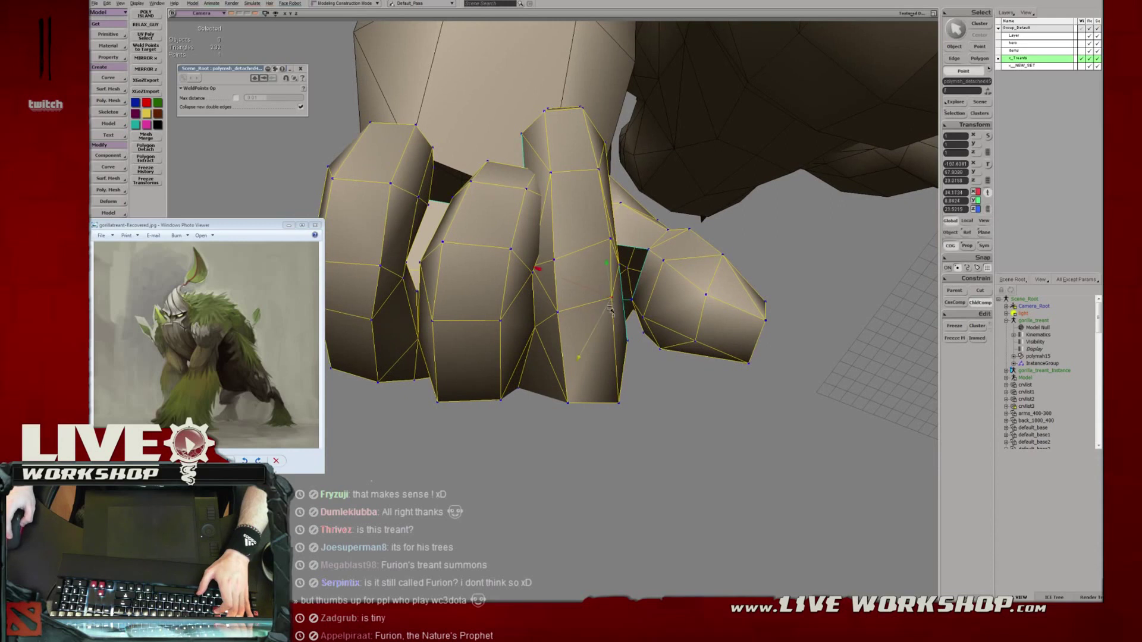
{"action": "left_click_drag", "start_coordinate": [623, 325], "coordinate": [627, 320]}
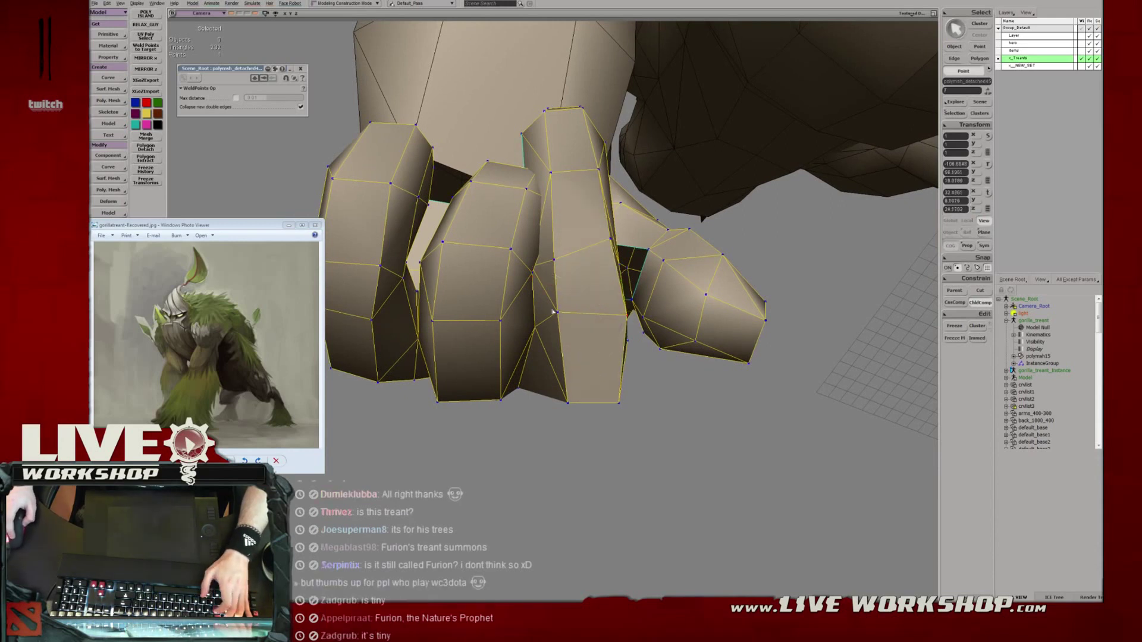
Adjust the lower points of the newly curled finger to shape its bottom.
{"action": "key", "text": "s"}
{"action": "right_click_drag", "start_coordinate": [555, 323], "coordinate": [610, 359]}
{"action": "key", "text": "4"}
{"action": "mouse_move", "coordinate": [611, 359]}
{"action": "middle_mouse_down"}
{"action": "mouse_move", "coordinate": [578, 339]}
{"action": "mouse_move", "coordinate": [602, 394]}
{"action": "middle_mouse_up"}
{"action": "key", "text": "6"}
{"action": "key", "text": "t"}
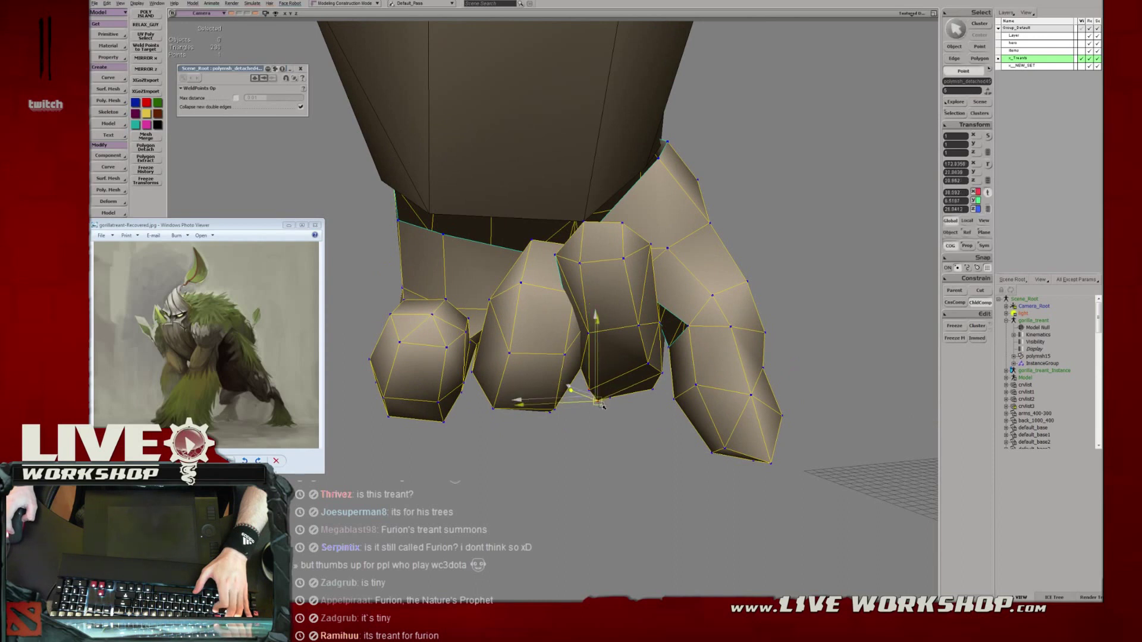
{"action": "left_click_drag", "start_coordinate": [592, 390], "coordinate": [657, 379]}
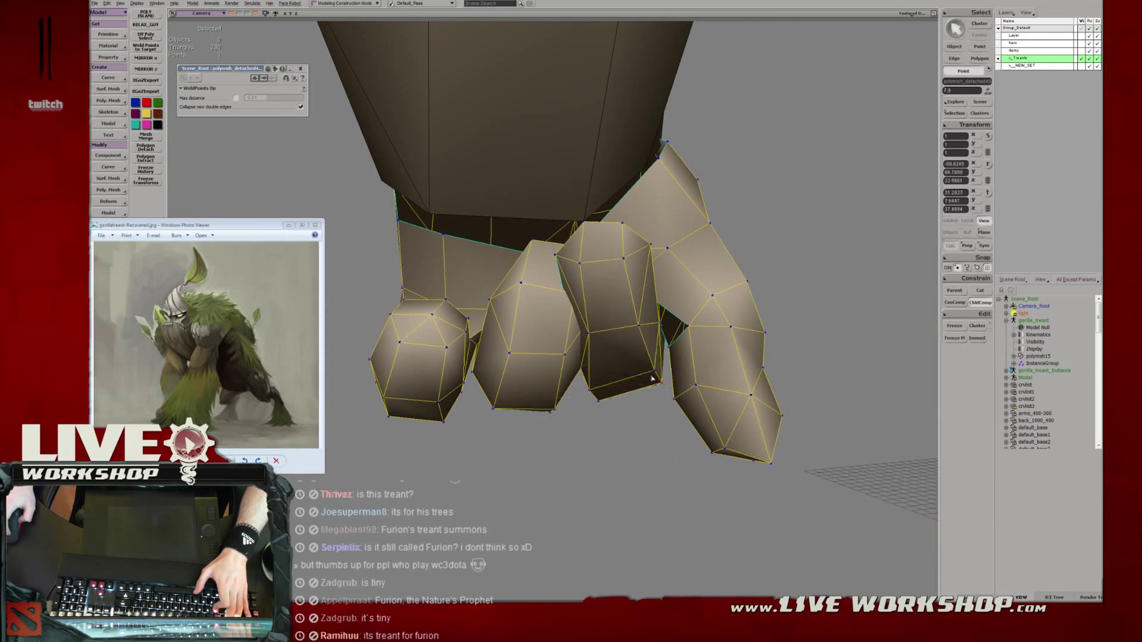
Raise the newly curled finger's bottom edge slightly and nudge the point on its thumb side.
{"action": "key", "text": "e"}
{"action": "left_click", "coordinate": [626, 380]}
{"action": "left_click_drag", "start_coordinate": [626, 380], "coordinate": [630, 375]}
{"action": "key", "text": "t"}
{"action": "left_click_drag", "start_coordinate": [639, 324], "coordinate": [648, 323]}
Move the inner point between the newly curled finger and its neighbour, working in wireframe.
{"action": "key", "text": "4"}
{"action": "mouse_move", "coordinate": [589, 343]}
{"action": "right_mouse_down"}
{"action": "mouse_move", "coordinate": [588, 323]}
{"action": "mouse_move", "coordinate": [558, 301]}
{"action": "right_mouse_up"}
{"action": "key", "text": "v"}
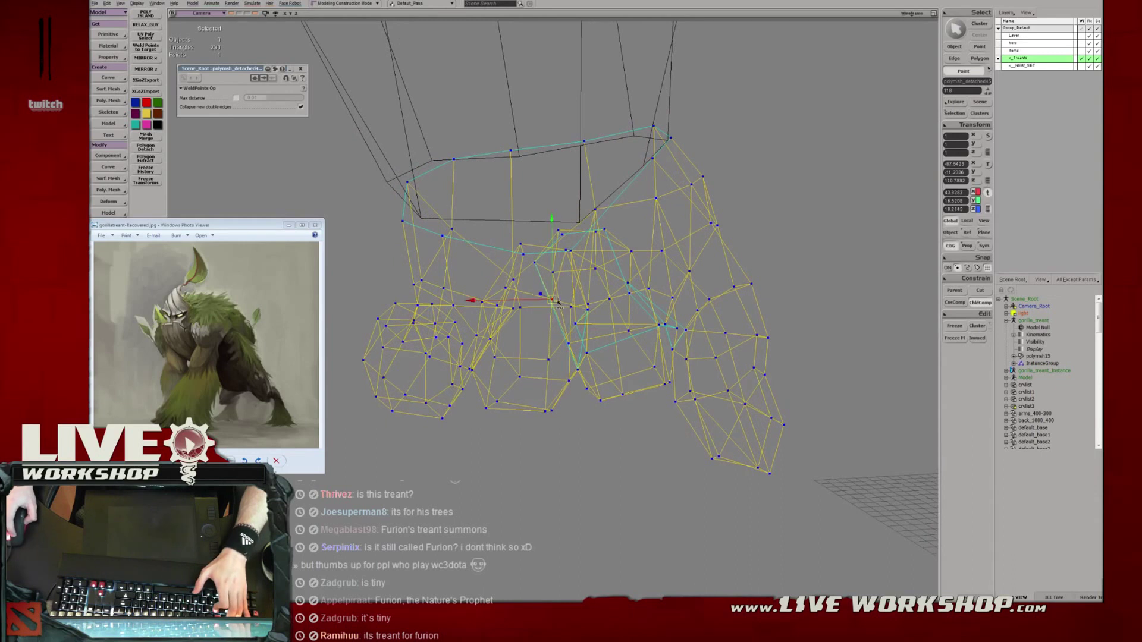
{"action": "left_click_drag", "start_coordinate": [590, 315], "coordinate": [584, 308]}
{"action": "key", "text": "4"}
{"action": "right_click_drag", "start_coordinate": [597, 309], "coordinate": [590, 285]}
Select the newly curled finger's tip polygons with a grown selection and rotate them.
{"action": "key", "text": "u"}
{"action": "left_click", "coordinate": [598, 259]}
{"action": "key", "text": "shift+plus"}
{"action": "key", "text": "c"}
{"action": "left_click_drag", "start_coordinate": [641, 234], "coordinate": [642, 224]}
{"action": "key", "text": "s"}
{"action": "right_click_drag", "start_coordinate": [640, 232], "coordinate": [595, 261]}
Shift the newly curled fingertip sideways and refine its angle beside the neighbouring finger.
{"action": "key", "text": "u"}
{"action": "middle_click", "coordinate": [524, 307]}
{"action": "key", "text": "s"}
{"action": "key", "text": "v"}
{"action": "left_click_drag", "start_coordinate": [539, 254], "coordinate": [562, 268]}
{"action": "key", "text": "c"}
{"action": "key", "text": "s"}
{"action": "right_click_drag", "start_coordinate": [562, 267], "coordinate": [595, 249]}
Reposition the inner points where the newly curled finger meets the neighbouring curled finger.
{"action": "left_click_drag", "start_coordinate": [595, 248], "coordinate": [549, 290], "text": "alt"}
{"action": "key", "text": "v"}
{"action": "key", "text": "4"}
{"action": "key", "text": "t"}
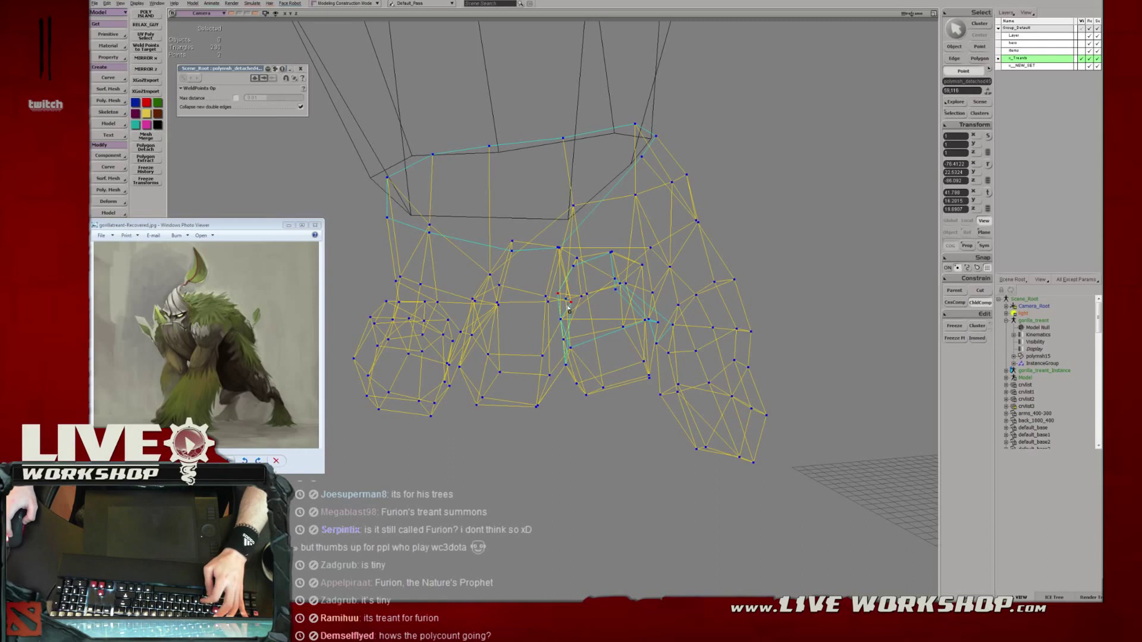
{"action": "key", "text": "6"}
{"action": "key", "text": "8"}
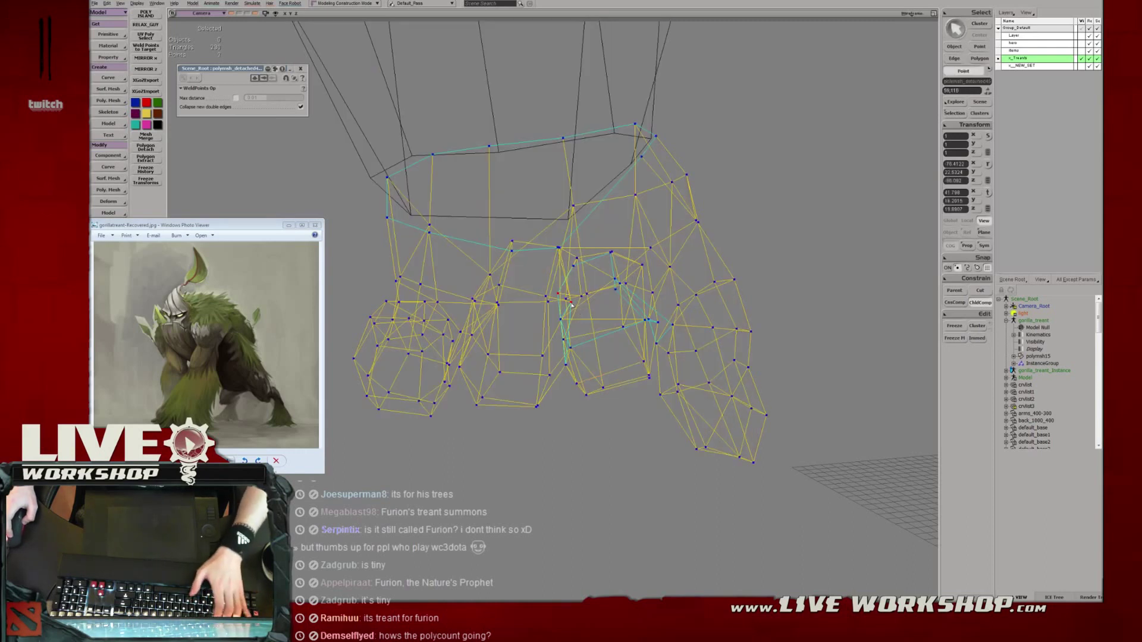
{"action": "key", "text": "8"}
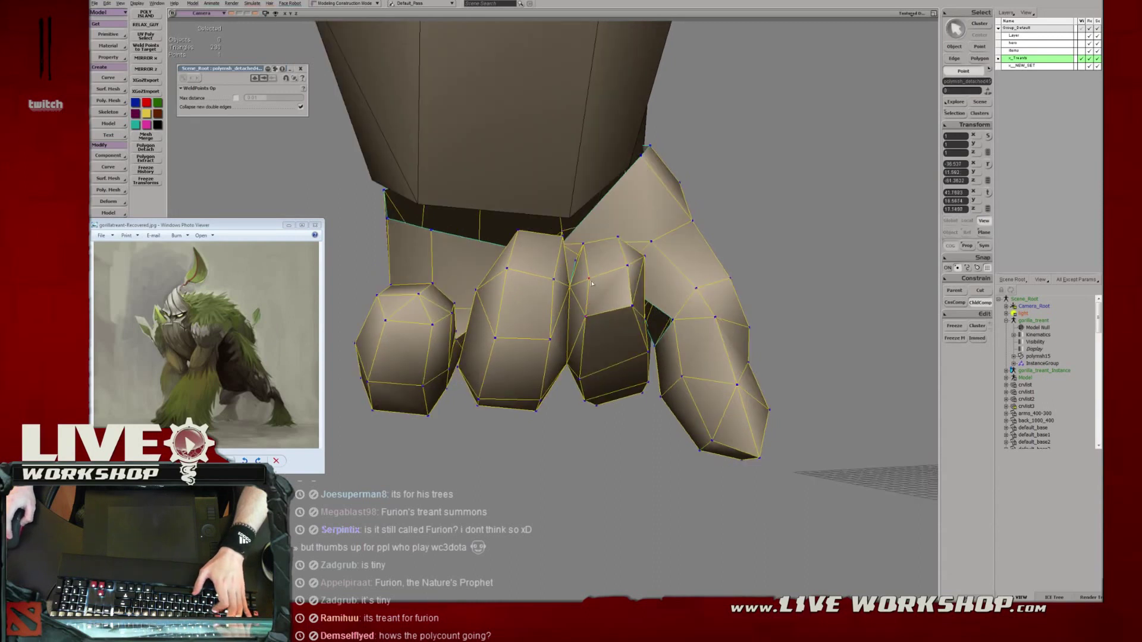
{"action": "left_click_drag", "start_coordinate": [587, 277], "coordinate": [584, 279]}
{"action": "mouse_move", "coordinate": [583, 280]}
{"action": "right_mouse_down"}
{"action": "mouse_move", "coordinate": [586, 329]}
{"action": "mouse_move", "coordinate": [586, 318]}
{"action": "right_mouse_up"}
{"action": "left_click_drag", "start_coordinate": [582, 314], "coordinate": [582, 322]}
{"action": "mouse_move", "coordinate": [582, 323]}
{"action": "right_mouse_down"}
{"action": "mouse_move", "coordinate": [578, 309]}
{"action": "mouse_move", "coordinate": [577, 320]}
{"action": "right_mouse_up"}
{"action": "left_click_drag", "start_coordinate": [577, 321], "coordinate": [571, 308], "text": "alt"}
Delete the leftover hidden polygons on the inner side of the newly curled finger, near the thumb.
{"action": "left_click", "coordinate": [566, 300]}
{"action": "right_click_drag", "start_coordinate": [566, 301], "coordinate": [589, 270]}
{"action": "key", "text": "Delete"}
{"action": "key", "text": "4"}
{"action": "mouse_move", "coordinate": [595, 314]}
{"action": "middle_mouse_down"}
{"action": "mouse_move", "coordinate": [608, 289]}
{"action": "mouse_move", "coordinate": [590, 285]}
{"action": "middle_mouse_up"}
{"action": "key", "text": "t"}
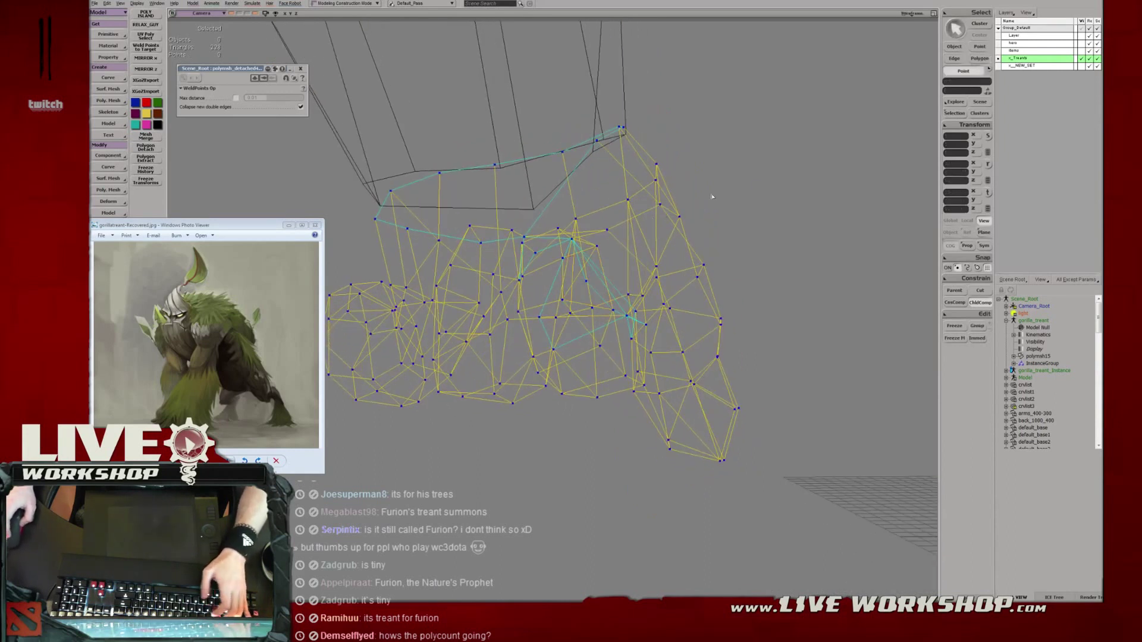
{"action": "mouse_move", "coordinate": [574, 245]}
{"action": "middle_mouse_down"}
{"action": "mouse_move", "coordinate": [625, 309]}
{"action": "mouse_move", "coordinate": [566, 292]}
{"action": "mouse_move", "coordinate": [628, 326]}
{"action": "mouse_move", "coordinate": [526, 307]}
{"action": "middle_mouse_up"}
{"action": "key", "text": "6"}
{"action": "key", "text": "u"}
{"action": "left_click", "coordinate": [601, 295]}
{"action": "left_click", "coordinate": [601, 295]}
{"action": "left_click", "coordinate": [587, 301], "text": "shift"}
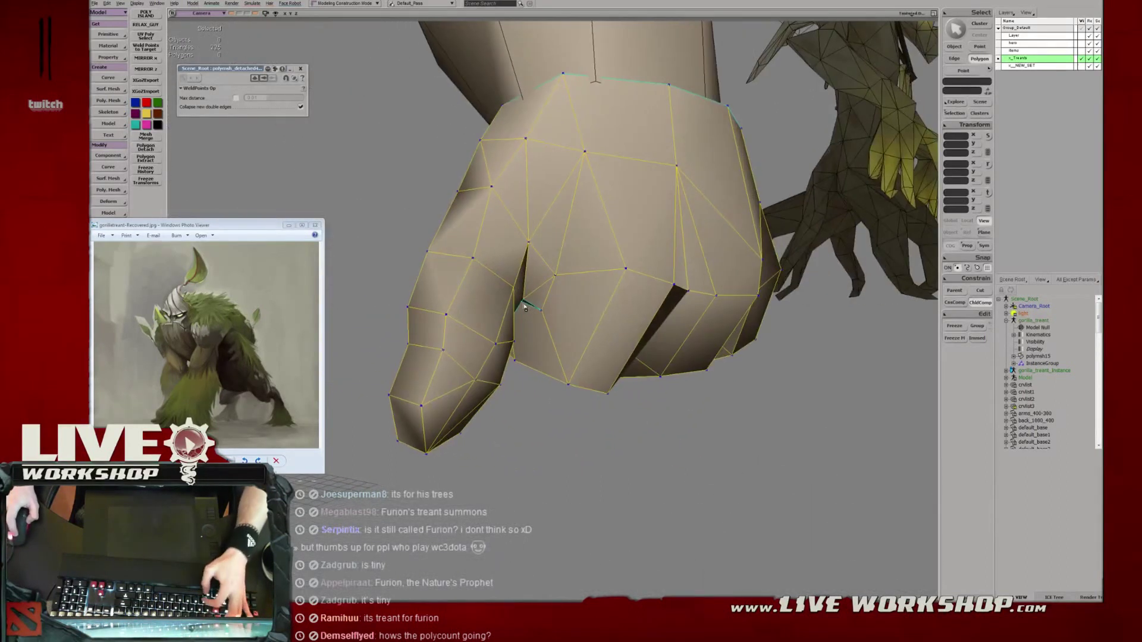
Weld the loose points in the gap between the newly curled finger and the thumb.
{"action": "left_click_drag", "start_coordinate": [526, 308], "coordinate": [538, 311]}
{"action": "mouse_move", "coordinate": [560, 310]}
{"action": "middle_mouse_down"}
{"action": "mouse_move", "coordinate": [542, 307]}
{"action": "mouse_move", "coordinate": [561, 304]}
{"action": "mouse_move", "coordinate": [553, 326]}
{"action": "mouse_move", "coordinate": [522, 336]}
{"action": "mouse_move", "coordinate": [571, 309]}
{"action": "mouse_move", "coordinate": [632, 314]}
{"action": "mouse_move", "coordinate": [599, 302]}
{"action": "mouse_move", "coordinate": [602, 334]}
{"action": "middle_mouse_up"}
{"action": "key", "text": "i"}
{"action": "key", "text": "t"}
{"action": "key", "text": "4"}
{"action": "left_click", "coordinate": [554, 325]}
{"action": "key", "text": "6"}
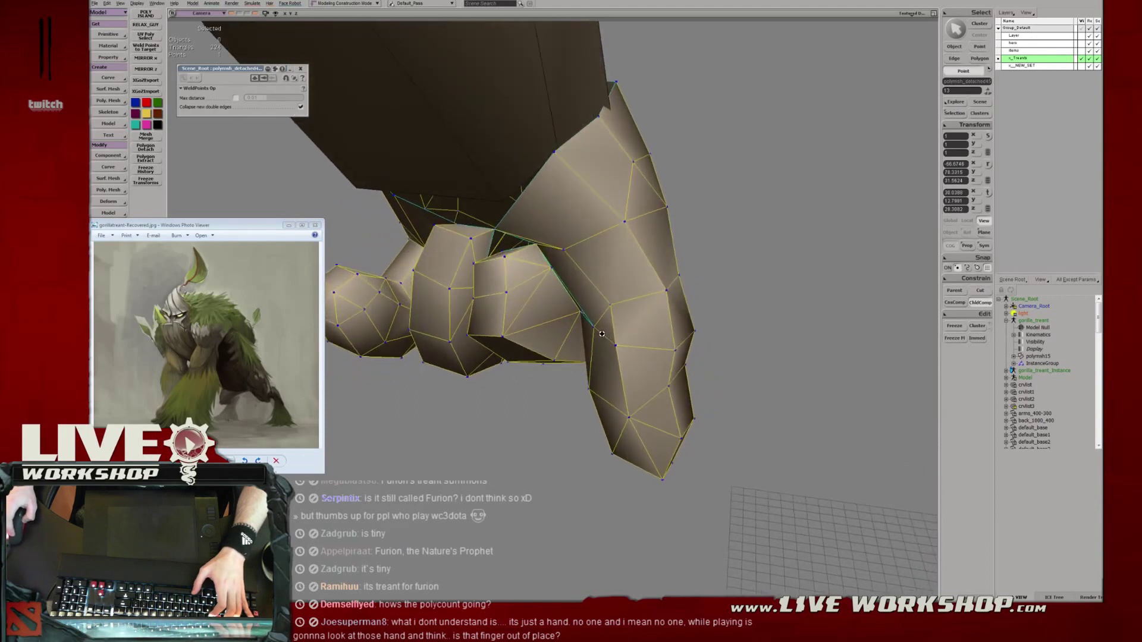
Bridge the open edge at the newly curled finger's base to the palm edge beside the thumb.
{"action": "key", "text": "u"}
{"action": "left_click", "coordinate": [565, 272]}
{"action": "middle_click_drag", "start_coordinate": [565, 273], "coordinate": [565, 243]}
{"action": "key", "text": "u"}
{"action": "left_click", "coordinate": [519, 257]}
{"action": "key", "text": "e"}
{"action": "key", "text": "e"}
{"action": "left_click", "coordinate": [570, 238]}
{"action": "left_click", "coordinate": [572, 252], "text": "shift"}
{"action": "key", "text": "b"}
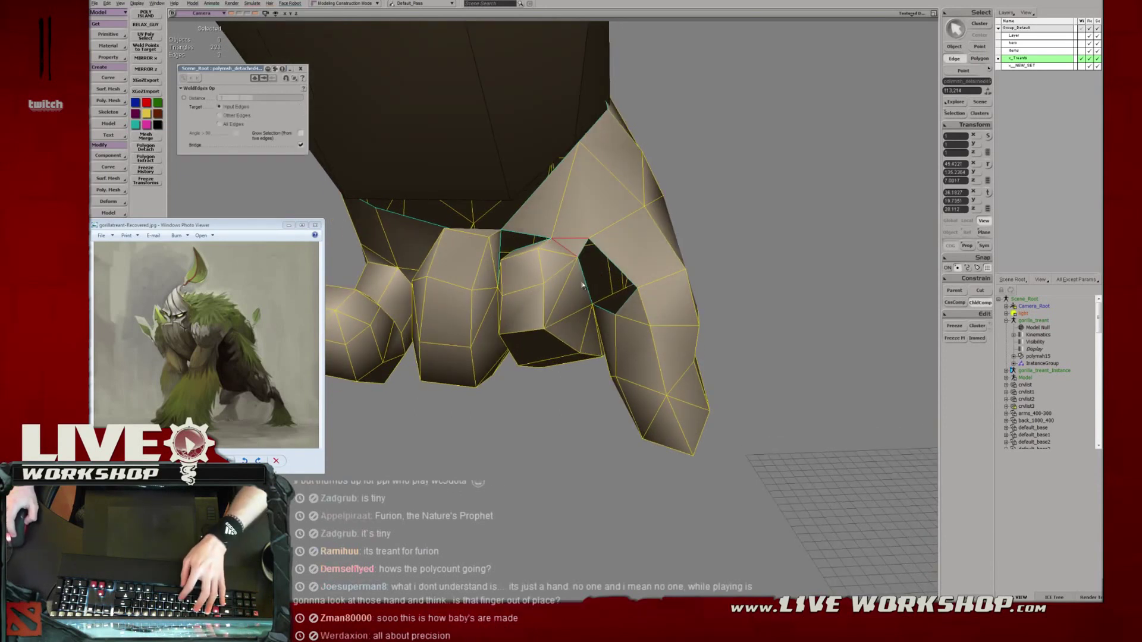
Tweak the border points to close the remaining hole between the newly curled finger and the thumb.
{"action": "left_click_drag", "start_coordinate": [616, 268], "coordinate": [606, 309]}
{"action": "middle_click_drag", "start_coordinate": [605, 318], "coordinate": [579, 275]}
{"action": "key", "text": "m"}
{"action": "left_click", "coordinate": [614, 296]}
{"action": "key", "text": "m"}
{"action": "left_click_drag", "start_coordinate": [593, 294], "coordinate": [551, 345]}
Adjust the points on the inner and lower side of the newly curled finger facing the thumb.
{"action": "key", "text": "u"}
{"action": "left_click_drag", "start_coordinate": [558, 281], "coordinate": [558, 256]}
{"action": "middle_click_drag", "start_coordinate": [559, 257], "coordinate": [557, 268]}
{"action": "key", "text": "t"}
{"action": "left_click", "coordinate": [533, 283]}
{"action": "left_click", "coordinate": [581, 301]}
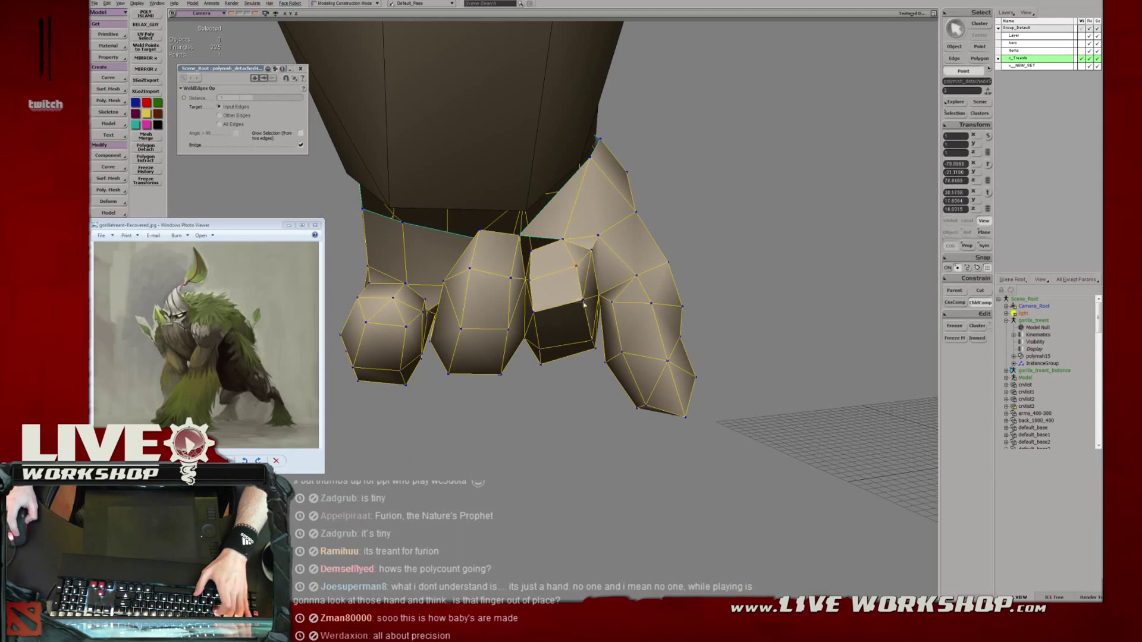
{"action": "left_click_drag", "start_coordinate": [593, 341], "coordinate": [595, 334]}
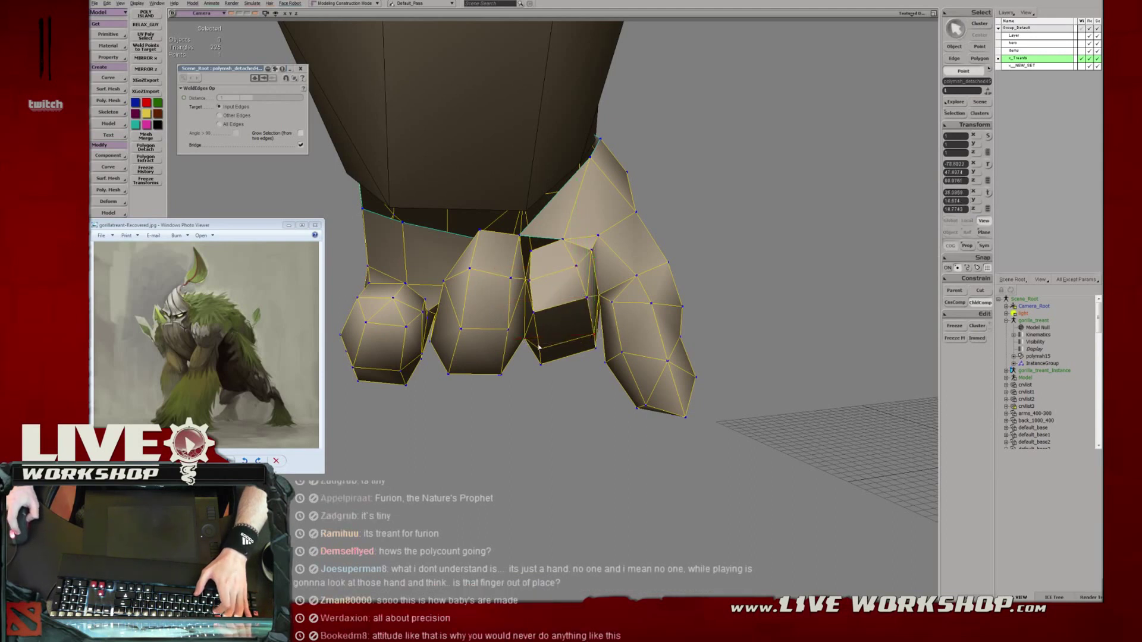
Weld the newly curled finger's inner corner point to the adjoining point where it meets the neighbouring finger.
{"action": "key", "text": "s"}
{"action": "right_click_drag", "start_coordinate": [541, 351], "coordinate": [573, 305]}
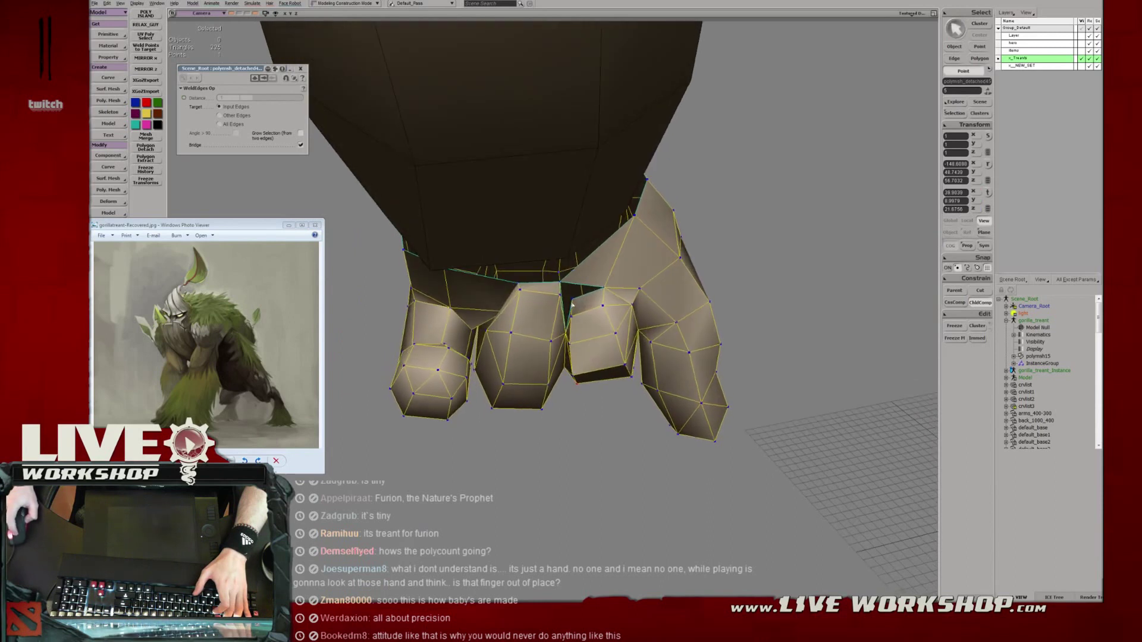
{"action": "middle_click_drag", "start_coordinate": [580, 304], "coordinate": [563, 331]}
{"action": "key", "text": "u"}
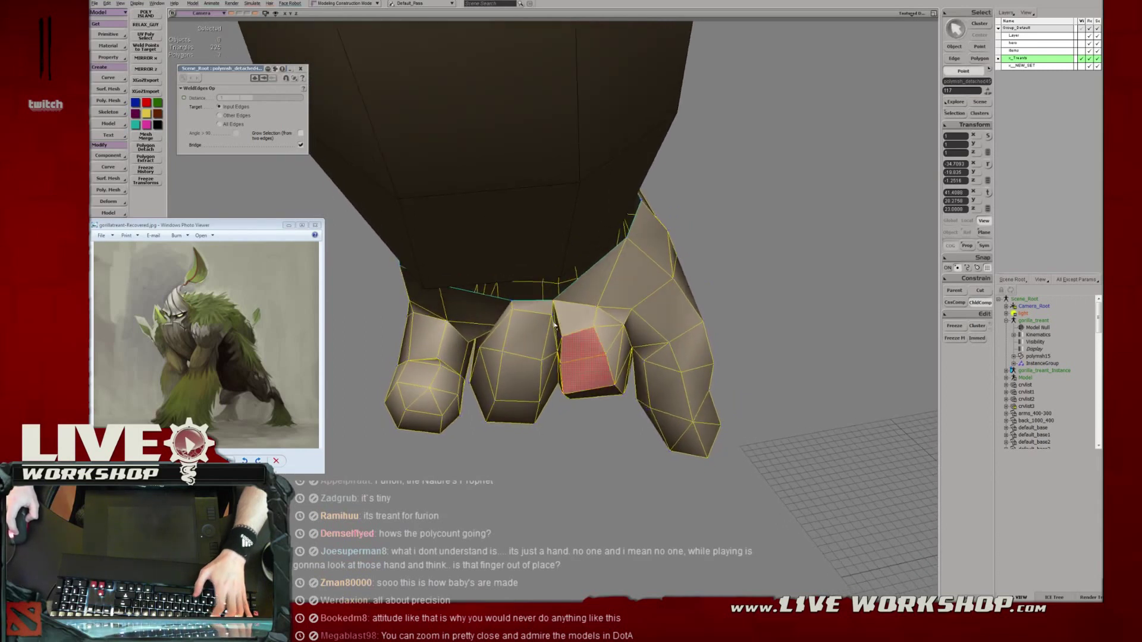
{"action": "left_click", "coordinate": [562, 332]}
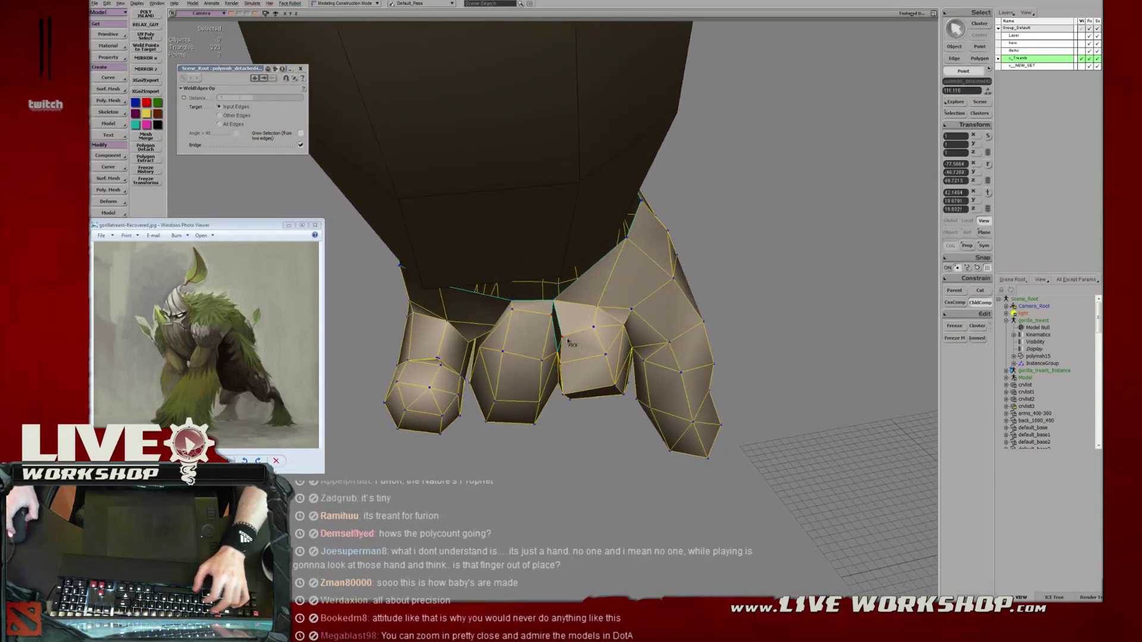
{"action": "left_click", "coordinate": [563, 337]}
{"action": "middle_click_drag", "start_coordinate": [565, 332], "coordinate": [558, 279]}
{"action": "key", "text": "v"}
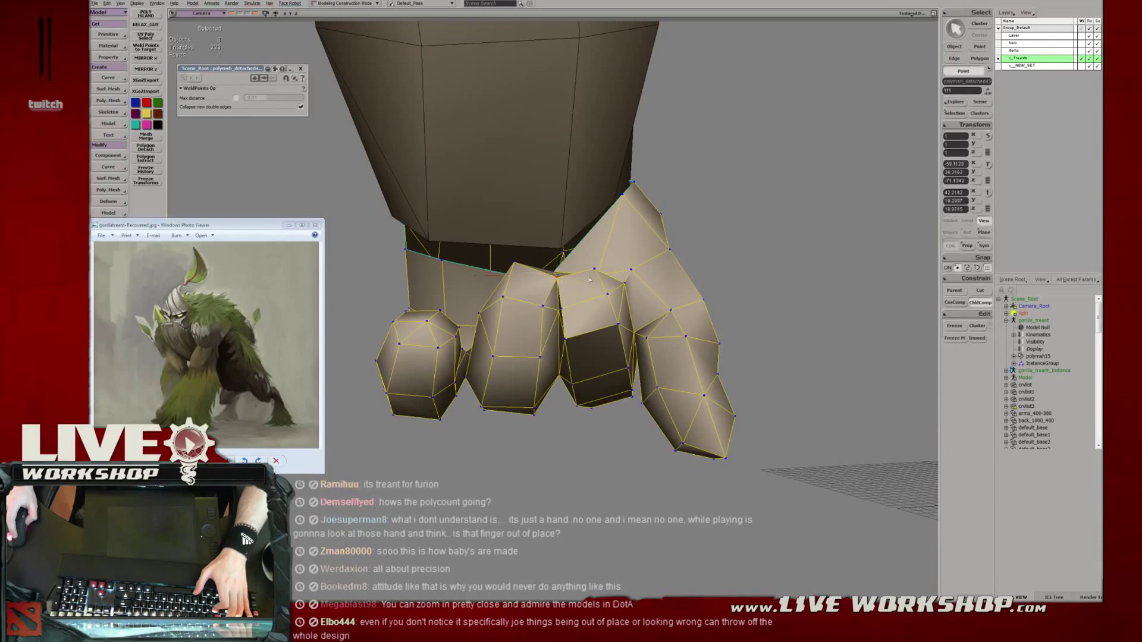
Reposition the knuckle point between the two curled fingers and deselect the hand mesh.
{"action": "middle_click_drag", "start_coordinate": [568, 307], "coordinate": [533, 251]}
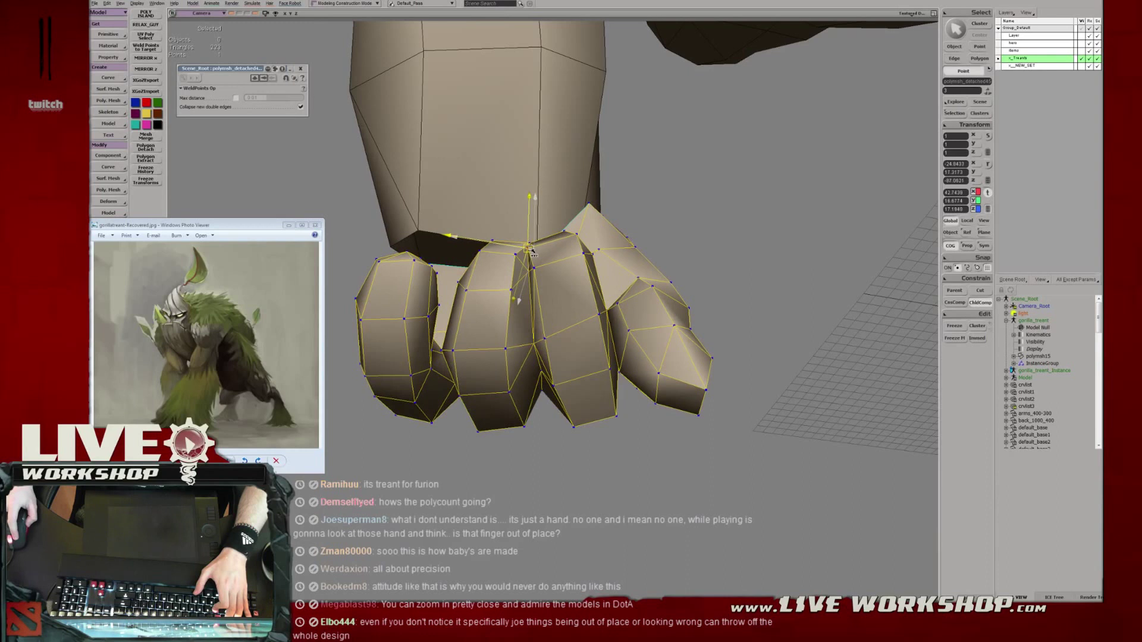
{"action": "left_click", "coordinate": [599, 315]}
{"action": "middle_click_drag", "start_coordinate": [548, 347], "coordinate": [549, 364]}
{"action": "key", "text": "space"}
{"action": "left_click", "coordinate": [581, 435]}
{"action": "middle_click_drag", "start_coordinate": [581, 435], "coordinate": [698, 374]}
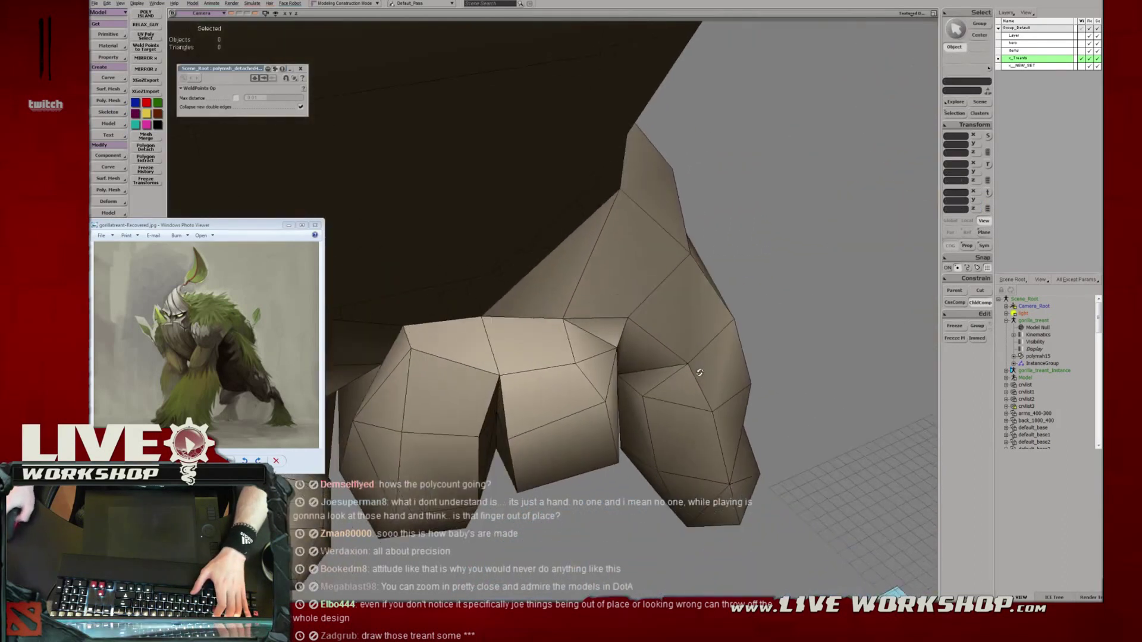
Reposition the point in the webbing between the newly curled finger and the thumb.
{"action": "left_click", "coordinate": [617, 327]}
{"action": "middle_click_drag", "start_coordinate": [617, 327], "coordinate": [592, 351]}
{"action": "key", "text": "t"}
{"action": "mouse_move", "coordinate": [583, 350]}
{"action": "left_mouse_down"}
{"action": "mouse_move", "coordinate": [598, 364]}
{"action": "mouse_move", "coordinate": [575, 351]}
{"action": "left_mouse_up"}
{"action": "key", "text": "v"}
{"action": "middle_click_drag", "start_coordinate": [575, 349], "coordinate": [553, 329]}
{"action": "key", "text": "e"}
{"action": "left_click", "coordinate": [478, 293]}
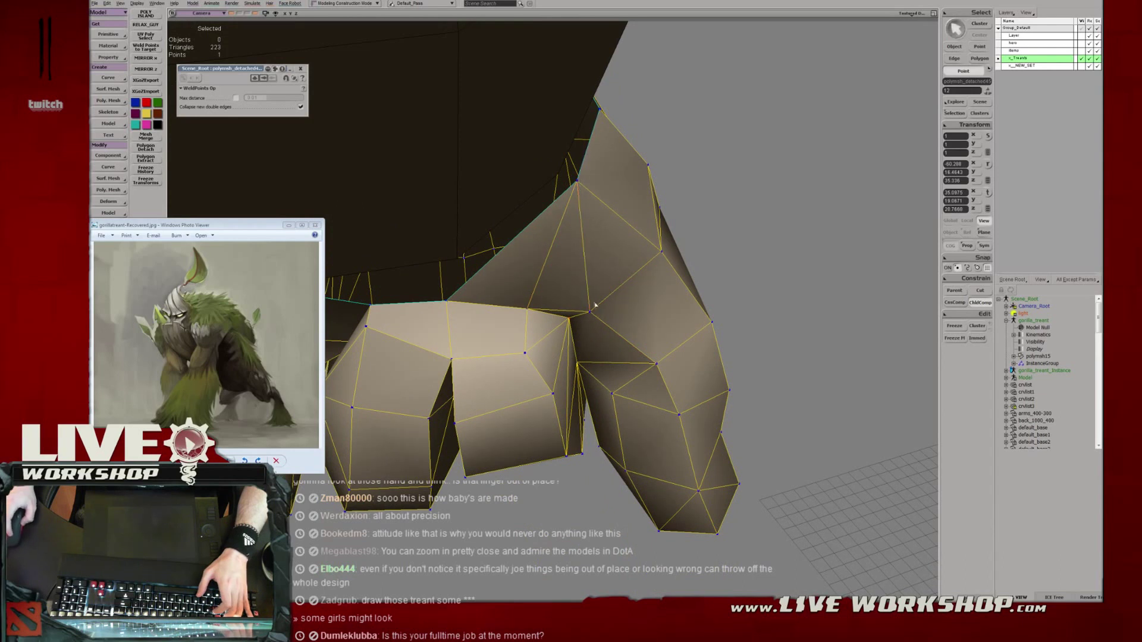
Select the thumb's polygons with a grown selection, rotate them inward and move the thumb under the fingers.
{"action": "middle_click_drag", "start_coordinate": [603, 307], "coordinate": [539, 327]}
{"action": "key", "text": "shift+plus"}
{"action": "key", "text": "shift+plus"}
{"action": "middle_click_drag", "start_coordinate": [538, 367], "coordinate": [537, 311]}
{"action": "key", "text": "c"}
{"action": "key", "text": "c"}
{"action": "key", "text": "r"}
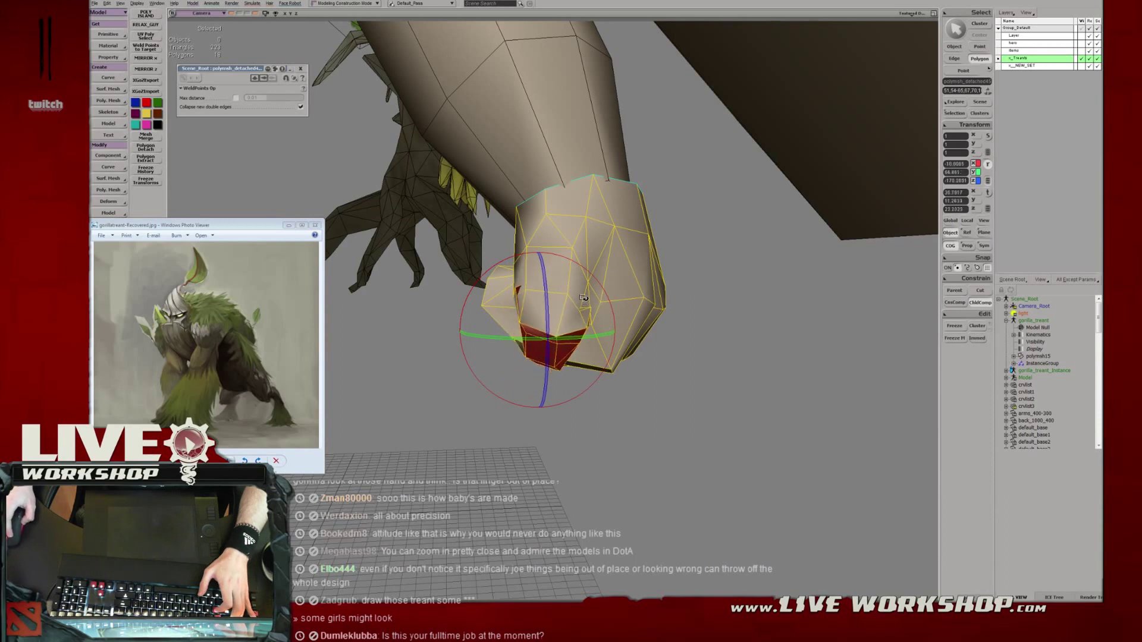
{"action": "middle_click_drag", "start_coordinate": [522, 324], "coordinate": [647, 295]}
{"action": "key", "text": "u"}
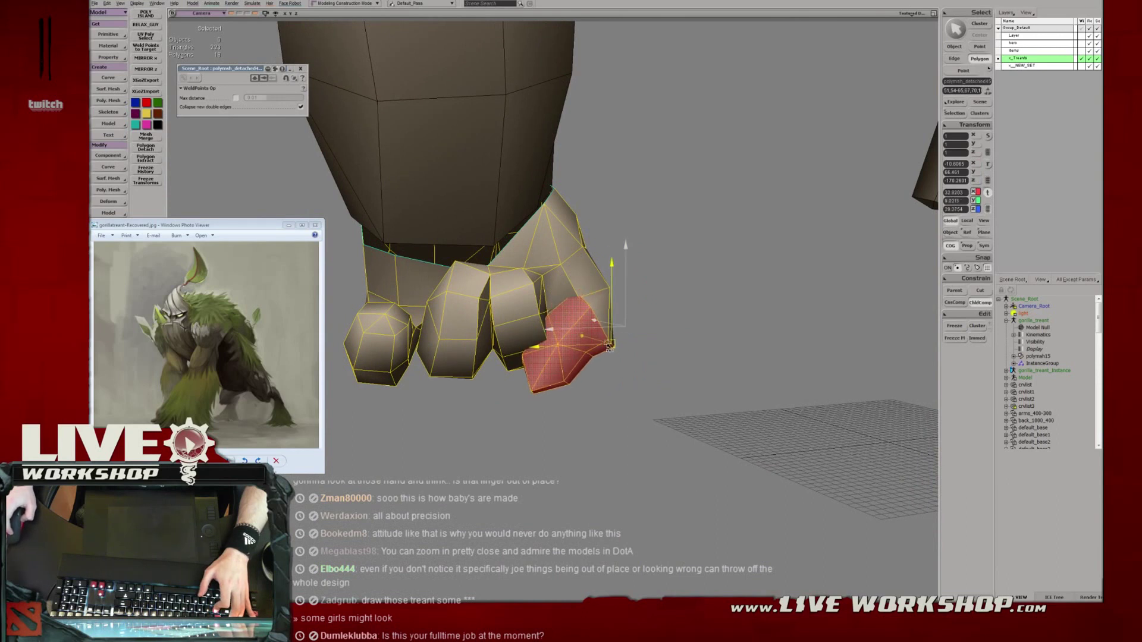
{"action": "middle_click_drag", "start_coordinate": [610, 344], "coordinate": [601, 315]}
{"action": "key", "text": "u"}
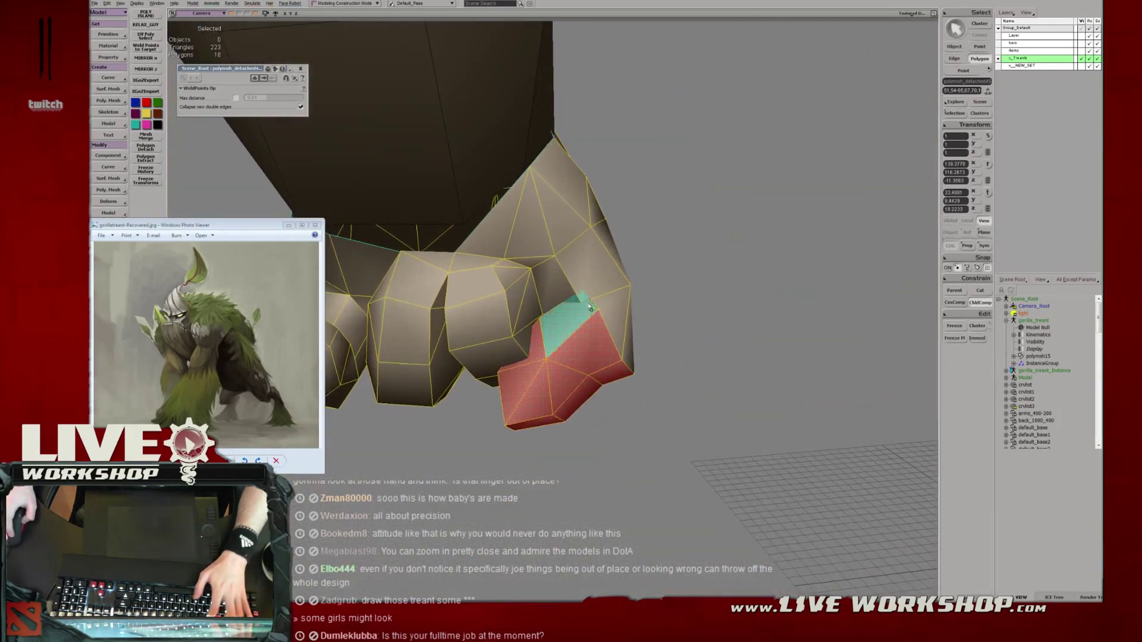
Move the inner point where the thumb's upper side meets the palm, working in wireframe.
{"action": "left_click", "coordinate": [574, 310]}
{"action": "key", "text": "v"}
{"action": "key", "text": "4"}
{"action": "key", "text": "t"}
{"action": "left_click", "coordinate": [574, 302]}
{"action": "key", "text": "v"}
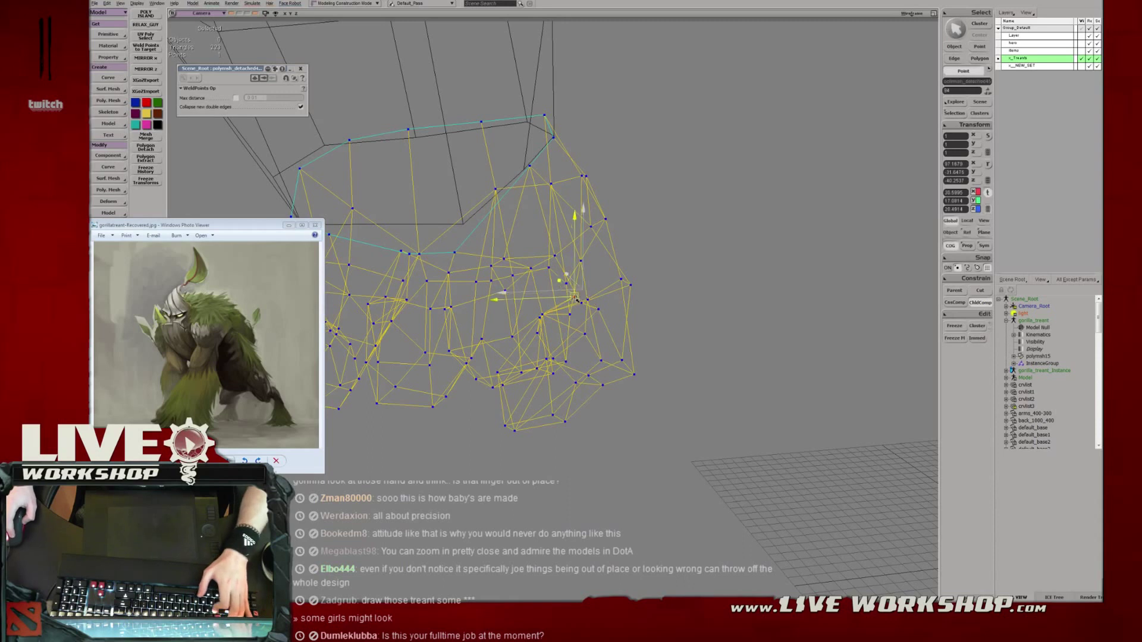
{"action": "key", "text": "5"}
Delete the hidden polygons at the inner base of the thumb.
{"action": "mouse_move", "coordinate": [581, 305]}
{"action": "middle_mouse_down"}
{"action": "mouse_move", "coordinate": [620, 320]}
{"action": "mouse_move", "coordinate": [576, 289]}
{"action": "middle_mouse_up"}
{"action": "key", "text": "u"}
{"action": "left_click", "coordinate": [575, 315]}
{"action": "key", "text": "Delete"}
{"action": "key", "text": "4"}
{"action": "key", "text": "m"}
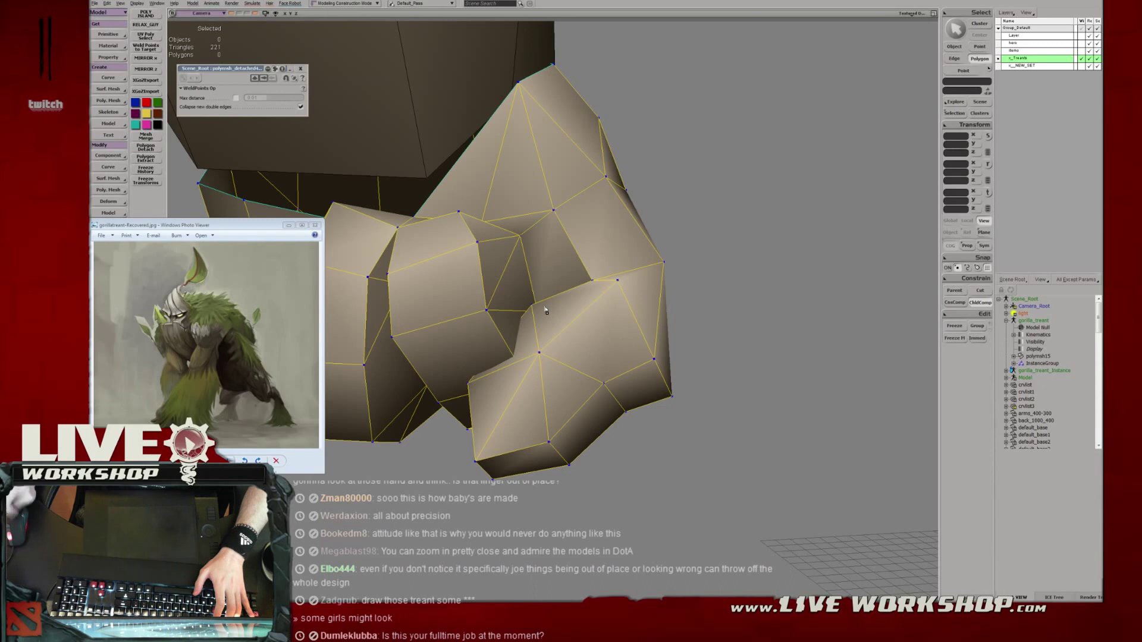
Reposition the points around the thumb's bent joint on its front and outer side.
{"action": "right_click_drag", "start_coordinate": [641, 222], "coordinate": [598, 290]}
{"action": "key", "text": "t"}
{"action": "left_click", "coordinate": [629, 289]}
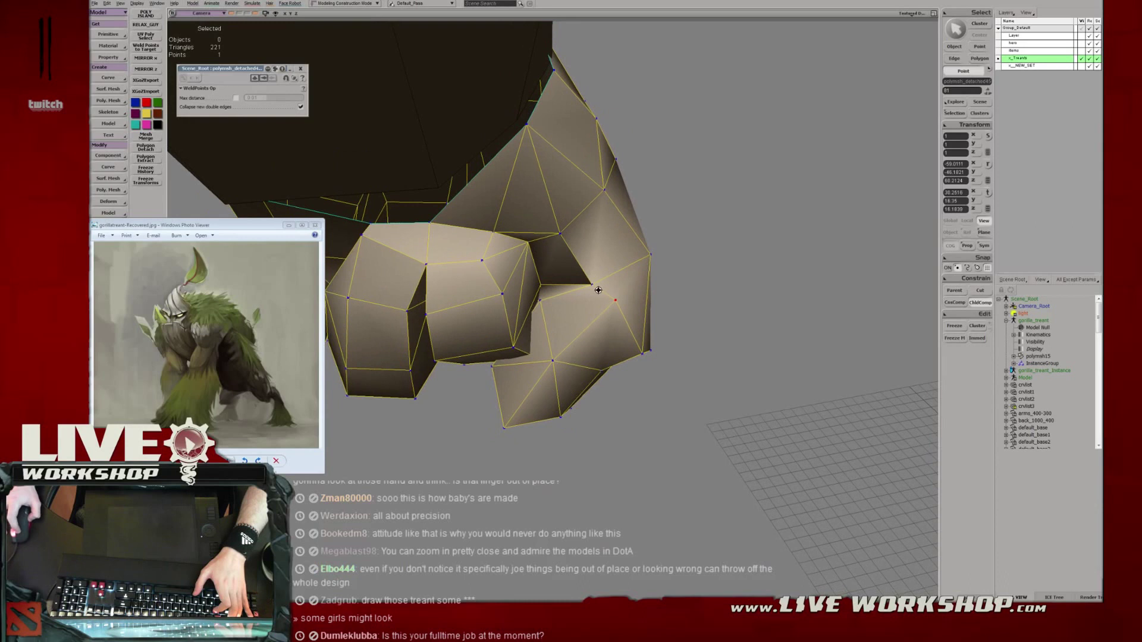
{"action": "middle_click_drag", "start_coordinate": [598, 290], "coordinate": [617, 326]}
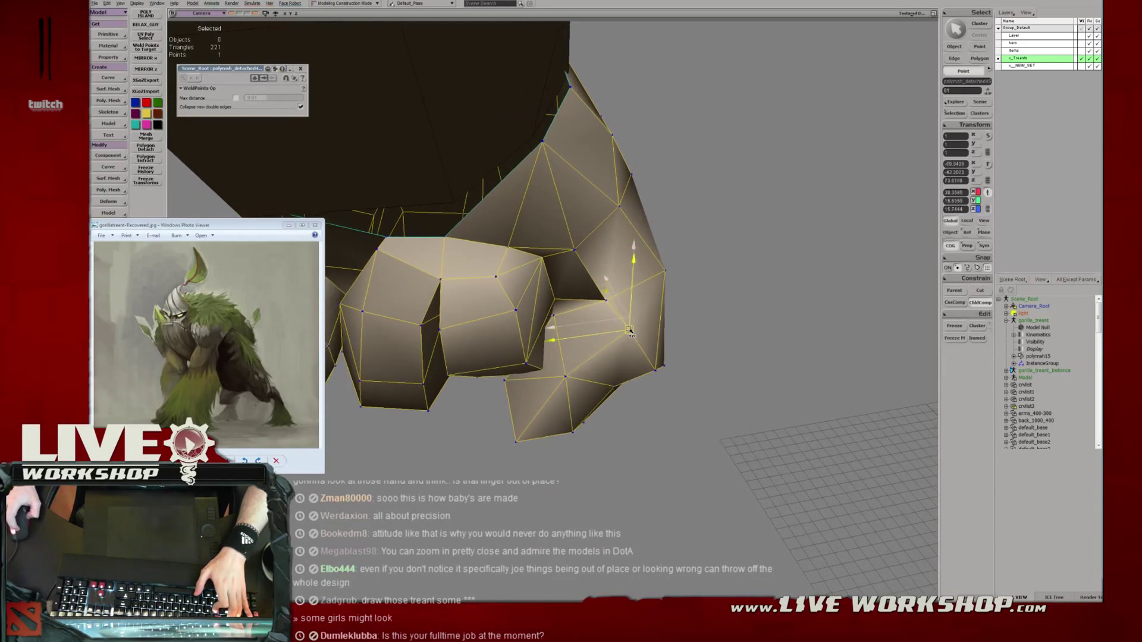
{"action": "right_click_drag", "start_coordinate": [635, 322], "coordinate": [526, 285]}
{"action": "key", "text": "v"}
{"action": "left_click_drag", "start_coordinate": [527, 287], "coordinate": [611, 279]}
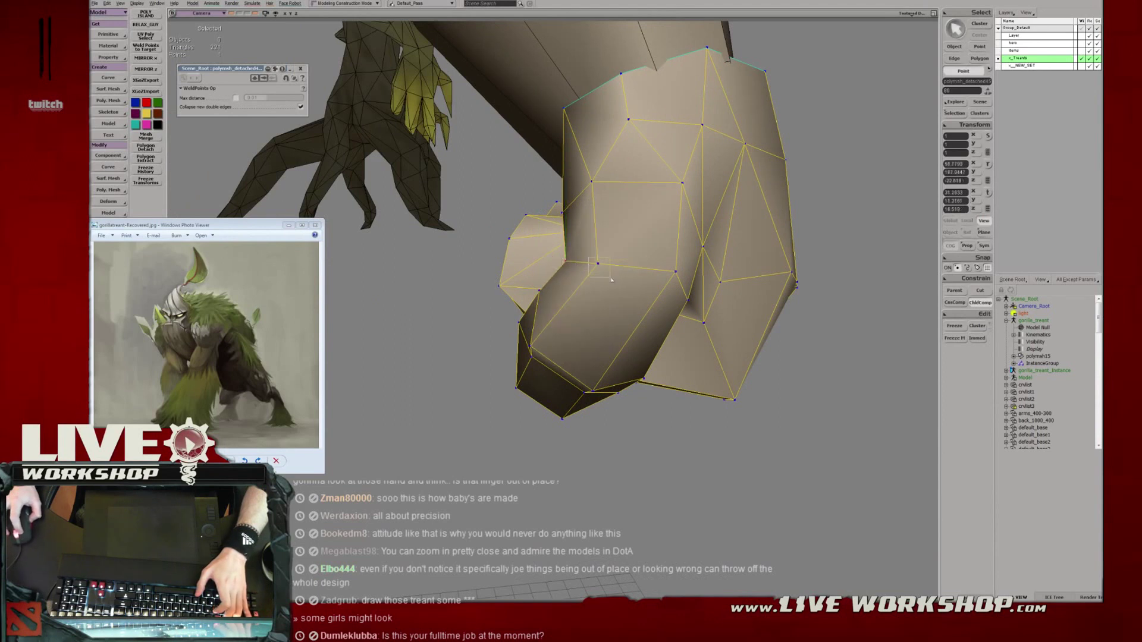
{"action": "left_click_drag", "start_coordinate": [680, 276], "coordinate": [673, 280]}
{"action": "mouse_move", "coordinate": [673, 281]}
{"action": "right_mouse_down"}
{"action": "mouse_move", "coordinate": [706, 288]}
{"action": "mouse_move", "coordinate": [675, 274]}
{"action": "right_mouse_up"}
{"action": "middle_click_drag", "start_coordinate": [712, 189], "coordinate": [637, 283]}
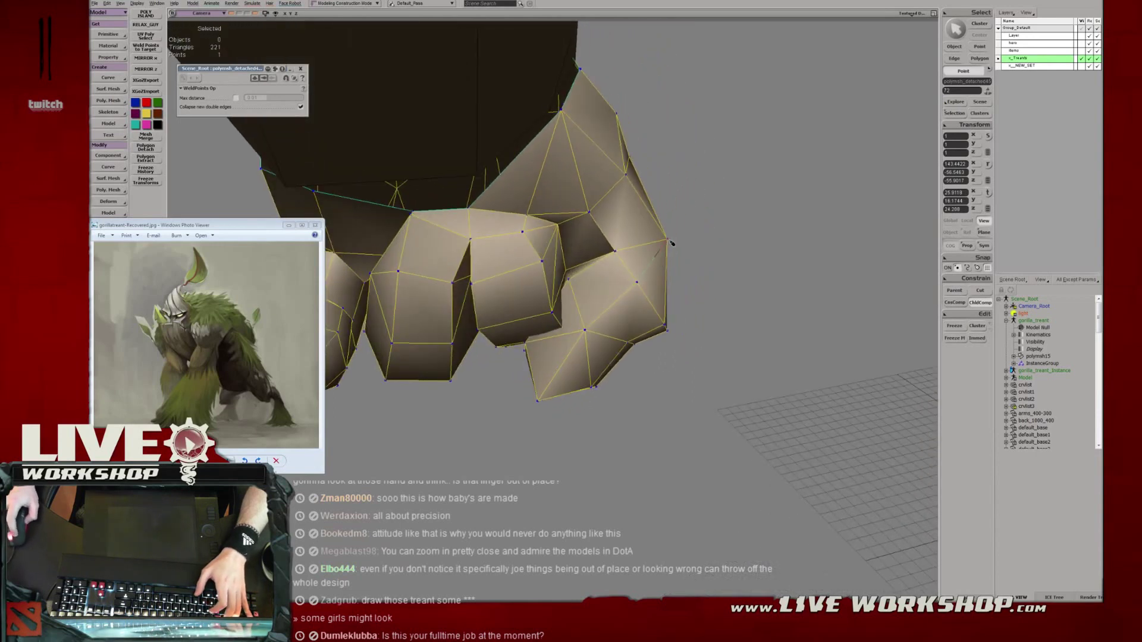
Delete the remaining hidden polygons between the thumb and the neighbouring curled finger.
{"action": "right_click_drag", "start_coordinate": [636, 253], "coordinate": [532, 237]}
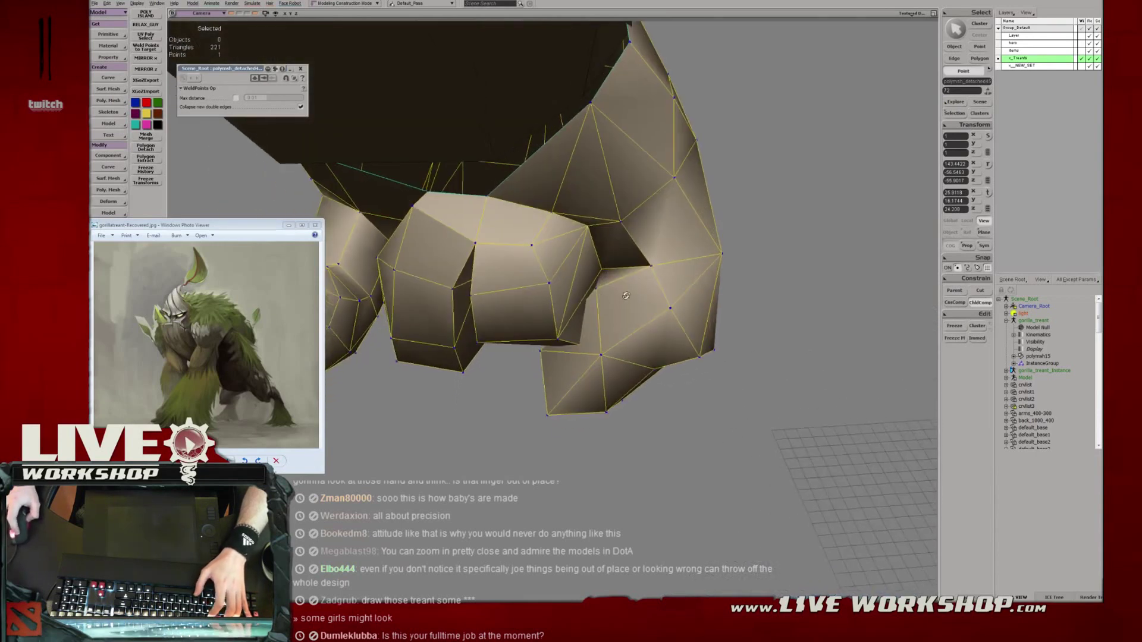
{"action": "key", "text": "u"}
{"action": "left_click", "coordinate": [594, 295]}
{"action": "mouse_move", "coordinate": [594, 296]}
{"action": "right_mouse_down"}
{"action": "mouse_move", "coordinate": [628, 294]}
{"action": "mouse_move", "coordinate": [569, 289]}
{"action": "mouse_move", "coordinate": [572, 265]}
{"action": "mouse_move", "coordinate": [557, 276]}
{"action": "mouse_move", "coordinate": [657, 361]}
{"action": "right_mouse_up"}
{"action": "left_click", "coordinate": [576, 299]}
{"action": "key", "text": "4"}
{"action": "key", "text": "Delete"}
{"action": "left_click", "coordinate": [556, 276]}
{"action": "key", "text": "6"}
{"action": "left_click", "coordinate": [560, 297]}
{"action": "middle_click_drag", "start_coordinate": [657, 361], "coordinate": [595, 280]}
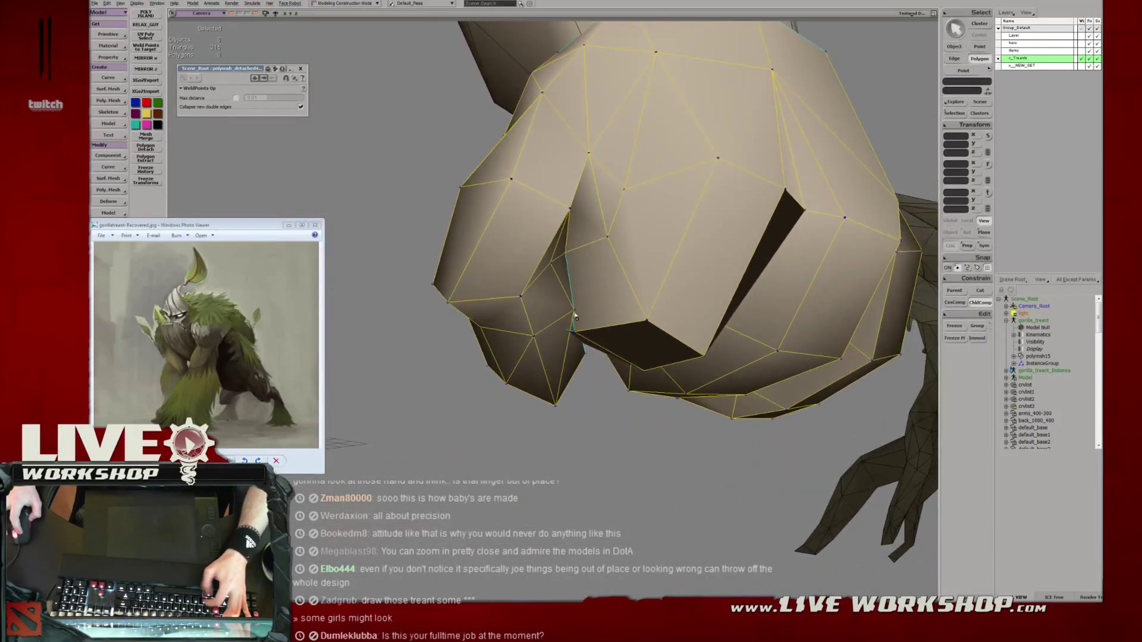
Reposition the inner points where the thumb joins the palm and the neighbouring finger.
{"action": "right_click_drag", "start_coordinate": [580, 288], "coordinate": [537, 260]}
{"action": "middle_click_drag", "start_coordinate": [536, 260], "coordinate": [585, 240]}
{"action": "key", "text": "t"}
{"action": "left_click", "coordinate": [561, 282]}
{"action": "key", "text": "f"}
{"action": "key", "text": "alt+z"}
{"action": "mouse_move", "coordinate": [571, 283]}
{"action": "middle_mouse_down"}
{"action": "mouse_move", "coordinate": [569, 306]}
{"action": "mouse_move", "coordinate": [577, 293]}
{"action": "middle_mouse_up"}
{"action": "key", "text": "v"}
{"action": "left_click_drag", "start_coordinate": [566, 296], "coordinate": [570, 296]}
{"action": "middle_click_drag", "start_coordinate": [577, 296], "coordinate": [571, 341]}
{"action": "key", "text": "e"}
{"action": "left_click", "coordinate": [588, 312]}
{"action": "key", "text": "v"}
Adjust the points on the thumb's base and the back of the hand to smooth the outline.
{"action": "key", "text": "t"}
{"action": "middle_click_drag", "start_coordinate": [527, 251], "coordinate": [511, 352]}
{"action": "left_click", "coordinate": [568, 260]}
{"action": "left_click", "coordinate": [514, 327]}
{"action": "left_click", "coordinate": [536, 360]}
{"action": "key", "text": "v"}
{"action": "key", "text": "v"}
{"action": "middle_click_drag", "start_coordinate": [530, 291], "coordinate": [599, 252]}
{"action": "key", "text": "v"}
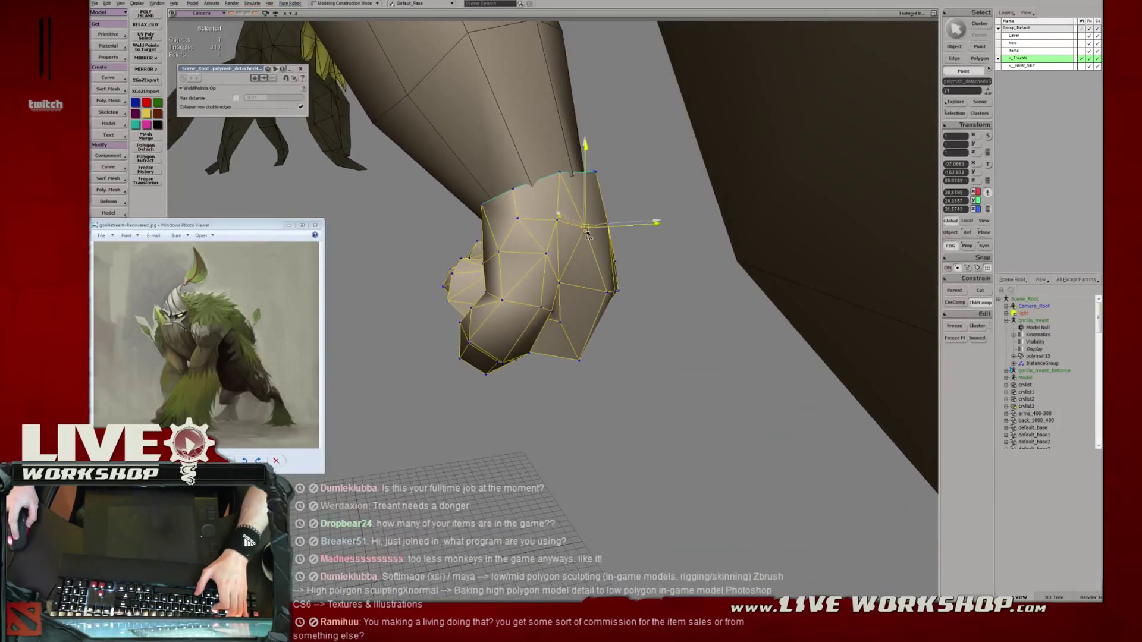
{"action": "left_click_drag", "start_coordinate": [584, 225], "coordinate": [589, 228]}
{"action": "middle_click_drag", "start_coordinate": [589, 228], "coordinate": [601, 231]}
Select all of the hand's points and move and rotate the fist to line it up with the wrist.
{"action": "key", "text": "4"}
{"action": "left_click_drag", "start_coordinate": [407, 143], "coordinate": [664, 409]}
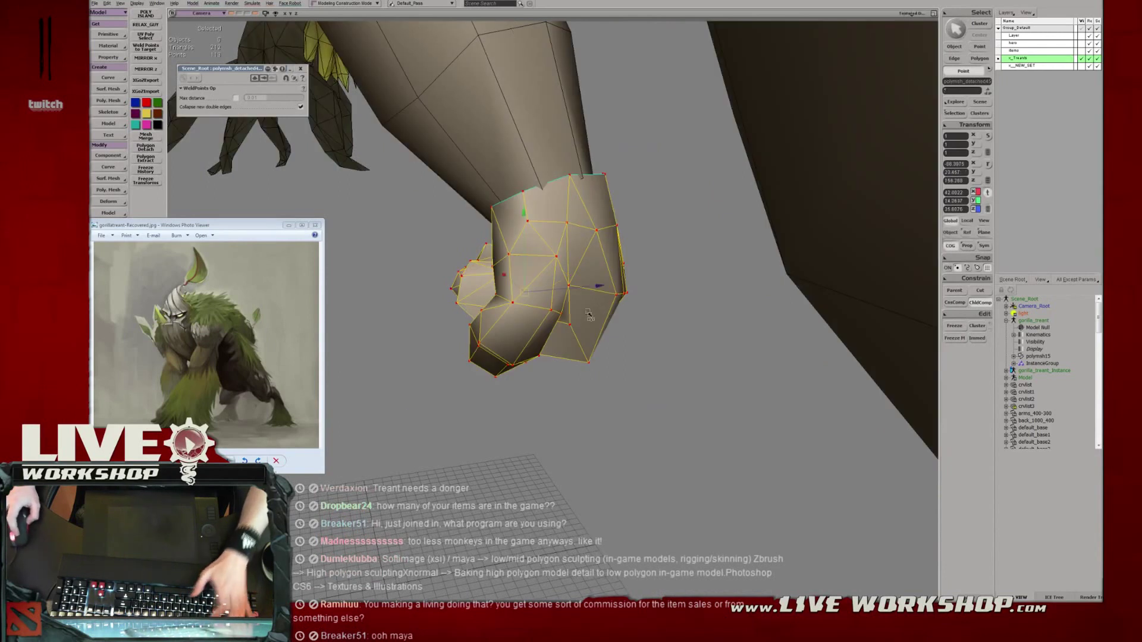
{"action": "left_click_drag", "start_coordinate": [521, 295], "coordinate": [507, 294]}
{"action": "key", "text": "c"}
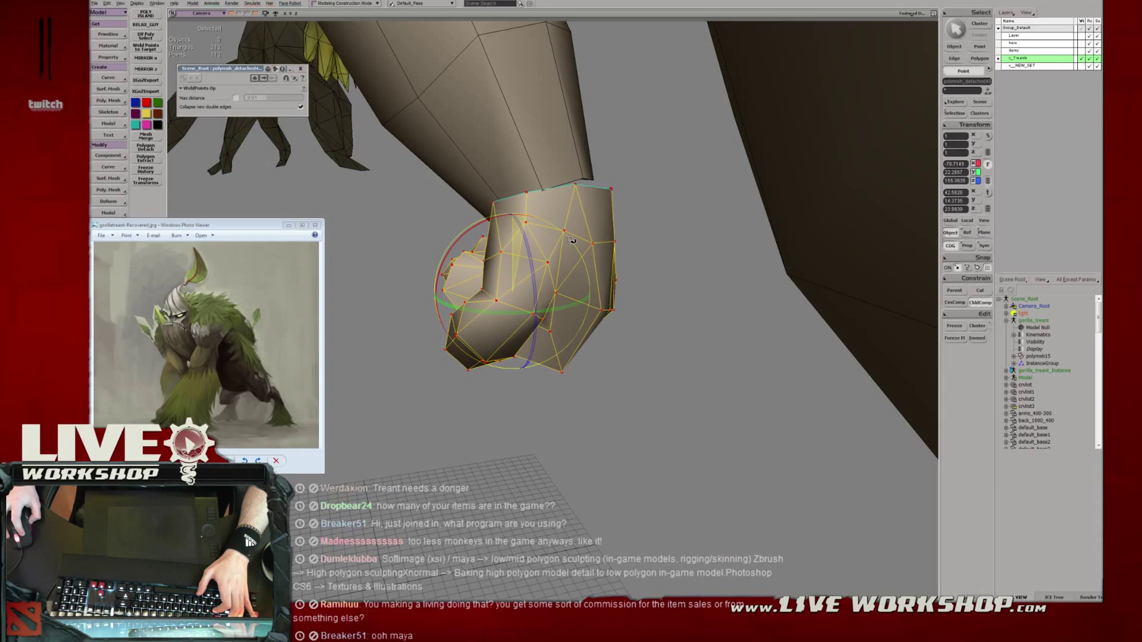
{"action": "key", "text": "s"}
{"action": "right_click_drag", "start_coordinate": [645, 252], "coordinate": [372, 205]}
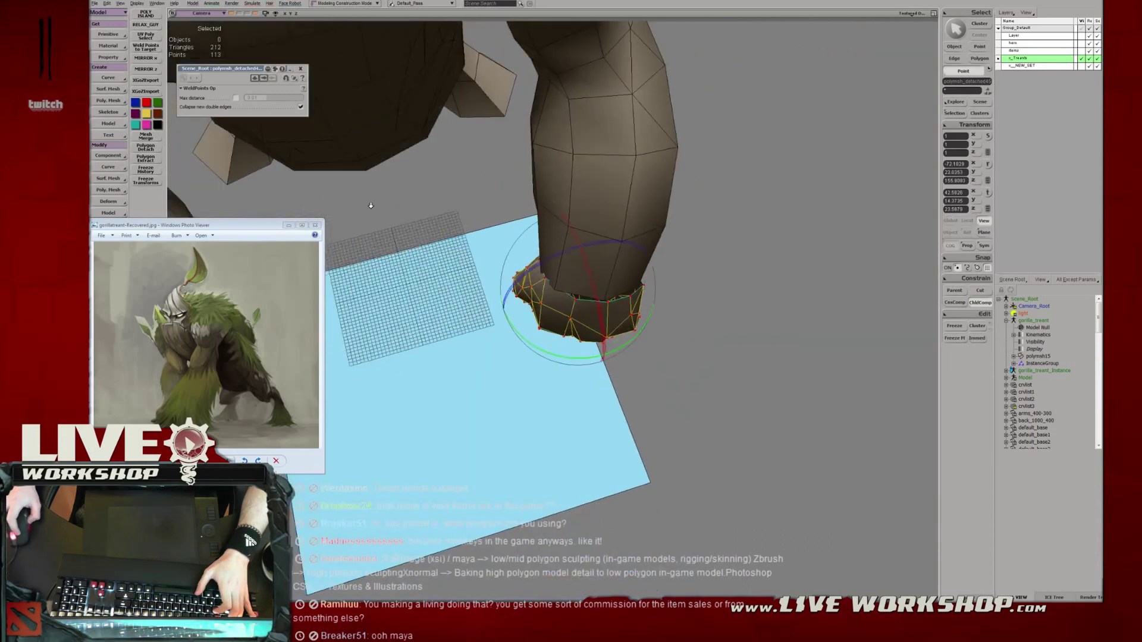
{"action": "middle_click_drag", "start_coordinate": [372, 205], "coordinate": [630, 291]}
{"action": "right_click_drag", "start_coordinate": [630, 291], "coordinate": [631, 265]}
{"action": "middle_click_drag", "start_coordinate": [631, 265], "coordinate": [673, 291]}
{"action": "left_click_drag", "start_coordinate": [673, 291], "coordinate": [642, 304]}
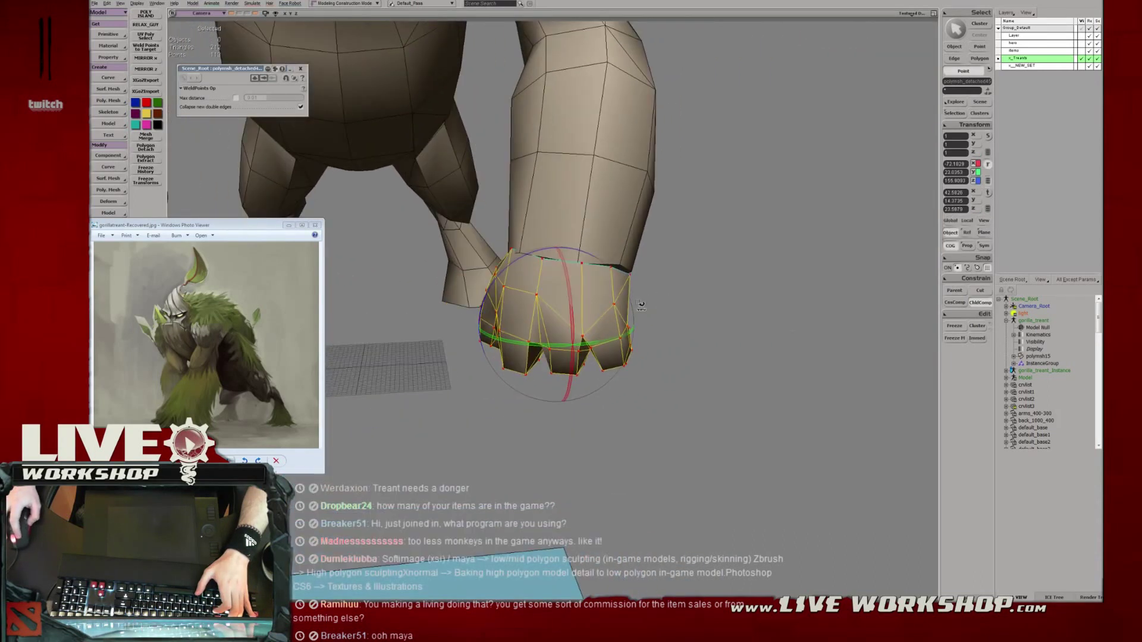
{"action": "key", "text": "v"}
{"action": "middle_click_drag", "start_coordinate": [656, 305], "coordinate": [621, 325]}
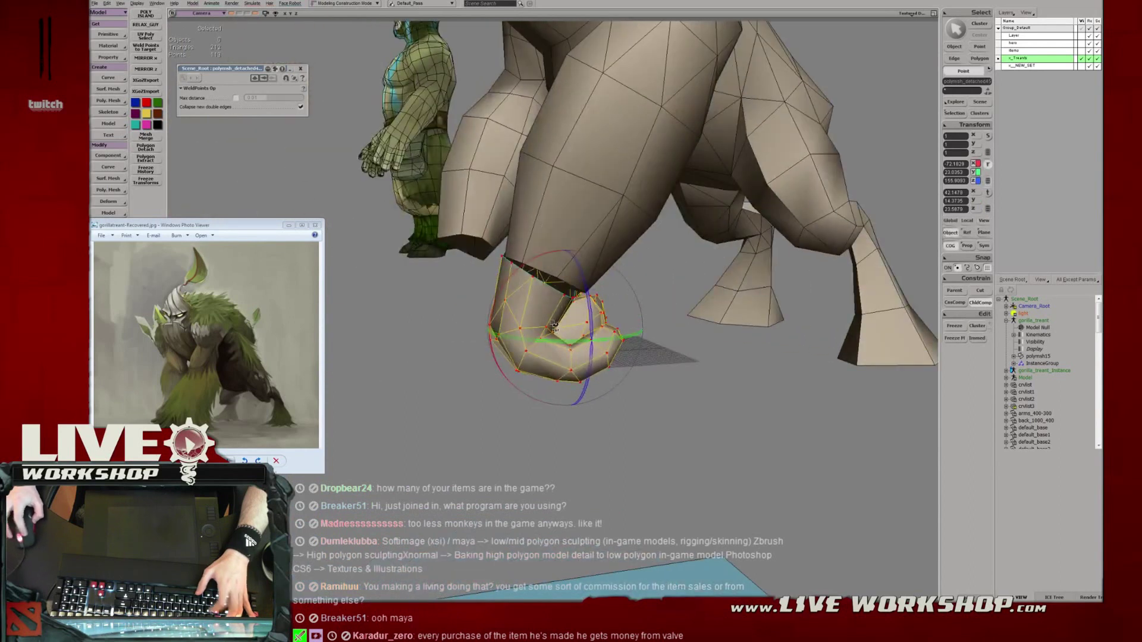
Save the scene and check the fist's placement against the whole body.
{"action": "key", "text": "space"}
{"action": "key", "text": "ctrl+s"}
{"action": "key", "text": "s"}
{"action": "right_click_drag", "start_coordinate": [632, 283], "coordinate": [550, 225]}
{"action": "middle_click_drag", "start_coordinate": [550, 225], "coordinate": [653, 250]}
{"action": "key", "text": "space"}
{"action": "left_click", "coordinate": [653, 250]}
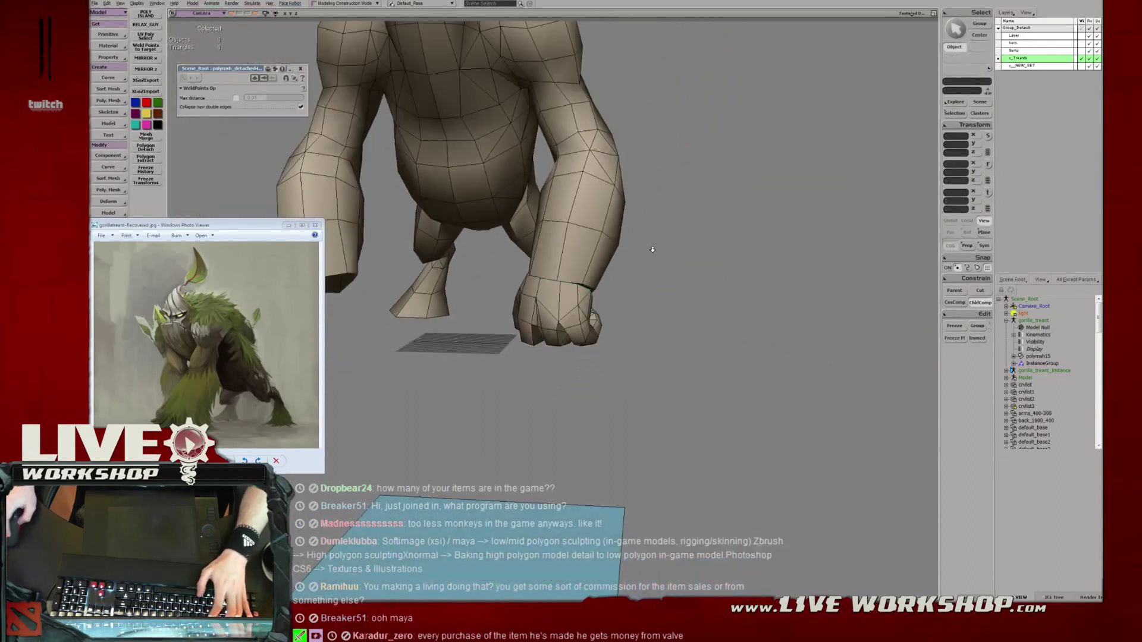
{"action": "key", "text": "s"}
{"action": "right_click_drag", "start_coordinate": [652, 250], "coordinate": [631, 297]}
{"action": "middle_click_drag", "start_coordinate": [631, 297], "coordinate": [571, 280]}
{"action": "left_click_drag", "start_coordinate": [571, 280], "coordinate": [601, 298]}
{"action": "mouse_move", "coordinate": [601, 297]}
{"action": "middle_mouse_down"}
{"action": "mouse_move", "coordinate": [610, 301]}
{"action": "mouse_move", "coordinate": [574, 295]}
{"action": "mouse_move", "coordinate": [594, 303]}
{"action": "middle_mouse_up"}
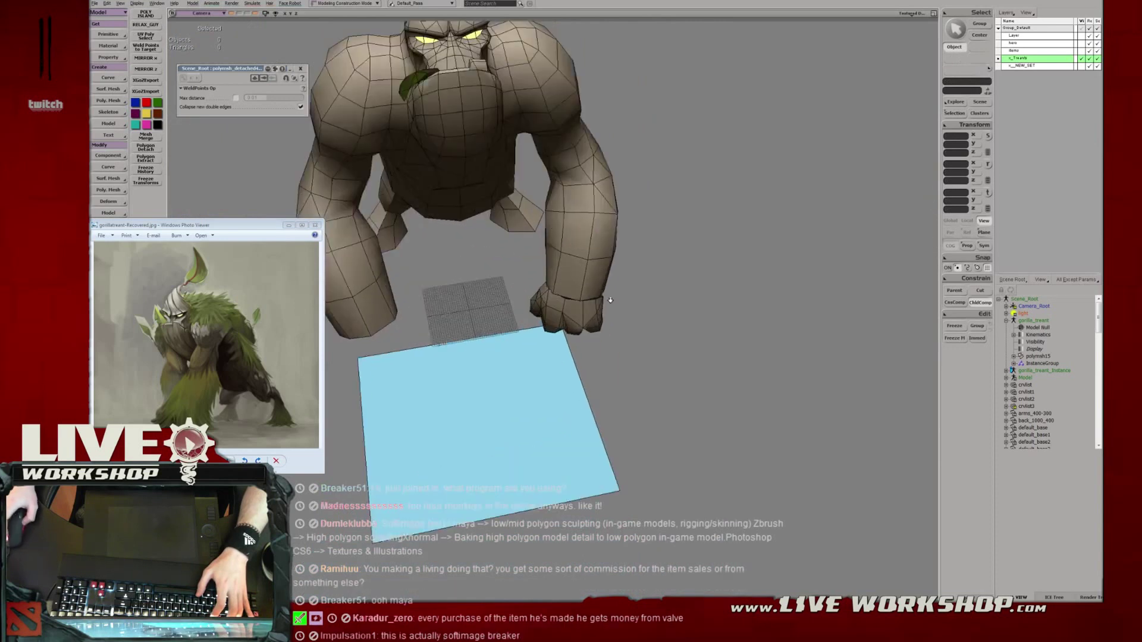
Select the hand mesh and reposition the knuckle points on top of the curled fingers.
{"action": "scroll", "coordinate": [610, 300], "scroll_direction": "up", "scroll_amount": 4}
{"action": "left_click", "coordinate": [571, 294]}
{"action": "scroll", "coordinate": [570, 294], "scroll_direction": "up", "scroll_amount": 3}
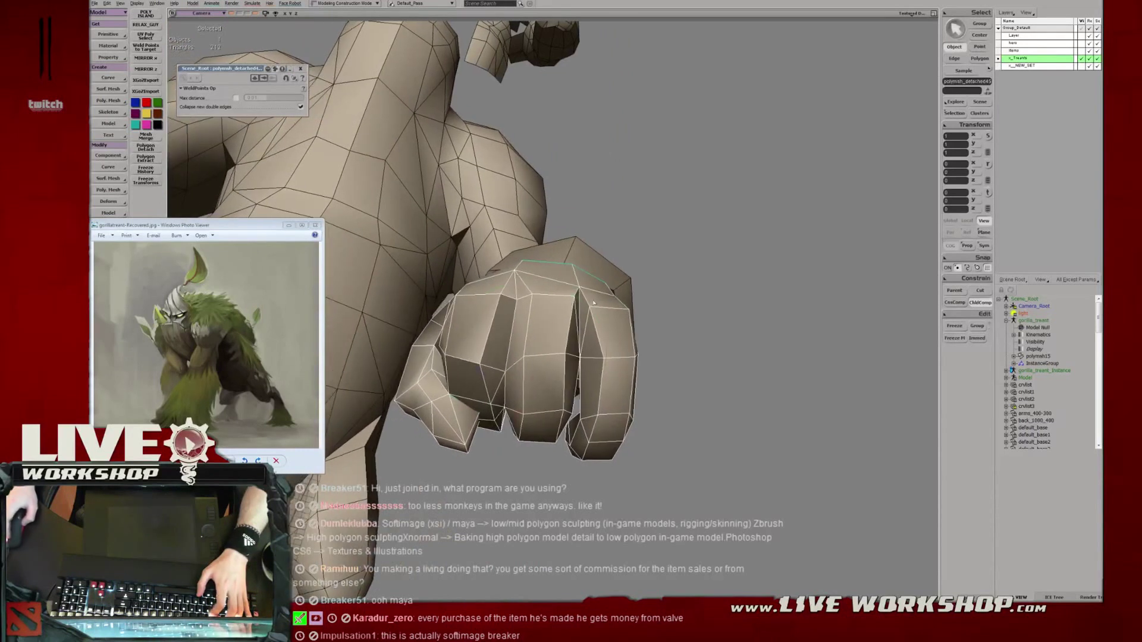
{"action": "key", "text": "t"}
{"action": "middle_click_drag", "start_coordinate": [505, 310], "coordinate": [503, 288]}
{"action": "left_click", "coordinate": [502, 288]}
{"action": "key", "text": "v"}
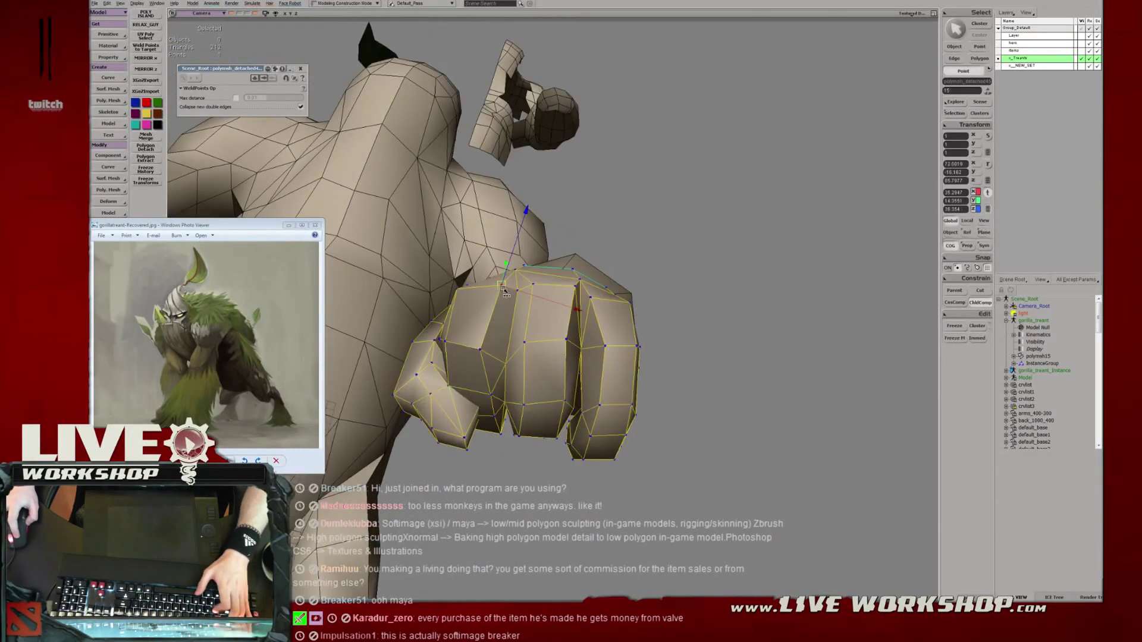
{"action": "left_click_drag", "start_coordinate": [499, 287], "coordinate": [575, 295]}
Adjust the top knuckle edge and points of the outermost finger to refine the fist's outline.
{"action": "mouse_move", "coordinate": [576, 288]}
{"action": "middle_mouse_down"}
{"action": "mouse_move", "coordinate": [564, 284]}
{"action": "mouse_move", "coordinate": [594, 297]}
{"action": "middle_mouse_up"}
{"action": "key", "text": "e"}
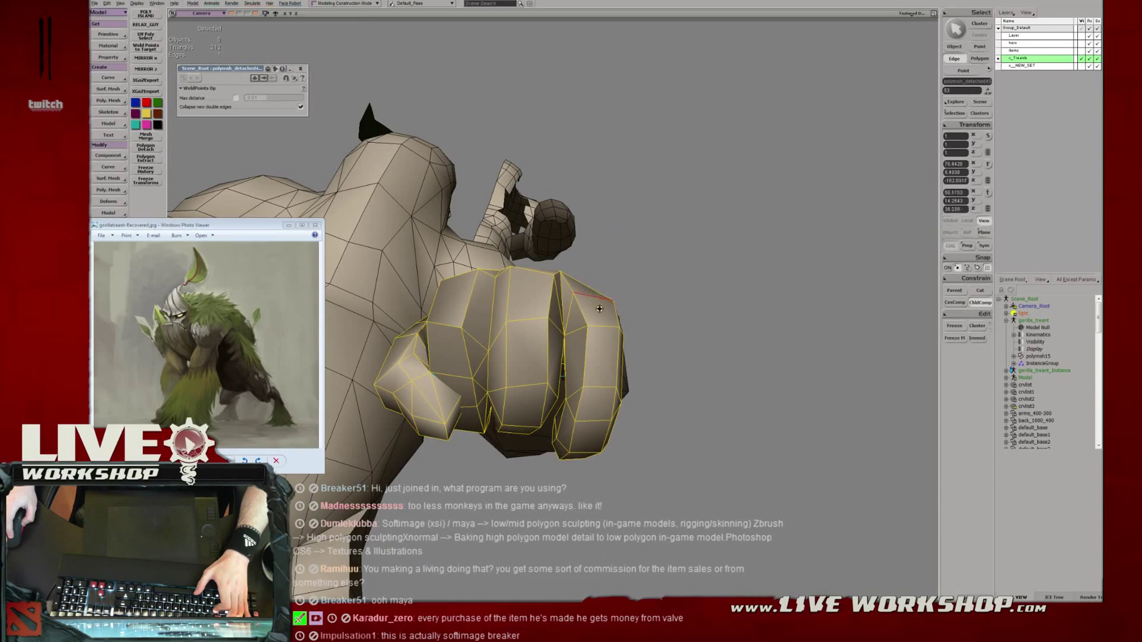
{"action": "key", "text": "t"}
{"action": "key", "text": "m"}
{"action": "mouse_move", "coordinate": [613, 300]}
{"action": "left_mouse_down"}
{"action": "mouse_move", "coordinate": [612, 312]}
{"action": "mouse_move", "coordinate": [600, 300]}
{"action": "left_mouse_up"}
{"action": "middle_click_drag", "start_coordinate": [601, 300], "coordinate": [521, 300]}
Reposition the point on the side of the hand where the outer finger meets the palm.
{"action": "key", "text": "v"}
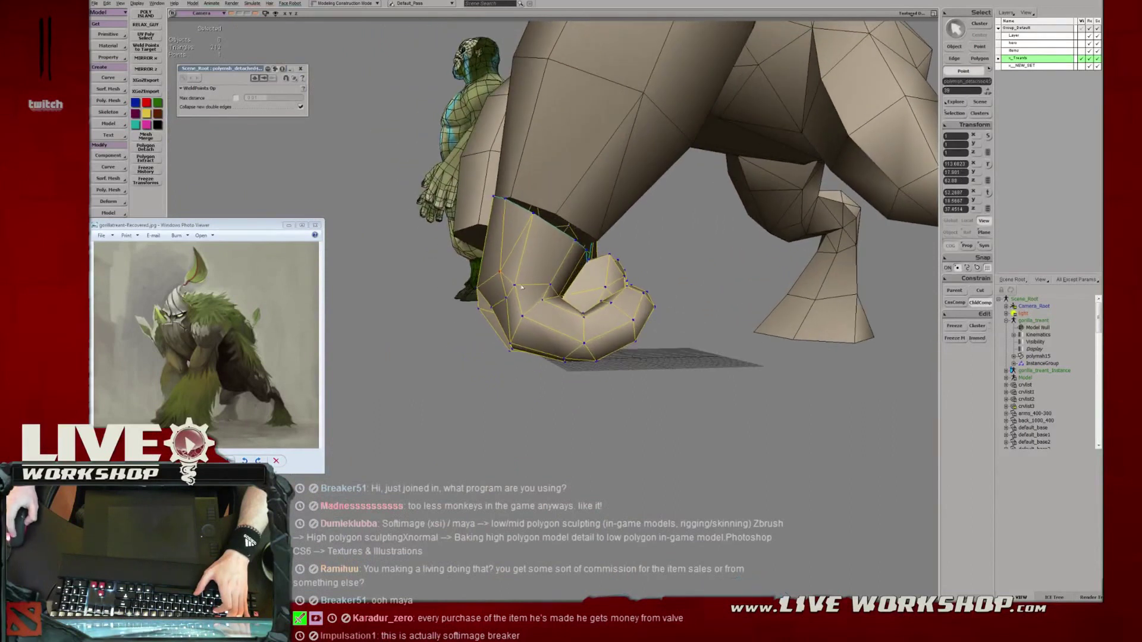
{"action": "left_click", "coordinate": [509, 297]}
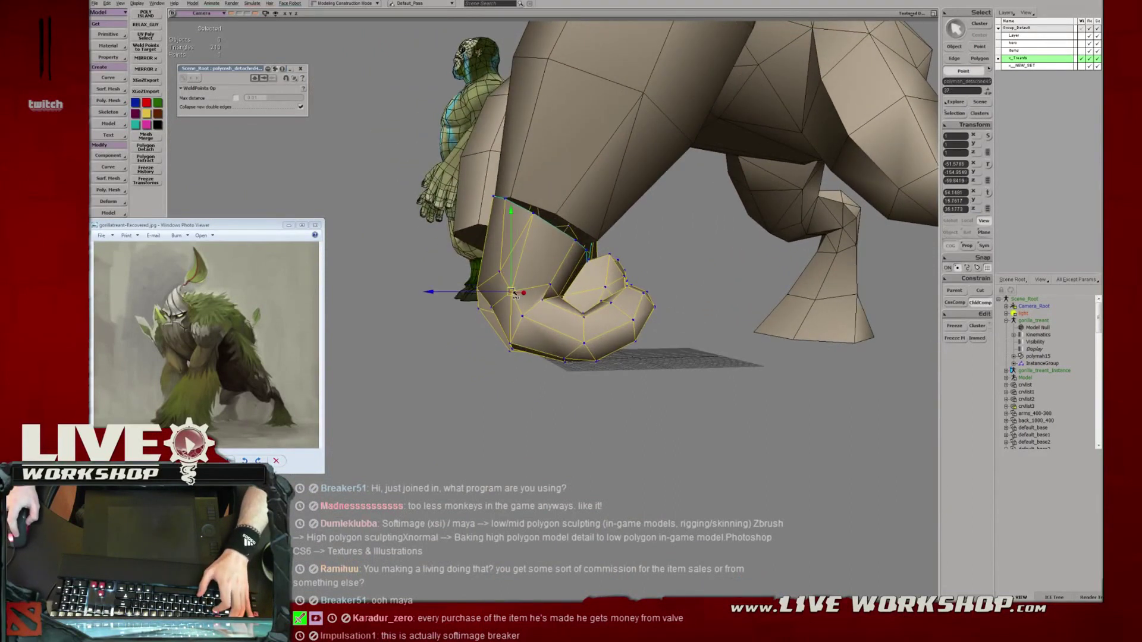
{"action": "middle_click_drag", "start_coordinate": [524, 313], "coordinate": [548, 280]}
{"action": "left_click_drag", "start_coordinate": [550, 276], "coordinate": [563, 298]}
{"action": "mouse_move", "coordinate": [564, 299]}
{"action": "middle_mouse_down"}
{"action": "mouse_move", "coordinate": [576, 292]}
{"action": "mouse_move", "coordinate": [562, 297]}
{"action": "middle_mouse_up"}
{"action": "key", "text": "v"}
{"action": "key", "text": "s"}
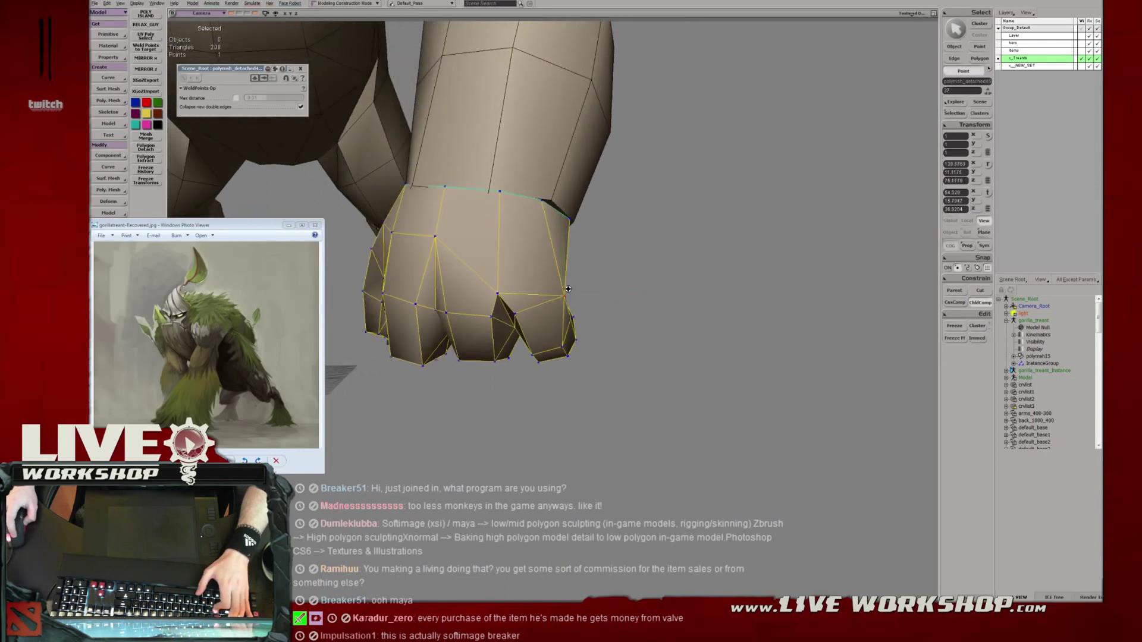
Move the outer corner points of the hand's open wrist border to meet the forearm.
{"action": "right_click_drag", "start_coordinate": [564, 295], "coordinate": [570, 299]}
{"action": "key", "text": "t"}
{"action": "left_click", "coordinate": [570, 219]}
{"action": "key", "text": "v"}
{"action": "left_click_drag", "start_coordinate": [572, 223], "coordinate": [551, 207]}
{"action": "left_click", "coordinate": [548, 208]}
{"action": "key", "text": "s"}
{"action": "right_click_drag", "start_coordinate": [552, 207], "coordinate": [522, 244]}
{"action": "middle_click_drag", "start_coordinate": [523, 244], "coordinate": [500, 234]}
Reposition the points on the back of the hand above the gaps between the fingers.
{"action": "left_click", "coordinate": [534, 220]}
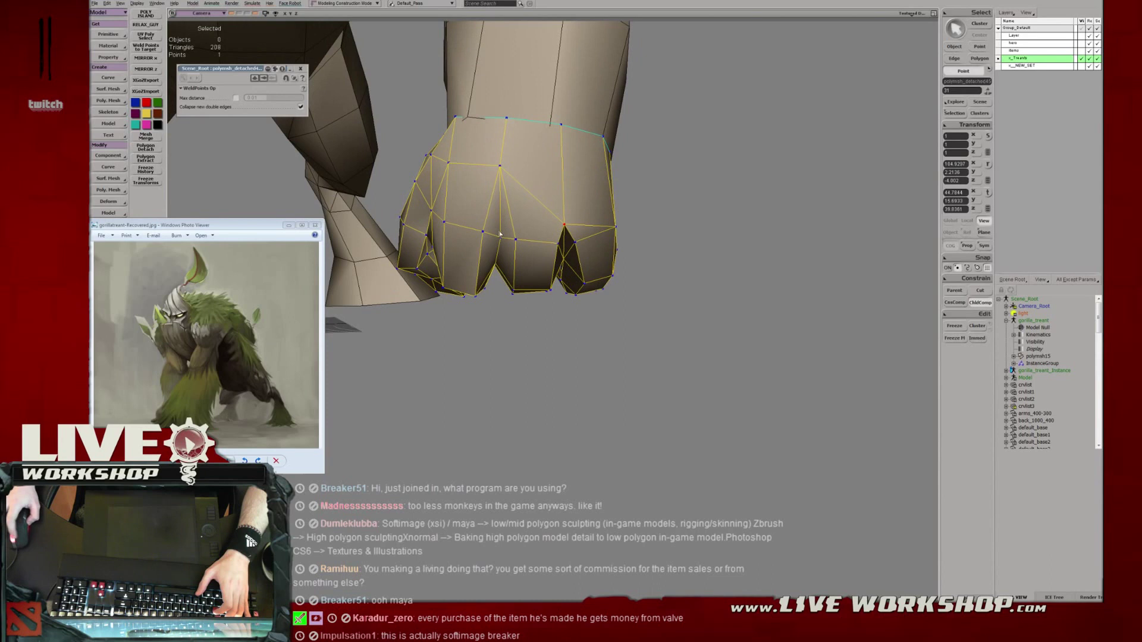
{"action": "left_click_drag", "start_coordinate": [499, 165], "coordinate": [499, 216]}
{"action": "middle_click_drag", "start_coordinate": [499, 215], "coordinate": [581, 281]}
{"action": "left_click", "coordinate": [507, 229]}
{"action": "left_click", "coordinate": [581, 289]}
{"action": "left_click_drag", "start_coordinate": [584, 294], "coordinate": [580, 293]}
{"action": "middle_click_drag", "start_coordinate": [580, 293], "coordinate": [527, 237]}
Adjust the points on the thumb side of the hand's back, between the wrist border and the first knuckle.
{"action": "left_click", "coordinate": [541, 202]}
{"action": "left_click", "coordinate": [545, 226]}
{"action": "left_click", "coordinate": [527, 237]}
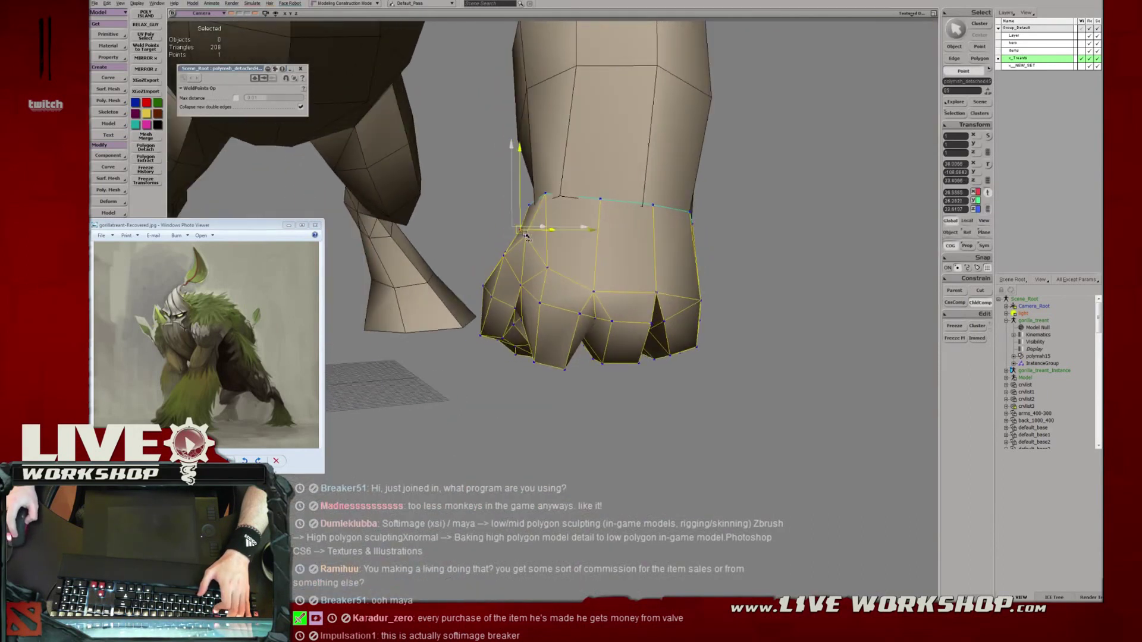
{"action": "left_click", "coordinate": [549, 267]}
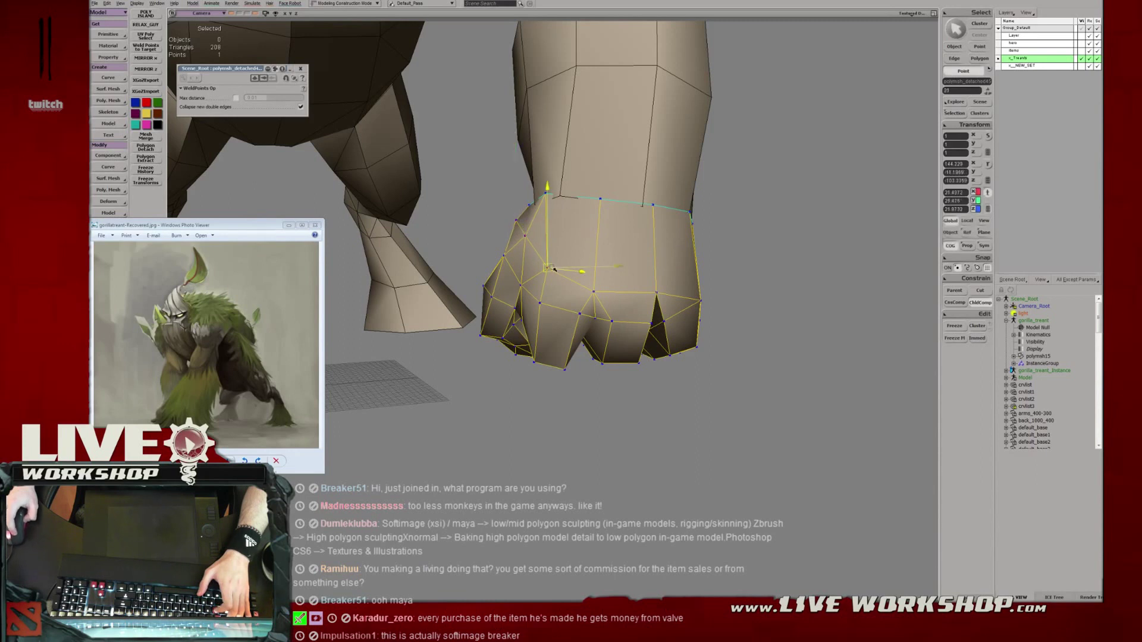
{"action": "left_click", "coordinate": [548, 309]}
{"action": "mouse_move", "coordinate": [561, 295]}
{"action": "middle_mouse_down"}
{"action": "mouse_move", "coordinate": [577, 268]}
{"action": "mouse_move", "coordinate": [598, 298]}
{"action": "mouse_move", "coordinate": [583, 275]}
{"action": "mouse_move", "coordinate": [548, 268]}
{"action": "mouse_move", "coordinate": [563, 301]}
{"action": "mouse_move", "coordinate": [595, 310]}
{"action": "mouse_move", "coordinate": [575, 291]}
{"action": "mouse_move", "coordinate": [558, 299]}
{"action": "mouse_move", "coordinate": [556, 279]}
{"action": "middle_mouse_up"}
Select the edge across the outermost finger's knuckle and rotate it to follow the fist's curve.
{"action": "left_click", "coordinate": [579, 265]}
{"action": "key", "text": "e"}
{"action": "left_click", "coordinate": [551, 272]}
{"action": "key", "text": "v"}
{"action": "key", "text": "c"}
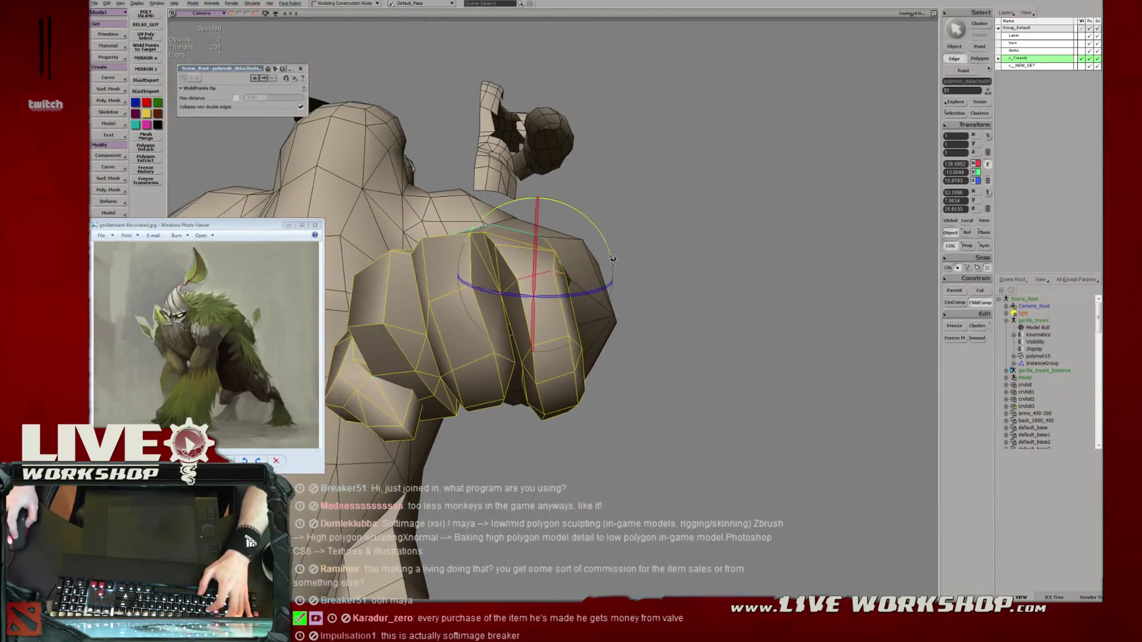
Move the individual knuckle and side points of the outermost finger to round its shape.
{"action": "key", "text": "v"}
{"action": "key", "text": "t"}
{"action": "left_click", "coordinate": [544, 237]}
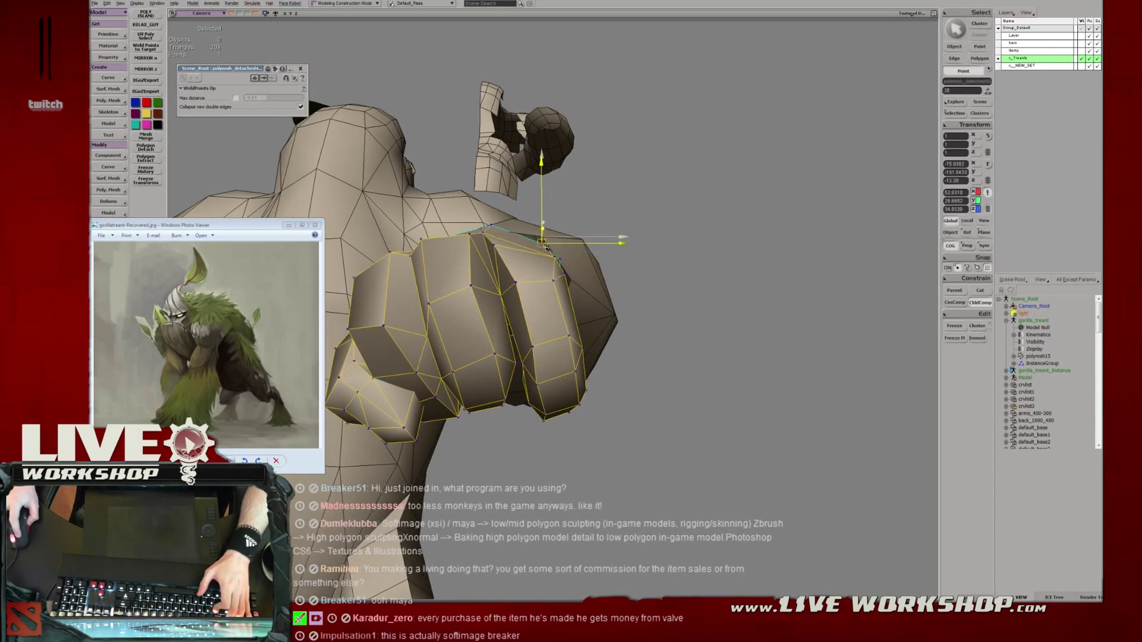
{"action": "left_click", "coordinate": [568, 295]}
{"action": "key", "text": "s"}
{"action": "left_click_drag", "start_coordinate": [578, 304], "coordinate": [556, 322]}
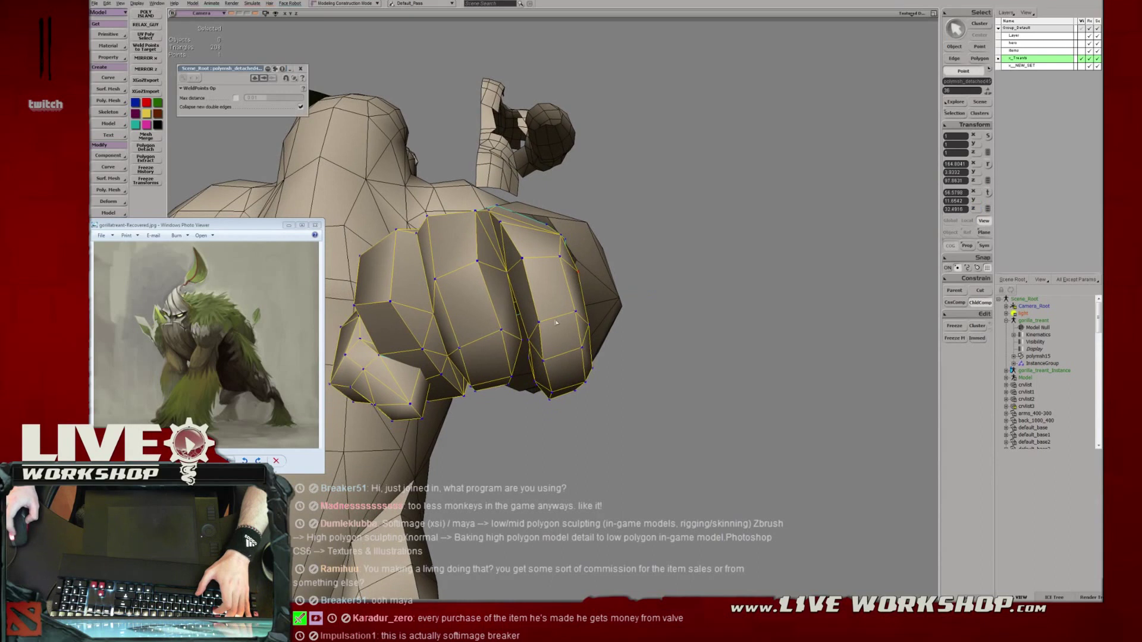
Select the polygons at the outermost finger's end, grow the selection around the fingertip, and reposition it.
{"action": "key", "text": "u"}
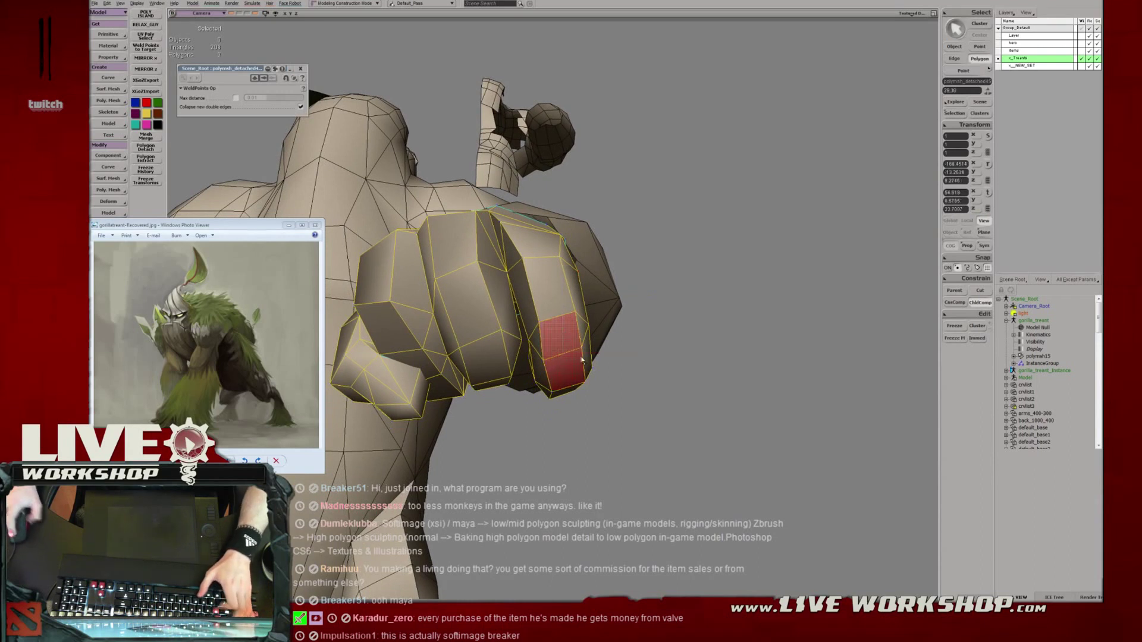
{"action": "key", "text": "shift+plus"}
{"action": "key", "text": "v"}
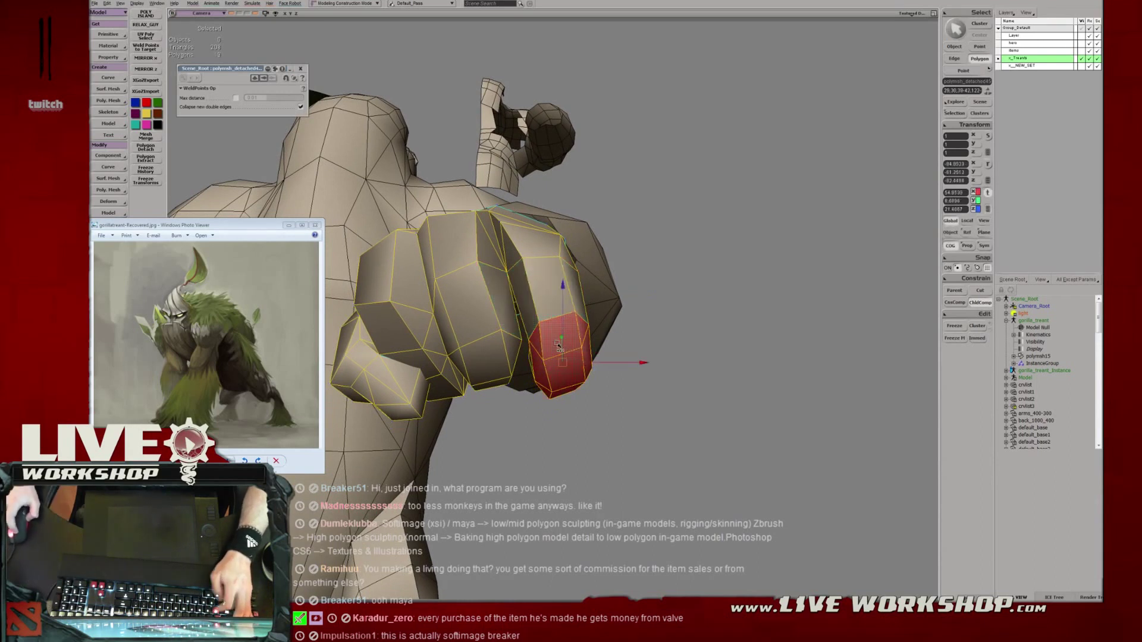
{"action": "middle_click_drag", "start_coordinate": [565, 364], "coordinate": [607, 325]}
{"action": "left_click_drag", "start_coordinate": [610, 318], "coordinate": [595, 335], "text": "shift"}
{"action": "middle_click_drag", "start_coordinate": [596, 337], "coordinate": [534, 292]}
Move the point at the inner crease where the curled outer finger meets the palm.
{"action": "key", "text": "t"}
{"action": "left_click", "coordinate": [522, 275]}
{"action": "key", "text": "v"}
{"action": "left_click_drag", "start_coordinate": [522, 275], "coordinate": [531, 274]}
{"action": "left_click", "coordinate": [534, 271]}
{"action": "key", "text": "v"}
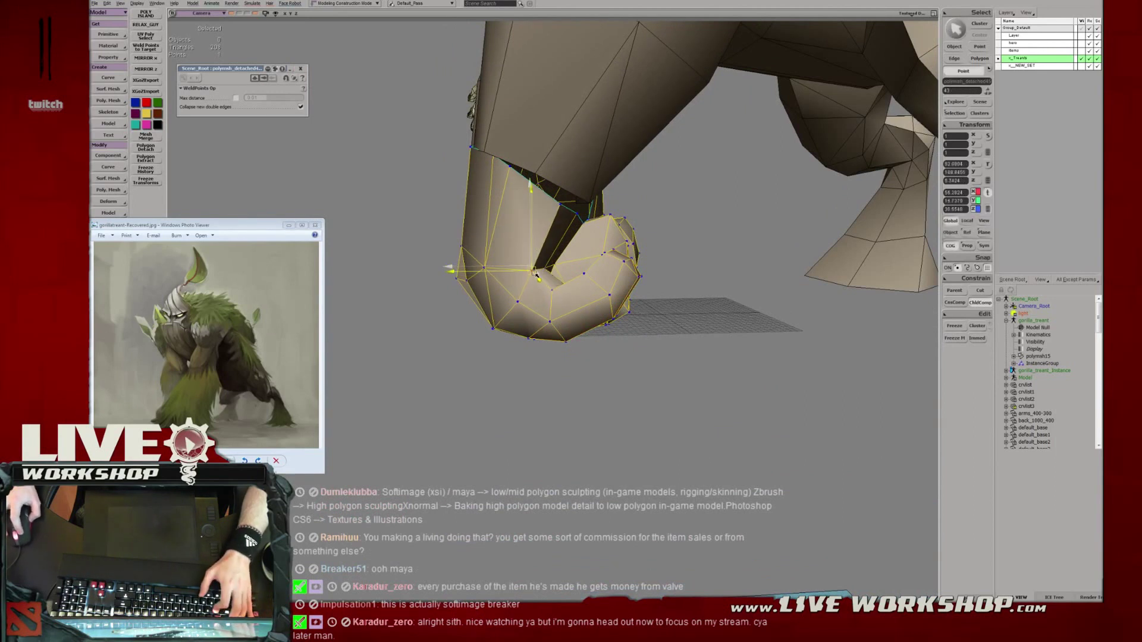
Reposition the points along the middle of the outer finger's side to even out its curl.
{"action": "left_click", "coordinate": [517, 302]}
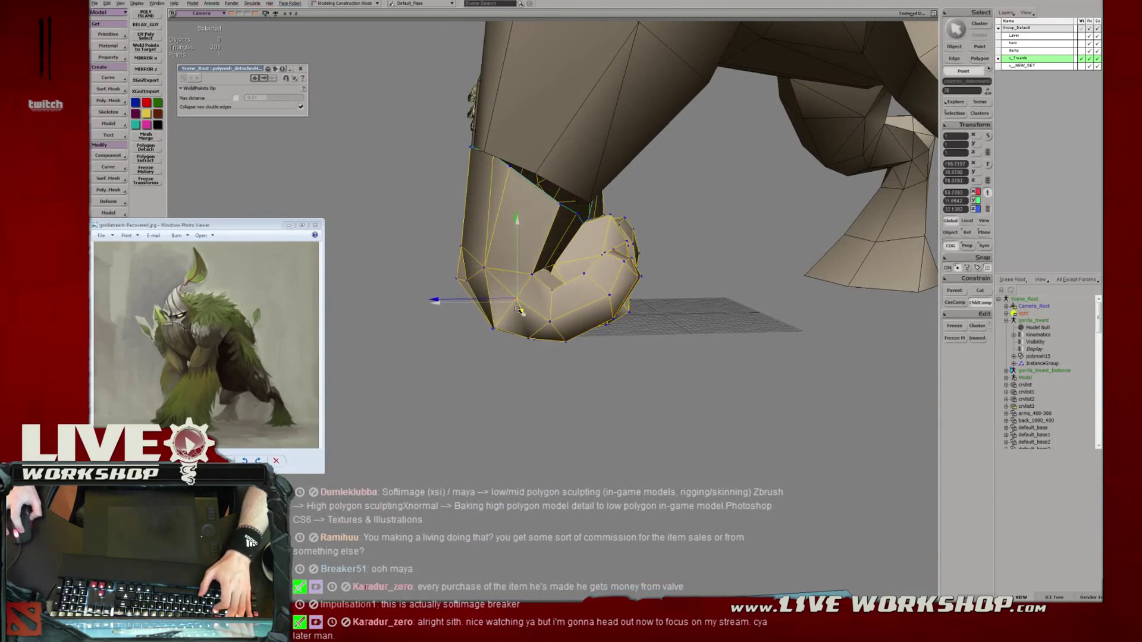
{"action": "key", "text": "v"}
{"action": "left_click_drag", "start_coordinate": [520, 309], "coordinate": [556, 320]}
{"action": "left_click", "coordinate": [550, 322]}
{"action": "key", "text": "v"}
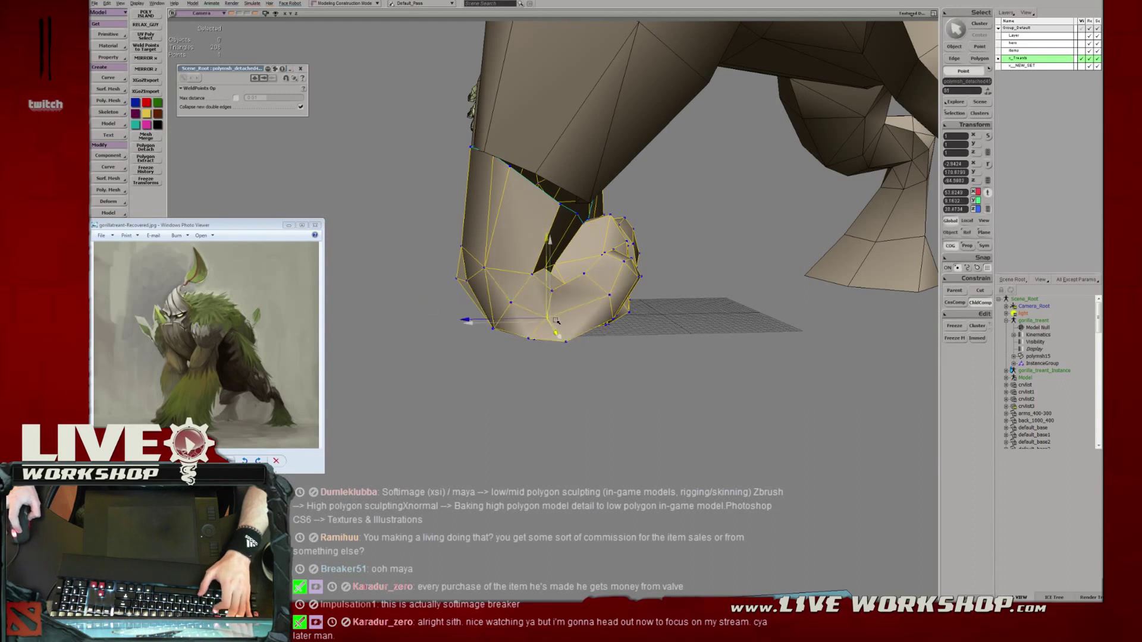
Select the points on the underside of the curled outer finger and adjust their position.
{"action": "right_click_drag", "start_coordinate": [587, 312], "coordinate": [535, 275]}
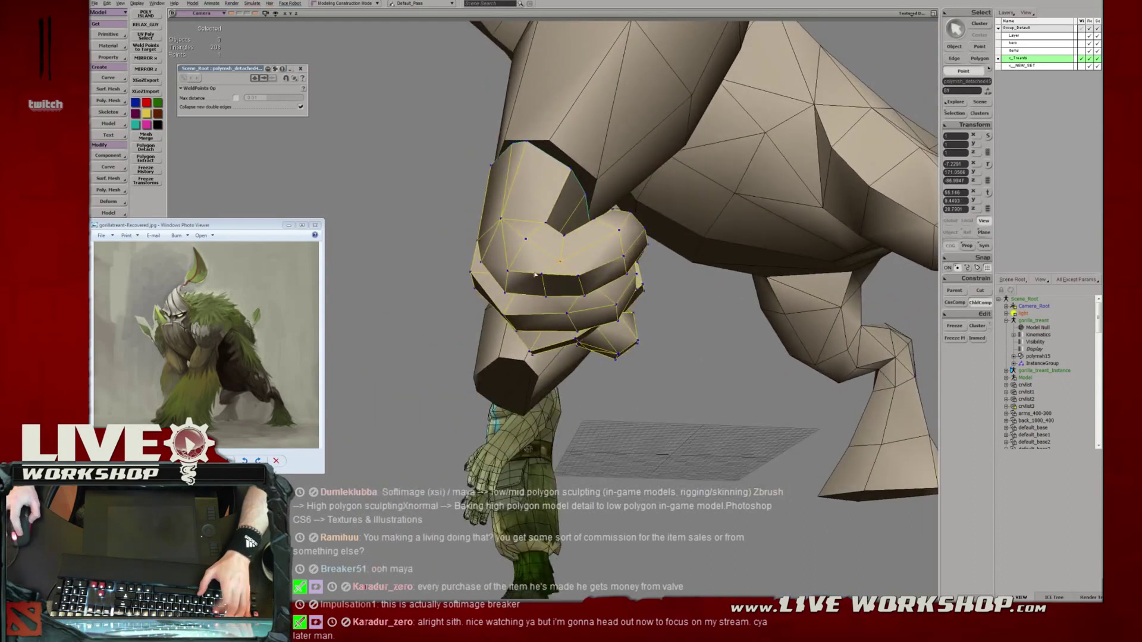
{"action": "right_click", "coordinate": [597, 301]}
{"action": "right_click_drag", "start_coordinate": [598, 300], "coordinate": [562, 282]}
{"action": "left_click", "coordinate": [562, 287], "text": "shift"}
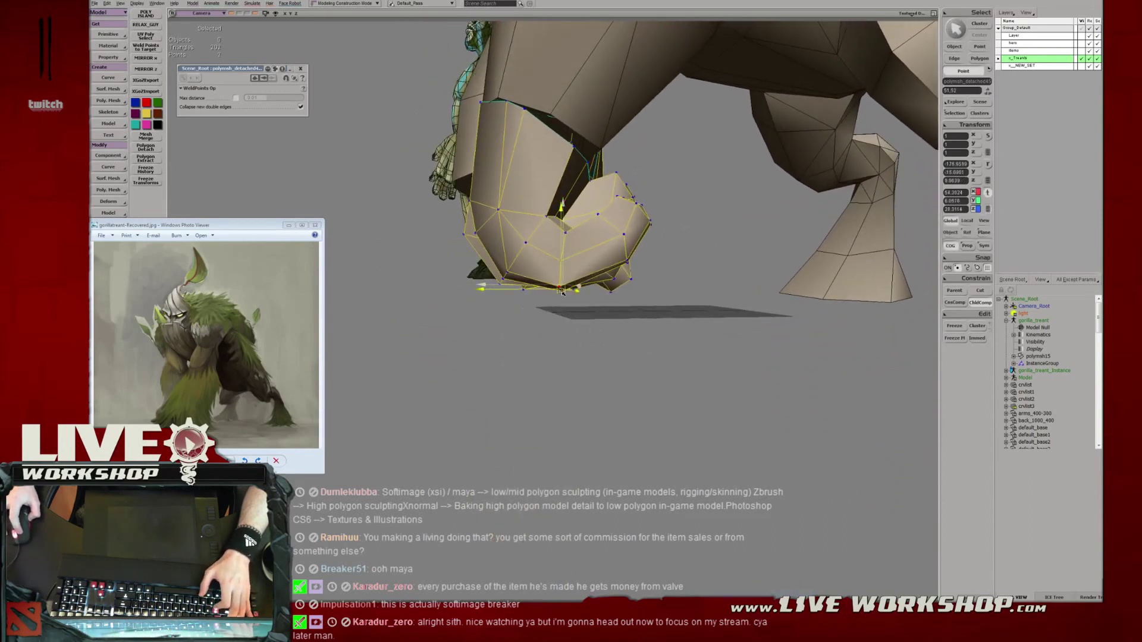
{"action": "left_click_drag", "start_coordinate": [562, 293], "coordinate": [564, 291]}
Adjust the points on the outer finger's inner side, facing the palm.
{"action": "right_click_drag", "start_coordinate": [580, 281], "coordinate": [528, 280]}
{"action": "left_click", "coordinate": [575, 248]}
{"action": "left_click", "coordinate": [549, 260]}
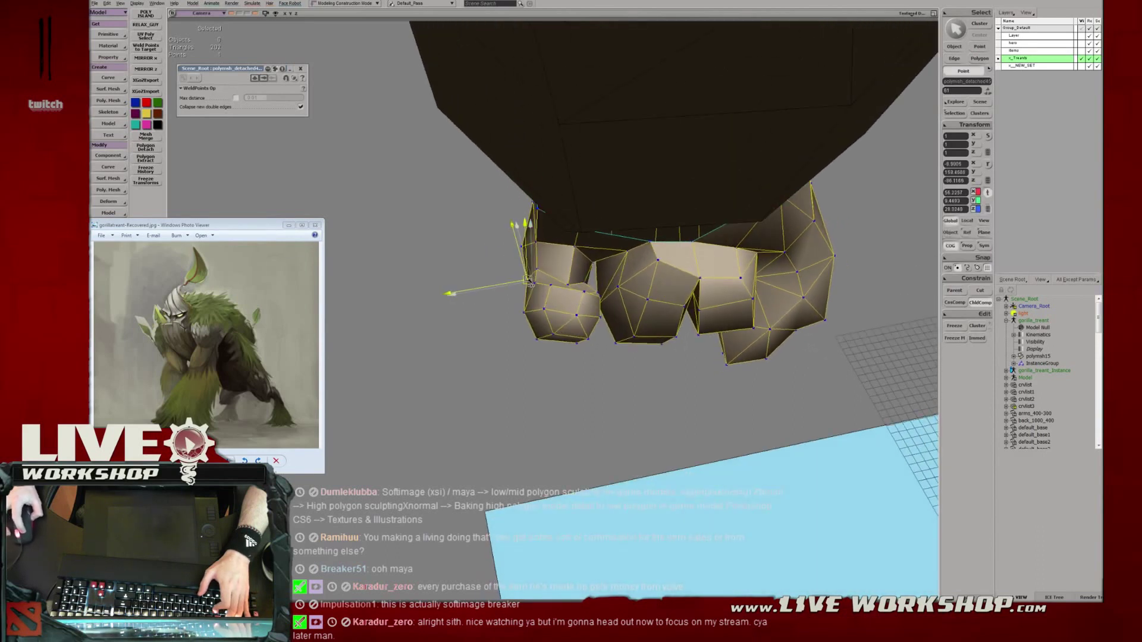
Reposition points on the palm side of the outermost finger of the detached hand mesh.
{"action": "middle_click_drag", "start_coordinate": [526, 279], "coordinate": [562, 308]}
{"action": "left_click", "coordinate": [567, 292]}
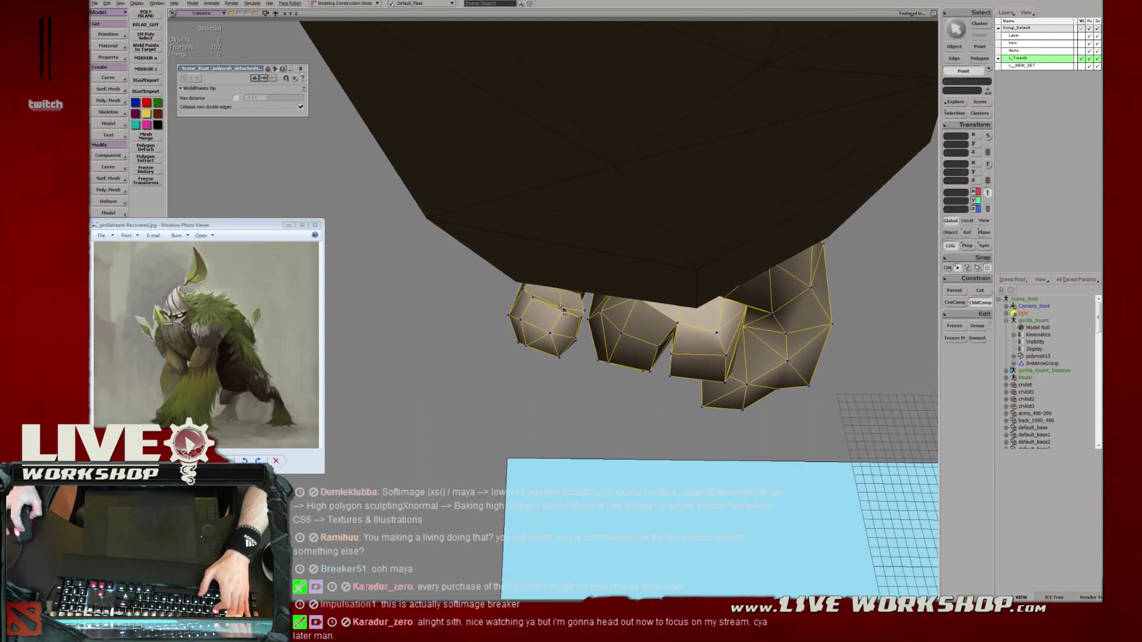
{"action": "left_click", "coordinate": [560, 303]}
{"action": "middle_click_drag", "start_coordinate": [562, 299], "coordinate": [577, 268]}
{"action": "left_click", "coordinate": [554, 281]}
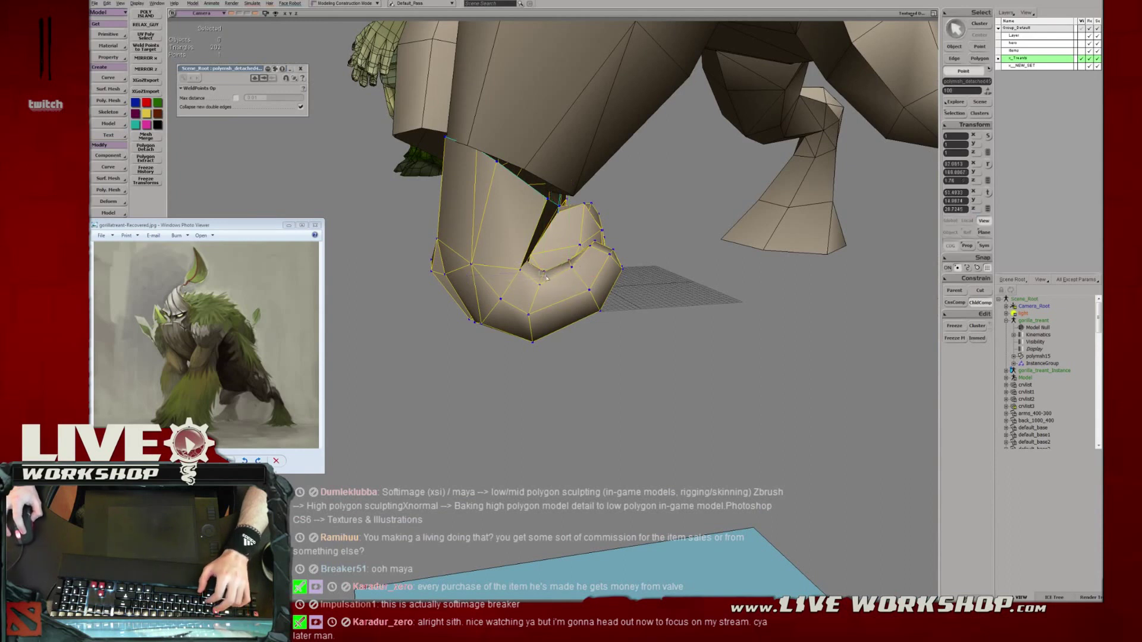
Move the points in the crease where the curled fingers meet the palm.
{"action": "left_click", "coordinate": [568, 269]}
{"action": "left_click_drag", "start_coordinate": [539, 275], "coordinate": [516, 270]}
{"action": "left_click", "coordinate": [541, 284]}
{"action": "right_click_drag", "start_coordinate": [540, 286], "coordinate": [552, 300]}
{"action": "middle_click_drag", "start_coordinate": [552, 299], "coordinate": [593, 290]}
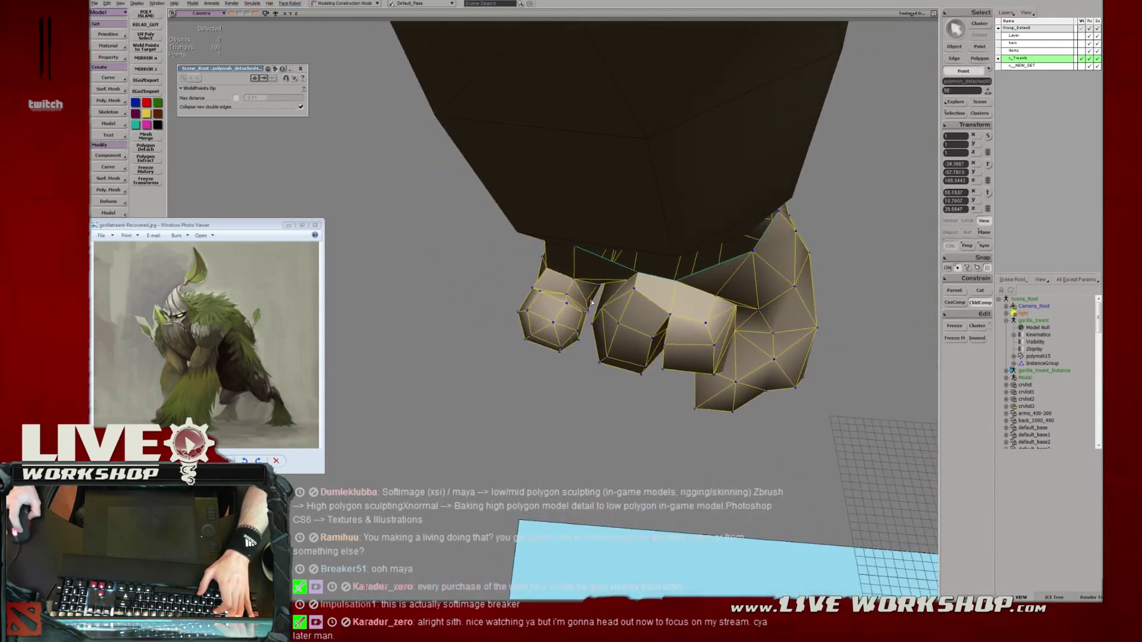
Adjust the side points of the outermost finger along the gap to its neighbouring finger.
{"action": "left_click", "coordinate": [593, 293]}
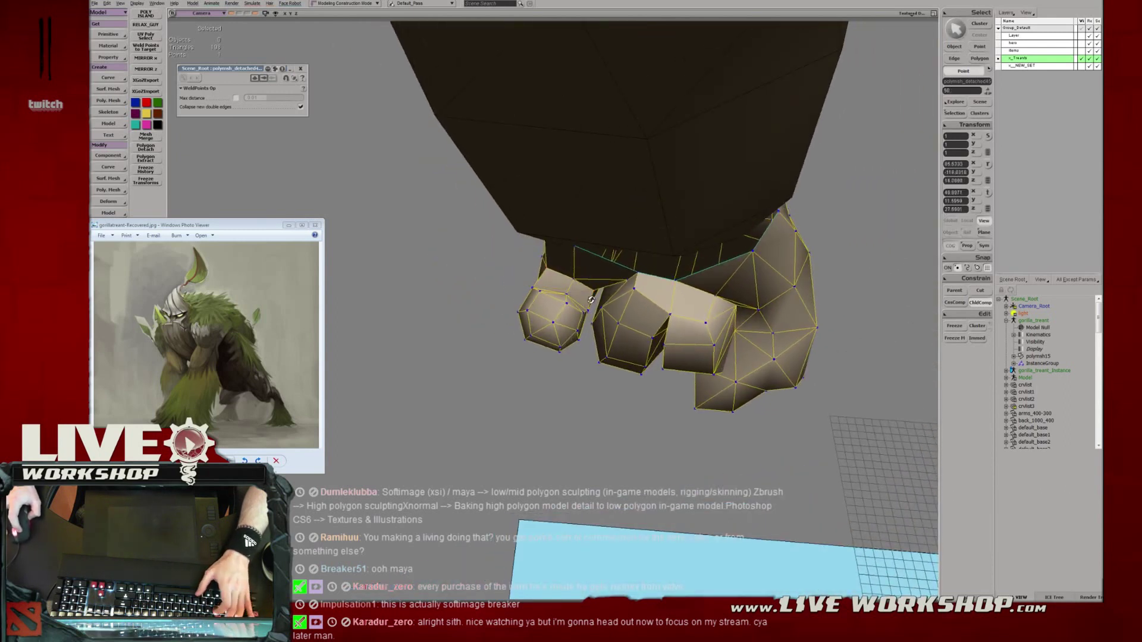
{"action": "right_click_drag", "start_coordinate": [591, 299], "coordinate": [592, 315]}
{"action": "left_click", "coordinate": [591, 313]}
{"action": "mouse_move", "coordinate": [581, 333]}
{"action": "middle_mouse_down"}
{"action": "mouse_move", "coordinate": [612, 275]}
{"action": "mouse_move", "coordinate": [565, 336]}
{"action": "middle_mouse_up"}
{"action": "key", "text": "i"}
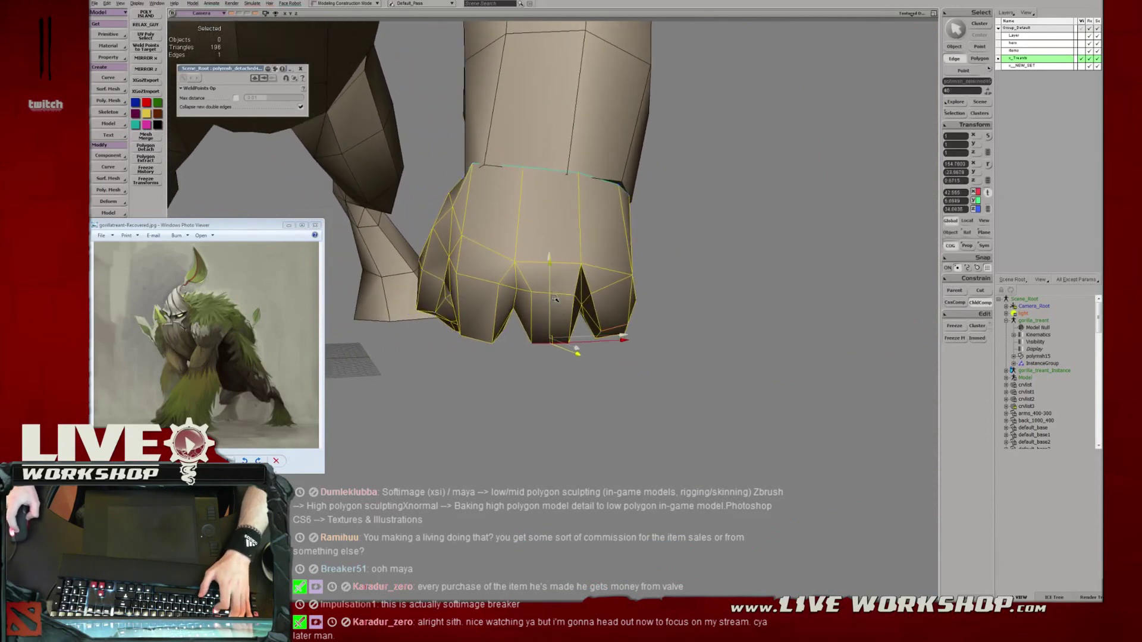
Reposition the knuckle points around the gaps between the fingers on the back of the hand.
{"action": "key", "text": "t"}
{"action": "left_click", "coordinate": [534, 293]}
{"action": "key", "text": "t"}
{"action": "left_click", "coordinate": [499, 285]}
{"action": "key", "text": "v"}
{"action": "left_click_drag", "start_coordinate": [499, 284], "coordinate": [506, 290]}
{"action": "key", "text": "t"}
{"action": "left_click", "coordinate": [517, 266]}
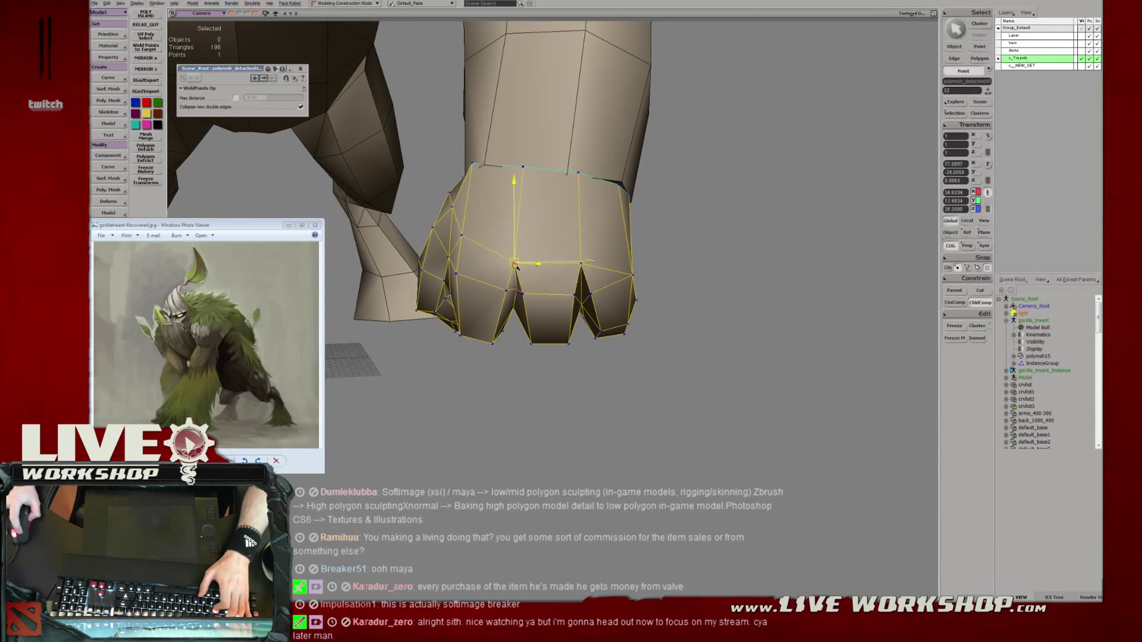
{"action": "key", "text": "v"}
{"action": "left_click_drag", "start_coordinate": [575, 299], "coordinate": [579, 301]}
{"action": "key", "text": "t"}
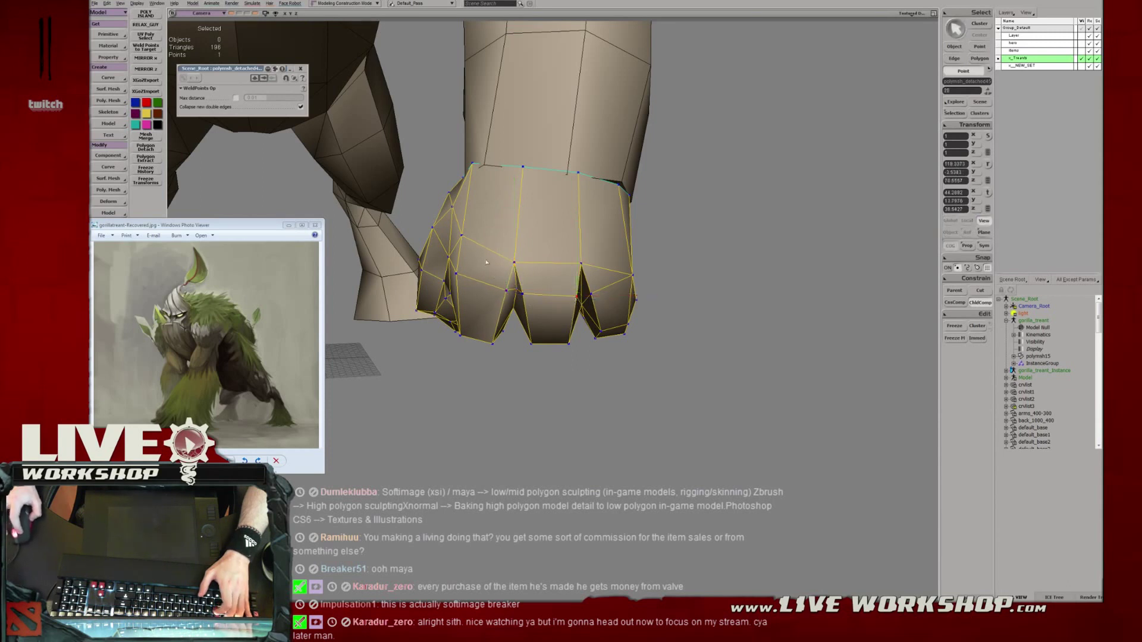
Adjust the points on the back of the hand above the thumb-side knuckle, and leave point editing.
{"action": "key", "text": "s"}
{"action": "left_click_drag", "start_coordinate": [468, 260], "coordinate": [499, 266]}
{"action": "left_click", "coordinate": [493, 241]}
{"action": "key", "text": "v"}
{"action": "key", "text": "s"}
{"action": "middle_click_drag", "start_coordinate": [502, 247], "coordinate": [476, 256]}
{"action": "key", "text": "space"}
{"action": "left_click", "coordinate": [714, 264]}
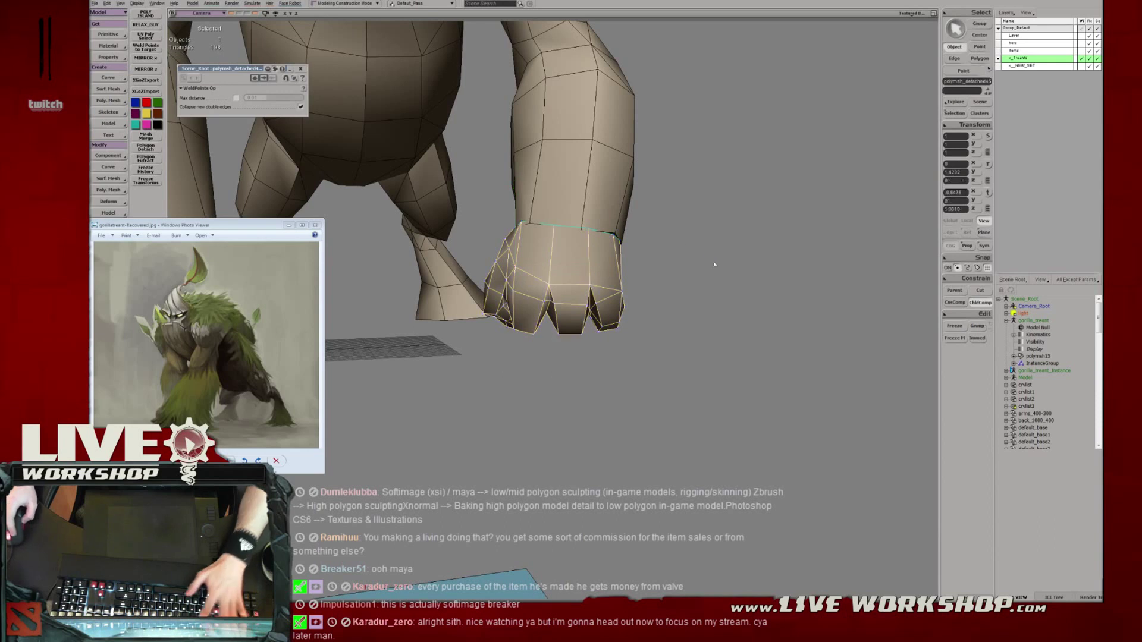
Move the border points at the hand's wrist opening to line up with the end of the forearm.
{"action": "key", "text": "s"}
{"action": "right_click_drag", "start_coordinate": [714, 264], "coordinate": [643, 280]}
{"action": "middle_click_drag", "start_coordinate": [643, 280], "coordinate": [598, 284]}
{"action": "mouse_move", "coordinate": [598, 283]}
{"action": "right_mouse_down"}
{"action": "mouse_move", "coordinate": [595, 256]}
{"action": "mouse_move", "coordinate": [428, 255]}
{"action": "mouse_move", "coordinate": [596, 255]}
{"action": "mouse_move", "coordinate": [598, 291]}
{"action": "right_mouse_up"}
{"action": "scroll", "coordinate": [645, 268], "scroll_direction": "up", "scroll_amount": 5}
{"action": "scroll", "coordinate": [609, 276], "scroll_direction": "up", "scroll_amount": 2}
{"action": "key", "text": "m"}
{"action": "left_click_drag", "start_coordinate": [563, 283], "coordinate": [519, 280]}
{"action": "key", "text": "m"}
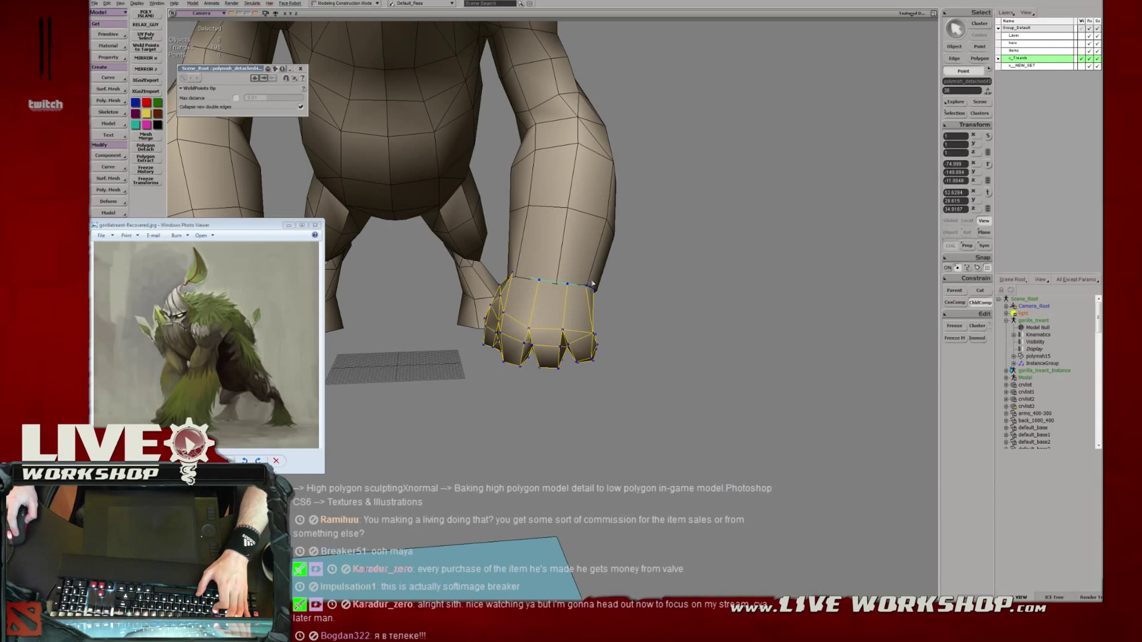
Select the body and hand meshes together and save the scene.
{"action": "key", "text": "space"}
{"action": "key", "text": "ctrl+s"}
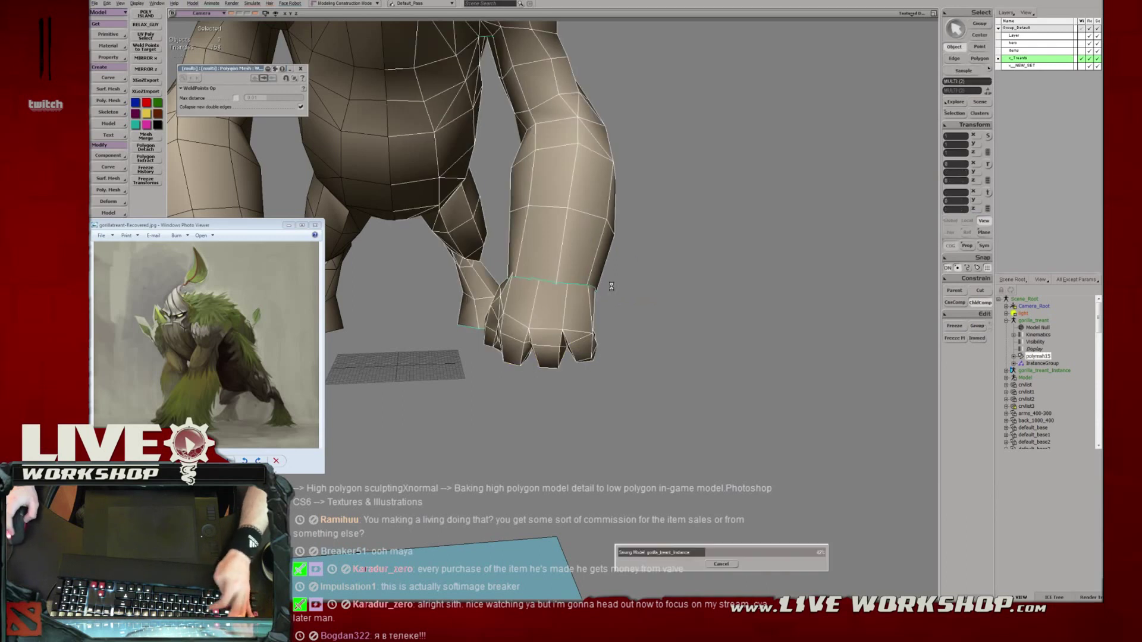
Merge the selected body and hand meshes into one polygon mesh and delete the original input meshes.
{"action": "key", "text": "s"}
{"action": "right_click_drag", "start_coordinate": [635, 288], "coordinate": [586, 271]}
{"action": "middle_click_drag", "start_coordinate": [586, 270], "coordinate": [513, 247]}
{"action": "right_click_drag", "start_coordinate": [514, 247], "coordinate": [572, 256]}
{"action": "right_click", "coordinate": [573, 257], "text": "alt"}
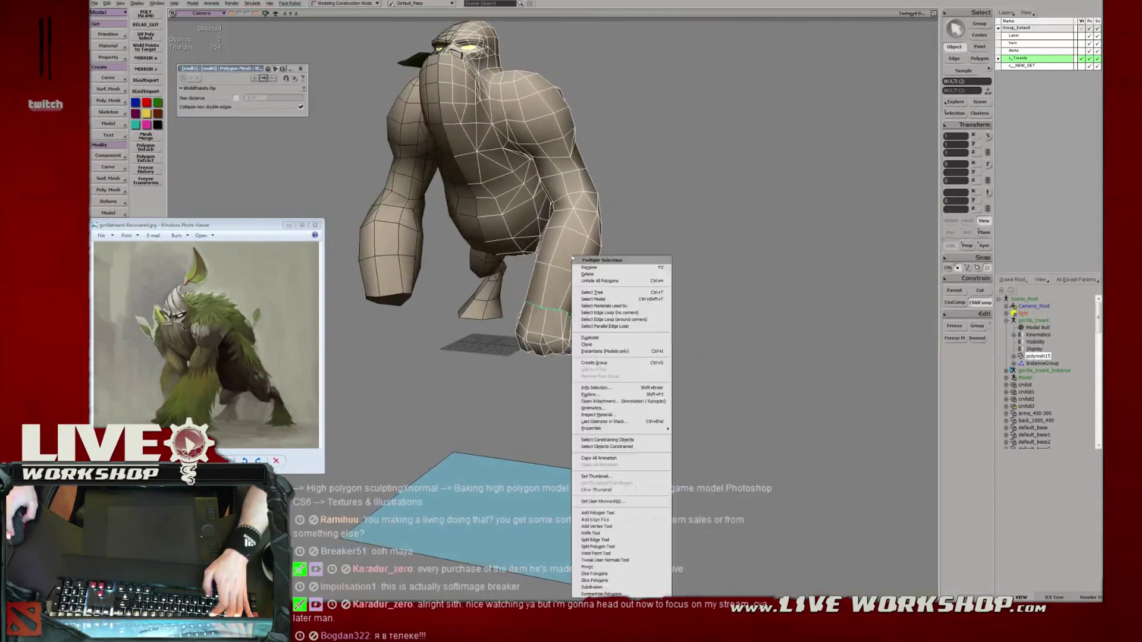
{"action": "left_click", "coordinate": [613, 566]}
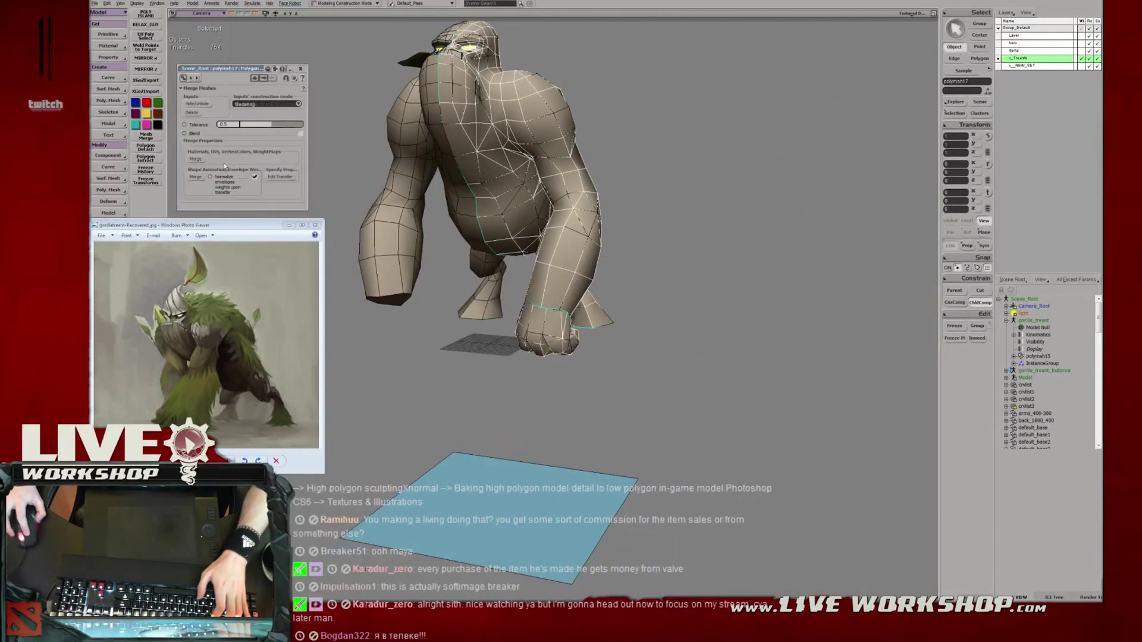
{"action": "key", "text": "8"}
{"action": "left_click", "coordinate": [192, 113]}
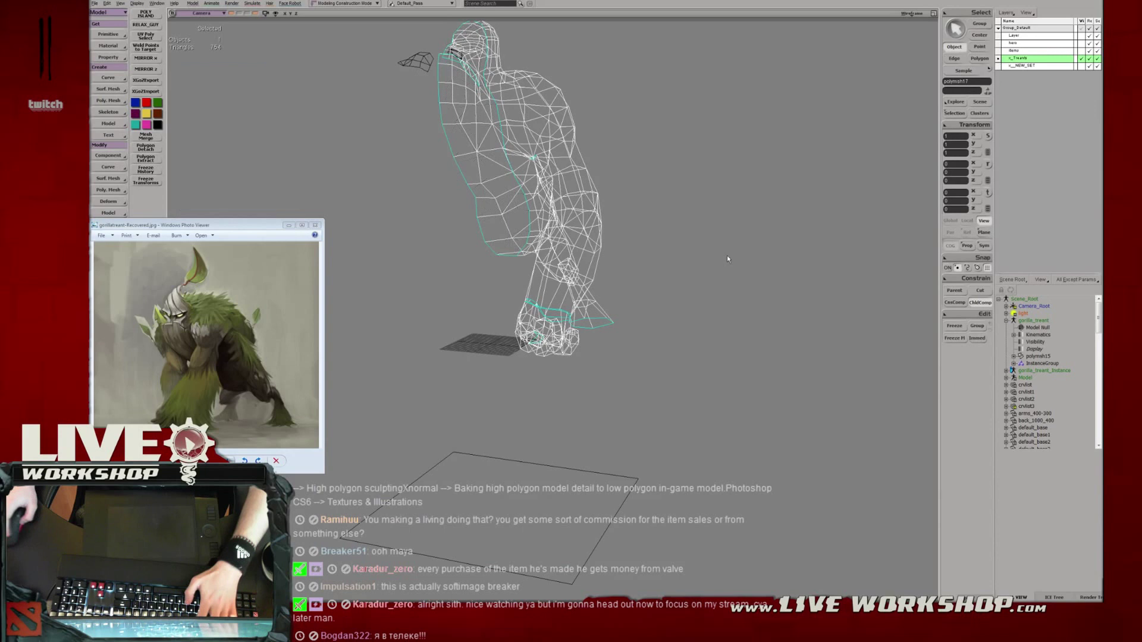
Parent the merged mesh polymsh17 under the gorilla_treant model in the scene hierarchy.
{"action": "key", "text": "8"}
{"action": "scroll", "coordinate": [1035, 381], "scroll_direction": "down", "scroll_amount": 5}
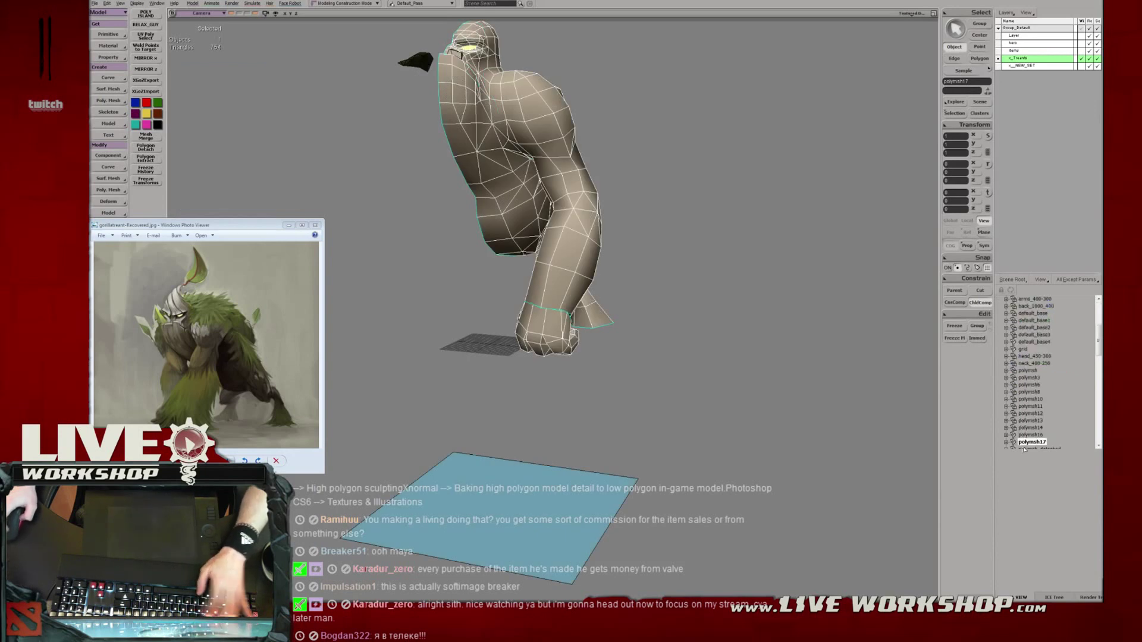
{"action": "left_click_drag", "start_coordinate": [1062, 318], "coordinate": [1034, 322]}
{"action": "left_click", "coordinate": [701, 248]}
Weld the pairs of open border points across the front of the wrist seam.
{"action": "right_click_drag", "start_coordinate": [701, 247], "coordinate": [713, 270]}
{"action": "middle_click_drag", "start_coordinate": [714, 270], "coordinate": [787, 330]}
{"action": "left_click", "coordinate": [693, 324]}
{"action": "right_click_drag", "start_coordinate": [693, 325], "coordinate": [655, 316]}
{"action": "middle_click_drag", "start_coordinate": [654, 315], "coordinate": [673, 322]}
{"action": "key", "text": "t"}
{"action": "left_click_drag", "start_coordinate": [570, 274], "coordinate": [644, 313]}
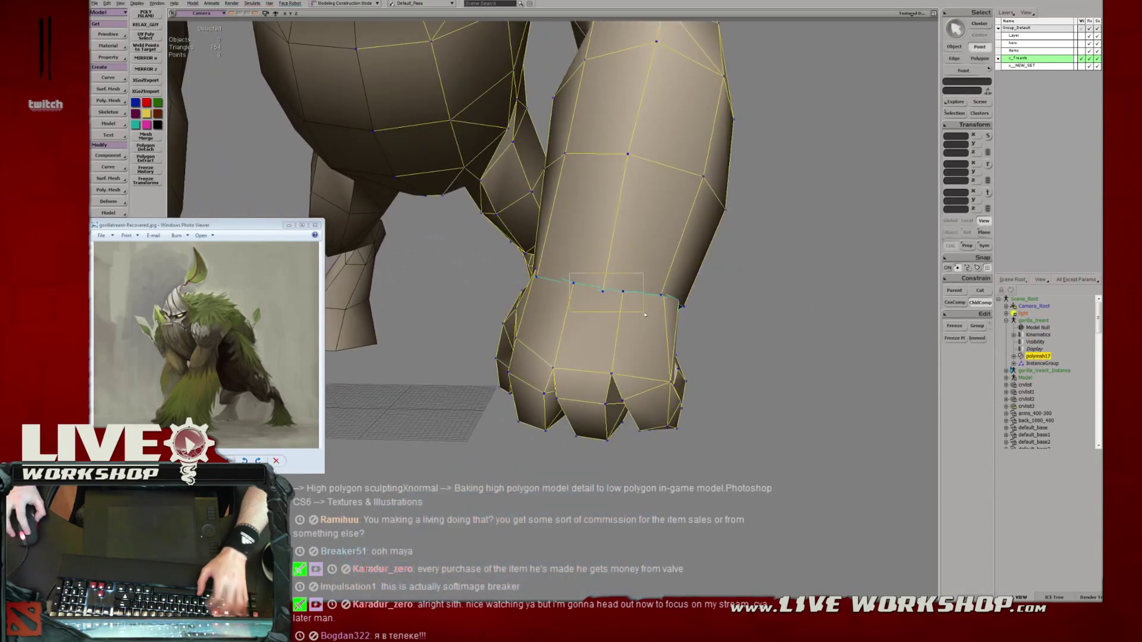
Switch to wireframe display and weld the overlapping border points on the outer side of the wrist seam.
{"action": "right_click_drag", "start_coordinate": [640, 306], "coordinate": [616, 272]}
{"action": "key", "text": "4"}
{"action": "middle_click_drag", "start_coordinate": [669, 296], "coordinate": [628, 304]}
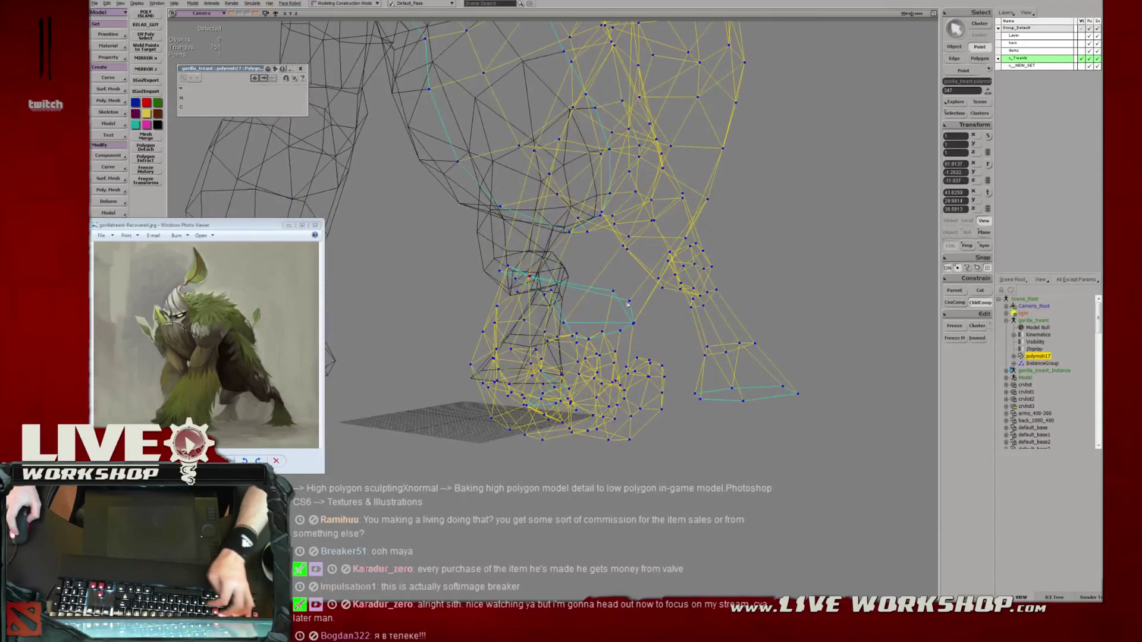
{"action": "right_click_drag", "start_coordinate": [614, 292], "coordinate": [619, 315]}
{"action": "left_click_drag", "start_coordinate": [599, 306], "coordinate": [627, 323]}
{"action": "left_click", "coordinate": [622, 319]}
{"action": "right_click_drag", "start_coordinate": [622, 319], "coordinate": [486, 311]}
{"action": "middle_click_drag", "start_coordinate": [535, 336], "coordinate": [577, 344]}
{"action": "mouse_move", "coordinate": [576, 352]}
{"action": "right_mouse_down"}
{"action": "mouse_move", "coordinate": [590, 339]}
{"action": "mouse_move", "coordinate": [597, 355]}
{"action": "right_mouse_up"}
Return to shaded display and weld the open border edges between forearm and hand.
{"action": "key", "text": "5"}
{"action": "middle_click_drag", "start_coordinate": [596, 355], "coordinate": [558, 347]}
{"action": "key", "text": "e"}
{"action": "key", "text": "w"}
{"action": "mouse_move", "coordinate": [558, 347]}
{"action": "right_mouse_down"}
{"action": "mouse_move", "coordinate": [570, 337]}
{"action": "mouse_move", "coordinate": [516, 343]}
{"action": "mouse_move", "coordinate": [575, 342]}
{"action": "right_mouse_up"}
{"action": "left_click", "coordinate": [560, 340]}
{"action": "middle_click_drag", "start_coordinate": [574, 342], "coordinate": [506, 308]}
Weld the remaining open points of the wrist seam to close the arm and hand into one surface.
{"action": "key", "text": "t"}
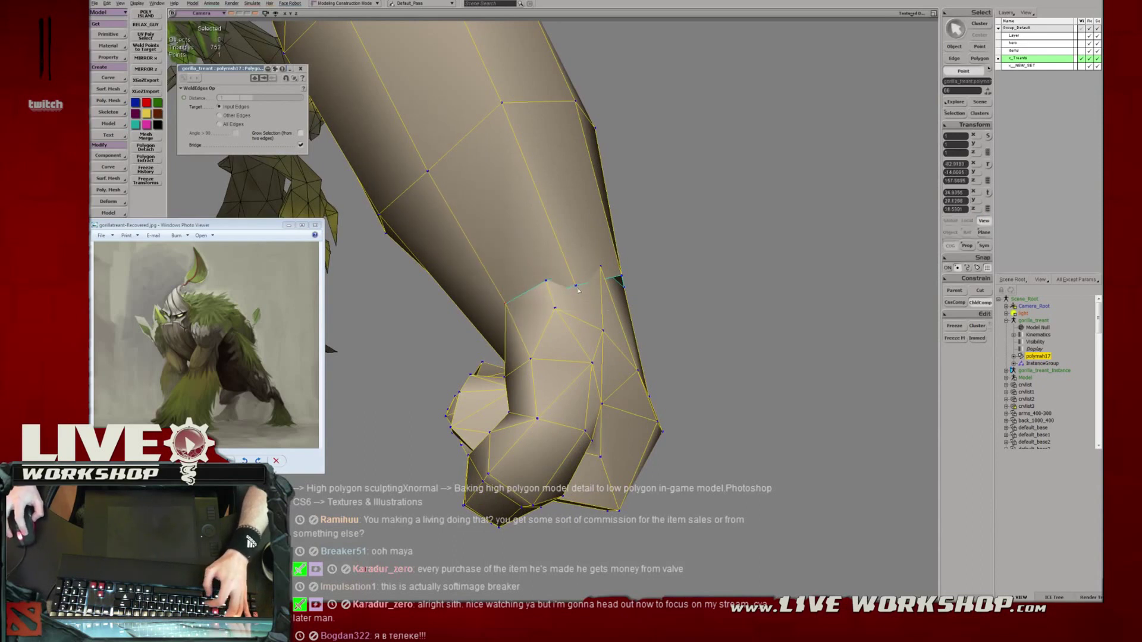
{"action": "key", "text": "space"}
{"action": "mouse_move", "coordinate": [547, 282]}
{"action": "middle_mouse_down"}
{"action": "mouse_move", "coordinate": [601, 291]}
{"action": "mouse_move", "coordinate": [641, 276]}
{"action": "mouse_move", "coordinate": [572, 268]}
{"action": "mouse_move", "coordinate": [539, 330]}
{"action": "middle_mouse_up"}
{"action": "key", "text": "4"}
{"action": "key", "text": "t"}
{"action": "key", "text": "w"}
{"action": "key", "text": "6"}
{"action": "key", "text": "v"}
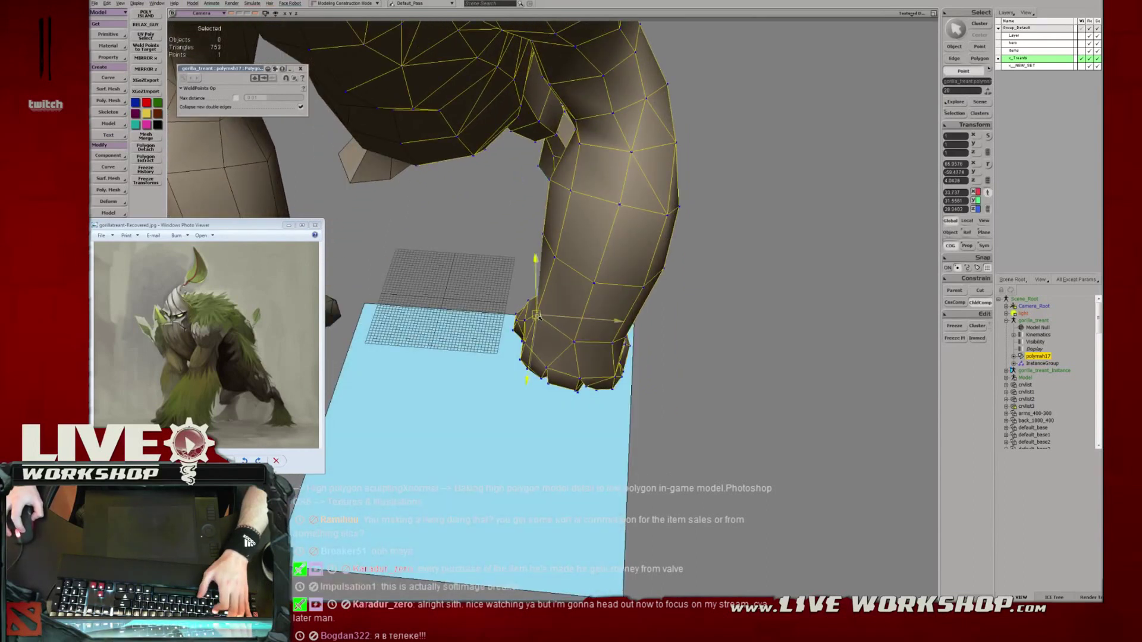
Reposition the points down the front of the forearm and on the back of the wrist.
{"action": "left_click", "coordinate": [552, 256]}
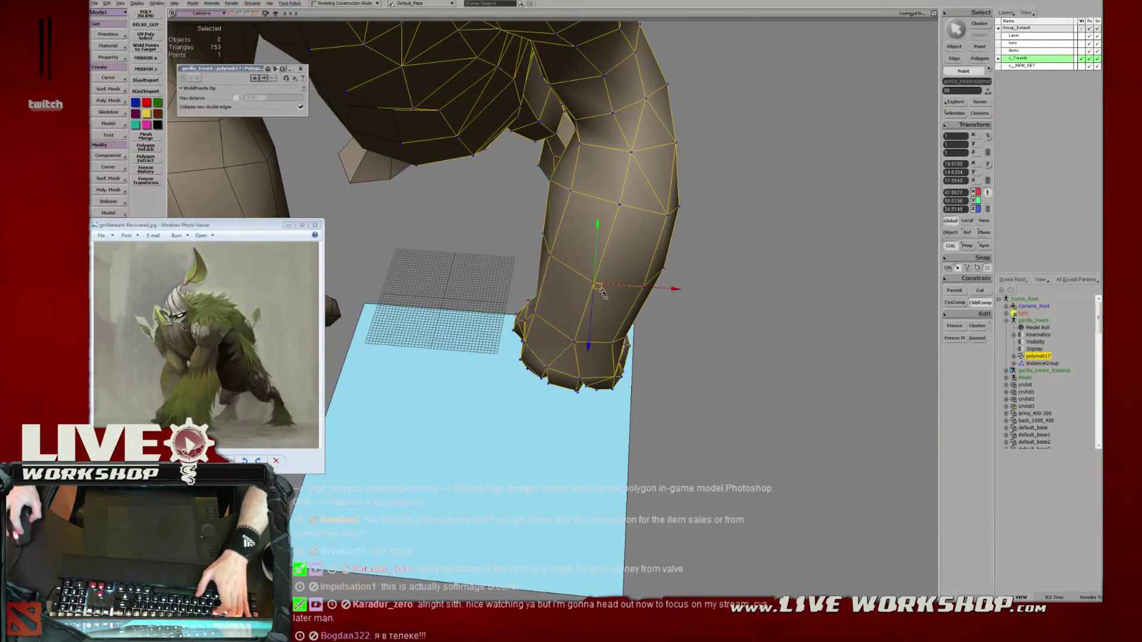
{"action": "left_click", "coordinate": [570, 337]}
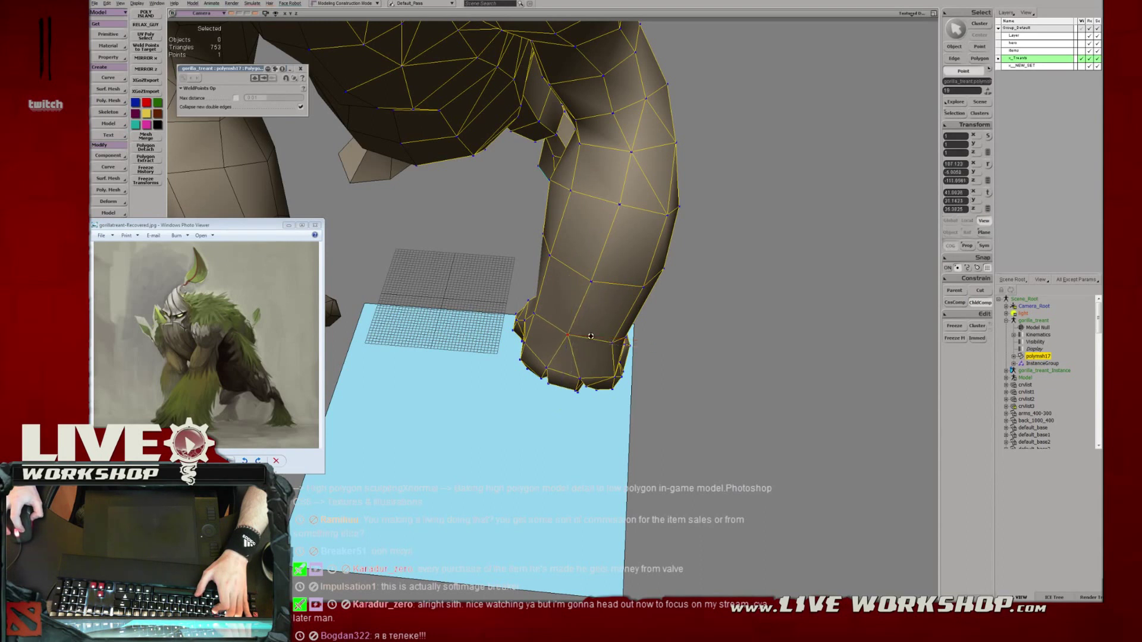
{"action": "middle_click_drag", "start_coordinate": [571, 337], "coordinate": [586, 304]}
{"action": "left_click", "coordinate": [598, 226]}
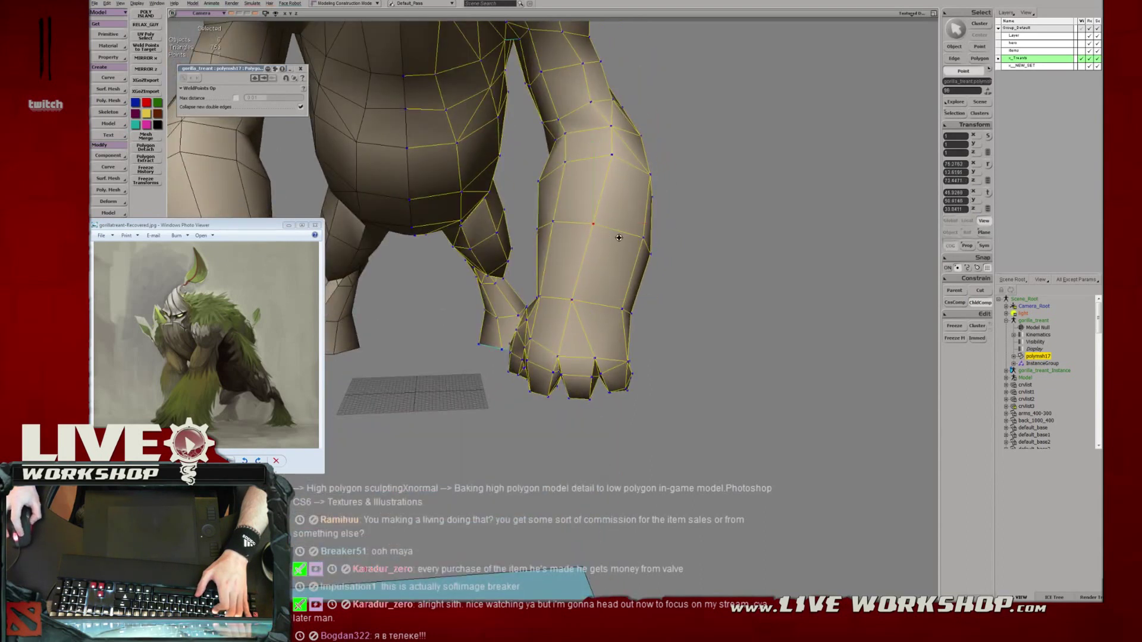
{"action": "middle_click_drag", "start_coordinate": [600, 228], "coordinate": [605, 237]}
{"action": "left_click", "coordinate": [579, 305]}
Shape the middle and outer contour of the forearm by moving its points.
{"action": "middle_click_drag", "start_coordinate": [581, 313], "coordinate": [619, 261]}
{"action": "left_click", "coordinate": [516, 299]}
{"action": "left_click", "coordinate": [636, 250]}
{"action": "left_click", "coordinate": [613, 228]}
{"action": "left_click_drag", "start_coordinate": [612, 228], "coordinate": [603, 237]}
{"action": "middle_click_drag", "start_coordinate": [603, 237], "coordinate": [638, 277]}
{"action": "key", "text": "v"}
{"action": "left_click_drag", "start_coordinate": [637, 278], "coordinate": [632, 278]}
{"action": "middle_click_drag", "start_coordinate": [632, 278], "coordinate": [568, 331]}
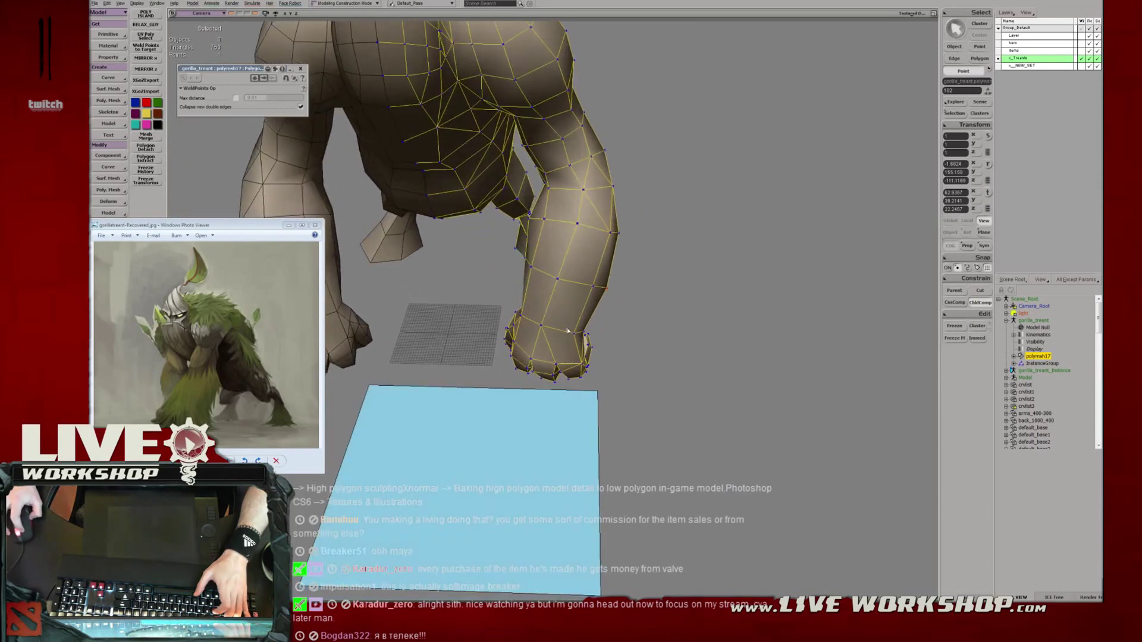
Move the points along the inner edge of the forearm toward the wrist to refine its contour.
{"action": "left_click", "coordinate": [535, 221]}
{"action": "left_click", "coordinate": [525, 257]}
{"action": "key", "text": "v"}
{"action": "left_click_drag", "start_coordinate": [524, 260], "coordinate": [524, 317]}
{"action": "left_click_drag", "start_coordinate": [557, 279], "coordinate": [559, 282]}
Adjust the front contour points of the forearm as seen from the side of the creature.
{"action": "right_click_drag", "start_coordinate": [582, 287], "coordinate": [523, 279]}
{"action": "key", "text": "v"}
{"action": "left_click_drag", "start_coordinate": [539, 268], "coordinate": [533, 274]}
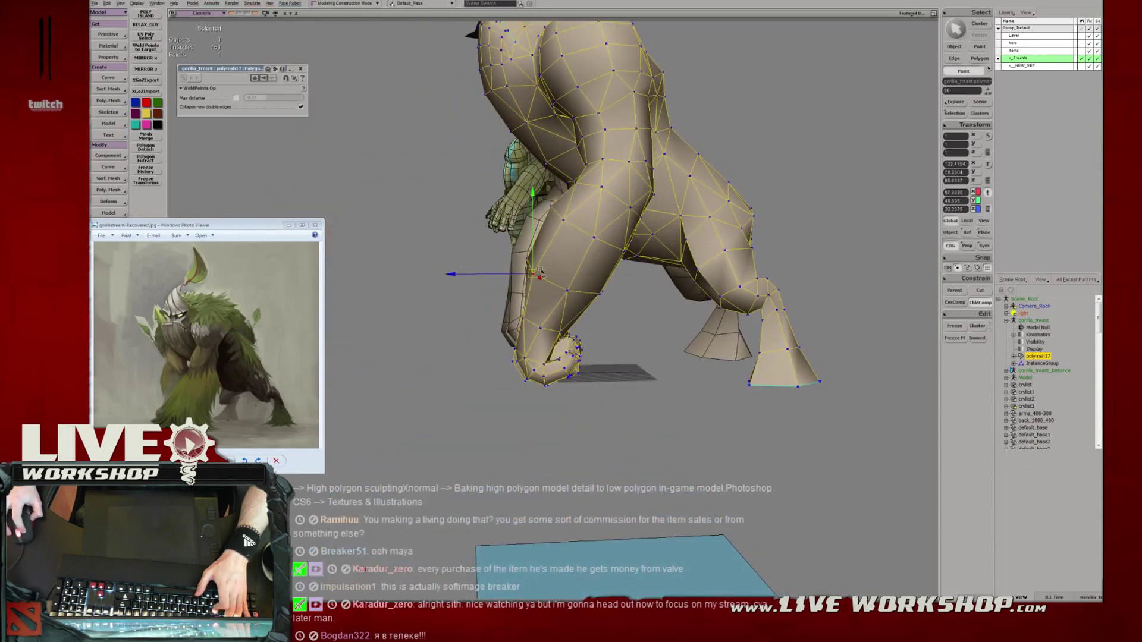
{"action": "left_click", "coordinate": [550, 212]}
{"action": "left_click_drag", "start_coordinate": [551, 220], "coordinate": [558, 224]}
{"action": "middle_click_drag", "start_coordinate": [558, 225], "coordinate": [619, 239]}
Move the outer forearm points and the outer and front wrist points to taper the arm into the hand.
{"action": "left_click", "coordinate": [617, 238]}
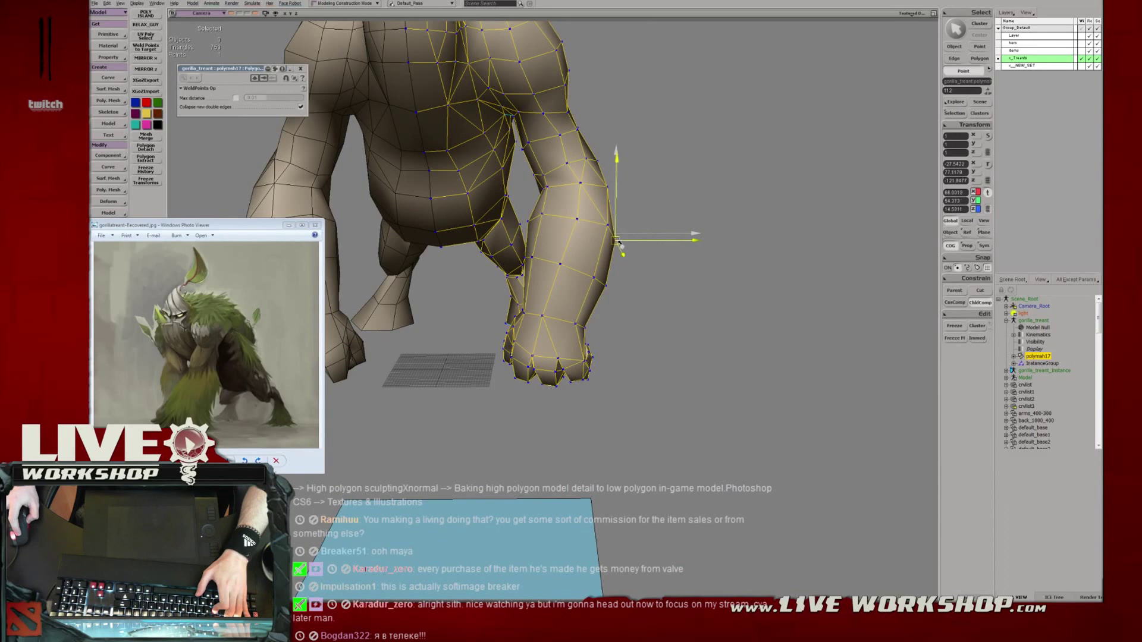
{"action": "left_click", "coordinate": [586, 326]}
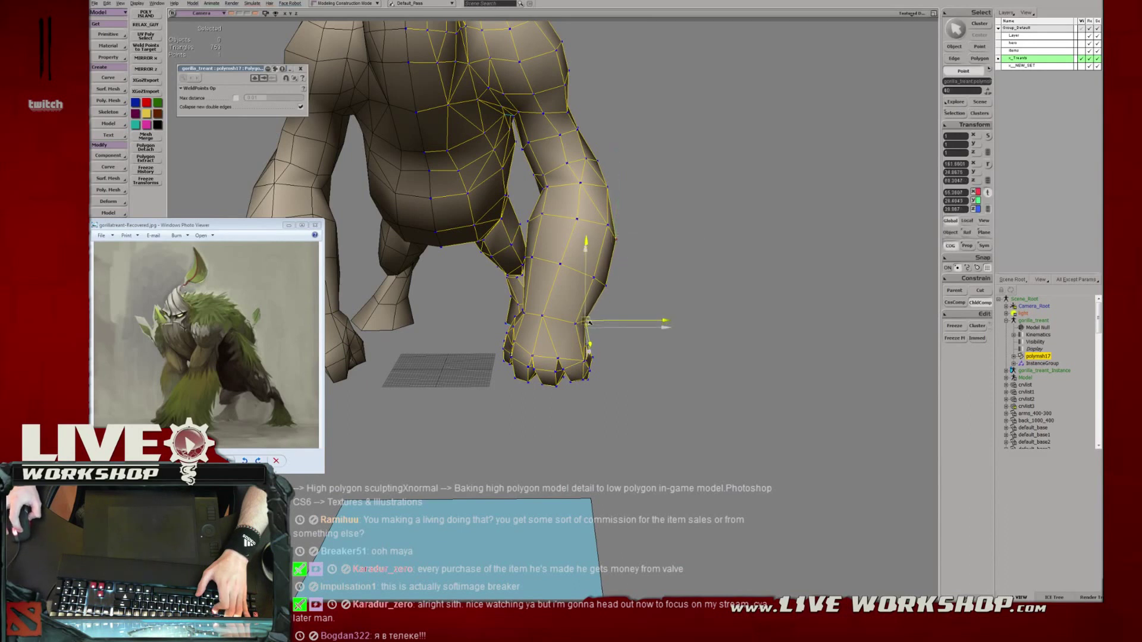
{"action": "left_click", "coordinate": [609, 288]}
{"action": "key", "text": "space"}
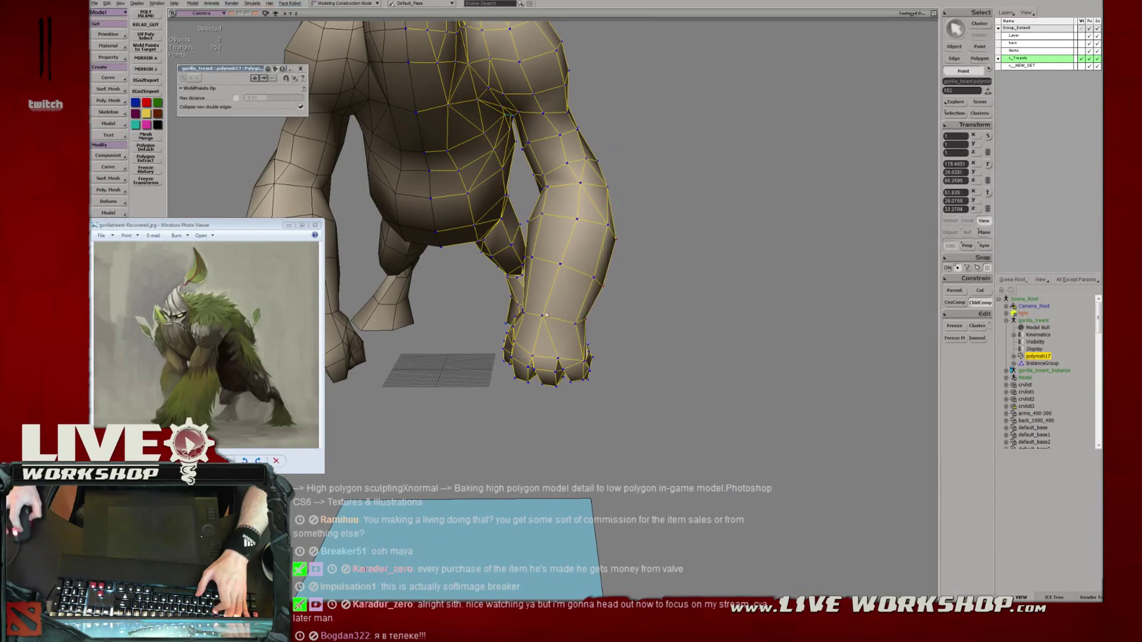
{"action": "left_click", "coordinate": [545, 322]}
{"action": "left_click", "coordinate": [573, 316]}
{"action": "left_click_drag", "start_coordinate": [580, 322], "coordinate": [584, 323]}
Reposition the wrist points on the thumb side of the hand.
{"action": "key", "text": "s"}
{"action": "middle_click_drag", "start_coordinate": [585, 323], "coordinate": [524, 323]}
{"action": "right_click_drag", "start_coordinate": [523, 323], "coordinate": [574, 323]}
{"action": "middle_click_drag", "start_coordinate": [574, 323], "coordinate": [661, 323]}
{"action": "left_click", "coordinate": [506, 326]}
{"action": "left_click", "coordinate": [518, 311]}
Adjust the points on the underside of the wrist above the curled fingers.
{"action": "key", "text": "s"}
{"action": "right_click_drag", "start_coordinate": [517, 310], "coordinate": [572, 321]}
{"action": "left_click", "coordinate": [553, 314]}
{"action": "left_click", "coordinate": [542, 384]}
{"action": "key", "text": "s"}
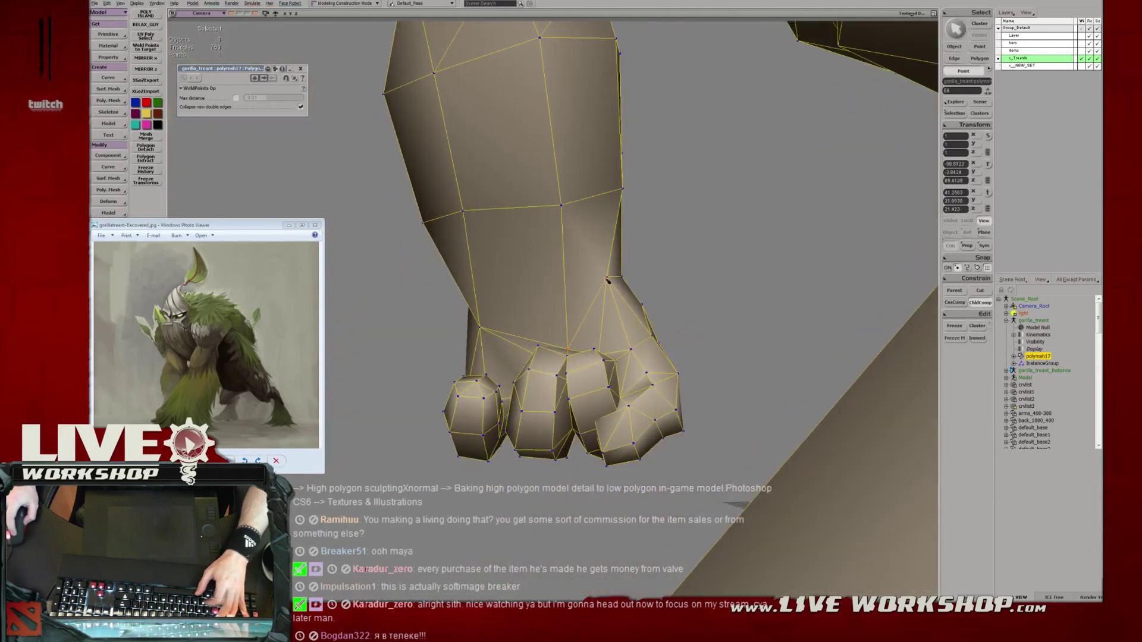
{"action": "left_click", "coordinate": [565, 285]}
{"action": "left_click", "coordinate": [563, 285]}
{"action": "key", "text": "v"}
Refine the wrist and lower forearm shape by moving points on the back side of the arm.
{"action": "key", "text": "s"}
{"action": "right_click_drag", "start_coordinate": [562, 286], "coordinate": [624, 309]}
{"action": "left_click_drag", "start_coordinate": [607, 306], "coordinate": [575, 319]}
{"action": "right_click_drag", "start_coordinate": [599, 313], "coordinate": [485, 310]}
{"action": "key", "text": "t"}
{"action": "left_click", "coordinate": [566, 293]}
{"action": "key", "text": "v"}
{"action": "left_click_drag", "start_coordinate": [566, 294], "coordinate": [576, 295]}
Move the points along the rear edge of the lower forearm to smooth its profile.
{"action": "key", "text": "s"}
{"action": "right_click_drag", "start_coordinate": [577, 295], "coordinate": [524, 309]}
{"action": "key", "text": "v"}
{"action": "left_click_drag", "start_coordinate": [504, 302], "coordinate": [502, 298]}
{"action": "key", "text": "s"}
{"action": "middle_click_drag", "start_coordinate": [523, 292], "coordinate": [505, 278]}
{"action": "left_click", "coordinate": [503, 277]}
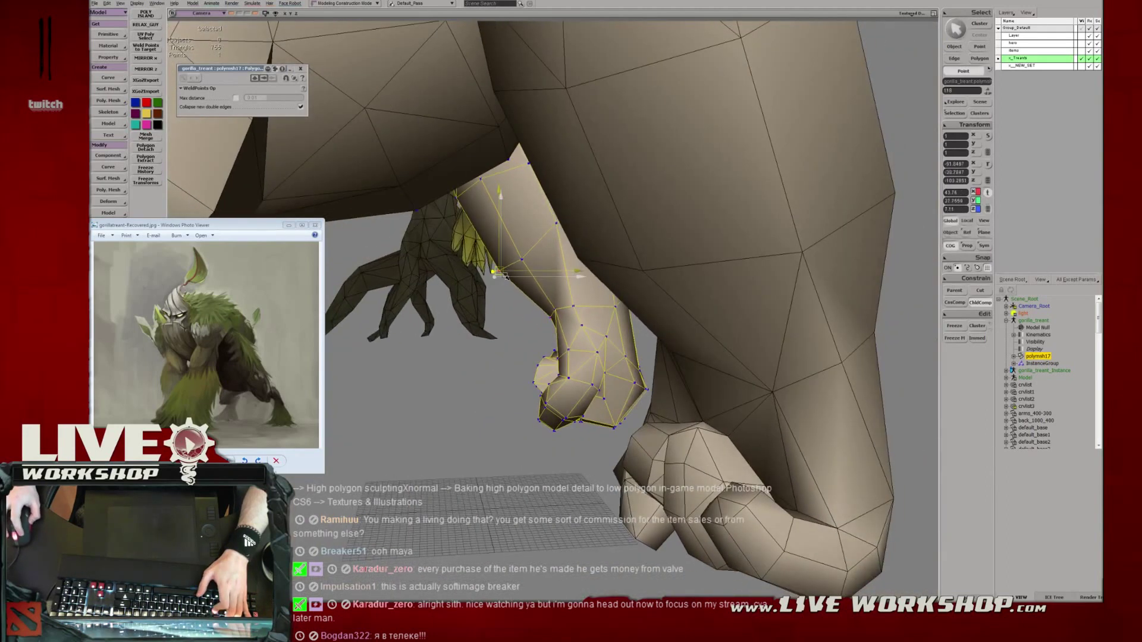
Reposition the points on the inner and rear surfaces of the forearm above the wrist.
{"action": "left_click", "coordinate": [522, 259]}
{"action": "left_click_drag", "start_coordinate": [500, 268], "coordinate": [519, 257]}
{"action": "key", "text": "v"}
{"action": "key", "text": "s"}
{"action": "right_click_drag", "start_coordinate": [519, 257], "coordinate": [602, 271]}
{"action": "left_click", "coordinate": [541, 307]}
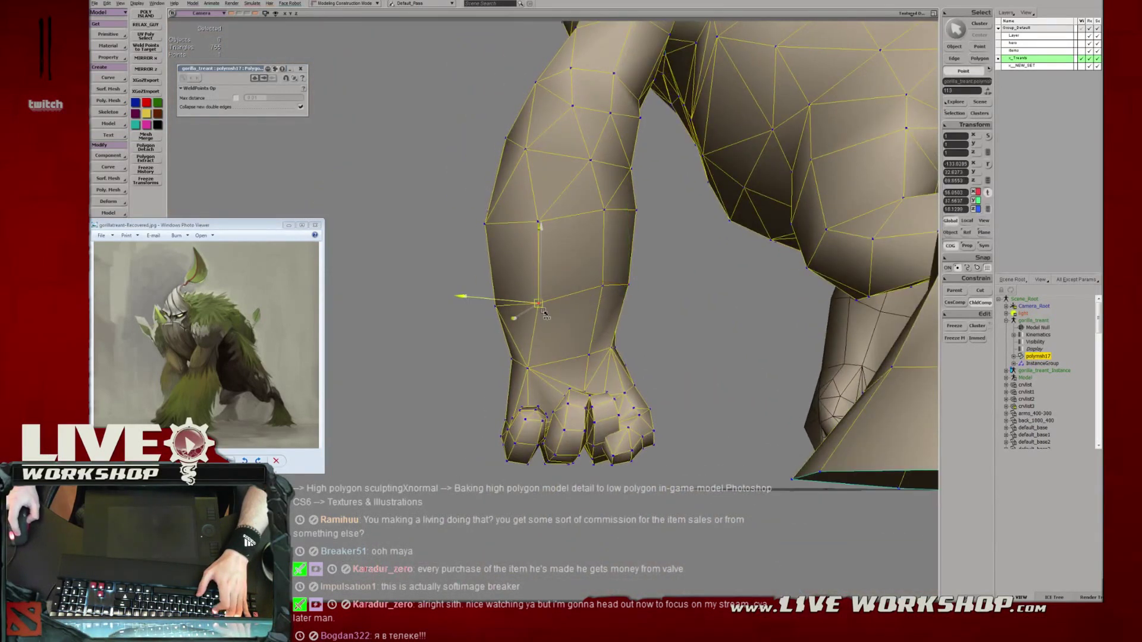
Move the points down the middle of the forearm to refine its profile.
{"action": "key", "text": "t"}
{"action": "left_click", "coordinate": [538, 222]}
{"action": "key", "text": "v"}
{"action": "left_click_drag", "start_coordinate": [520, 237], "coordinate": [509, 237]}
{"action": "key", "text": "s"}
{"action": "right_click_drag", "start_coordinate": [513, 236], "coordinate": [551, 298]}
{"action": "left_click", "coordinate": [578, 342]}
Reposition the points on the lower forearm above the wrist to even out its shape.
{"action": "key", "text": "t"}
{"action": "left_click", "coordinate": [570, 313]}
{"action": "key", "text": "v"}
{"action": "key", "text": "s"}
{"action": "right_click_drag", "start_coordinate": [563, 315], "coordinate": [603, 285]}
{"action": "left_click", "coordinate": [607, 295]}
{"action": "key", "text": "v"}
{"action": "left_click_drag", "start_coordinate": [599, 294], "coordinate": [610, 294]}
Deselect the arm mesh and save the scene.
{"action": "key", "text": "space"}
{"action": "left_click", "coordinate": [637, 268]}
{"action": "key", "text": "s"}
{"action": "middle_click_drag", "start_coordinate": [638, 267], "coordinate": [535, 268]}
{"action": "right_click_drag", "start_coordinate": [535, 268], "coordinate": [491, 357]}
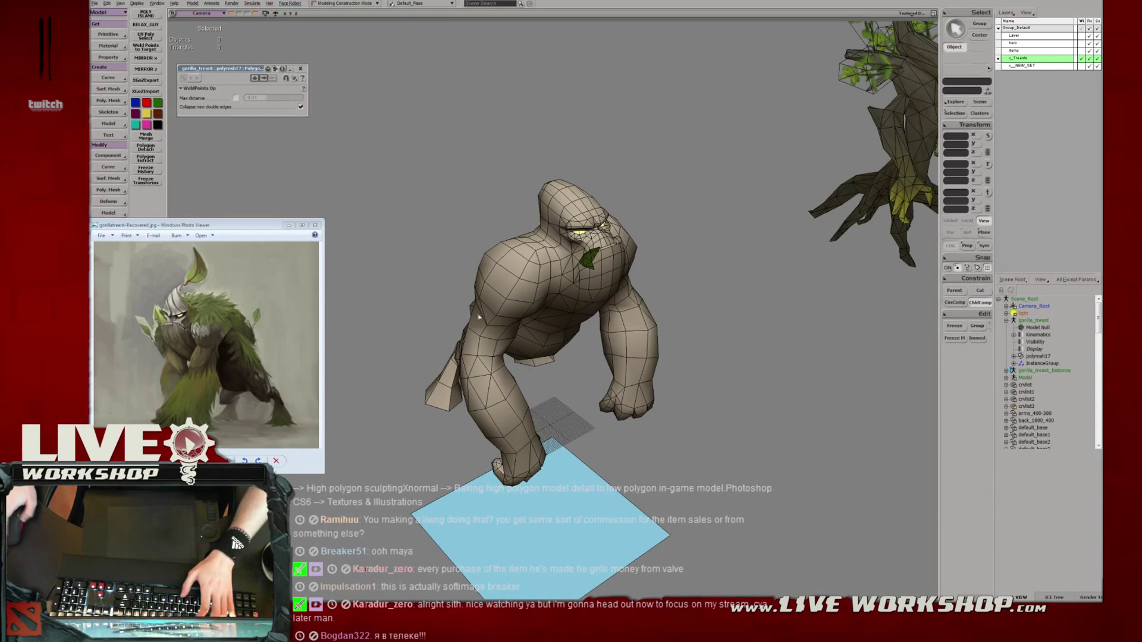
{"action": "right_click_drag", "start_coordinate": [508, 187], "coordinate": [567, 241]}
{"action": "key", "text": "ctrl+s"}
{"action": "left_click_drag", "start_coordinate": [565, 278], "coordinate": [544, 294]}
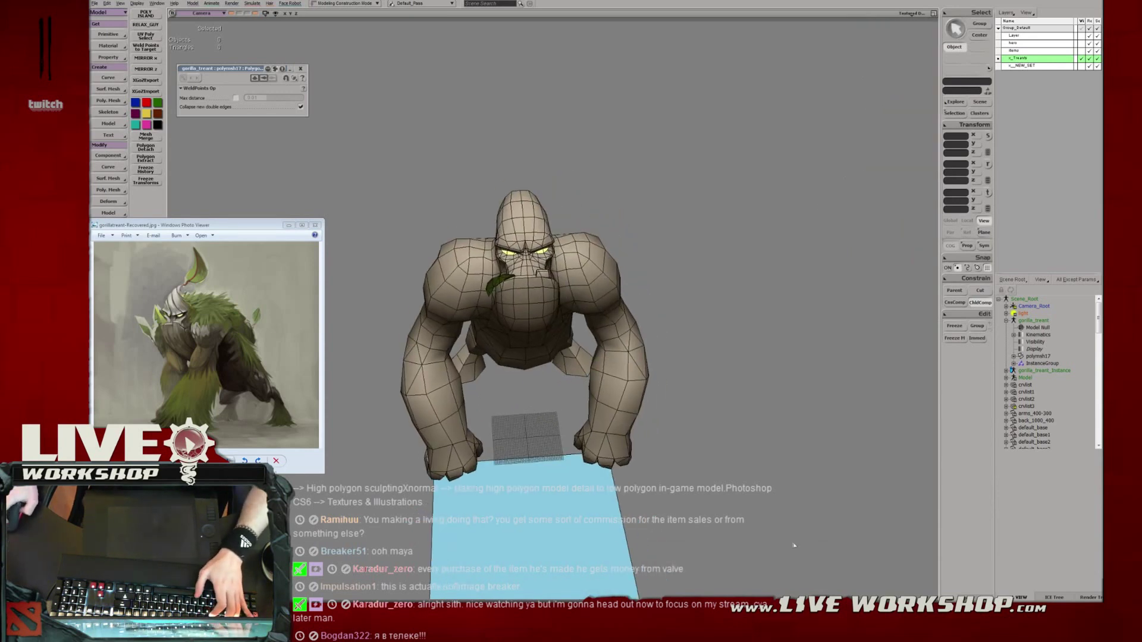
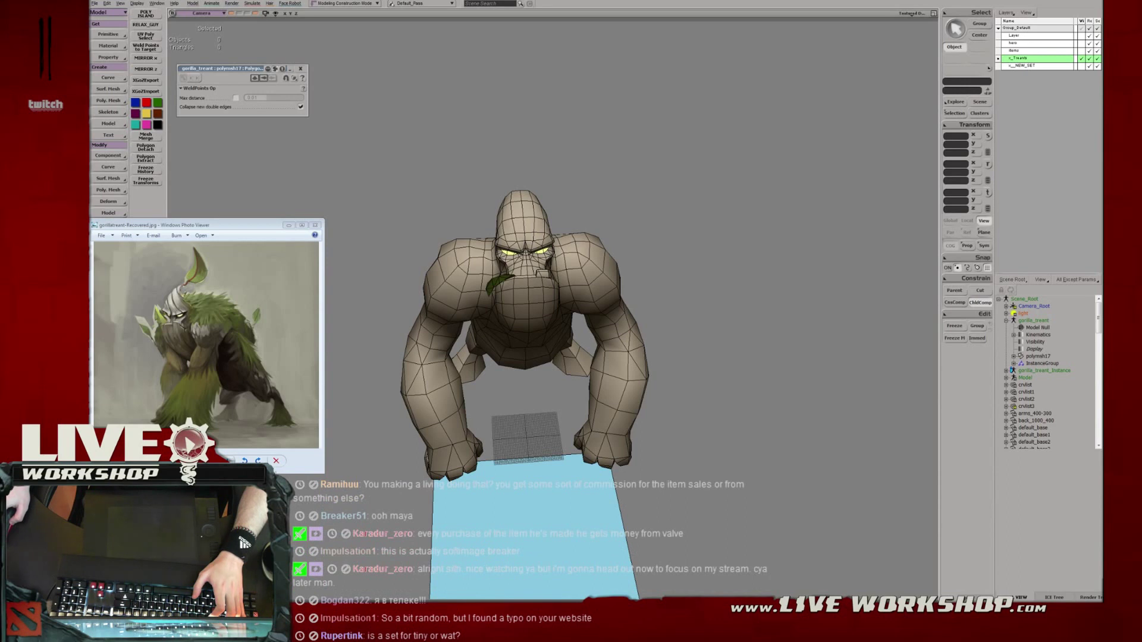
Examine the whole gorilla's proportions from the front, side and back.
{"action": "middle_click_drag", "start_coordinate": [598, 317], "coordinate": [368, 273]}
{"action": "right_click_drag", "start_coordinate": [620, 296], "coordinate": [630, 313]}
{"action": "middle_click_drag", "start_coordinate": [630, 313], "coordinate": [611, 259]}
{"action": "middle_click_drag", "start_coordinate": [625, 334], "coordinate": [623, 303]}
{"action": "left_click", "coordinate": [484, 209]}
{"action": "left_click", "coordinate": [544, 235]}
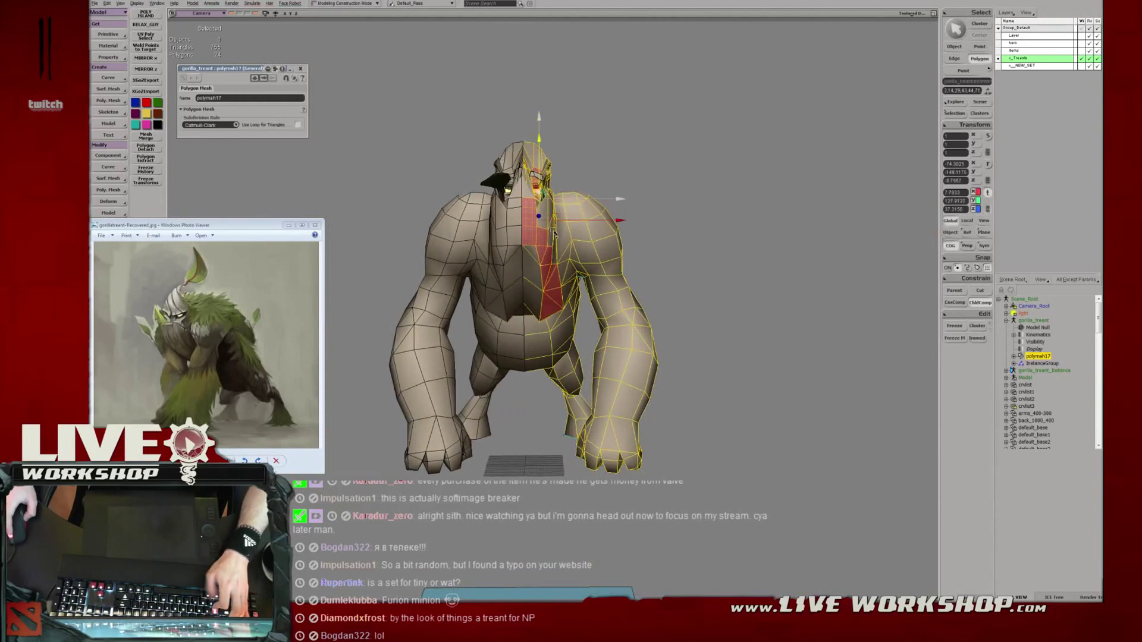
{"action": "left_click", "coordinate": [672, 229]}
{"action": "middle_click_drag", "start_coordinate": [672, 228], "coordinate": [541, 367]}
{"action": "middle_click_drag", "start_coordinate": [555, 280], "coordinate": [499, 369]}
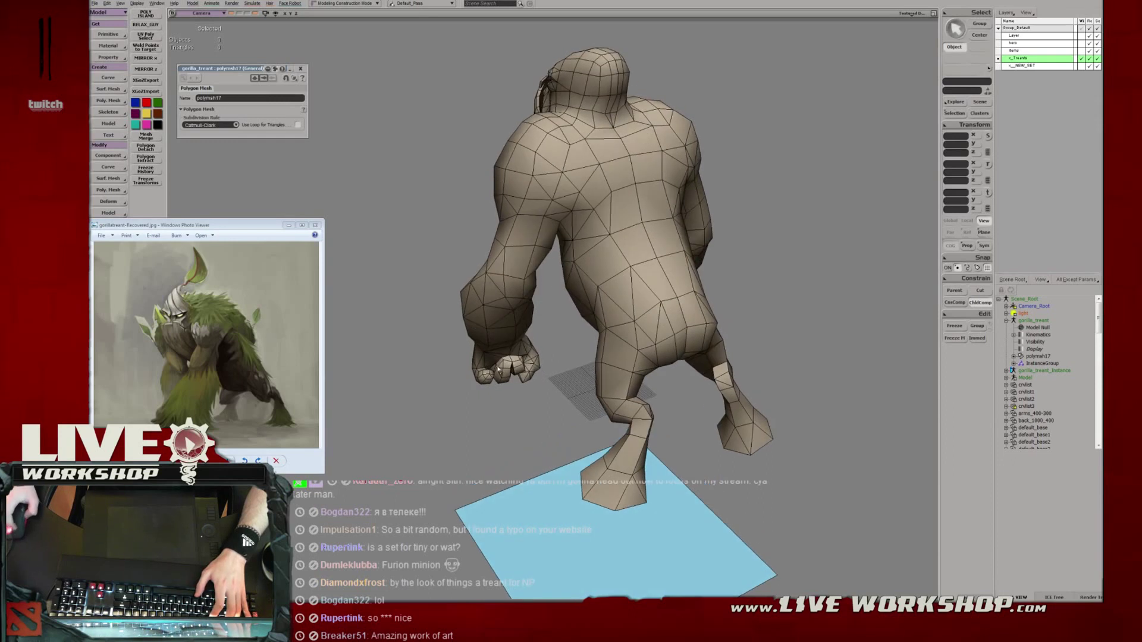
{"action": "scroll", "coordinate": [483, 388], "scroll_direction": "down", "scroll_amount": 3}
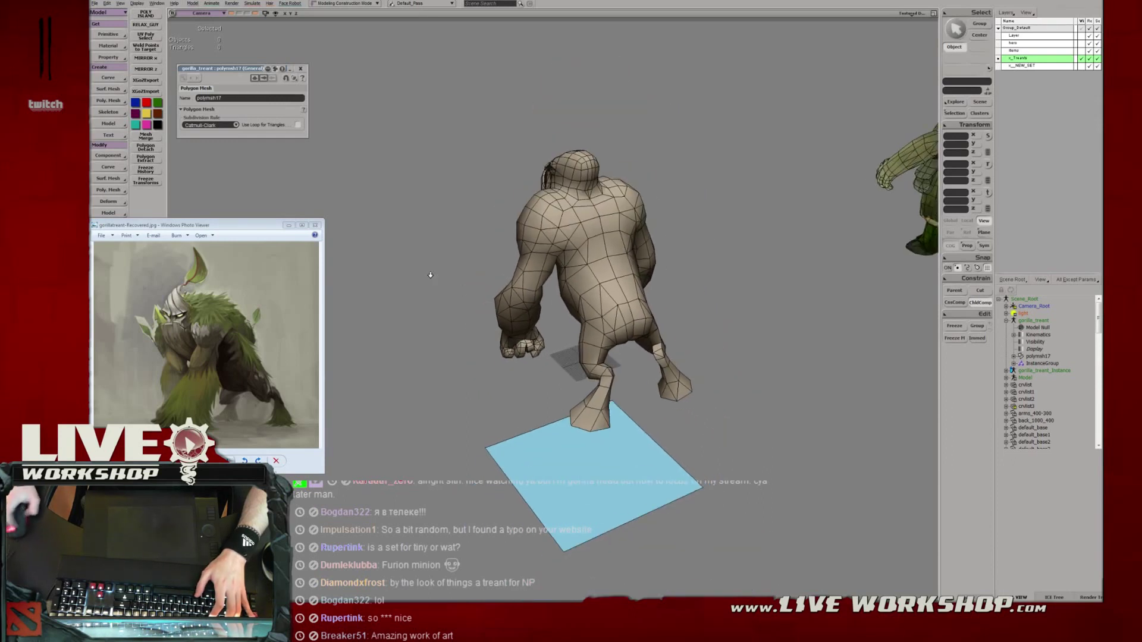
{"action": "middle_click_drag", "start_coordinate": [541, 292], "coordinate": [572, 451]}
{"action": "middle_click_drag", "start_coordinate": [549, 379], "coordinate": [723, 372]}
Reshape the upper back by moving points on the arm side and the top of the shoulder beside the neck.
{"action": "left_click", "coordinate": [535, 286]}
{"action": "middle_click_drag", "start_coordinate": [560, 381], "coordinate": [519, 345]}
{"action": "left_click", "coordinate": [653, 334]}
{"action": "left_click", "coordinate": [524, 312]}
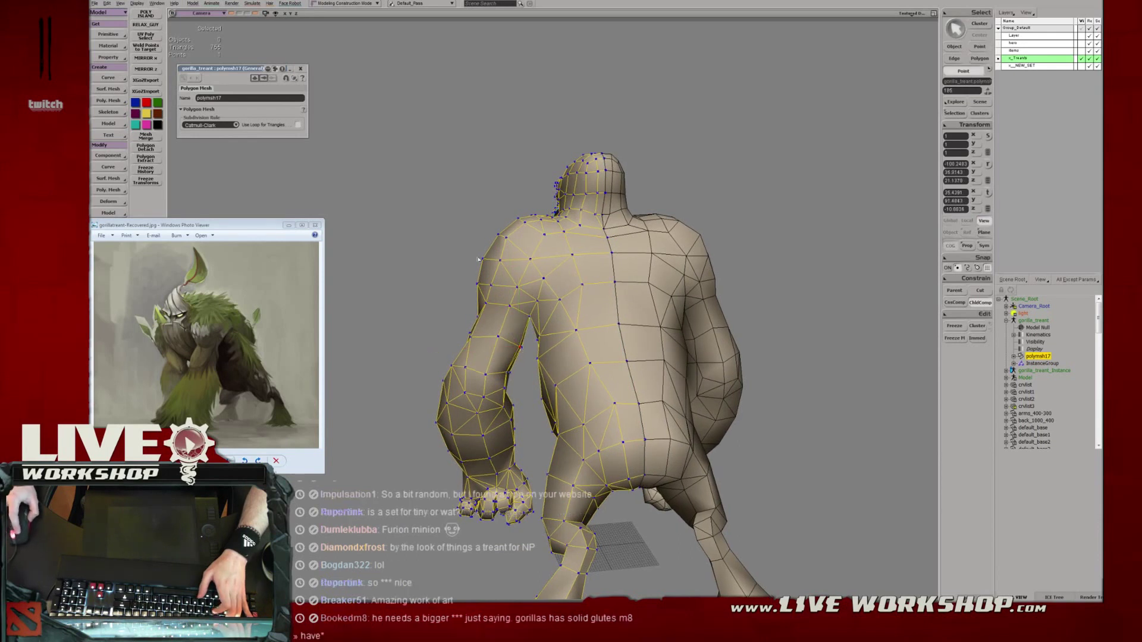
{"action": "middle_click_drag", "start_coordinate": [509, 266], "coordinate": [732, 318]}
{"action": "middle_click_drag", "start_coordinate": [572, 237], "coordinate": [534, 218]}
{"action": "key", "text": "t"}
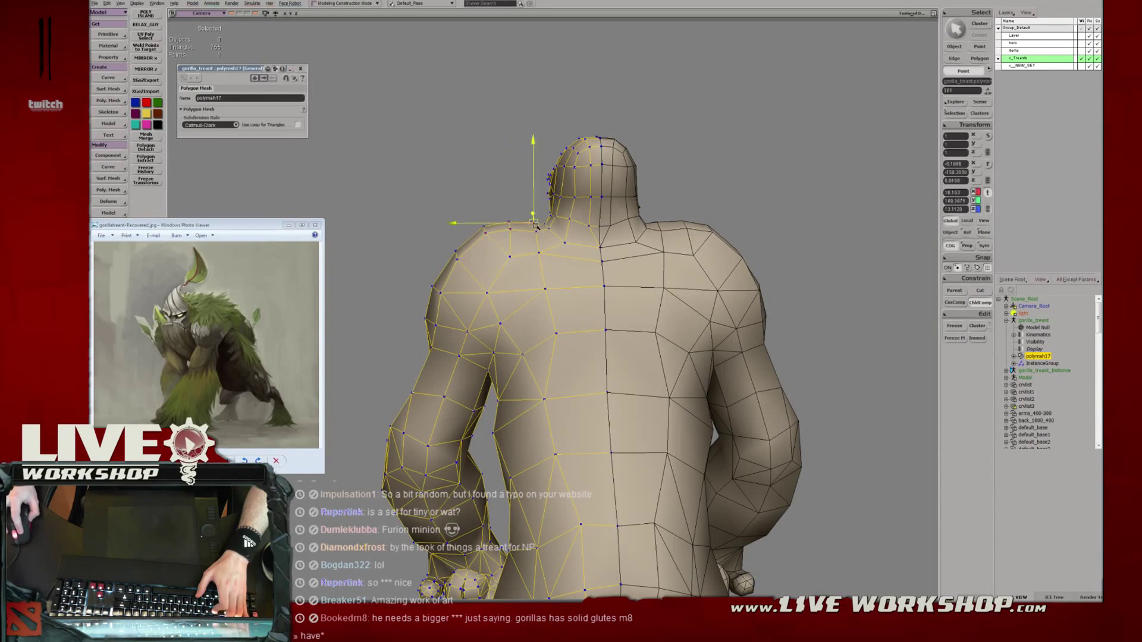
{"action": "key", "text": "space"}
{"action": "left_click", "coordinate": [504, 190]}
Check the full gorilla from several angles and save the scene.
{"action": "middle_click_drag", "start_coordinate": [505, 191], "coordinate": [461, 173]}
{"action": "right_click_drag", "start_coordinate": [462, 173], "coordinate": [661, 237]}
{"action": "middle_click_drag", "start_coordinate": [661, 238], "coordinate": [561, 219]}
{"action": "right_click_drag", "start_coordinate": [561, 219], "coordinate": [587, 272]}
{"action": "key", "text": "ctrl+s"}
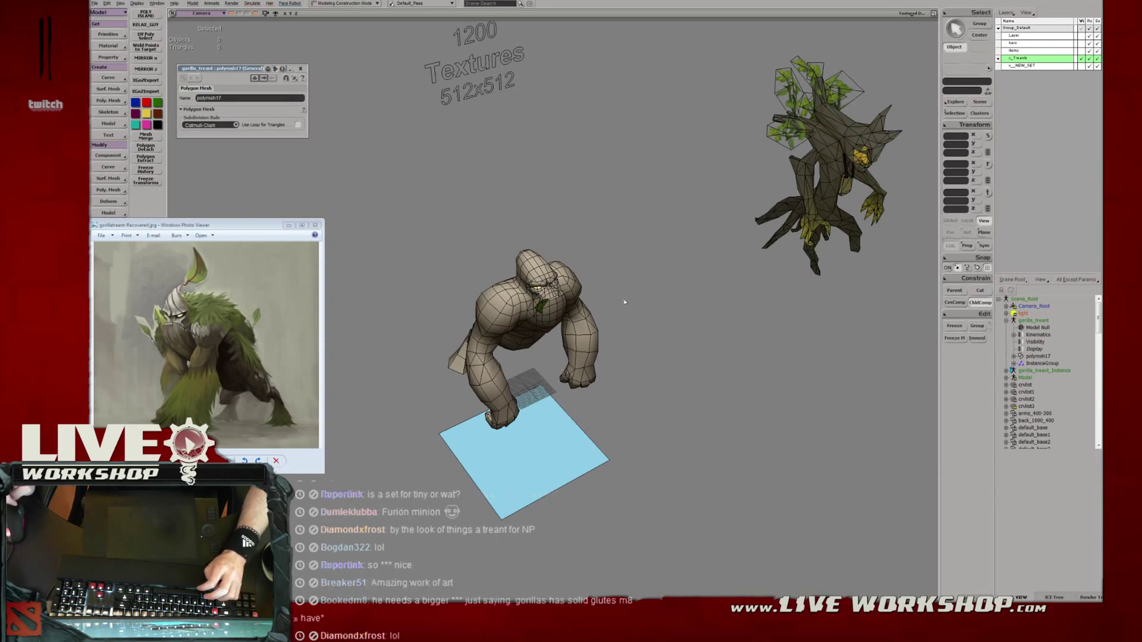
{"action": "middle_click_drag", "start_coordinate": [621, 275], "coordinate": [560, 256]}
{"action": "right_click_drag", "start_coordinate": [561, 257], "coordinate": [528, 263]}
{"action": "middle_click_drag", "start_coordinate": [528, 263], "coordinate": [645, 329]}
{"action": "key", "text": "ctrl+s"}
Duplicate the gorilla half mesh and move the copy out beside the original.
{"action": "left_click", "coordinate": [625, 329]}
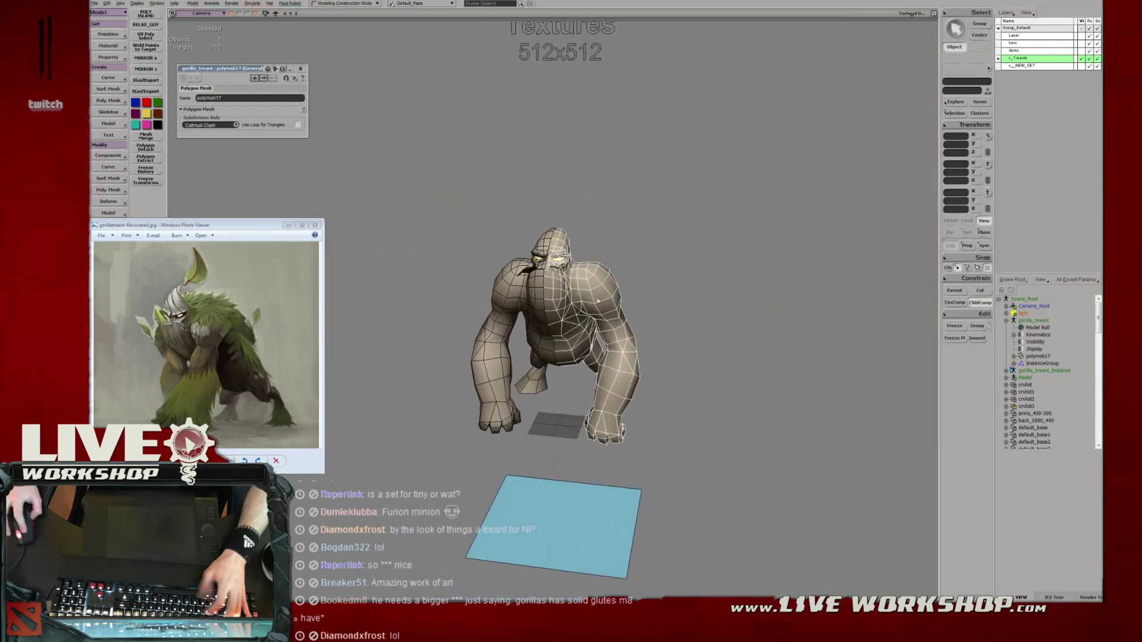
{"action": "key", "text": "ctrl+d"}
{"action": "key", "text": "v"}
{"action": "left_click_drag", "start_coordinate": [616, 333], "coordinate": [738, 349]}
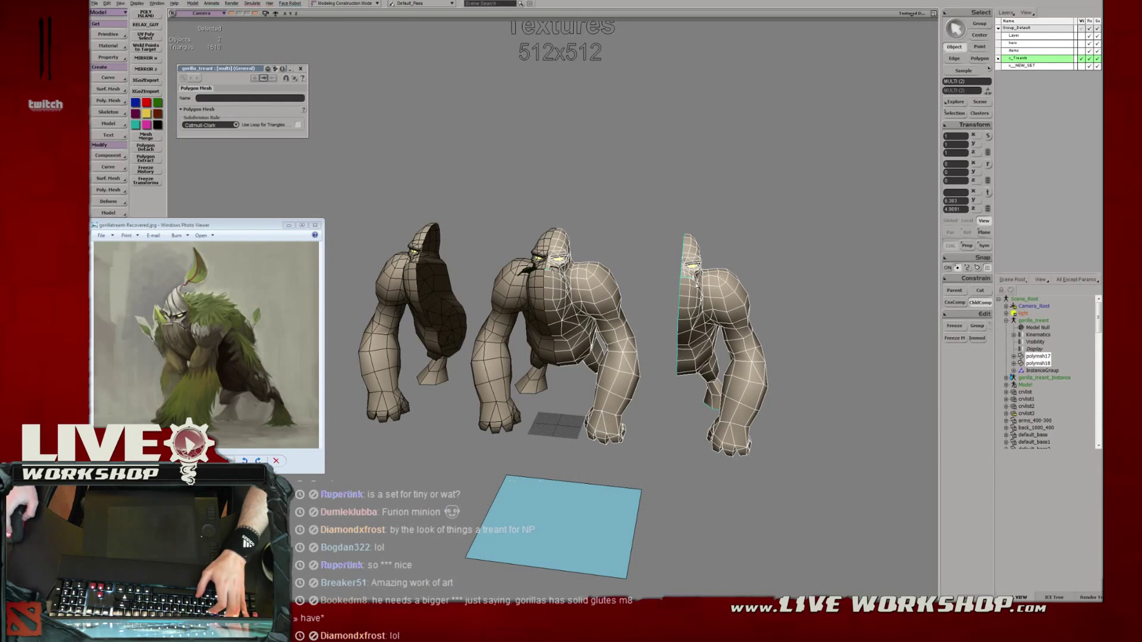
{"action": "middle_click_drag", "start_coordinate": [673, 267], "coordinate": [600, 270]}
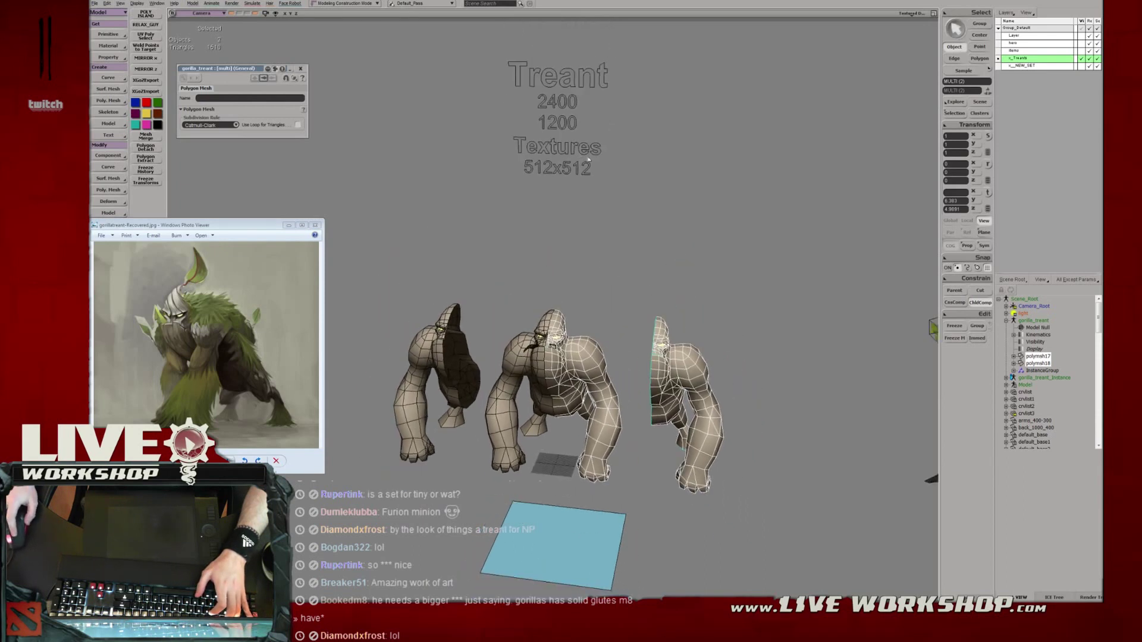
Delete the duplicated half mesh.
{"action": "left_click_drag", "start_coordinate": [614, 134], "coordinate": [618, 138]}
{"action": "middle_click_drag", "start_coordinate": [689, 278], "coordinate": [601, 203]}
{"action": "left_click", "coordinate": [758, 300]}
{"action": "key", "text": "Delete"}
Weld the extra knuckle points at the gap between two fingers on the front of the hand.
{"action": "left_click", "coordinate": [647, 347]}
{"action": "middle_click_drag", "start_coordinate": [647, 347], "coordinate": [614, 349]}
{"action": "key", "text": "t"}
{"action": "right_click_drag", "start_coordinate": [615, 349], "coordinate": [542, 251]}
{"action": "left_click_drag", "start_coordinate": [531, 262], "coordinate": [660, 356]}
{"action": "key", "text": "f"}
{"action": "middle_click_drag", "start_coordinate": [670, 316], "coordinate": [512, 275]}
{"action": "right_click_drag", "start_coordinate": [512, 275], "coordinate": [607, 311]}
{"action": "middle_click_drag", "start_coordinate": [606, 312], "coordinate": [572, 283]}
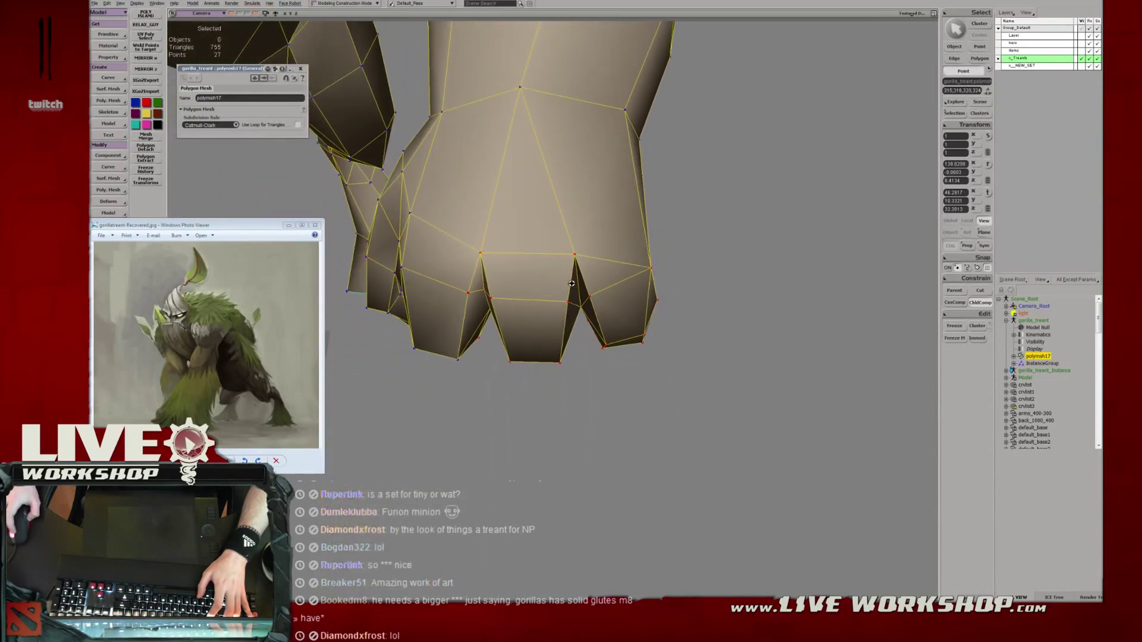
{"action": "left_click", "coordinate": [600, 298]}
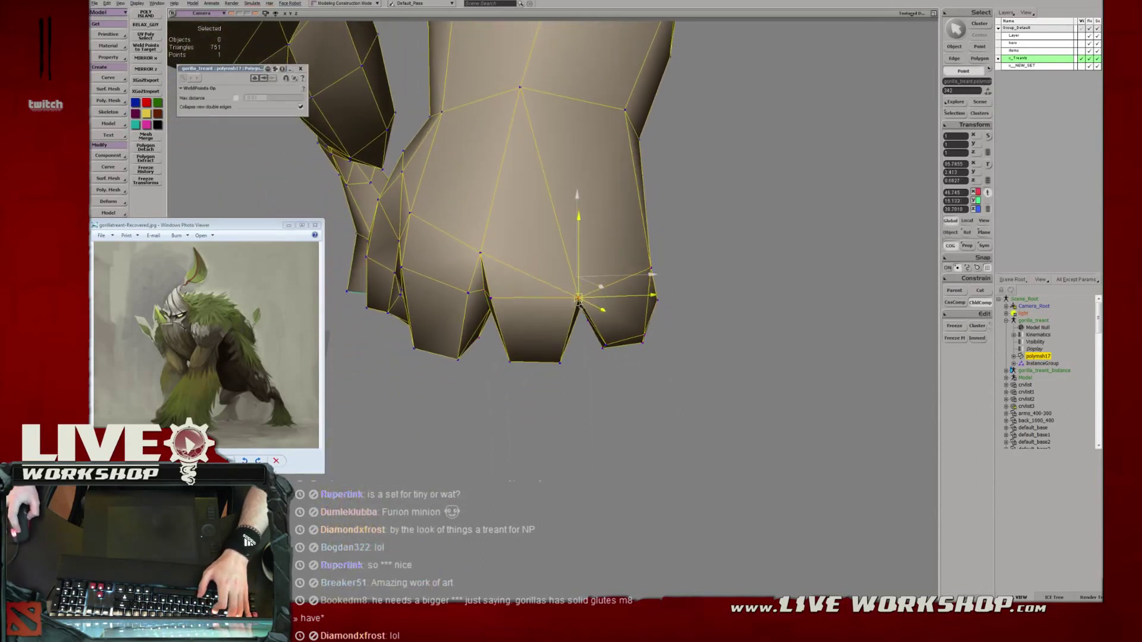
Weld the knuckle points at the neighbouring finger gap and lower the merged point into line.
{"action": "mouse_move", "coordinate": [576, 304]}
{"action": "middle_mouse_down"}
{"action": "mouse_move", "coordinate": [593, 295]}
{"action": "mouse_move", "coordinate": [572, 258]}
{"action": "mouse_move", "coordinate": [573, 297]}
{"action": "middle_mouse_up"}
{"action": "left_click", "coordinate": [561, 253]}
{"action": "key", "text": "v"}
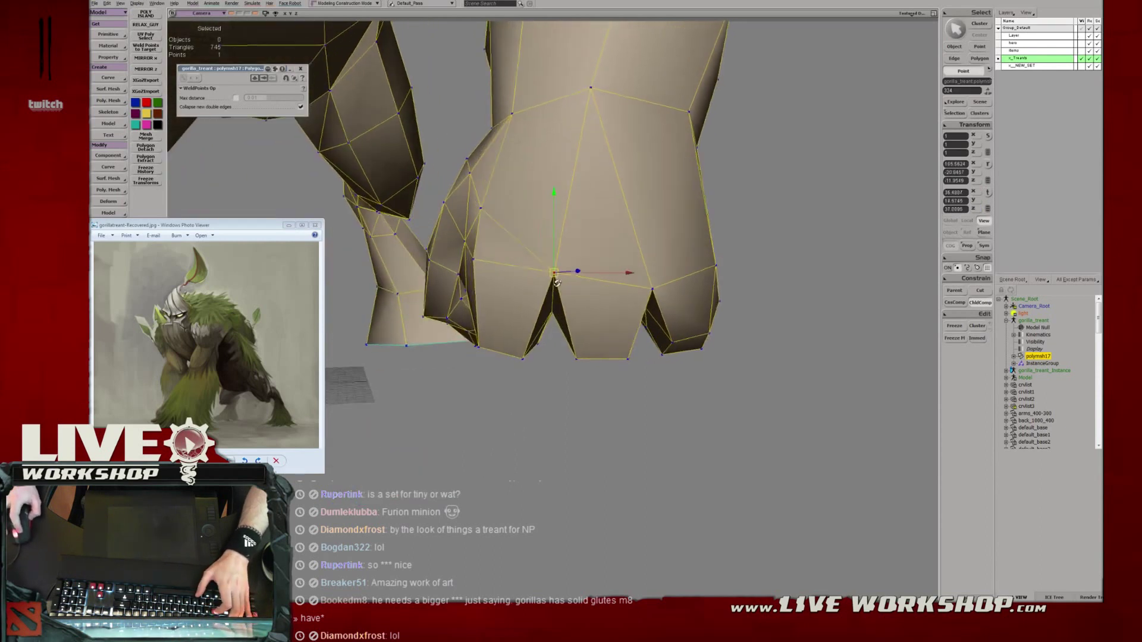
{"action": "left_click_drag", "start_coordinate": [558, 268], "coordinate": [554, 289]}
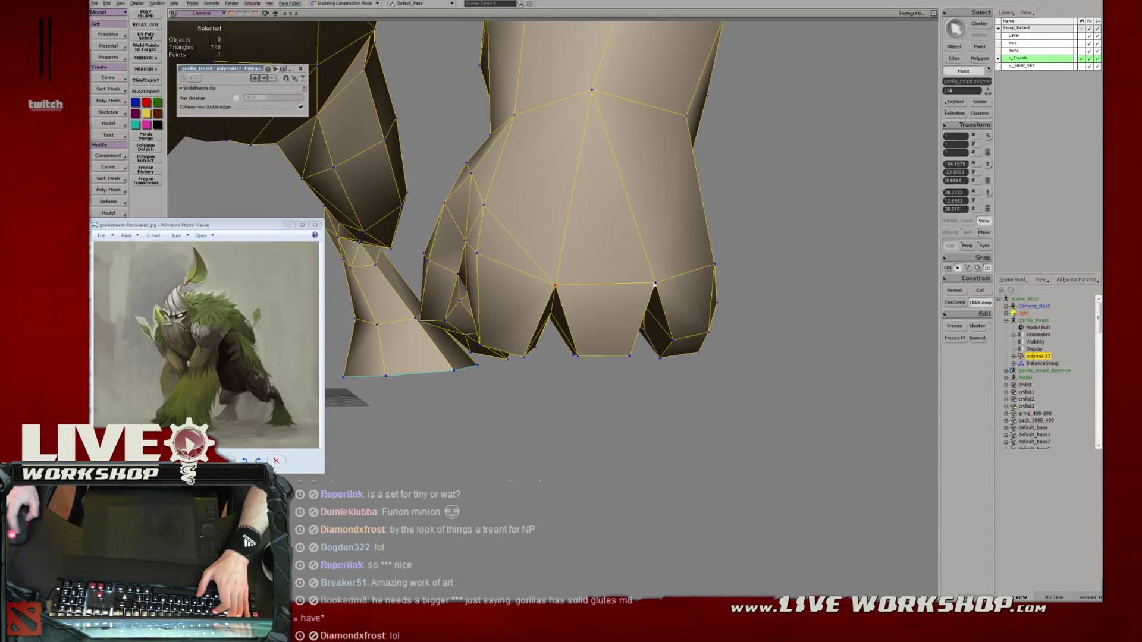
{"action": "middle_click_drag", "start_coordinate": [658, 290], "coordinate": [577, 271]}
{"action": "mouse_move", "coordinate": [515, 294]}
{"action": "middle_mouse_down"}
{"action": "mouse_move", "coordinate": [566, 260]}
{"action": "mouse_move", "coordinate": [506, 288]}
{"action": "middle_mouse_up"}
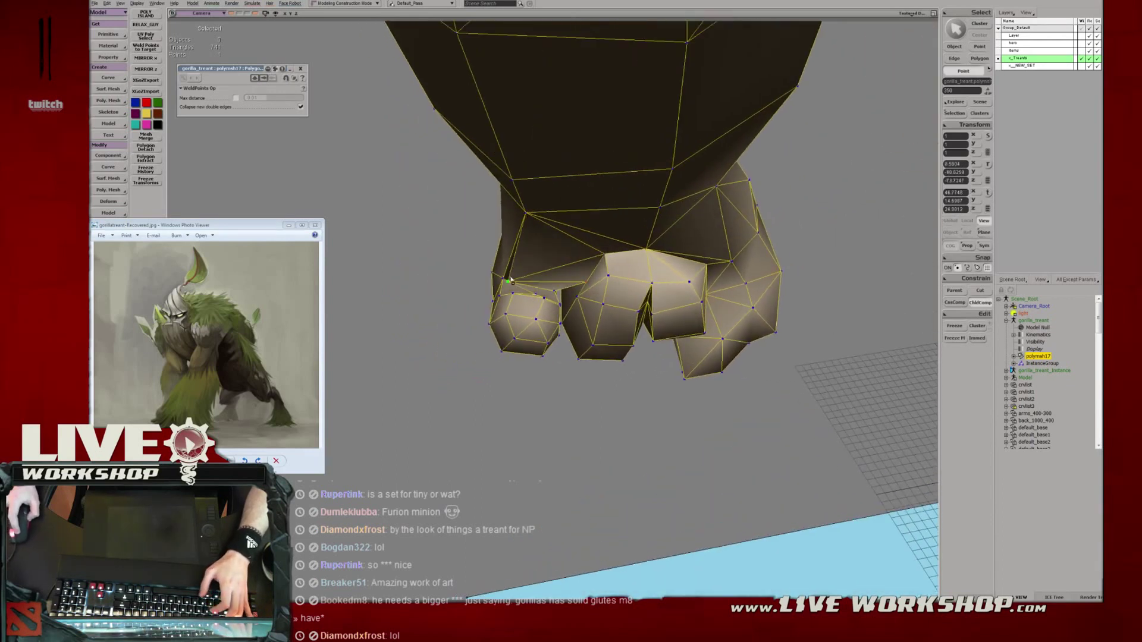
Weld surplus points around the base of the outermost curled finger, undoing an unwanted merge.
{"action": "middle_click_drag", "start_coordinate": [508, 286], "coordinate": [528, 275]}
{"action": "left_click", "coordinate": [592, 193]}
{"action": "right_click_drag", "start_coordinate": [566, 255], "coordinate": [524, 287]}
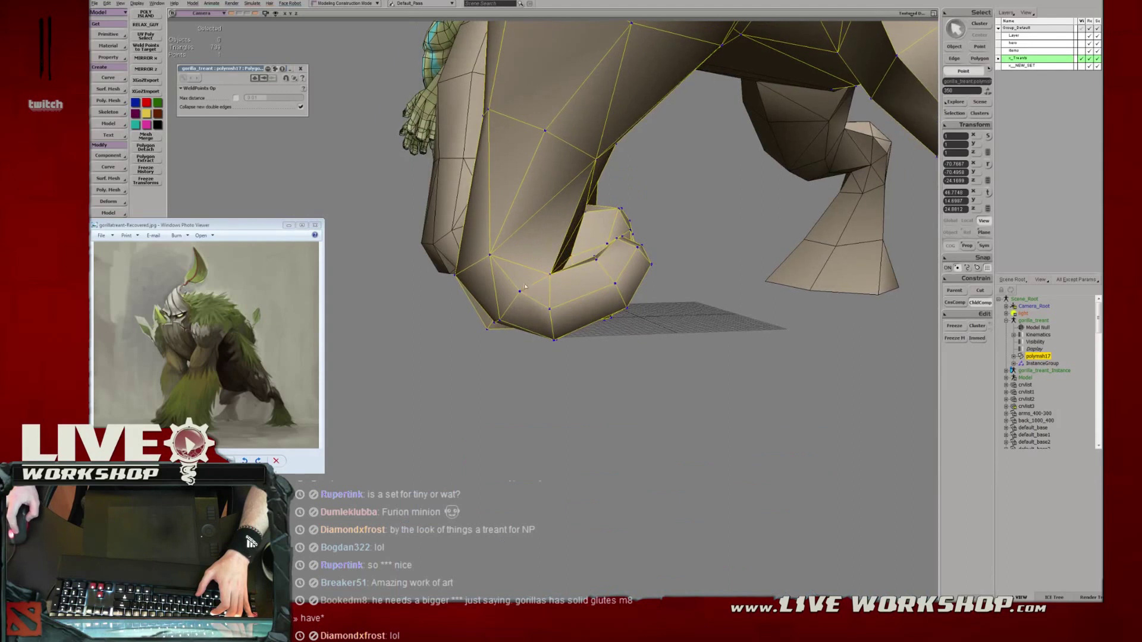
{"action": "key", "text": "period"}
{"action": "middle_click_drag", "start_coordinate": [547, 289], "coordinate": [480, 267]}
{"action": "key", "text": "ctrl+z"}
{"action": "left_click", "coordinate": [551, 310]}
{"action": "right_click_drag", "start_coordinate": [566, 291], "coordinate": [551, 314]}
{"action": "middle_click_drag", "start_coordinate": [552, 313], "coordinate": [518, 302]}
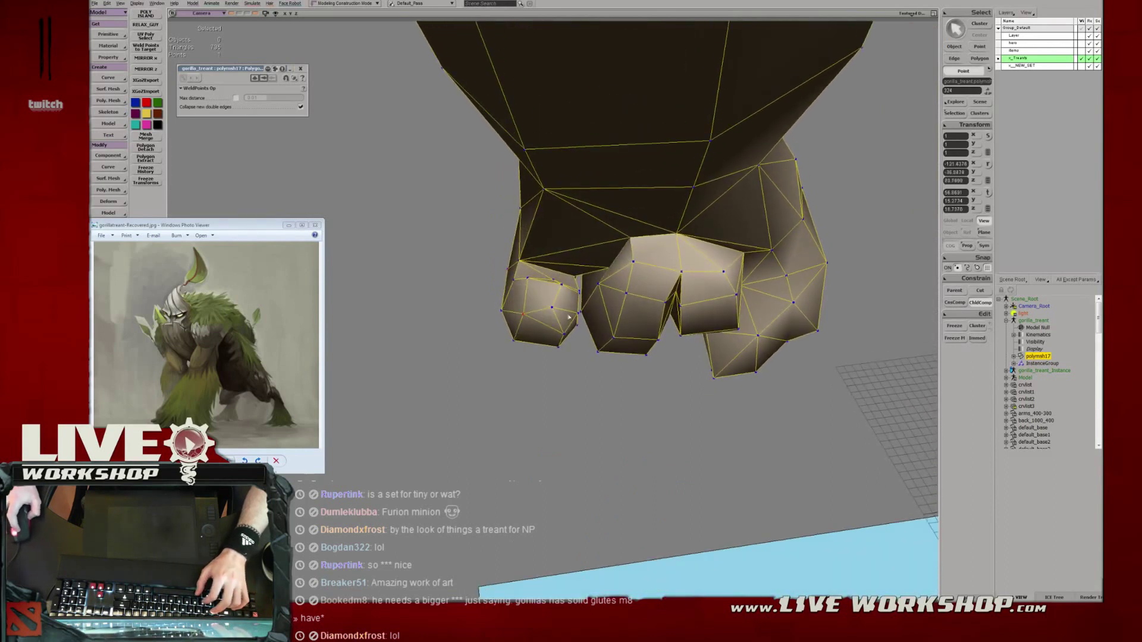
Weld the side points of the outermost finger's tip and reposition the remaining point.
{"action": "key", "text": "v"}
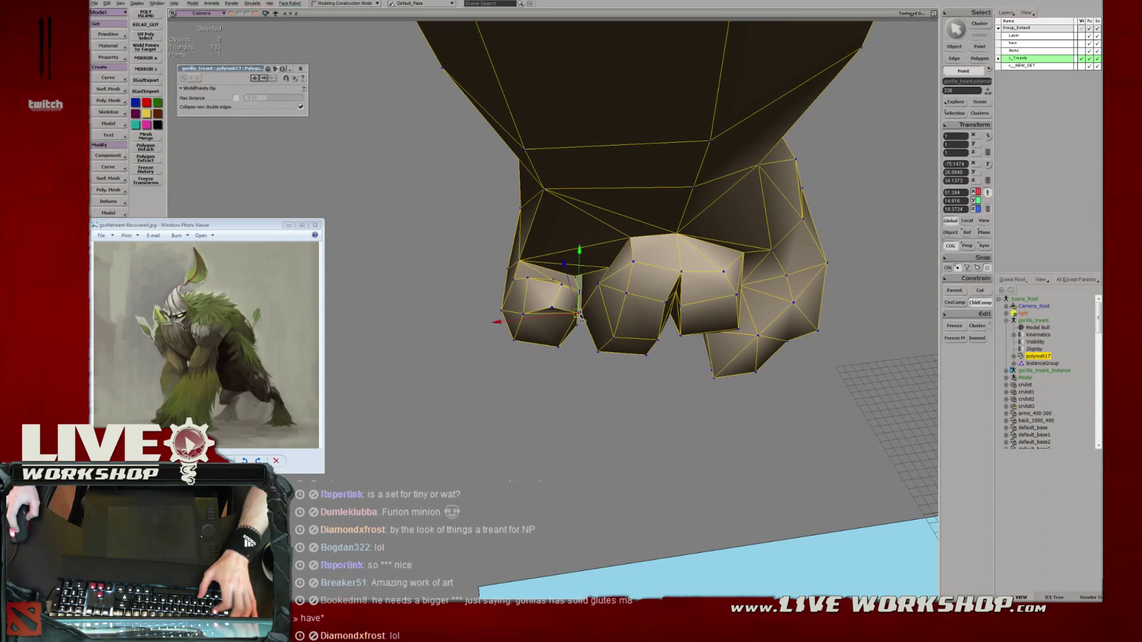
{"action": "mouse_move", "coordinate": [564, 323]}
{"action": "middle_mouse_down"}
{"action": "mouse_move", "coordinate": [558, 311]}
{"action": "mouse_move", "coordinate": [553, 331]}
{"action": "middle_mouse_up"}
{"action": "key", "text": "e"}
{"action": "key", "text": "Escape"}
{"action": "key", "text": "t"}
{"action": "left_click", "coordinate": [549, 327]}
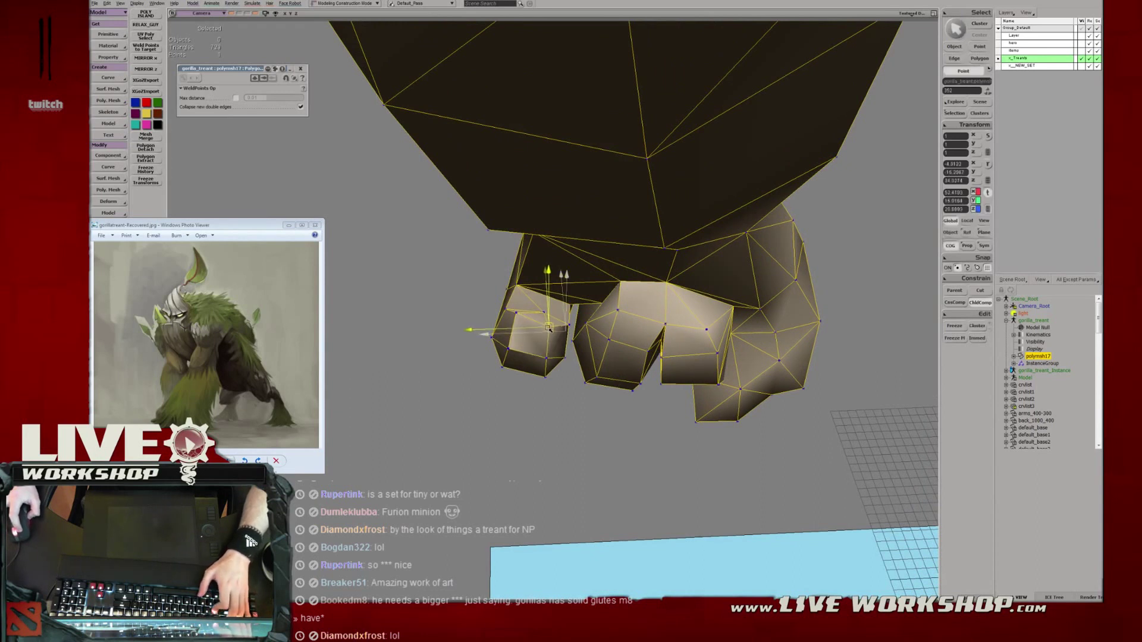
Simplify the outermost curled finger into a box shape by welding and adjusting its remaining tip points.
{"action": "middle_click_drag", "start_coordinate": [555, 328], "coordinate": [524, 321]}
{"action": "left_click", "coordinate": [515, 317]}
{"action": "key", "text": "v"}
{"action": "left_click_drag", "start_coordinate": [521, 319], "coordinate": [525, 320]}
{"action": "left_click", "coordinate": [539, 310]}
{"action": "middle_click_drag", "start_coordinate": [536, 315], "coordinate": [577, 327]}
{"action": "key", "text": "m"}
{"action": "left_click_drag", "start_coordinate": [567, 303], "coordinate": [573, 315]}
{"action": "middle_click_drag", "start_coordinate": [574, 317], "coordinate": [600, 302]}
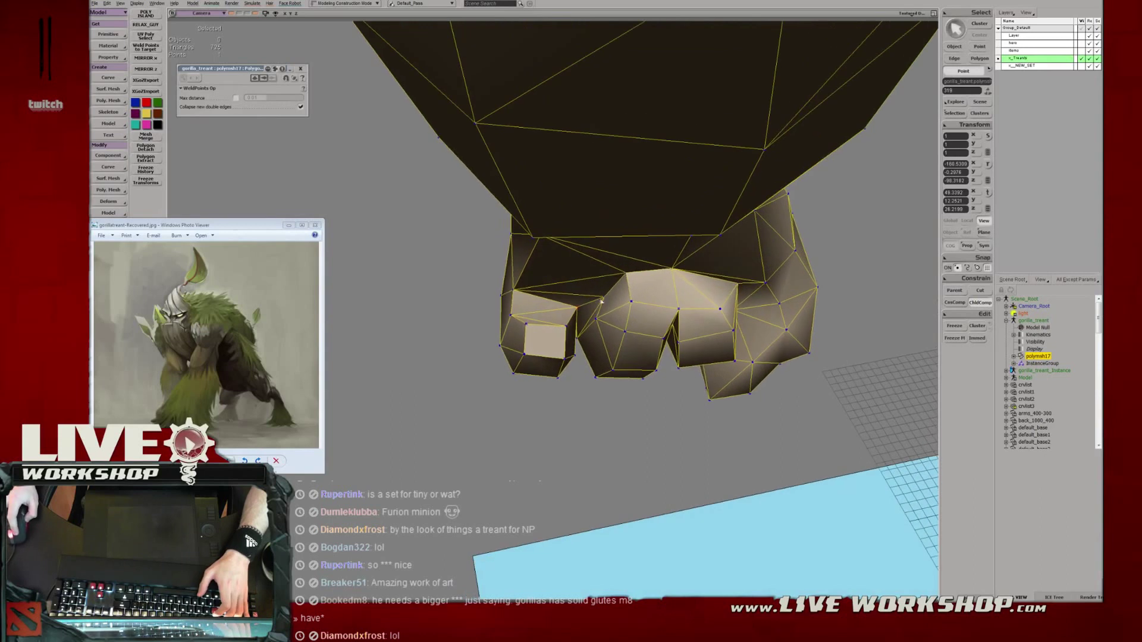
Weld the side points of the middle finger and move its upper corner point outward.
{"action": "left_click_drag", "start_coordinate": [611, 304], "coordinate": [598, 304]}
{"action": "middle_click_drag", "start_coordinate": [584, 307], "coordinate": [612, 283]}
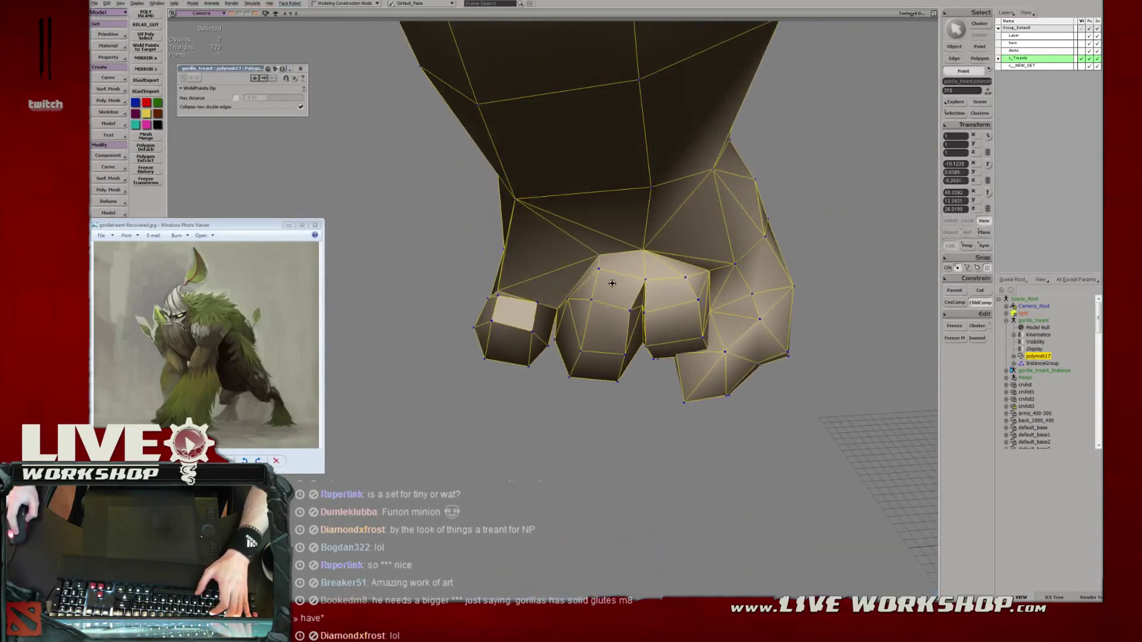
{"action": "left_click_drag", "start_coordinate": [611, 277], "coordinate": [590, 250]}
{"action": "key", "text": "v"}
{"action": "left_click_drag", "start_coordinate": [599, 263], "coordinate": [584, 267]}
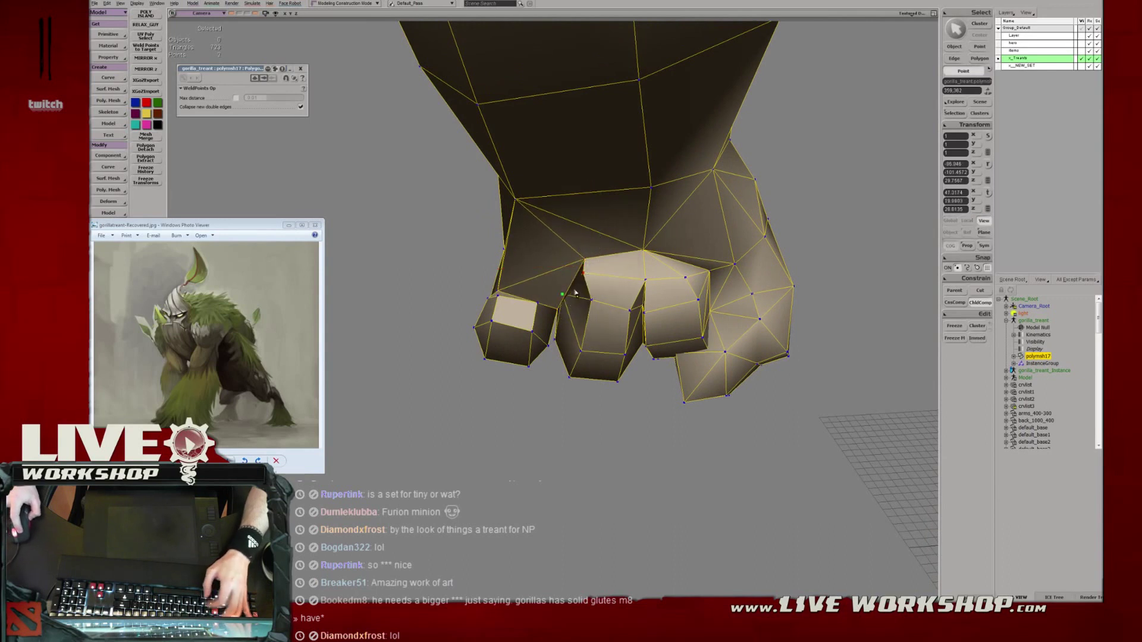
Weld the surplus points on the curled ends of the middle and index fingers.
{"action": "middle_click_drag", "start_coordinate": [638, 296], "coordinate": [526, 256]}
{"action": "key", "text": "period"}
{"action": "left_click_drag", "start_coordinate": [526, 256], "coordinate": [540, 269]}
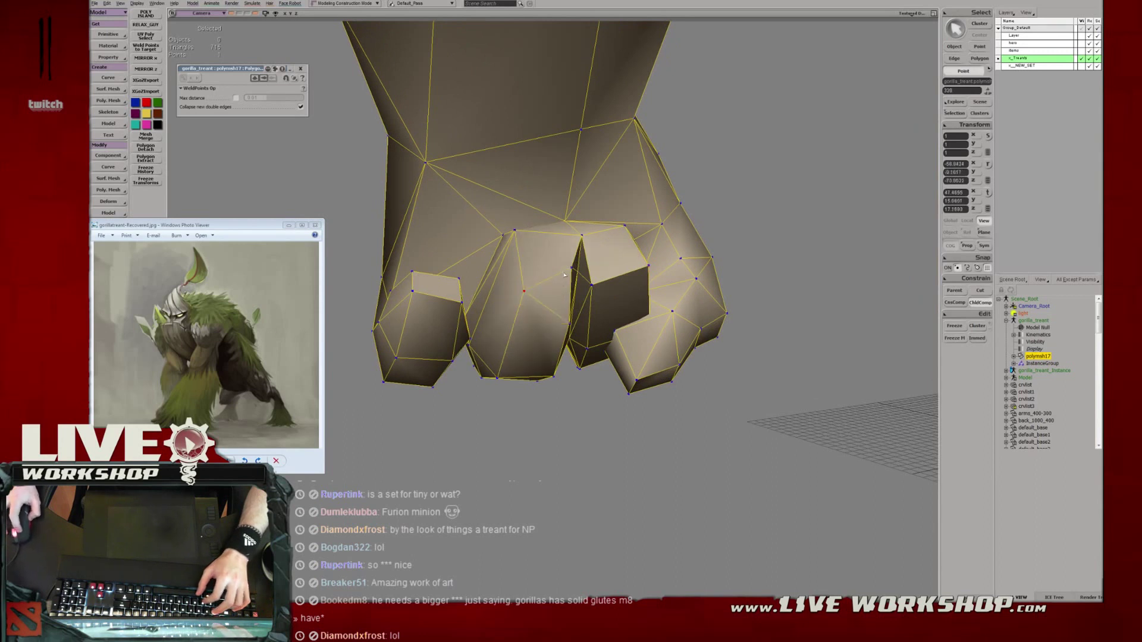
{"action": "mouse_move", "coordinate": [605, 288]}
{"action": "middle_mouse_down"}
{"action": "mouse_move", "coordinate": [661, 256]}
{"action": "mouse_move", "coordinate": [599, 282]}
{"action": "mouse_move", "coordinate": [566, 273]}
{"action": "mouse_move", "coordinate": [585, 288]}
{"action": "mouse_move", "coordinate": [583, 257]}
{"action": "mouse_move", "coordinate": [588, 294]}
{"action": "middle_mouse_up"}
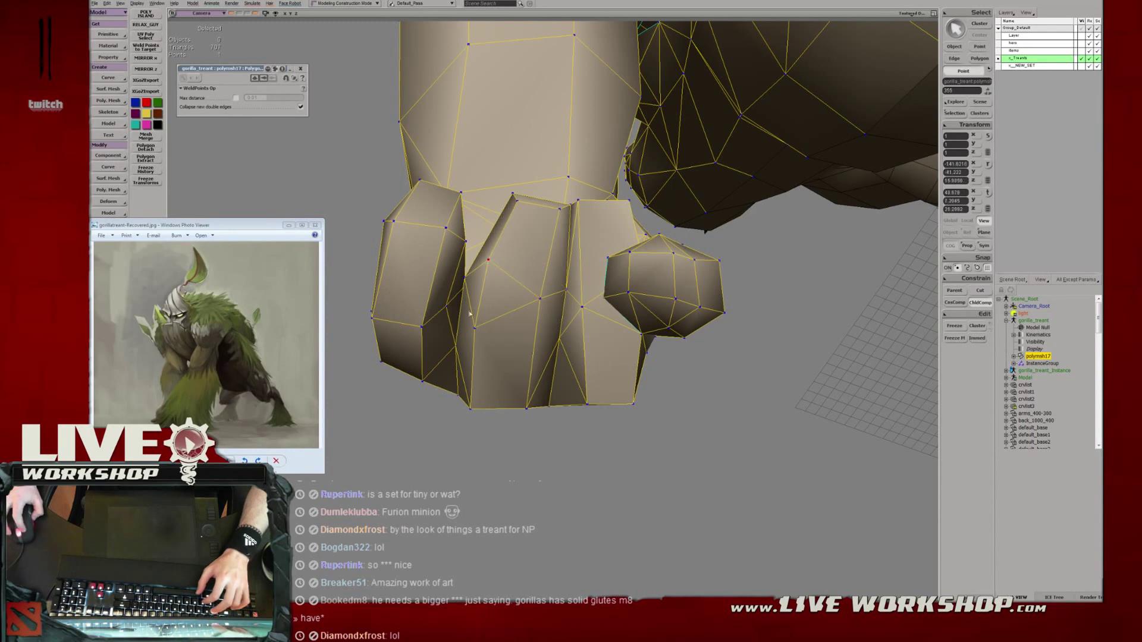
Weld extra points between the fingers and thumb to reduce the hand's triangles.
{"action": "mouse_move", "coordinate": [518, 271]}
{"action": "middle_mouse_down"}
{"action": "mouse_move", "coordinate": [517, 361]}
{"action": "mouse_move", "coordinate": [516, 261]}
{"action": "mouse_move", "coordinate": [554, 305]}
{"action": "middle_mouse_up"}
{"action": "key", "text": "4"}
{"action": "key", "text": "6"}
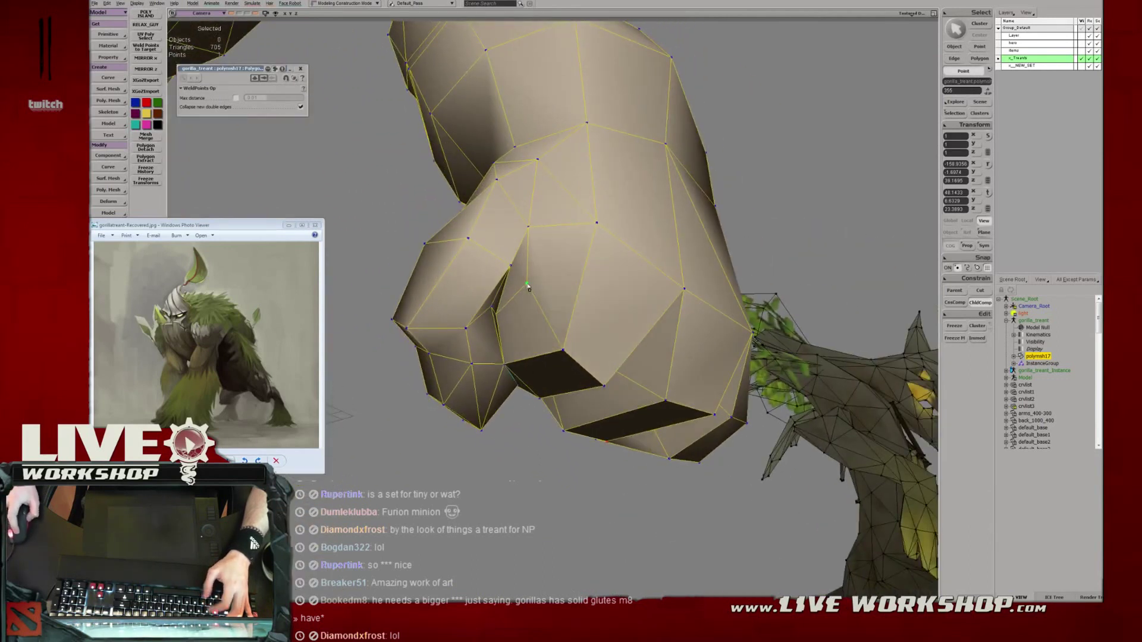
{"action": "middle_click_drag", "start_coordinate": [531, 234], "coordinate": [543, 287]}
{"action": "middle_click_drag", "start_coordinate": [599, 337], "coordinate": [589, 248]}
Weld the surplus points along the outer side of the thumb.
{"action": "key", "text": "period"}
{"action": "key", "text": "v"}
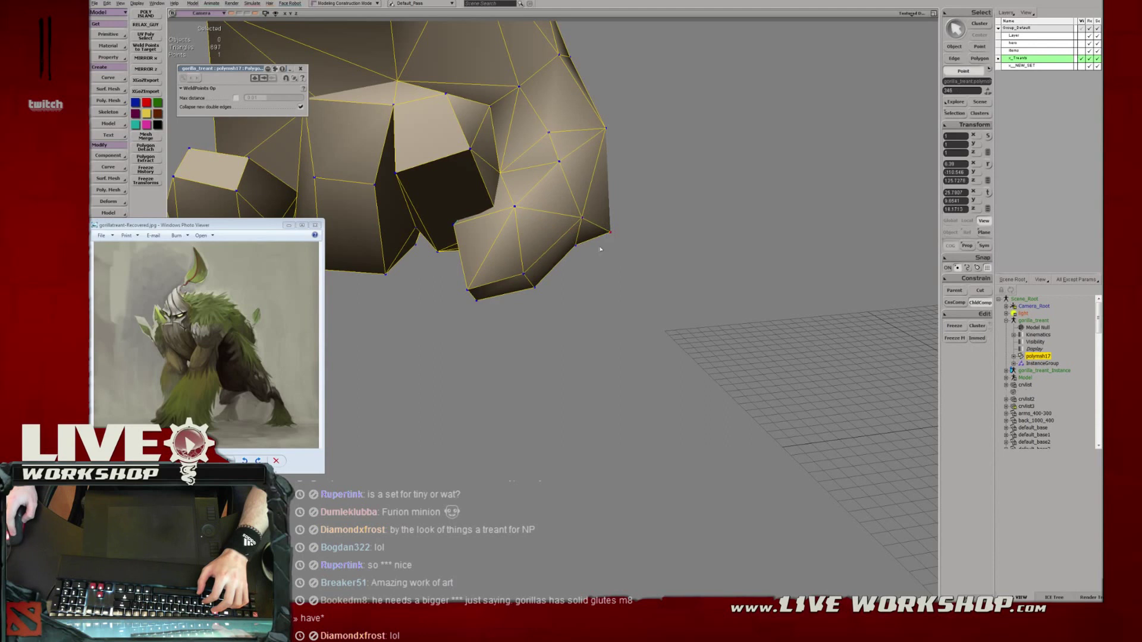
{"action": "left_click", "coordinate": [576, 244]}
{"action": "key", "text": "s"}
{"action": "right_click_drag", "start_coordinate": [610, 240], "coordinate": [543, 238]}
{"action": "mouse_move", "coordinate": [543, 238]}
{"action": "middle_mouse_down"}
{"action": "mouse_move", "coordinate": [556, 255]}
{"action": "mouse_move", "coordinate": [549, 224]}
{"action": "middle_mouse_up"}
{"action": "left_click", "coordinate": [553, 248]}
{"action": "left_click", "coordinate": [548, 225]}
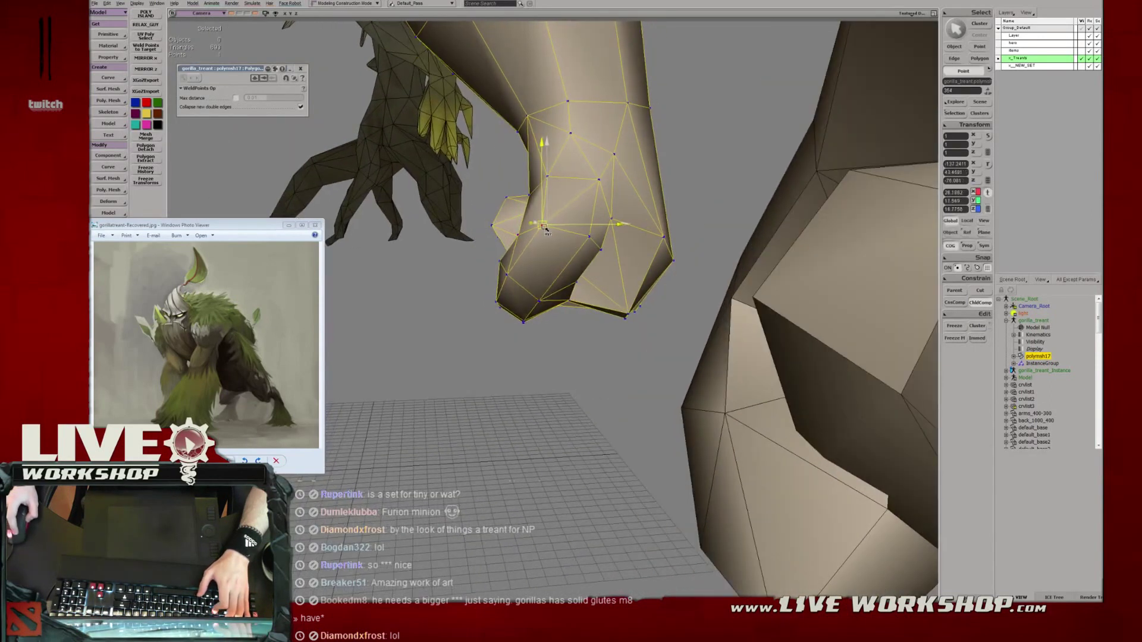
Move the points on the side of the thumb to straighten its edge against the palm.
{"action": "left_click_drag", "start_coordinate": [542, 225], "coordinate": [536, 215]}
{"action": "left_click", "coordinate": [588, 242]}
{"action": "key", "text": "v"}
{"action": "left_click_drag", "start_coordinate": [587, 242], "coordinate": [577, 241]}
{"action": "left_click", "coordinate": [600, 248]}
{"action": "key", "text": "s"}
{"action": "right_click_drag", "start_coordinate": [589, 247], "coordinate": [593, 254]}
{"action": "left_click_drag", "start_coordinate": [601, 255], "coordinate": [604, 260]}
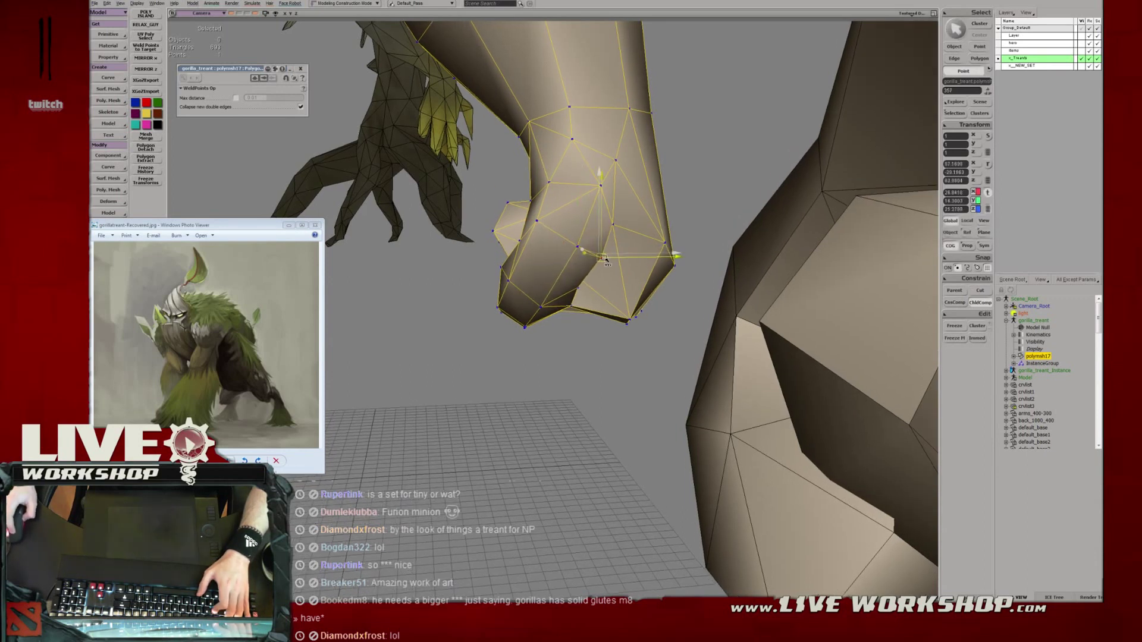
Adjust the points around the thumb's middle joint to smooth its outline.
{"action": "left_click", "coordinate": [616, 229]}
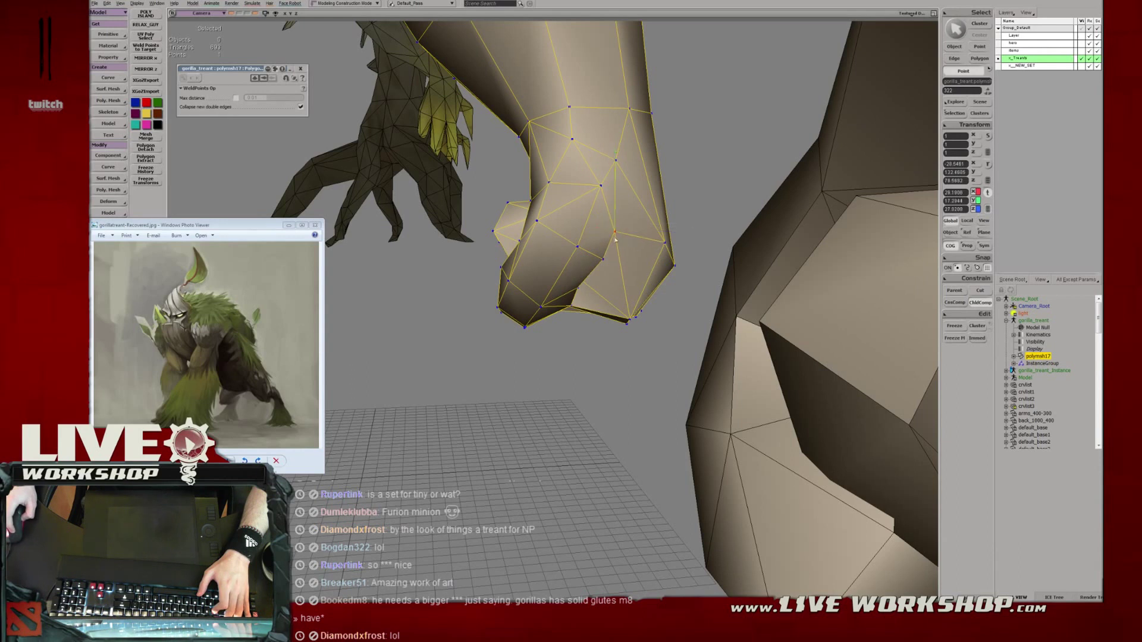
{"action": "key", "text": "e"}
{"action": "left_click", "coordinate": [588, 250]}
{"action": "key", "text": "s"}
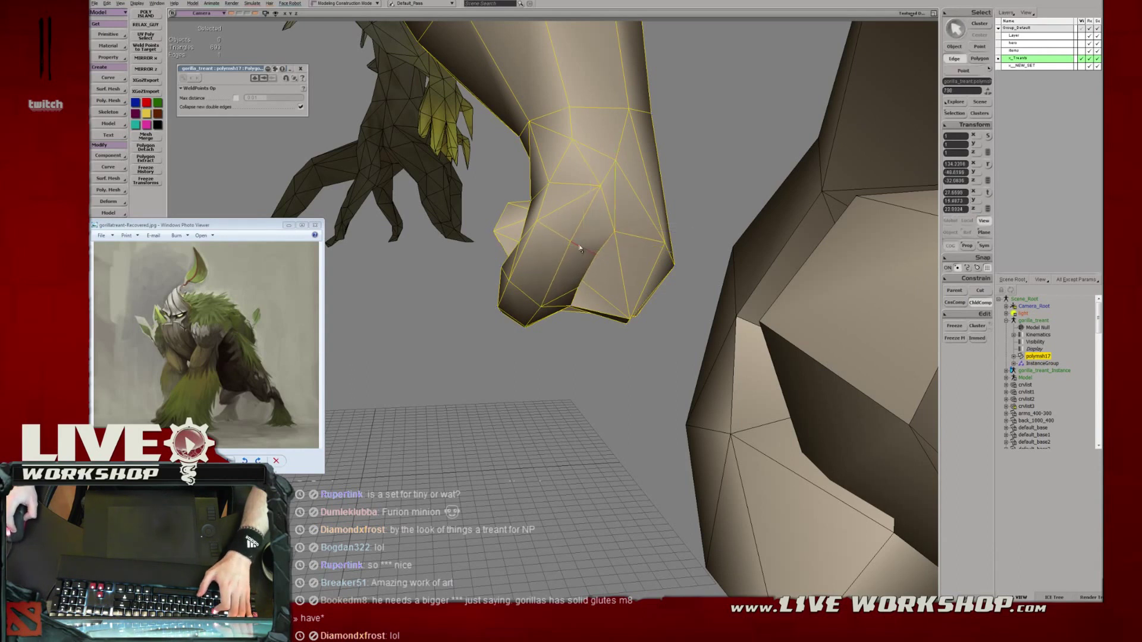
{"action": "right_click_drag", "start_coordinate": [579, 244], "coordinate": [548, 242]}
{"action": "key", "text": "t"}
{"action": "left_click", "coordinate": [520, 241]}
{"action": "left_click_drag", "start_coordinate": [518, 237], "coordinate": [512, 228]}
{"action": "key", "text": "t"}
{"action": "left_click", "coordinate": [545, 227]}
{"action": "key", "text": "s"}
{"action": "right_click_drag", "start_coordinate": [546, 226], "coordinate": [561, 204]}
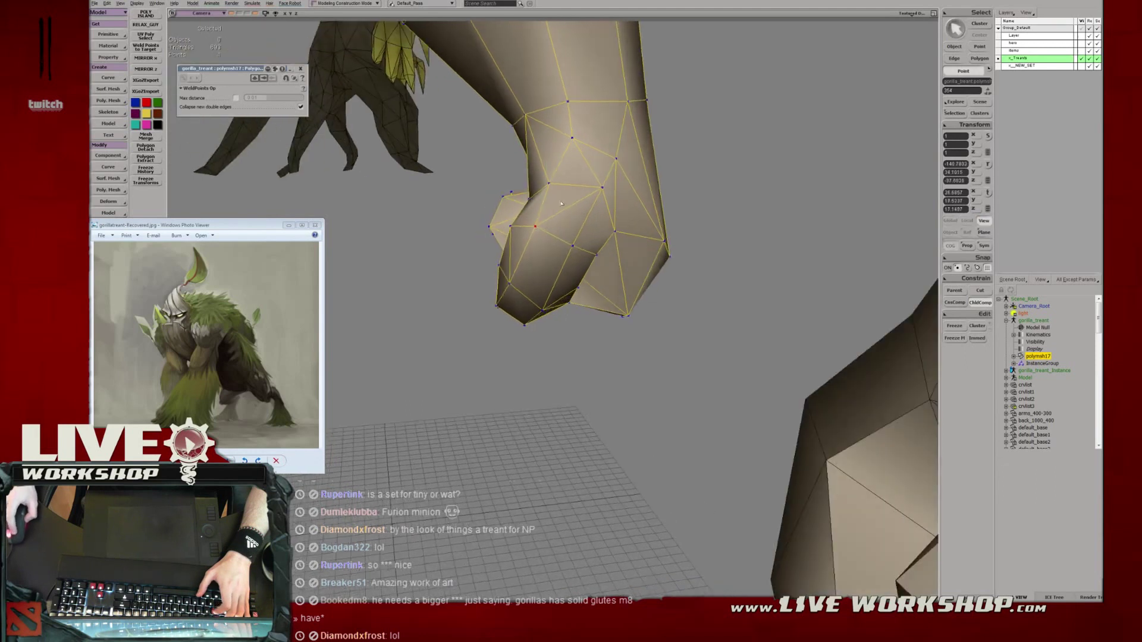
Reposition the points on the side of the hand between the wrist and the knuckles.
{"action": "left_click", "coordinate": [595, 194]}
{"action": "key", "text": "v"}
{"action": "key", "text": "s"}
{"action": "mouse_move", "coordinate": [619, 214]}
{"action": "right_mouse_down"}
{"action": "mouse_move", "coordinate": [612, 221]}
{"action": "mouse_move", "coordinate": [618, 199]}
{"action": "right_mouse_up"}
{"action": "key", "text": "t"}
{"action": "left_click", "coordinate": [619, 177]}
{"action": "key", "text": "v"}
{"action": "left_click_drag", "start_coordinate": [619, 177], "coordinate": [622, 182]}
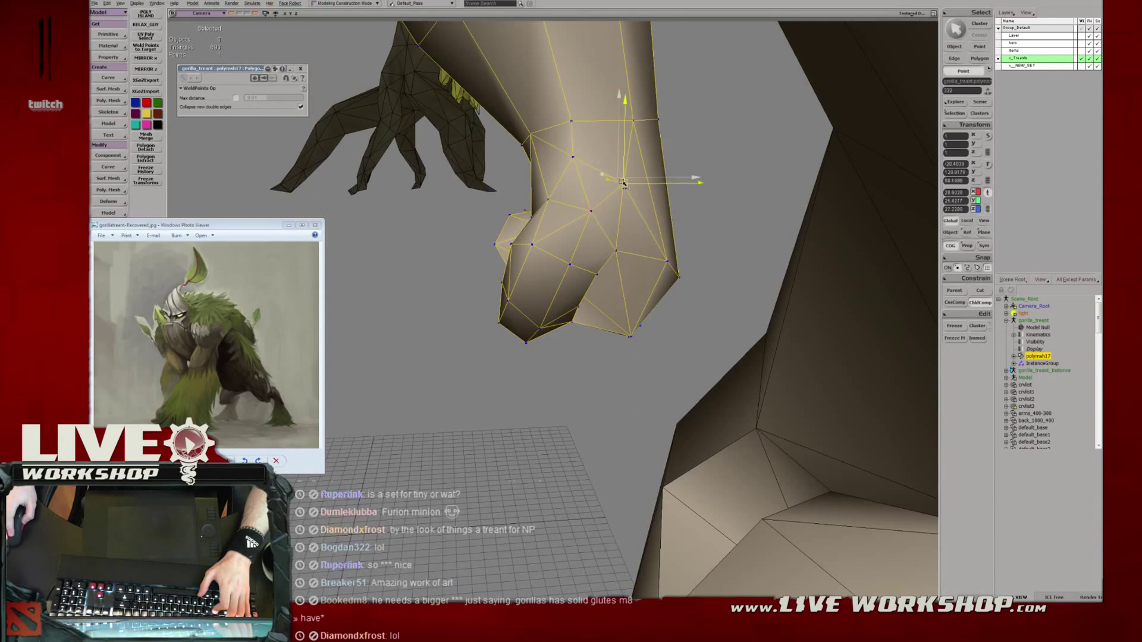
Move the points at the base of the thumb and near the wrist to round the palm side.
{"action": "left_click", "coordinate": [544, 196]}
{"action": "middle_click_drag", "start_coordinate": [545, 199], "coordinate": [581, 191]}
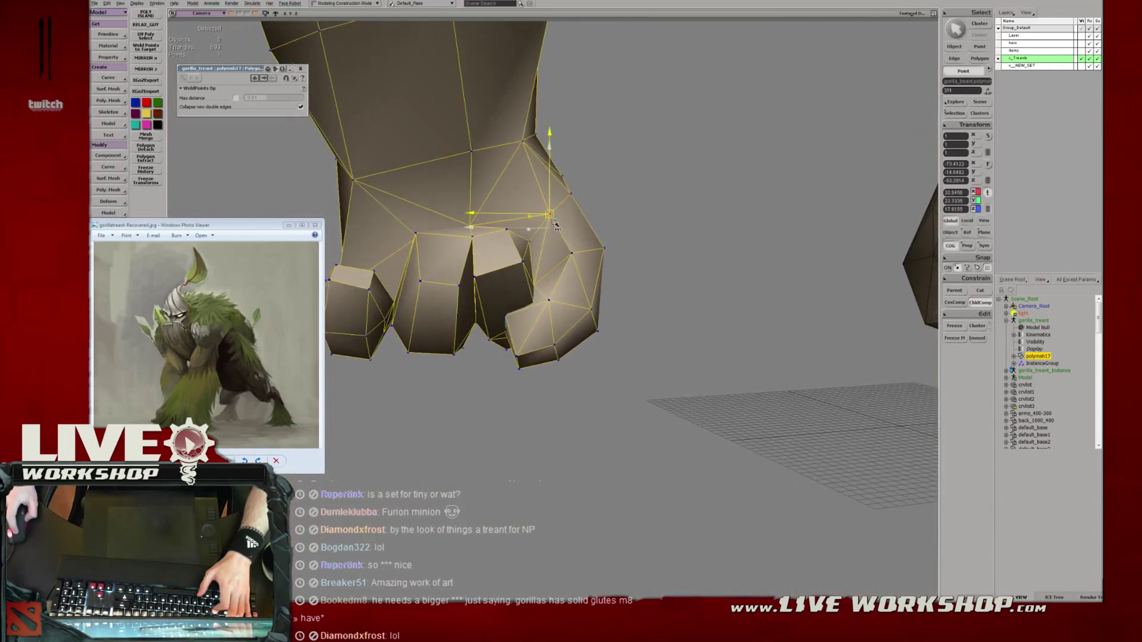
{"action": "left_click", "coordinate": [533, 222]}
{"action": "key", "text": "v"}
{"action": "middle_click_drag", "start_coordinate": [534, 223], "coordinate": [512, 219]}
{"action": "left_click_drag", "start_coordinate": [513, 219], "coordinate": [501, 222]}
{"action": "middle_click_drag", "start_coordinate": [501, 221], "coordinate": [551, 222]}
{"action": "key", "text": "v"}
{"action": "left_click_drag", "start_coordinate": [551, 222], "coordinate": [559, 215]}
{"action": "middle_click_drag", "start_coordinate": [559, 215], "coordinate": [487, 199]}
{"action": "key", "text": "m"}
{"action": "left_click_drag", "start_coordinate": [480, 197], "coordinate": [471, 201]}
{"action": "middle_click_drag", "start_coordinate": [472, 202], "coordinate": [417, 210]}
{"action": "key", "text": "m"}
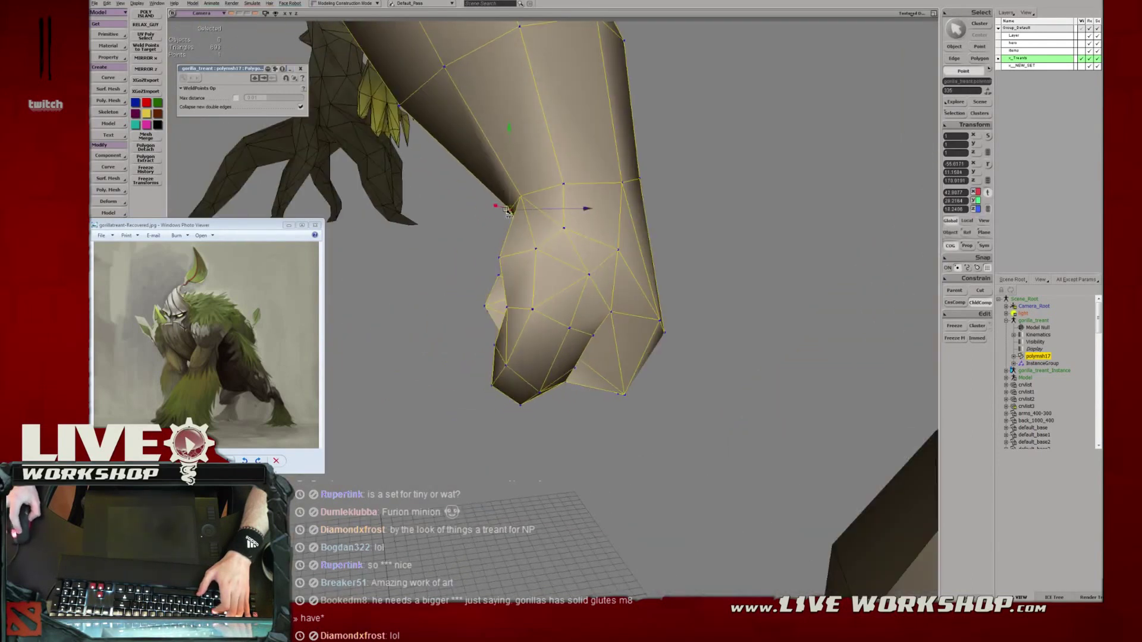
Adjust the points on the outer side of the thumb, below the wrist, to even out its surface.
{"action": "middle_click_drag", "start_coordinate": [507, 211], "coordinate": [518, 245]}
{"action": "left_click", "coordinate": [539, 260]}
{"action": "left_click", "coordinate": [525, 247]}
{"action": "left_click", "coordinate": [524, 233]}
{"action": "key", "text": "t"}
{"action": "mouse_move", "coordinate": [505, 277]}
{"action": "left_mouse_down"}
{"action": "mouse_move", "coordinate": [518, 291]}
{"action": "mouse_move", "coordinate": [508, 283]}
{"action": "left_mouse_up"}
{"action": "key", "text": "v"}
{"action": "key", "text": "t"}
{"action": "mouse_move", "coordinate": [514, 287]}
{"action": "middle_mouse_down"}
{"action": "mouse_move", "coordinate": [540, 258]}
{"action": "mouse_move", "coordinate": [584, 287]}
{"action": "mouse_move", "coordinate": [512, 270]}
{"action": "middle_mouse_up"}
{"action": "left_click", "coordinate": [579, 285]}
{"action": "key", "text": "v"}
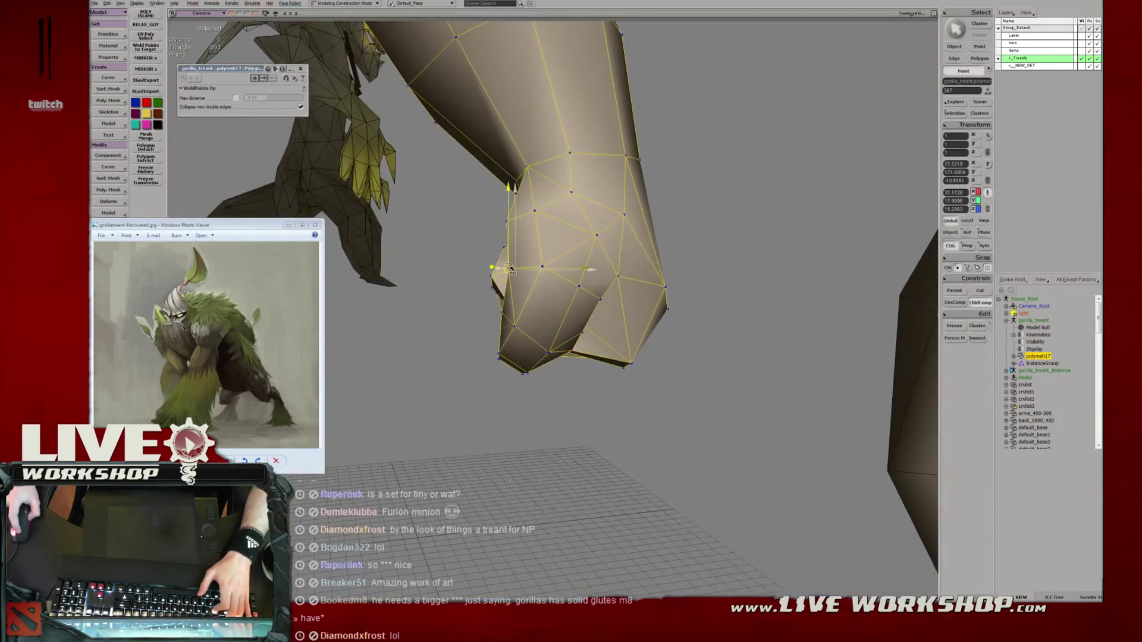
Rotate and move the group of bottom points on the thumb tip to change the angle of its end.
{"action": "left_click_drag", "start_coordinate": [518, 265], "coordinate": [516, 264]}
{"action": "key", "text": "t"}
{"action": "left_click_drag", "start_coordinate": [562, 366], "coordinate": [562, 367]}
{"action": "key", "text": "v"}
{"action": "left_click_drag", "start_coordinate": [549, 352], "coordinate": [549, 345]}
{"action": "middle_click_drag", "start_coordinate": [549, 346], "coordinate": [541, 368]}
{"action": "left_click_drag", "start_coordinate": [501, 335], "coordinate": [504, 338], "text": "shift"}
{"action": "key", "text": "c"}
{"action": "left_click_drag", "start_coordinate": [552, 279], "coordinate": [532, 273]}
{"action": "key", "text": "v"}
{"action": "left_click_drag", "start_coordinate": [515, 348], "coordinate": [524, 347]}
{"action": "key", "text": "space"}
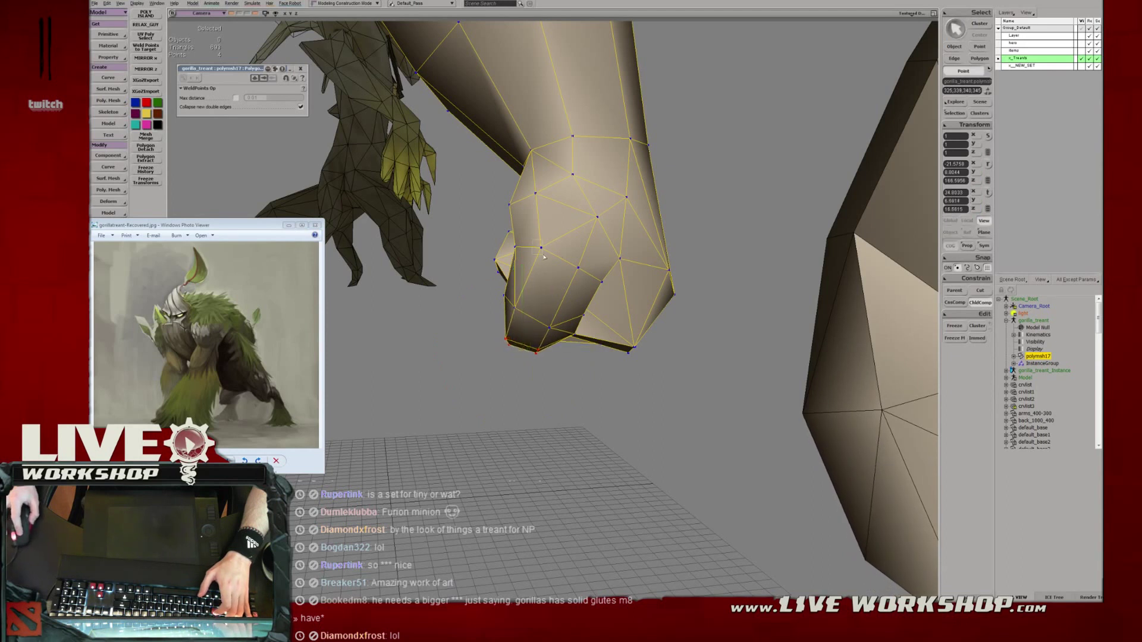
Tweak the points on the thumb's inner face and tip, seen from the palm side.
{"action": "left_click", "coordinate": [535, 249]}
{"action": "right_click_drag", "start_coordinate": [534, 252], "coordinate": [601, 244]}
{"action": "left_click", "coordinate": [589, 236]}
{"action": "left_click", "coordinate": [565, 288]}
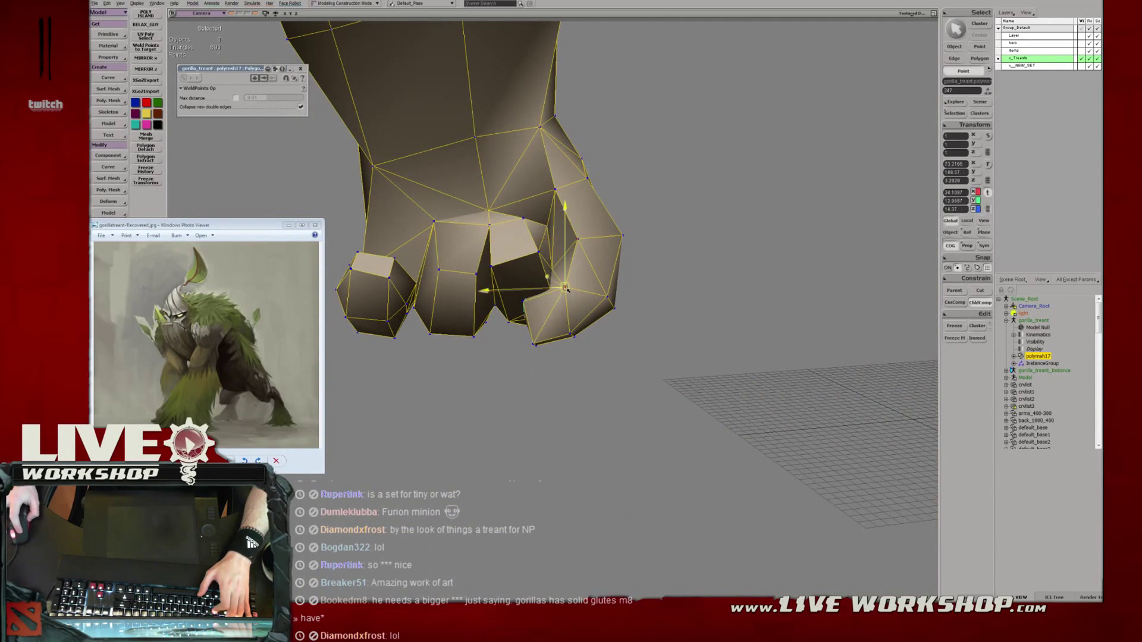
{"action": "key", "text": "m"}
{"action": "right_click_drag", "start_coordinate": [526, 310], "coordinate": [579, 340]}
{"action": "left_click", "coordinate": [542, 347]}
{"action": "left_click_drag", "start_coordinate": [550, 328], "coordinate": [563, 341]}
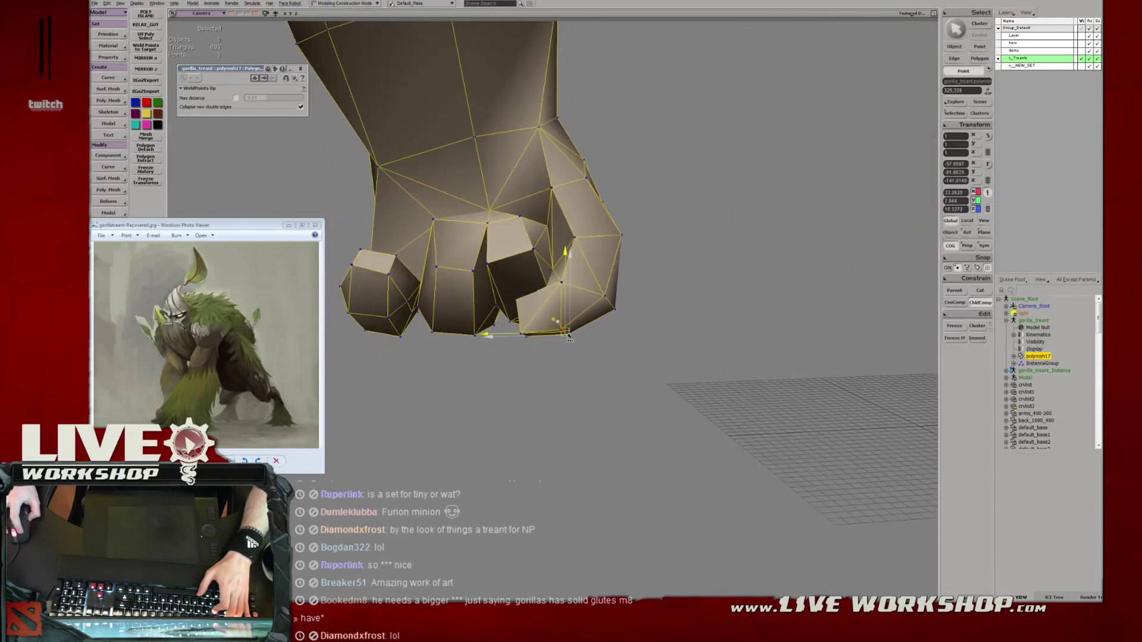
Shift the lower corner points of the thumb tip to refine its end shape.
{"action": "middle_click_drag", "start_coordinate": [600, 323], "coordinate": [559, 320]}
{"action": "left_click_drag", "start_coordinate": [507, 319], "coordinate": [517, 330]}
{"action": "key", "text": "v"}
{"action": "middle_click_drag", "start_coordinate": [517, 326], "coordinate": [560, 292]}
{"action": "left_click", "coordinate": [557, 313]}
{"action": "left_click", "coordinate": [559, 321]}
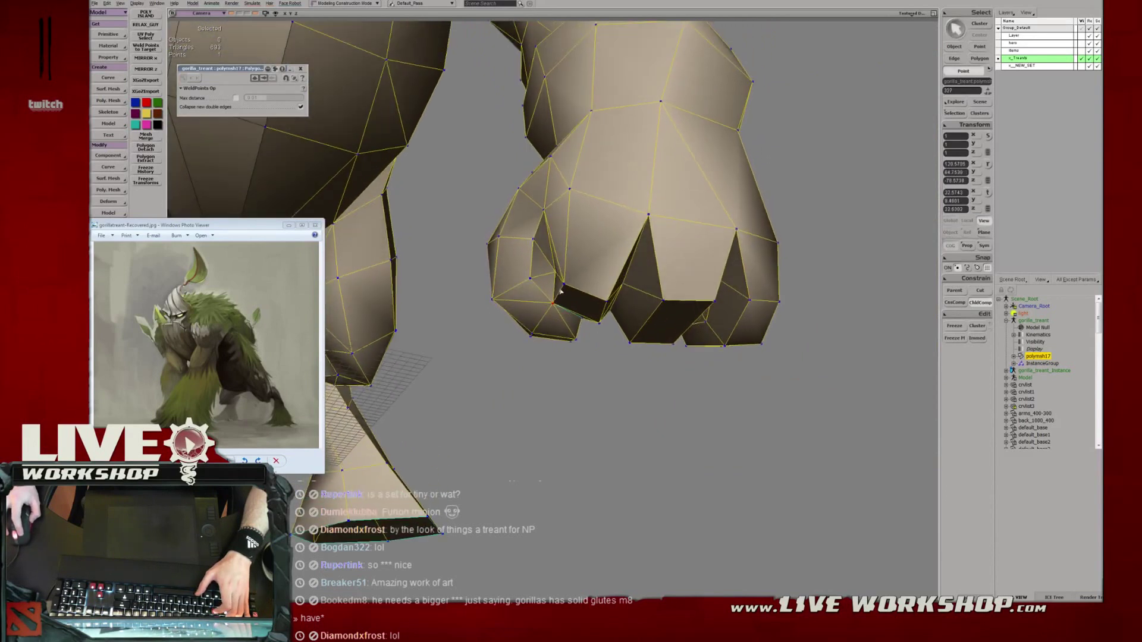
Move the points where the thumb meets the index finger to narrow the gap between them.
{"action": "right_click_drag", "start_coordinate": [558, 277], "coordinate": [573, 328]}
{"action": "left_click", "coordinate": [550, 277]}
{"action": "middle_click_drag", "start_coordinate": [573, 328], "coordinate": [566, 270]}
{"action": "key", "text": "v"}
{"action": "left_click_drag", "start_coordinate": [585, 283], "coordinate": [601, 286]}
{"action": "mouse_move", "coordinate": [634, 304]}
{"action": "right_mouse_down"}
{"action": "mouse_move", "coordinate": [584, 288]}
{"action": "mouse_move", "coordinate": [722, 332]}
{"action": "mouse_move", "coordinate": [622, 295]}
{"action": "right_mouse_up"}
{"action": "key", "text": "v"}
{"action": "left_click_drag", "start_coordinate": [535, 276], "coordinate": [548, 278]}
{"action": "key", "text": "4"}
{"action": "right_click_drag", "start_coordinate": [549, 278], "coordinate": [590, 301]}
{"action": "key", "text": "6"}
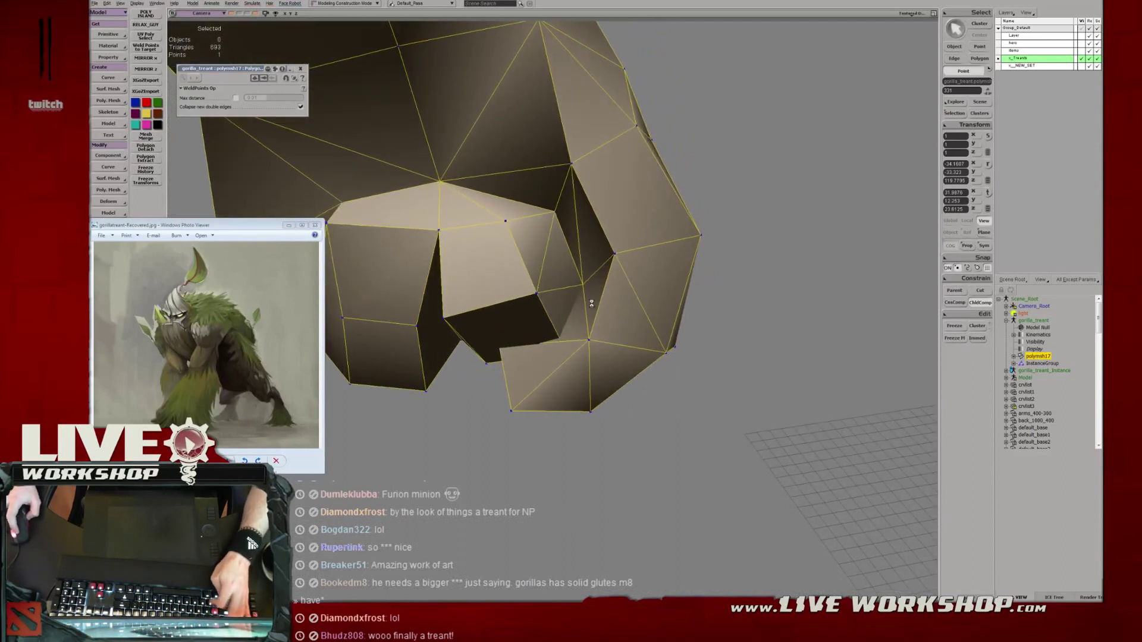
{"action": "mouse_move", "coordinate": [629, 295]}
{"action": "right_mouse_down"}
{"action": "mouse_move", "coordinate": [579, 269]}
{"action": "mouse_move", "coordinate": [628, 297]}
{"action": "right_mouse_up"}
{"action": "key", "text": "space"}
{"action": "left_click", "coordinate": [621, 272]}
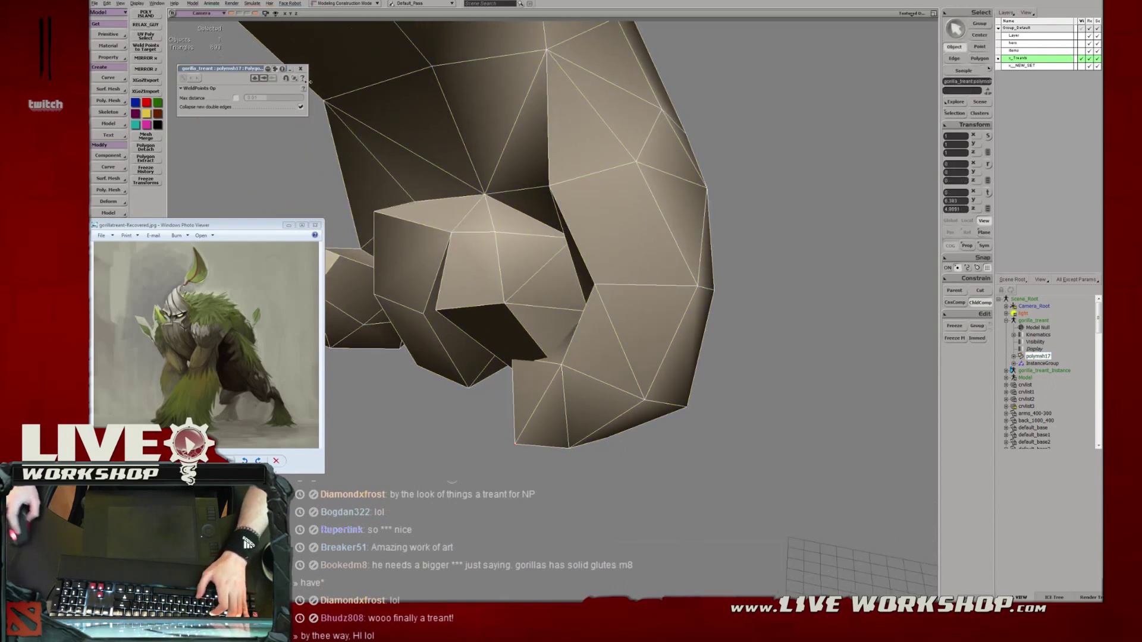
Close the weld settings and delete the unwanted polygons in the gap between the thumb and index finger.
{"action": "left_click", "coordinate": [301, 69]}
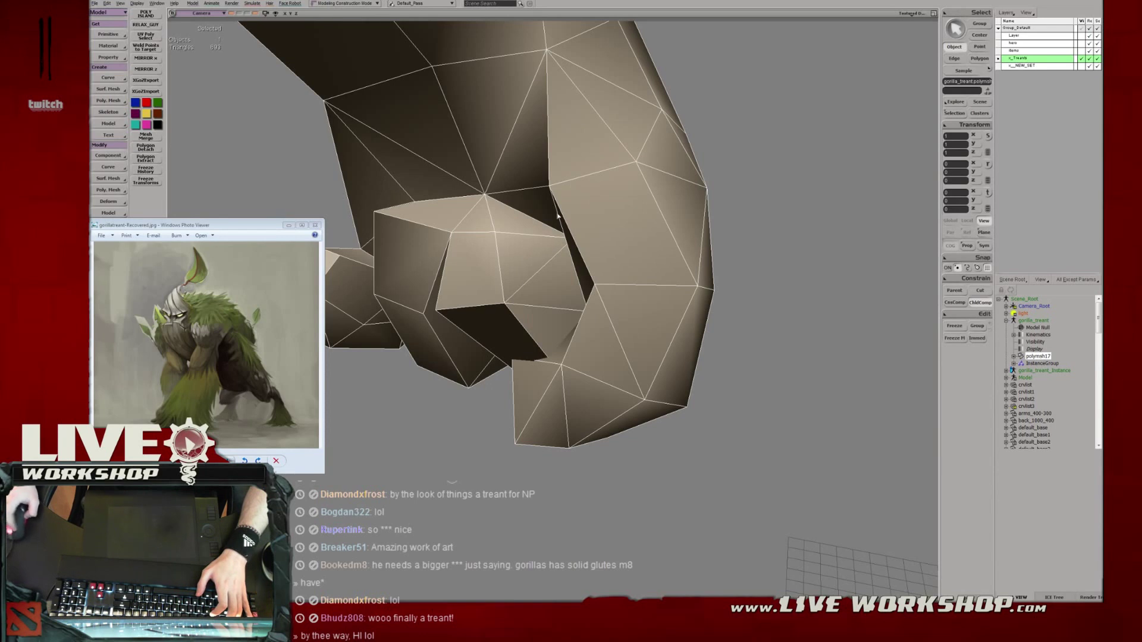
{"action": "right_click_drag", "start_coordinate": [637, 215], "coordinate": [651, 210]}
{"action": "middle_click_drag", "start_coordinate": [651, 210], "coordinate": [492, 273]}
{"action": "key", "text": "u"}
{"action": "left_click_drag", "start_coordinate": [501, 268], "coordinate": [513, 312]}
{"action": "right_click_drag", "start_coordinate": [512, 312], "coordinate": [521, 278]}
{"action": "middle_click_drag", "start_coordinate": [521, 278], "coordinate": [589, 375]}
{"action": "key", "text": "Delete"}
Bridge the open border edges between the thumb and the index finger.
{"action": "key", "text": "i"}
{"action": "left_click", "coordinate": [663, 310]}
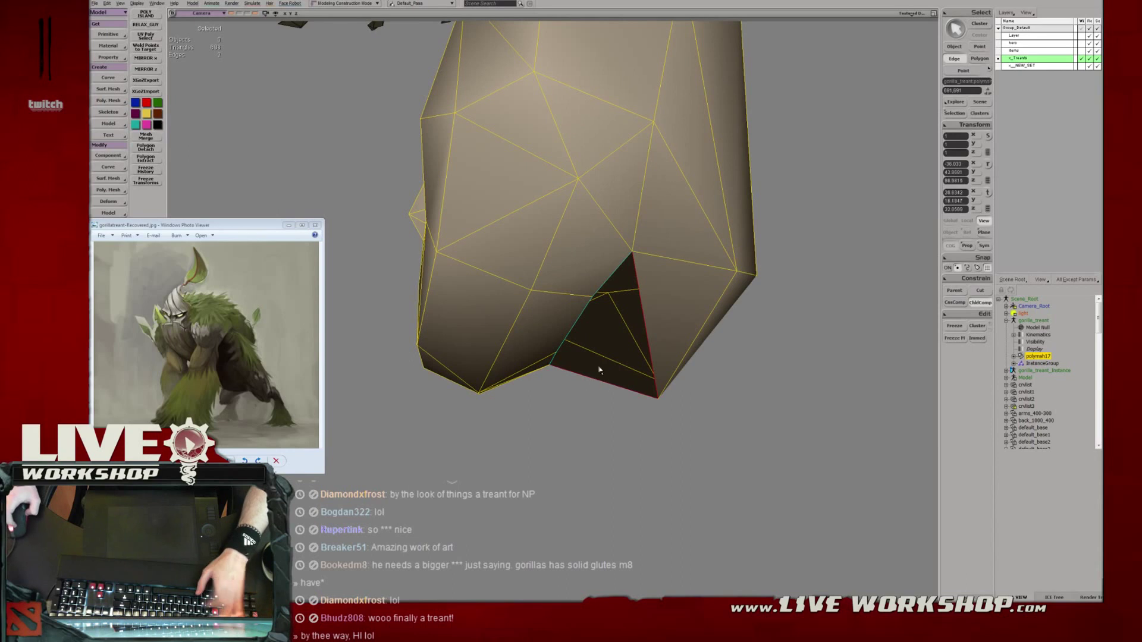
{"action": "key", "text": "b"}
{"action": "middle_click_drag", "start_coordinate": [634, 337], "coordinate": [506, 239]}
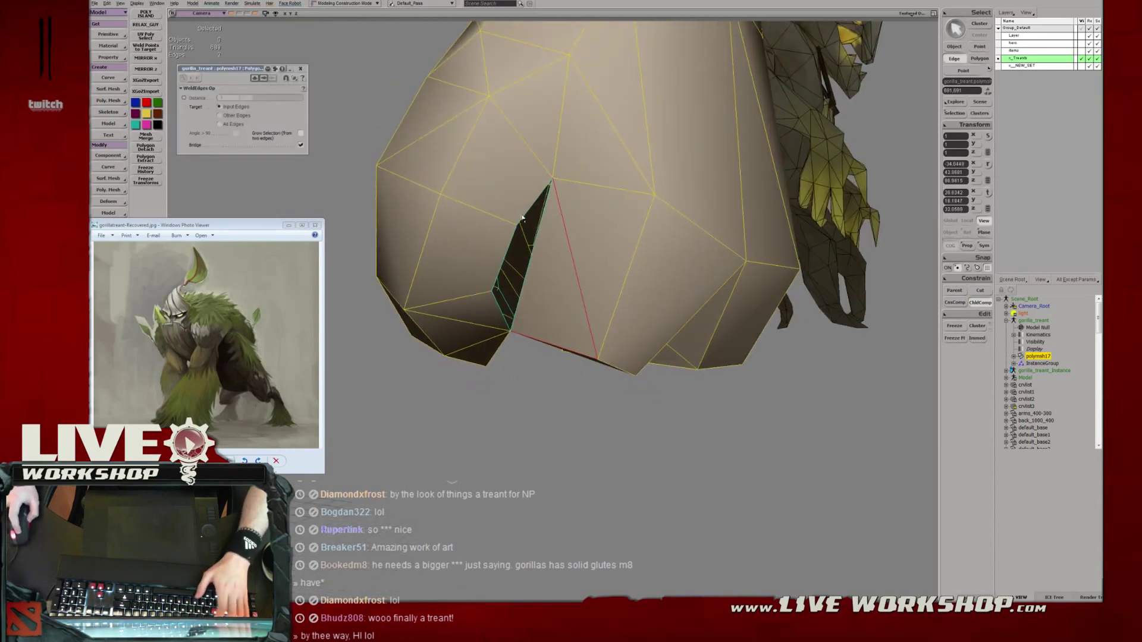
{"action": "middle_click_drag", "start_coordinate": [509, 304], "coordinate": [564, 260]}
Weld the surplus points around the bridged gap between the thumb and index finger.
{"action": "key", "text": "t"}
{"action": "middle_click_drag", "start_coordinate": [508, 234], "coordinate": [604, 252]}
{"action": "left_click_drag", "start_coordinate": [606, 142], "coordinate": [606, 142]}
{"action": "left_click_drag", "start_coordinate": [593, 101], "coordinate": [594, 130]}
{"action": "middle_click_drag", "start_coordinate": [572, 237], "coordinate": [510, 236]}
{"action": "key", "text": "w"}
{"action": "middle_click_drag", "start_coordinate": [515, 189], "coordinate": [561, 277]}
{"action": "scroll", "coordinate": [594, 257], "scroll_direction": "up", "scroll_amount": 2}
{"action": "scroll", "coordinate": [583, 217], "scroll_direction": "down", "scroll_amount": 2}
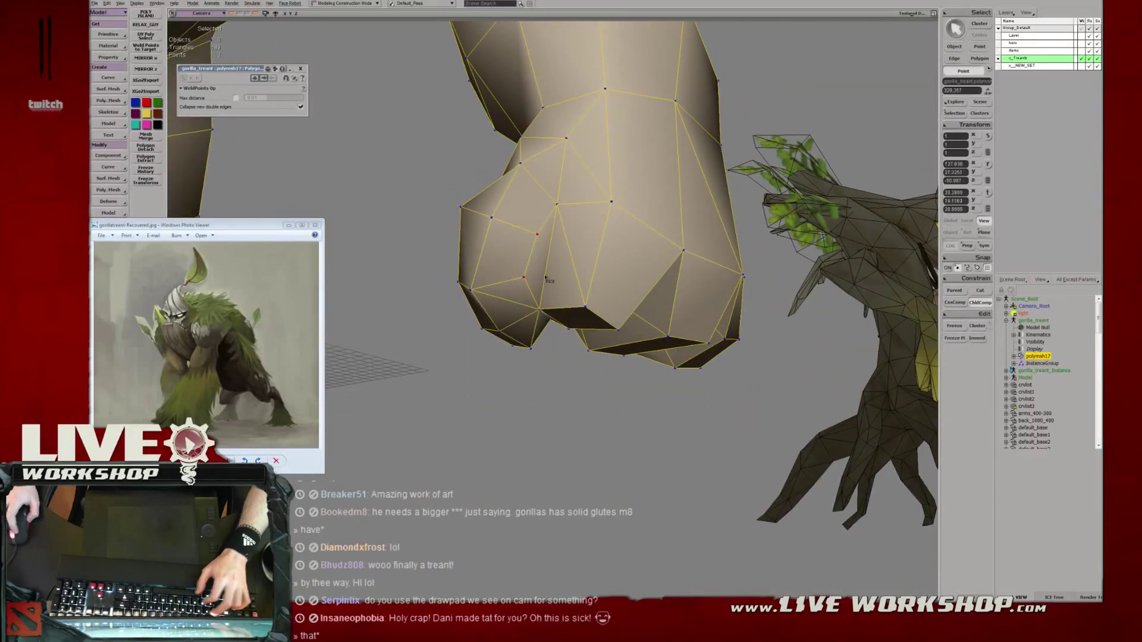
Reposition the points on the thumb's side next to the newly bridged area.
{"action": "right_click_drag", "start_coordinate": [549, 252], "coordinate": [573, 275]}
{"action": "key", "text": "v"}
{"action": "left_click_drag", "start_coordinate": [573, 275], "coordinate": [535, 280]}
{"action": "right_click_drag", "start_coordinate": [536, 281], "coordinate": [585, 208]}
{"action": "key", "text": "v"}
{"action": "key", "text": "s"}
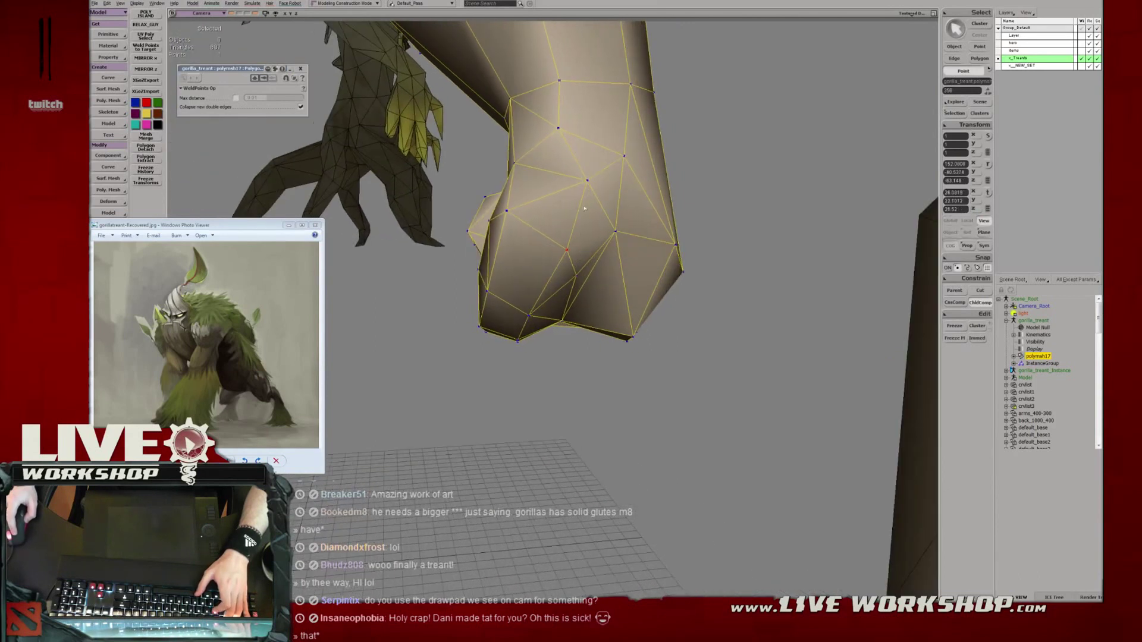
{"action": "left_click_drag", "start_coordinate": [591, 185], "coordinate": [595, 203]}
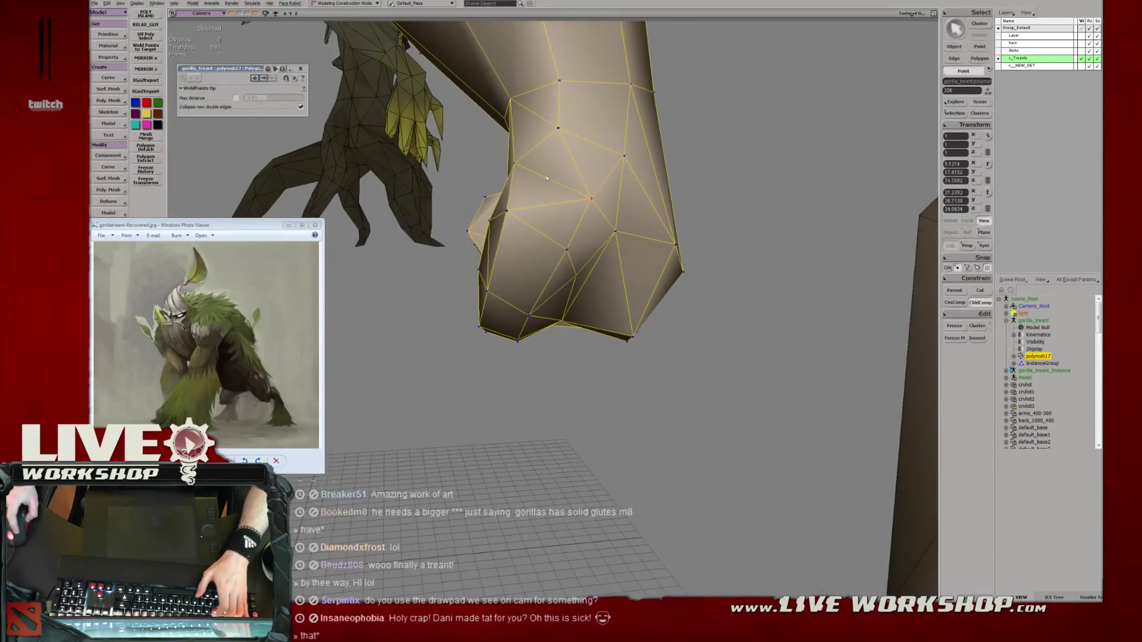
{"action": "key", "text": "t"}
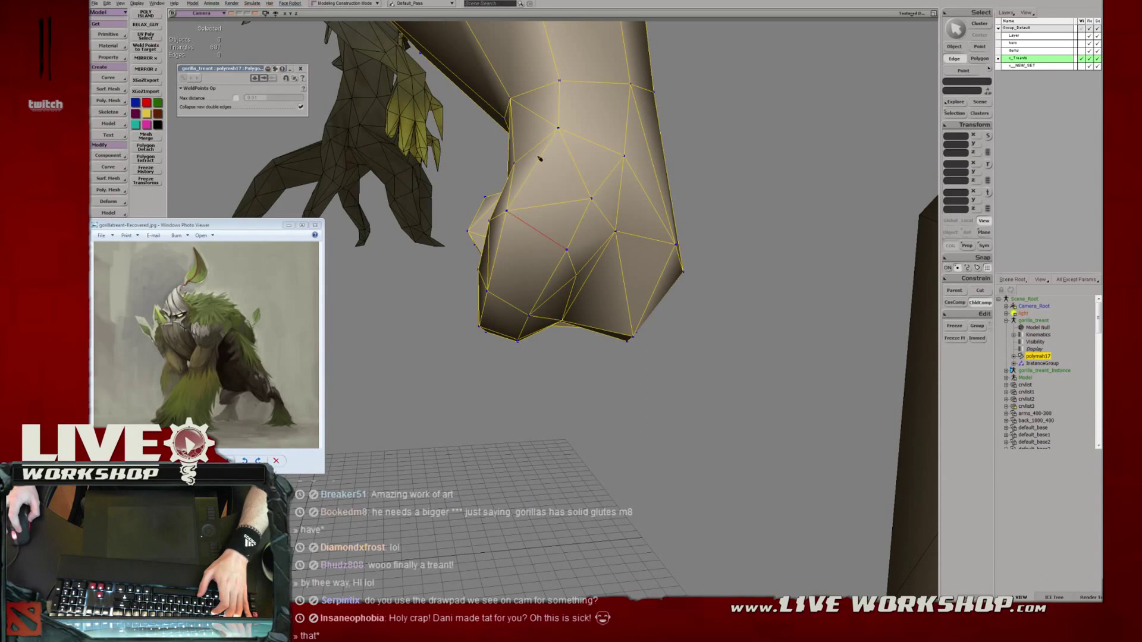
Lower the points at the base of the thumb, just below the wrist edge loop.
{"action": "left_click", "coordinate": [558, 128]}
{"action": "key", "text": "v"}
{"action": "left_click_drag", "start_coordinate": [558, 129], "coordinate": [554, 170]}
{"action": "key", "text": "f"}
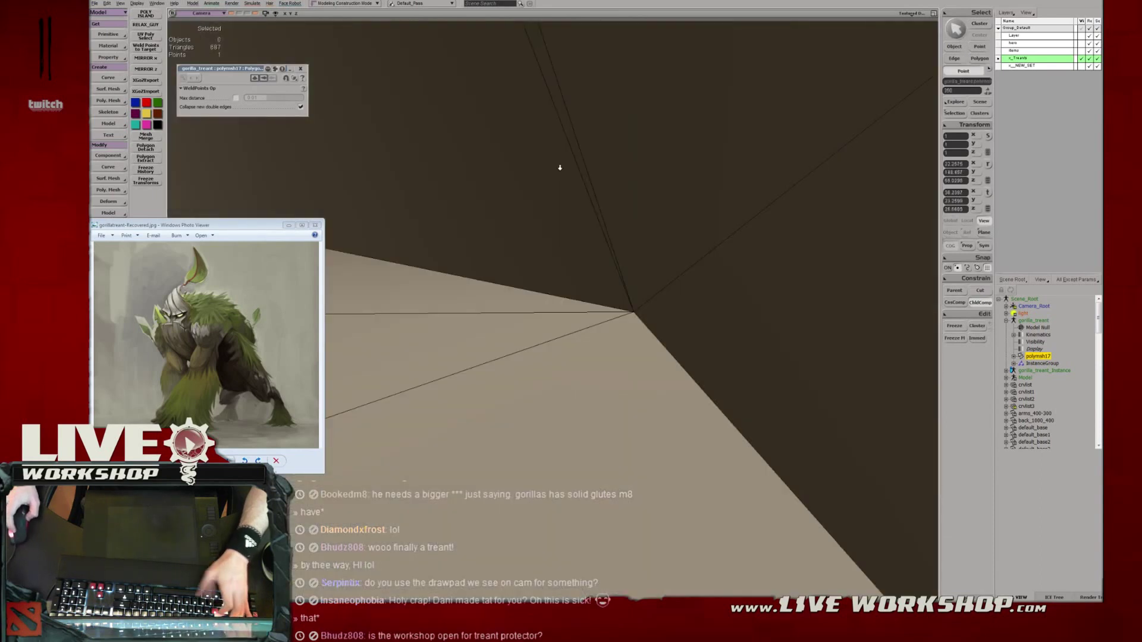
{"action": "middle_click_drag", "start_coordinate": [560, 168], "coordinate": [607, 204]}
{"action": "key", "text": "v"}
{"action": "mouse_move", "coordinate": [517, 119]}
{"action": "left_mouse_down"}
{"action": "mouse_move", "coordinate": [513, 145]}
{"action": "mouse_move", "coordinate": [506, 137]}
{"action": "left_mouse_up"}
Adjust the points on the thumb's outer contour to refine its knuckle from the palm side.
{"action": "key", "text": "s"}
{"action": "right_click_drag", "start_coordinate": [524, 145], "coordinate": [530, 199]}
{"action": "key", "text": "v"}
{"action": "left_click_drag", "start_coordinate": [609, 198], "coordinate": [600, 199]}
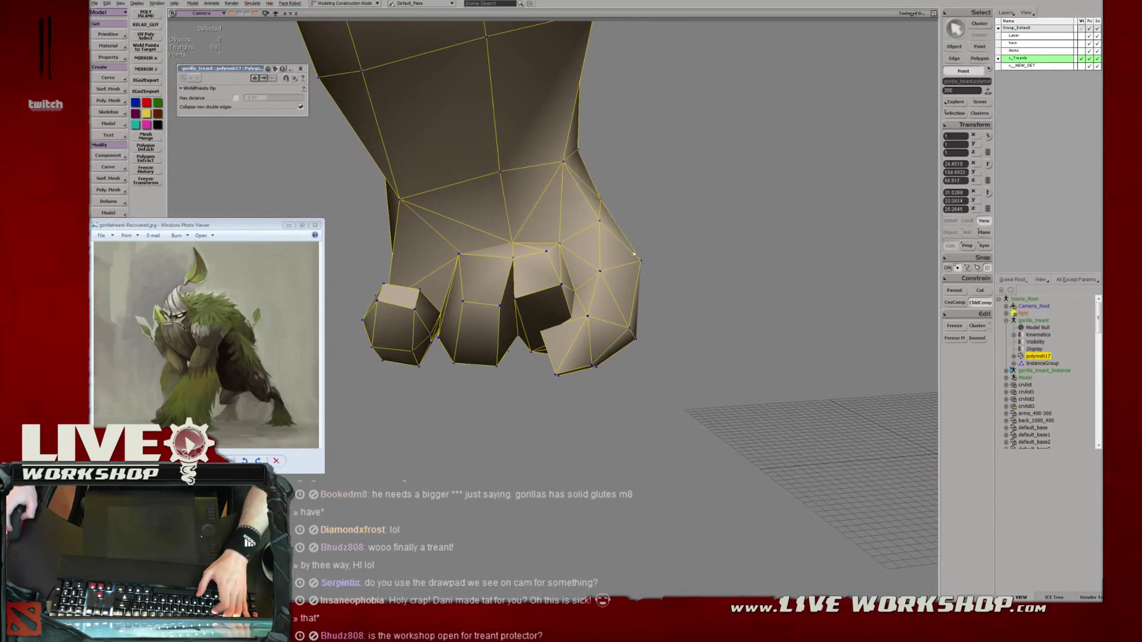
{"action": "left_click_drag", "start_coordinate": [650, 262], "coordinate": [647, 261]}
{"action": "key", "text": "s"}
{"action": "right_click_drag", "start_coordinate": [647, 261], "coordinate": [568, 294]}
{"action": "middle_click_drag", "start_coordinate": [568, 294], "coordinate": [519, 276]}
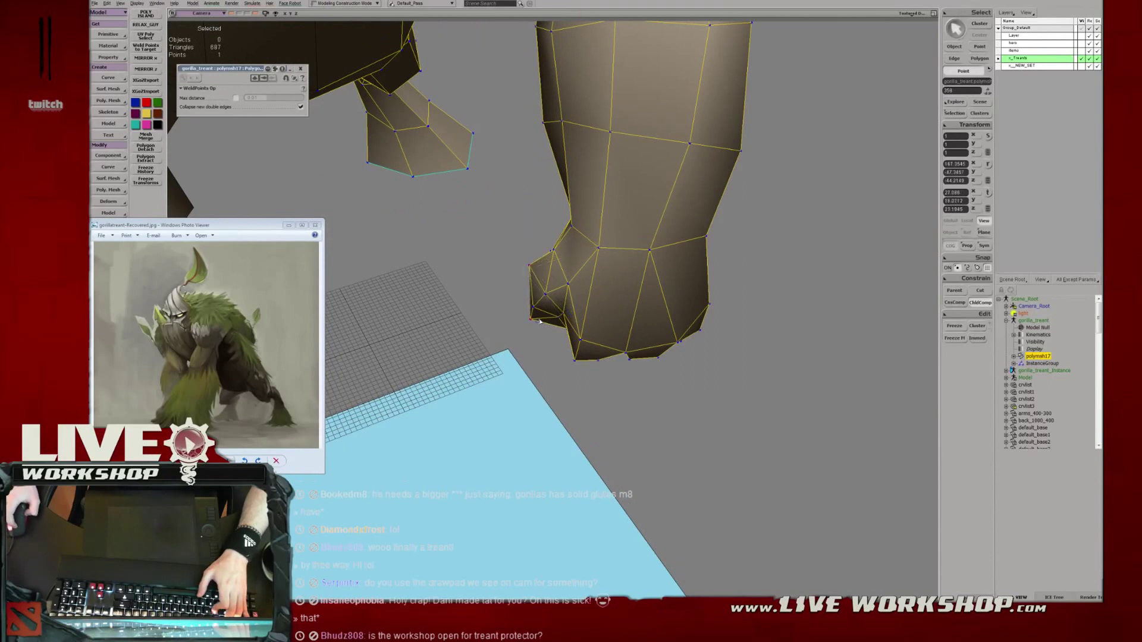
Move the bottom points of the fingers nearest the thumb to even out the hand's lower edge.
{"action": "left_click", "coordinate": [575, 360]}
{"action": "left_click_drag", "start_coordinate": [575, 360], "coordinate": [580, 363]}
{"action": "key", "text": "s"}
{"action": "right_click_drag", "start_coordinate": [586, 357], "coordinate": [567, 360]}
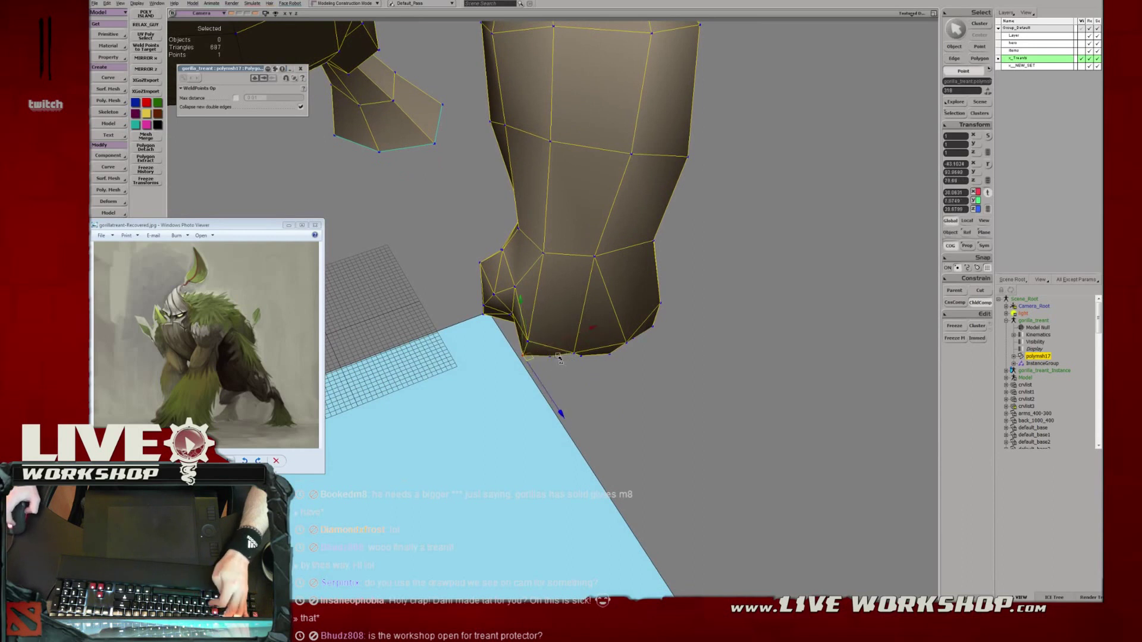
{"action": "left_click", "coordinate": [551, 357]}
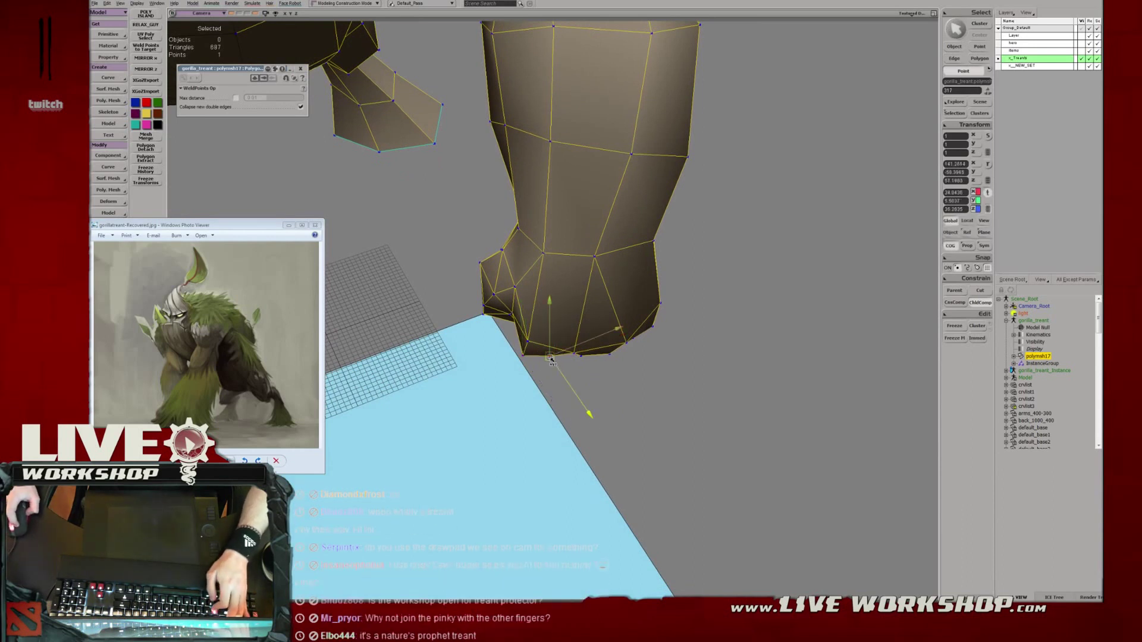
{"action": "left_click", "coordinate": [582, 358]}
{"action": "key", "text": "t"}
Adjust the bottom points of the outer fingers and pinky to match the neighbouring fingertips.
{"action": "left_click", "coordinate": [611, 355]}
{"action": "key", "text": "s"}
{"action": "mouse_move", "coordinate": [602, 334]}
{"action": "right_mouse_down"}
{"action": "mouse_move", "coordinate": [571, 310]}
{"action": "mouse_move", "coordinate": [596, 293]}
{"action": "mouse_move", "coordinate": [589, 301]}
{"action": "mouse_move", "coordinate": [613, 324]}
{"action": "right_mouse_up"}
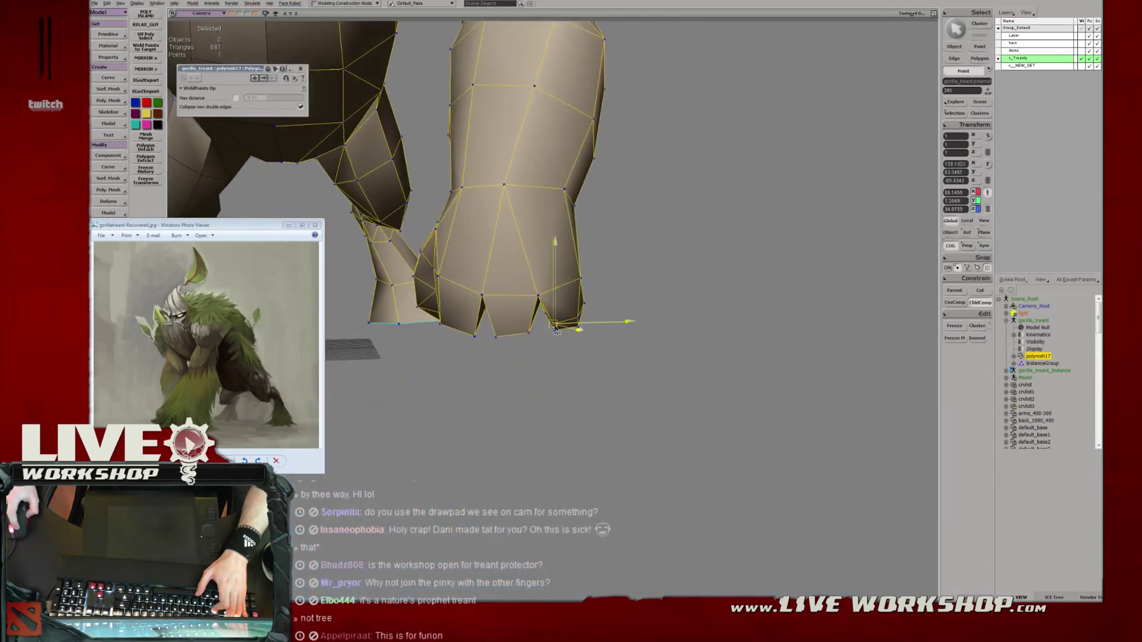
{"action": "left_click", "coordinate": [555, 328]}
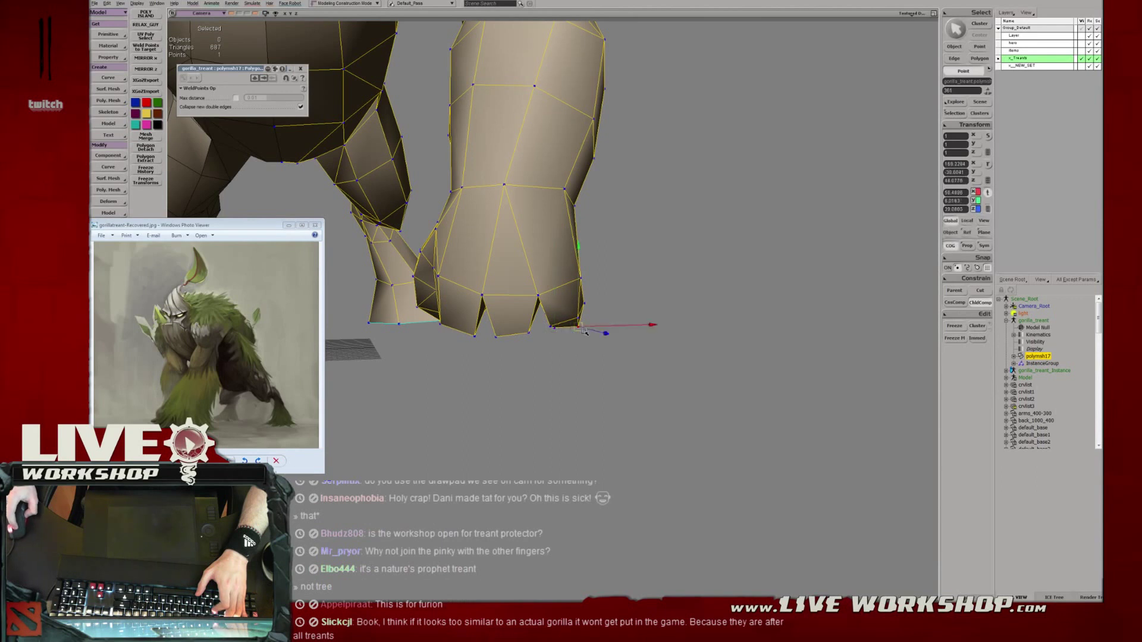
{"action": "middle_click_drag", "start_coordinate": [586, 327], "coordinate": [530, 341]}
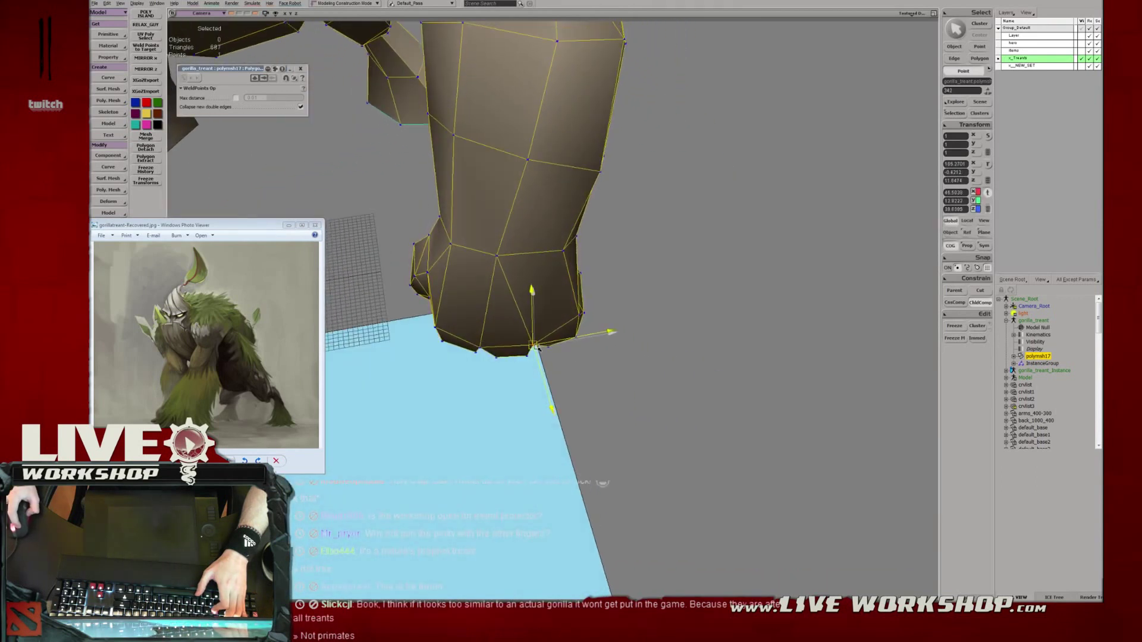
{"action": "left_click", "coordinate": [528, 354]}
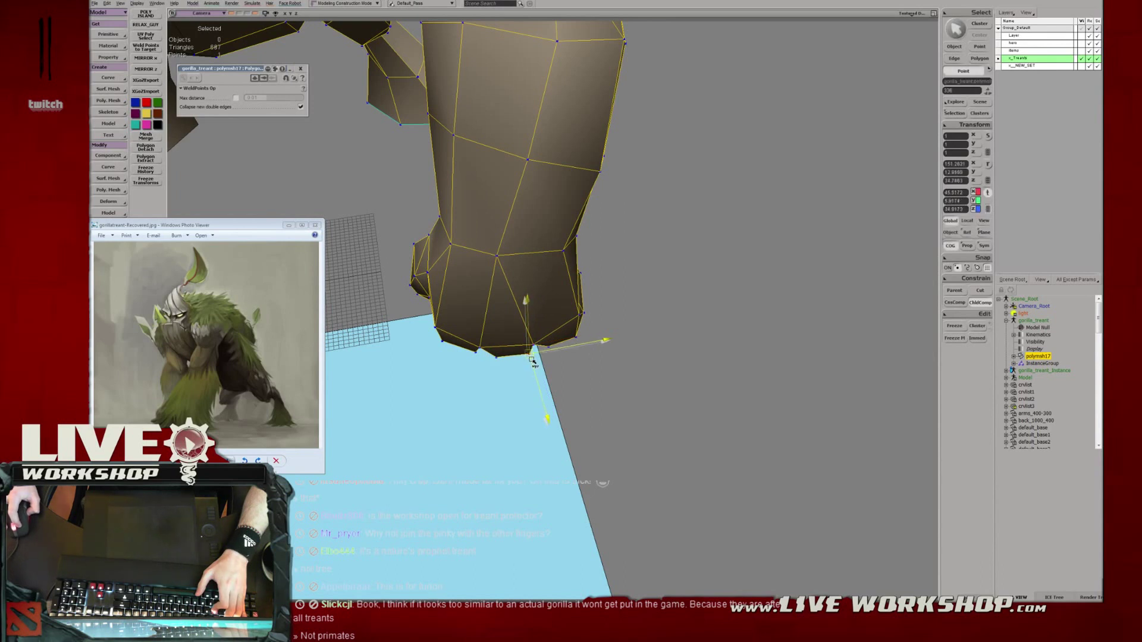
Return to object selection and freeze the transforms of the gorilla mesh.
{"action": "key", "text": "space"}
{"action": "left_click", "coordinate": [595, 357]}
{"action": "scroll", "coordinate": [596, 357], "scroll_direction": "down", "scroll_amount": 5}
{"action": "middle_click_drag", "start_coordinate": [596, 357], "coordinate": [363, 189]}
{"action": "left_click", "coordinate": [534, 231]}
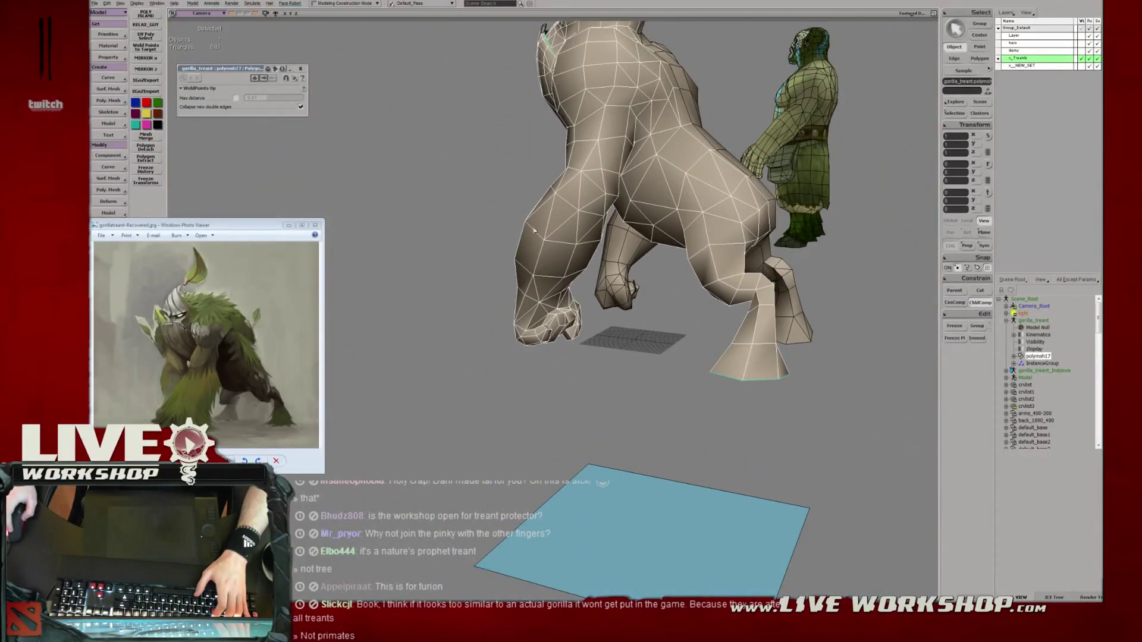
{"action": "left_click", "coordinate": [154, 182]}
Select the two objects of the tree-like reference character and move them sideways, farther away from the gorilla.
{"action": "middle_click_drag", "start_coordinate": [452, 216], "coordinate": [609, 216]}
{"action": "scroll", "coordinate": [609, 216], "scroll_direction": "down", "scroll_amount": 5}
{"action": "left_click", "coordinate": [752, 226]}
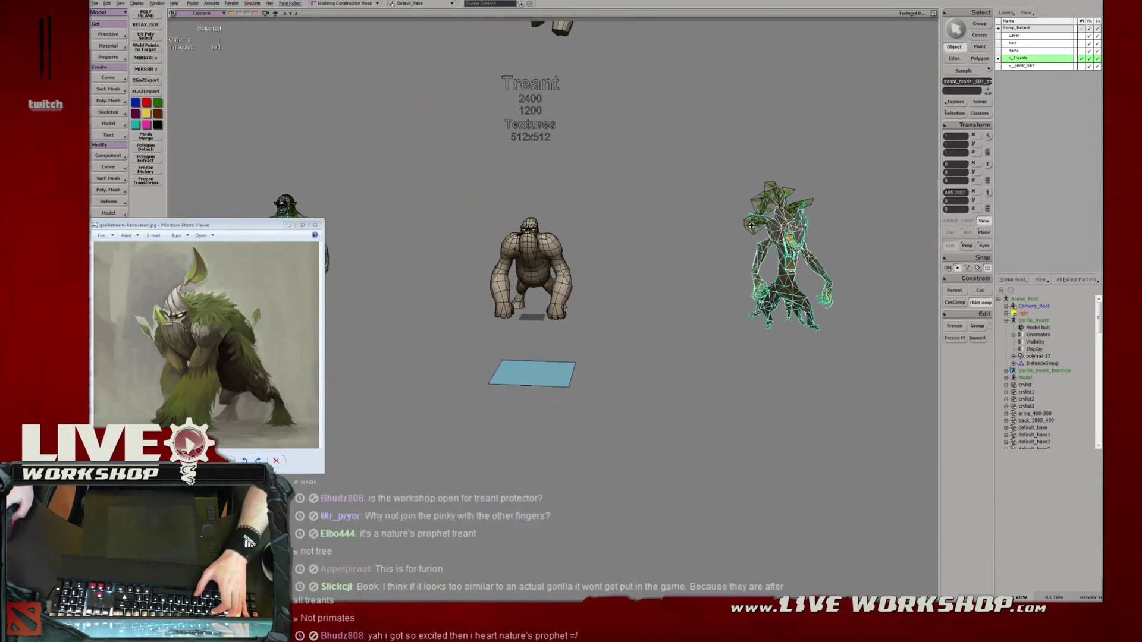
{"action": "left_click_drag", "start_coordinate": [815, 276], "coordinate": [916, 276]}
{"action": "middle_click_drag", "start_coordinate": [686, 240], "coordinate": [712, 240]}
{"action": "left_click_drag", "start_coordinate": [769, 257], "coordinate": [824, 257]}
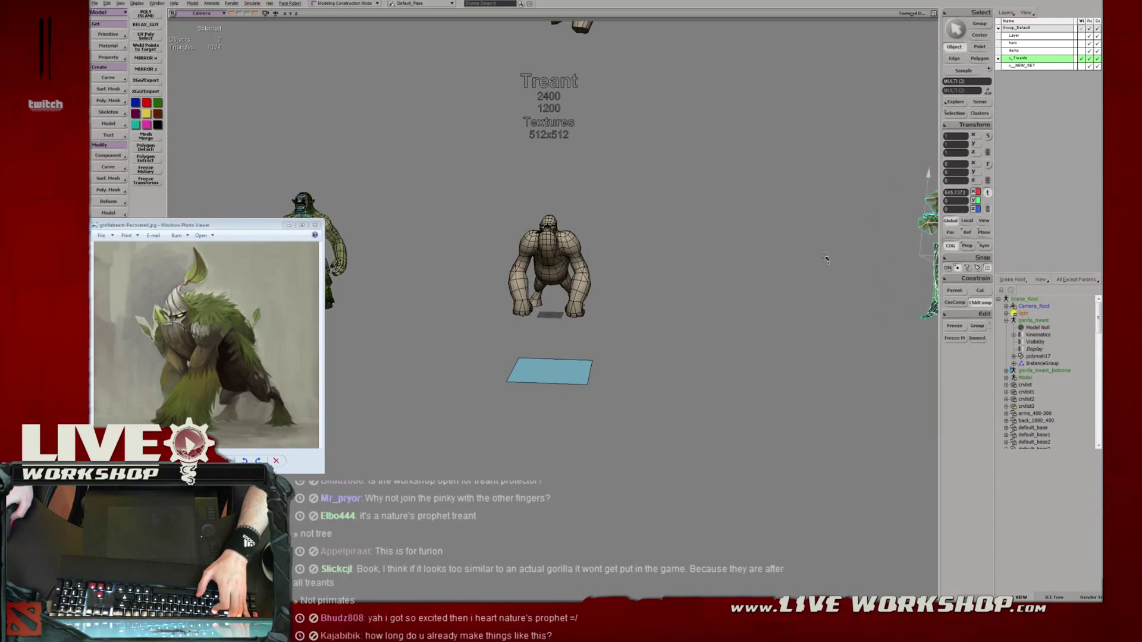
Move the green reference character on the gorilla's other side farther away from it.
{"action": "middle_click_drag", "start_coordinate": [329, 186], "coordinate": [447, 197]}
{"action": "left_click_drag", "start_coordinate": [380, 189], "coordinate": [429, 254]}
{"action": "key", "text": "v"}
{"action": "left_click_drag", "start_coordinate": [582, 263], "coordinate": [512, 259]}
Centre the blue ground plane sideways beneath the gorilla in the top view.
{"action": "key", "text": "space"}
{"action": "left_click", "coordinate": [673, 267]}
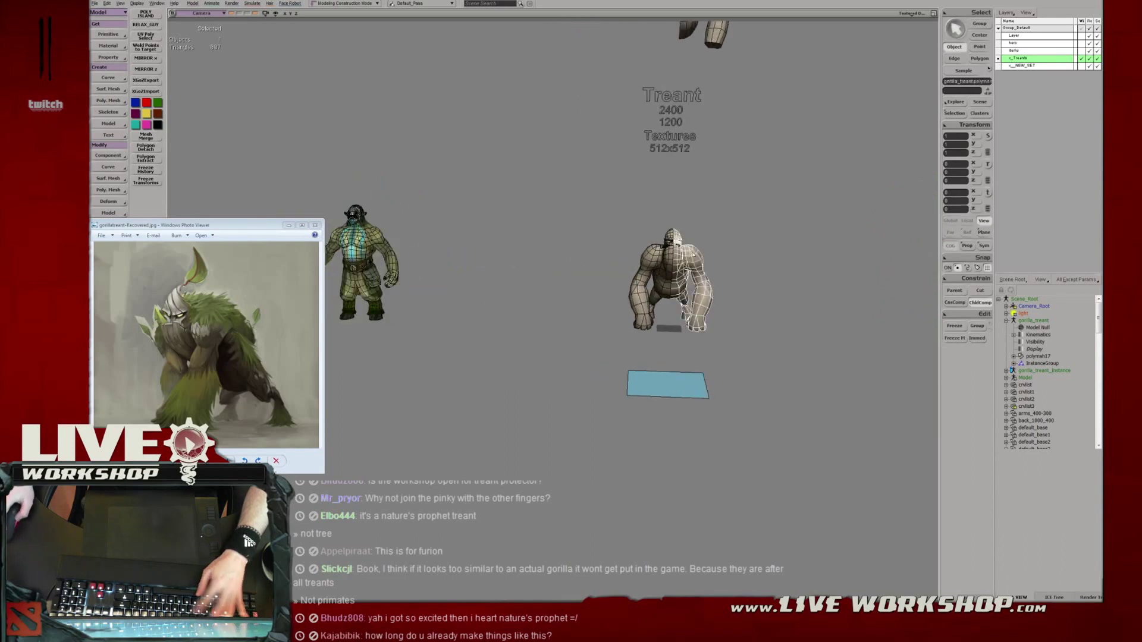
{"action": "key", "text": "f"}
{"action": "left_click", "coordinate": [670, 267]}
{"action": "key", "text": "s"}
{"action": "right_click_drag", "start_coordinate": [670, 267], "coordinate": [561, 274]}
{"action": "middle_click_drag", "start_coordinate": [560, 274], "coordinate": [673, 297]}
{"action": "key", "text": "F12"}
{"action": "key", "text": "F12"}
{"action": "left_click_drag", "start_coordinate": [638, 271], "coordinate": [724, 270]}
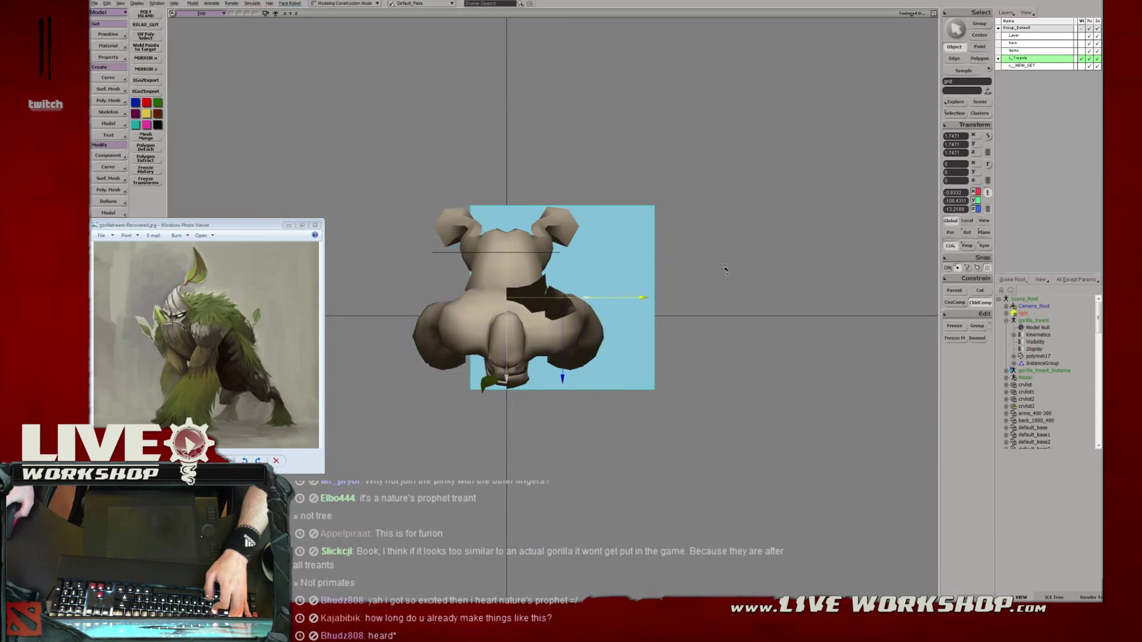
{"action": "key", "text": "Escape"}
Move the two objects of the tree-like reference character onto the gorilla to compare their size from above.
{"action": "middle_click_drag", "start_coordinate": [706, 256], "coordinate": [339, 189]}
{"action": "left_click_drag", "start_coordinate": [733, 249], "coordinate": [845, 371]}
{"action": "key", "text": "v"}
{"action": "left_click_drag", "start_coordinate": [842, 318], "coordinate": [563, 317]}
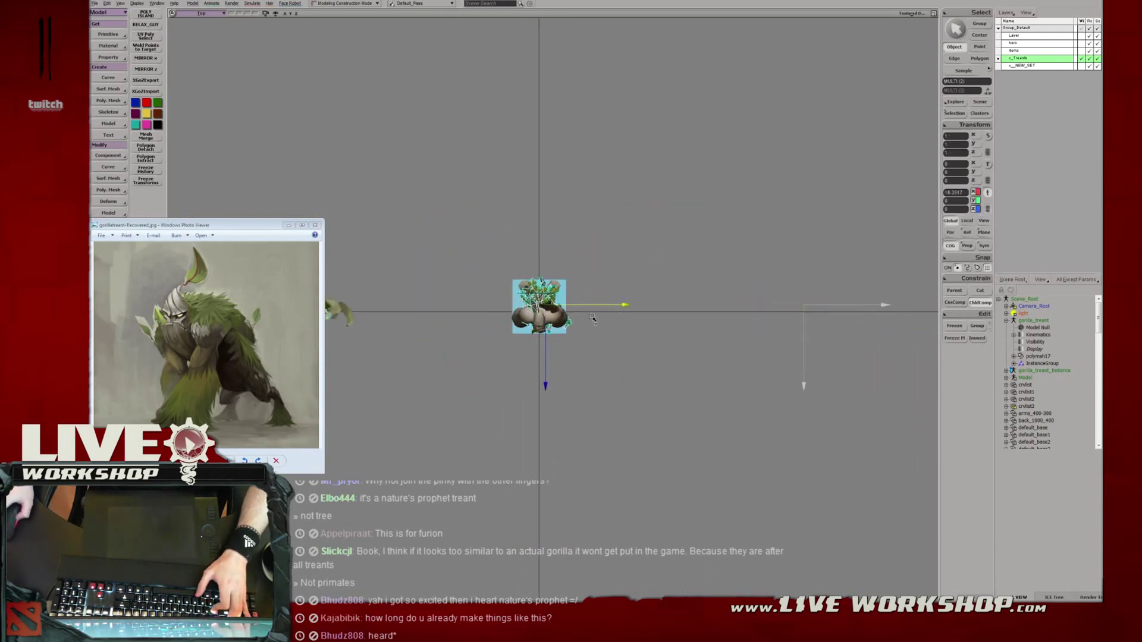
{"action": "scroll", "coordinate": [593, 320], "scroll_direction": "up", "scroll_amount": 5}
{"action": "key", "text": "Escape"}
{"action": "left_click_drag", "start_coordinate": [615, 308], "coordinate": [581, 452]}
{"action": "key", "text": "ctrl+z"}
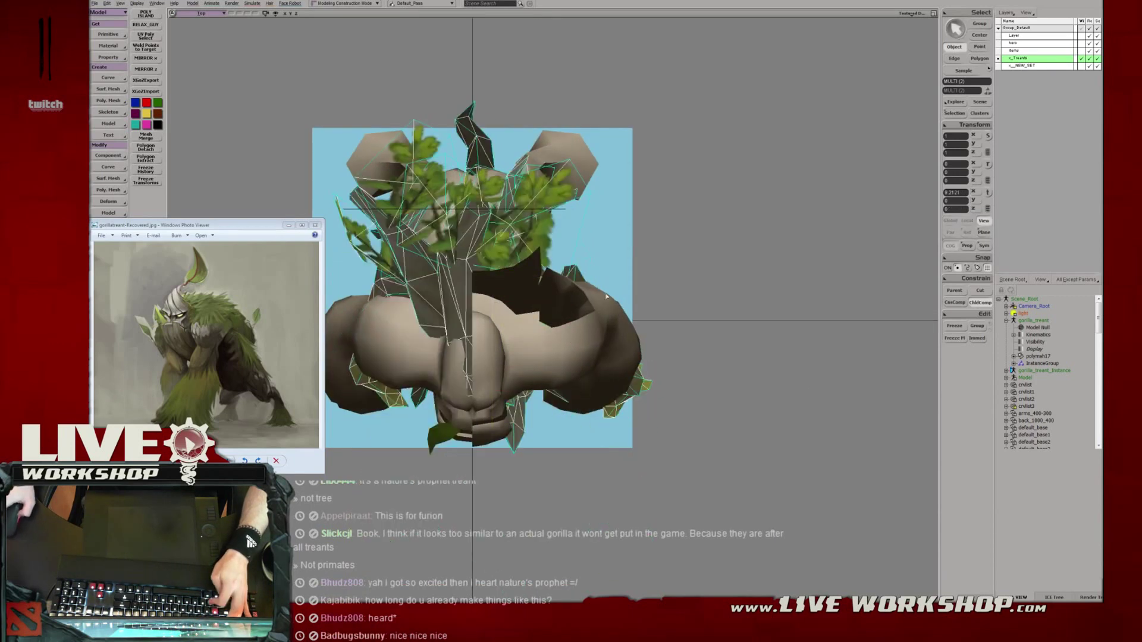
{"action": "key", "text": "4"}
{"action": "left_click_drag", "start_coordinate": [608, 295], "coordinate": [667, 287]}
{"action": "middle_click_drag", "start_coordinate": [667, 287], "coordinate": [621, 282]}
{"action": "key", "text": "4"}
Undo the moves that placed the tree-like reference character on the gorilla.
{"action": "key", "text": "ctrl+z"}
{"action": "key", "text": "ctrl+z"}
{"action": "mouse_move", "coordinate": [622, 282]}
{"action": "left_mouse_down"}
{"action": "mouse_move", "coordinate": [571, 283]}
{"action": "mouse_move", "coordinate": [637, 278]}
{"action": "left_mouse_up"}
{"action": "middle_click_drag", "start_coordinate": [637, 278], "coordinate": [663, 267]}
{"action": "key", "text": "F12"}
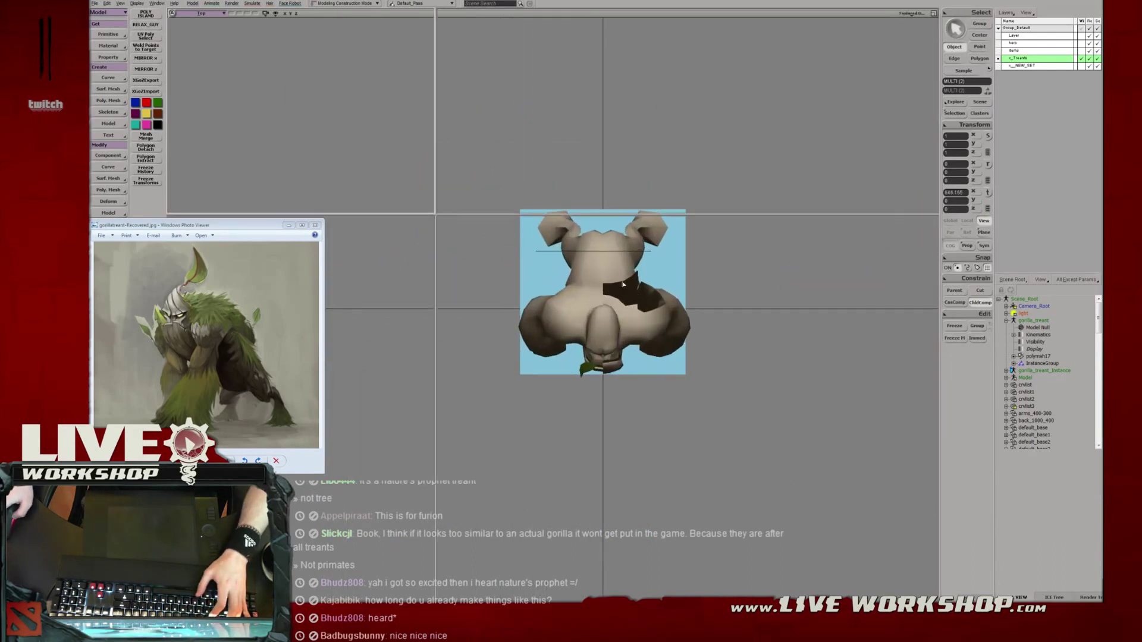
{"action": "key", "text": "F12"}
Overlay the tree-like reference character on the gorilla to compare proportions in perspective, and undo the move.
{"action": "scroll", "coordinate": [654, 214], "scroll_direction": "down", "scroll_amount": 4}
{"action": "middle_click_drag", "start_coordinate": [371, 188], "coordinate": [348, 188]}
{"action": "key", "text": "space"}
{"action": "left_click_drag", "start_coordinate": [793, 247], "coordinate": [872, 326]}
{"action": "key", "text": "v"}
{"action": "left_click_drag", "start_coordinate": [871, 326], "coordinate": [553, 326]}
{"action": "middle_click_drag", "start_coordinate": [553, 326], "coordinate": [507, 293]}
{"action": "mouse_move", "coordinate": [508, 293]}
{"action": "left_mouse_down"}
{"action": "mouse_move", "coordinate": [554, 289]}
{"action": "mouse_move", "coordinate": [527, 301]}
{"action": "left_mouse_up"}
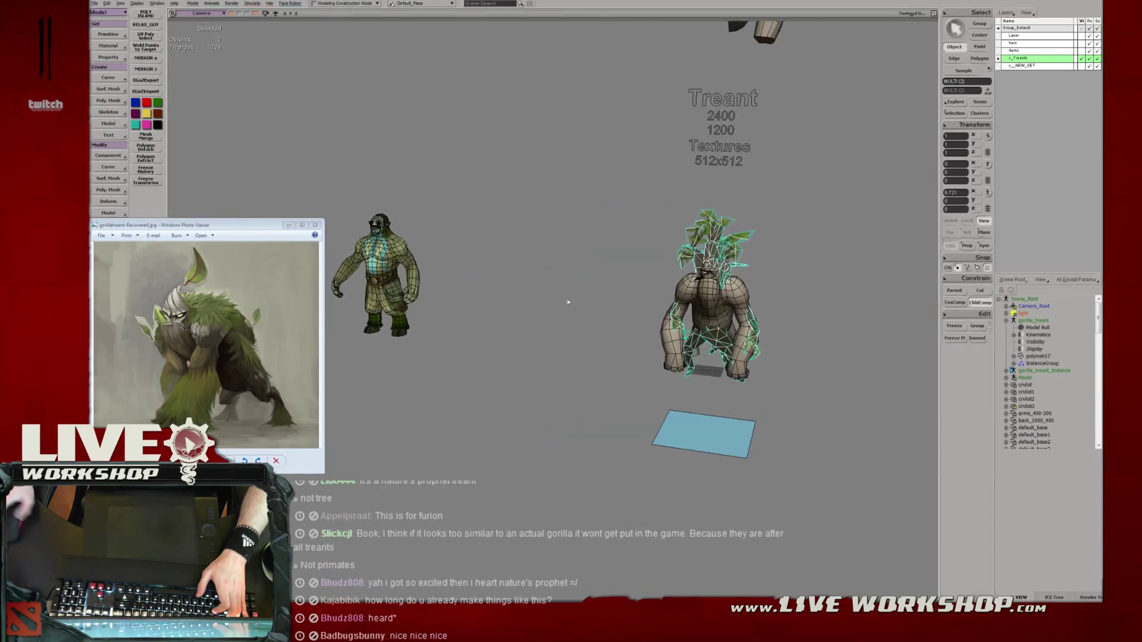
{"action": "left_click_drag", "start_coordinate": [622, 298], "coordinate": [558, 298]}
{"action": "left_click_drag", "start_coordinate": [687, 298], "coordinate": [578, 298]}
{"action": "middle_click_drag", "start_coordinate": [579, 298], "coordinate": [625, 303]}
{"action": "key", "text": "ctrl+z"}
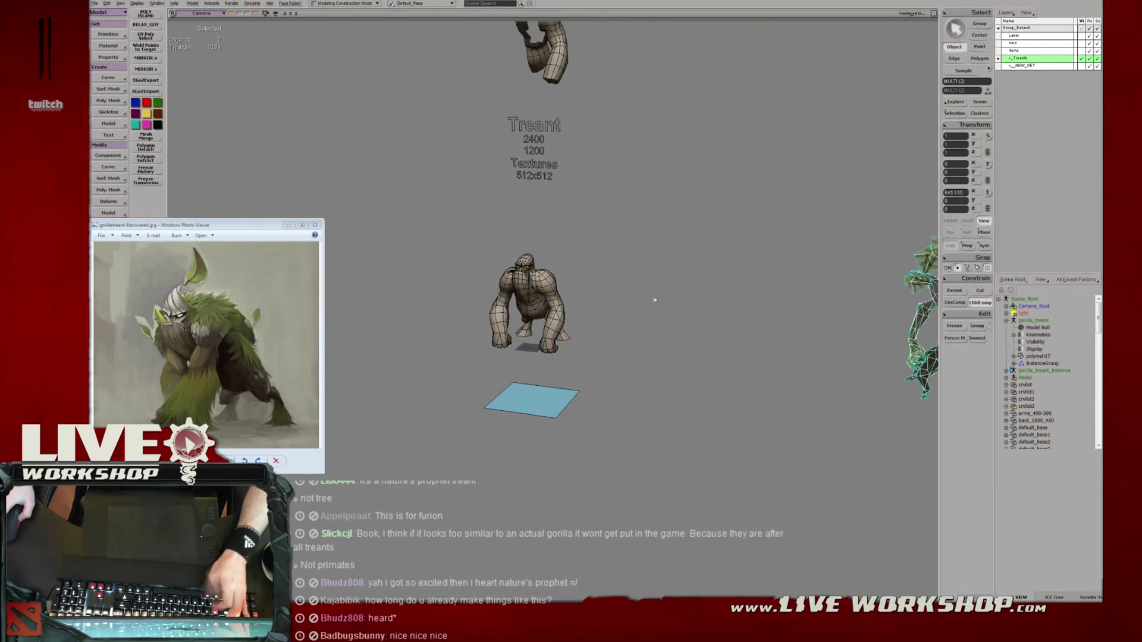
Clear the selection and examine the gorilla's overall shape and proportions from the front and sides.
{"action": "left_click_drag", "start_coordinate": [653, 301], "coordinate": [580, 296]}
{"action": "middle_click_drag", "start_coordinate": [580, 296], "coordinate": [571, 291]}
{"action": "key", "text": "space"}
{"action": "left_click", "coordinate": [571, 291]}
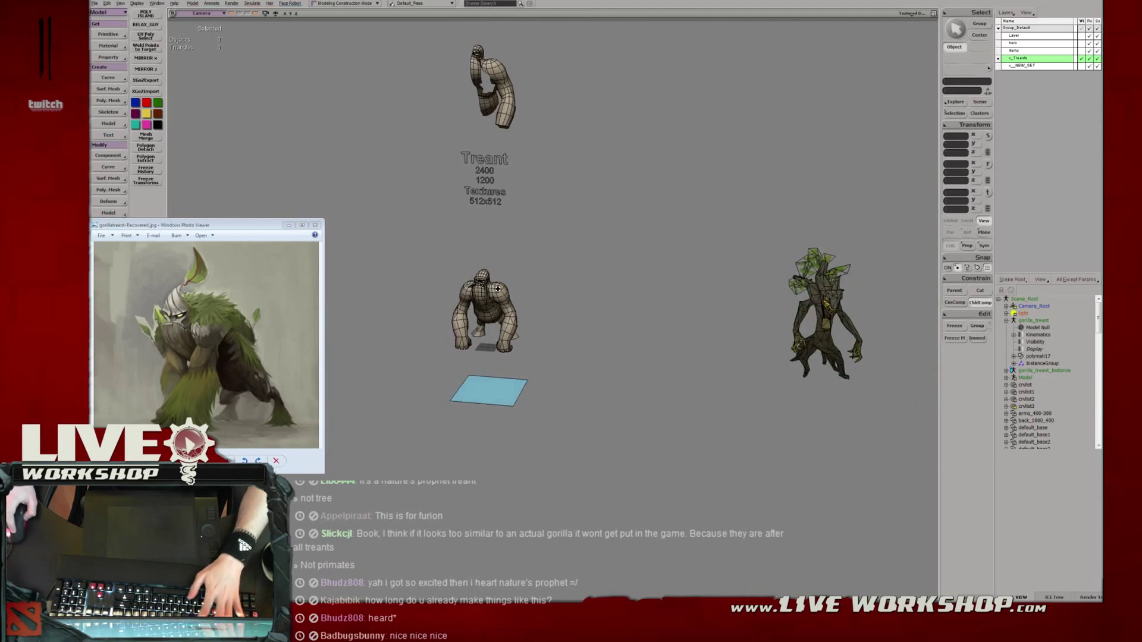
{"action": "middle_click_drag", "start_coordinate": [507, 295], "coordinate": [683, 214]}
{"action": "right_click_drag", "start_coordinate": [683, 214], "coordinate": [224, 301]}
{"action": "scroll", "coordinate": [610, 301], "scroll_direction": "up", "scroll_amount": 2}
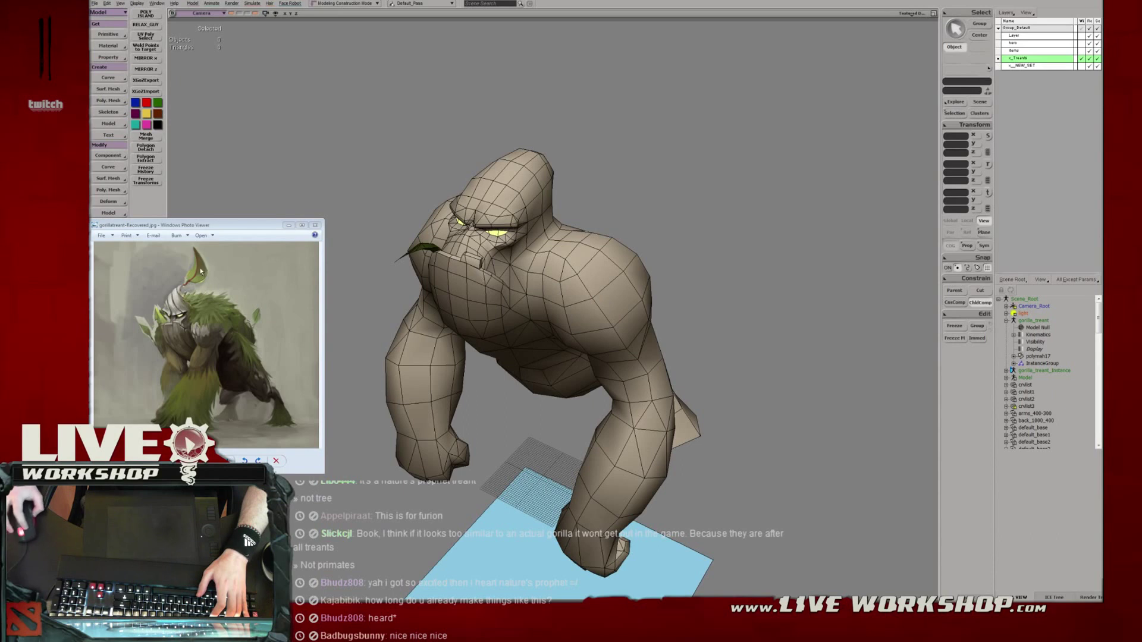
{"action": "middle_click_drag", "start_coordinate": [412, 272], "coordinate": [542, 311]}
{"action": "scroll", "coordinate": [541, 302], "scroll_direction": "up", "scroll_amount": 2}
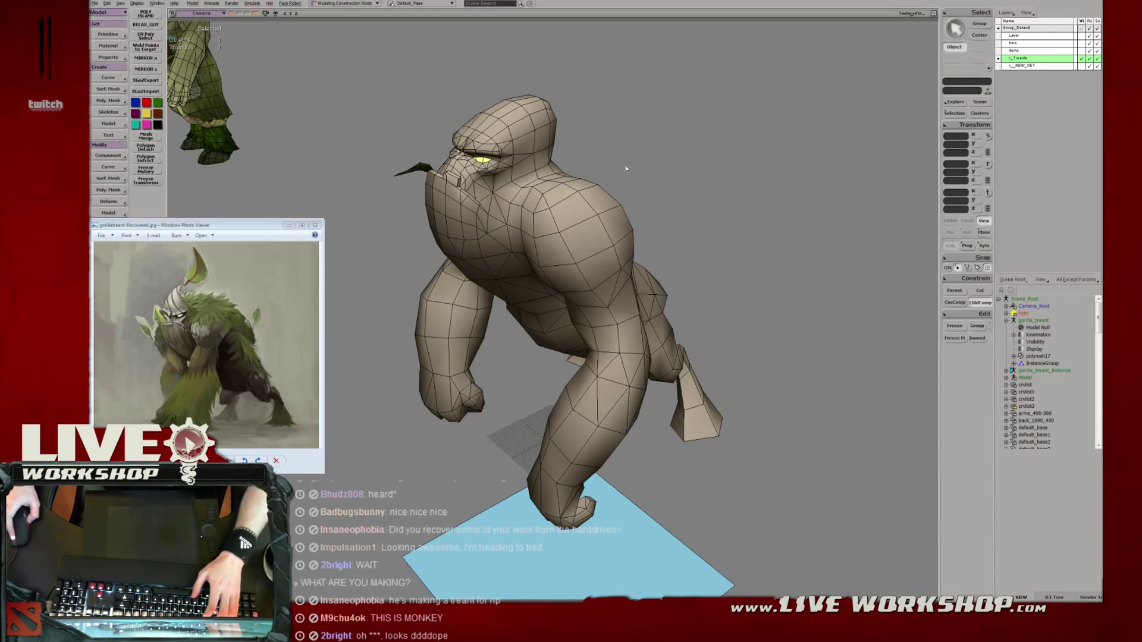
{"action": "key", "text": "s"}
{"action": "right_click_drag", "start_coordinate": [499, 166], "coordinate": [571, 159]}
{"action": "middle_click_drag", "start_coordinate": [571, 158], "coordinate": [768, 562]}
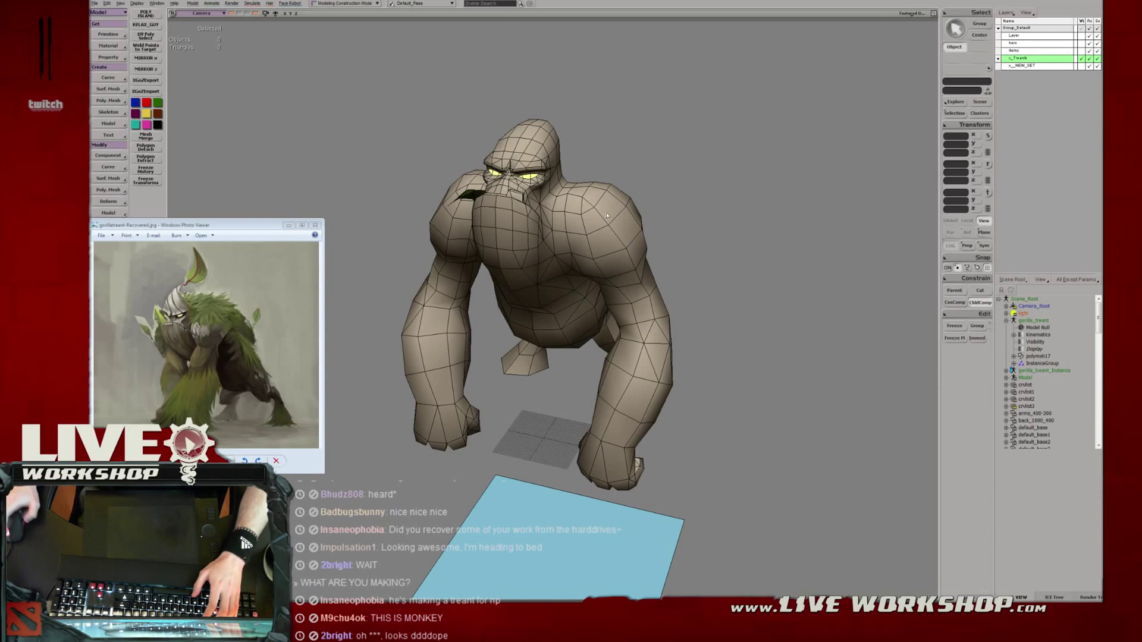
{"action": "key", "text": "s"}
{"action": "right_click_drag", "start_coordinate": [594, 163], "coordinate": [721, 169]}
{"action": "right_click_drag", "start_coordinate": [520, 213], "coordinate": [557, 208]}
{"action": "left_click_drag", "start_coordinate": [557, 208], "coordinate": [689, 193]}
{"action": "left_click_drag", "start_coordinate": [568, 208], "coordinate": [646, 244]}
{"action": "middle_click_drag", "start_coordinate": [646, 244], "coordinate": [574, 273]}
Select the leaf in the gorilla's mouth and adjust its rotation and position.
{"action": "left_click", "coordinate": [486, 243]}
{"action": "key", "text": "f"}
{"action": "right_click_drag", "start_coordinate": [573, 274], "coordinate": [534, 307]}
{"action": "left_click_drag", "start_coordinate": [534, 307], "coordinate": [618, 286]}
{"action": "key", "text": "c"}
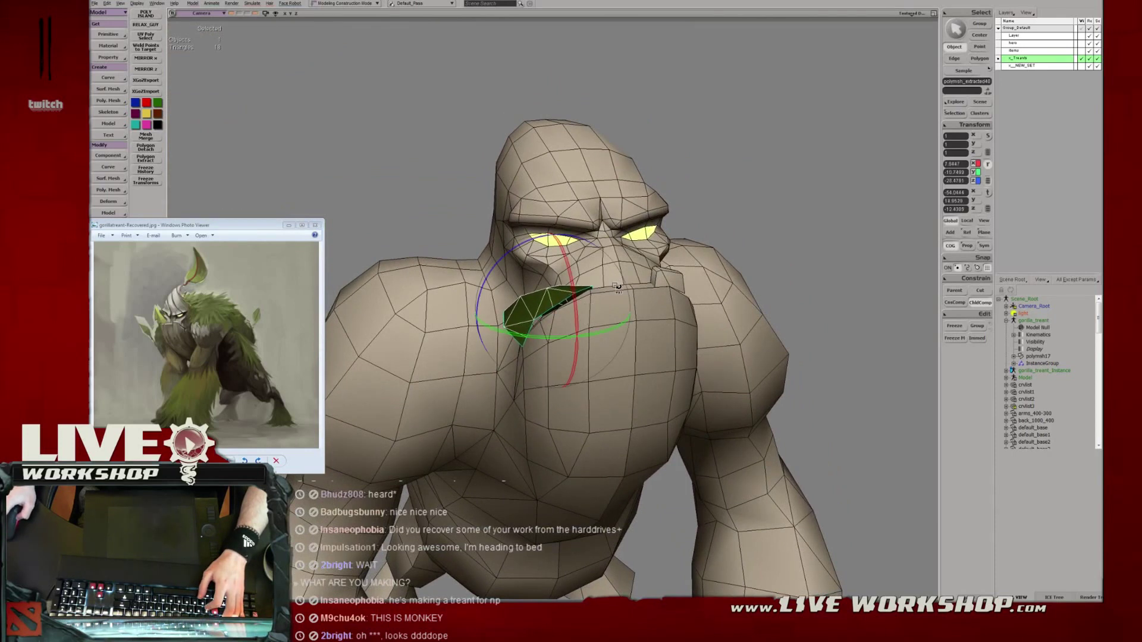
{"action": "key", "text": "v"}
{"action": "left_click_drag", "start_coordinate": [578, 335], "coordinate": [587, 334]}
Fine-tune the leaf's rotation and nudge it against the mouth while viewing it from the side.
{"action": "key", "text": "s"}
{"action": "right_click_drag", "start_coordinate": [587, 333], "coordinate": [563, 274]}
{"action": "key", "text": "c"}
{"action": "left_click_drag", "start_coordinate": [578, 233], "coordinate": [571, 232]}
{"action": "key", "text": "v"}
{"action": "left_click_drag", "start_coordinate": [555, 309], "coordinate": [554, 304]}
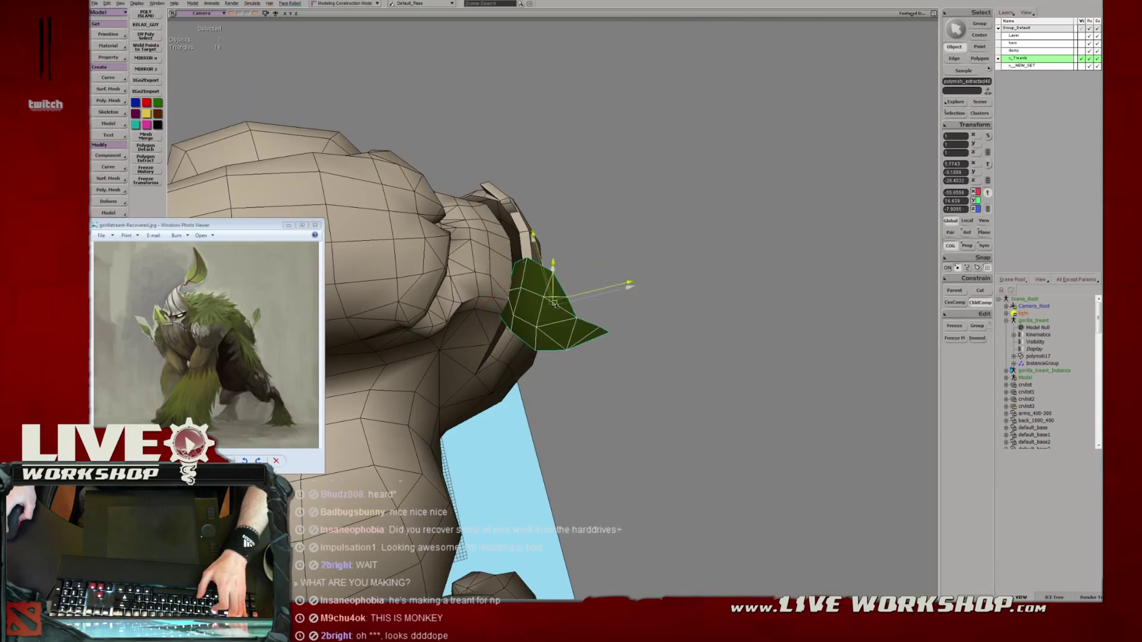
Switch to point editing and reposition the leaf's edge points beside the gorilla's mouth.
{"action": "key", "text": "t"}
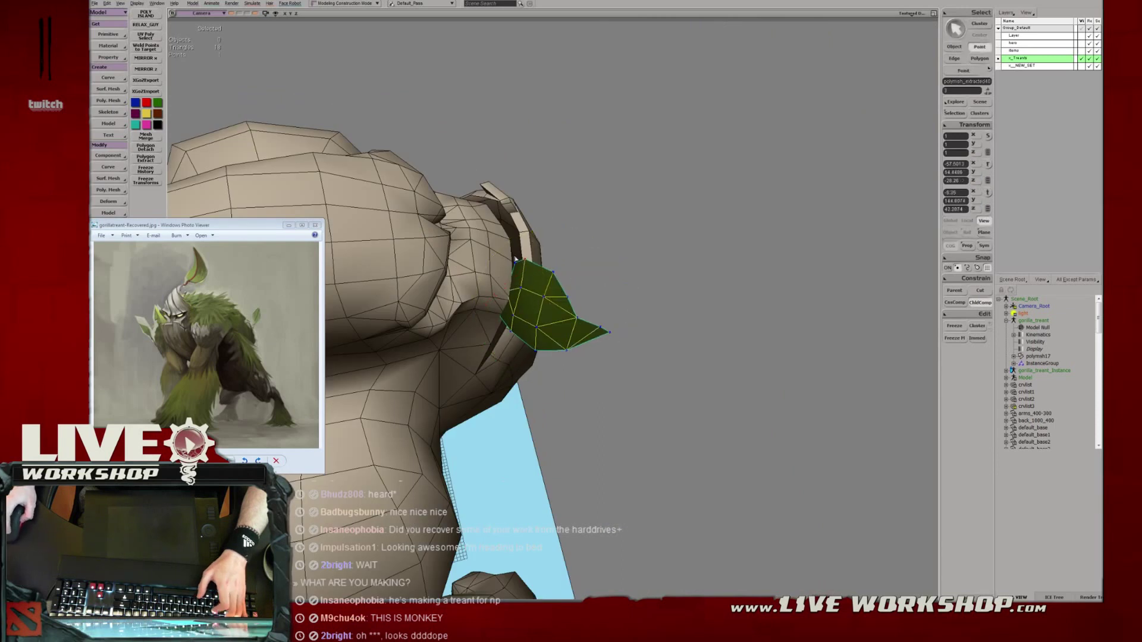
{"action": "left_click", "coordinate": [515, 261]}
{"action": "key", "text": "v"}
{"action": "left_click_drag", "start_coordinate": [515, 262], "coordinate": [523, 293]}
{"action": "key", "text": "t"}
{"action": "left_click", "coordinate": [520, 288]}
{"action": "key", "text": "v"}
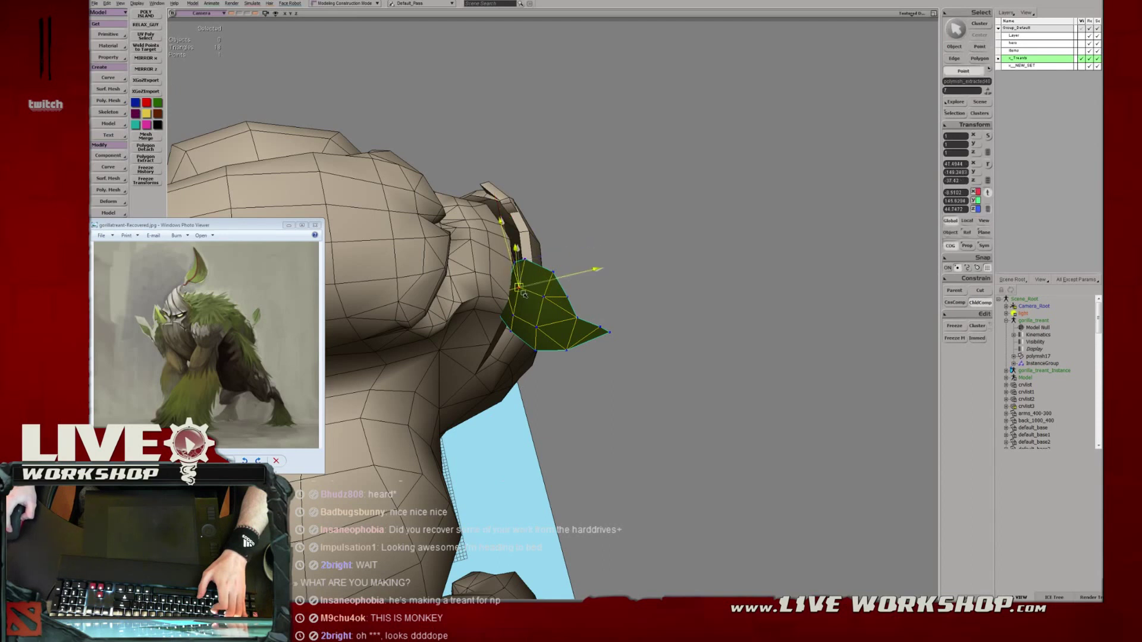
{"action": "left_click", "coordinate": [554, 273]}
Reposition the leaf's tip and outer-edge points so the leaf curves outward toward its end.
{"action": "key", "text": "s"}
{"action": "right_click_drag", "start_coordinate": [553, 275], "coordinate": [558, 324]}
{"action": "left_click", "coordinate": [526, 362]}
{"action": "key", "text": "v"}
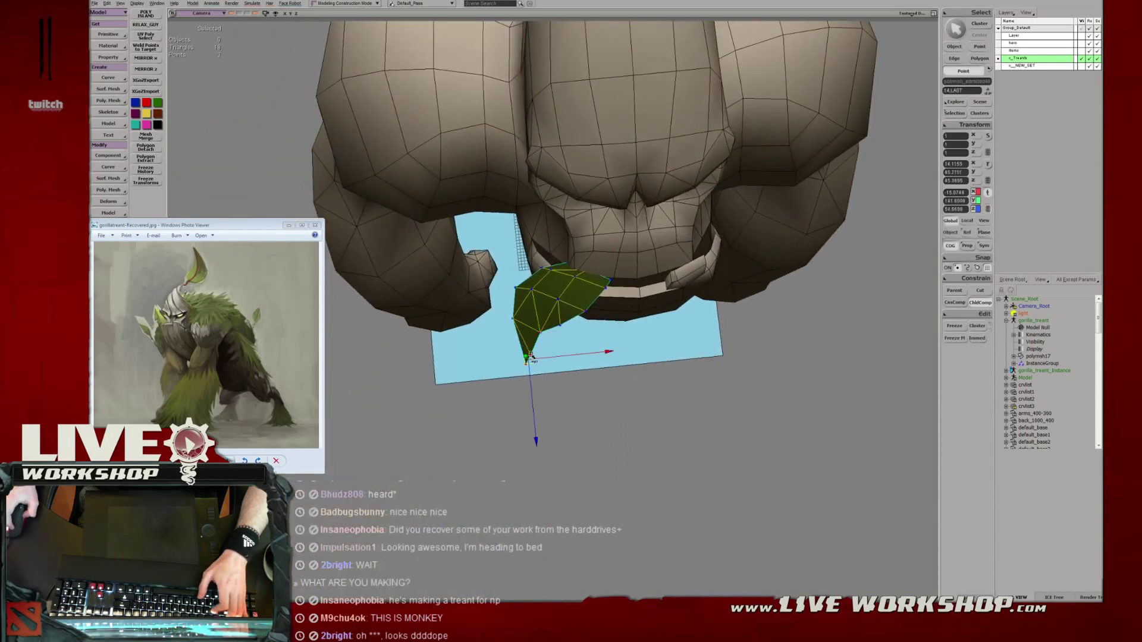
{"action": "key", "text": "m"}
{"action": "left_click_drag", "start_coordinate": [513, 319], "coordinate": [531, 372]}
{"action": "key", "text": "v"}
{"action": "key", "text": "t"}
{"action": "left_click", "coordinate": [524, 364]}
{"action": "key", "text": "v"}
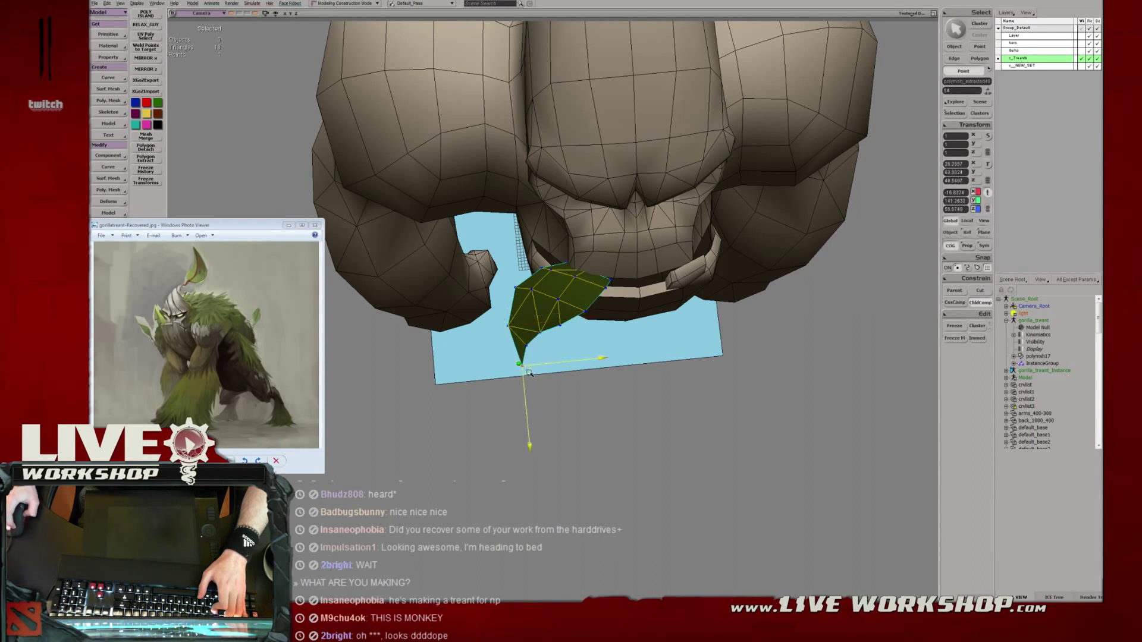
Adjust the points across the leaf's middle and along its mouth-side edge to round out its outline.
{"action": "left_click", "coordinate": [518, 288]}
{"action": "left_click_drag", "start_coordinate": [518, 288], "coordinate": [561, 306]}
{"action": "key", "text": "t"}
{"action": "left_click", "coordinate": [542, 267]}
{"action": "key", "text": "v"}
{"action": "key", "text": "m"}
{"action": "left_click", "coordinate": [550, 269]}
{"action": "key", "text": "v"}
{"action": "key", "text": "t"}
{"action": "left_click", "coordinate": [558, 301]}
{"action": "key", "text": "v"}
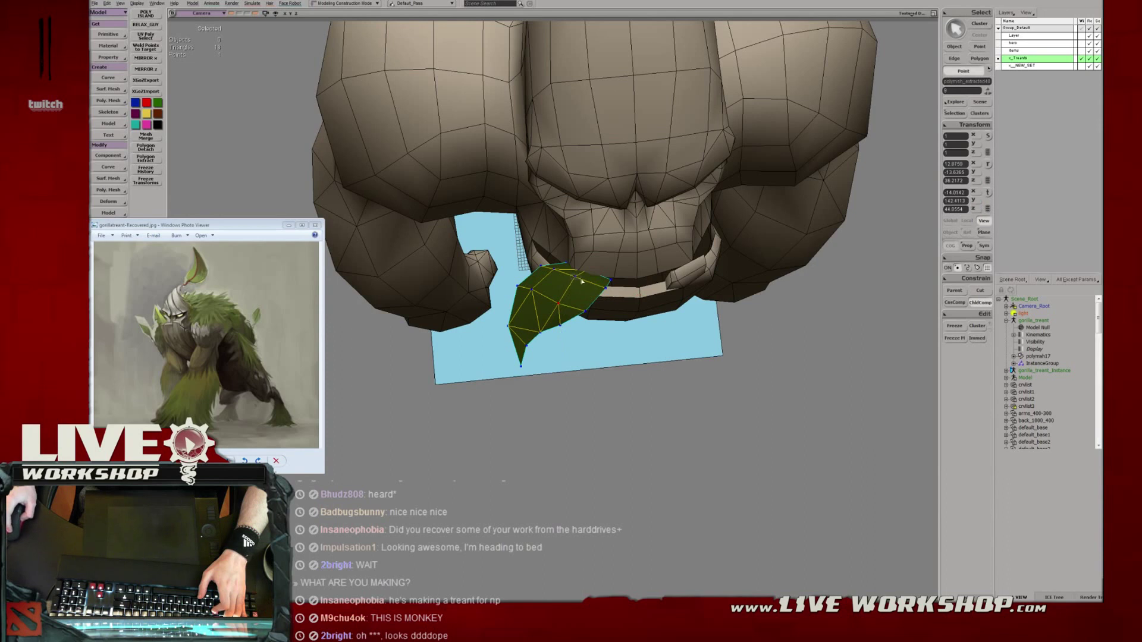
Move the points at the leaf's mouth end and refine its curve from another angle.
{"action": "left_click", "coordinate": [603, 291]}
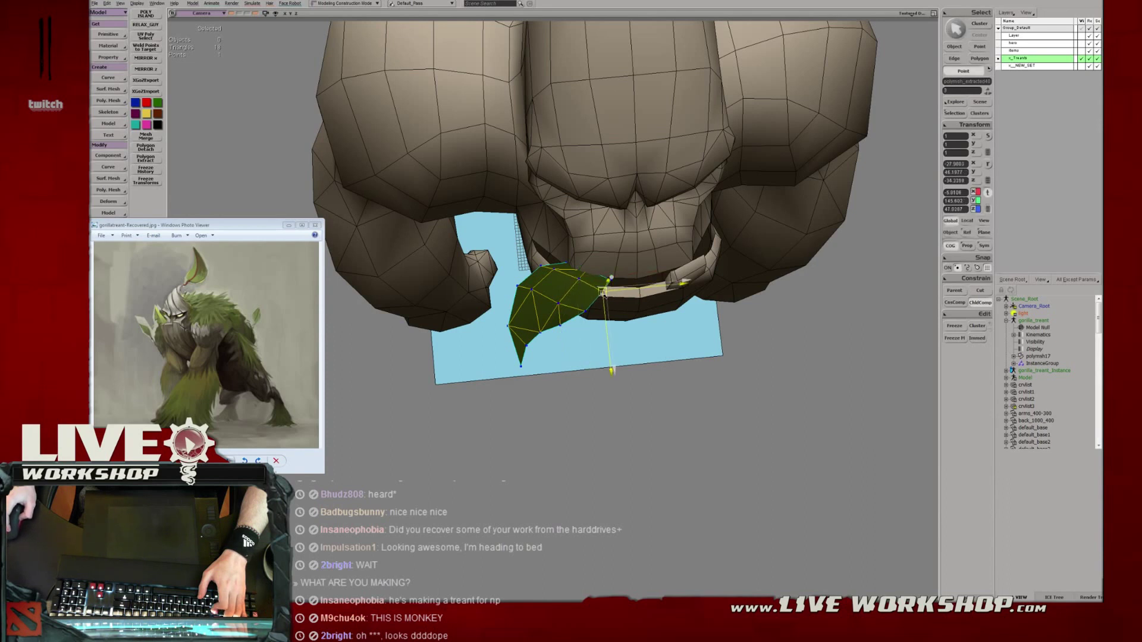
{"action": "left_click", "coordinate": [613, 281]}
{"action": "key", "text": "s"}
{"action": "right_click_drag", "start_coordinate": [613, 280], "coordinate": [537, 249]}
{"action": "key", "text": "v"}
{"action": "key", "text": "t"}
{"action": "left_click", "coordinate": [518, 229]}
{"action": "key", "text": "v"}
{"action": "left_click_drag", "start_coordinate": [518, 229], "coordinate": [522, 230]}
Reposition the leaf's base points so the stem end tucks into the corner of the gorilla's mouth.
{"action": "key", "text": "s"}
{"action": "right_click_drag", "start_coordinate": [523, 233], "coordinate": [579, 297]}
{"action": "middle_click_drag", "start_coordinate": [579, 297], "coordinate": [611, 315]}
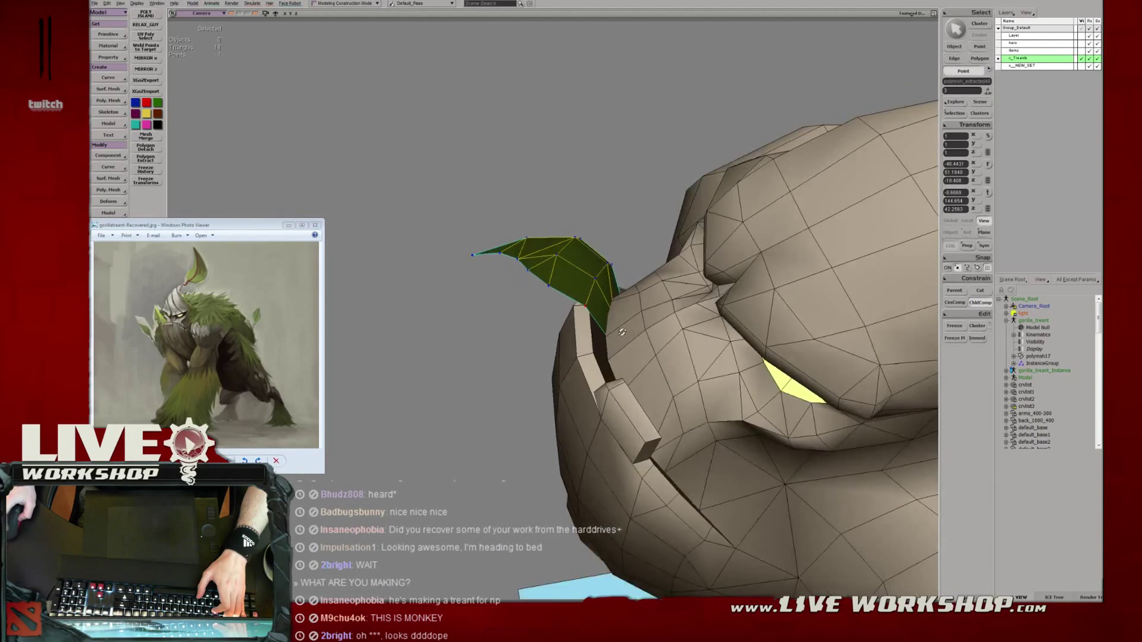
{"action": "right_click_drag", "start_coordinate": [611, 316], "coordinate": [619, 323]}
{"action": "key", "text": "v"}
{"action": "left_click_drag", "start_coordinate": [614, 326], "coordinate": [611, 319]}
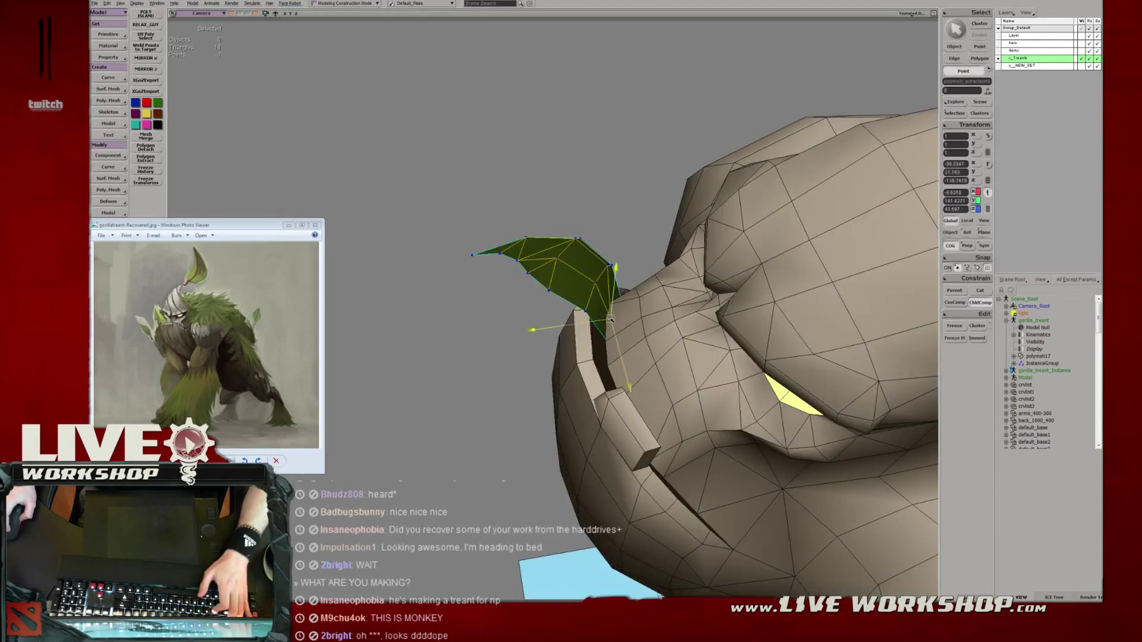
{"action": "middle_click_drag", "start_coordinate": [607, 318], "coordinate": [503, 292]}
{"action": "right_click_drag", "start_coordinate": [503, 291], "coordinate": [499, 288]}
{"action": "left_click", "coordinate": [482, 295]}
{"action": "key", "text": "v"}
{"action": "left_click_drag", "start_coordinate": [486, 300], "coordinate": [493, 306]}
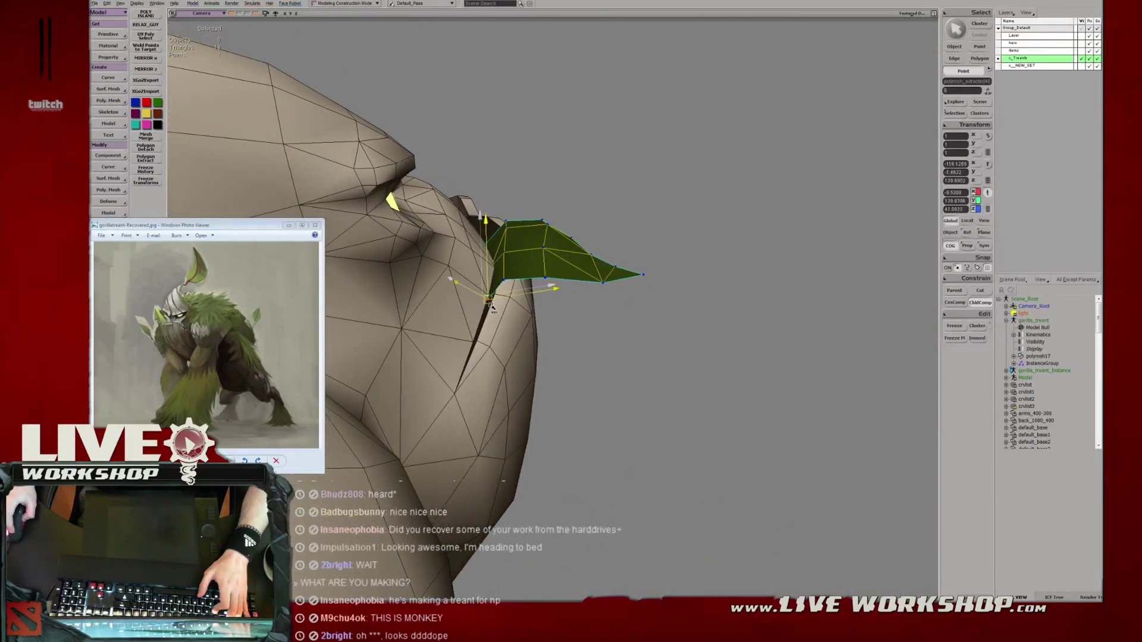
Return to object selection, select the gorilla mesh and save the scene.
{"action": "middle_click_drag", "start_coordinate": [492, 308], "coordinate": [496, 268]}
{"action": "key", "text": "space"}
{"action": "left_click", "coordinate": [476, 300]}
{"action": "left_click", "coordinate": [529, 287]}
{"action": "key", "text": "ctrl+s"}
Weld points on the gorilla mesh and reposition the points along its large chin.
{"action": "key", "text": "t"}
{"action": "left_click_drag", "start_coordinate": [508, 283], "coordinate": [508, 303]}
{"action": "middle_click_drag", "start_coordinate": [533, 296], "coordinate": [475, 270]}
{"action": "left_click", "coordinate": [498, 245]}
{"action": "key", "text": "v"}
{"action": "left_click", "coordinate": [483, 268]}
{"action": "left_click", "coordinate": [508, 316]}
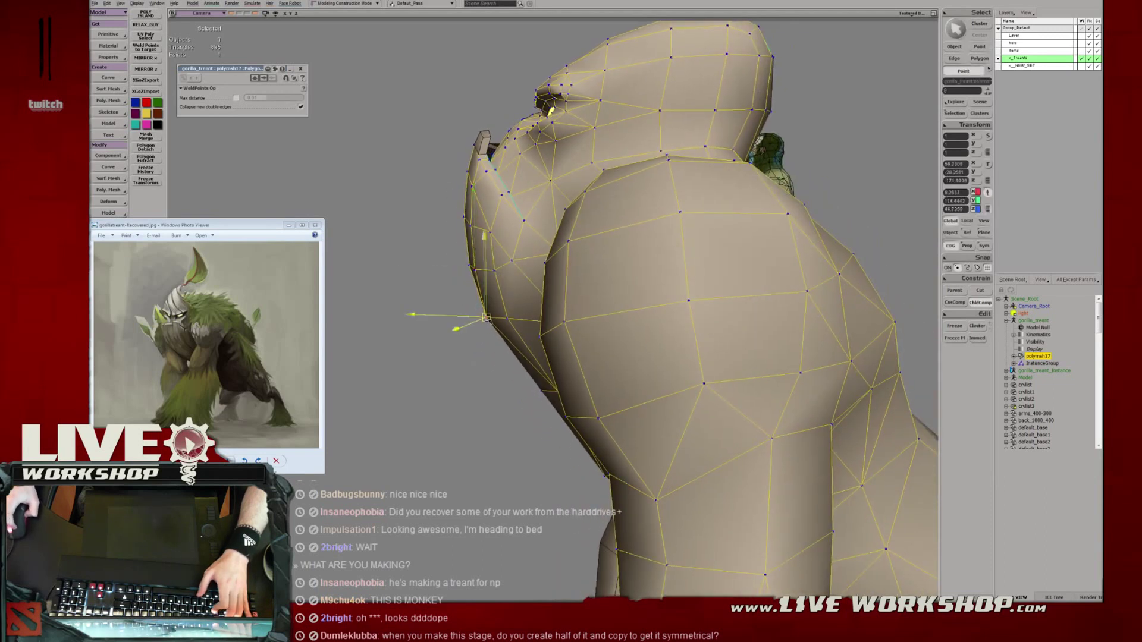
Move the points on the lower side of the chin to smooth its contour from the side and front.
{"action": "middle_click_drag", "start_coordinate": [508, 301], "coordinate": [493, 253]}
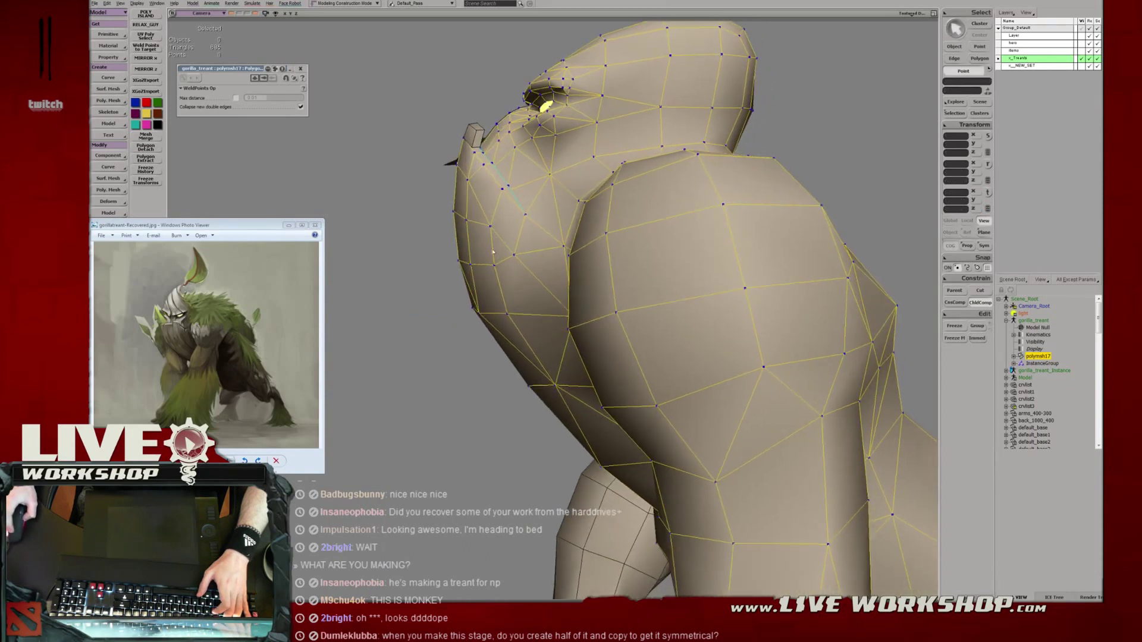
{"action": "key", "text": "v"}
{"action": "left_click_drag", "start_coordinate": [512, 266], "coordinate": [499, 265]}
{"action": "middle_click_drag", "start_coordinate": [499, 265], "coordinate": [617, 271]}
{"action": "left_click_drag", "start_coordinate": [616, 271], "coordinate": [608, 269]}
{"action": "middle_click_drag", "start_coordinate": [608, 269], "coordinate": [615, 275]}
{"action": "key", "text": "v"}
{"action": "left_click_drag", "start_coordinate": [620, 279], "coordinate": [615, 275]}
{"action": "middle_click_drag", "start_coordinate": [615, 275], "coordinate": [523, 273]}
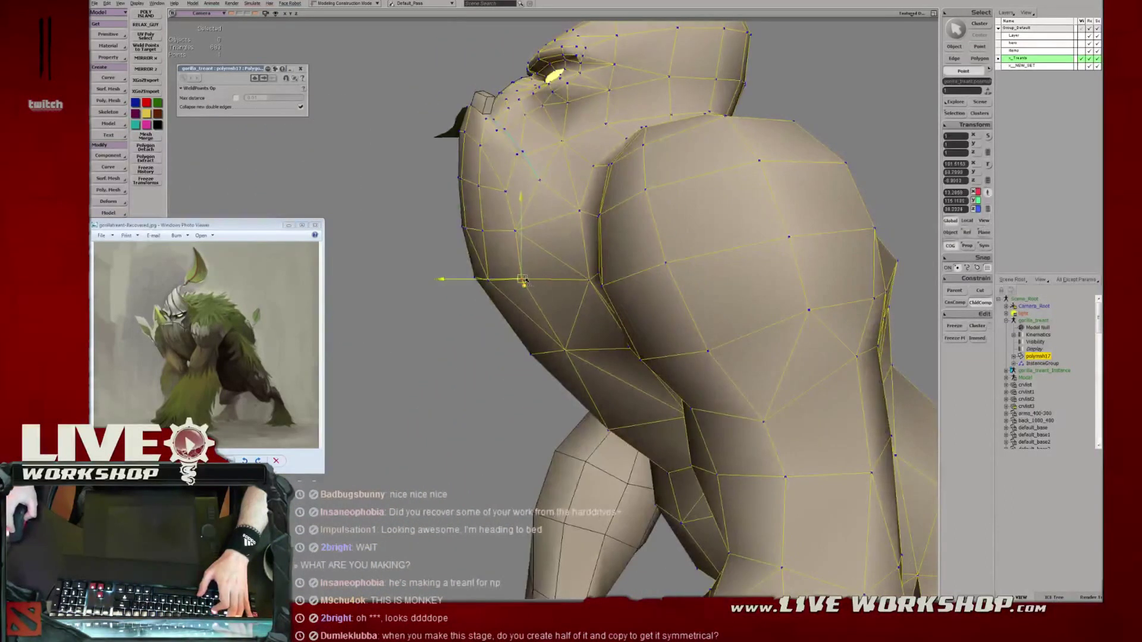
Reposition the points beside the centre line on the lower part of the gorilla's chin.
{"action": "middle_click_drag", "start_coordinate": [510, 225], "coordinate": [562, 312]}
{"action": "key", "text": "v"}
{"action": "left_click", "coordinate": [563, 348]}
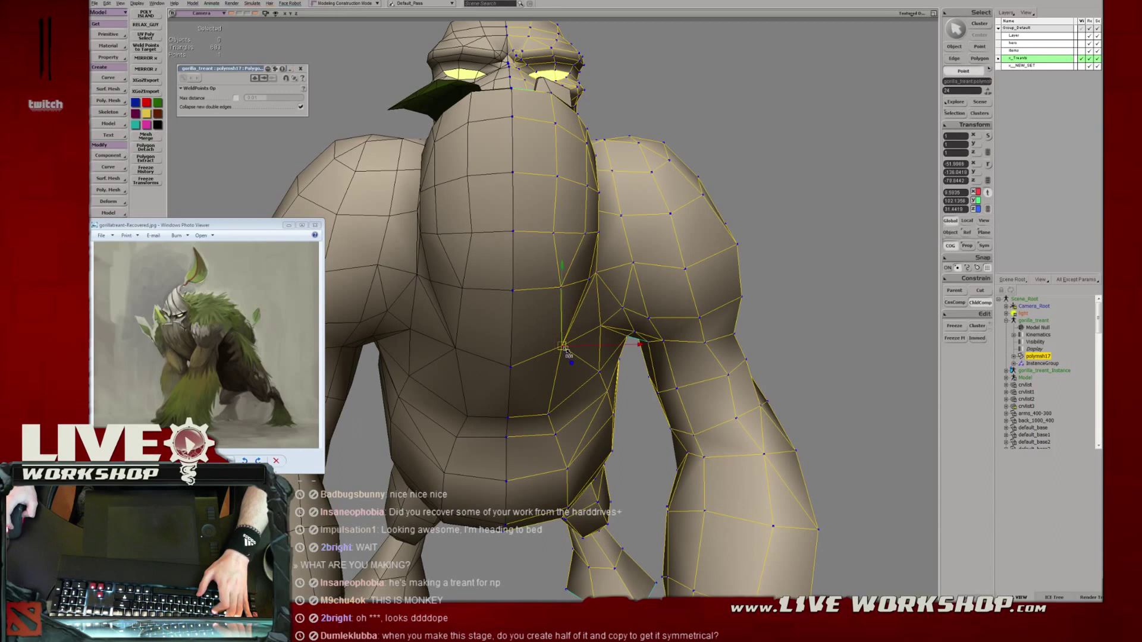
{"action": "middle_click_drag", "start_coordinate": [565, 351], "coordinate": [602, 280]}
{"action": "left_click", "coordinate": [563, 281]}
{"action": "key", "text": "t"}
{"action": "left_click", "coordinate": [560, 289]}
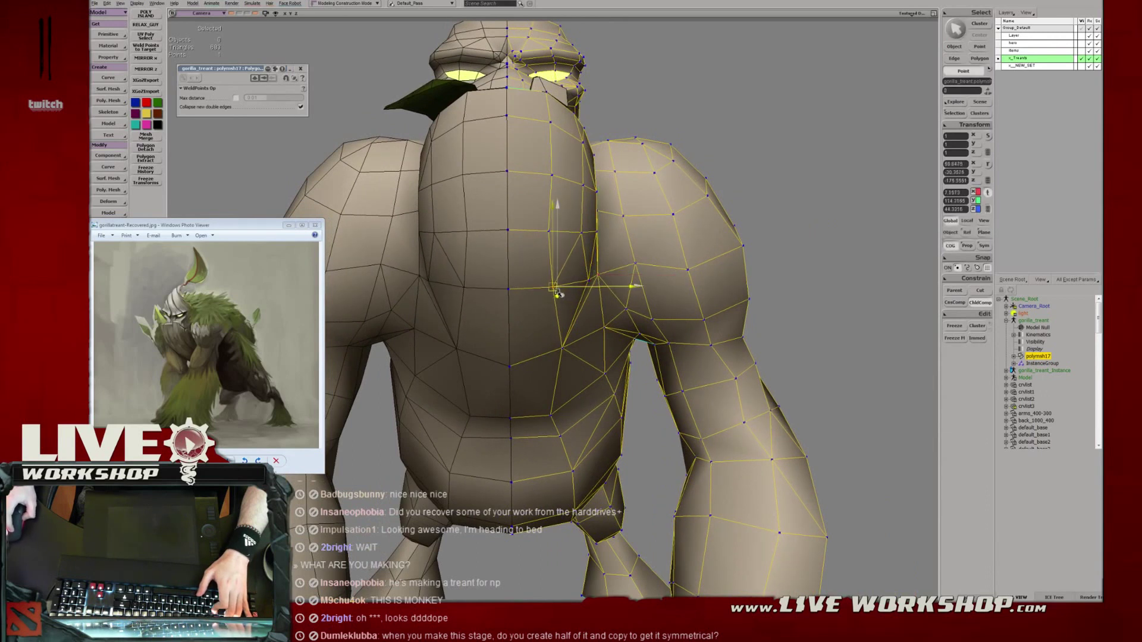
{"action": "middle_click_drag", "start_coordinate": [564, 289], "coordinate": [546, 275]}
Move the points on the chin's centre line to refine its front profile.
{"action": "key", "text": "t"}
{"action": "left_click", "coordinate": [512, 284]}
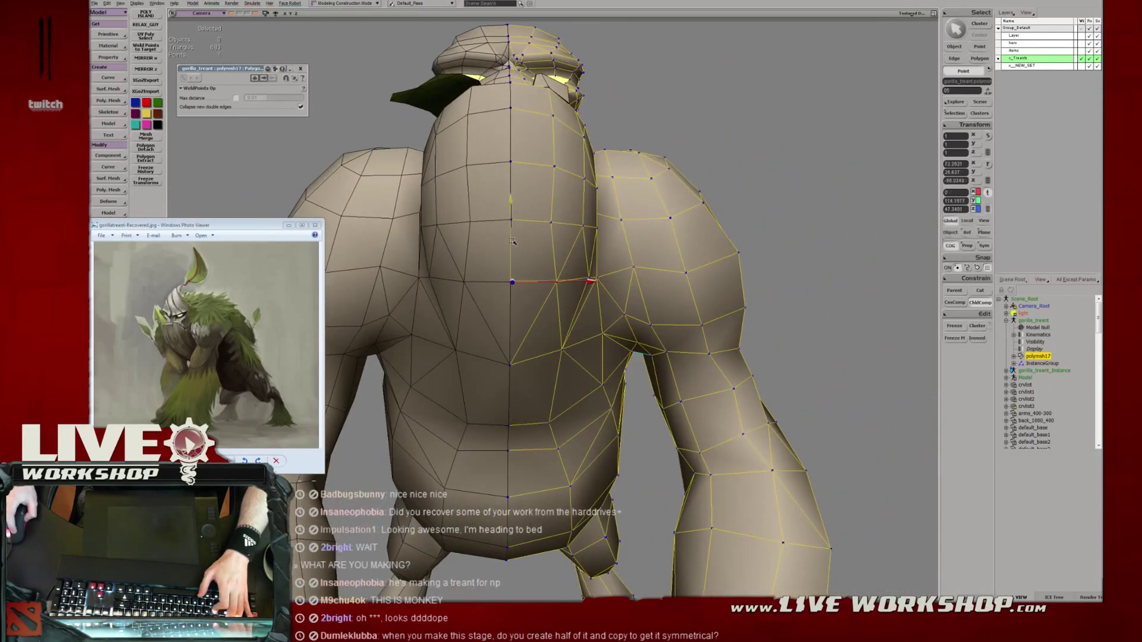
{"action": "left_click_drag", "start_coordinate": [574, 291], "coordinate": [575, 291]}
{"action": "middle_click_drag", "start_coordinate": [575, 291], "coordinate": [482, 231]}
{"action": "key", "text": "space"}
{"action": "left_click", "coordinate": [711, 276]}
{"action": "key", "text": "space"}
{"action": "left_click", "coordinate": [508, 270]}
{"action": "key", "text": "t"}
{"action": "key", "text": "v"}
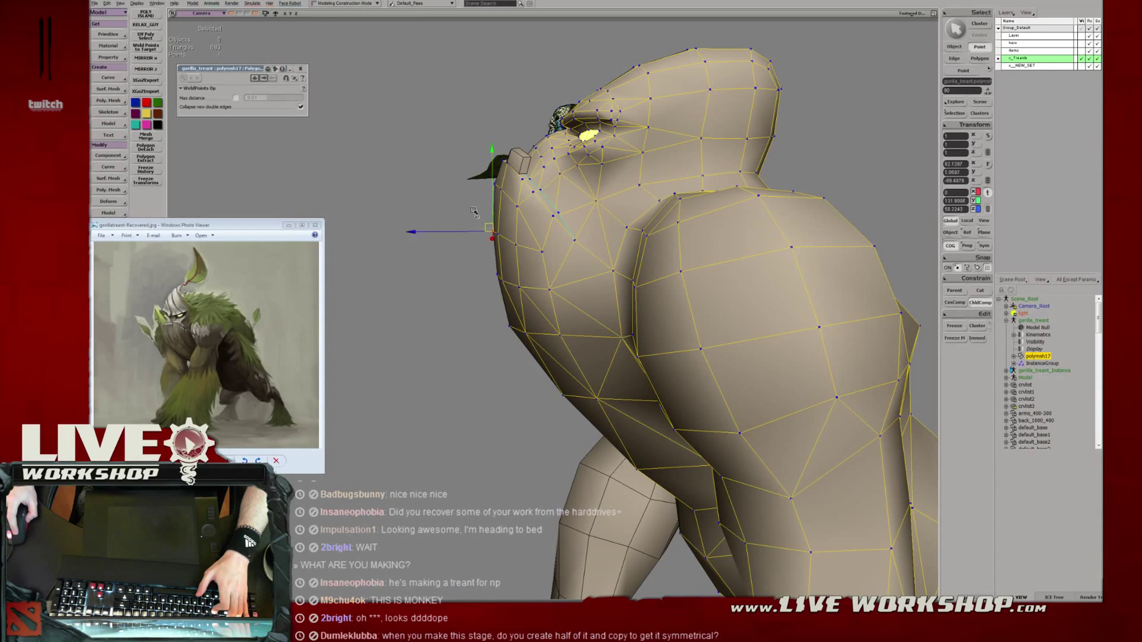
Reposition the points along the front of the chin in the maximised side wireframe view.
{"action": "key", "text": "F12"}
{"action": "key", "text": "F12"}
{"action": "left_click_drag", "start_coordinate": [473, 212], "coordinate": [619, 368]}
{"action": "middle_click_drag", "start_coordinate": [619, 369], "coordinate": [483, 250]}
{"action": "left_click_drag", "start_coordinate": [482, 250], "coordinate": [560, 254]}
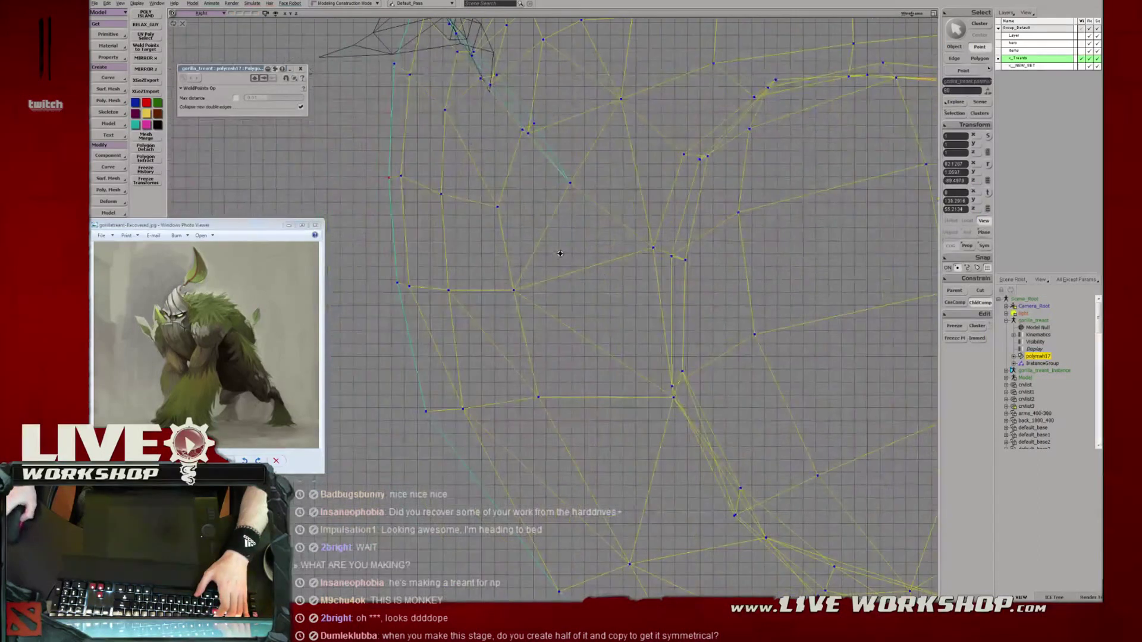
{"action": "left_click", "coordinate": [399, 176]}
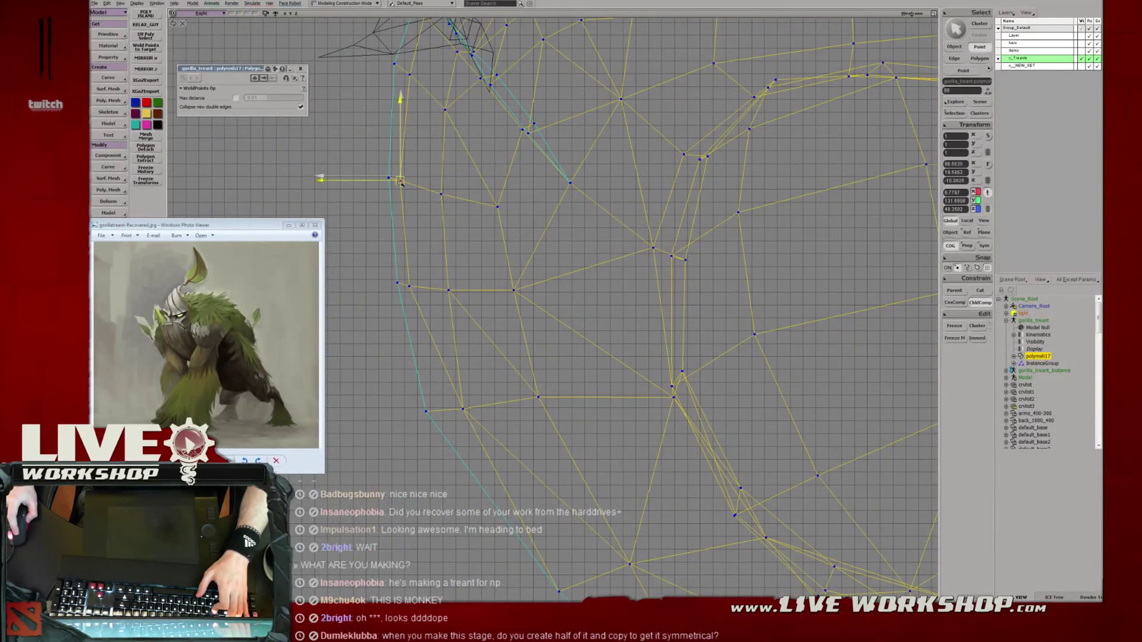
{"action": "key", "text": "m"}
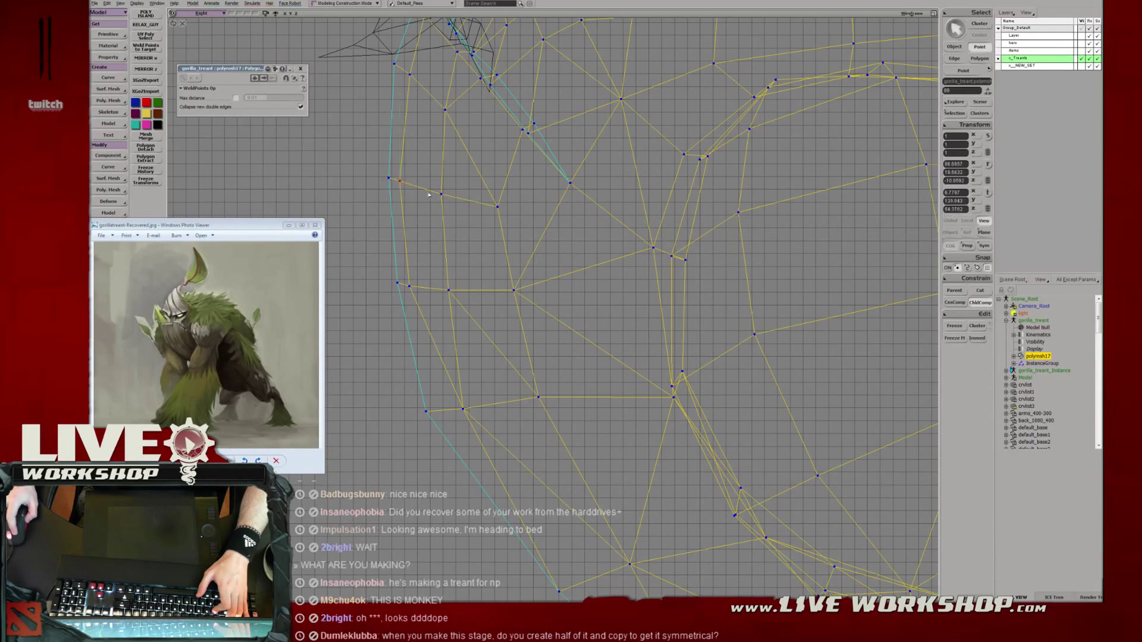
{"action": "left_click_drag", "start_coordinate": [397, 179], "coordinate": [448, 202]}
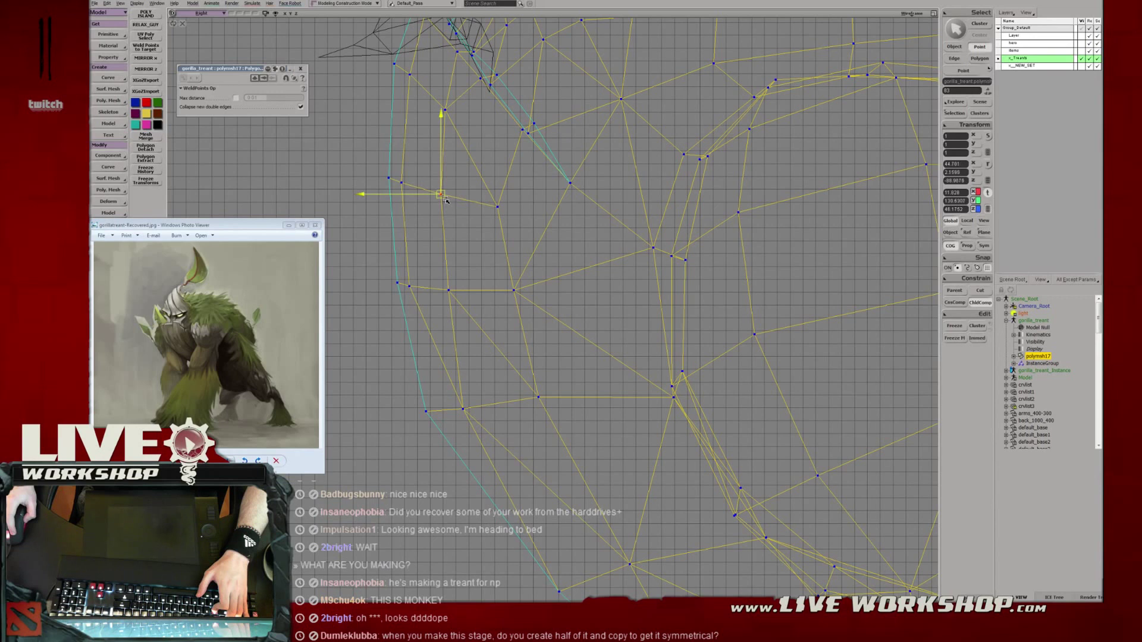
{"action": "left_click", "coordinate": [449, 291]}
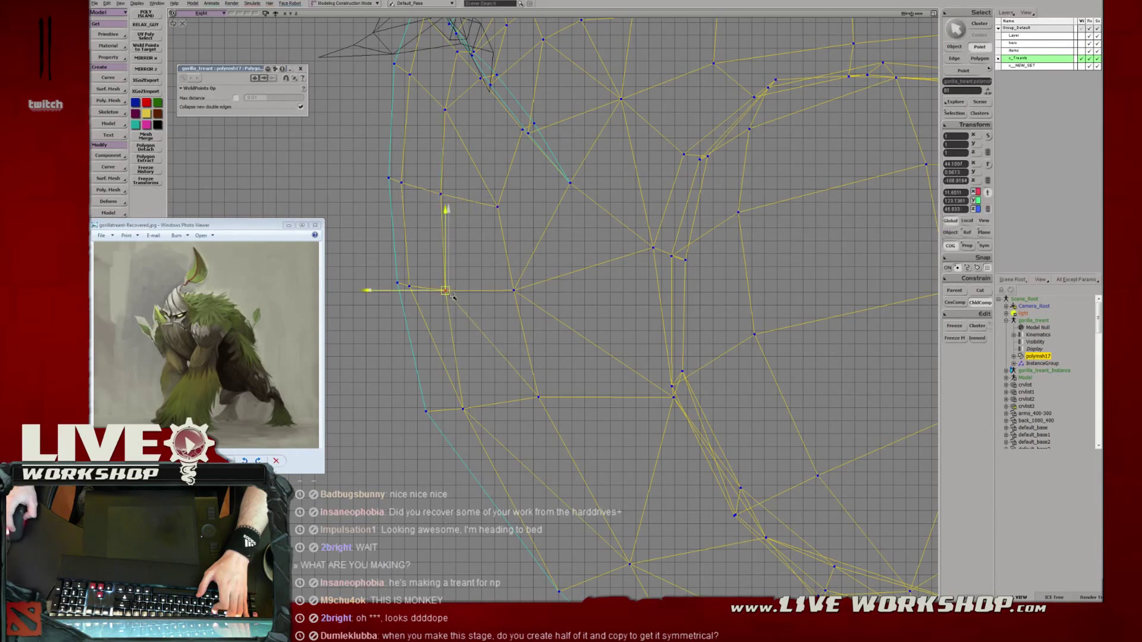
{"action": "left_click", "coordinate": [512, 290]}
{"action": "left_click", "coordinate": [464, 409]}
{"action": "left_click", "coordinate": [410, 285]}
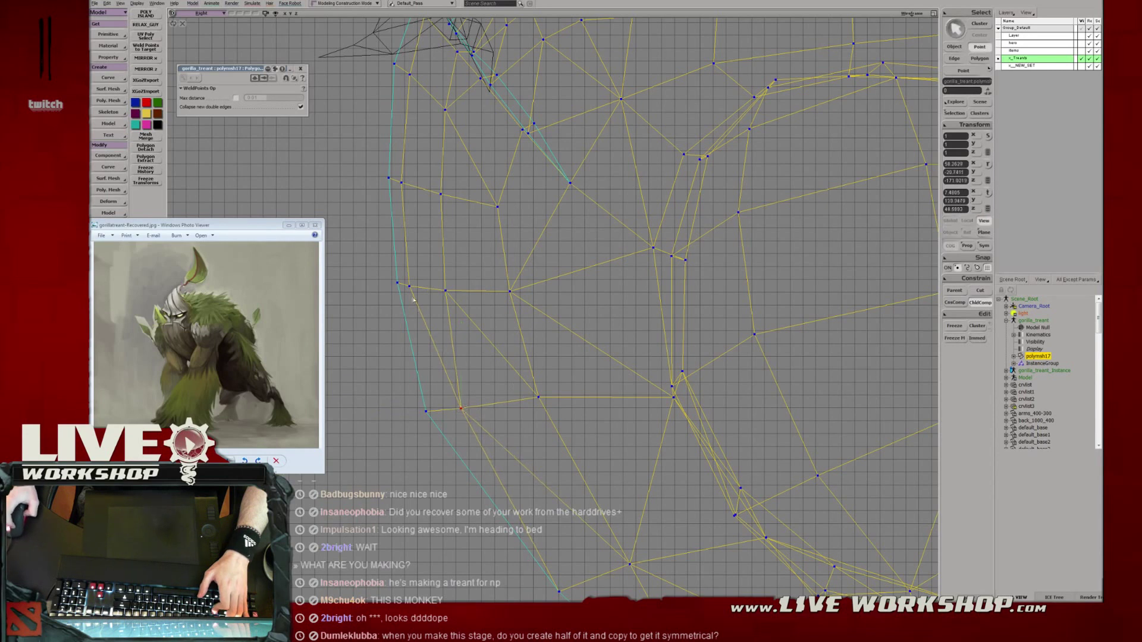
Adjust the chin point just below the mouth and the points on the lower chin in the side view.
{"action": "key", "text": "s"}
{"action": "middle_click_drag", "start_coordinate": [413, 286], "coordinate": [442, 127]}
{"action": "left_click", "coordinate": [425, 105]}
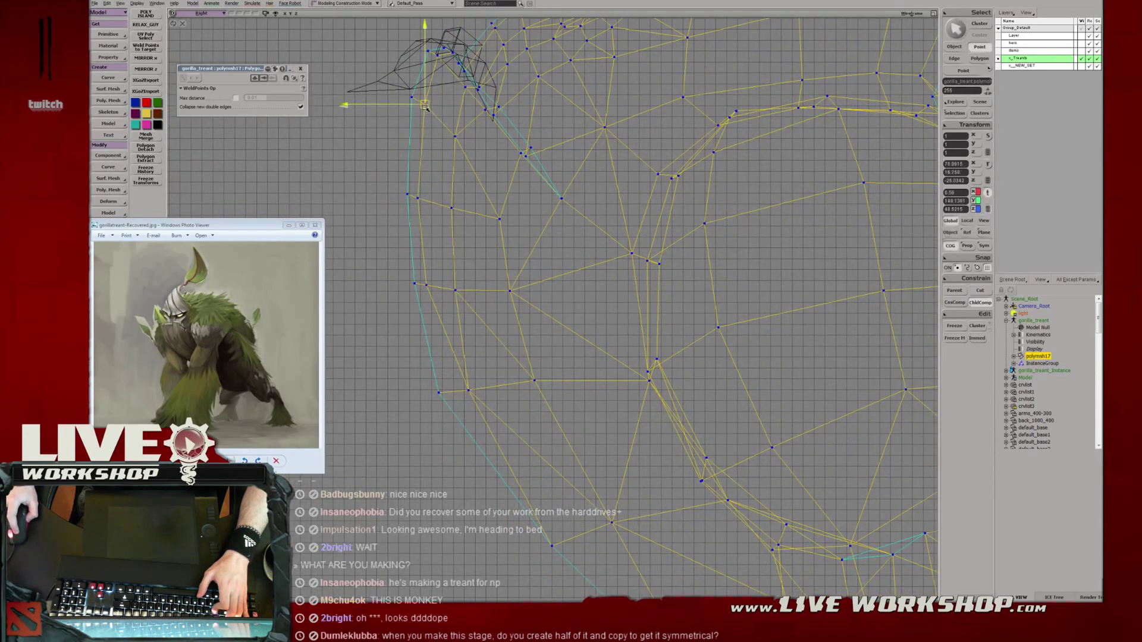
{"action": "key", "text": "s"}
{"action": "left_click_drag", "start_coordinate": [506, 363], "coordinate": [454, 250]}
{"action": "middle_click_drag", "start_coordinate": [453, 250], "coordinate": [535, 241]}
{"action": "left_click_drag", "start_coordinate": [536, 241], "coordinate": [471, 192]}
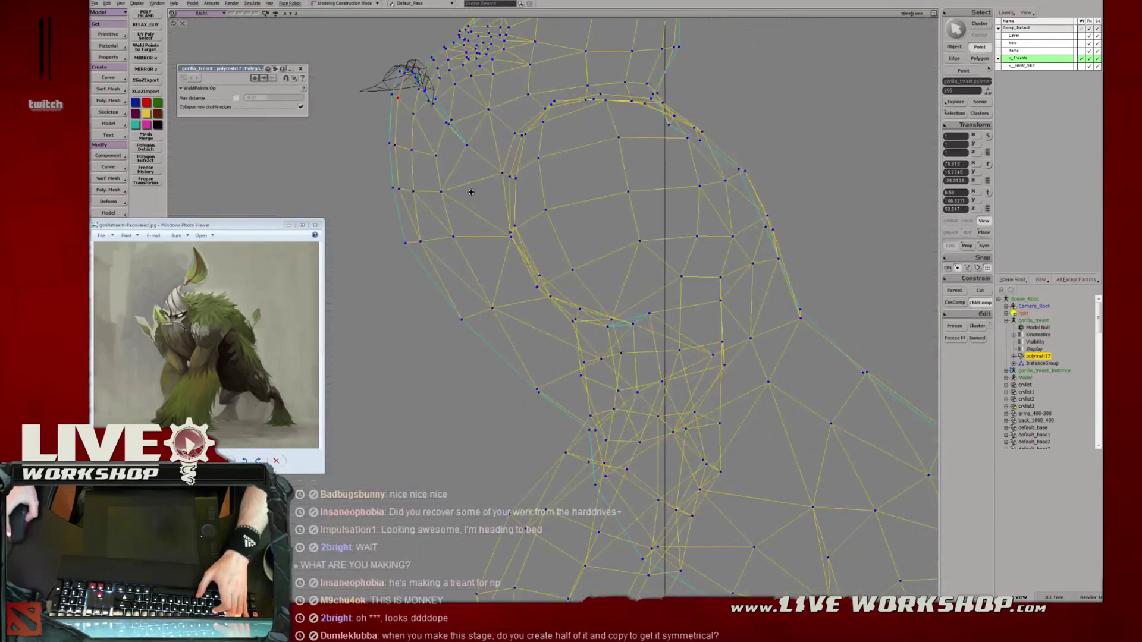
{"action": "scroll", "coordinate": [496, 279], "scroll_direction": "up", "scroll_amount": 3}
{"action": "key", "text": "m"}
{"action": "left_click_drag", "start_coordinate": [459, 239], "coordinate": [462, 245]}
{"action": "scroll", "coordinate": [387, 197], "scroll_direction": "down", "scroll_amount": 3}
{"action": "scroll", "coordinate": [499, 245], "scroll_direction": "up", "scroll_amount": 3}
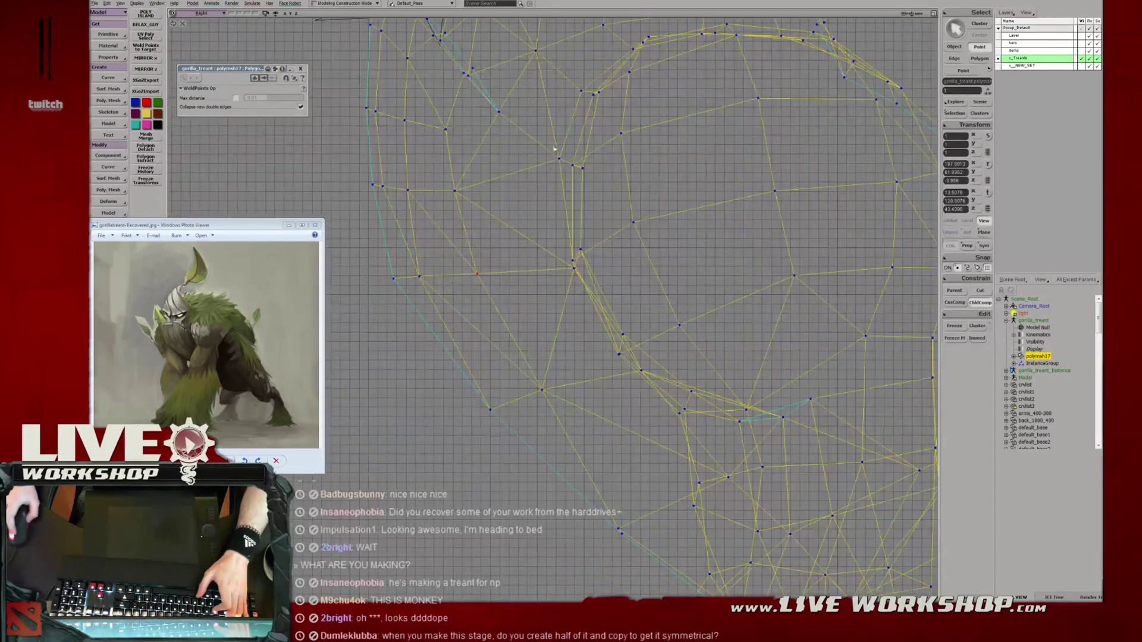
Move the points between the jaw and the front edge of the shoulder to even out the edge flow.
{"action": "left_click_drag", "start_coordinate": [560, 163], "coordinate": [522, 130]}
{"action": "key", "text": "backslash"}
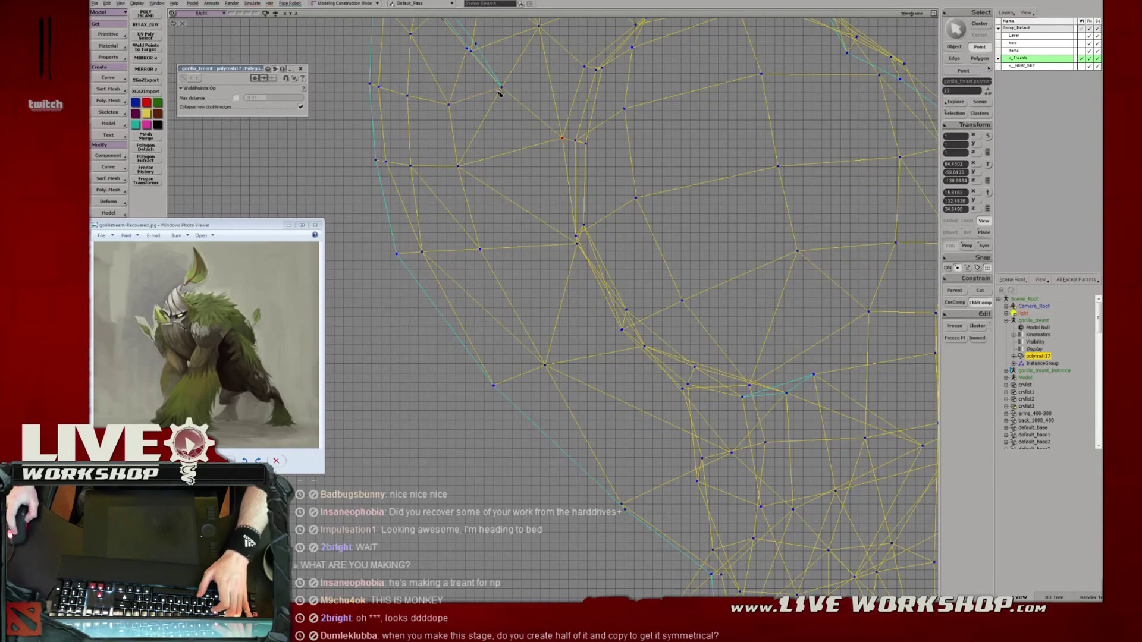
{"action": "key", "text": "m"}
{"action": "left_click_drag", "start_coordinate": [449, 104], "coordinate": [450, 101]}
{"action": "left_click_drag", "start_coordinate": [494, 146], "coordinate": [482, 119]}
{"action": "middle_click_drag", "start_coordinate": [482, 118], "coordinate": [473, 99]}
{"action": "left_click_drag", "start_coordinate": [403, 207], "coordinate": [463, 208]}
{"action": "middle_click_drag", "start_coordinate": [463, 210], "coordinate": [607, 316]}
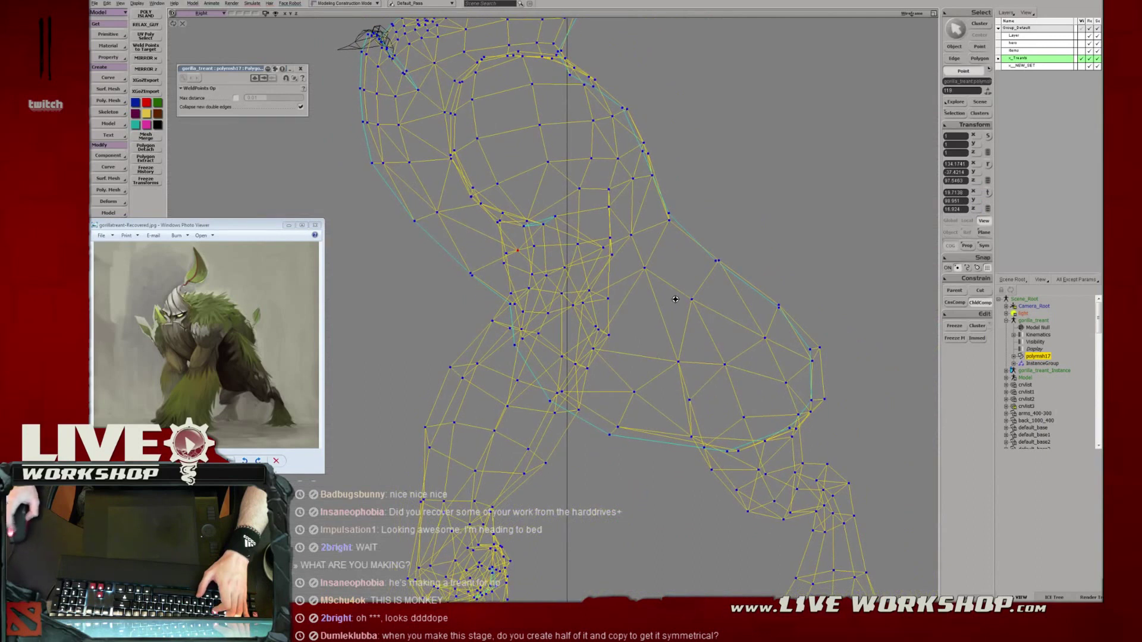
Move the points along the gorilla's back from the lower back to the shoulder to smooth its side silhouette.
{"action": "middle_click_drag", "start_coordinate": [675, 299], "coordinate": [641, 275]}
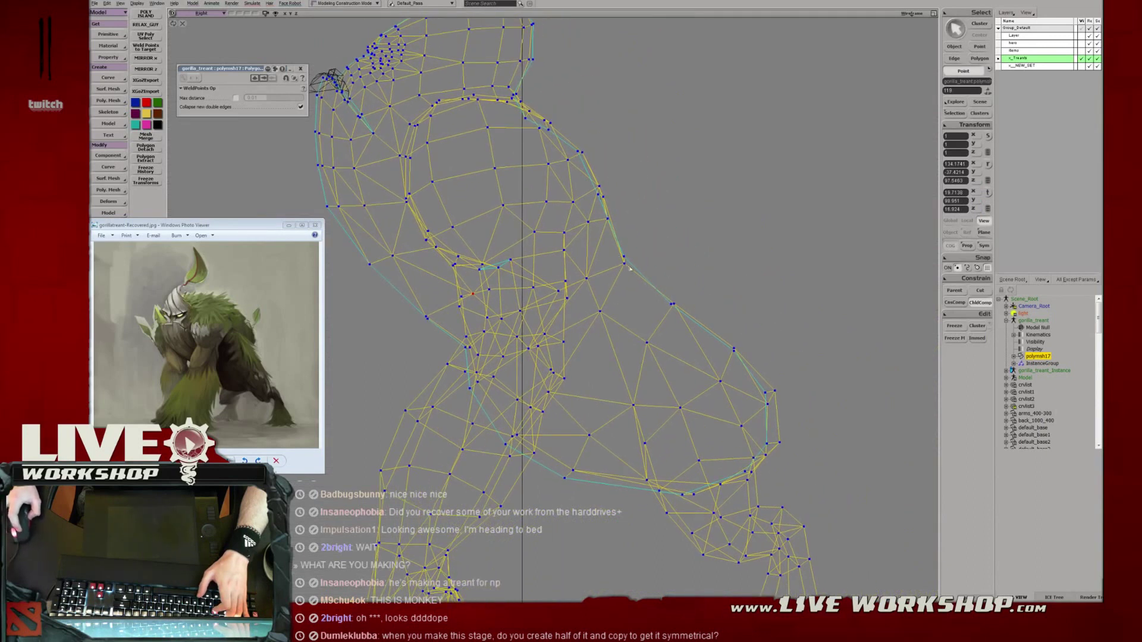
{"action": "left_click", "coordinate": [676, 309]}
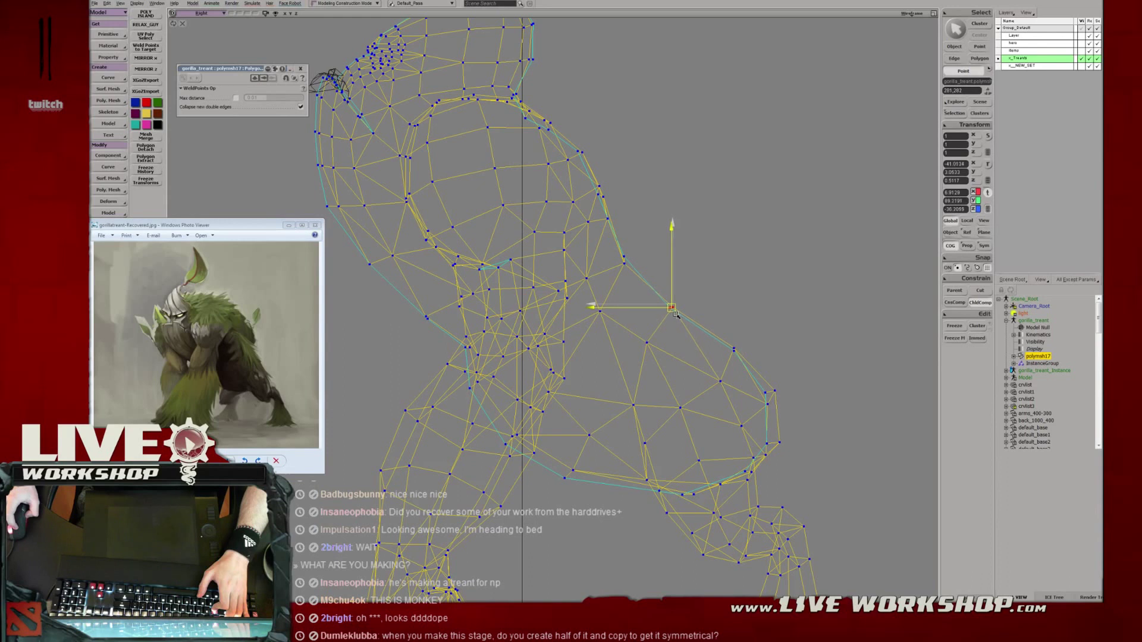
{"action": "left_click", "coordinate": [622, 265]}
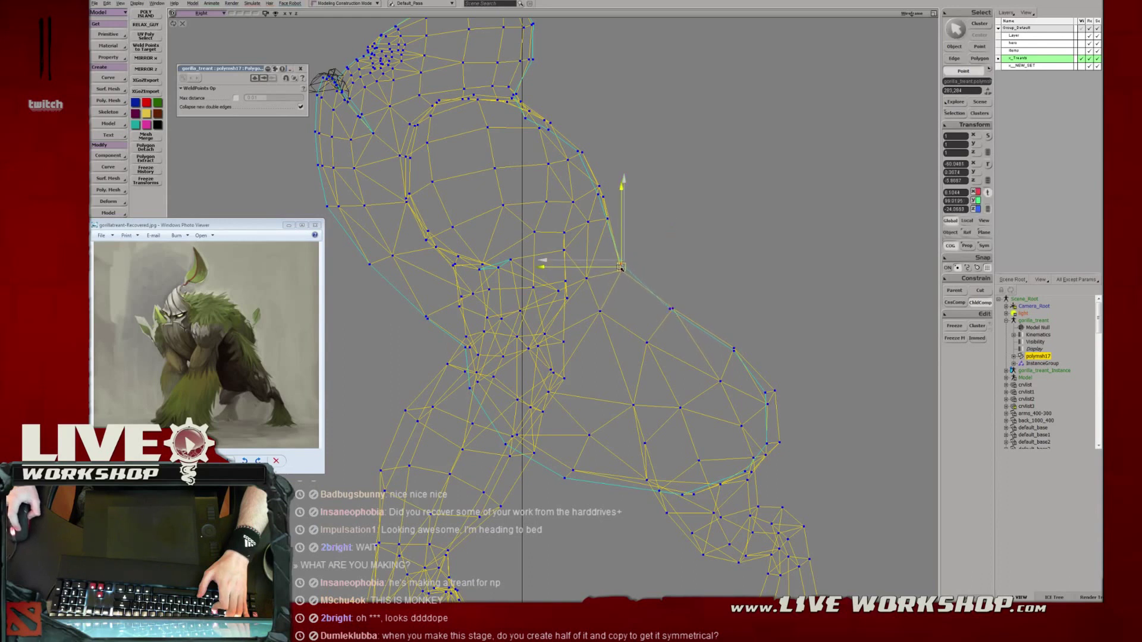
{"action": "left_click", "coordinate": [602, 192]}
{"action": "key", "text": "s"}
{"action": "left_click_drag", "start_coordinate": [606, 195], "coordinate": [612, 212]}
{"action": "key", "text": "t"}
{"action": "left_click", "coordinate": [588, 169]}
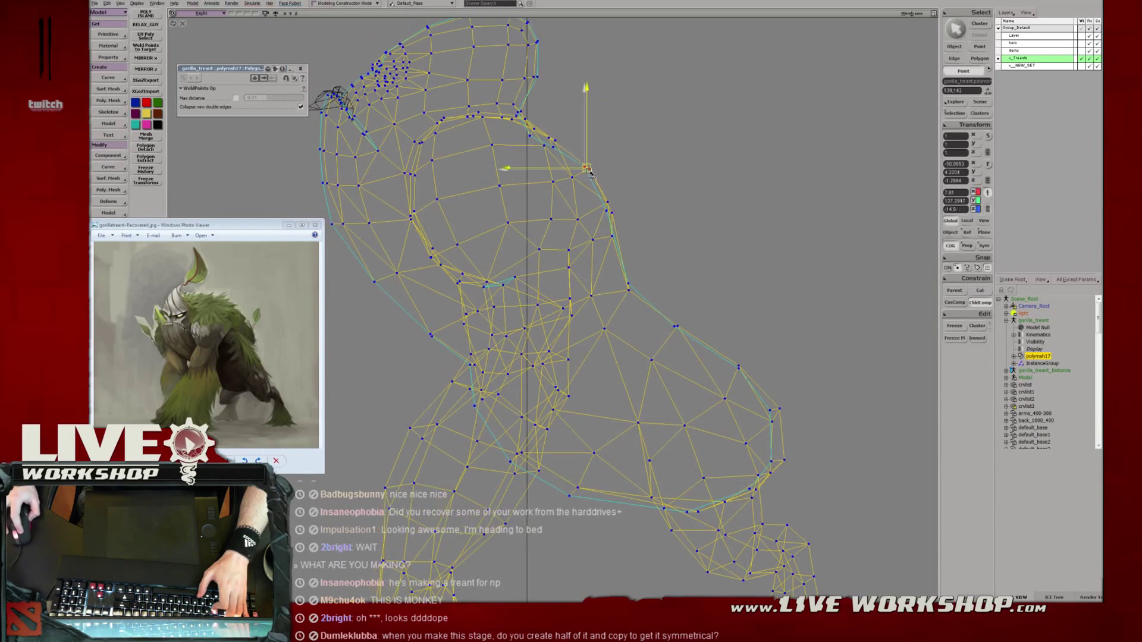
Return to the shaded camera view in object selection and examine the whole gorilla's silhouette from several angles.
{"action": "key", "text": "F12"}
{"action": "key", "text": "F12"}
{"action": "key", "text": "s"}
{"action": "middle_click_drag", "start_coordinate": [684, 226], "coordinate": [714, 273]}
{"action": "right_click_drag", "start_coordinate": [714, 274], "coordinate": [730, 286]}
{"action": "key", "text": "space"}
{"action": "left_click_drag", "start_coordinate": [730, 284], "coordinate": [746, 299]}
{"action": "key", "text": "s"}
{"action": "middle_click_drag", "start_coordinate": [747, 298], "coordinate": [684, 292]}
{"action": "right_click_drag", "start_coordinate": [684, 291], "coordinate": [493, 286]}
{"action": "middle_click_drag", "start_coordinate": [494, 287], "coordinate": [480, 285]}
{"action": "right_click_drag", "start_coordinate": [479, 286], "coordinate": [545, 289]}
{"action": "middle_click_drag", "start_coordinate": [545, 290], "coordinate": [593, 292]}
{"action": "scroll", "coordinate": [607, 298], "scroll_direction": "up", "scroll_amount": 2}
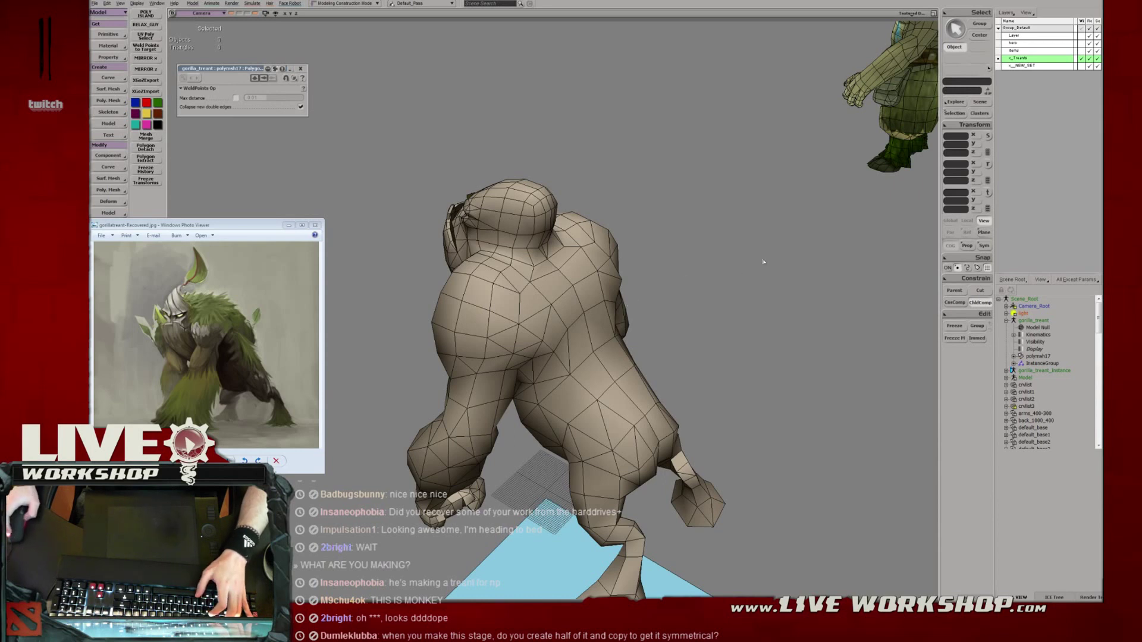
{"action": "right_click_drag", "start_coordinate": [766, 265], "coordinate": [818, 232]}
{"action": "left_click", "coordinate": [634, 268]}
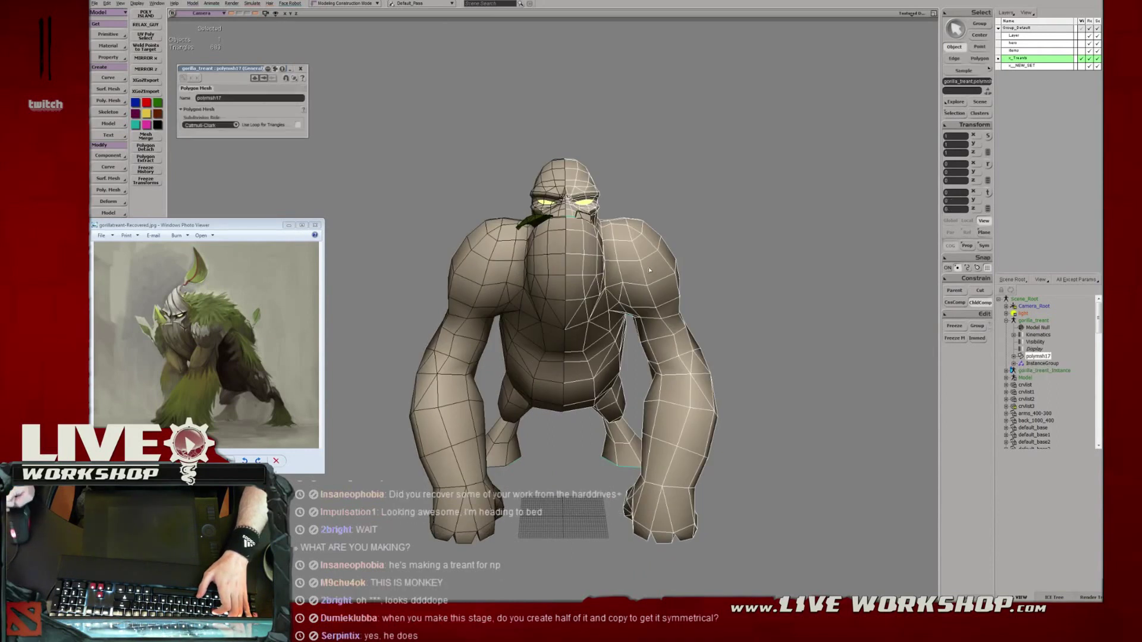
{"action": "right_click_drag", "start_coordinate": [655, 268], "coordinate": [637, 261]}
{"action": "key", "text": "t"}
{"action": "key", "text": "v"}
{"action": "middle_click_drag", "start_coordinate": [725, 250], "coordinate": [733, 200]}
{"action": "key", "text": "ctrl+z"}
{"action": "key", "text": "space"}
{"action": "left_click", "coordinate": [523, 240]}
{"action": "key", "text": "v"}
{"action": "left_click_drag", "start_coordinate": [547, 241], "coordinate": [407, 240]}
{"action": "key", "text": "space"}
{"action": "key", "text": "ctrl+z"}
{"action": "left_click", "coordinate": [650, 198]}
Examine the gorilla's proportions from the front, above and three-quarter views against the reference painting.
{"action": "key", "text": "s"}
{"action": "right_click_drag", "start_coordinate": [650, 198], "coordinate": [674, 223]}
{"action": "middle_click_drag", "start_coordinate": [675, 224], "coordinate": [714, 261]}
{"action": "mouse_move", "coordinate": [714, 262]}
{"action": "right_mouse_down"}
{"action": "mouse_move", "coordinate": [624, 271]}
{"action": "mouse_move", "coordinate": [729, 265]}
{"action": "right_mouse_up"}
{"action": "middle_click_drag", "start_coordinate": [630, 298], "coordinate": [689, 301]}
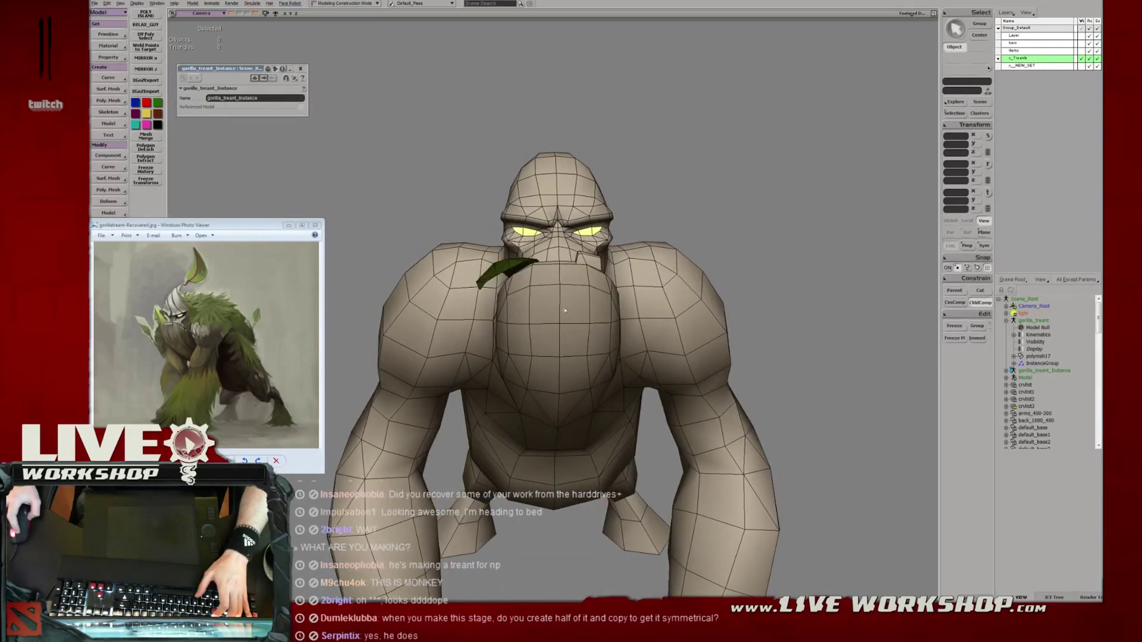
{"action": "left_click", "coordinate": [689, 302]}
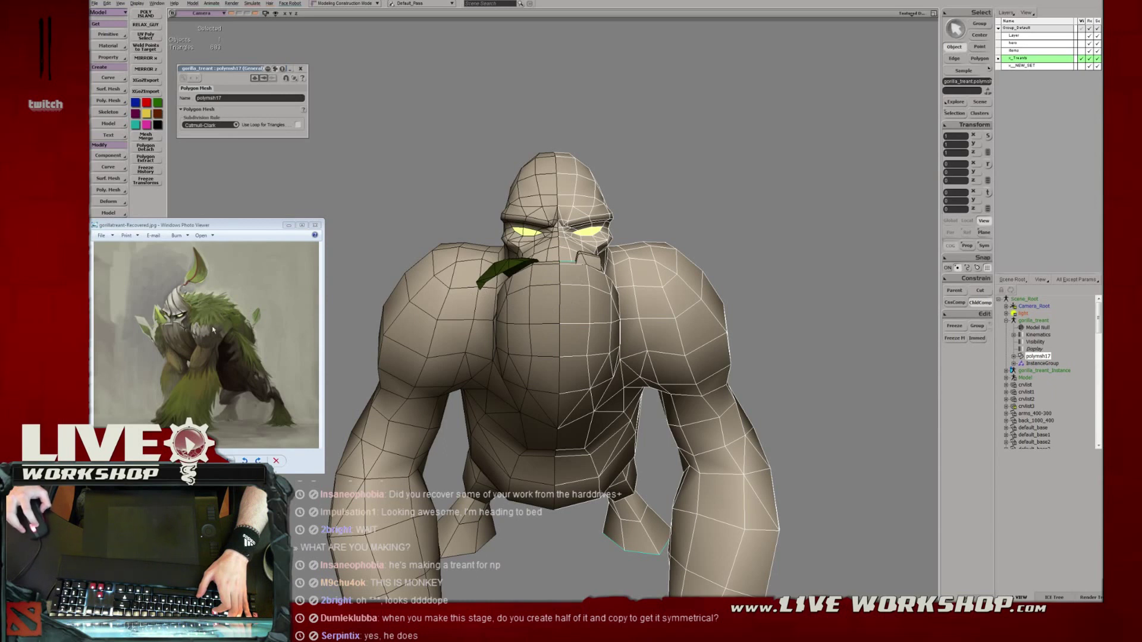
{"action": "middle_click_drag", "start_coordinate": [570, 291], "coordinate": [556, 218]}
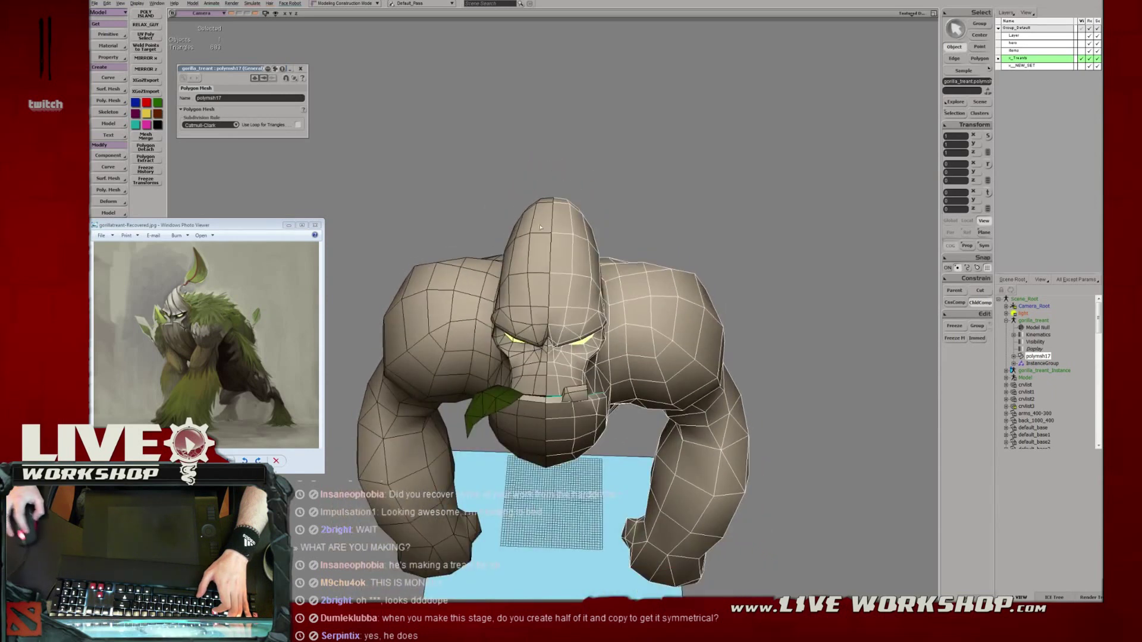
{"action": "left_click", "coordinate": [671, 205]}
{"action": "middle_click_drag", "start_coordinate": [670, 204], "coordinate": [648, 219]}
{"action": "scroll", "coordinate": [648, 219], "scroll_direction": "down", "scroll_amount": 3}
{"action": "middle_click_drag", "start_coordinate": [544, 273], "coordinate": [663, 295]}
{"action": "scroll", "coordinate": [635, 319], "scroll_direction": "down", "scroll_amount": 3}
{"action": "scroll", "coordinate": [662, 296], "scroll_direction": "up", "scroll_amount": 3}
{"action": "middle_click_drag", "start_coordinate": [571, 321], "coordinate": [625, 329]}
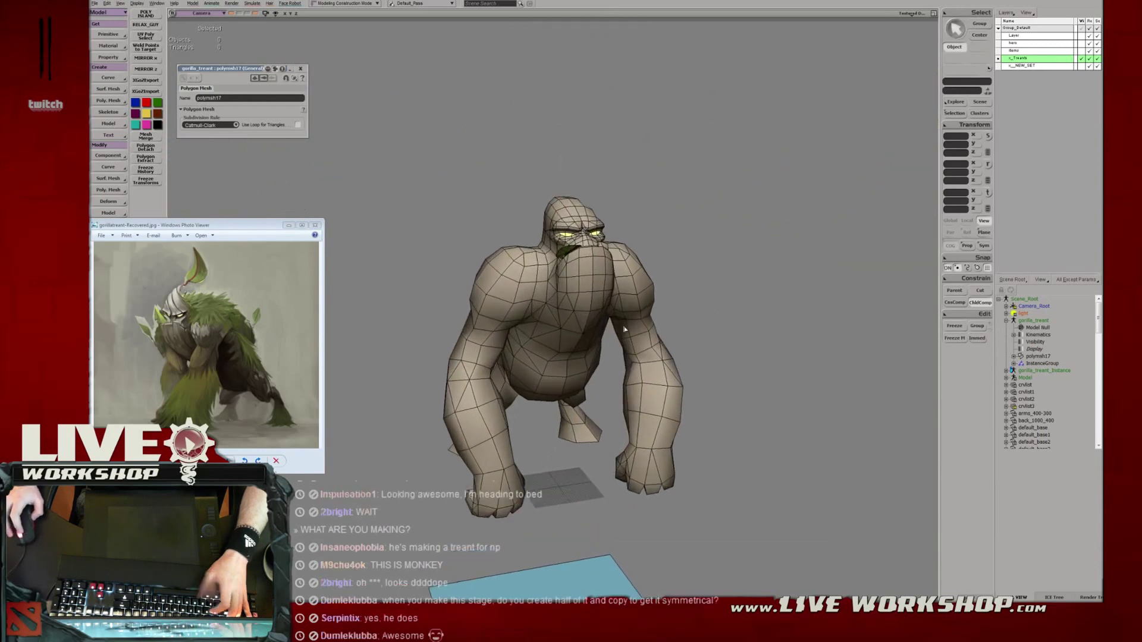
{"action": "right_click_drag", "start_coordinate": [619, 331], "coordinate": [600, 323]}
{"action": "left_click_drag", "start_coordinate": [600, 323], "coordinate": [601, 290]}
{"action": "middle_click_drag", "start_coordinate": [601, 291], "coordinate": [680, 315]}
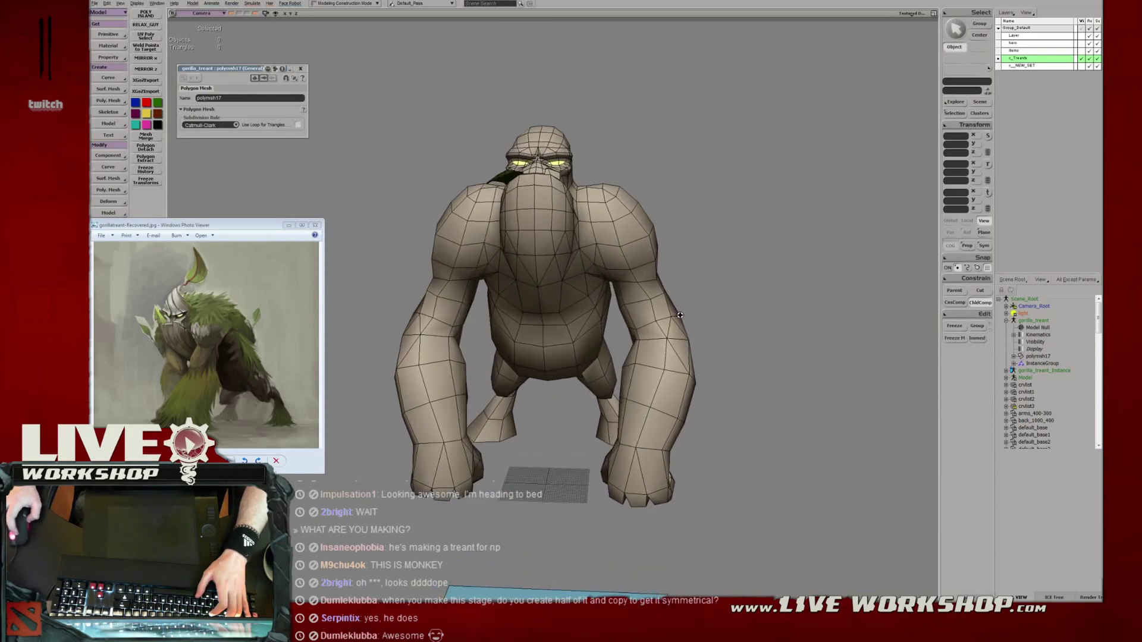
Return to object selection, deselect the gorilla mesh and save the scene.
{"action": "mouse_move", "coordinate": [570, 309]}
{"action": "right_mouse_down"}
{"action": "mouse_move", "coordinate": [521, 342]}
{"action": "mouse_move", "coordinate": [562, 311]}
{"action": "right_mouse_up"}
{"action": "left_click", "coordinate": [562, 310]}
{"action": "key", "text": "m"}
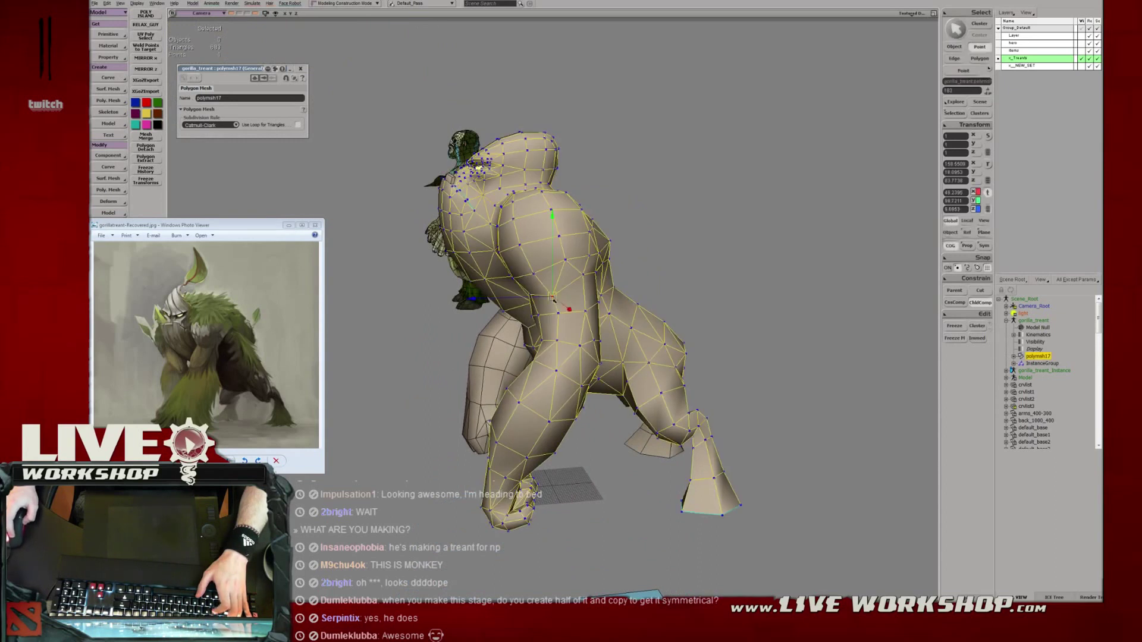
{"action": "key", "text": "space"}
{"action": "right_click_drag", "start_coordinate": [625, 264], "coordinate": [744, 292]}
{"action": "left_click", "coordinate": [343, 322]}
{"action": "key", "text": "ctrl+s"}
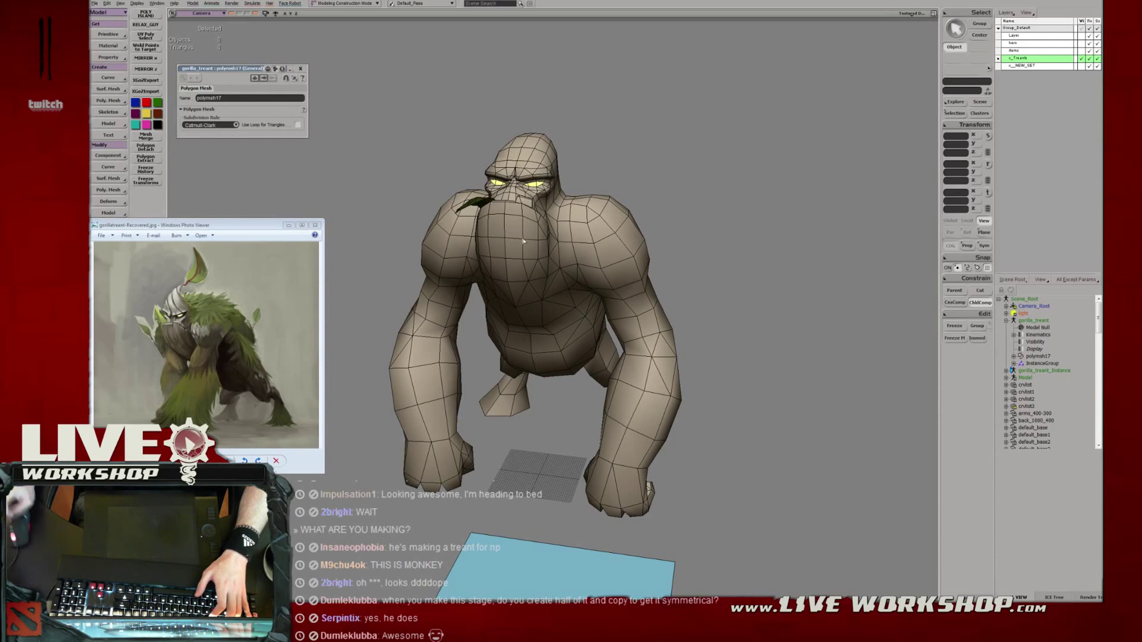
Reposition the points on the gorilla's upper back behind the shoulder.
{"action": "right_click_drag", "start_coordinate": [569, 215], "coordinate": [207, 310]}
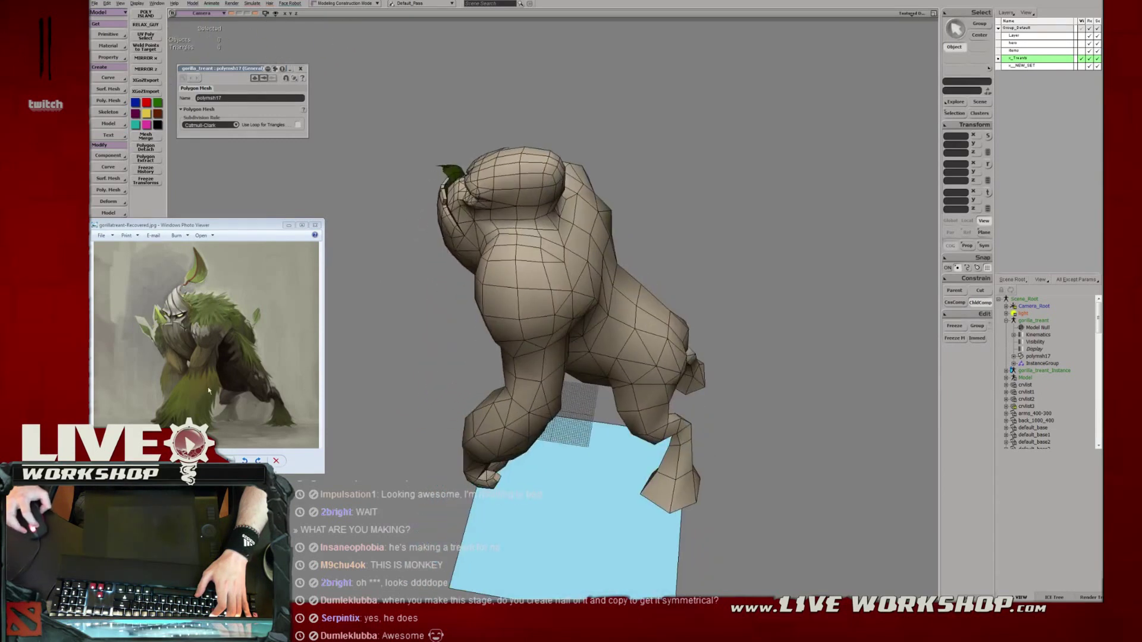
{"action": "right_click_drag", "start_coordinate": [582, 258], "coordinate": [643, 241]}
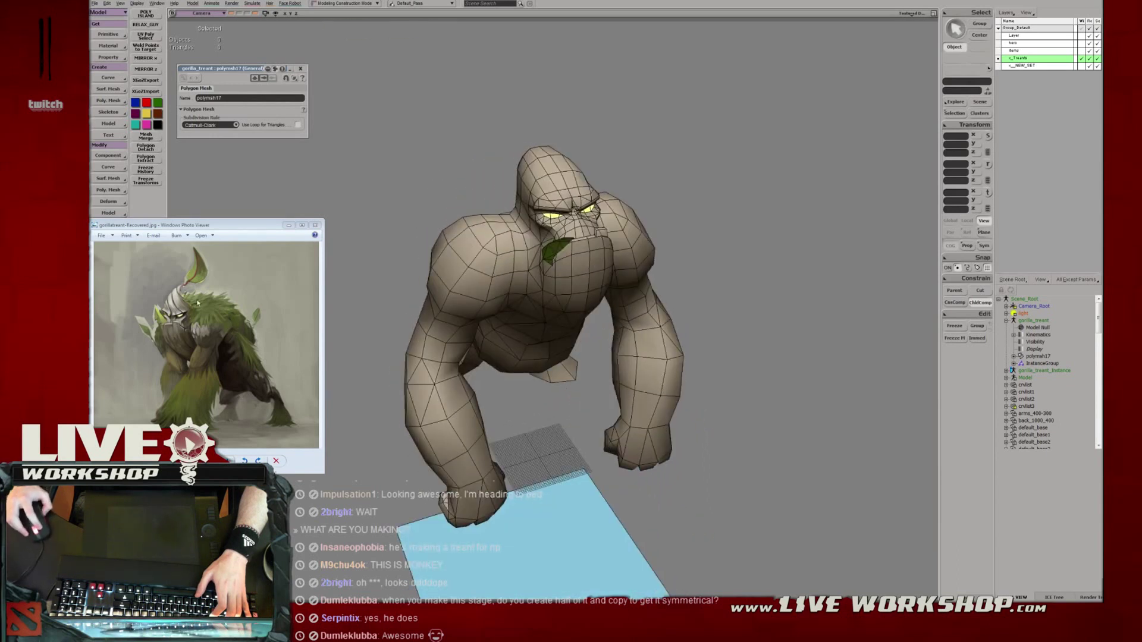
{"action": "left_click_drag", "start_coordinate": [449, 334], "coordinate": [510, 262]}
{"action": "scroll", "coordinate": [511, 275], "scroll_direction": "up", "scroll_amount": 8}
{"action": "left_click", "coordinate": [560, 278]}
{"action": "key", "text": "t"}
{"action": "left_click", "coordinate": [507, 252]}
{"action": "key", "text": "v"}
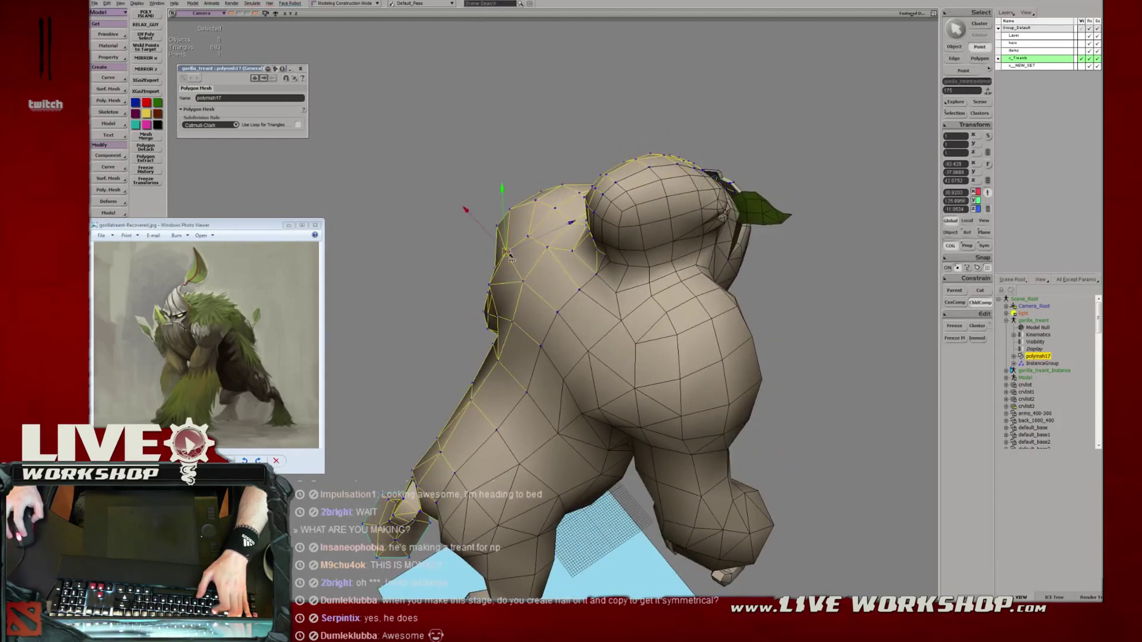
{"action": "key", "text": "t"}
{"action": "left_click", "coordinate": [527, 236]}
{"action": "key", "text": "v"}
Move a point on the side of the shoulder, return to object selection and save the scene.
{"action": "key", "text": "s"}
{"action": "right_click_drag", "start_coordinate": [527, 235], "coordinate": [584, 205]}
{"action": "left_click_drag", "start_coordinate": [559, 200], "coordinate": [603, 224]}
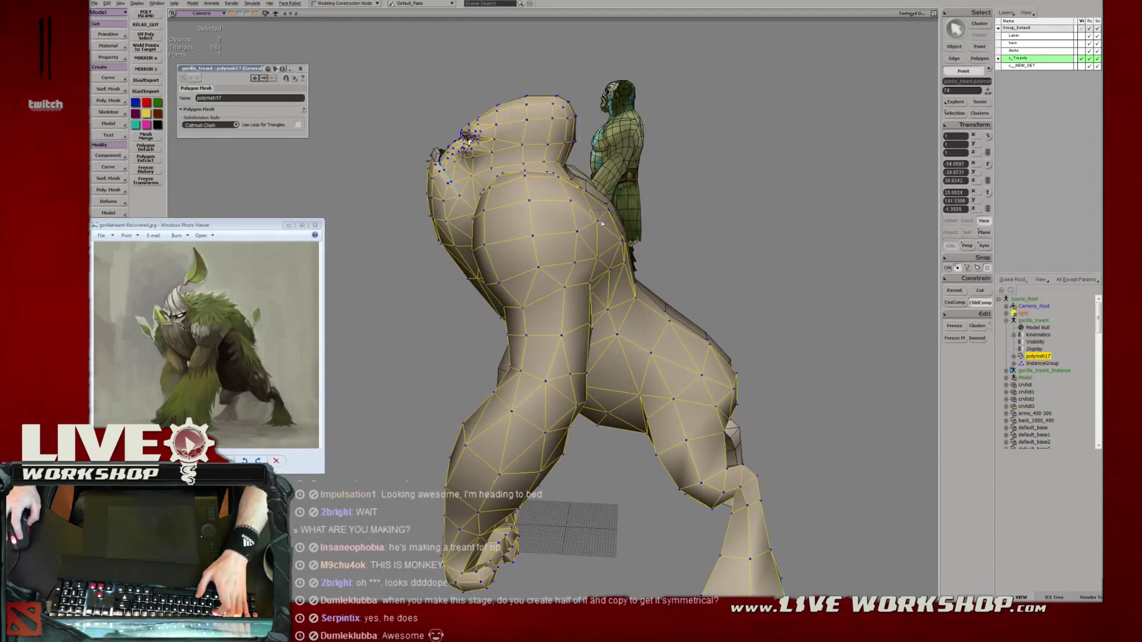
{"action": "left_click", "coordinate": [533, 238]}
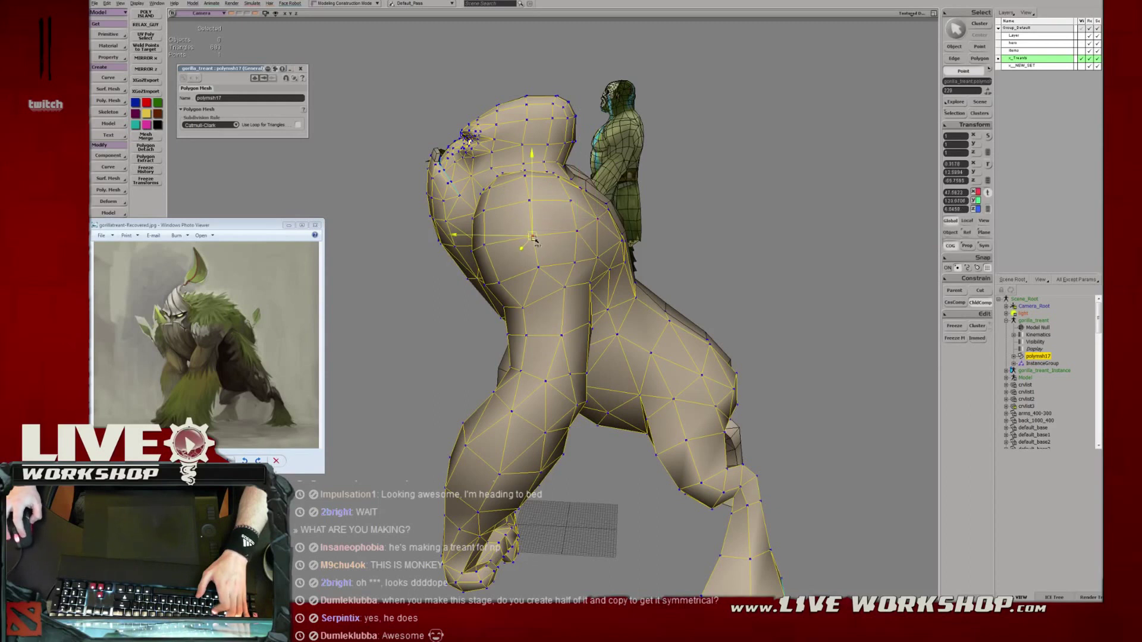
{"action": "key", "text": "space"}
{"action": "left_click", "coordinate": [714, 232]}
{"action": "key", "text": "s"}
{"action": "right_click_drag", "start_coordinate": [476, 221], "coordinate": [524, 238]}
{"action": "key", "text": "ctrl+s"}
Reposition the points on the upper outer part of the shoulder to round its shape.
{"action": "key", "text": "s"}
{"action": "middle_click_drag", "start_coordinate": [559, 250], "coordinate": [723, 337]}
{"action": "key", "text": "space"}
{"action": "left_click", "coordinate": [589, 255]}
{"action": "key", "text": "s"}
{"action": "right_click_drag", "start_coordinate": [589, 256], "coordinate": [597, 298]}
{"action": "key", "text": "t"}
{"action": "left_click", "coordinate": [560, 264]}
{"action": "key", "text": "v"}
{"action": "key", "text": "t"}
{"action": "left_click_drag", "start_coordinate": [560, 264], "coordinate": [575, 273]}
{"action": "left_click", "coordinate": [576, 270]}
{"action": "key", "text": "v"}
Refine the shoulder's outer contour by moving its points in a view from above.
{"action": "key", "text": "s"}
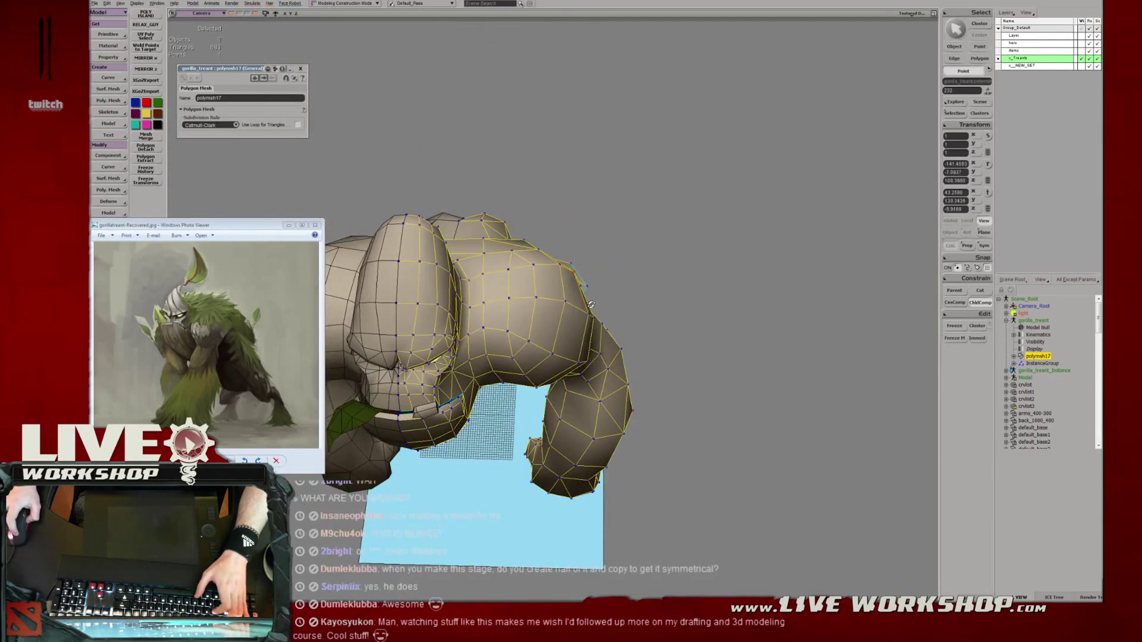
{"action": "right_click_drag", "start_coordinate": [574, 273], "coordinate": [584, 302]}
{"action": "left_click", "coordinate": [581, 295]}
{"action": "left_click", "coordinate": [590, 325]}
{"action": "left_click", "coordinate": [560, 282]}
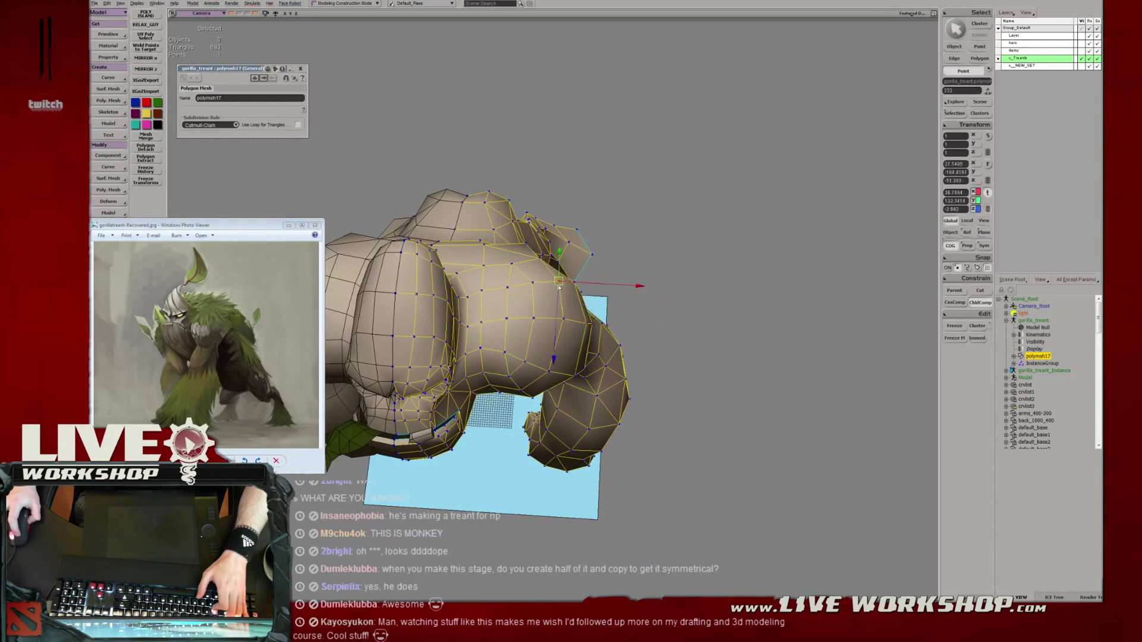
Reposition the points on top of the gorilla's shoulder beside the neck, working from the front and back.
{"action": "middle_click_drag", "start_coordinate": [543, 281], "coordinate": [594, 254]}
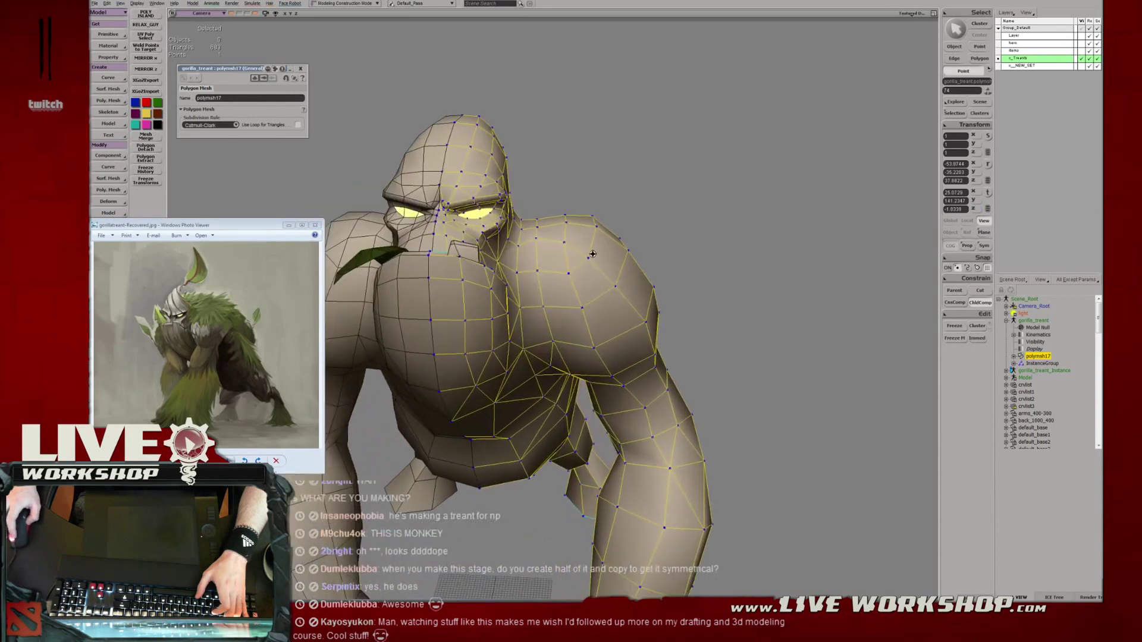
{"action": "left_click", "coordinate": [566, 223]}
{"action": "key", "text": "m"}
{"action": "middle_click_drag", "start_coordinate": [549, 222], "coordinate": [513, 238]}
{"action": "left_click", "coordinate": [521, 254]}
{"action": "key", "text": "v"}
{"action": "key", "text": "m"}
{"action": "left_click", "coordinate": [557, 253]}
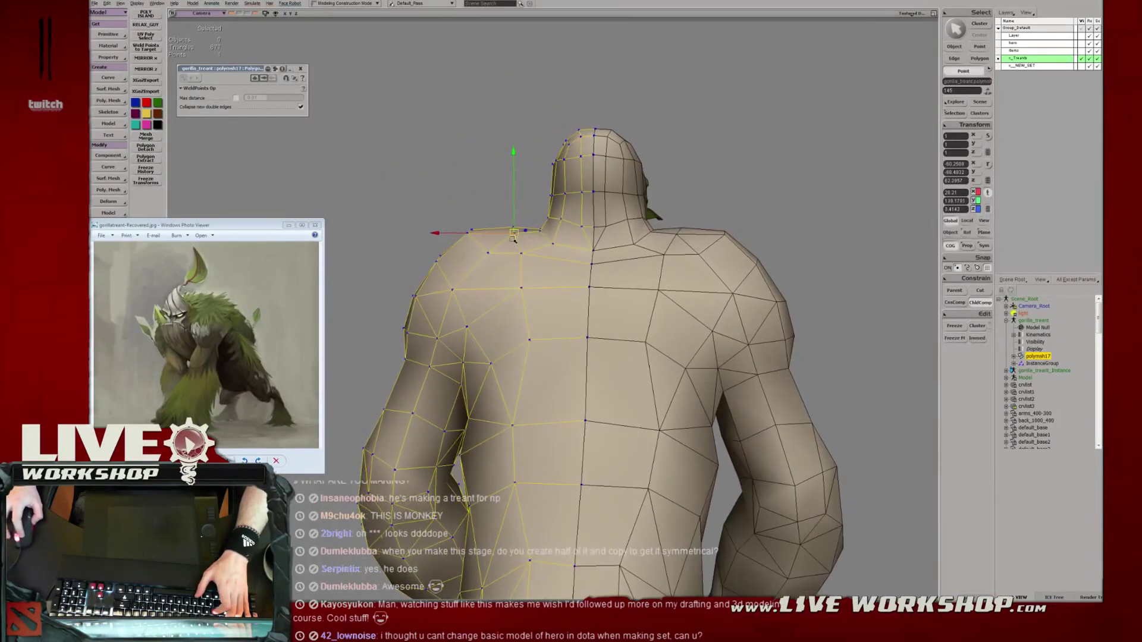
Adjust the points across the upper back behind the shoulder and clear the point selection.
{"action": "left_click", "coordinate": [485, 252]}
{"action": "left_click", "coordinate": [521, 253]}
{"action": "mouse_move", "coordinate": [521, 254]}
{"action": "middle_mouse_down"}
{"action": "mouse_move", "coordinate": [578, 315]}
{"action": "mouse_move", "coordinate": [568, 274]}
{"action": "mouse_move", "coordinate": [508, 263]}
{"action": "middle_mouse_up"}
{"action": "left_click", "coordinate": [559, 277]}
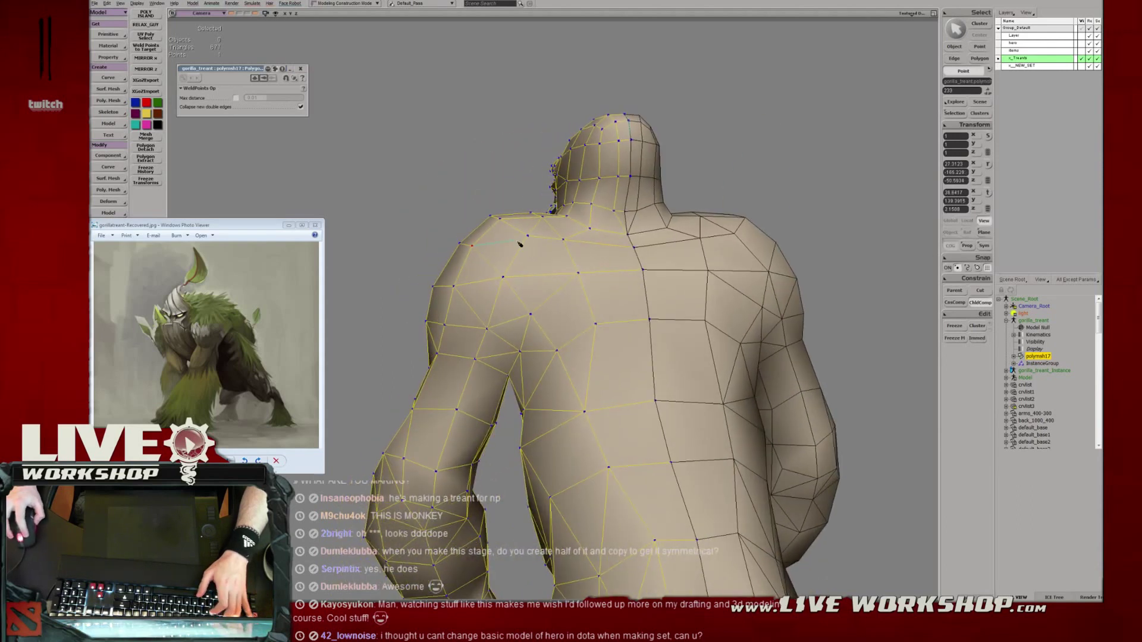
{"action": "key", "text": "v"}
{"action": "key", "text": "space"}
{"action": "left_click", "coordinate": [457, 173]}
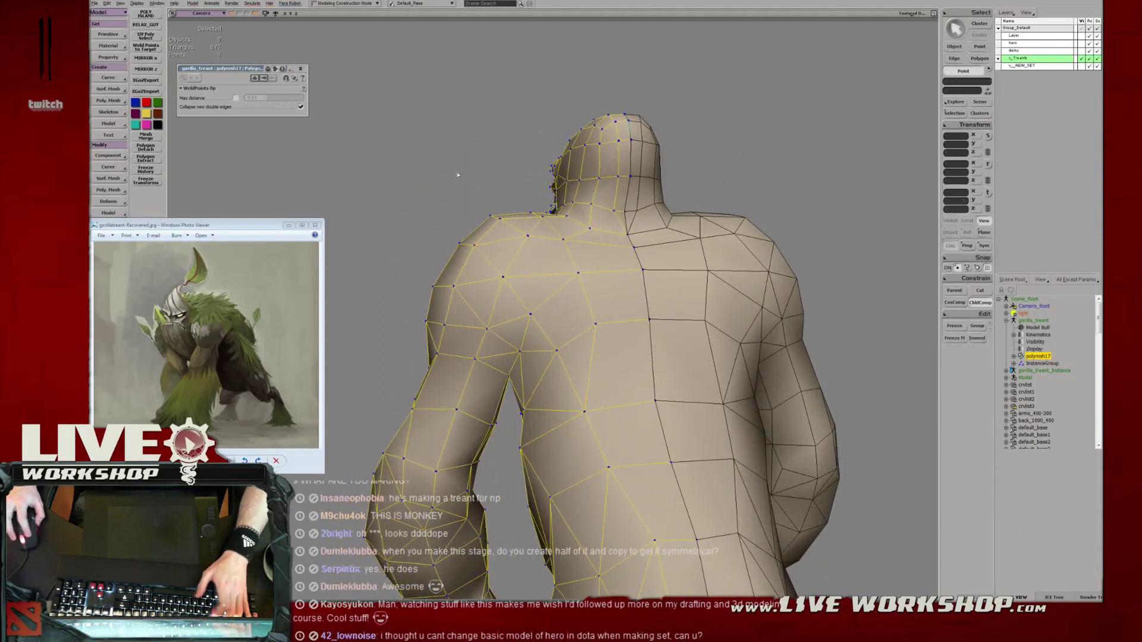
Select the grid ground plane and set its vertical position to 0.
{"action": "middle_click_drag", "start_coordinate": [457, 173], "coordinate": [393, 250]}
{"action": "right_click_drag", "start_coordinate": [393, 249], "coordinate": [452, 330]}
{"action": "middle_click_drag", "start_coordinate": [451, 330], "coordinate": [691, 340]}
{"action": "left_click", "coordinate": [586, 452]}
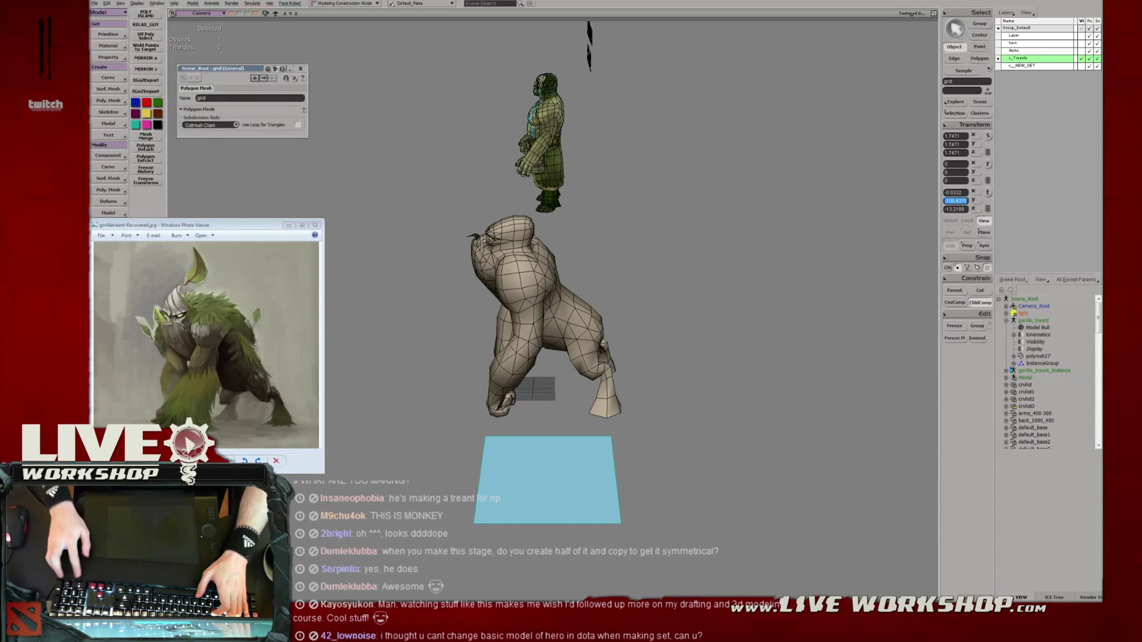
{"action": "type", "text": "0"}
{"action": "key", "text": "Return"}
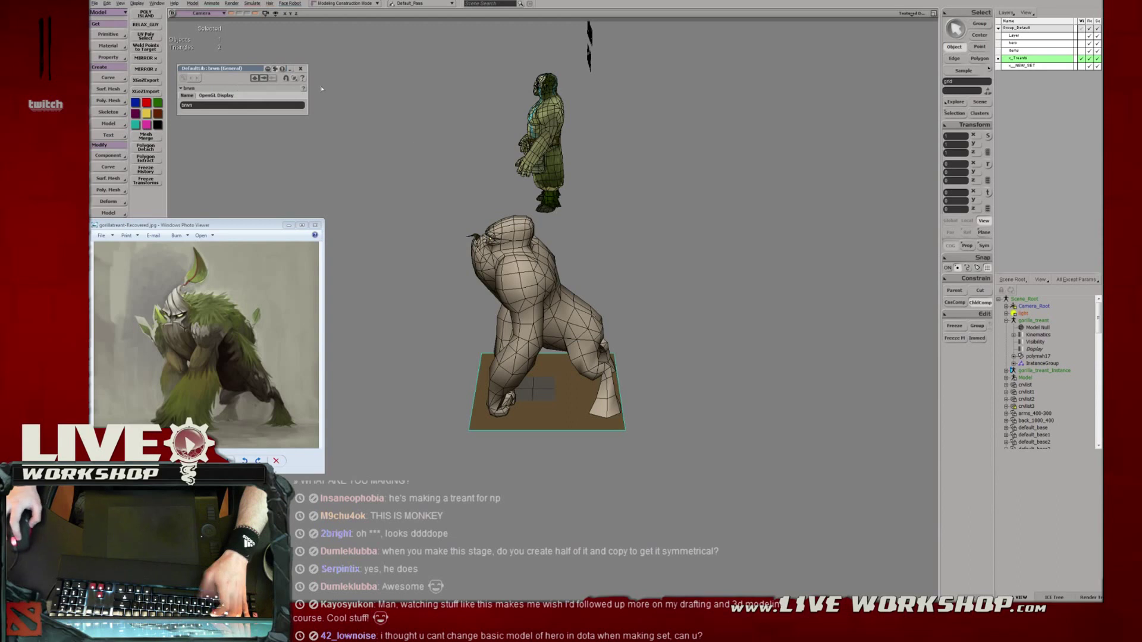
Give the ground plane a Phong material with a dark greyish-brown diffuse color.
{"action": "left_click", "coordinate": [301, 68]}
{"action": "key", "text": "Return"}
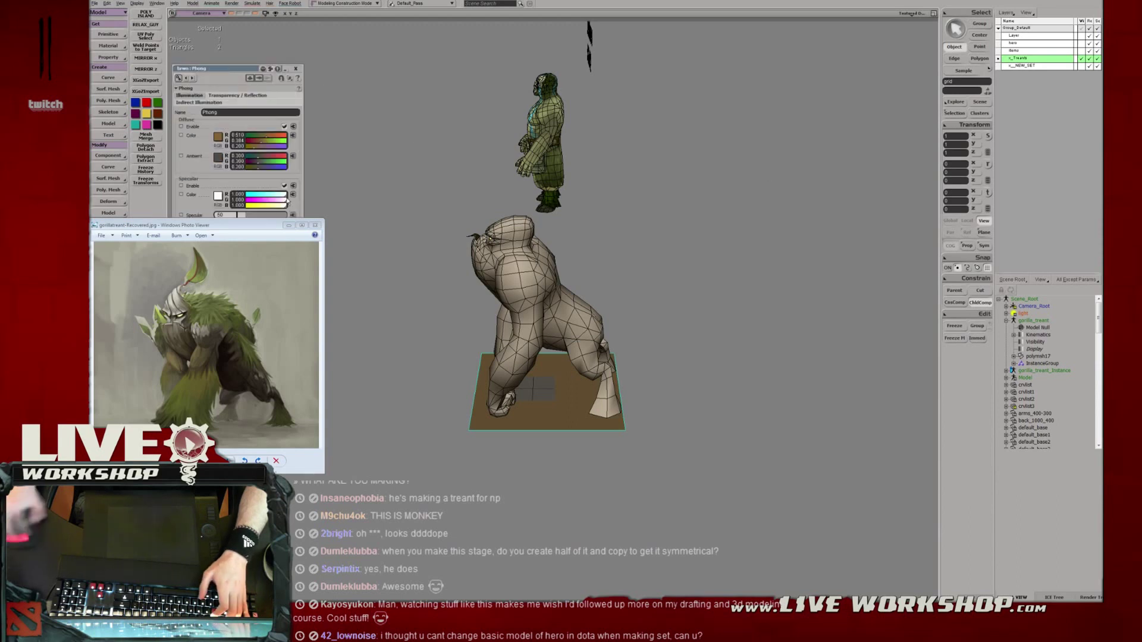
{"action": "left_click", "coordinate": [219, 137]}
{"action": "left_click", "coordinate": [270, 184]}
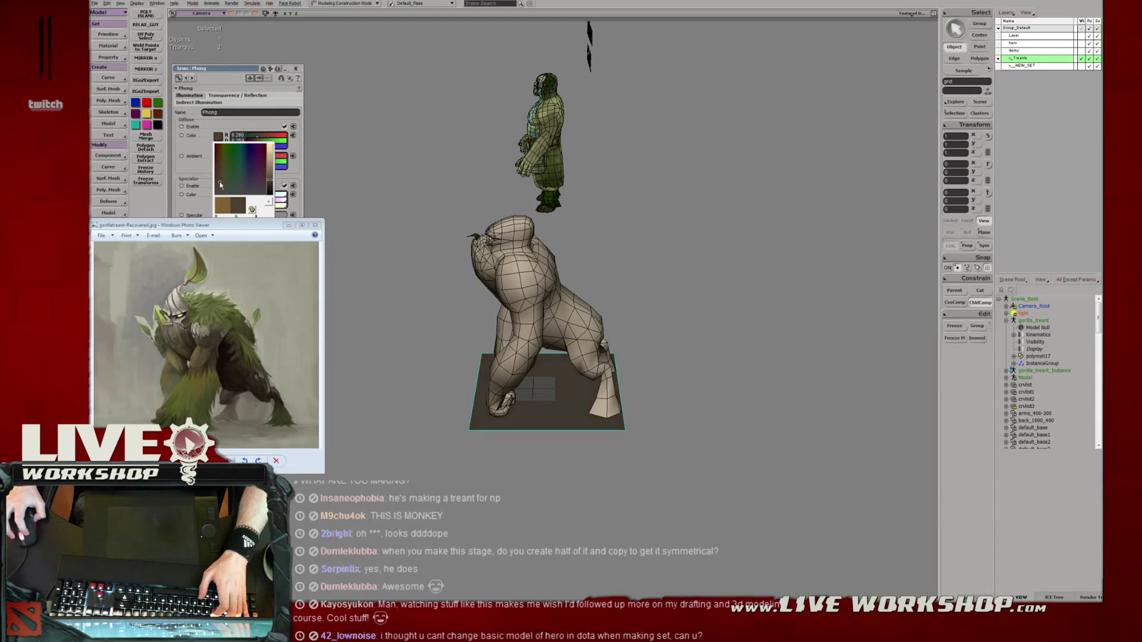
{"action": "left_click", "coordinate": [296, 68]}
{"action": "left_click", "coordinate": [349, 97]}
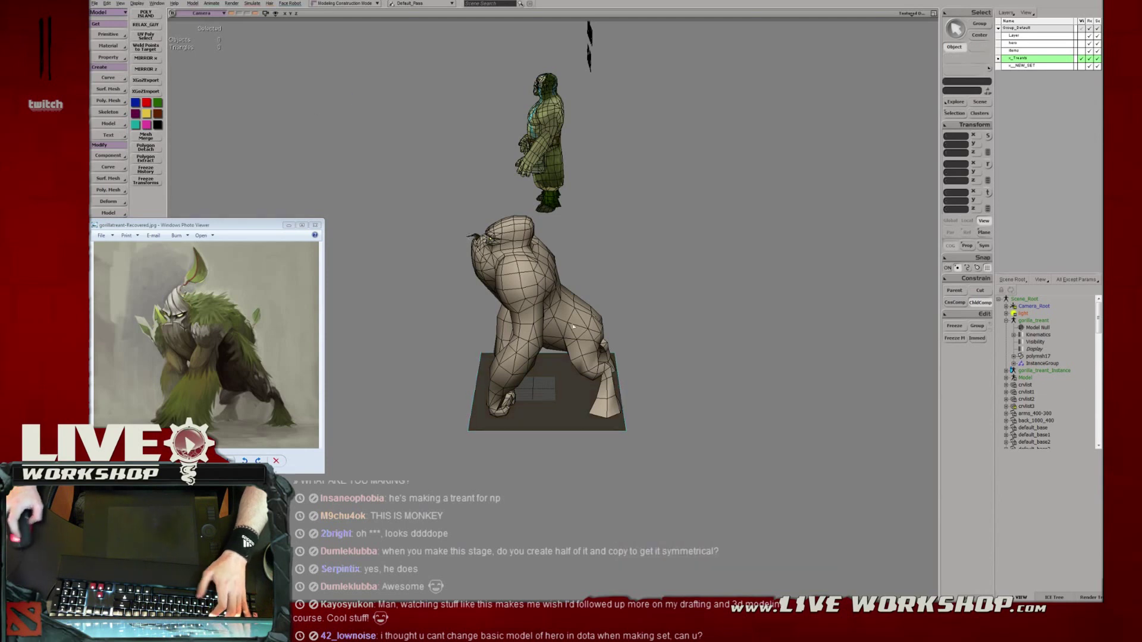
Create a new layer named ghost and move the ground plane to it.
{"action": "middle_click_drag", "start_coordinate": [597, 329], "coordinate": [608, 402]}
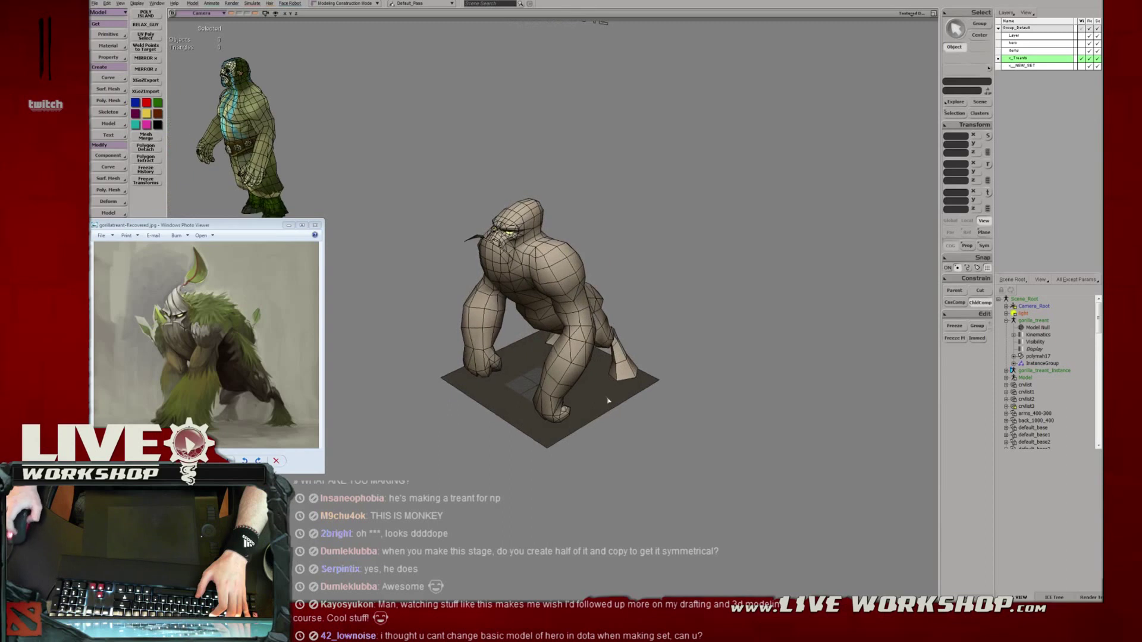
{"action": "left_click", "coordinate": [1006, 13]}
{"action": "left_click", "coordinate": [1009, 23]}
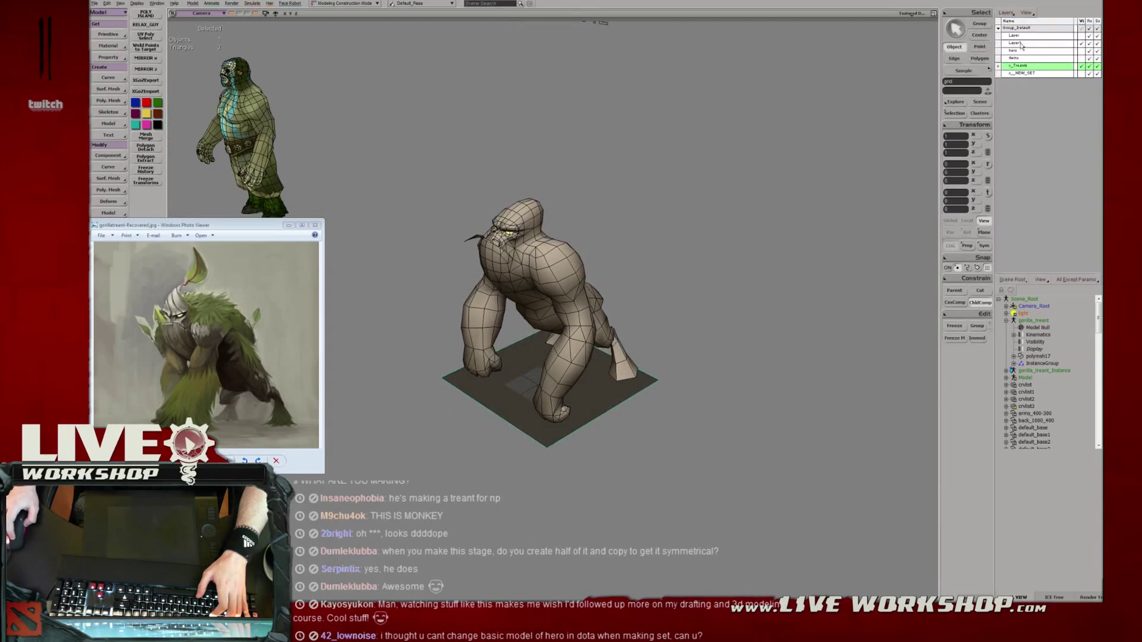
{"action": "double_click", "coordinate": [1014, 45]}
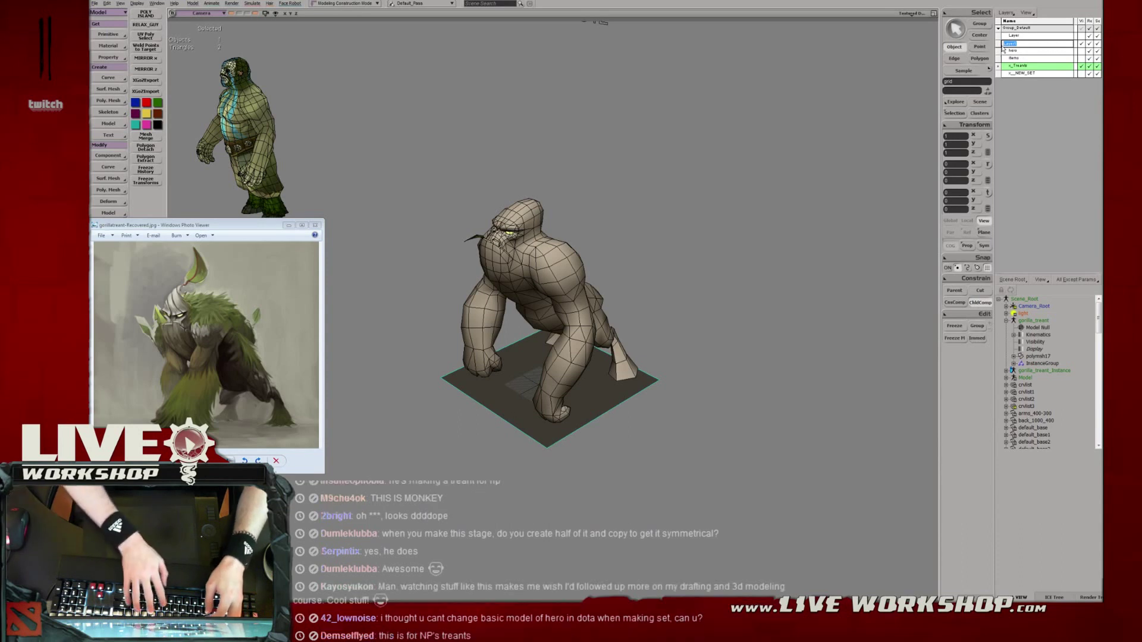
{"action": "type", "text": "ghos"}
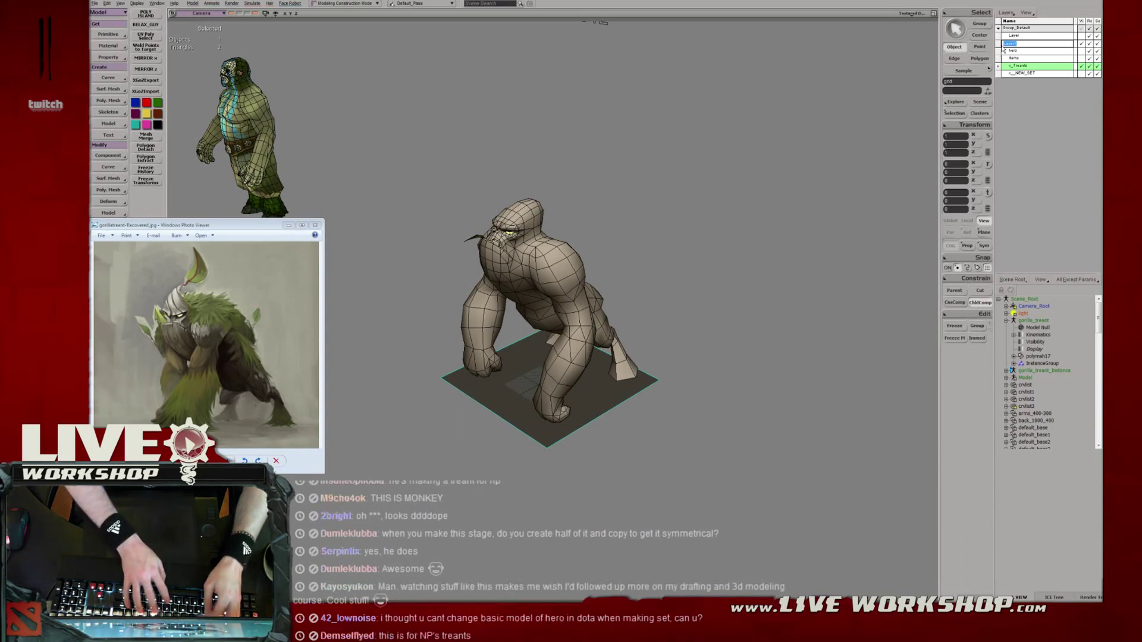
{"action": "type", "text": "t"}
{"action": "key", "text": "Return"}
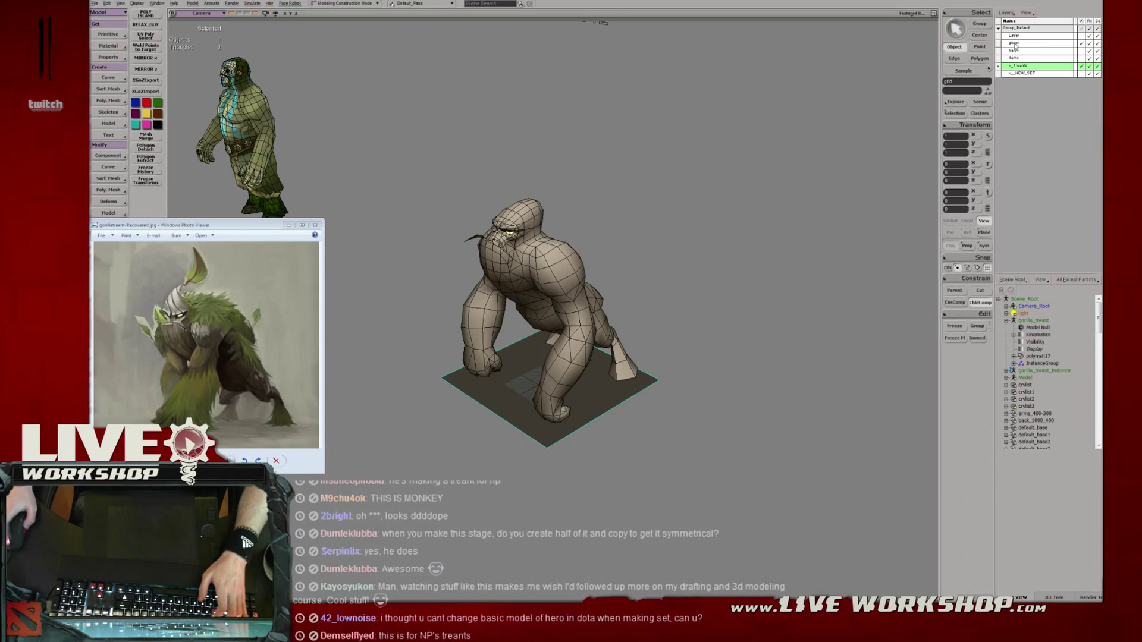
{"action": "right_click", "coordinate": [1002, 45]}
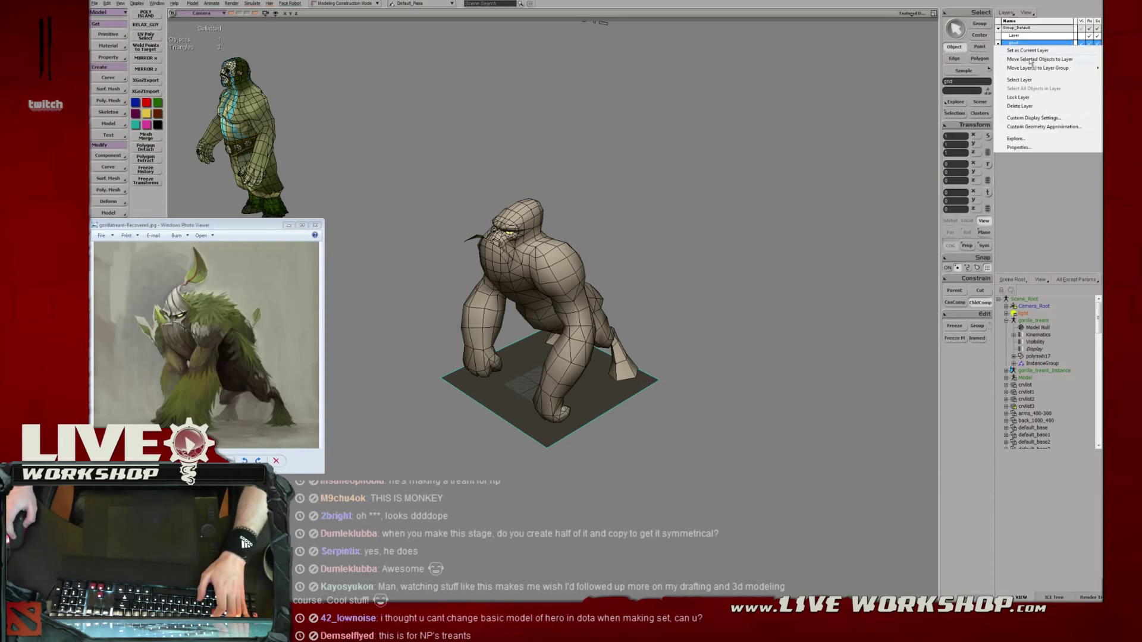
{"action": "left_click", "coordinate": [1038, 60]}
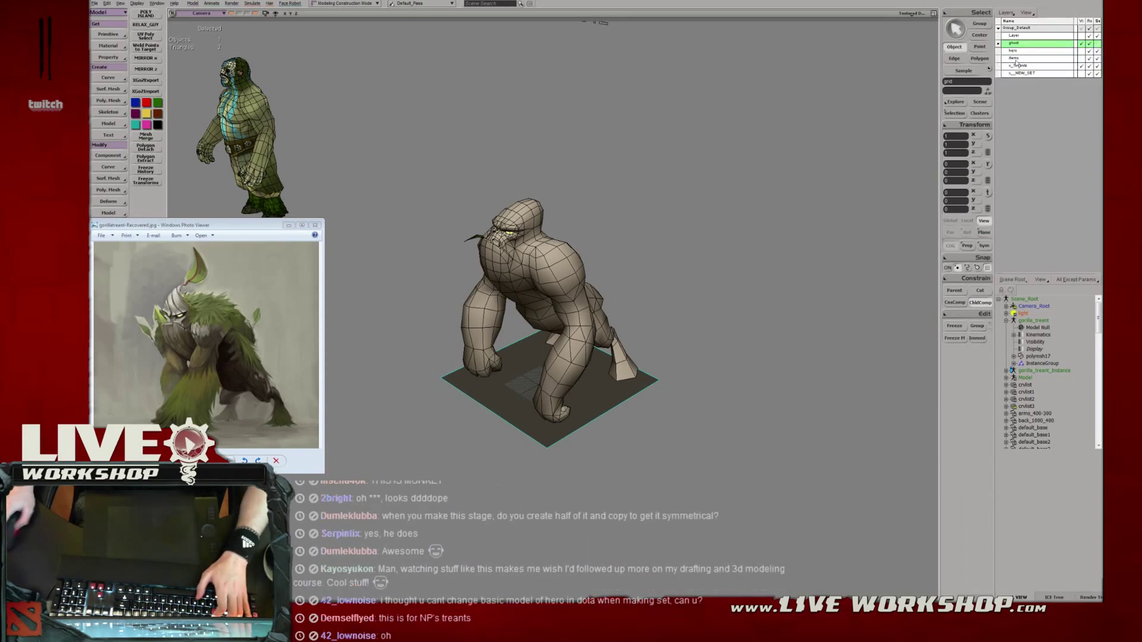
Select the mirrored instance half of the gorilla and move it to the ghost layer.
{"action": "left_click_drag", "start_coordinate": [698, 196], "coordinate": [493, 187]}
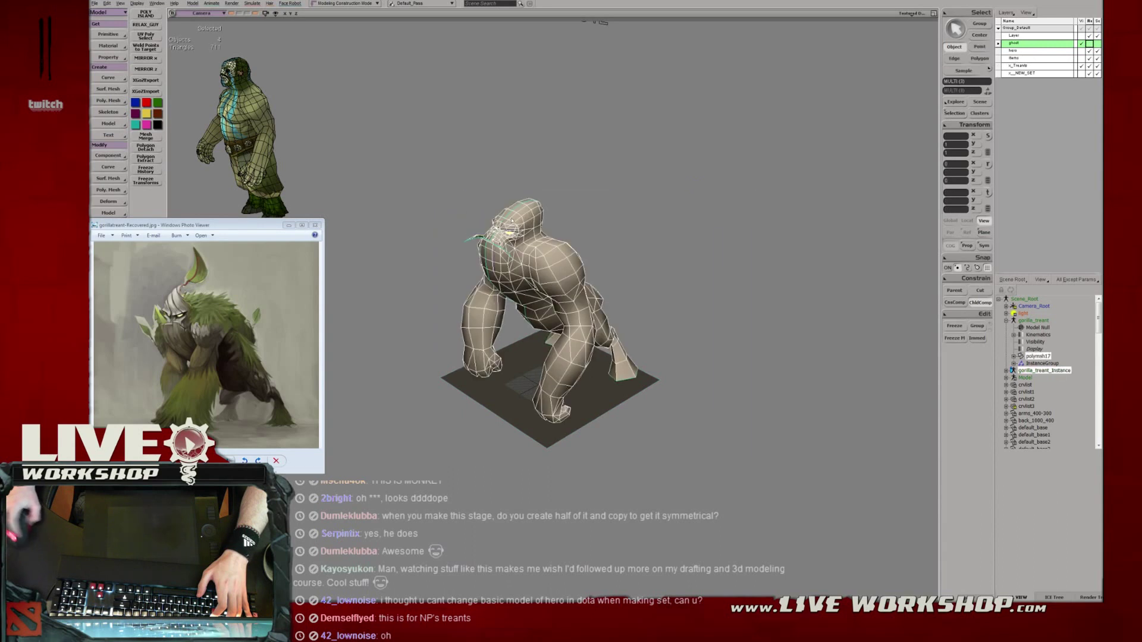
{"action": "right_click_drag", "start_coordinate": [648, 354], "coordinate": [744, 324]}
{"action": "left_click", "coordinate": [535, 260]}
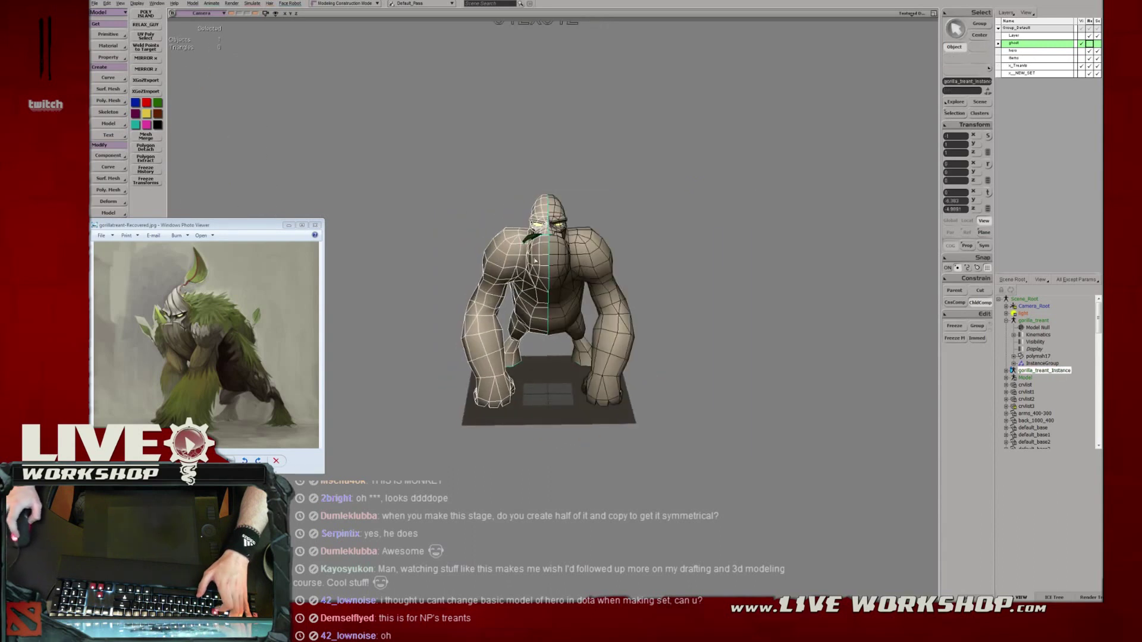
{"action": "right_click", "coordinate": [1036, 44]}
{"action": "left_click", "coordinate": [1022, 59]}
Test which parts of the gorilla and ground plane can be selected, undoing the trial move.
{"action": "left_click", "coordinate": [519, 191]}
{"action": "left_click_drag", "start_coordinate": [509, 217], "coordinate": [707, 433]}
{"action": "left_click_drag", "start_coordinate": [600, 157], "coordinate": [481, 288], "text": "shift"}
{"action": "right_click_drag", "start_coordinate": [684, 381], "coordinate": [631, 416]}
{"action": "key", "text": "v"}
{"action": "left_click_drag", "start_coordinate": [633, 417], "coordinate": [665, 473]}
{"action": "key", "text": "ctrl+z"}
{"action": "key", "text": "space"}
{"action": "key", "text": "u"}
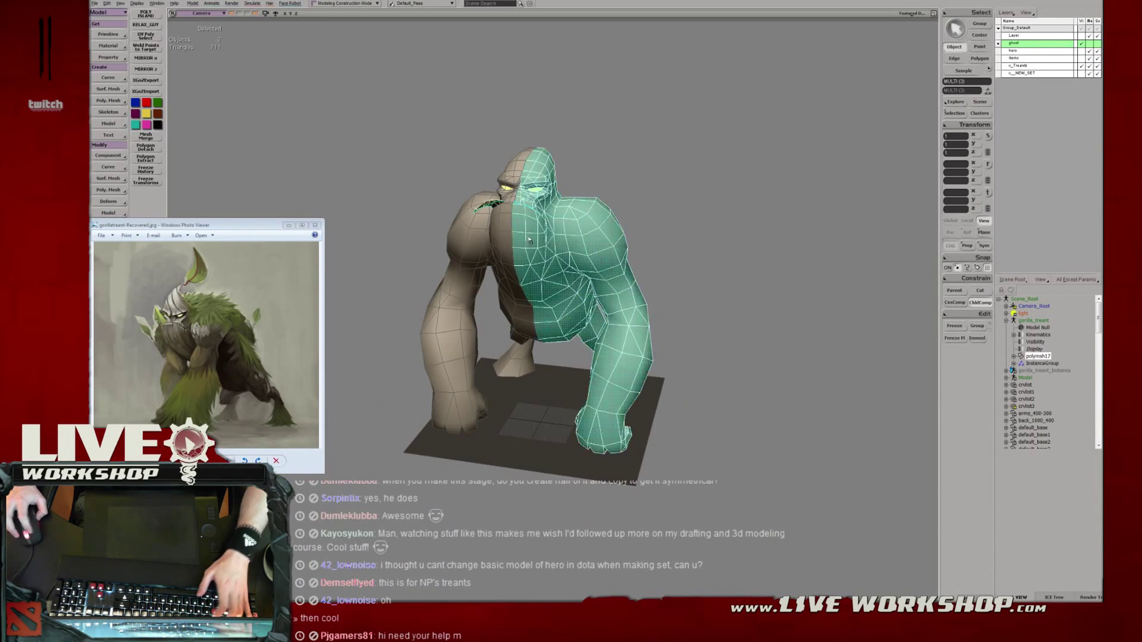
Test the selection on both gorilla halves, deselect everything and save the scene.
{"action": "left_click", "coordinate": [492, 236]}
{"action": "left_click", "coordinate": [535, 238]}
{"action": "right_click_drag", "start_coordinate": [535, 238], "coordinate": [506, 232]}
{"action": "left_click", "coordinate": [688, 225]}
{"action": "key", "text": "ctrl+s"}
Examine the gorilla's overall shape from several sides in both wireframe and shaded display.
{"action": "right_click_drag", "start_coordinate": [625, 230], "coordinate": [594, 224]}
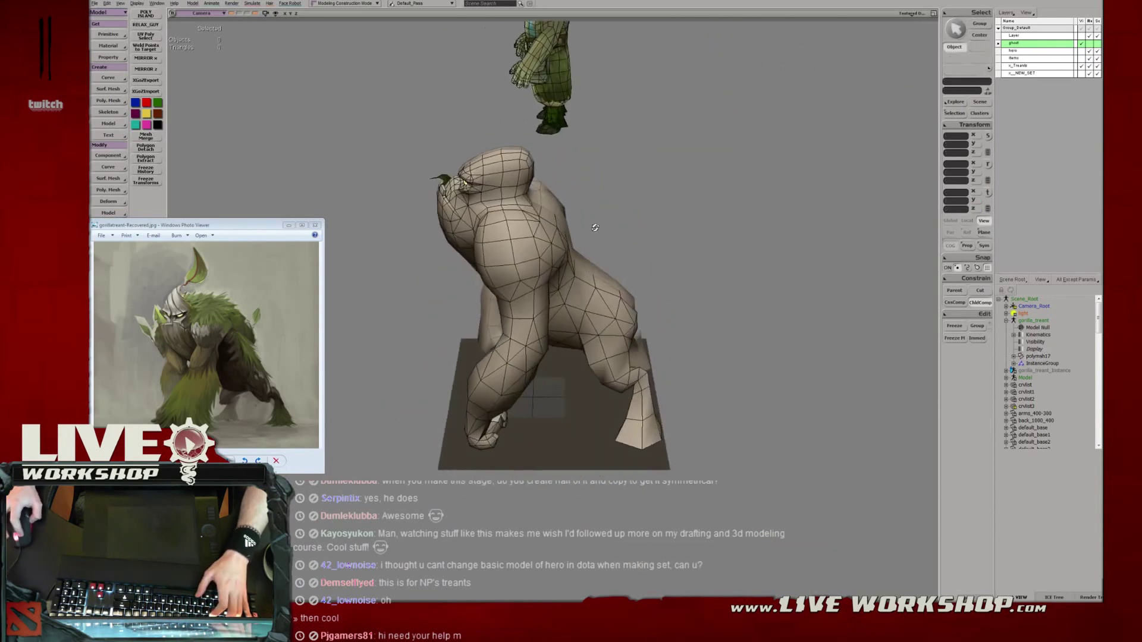
{"action": "middle_click_drag", "start_coordinate": [594, 224], "coordinate": [660, 250]}
{"action": "left_click", "coordinate": [508, 246]}
{"action": "right_click_drag", "start_coordinate": [661, 250], "coordinate": [583, 224]}
{"action": "middle_click_drag", "start_coordinate": [583, 225], "coordinate": [609, 222]}
{"action": "left_click", "coordinate": [609, 222]}
{"action": "right_click_drag", "start_coordinate": [609, 222], "coordinate": [650, 224]}
{"action": "key", "text": "4"}
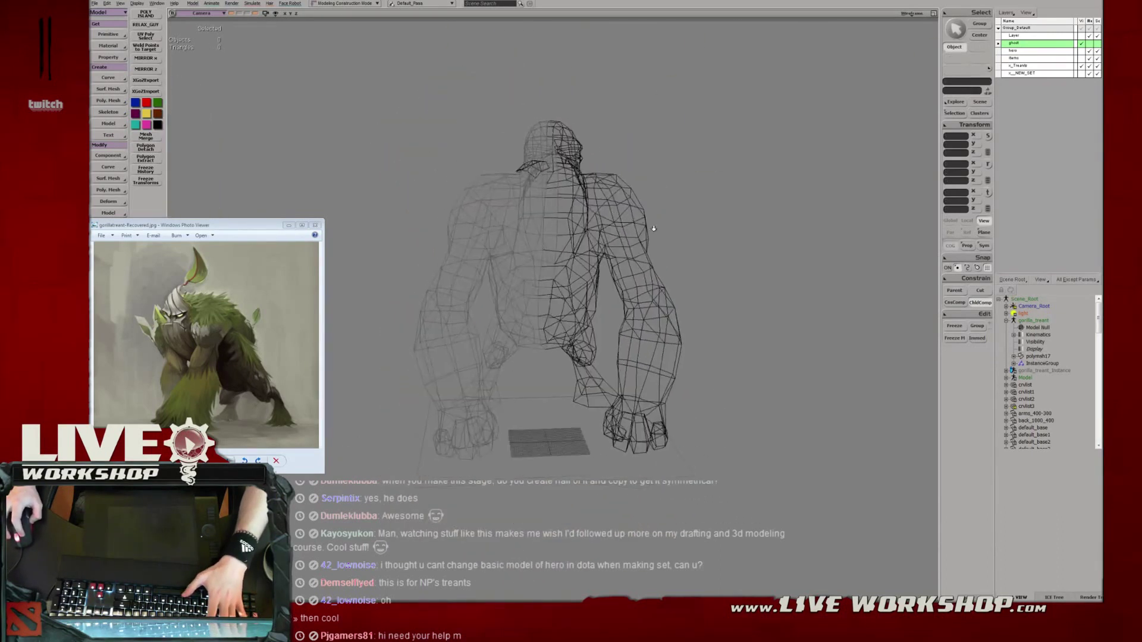
{"action": "middle_click_drag", "start_coordinate": [651, 224], "coordinate": [716, 254]}
{"action": "right_click_drag", "start_coordinate": [717, 255], "coordinate": [687, 255]}
{"action": "left_click_drag", "start_coordinate": [686, 254], "coordinate": [613, 267]}
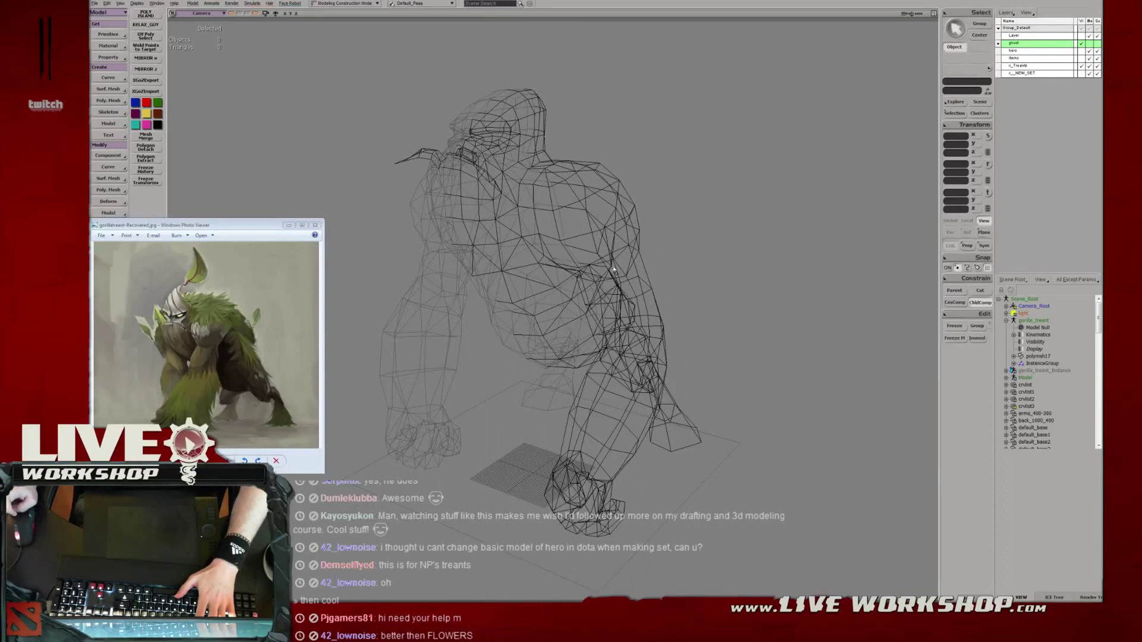
{"action": "key", "text": "6"}
{"action": "right_click_drag", "start_coordinate": [705, 230], "coordinate": [517, 212]}
{"action": "middle_click_drag", "start_coordinate": [517, 211], "coordinate": [481, 204]}
{"action": "left_click_drag", "start_coordinate": [480, 203], "coordinate": [578, 266]}
Select the gorilla's editable half and reposition points on the side and rear of the shoulder.
{"action": "key", "text": "space"}
{"action": "left_click", "coordinate": [543, 257]}
{"action": "scroll", "coordinate": [550, 250], "scroll_direction": "up", "scroll_amount": 3}
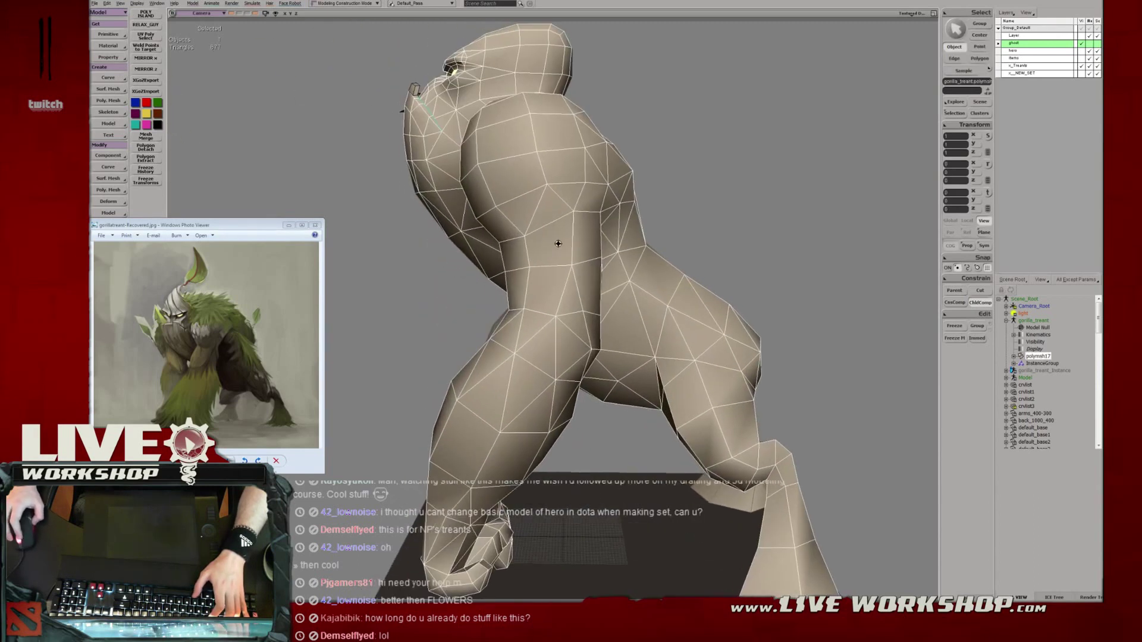
{"action": "key", "text": "t"}
{"action": "left_click", "coordinate": [573, 214]}
{"action": "key", "text": "v"}
{"action": "key", "text": "m"}
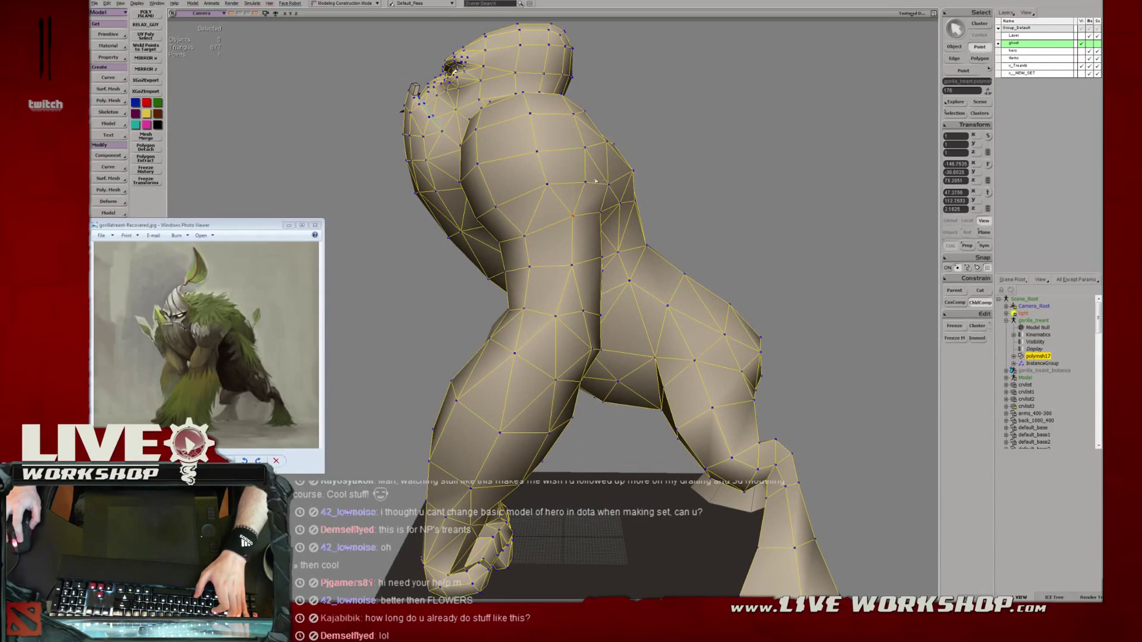
{"action": "left_click", "coordinate": [607, 141]}
{"action": "mouse_move", "coordinate": [605, 144]}
{"action": "left_mouse_down"}
{"action": "mouse_move", "coordinate": [599, 163]}
{"action": "mouse_move", "coordinate": [580, 145]}
{"action": "mouse_move", "coordinate": [603, 161]}
{"action": "left_mouse_up"}
{"action": "key", "text": "v"}
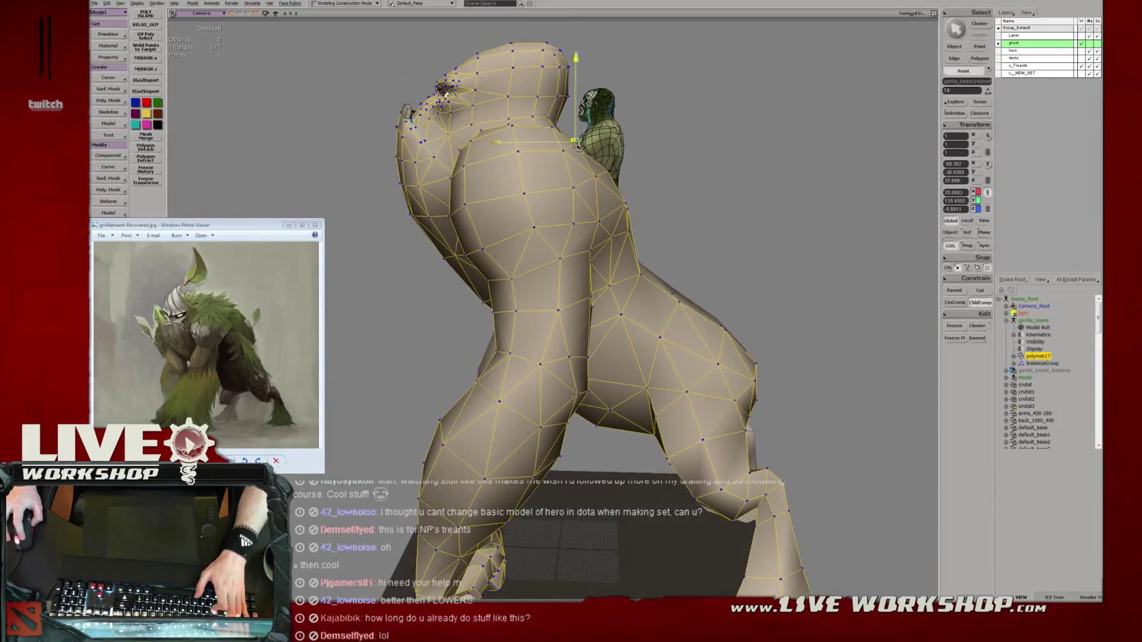
Refine the points running down the outer side of the shoulder and return to object selection.
{"action": "left_click", "coordinate": [596, 178]}
{"action": "left_click", "coordinate": [521, 197]}
{"action": "left_click", "coordinate": [521, 153]}
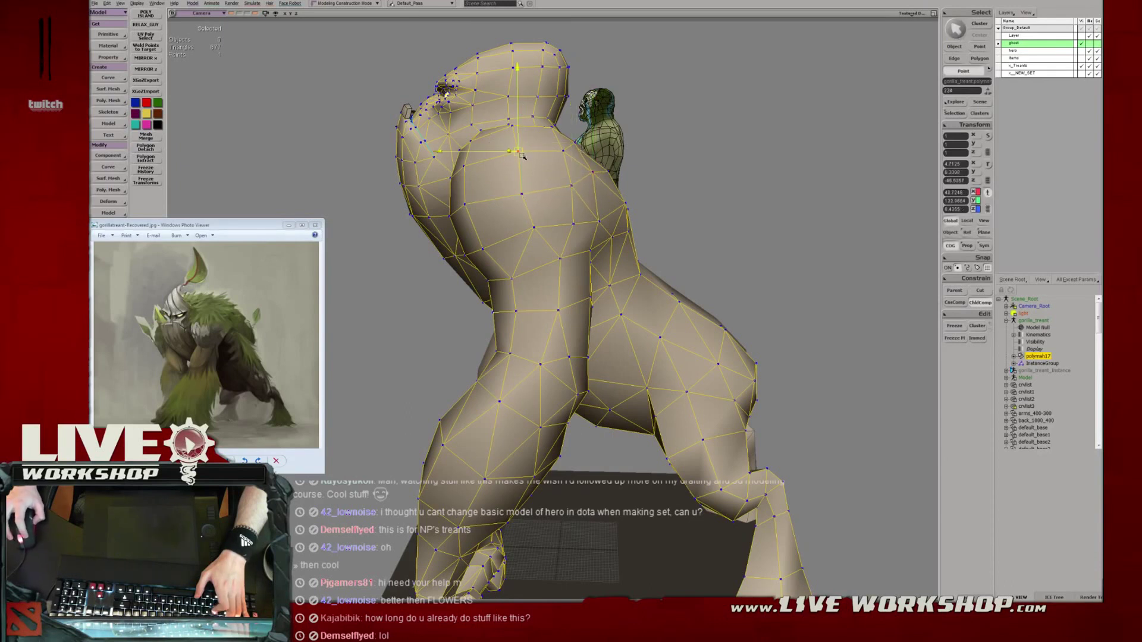
{"action": "left_click_drag", "start_coordinate": [466, 168], "coordinate": [471, 212]}
{"action": "key", "text": "t"}
{"action": "left_click", "coordinate": [534, 227]}
{"action": "key", "text": "space"}
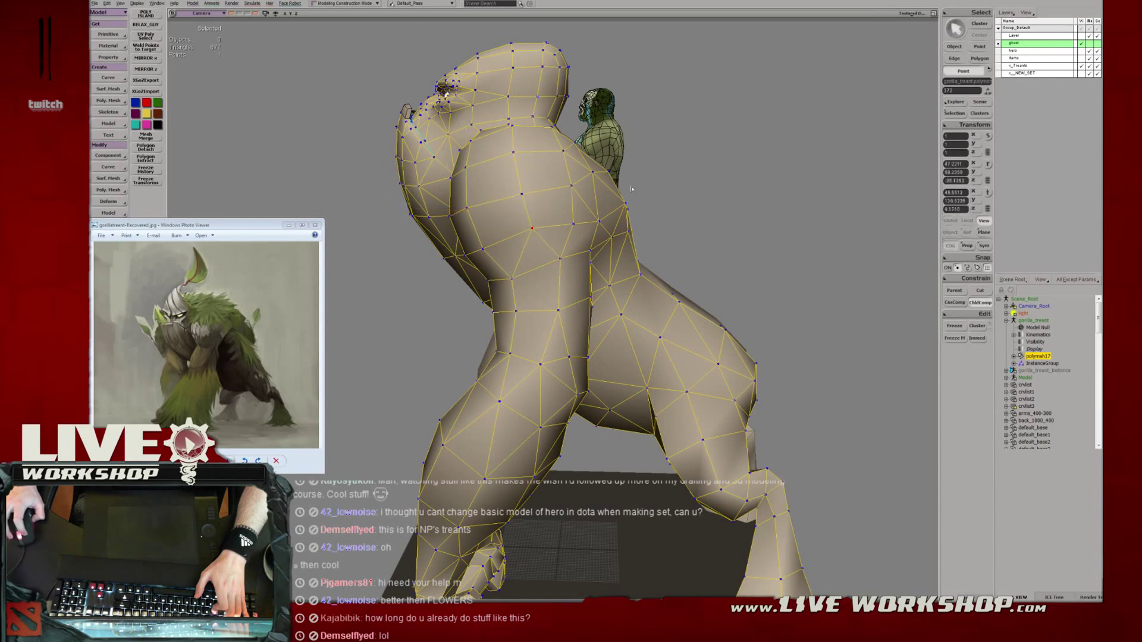
{"action": "left_click", "coordinate": [631, 189]}
Examine the reshaped shoulder and torso from the front and from farther away.
{"action": "key", "text": "s"}
{"action": "middle_click_drag", "start_coordinate": [631, 189], "coordinate": [446, 141]}
{"action": "right_click_drag", "start_coordinate": [446, 140], "coordinate": [566, 235]}
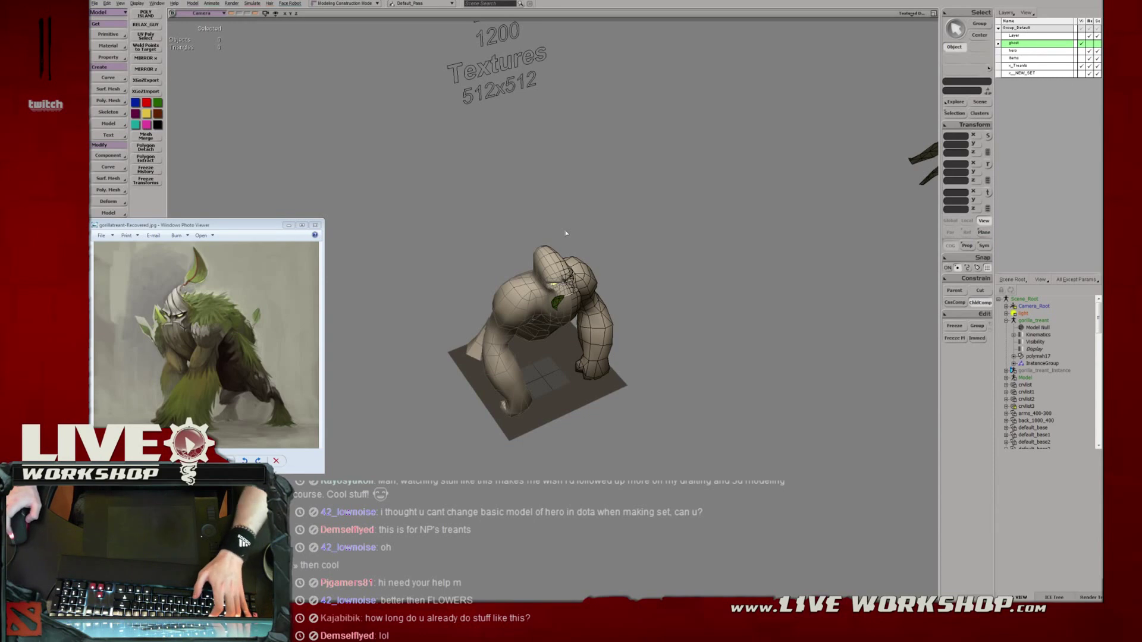
{"action": "key", "text": "s"}
{"action": "middle_click_drag", "start_coordinate": [727, 153], "coordinate": [734, 187]}
{"action": "right_click_drag", "start_coordinate": [734, 186], "coordinate": [644, 185]}
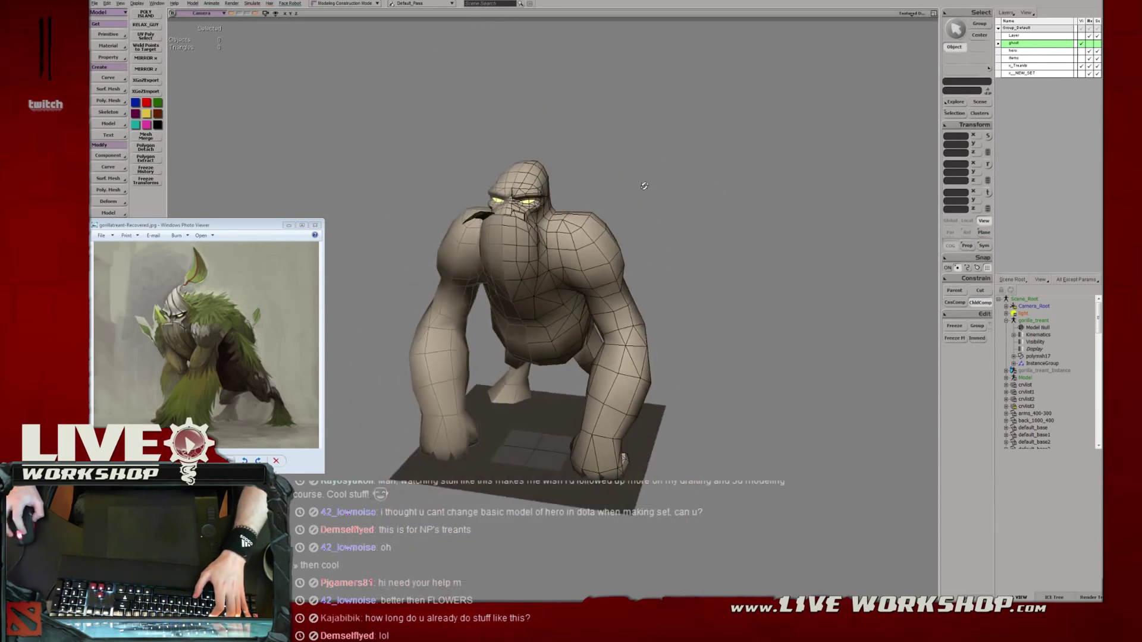
{"action": "scroll", "coordinate": [644, 186], "scroll_direction": "up", "scroll_amount": 4}
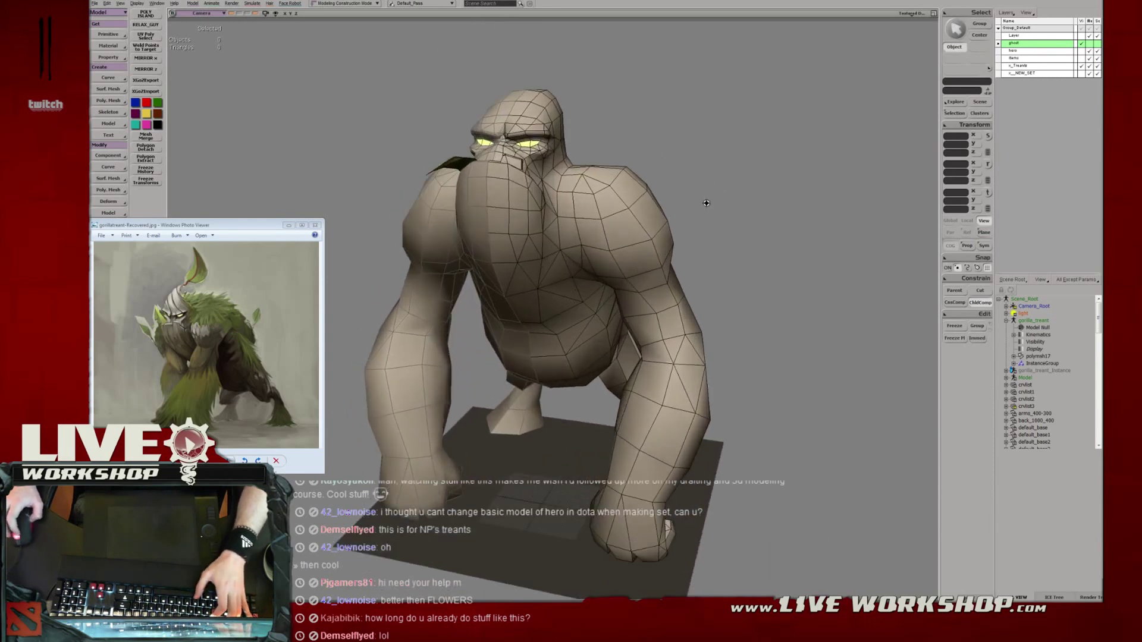
{"action": "scroll", "coordinate": [643, 195], "scroll_direction": "up", "scroll_amount": 1}
{"action": "key", "text": "s"}
Reposition the points on the shoulder's outer contour in a high front view.
{"action": "right_click_drag", "start_coordinate": [643, 194], "coordinate": [635, 277]}
{"action": "left_click", "coordinate": [539, 210]}
{"action": "key", "text": "s"}
{"action": "key", "text": "t"}
{"action": "key", "text": "s"}
{"action": "key", "text": "v"}
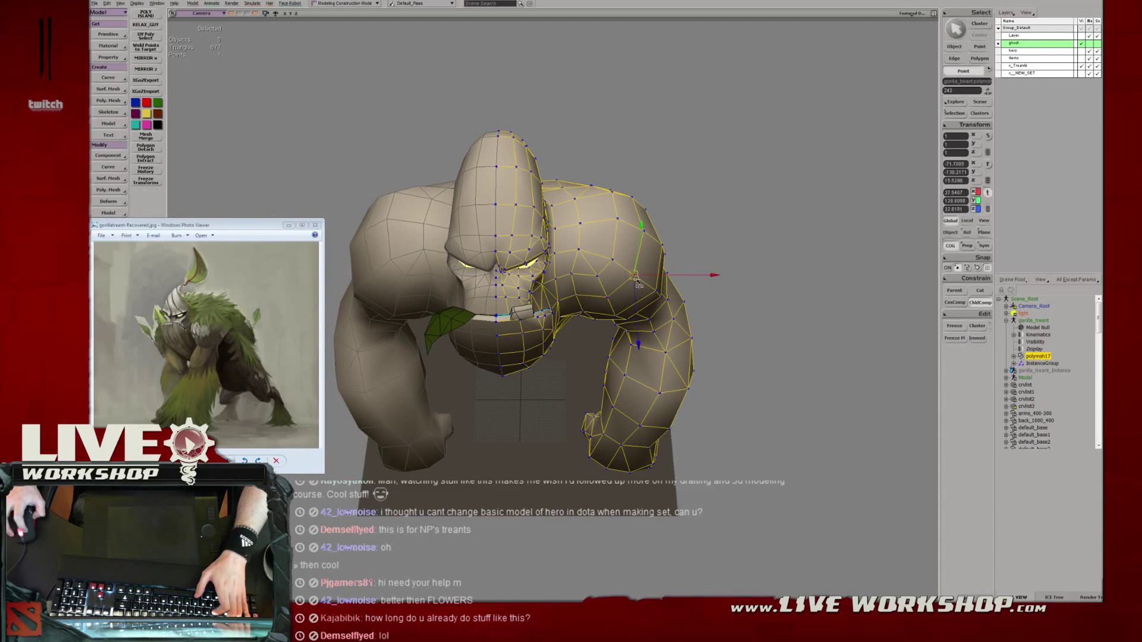
{"action": "key", "text": "m"}
{"action": "left_click_drag", "start_coordinate": [645, 232], "coordinate": [651, 230]}
{"action": "key", "text": "s"}
{"action": "right_click_drag", "start_coordinate": [651, 230], "coordinate": [512, 176]}
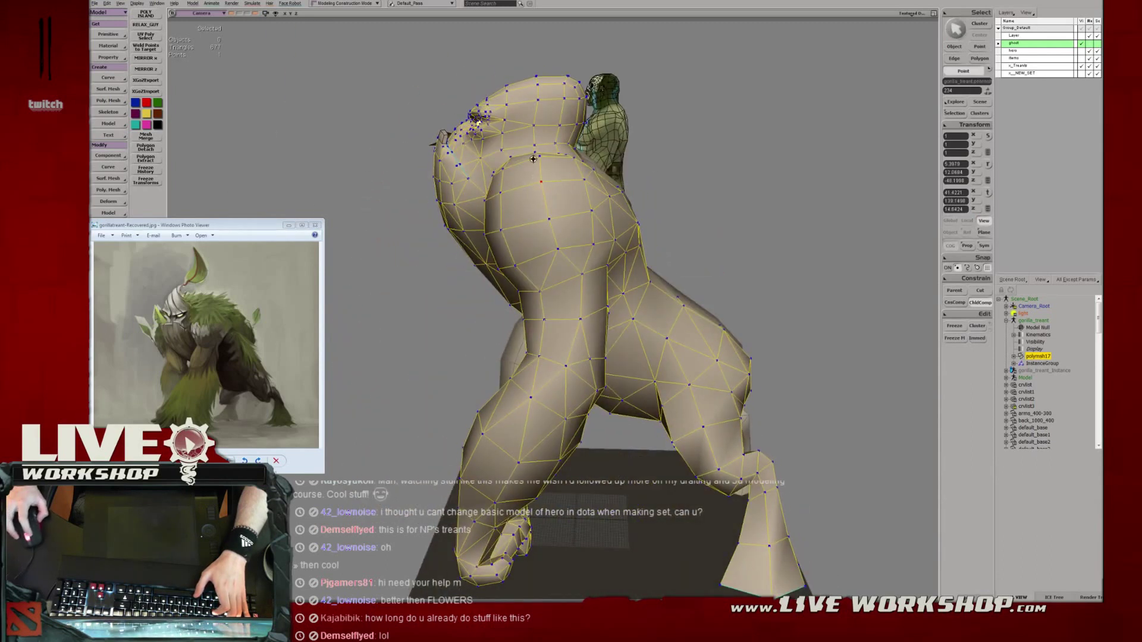
Reposition the points where the gorilla's neck meets the top and inner edge of the shoulder.
{"action": "middle_click_drag", "start_coordinate": [534, 159], "coordinate": [536, 180]}
{"action": "key", "text": "s"}
{"action": "mouse_move", "coordinate": [535, 180]}
{"action": "right_mouse_down"}
{"action": "mouse_move", "coordinate": [589, 179]}
{"action": "mouse_move", "coordinate": [537, 180]}
{"action": "right_mouse_up"}
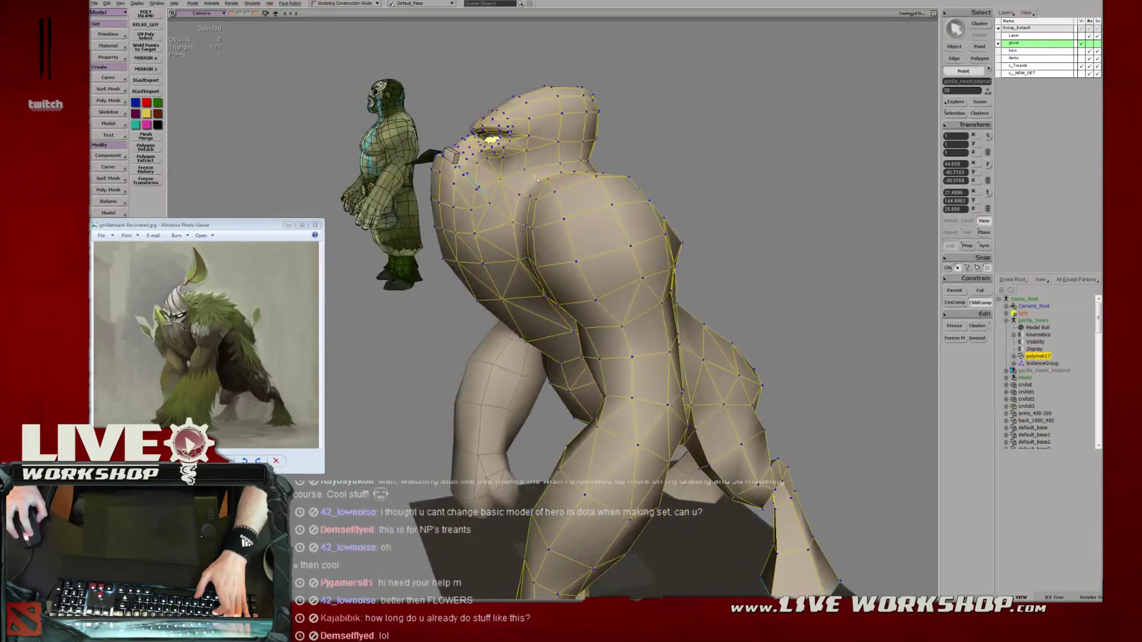
{"action": "middle_click_drag", "start_coordinate": [541, 188], "coordinate": [566, 205]}
{"action": "scroll", "coordinate": [566, 205], "scroll_direction": "up", "scroll_amount": 3}
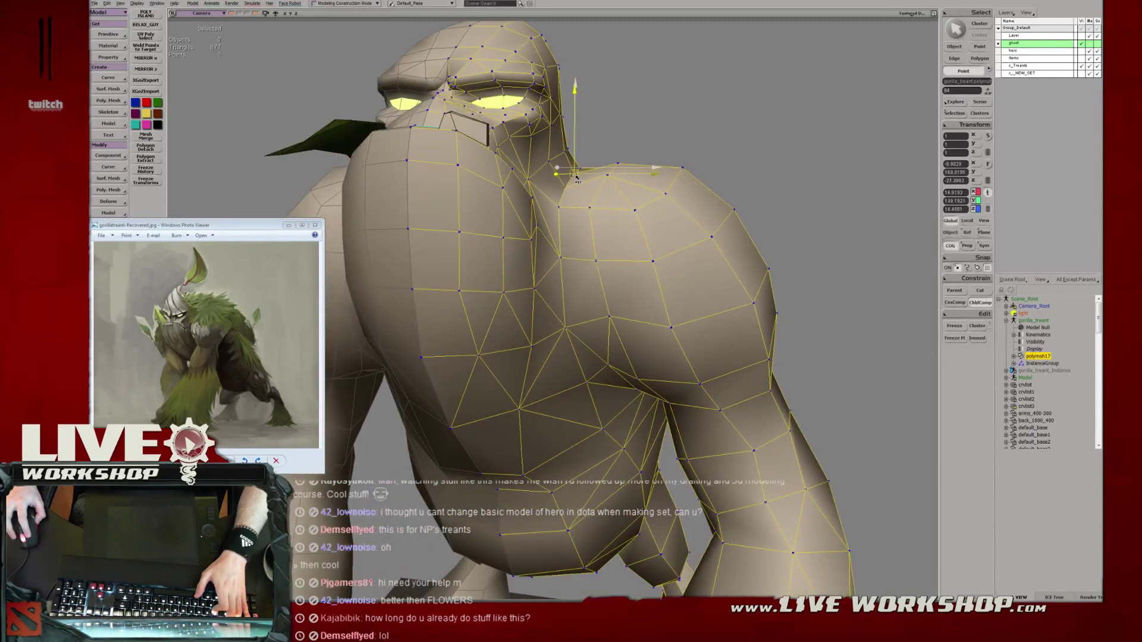
{"action": "left_click", "coordinate": [579, 176]}
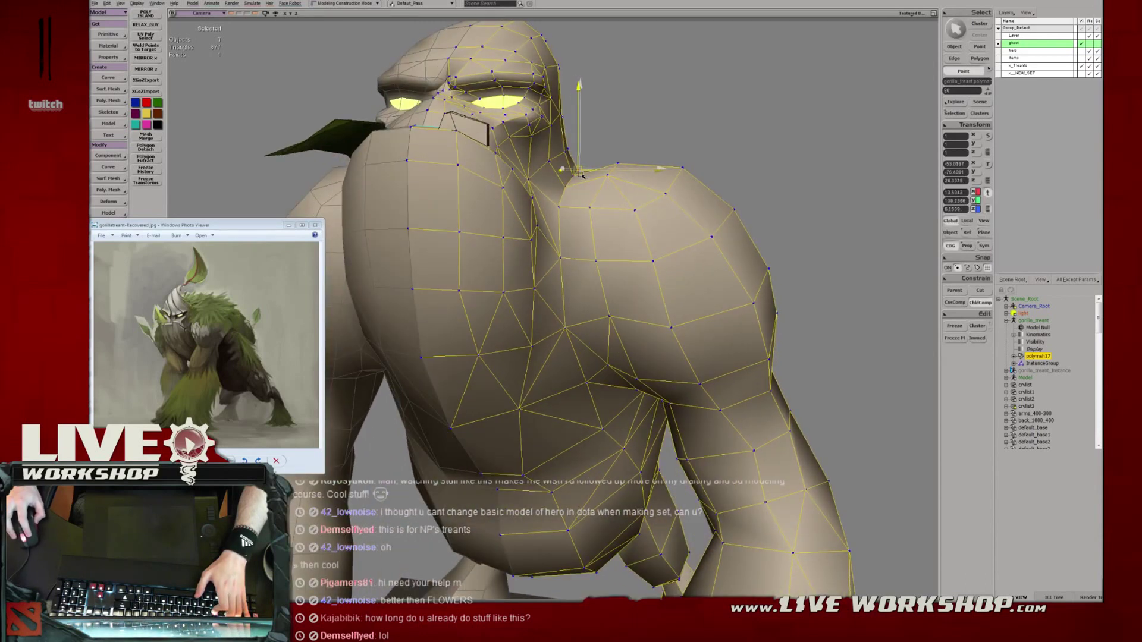
{"action": "left_click", "coordinate": [559, 221]}
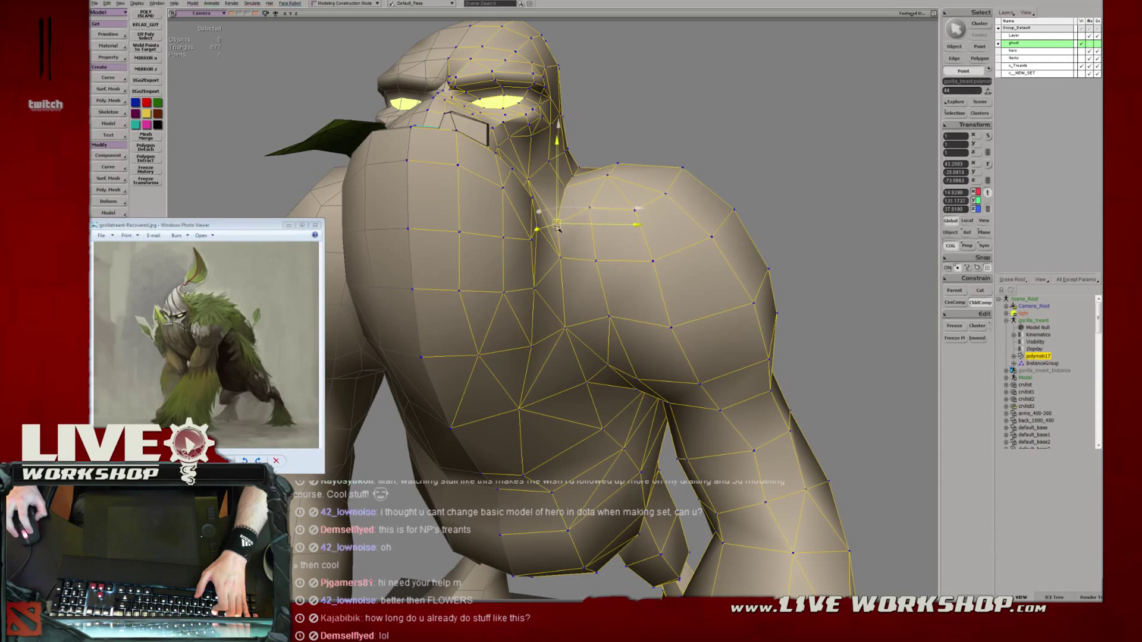
Adjust the point in the crease between chest and front shoulder, using side and front views.
{"action": "right_click_drag", "start_coordinate": [577, 210], "coordinate": [573, 214]}
{"action": "middle_click_drag", "start_coordinate": [556, 224], "coordinate": [554, 229]}
{"action": "key", "text": "m"}
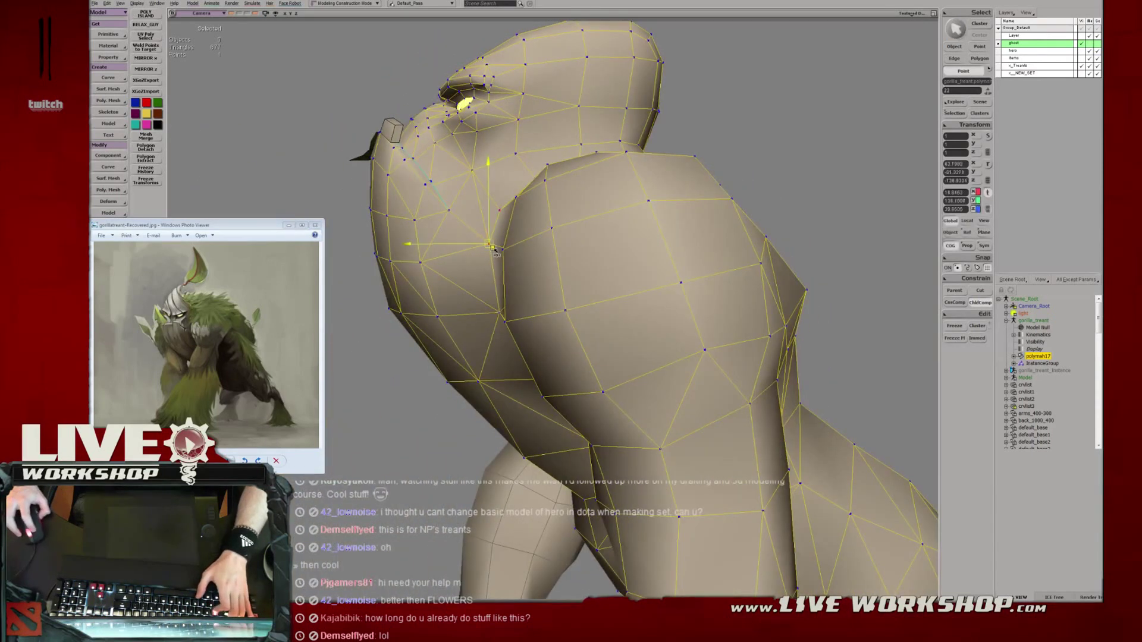
{"action": "middle_click_drag", "start_coordinate": [497, 258], "coordinate": [592, 239]}
{"action": "key", "text": "m"}
{"action": "key", "text": "s"}
{"action": "left_click", "coordinate": [592, 239]}
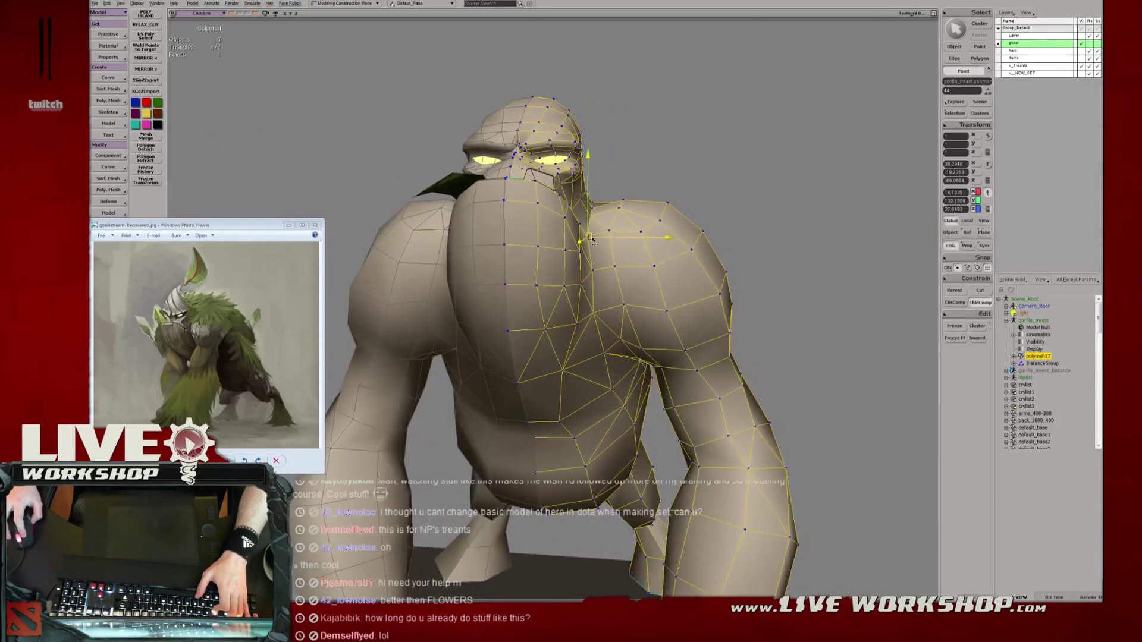
Reposition the points on the upper inner front of the shoulder.
{"action": "key", "text": "t"}
{"action": "left_click", "coordinate": [610, 231]}
{"action": "key", "text": "s"}
{"action": "right_click_drag", "start_coordinate": [609, 232], "coordinate": [621, 234]}
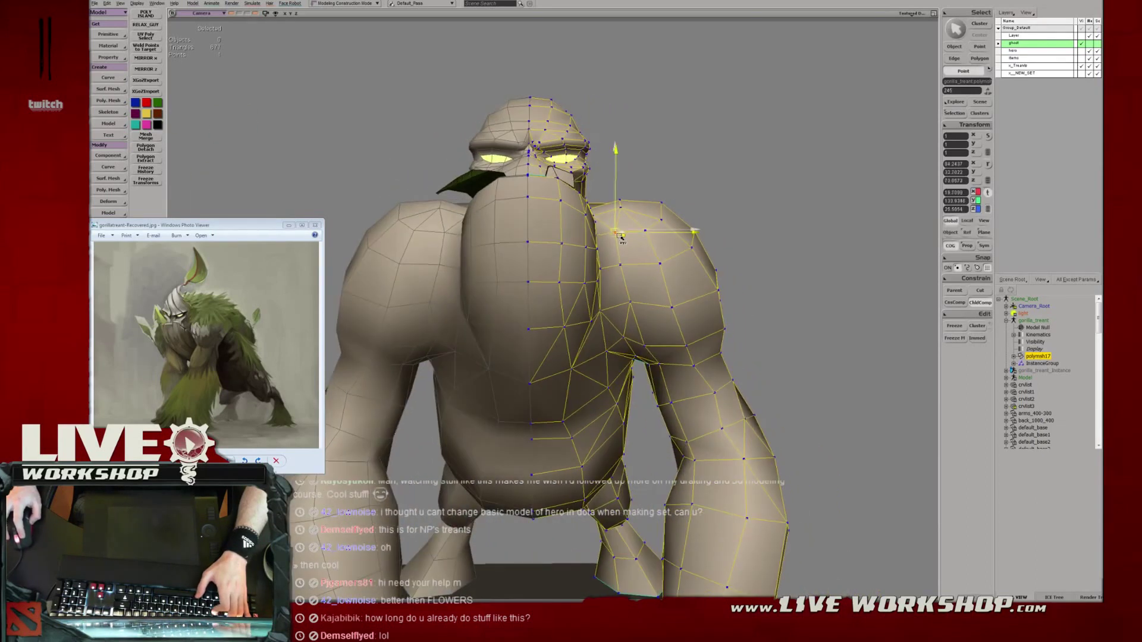
{"action": "left_click", "coordinate": [622, 269]}
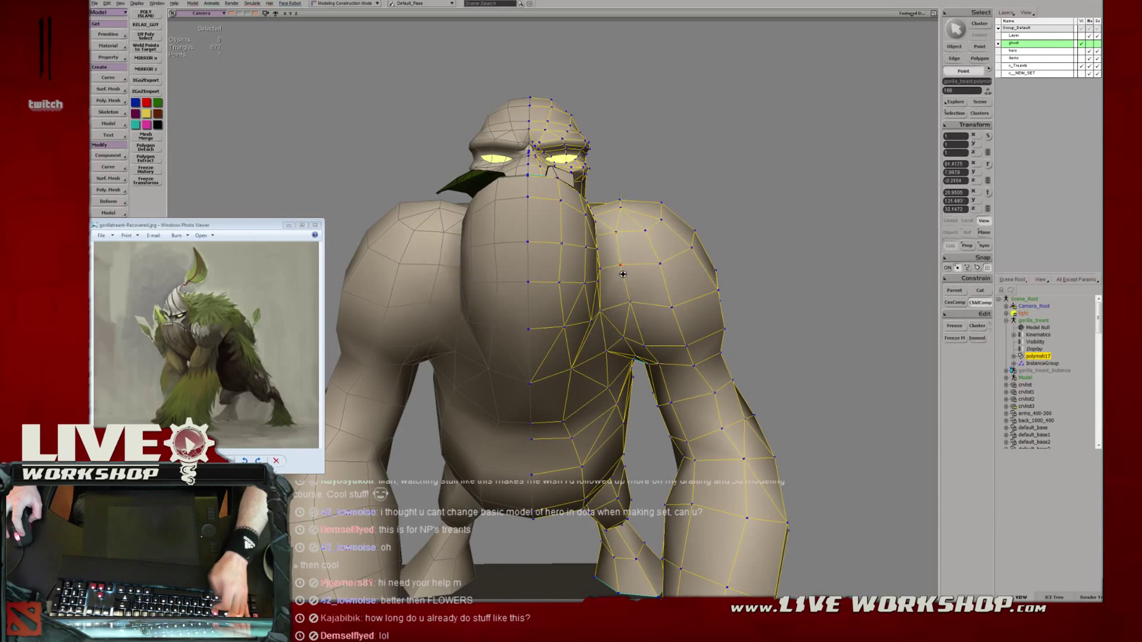
{"action": "left_click_drag", "start_coordinate": [625, 271], "coordinate": [632, 312]}
Refine the points on the shoulder's lower front above the armpit and deselect the mesh.
{"action": "key", "text": "s"}
{"action": "mouse_move", "coordinate": [627, 310]}
{"action": "right_mouse_down"}
{"action": "mouse_move", "coordinate": [452, 298]}
{"action": "mouse_move", "coordinate": [624, 301]}
{"action": "right_mouse_up"}
{"action": "left_click_drag", "start_coordinate": [624, 301], "coordinate": [641, 291]}
{"action": "right_click_drag", "start_coordinate": [640, 290], "coordinate": [627, 319]}
{"action": "left_click", "coordinate": [628, 320]}
{"action": "left_click", "coordinate": [642, 310]}
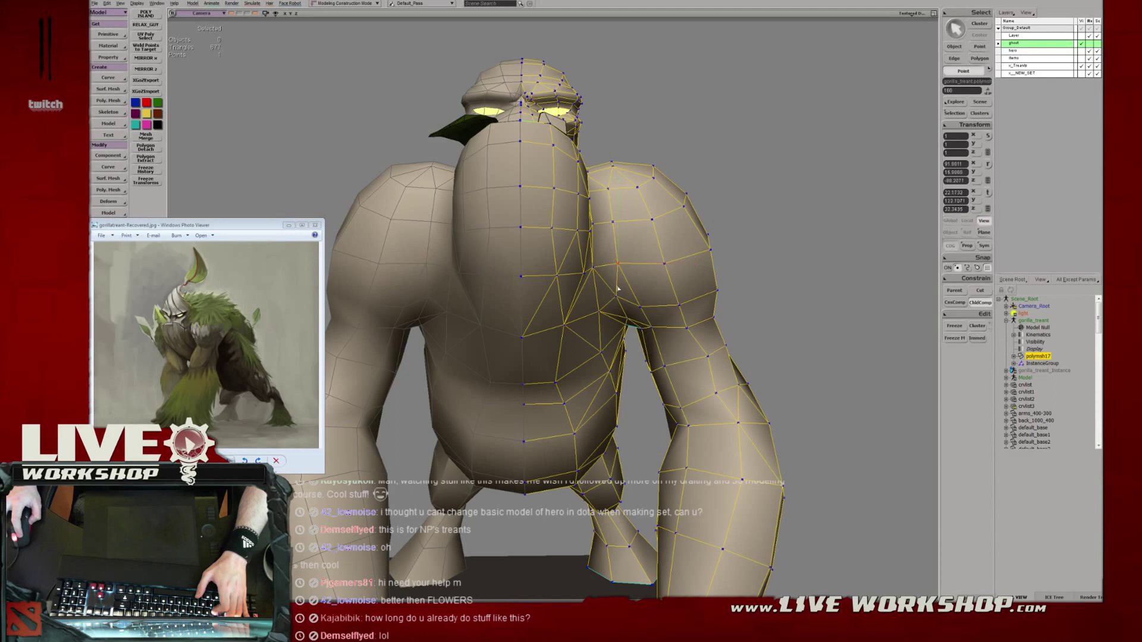
{"action": "key", "text": "space"}
{"action": "left_click", "coordinate": [769, 245]}
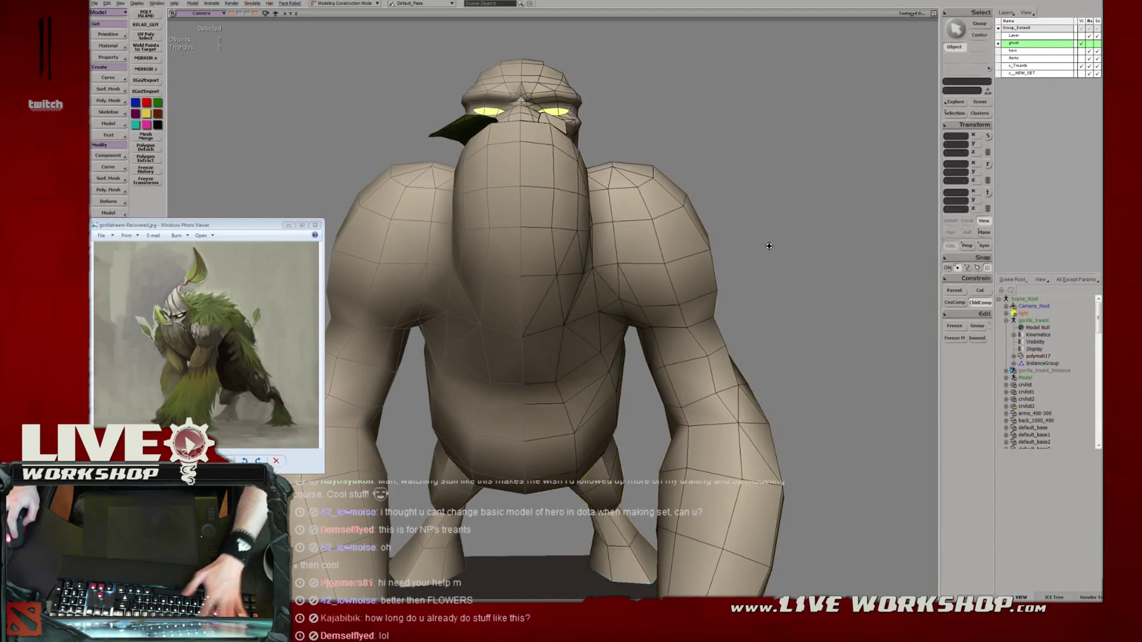
Reposition points on the editable half's lower hind leg, return to object selection and save the scene.
{"action": "key", "text": "s"}
{"action": "middle_click_drag", "start_coordinate": [770, 245], "coordinate": [668, 301]}
{"action": "right_click_drag", "start_coordinate": [668, 301], "coordinate": [495, 279]}
{"action": "middle_click_drag", "start_coordinate": [495, 279], "coordinate": [590, 339]}
{"action": "left_click", "coordinate": [624, 321]}
{"action": "key", "text": "t"}
{"action": "left_click", "coordinate": [553, 365]}
{"action": "left_click", "coordinate": [584, 327]}
{"action": "key", "text": "v"}
{"action": "left_click_drag", "start_coordinate": [578, 321], "coordinate": [592, 339]}
{"action": "mouse_move", "coordinate": [587, 329]}
{"action": "middle_mouse_down"}
{"action": "mouse_move", "coordinate": [569, 257]}
{"action": "mouse_move", "coordinate": [584, 274]}
{"action": "mouse_move", "coordinate": [576, 314]}
{"action": "mouse_move", "coordinate": [540, 321]}
{"action": "mouse_move", "coordinate": [590, 340]}
{"action": "middle_mouse_up"}
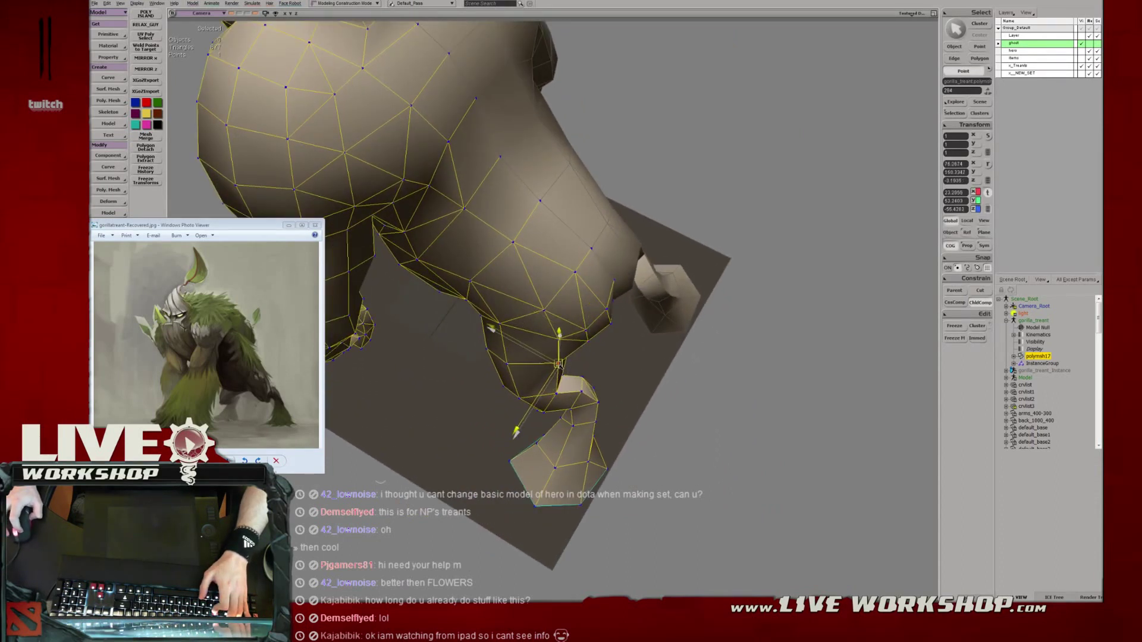
{"action": "middle_click_drag", "start_coordinate": [604, 362], "coordinate": [645, 237]}
{"action": "key", "text": "space"}
{"action": "key", "text": "ctrl+s"}
{"action": "key", "text": "ctrl+d"}
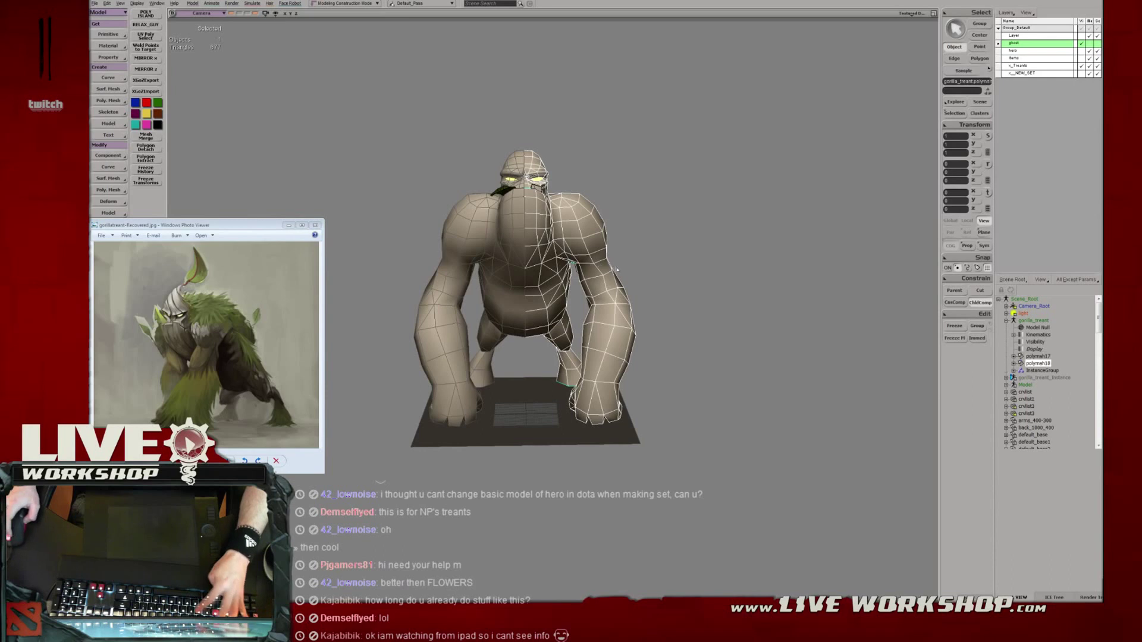
{"action": "left_click_drag", "start_coordinate": [483, 218], "coordinate": [585, 218]}
{"action": "left_click", "coordinate": [584, 218], "text": "shift"}
{"action": "middle_click_drag", "start_coordinate": [585, 217], "coordinate": [597, 255]}
{"action": "middle_click_drag", "start_coordinate": [657, 236], "coordinate": [606, 370]}
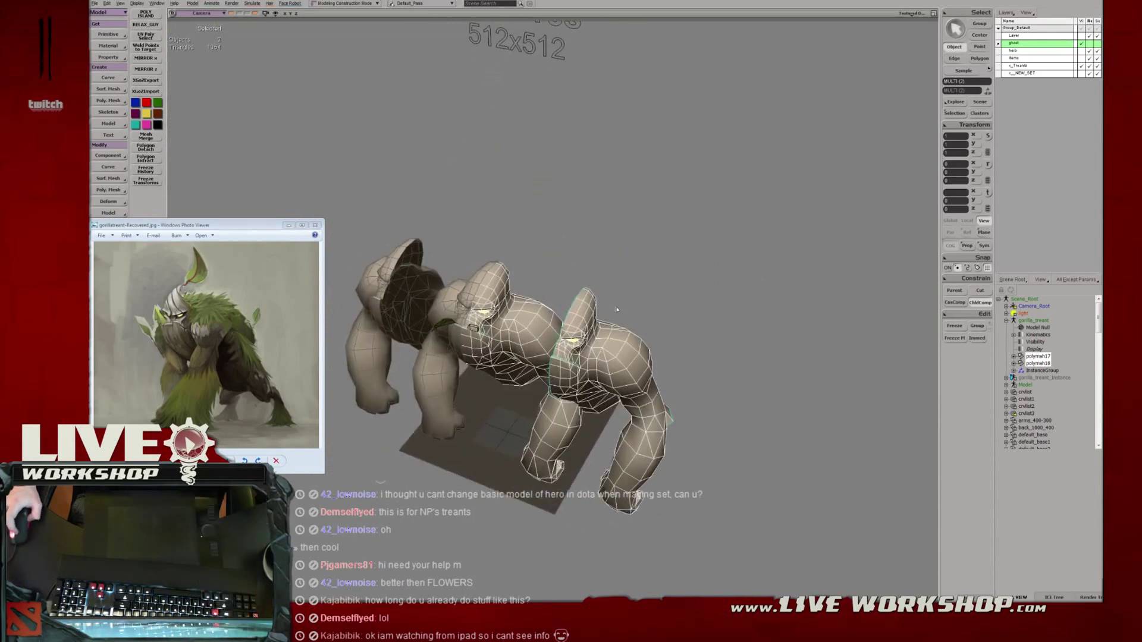
{"action": "mouse_move", "coordinate": [657, 291]}
{"action": "middle_mouse_down"}
{"action": "mouse_move", "coordinate": [583, 283]}
{"action": "mouse_move", "coordinate": [651, 304]}
{"action": "middle_mouse_up"}
{"action": "scroll", "coordinate": [654, 307], "scroll_direction": "up", "scroll_amount": 3}
{"action": "left_click", "coordinate": [657, 308]}
{"action": "key", "text": "Delete"}
Select the remaining editable half of the gorilla and save the scene.
{"action": "left_click", "coordinate": [580, 292]}
{"action": "middle_click_drag", "start_coordinate": [580, 292], "coordinate": [653, 271]}
{"action": "key", "text": "ctrl+s"}
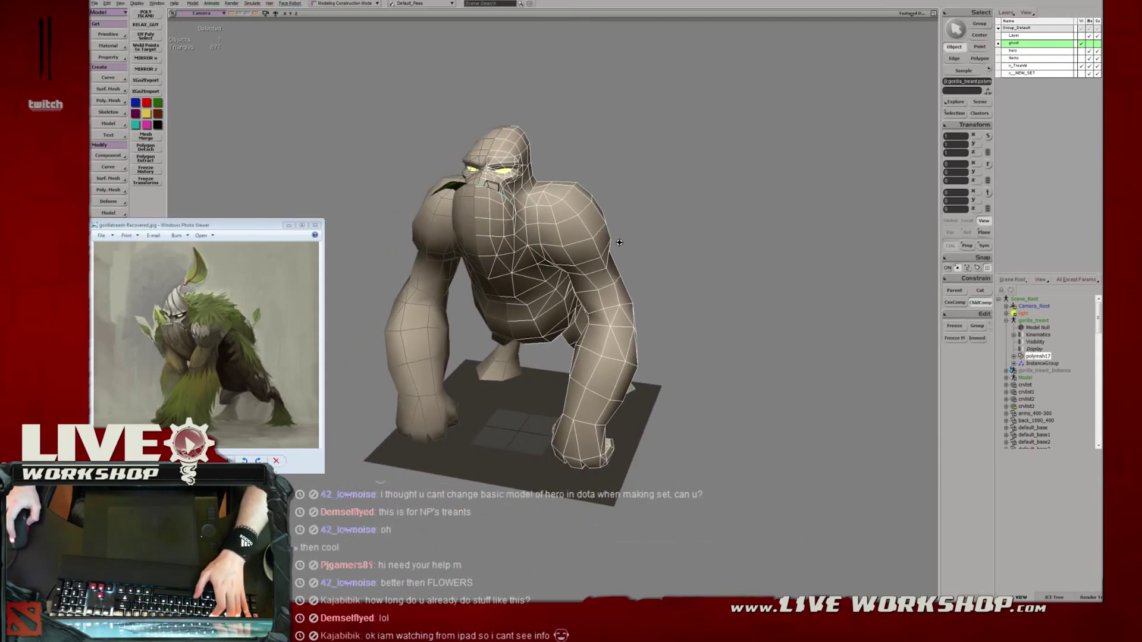
Reposition points at the base of the neck and along the jaw, and deselect the mesh.
{"action": "middle_click_drag", "start_coordinate": [619, 245], "coordinate": [543, 235]}
{"action": "key", "text": "t"}
{"action": "left_click", "coordinate": [543, 235]}
{"action": "key", "text": "space"}
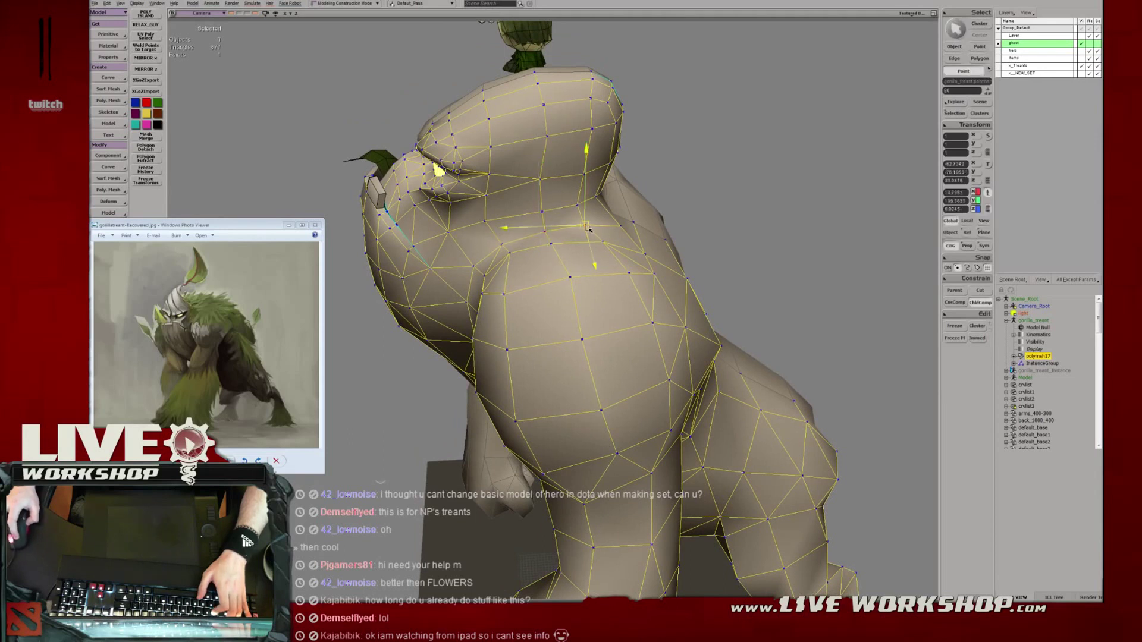
{"action": "middle_click_drag", "start_coordinate": [615, 221], "coordinate": [604, 248]}
{"action": "key", "text": "m"}
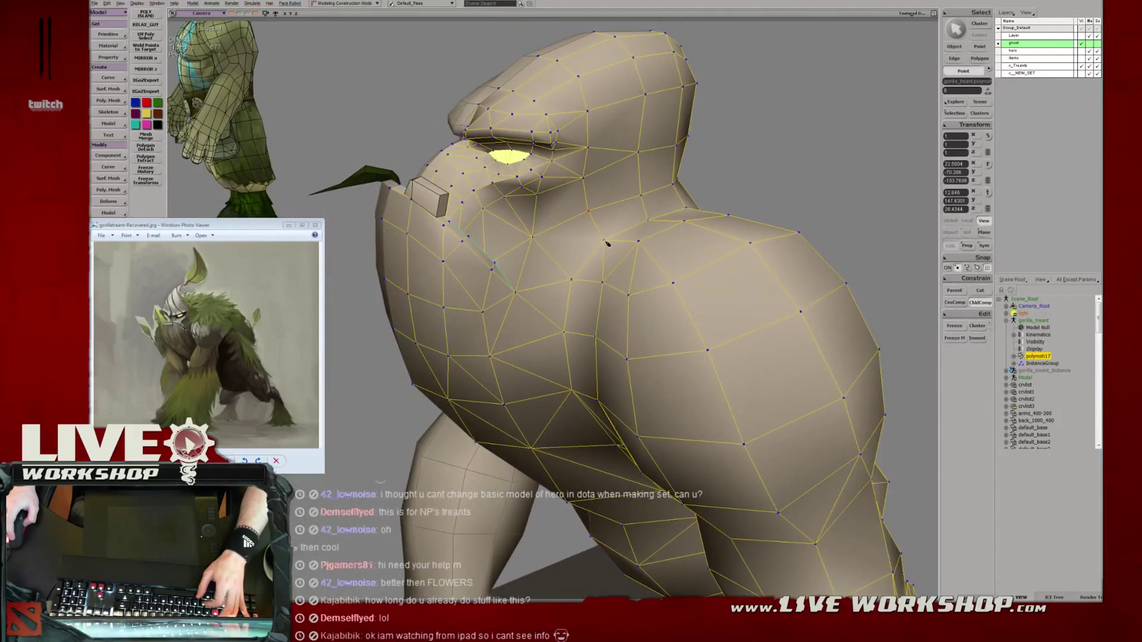
{"action": "middle_click_drag", "start_coordinate": [535, 240], "coordinate": [636, 222]}
{"action": "key", "text": "space"}
{"action": "left_click", "coordinate": [711, 150]}
Reselect the editable half and adjust the cheek points beside the corner of the mouth.
{"action": "scroll", "coordinate": [711, 150], "scroll_direction": "down", "scroll_amount": 5}
{"action": "middle_click_drag", "start_coordinate": [711, 150], "coordinate": [493, 257]}
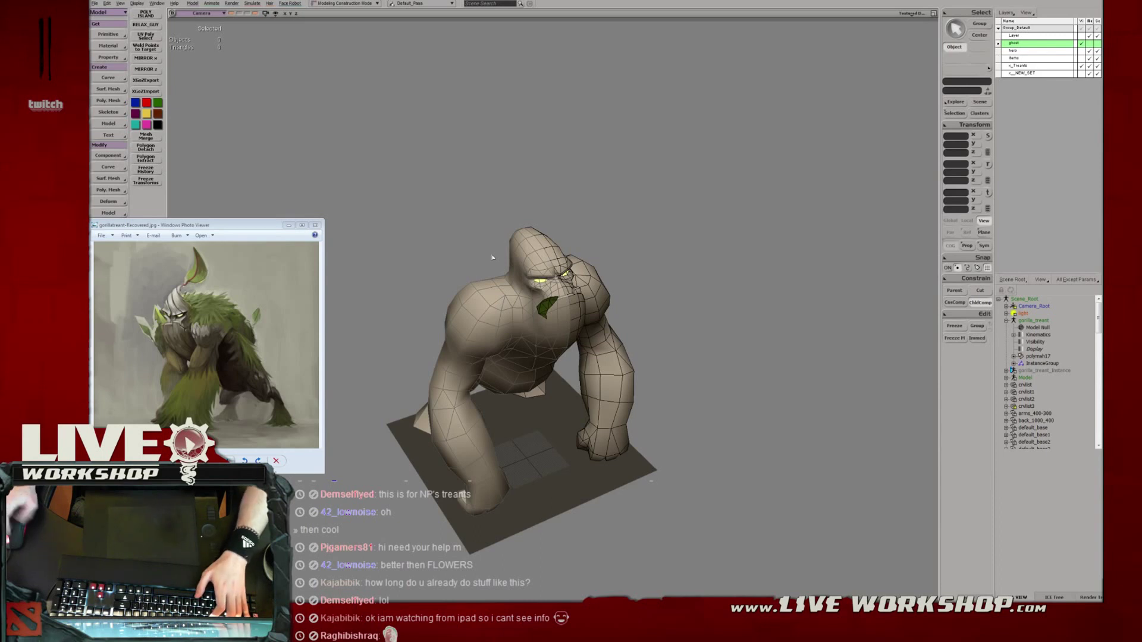
{"action": "middle_click_drag", "start_coordinate": [533, 264], "coordinate": [494, 248]}
{"action": "left_click", "coordinate": [615, 259]}
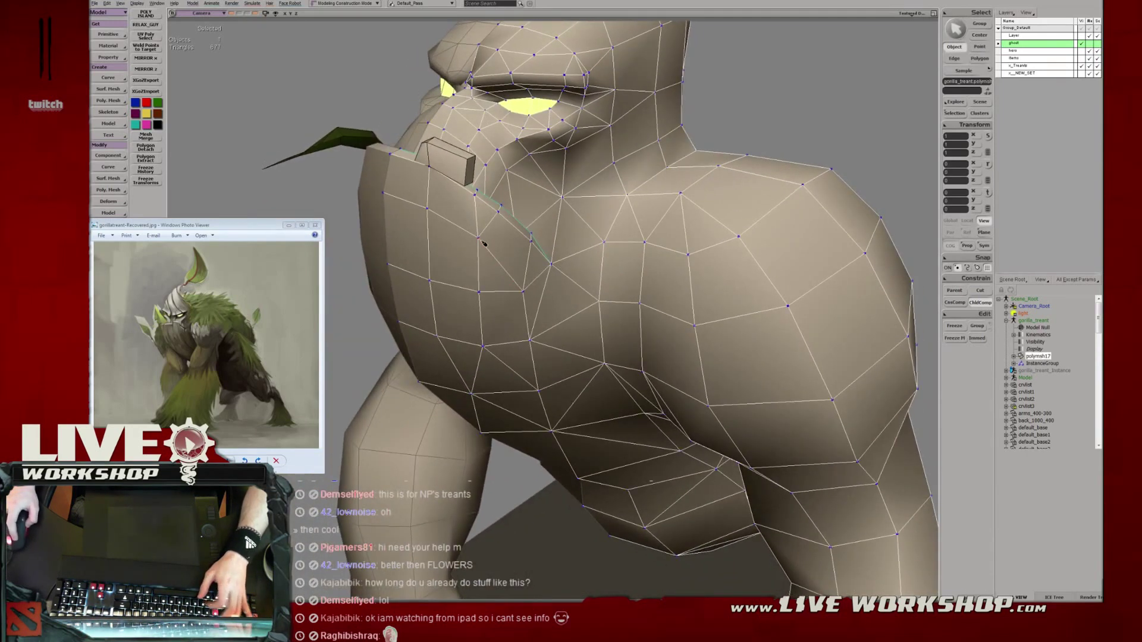
{"action": "key", "text": "t"}
{"action": "left_click", "coordinate": [535, 245]}
{"action": "middle_click_drag", "start_coordinate": [535, 244], "coordinate": [554, 218]}
{"action": "key", "text": "e"}
{"action": "left_click", "coordinate": [634, 337]}
{"action": "key", "text": "t"}
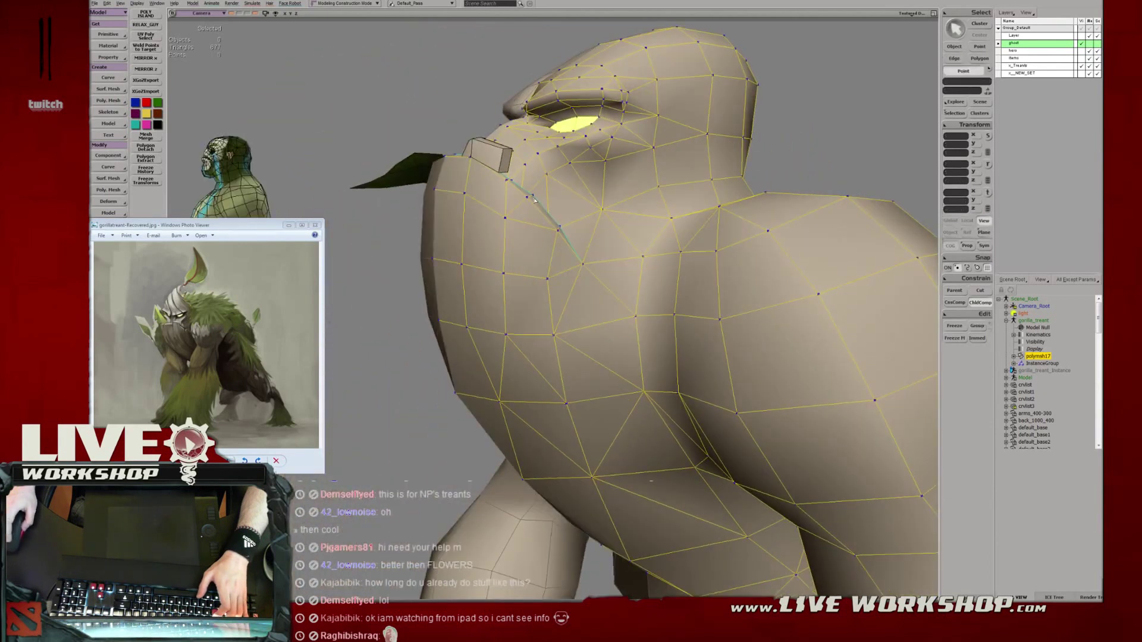
Reposition the border points along the open mouth from the side and from above, and deselect the mesh.
{"action": "left_click", "coordinate": [532, 196]}
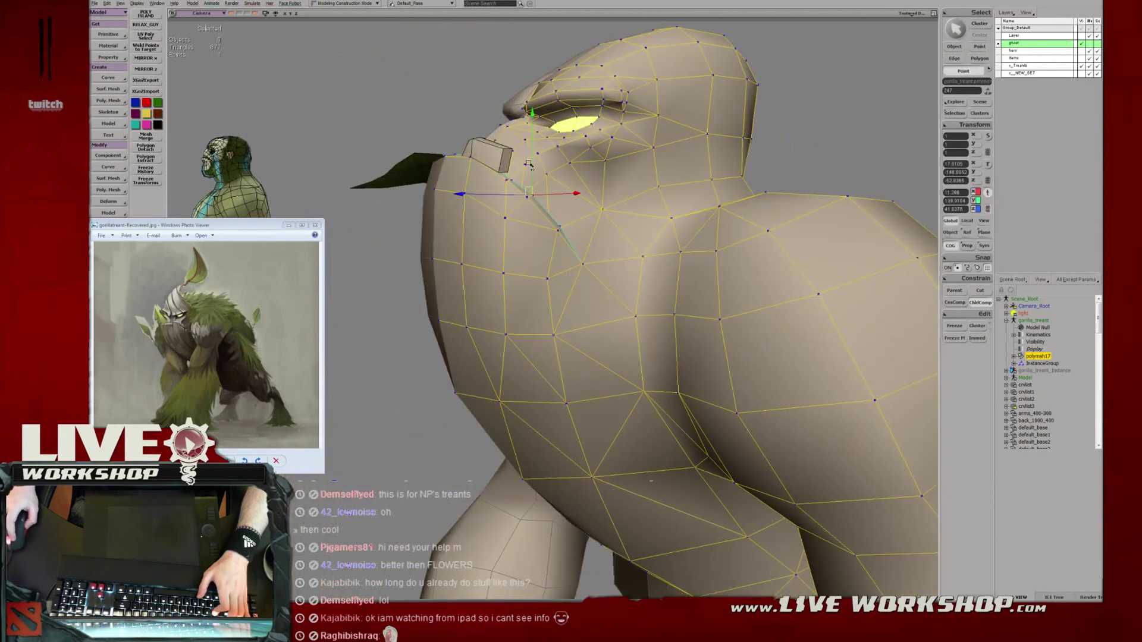
{"action": "left_click", "coordinate": [562, 229]}
{"action": "right_click_drag", "start_coordinate": [562, 223], "coordinate": [552, 259]}
{"action": "middle_click_drag", "start_coordinate": [552, 259], "coordinate": [536, 327]}
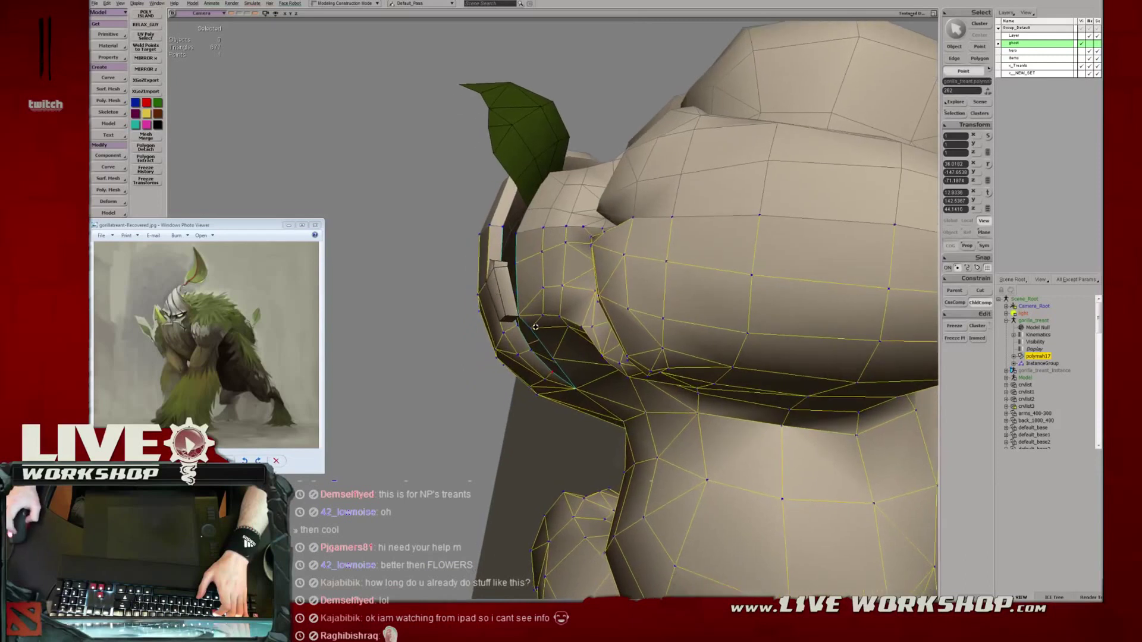
{"action": "left_click", "coordinate": [521, 320]}
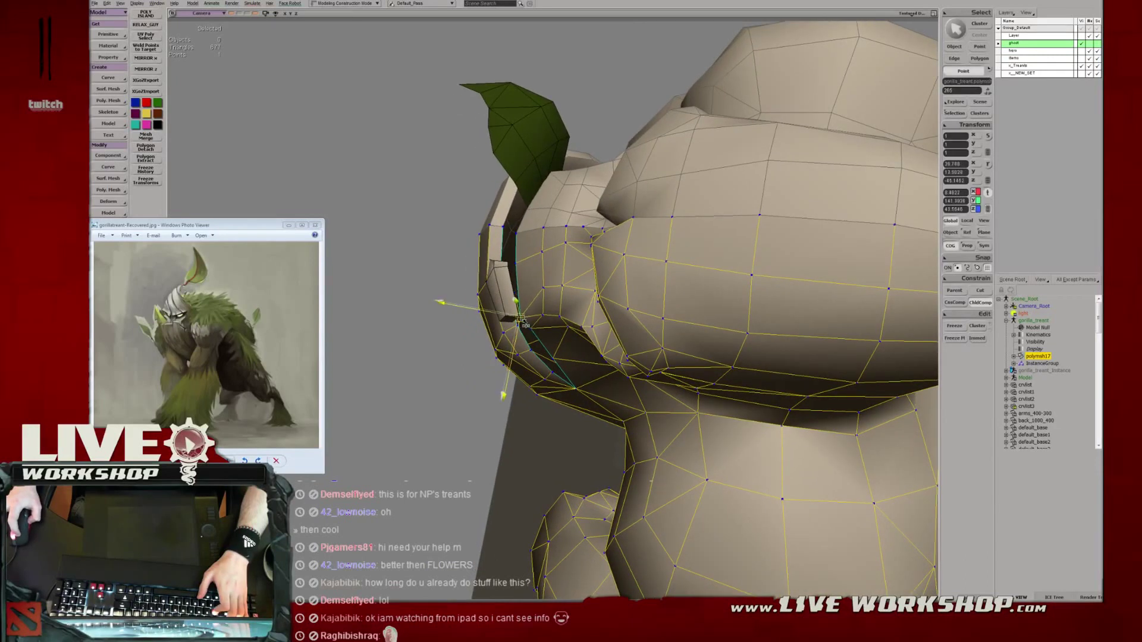
{"action": "left_click", "coordinate": [522, 269]}
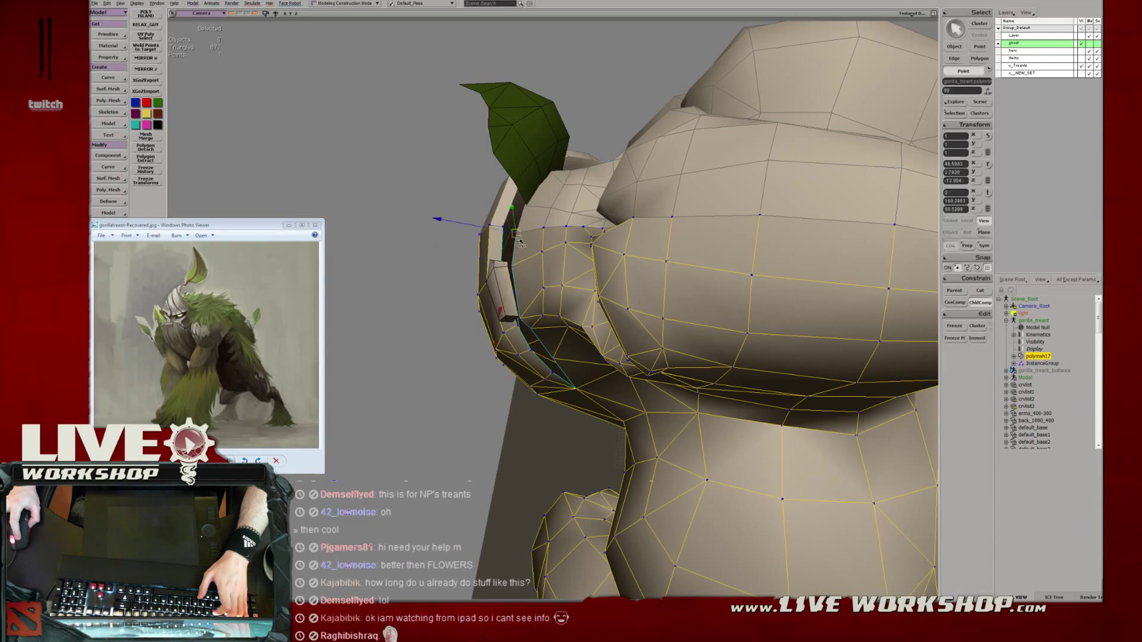
{"action": "key", "text": "space"}
{"action": "left_click", "coordinate": [399, 222]}
{"action": "middle_click_drag", "start_coordinate": [398, 222], "coordinate": [520, 324]}
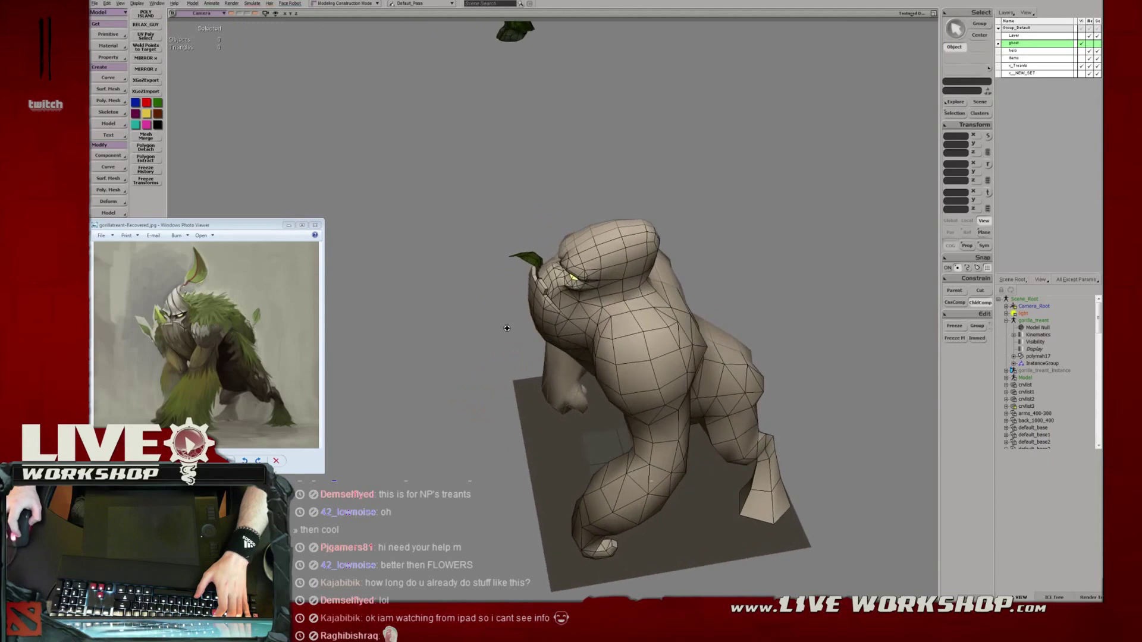
Select the editable half and reposition the points around the inner upper arm just below the armpit.
{"action": "middle_click_drag", "start_coordinate": [718, 330], "coordinate": [582, 279]}
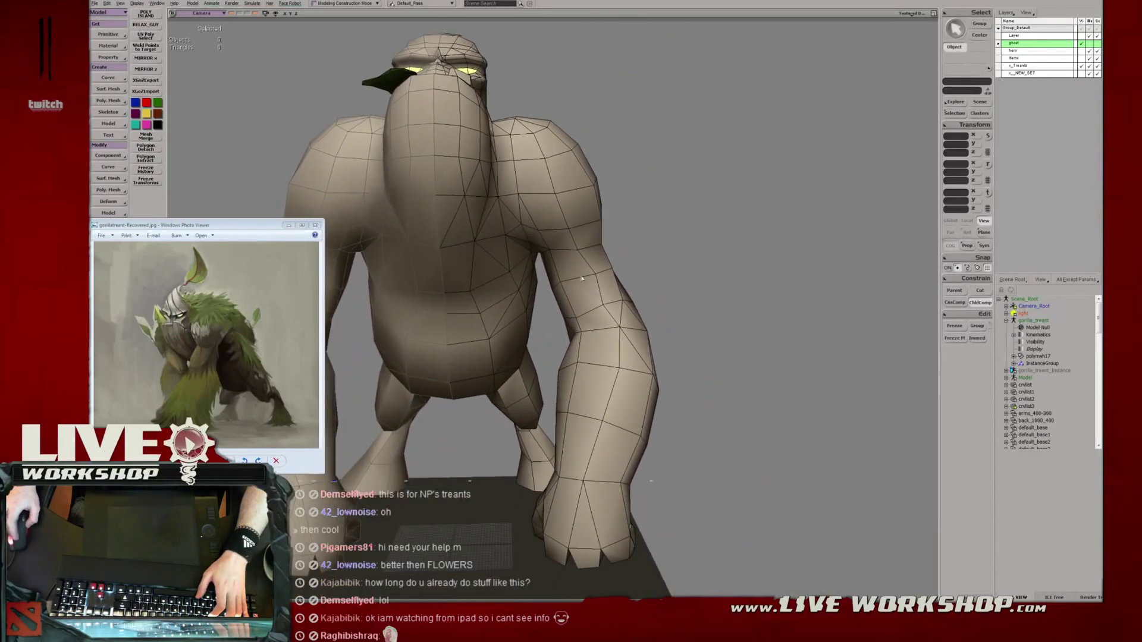
{"action": "left_click", "coordinate": [582, 278]}
{"action": "key", "text": "t"}
{"action": "left_click", "coordinate": [578, 251]}
{"action": "key", "text": "v"}
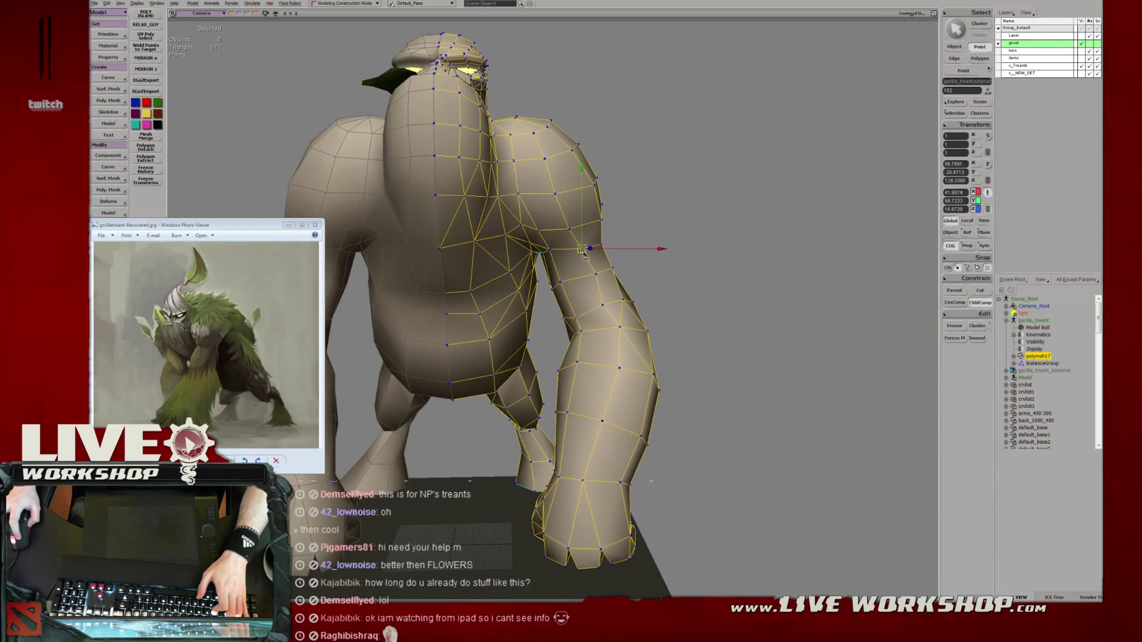
{"action": "key", "text": "s"}
{"action": "middle_click_drag", "start_coordinate": [583, 253], "coordinate": [555, 250]}
{"action": "key", "text": "t"}
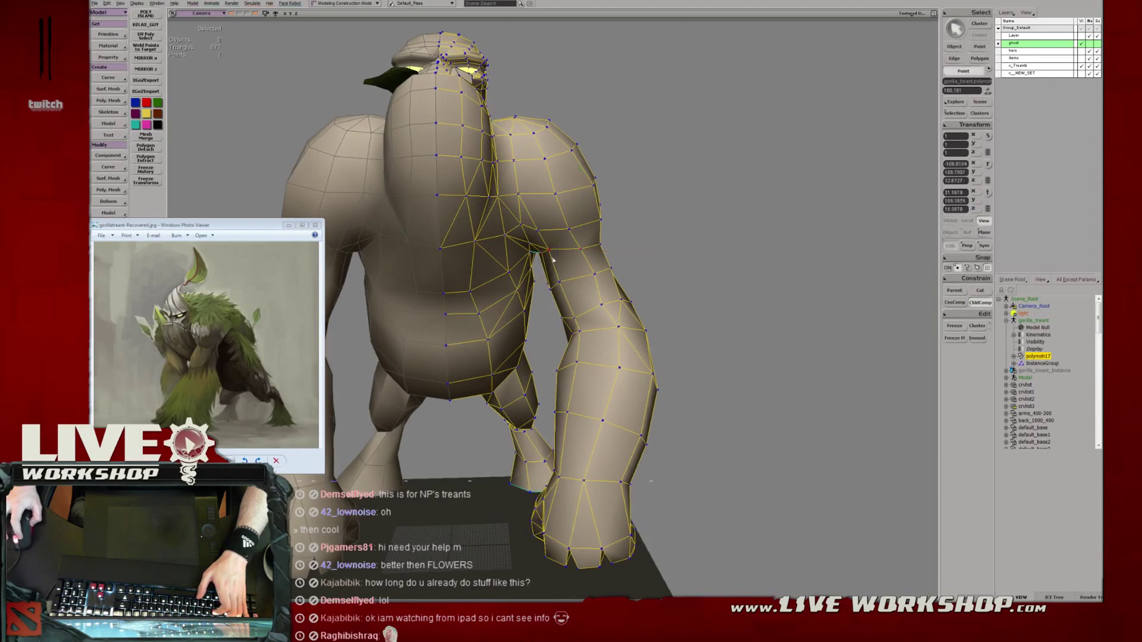
{"action": "left_click", "coordinate": [558, 283]}
{"action": "key", "text": "v"}
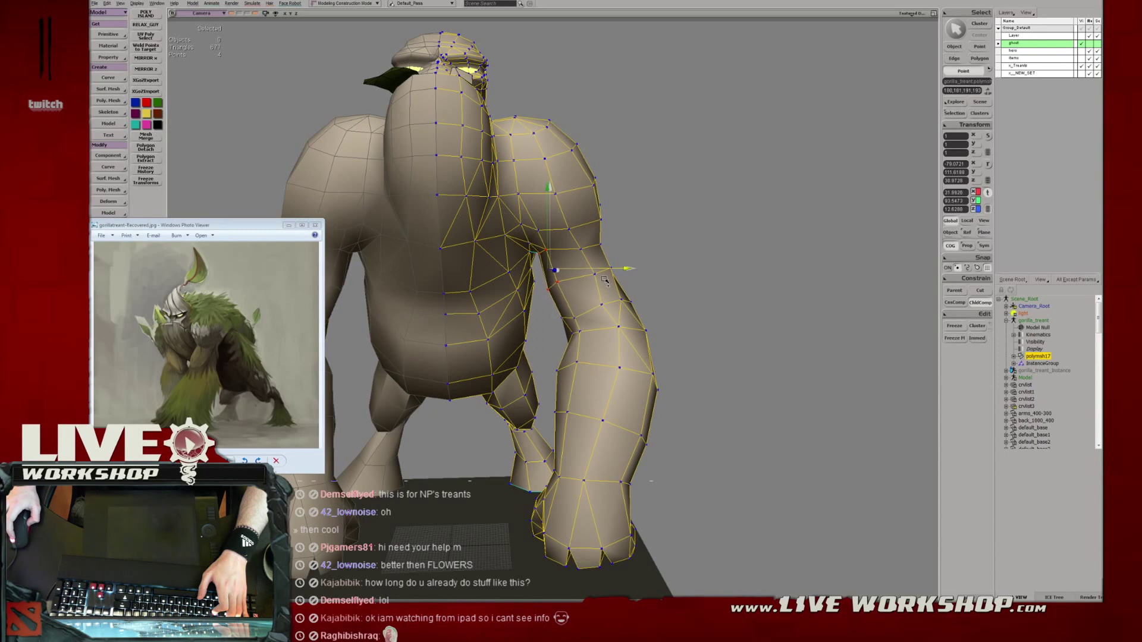
Reposition the points down the front of the arm from the lower shoulder to the elbow.
{"action": "left_click", "coordinate": [556, 195]}
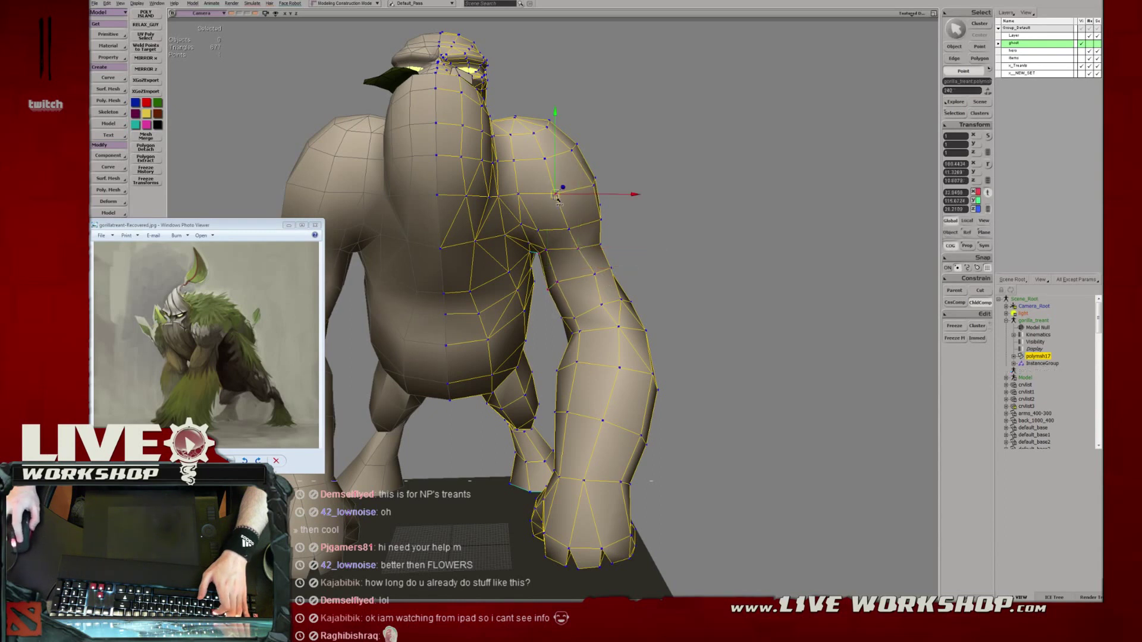
{"action": "left_click", "coordinate": [573, 229]}
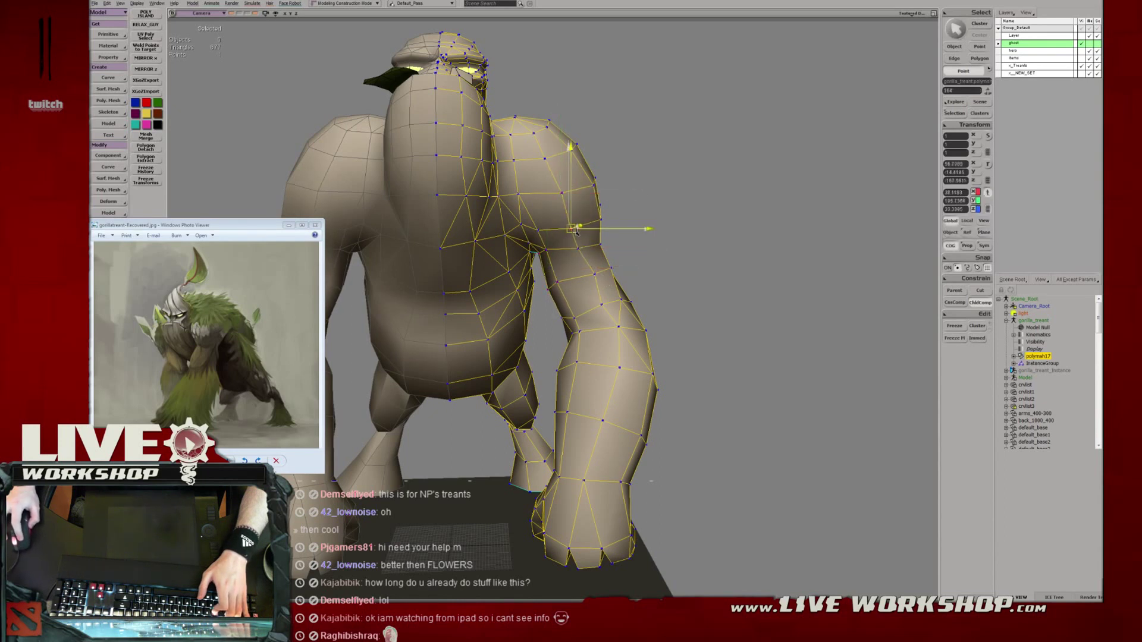
{"action": "left_click", "coordinate": [593, 277]}
{"action": "left_click", "coordinate": [604, 307]}
{"action": "left_click", "coordinate": [580, 324]}
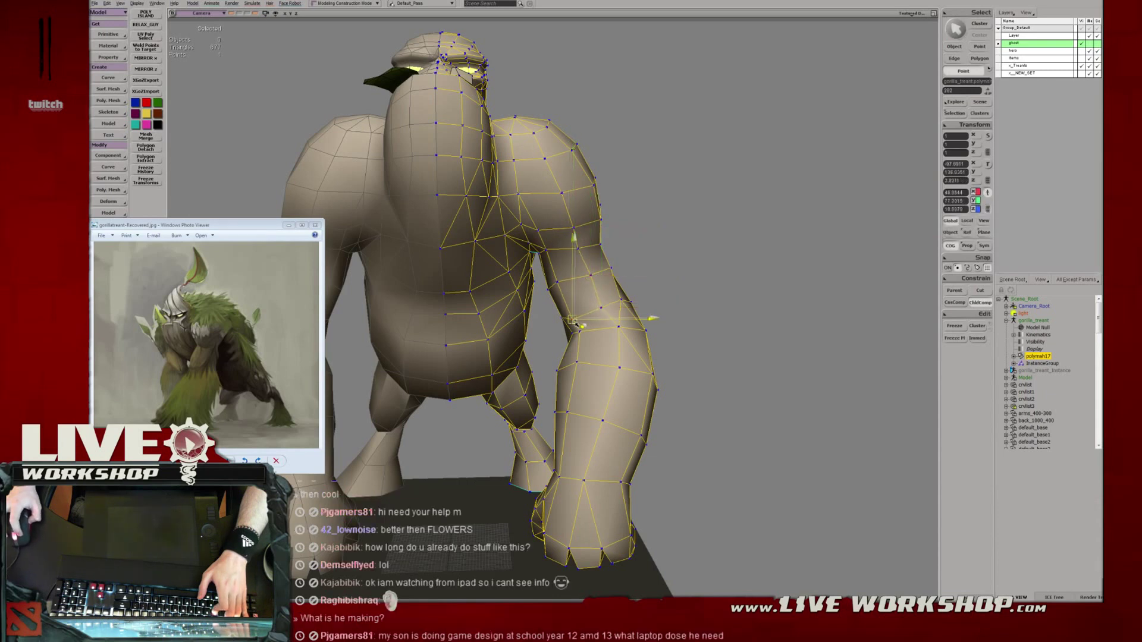
{"action": "left_click_drag", "start_coordinate": [581, 325], "coordinate": [620, 330]}
Reshape the elbow by repositioning its surrounding points from several angles.
{"action": "right_click_drag", "start_coordinate": [613, 331], "coordinate": [523, 339]}
{"action": "left_click", "coordinate": [608, 317]}
{"action": "left_click_drag", "start_coordinate": [608, 320], "coordinate": [642, 324]}
{"action": "left_click", "coordinate": [616, 277]}
{"action": "right_click_drag", "start_coordinate": [620, 285], "coordinate": [625, 268]}
{"action": "left_click", "coordinate": [637, 311]}
{"action": "right_click_drag", "start_coordinate": [640, 314], "coordinate": [604, 309]}
{"action": "left_click_drag", "start_coordinate": [604, 308], "coordinate": [565, 305]}
{"action": "left_click", "coordinate": [499, 305]}
{"action": "mouse_move", "coordinate": [567, 307]}
{"action": "right_mouse_down"}
{"action": "mouse_move", "coordinate": [578, 311]}
{"action": "mouse_move", "coordinate": [581, 299]}
{"action": "mouse_move", "coordinate": [580, 321]}
{"action": "right_mouse_up"}
{"action": "left_click_drag", "start_coordinate": [580, 325], "coordinate": [546, 326]}
{"action": "right_click_drag", "start_coordinate": [493, 320], "coordinate": [615, 303]}
Reposition the points on the rear of the forearm and near the wrist from behind.
{"action": "right_click_drag", "start_coordinate": [605, 323], "coordinate": [496, 424]}
{"action": "key", "text": "t"}
{"action": "left_click_drag", "start_coordinate": [505, 414], "coordinate": [541, 403]}
{"action": "left_click", "coordinate": [538, 363]}
{"action": "right_click_drag", "start_coordinate": [537, 363], "coordinate": [544, 393]}
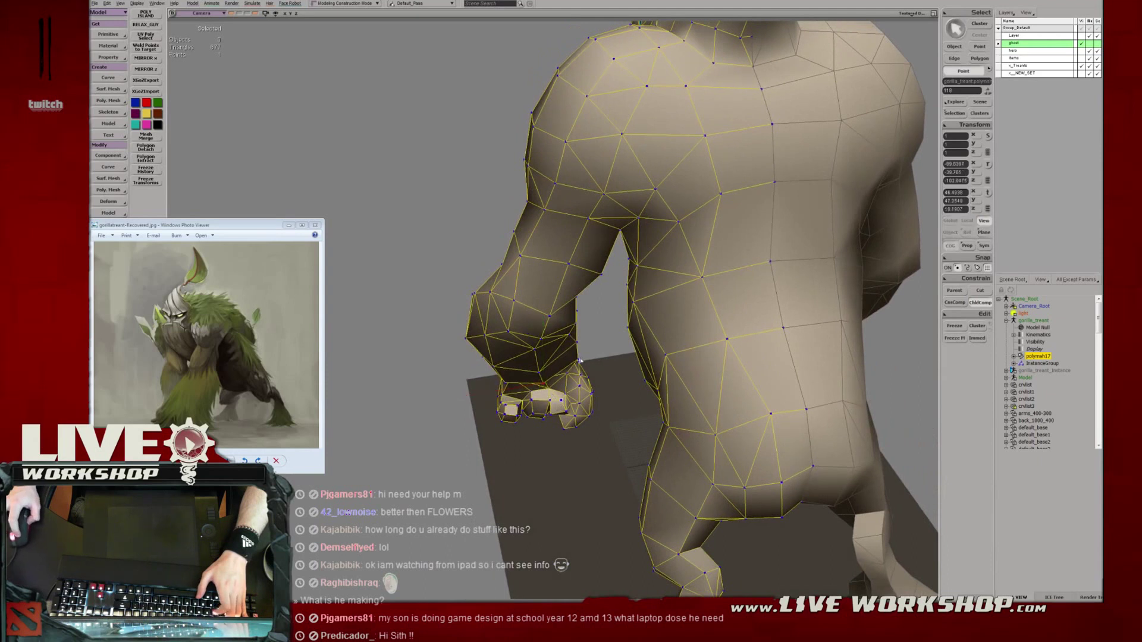
{"action": "left_click_drag", "start_coordinate": [576, 362], "coordinate": [576, 364]}
{"action": "key", "text": "s"}
{"action": "right_click_drag", "start_coordinate": [585, 347], "coordinate": [579, 351]}
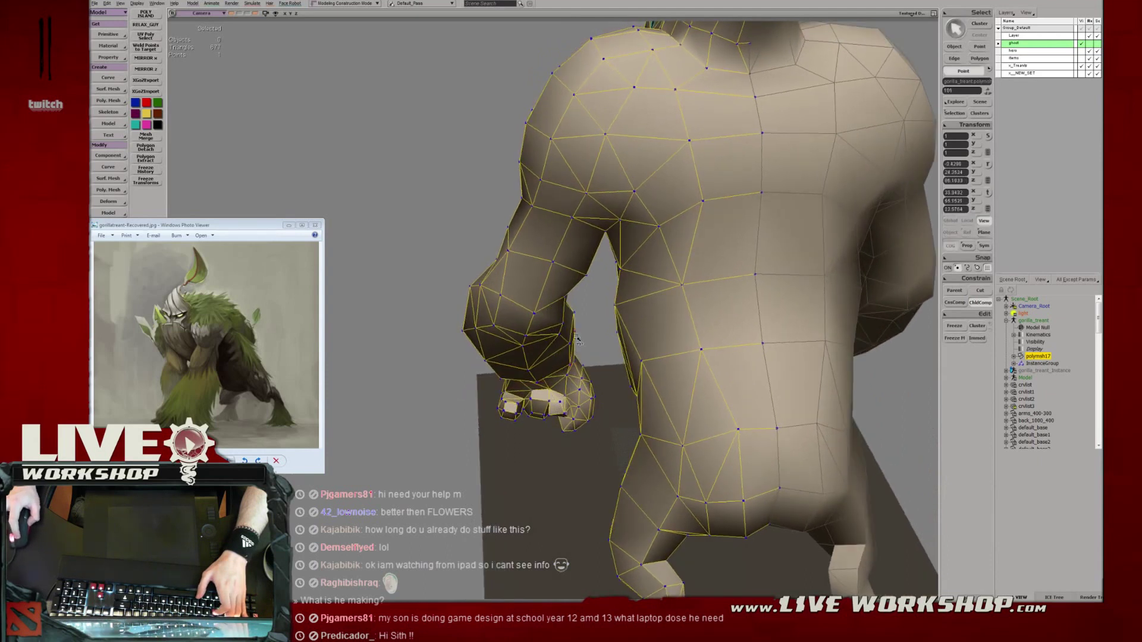
{"action": "middle_click_drag", "start_coordinate": [577, 341], "coordinate": [533, 291]}
Refine the points on the front of the forearm below the elbow and return to object selection.
{"action": "key", "text": "s"}
{"action": "right_click_drag", "start_coordinate": [550, 289], "coordinate": [592, 284]}
{"action": "left_click", "coordinate": [553, 281]}
{"action": "key", "text": "v"}
{"action": "key", "text": "t"}
{"action": "left_click", "coordinate": [598, 283]}
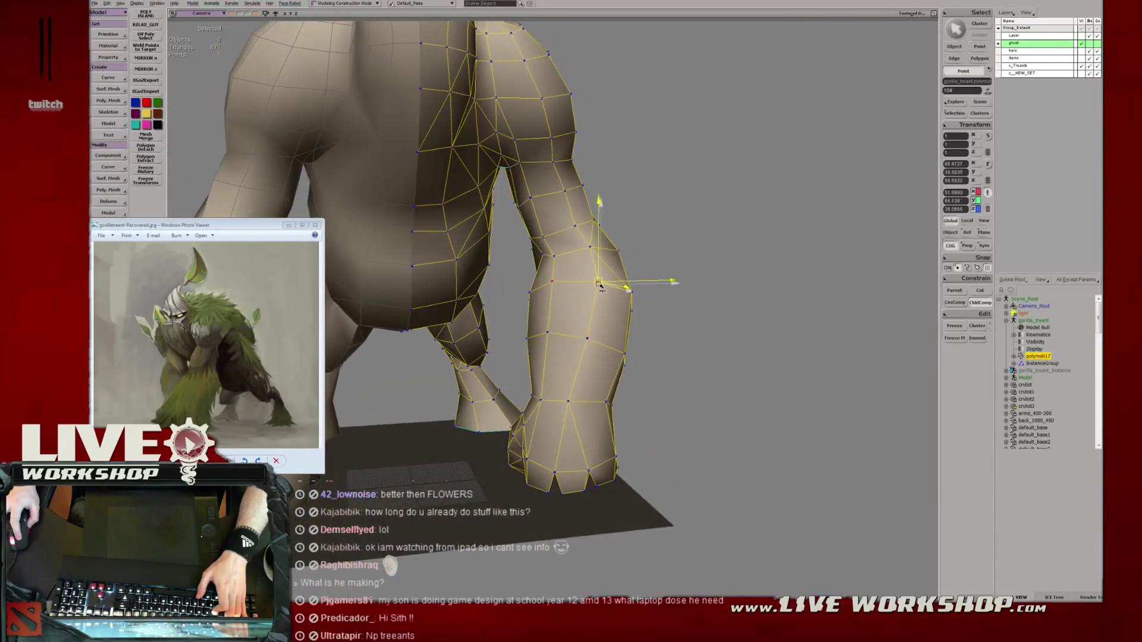
{"action": "left_click", "coordinate": [631, 292]}
{"action": "left_click", "coordinate": [552, 281]}
{"action": "left_click", "coordinate": [552, 281]}
{"action": "key", "text": "s"}
{"action": "right_click_drag", "start_coordinate": [552, 282], "coordinate": [572, 284]}
{"action": "key", "text": "space"}
{"action": "key", "text": "alt+z"}
{"action": "key", "text": "alt+z"}
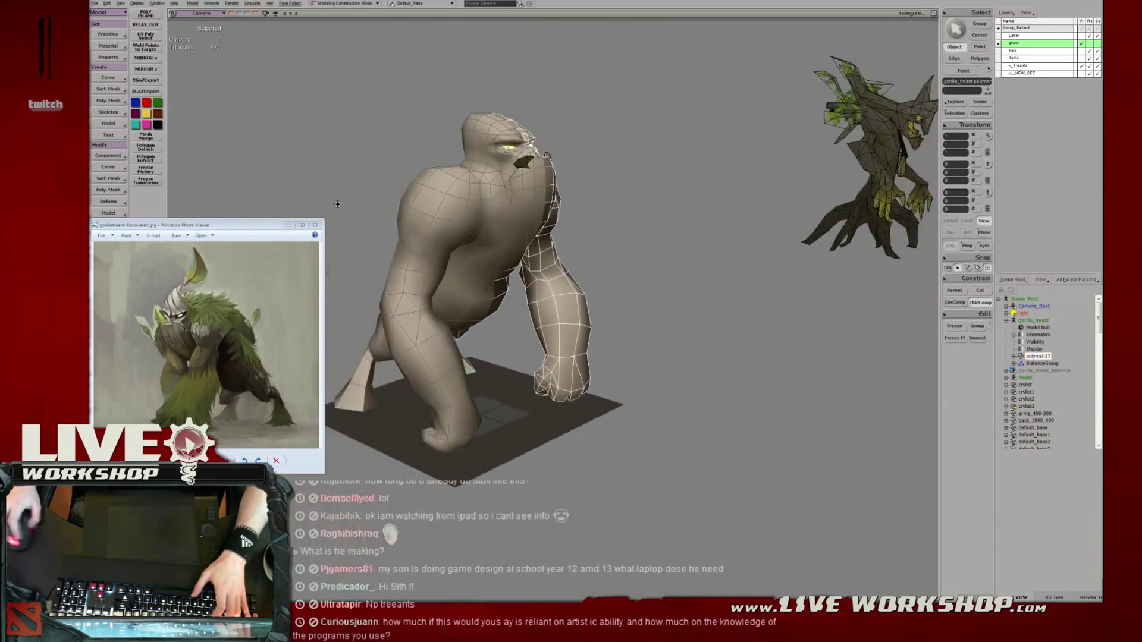
Deselect the gorilla mesh and save the scene.
{"action": "left_click_drag", "start_coordinate": [286, 142], "coordinate": [292, 147]}
{"action": "key", "text": "ctrl+s"}
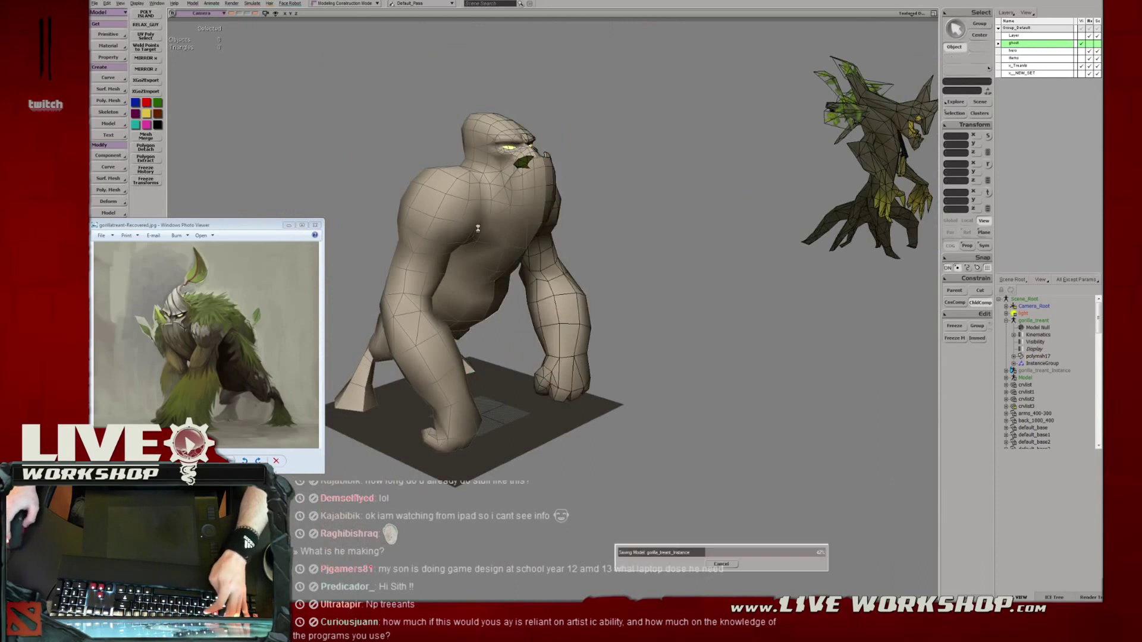
Examine the gorilla's arm, chest, back and hind legs from the front, side and rear.
{"action": "key", "text": "s"}
{"action": "right_click_drag", "start_coordinate": [640, 272], "coordinate": [530, 262]}
{"action": "middle_click_drag", "start_coordinate": [530, 261], "coordinate": [565, 271]}
{"action": "right_click_drag", "start_coordinate": [566, 271], "coordinate": [580, 277]}
{"action": "key", "text": "space"}
{"action": "left_click", "coordinate": [584, 280]}
{"action": "key", "text": "m"}
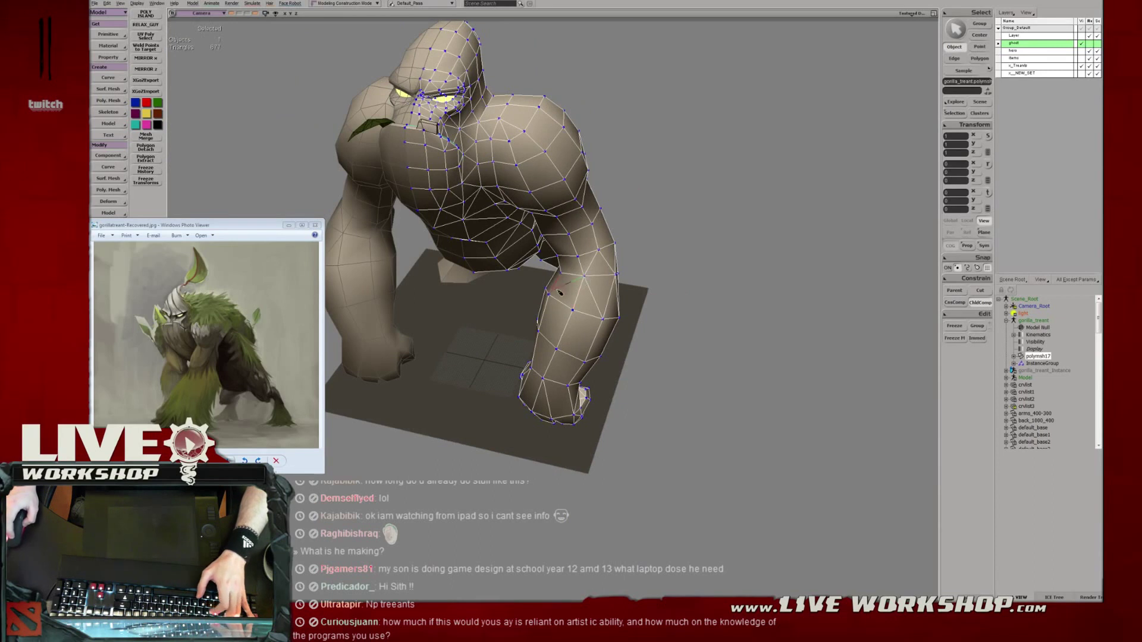
{"action": "key", "text": "m"}
{"action": "key", "text": "space"}
{"action": "key", "text": "s"}
{"action": "middle_click_drag", "start_coordinate": [696, 286], "coordinate": [647, 264]}
{"action": "left_click", "coordinate": [648, 263]}
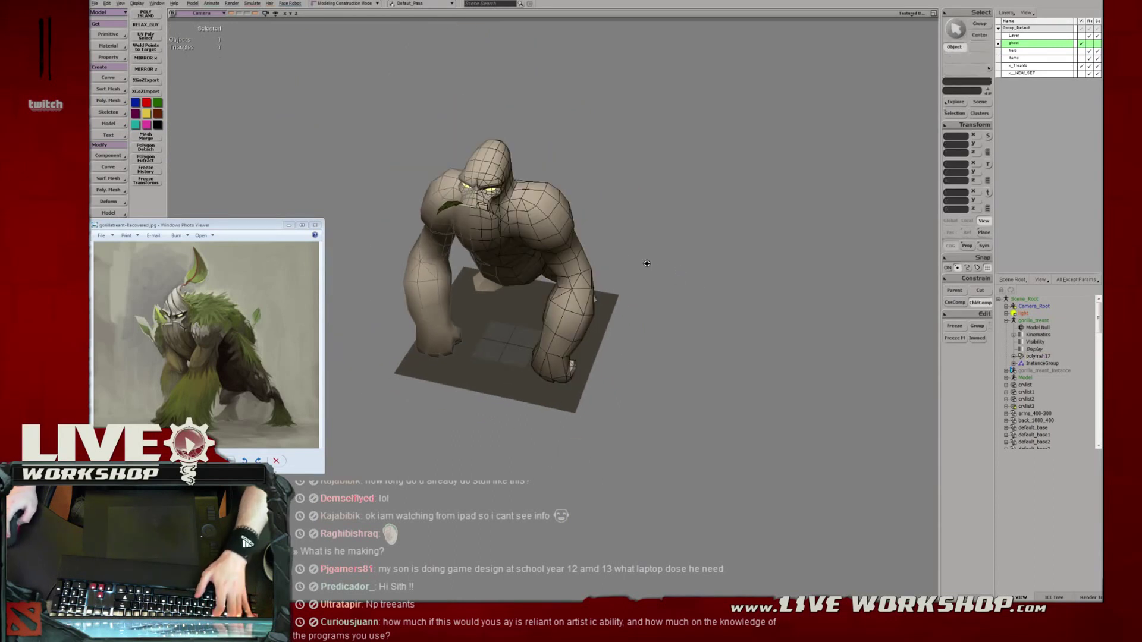
{"action": "key", "text": "s"}
{"action": "right_click_drag", "start_coordinate": [648, 263], "coordinate": [634, 240]}
{"action": "middle_click_drag", "start_coordinate": [634, 240], "coordinate": [596, 276]}
{"action": "right_click_drag", "start_coordinate": [596, 276], "coordinate": [560, 280]}
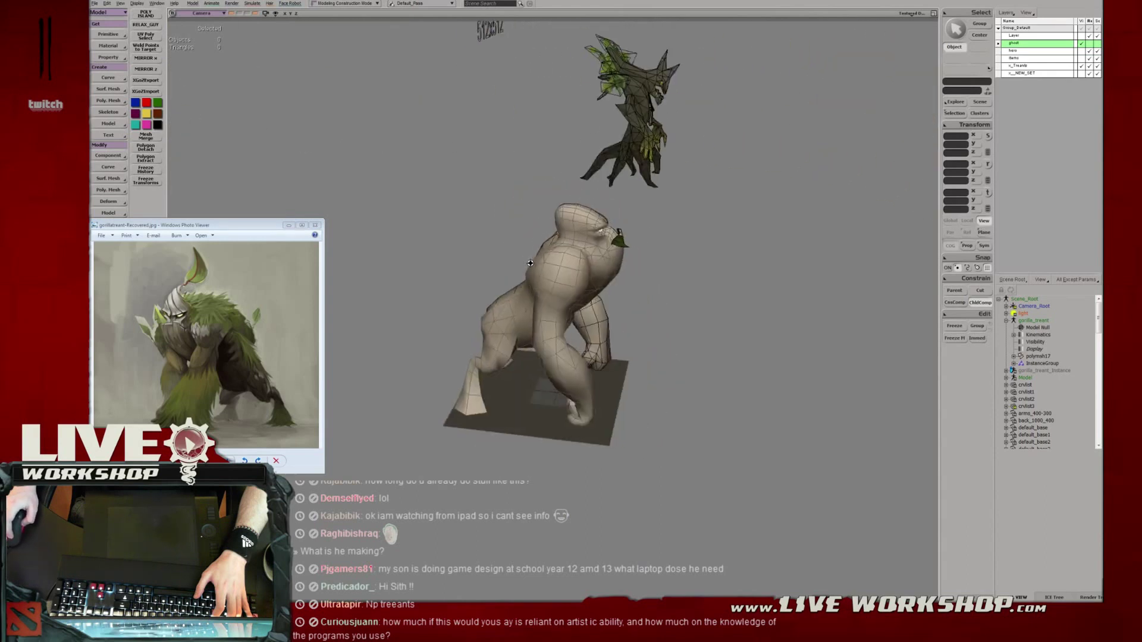
{"action": "middle_click_drag", "start_coordinate": [559, 280], "coordinate": [598, 288]}
{"action": "right_click_drag", "start_coordinate": [598, 289], "coordinate": [620, 293]}
{"action": "middle_click_drag", "start_coordinate": [620, 294], "coordinate": [555, 350]}
{"action": "right_click_drag", "start_coordinate": [556, 350], "coordinate": [520, 364]}
{"action": "middle_click_drag", "start_coordinate": [520, 365], "coordinate": [668, 390]}
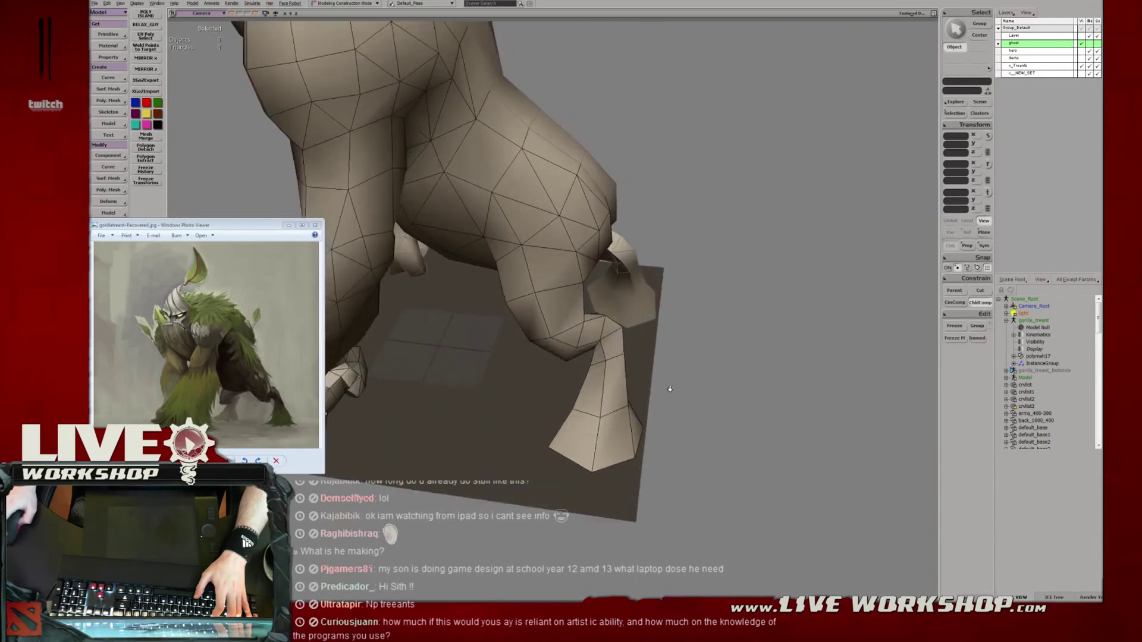
Reposition the points along the front and underside of the hind leg's knee.
{"action": "right_click_drag", "start_coordinate": [669, 390], "coordinate": [562, 286]}
{"action": "left_click", "coordinate": [531, 279]}
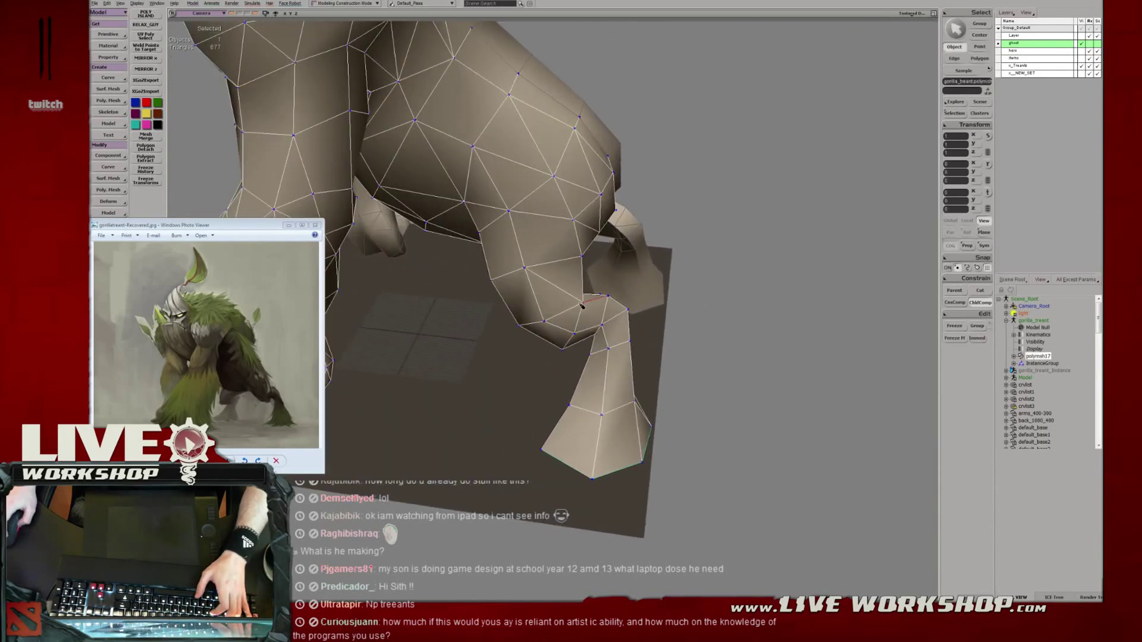
{"action": "middle_click_drag", "start_coordinate": [498, 284], "coordinate": [454, 246]}
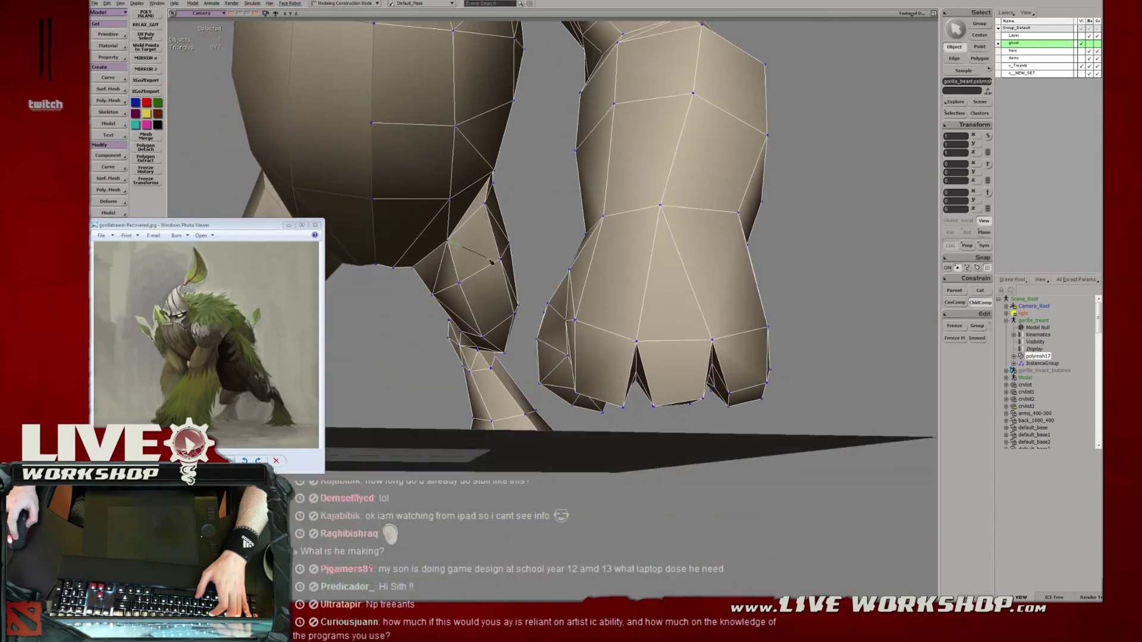
{"action": "mouse_move", "coordinate": [483, 299]}
{"action": "middle_mouse_down"}
{"action": "mouse_move", "coordinate": [502, 316]}
{"action": "mouse_move", "coordinate": [490, 287]}
{"action": "middle_mouse_up"}
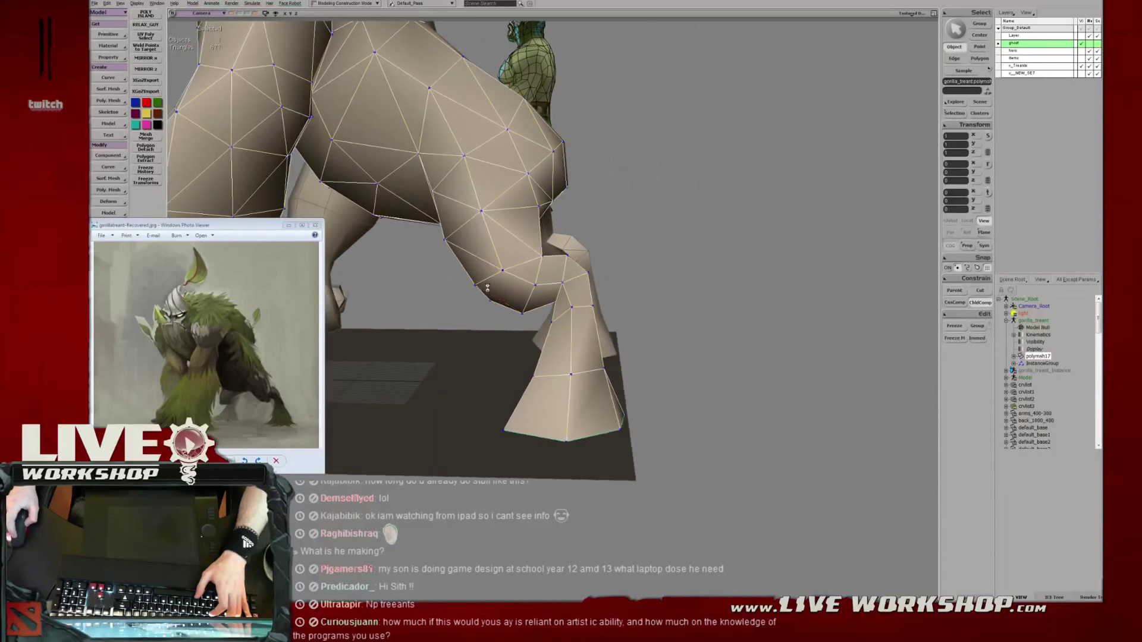
{"action": "key", "text": "t"}
{"action": "left_click", "coordinate": [476, 286]}
{"action": "key", "text": "v"}
{"action": "left_click_drag", "start_coordinate": [476, 287], "coordinate": [481, 295]}
{"action": "middle_click_drag", "start_coordinate": [483, 295], "coordinate": [548, 297]}
{"action": "key", "text": "ctrl+z"}
{"action": "left_click_drag", "start_coordinate": [548, 314], "coordinate": [546, 317]}
Adjust the points on the outer side of the knee and lower thigh of the hind leg.
{"action": "middle_click_drag", "start_coordinate": [546, 316], "coordinate": [522, 296]}
{"action": "left_click", "coordinate": [500, 273]}
{"action": "left_click", "coordinate": [482, 213]}
{"action": "middle_click_drag", "start_coordinate": [484, 222], "coordinate": [521, 314]}
{"action": "left_click", "coordinate": [537, 295]}
{"action": "key", "text": "v"}
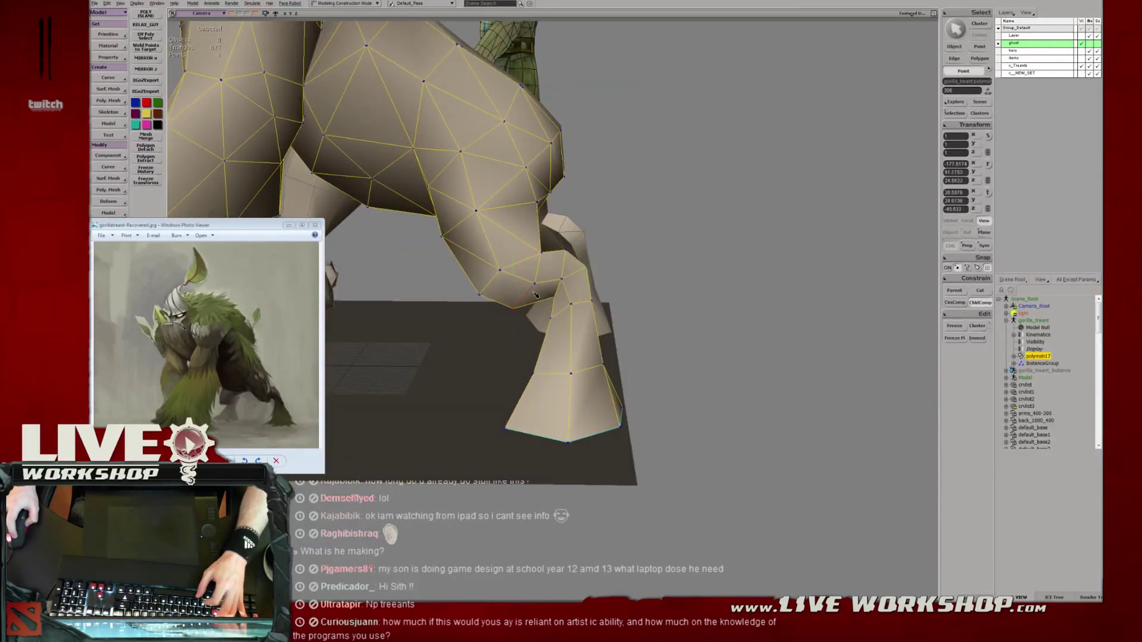
{"action": "key", "text": "v"}
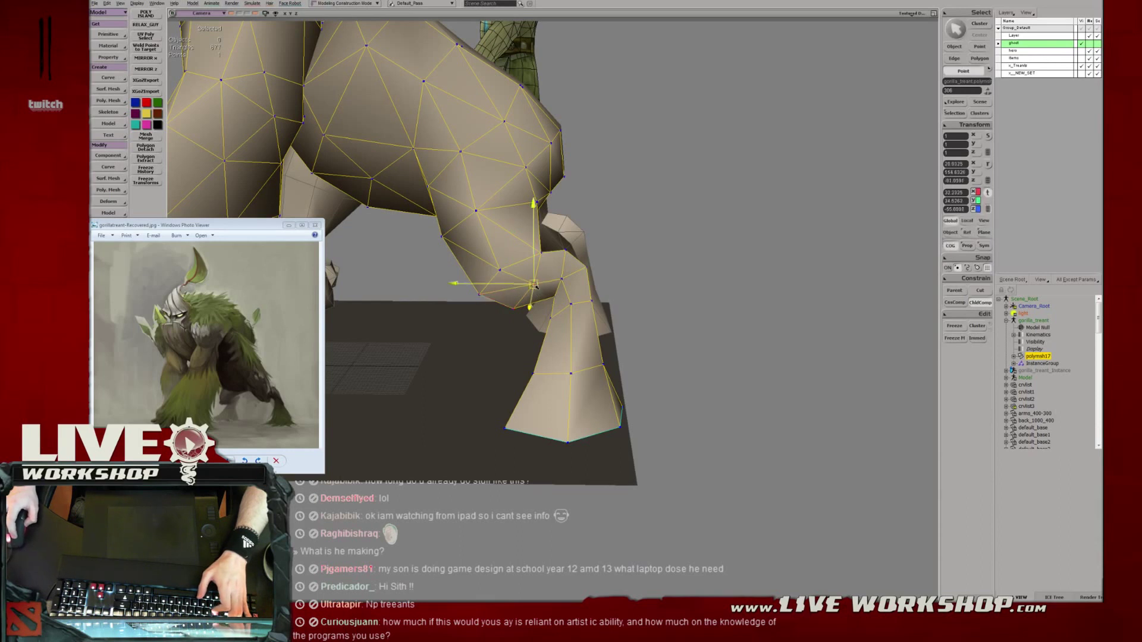
{"action": "middle_click_drag", "start_coordinate": [520, 288], "coordinate": [581, 341]}
{"action": "key", "text": "v"}
{"action": "key", "text": "s"}
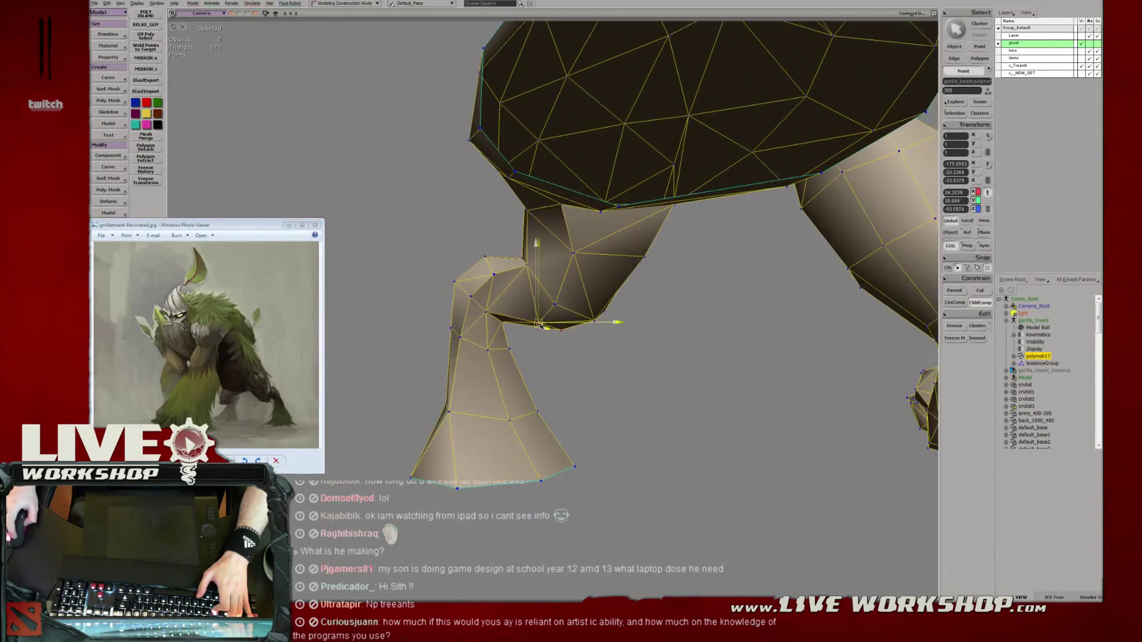
Reshape the inner side of the hind leg's hock by moving its points from below and behind.
{"action": "middle_click_drag", "start_coordinate": [522, 312], "coordinate": [605, 337]}
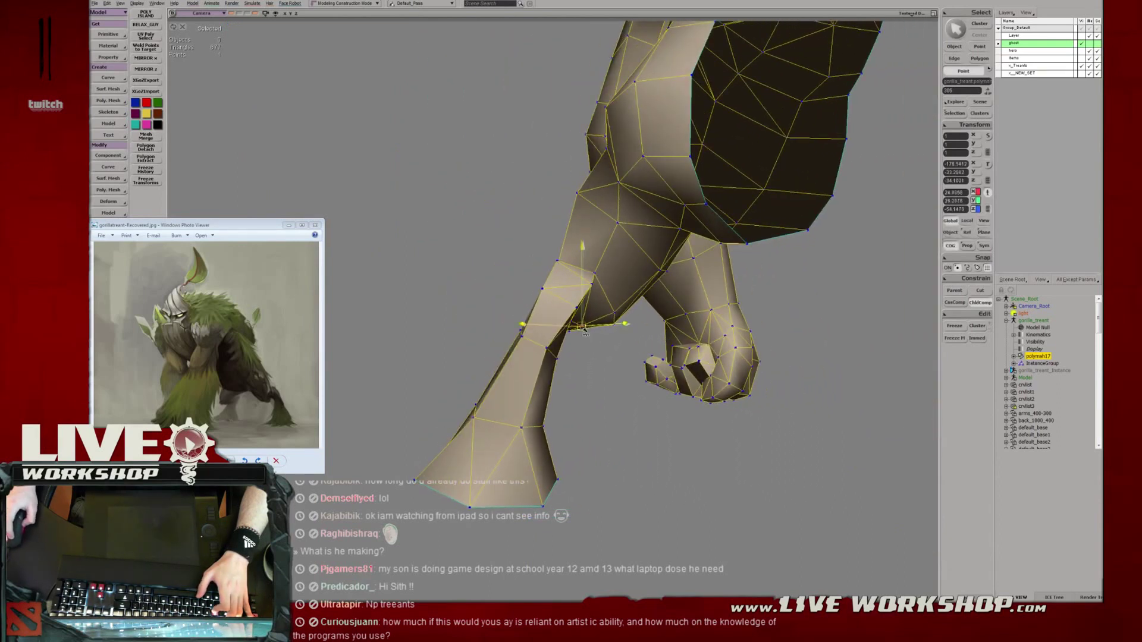
{"action": "left_click_drag", "start_coordinate": [594, 273], "coordinate": [599, 278]}
{"action": "middle_click_drag", "start_coordinate": [599, 278], "coordinate": [575, 331]}
{"action": "key", "text": "v"}
{"action": "left_click", "coordinate": [560, 361]}
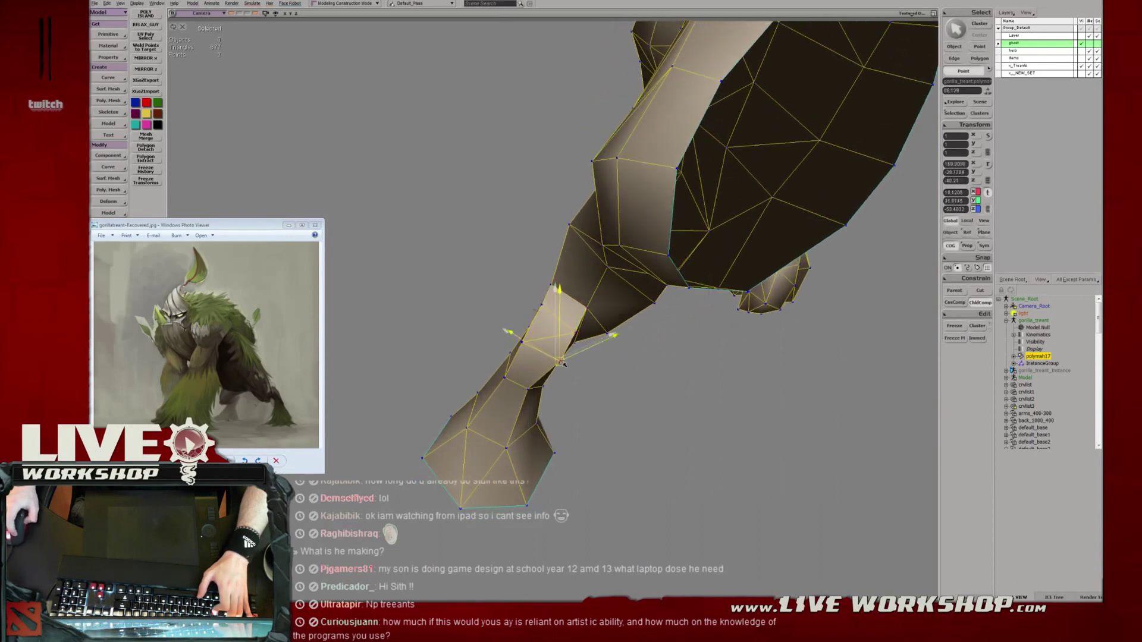
{"action": "key", "text": "v"}
{"action": "left_click", "coordinate": [523, 342]}
{"action": "left_click_drag", "start_coordinate": [521, 335], "coordinate": [524, 335]}
{"action": "key", "text": "v"}
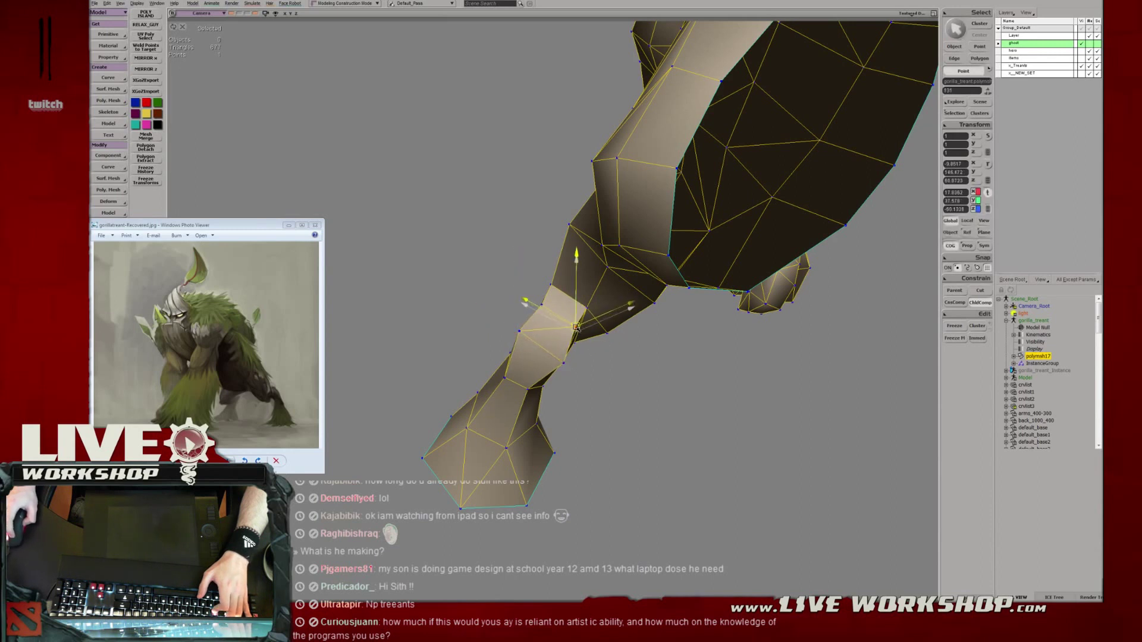
Refine the points around the back of the hock where the lower leg meets the thigh.
{"action": "key", "text": "space"}
{"action": "left_click_drag", "start_coordinate": [602, 313], "coordinate": [590, 270], "text": "alt"}
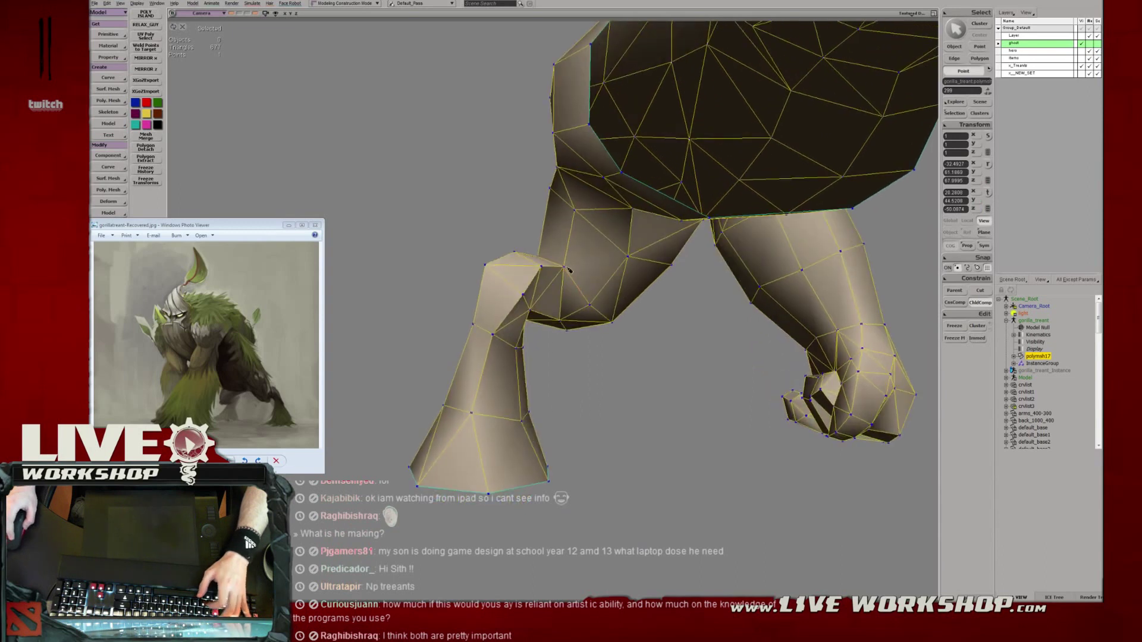
{"action": "middle_click_drag", "start_coordinate": [630, 260], "coordinate": [626, 287]}
{"action": "left_click", "coordinate": [502, 305]}
{"action": "key", "text": "v"}
{"action": "left_click", "coordinate": [607, 338]}
{"action": "key", "text": "v"}
{"action": "left_click", "coordinate": [523, 273]}
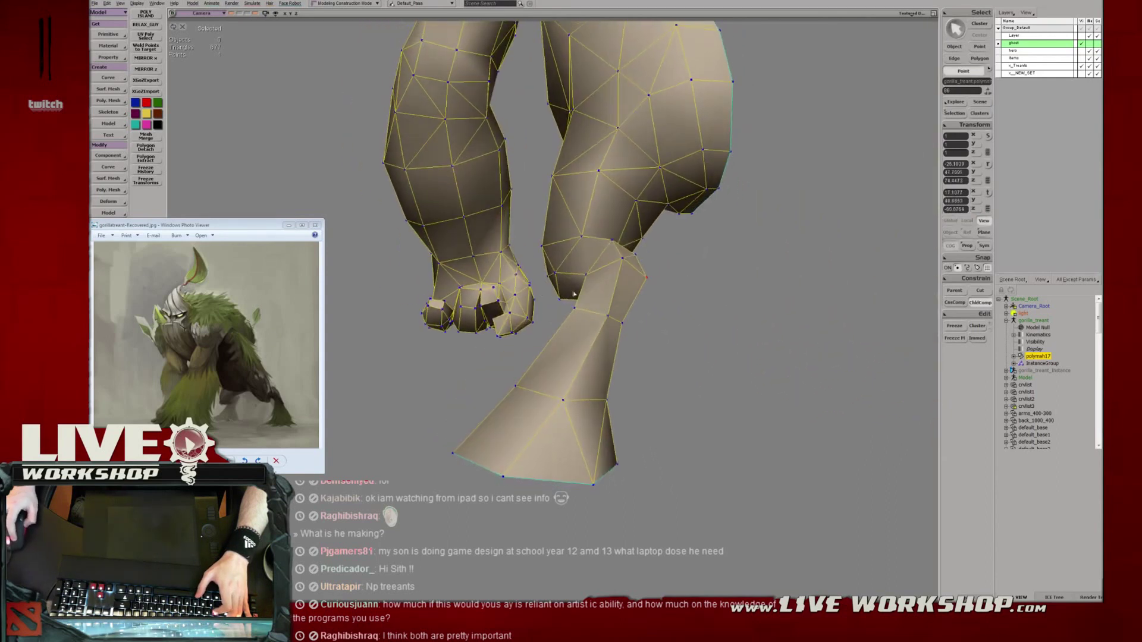
{"action": "key", "text": "m"}
{"action": "left_click_drag", "start_coordinate": [624, 261], "coordinate": [622, 262]}
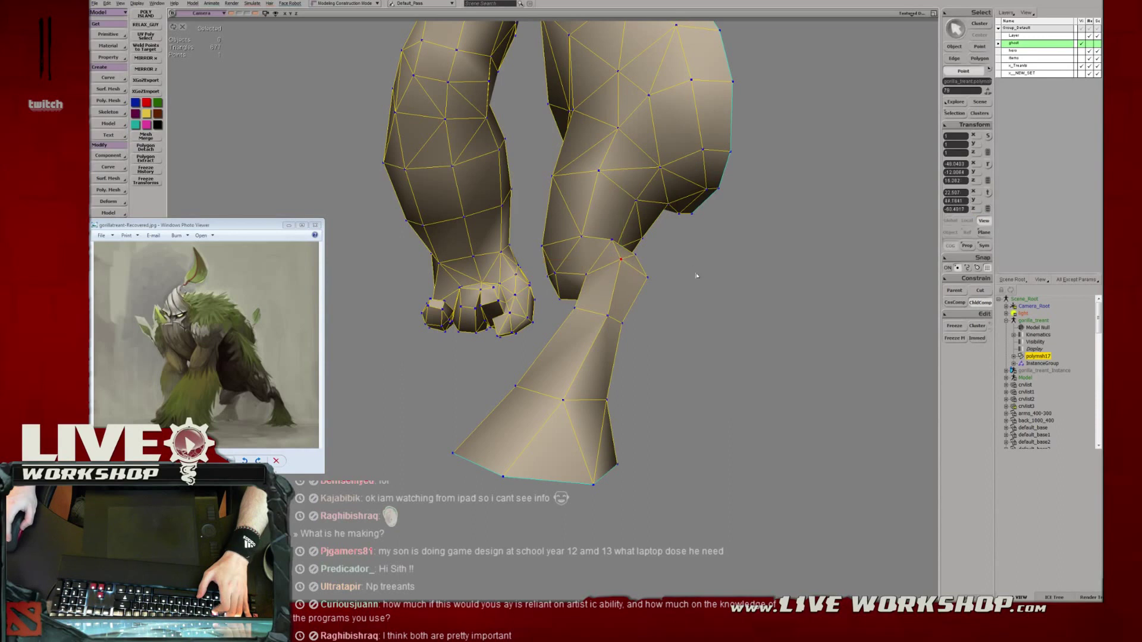
Return to object selection, deselect the mesh and bring back the hidden scene objects around it.
{"action": "key", "text": "space"}
{"action": "left_click_drag", "start_coordinate": [257, 167], "coordinate": [262, 170]}
{"action": "scroll", "coordinate": [347, 164], "scroll_direction": "down", "scroll_amount": 8}
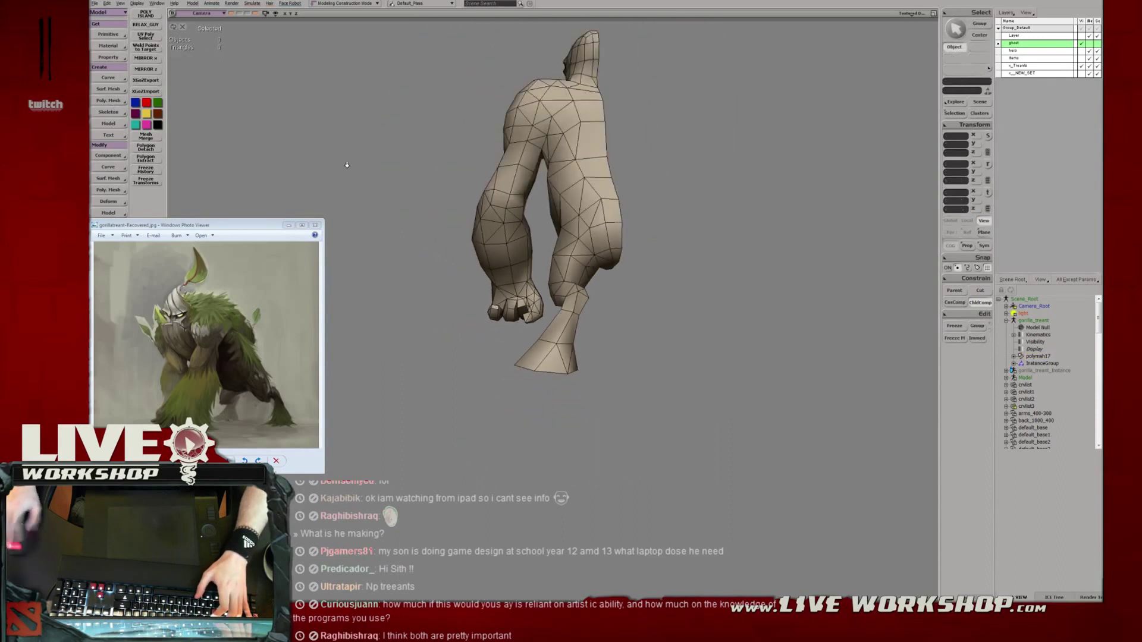
{"action": "middle_click_drag", "start_coordinate": [452, 286], "coordinate": [619, 343]}
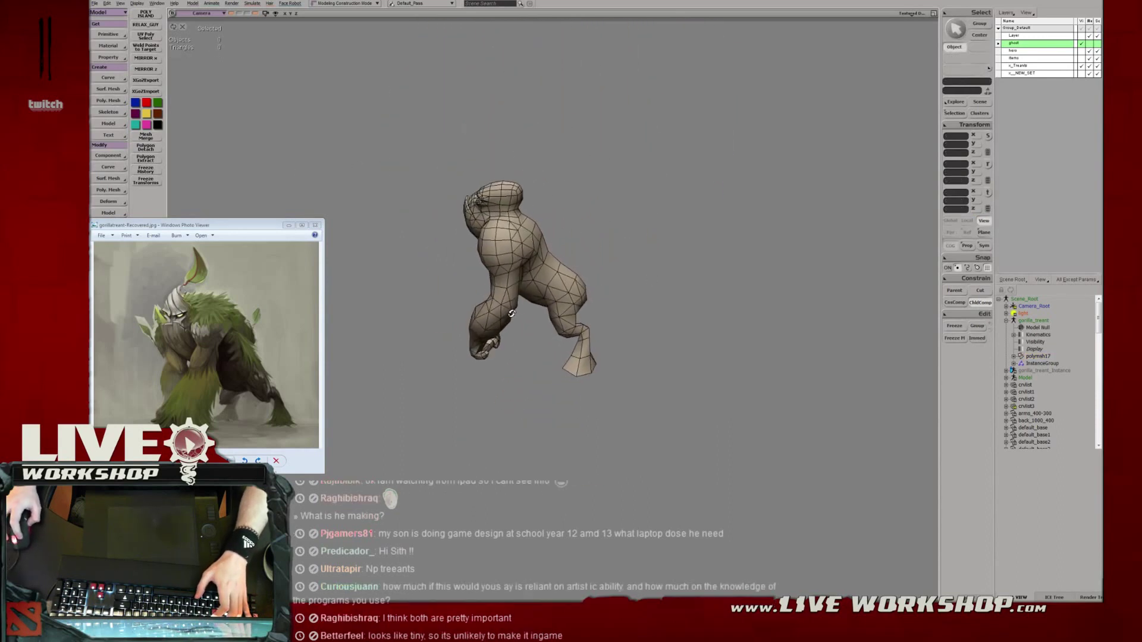
{"action": "key", "text": "shift+i"}
{"action": "scroll", "coordinate": [624, 350], "scroll_direction": "up", "scroll_amount": 5}
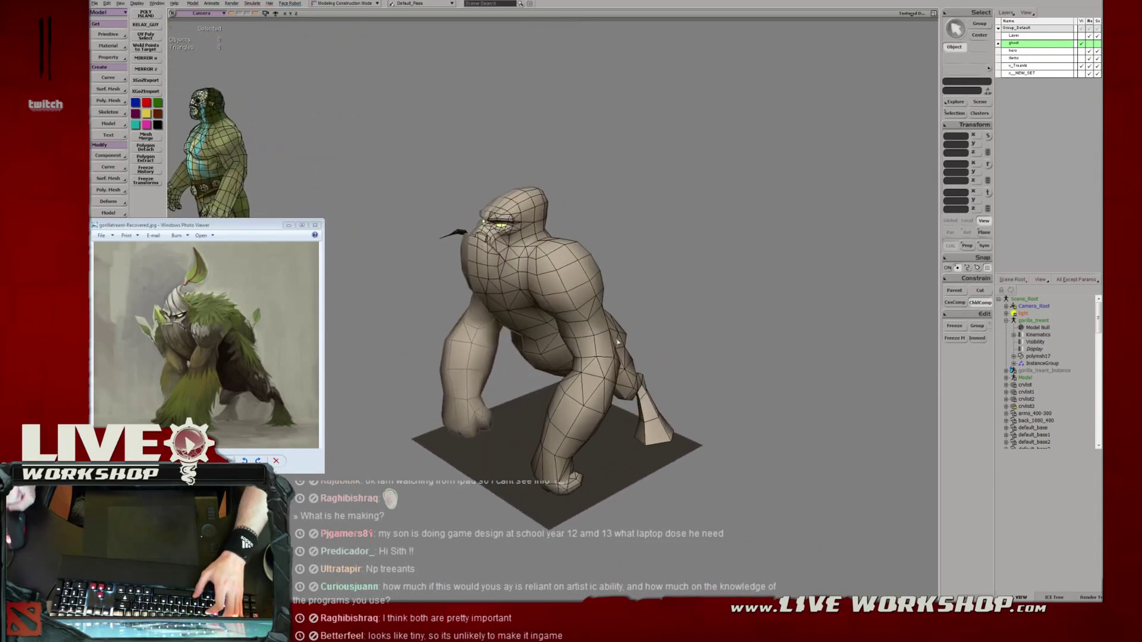
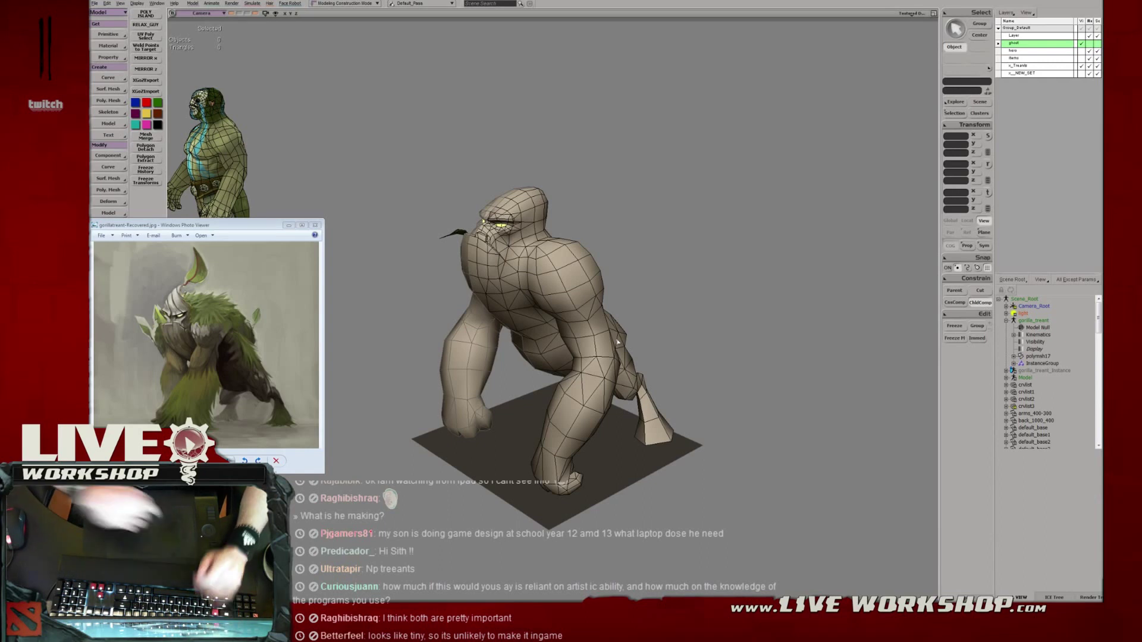
Reposition the points on the rear of the hip to shape the buttock, and return to object selection.
{"action": "right_click_drag", "start_coordinate": [618, 342], "coordinate": [555, 348]}
{"action": "left_click", "coordinate": [589, 339]}
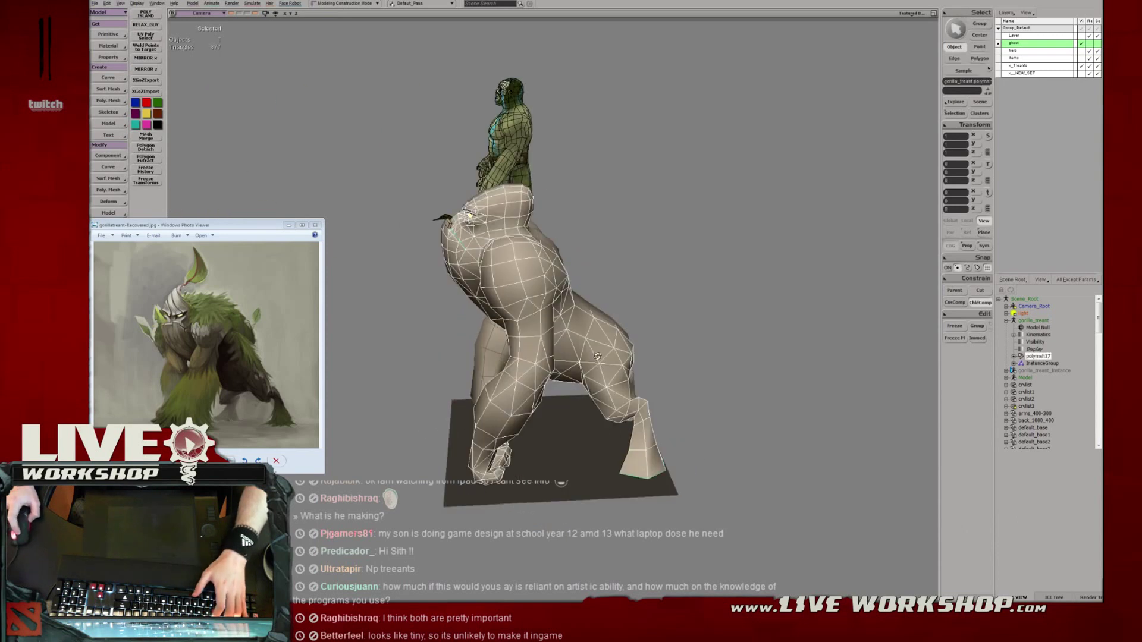
{"action": "right_click_drag", "start_coordinate": [678, 369], "coordinate": [645, 350]}
{"action": "middle_click_drag", "start_coordinate": [644, 349], "coordinate": [634, 322]}
{"action": "key", "text": "t"}
{"action": "left_click", "coordinate": [622, 320]}
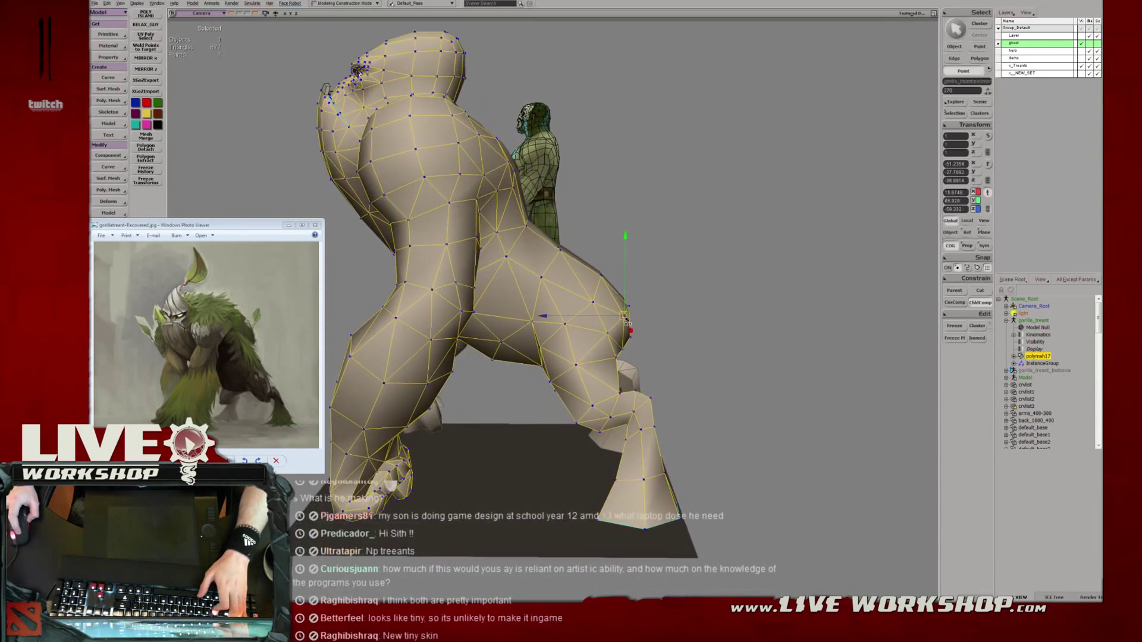
{"action": "mouse_move", "coordinate": [602, 280]}
{"action": "middle_mouse_down"}
{"action": "mouse_move", "coordinate": [605, 290]}
{"action": "mouse_move", "coordinate": [589, 273]}
{"action": "middle_mouse_up"}
{"action": "key", "text": "v"}
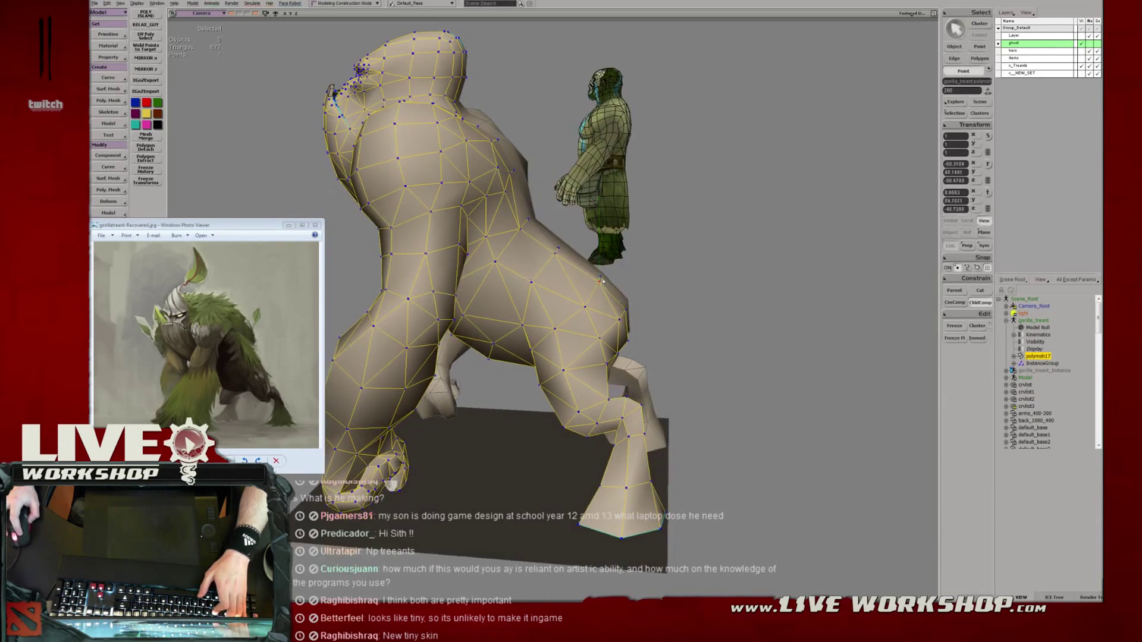
{"action": "key", "text": "space"}
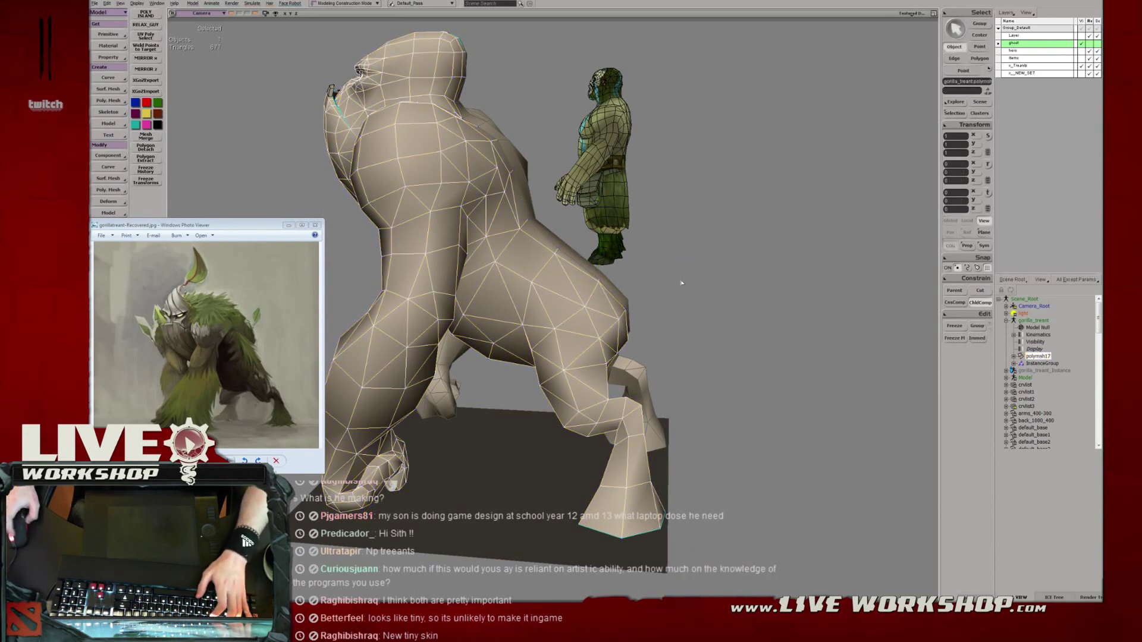
Move the point on the gorilla's flank, checking its placement from behind.
{"action": "middle_click_drag", "start_coordinate": [675, 291], "coordinate": [607, 290]}
{"action": "key", "text": "t"}
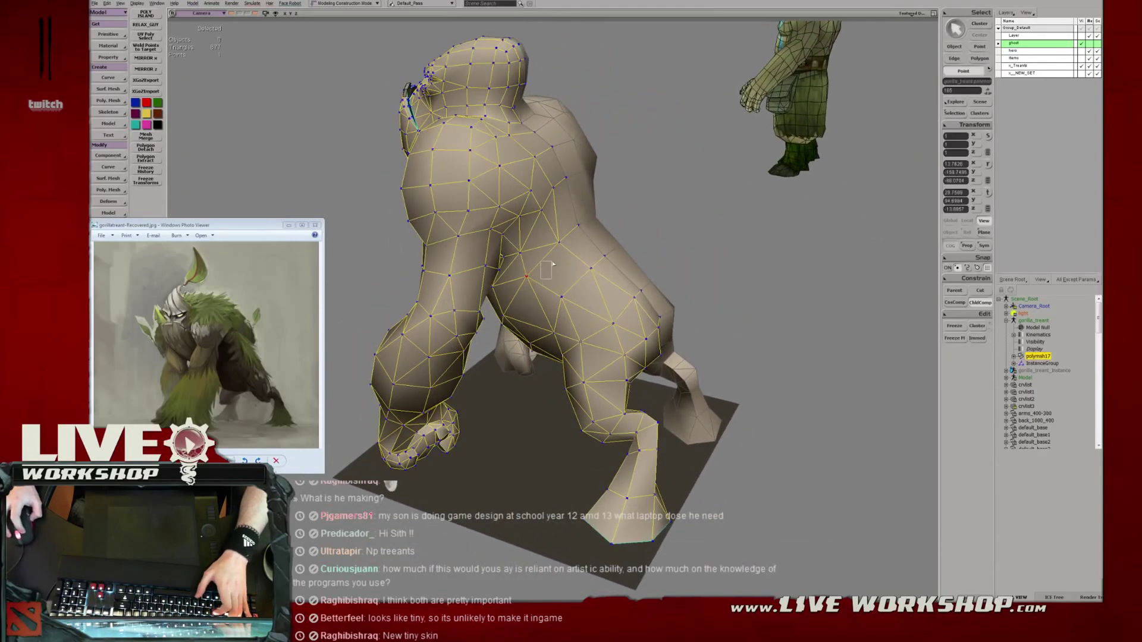
{"action": "left_click_drag", "start_coordinate": [519, 273], "coordinate": [535, 285]}
{"action": "middle_click_drag", "start_coordinate": [536, 285], "coordinate": [495, 273]}
{"action": "key", "text": "v"}
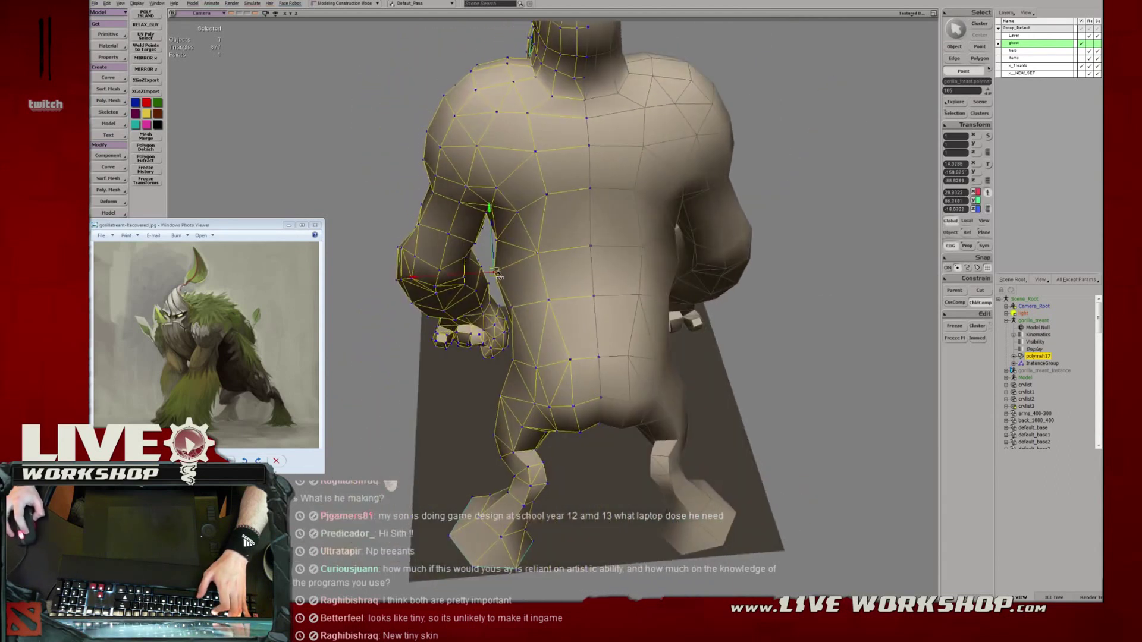
Adjust the points up the side of the torso to the armpit.
{"action": "left_click", "coordinate": [500, 241]}
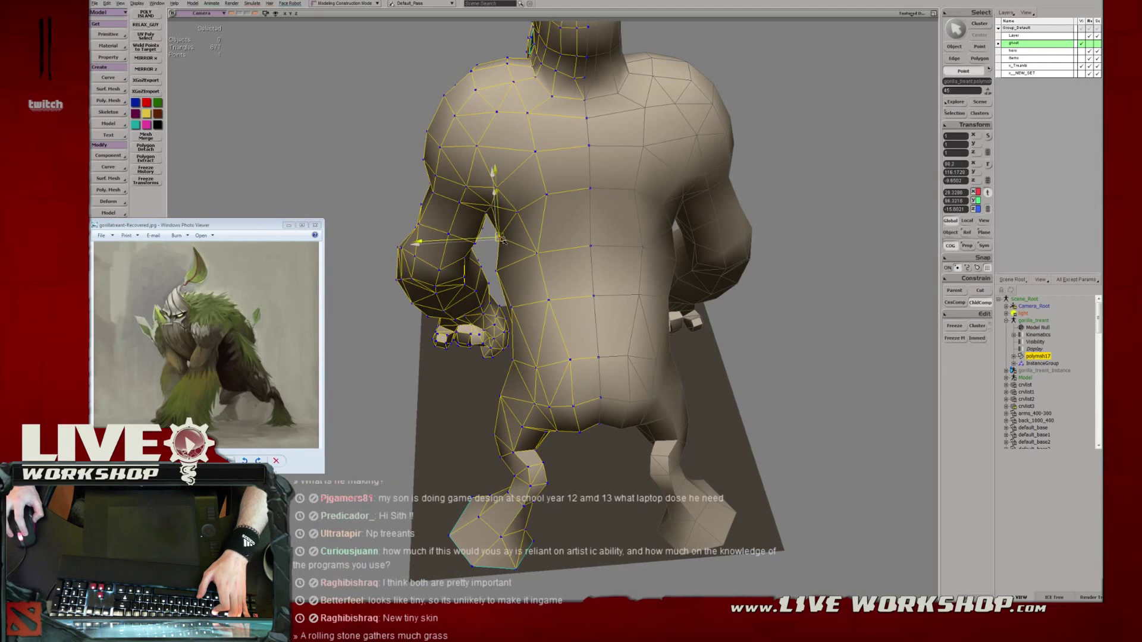
{"action": "left_click", "coordinate": [486, 214]}
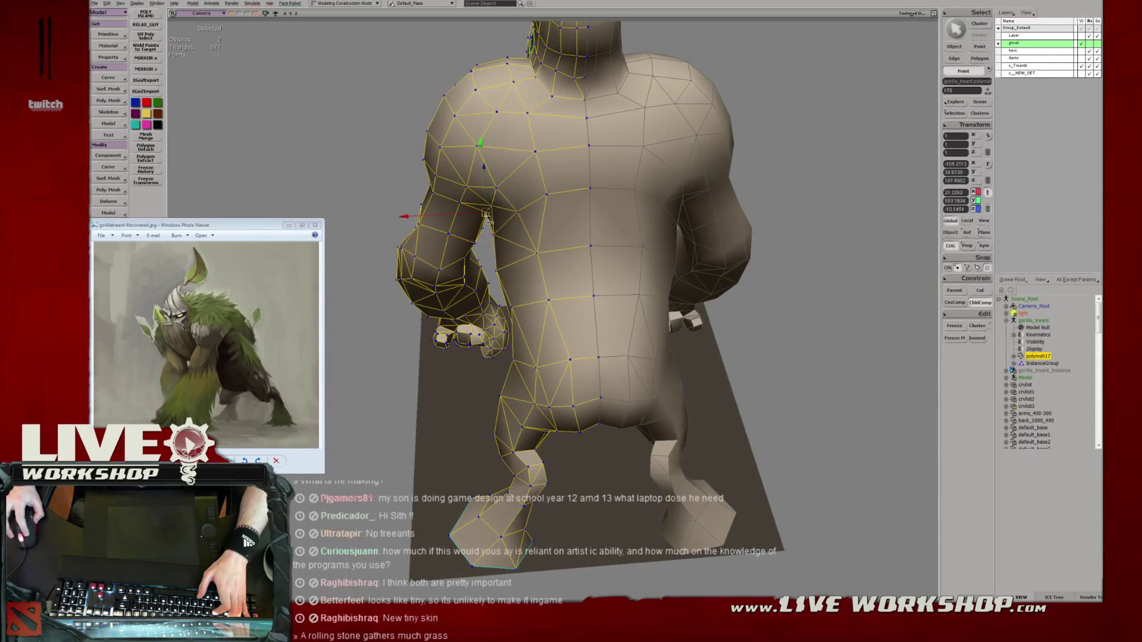
{"action": "left_click_drag", "start_coordinate": [483, 217], "coordinate": [490, 207]}
{"action": "middle_click_drag", "start_coordinate": [490, 207], "coordinate": [547, 194]}
{"action": "left_click", "coordinate": [546, 194]}
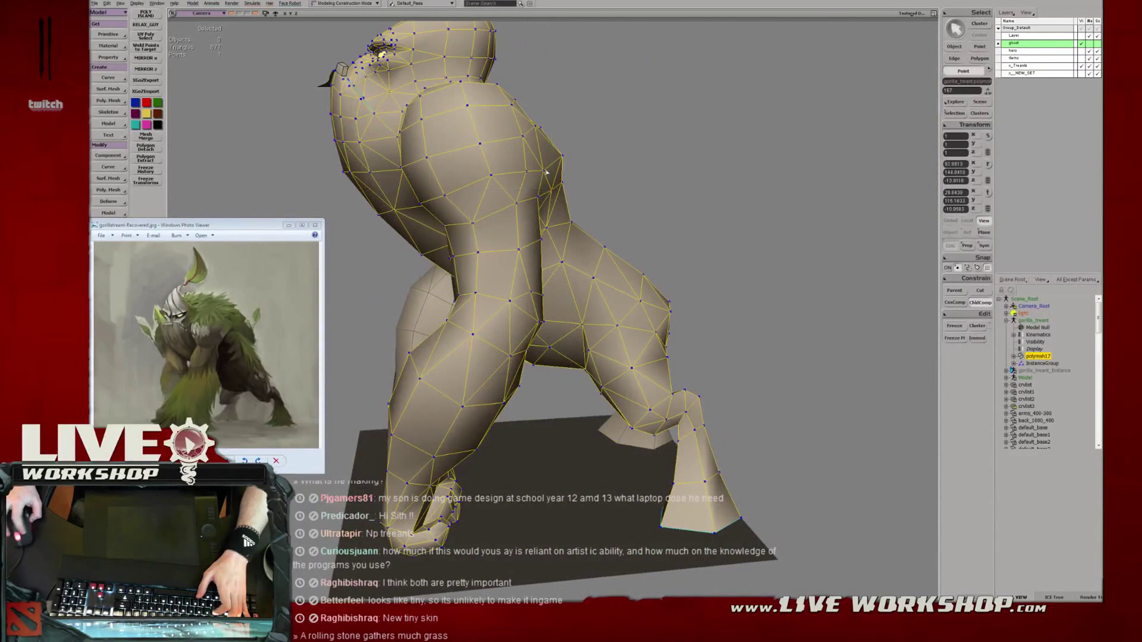
Reposition the points behind the shoulder and upper arm where they meet the back.
{"action": "left_click", "coordinate": [497, 178]}
{"action": "key", "text": "m"}
{"action": "middle_click_drag", "start_coordinate": [518, 200], "coordinate": [485, 201]}
{"action": "left_click", "coordinate": [510, 195]}
{"action": "key", "text": "v"}
{"action": "left_click_drag", "start_coordinate": [513, 195], "coordinate": [517, 202]}
{"action": "middle_click_drag", "start_coordinate": [518, 202], "coordinate": [537, 232]}
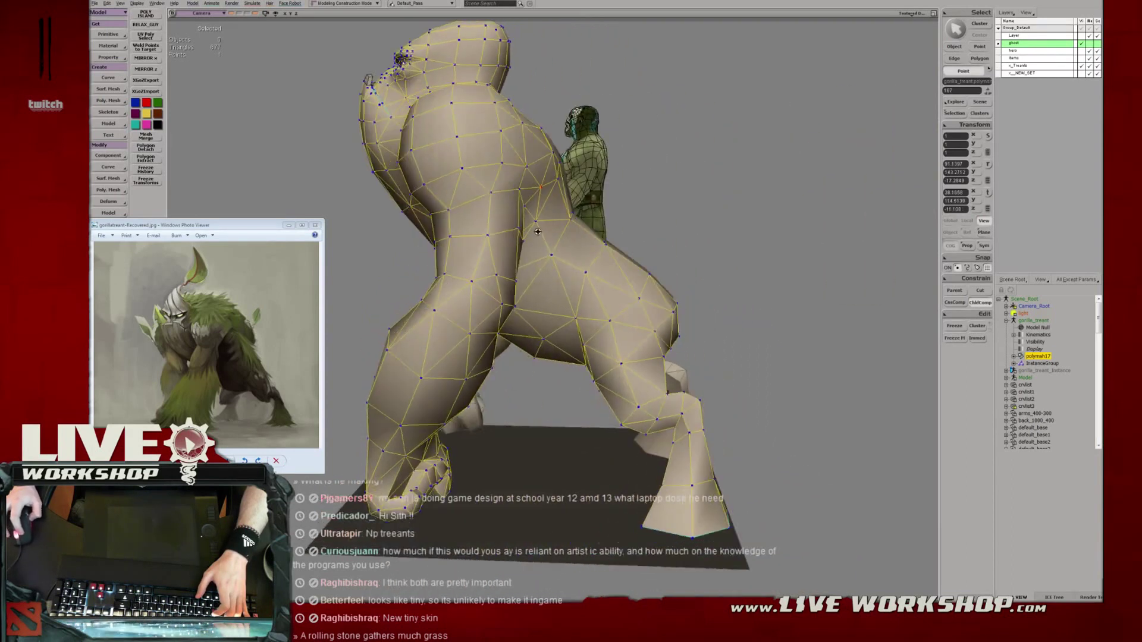
Reshape the lower back above the hip by moving its points from the side.
{"action": "key", "text": "v"}
{"action": "left_click", "coordinate": [585, 274]}
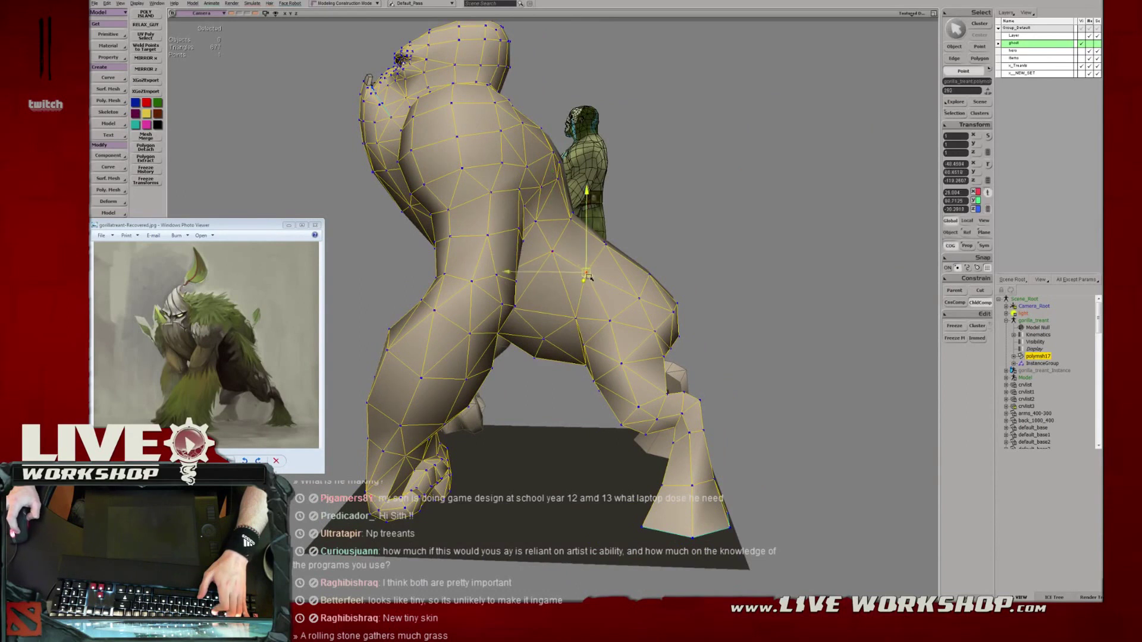
{"action": "middle_click_drag", "start_coordinate": [589, 278], "coordinate": [608, 250]}
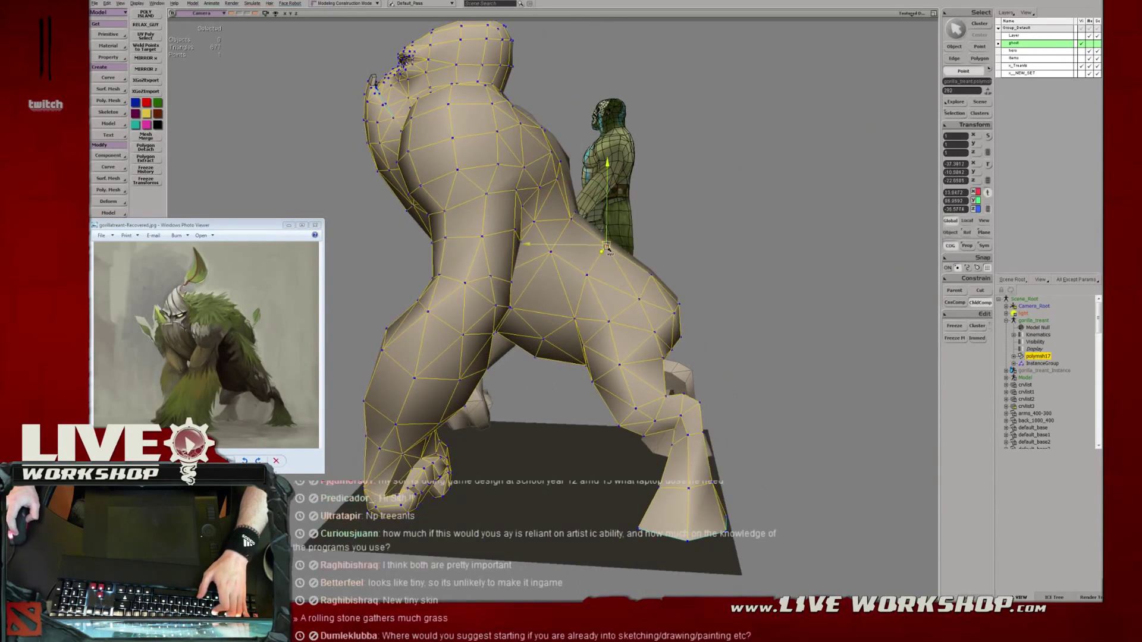
{"action": "left_click", "coordinate": [603, 247]}
{"action": "key", "text": "t"}
{"action": "key", "text": "v"}
{"action": "key", "text": "m"}
{"action": "left_click", "coordinate": [575, 218]}
Leave point editing with the mesh deselected and save the scene with the reshaped back.
{"action": "key", "text": "s"}
{"action": "right_click_drag", "start_coordinate": [576, 216], "coordinate": [557, 236]}
{"action": "middle_click_drag", "start_coordinate": [556, 236], "coordinate": [583, 240]}
{"action": "key", "text": "space"}
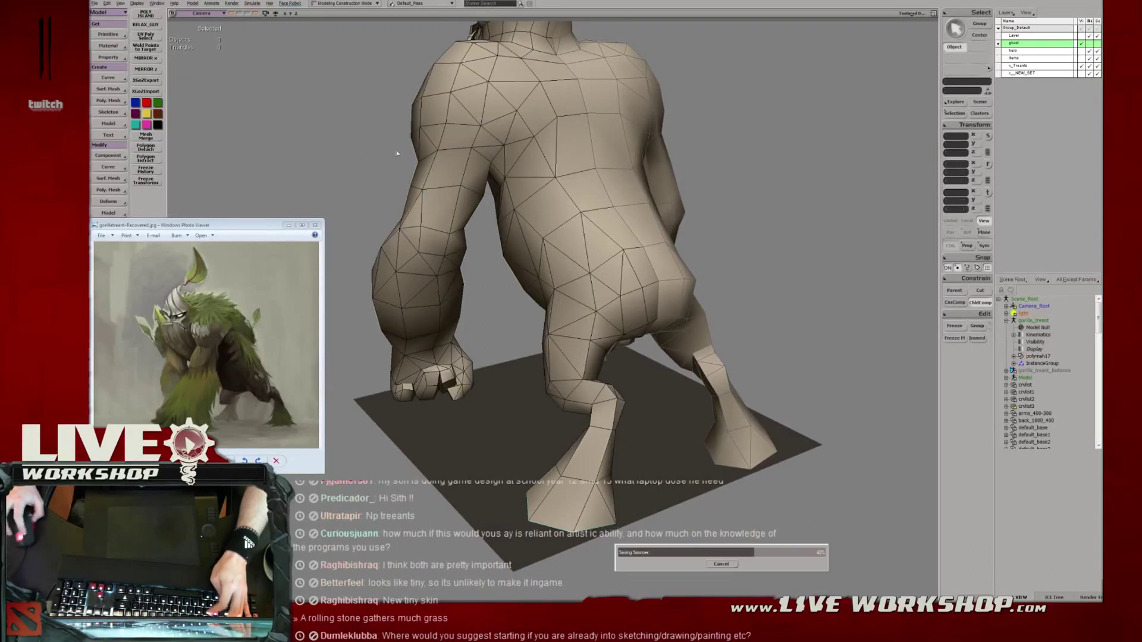
{"action": "scroll", "coordinate": [541, 227], "scroll_direction": "up", "scroll_amount": 5}
{"action": "scroll", "coordinate": [540, 226], "scroll_direction": "up", "scroll_amount": 2}
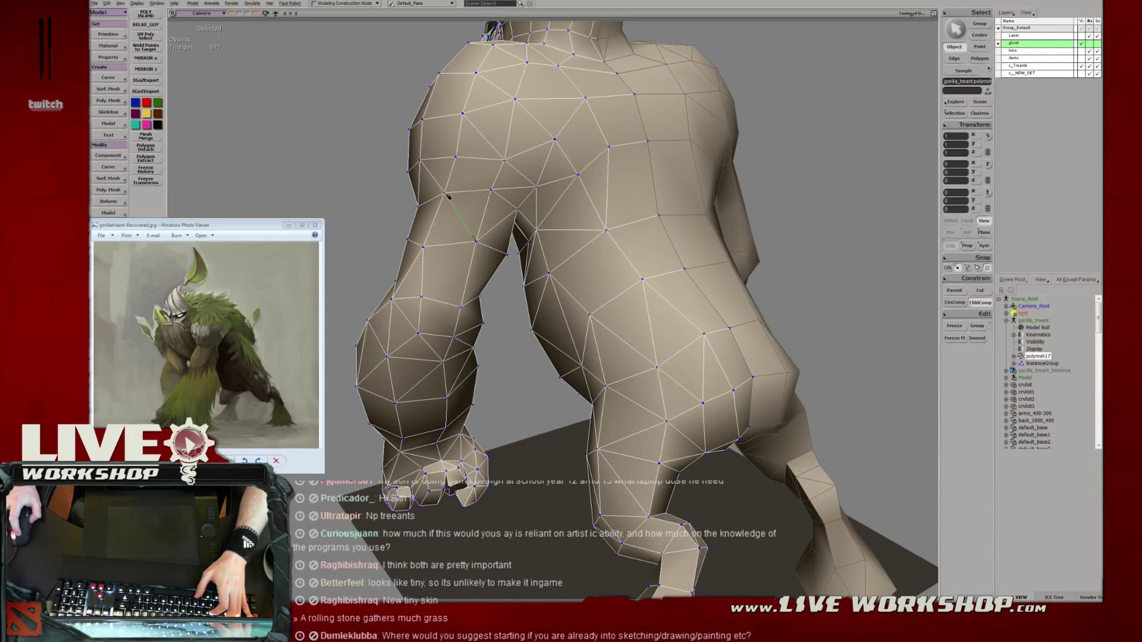
Leave point editing on the gorilla body and deselect the mesh.
{"action": "key", "text": "Escape"}
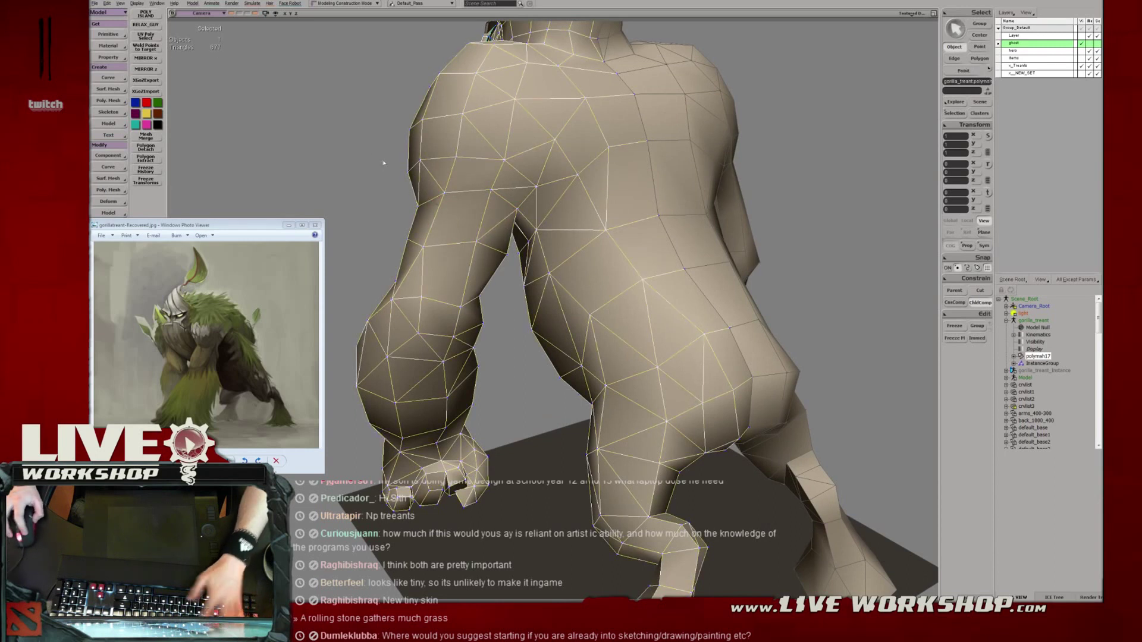
{"action": "key", "text": "f"}
{"action": "key", "text": "s"}
{"action": "right_click_drag", "start_coordinate": [464, 148], "coordinate": [651, 306]}
{"action": "middle_click_drag", "start_coordinate": [650, 306], "coordinate": [583, 288]}
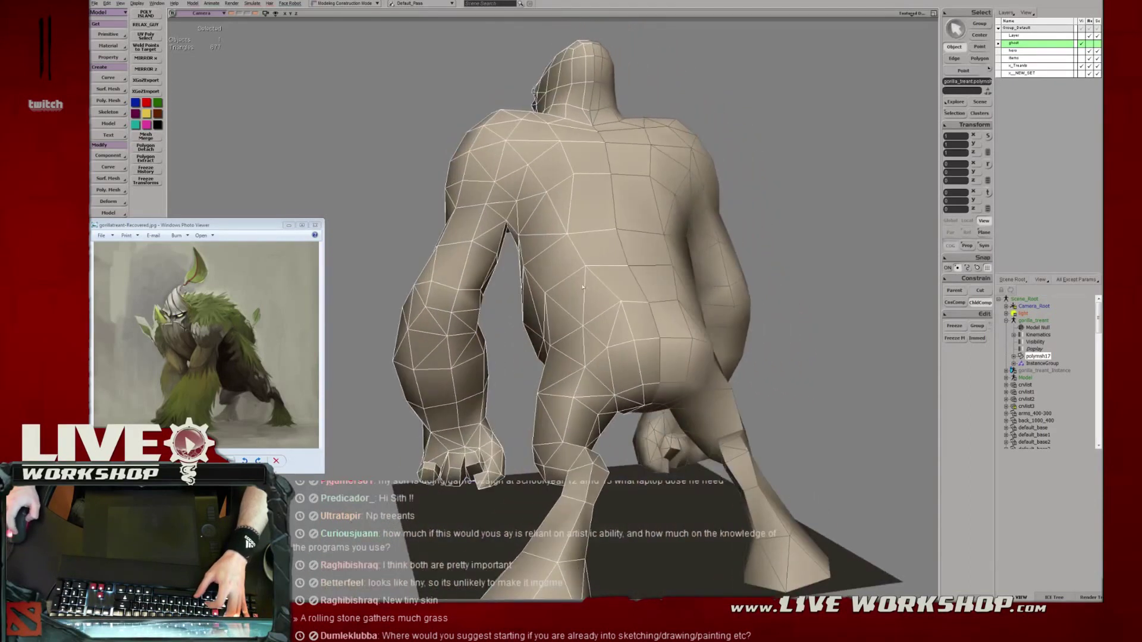
{"action": "left_click", "coordinate": [772, 257]}
Review the whole model from the front and side, and save the scene.
{"action": "key", "text": "s"}
{"action": "middle_click_drag", "start_coordinate": [771, 257], "coordinate": [595, 250]}
{"action": "right_click_drag", "start_coordinate": [595, 250], "coordinate": [541, 270]}
{"action": "middle_click_drag", "start_coordinate": [541, 269], "coordinate": [680, 277]}
{"action": "right_click_drag", "start_coordinate": [682, 278], "coordinate": [686, 255]}
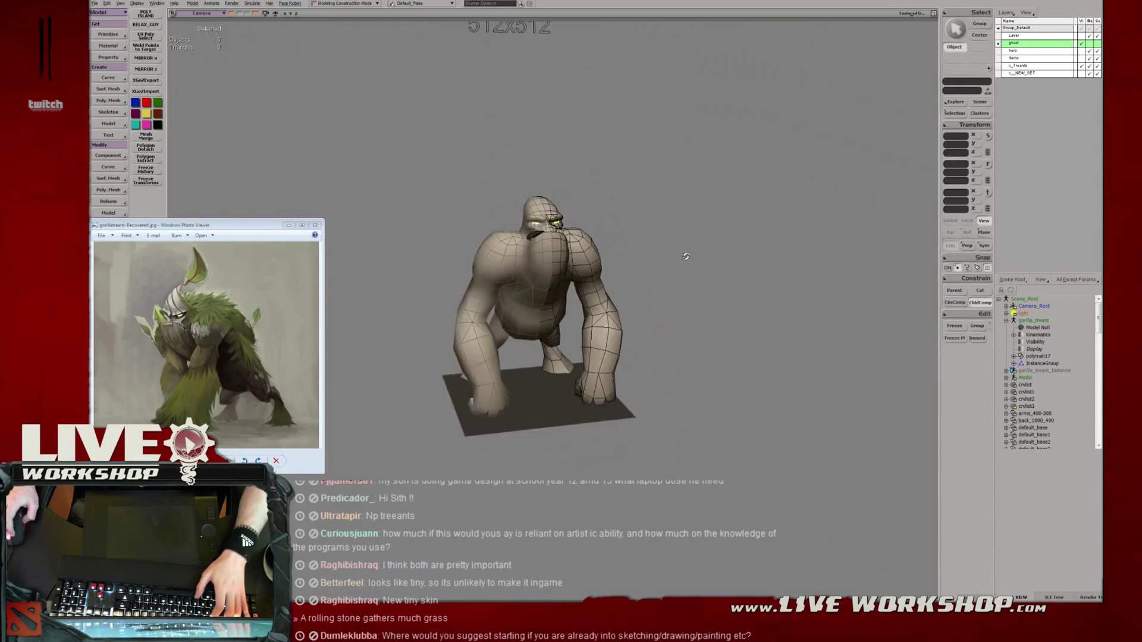
{"action": "middle_click_drag", "start_coordinate": [686, 255], "coordinate": [708, 291]}
{"action": "right_click_drag", "start_coordinate": [709, 291], "coordinate": [689, 306]}
{"action": "key", "text": "ctrl+s"}
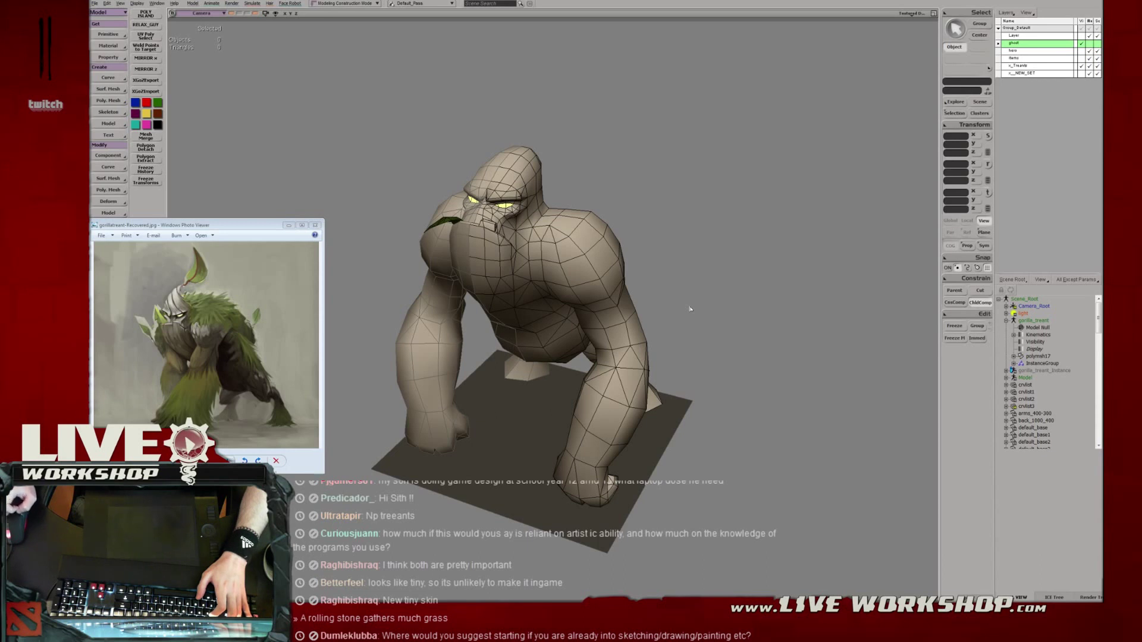
Examine the head, shoulders and mouth leaf from several angles.
{"action": "key", "text": "s"}
{"action": "mouse_move", "coordinate": [632, 223]}
{"action": "right_mouse_down"}
{"action": "mouse_move", "coordinate": [633, 245]}
{"action": "mouse_move", "coordinate": [664, 256]}
{"action": "mouse_move", "coordinate": [649, 232]}
{"action": "right_mouse_up"}
{"action": "middle_click_drag", "start_coordinate": [650, 232], "coordinate": [571, 244]}
{"action": "right_click_drag", "start_coordinate": [571, 244], "coordinate": [653, 266]}
{"action": "middle_click_drag", "start_coordinate": [653, 265], "coordinate": [555, 244]}
{"action": "right_click_drag", "start_coordinate": [556, 245], "coordinate": [513, 229]}
{"action": "middle_click_drag", "start_coordinate": [513, 229], "coordinate": [601, 263]}
{"action": "right_click_drag", "start_coordinate": [381, 324], "coordinate": [566, 298]}
{"action": "middle_click_drag", "start_coordinate": [565, 299], "coordinate": [600, 334]}
Select the leaf at the mouth and scale it up uniformly to about 1.4.
{"action": "key", "text": "space"}
{"action": "left_click", "coordinate": [542, 291]}
{"action": "key", "text": "f"}
{"action": "mouse_move", "coordinate": [543, 292]}
{"action": "right_mouse_down"}
{"action": "mouse_move", "coordinate": [637, 293]}
{"action": "mouse_move", "coordinate": [508, 259]}
{"action": "mouse_move", "coordinate": [542, 270]}
{"action": "mouse_move", "coordinate": [534, 288]}
{"action": "right_mouse_up"}
{"action": "key", "text": "4"}
{"action": "key", "text": "m"}
{"action": "left_click", "coordinate": [532, 288], "text": "alt"}
{"action": "key", "text": "4"}
{"action": "left_click_drag", "start_coordinate": [533, 286], "coordinate": [583, 297]}
{"action": "middle_click_drag", "start_coordinate": [583, 297], "coordinate": [333, 237]}
{"action": "right_click_drag", "start_coordinate": [334, 236], "coordinate": [508, 293]}
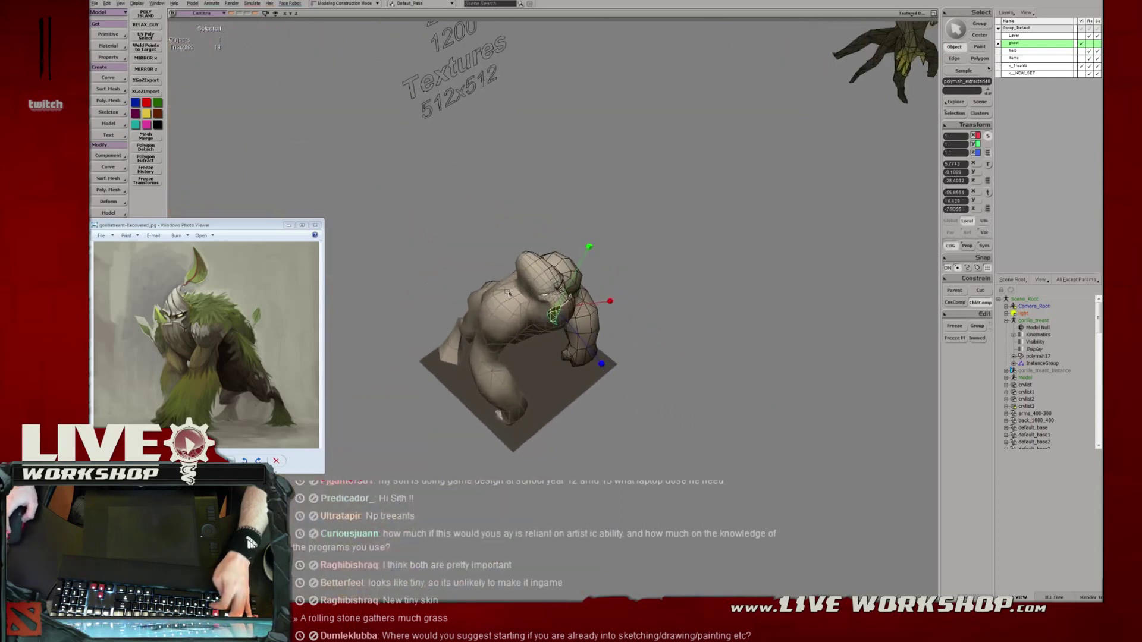
{"action": "middle_click_drag", "start_coordinate": [512, 296], "coordinate": [553, 291]}
{"action": "right_click_drag", "start_coordinate": [553, 292], "coordinate": [589, 276]}
{"action": "middle_click_drag", "start_coordinate": [589, 277], "coordinate": [530, 301]}
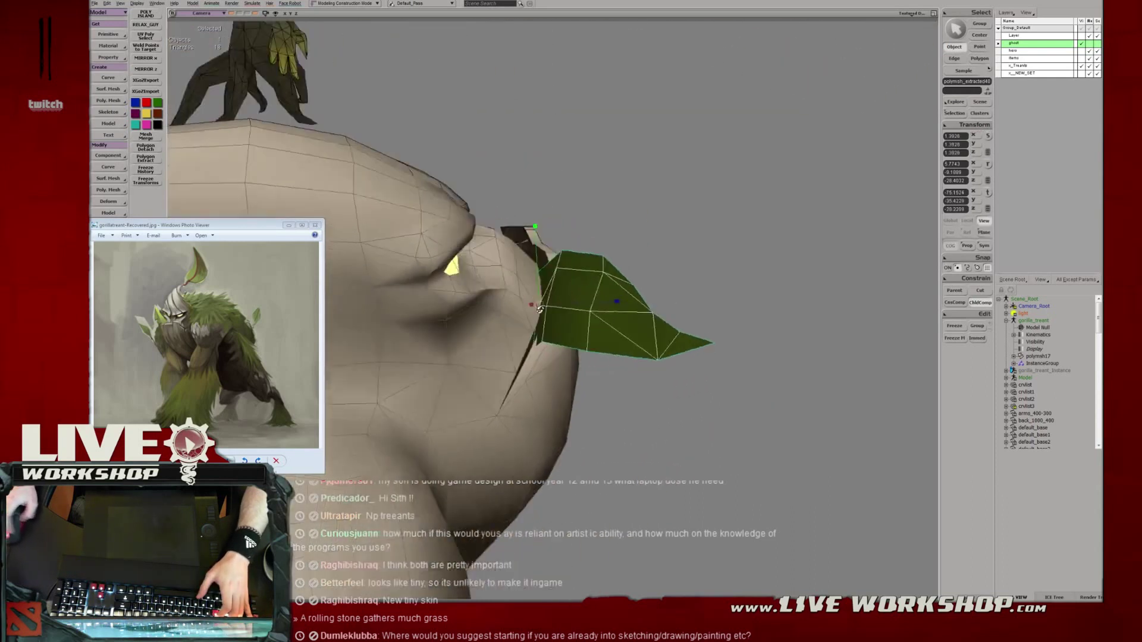
{"action": "right_click_drag", "start_coordinate": [530, 301], "coordinate": [527, 315]}
{"action": "left_click_drag", "start_coordinate": [527, 315], "coordinate": [533, 316]}
Reposition the leaf's base points where it meets the corner of the mouth.
{"action": "right_click_drag", "start_coordinate": [532, 316], "coordinate": [544, 339]}
{"action": "middle_click_drag", "start_coordinate": [544, 339], "coordinate": [564, 358]}
{"action": "key", "text": "t"}
{"action": "left_click", "coordinate": [552, 323]}
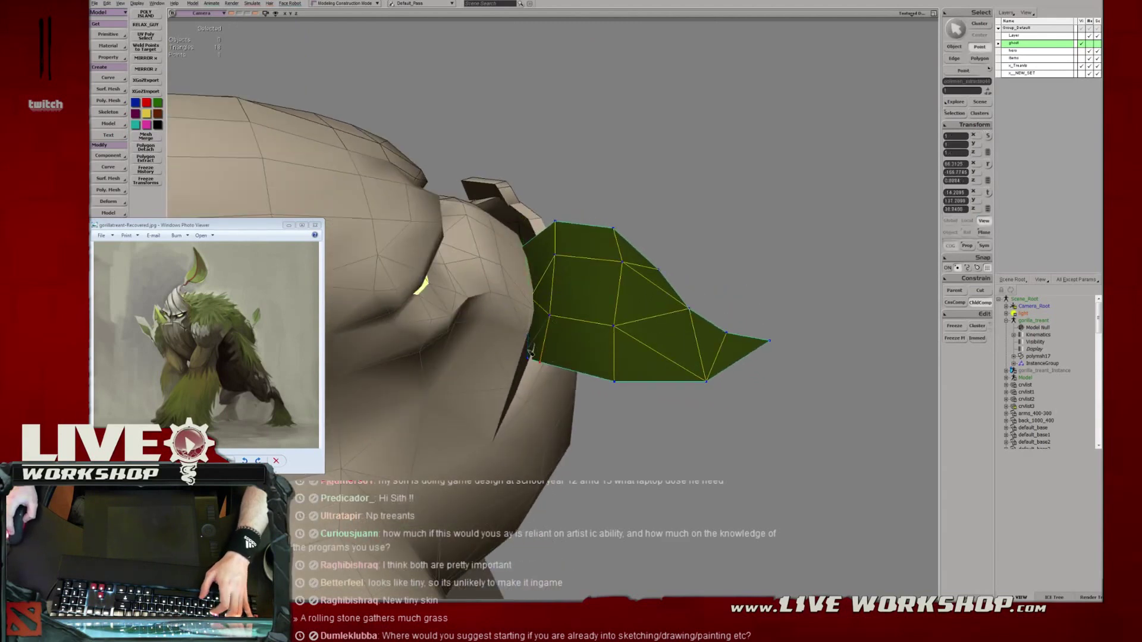
{"action": "key", "text": "v"}
{"action": "left_click", "coordinate": [531, 303]}
{"action": "key", "text": "s"}
{"action": "right_click_drag", "start_coordinate": [534, 305], "coordinate": [559, 267]}
{"action": "key", "text": "m"}
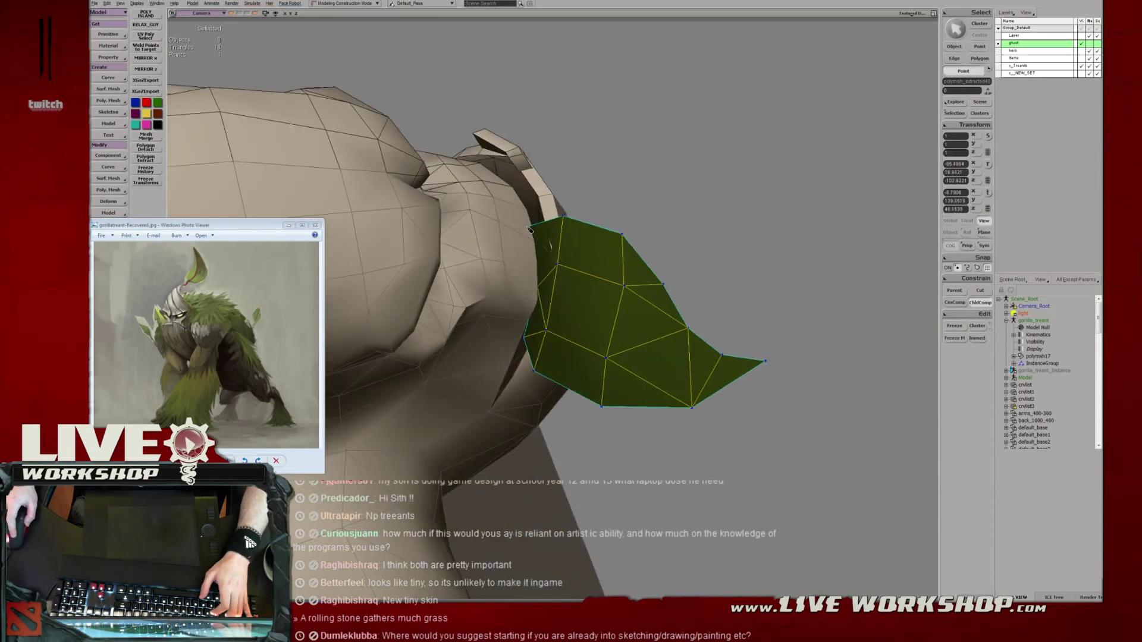
{"action": "key", "text": "v"}
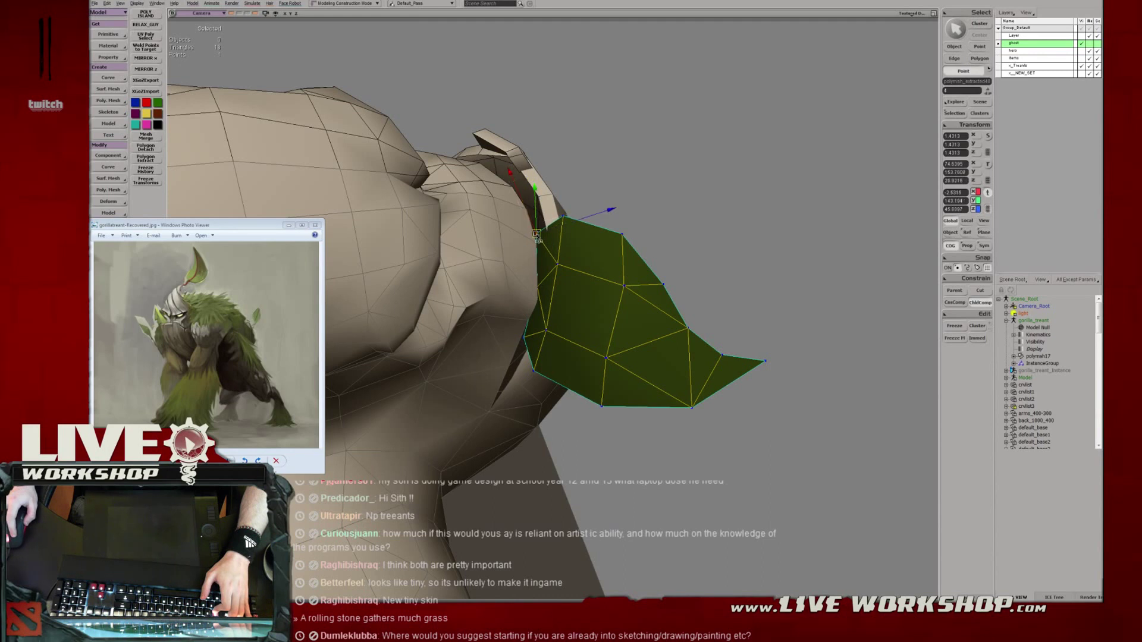
{"action": "middle_click_drag", "start_coordinate": [536, 233], "coordinate": [576, 220]}
{"action": "key", "text": "m"}
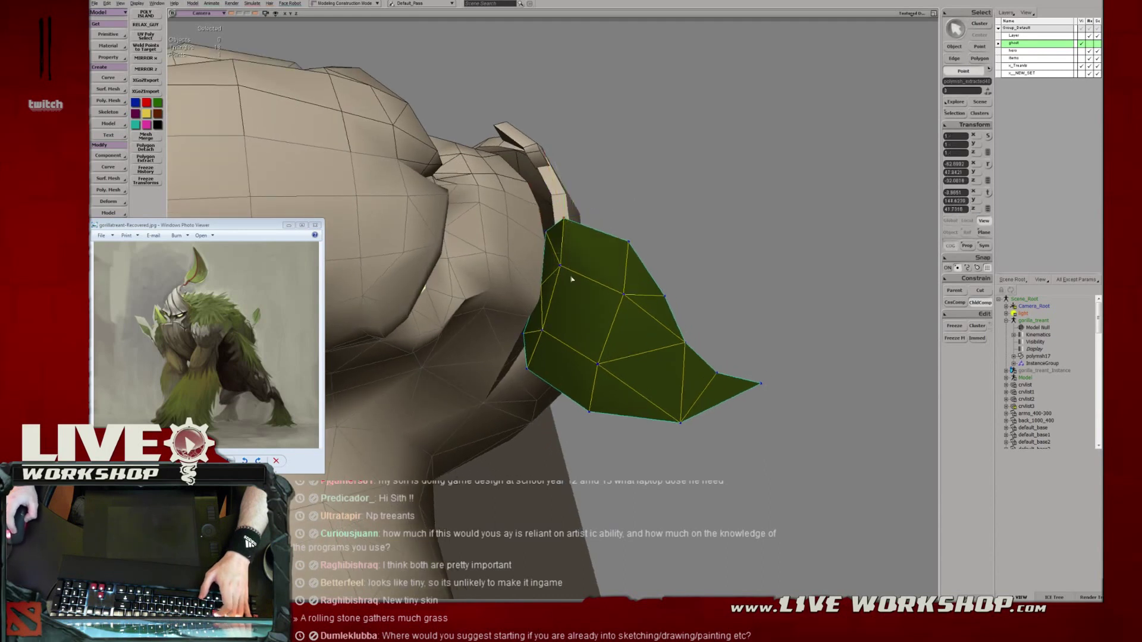
Adjust the leaf's middle points to curve its surface around the cheek.
{"action": "left_click_drag", "start_coordinate": [559, 275], "coordinate": [556, 271]}
{"action": "middle_click_drag", "start_coordinate": [609, 280], "coordinate": [595, 267]}
{"action": "left_click_drag", "start_coordinate": [605, 289], "coordinate": [600, 286]}
{"action": "middle_click_drag", "start_coordinate": [600, 286], "coordinate": [566, 269]}
{"action": "left_click_drag", "start_coordinate": [566, 269], "coordinate": [552, 265]}
{"action": "middle_click_drag", "start_coordinate": [614, 265], "coordinate": [631, 281]}
{"action": "left_click_drag", "start_coordinate": [631, 281], "coordinate": [623, 276]}
{"action": "middle_click_drag", "start_coordinate": [595, 306], "coordinate": [581, 295]}
{"action": "left_click_drag", "start_coordinate": [582, 295], "coordinate": [580, 288]}
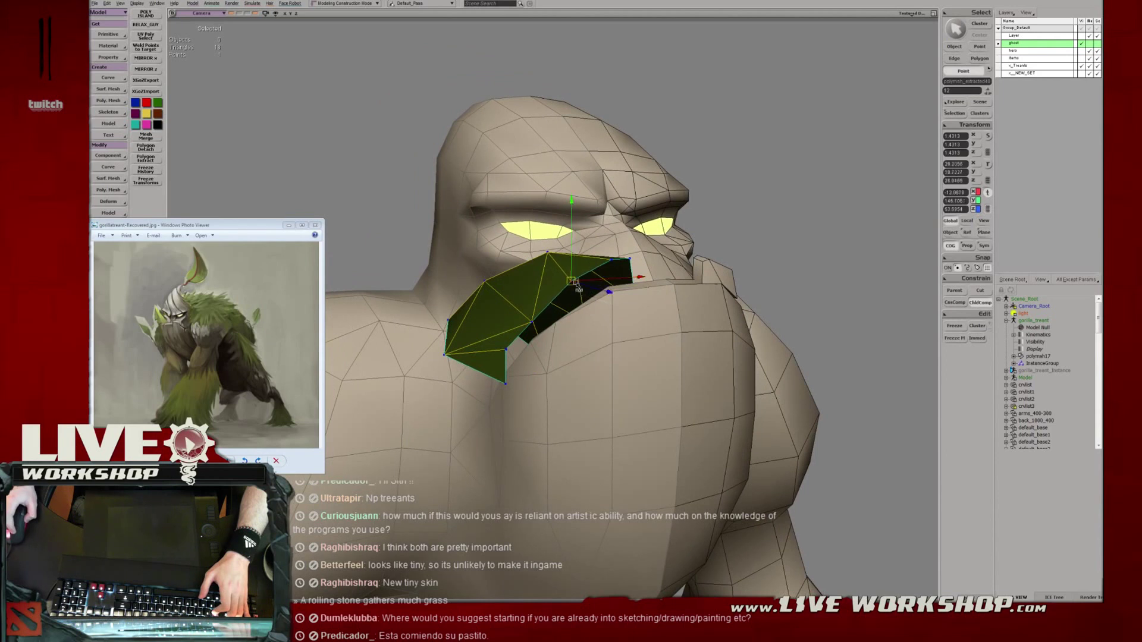
Move an outer edge point and the tip point of the leaf to refine its droop.
{"action": "left_click", "coordinate": [529, 318]}
{"action": "middle_click_drag", "start_coordinate": [526, 316], "coordinate": [552, 333]}
{"action": "left_click", "coordinate": [555, 393]}
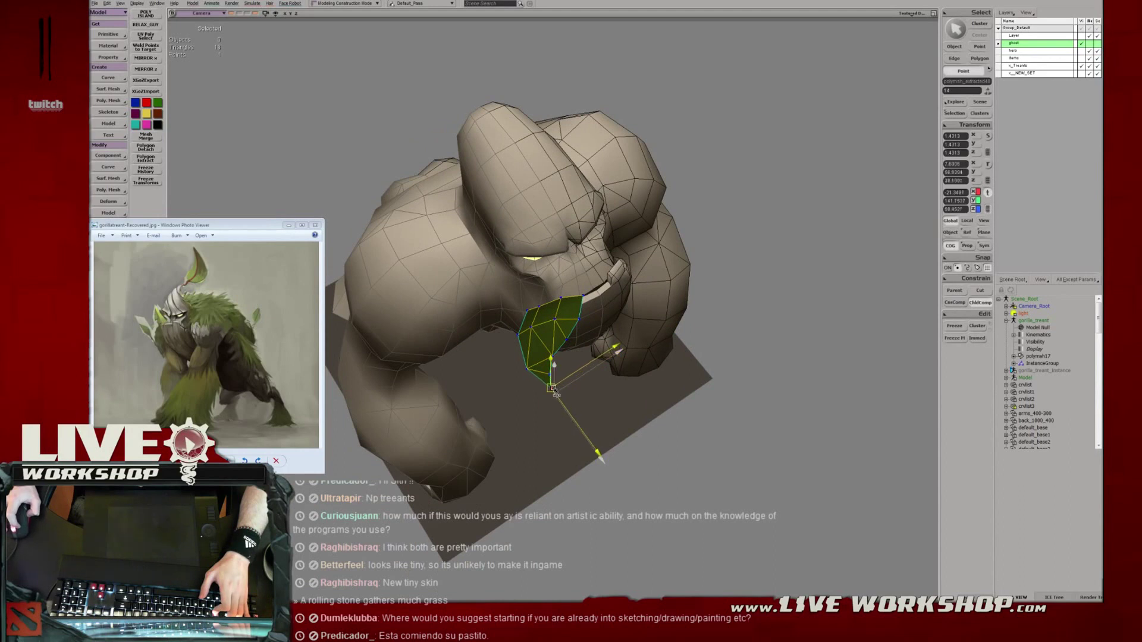
{"action": "middle_click_drag", "start_coordinate": [555, 393], "coordinate": [553, 267]}
Reshape the leaf's lower edge by moving its border points.
{"action": "left_click", "coordinate": [572, 311]}
{"action": "key", "text": "t"}
{"action": "middle_click_drag", "start_coordinate": [572, 311], "coordinate": [499, 333]}
{"action": "left_click", "coordinate": [562, 353]}
{"action": "middle_click_drag", "start_coordinate": [561, 353], "coordinate": [565, 330]}
{"action": "key", "text": "v"}
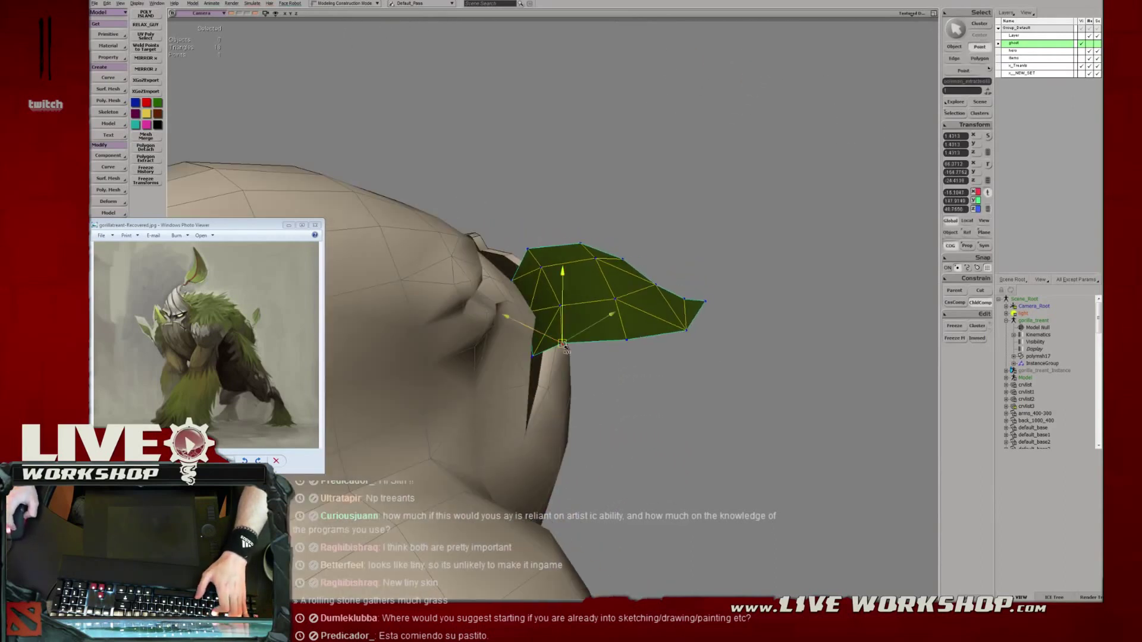
{"action": "left_click", "coordinate": [628, 343]}
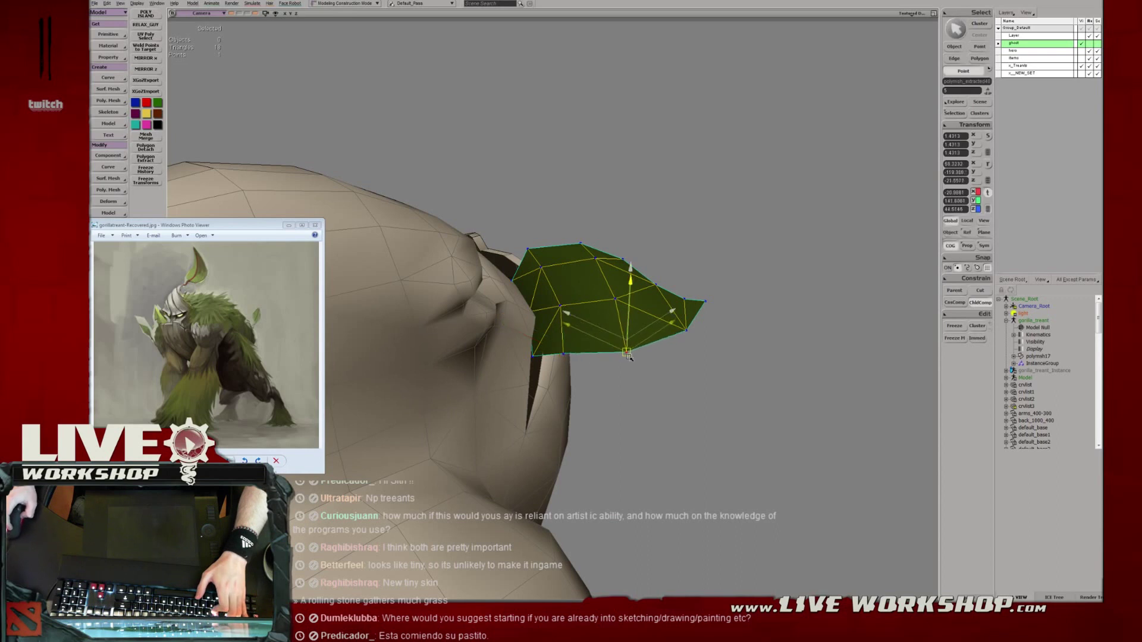
{"action": "left_click", "coordinate": [563, 358]}
{"action": "middle_click_drag", "start_coordinate": [564, 368], "coordinate": [538, 303]}
Refine the leaf's base-side points, working from above and from the side.
{"action": "left_click", "coordinate": [535, 304]}
{"action": "key", "text": "v"}
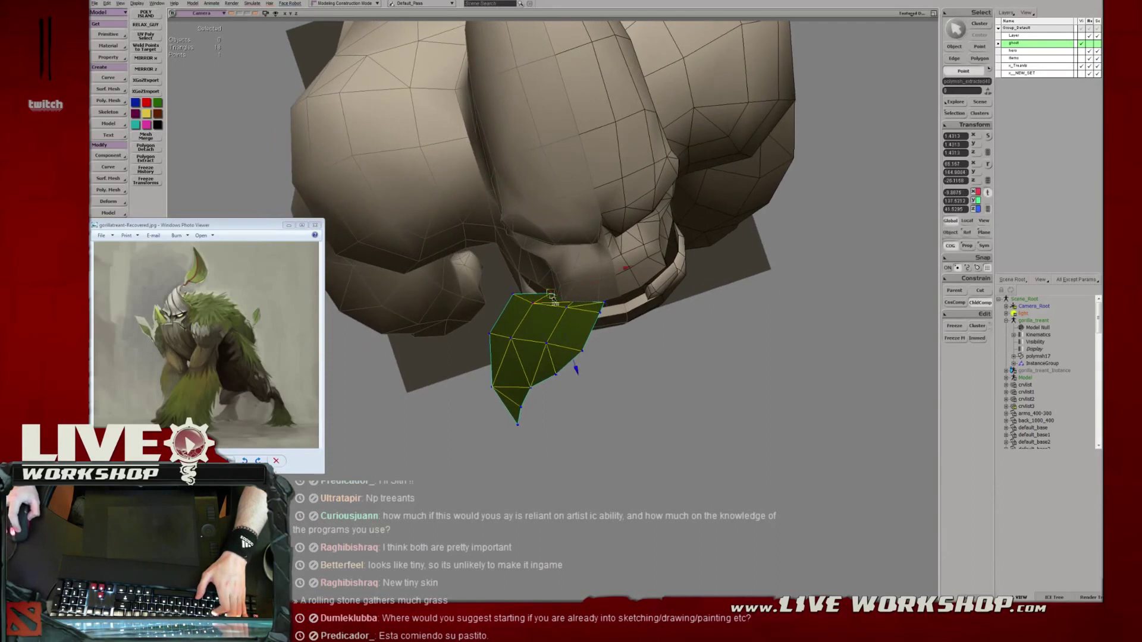
{"action": "middle_click_drag", "start_coordinate": [549, 292], "coordinate": [551, 363]}
{"action": "key", "text": "space"}
{"action": "left_click", "coordinate": [657, 339]}
{"action": "middle_click_drag", "start_coordinate": [658, 340], "coordinate": [558, 346]}
{"action": "key", "text": "t"}
{"action": "left_click", "coordinate": [530, 344]}
{"action": "key", "text": "t"}
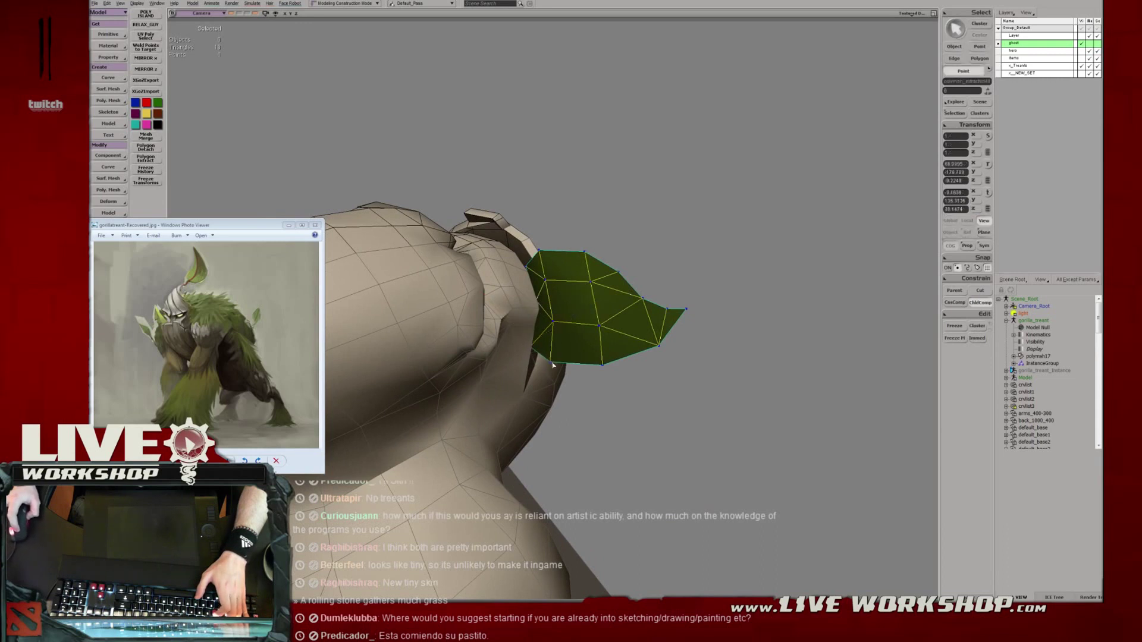
Return to object selection, freeze the leaf's modelling history, deselect it and save the scene.
{"action": "key", "text": "space"}
{"action": "left_click", "coordinate": [609, 334]}
{"action": "left_click", "coordinate": [145, 170]}
{"action": "left_click", "coordinate": [323, 161]}
{"action": "key", "text": "ctrl+s"}
Check the reshaped leaf against the face from several angles and save the scene again.
{"action": "right_click_drag", "start_coordinate": [430, 208], "coordinate": [537, 227]}
{"action": "left_click_drag", "start_coordinate": [538, 226], "coordinate": [541, 233]}
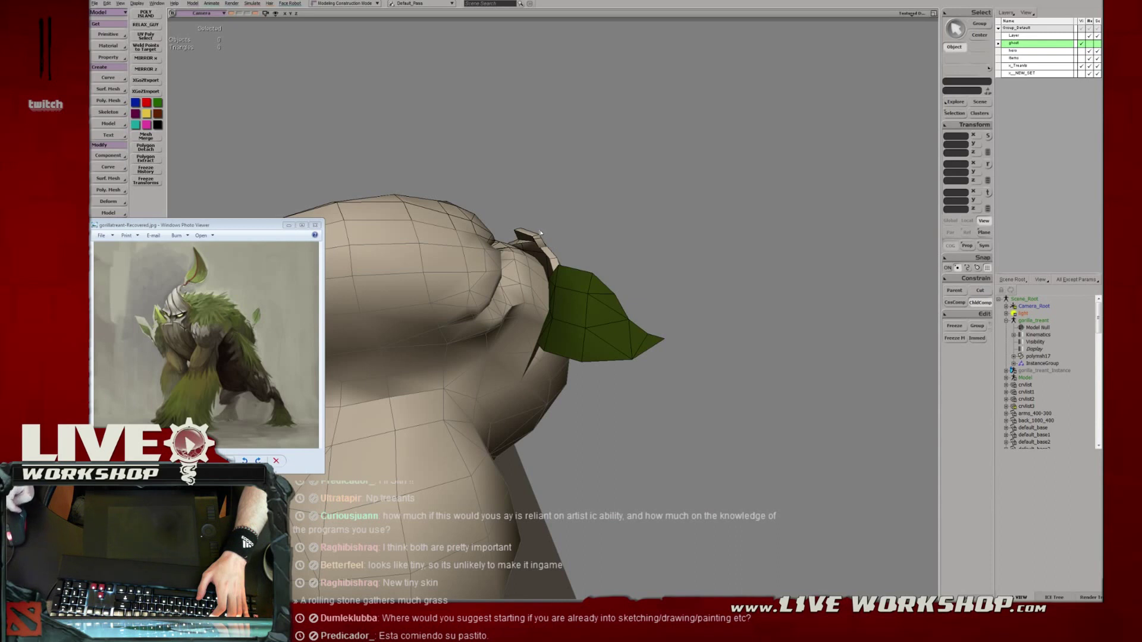
{"action": "right_click_drag", "start_coordinate": [553, 226], "coordinate": [586, 256]}
{"action": "middle_click_drag", "start_coordinate": [586, 256], "coordinate": [580, 274]}
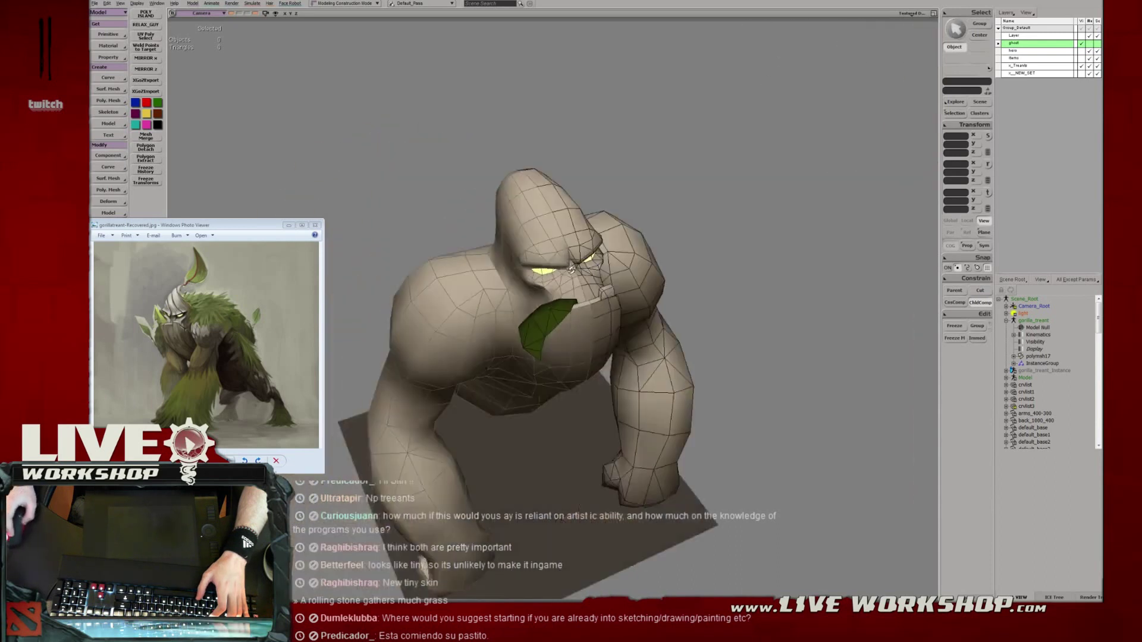
{"action": "right_click_drag", "start_coordinate": [580, 274], "coordinate": [616, 298]}
{"action": "left_click_drag", "start_coordinate": [616, 298], "coordinate": [596, 293]}
{"action": "key", "text": "ctrl+s"}
Move an end polygon and the adjoining points of the stem strip along the lip.
{"action": "mouse_move", "coordinate": [595, 293]}
{"action": "right_mouse_down"}
{"action": "mouse_move", "coordinate": [586, 304]}
{"action": "mouse_move", "coordinate": [569, 292]}
{"action": "mouse_move", "coordinate": [594, 284]}
{"action": "right_mouse_up"}
{"action": "left_click_drag", "start_coordinate": [593, 284], "coordinate": [521, 318]}
{"action": "middle_click_drag", "start_coordinate": [521, 318], "coordinate": [507, 294]}
{"action": "key", "text": "u"}
{"action": "left_click", "coordinate": [533, 295]}
{"action": "key", "text": "v"}
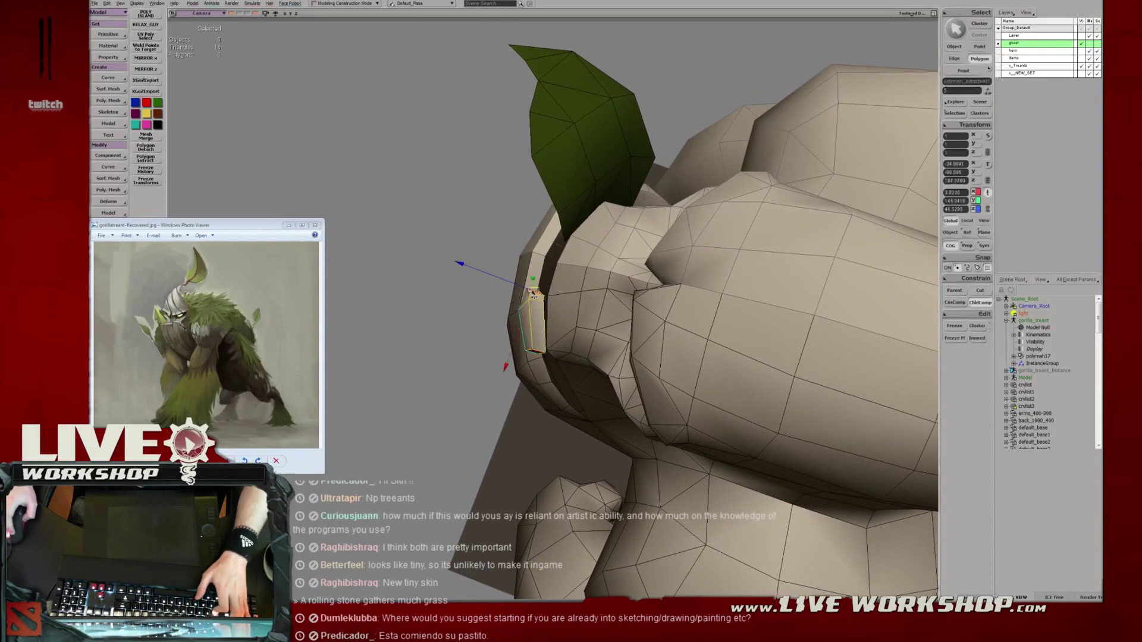
{"action": "key", "text": "m"}
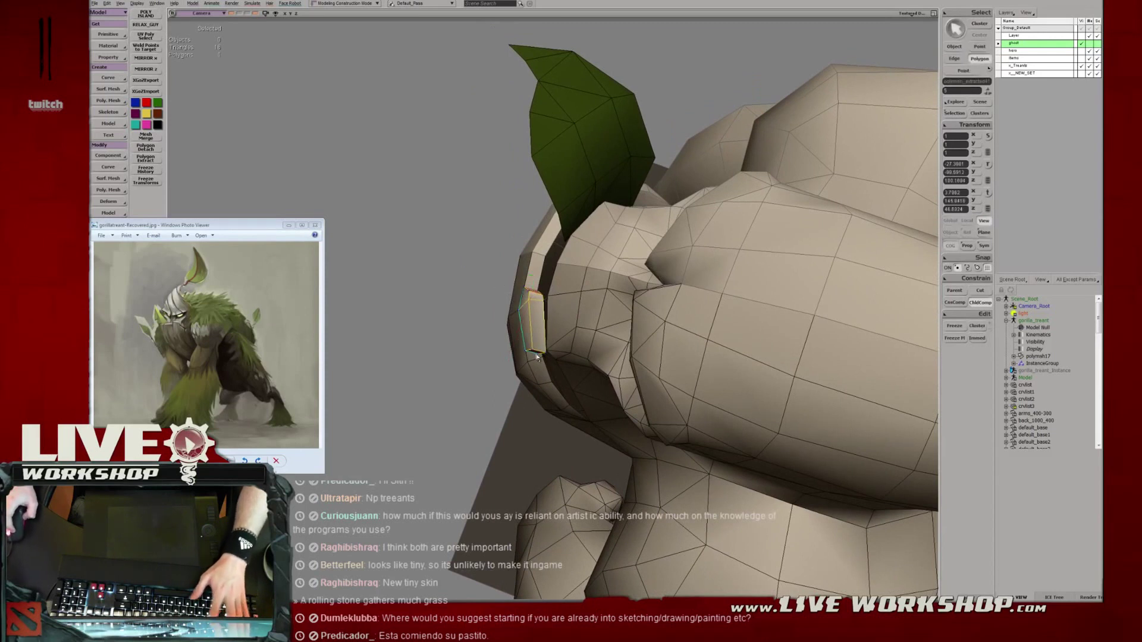
{"action": "key", "text": "t"}
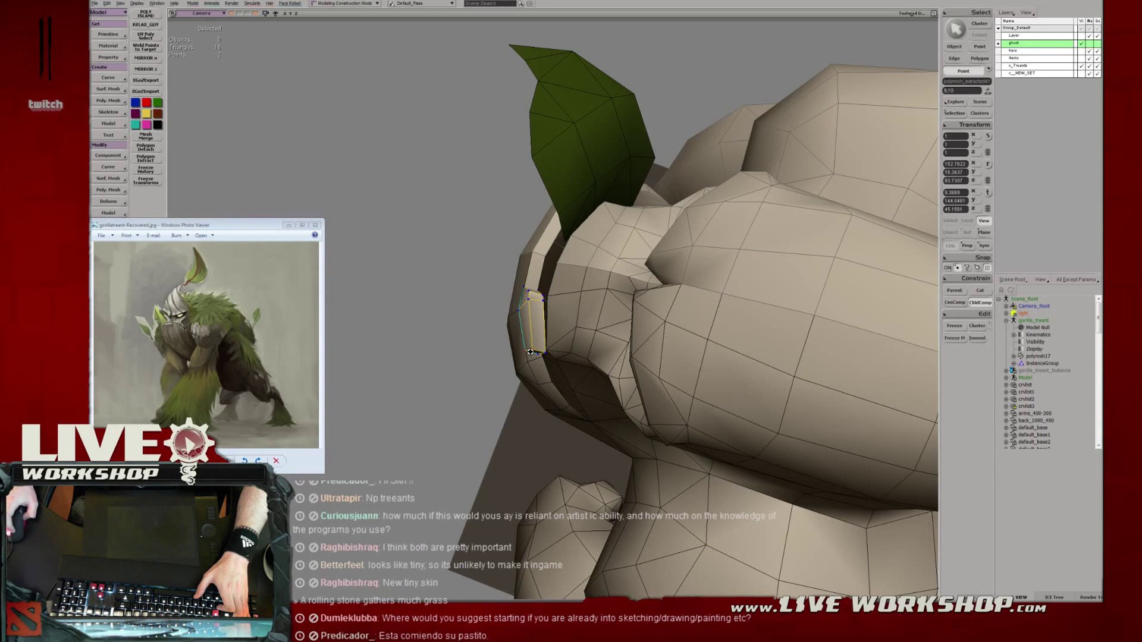
{"action": "middle_click_drag", "start_coordinate": [531, 352], "coordinate": [538, 341]}
{"action": "key", "text": "v"}
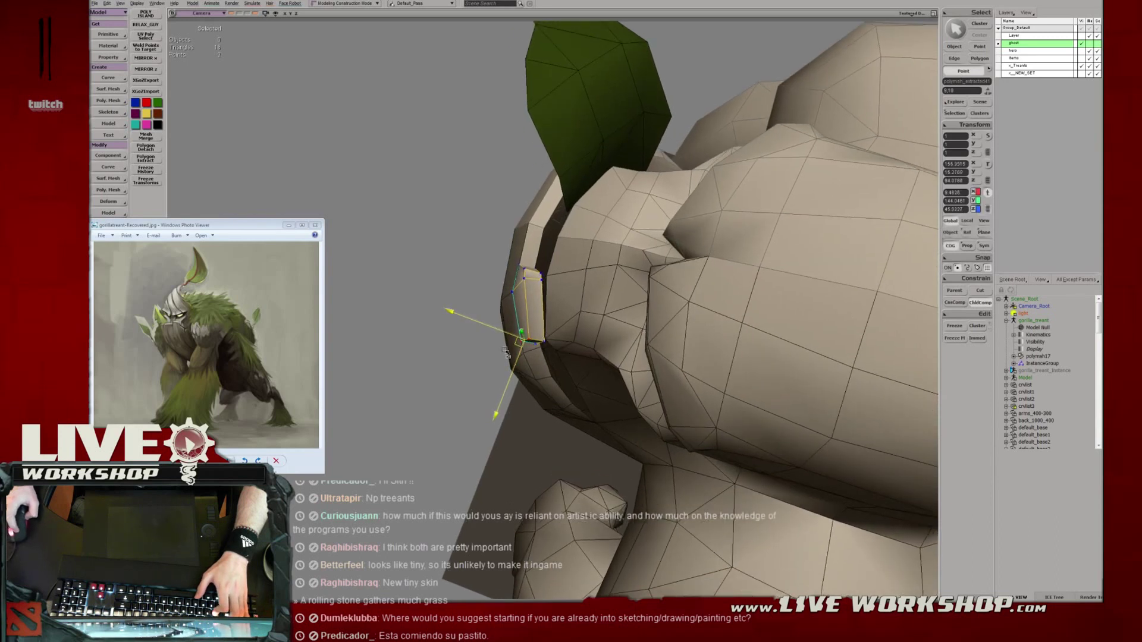
{"action": "left_click_drag", "start_coordinate": [506, 352], "coordinate": [504, 351]}
Adjust an edge and a lower corner point at the stem strip's end, working from the side.
{"action": "key", "text": "m"}
{"action": "right_click_drag", "start_coordinate": [505, 351], "coordinate": [535, 260]}
{"action": "middle_click_drag", "start_coordinate": [535, 260], "coordinate": [551, 238]}
{"action": "key", "text": "e"}
{"action": "left_click", "coordinate": [550, 236]}
{"action": "key", "text": "v"}
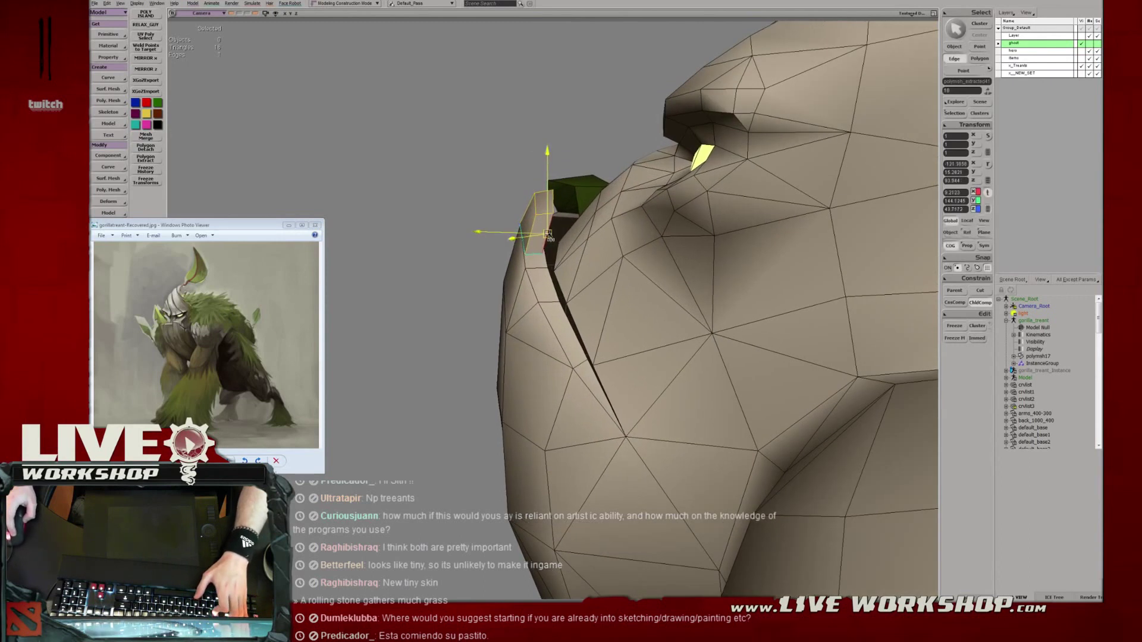
{"action": "key", "text": "t"}
{"action": "left_click", "coordinate": [544, 254]}
{"action": "left_click_drag", "start_coordinate": [545, 256], "coordinate": [543, 255]}
{"action": "key", "text": "m"}
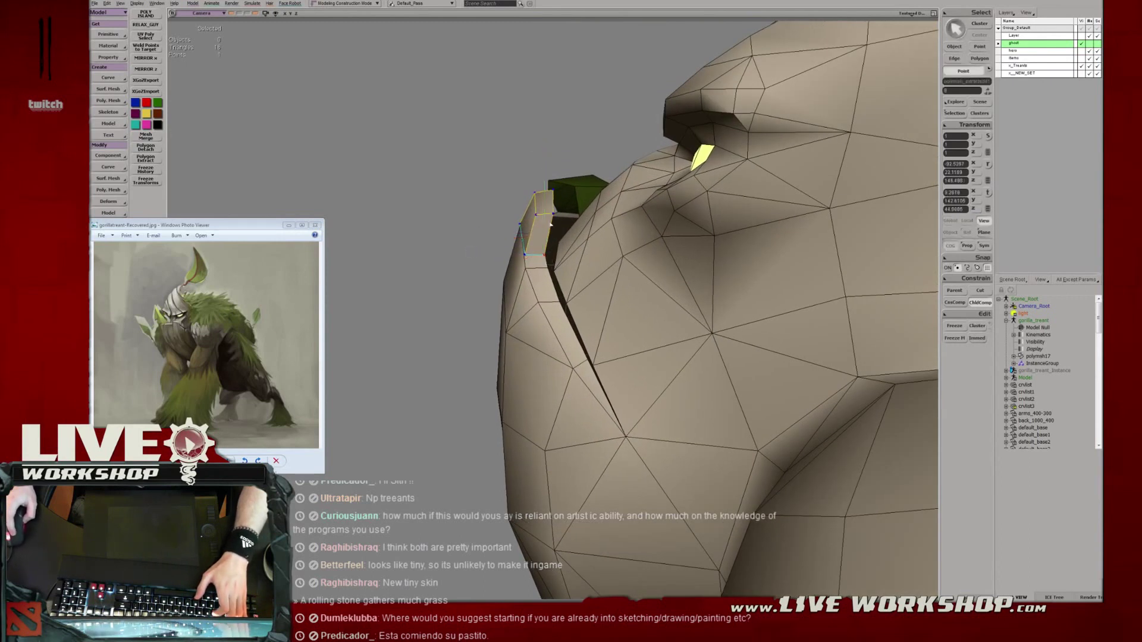
Reposition the upper points at the stem strip's end and leave point editing.
{"action": "key", "text": "v"}
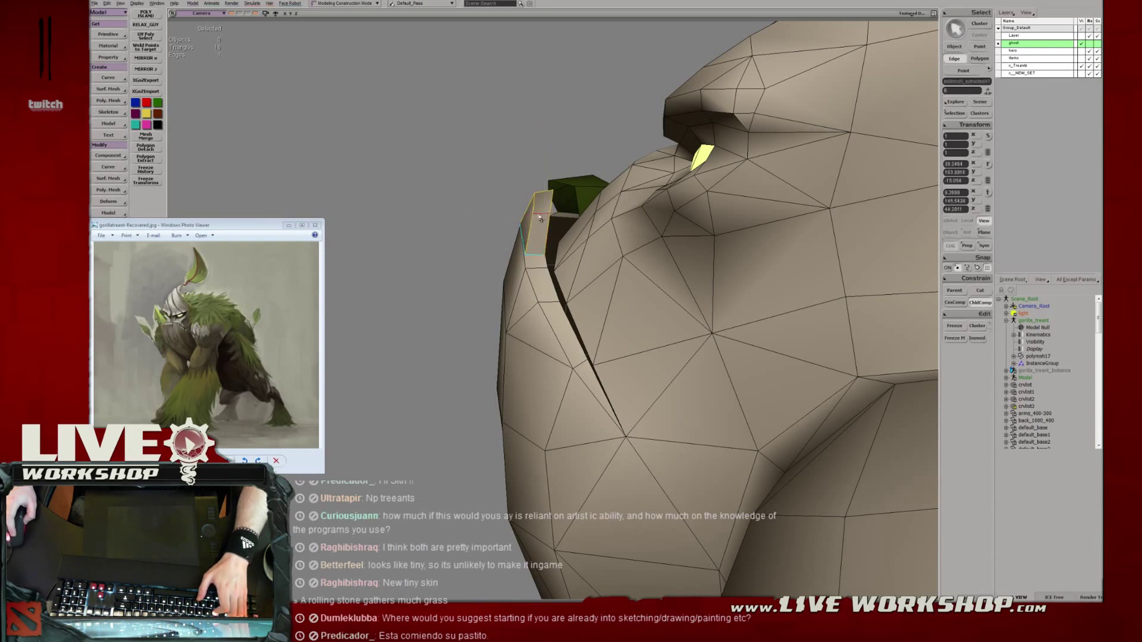
{"action": "key", "text": "t"}
{"action": "left_click", "coordinate": [537, 217]}
{"action": "left_click", "coordinate": [555, 191]}
{"action": "key", "text": "m"}
{"action": "key", "text": "v"}
{"action": "key", "text": "space"}
{"action": "left_click", "coordinate": [535, 168]}
Select the body mesh, adjust the lip edge beside the stem strip and deselect the mesh.
{"action": "key", "text": "s"}
{"action": "right_click_drag", "start_coordinate": [536, 169], "coordinate": [632, 189]}
{"action": "key", "text": "4"}
{"action": "left_click_drag", "start_coordinate": [600, 242], "coordinate": [620, 265]}
{"action": "key", "text": "5"}
{"action": "key", "text": "v"}
{"action": "key", "text": "space"}
{"action": "left_click", "coordinate": [619, 279]}
{"action": "key", "text": "s"}
{"action": "right_click_drag", "start_coordinate": [619, 278], "coordinate": [620, 237]}
{"action": "key", "text": "t"}
{"action": "key", "text": "s"}
{"action": "key", "text": "e"}
{"action": "left_click", "coordinate": [594, 276]}
{"action": "key", "text": "s"}
{"action": "key", "text": "v"}
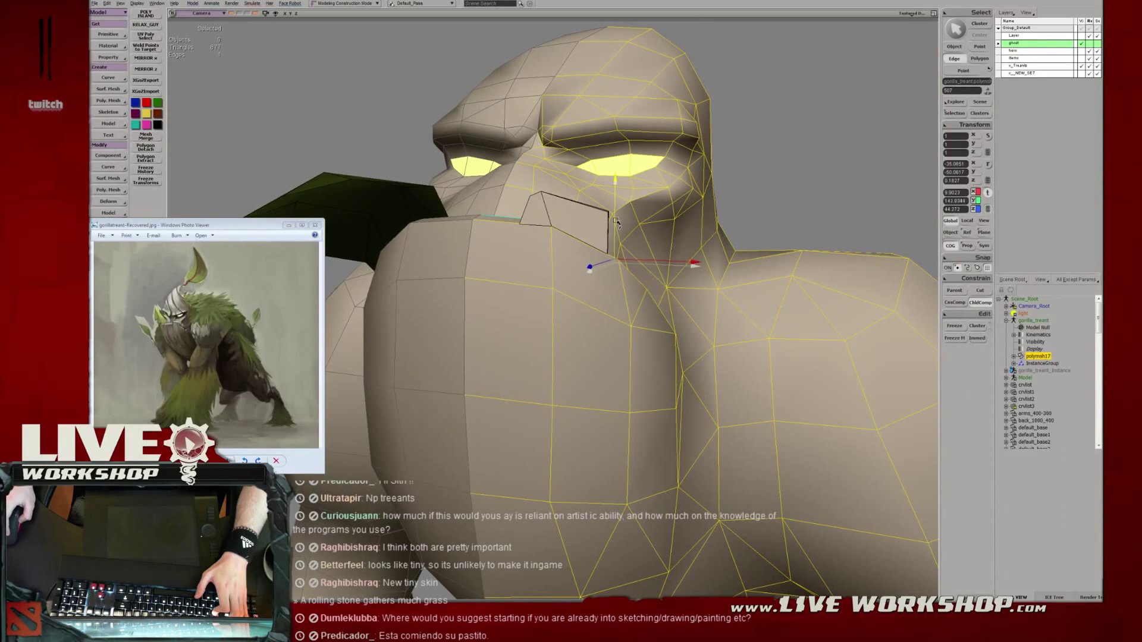
{"action": "left_click_drag", "start_coordinate": [617, 223], "coordinate": [507, 275]}
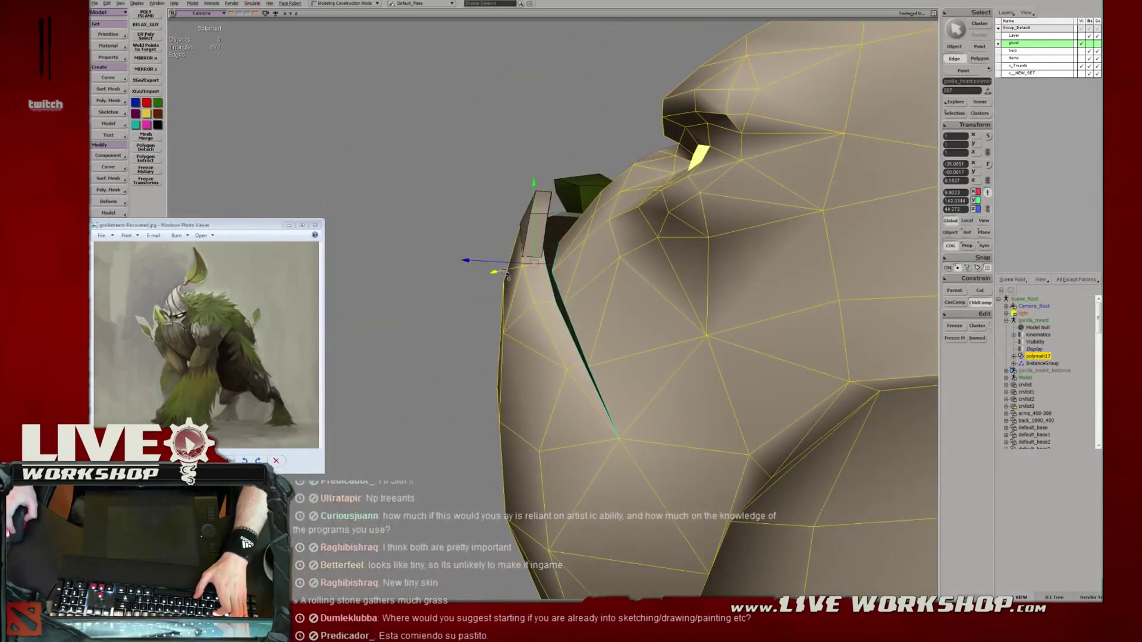
{"action": "key", "text": "space"}
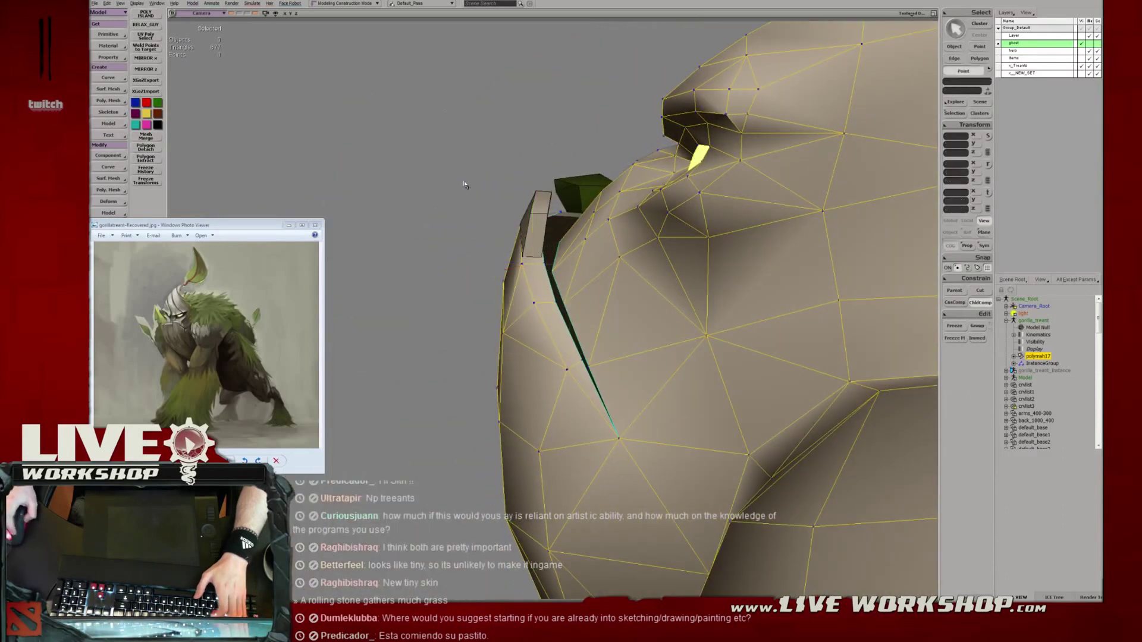
{"action": "left_click", "coordinate": [418, 148]}
Reposition the leaf's tip point from the side and return to object selection.
{"action": "key", "text": "s"}
{"action": "middle_click_drag", "start_coordinate": [418, 148], "coordinate": [459, 214]}
{"action": "right_click_drag", "start_coordinate": [458, 214], "coordinate": [468, 258]}
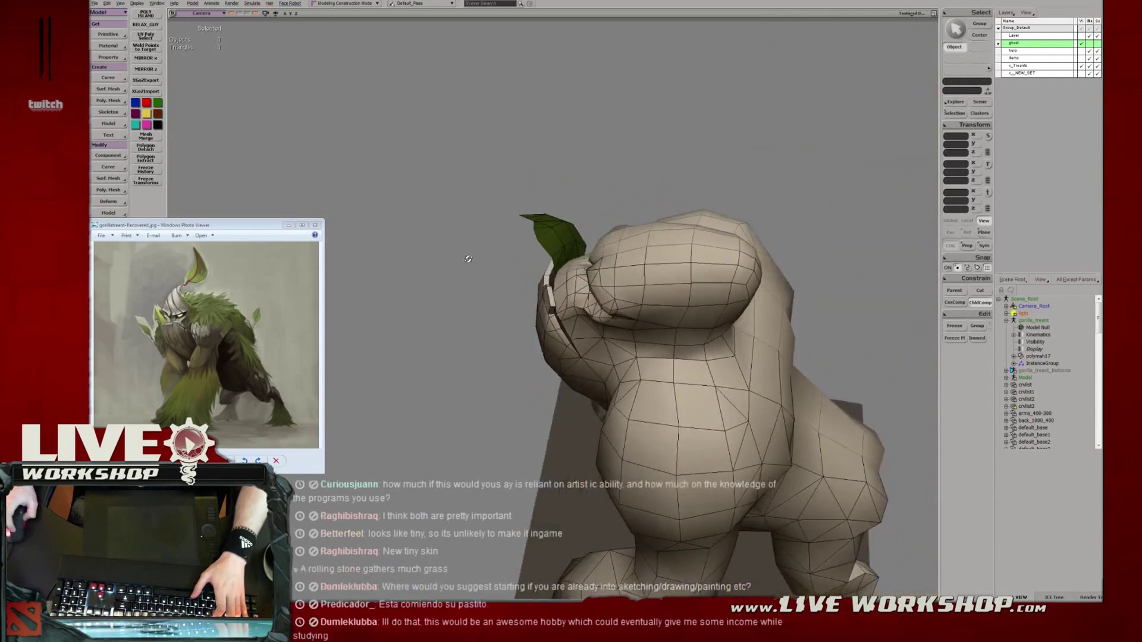
{"action": "left_click_drag", "start_coordinate": [468, 259], "coordinate": [596, 281]}
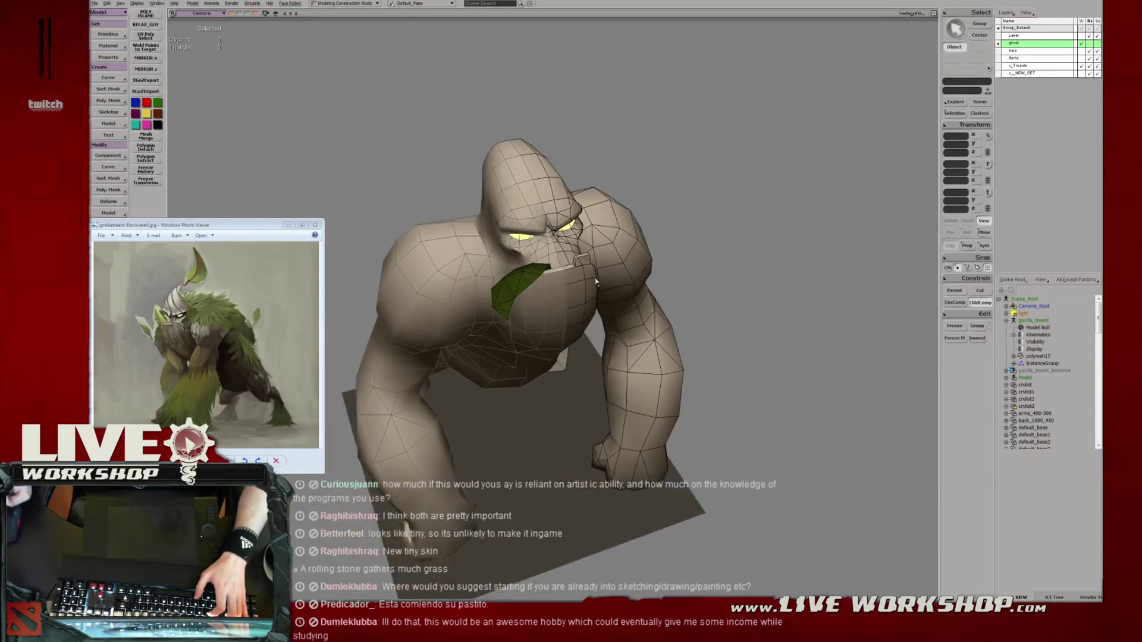
{"action": "left_click_drag", "start_coordinate": [597, 277], "coordinate": [635, 295]}
{"action": "left_click", "coordinate": [552, 311]}
{"action": "left_click_drag", "start_coordinate": [552, 312], "coordinate": [622, 297]}
{"action": "left_click", "coordinate": [622, 290]}
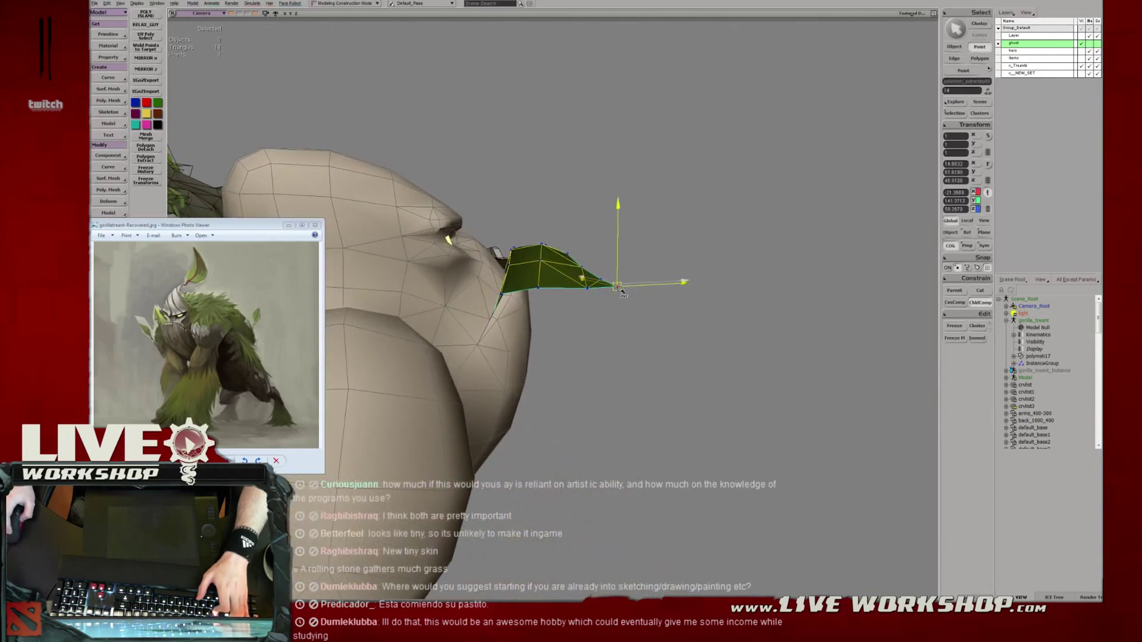
{"action": "key", "text": "s"}
{"action": "right_click_drag", "start_coordinate": [603, 278], "coordinate": [738, 254]}
{"action": "key", "text": "space"}
{"action": "key", "text": "s"}
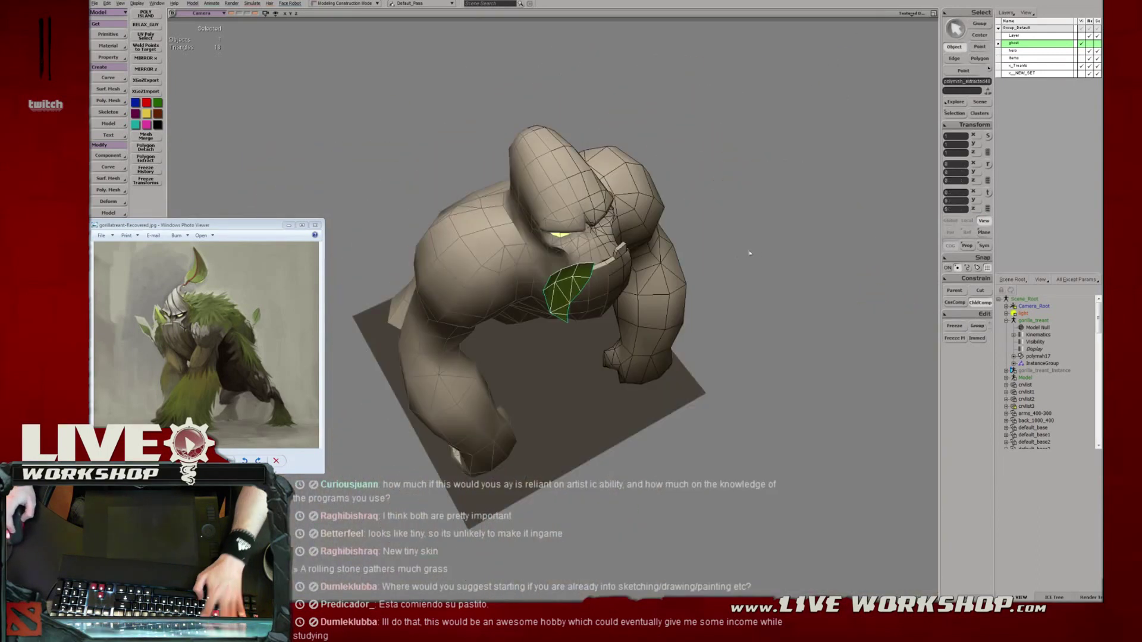
Select the leaf mesh and rotate the group of points at its outer end from the side view.
{"action": "left_click", "coordinate": [751, 253]}
{"action": "key", "text": "s"}
{"action": "middle_click_drag", "start_coordinate": [750, 254], "coordinate": [637, 278]}
{"action": "right_click_drag", "start_coordinate": [637, 278], "coordinate": [602, 291]}
{"action": "middle_click_drag", "start_coordinate": [603, 290], "coordinate": [553, 337]}
{"action": "key", "text": "space"}
{"action": "left_click", "coordinate": [552, 337]}
{"action": "key", "text": "s"}
{"action": "right_click_drag", "start_coordinate": [552, 337], "coordinate": [589, 328]}
{"action": "middle_click_drag", "start_coordinate": [590, 329], "coordinate": [658, 346]}
{"action": "key", "text": "t"}
{"action": "left_click_drag", "start_coordinate": [658, 345], "coordinate": [589, 290]}
{"action": "key", "text": "c"}
{"action": "left_click_drag", "start_coordinate": [659, 255], "coordinate": [657, 258]}
{"action": "key", "text": "s"}
{"action": "right_click_drag", "start_coordinate": [658, 258], "coordinate": [648, 238]}
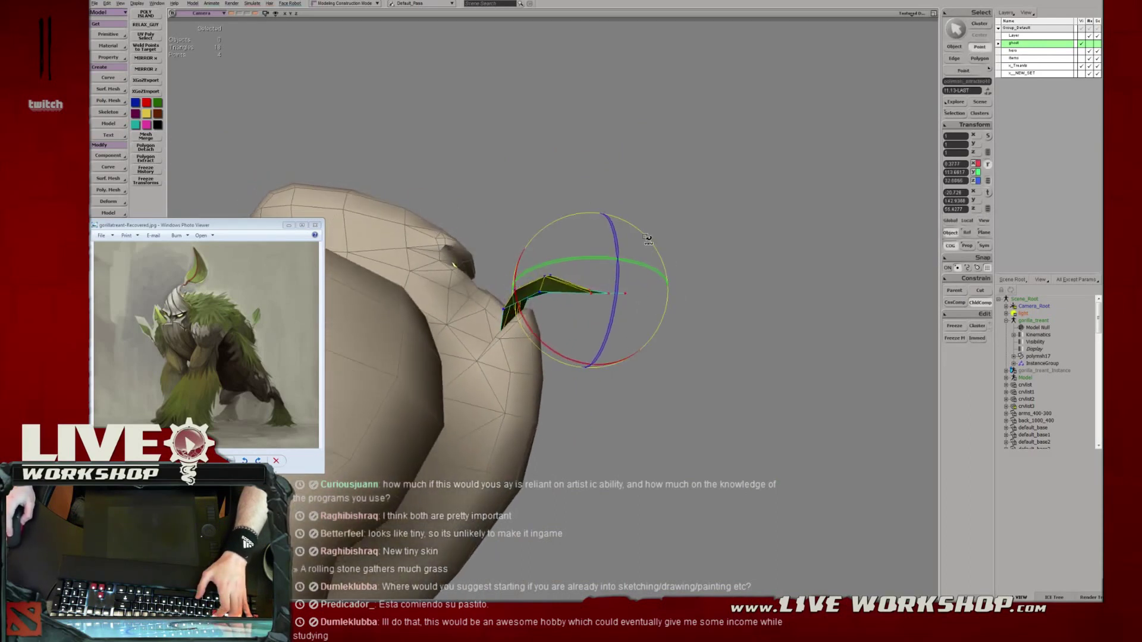
Move the single point at the leaf's tip to bend the tip downward.
{"action": "key", "text": "t"}
{"action": "left_click", "coordinate": [621, 306]}
{"action": "key", "text": "v"}
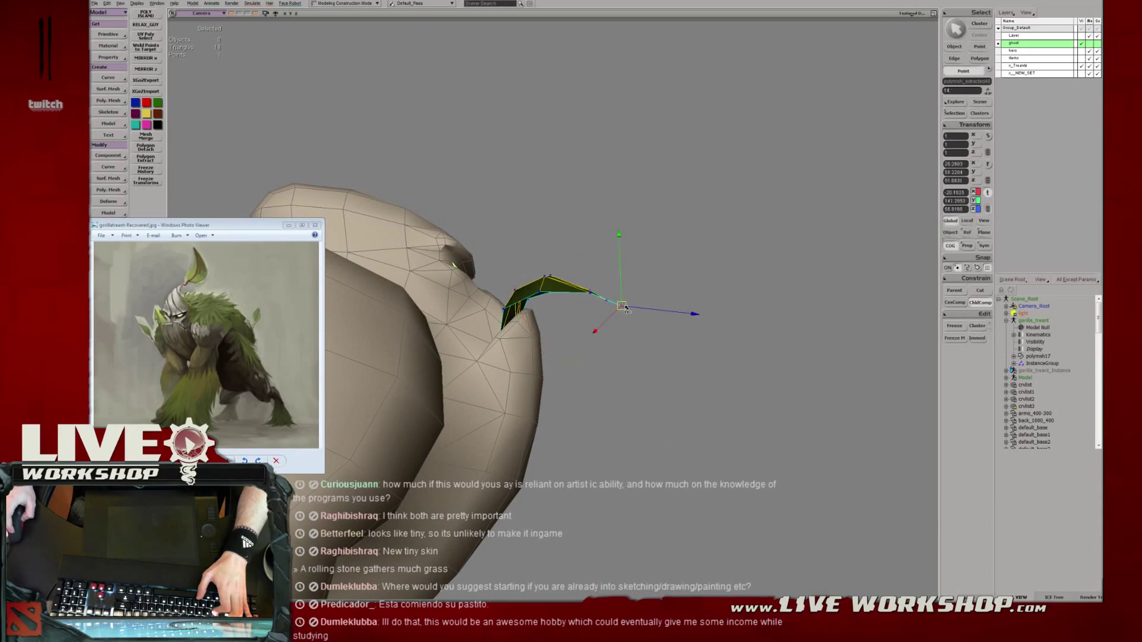
{"action": "key", "text": "s"}
{"action": "right_click_drag", "start_coordinate": [634, 277], "coordinate": [579, 374]}
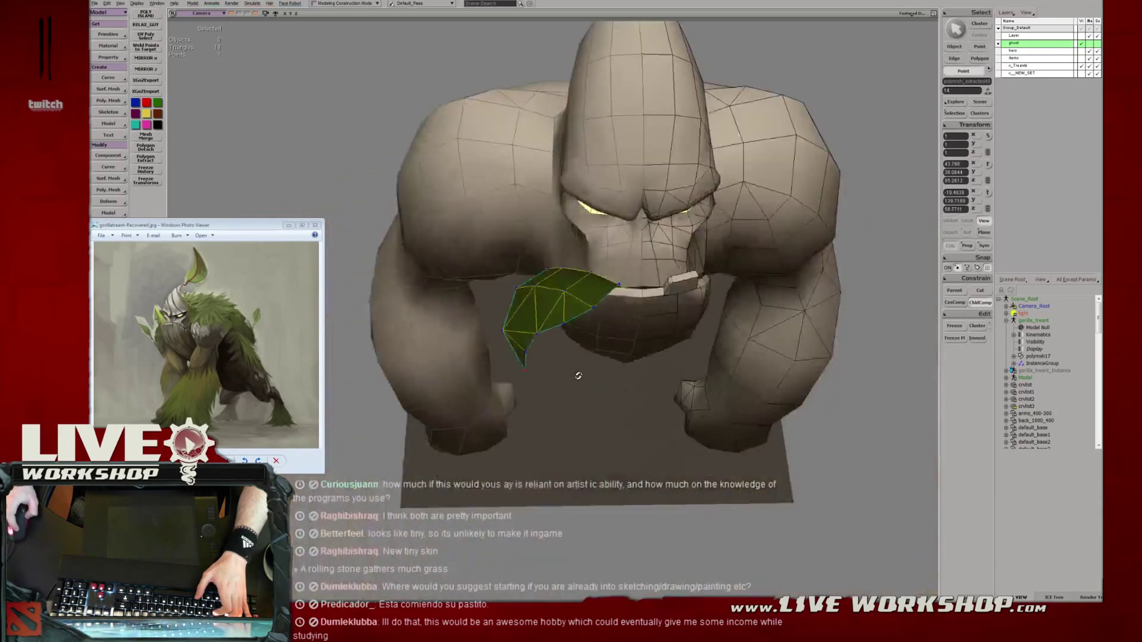
Reposition three points along the leaf's upper surface and outer edge to round its arch.
{"action": "middle_click_drag", "start_coordinate": [579, 375], "coordinate": [357, 234]}
{"action": "right_click_drag", "start_coordinate": [639, 265], "coordinate": [666, 273]}
{"action": "middle_click_drag", "start_coordinate": [381, 250], "coordinate": [476, 303]}
{"action": "right_click_drag", "start_coordinate": [476, 303], "coordinate": [538, 263]}
{"action": "left_click", "coordinate": [517, 289]}
{"action": "key", "text": "v"}
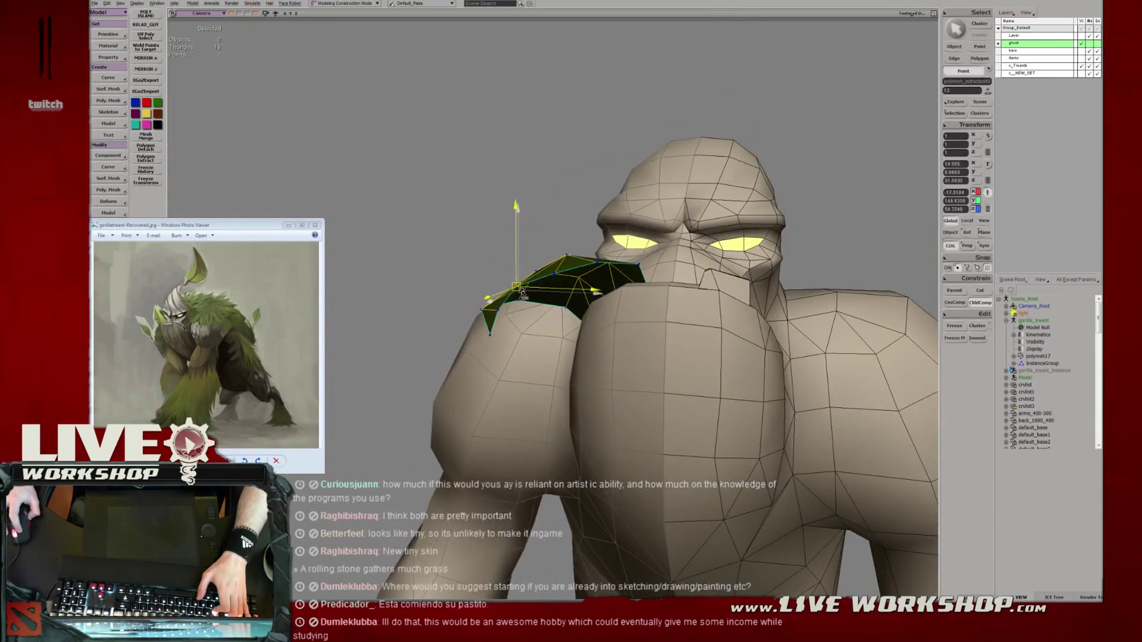
{"action": "key", "text": "v"}
{"action": "left_click", "coordinate": [557, 274]}
{"action": "key", "text": "v"}
{"action": "left_click", "coordinate": [493, 308]}
{"action": "left_click_drag", "start_coordinate": [497, 313], "coordinate": [497, 312]}
{"action": "key", "text": "s"}
{"action": "right_click_drag", "start_coordinate": [496, 312], "coordinate": [523, 314]}
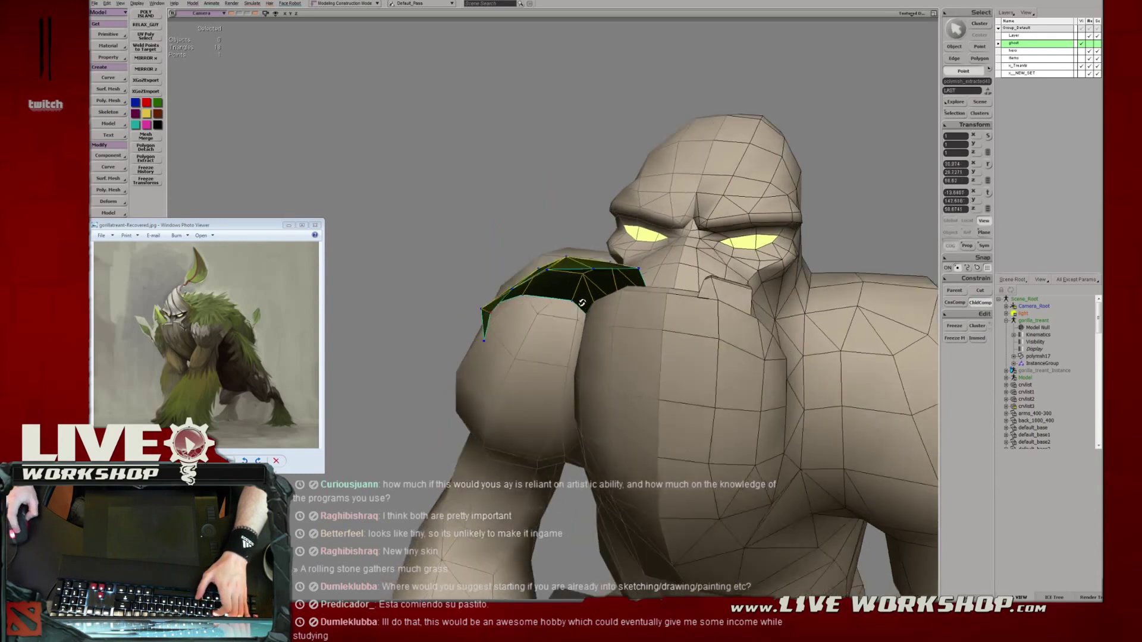
Move a point in the middle of the leaf, leave point editing and deselect the leaf.
{"action": "middle_click_drag", "start_coordinate": [523, 314], "coordinate": [586, 306]}
{"action": "right_click_drag", "start_coordinate": [586, 306], "coordinate": [557, 324]}
{"action": "middle_click_drag", "start_coordinate": [557, 324], "coordinate": [627, 334]}
{"action": "key", "text": "v"}
{"action": "right_click_drag", "start_coordinate": [627, 334], "coordinate": [580, 330]}
{"action": "middle_click_drag", "start_coordinate": [580, 331], "coordinate": [557, 298]}
{"action": "right_click_drag", "start_coordinate": [557, 299], "coordinate": [623, 361]}
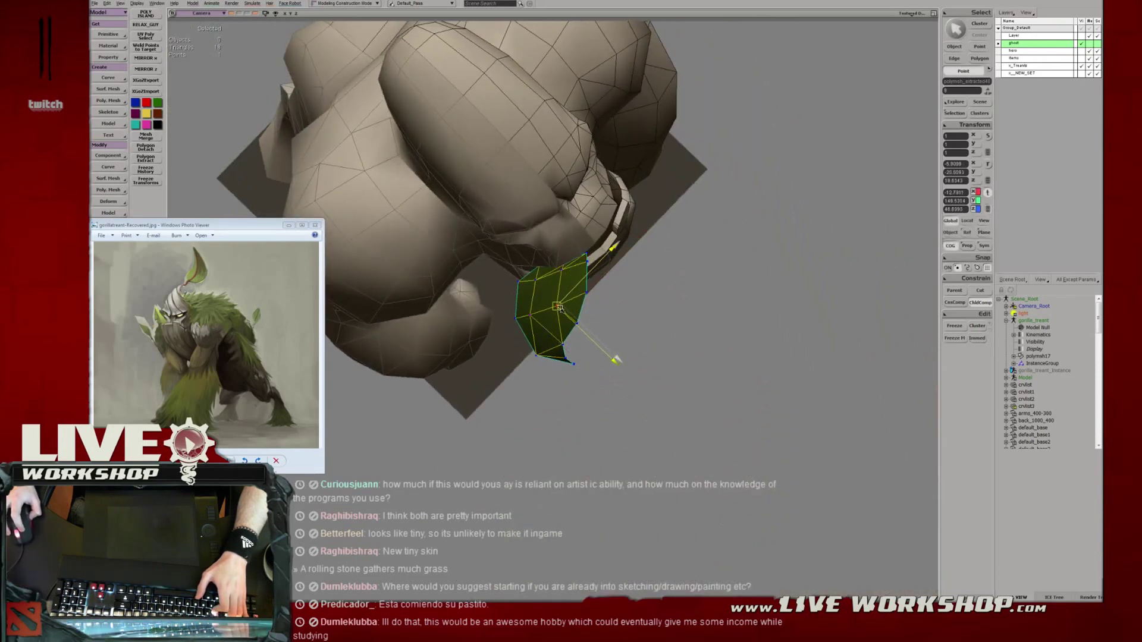
{"action": "key", "text": "space"}
{"action": "left_click", "coordinate": [683, 309]}
Select the whole leaf and move it so its base sits against the gorilla's mouth.
{"action": "middle_click_drag", "start_coordinate": [683, 309], "coordinate": [571, 333]}
{"action": "right_click_drag", "start_coordinate": [571, 333], "coordinate": [608, 311]}
{"action": "middle_click_drag", "start_coordinate": [606, 310], "coordinate": [450, 275]}
{"action": "right_click_drag", "start_coordinate": [450, 275], "coordinate": [464, 282]}
{"action": "middle_click_drag", "start_coordinate": [464, 282], "coordinate": [568, 324]}
{"action": "right_click_drag", "start_coordinate": [568, 324], "coordinate": [582, 330]}
{"action": "middle_click_drag", "start_coordinate": [582, 331], "coordinate": [762, 392]}
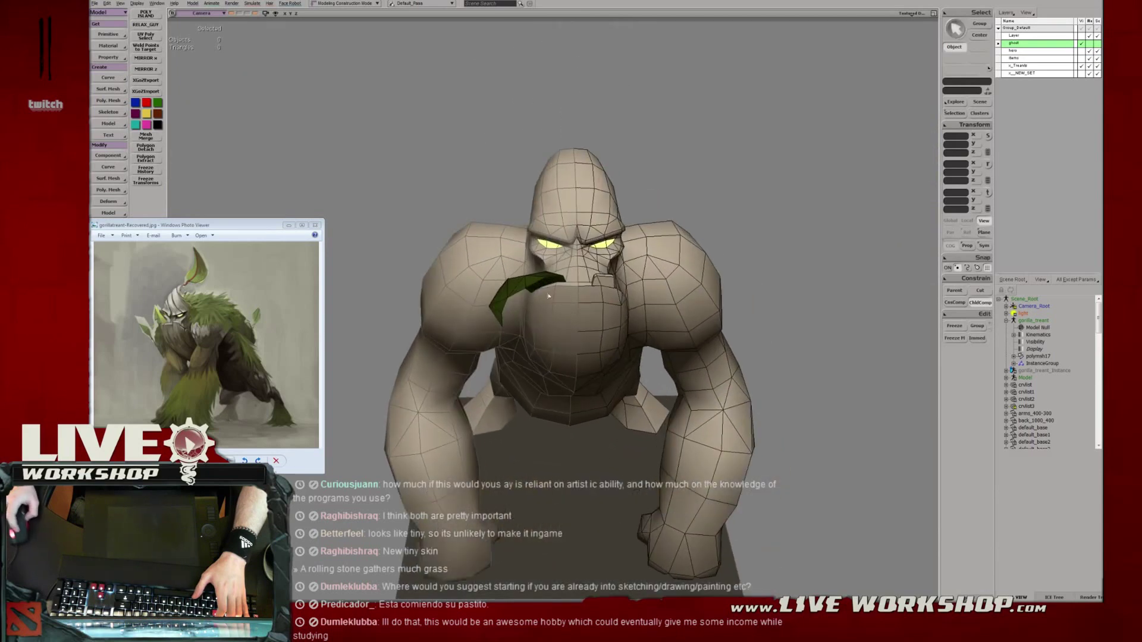
{"action": "middle_click_drag", "start_coordinate": [556, 320], "coordinate": [562, 253]}
{"action": "left_click", "coordinate": [530, 283]}
{"action": "key", "text": "v"}
{"action": "left_click_drag", "start_coordinate": [510, 240], "coordinate": [512, 244]}
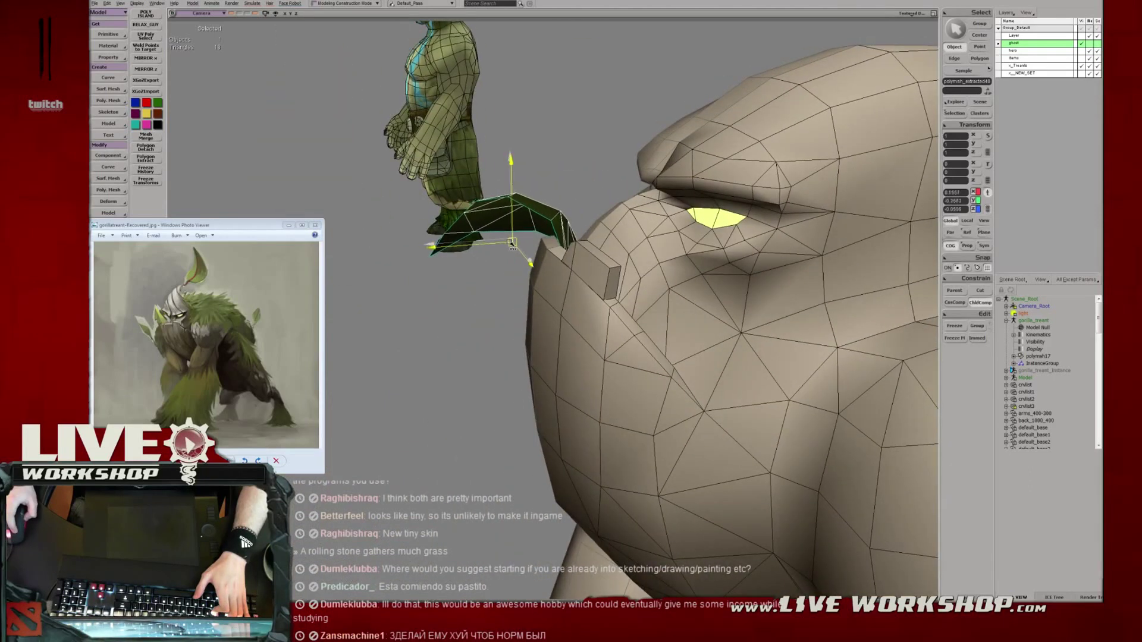
{"action": "middle_click_drag", "start_coordinate": [513, 228], "coordinate": [557, 272]}
{"action": "left_click_drag", "start_coordinate": [615, 255], "coordinate": [613, 262]}
{"action": "middle_click_drag", "start_coordinate": [614, 262], "coordinate": [470, 255]}
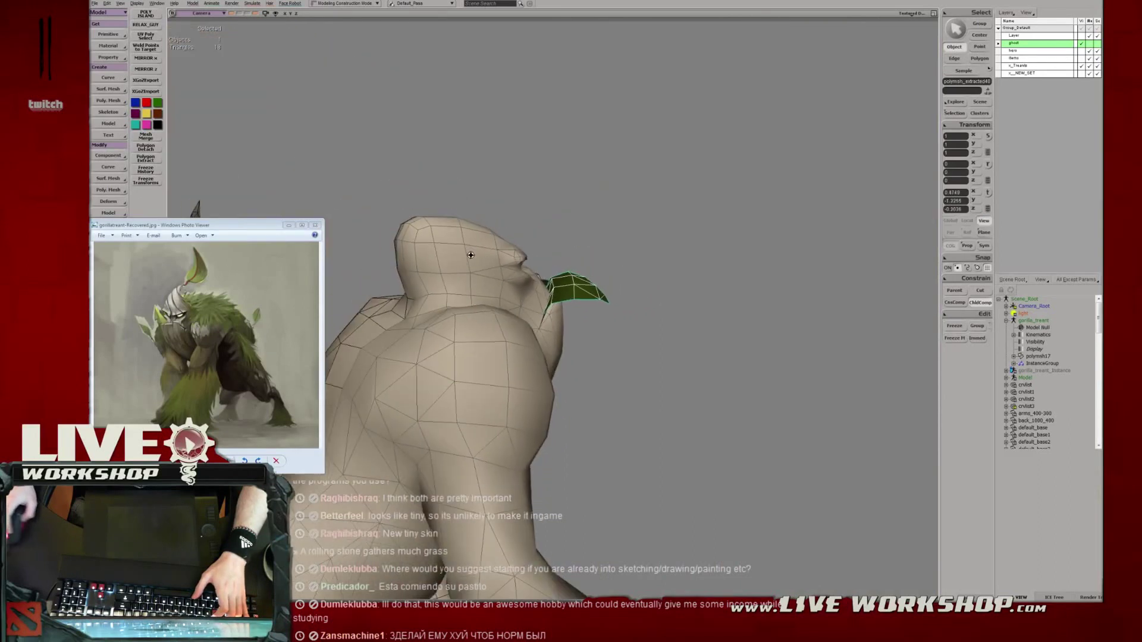
Freeze the leaf's transforms, deselect it and save the scene.
{"action": "left_click", "coordinate": [149, 184]}
{"action": "left_click", "coordinate": [573, 207]}
{"action": "middle_click_drag", "start_coordinate": [572, 206], "coordinate": [484, 242]}
{"action": "right_click_drag", "start_coordinate": [484, 243], "coordinate": [541, 313]}
{"action": "middle_click_drag", "start_coordinate": [540, 314], "coordinate": [601, 317]}
{"action": "key", "text": "ctrl+s"}
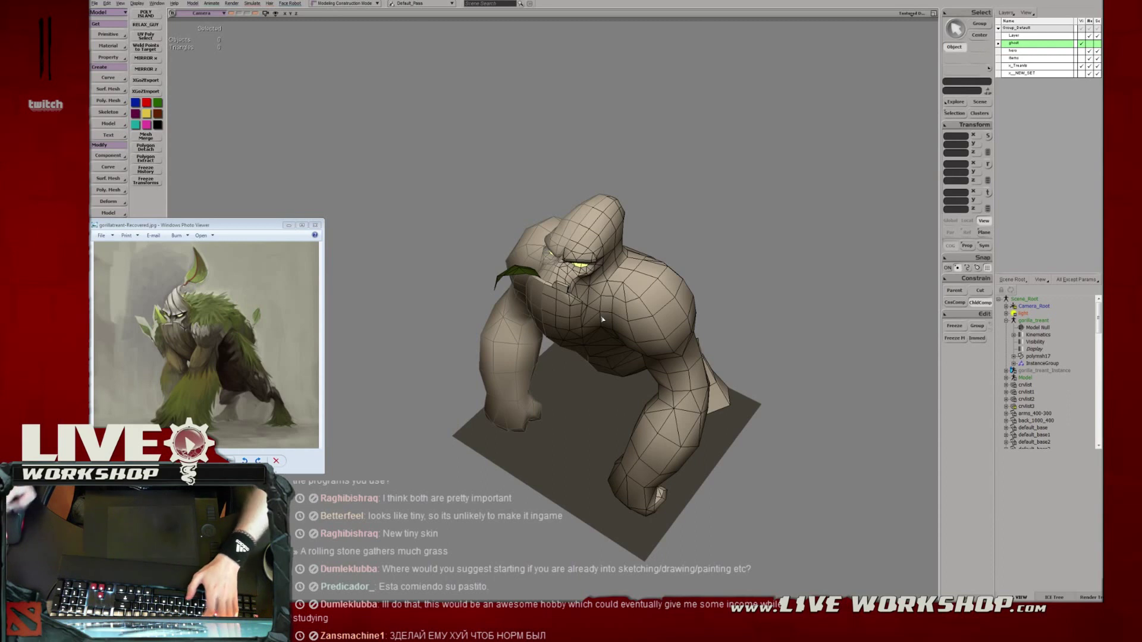
Select the body mesh and add an edge across the narrow lip strip near the mouth corner.
{"action": "middle_click_drag", "start_coordinate": [708, 300], "coordinate": [714, 291]}
{"action": "right_click_drag", "start_coordinate": [714, 292], "coordinate": [655, 278]}
{"action": "middle_click_drag", "start_coordinate": [655, 278], "coordinate": [702, 283]}
{"action": "right_click_drag", "start_coordinate": [702, 283], "coordinate": [671, 287]}
{"action": "middle_click_drag", "start_coordinate": [670, 287], "coordinate": [630, 280]}
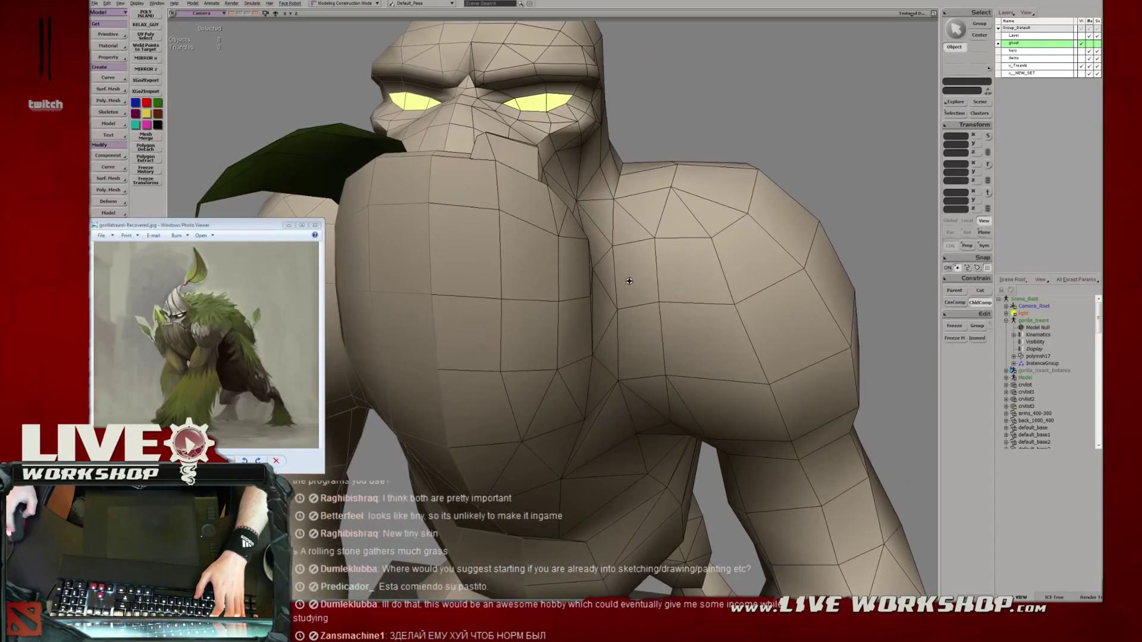
{"action": "right_click_drag", "start_coordinate": [629, 281], "coordinate": [563, 276]}
{"action": "middle_click_drag", "start_coordinate": [563, 276], "coordinate": [586, 280]}
{"action": "right_click_drag", "start_coordinate": [586, 279], "coordinate": [562, 292]}
{"action": "left_click", "coordinate": [561, 292]}
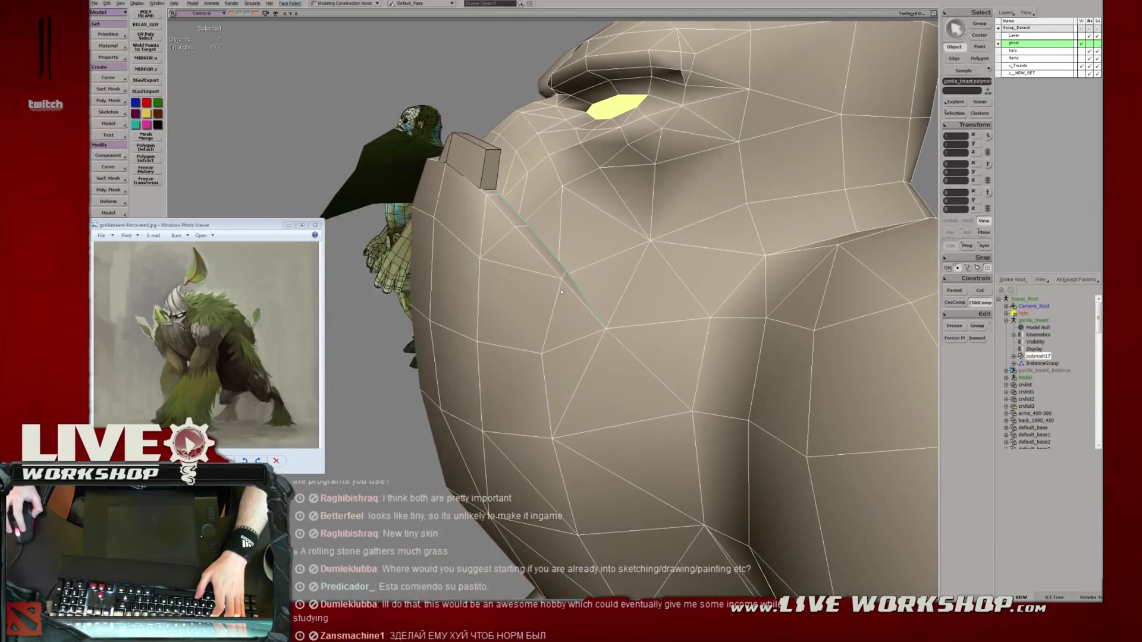
{"action": "middle_click_drag", "start_coordinate": [565, 279], "coordinate": [512, 283]}
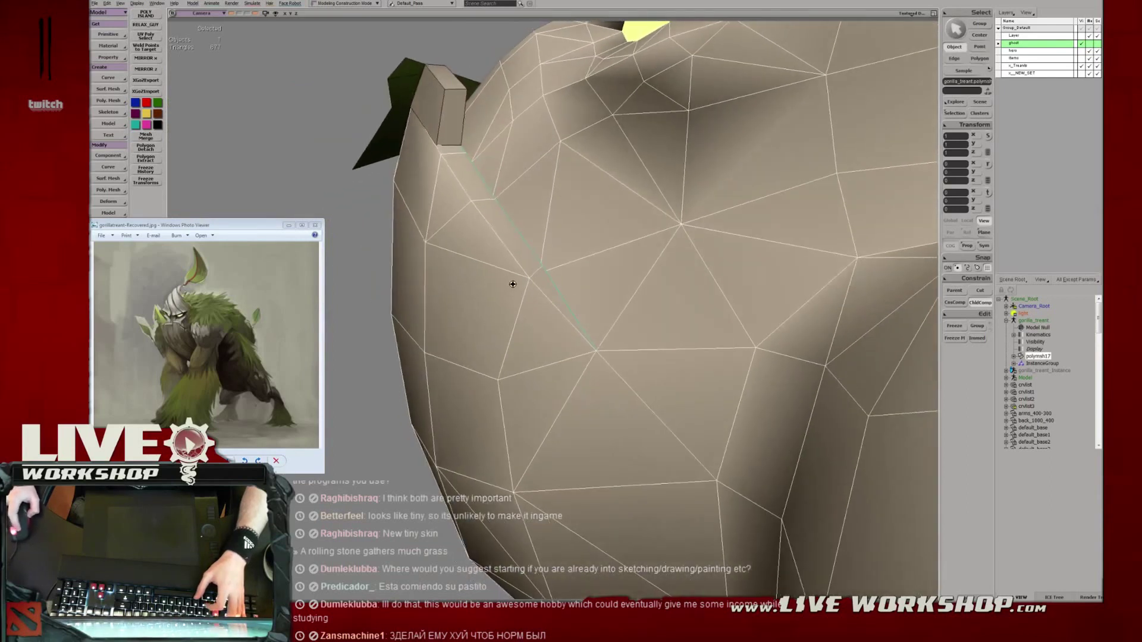
{"action": "key", "text": "e"}
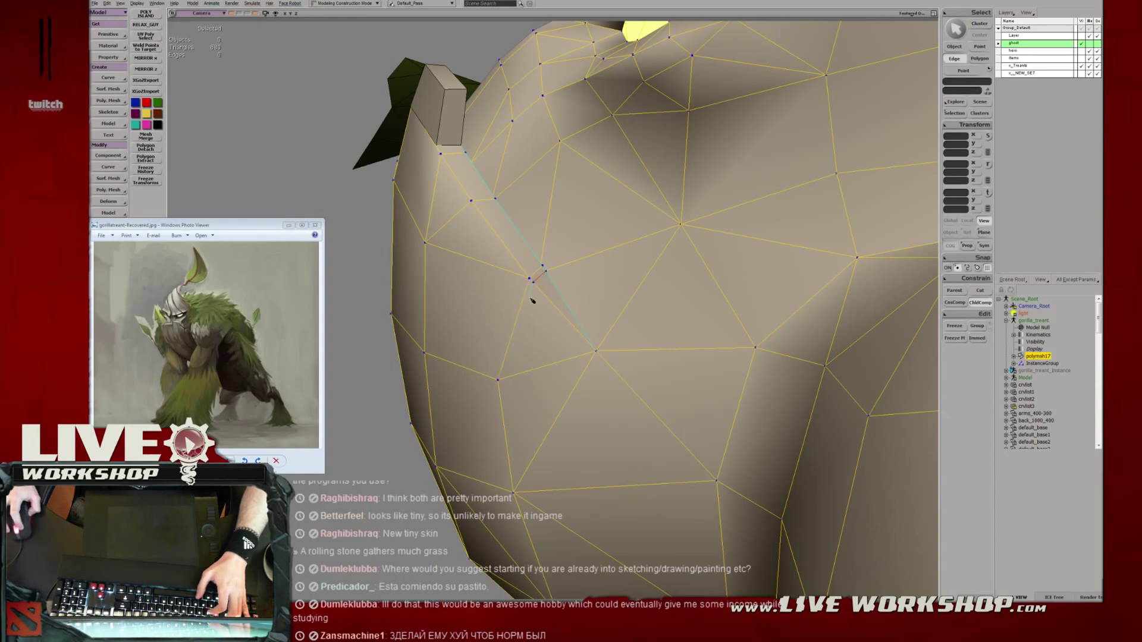
Extrude the narrow end polygon at the mouth corner and pull it outward into a small protrusion.
{"action": "key", "text": "u"}
{"action": "left_click", "coordinate": [548, 291]}
{"action": "middle_click_drag", "start_coordinate": [548, 291], "coordinate": [592, 289]}
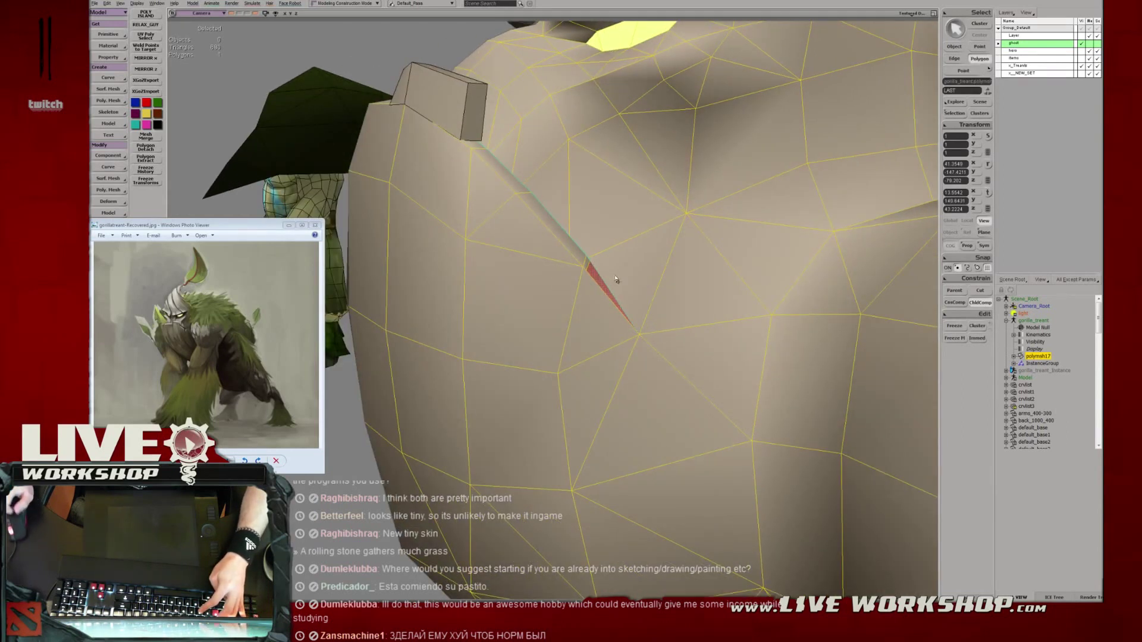
{"action": "key", "text": "v"}
{"action": "left_click_drag", "start_coordinate": [607, 290], "coordinate": [640, 260]}
{"action": "middle_click_drag", "start_coordinate": [640, 260], "coordinate": [542, 274]}
{"action": "left_click_drag", "start_coordinate": [542, 274], "coordinate": [544, 265]}
{"action": "middle_click_drag", "start_coordinate": [546, 264], "coordinate": [651, 269]}
{"action": "left_click_drag", "start_coordinate": [668, 260], "coordinate": [671, 274]}
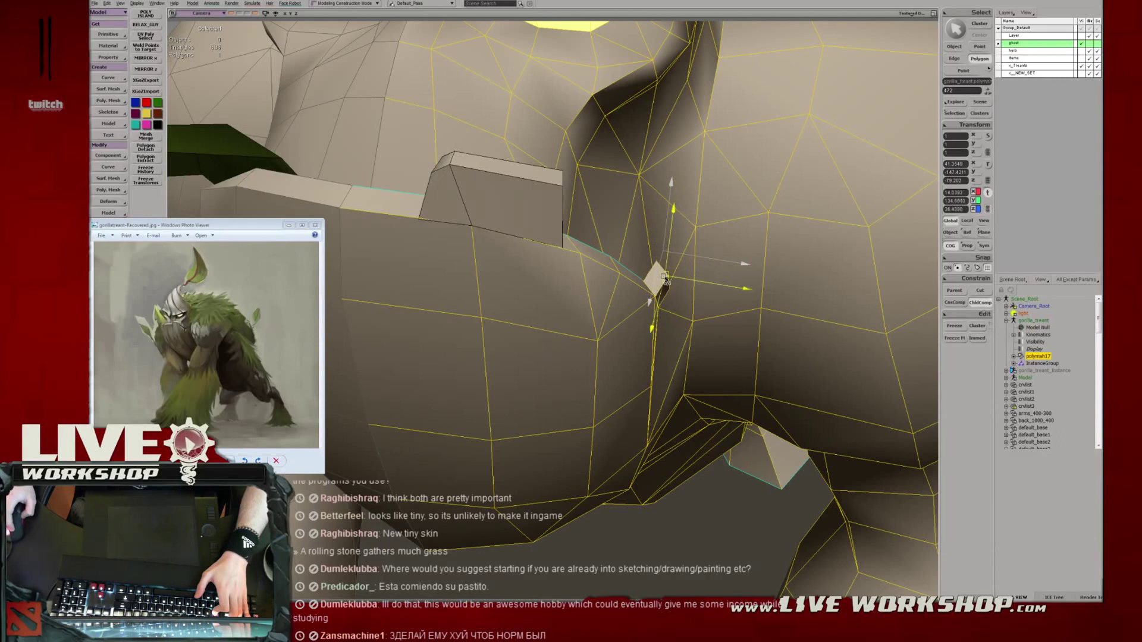
{"action": "mouse_move", "coordinate": [665, 278]}
{"action": "middle_mouse_down"}
{"action": "mouse_move", "coordinate": [641, 285]}
{"action": "mouse_move", "coordinate": [650, 295]}
{"action": "middle_mouse_up"}
{"action": "left_click_drag", "start_coordinate": [653, 323], "coordinate": [636, 299]}
Select the protrusion's narrow upper polygon at the mouth corner and adjust its position.
{"action": "key", "text": "e"}
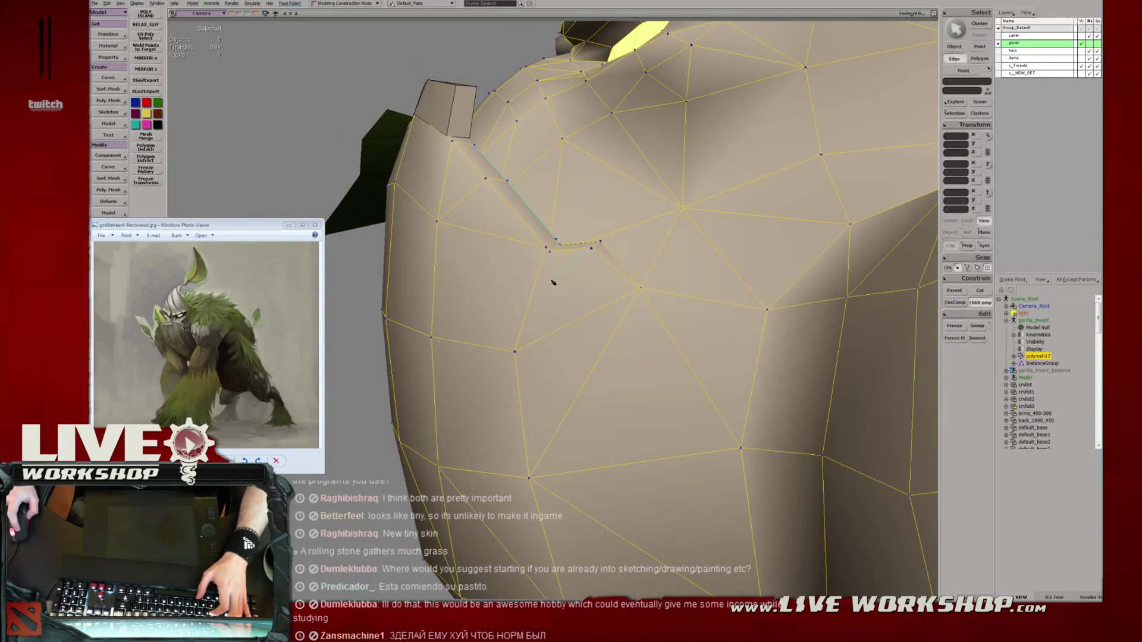
{"action": "key", "text": "u"}
{"action": "left_click", "coordinate": [565, 249]}
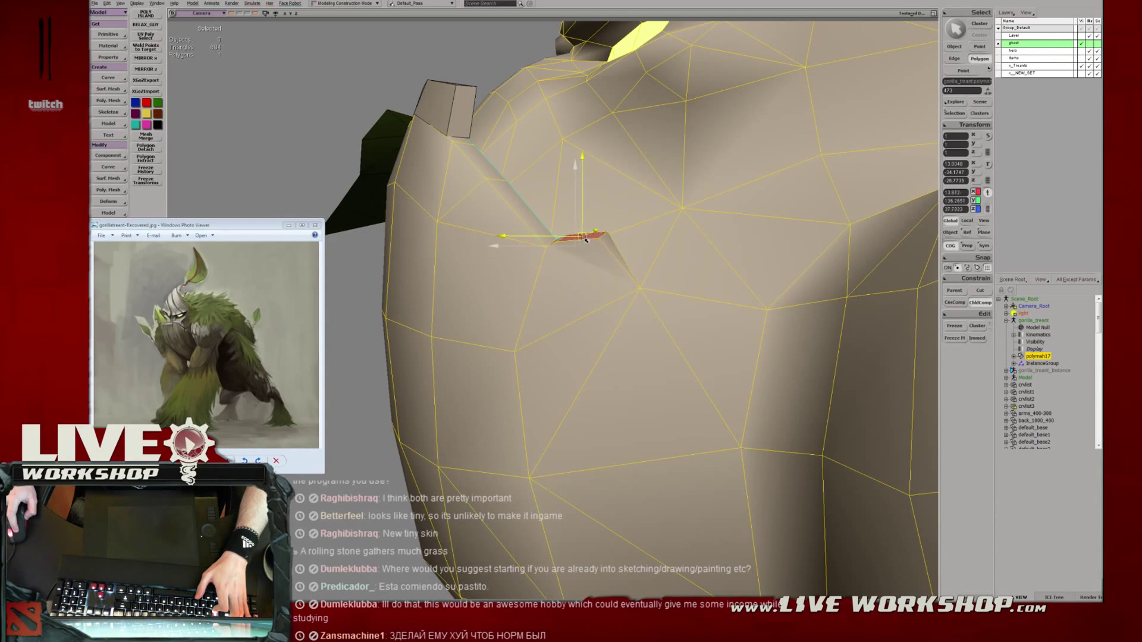
{"action": "left_click_drag", "start_coordinate": [596, 248], "coordinate": [589, 286]}
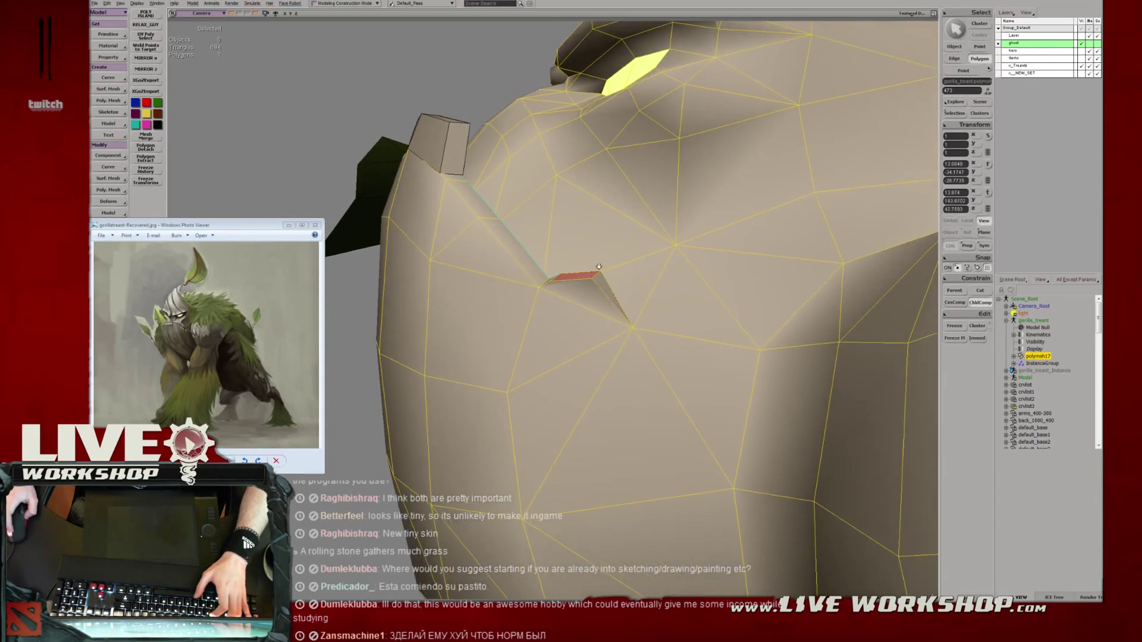
{"action": "middle_click_drag", "start_coordinate": [589, 286], "coordinate": [554, 274]}
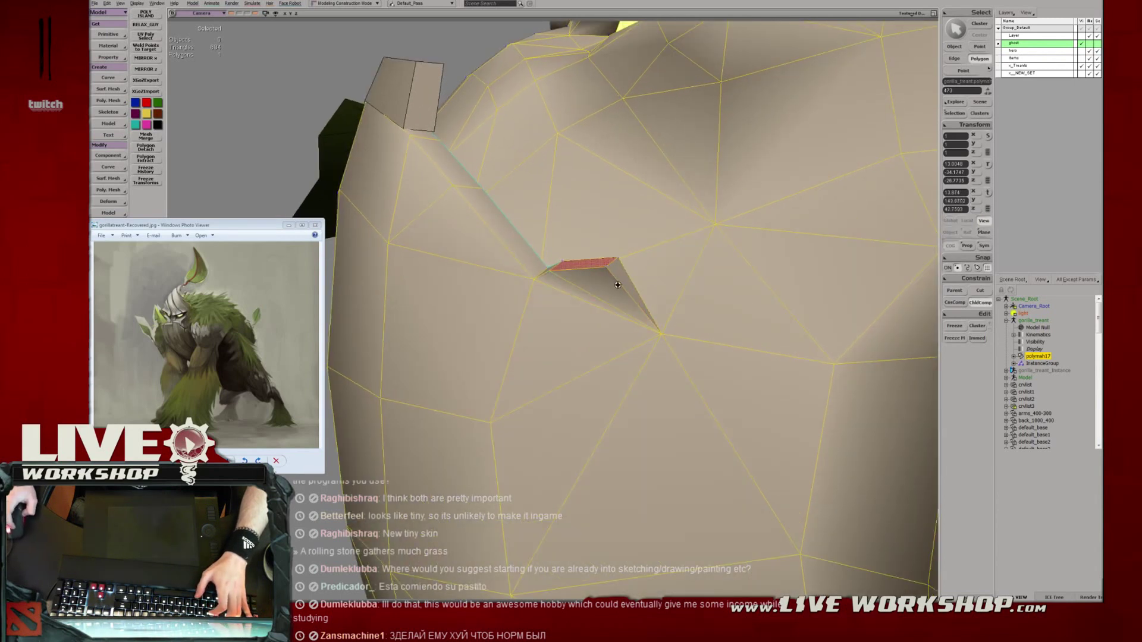
{"action": "right_click_drag", "start_coordinate": [615, 278], "coordinate": [686, 288]}
{"action": "middle_click_drag", "start_coordinate": [686, 288], "coordinate": [644, 302]}
Rotate and move the edges at the ends of the mouth-corner protrusion.
{"action": "key", "text": "i"}
{"action": "right_click_drag", "start_coordinate": [644, 301], "coordinate": [623, 314]}
{"action": "left_click", "coordinate": [659, 286]}
{"action": "scroll", "coordinate": [600, 297], "scroll_direction": "down", "scroll_amount": 3}
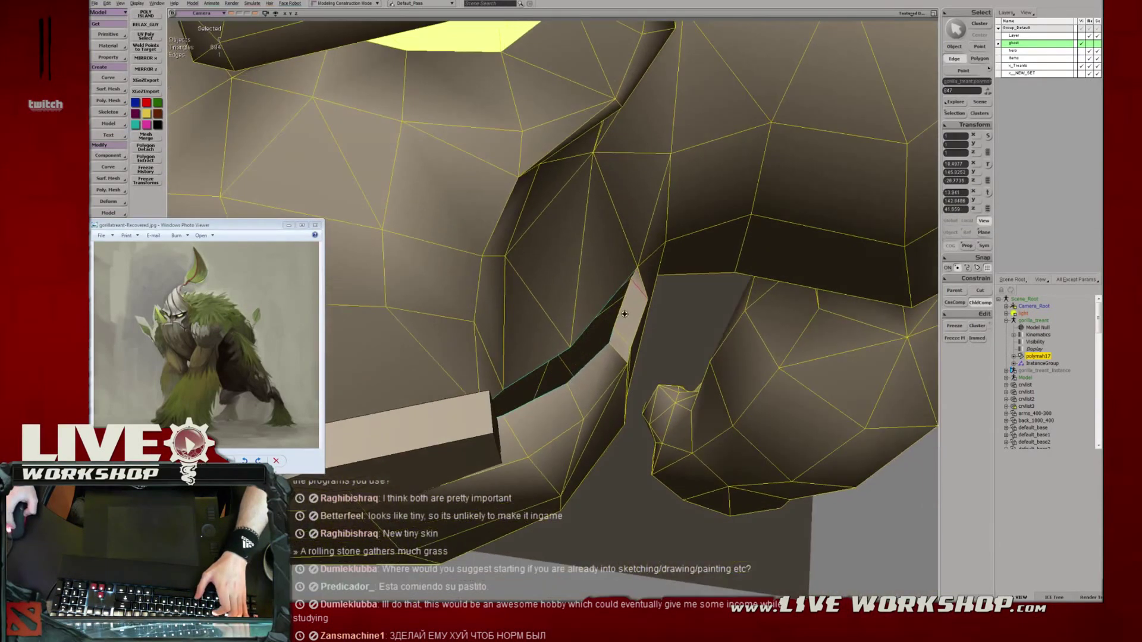
{"action": "key", "text": "c"}
{"action": "key", "text": "i"}
{"action": "left_click", "coordinate": [622, 339]}
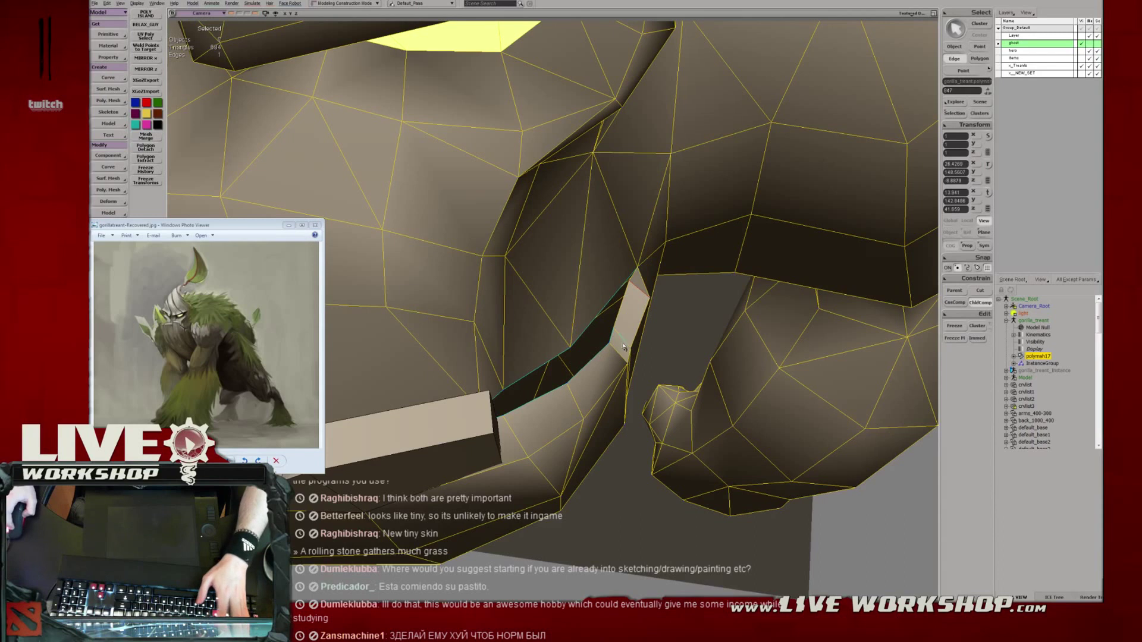
{"action": "key", "text": "v"}
{"action": "left_click_drag", "start_coordinate": [622, 339], "coordinate": [629, 342]}
{"action": "key", "text": "s"}
{"action": "right_click_drag", "start_coordinate": [628, 342], "coordinate": [612, 297]}
Add an edge from the lip strip's end to the jaw point below it and adjust the nearby point.
{"action": "left_click", "coordinate": [545, 306]}
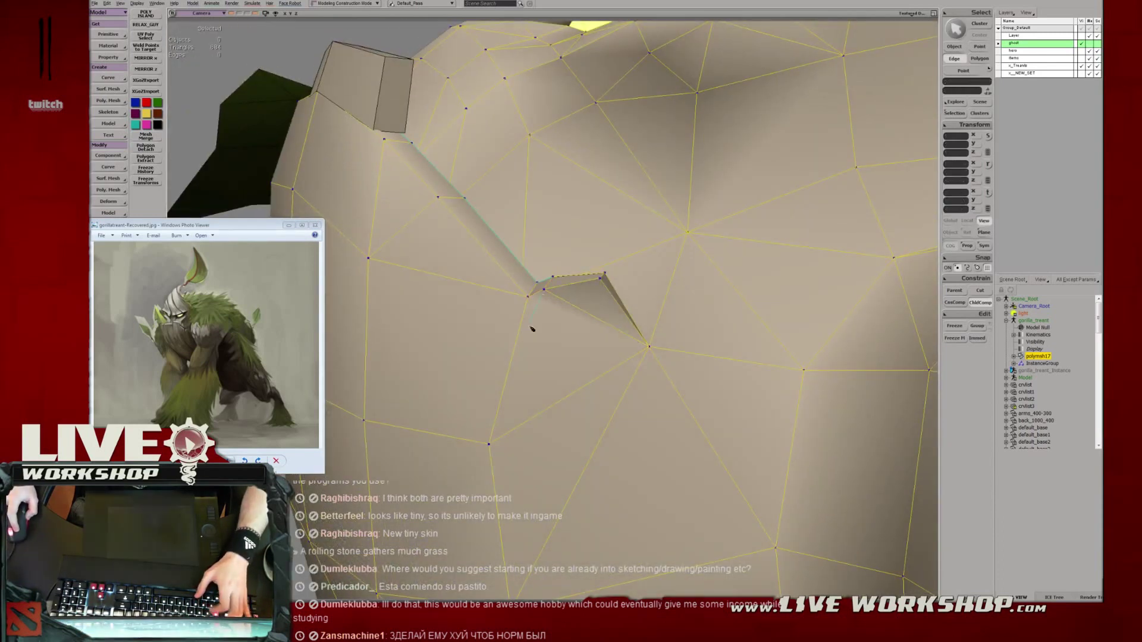
{"action": "left_click", "coordinate": [489, 445]}
{"action": "key", "text": "s"}
{"action": "mouse_move", "coordinate": [548, 298]}
{"action": "right_mouse_down"}
{"action": "mouse_move", "coordinate": [572, 305]}
{"action": "mouse_move", "coordinate": [576, 370]}
{"action": "mouse_move", "coordinate": [550, 294]}
{"action": "mouse_move", "coordinate": [502, 285]}
{"action": "mouse_move", "coordinate": [499, 302]}
{"action": "mouse_move", "coordinate": [581, 355]}
{"action": "mouse_move", "coordinate": [547, 304]}
{"action": "right_mouse_up"}
{"action": "key", "text": "t"}
{"action": "left_click", "coordinate": [497, 279]}
{"action": "key", "text": "v"}
{"action": "key", "text": "s"}
{"action": "key", "text": "e"}
{"action": "left_click", "coordinate": [496, 303]}
{"action": "key", "text": "s"}
{"action": "key", "text": "s"}
{"action": "middle_click_drag", "start_coordinate": [546, 304], "coordinate": [541, 339]}
Reposition the mouth-corner point behind the protrusion and adjust the edge across the protrusion.
{"action": "key", "text": "t"}
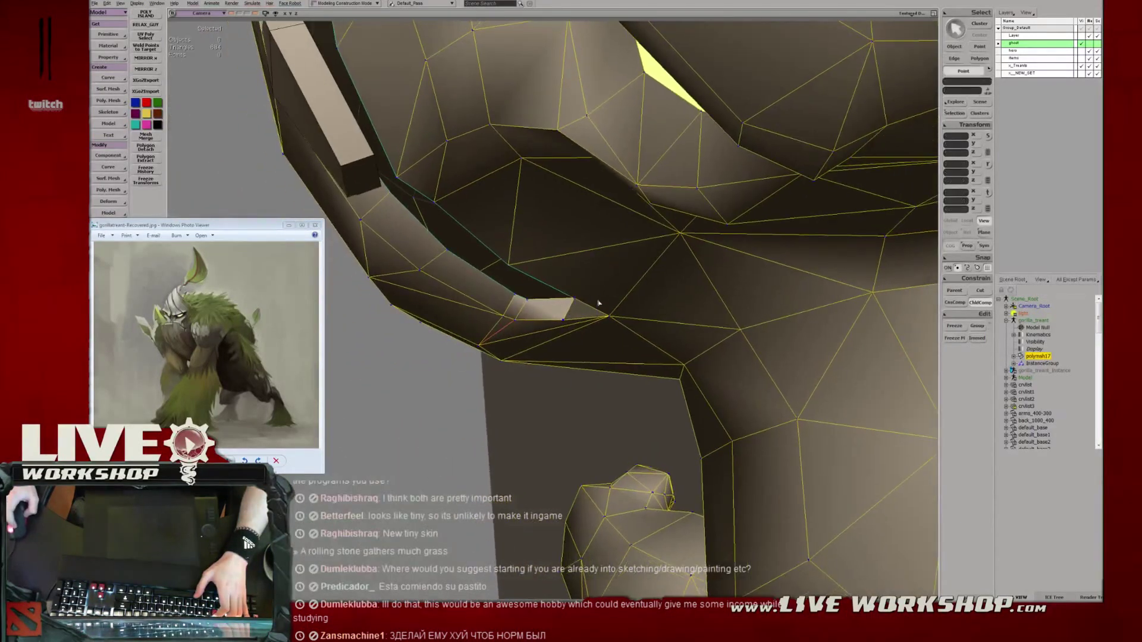
{"action": "left_click", "coordinate": [615, 322]}
{"action": "left_click_drag", "start_coordinate": [616, 323], "coordinate": [616, 333]}
{"action": "key", "text": "s"}
{"action": "right_click_drag", "start_coordinate": [615, 333], "coordinate": [553, 328]}
{"action": "key", "text": "e"}
{"action": "left_click", "coordinate": [552, 327]}
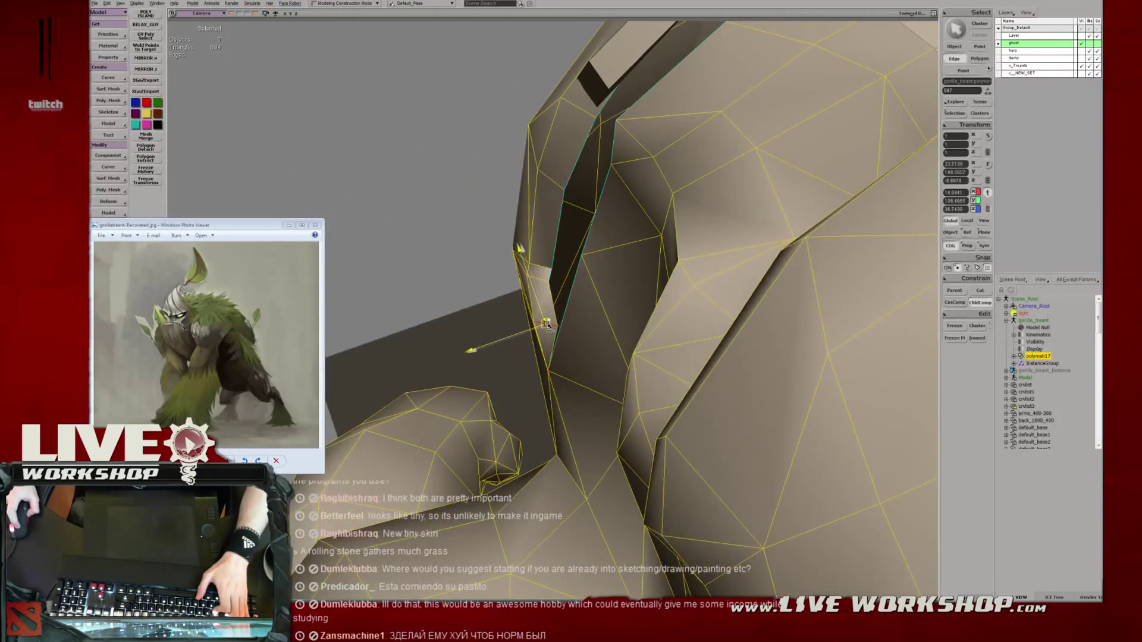
Adjust the inner and outer points where the protrusion joins the lip strip.
{"action": "key", "text": "t"}
{"action": "left_click", "coordinate": [558, 326]}
{"action": "key", "text": "m"}
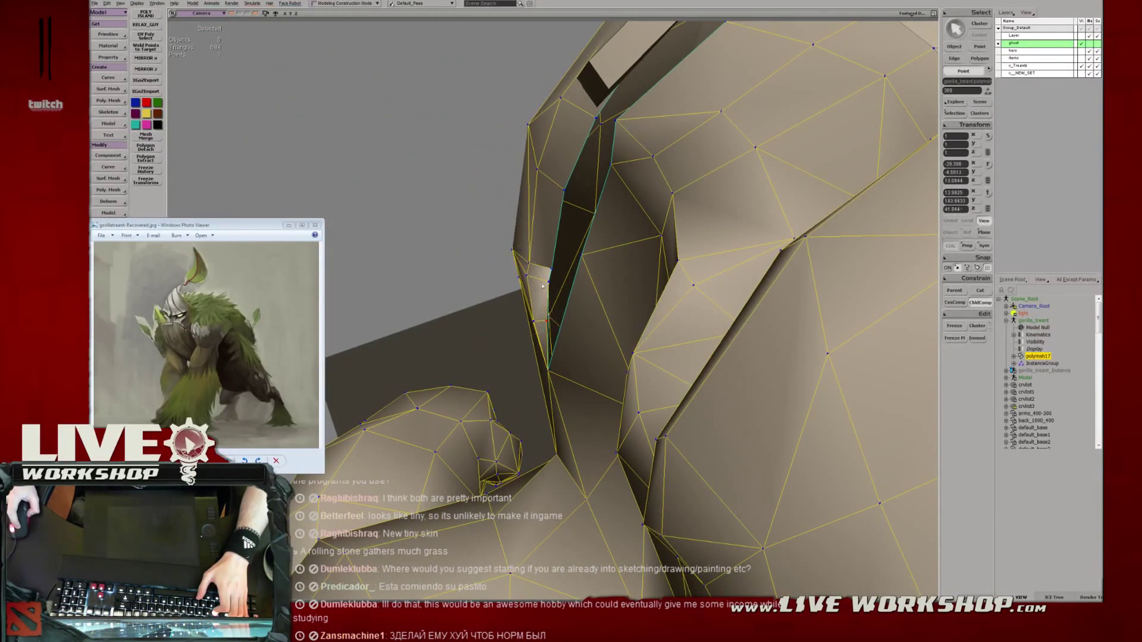
{"action": "left_click", "coordinate": [552, 267]}
{"action": "key", "text": "v"}
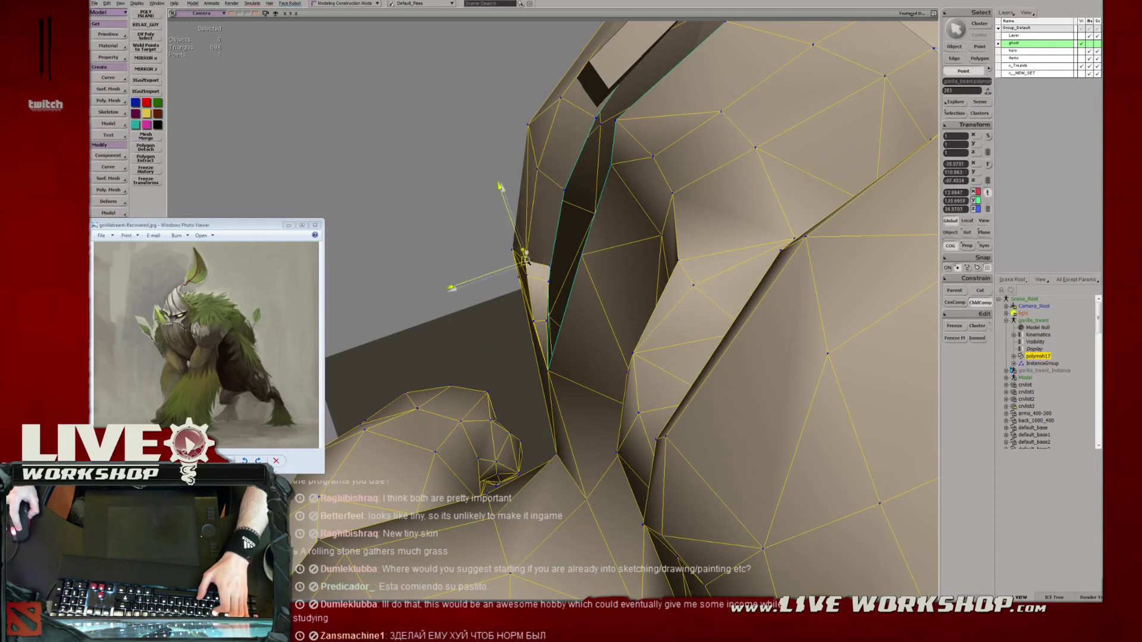
{"action": "key", "text": "s"}
{"action": "mouse_move", "coordinate": [527, 280]}
{"action": "right_mouse_down"}
{"action": "mouse_move", "coordinate": [564, 278]}
{"action": "mouse_move", "coordinate": [550, 264]}
{"action": "mouse_move", "coordinate": [548, 276]}
{"action": "right_mouse_up"}
{"action": "key", "text": "m"}
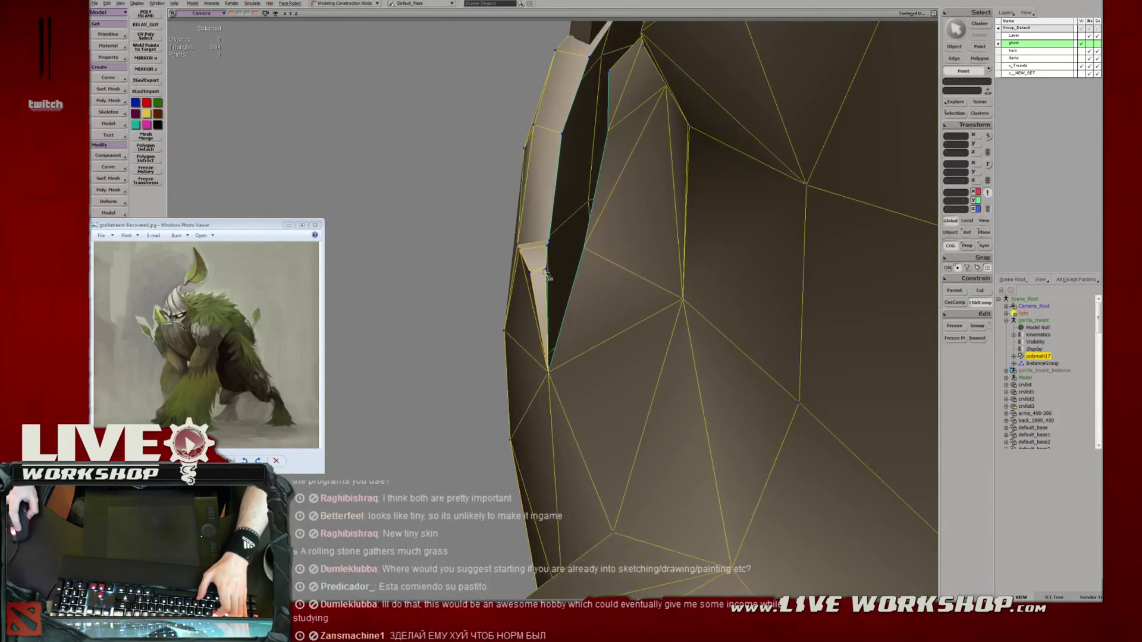
Select the surplus edge on the mouth-corner protrusion and delete it.
{"action": "key", "text": "e"}
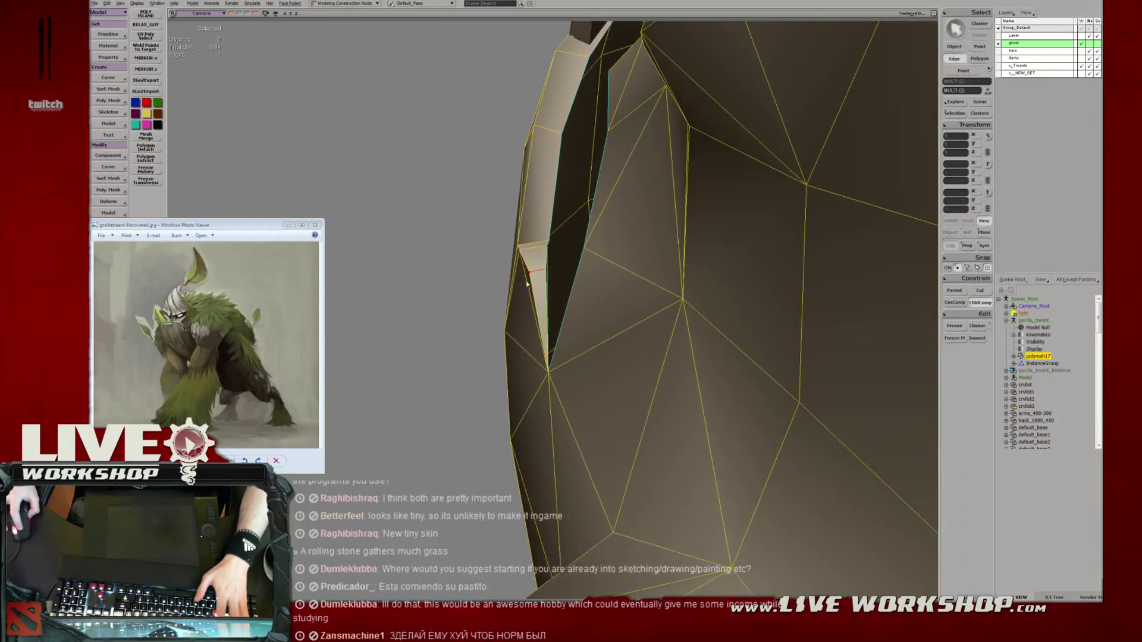
{"action": "scroll", "coordinate": [538, 277], "scroll_direction": "up", "scroll_amount": 3}
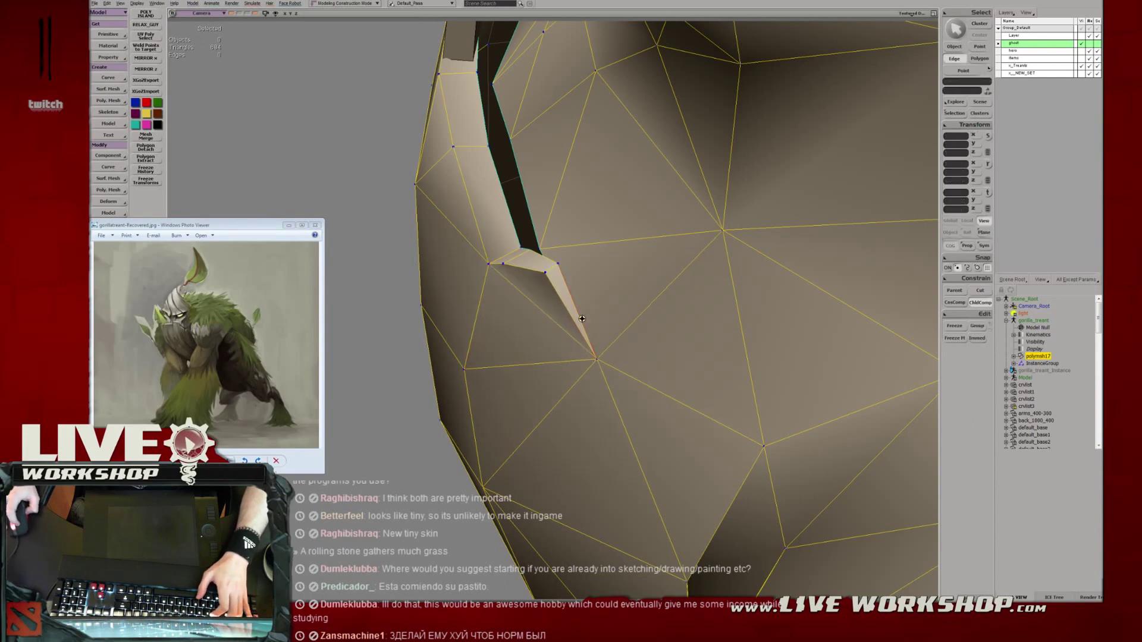
{"action": "key", "text": "s"}
{"action": "middle_click_drag", "start_coordinate": [582, 318], "coordinate": [451, 296]}
{"action": "right_click_drag", "start_coordinate": [451, 296], "coordinate": [566, 316]}
{"action": "key", "text": "t"}
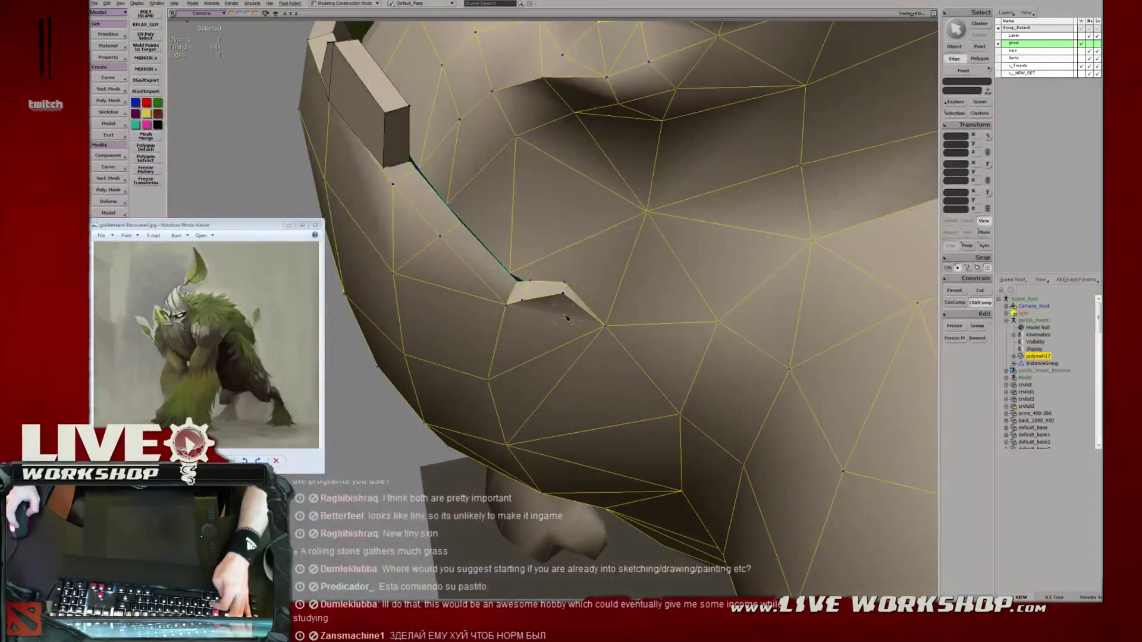
{"action": "middle_click_drag", "start_coordinate": [567, 318], "coordinate": [566, 284]}
{"action": "left_click", "coordinate": [498, 399]}
{"action": "middle_click_drag", "start_coordinate": [498, 398], "coordinate": [571, 301]}
{"action": "key", "text": "Delete"}
Move the remaining edge and the end point of the lip strip at the mouth corner.
{"action": "key", "text": "t"}
{"action": "key", "text": "v"}
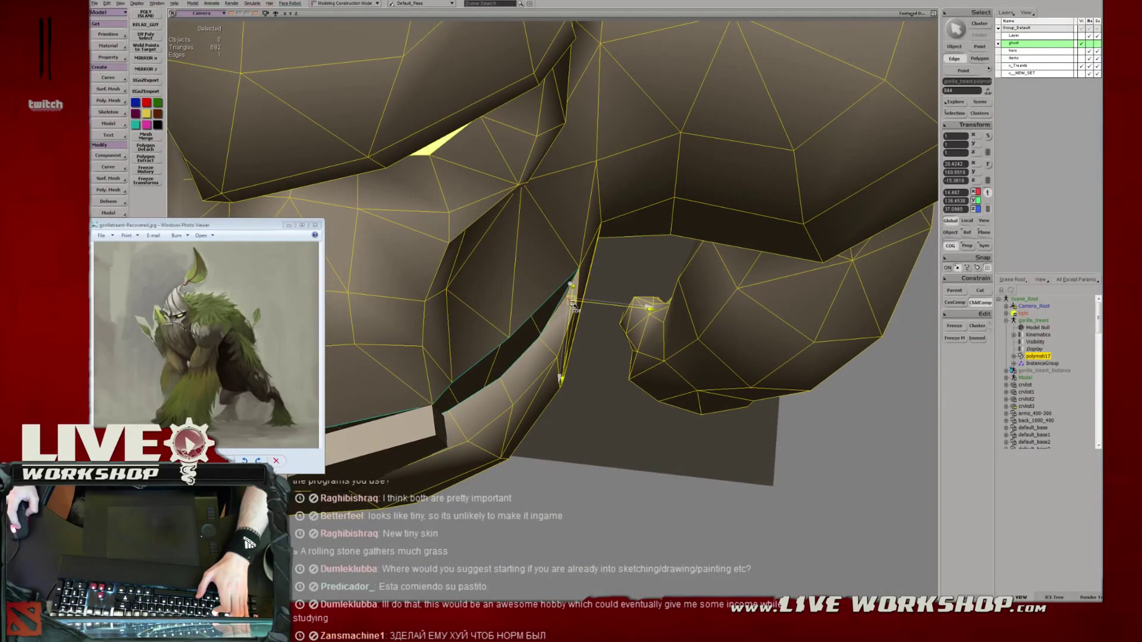
{"action": "key", "text": "t"}
{"action": "left_click", "coordinate": [578, 270]}
{"action": "key", "text": "v"}
{"action": "middle_click_drag", "start_coordinate": [581, 272], "coordinate": [535, 356]}
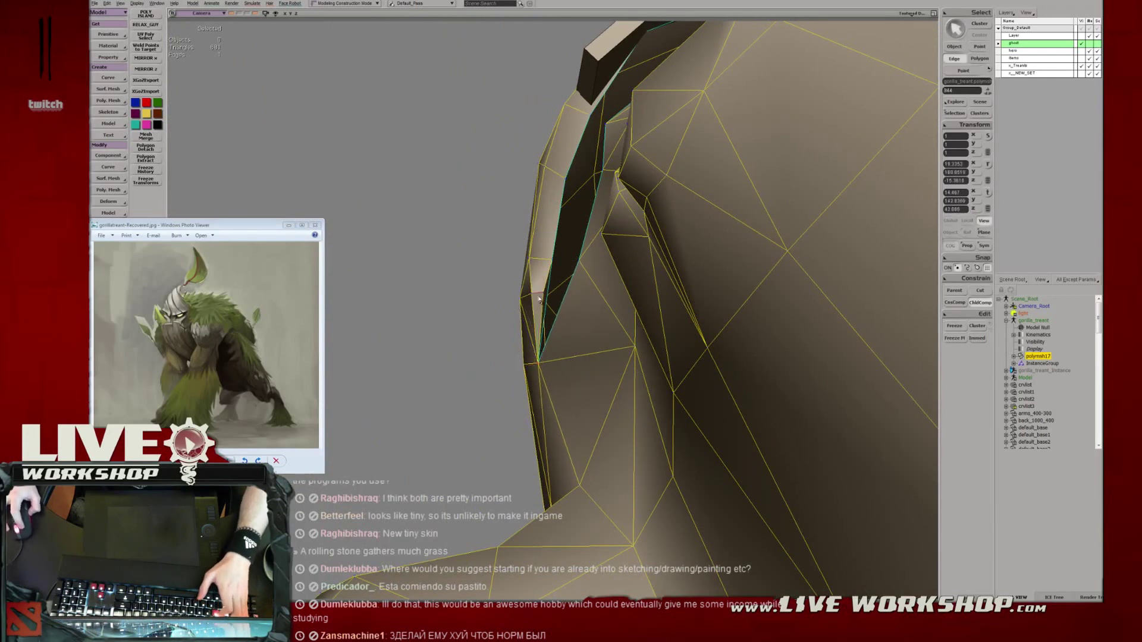
Move the outer point of the lip strip just before the mouth corner and deselect the mesh.
{"action": "key", "text": "t"}
{"action": "left_click", "coordinate": [529, 260]}
{"action": "key", "text": "s"}
{"action": "right_click_drag", "start_coordinate": [529, 258], "coordinate": [611, 299]}
{"action": "key", "text": "space"}
{"action": "left_click", "coordinate": [739, 158]}
{"action": "left_click", "coordinate": [702, 238]}
{"action": "left_click", "coordinate": [737, 184]}
Select the body mesh and adjust the edge directly under the lip strip at the mouth corner.
{"action": "key", "text": "s"}
{"action": "right_click_drag", "start_coordinate": [737, 184], "coordinate": [647, 262]}
{"action": "middle_click_drag", "start_coordinate": [647, 263], "coordinate": [601, 268]}
{"action": "right_click_drag", "start_coordinate": [601, 268], "coordinate": [566, 323]}
{"action": "middle_click_drag", "start_coordinate": [566, 323], "coordinate": [619, 351]}
{"action": "left_click", "coordinate": [549, 330]}
{"action": "key", "text": "t"}
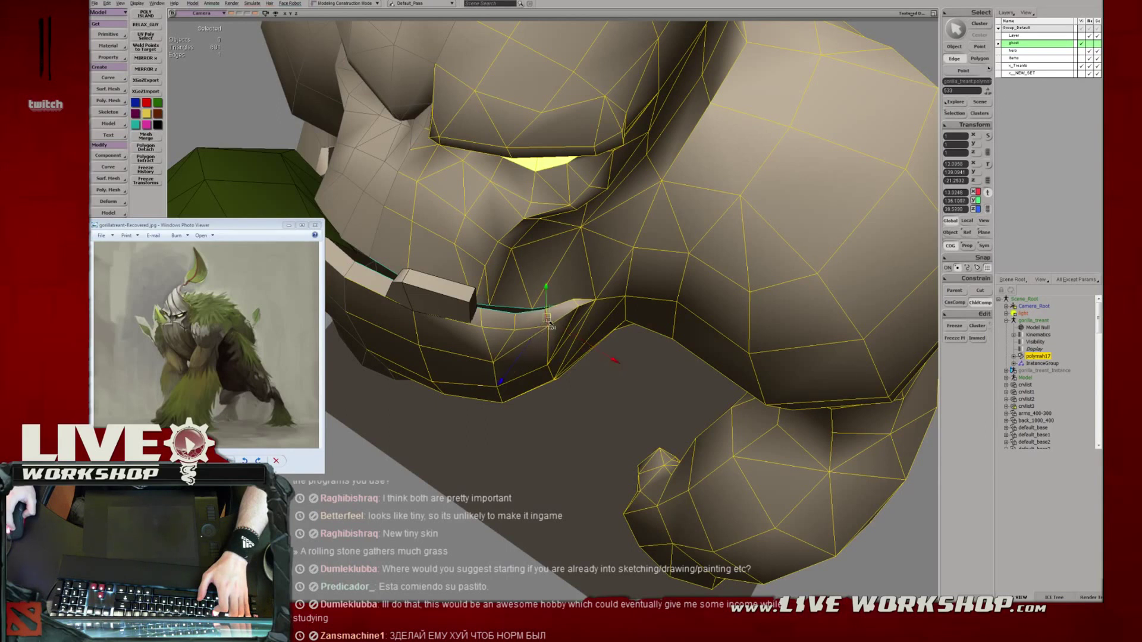
Move the jaw point below the lip strip and adjust the vertical edge beneath the mouth corner.
{"action": "key", "text": "t"}
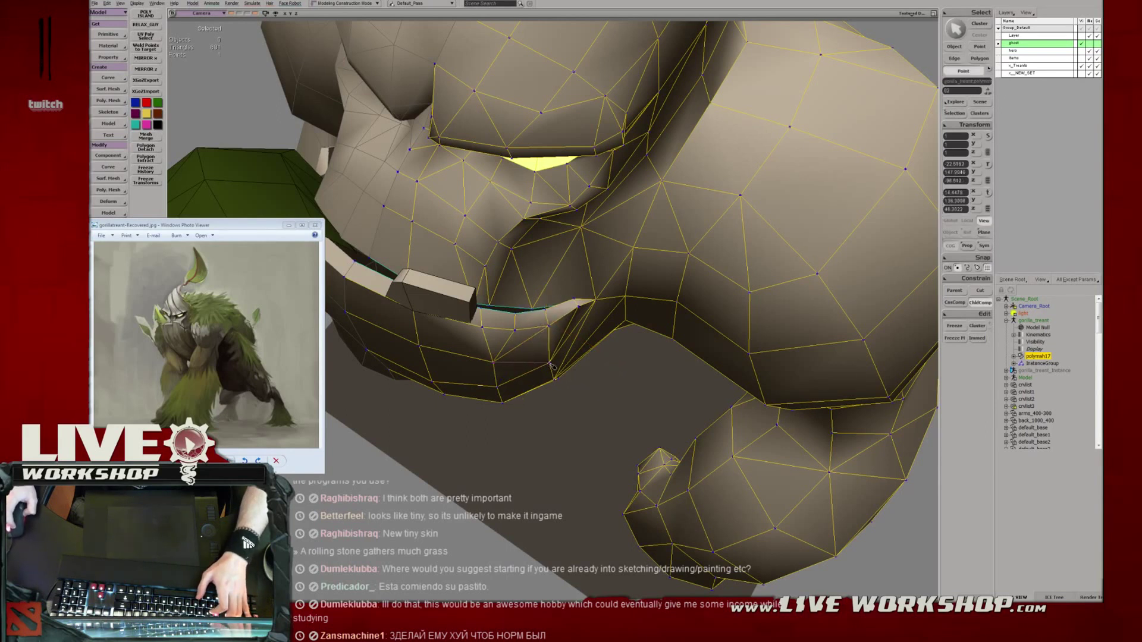
{"action": "left_click", "coordinate": [493, 364]}
{"action": "key", "text": "v"}
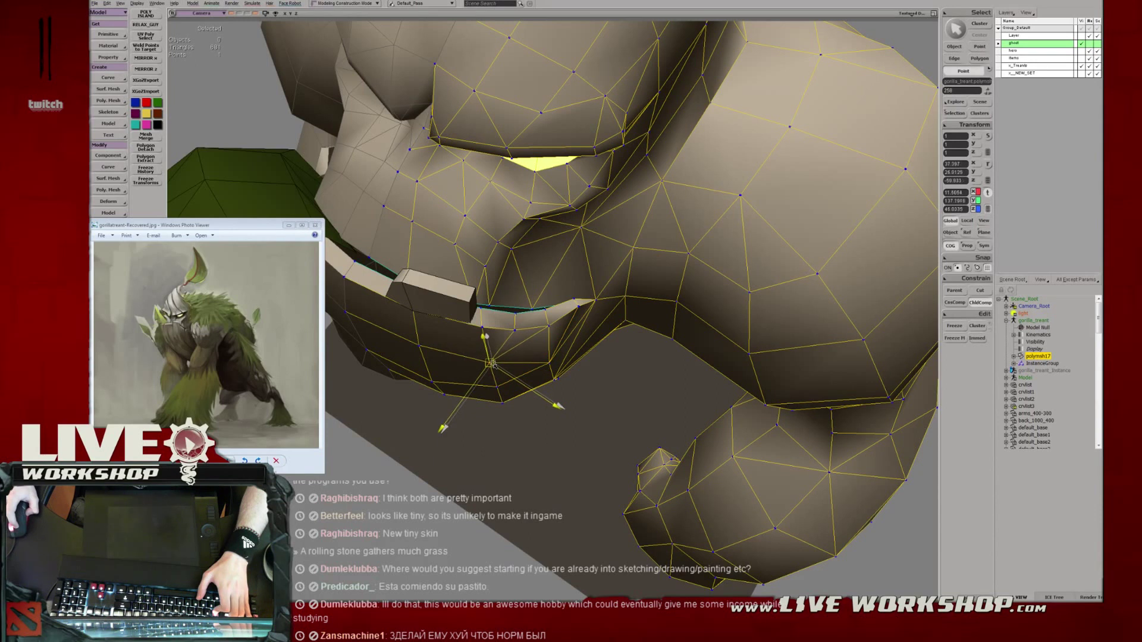
{"action": "right_click_drag", "start_coordinate": [495, 367], "coordinate": [553, 393]}
{"action": "key", "text": "e"}
{"action": "left_click", "coordinate": [548, 358]}
{"action": "key", "text": "v"}
{"action": "left_click", "coordinate": [564, 331]}
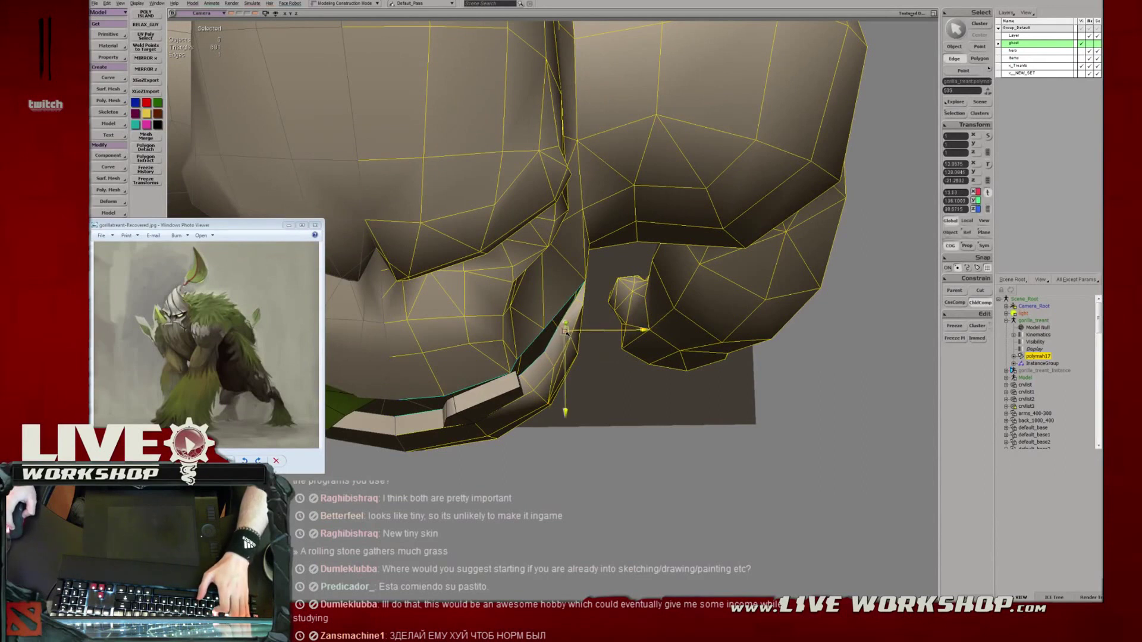
Reposition the lip's end point and the neighbouring lip point at the mouth corner, and clear the selection.
{"action": "key", "text": "t"}
{"action": "left_click", "coordinate": [586, 279]}
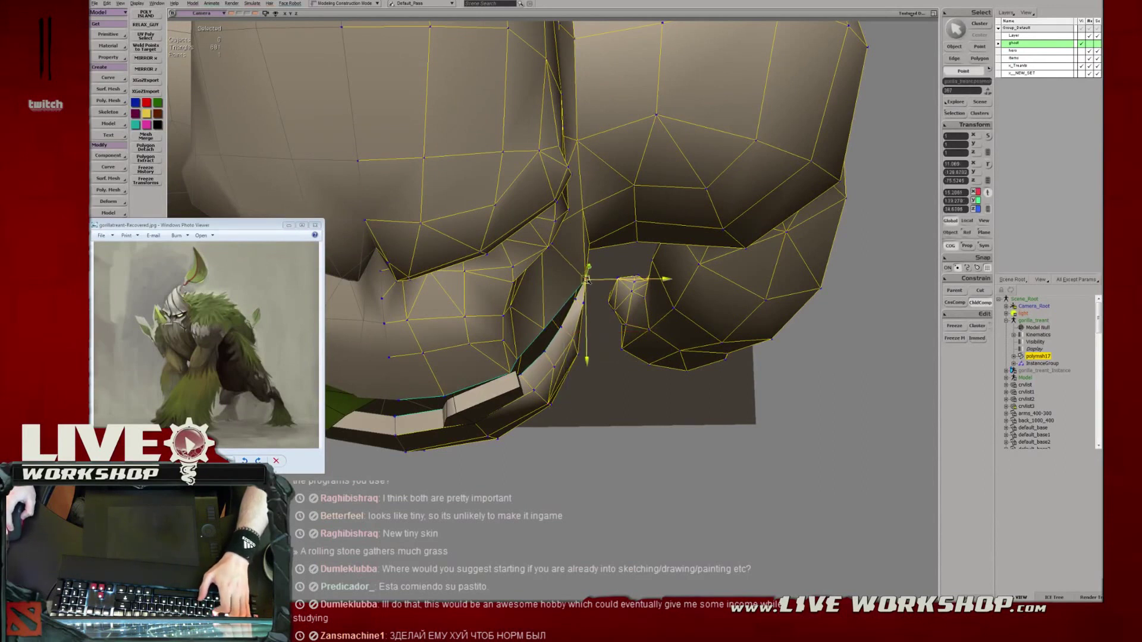
{"action": "key", "text": "s"}
{"action": "right_click_drag", "start_coordinate": [584, 276], "coordinate": [637, 268]}
{"action": "middle_click_drag", "start_coordinate": [637, 268], "coordinate": [530, 339]}
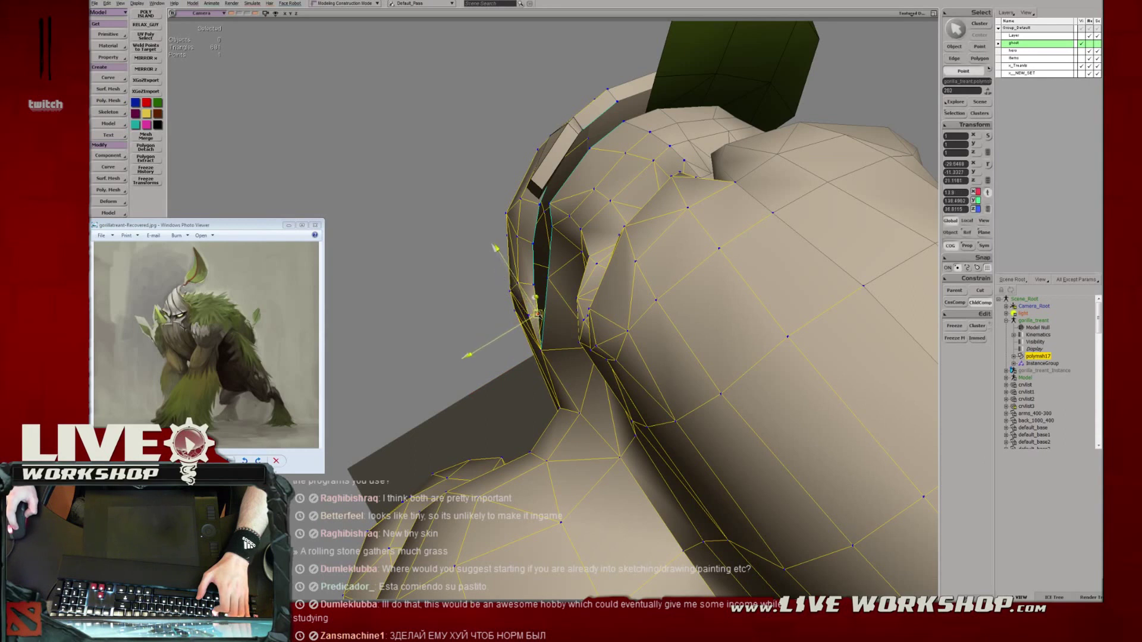
{"action": "key", "text": "space"}
{"action": "key", "text": "ctrl+shift+a"}
Examine the mouth corner and the jaw from behind the shoulder and from above.
{"action": "key", "text": "s"}
{"action": "middle_click_drag", "start_coordinate": [535, 286], "coordinate": [403, 262]}
{"action": "right_click_drag", "start_coordinate": [403, 263], "coordinate": [533, 295]}
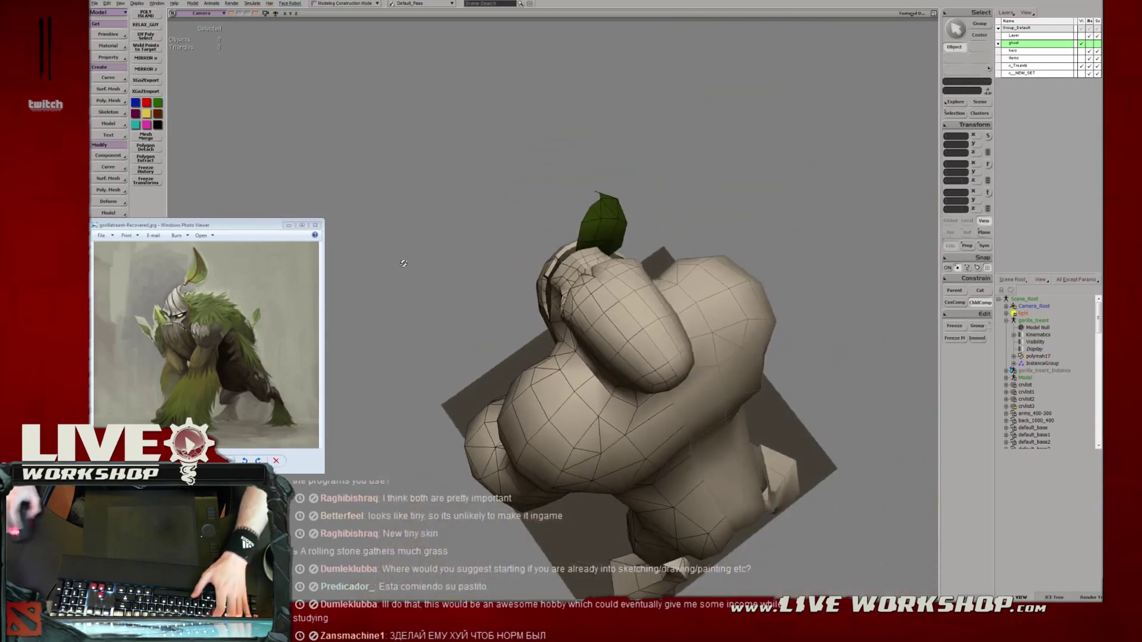
{"action": "middle_click_drag", "start_coordinate": [534, 296], "coordinate": [577, 323]}
{"action": "scroll", "coordinate": [554, 308], "scroll_direction": "up", "scroll_amount": 10}
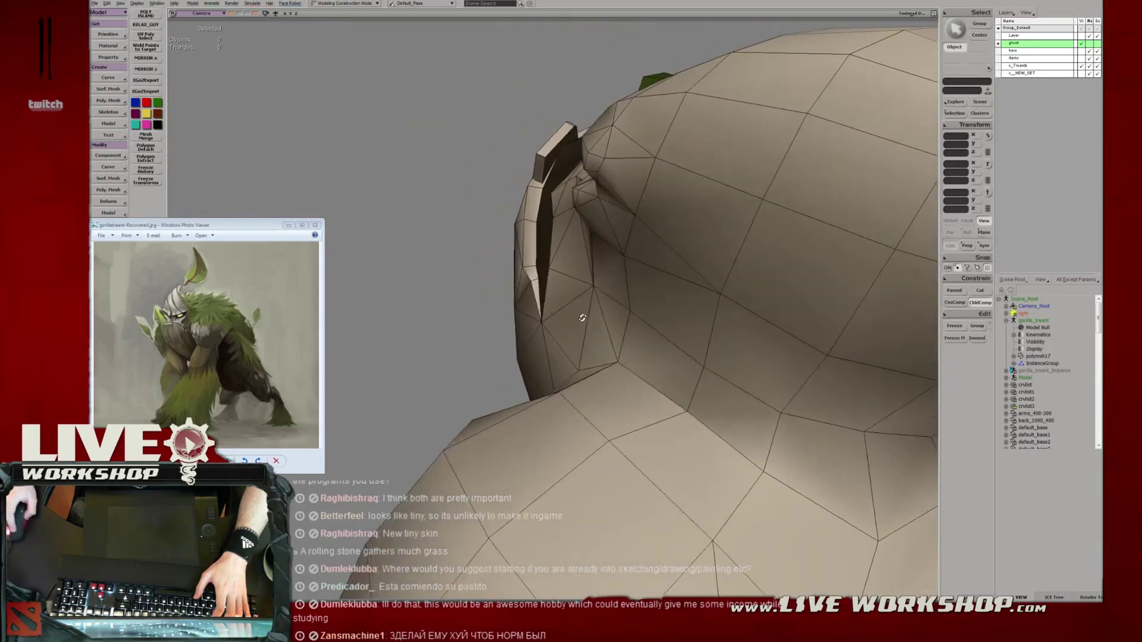
{"action": "left_click", "coordinate": [580, 315]}
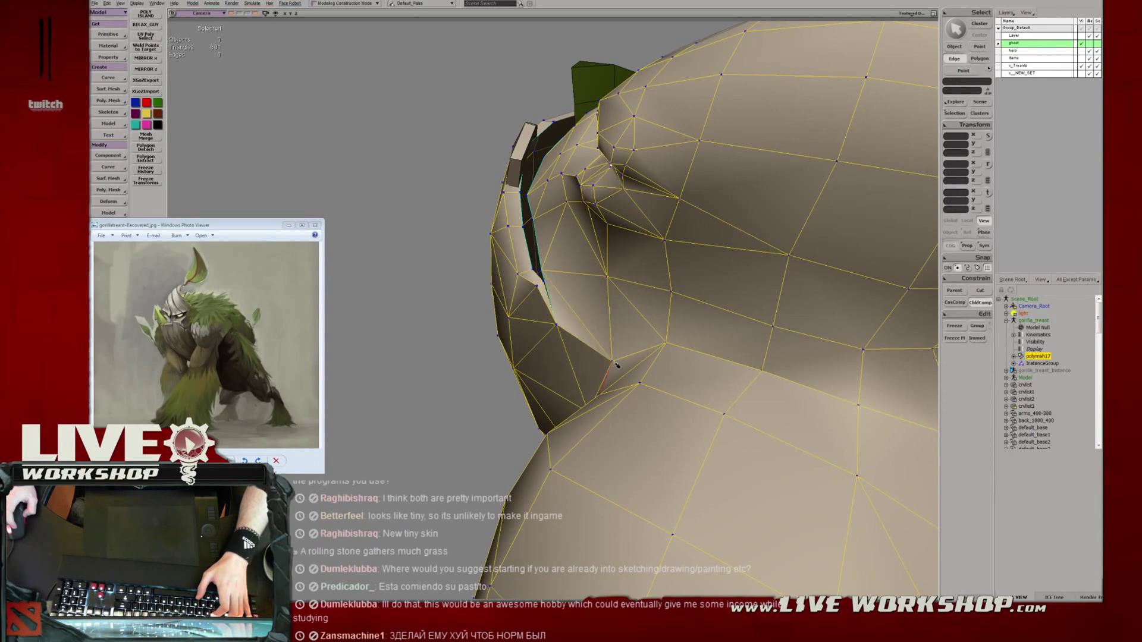
{"action": "scroll", "coordinate": [616, 364], "scroll_direction": "down", "scroll_amount": 8}
{"action": "key", "text": "space"}
Move the cheek point below and behind the eye to smooth the side of the face.
{"action": "left_click", "coordinate": [400, 280]}
{"action": "middle_click_drag", "start_coordinate": [400, 280], "coordinate": [547, 323]}
{"action": "key", "text": "t"}
{"action": "key", "text": "space"}
{"action": "middle_click_drag", "start_coordinate": [551, 219], "coordinate": [560, 290]}
{"action": "key", "text": "m"}
{"action": "left_click", "coordinate": [543, 292]}
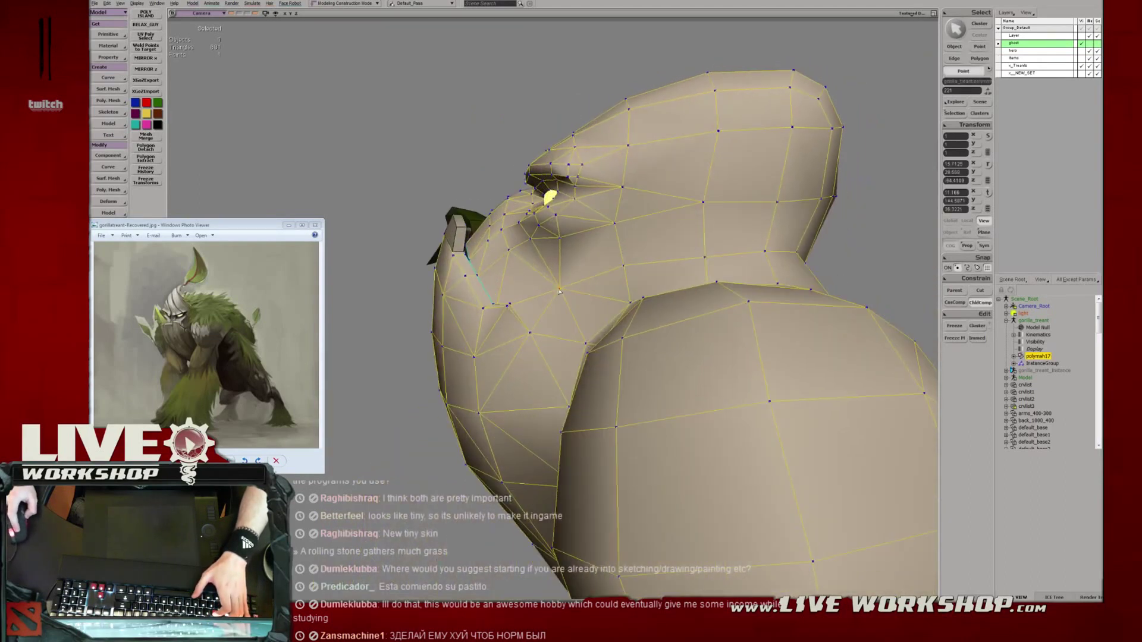
Adjust the cheek point next to the mouth block, just under the eye, and leave point editing.
{"action": "left_click_drag", "start_coordinate": [624, 269], "coordinate": [623, 267]}
{"action": "middle_click_drag", "start_coordinate": [623, 266], "coordinate": [592, 243]}
{"action": "left_click", "coordinate": [558, 241]}
{"action": "key", "text": "v"}
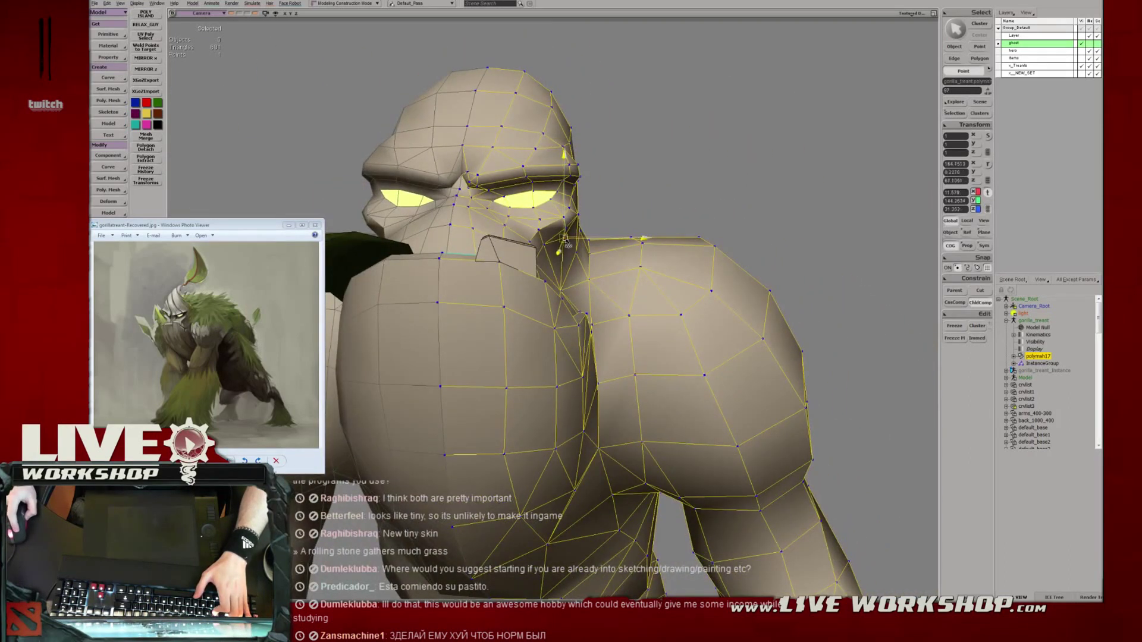
{"action": "key", "text": "space"}
{"action": "left_click", "coordinate": [655, 188]}
{"action": "middle_click_drag", "start_coordinate": [655, 202], "coordinate": [573, 250]}
{"action": "left_click", "coordinate": [572, 250]}
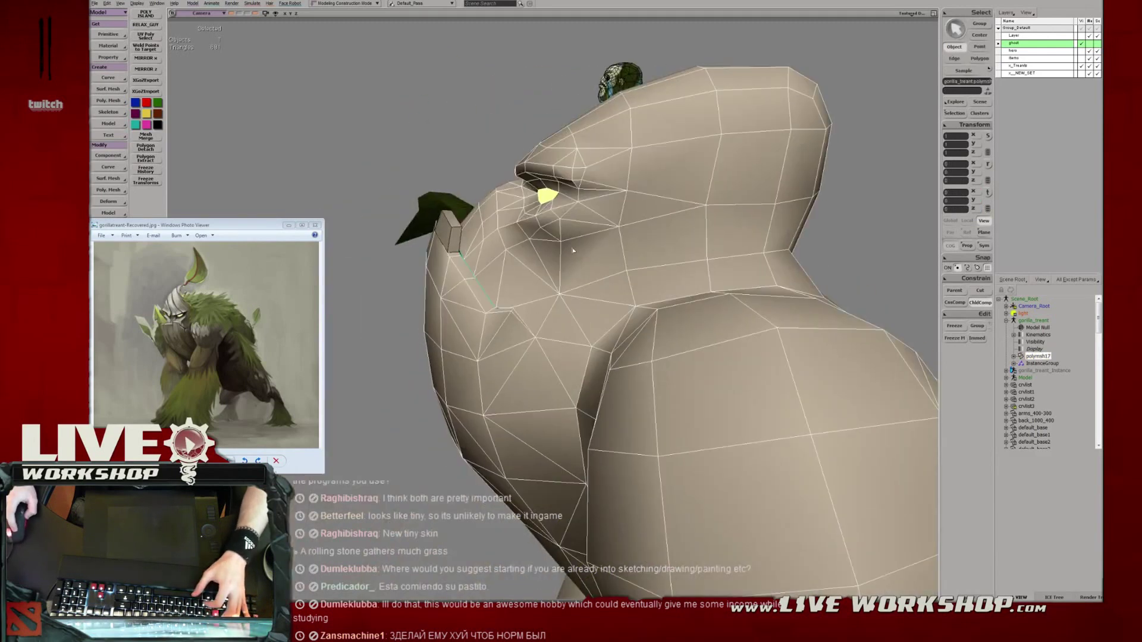
Examine the head and the whole gorilla from the front, the side and a distance.
{"action": "middle_click_drag", "start_coordinate": [630, 274], "coordinate": [646, 268]}
{"action": "key", "text": "space"}
{"action": "left_click", "coordinate": [576, 157]}
{"action": "middle_click_drag", "start_coordinate": [576, 157], "coordinate": [588, 291]}
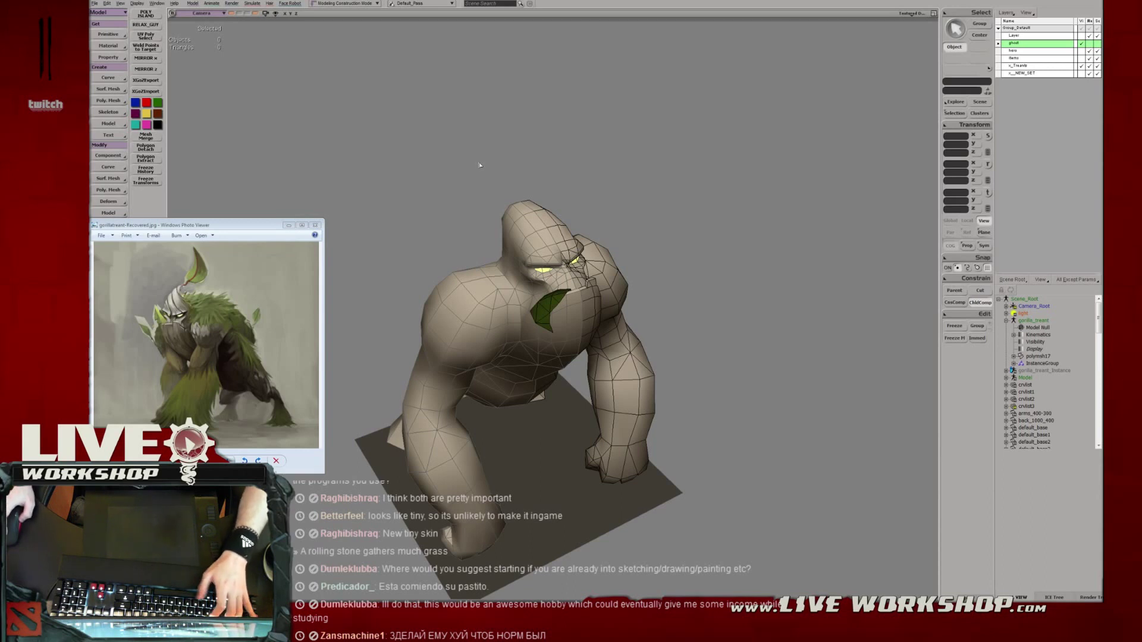
{"action": "right_click_drag", "start_coordinate": [480, 165], "coordinate": [524, 188]}
{"action": "middle_click_drag", "start_coordinate": [523, 188], "coordinate": [539, 208]}
{"action": "right_click_drag", "start_coordinate": [539, 209], "coordinate": [574, 237]}
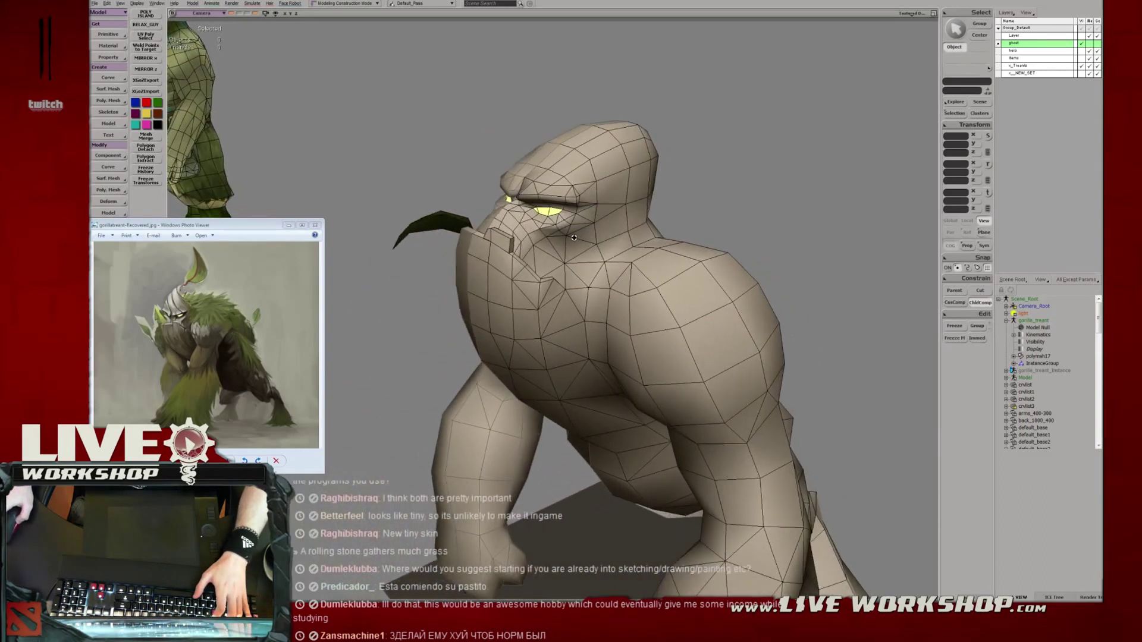
{"action": "middle_click_drag", "start_coordinate": [574, 237], "coordinate": [568, 256]}
{"action": "right_click_drag", "start_coordinate": [568, 256], "coordinate": [573, 251]}
{"action": "middle_click_drag", "start_coordinate": [574, 251], "coordinate": [600, 311]}
Adjust the cheekbone point below the outer corner of the eye and deselect the mesh.
{"action": "left_click", "coordinate": [559, 247]}
{"action": "key", "text": "m"}
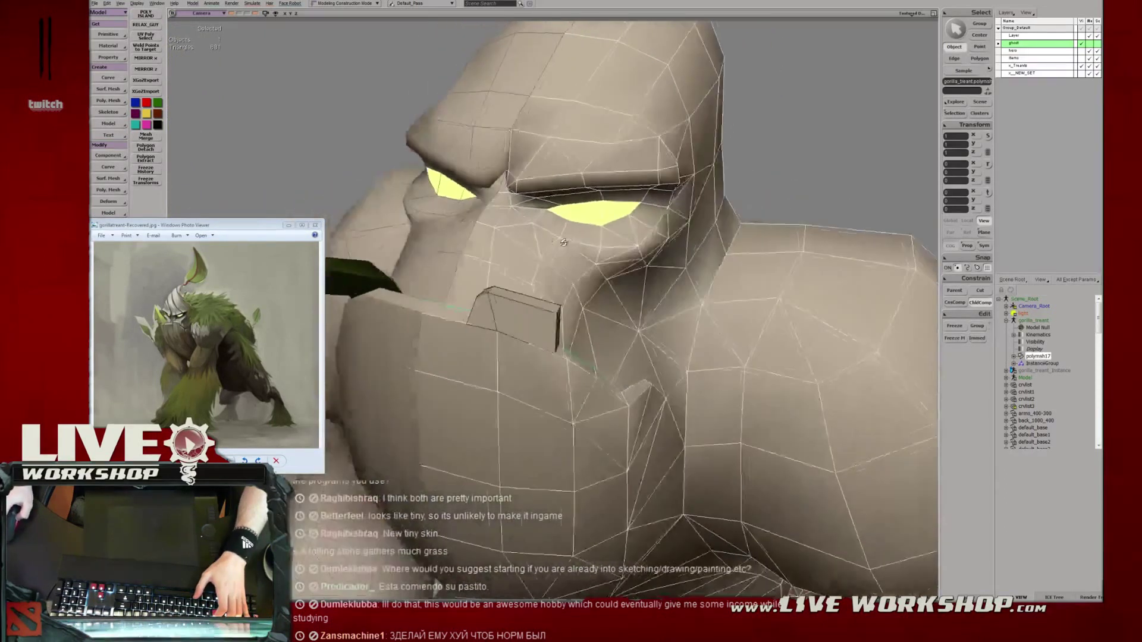
{"action": "key", "text": "t"}
{"action": "left_click", "coordinate": [427, 186]}
{"action": "key", "text": "v"}
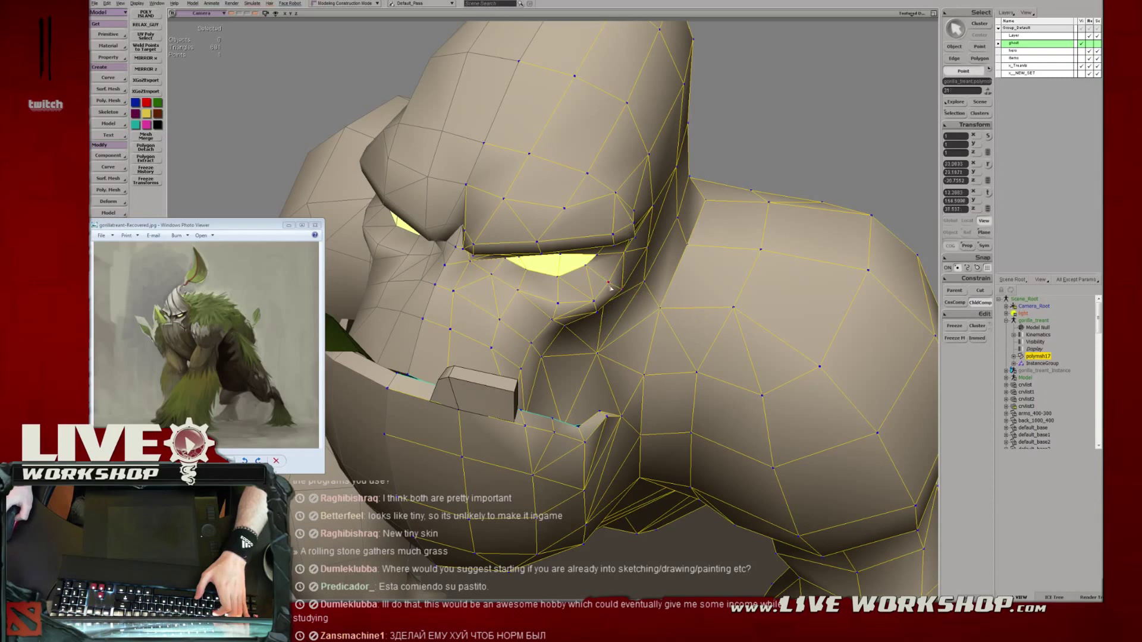
{"action": "key", "text": "v"}
{"action": "key", "text": "space"}
{"action": "left_click", "coordinate": [706, 136]}
{"action": "middle_click_drag", "start_coordinate": [707, 136], "coordinate": [600, 300]}
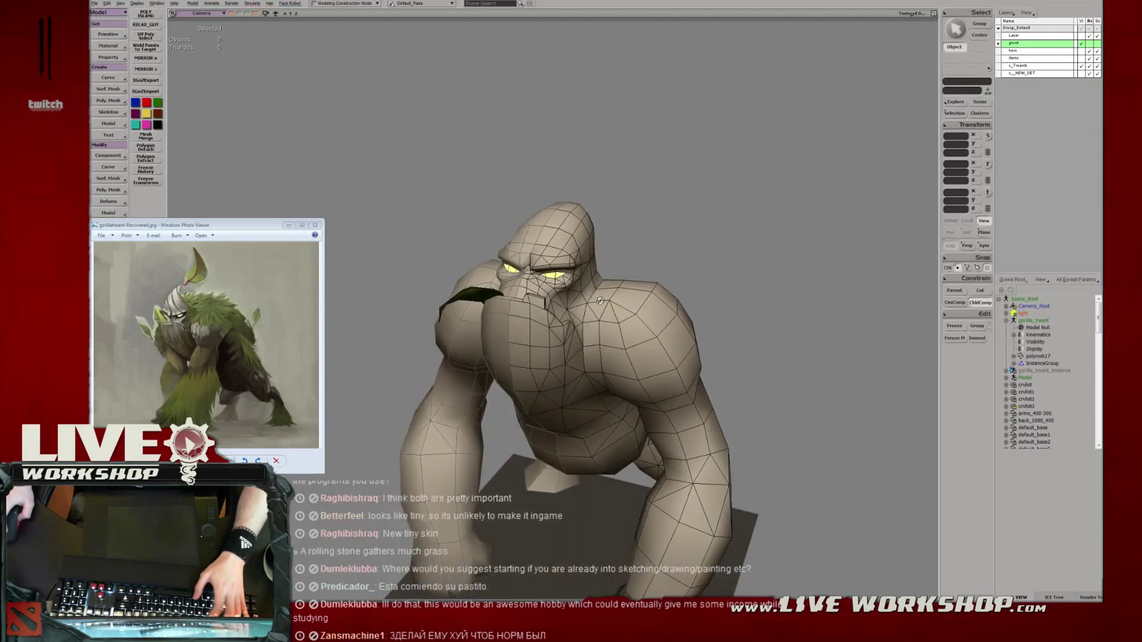
{"action": "scroll", "coordinate": [577, 304], "scroll_direction": "up", "scroll_amount": 6}
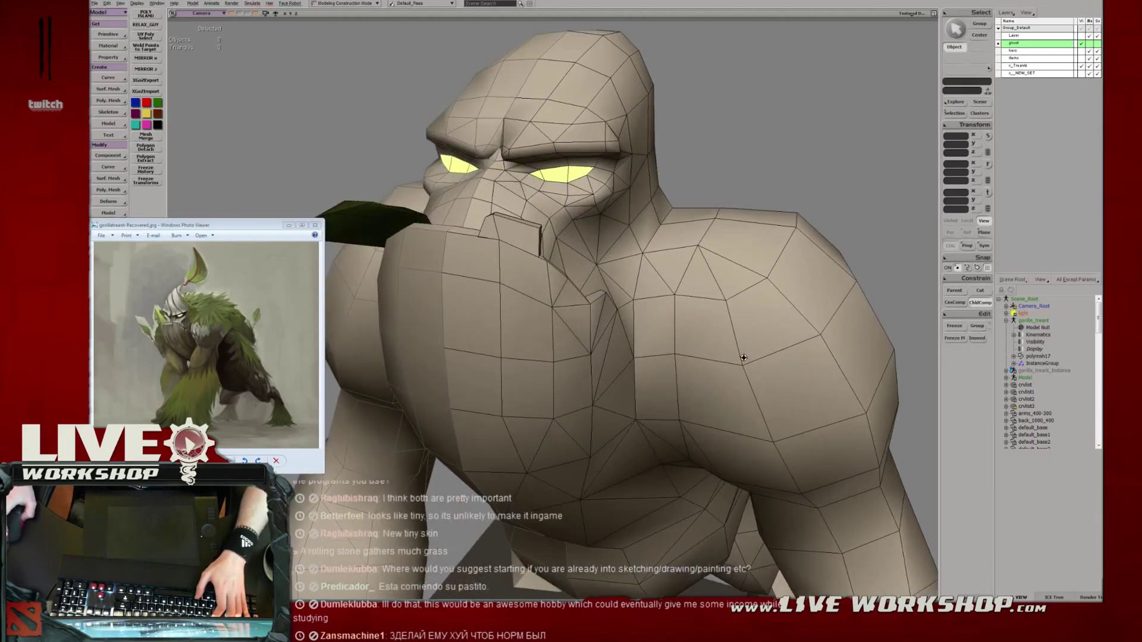
Select the body mesh again and adjust a point on the jaw near the lip.
{"action": "middle_click_drag", "start_coordinate": [582, 298], "coordinate": [548, 266]}
{"action": "left_click", "coordinate": [507, 279]}
{"action": "key", "text": "t"}
{"action": "key", "text": "t"}
{"action": "left_click", "coordinate": [504, 291]}
{"action": "key", "text": "s"}
{"action": "right_click_drag", "start_coordinate": [548, 265], "coordinate": [635, 271]}
Examine the full body silhouette from the side and the back against the reference painting.
{"action": "left_click_drag", "start_coordinate": [738, 248], "coordinate": [739, 250]}
{"action": "key", "text": "space"}
{"action": "key", "text": "s"}
{"action": "right_click_drag", "start_coordinate": [739, 249], "coordinate": [684, 310]}
{"action": "left_click_drag", "start_coordinate": [684, 310], "coordinate": [619, 272]}
{"action": "mouse_move", "coordinate": [619, 273]}
{"action": "right_mouse_down"}
{"action": "mouse_move", "coordinate": [642, 298]}
{"action": "mouse_move", "coordinate": [662, 286]}
{"action": "mouse_move", "coordinate": [619, 273]}
{"action": "right_mouse_up"}
{"action": "left_click", "coordinate": [653, 246]}
{"action": "middle_click_drag", "start_coordinate": [619, 274], "coordinate": [510, 237]}
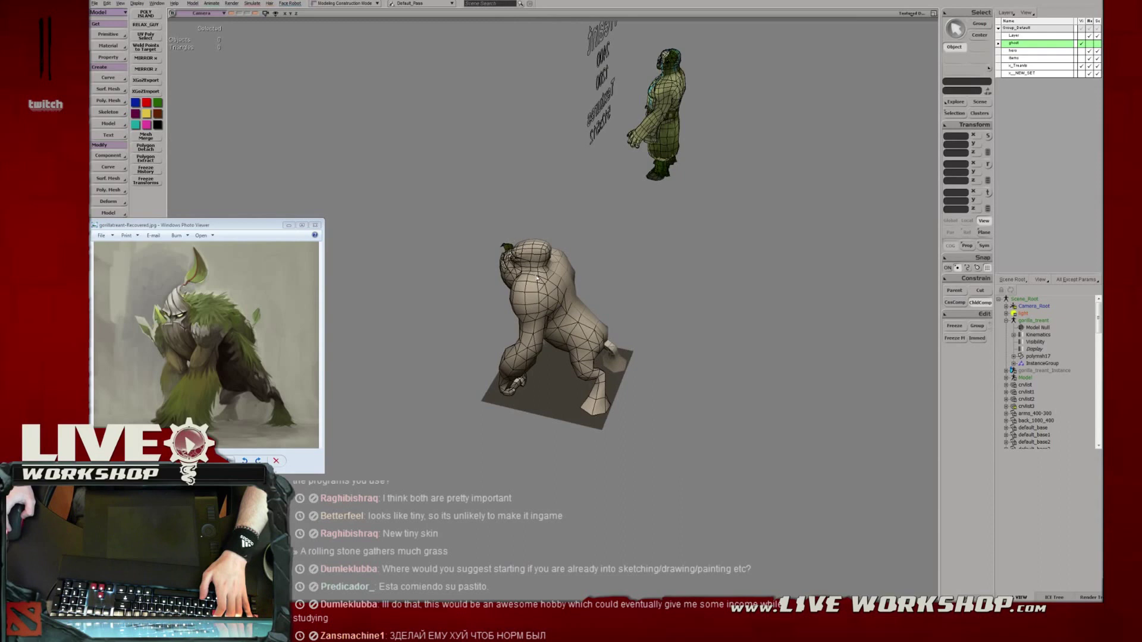
{"action": "middle_click_drag", "start_coordinate": [540, 283], "coordinate": [487, 394]}
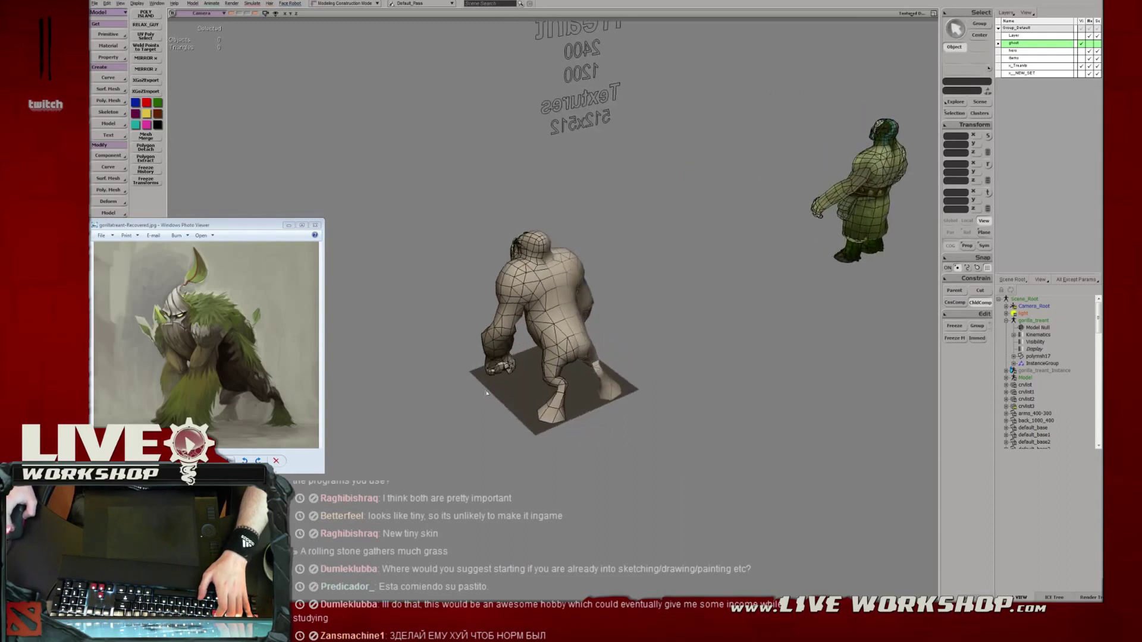
{"action": "middle_click_drag", "start_coordinate": [516, 343], "coordinate": [601, 283]}
Place a temporary duplicate of the body half beside the original to check the combined triangle count, and delete the duplicate.
{"action": "left_click", "coordinate": [595, 281]}
{"action": "key", "text": "ctrl+d"}
{"action": "key", "text": "v"}
{"action": "left_click_drag", "start_coordinate": [660, 309], "coordinate": [735, 310]}
{"action": "left_click", "coordinate": [581, 269], "text": "shift"}
{"action": "left_click_drag", "start_coordinate": [567, 260], "coordinate": [548, 321]}
{"action": "middle_click_drag", "start_coordinate": [548, 321], "coordinate": [577, 273]}
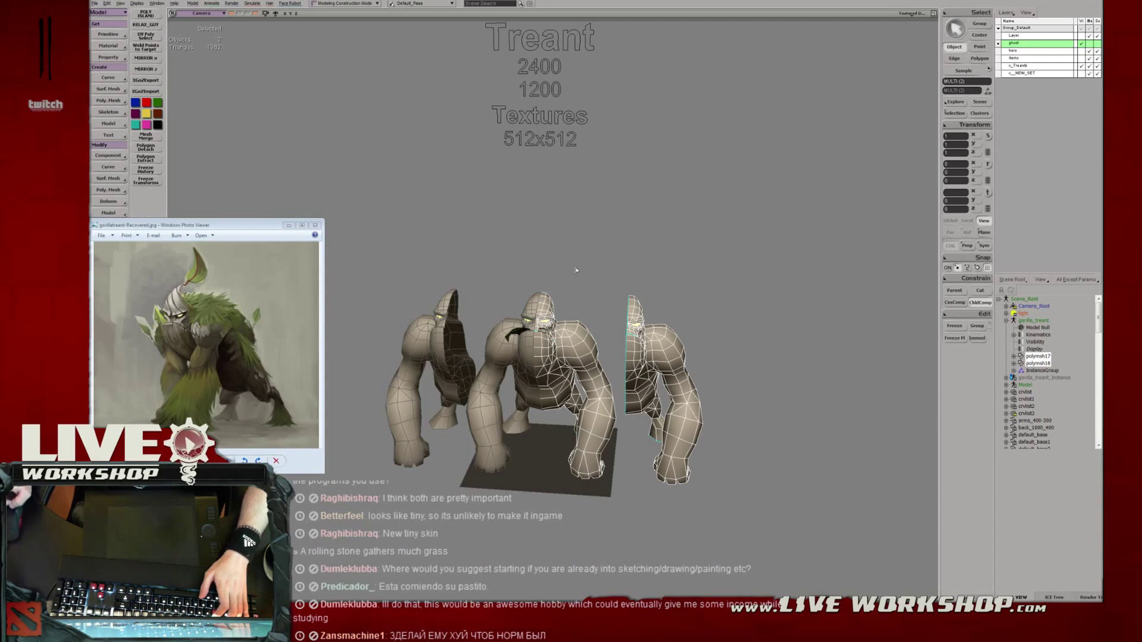
{"action": "left_click_drag", "start_coordinate": [579, 275], "coordinate": [581, 252]}
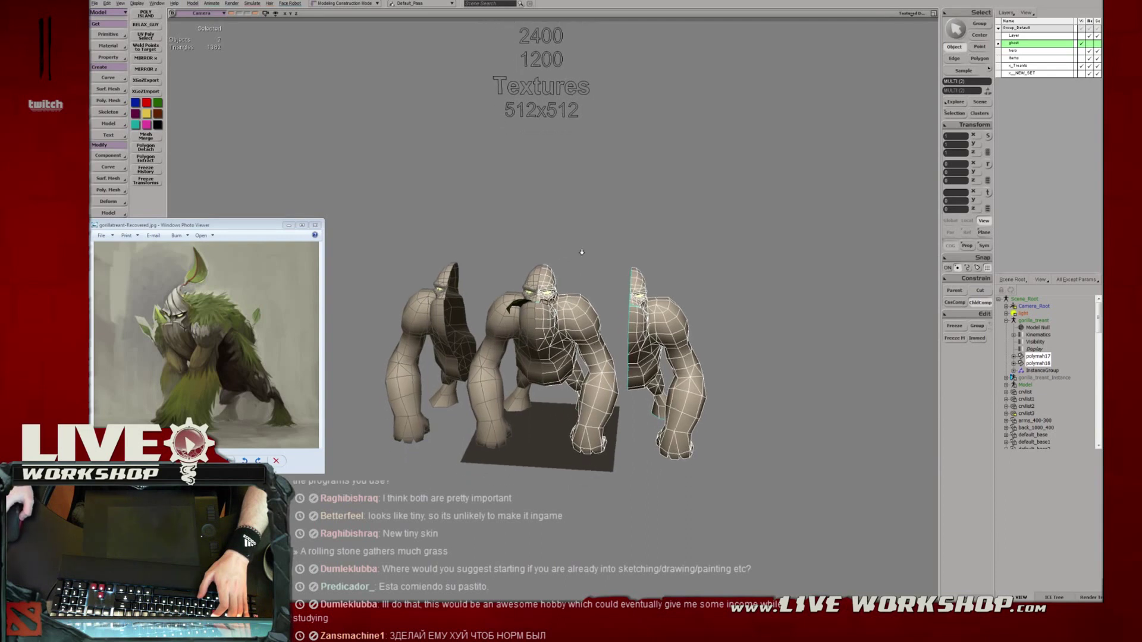
{"action": "middle_click_drag", "start_coordinate": [582, 253], "coordinate": [604, 287]}
{"action": "left_click", "coordinate": [711, 285]}
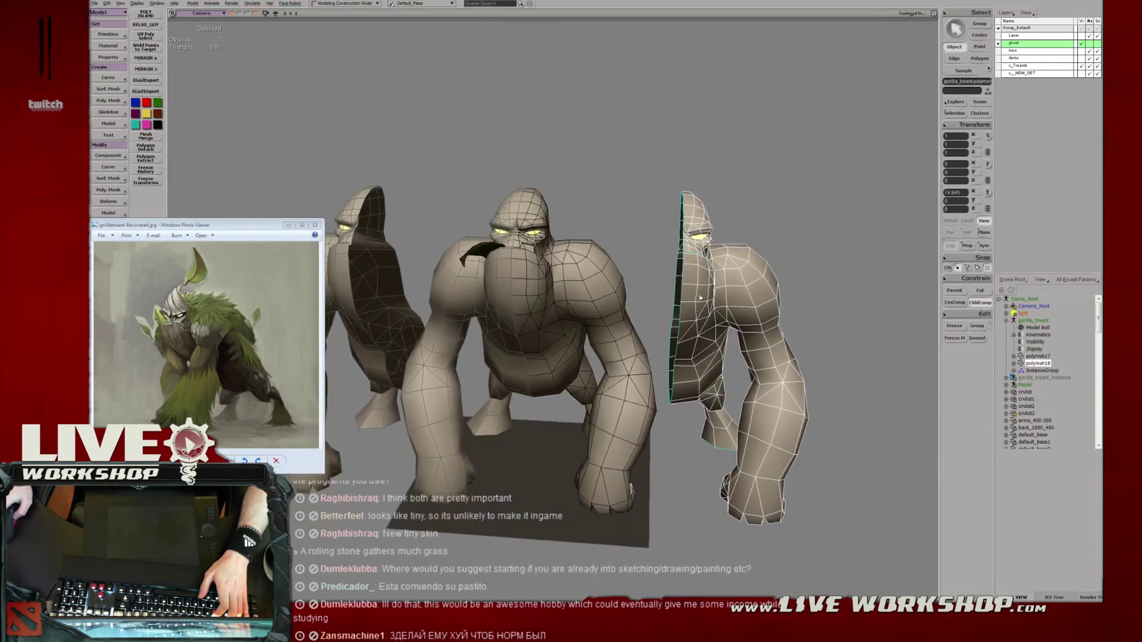
{"action": "key", "text": "Delete"}
Weld the surplus jaw point below the lip strip to its neighbouring point on the body mesh.
{"action": "left_click", "coordinate": [625, 296]}
{"action": "right_click_drag", "start_coordinate": [625, 296], "coordinate": [586, 286]}
{"action": "middle_click_drag", "start_coordinate": [586, 286], "coordinate": [643, 306]}
{"action": "scroll", "coordinate": [643, 306], "scroll_direction": "up", "scroll_amount": 6}
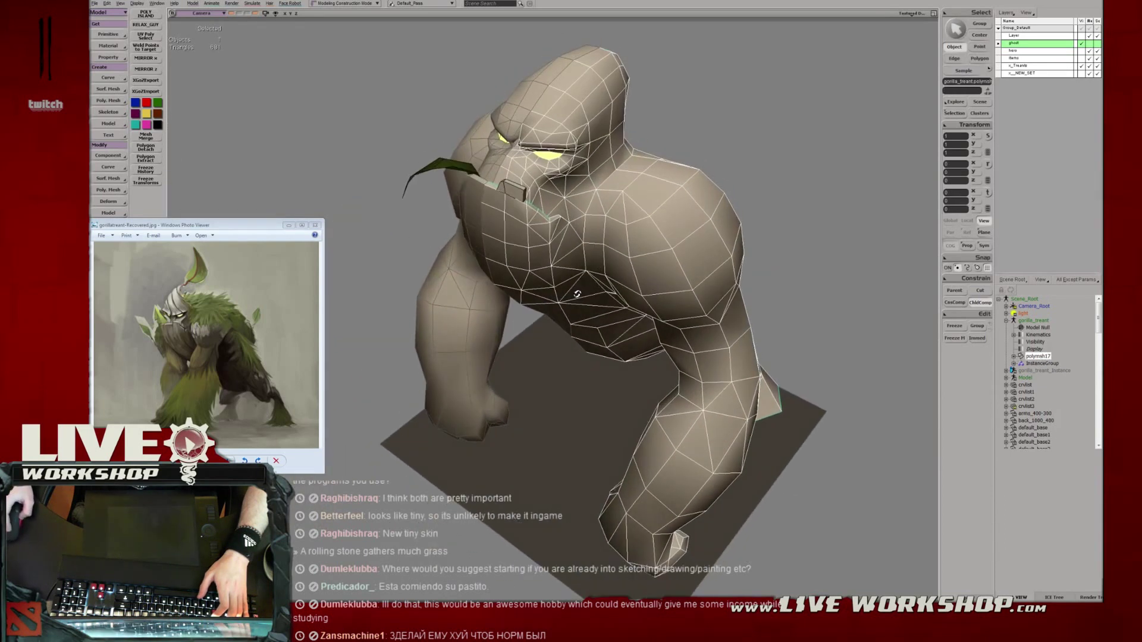
{"action": "middle_click_drag", "start_coordinate": [571, 295], "coordinate": [565, 291]}
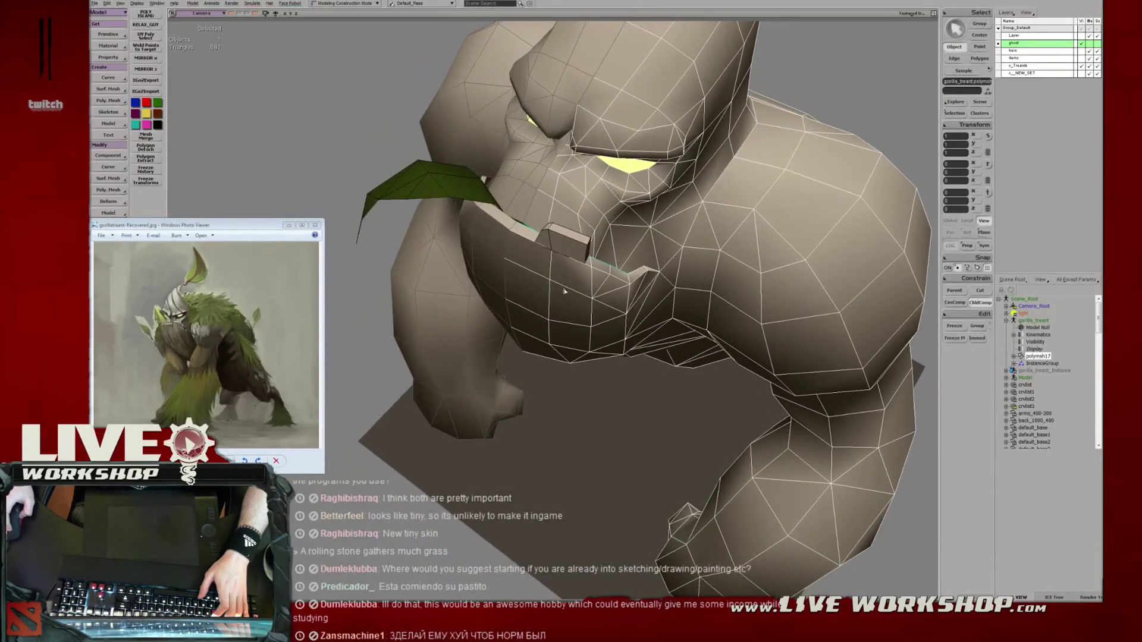
{"action": "key", "text": "t"}
{"action": "left_click", "coordinate": [550, 320]}
{"action": "left_click", "coordinate": [591, 328]}
{"action": "key", "text": "w"}
{"action": "key", "text": "v"}
{"action": "middle_click_drag", "start_coordinate": [576, 334], "coordinate": [583, 382]}
Weld the surplus points on the lip edge between the mouth block and the mouth corner.
{"action": "key", "text": "m"}
{"action": "middle_click_drag", "start_coordinate": [603, 235], "coordinate": [551, 200]}
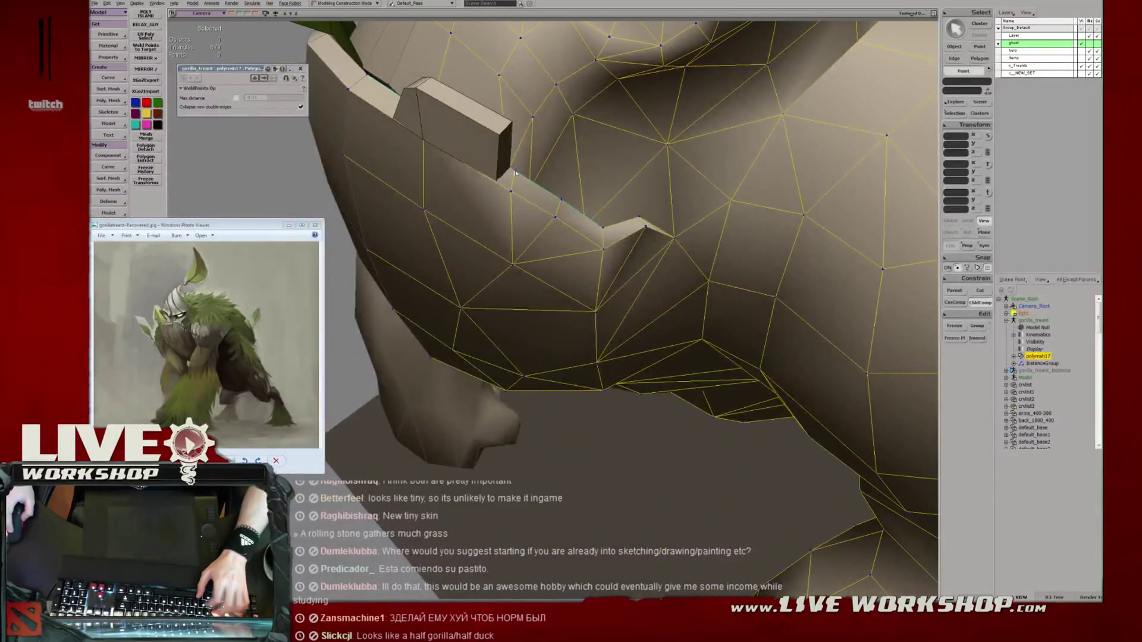
{"action": "left_click_drag", "start_coordinate": [512, 170], "coordinate": [562, 203]}
{"action": "right_click", "coordinate": [548, 204]}
{"action": "left_click", "coordinate": [536, 195]}
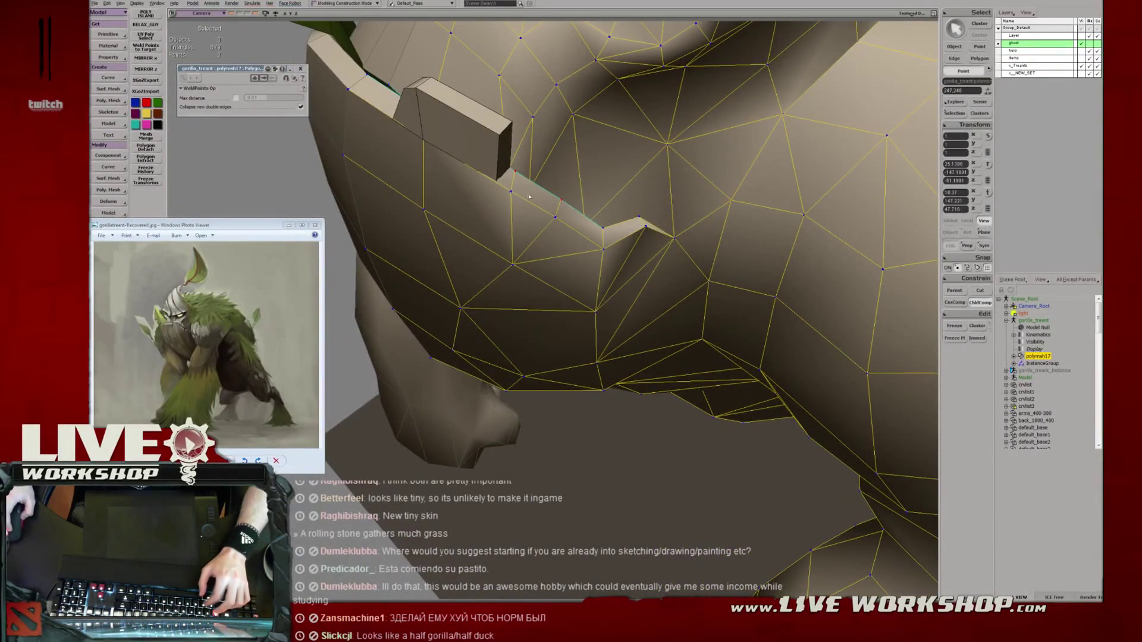
{"action": "left_click", "coordinate": [558, 221]}
{"action": "middle_click_drag", "start_coordinate": [559, 221], "coordinate": [598, 298]}
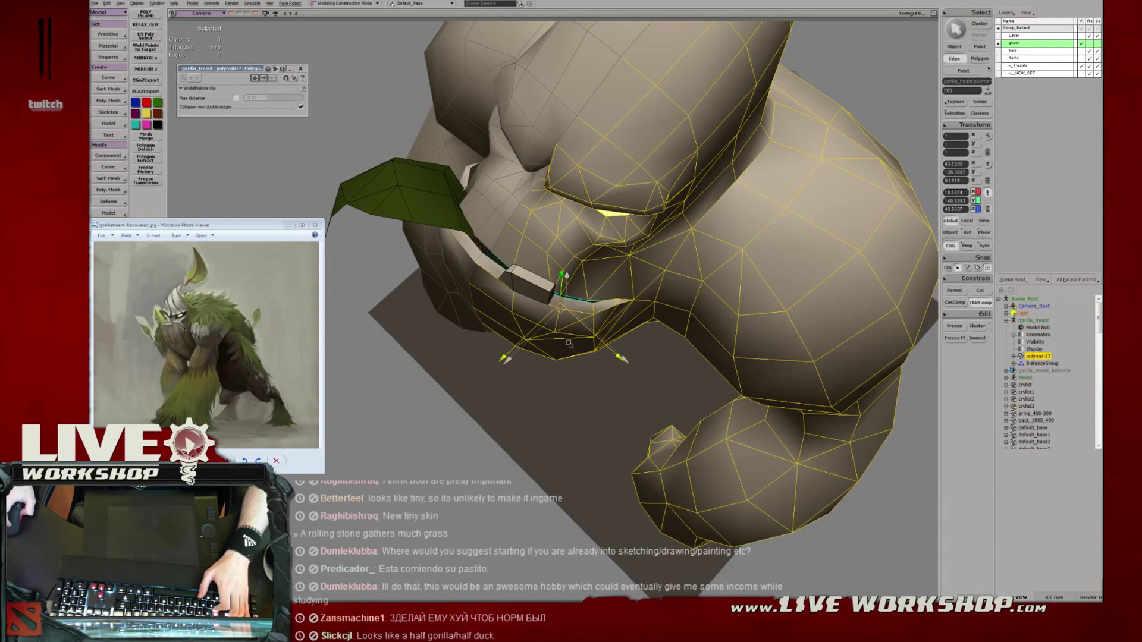
Reposition the jaw point below the mouth corner to even out the simplified jaw.
{"action": "key", "text": "t"}
{"action": "left_click", "coordinate": [594, 338]}
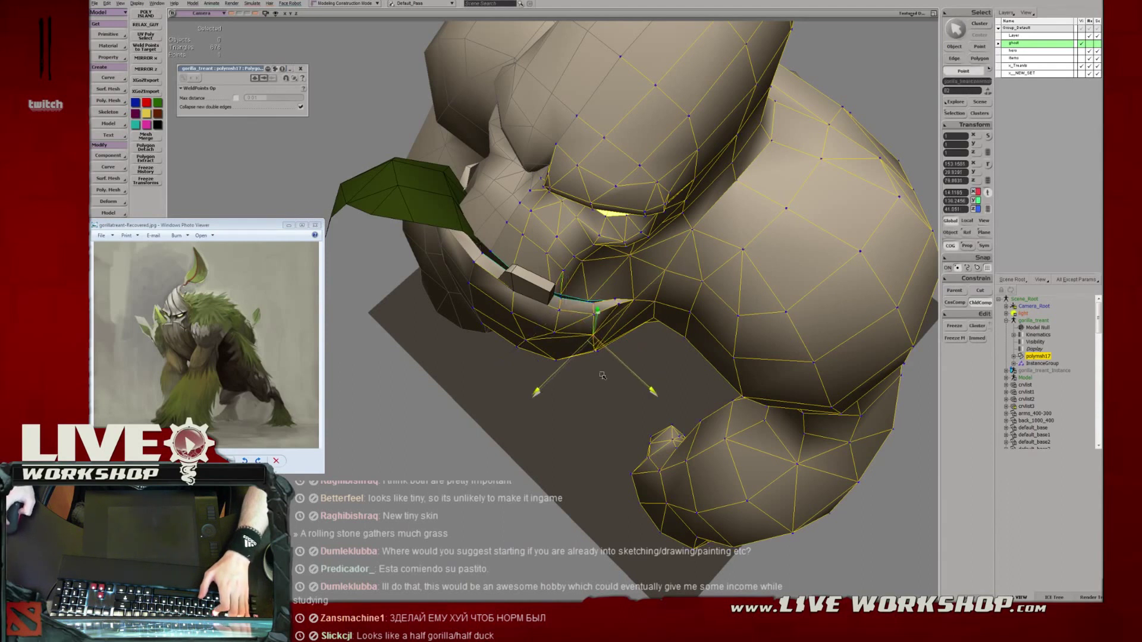
{"action": "key", "text": "s"}
{"action": "middle_click_drag", "start_coordinate": [601, 373], "coordinate": [593, 261]}
{"action": "key", "text": "period"}
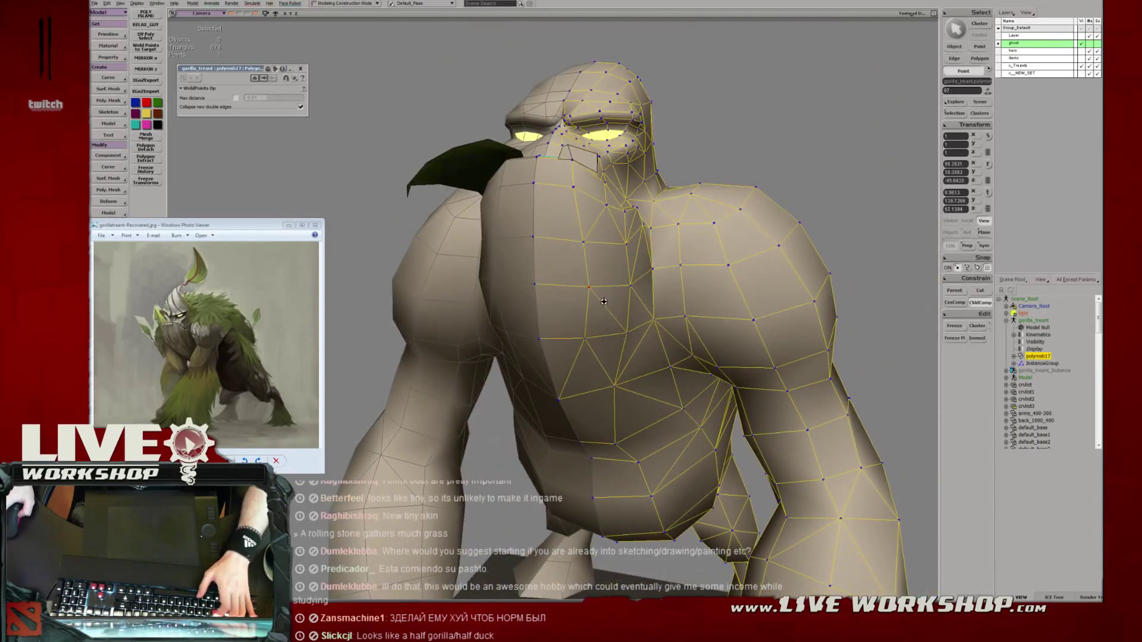
Move the point on the front of the chin, one column beside the centre seam.
{"action": "key", "text": "s"}
{"action": "left_click_drag", "start_coordinate": [612, 304], "coordinate": [601, 280]}
{"action": "key", "text": "e"}
{"action": "key", "text": "s"}
{"action": "right_click_drag", "start_coordinate": [607, 301], "coordinate": [624, 291]}
{"action": "key", "text": "t"}
{"action": "left_click", "coordinate": [633, 271]}
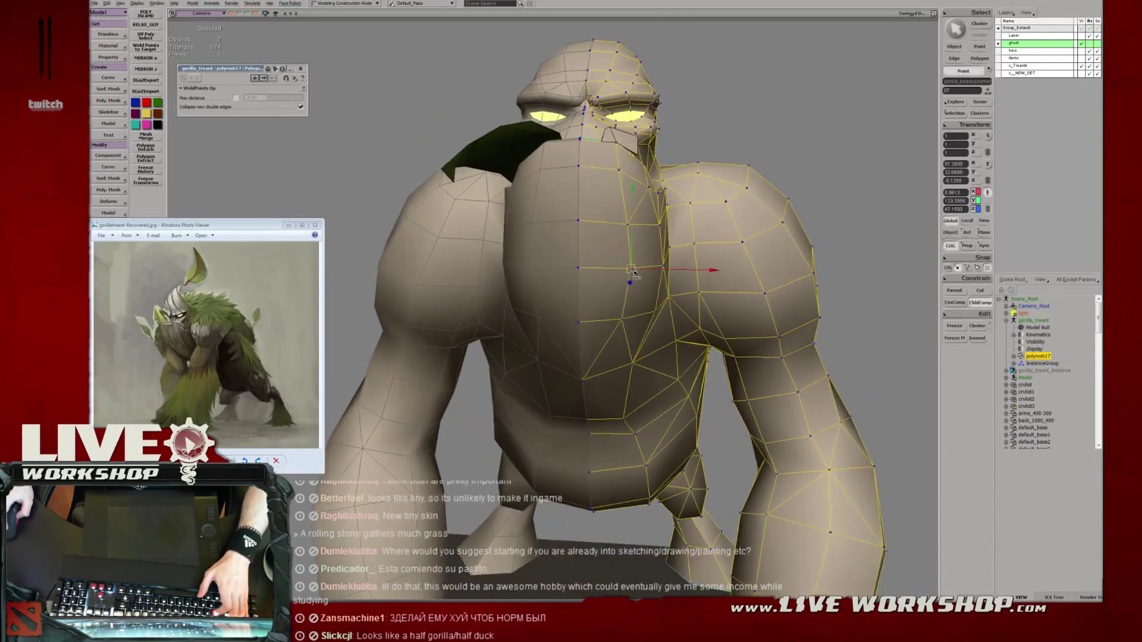
{"action": "middle_click_drag", "start_coordinate": [629, 273], "coordinate": [628, 257]}
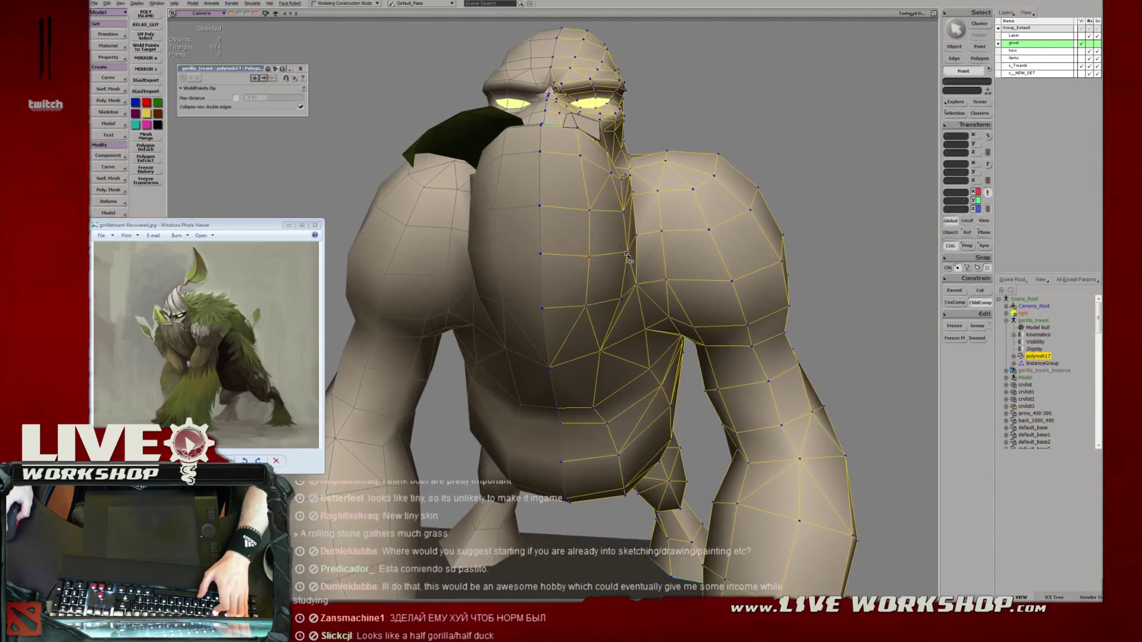
{"action": "left_click_drag", "start_coordinate": [632, 256], "coordinate": [627, 252]}
Adjust the lower chin point where the chin edges meet and check the jaw's curve.
{"action": "right_click_drag", "start_coordinate": [627, 252], "coordinate": [587, 238]}
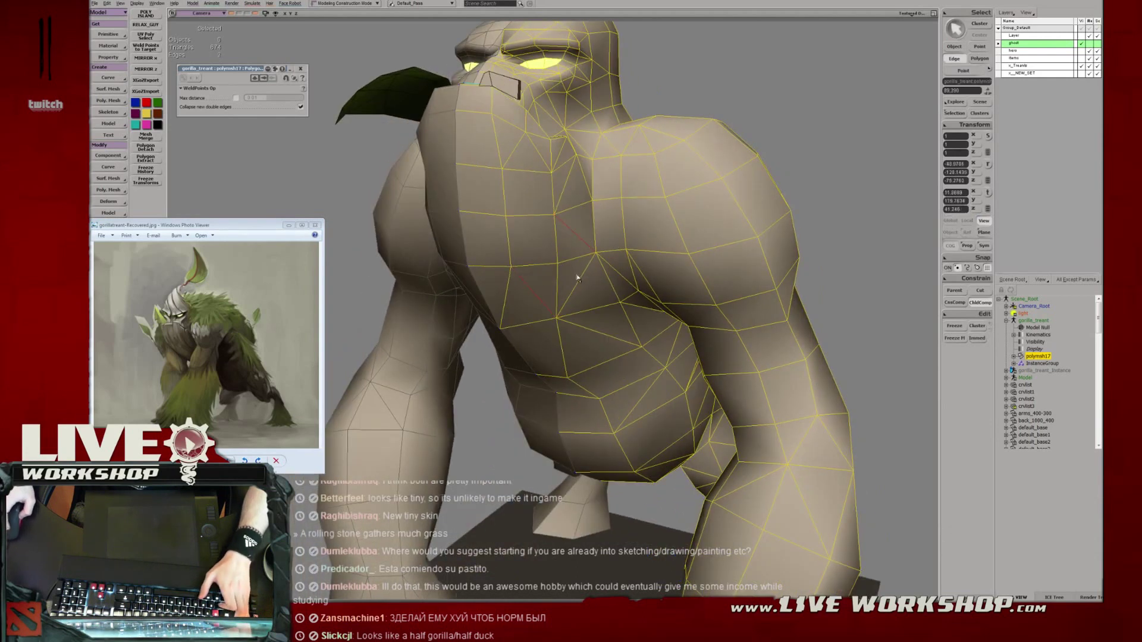
{"action": "left_click", "coordinate": [508, 269]}
{"action": "middle_click_drag", "start_coordinate": [565, 265], "coordinate": [536, 242]}
{"action": "right_click_drag", "start_coordinate": [536, 242], "coordinate": [566, 293]}
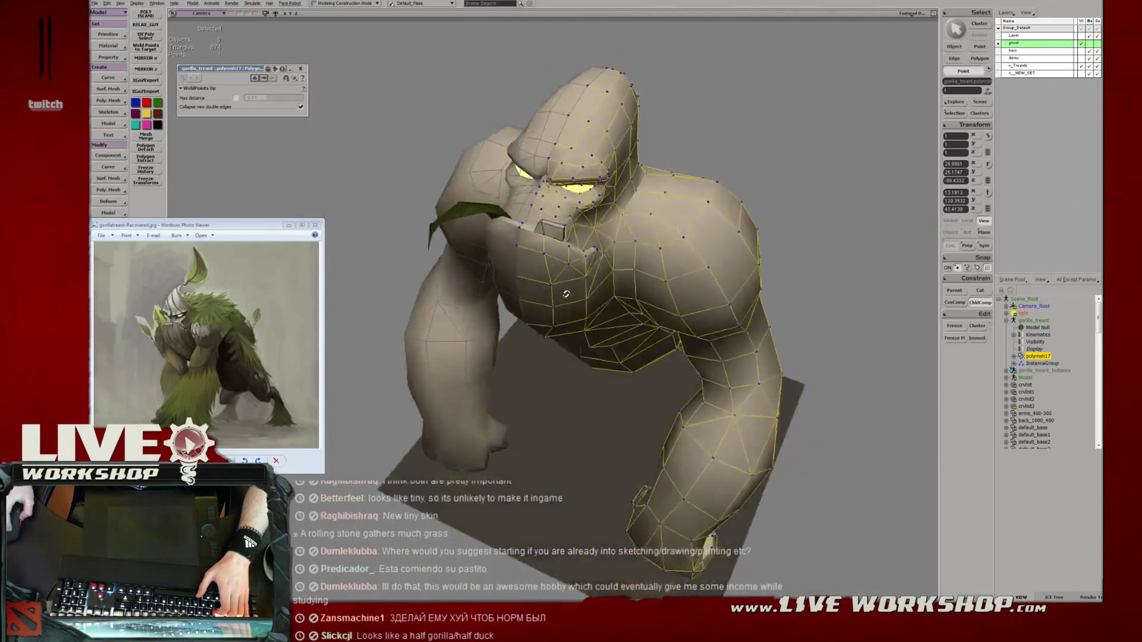
{"action": "middle_click_drag", "start_coordinate": [566, 294], "coordinate": [551, 295]}
{"action": "right_click_drag", "start_coordinate": [551, 296], "coordinate": [536, 285]}
{"action": "middle_click_drag", "start_coordinate": [536, 285], "coordinate": [616, 289]}
Deselect the body mesh, view the complete gorilla and save the scene.
{"action": "key", "text": "space"}
{"action": "right_click_drag", "start_coordinate": [649, 215], "coordinate": [711, 254]}
{"action": "left_click", "coordinate": [711, 255]}
{"action": "middle_click_drag", "start_coordinate": [712, 254], "coordinate": [580, 220]}
{"action": "key", "text": "ctrl+s"}
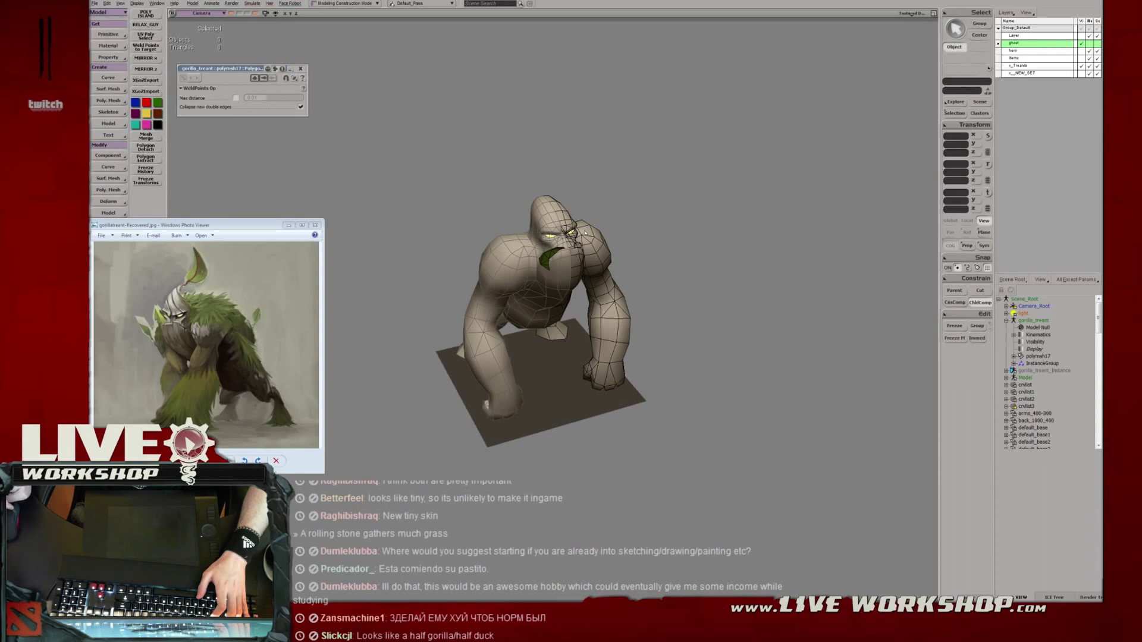
Examine the whole gorilla's proportions from the front, side and back.
{"action": "right_click_drag", "start_coordinate": [575, 234], "coordinate": [580, 257]}
{"action": "middle_click_drag", "start_coordinate": [580, 257], "coordinate": [614, 262]}
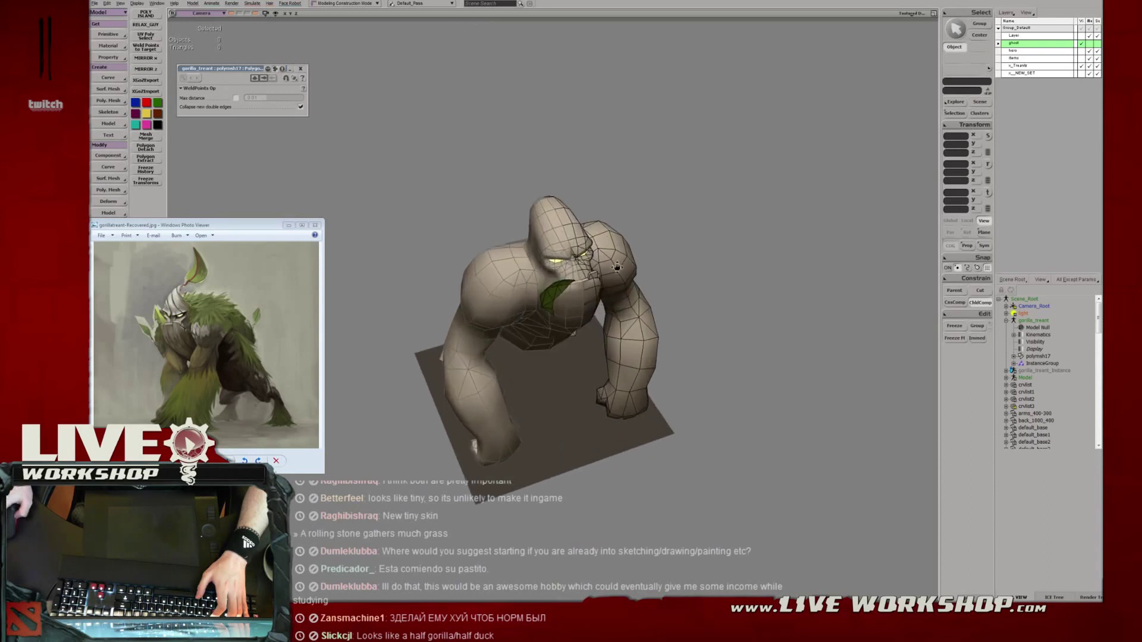
{"action": "right_click_drag", "start_coordinate": [614, 261], "coordinate": [619, 271]}
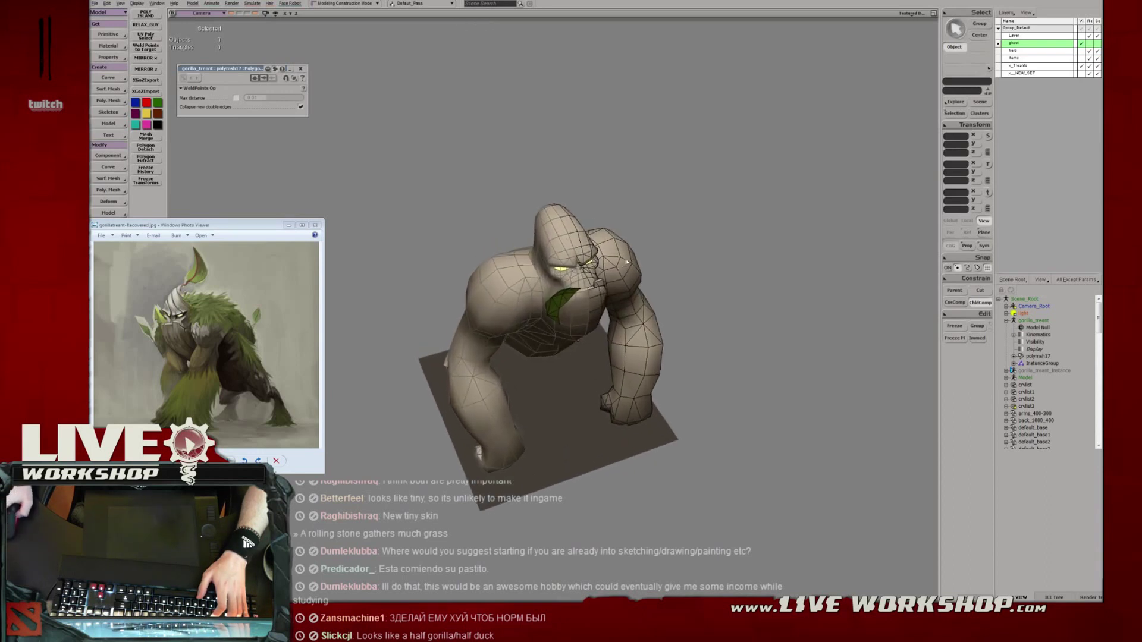
{"action": "middle_click_drag", "start_coordinate": [628, 261], "coordinate": [684, 271]}
{"action": "right_click_drag", "start_coordinate": [684, 271], "coordinate": [663, 275]}
{"action": "middle_click_drag", "start_coordinate": [662, 275], "coordinate": [709, 267]}
{"action": "right_click_drag", "start_coordinate": [709, 268], "coordinate": [711, 232]}
Select the polygons of the modelled rear foot and lower leg to highlight them, and clear the selection.
{"action": "key", "text": "t"}
{"action": "right_click_drag", "start_coordinate": [684, 357], "coordinate": [612, 450]}
{"action": "key", "text": "u"}
{"action": "left_click_drag", "start_coordinate": [612, 451], "coordinate": [616, 480]}
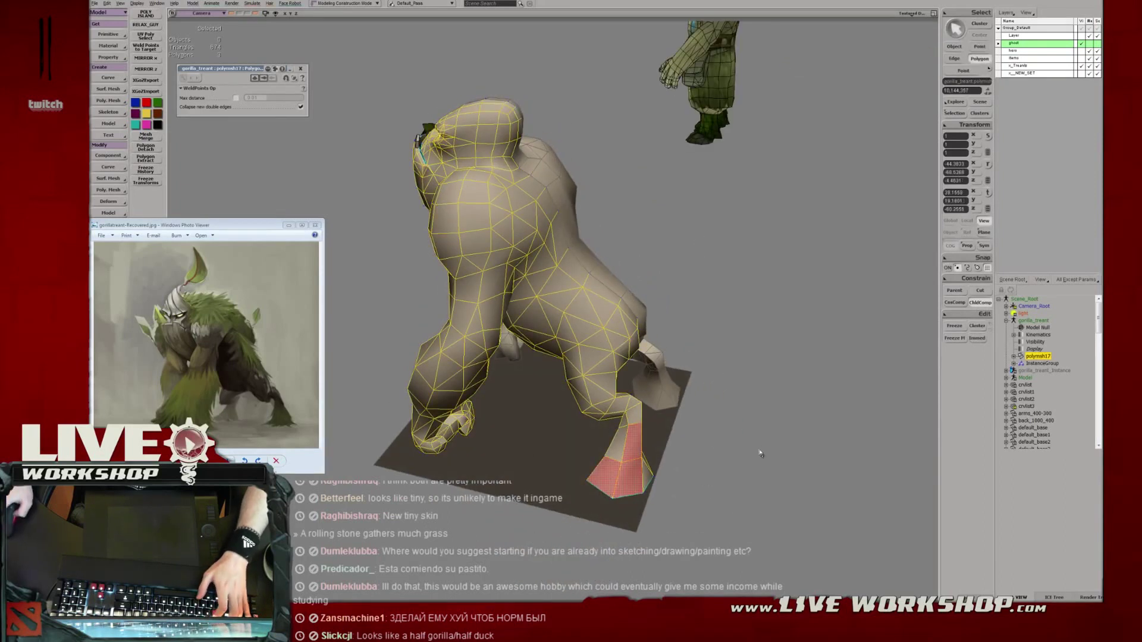
{"action": "key", "text": "space"}
{"action": "left_click", "coordinate": [760, 438]}
Reposition two points on top of the shoulder and freeze the body mesh's history.
{"action": "right_click_drag", "start_coordinate": [538, 332], "coordinate": [596, 337]}
{"action": "middle_click_drag", "start_coordinate": [596, 337], "coordinate": [570, 323]}
{"action": "left_click", "coordinate": [596, 295]}
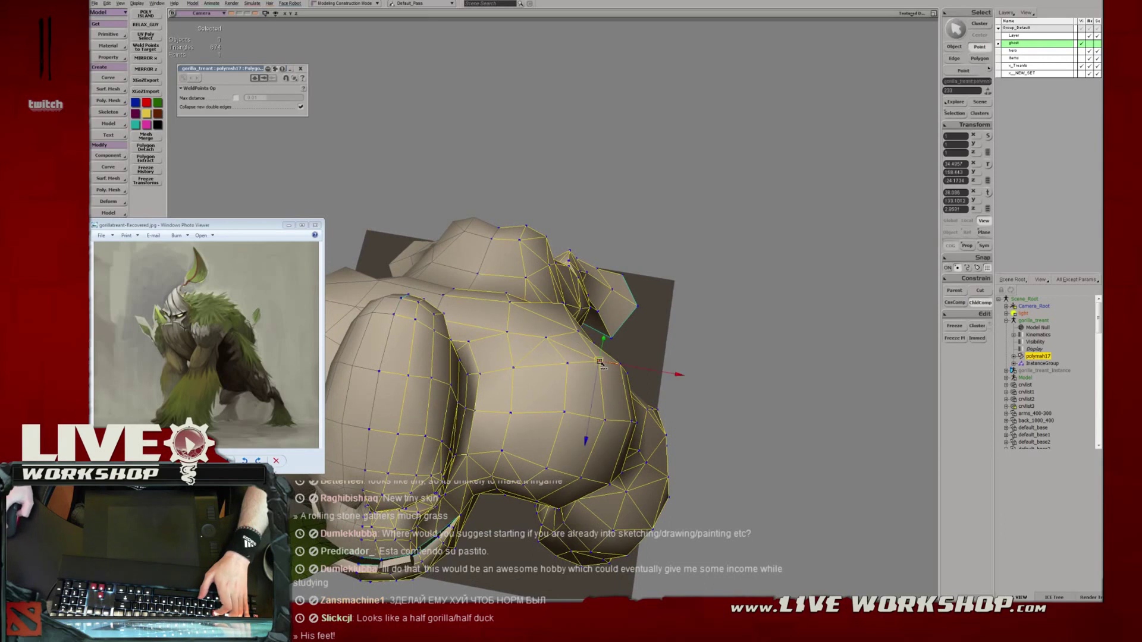
{"action": "key", "text": "space"}
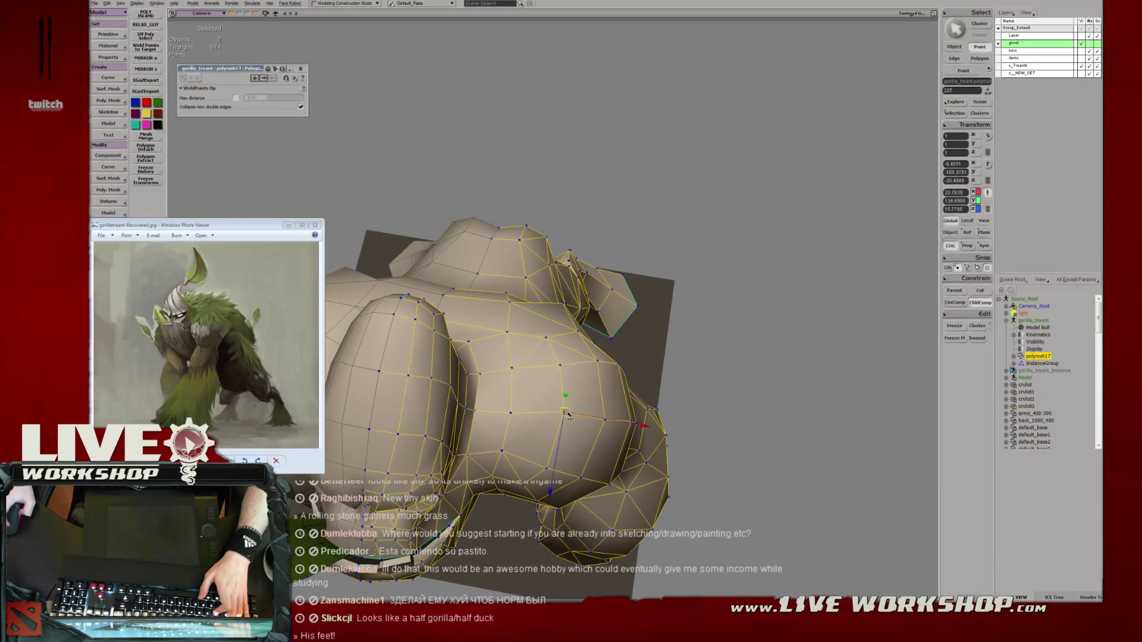
{"action": "key", "text": "space"}
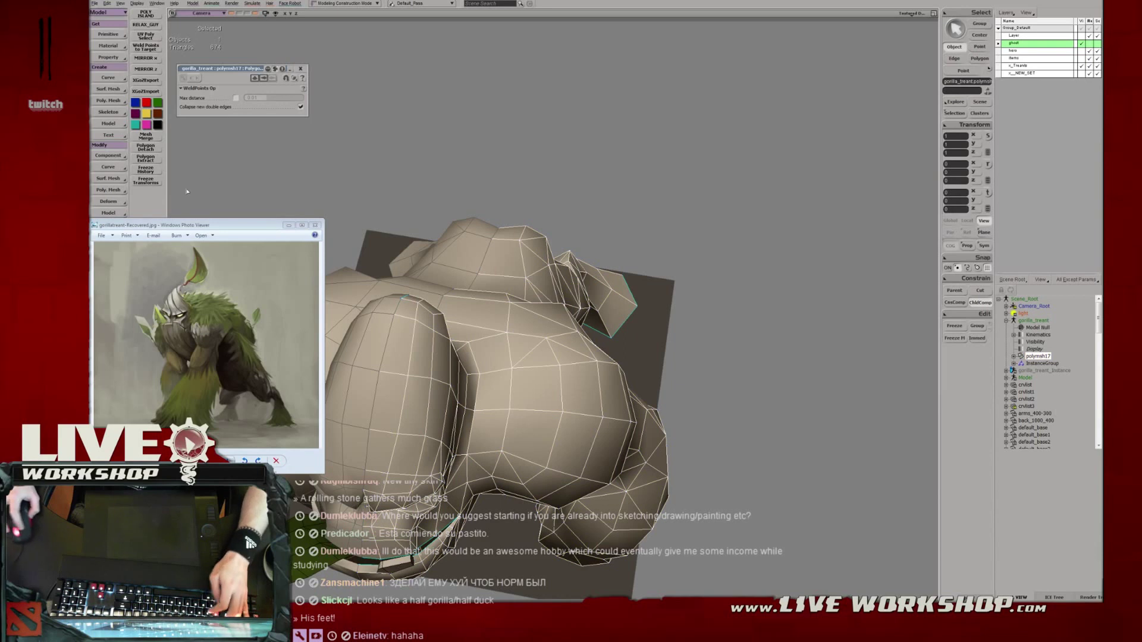
{"action": "left_click", "coordinate": [403, 168]}
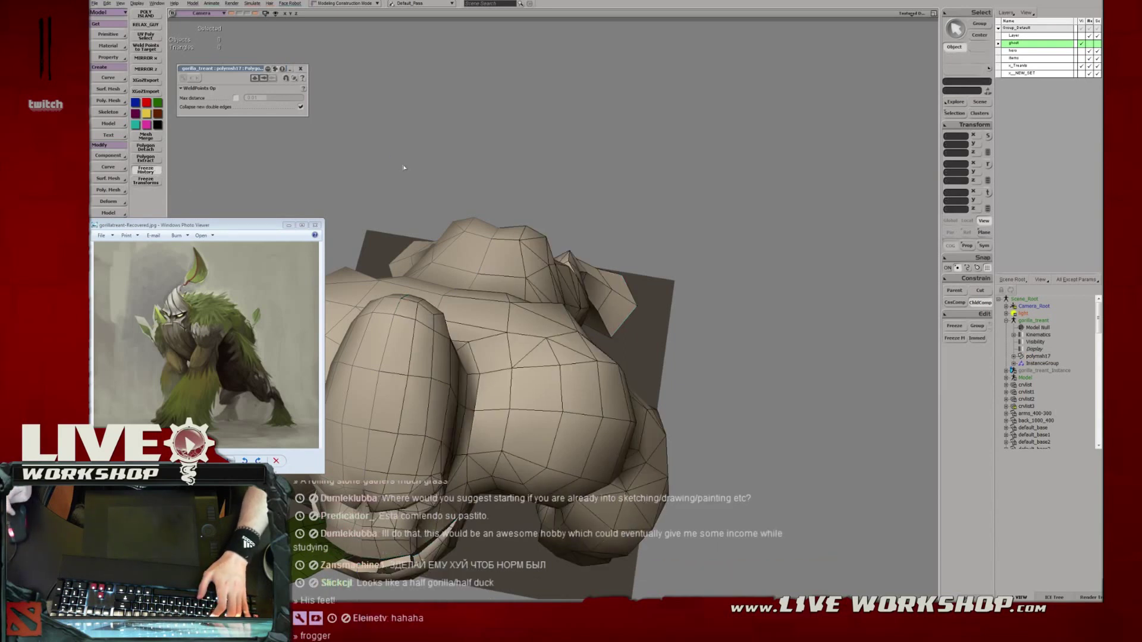
Adjust the outermost point on the shoulder's silhouette as seen from behind the gorilla.
{"action": "right_click_drag", "start_coordinate": [458, 159], "coordinate": [515, 153]}
{"action": "middle_click_drag", "start_coordinate": [515, 153], "coordinate": [482, 194]}
{"action": "right_click_drag", "start_coordinate": [482, 194], "coordinate": [565, 197]}
{"action": "middle_click_drag", "start_coordinate": [565, 196], "coordinate": [571, 262]}
{"action": "left_click", "coordinate": [509, 238]}
{"action": "key", "text": "t"}
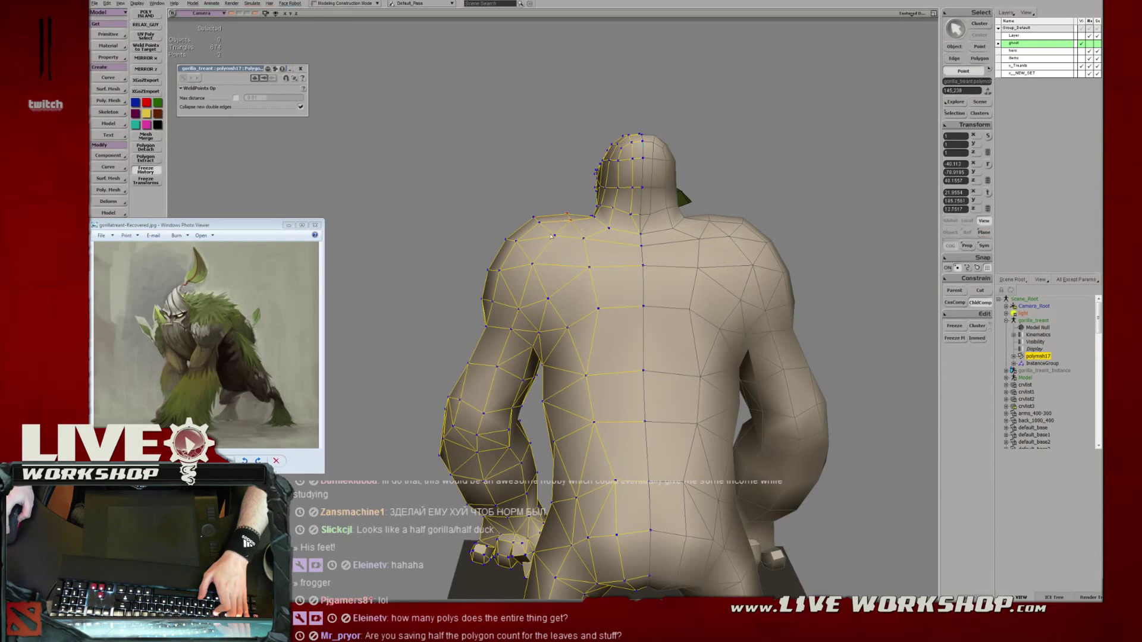
{"action": "left_click", "coordinate": [499, 270]}
{"action": "key", "text": "v"}
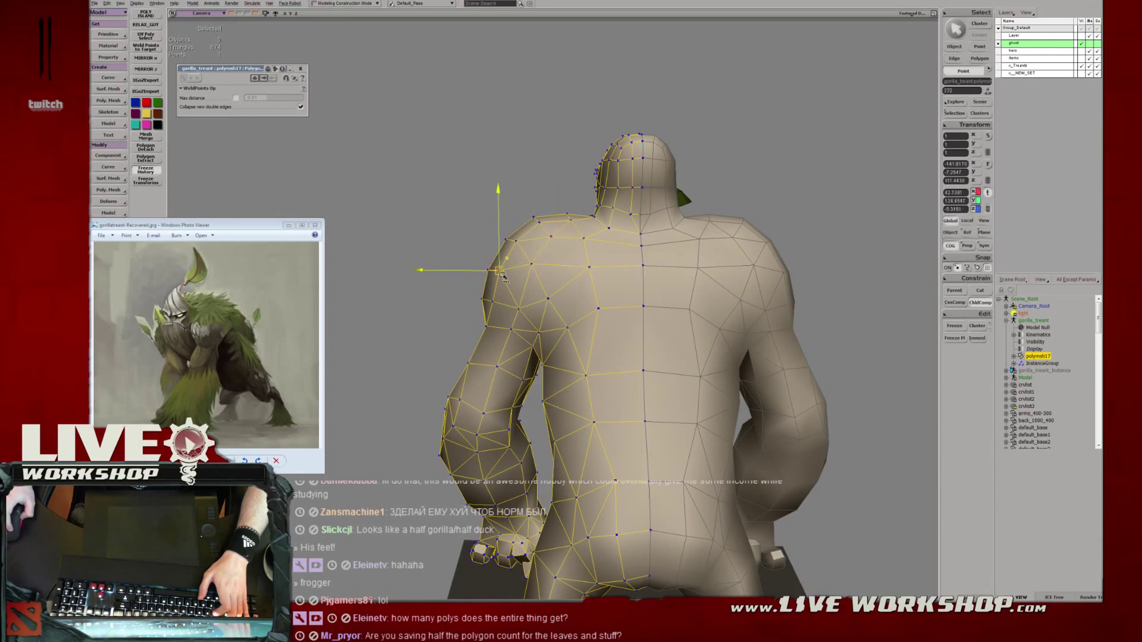
{"action": "key", "text": "m"}
{"action": "key", "text": "m"}
{"action": "right_click_drag", "start_coordinate": [517, 247], "coordinate": [641, 251]}
{"action": "key", "text": "space"}
{"action": "left_click", "coordinate": [691, 229]}
Reposition points on the front of the shoulder and along its lower edge beside the chest.
{"action": "middle_click_drag", "start_coordinate": [692, 229], "coordinate": [666, 238]}
{"action": "right_click_drag", "start_coordinate": [667, 238], "coordinate": [635, 260]}
{"action": "left_click", "coordinate": [595, 227]}
{"action": "middle_click_drag", "start_coordinate": [635, 261], "coordinate": [560, 238]}
{"action": "right_click_drag", "start_coordinate": [560, 238], "coordinate": [524, 301]}
{"action": "key", "text": "t"}
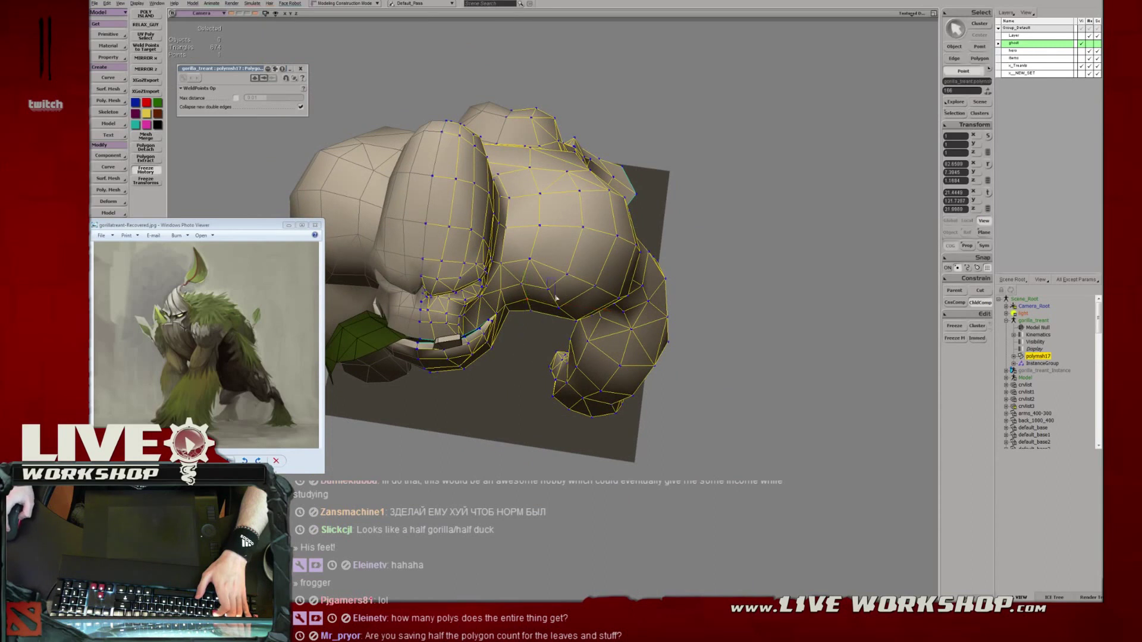
{"action": "left_click", "coordinate": [570, 274]}
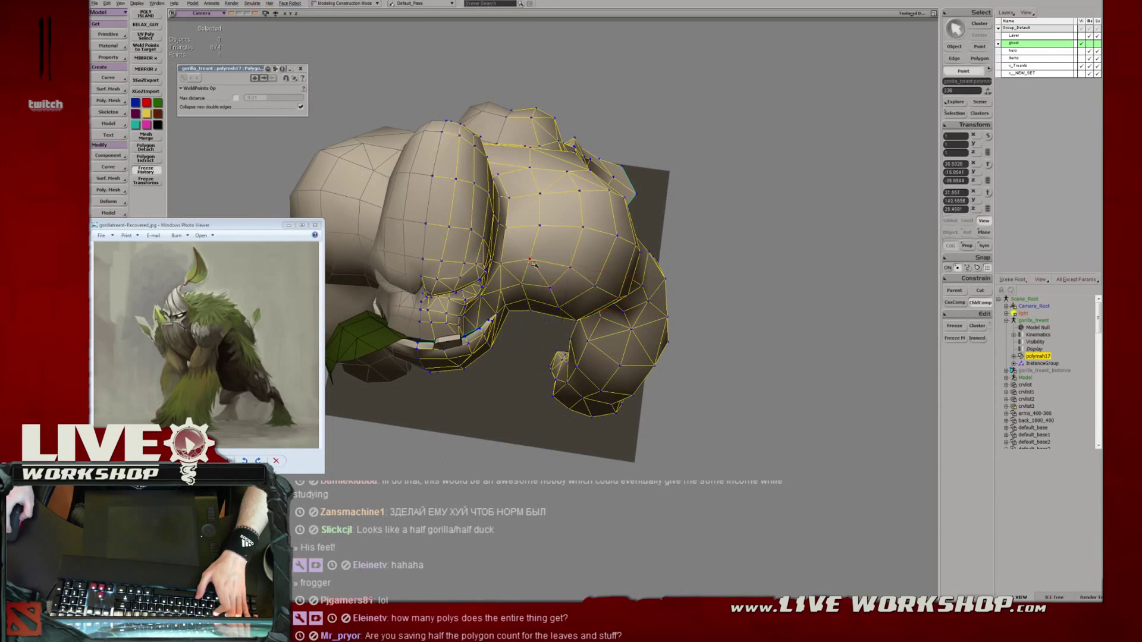
{"action": "left_click", "coordinate": [547, 288]}
{"action": "left_click", "coordinate": [559, 307]}
{"action": "left_click", "coordinate": [546, 288]}
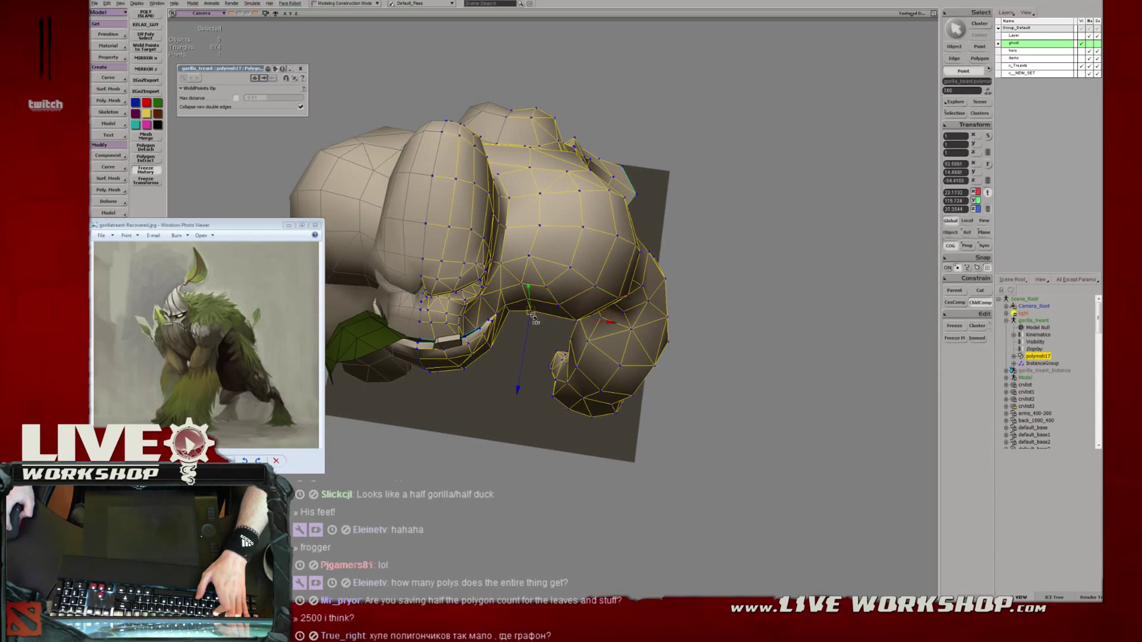
{"action": "key", "text": "m"}
Shift two neighbouring points where the front of the shoulder meets the chest to round the deltoid in profile.
{"action": "right_click_drag", "start_coordinate": [571, 322], "coordinate": [597, 287]}
{"action": "left_click", "coordinate": [595, 286]}
{"action": "left_click", "coordinate": [587, 284]}
{"action": "middle_click_drag", "start_coordinate": [564, 261], "coordinate": [567, 247]}
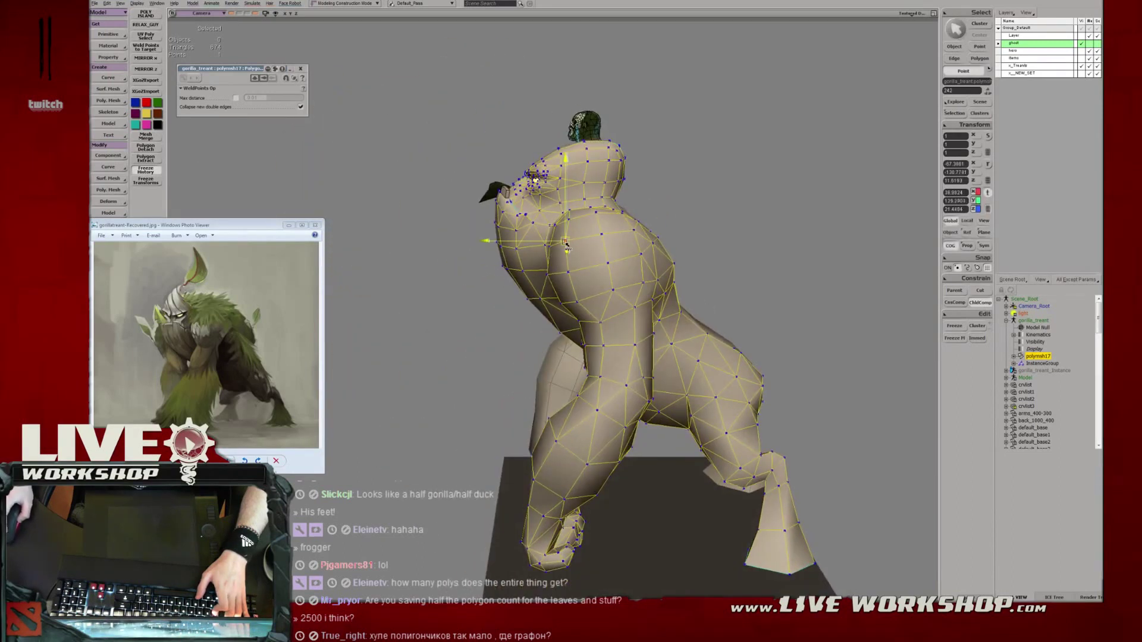
{"action": "left_click", "coordinate": [552, 249]}
{"action": "key", "text": "v"}
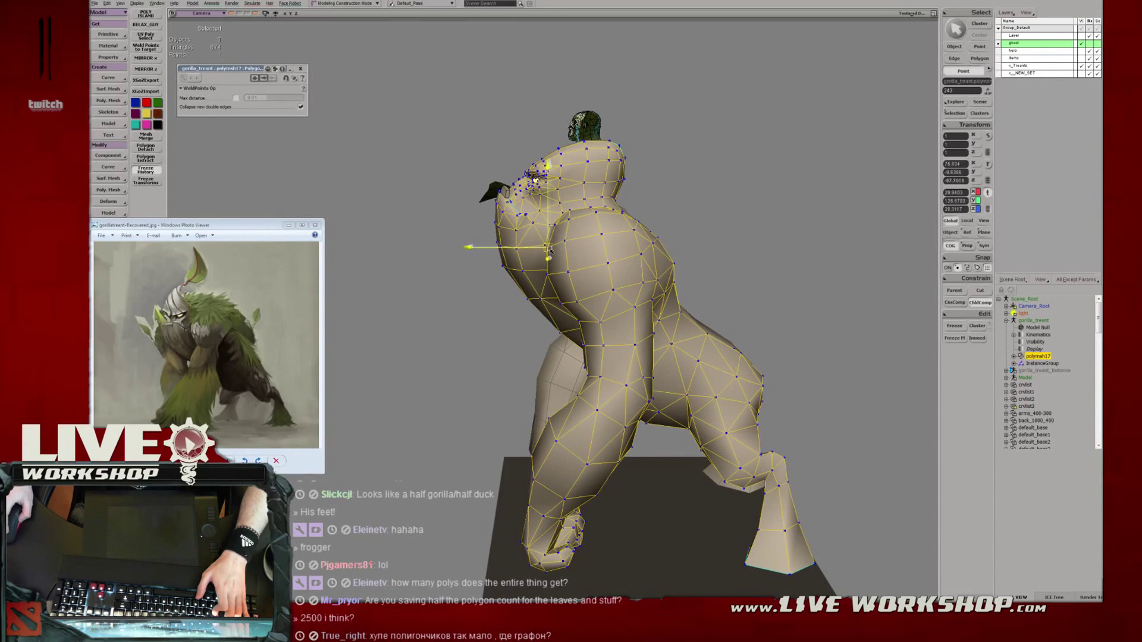
Fine-tune the upper front shoulder points along the crease with the chest.
{"action": "middle_click_drag", "start_coordinate": [558, 230], "coordinate": [573, 234]}
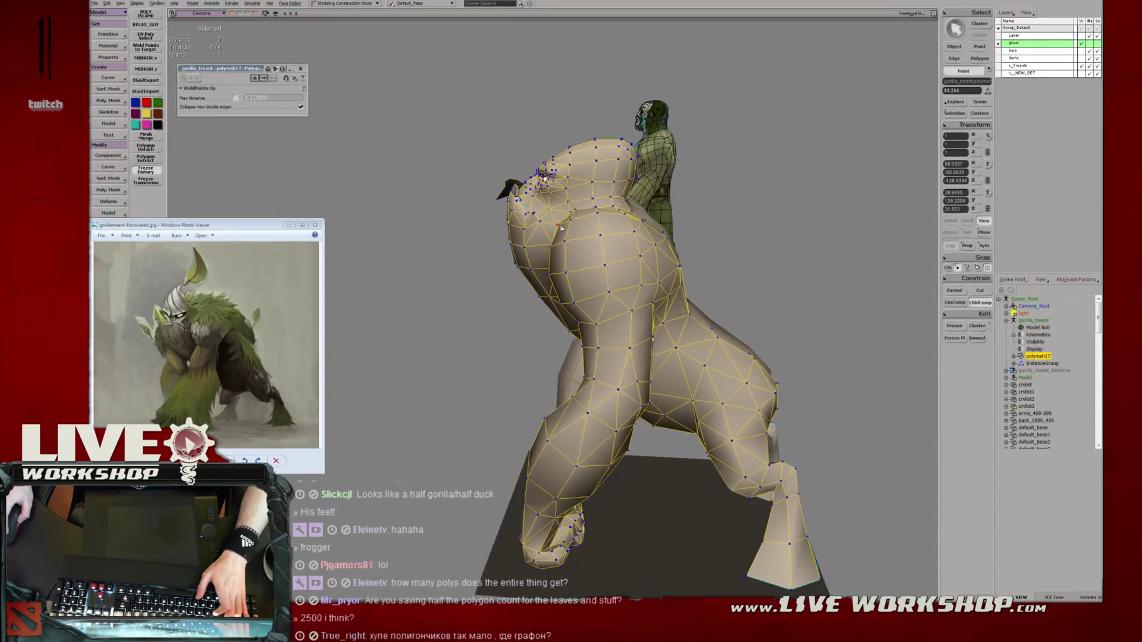
{"action": "key", "text": "m"}
{"action": "middle_click_drag", "start_coordinate": [563, 241], "coordinate": [582, 258]}
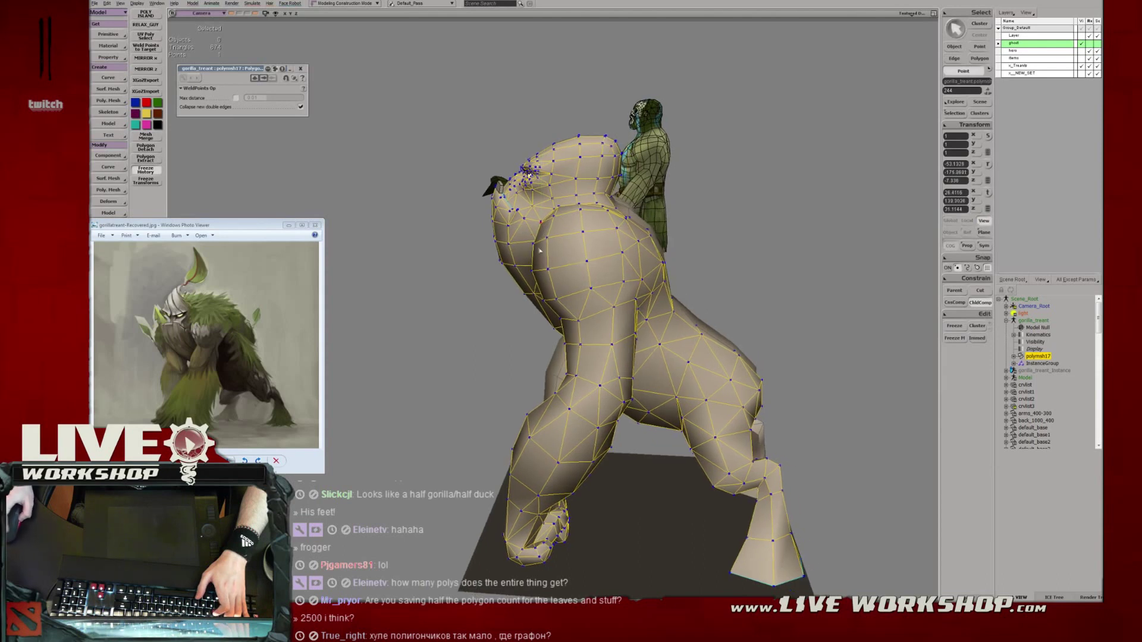
{"action": "key", "text": "v"}
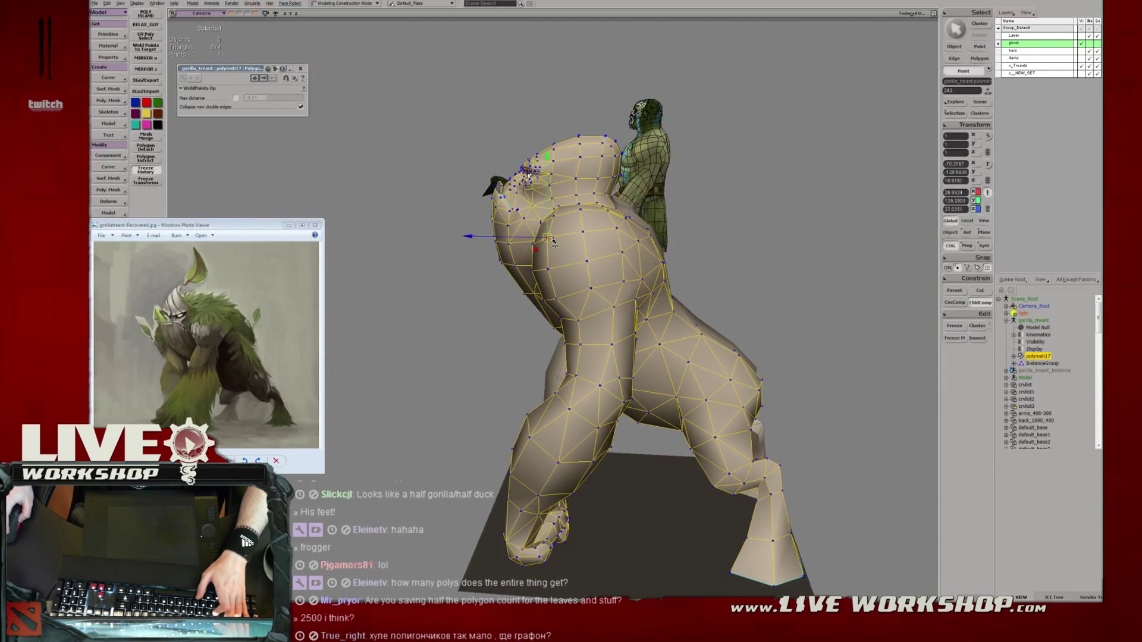
Move the point on the outer side of the deltoid and review the complete gorilla with the mesh deselected.
{"action": "left_click_drag", "start_coordinate": [583, 232], "coordinate": [589, 260]}
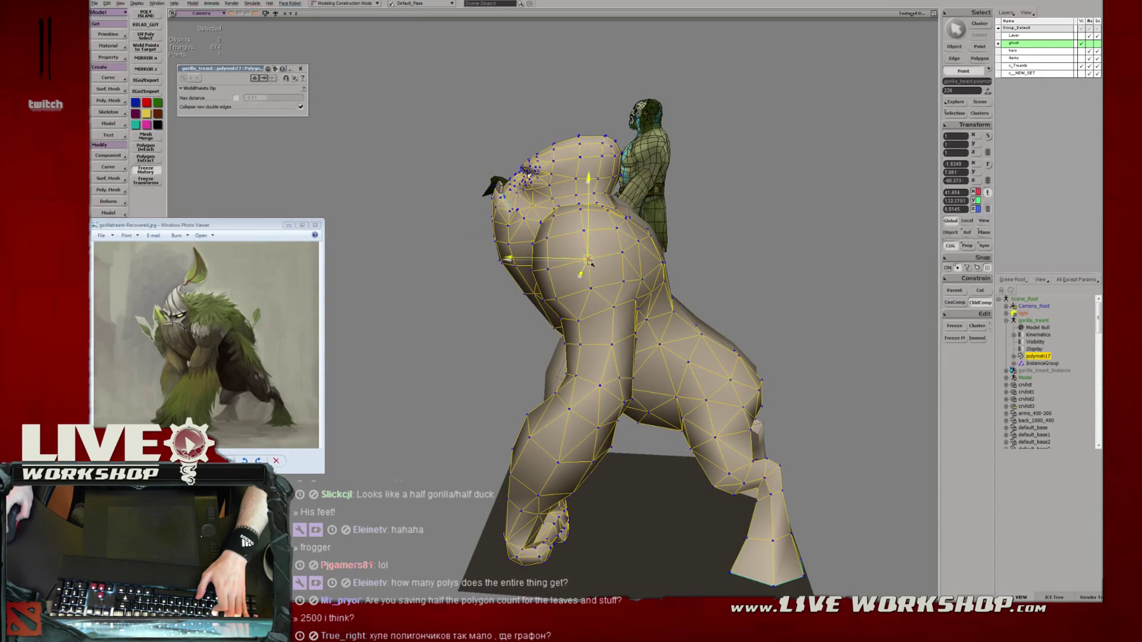
{"action": "key", "text": "space"}
{"action": "left_click", "coordinate": [452, 217]}
{"action": "scroll", "coordinate": [446, 215], "scroll_direction": "down", "scroll_amount": 5}
{"action": "middle_click_drag", "start_coordinate": [447, 190], "coordinate": [519, 208]}
{"action": "left_click_drag", "start_coordinate": [519, 208], "coordinate": [630, 245]}
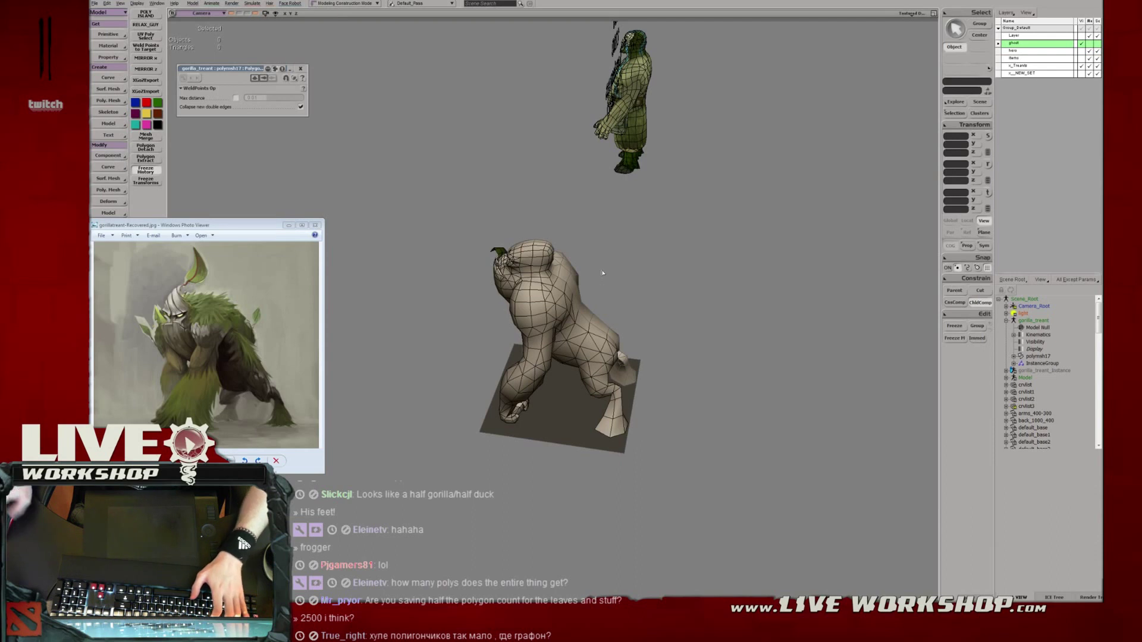
{"action": "middle_click_drag", "start_coordinate": [552, 293], "coordinate": [660, 321]}
{"action": "scroll", "coordinate": [672, 340], "scroll_direction": "up", "scroll_amount": 4}
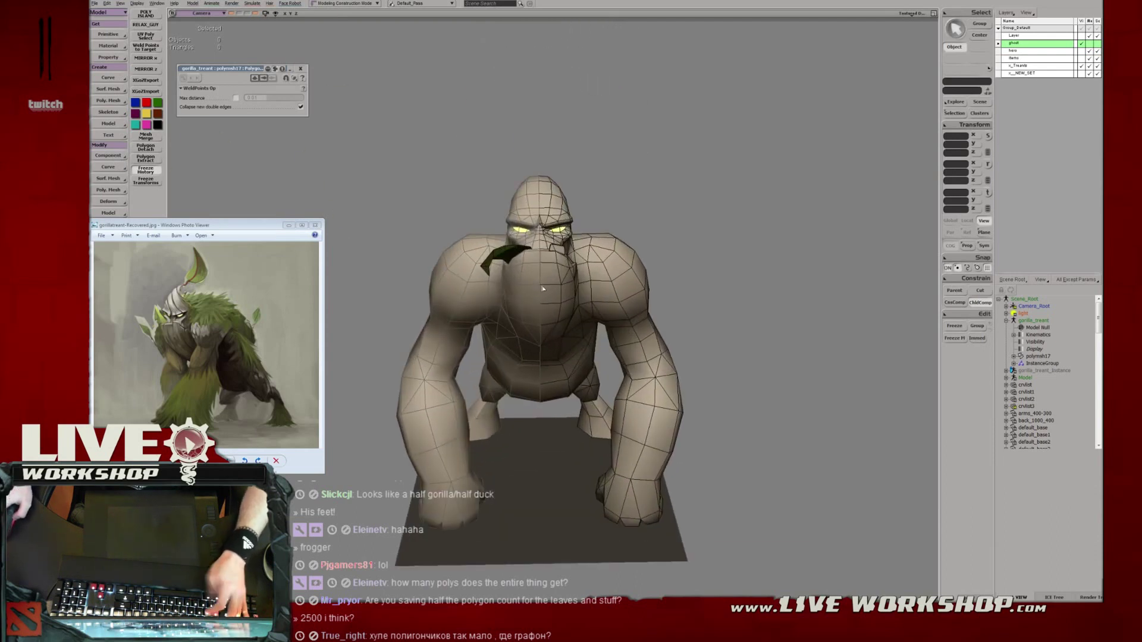
Duplicate the body half, move the copy aside, select both to check the triangle count, and delete the copy.
{"action": "left_click_drag", "start_coordinate": [542, 288], "coordinate": [485, 133]}
{"action": "left_click", "coordinate": [569, 251]}
{"action": "left_click_drag", "start_coordinate": [568, 251], "coordinate": [562, 228]}
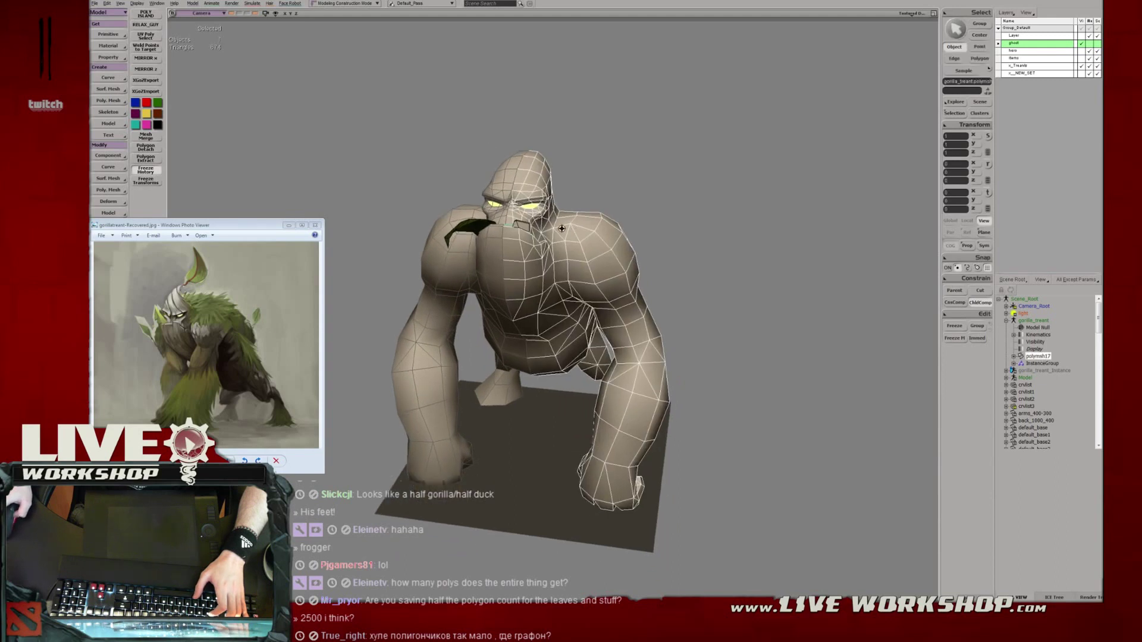
{"action": "key", "text": "ctrl+d"}
{"action": "key", "text": "v"}
{"action": "left_click_drag", "start_coordinate": [624, 324], "coordinate": [780, 329]}
{"action": "left_click", "coordinate": [601, 267], "text": "shift"}
{"action": "left_click_drag", "start_coordinate": [601, 266], "coordinate": [554, 281]}
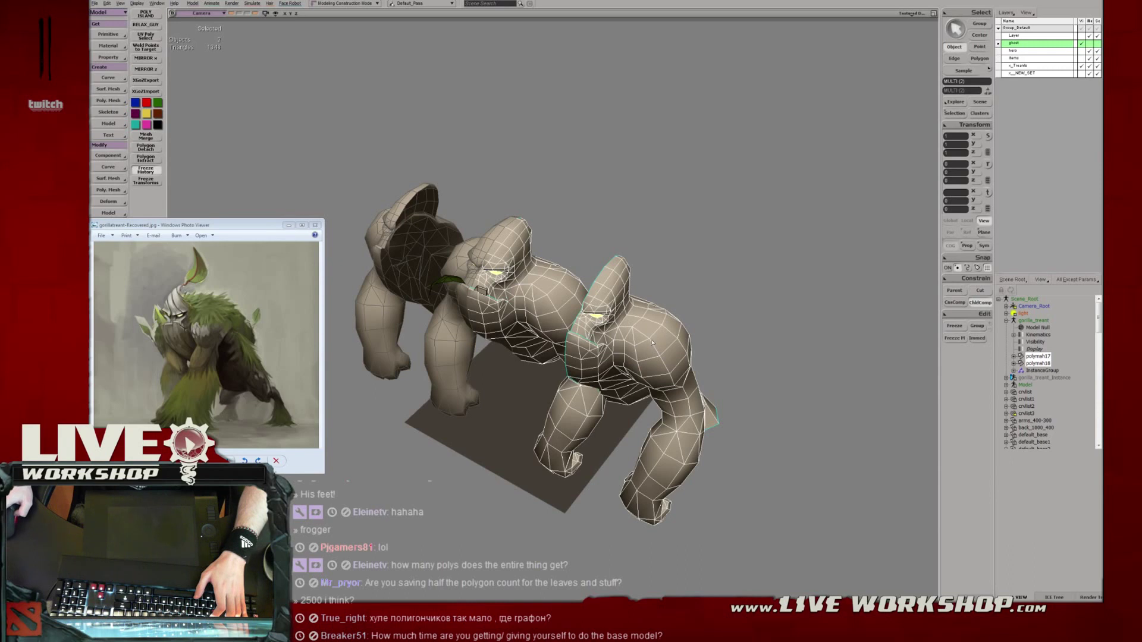
{"action": "right_click_drag", "start_coordinate": [646, 342], "coordinate": [514, 304]}
{"action": "left_click", "coordinate": [586, 324]}
{"action": "left_click_drag", "start_coordinate": [514, 304], "coordinate": [593, 290]}
{"action": "key", "text": "Delete"}
Reposition the points on the front of the elbow where the upper arm meets the forearm.
{"action": "right_click_drag", "start_coordinate": [593, 290], "coordinate": [610, 291]}
{"action": "middle_click_drag", "start_coordinate": [610, 292], "coordinate": [702, 340]}
{"action": "left_click", "coordinate": [577, 263]}
{"action": "key", "text": "t"}
{"action": "key", "text": "t"}
{"action": "left_click", "coordinate": [576, 261]}
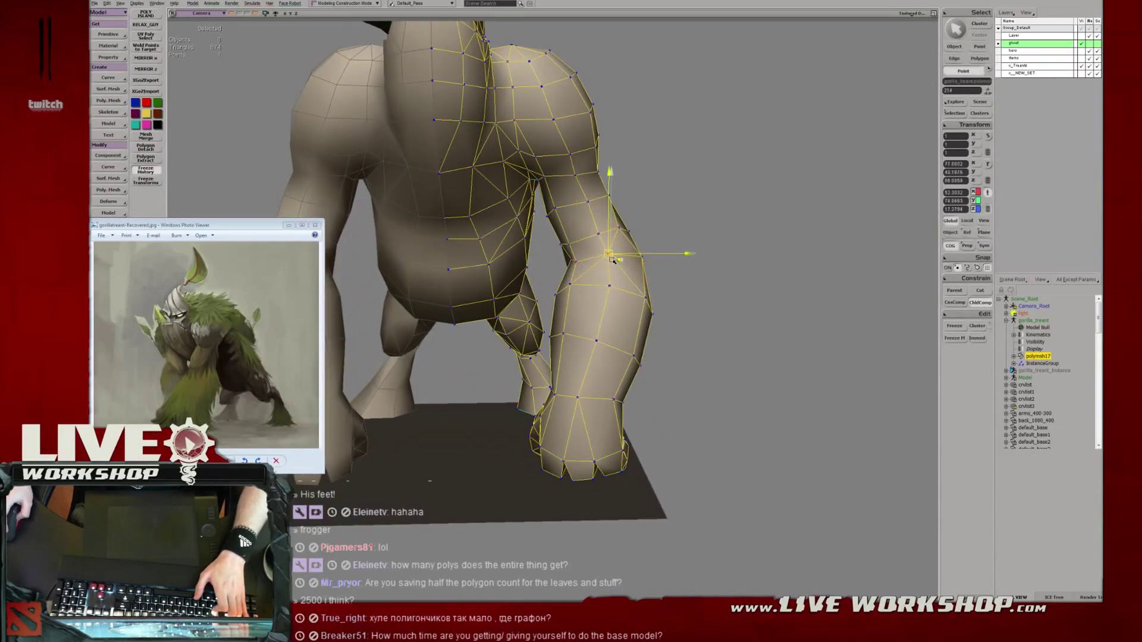
{"action": "left_click", "coordinate": [602, 236]}
{"action": "key", "text": "v"}
Adjust the points on the lower upper arm just above the elbow, from the front and the side.
{"action": "left_click", "coordinate": [589, 201]}
{"action": "left_click_drag", "start_coordinate": [590, 202], "coordinate": [589, 201]}
{"action": "key", "text": "t"}
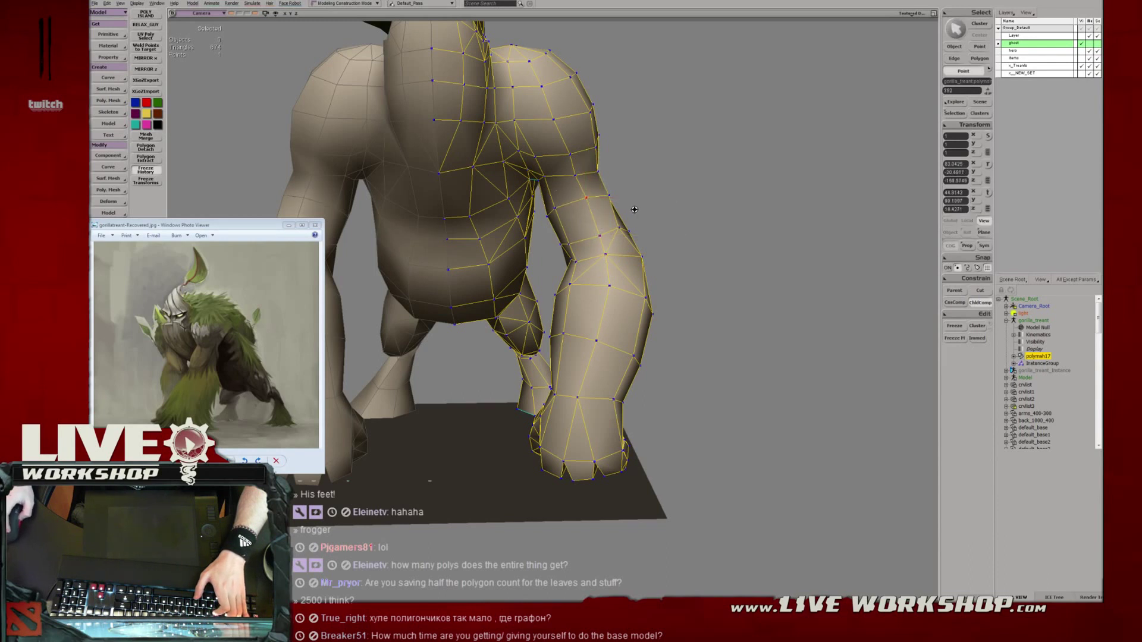
{"action": "right_click_drag", "start_coordinate": [635, 210], "coordinate": [509, 205]}
{"action": "key", "text": "v"}
{"action": "left_click_drag", "start_coordinate": [506, 201], "coordinate": [525, 202]}
{"action": "key", "text": "t"}
{"action": "left_click", "coordinate": [528, 202]}
{"action": "key", "text": "v"}
{"action": "key", "text": "t"}
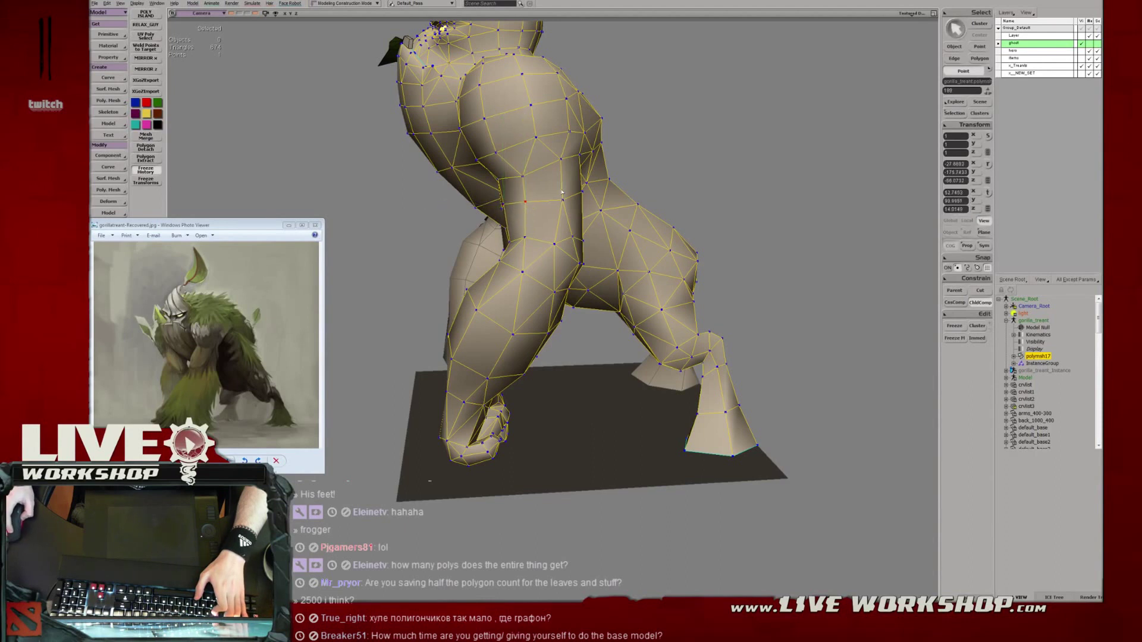
Move the outer points below the deltoid to shape the transition between shoulder and upper arm.
{"action": "left_click", "coordinate": [560, 158]}
{"action": "key", "text": "v"}
{"action": "left_click_drag", "start_coordinate": [561, 159], "coordinate": [524, 180]}
{"action": "key", "text": "t"}
{"action": "left_click", "coordinate": [523, 177]}
{"action": "key", "text": "v"}
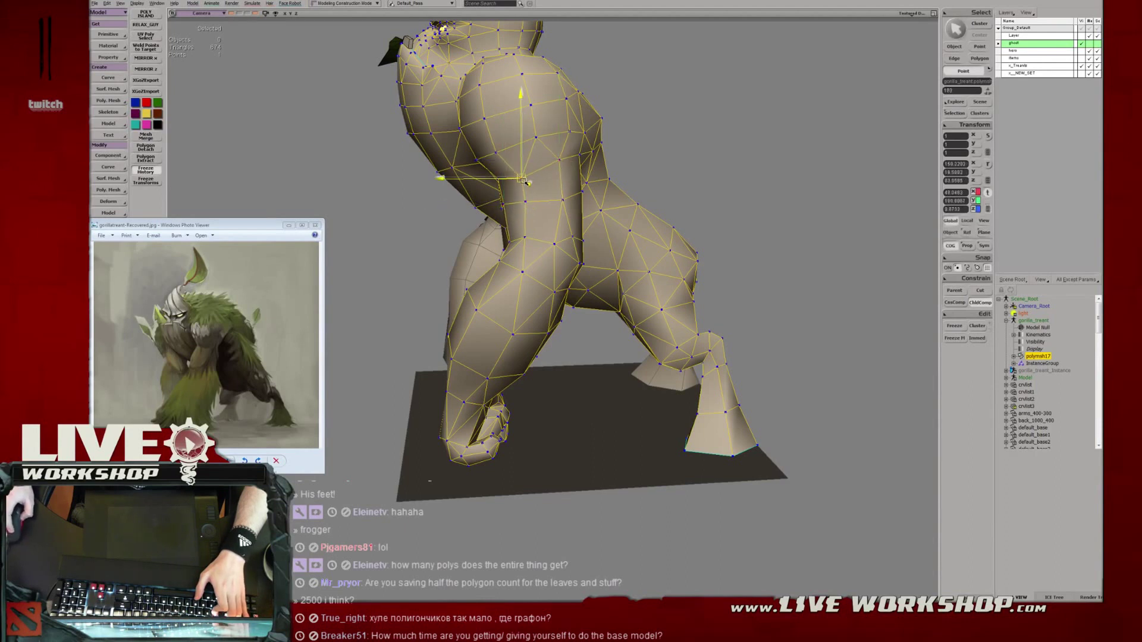
Adjust the outer point at the top of the forearm and save the scene.
{"action": "key", "text": "t"}
{"action": "left_click", "coordinate": [523, 272]}
{"action": "key", "text": "v"}
{"action": "left_click_drag", "start_coordinate": [523, 272], "coordinate": [523, 271]}
{"action": "key", "text": "t"}
{"action": "key", "text": "space"}
{"action": "left_click", "coordinate": [696, 148]}
{"action": "middle_click_drag", "start_coordinate": [696, 148], "coordinate": [417, 126]}
{"action": "right_click_drag", "start_coordinate": [416, 126], "coordinate": [583, 230]}
{"action": "key", "text": "ctrl+s"}
Reposition the point on the underside of the belly, just beside the centre seam between the legs.
{"action": "middle_click_drag", "start_coordinate": [594, 305], "coordinate": [498, 245]}
{"action": "middle_click_drag", "start_coordinate": [593, 299], "coordinate": [536, 276]}
{"action": "scroll", "coordinate": [536, 276], "scroll_direction": "up", "scroll_amount": 3}
{"action": "left_click", "coordinate": [536, 276]}
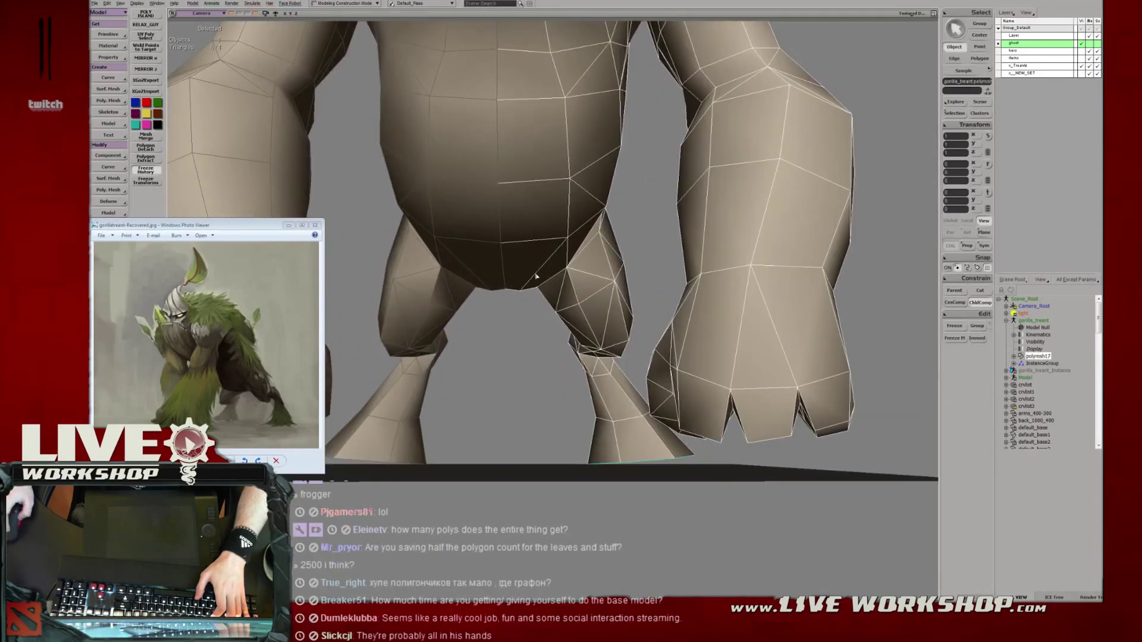
{"action": "left_click", "coordinate": [507, 297]}
{"action": "key", "text": "space"}
{"action": "left_click", "coordinate": [555, 318]}
{"action": "scroll", "coordinate": [556, 310], "scroll_direction": "down", "scroll_amount": 3}
{"action": "middle_click_drag", "start_coordinate": [530, 277], "coordinate": [476, 238]}
{"action": "scroll", "coordinate": [553, 253], "scroll_direction": "up", "scroll_amount": 3}
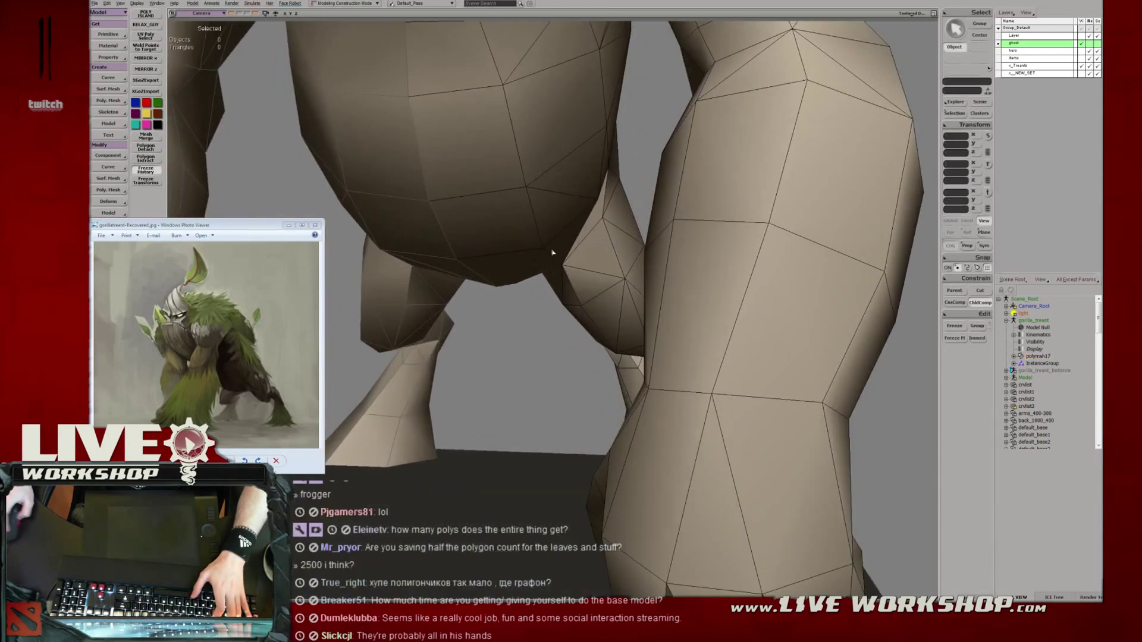
{"action": "left_click", "coordinate": [553, 252]}
{"action": "key", "text": "t"}
{"action": "left_click", "coordinate": [516, 284]}
{"action": "key", "text": "v"}
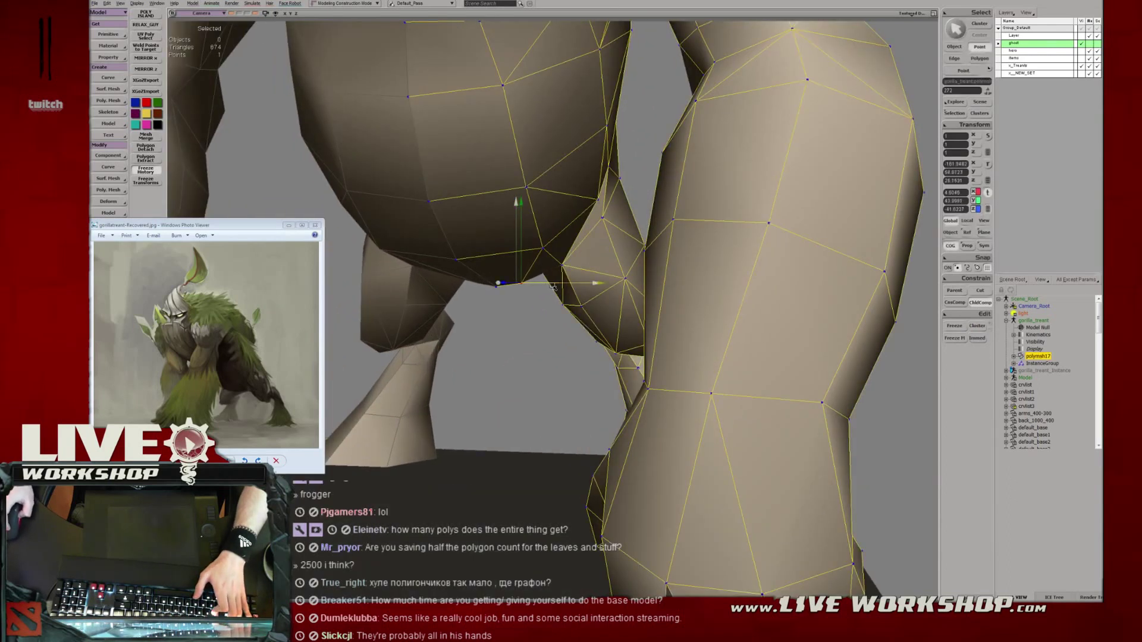
{"action": "key", "text": "space"}
{"action": "left_click", "coordinate": [522, 338]}
Freeze the body mesh's history and save the scene under the new name dota2_naturesProphet_1dd.
{"action": "middle_click_drag", "start_coordinate": [522, 338], "coordinate": [599, 273]}
{"action": "left_click", "coordinate": [539, 274]}
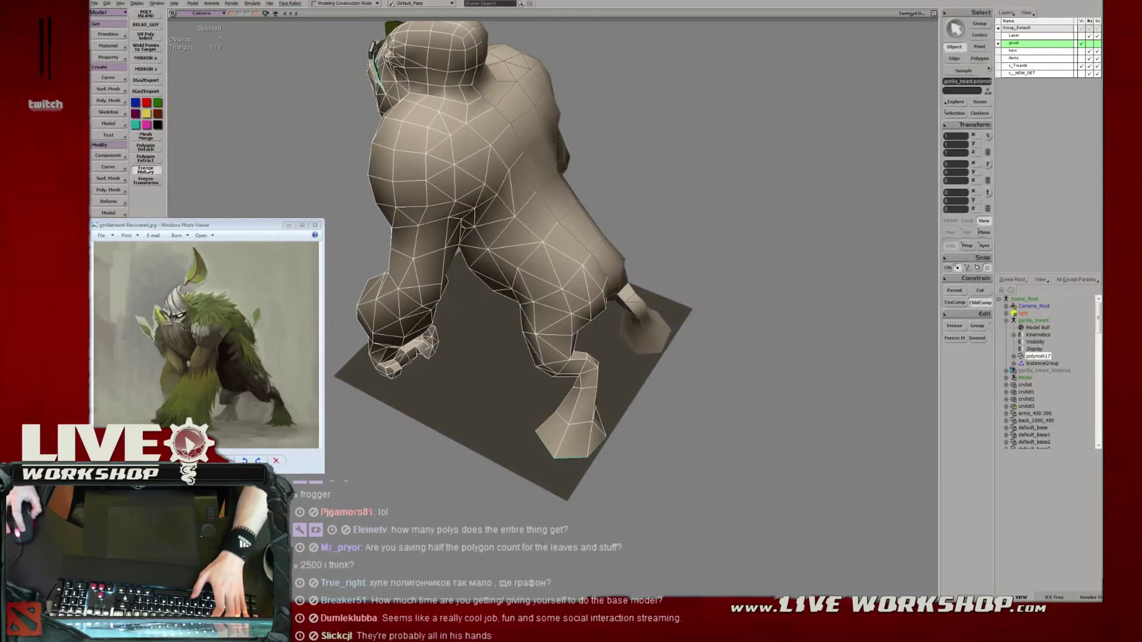
{"action": "left_click", "coordinate": [259, 159]}
{"action": "left_click", "coordinate": [94, 4]}
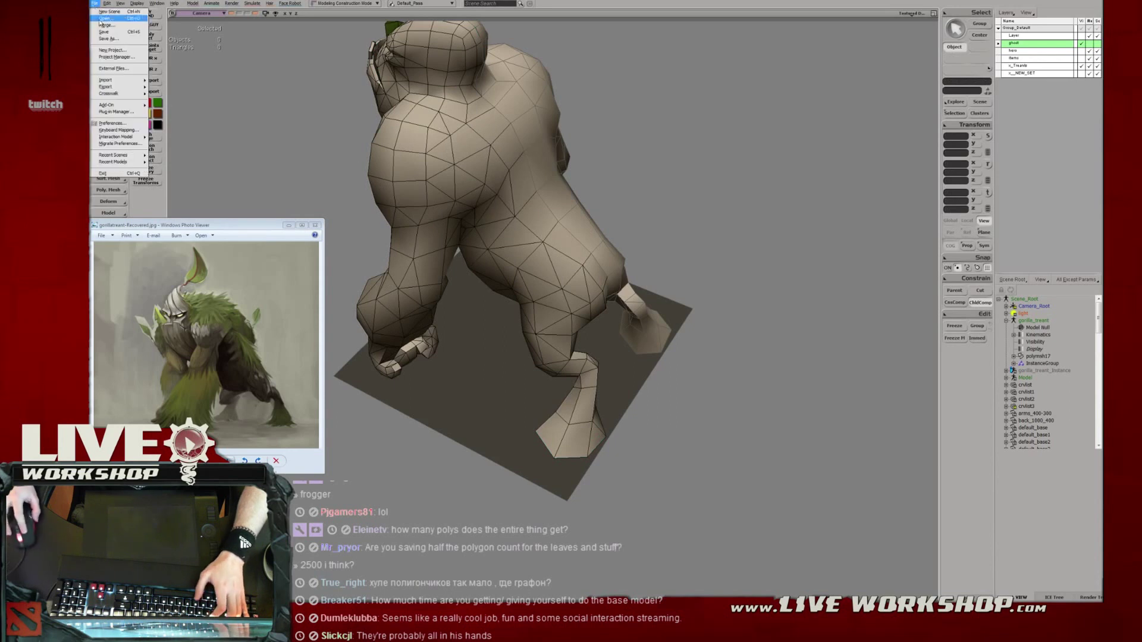
{"action": "left_click", "coordinate": [108, 40]}
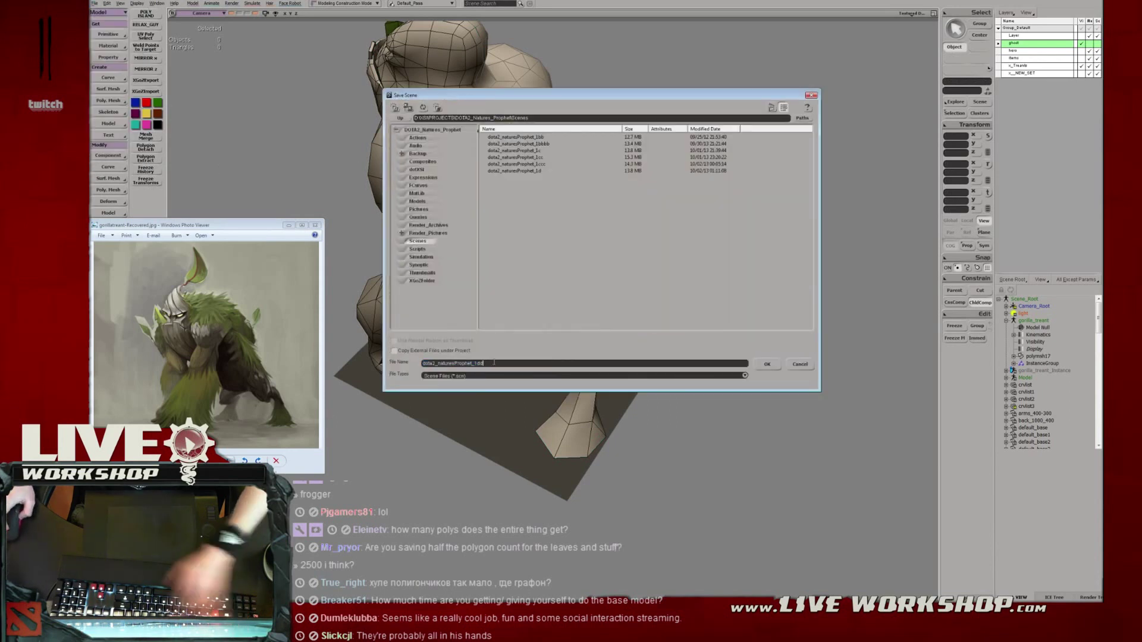
{"action": "key", "text": "Return"}
Show the model in wireframe and select the polygons of the hand on the body mesh.
{"action": "left_click_drag", "start_coordinate": [425, 268], "coordinate": [476, 315]}
{"action": "right_click_drag", "start_coordinate": [476, 316], "coordinate": [504, 305]}
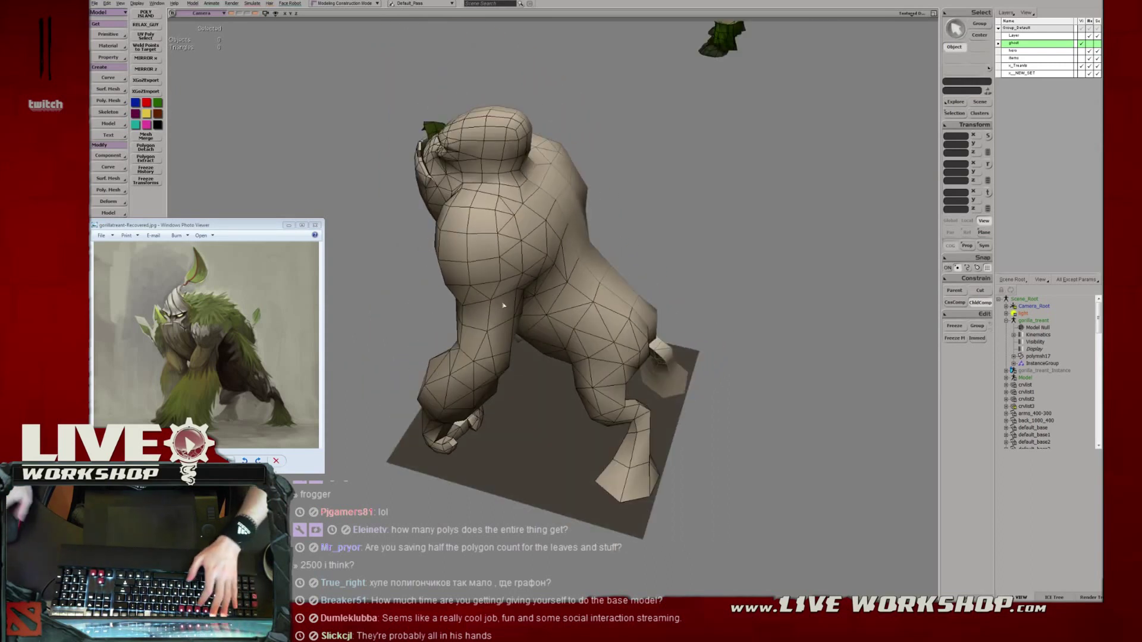
{"action": "right_click_drag", "start_coordinate": [489, 304], "coordinate": [597, 343]}
{"action": "left_click", "coordinate": [568, 286]}
{"action": "key", "text": "4"}
{"action": "key", "text": "y"}
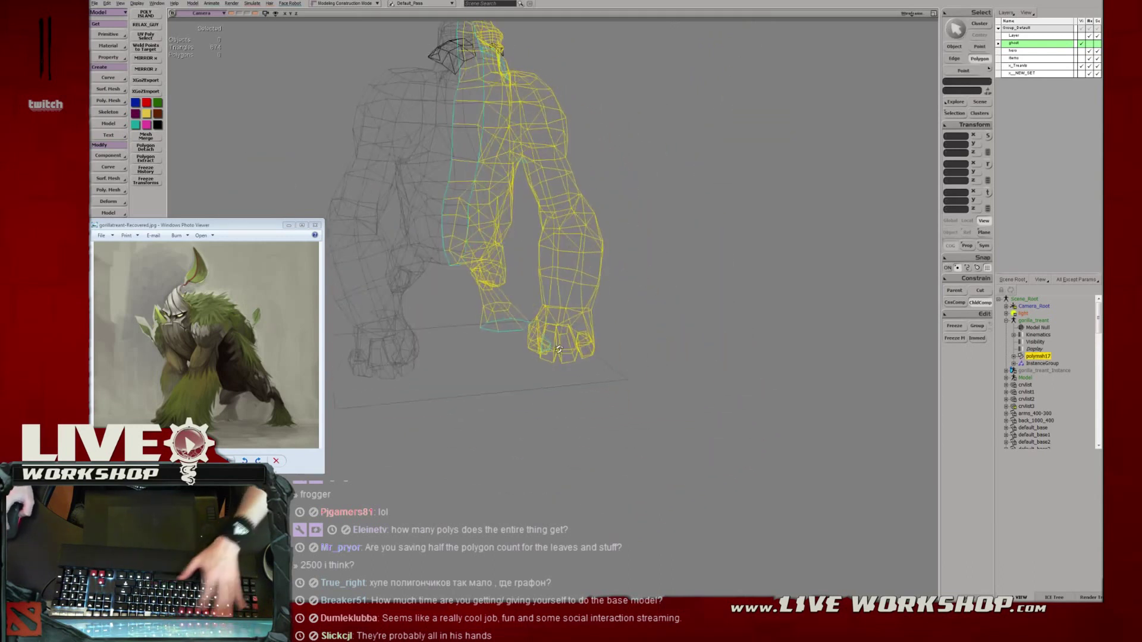